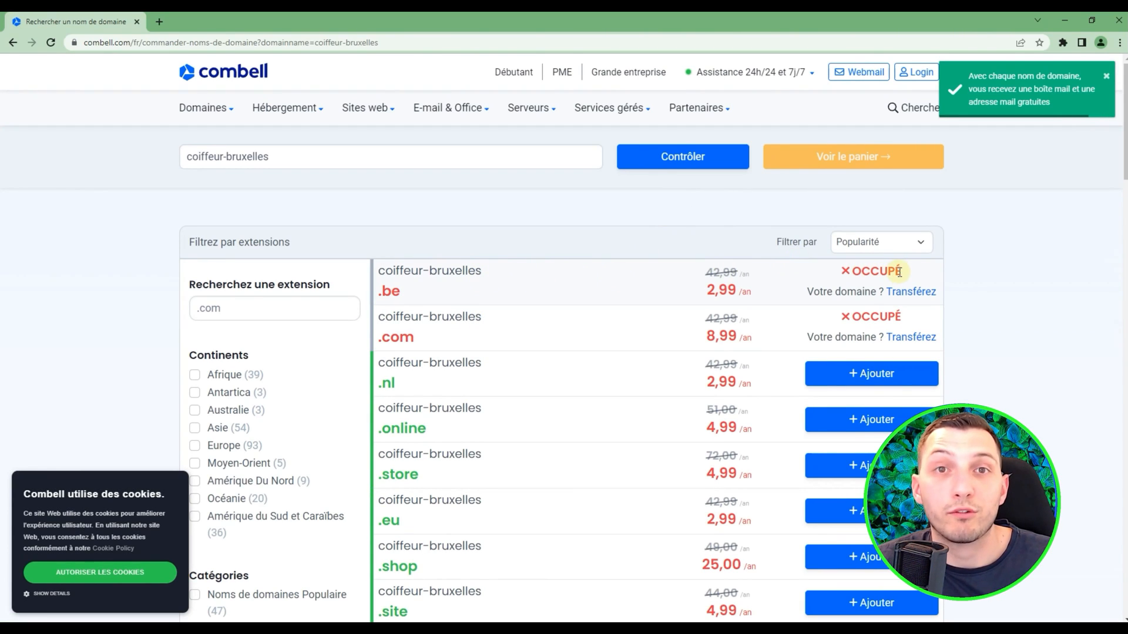
# Replace 'bruxelles' with 'dupont' in the search and check coiffeur-dupont availability
pyautogui.doubleClick(851, 271)
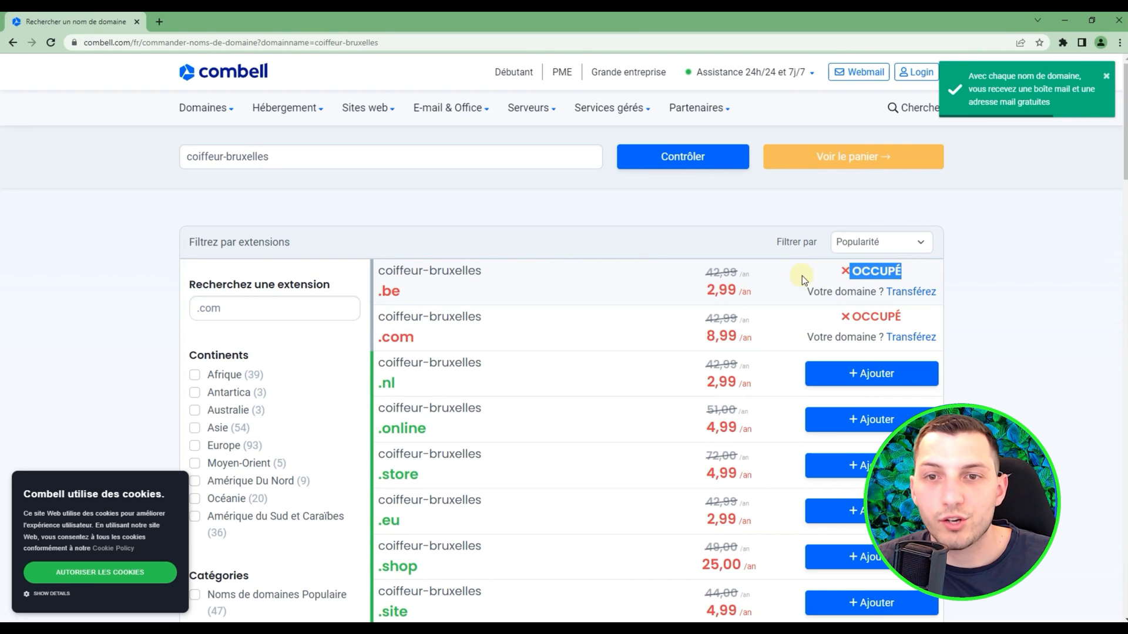
pyautogui.doubleClick(252, 156)
pyautogui.write('dupont')
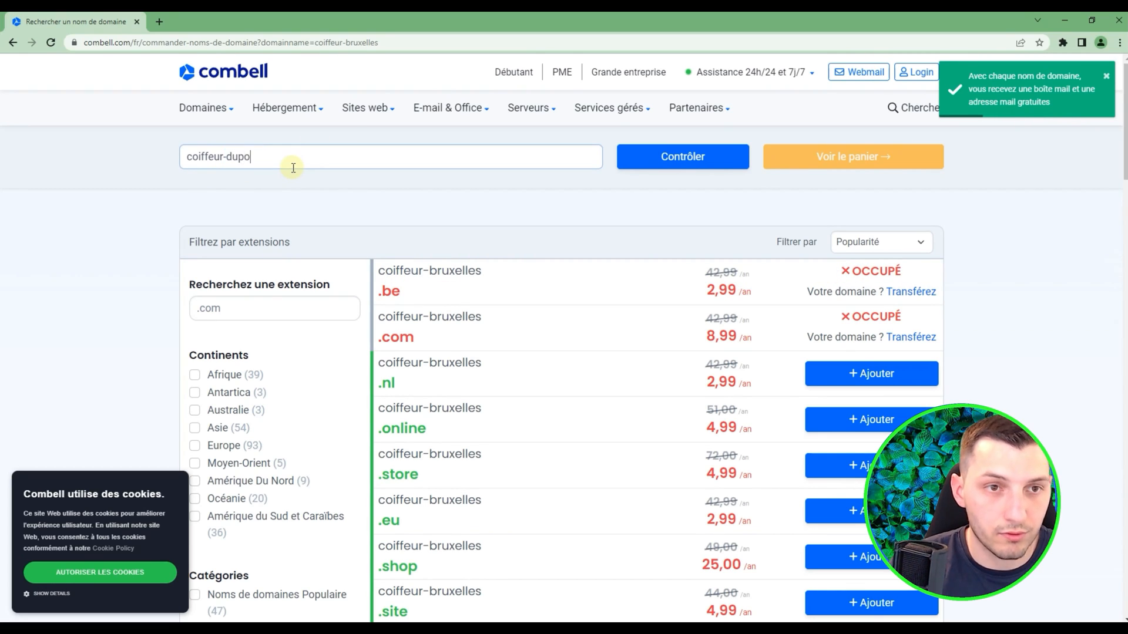
pyautogui.click(684, 155)
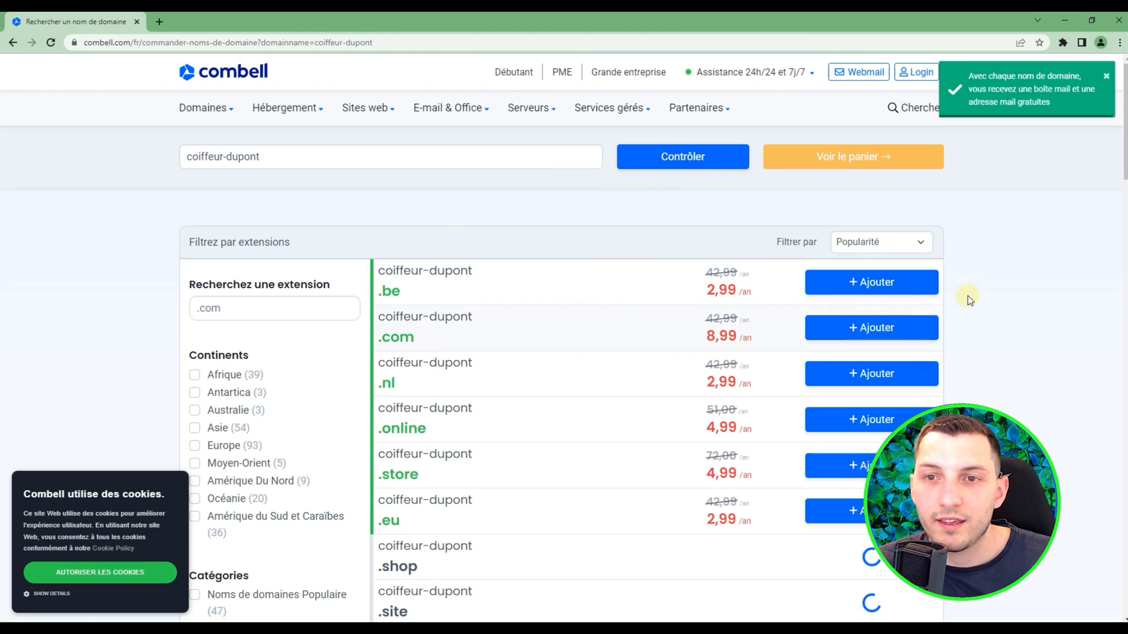
# Highlight the coiffeur-dupont results and search term to show all extensions are free
pyautogui.moveTo(453, 272); pyautogui.dragTo(490, 276)
pyautogui.click(495, 277)
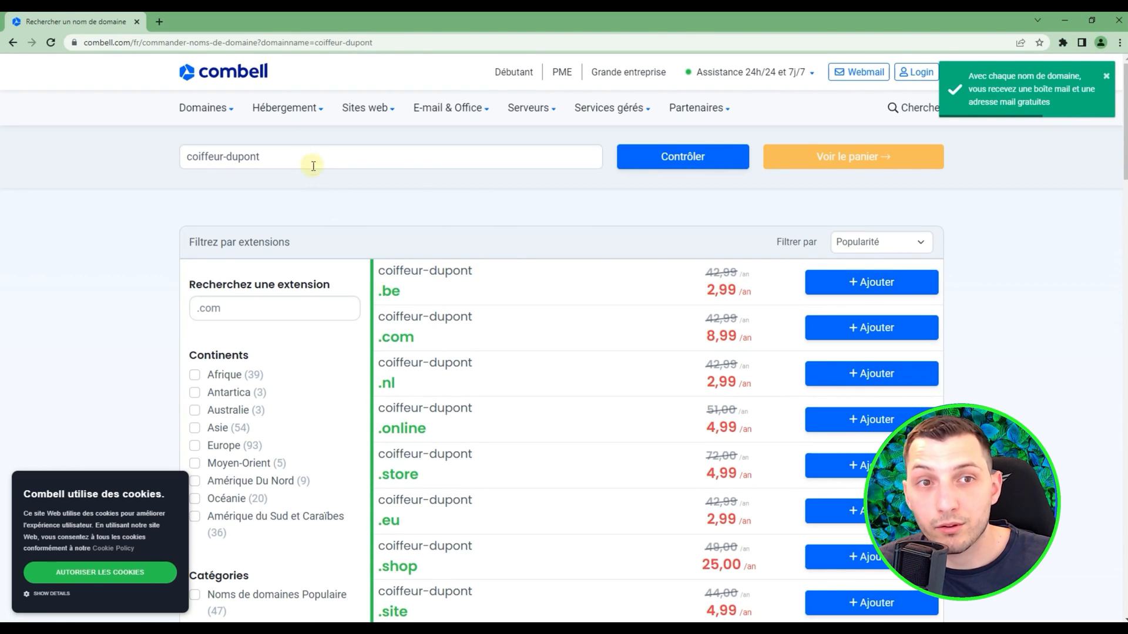
pyautogui.click(289, 156)
pyautogui.moveTo(289, 156); pyautogui.dragTo(186, 157)
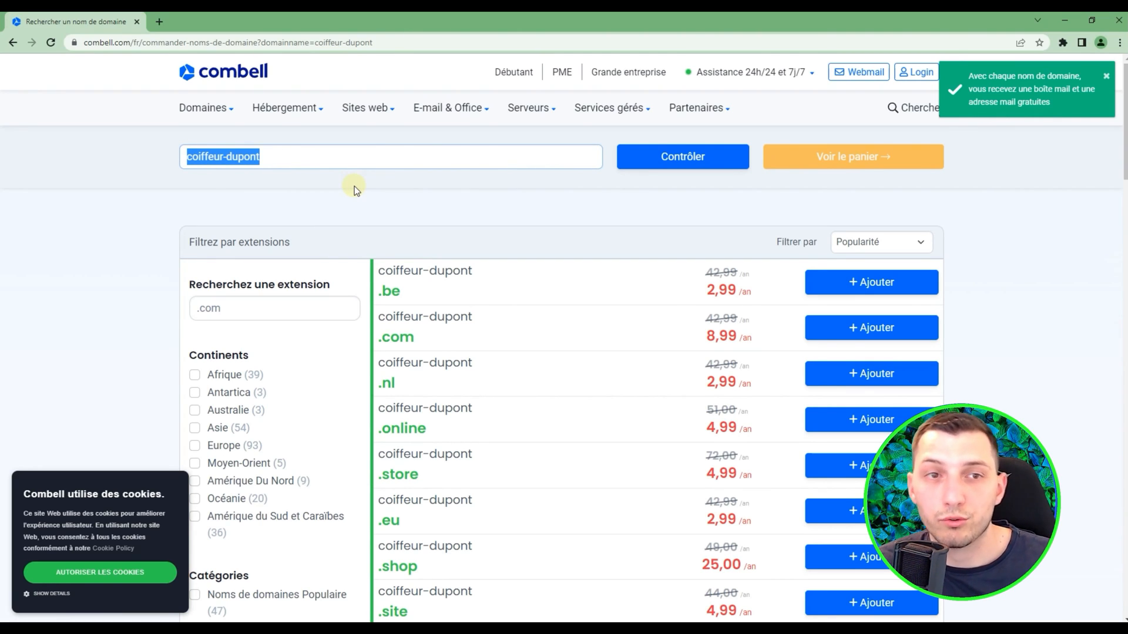
pyautogui.click(294, 160)
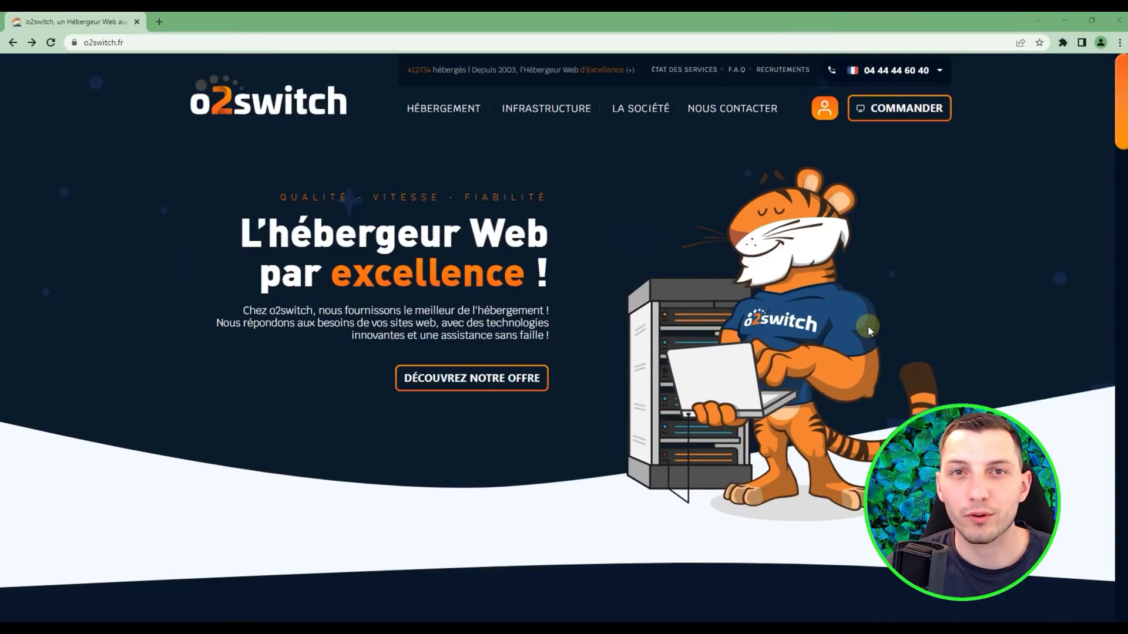
# From o2switch.fr, start an order to reach the 'Ouvrir un compte' sign-up page
pyautogui.hotkey('ctrl', 'l')
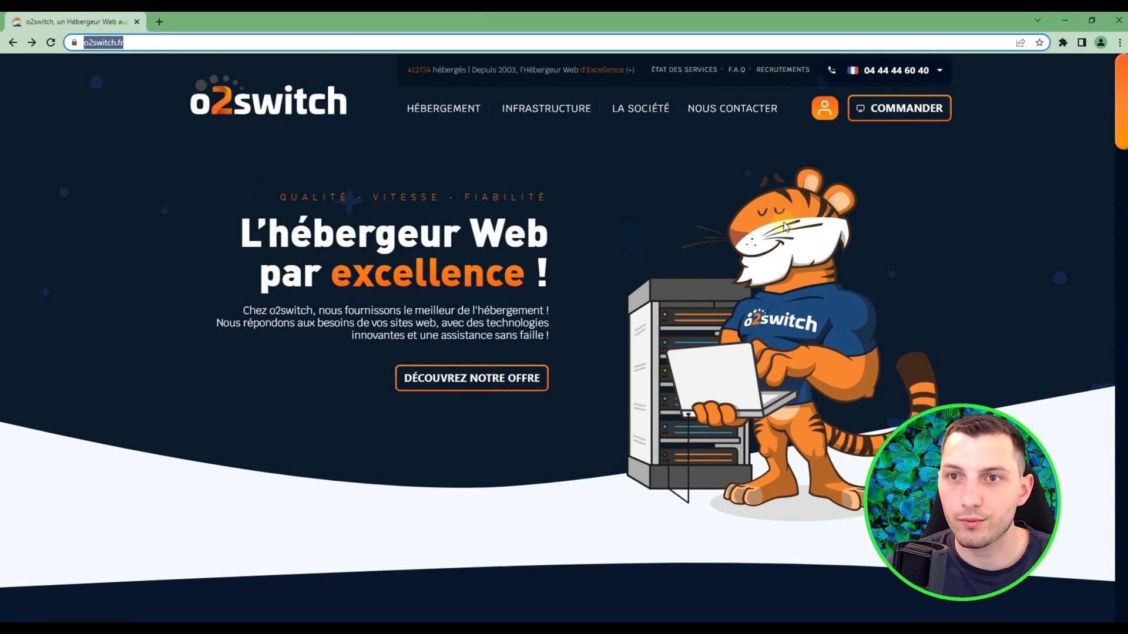
pyautogui.click(914, 113)
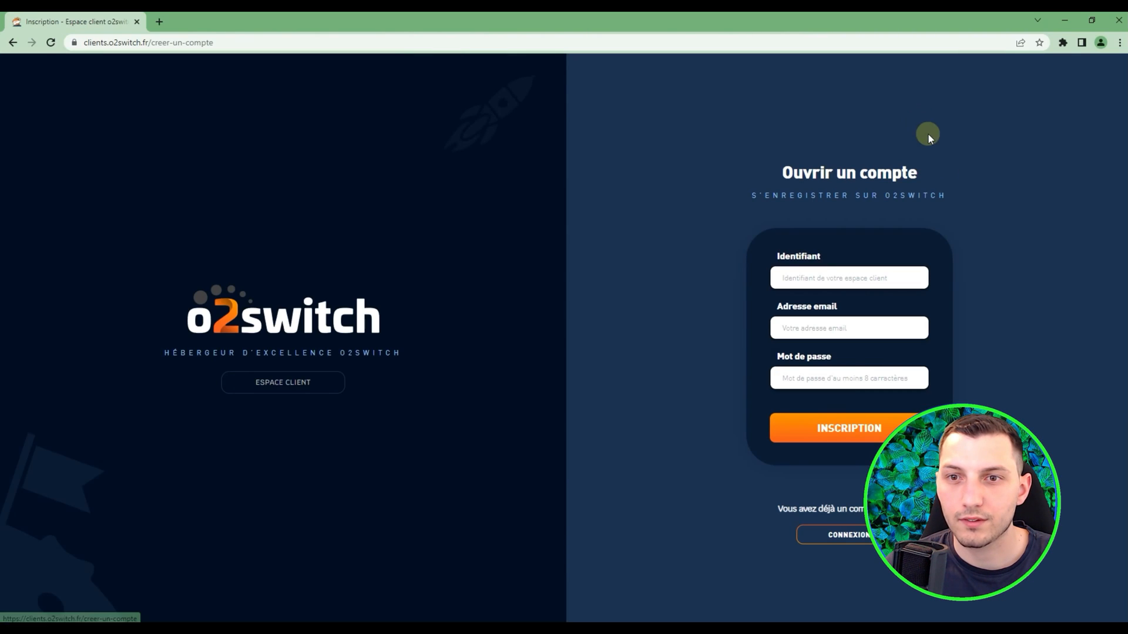
# Enter the account username, e-mail address and password, and submit with INSCRIPTION
pyautogui.click(858, 286)
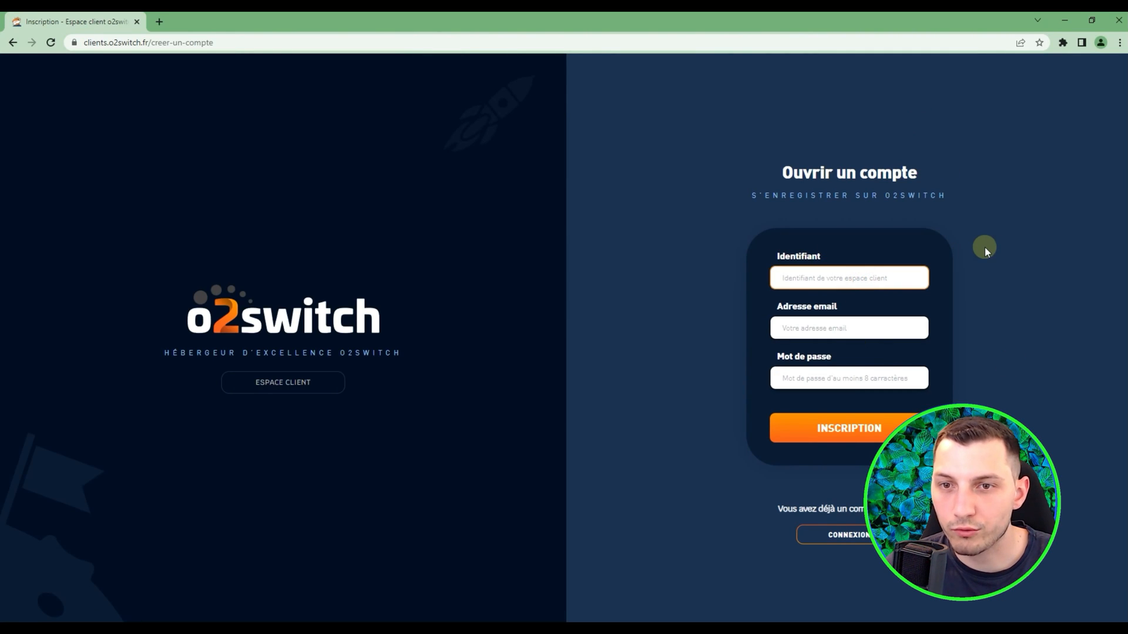
pyautogui.write('duopc')
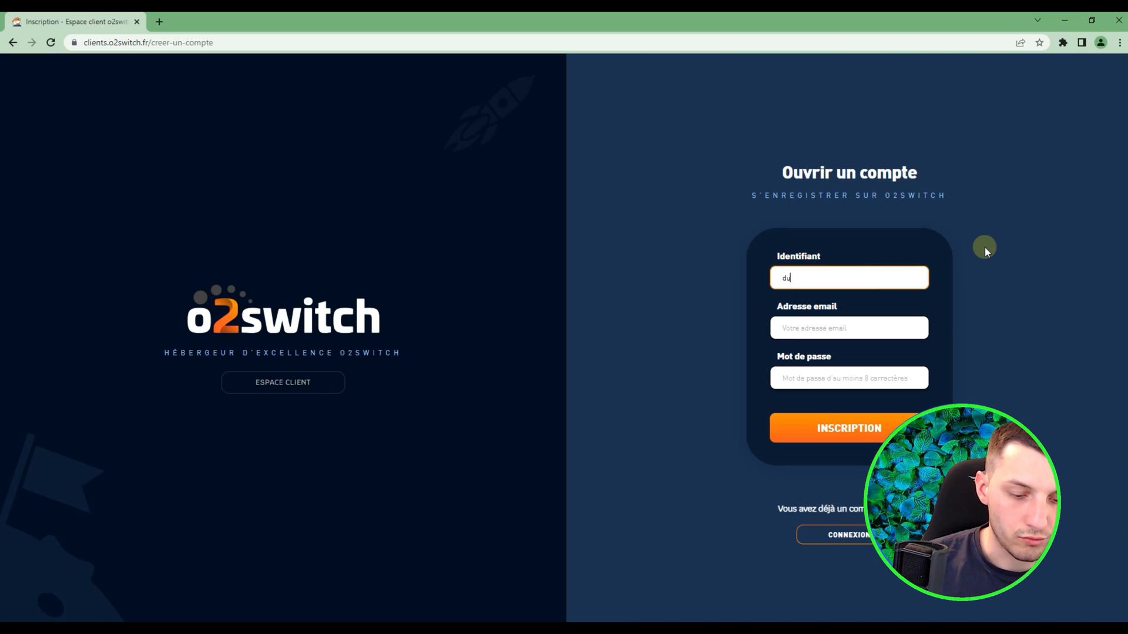
pyautogui.press('BackSpace')
pyautogui.press('BackSpace')
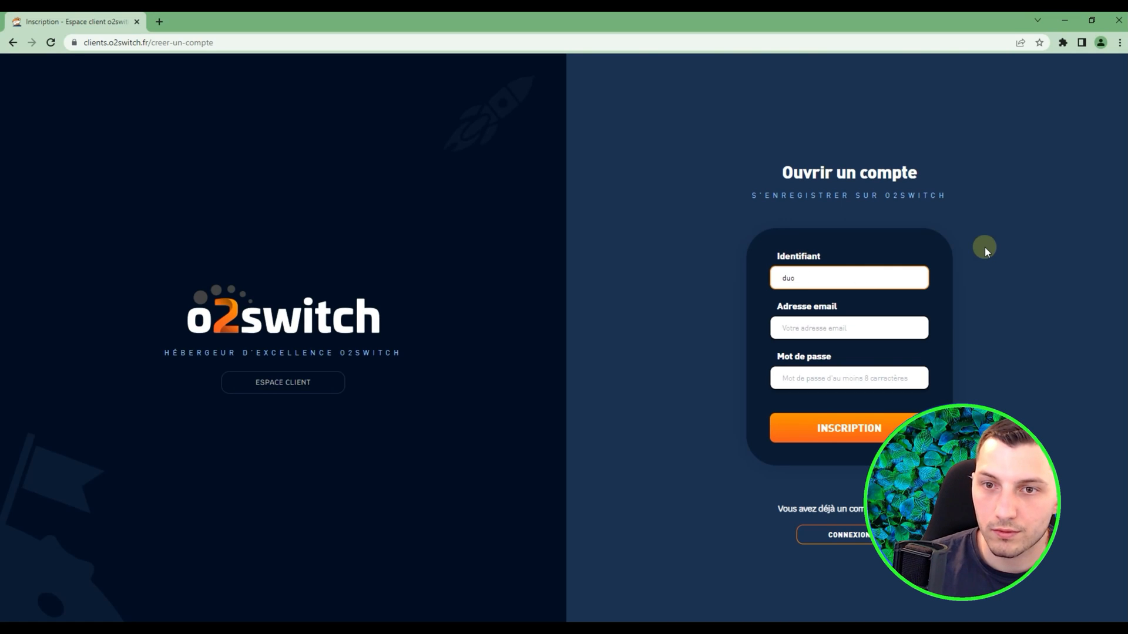
pyautogui.write('pont')
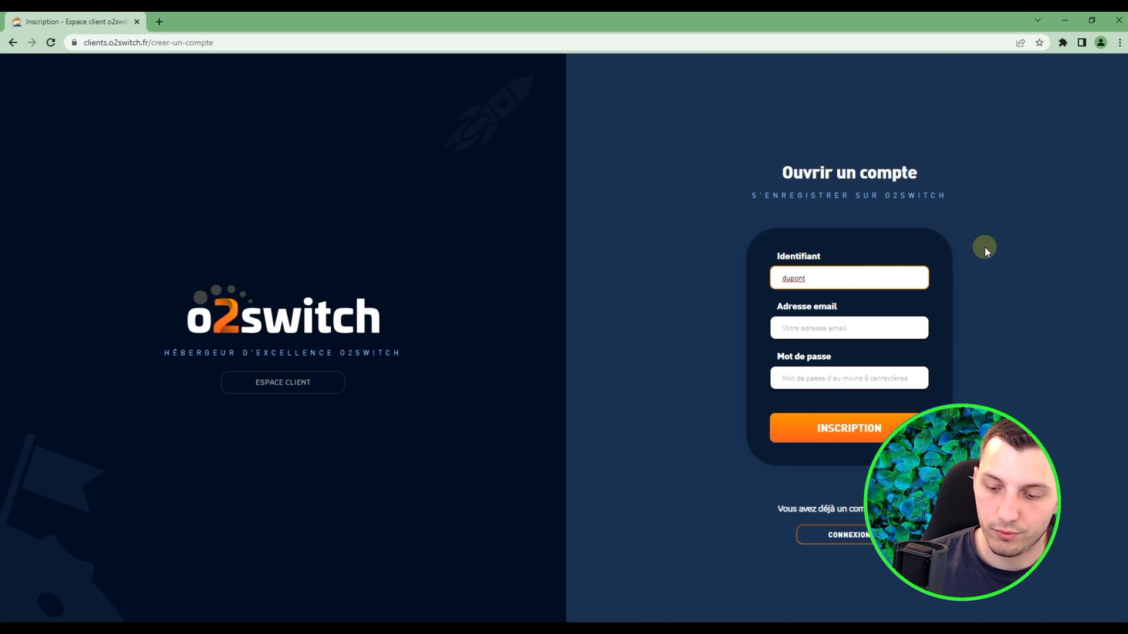
pyautogui.write('798')
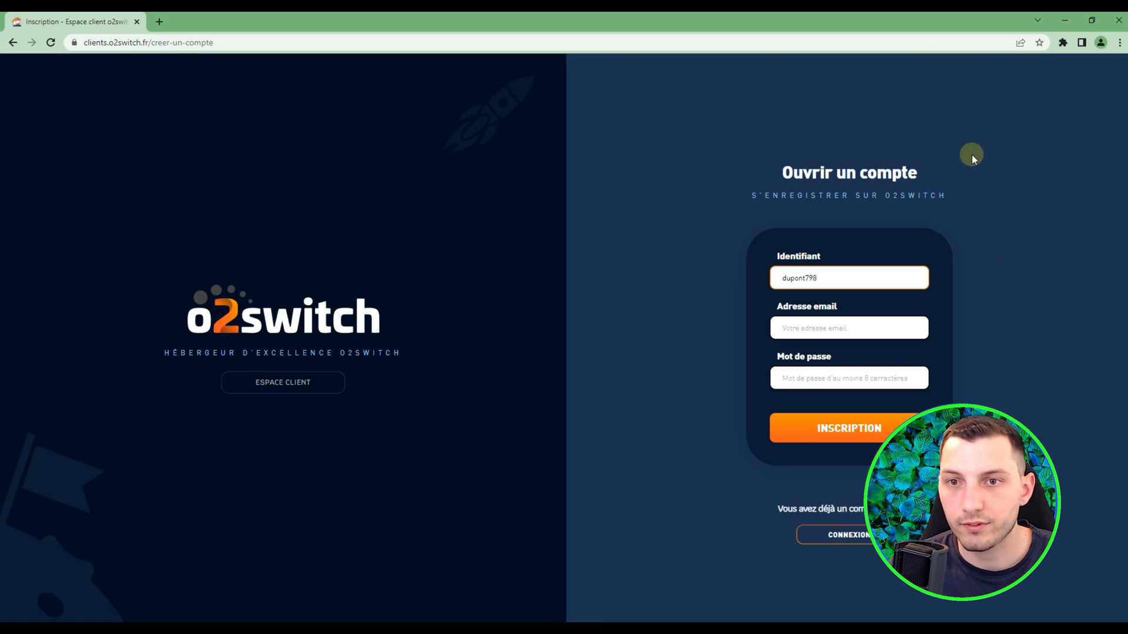
pyautogui.click(847, 329)
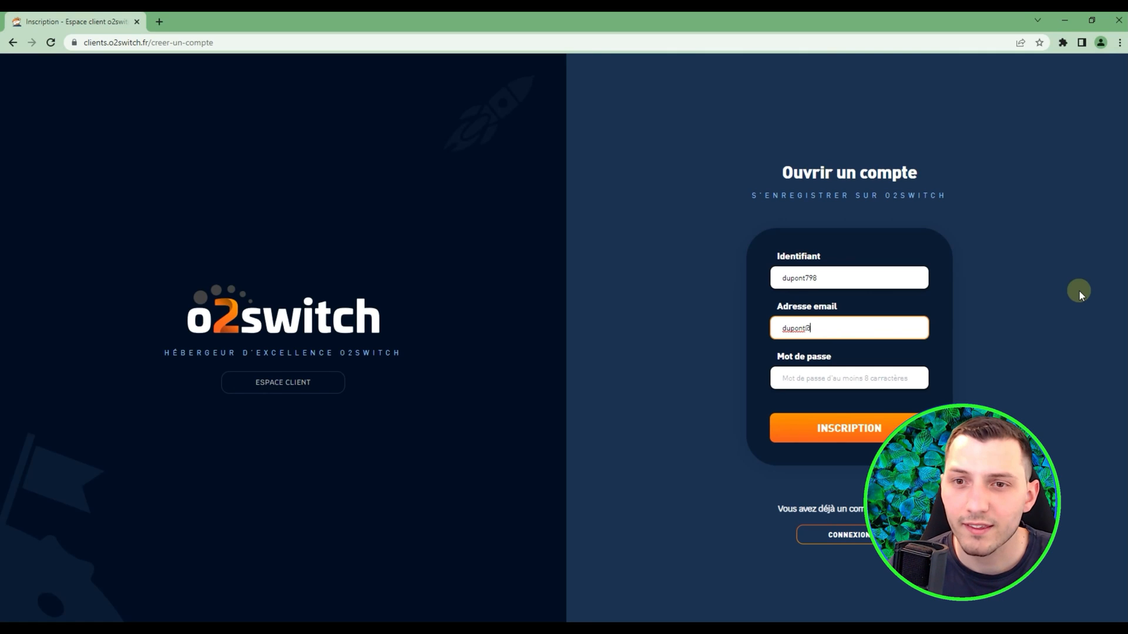
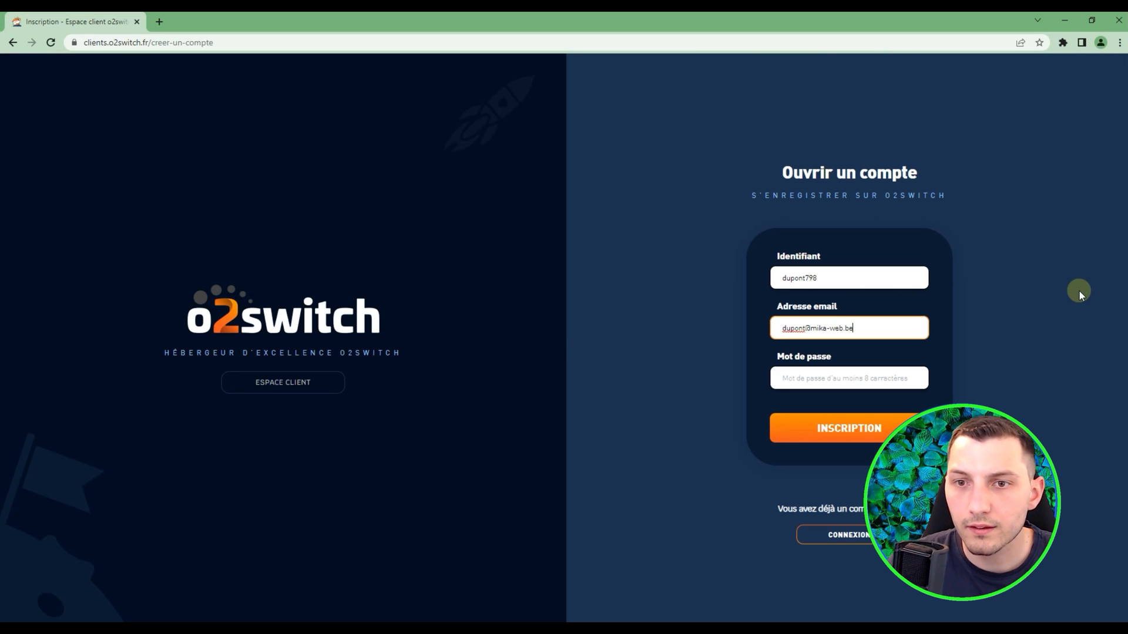
pyautogui.click(873, 371)
pyautogui.write('•••••••••')
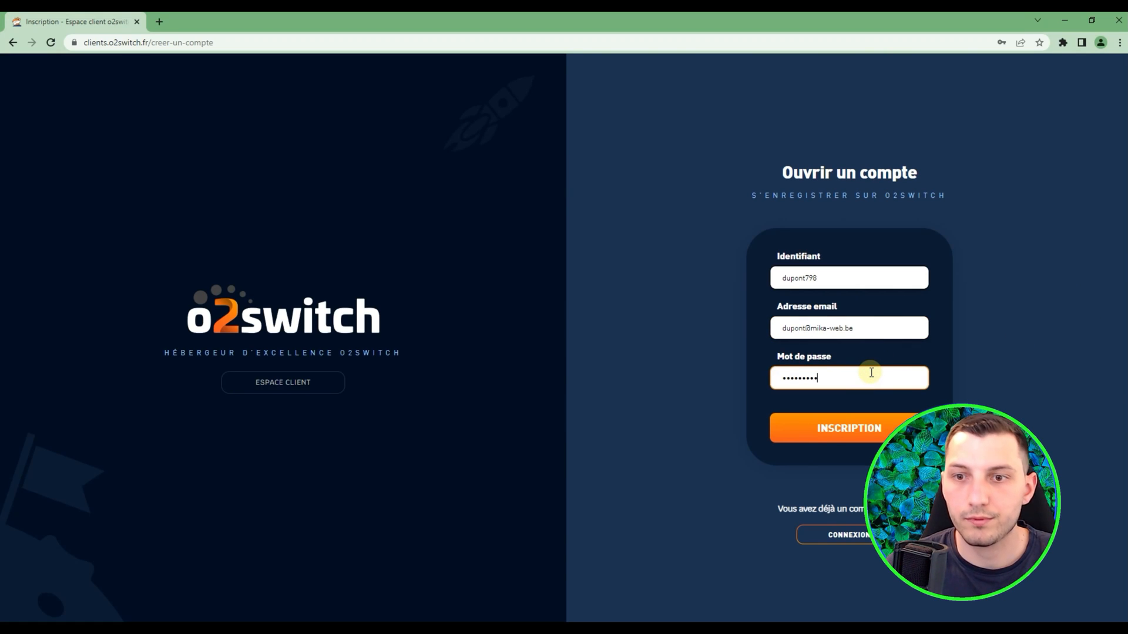
pyautogui.click(843, 432)
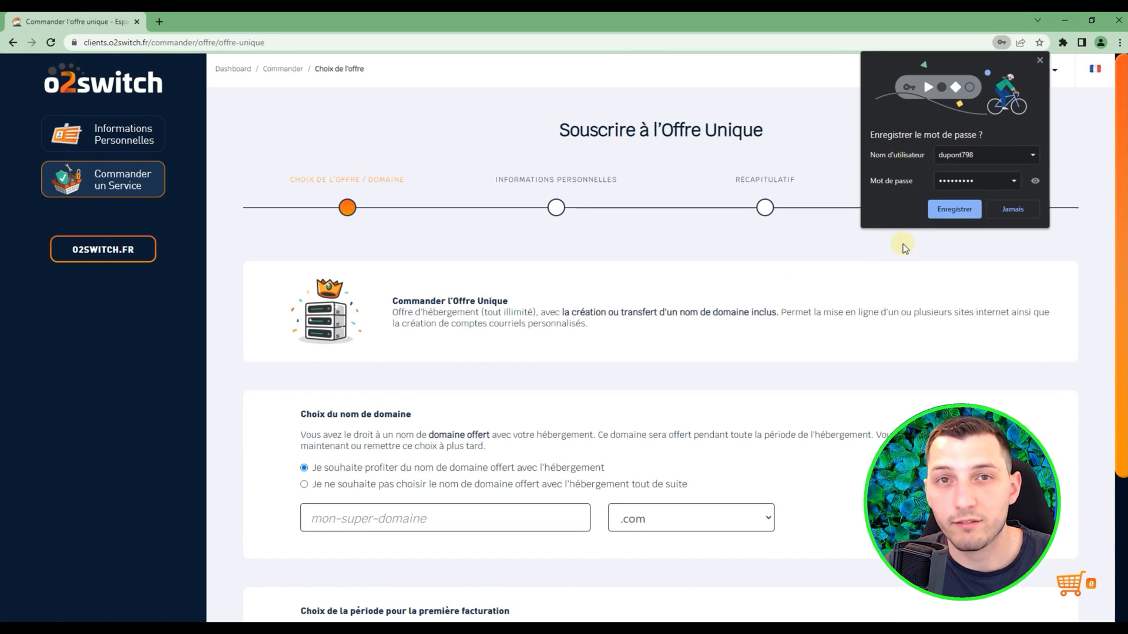
# Save the login in Chrome and set the order to skip the free domain for now
pyautogui.click(975, 209)
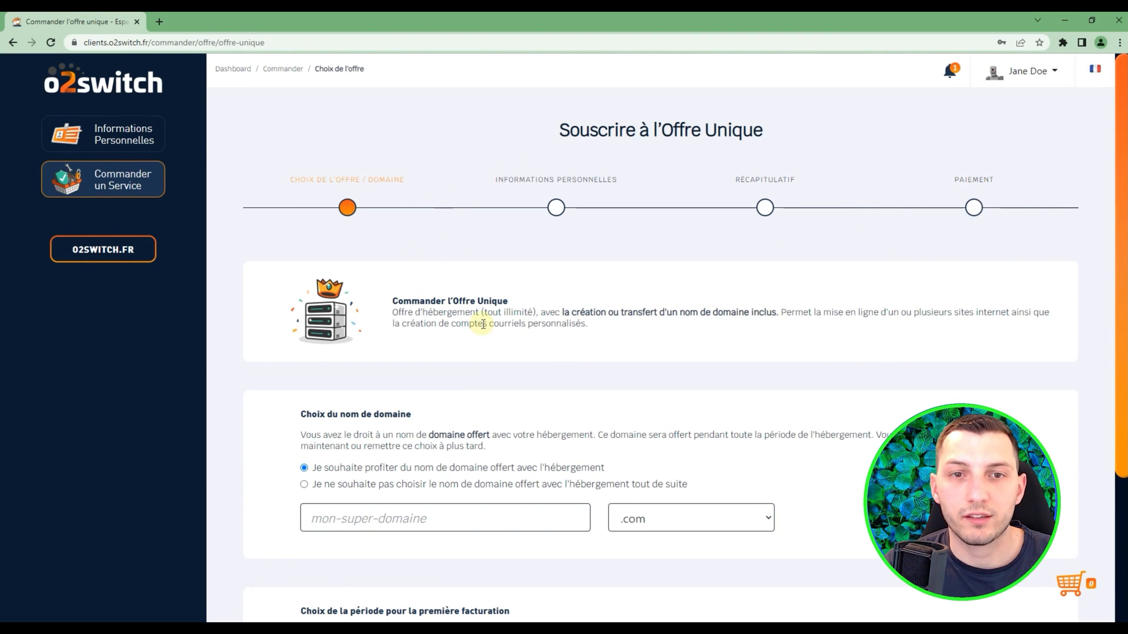
pyautogui.scroll(-2, 478, 322)
pyautogui.click(388, 402)
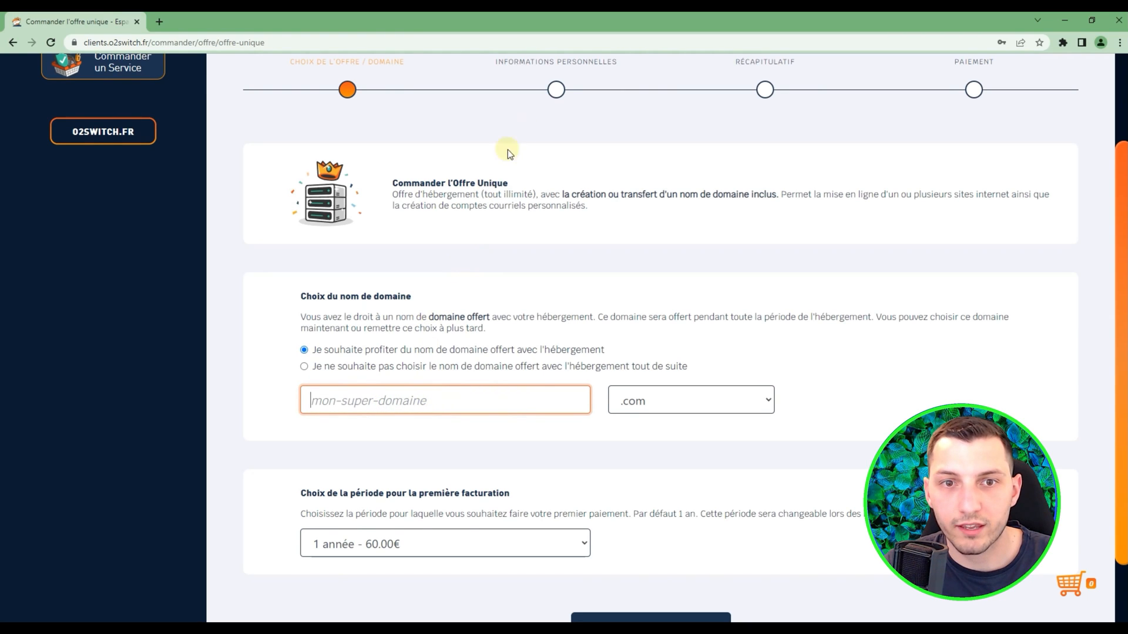
pyautogui.moveTo(398, 182); pyautogui.dragTo(477, 177)
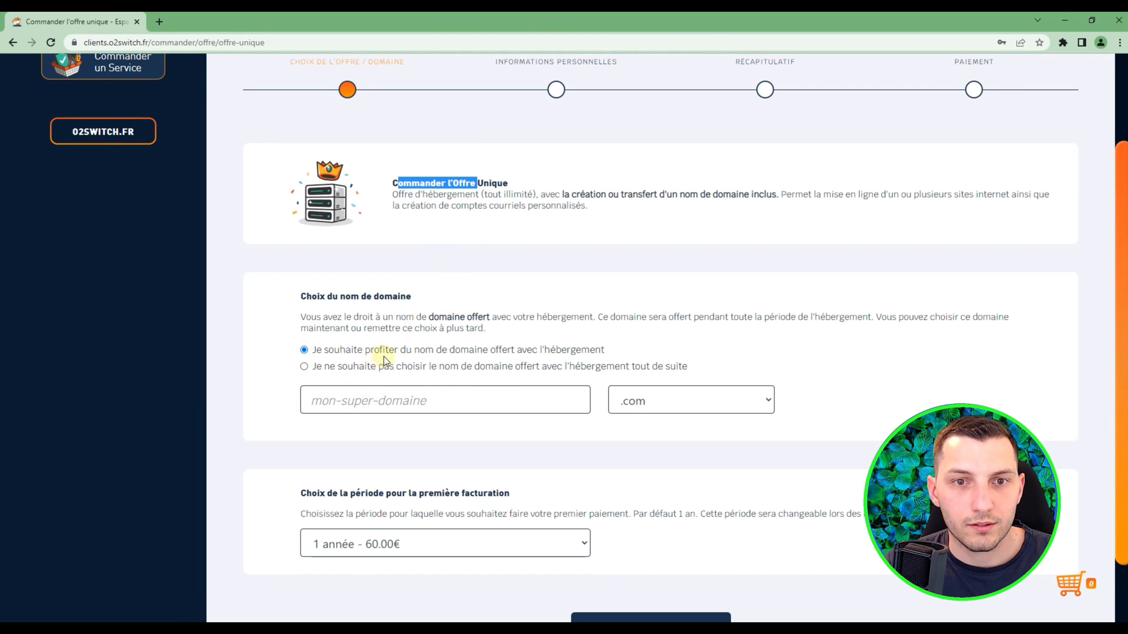
pyautogui.click(449, 397)
pyautogui.click(513, 350)
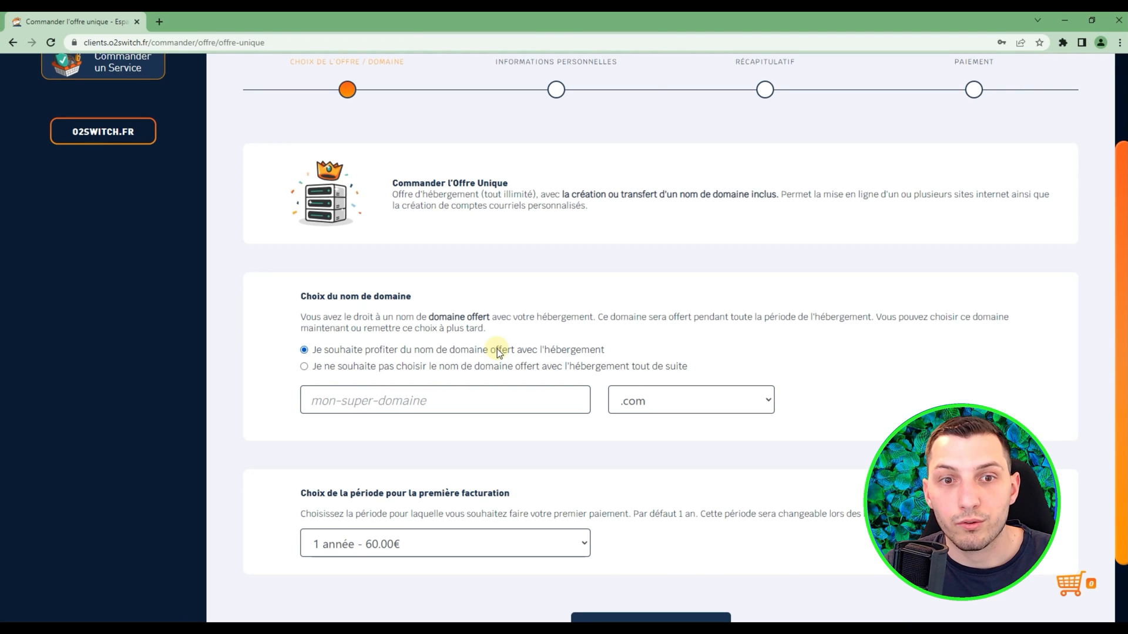
pyautogui.click(304, 367)
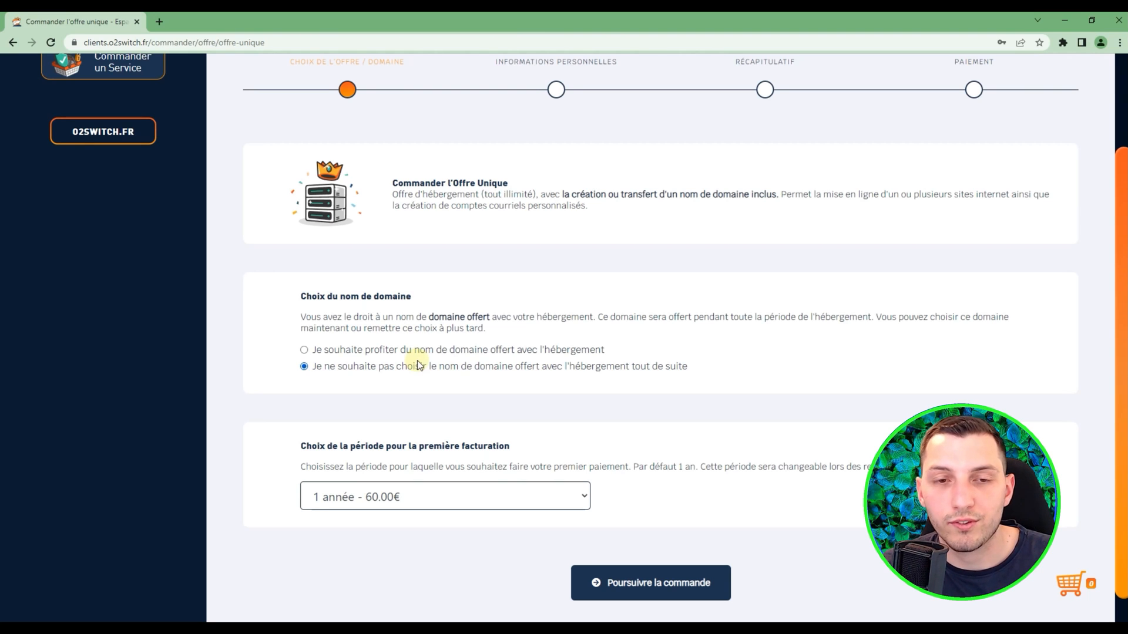
# Enter coiffeur-dupont with the .be extension as the free domain and confirm it's available
pyautogui.click(351, 347)
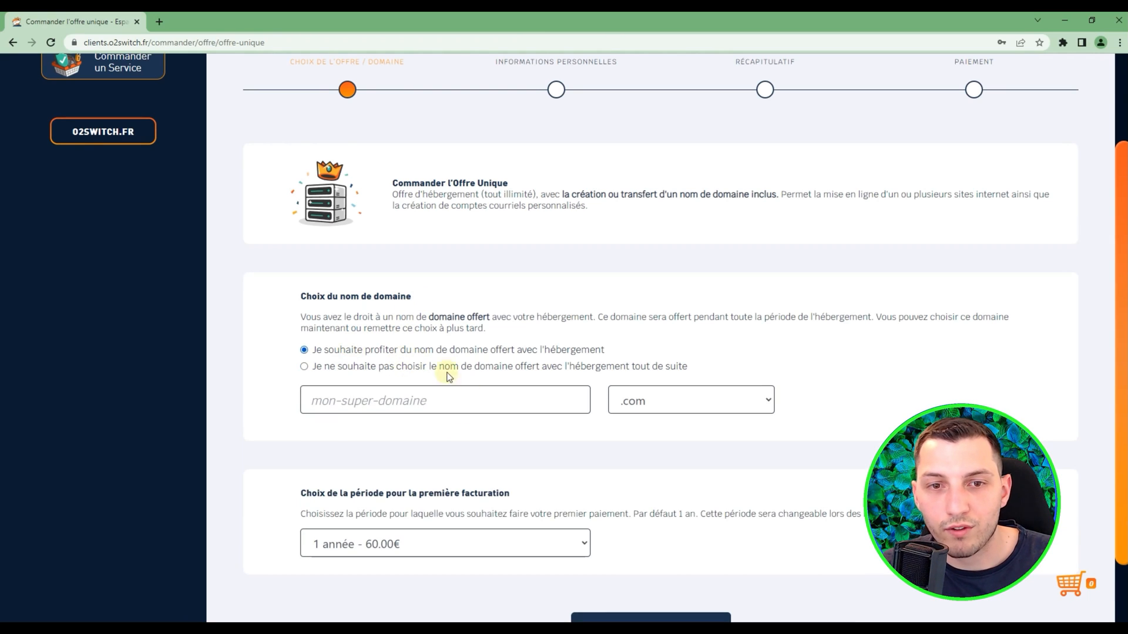
pyautogui.click(425, 400)
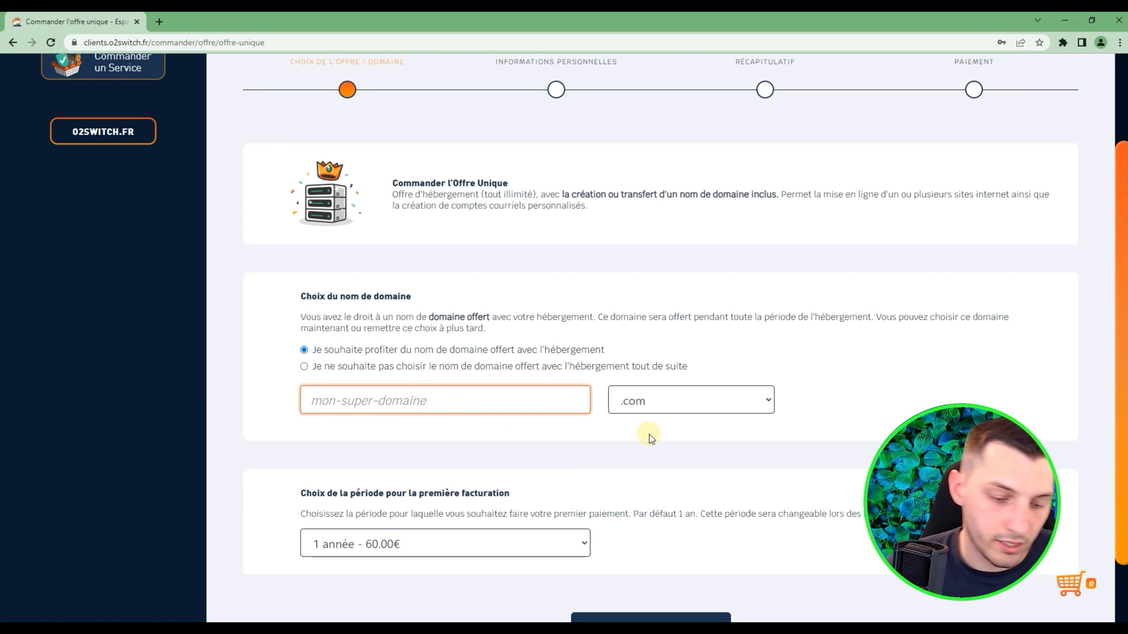
pyautogui.write('coiffeur')
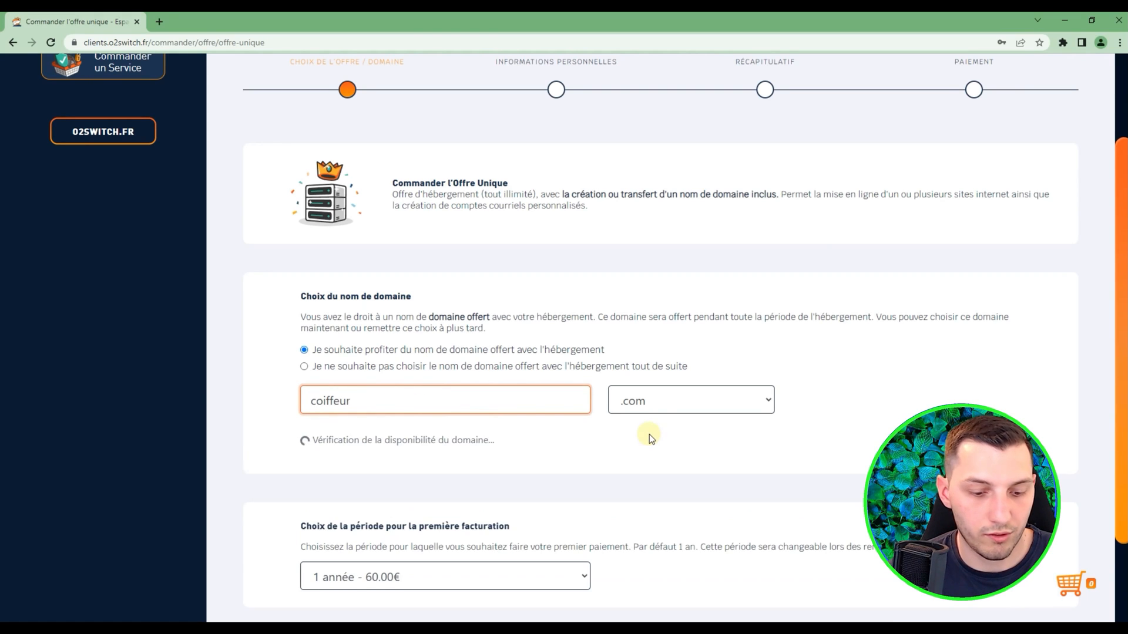
pyautogui.write('-dupont')
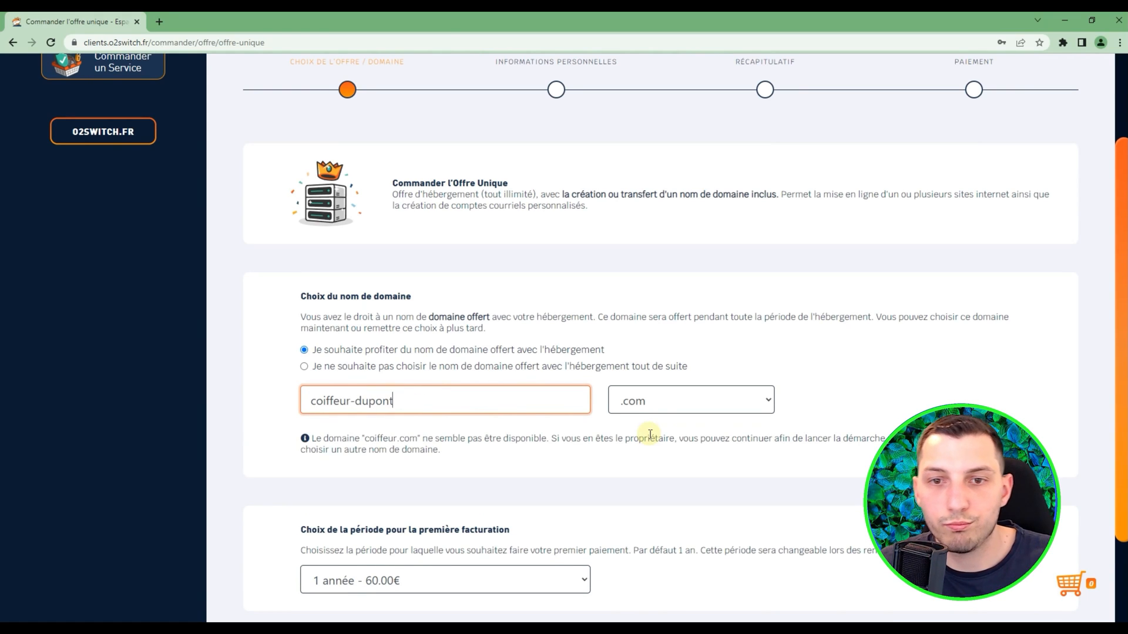
pyautogui.click(662, 405)
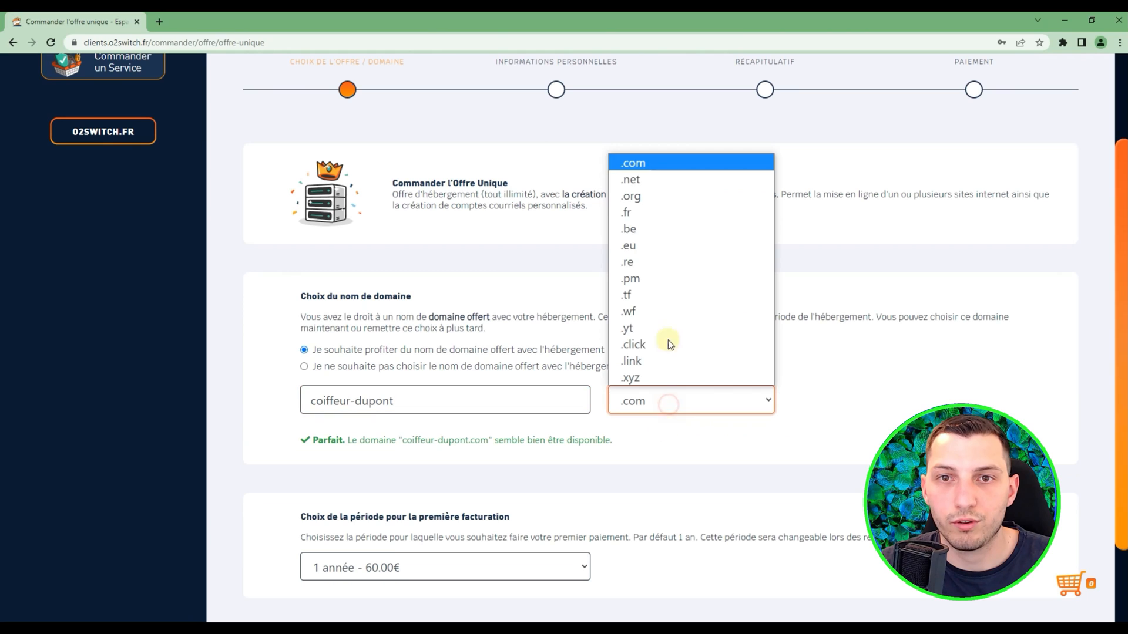
pyautogui.click(653, 234)
pyautogui.moveTo(391, 440); pyautogui.dragTo(367, 445)
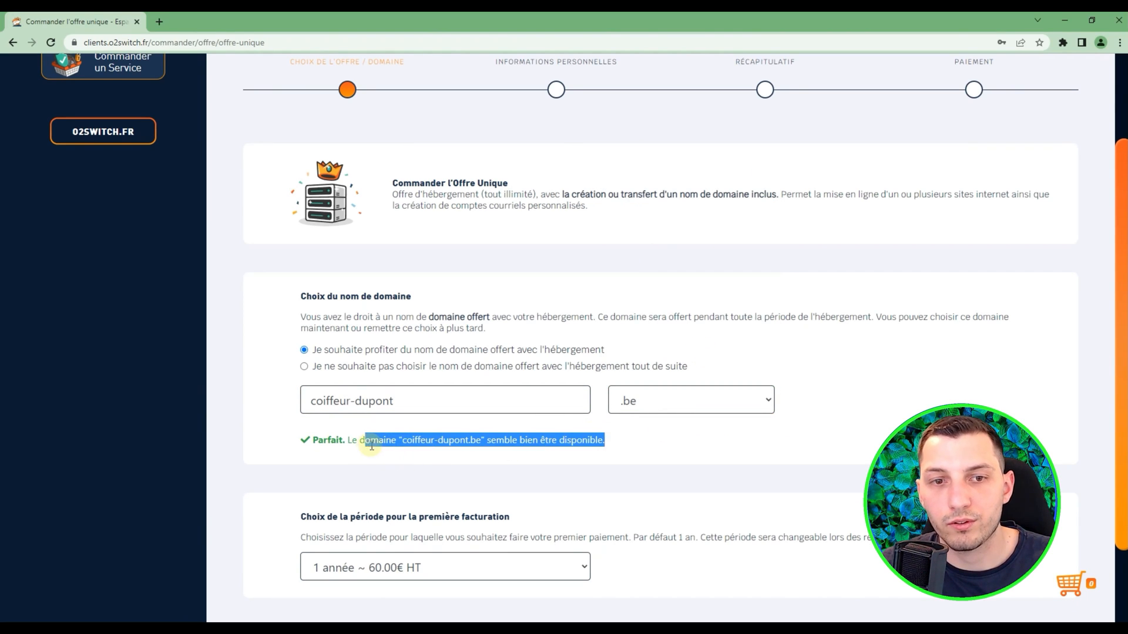
pyautogui.click(529, 440)
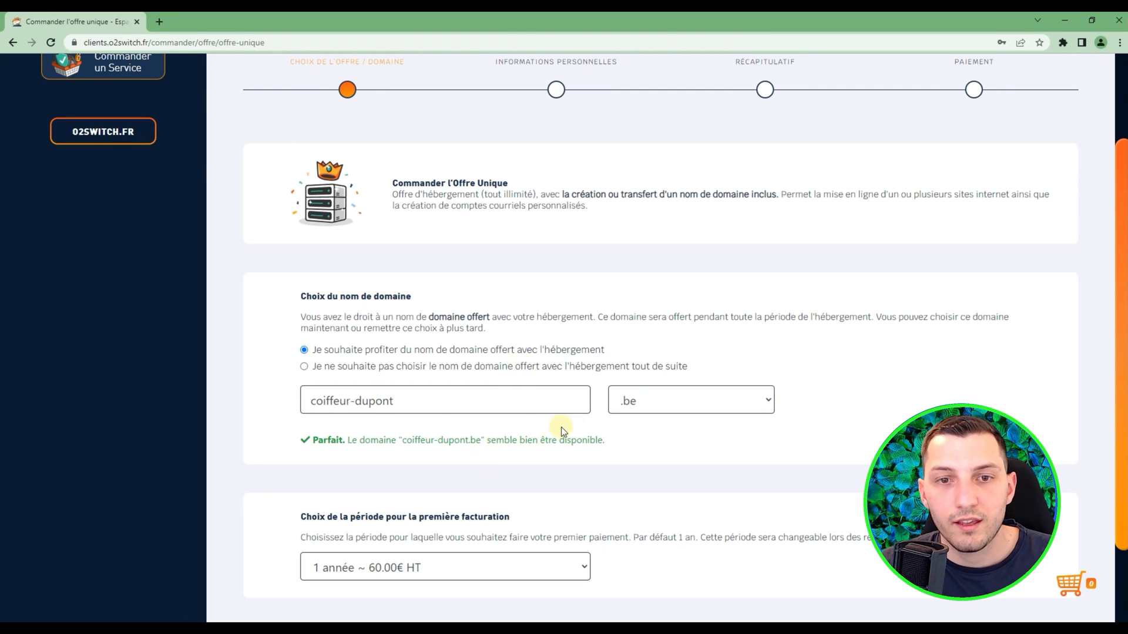
# Keep .be and '1 année ~ 60.00€ HT' billing, then continue to personal information
pyautogui.scroll(-2, 562, 428)
pyautogui.click(486, 464)
pyautogui.click(486, 464)
pyautogui.click(652, 294)
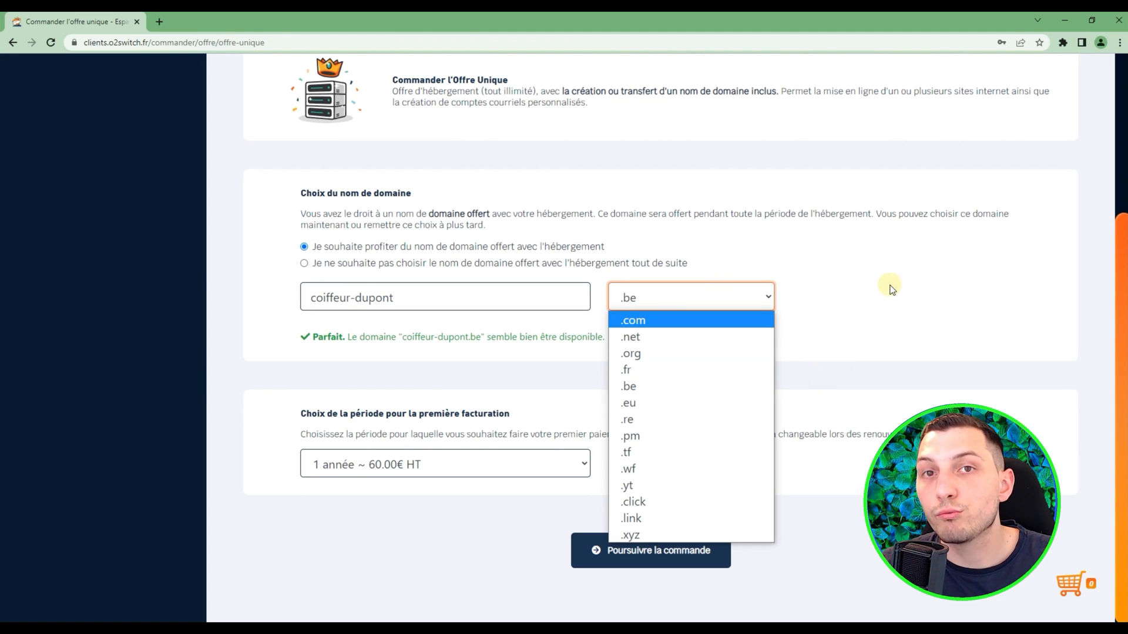
pyautogui.click(894, 280)
pyautogui.click(722, 307)
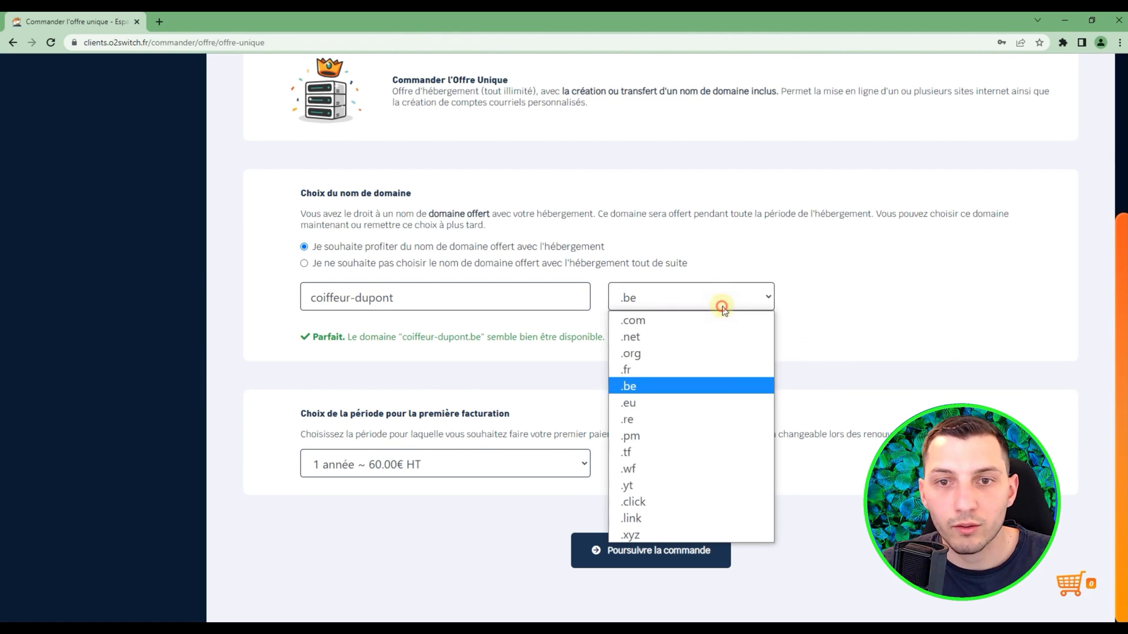
pyautogui.click(790, 302)
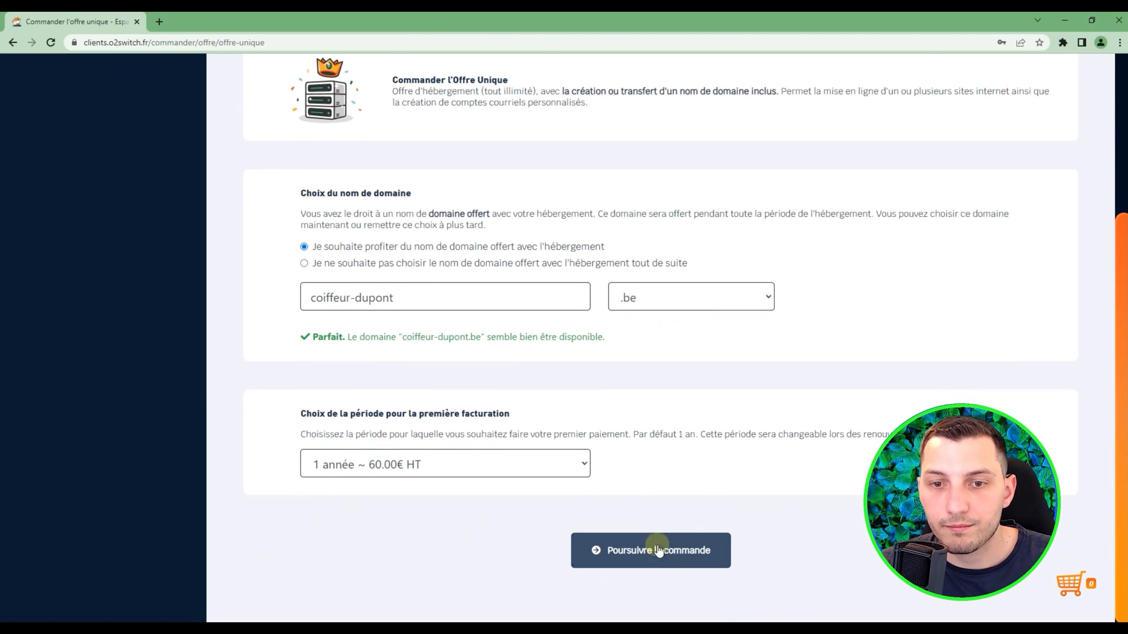
pyautogui.click(435, 463)
pyautogui.click(422, 467)
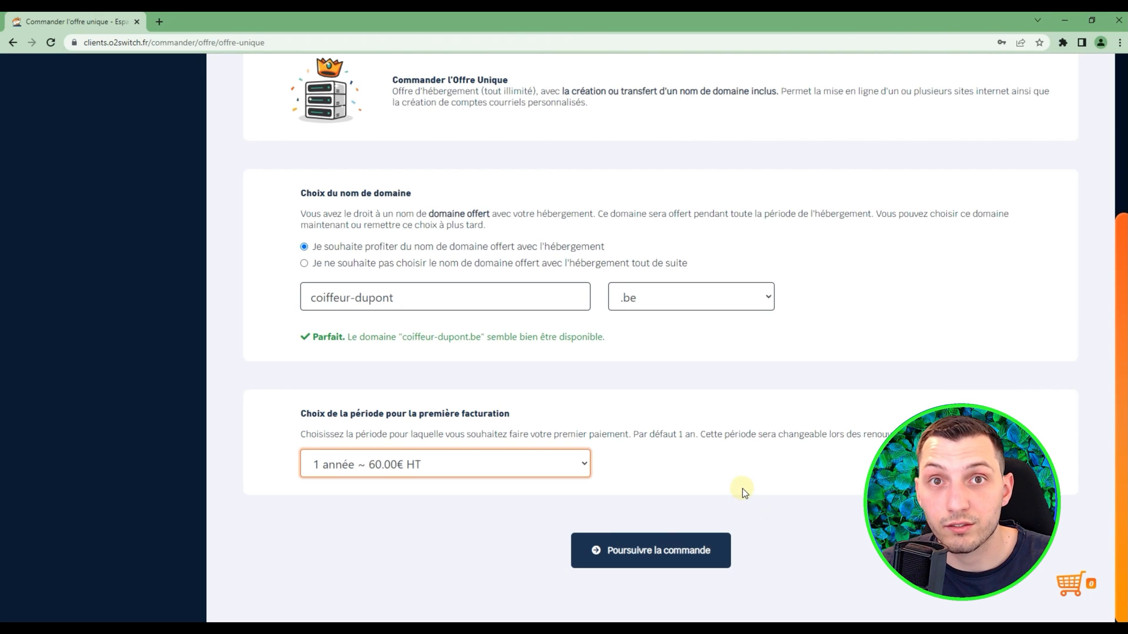
pyautogui.click(663, 558)
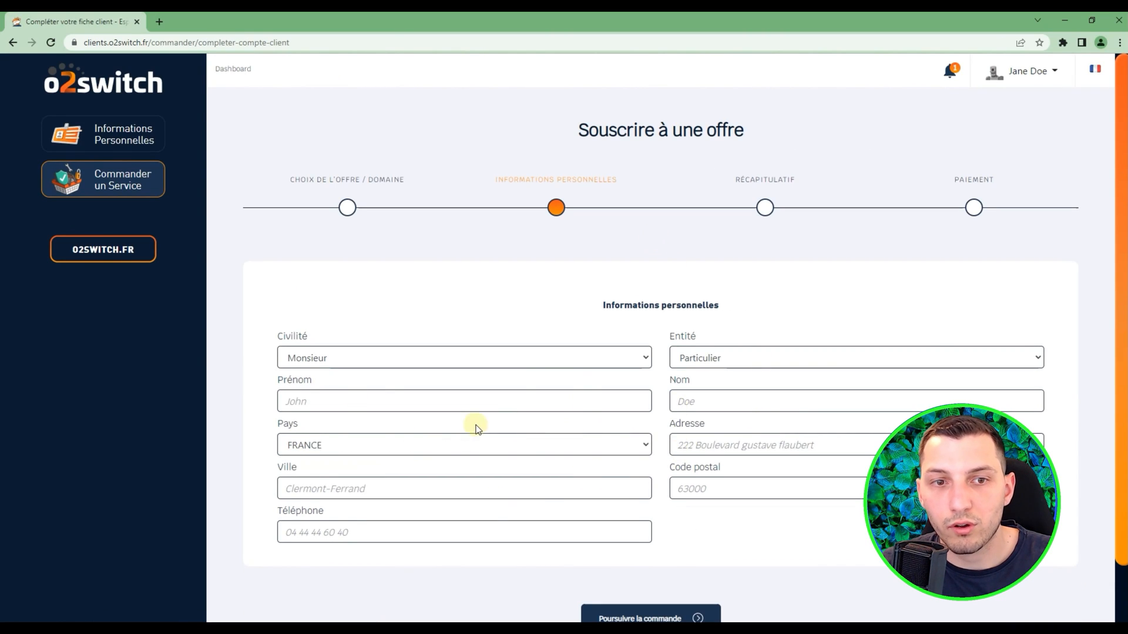
# Submit the customer's personal details and decline saving the address in Chrome
pyautogui.click(484, 406)
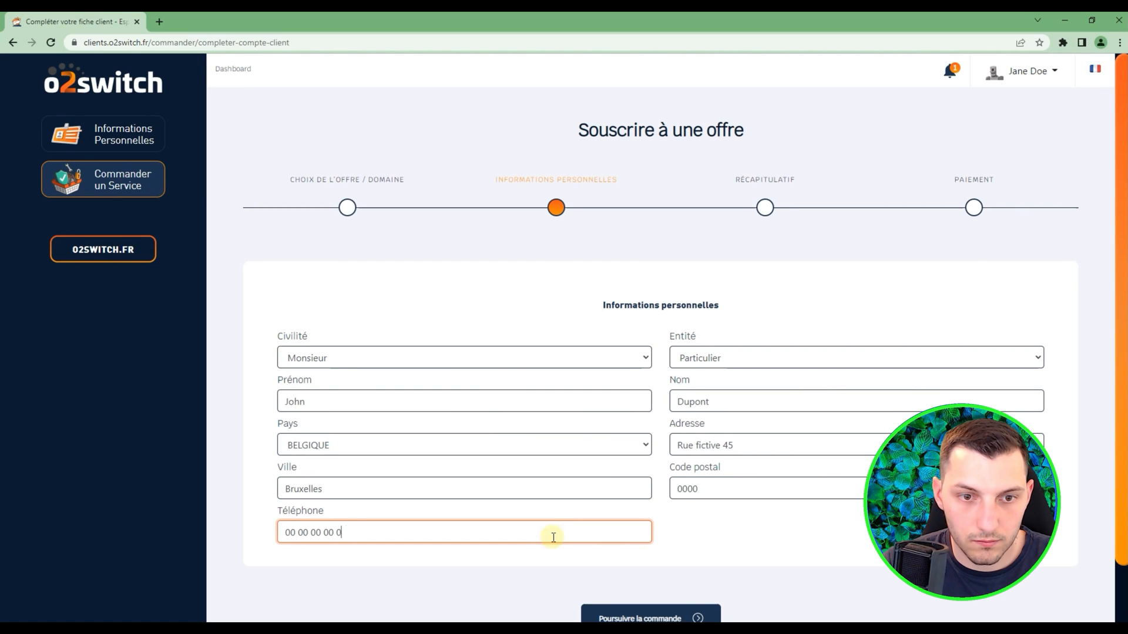
pyautogui.write('00 00 00 00 00')
pyautogui.click(699, 614)
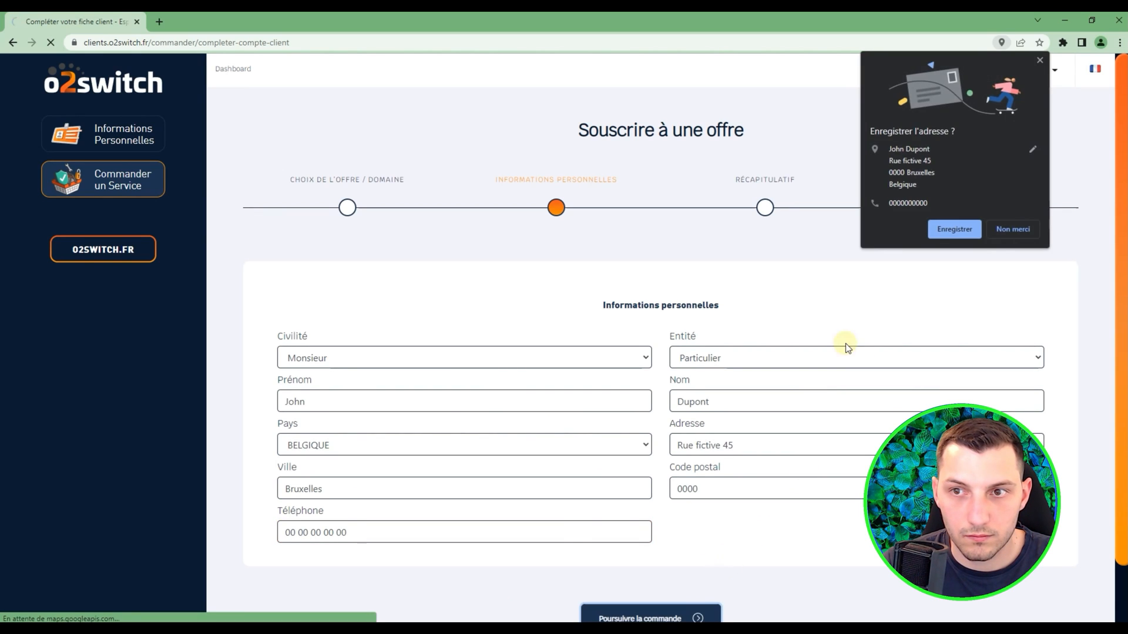
pyautogui.click(1011, 229)
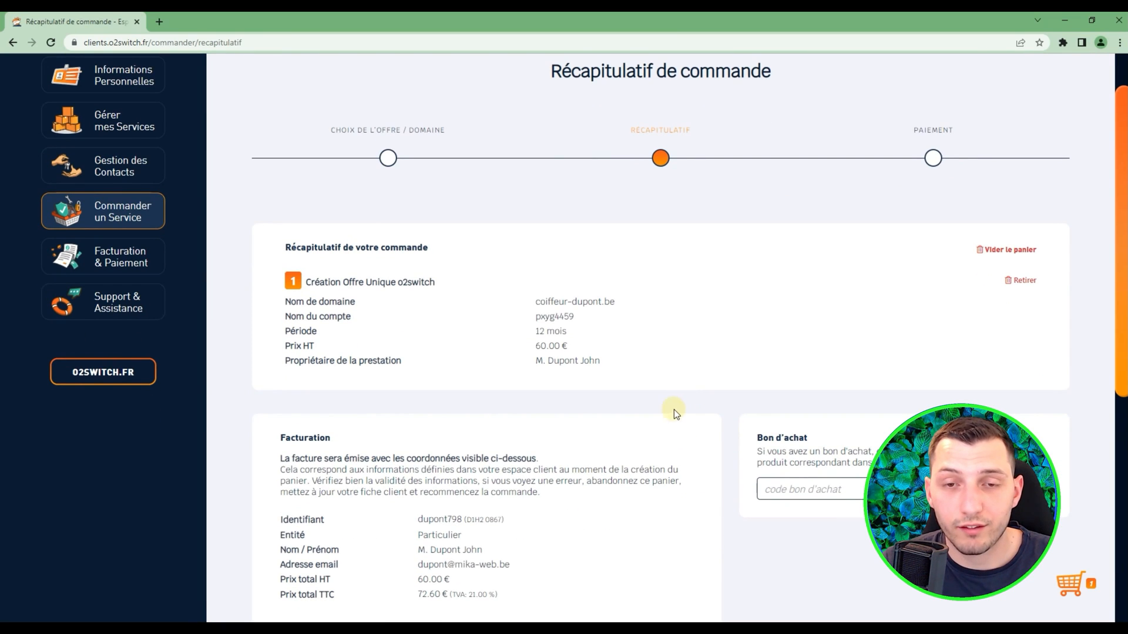
# Keep 'Carte bancaire' as payment, accept the terms of sale, and finalise the order
pyautogui.scroll(-3, 589, 308)
pyautogui.scroll(-3, 589, 309)
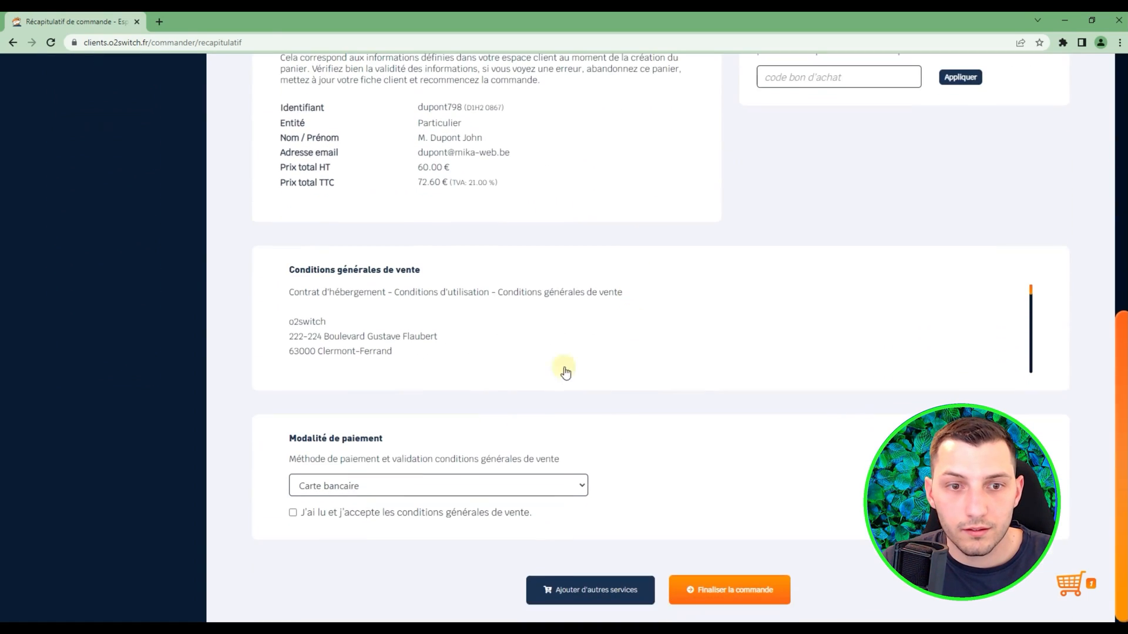
pyautogui.scroll(5, 502, 389)
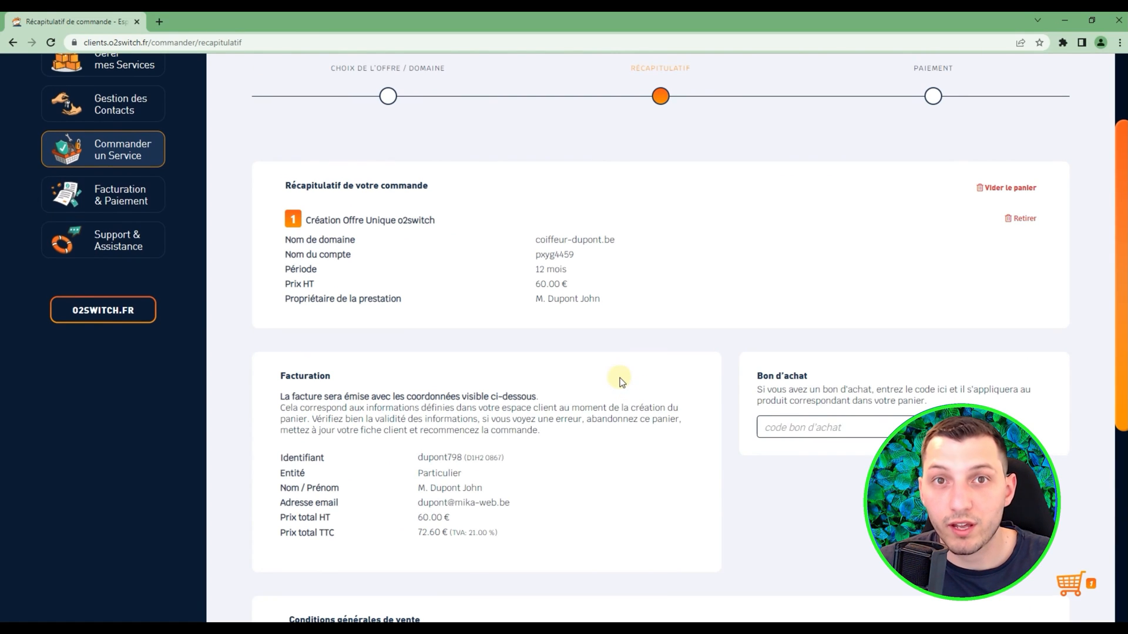
pyautogui.scroll(-2, 621, 382)
pyautogui.scroll(-3, 621, 382)
pyautogui.scroll(1, 620, 383)
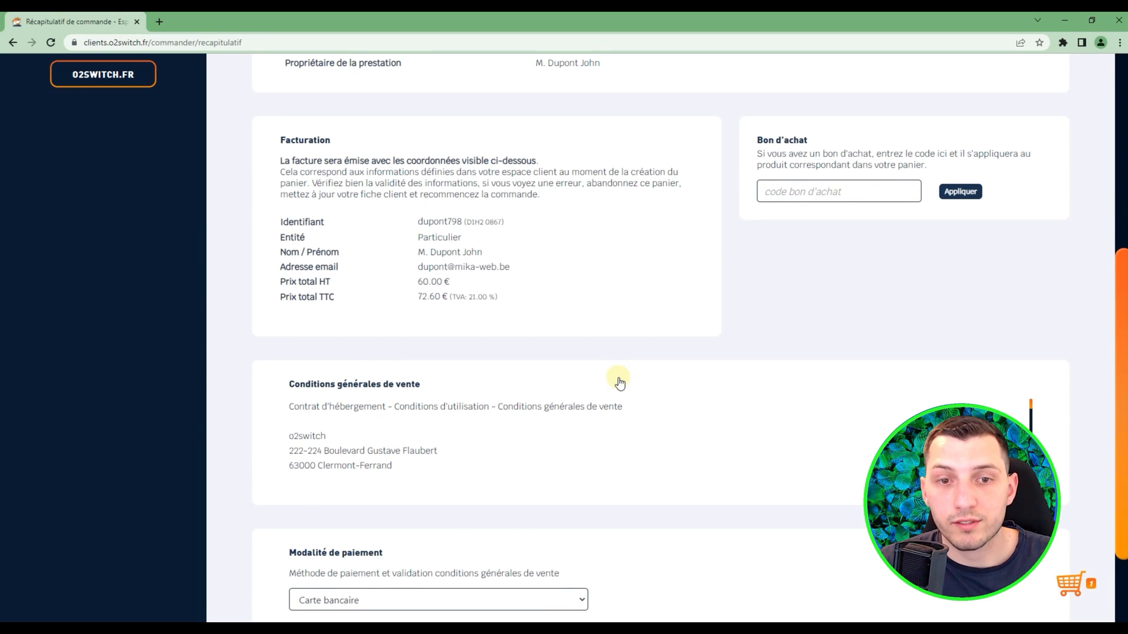
pyautogui.scroll(-2, 620, 383)
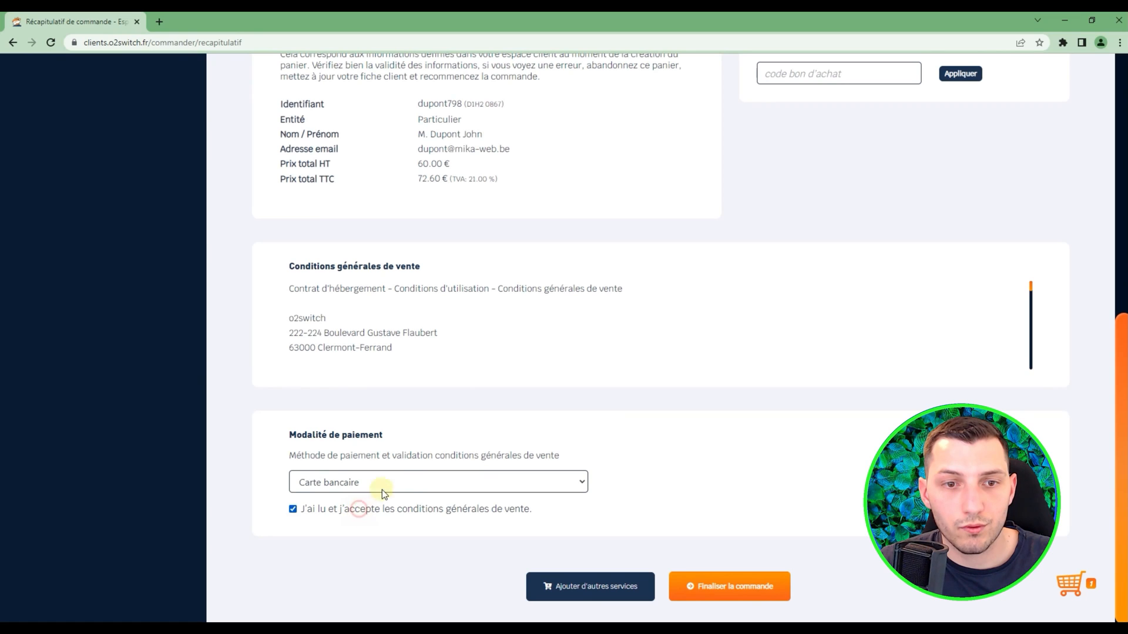
pyautogui.scroll(3, 555, 428)
pyautogui.scroll(-3, 536, 433)
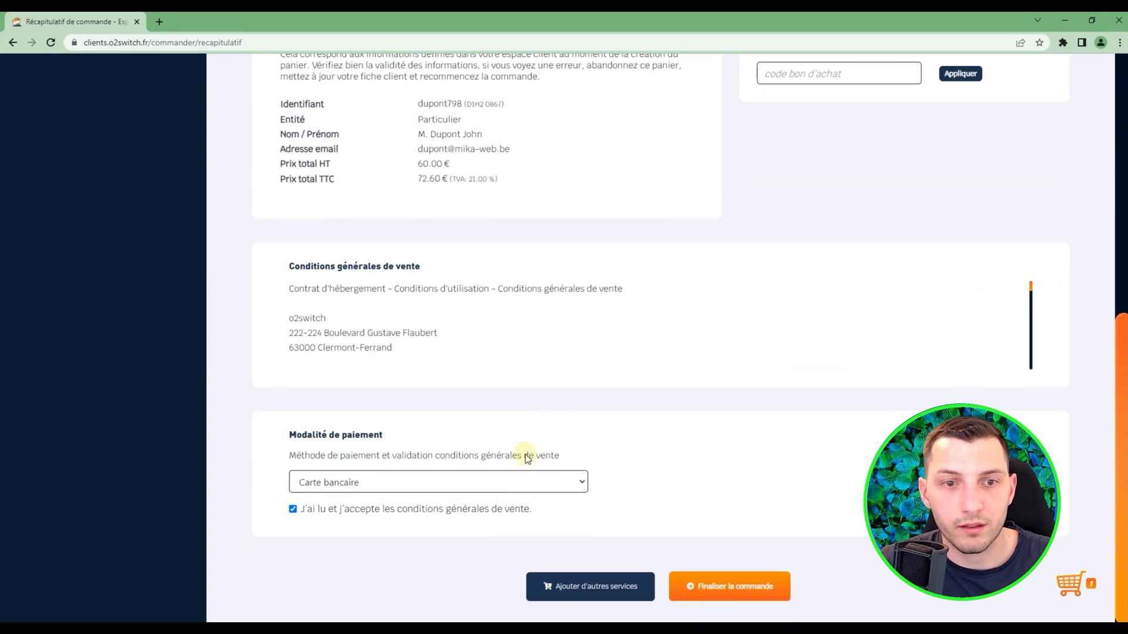
pyautogui.click(510, 481)
pyautogui.click(450, 480)
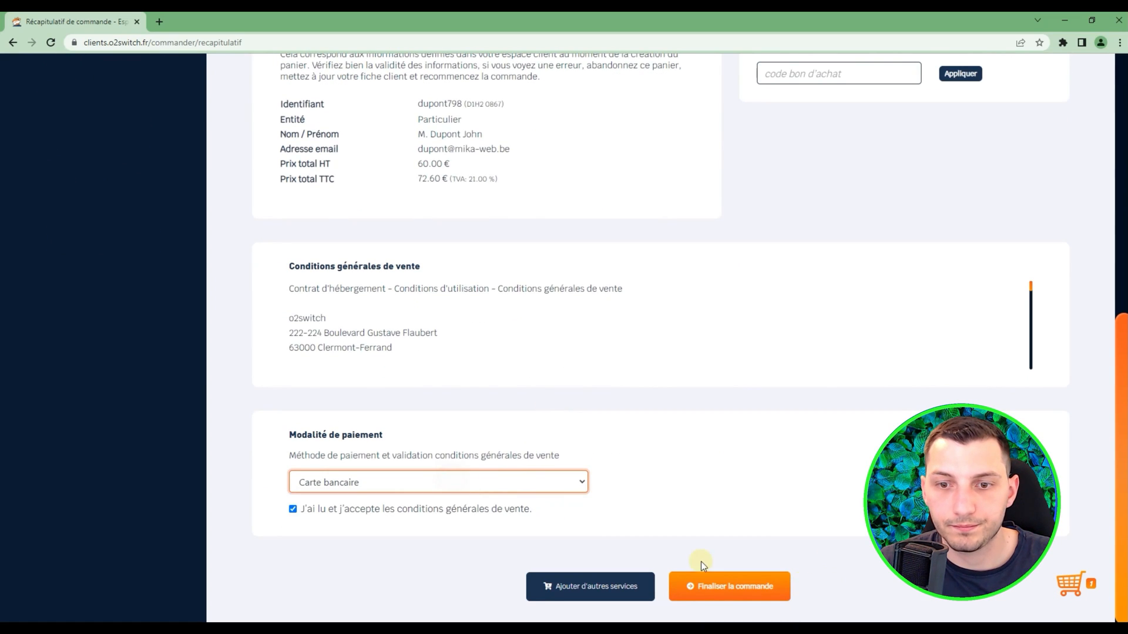
pyautogui.click(712, 586)
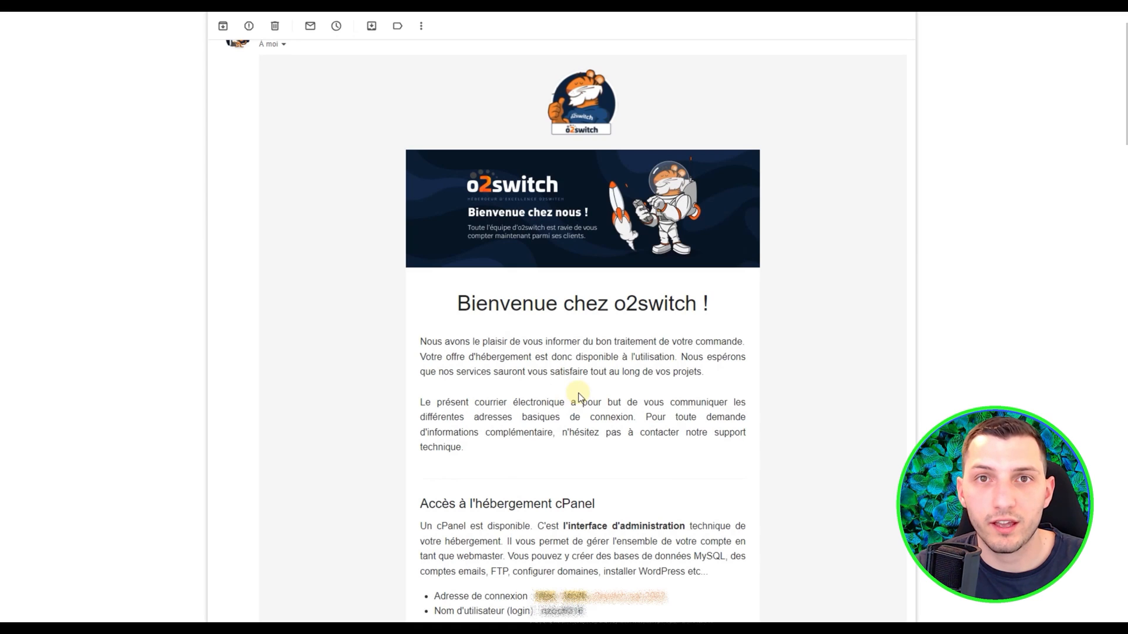
# Scroll the o2switch welcome email and highlight the cPanel login address line
pyautogui.scroll(-2, 581, 396)
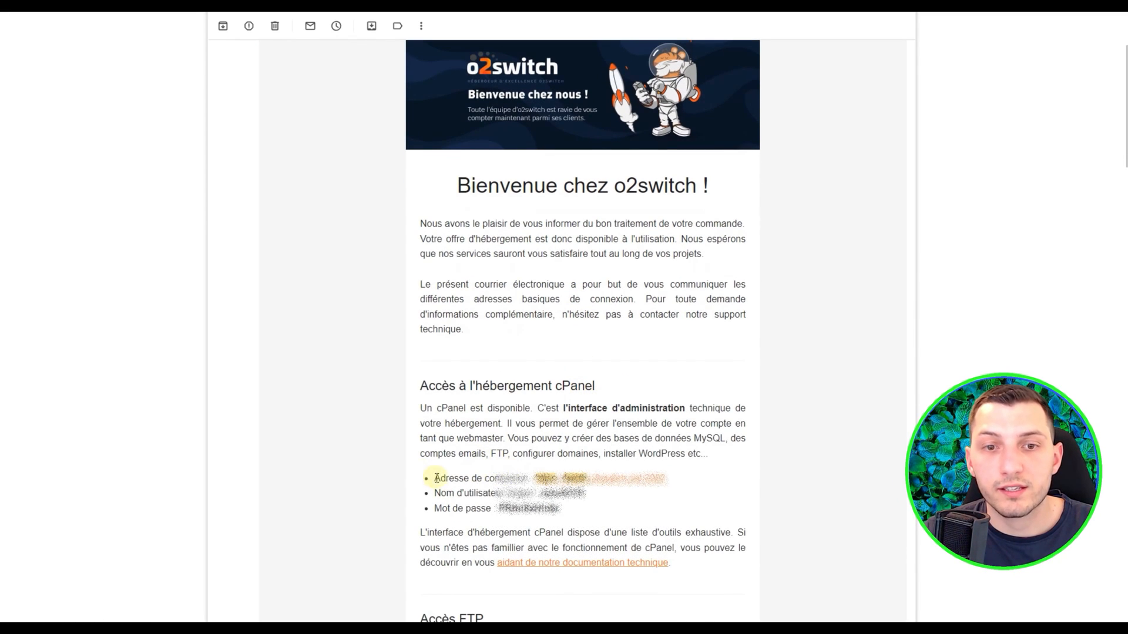
pyautogui.moveTo(440, 478); pyautogui.dragTo(526, 478)
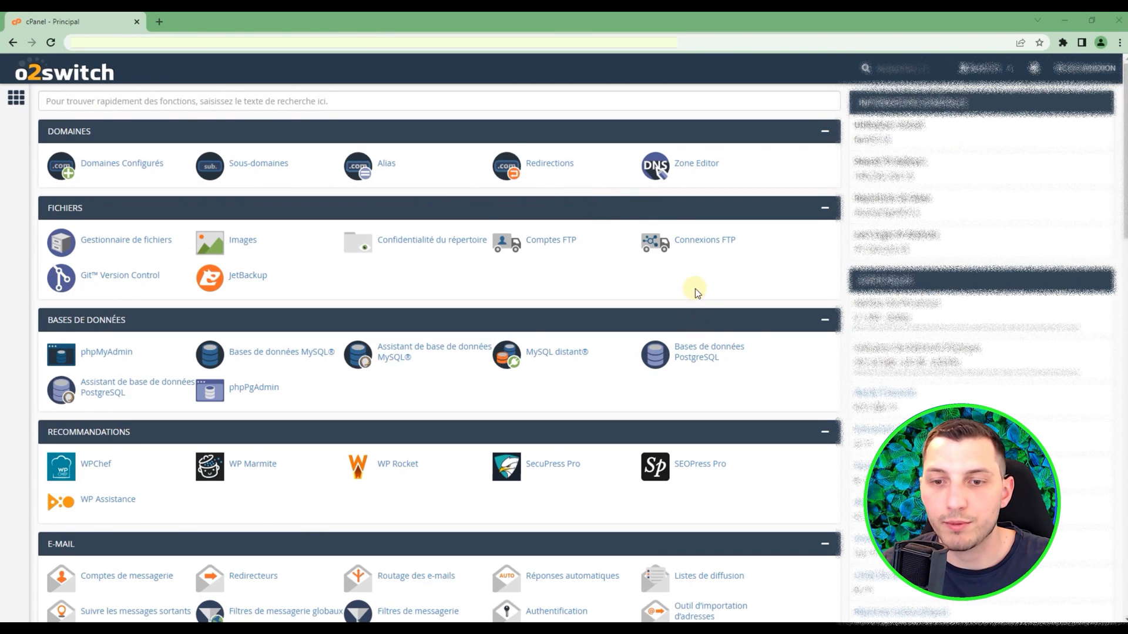
pyautogui.scroll(-5, 695, 288)
pyautogui.scroll(4, 570, 178)
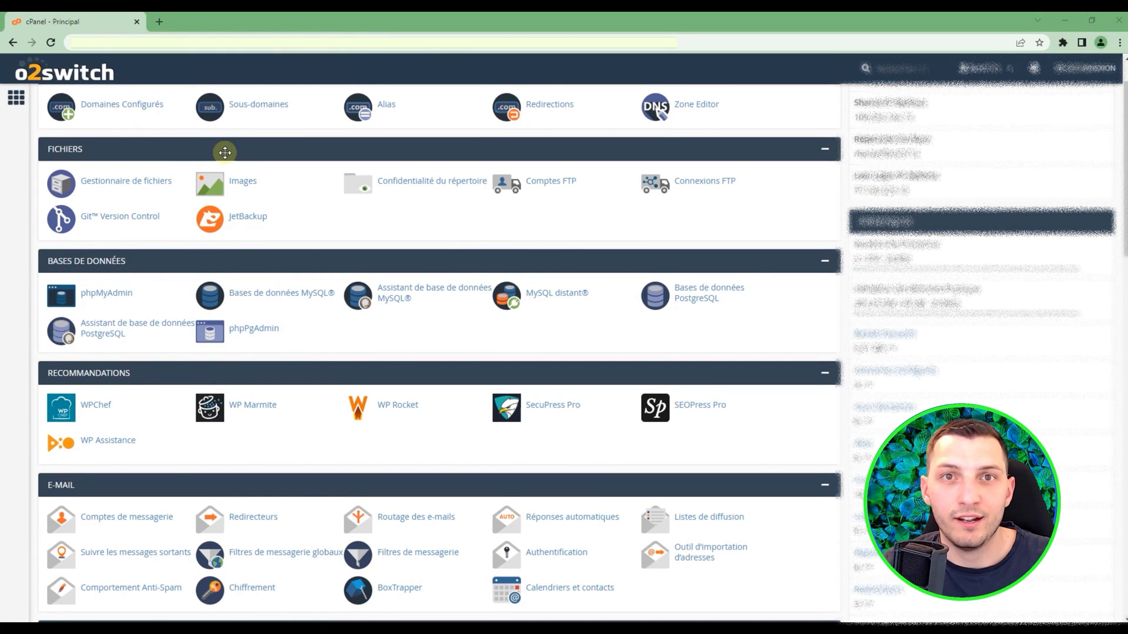
pyautogui.click(75, 43)
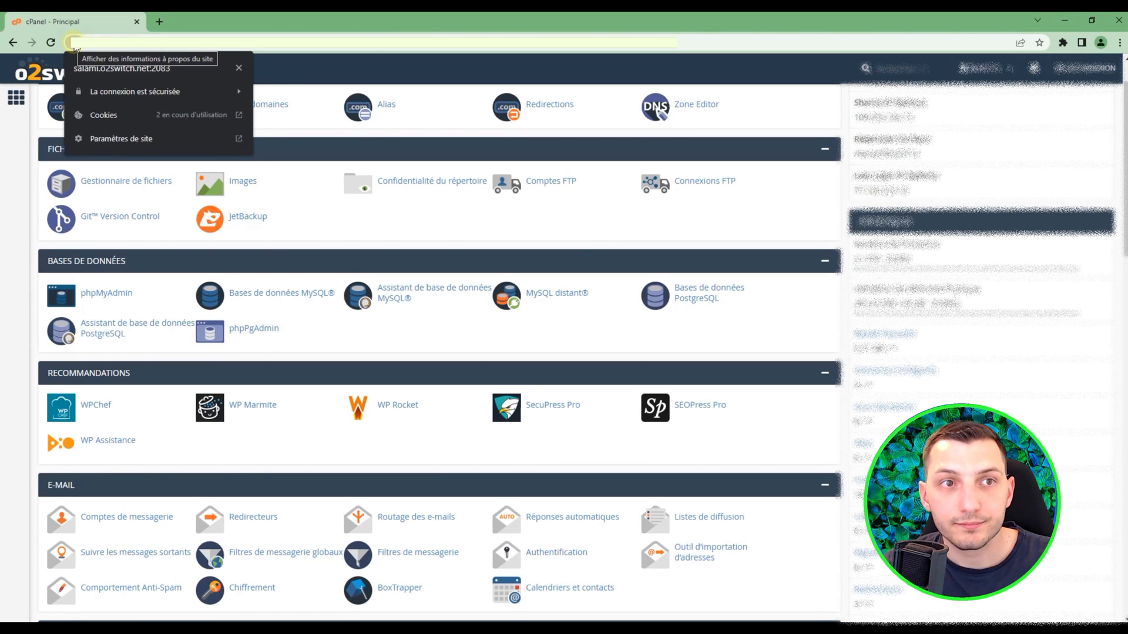
pyautogui.click(74, 43)
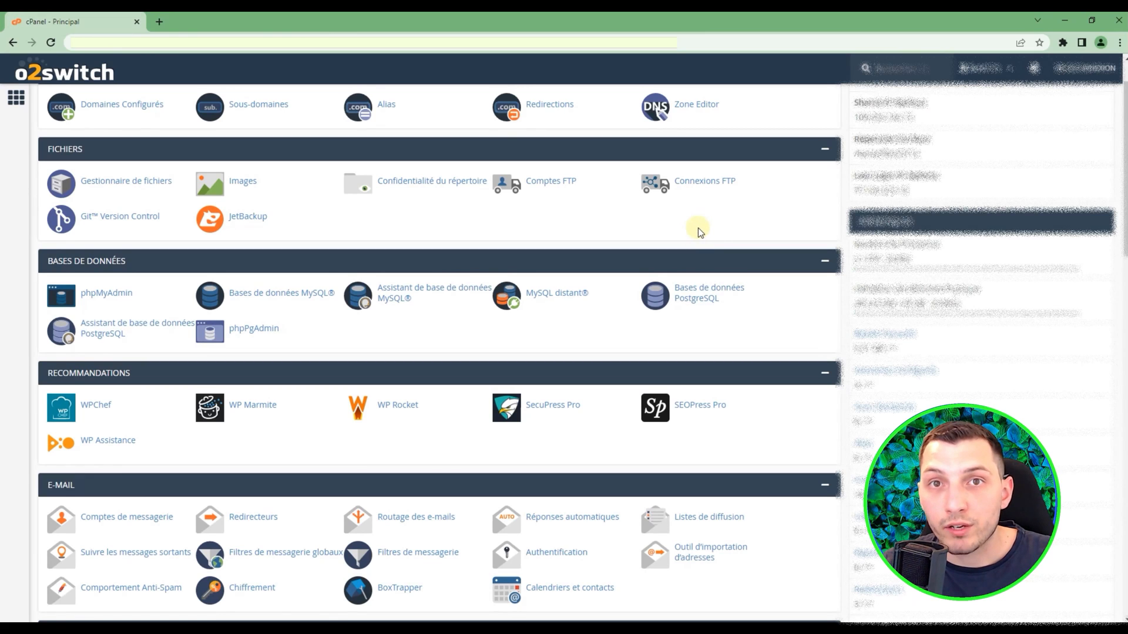
pyautogui.scroll(-2, 614, 243)
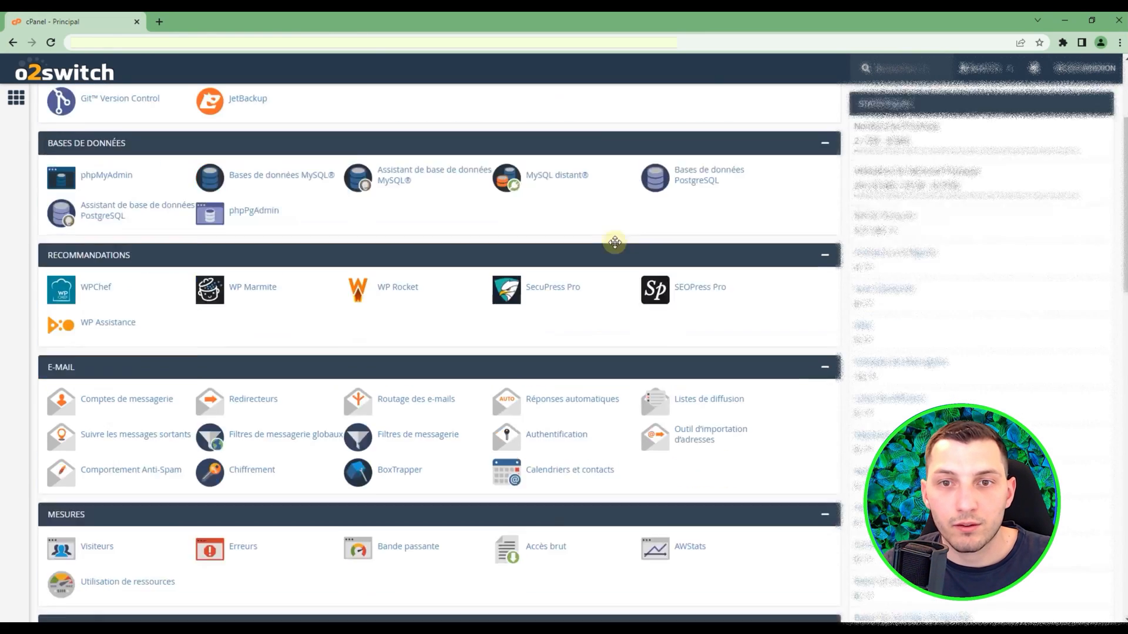
pyautogui.scroll(-2, 614, 243)
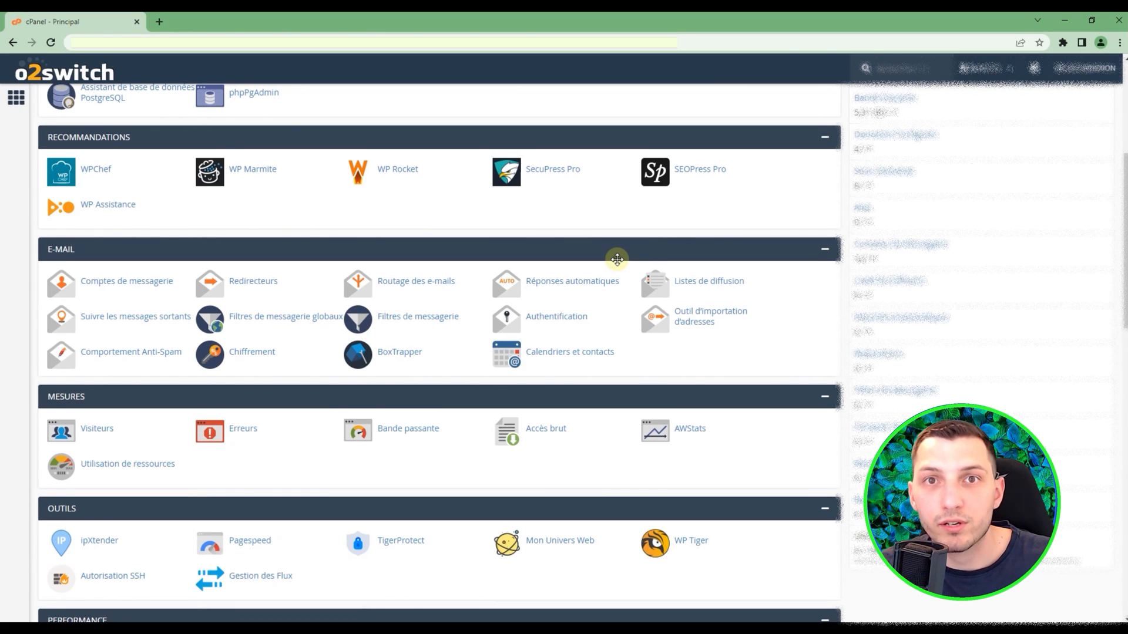
pyautogui.scroll(-5, 616, 259)
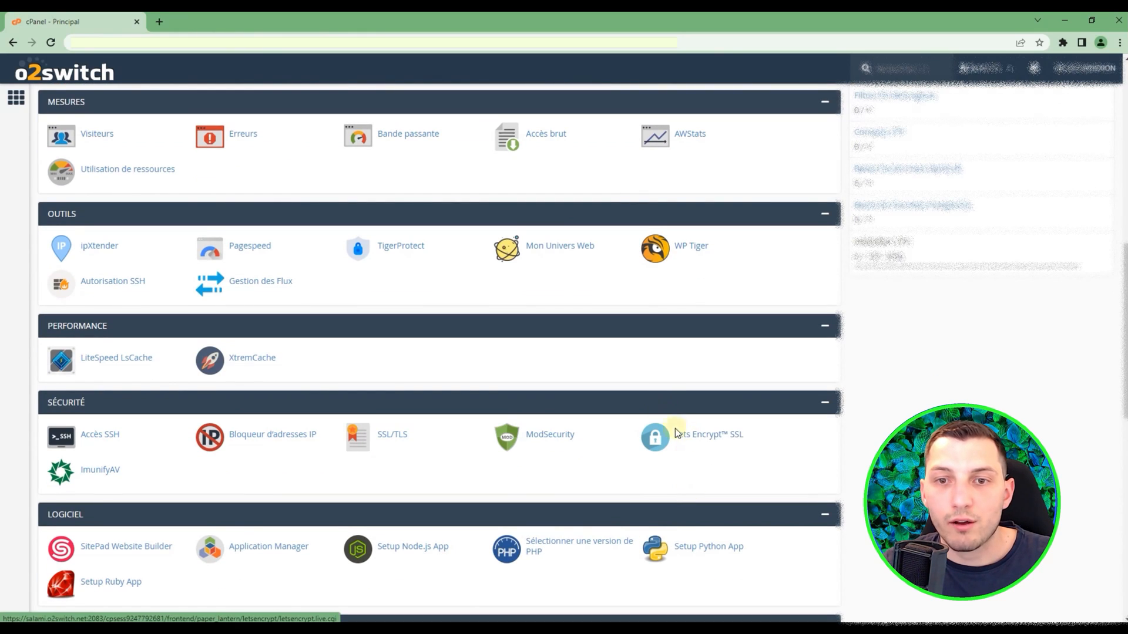
# Open Let's Encrypt SSL and scroll to the coiffeur-dupont.mika-web.be domain entry
pyautogui.click(706, 440)
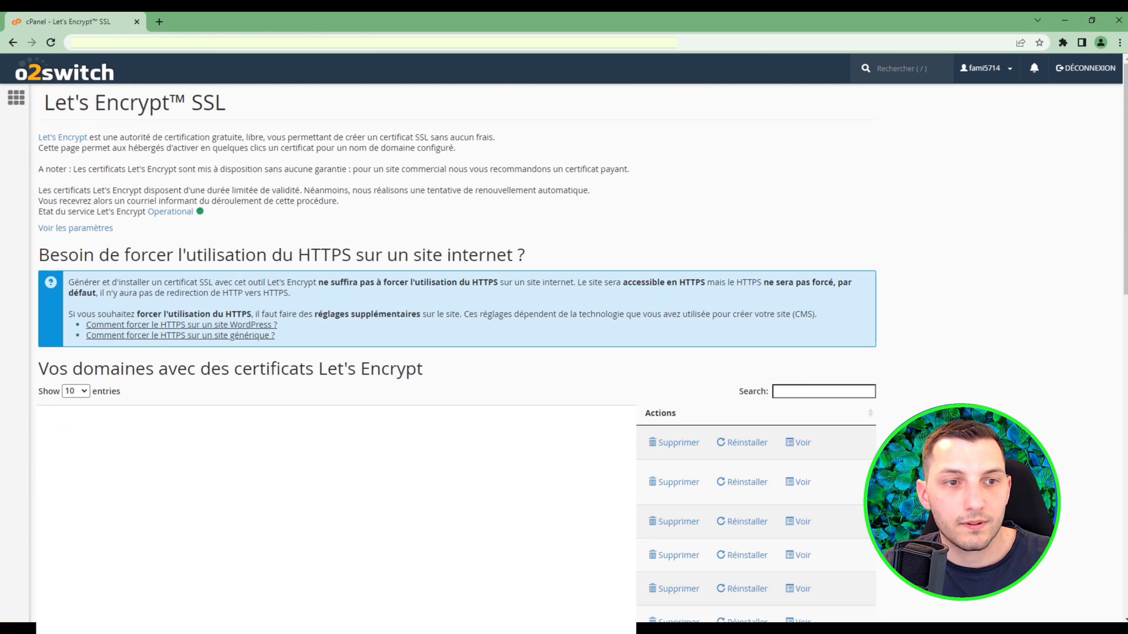
pyautogui.scroll(-5, 164, 367)
pyautogui.scroll(-7, 756, 353)
pyautogui.scroll(-1, 756, 353)
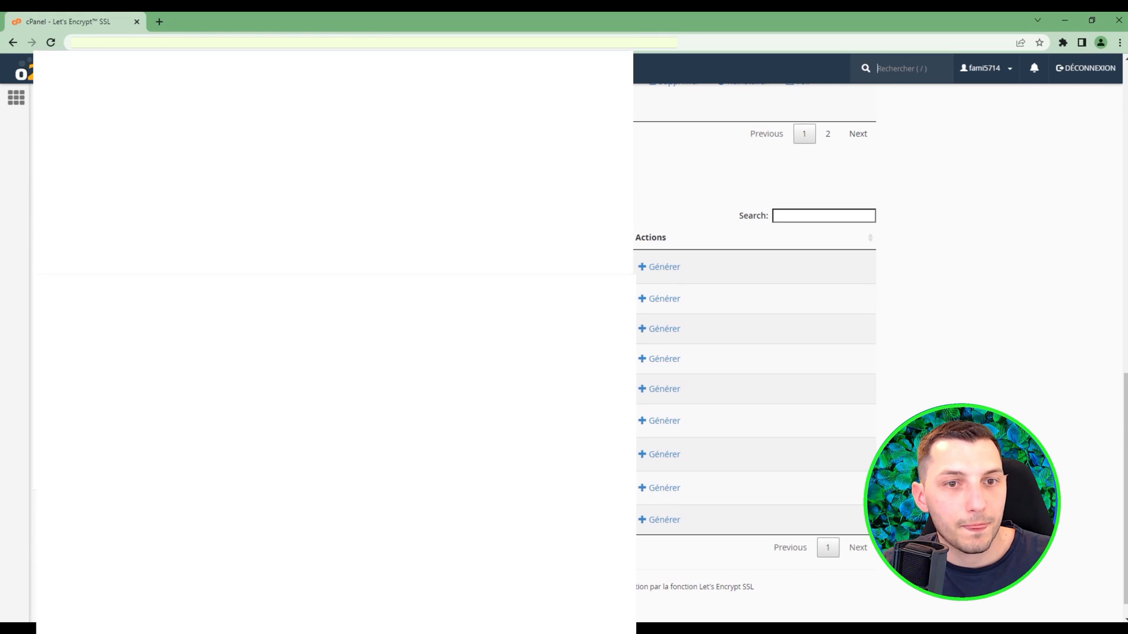
# Generate its certificate with cPanel subdomains included, then go back after the NXDOMAIN error
pyautogui.click(661, 330)
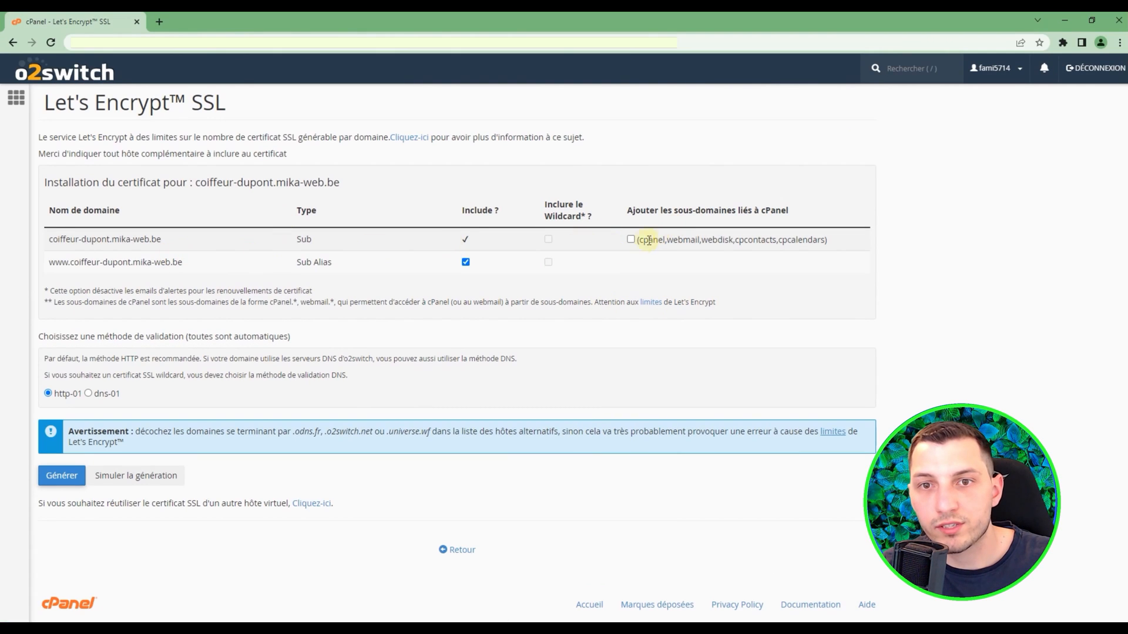
pyautogui.click(631, 240)
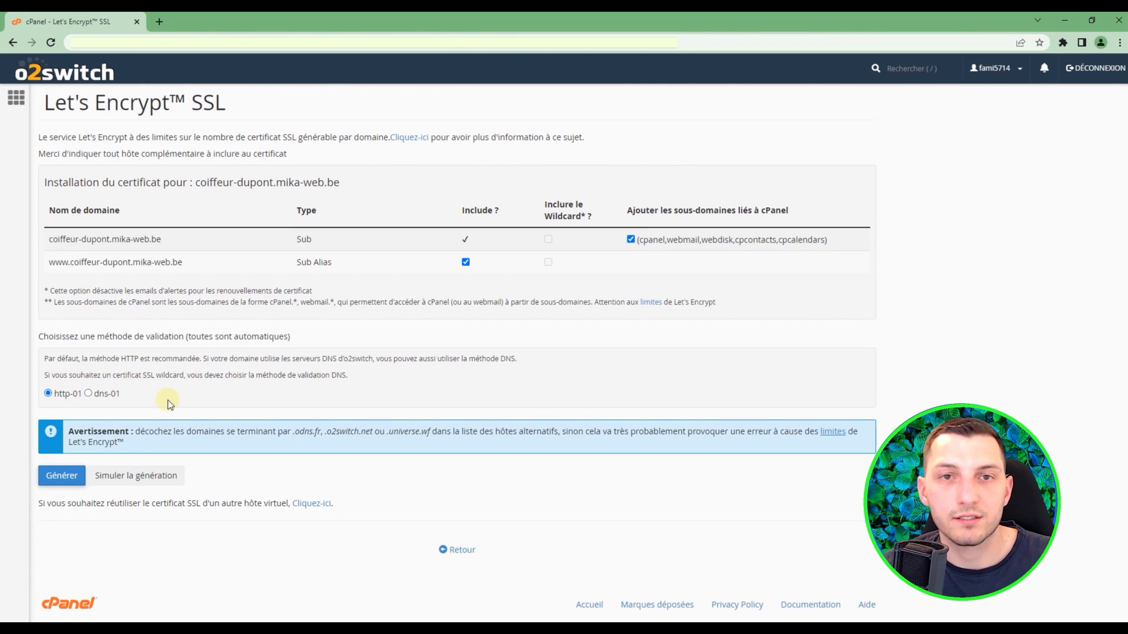
pyautogui.click(69, 480)
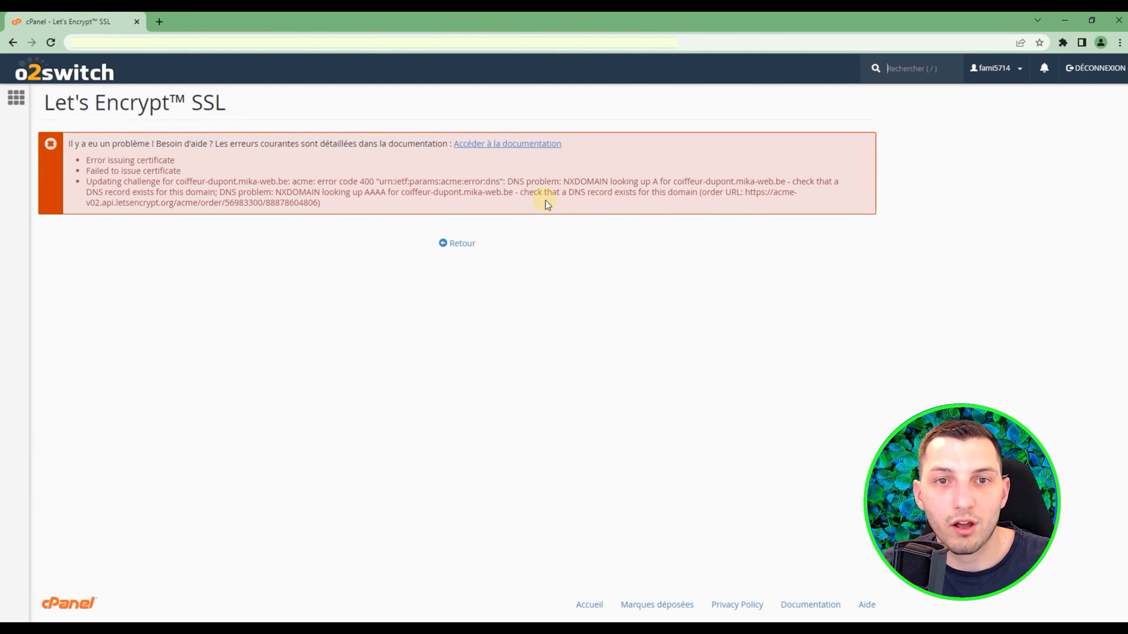
pyautogui.click(462, 244)
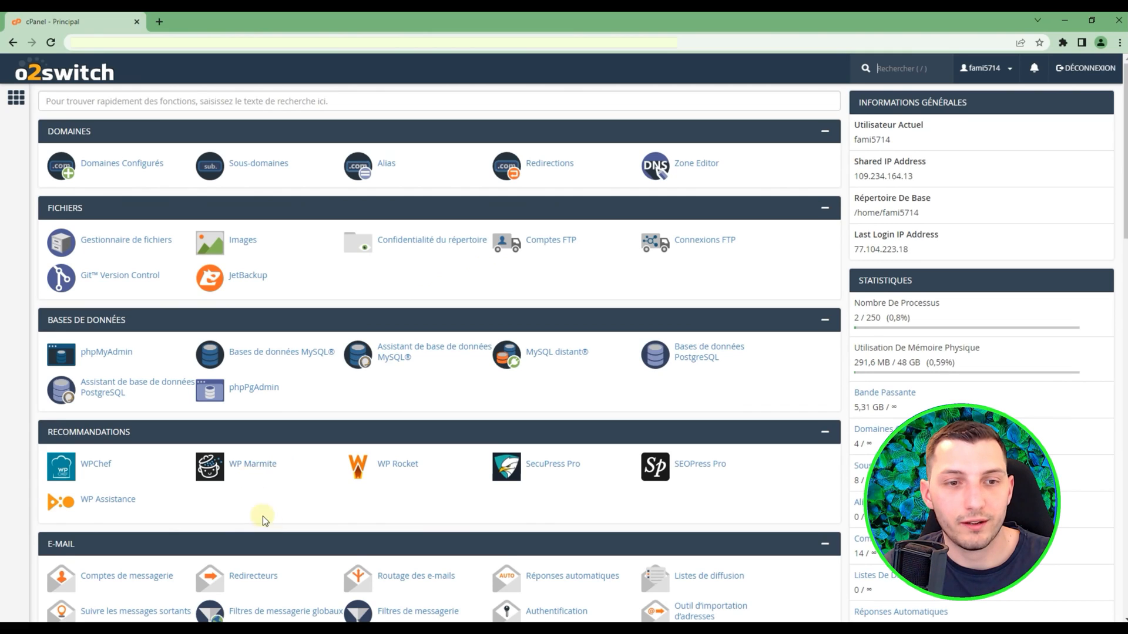
# Open Email Accounts, start a new account, and select the coiffeur-dupont.mika-web.be domain
pyautogui.scroll(-2, 264, 520)
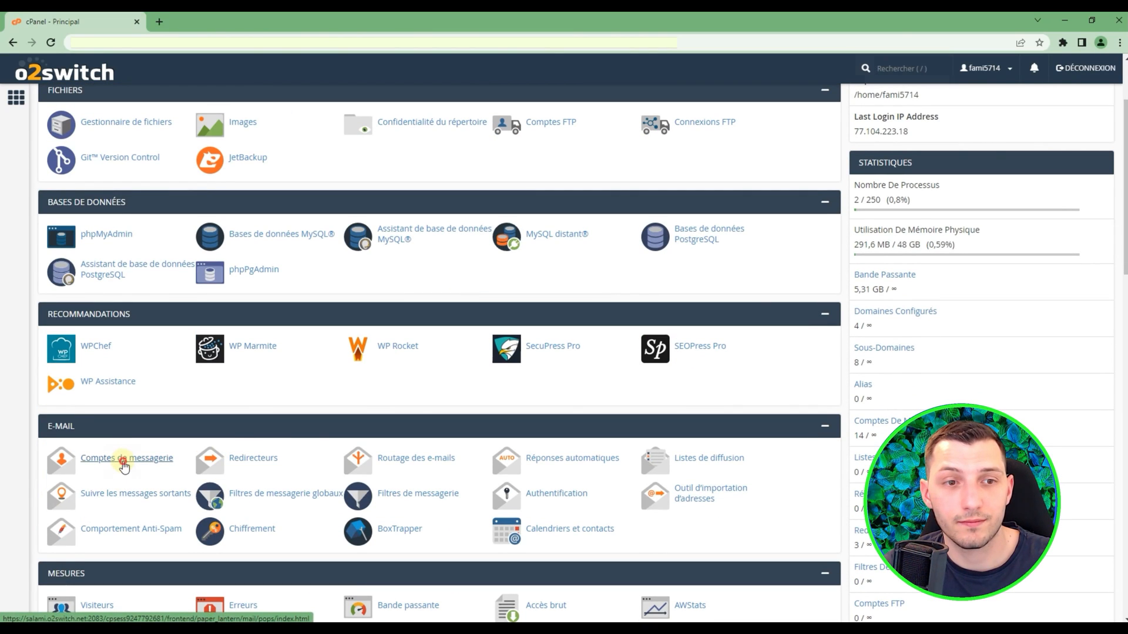
pyautogui.click(123, 458)
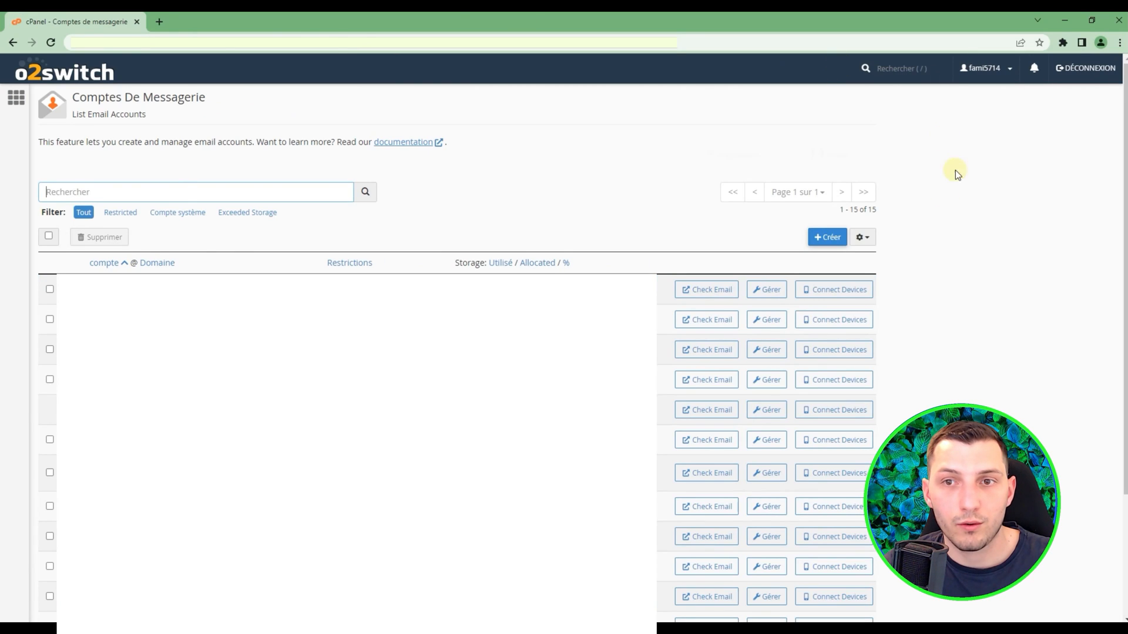
pyautogui.click(831, 238)
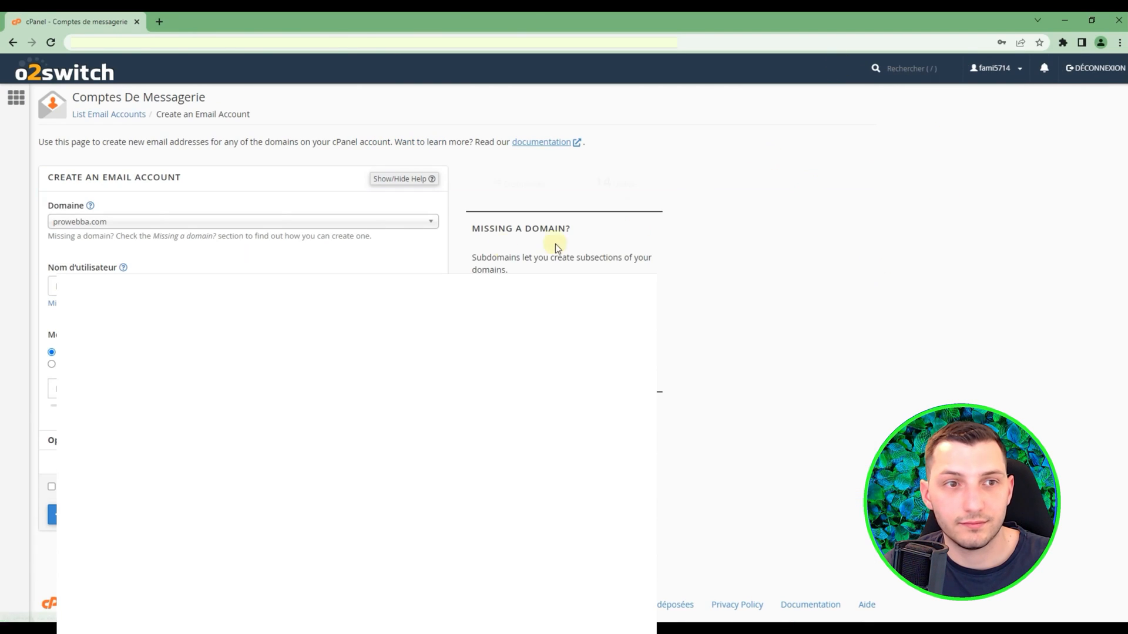
pyautogui.click(152, 224)
pyautogui.press('Down')
pyautogui.press('Down')
pyautogui.press('Down')
pyautogui.press('Down')
pyautogui.press('Down')
pyautogui.press('Down')
pyautogui.press('Down')
pyautogui.press('Down')
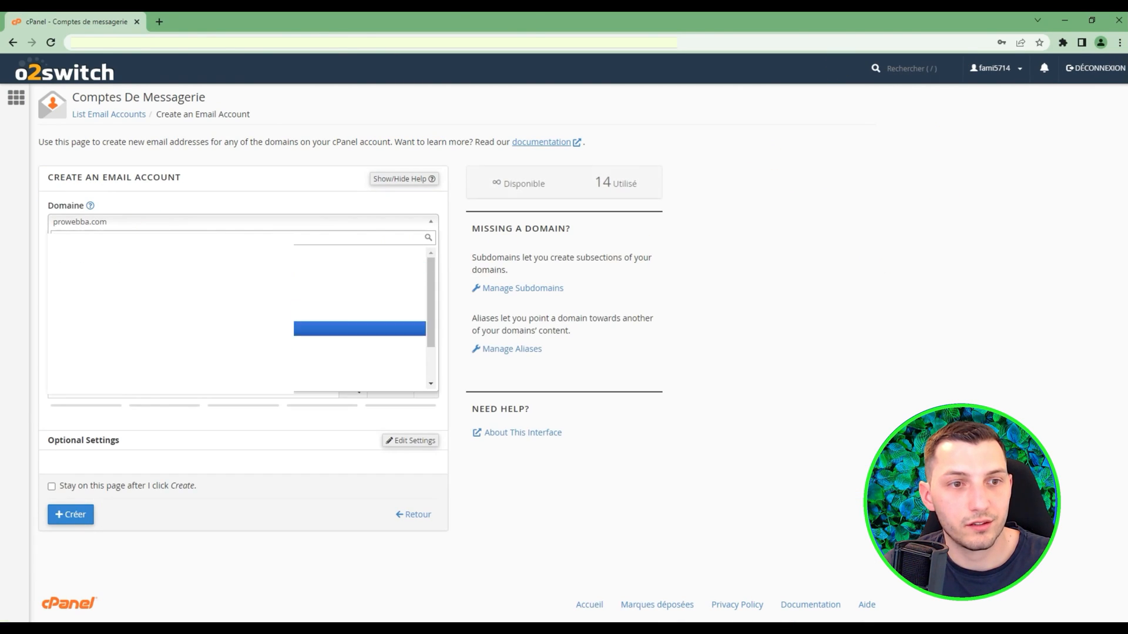
pyautogui.press('Up')
pyautogui.press('Up')
pyautogui.press('Up')
pyautogui.press('Up')
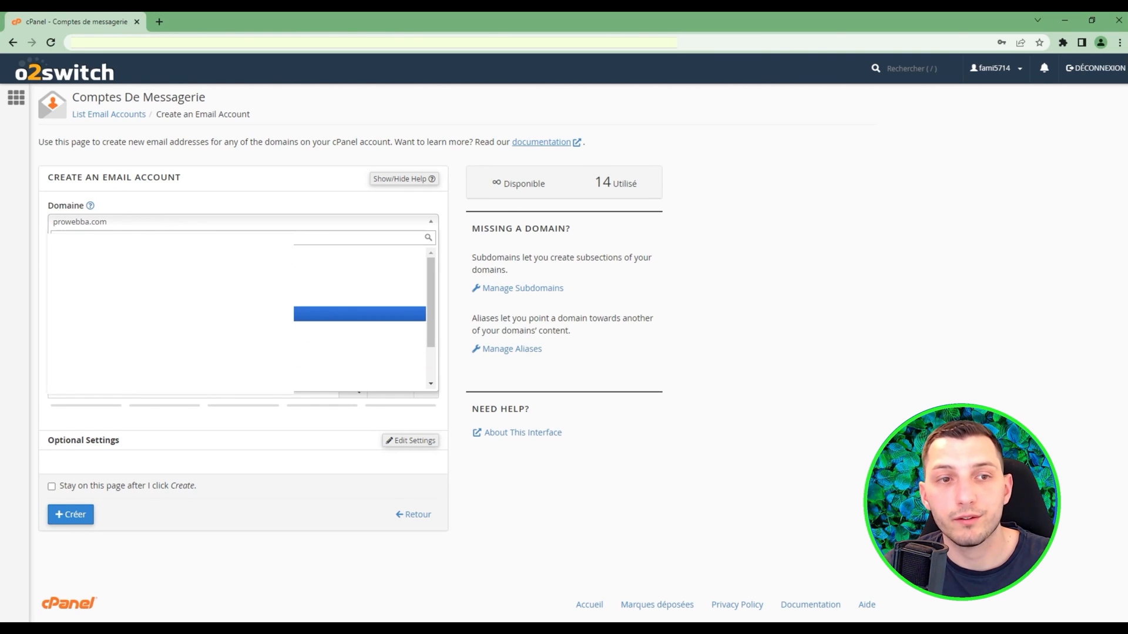
pyautogui.press('Return')
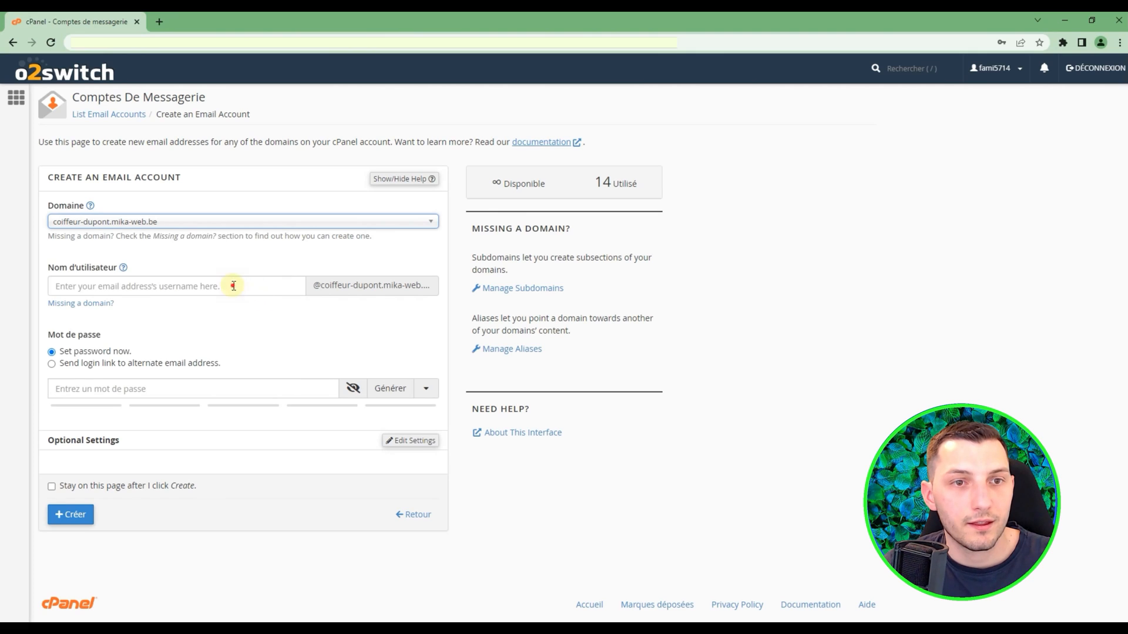
# Enter the mailbox username, generate a strong password and select it for copying
pyautogui.click(235, 284)
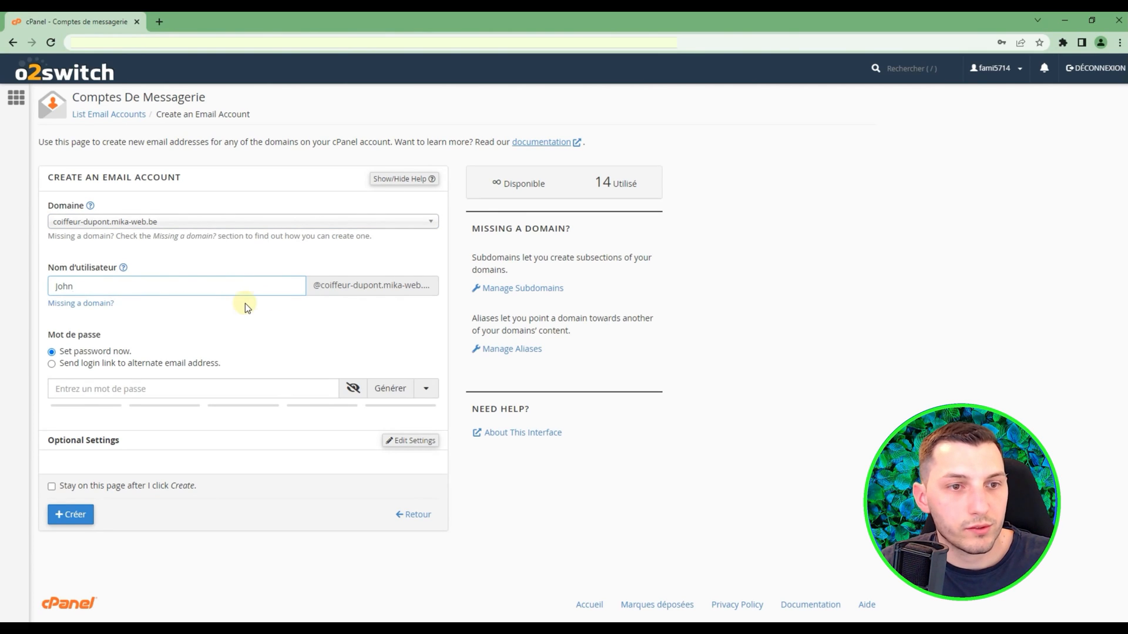
pyautogui.click(390, 388)
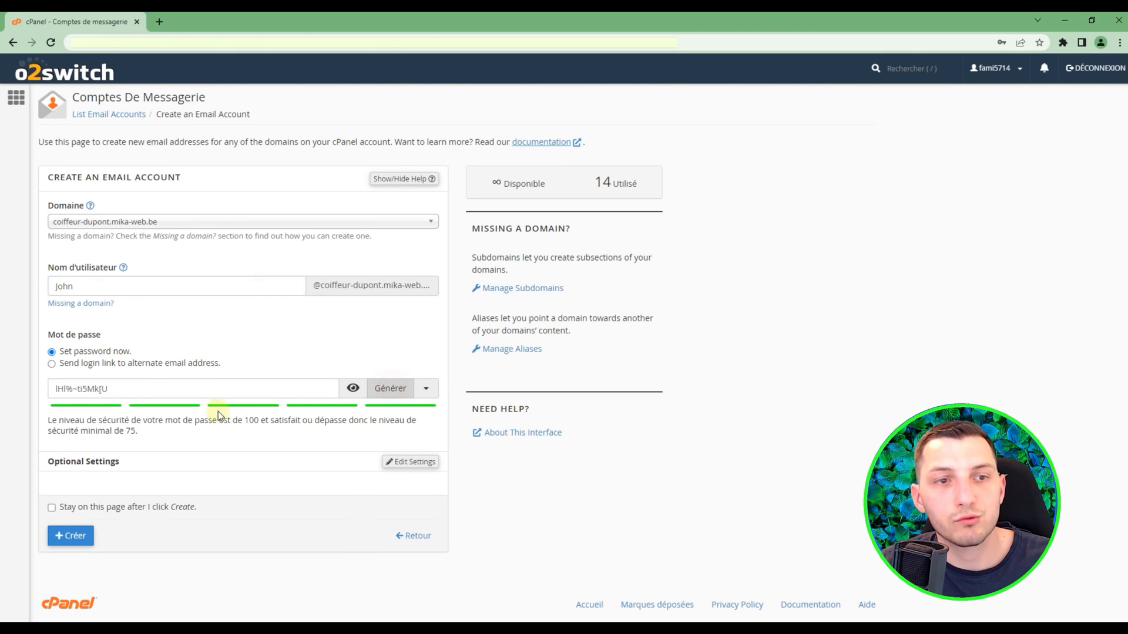
pyautogui.tripleClick(138, 388)
pyautogui.click(167, 391)
pyautogui.moveTo(171, 390); pyautogui.dragTo(51, 389)
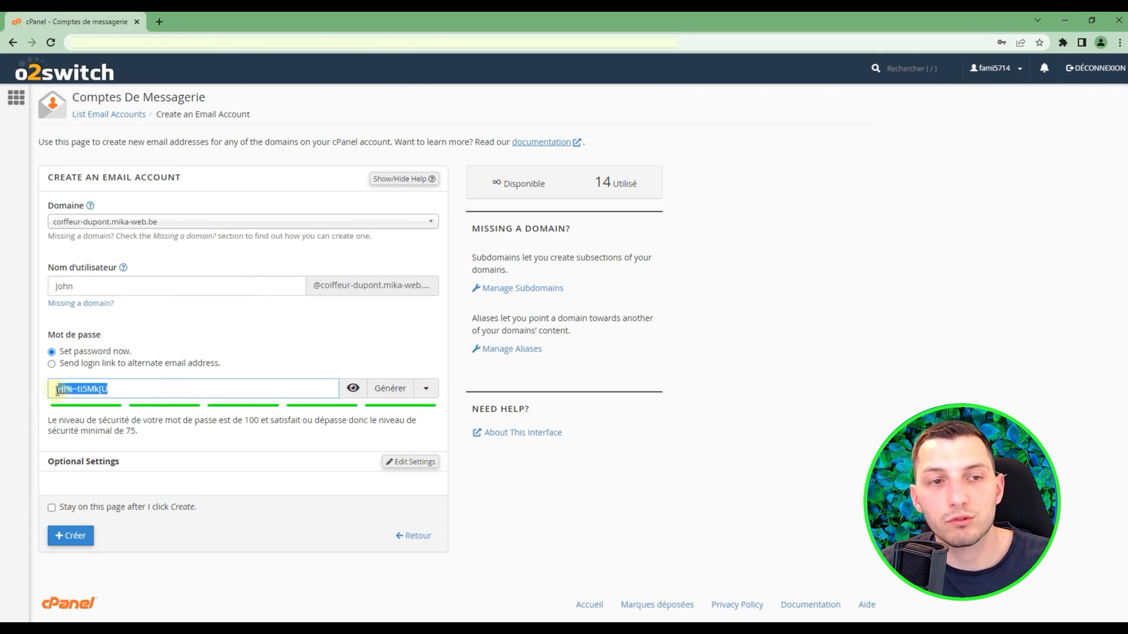
pyautogui.click(137, 388)
pyautogui.moveTo(148, 388); pyautogui.dragTo(53, 389)
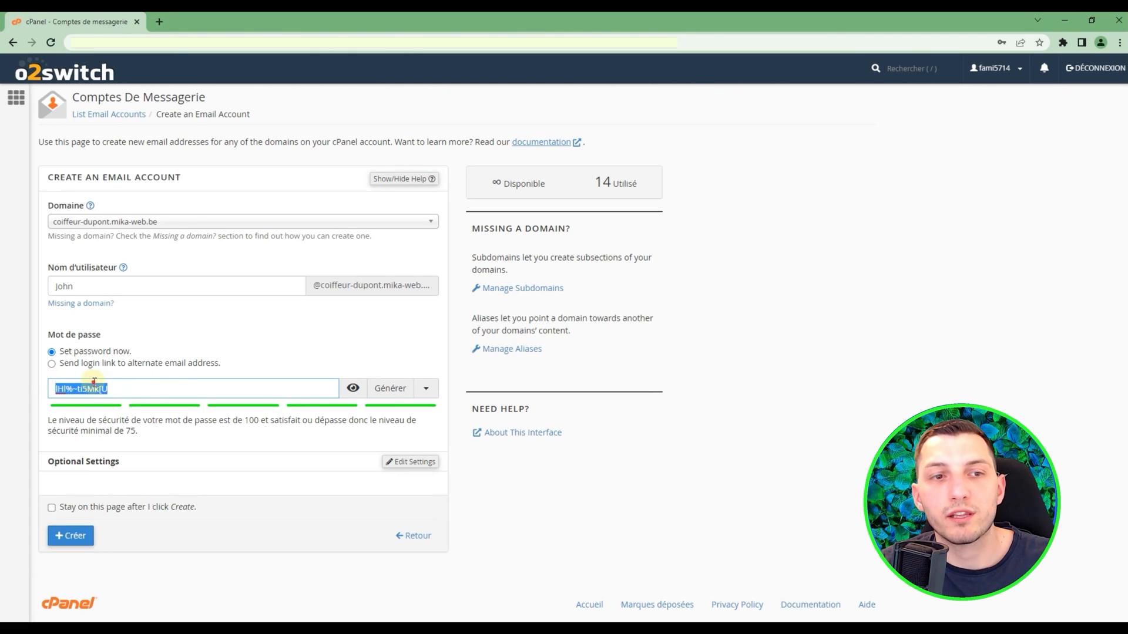
pyautogui.click(130, 388)
pyautogui.moveTo(130, 388); pyautogui.dragTo(44, 388)
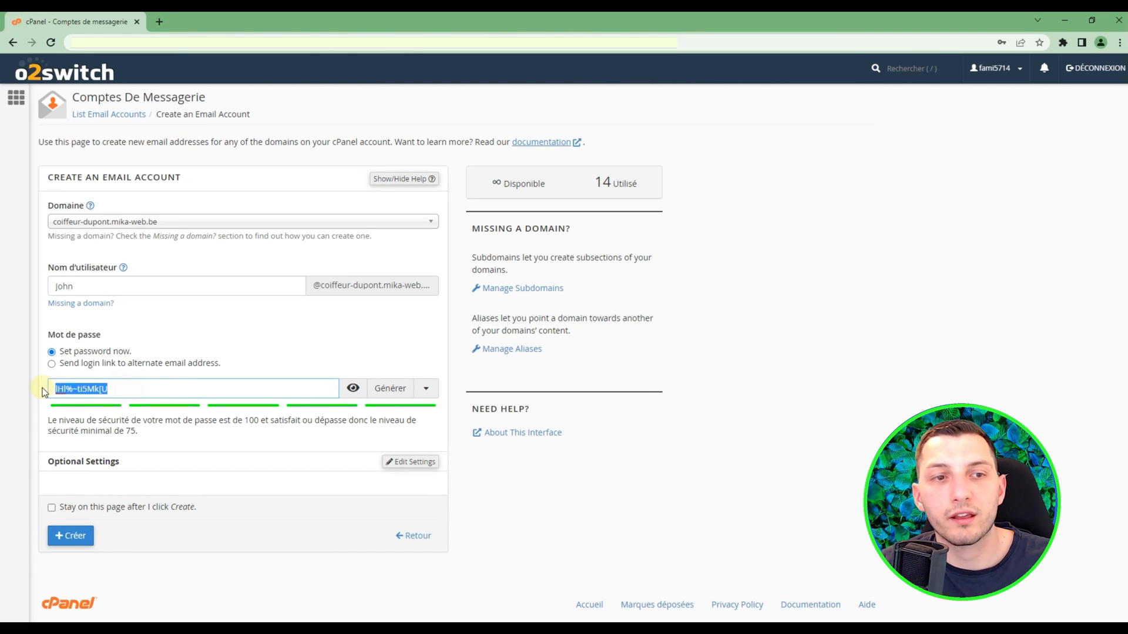
pyautogui.click(117, 390)
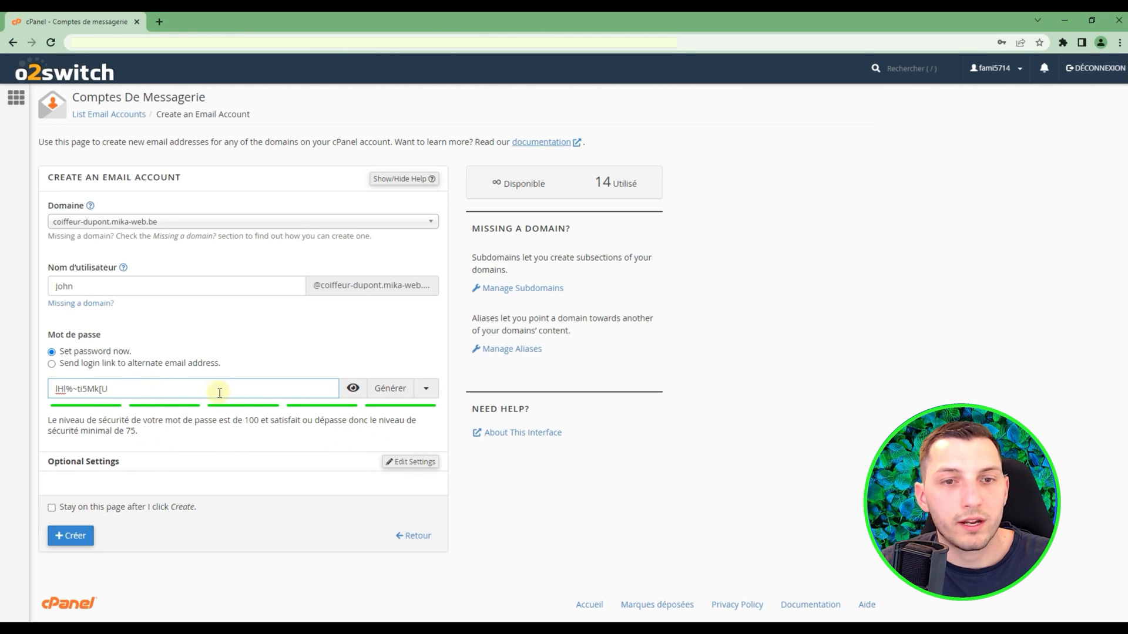
pyautogui.moveTo(182, 390); pyautogui.dragTo(47, 390)
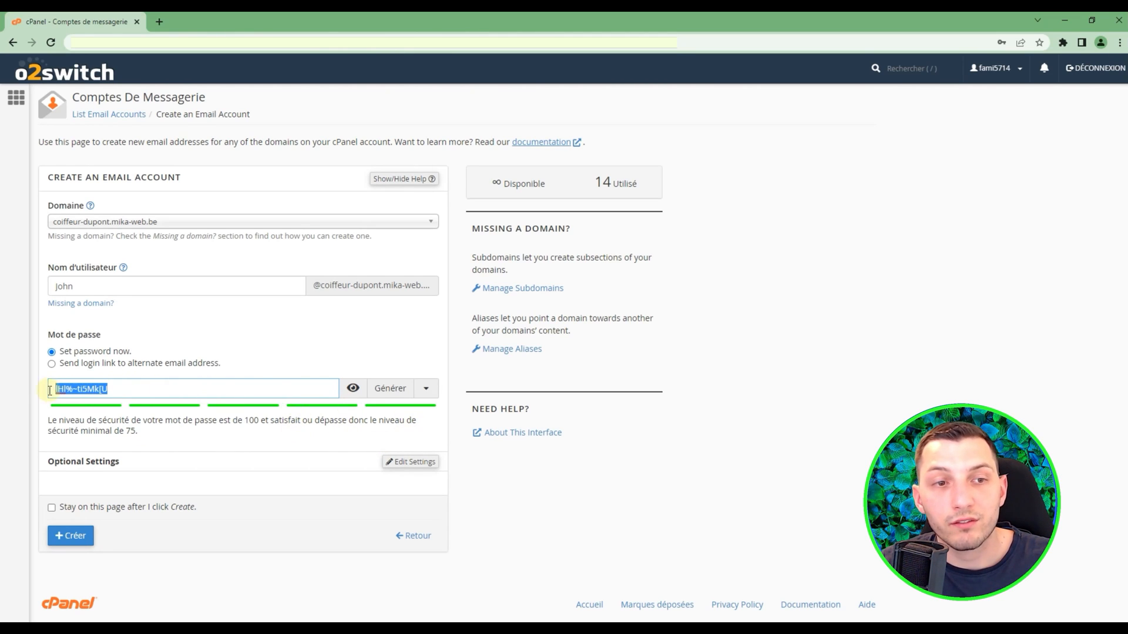
# Give the mailbox unlimited storage, turn off the welcome email, and create the account
pyautogui.click(410, 462)
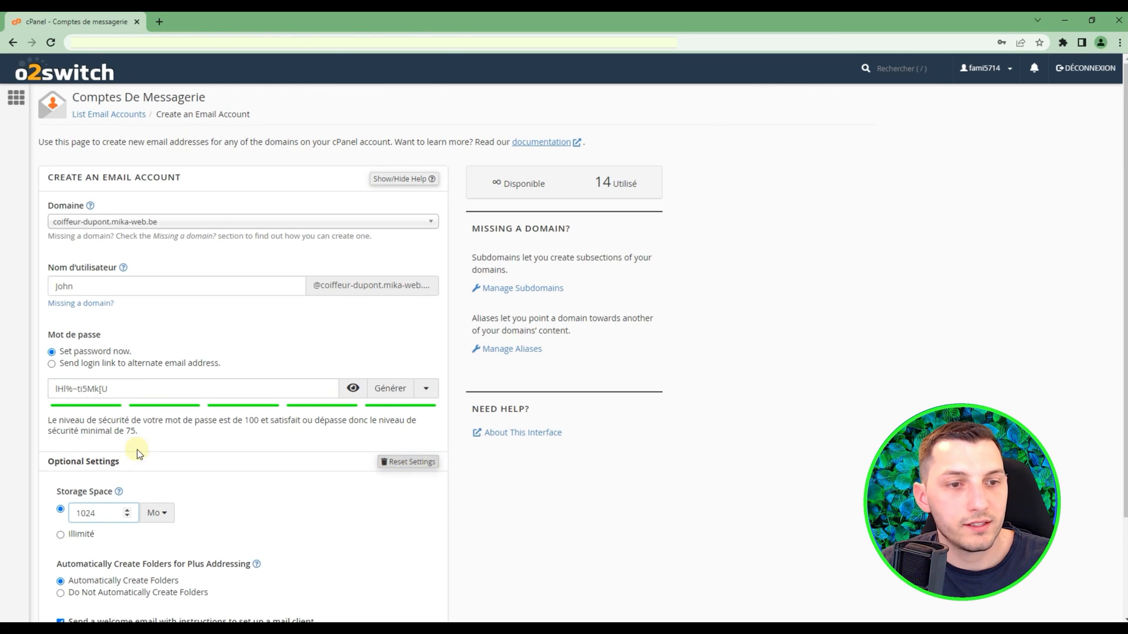
pyautogui.scroll(-2, 118, 435)
pyautogui.click(61, 416)
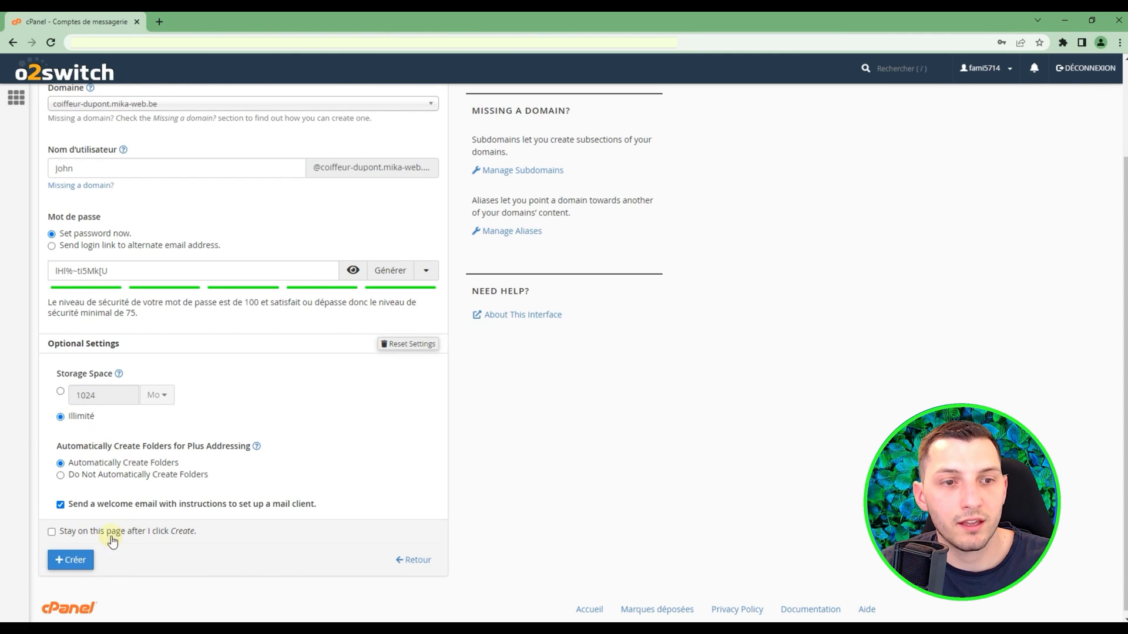
pyautogui.click(60, 505)
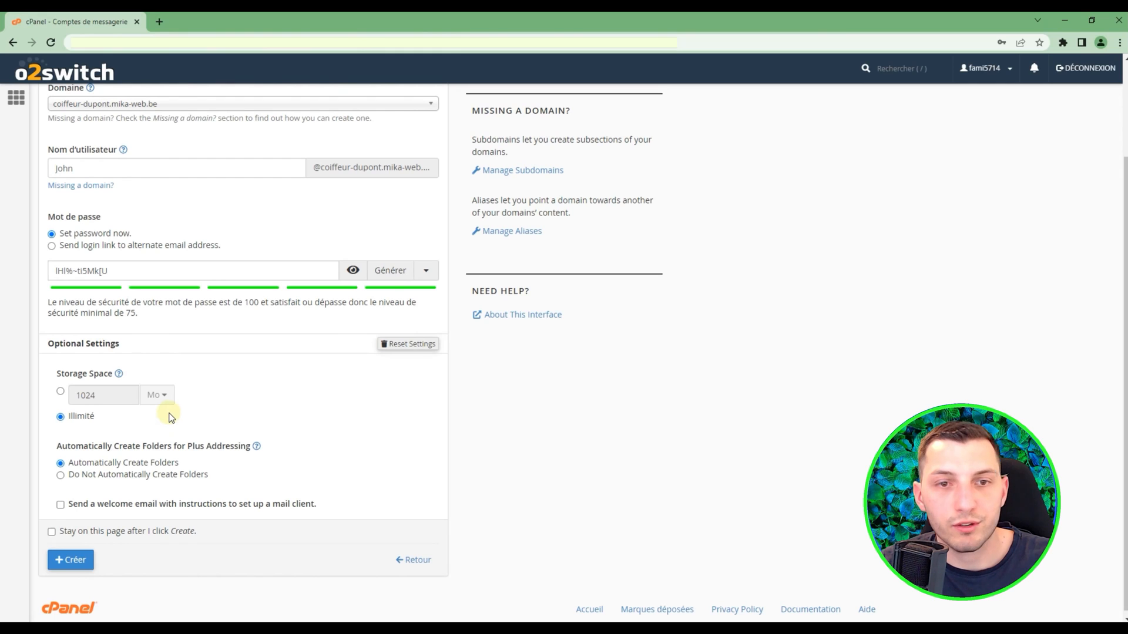
pyautogui.scroll(3, 86, 312)
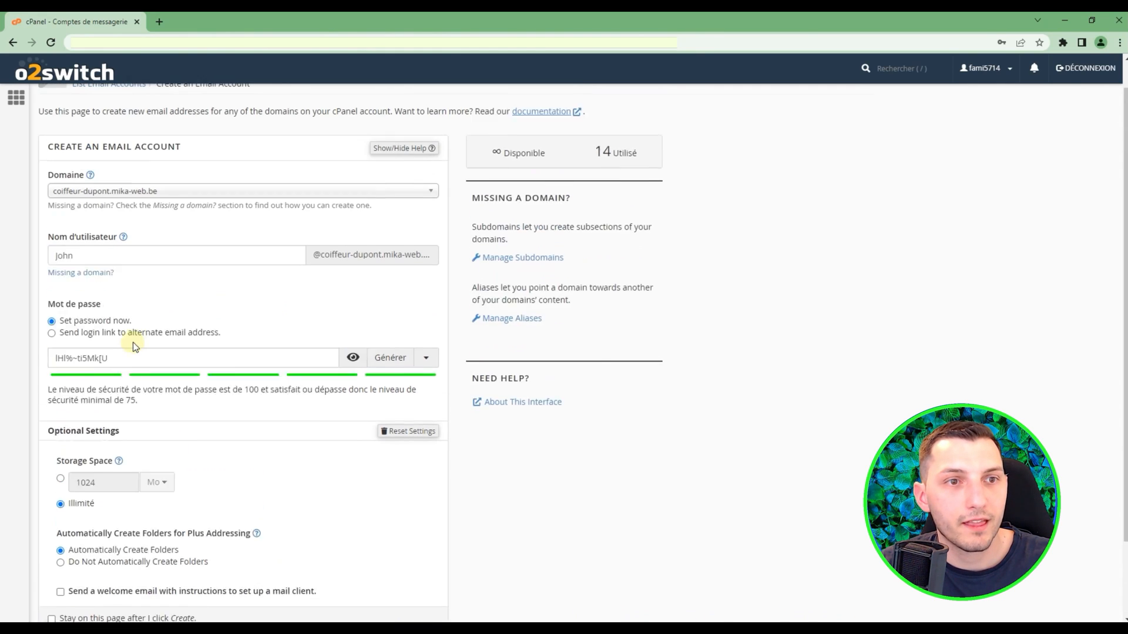
pyautogui.scroll(-3, 153, 487)
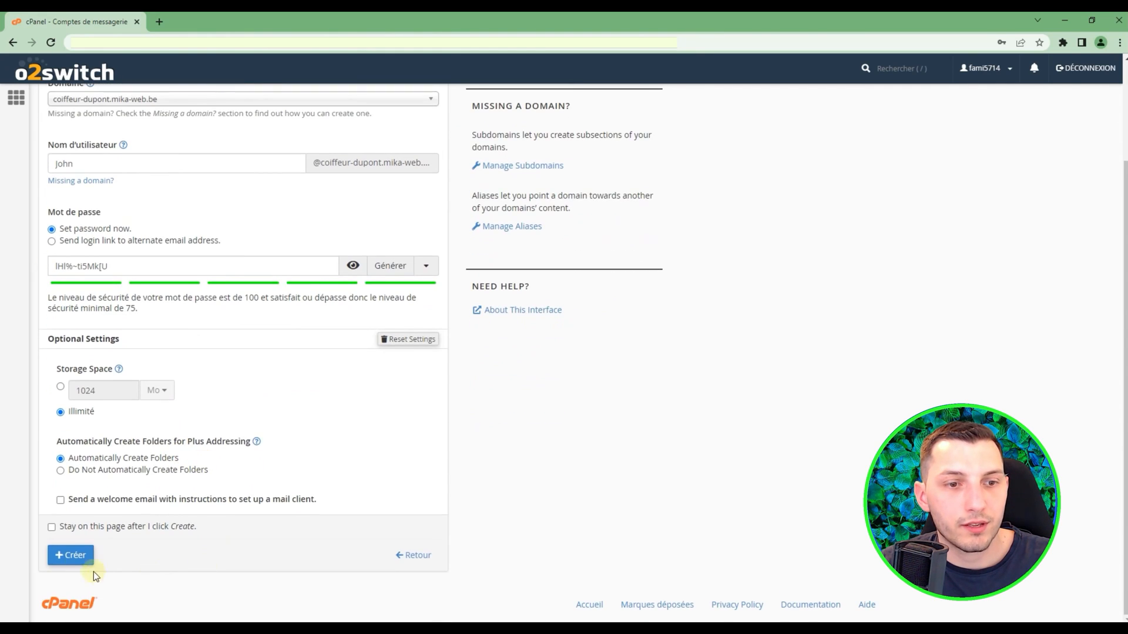
pyautogui.click(73, 559)
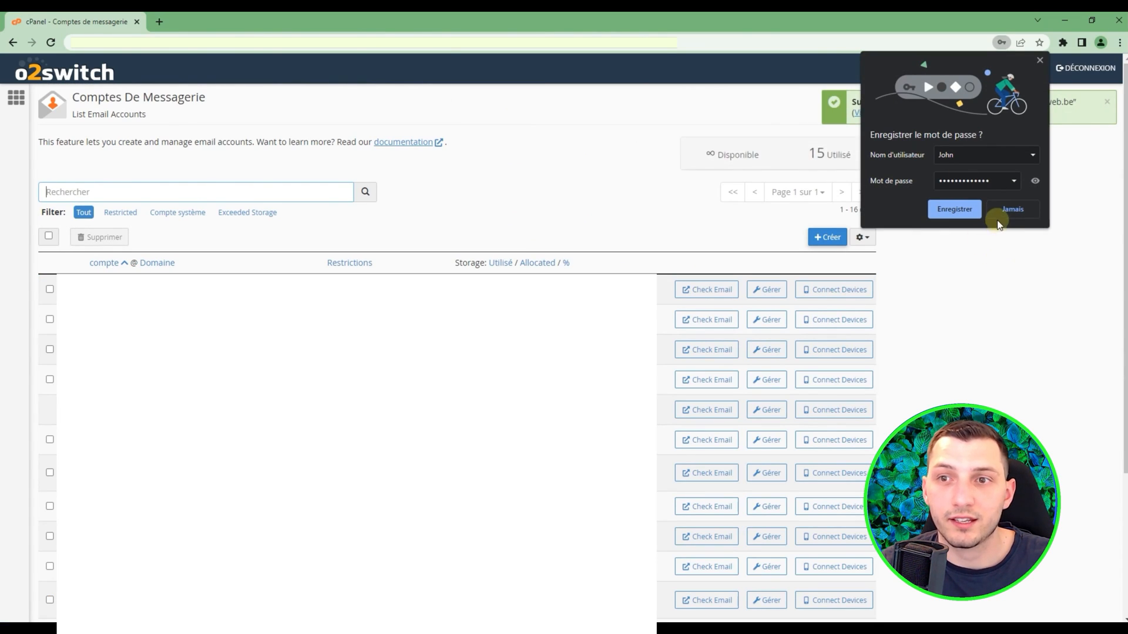
# Save the new mailbox password in Chrome and review the updated email accounts list
pyautogui.click(977, 213)
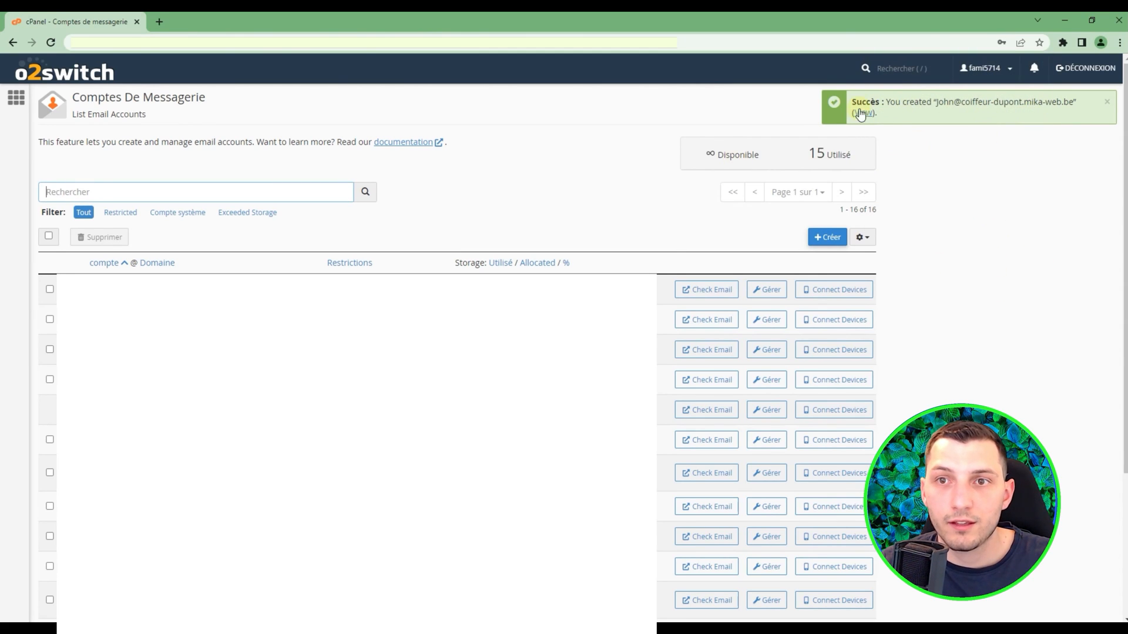
pyautogui.moveTo(899, 102); pyautogui.dragTo(1006, 143)
pyautogui.click(984, 133)
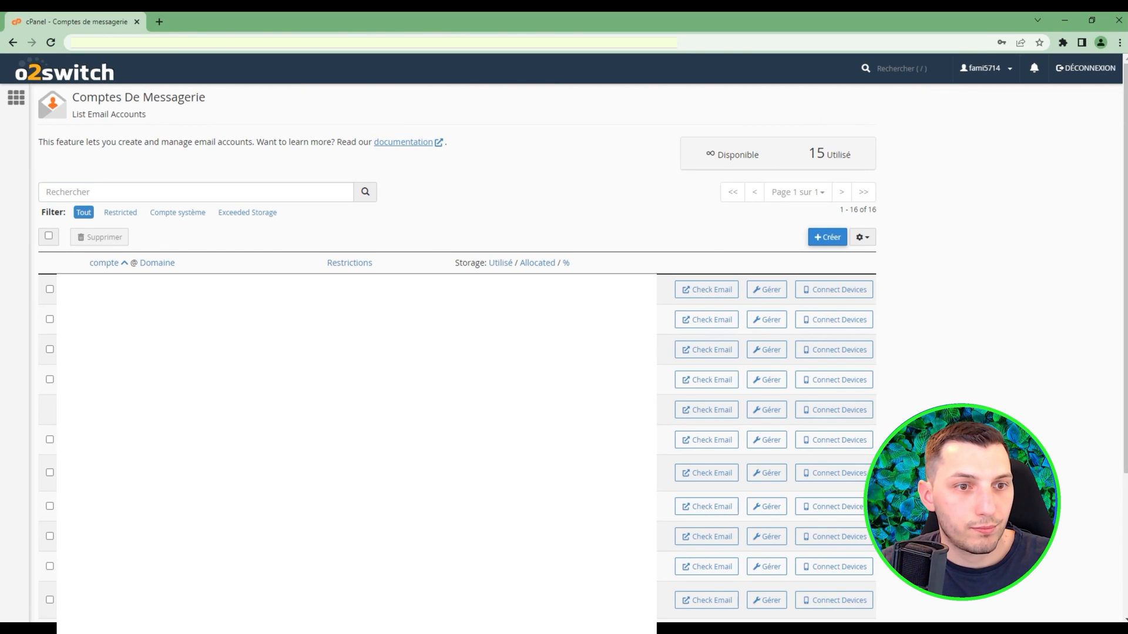
pyautogui.scroll(-3, 564, 352)
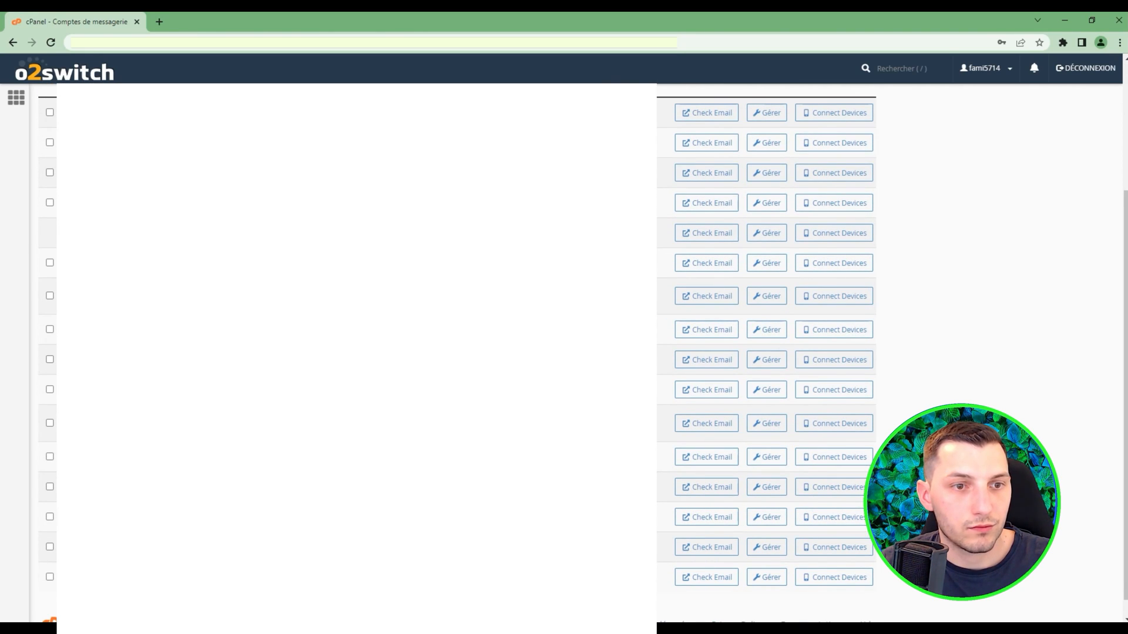
# Open the mailbox in Roundcube and check the Brouillons, Envoyés and Boîte de réception folders
pyautogui.click(685, 423)
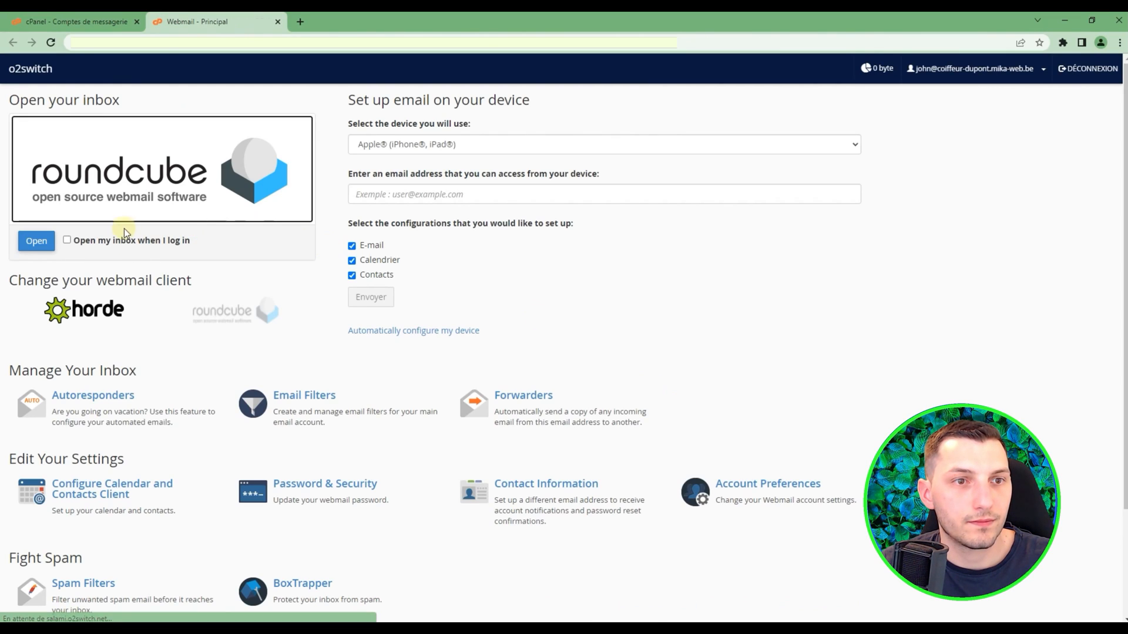
pyautogui.click(67, 240)
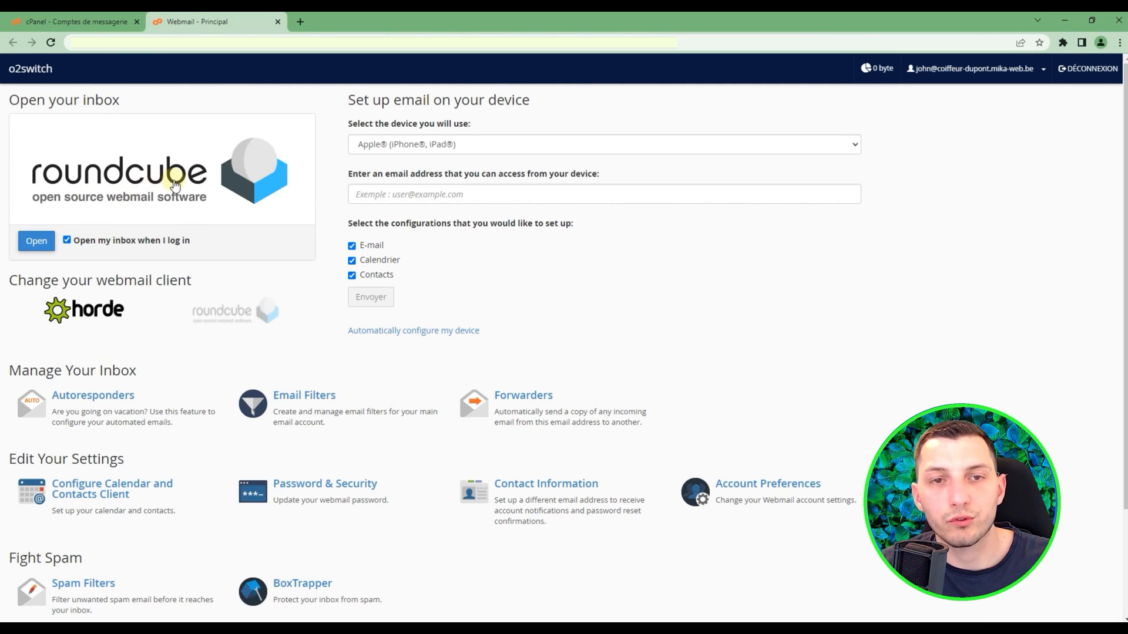
pyautogui.click(36, 243)
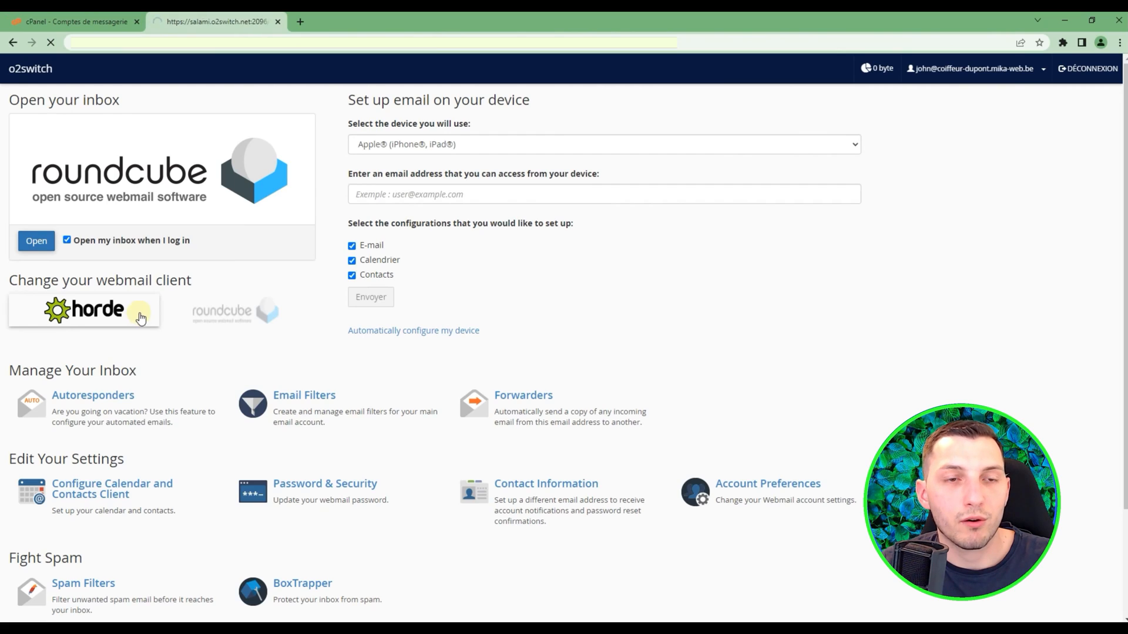
pyautogui.click(113, 121)
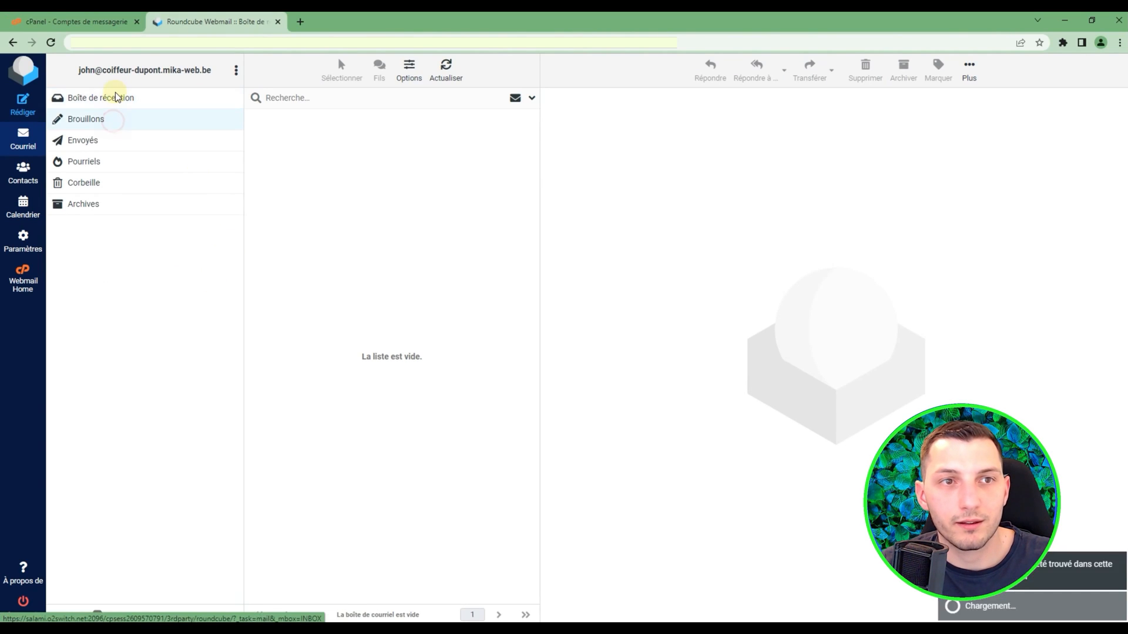
pyautogui.click(129, 140)
pyautogui.click(139, 99)
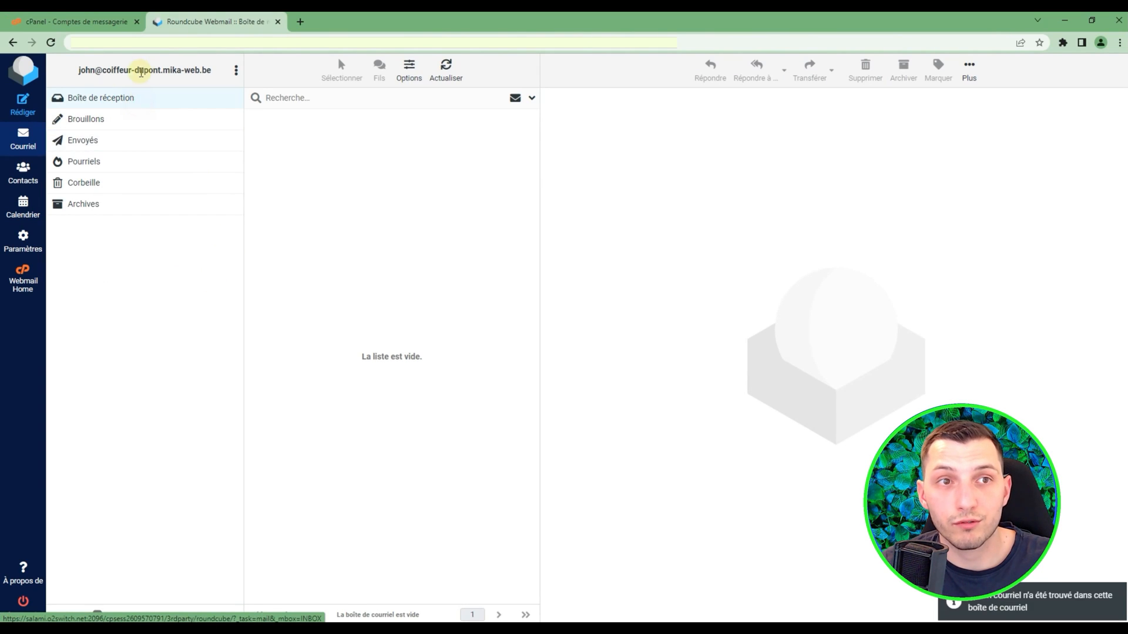
pyautogui.moveTo(79, 70); pyautogui.dragTo(194, 70)
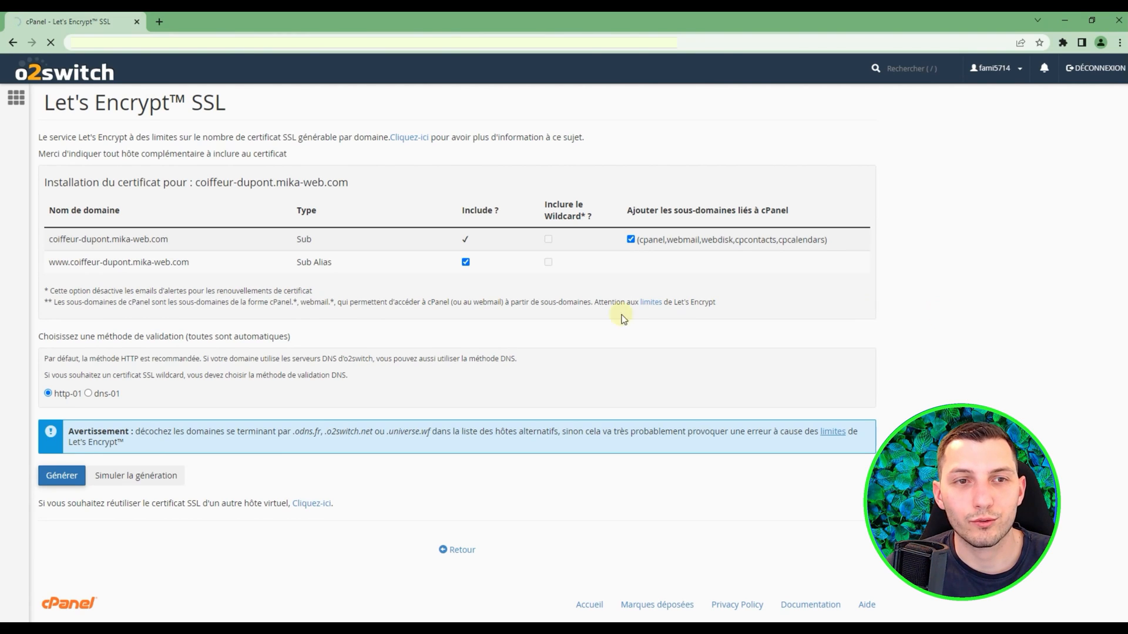
# Check that coiffeur-dupont.mika-web.com and its www alias are both included for the Let's Encrypt certificate
pyautogui.tripleClick(184, 259)
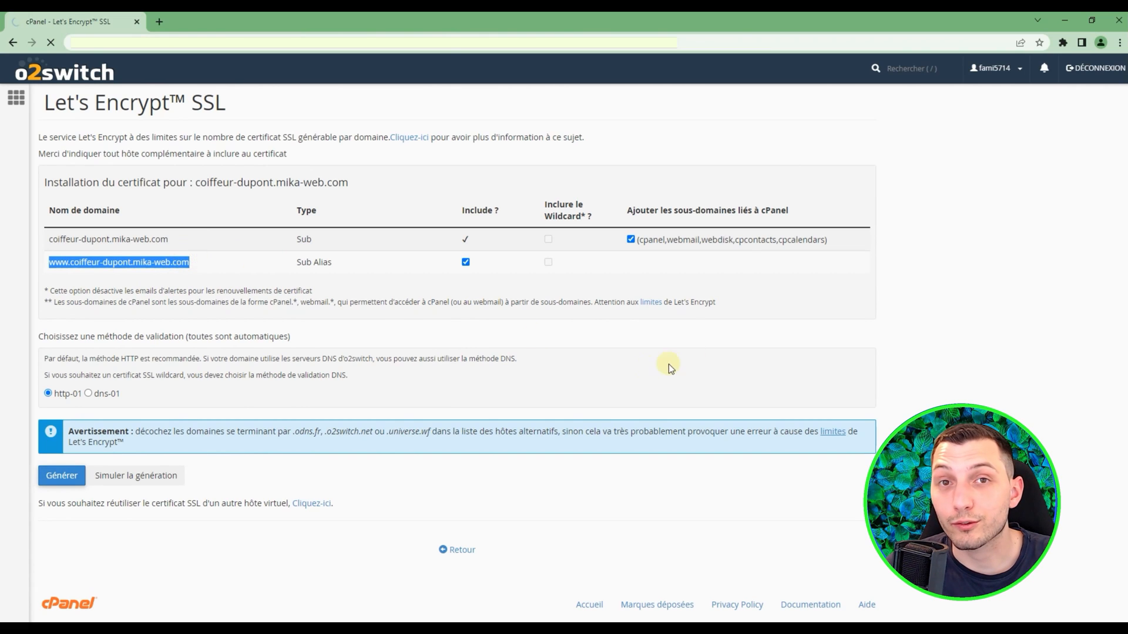
pyautogui.click(922, 329)
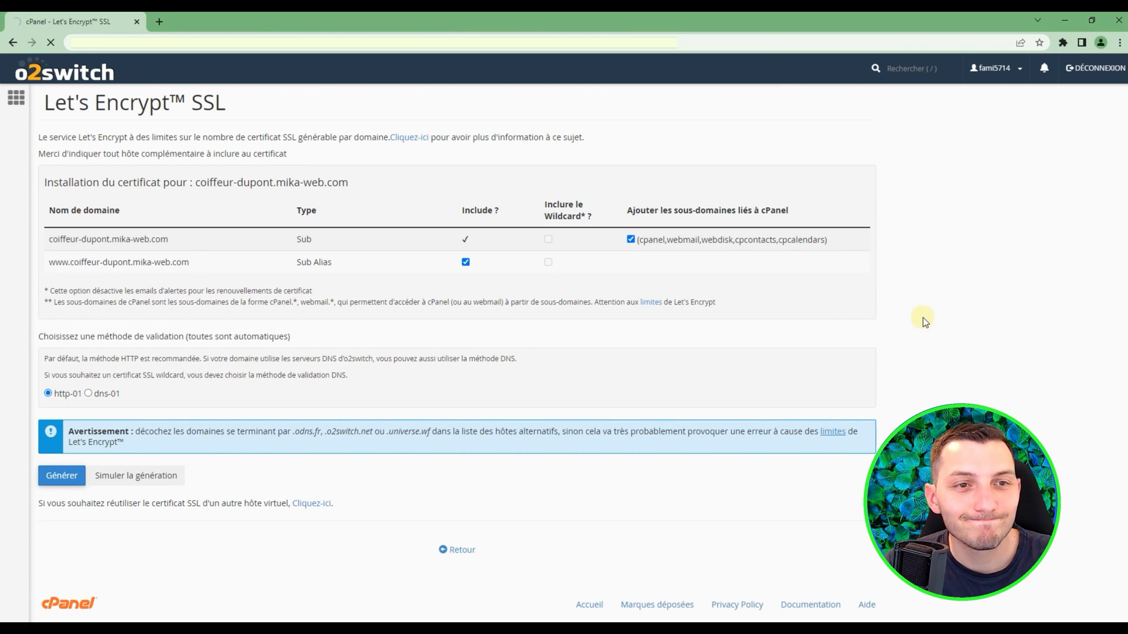
pyautogui.doubleClick(175, 262)
pyautogui.click(927, 276)
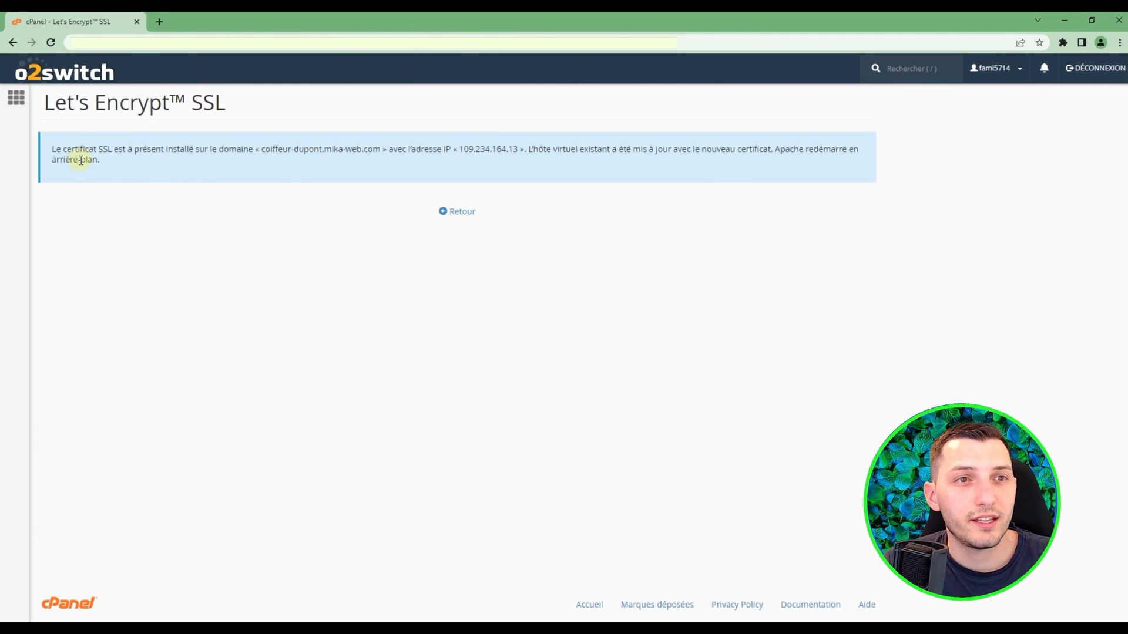
# Read the confirmation that the SSL certificate is installed and the virtual host updated
pyautogui.moveTo(65, 149); pyautogui.dragTo(193, 150)
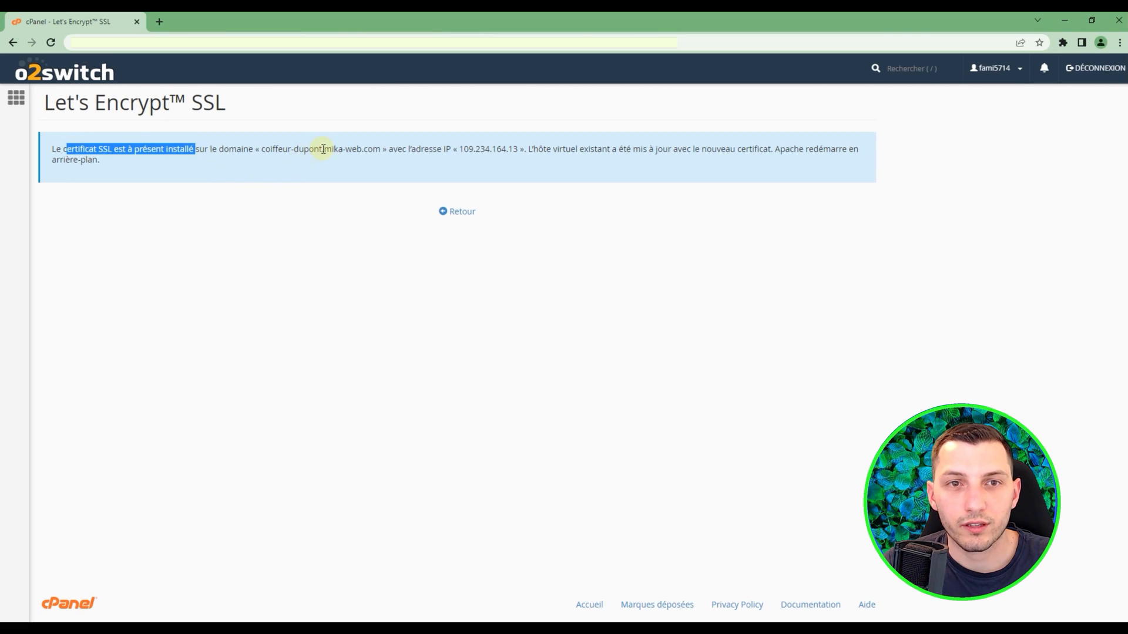
pyautogui.moveTo(557, 149); pyautogui.dragTo(676, 162)
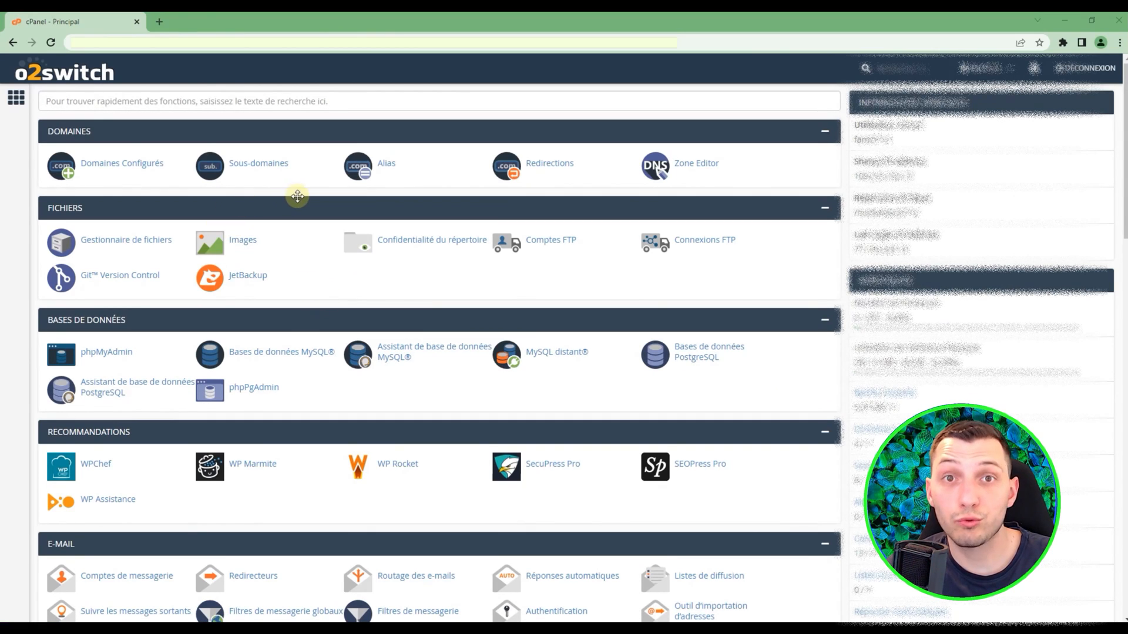
# Open the WordPress script in Softaculous Apps Installer
pyautogui.scroll(-20, 300, 200)
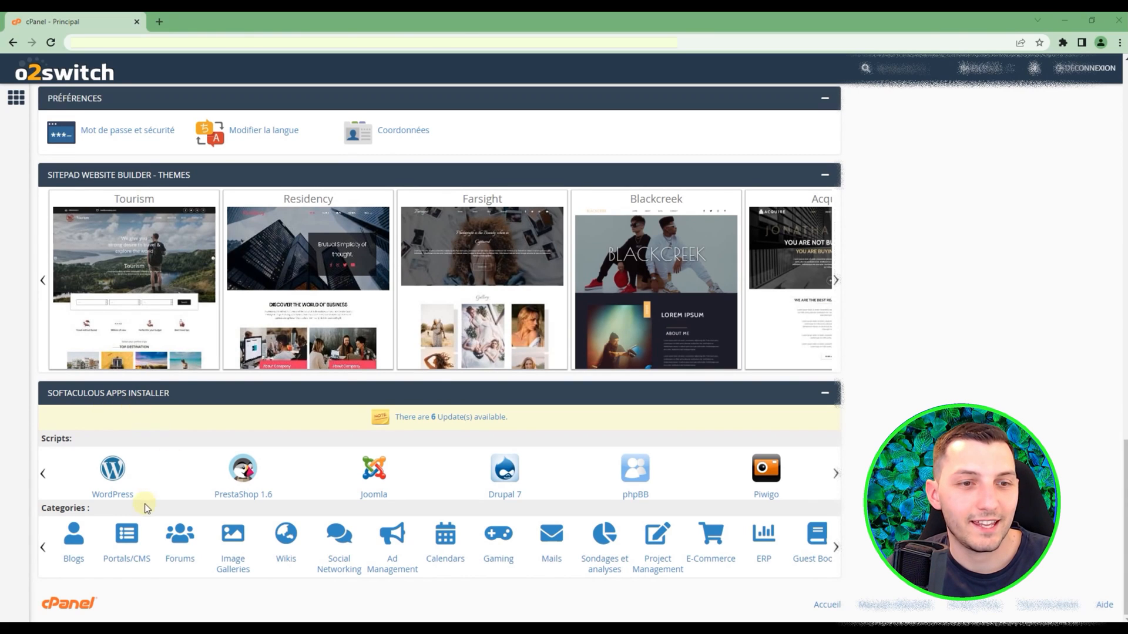
pyautogui.click(112, 497)
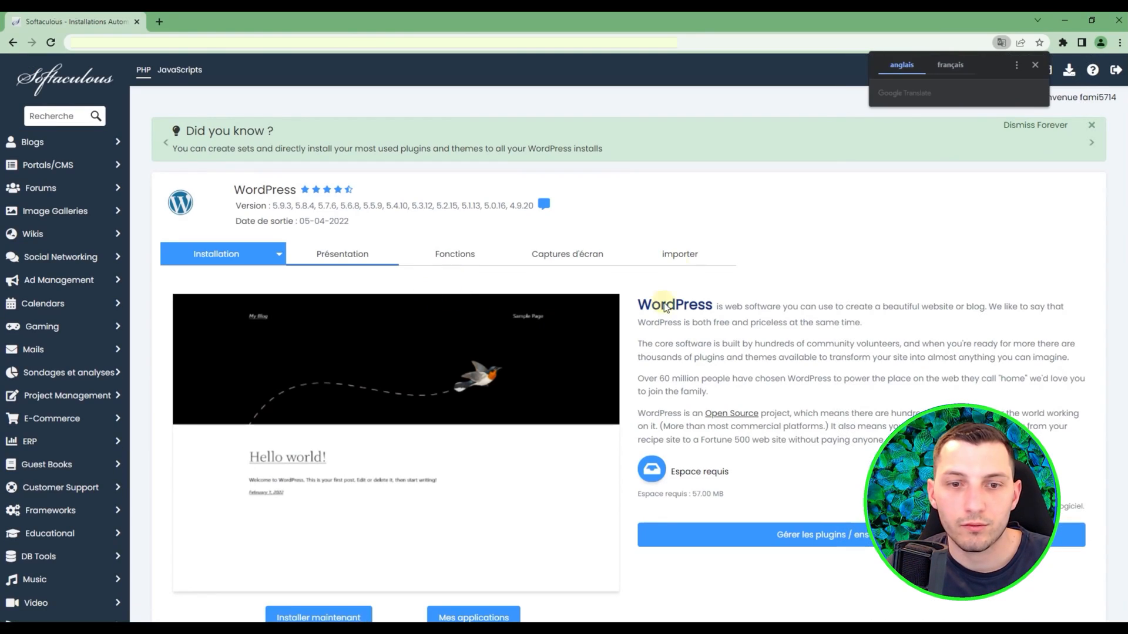
pyautogui.scroll(-3, 436, 350)
pyautogui.scroll(1, 376, 352)
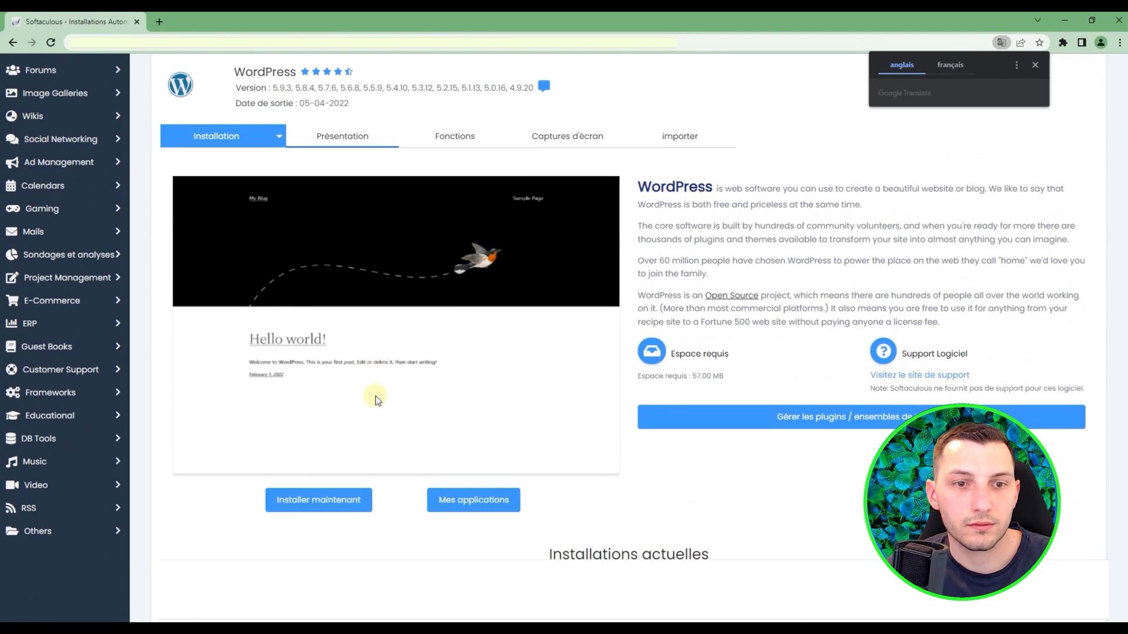
pyautogui.click(334, 508)
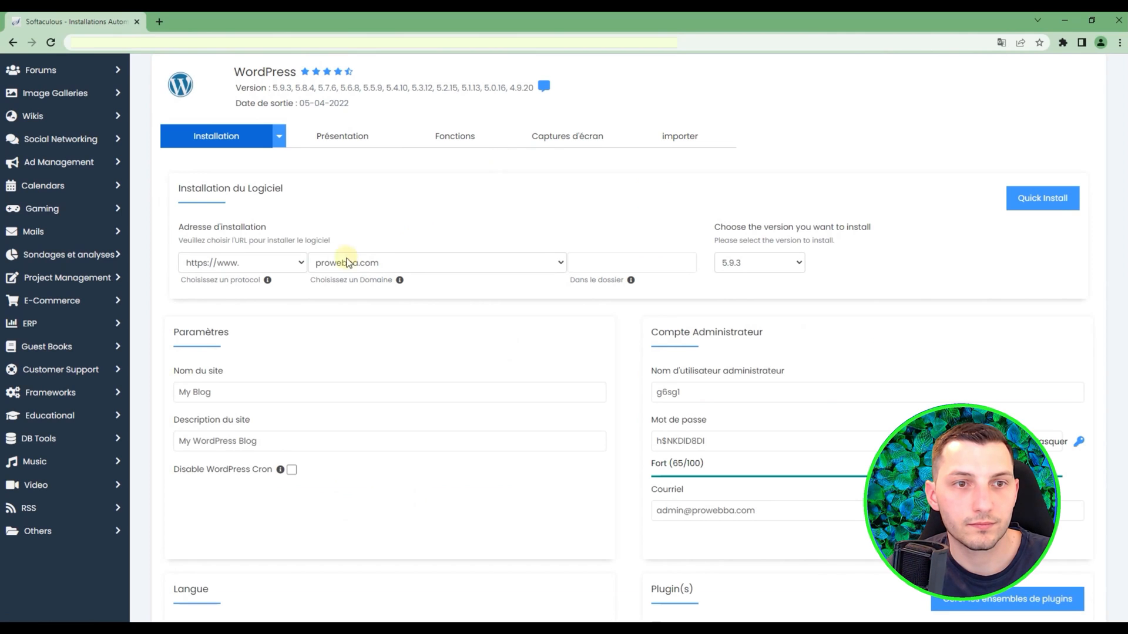
pyautogui.click(259, 262)
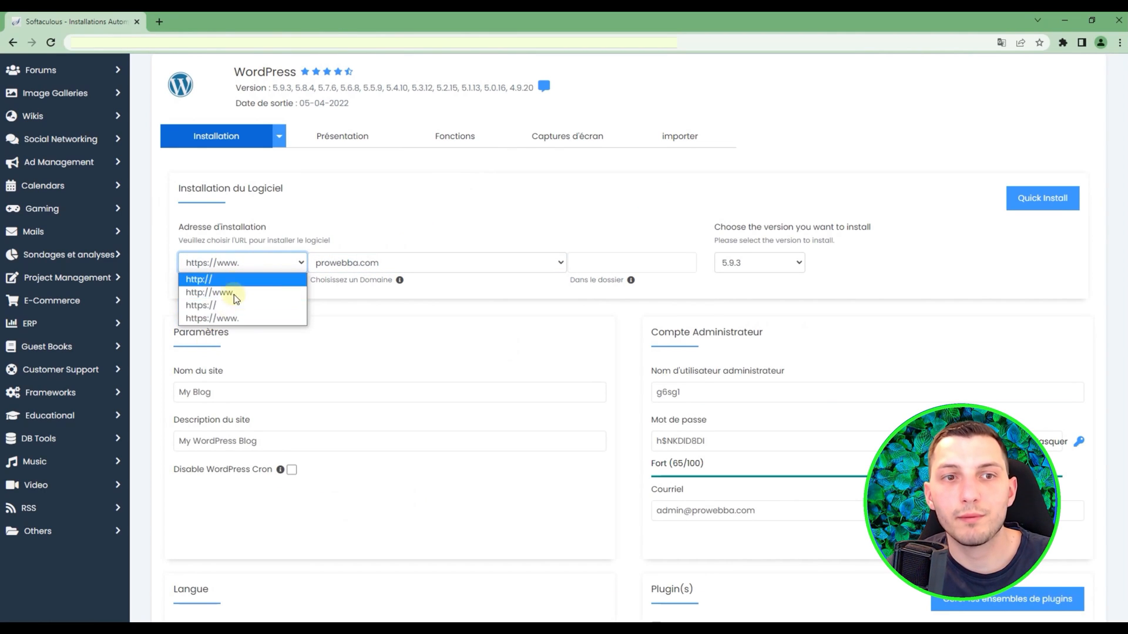
pyautogui.click(222, 318)
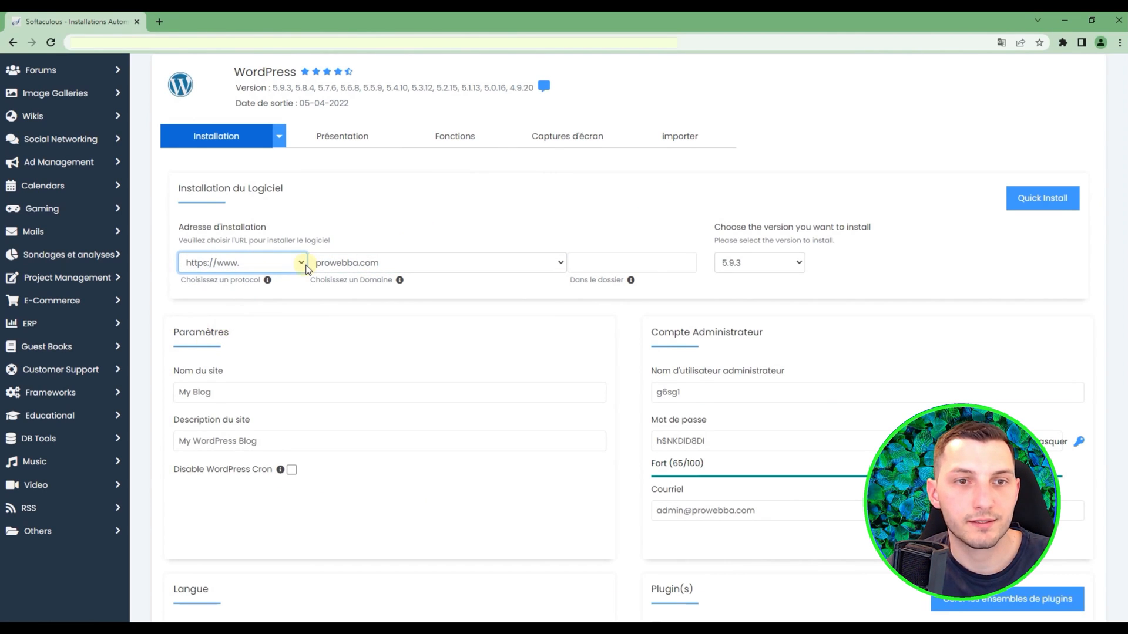
pyautogui.click(281, 266)
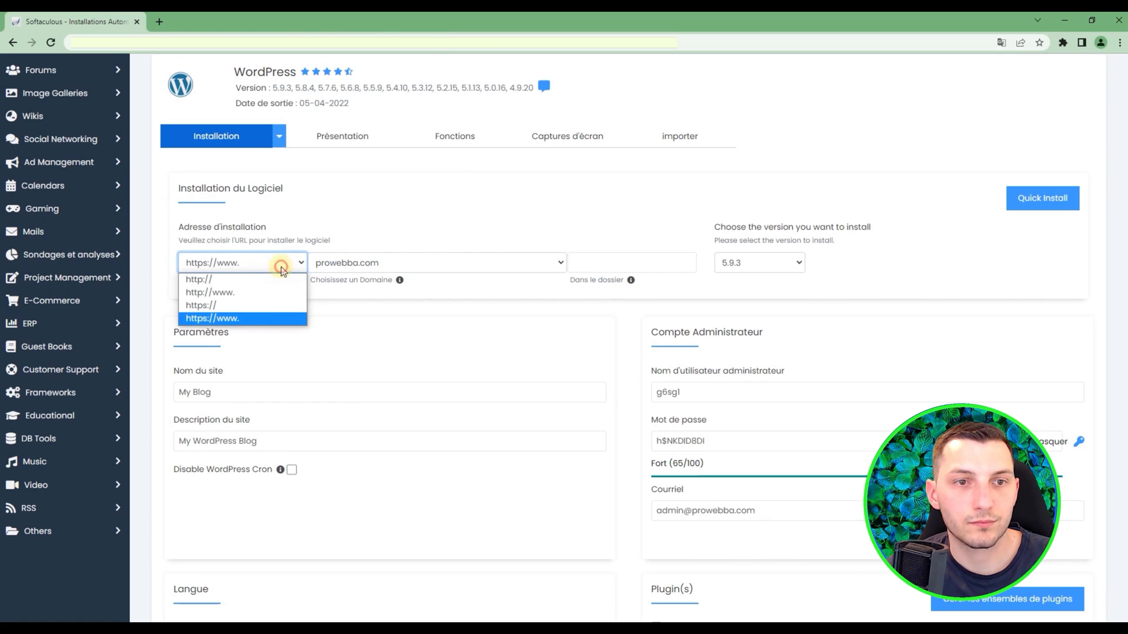
pyautogui.click(244, 305)
pyautogui.click(377, 259)
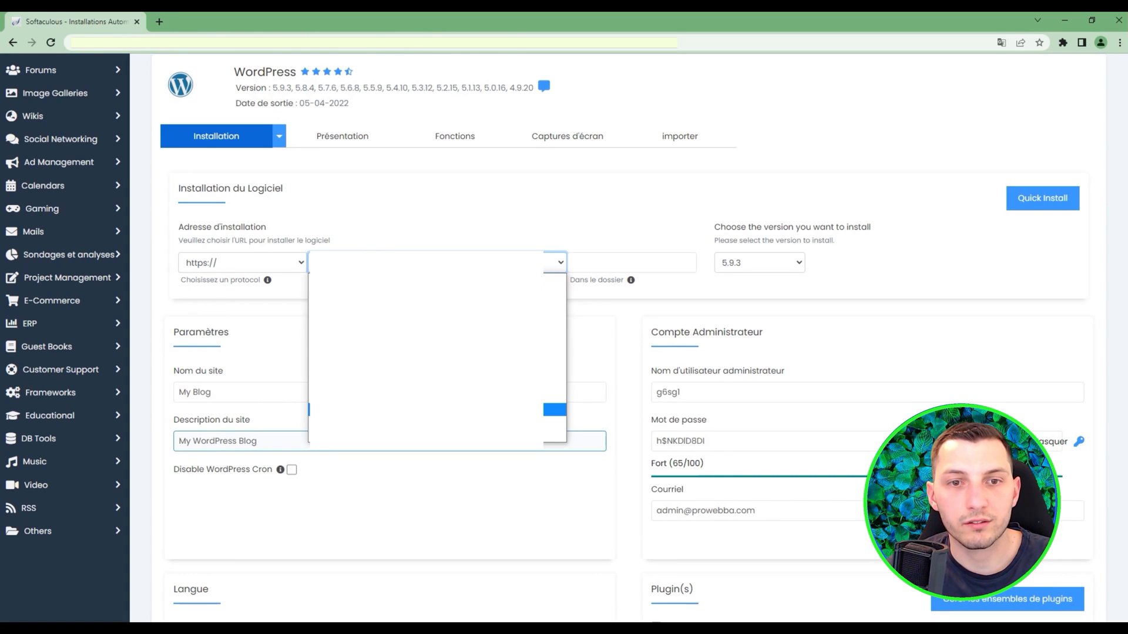
pyautogui.click(555, 410)
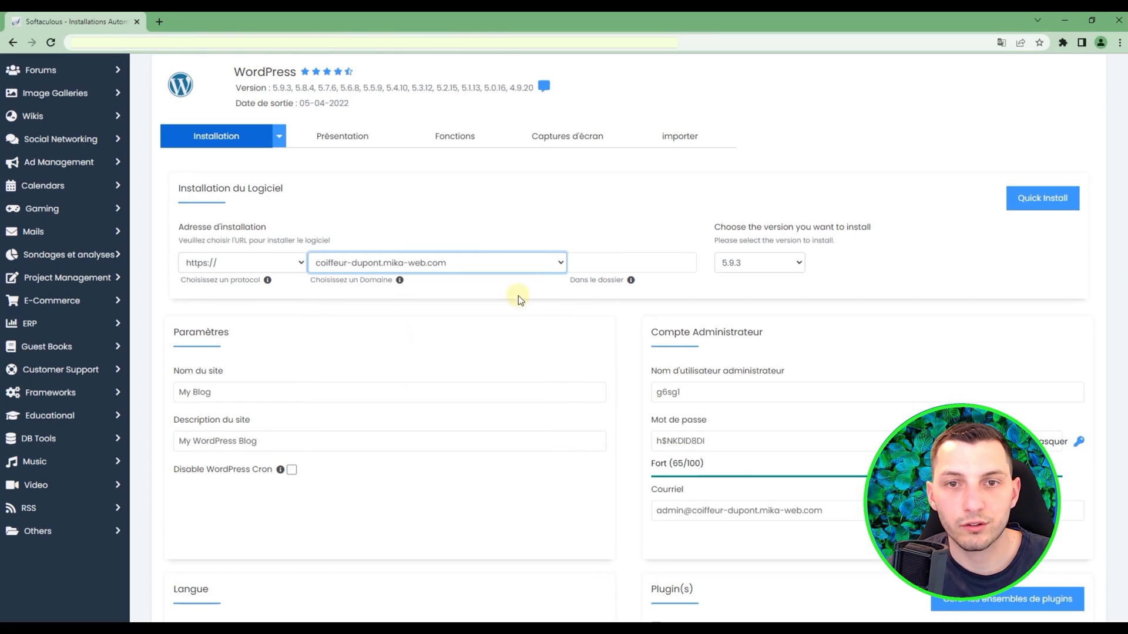
pyautogui.click(604, 262)
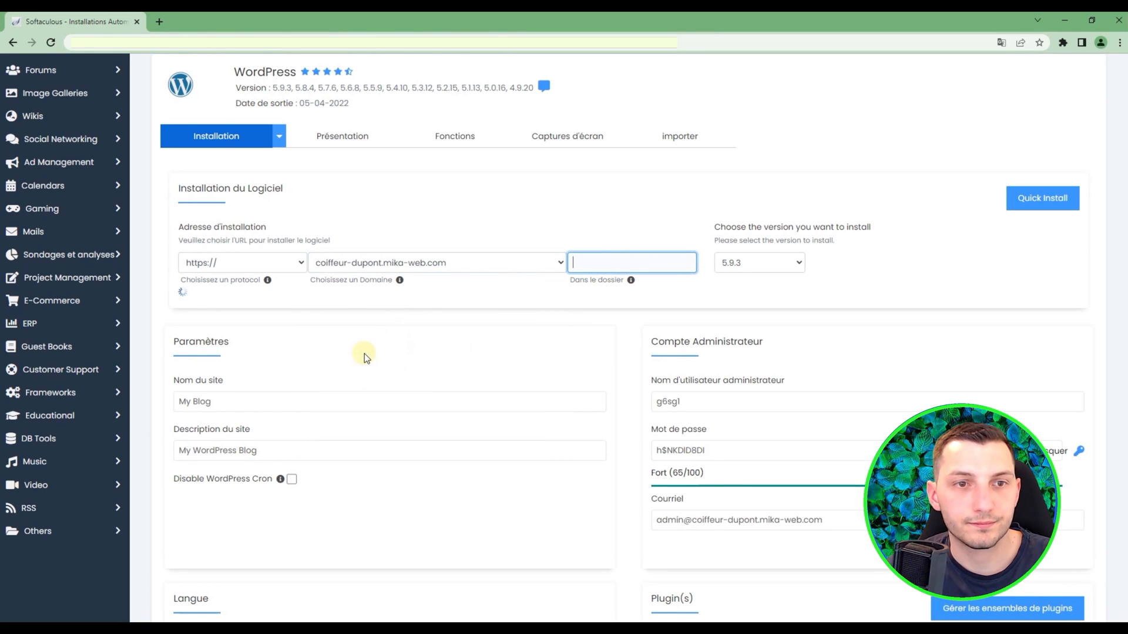
# Name the site 'Coiffeur à Bruxelles' and type a short hairdresser description
pyautogui.tripleClick(272, 398)
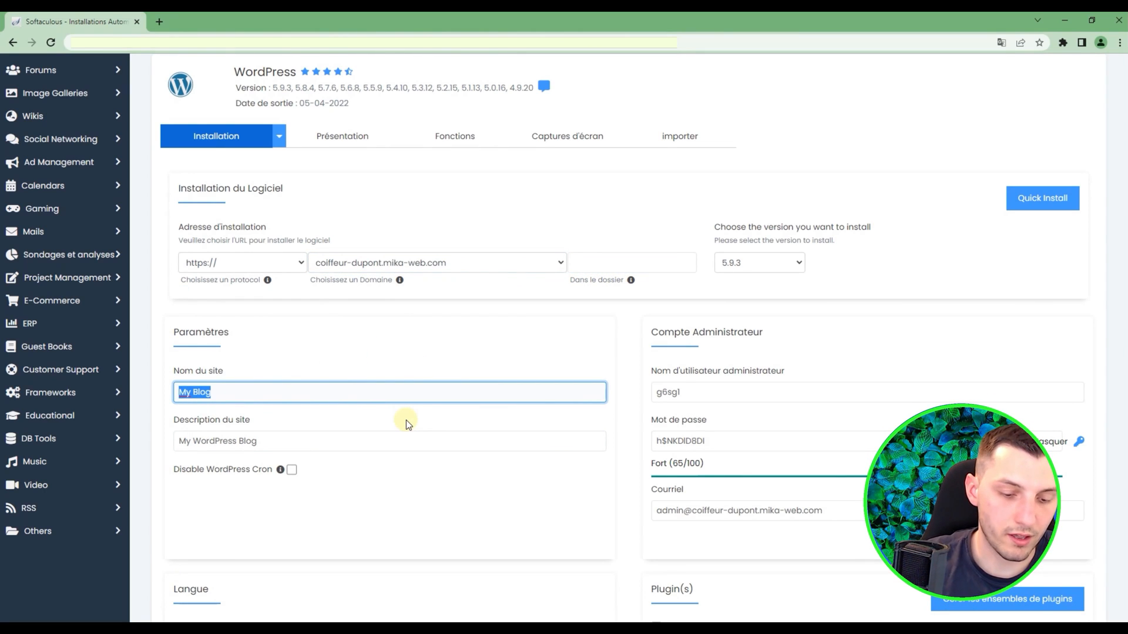
pyautogui.write('Coiffeur à Bruxelles')
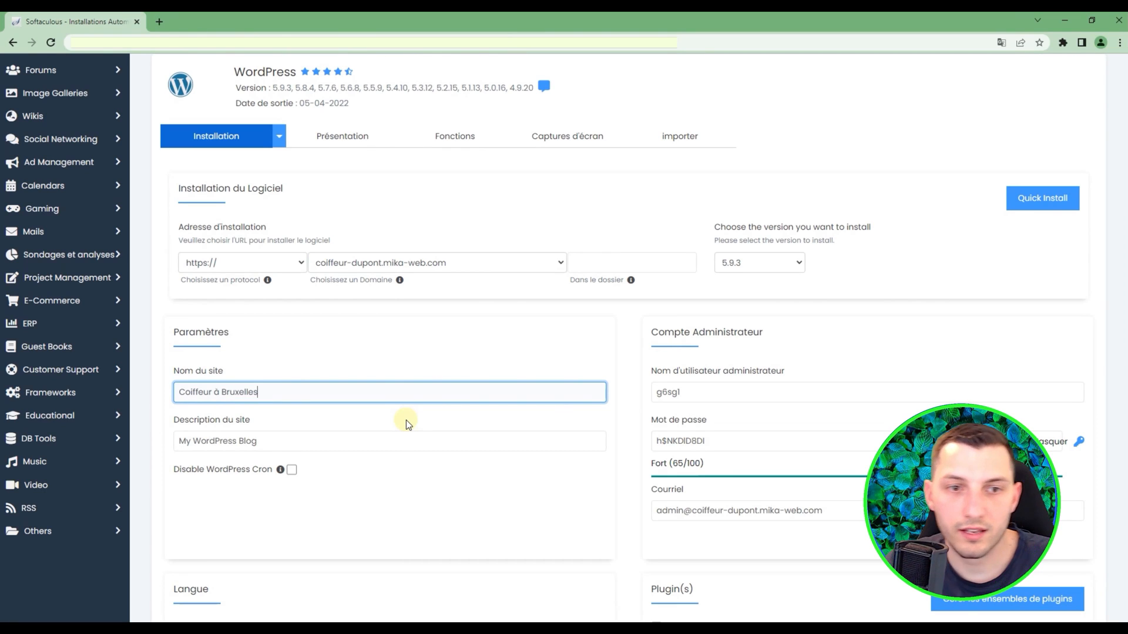
pyautogui.tripleClick(253, 440)
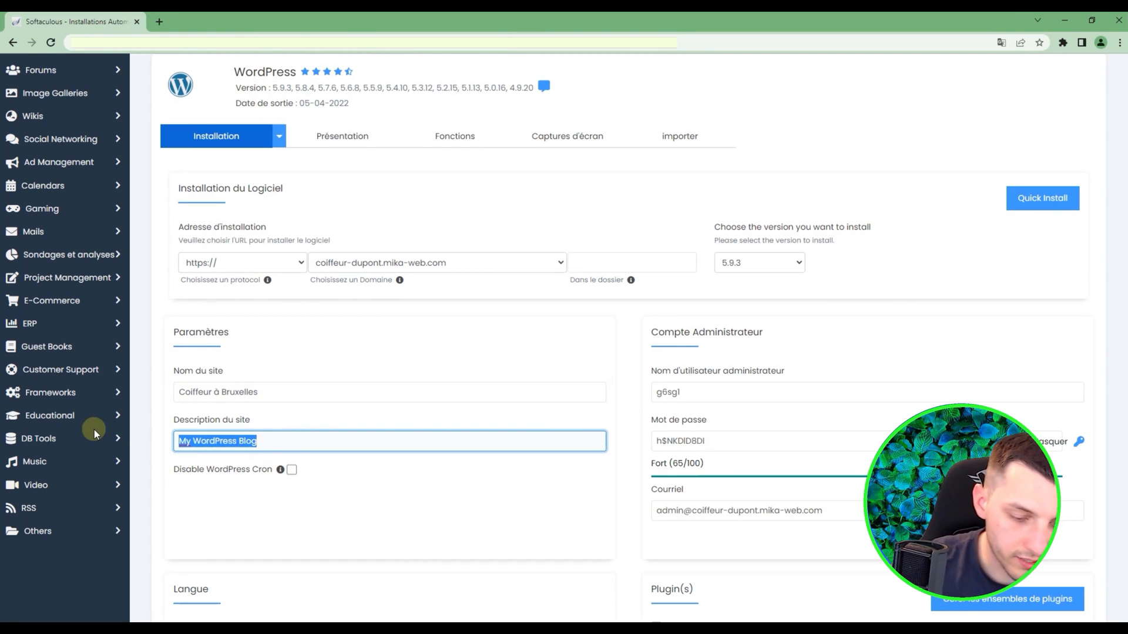
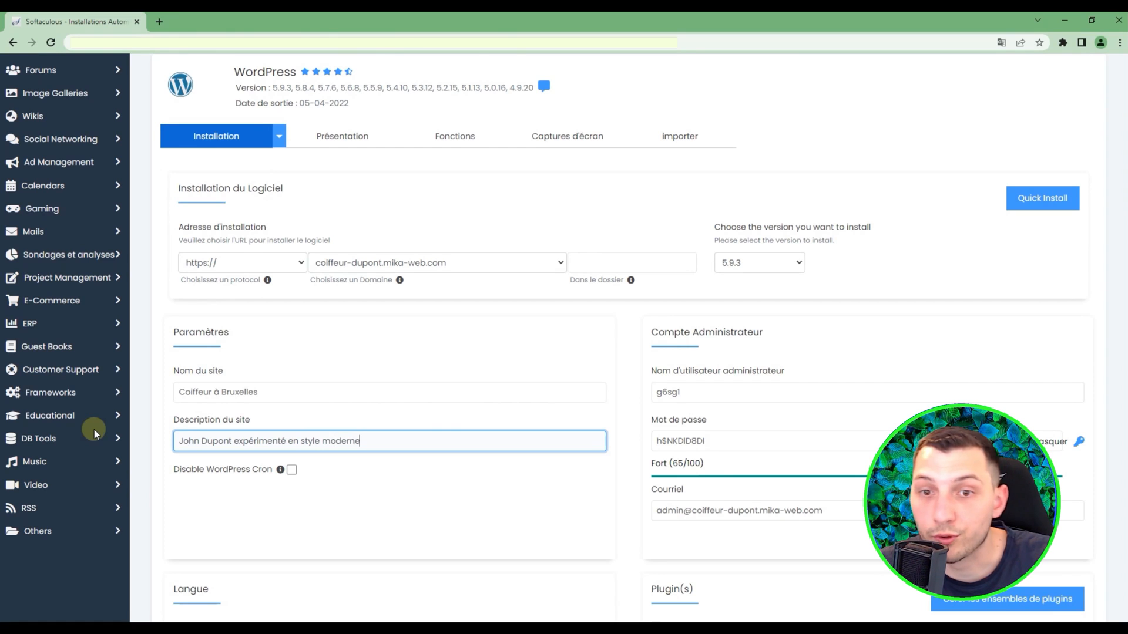
pyautogui.click(712, 393)
pyautogui.doubleClick(702, 394)
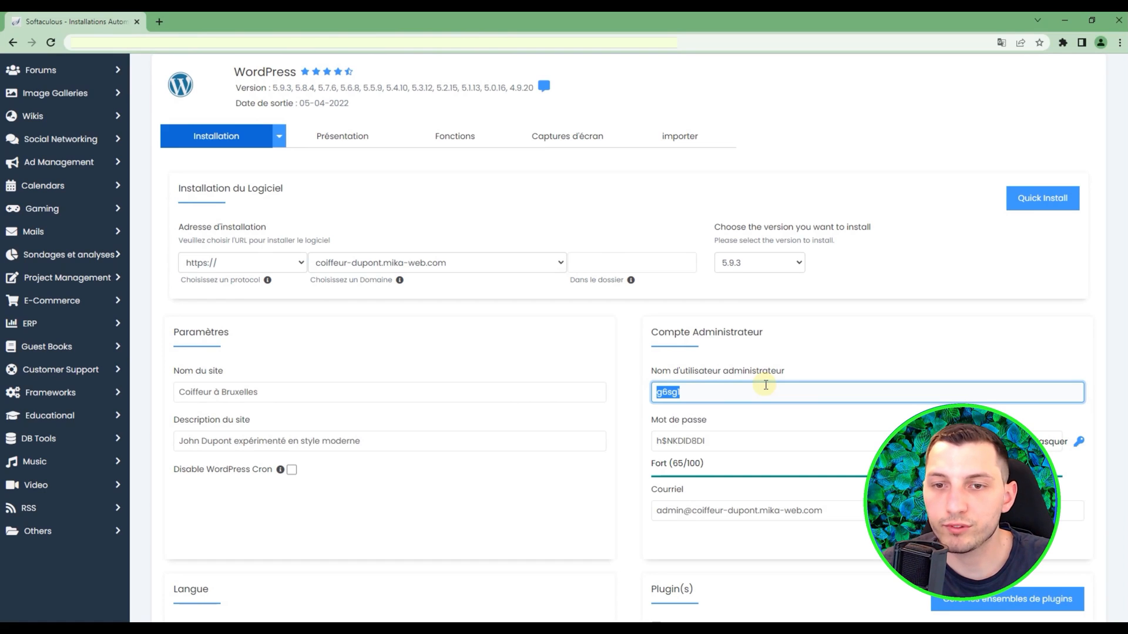
pyautogui.click(724, 444)
pyautogui.moveTo(788, 445)
pyautogui.mouseDown()
pyautogui.moveTo(672, 444)
pyautogui.moveTo(677, 464)
pyautogui.moveTo(717, 463)
pyautogui.mouseUp()
pyautogui.click(734, 441)
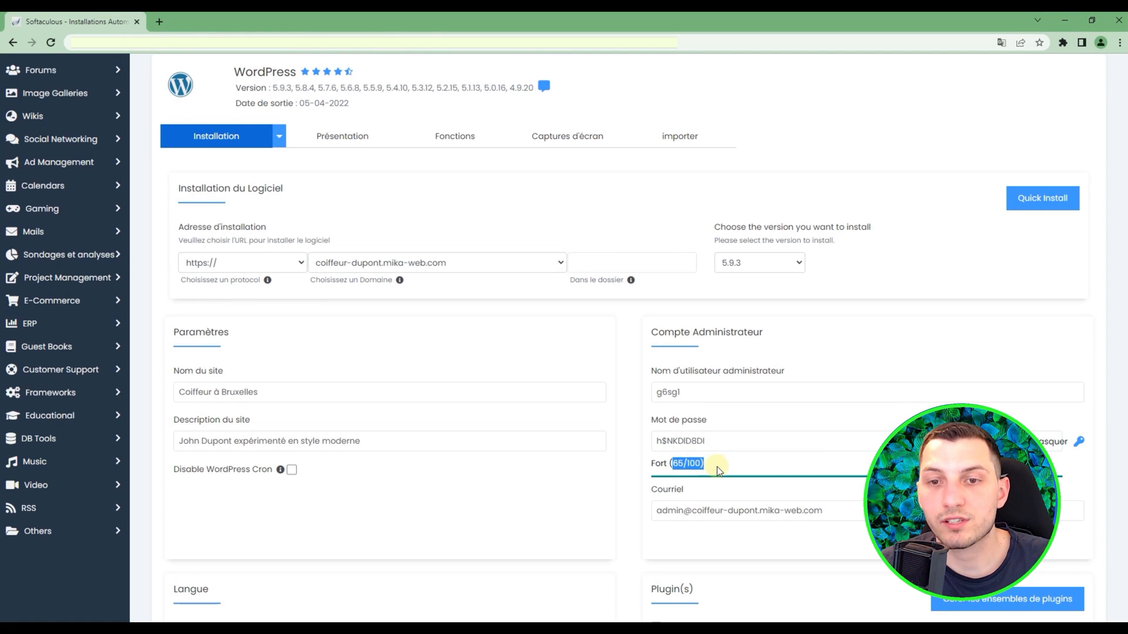
pyautogui.click(723, 439)
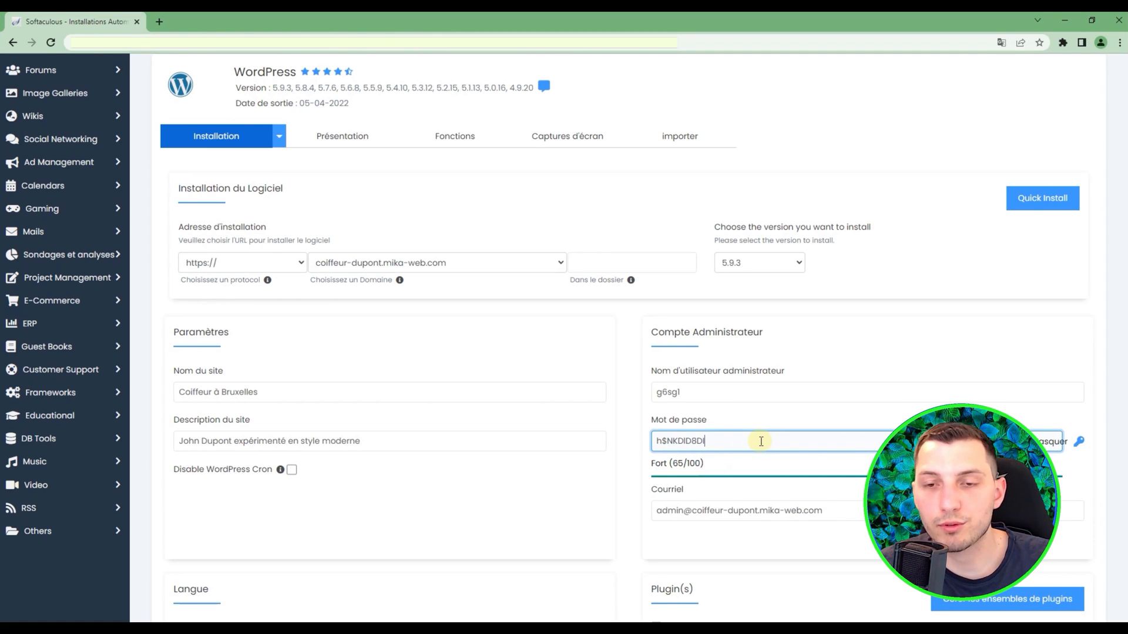
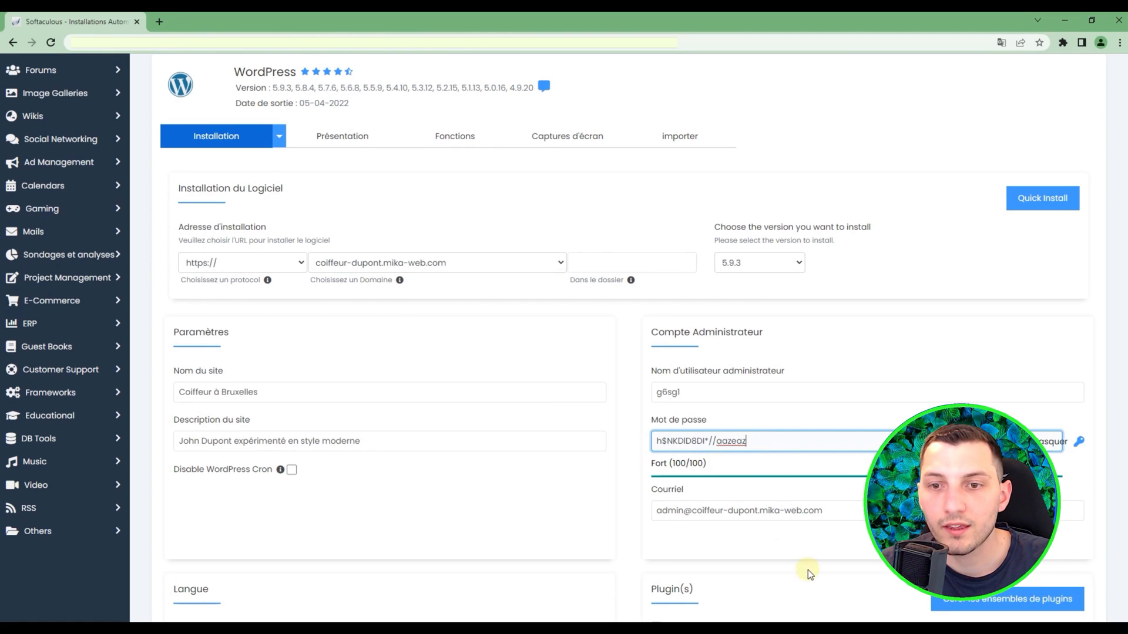
# Check the administrator e-mail address in the Courriel field
pyautogui.moveTo(837, 508); pyautogui.dragTo(493, 526)
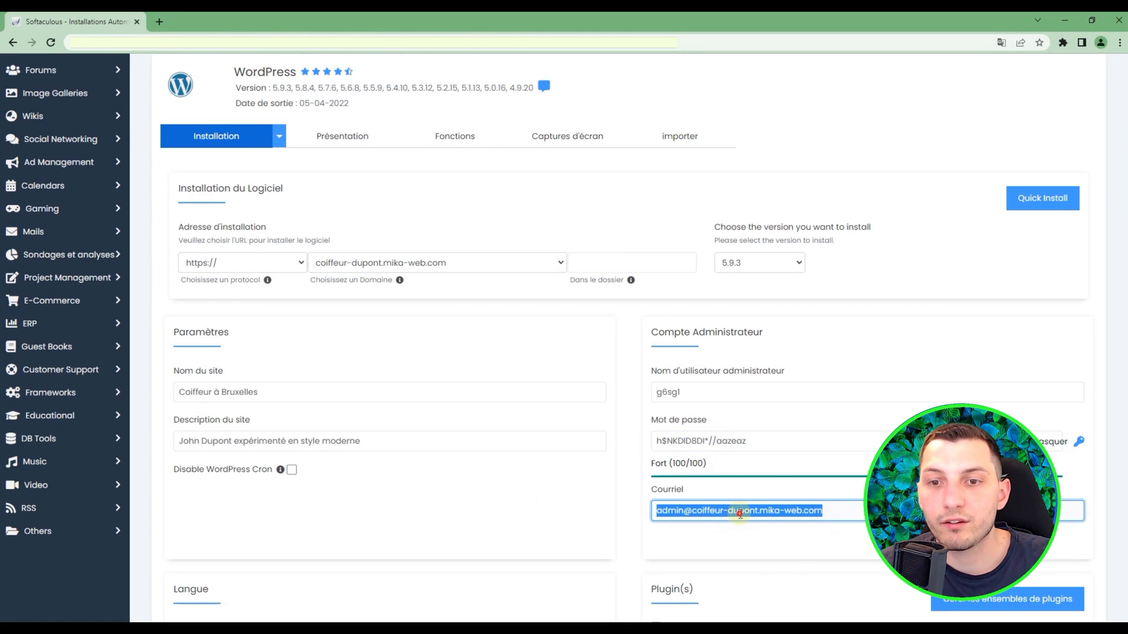
pyautogui.click(684, 512)
pyautogui.moveTo(828, 509); pyautogui.dragTo(639, 511)
pyautogui.click(686, 510)
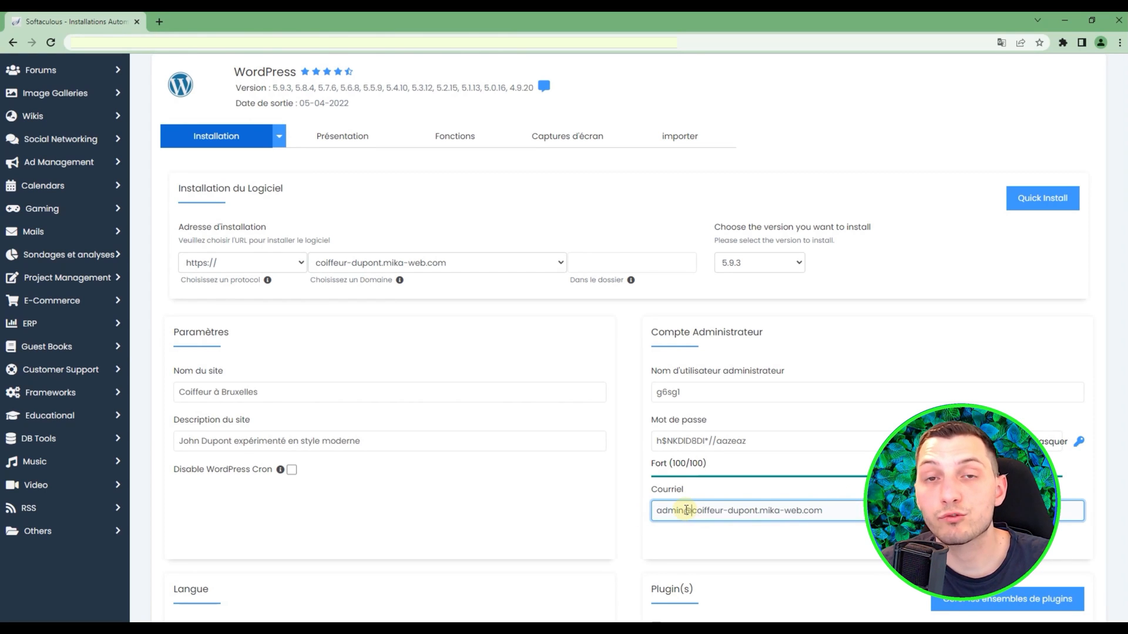
# In Options Avancées, change the database name ending to 'o', then collapse the section
pyautogui.scroll(-5, 464, 370)
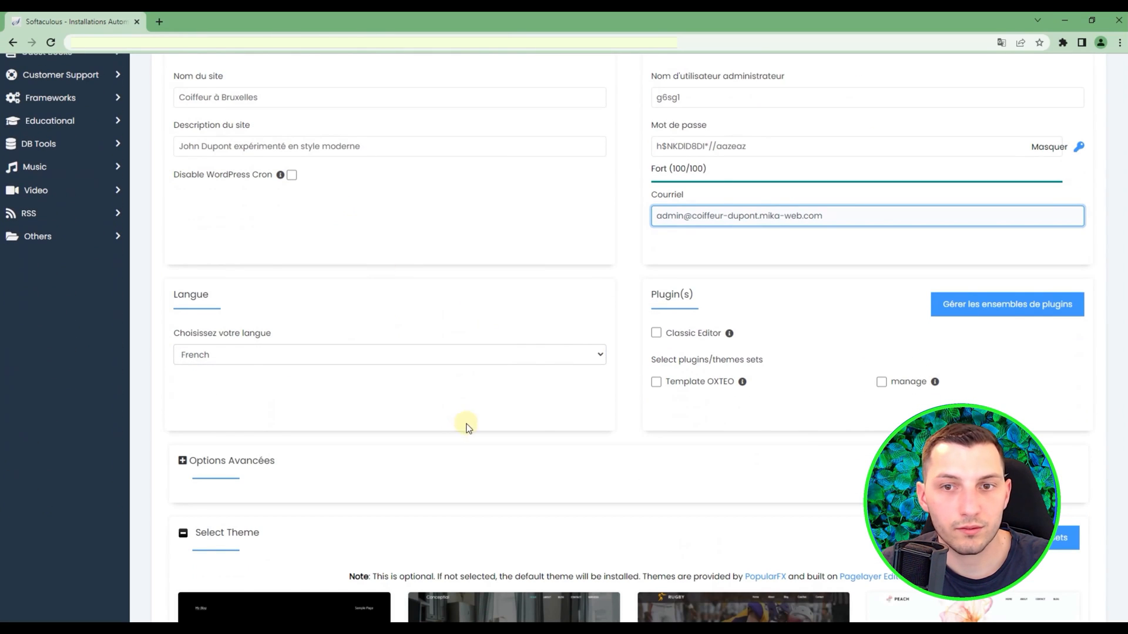
pyautogui.scroll(-4, 535, 417)
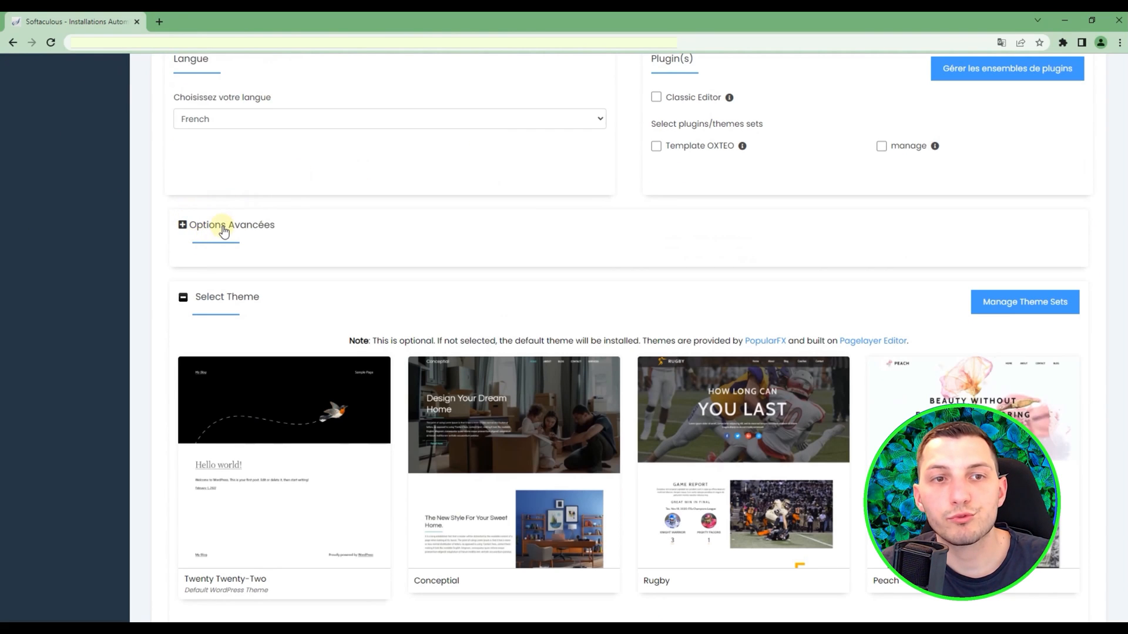
pyautogui.click(223, 228)
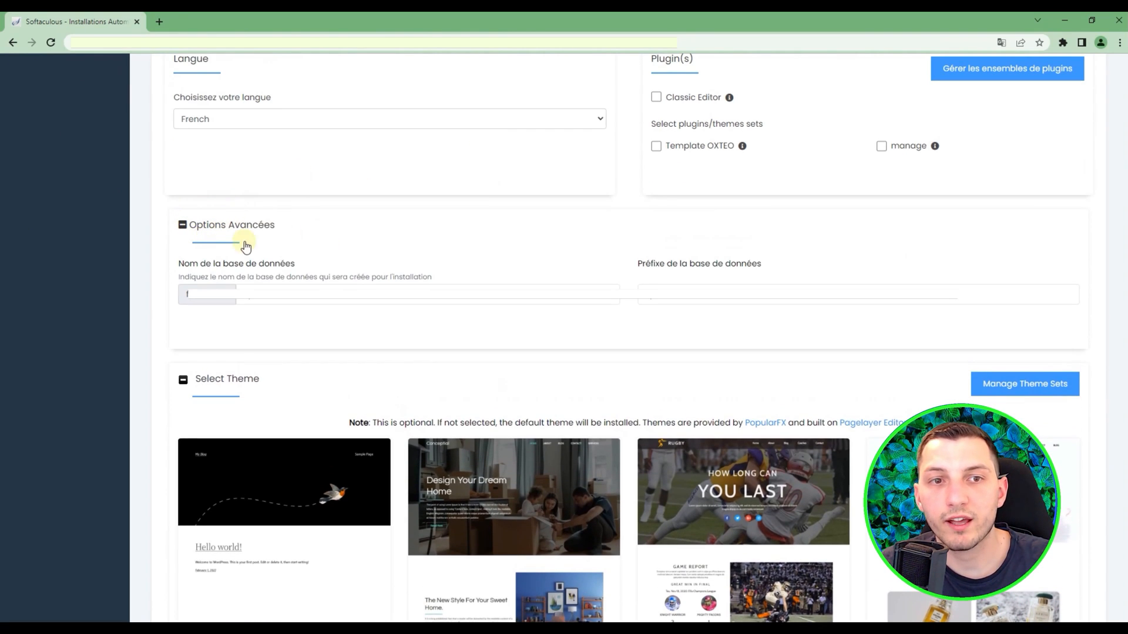
pyautogui.click(376, 298)
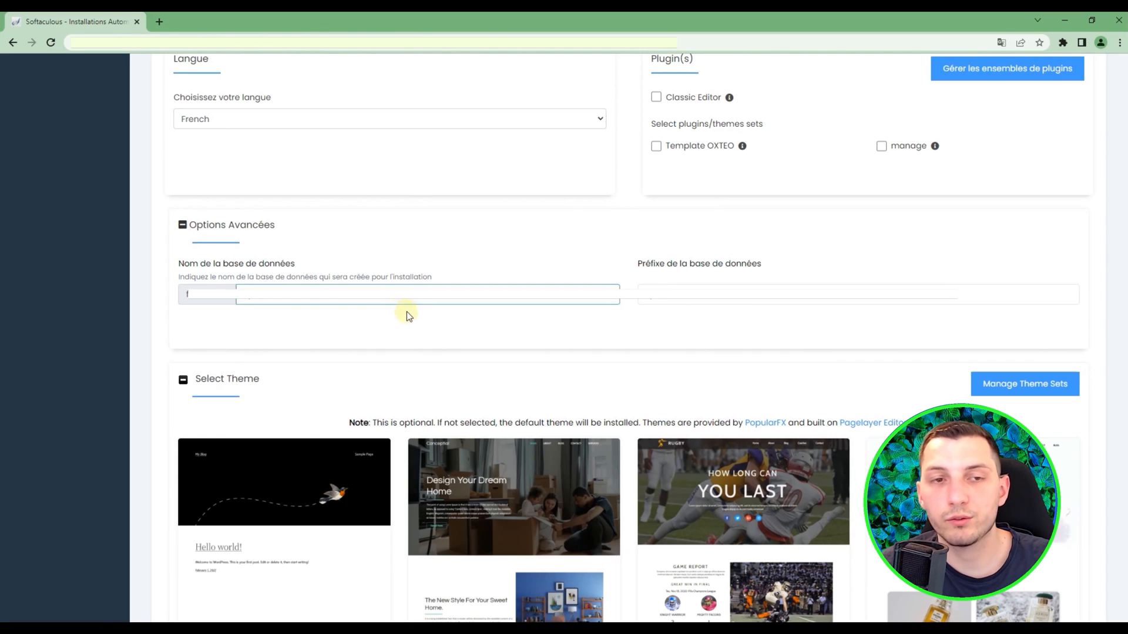
pyautogui.doubleClick(255, 294)
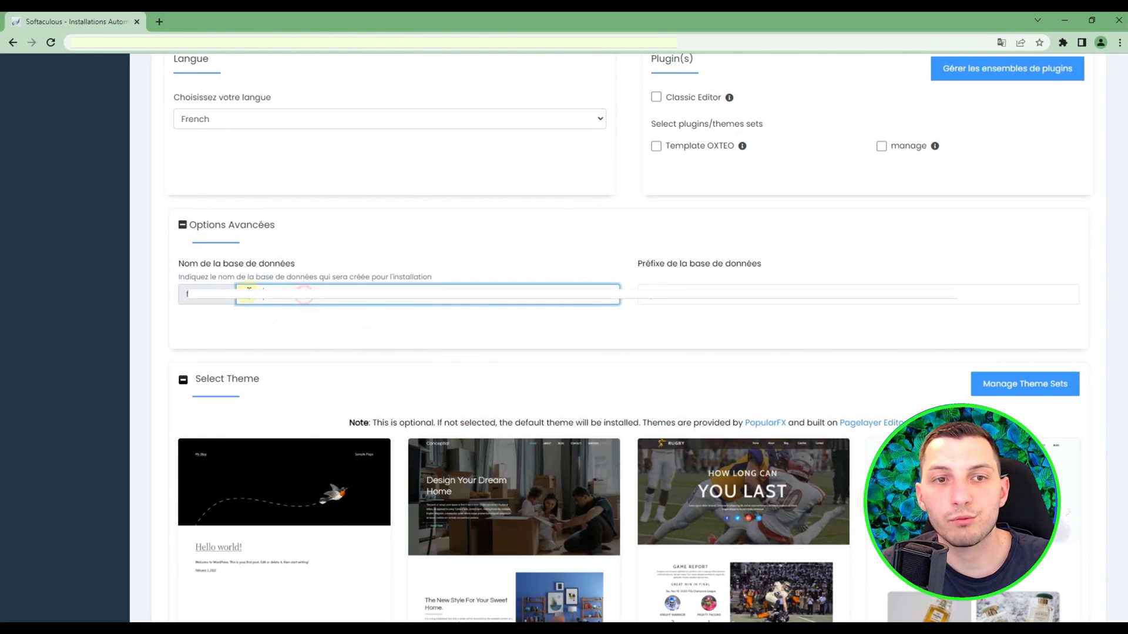
pyautogui.click(308, 302)
pyautogui.doubleClick(715, 305)
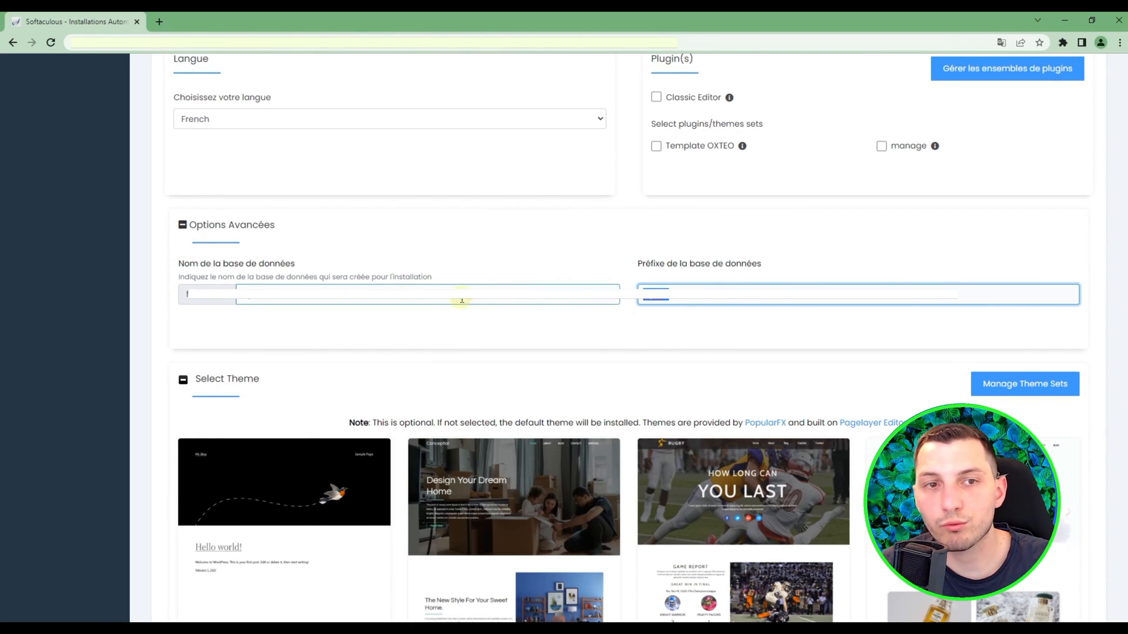
pyautogui.click(255, 228)
pyautogui.click(255, 228)
pyautogui.moveTo(269, 297); pyautogui.dragTo(241, 295)
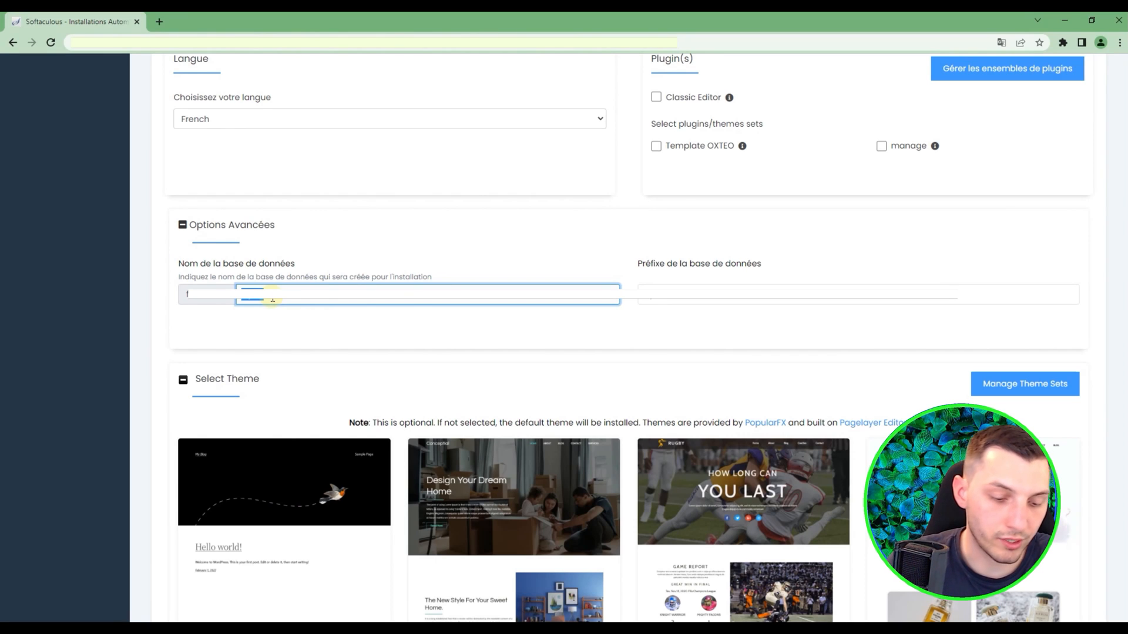
pyautogui.write('o')
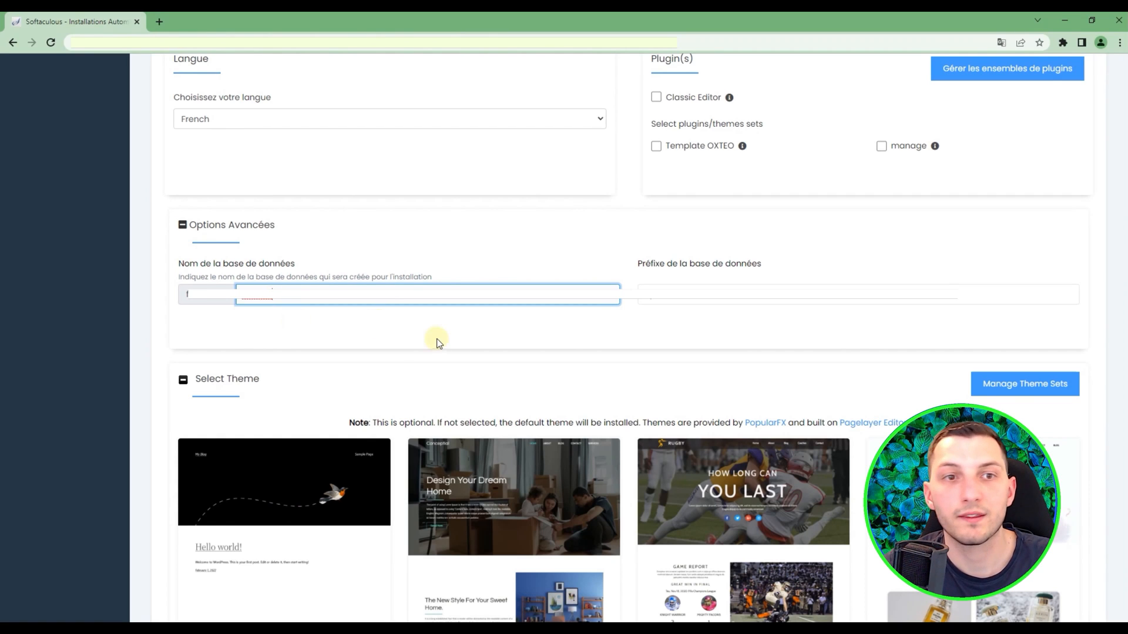
pyautogui.click(238, 229)
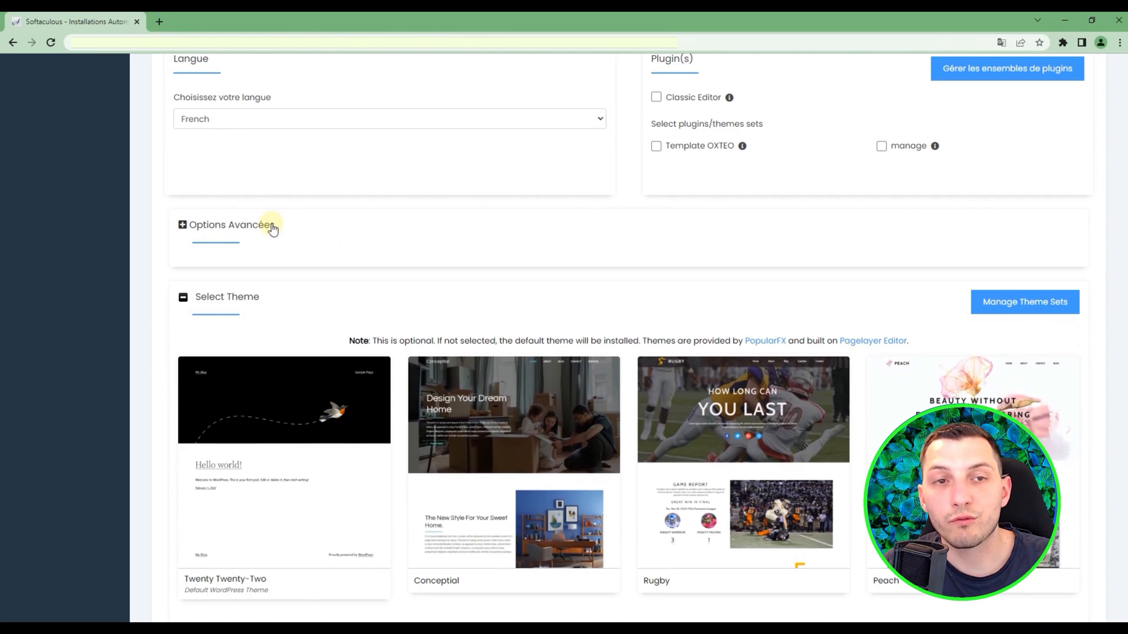
# Launch the WordPress installation on coiffeur-dupont.mika-web.com from the bottom of the form
pyautogui.scroll(-3, 353, 272)
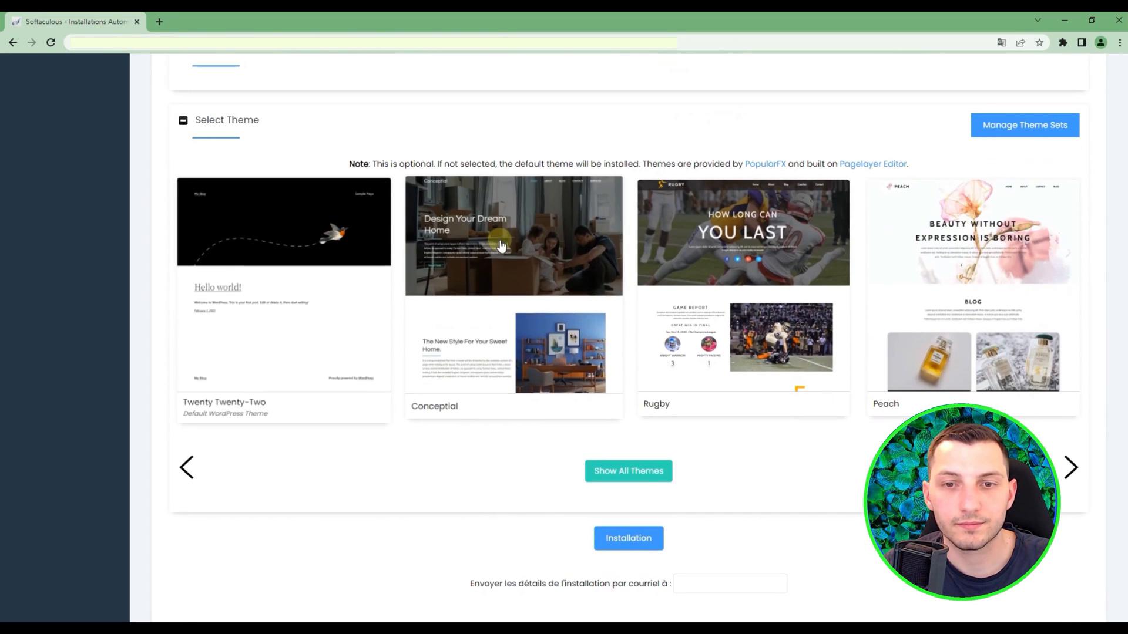
pyautogui.scroll(-1, 567, 496)
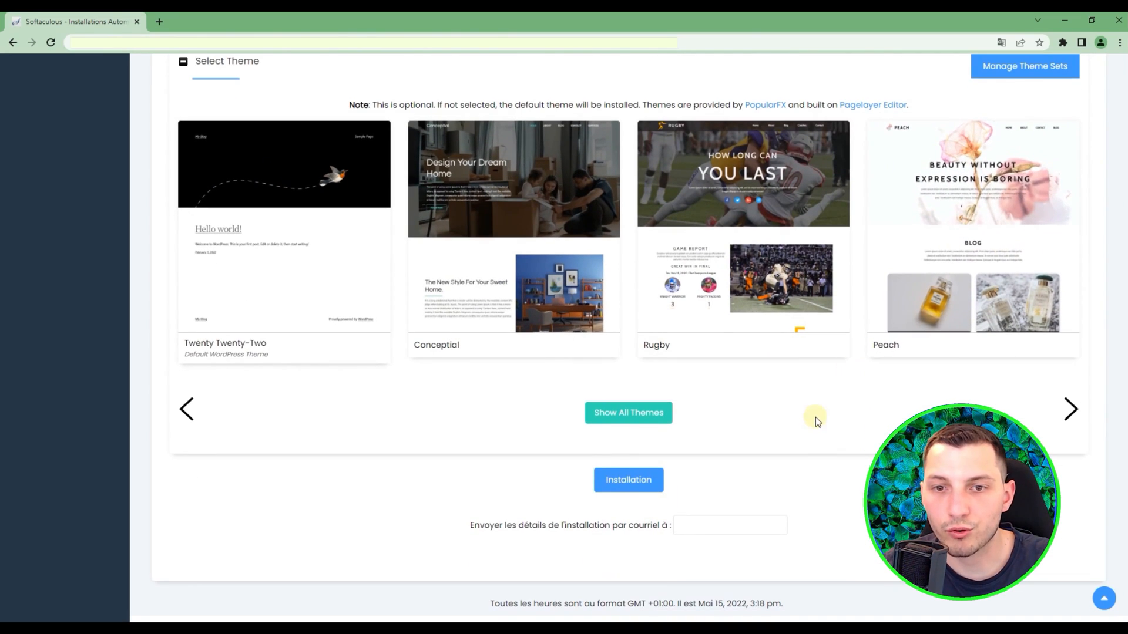
pyautogui.click(629, 482)
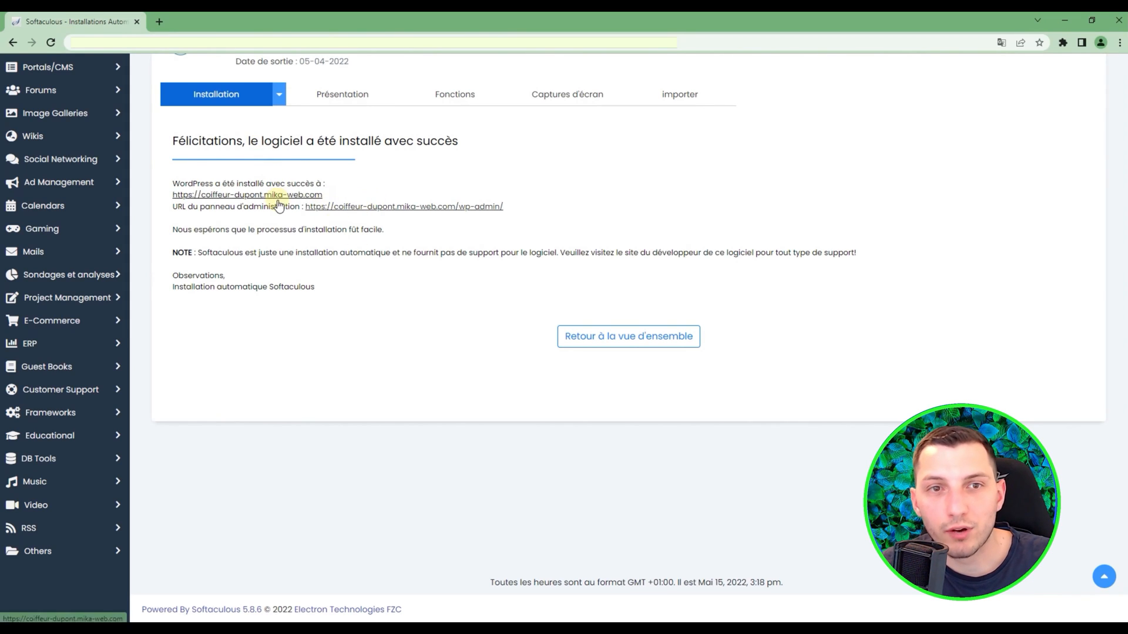
# Open the Softaculous wp-admin link in a new tab and switch to the WordPress dashboard
pyautogui.rightClick(354, 207)
pyautogui.click(309, 232)
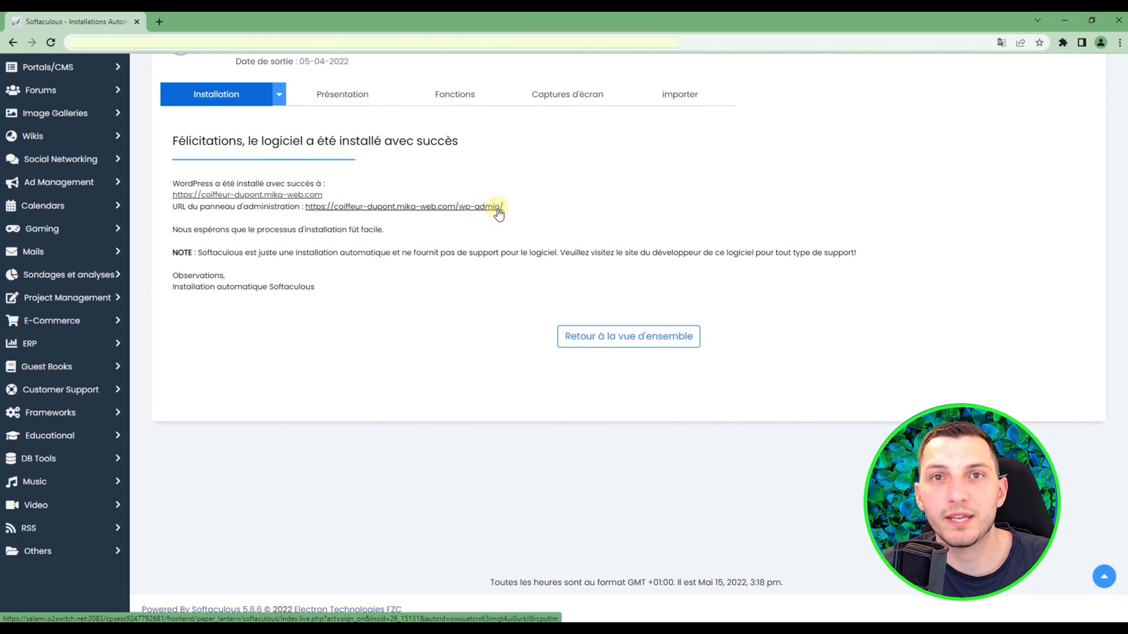
pyautogui.rightClick(385, 207)
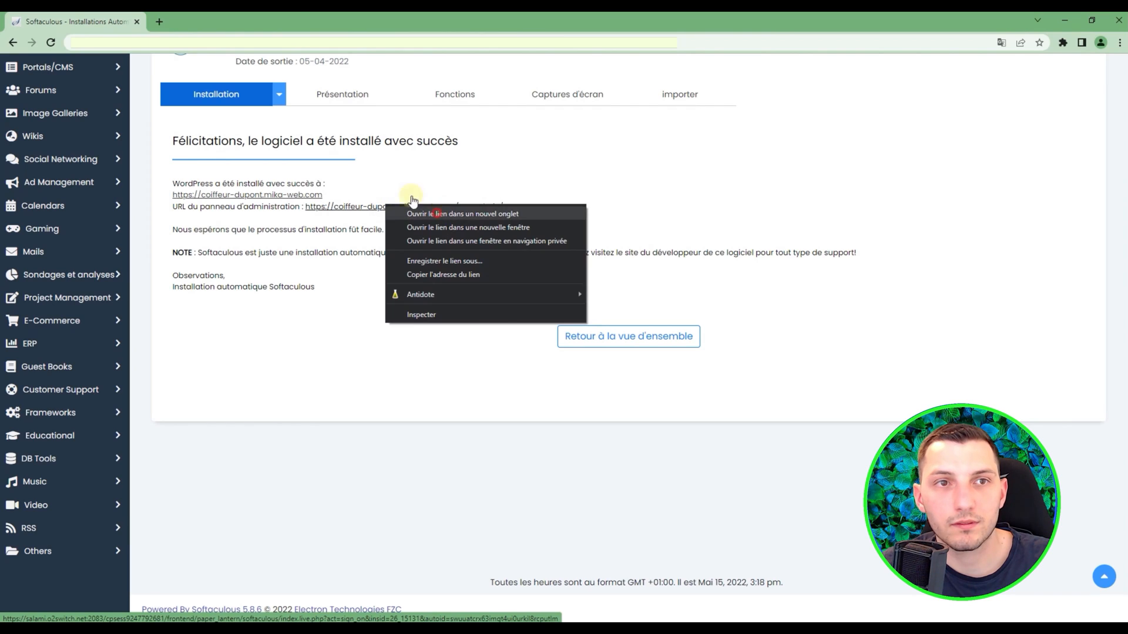
pyautogui.click(432, 215)
pyautogui.click(202, 20)
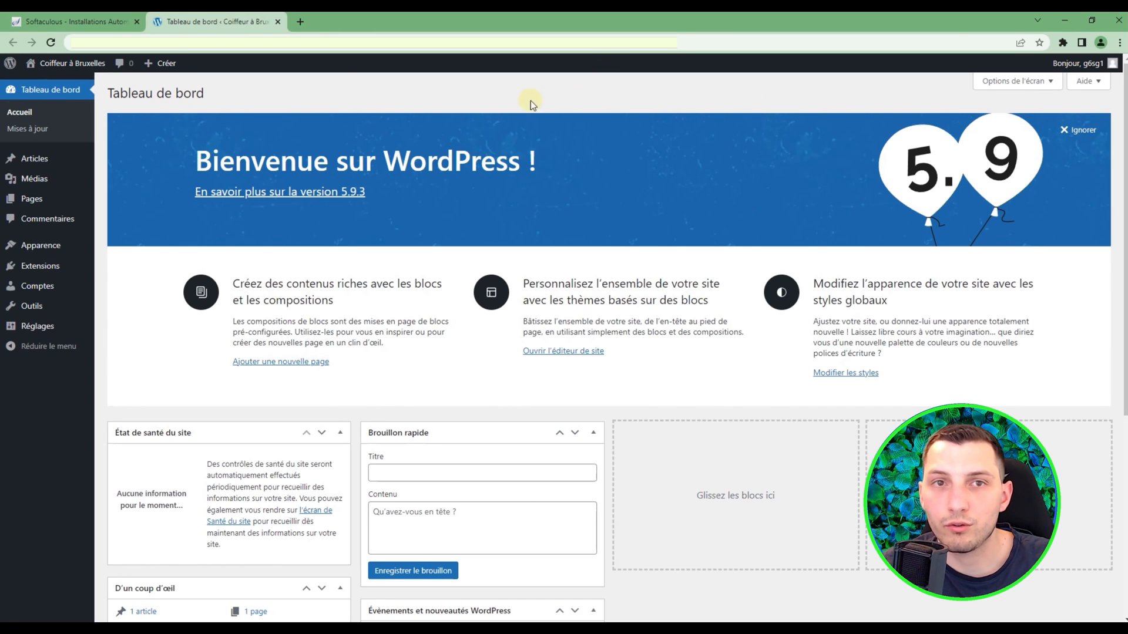
# Open the live site URL in a new tab, look over its Hello world! front page, then return to the dashboard
pyautogui.click(106, 23)
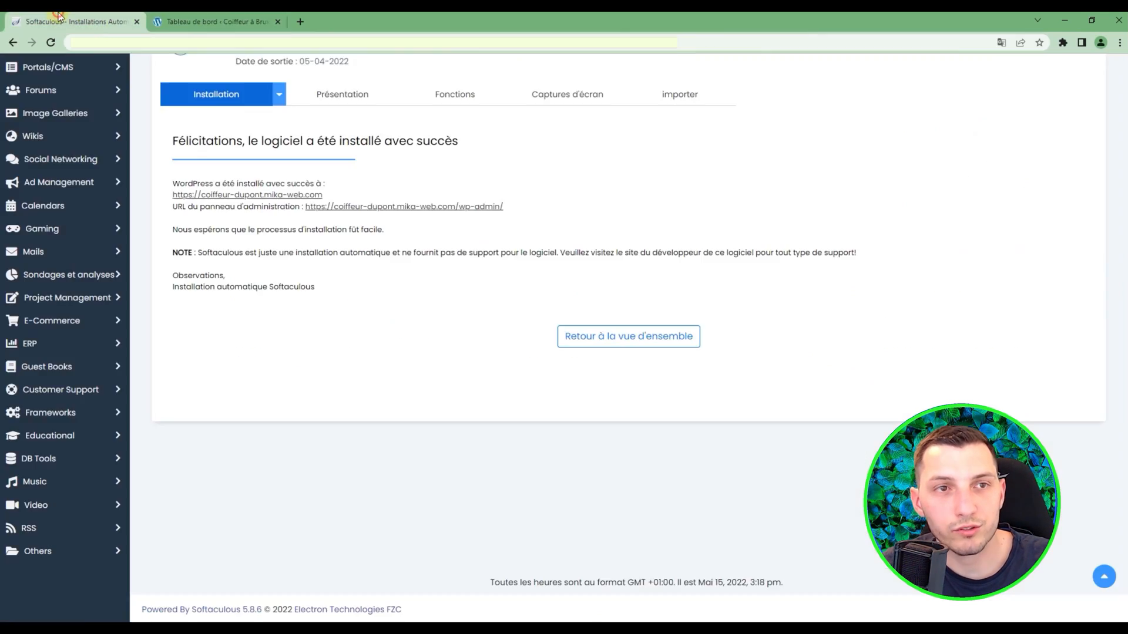
pyautogui.rightClick(239, 195)
pyautogui.click(283, 201)
pyautogui.click(347, 29)
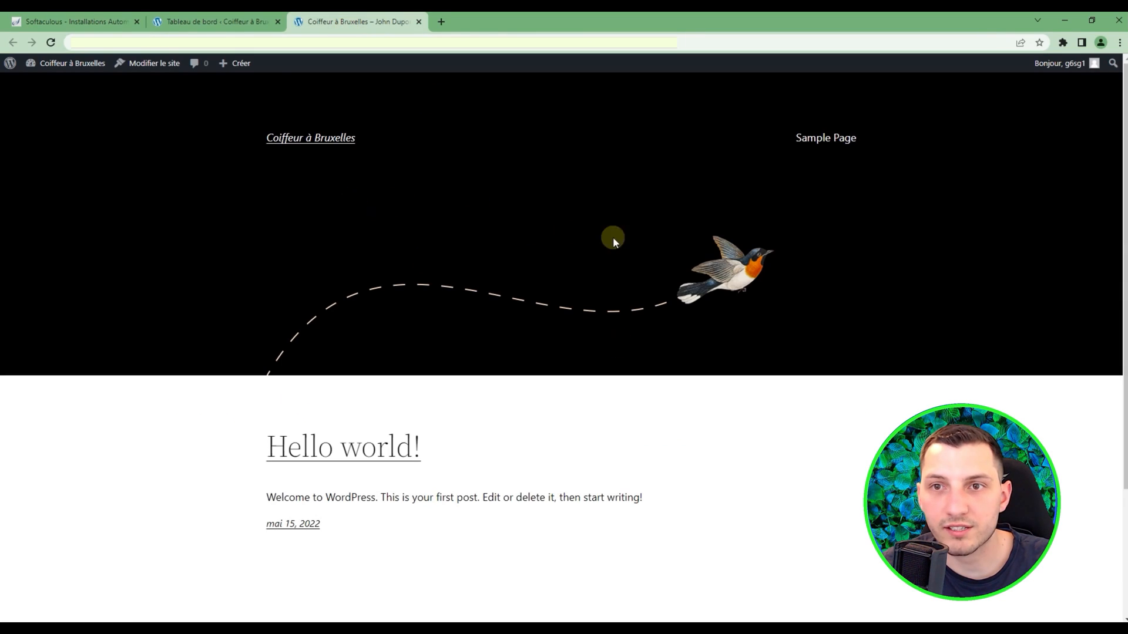
pyautogui.scroll(-3, 395, 157)
pyautogui.scroll(3, 469, 230)
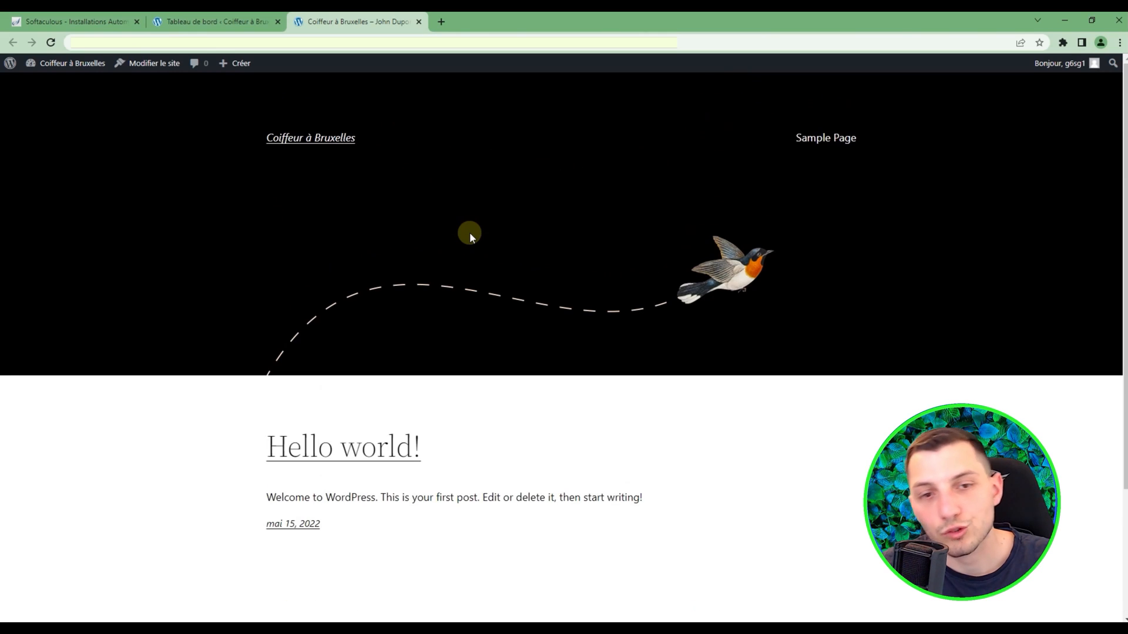
pyautogui.scroll(-3, 467, 235)
pyautogui.scroll(3, 450, 221)
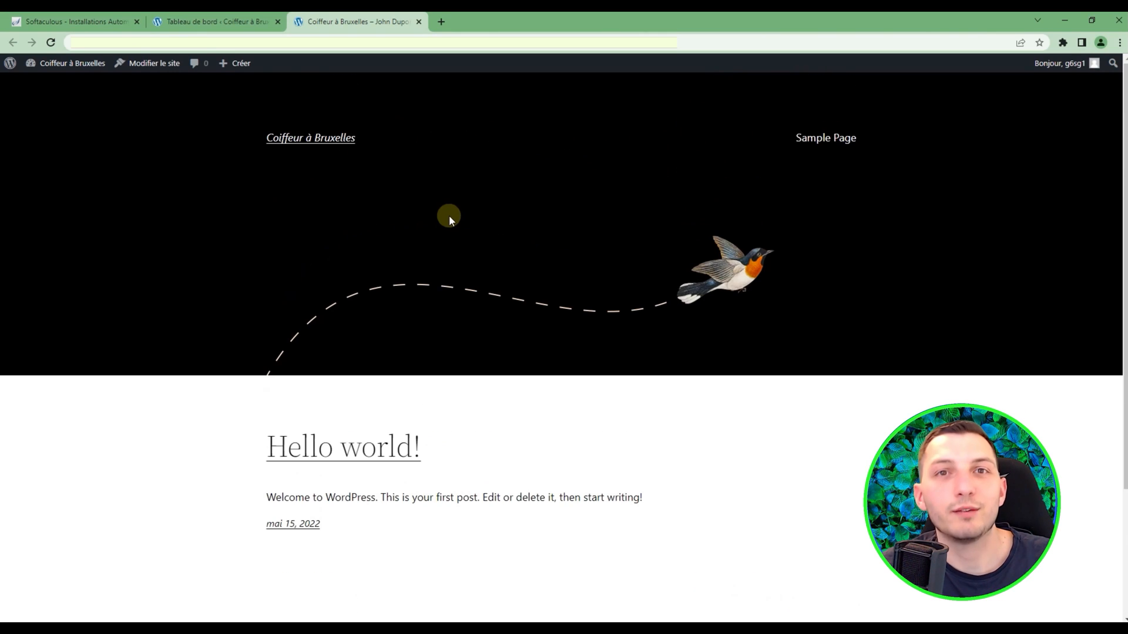
pyautogui.click(209, 20)
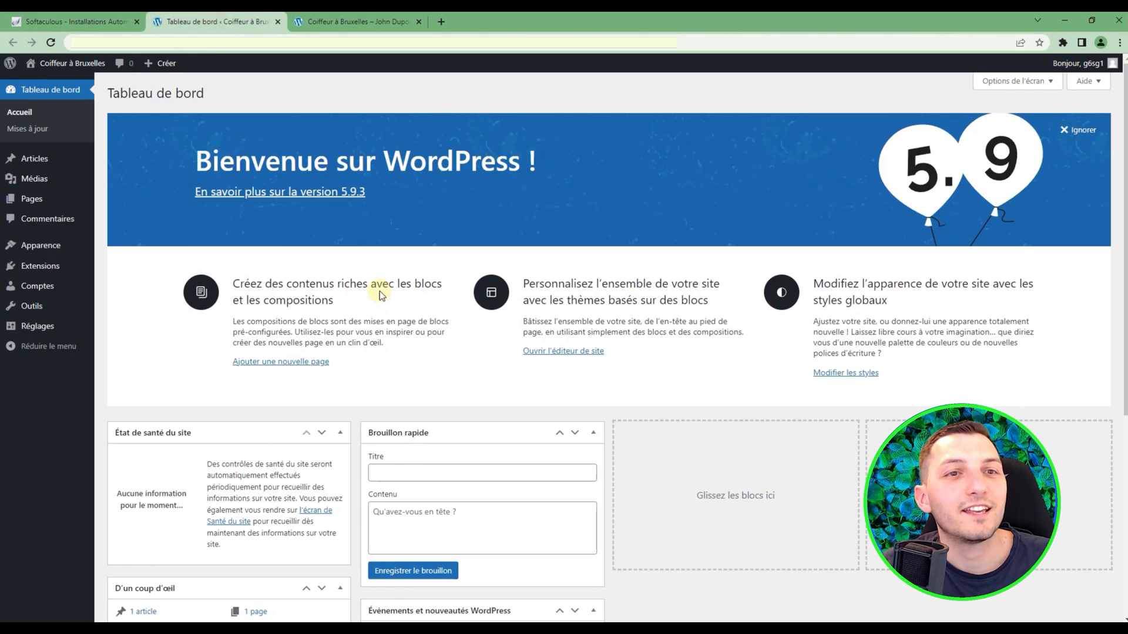
# Dismiss the Bienvenue sur WordPress welcome panel on the dashboard
pyautogui.click(1080, 129)
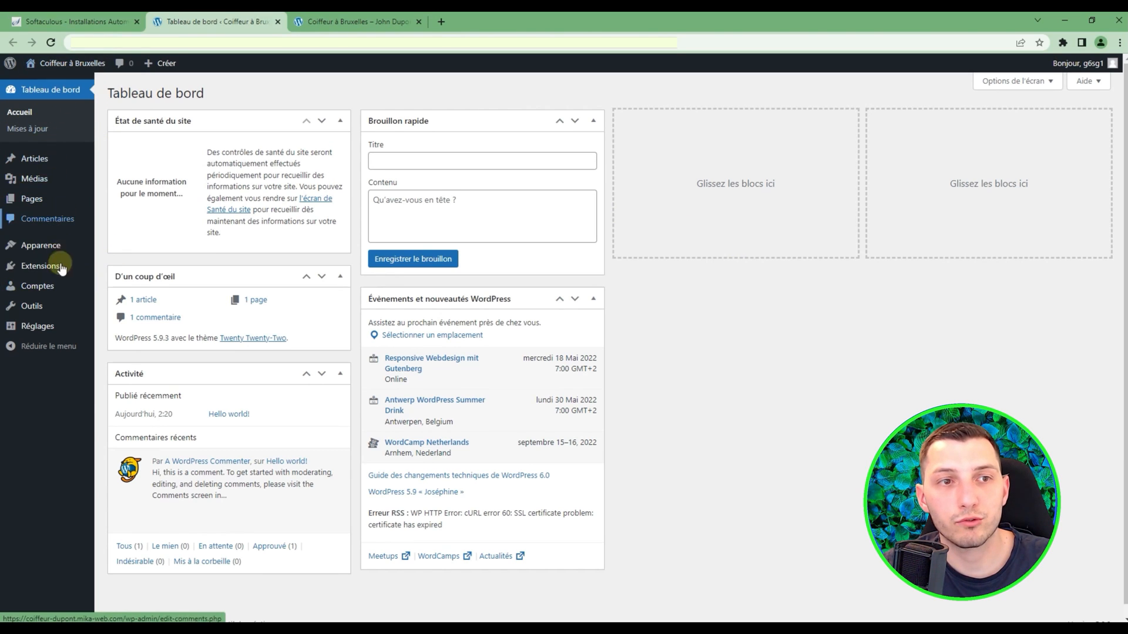
pyautogui.moveTo(42, 160)
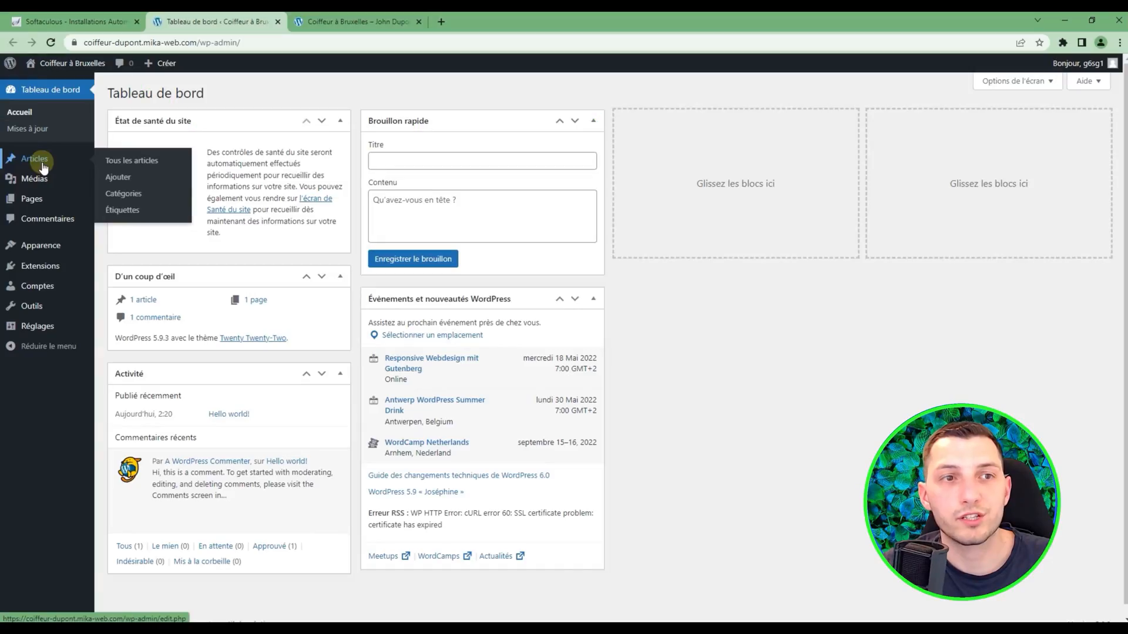
# Trash the default Hello world! post, then delete it permanently from the posts trash
pyautogui.click(41, 156)
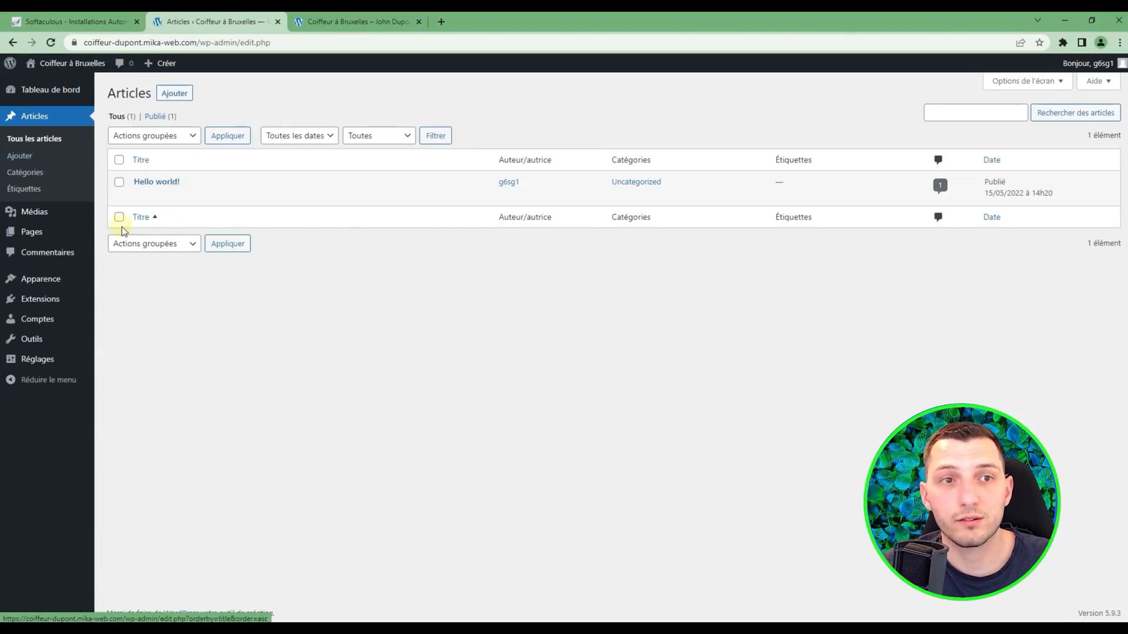
pyautogui.click(259, 194)
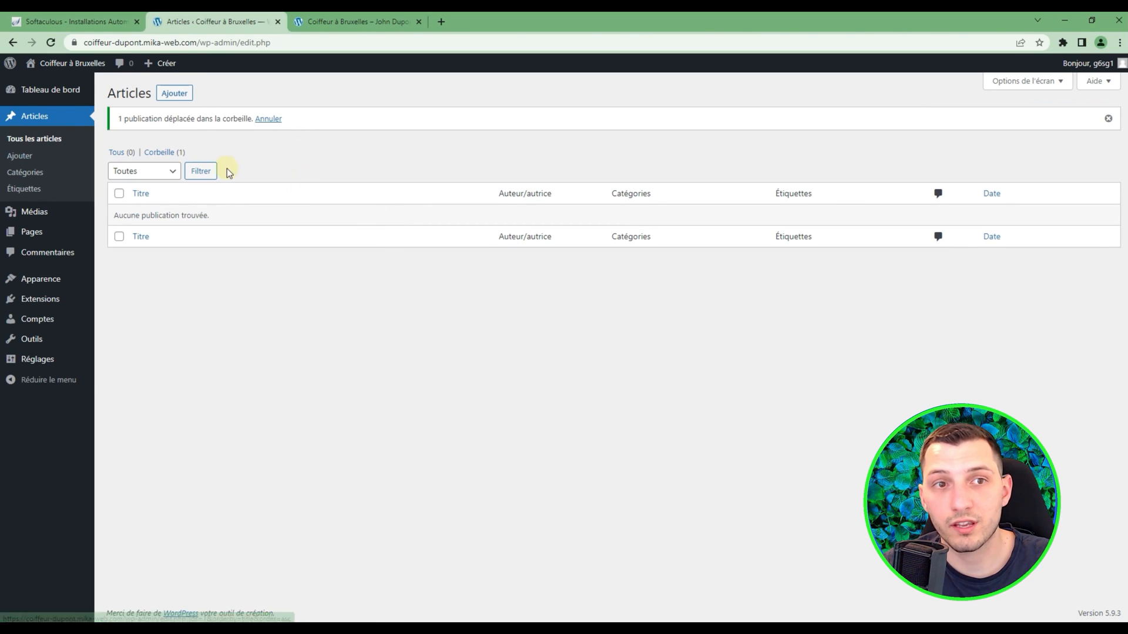
pyautogui.click(158, 152)
pyautogui.click(180, 200)
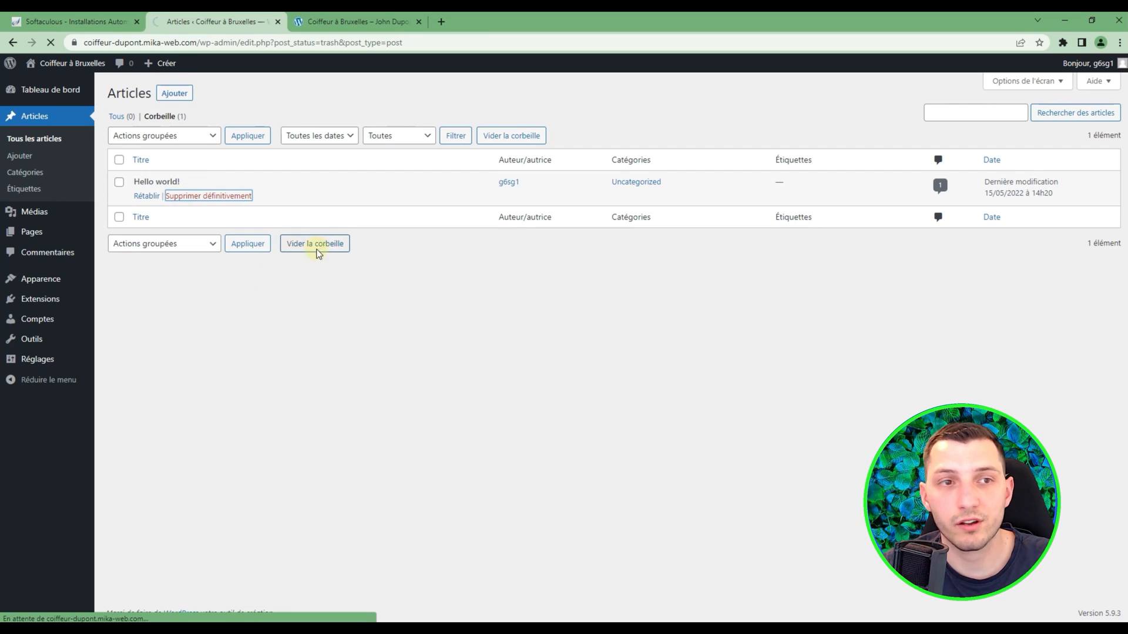
# Bulk-trash the Privacy Policy and Sample Page pages, then permanently delete them from the trash
pyautogui.click(31, 235)
pyautogui.click(118, 160)
pyautogui.click(150, 135)
pyautogui.click(151, 175)
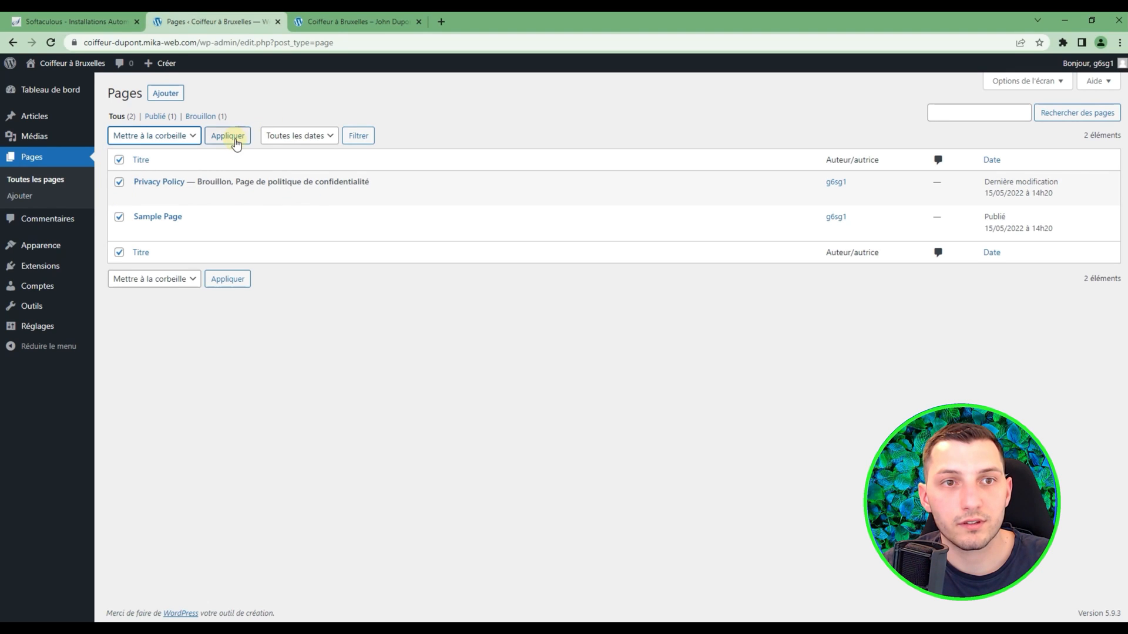
pyautogui.click(229, 137)
pyautogui.click(154, 151)
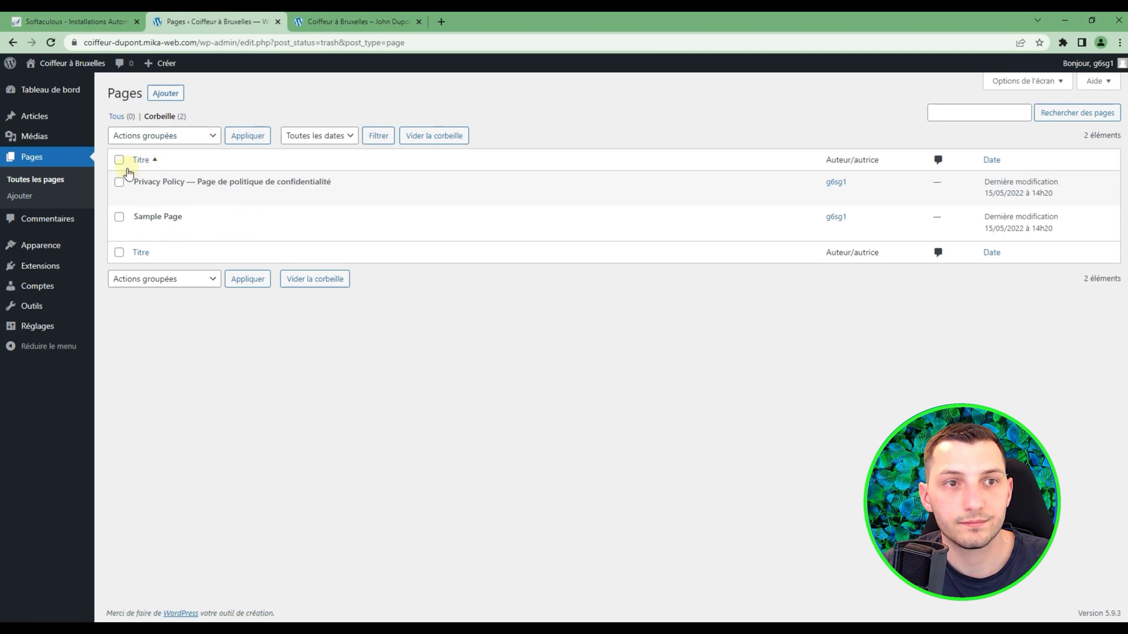
pyautogui.click(118, 160)
pyautogui.click(165, 136)
pyautogui.click(157, 172)
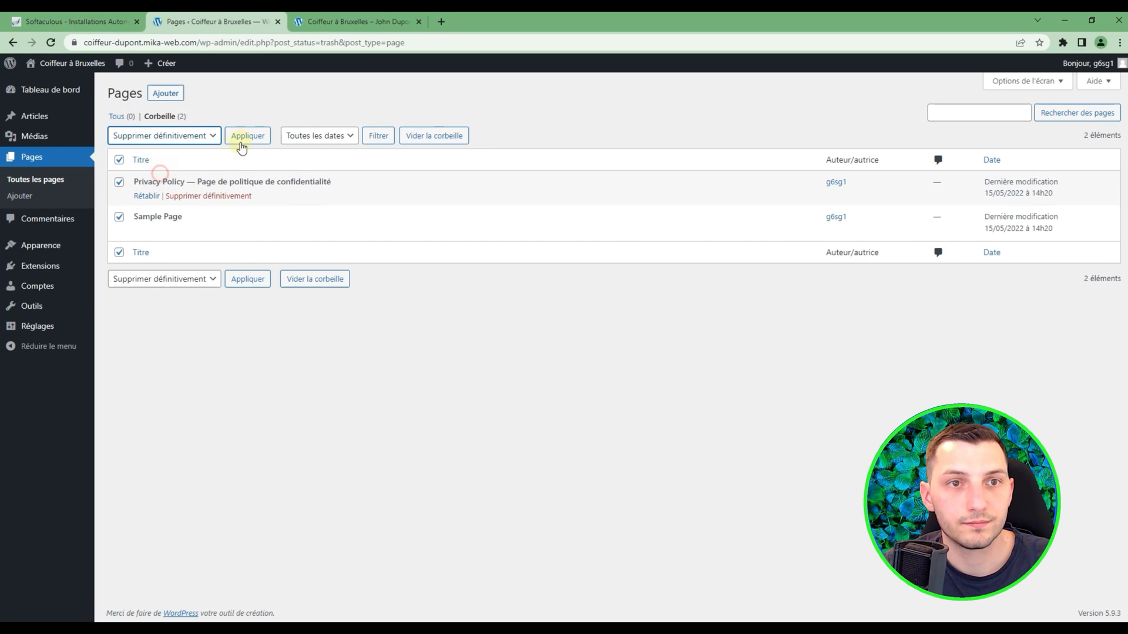
pyautogui.click(247, 135)
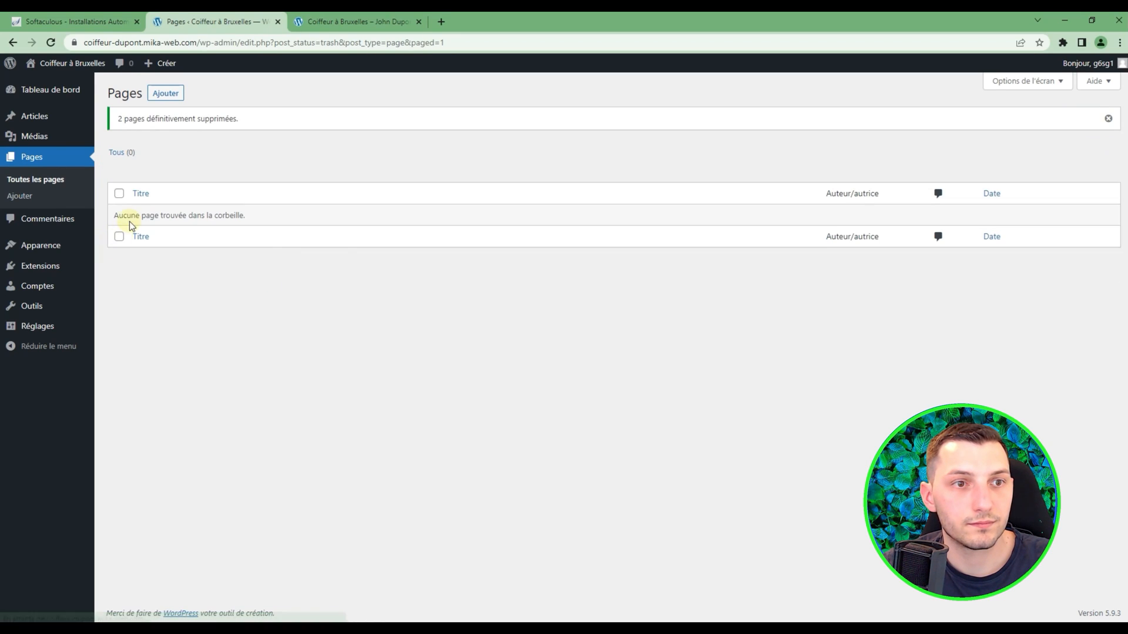
pyautogui.moveTo(44, 257)
pyautogui.click(123, 248)
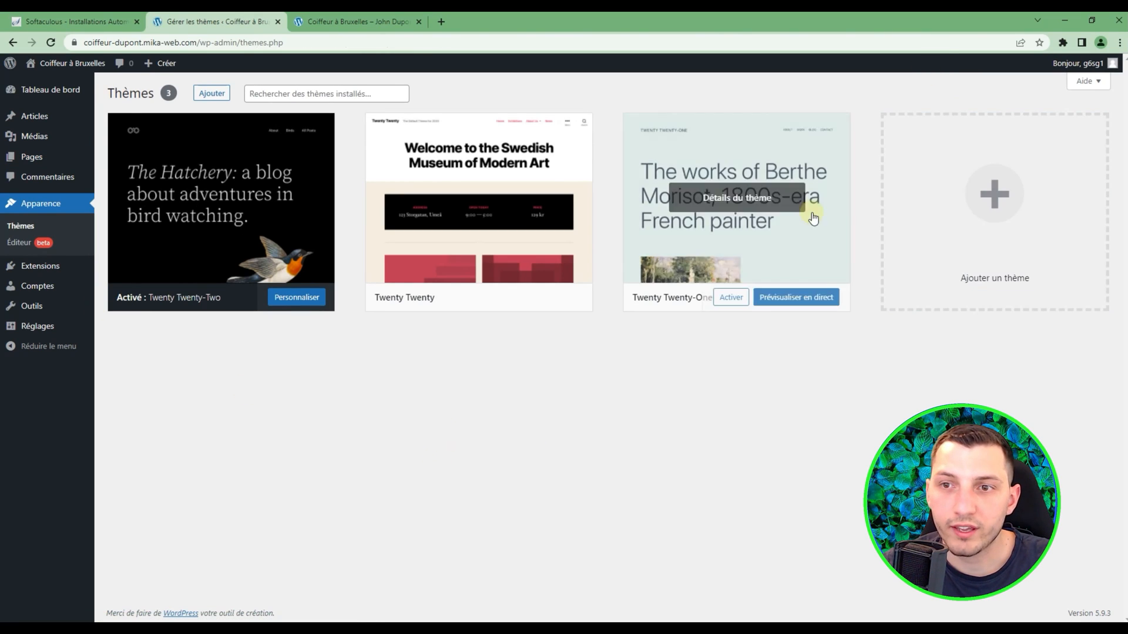
# Search the theme directory for 'hello elementor', install Hello Elementor and activate it
pyautogui.click(987, 234)
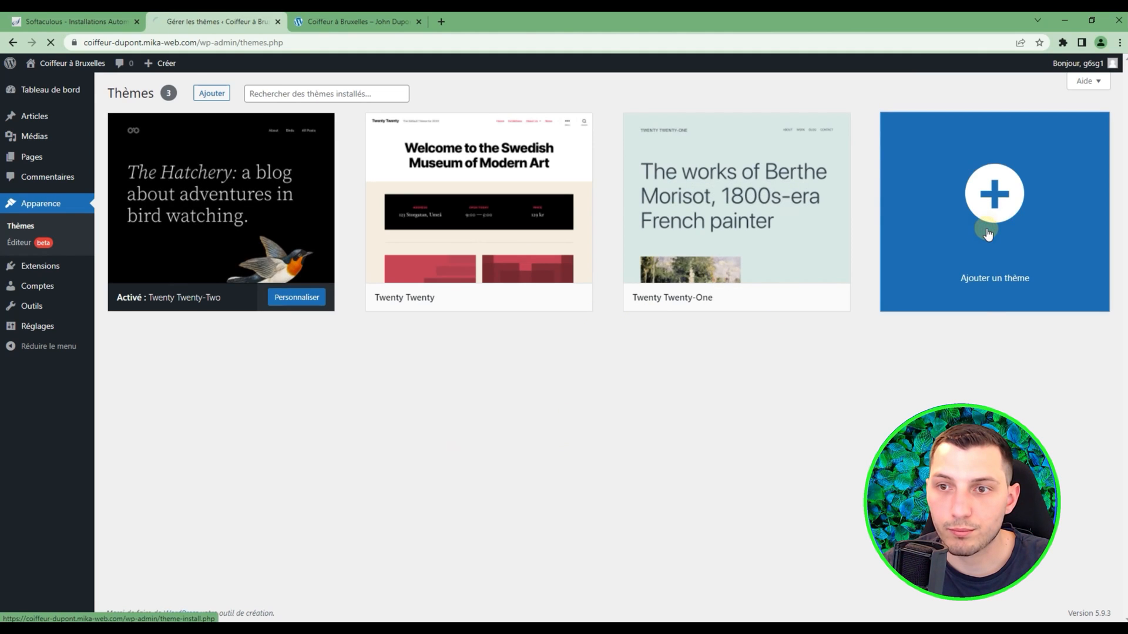
pyautogui.click(1017, 129)
pyautogui.write('hel')
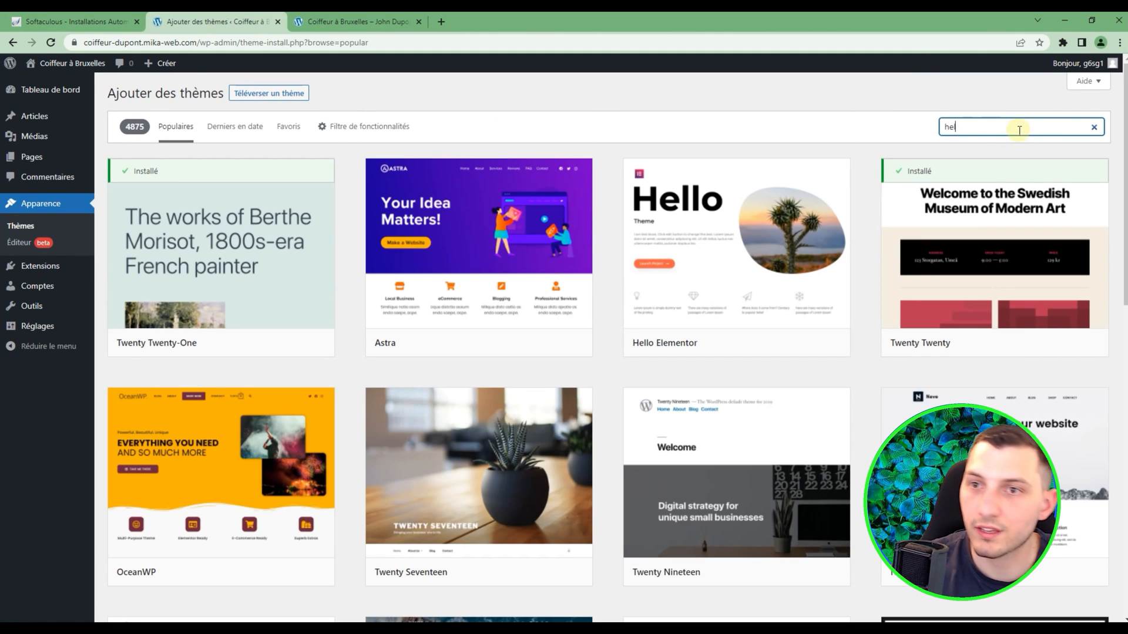
pyautogui.write('lo elementor')
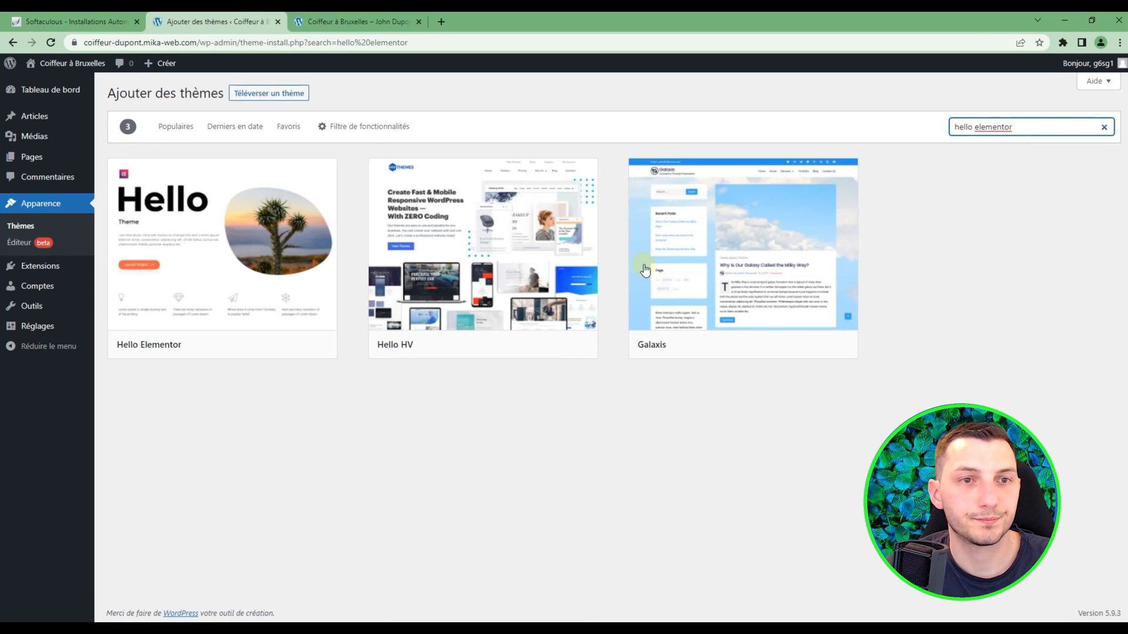
pyautogui.moveTo(196, 304)
pyautogui.click(239, 346)
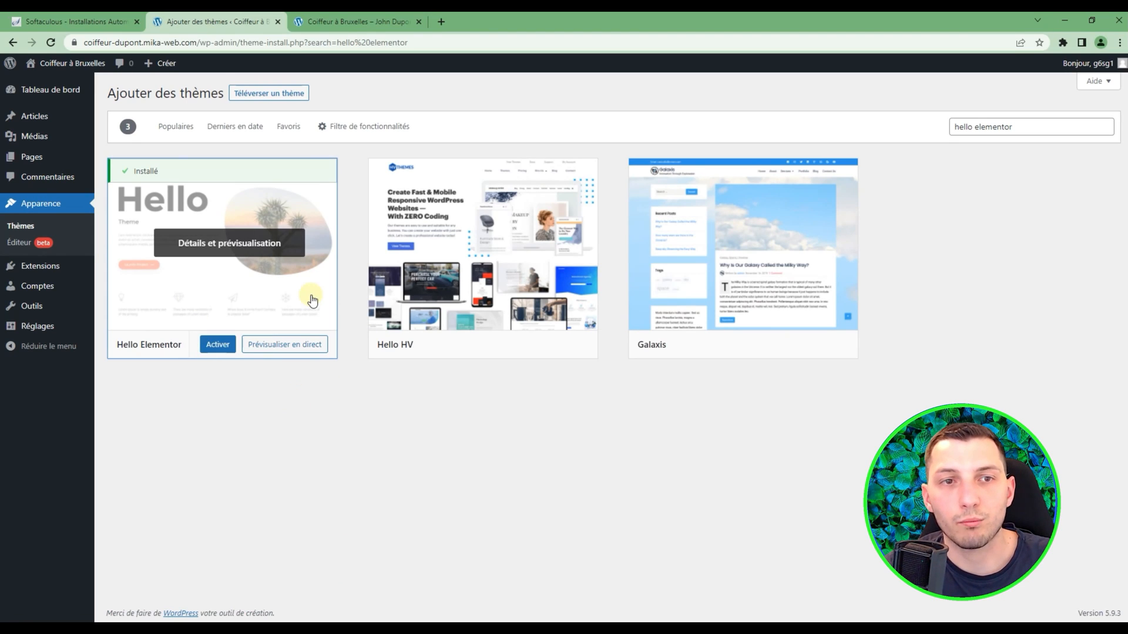
pyautogui.click(224, 346)
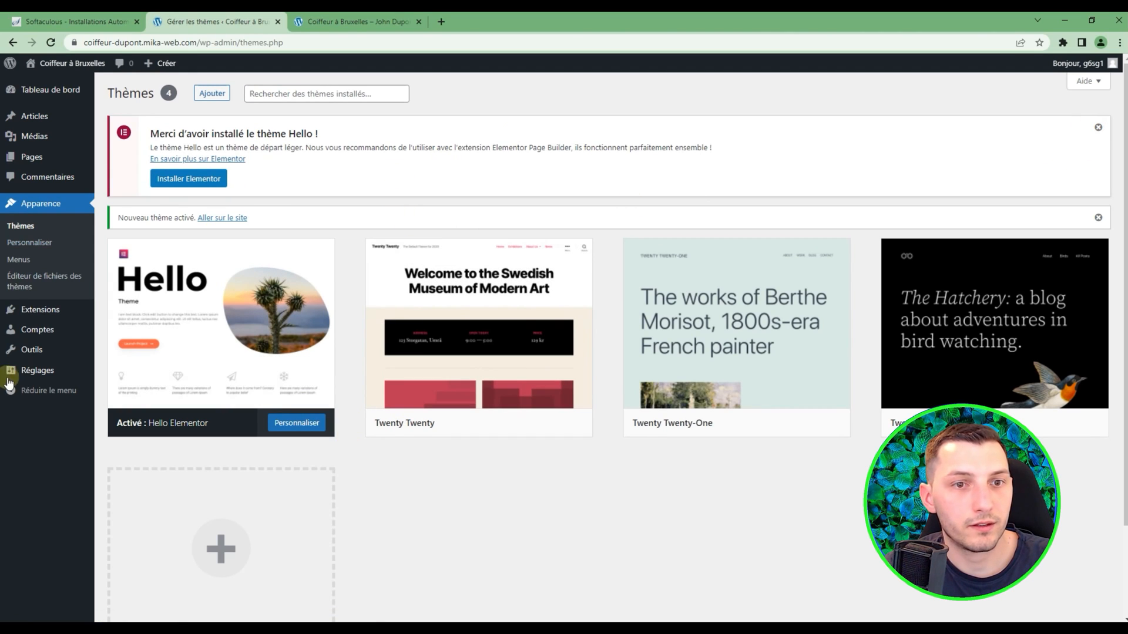
# Delete the Twenty Twenty, Twenty Twenty-One and Twenty Twenty-Two themes, confirming each deletion
pyautogui.click(542, 356)
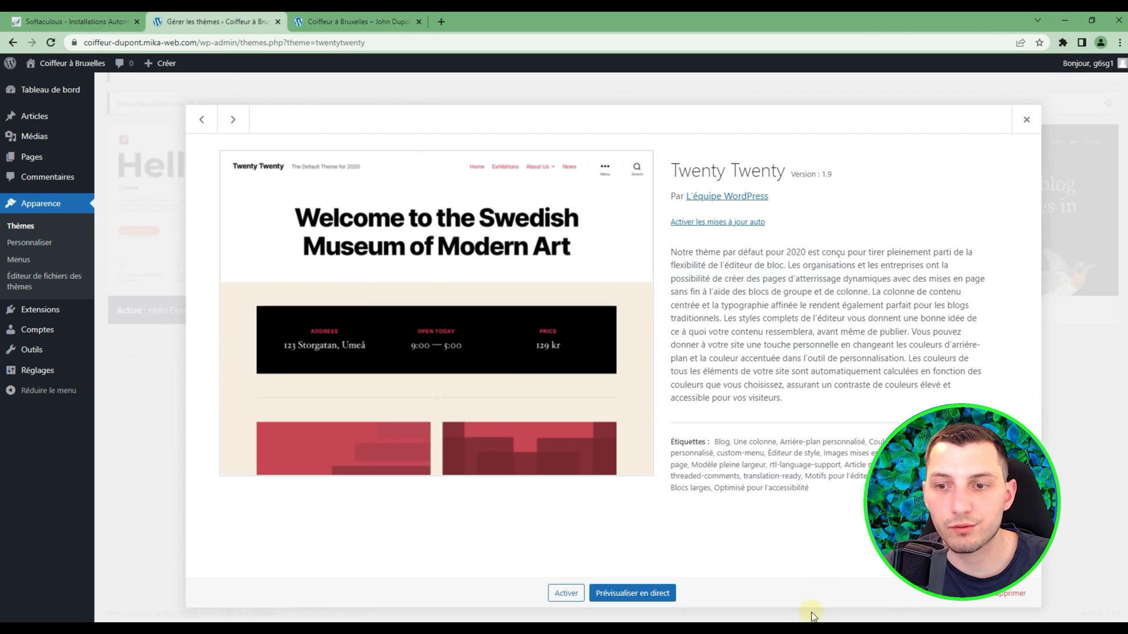
pyautogui.click(1007, 595)
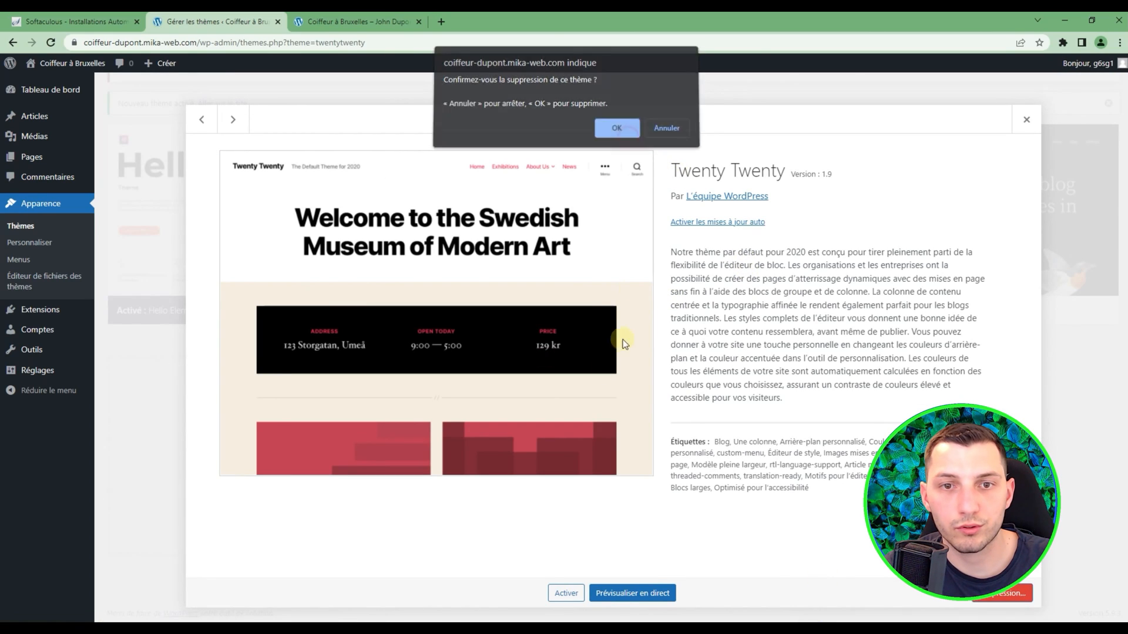
pyautogui.press('Return')
pyautogui.click(515, 370)
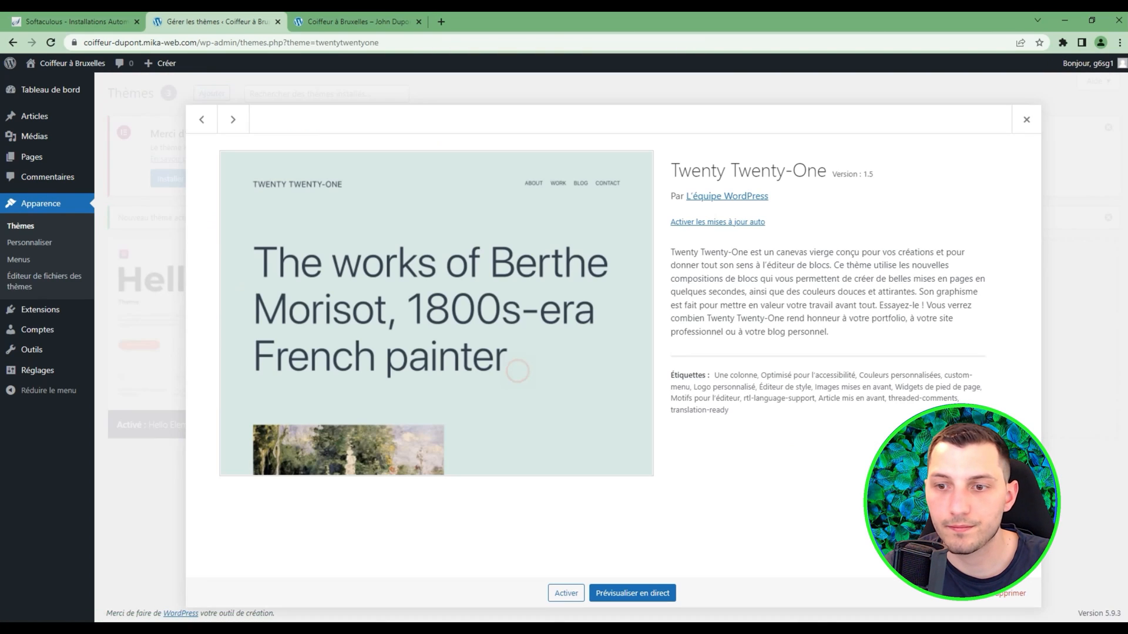
pyautogui.click(988, 599)
pyautogui.click(617, 130)
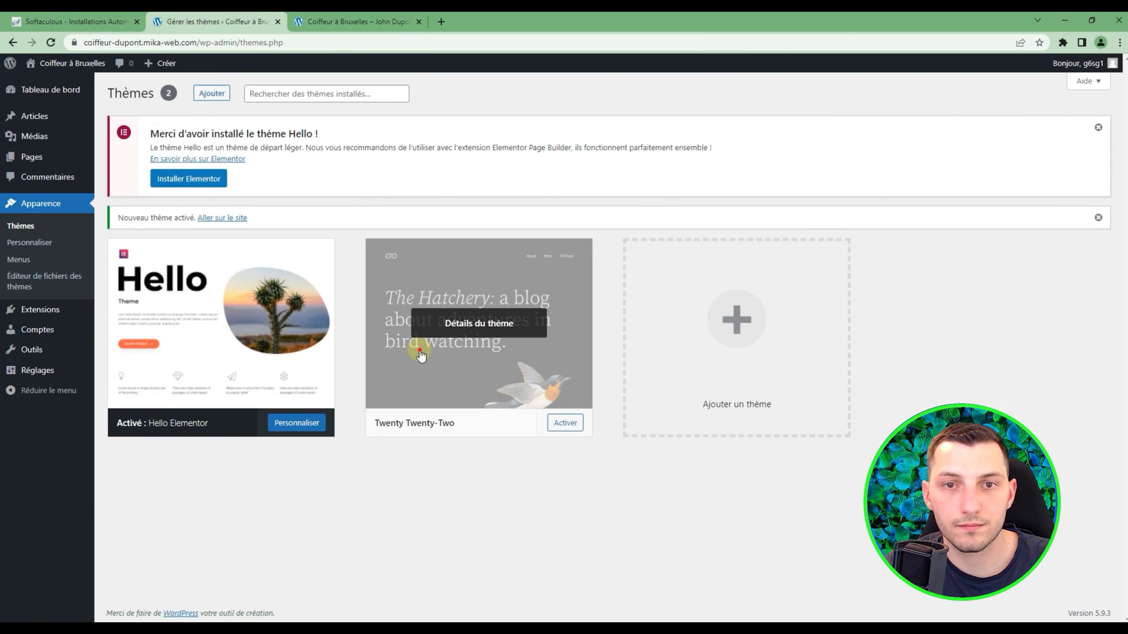
pyautogui.click(517, 311)
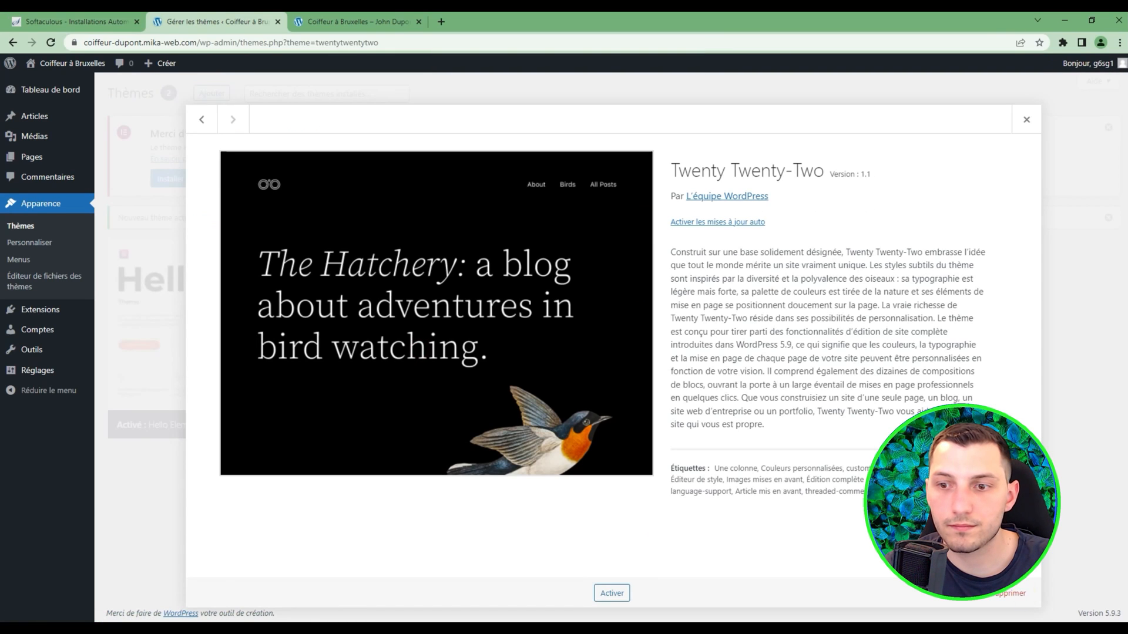
pyautogui.click(1008, 595)
pyautogui.click(618, 130)
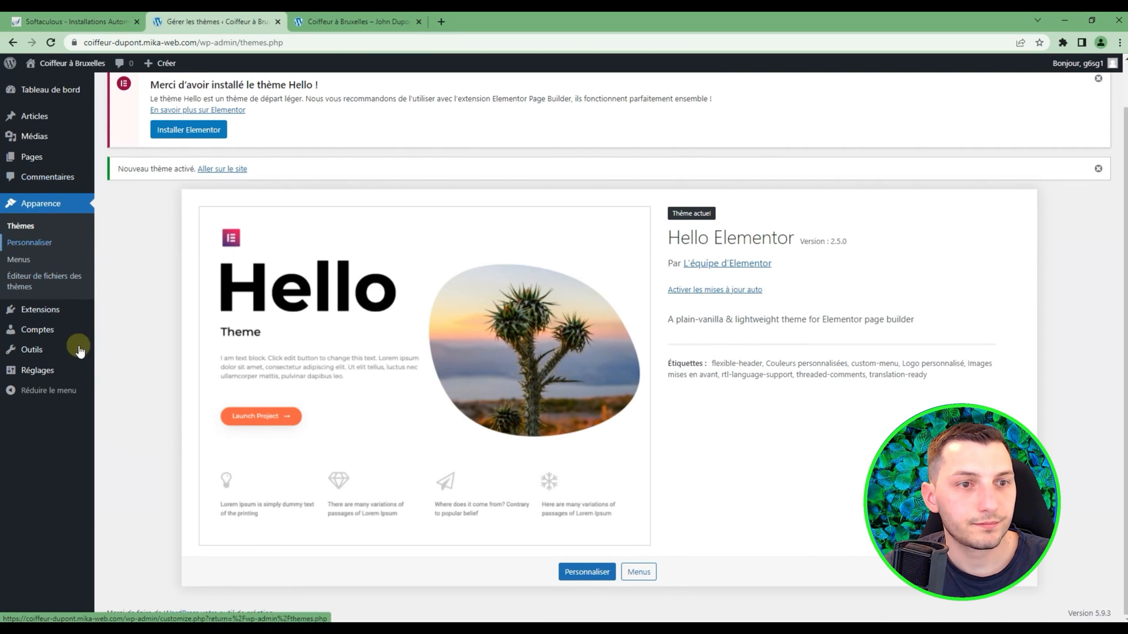
# Select Akismet Anti-Spam and Hello Dolly in Extensions and bulk-delete them with Supprimer, confirming
pyautogui.moveTo(49, 312)
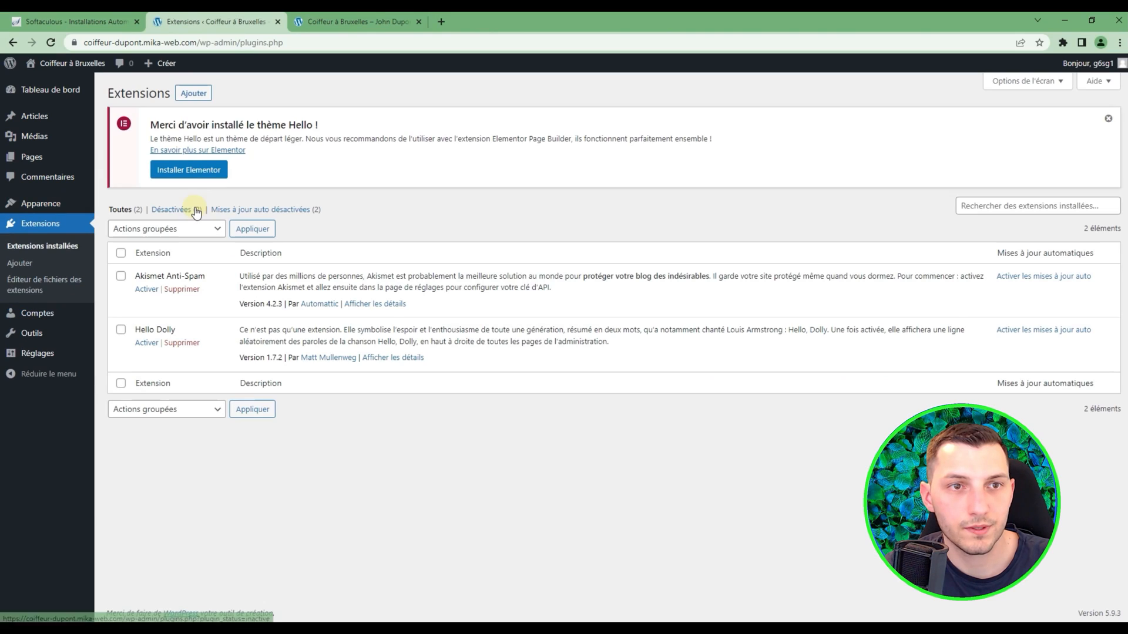
pyautogui.click(120, 277)
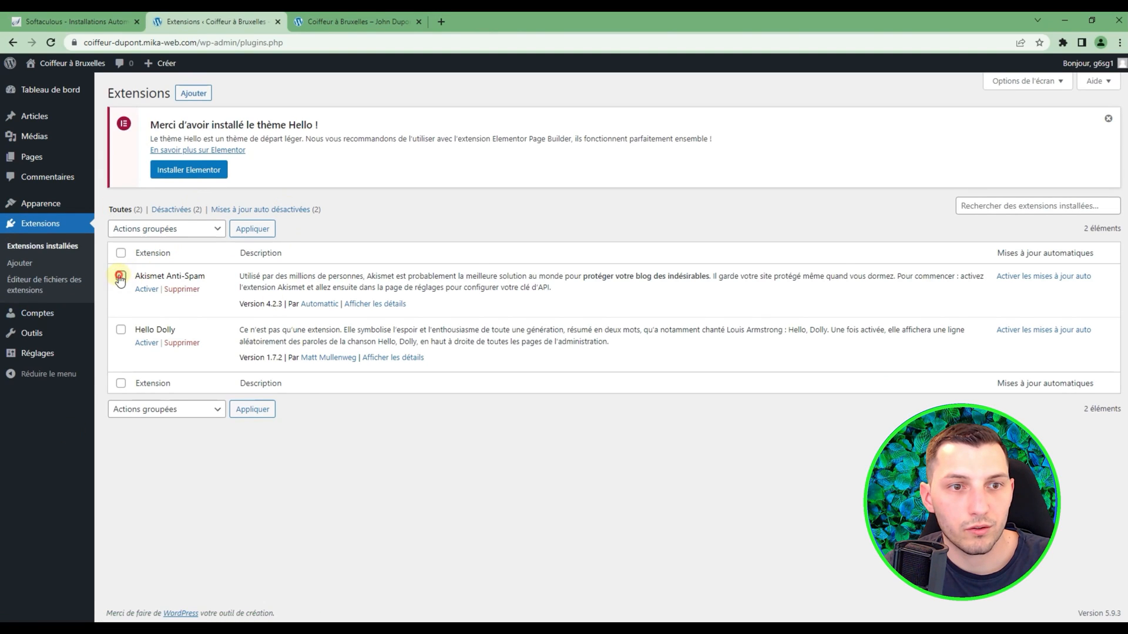
pyautogui.click(120, 326)
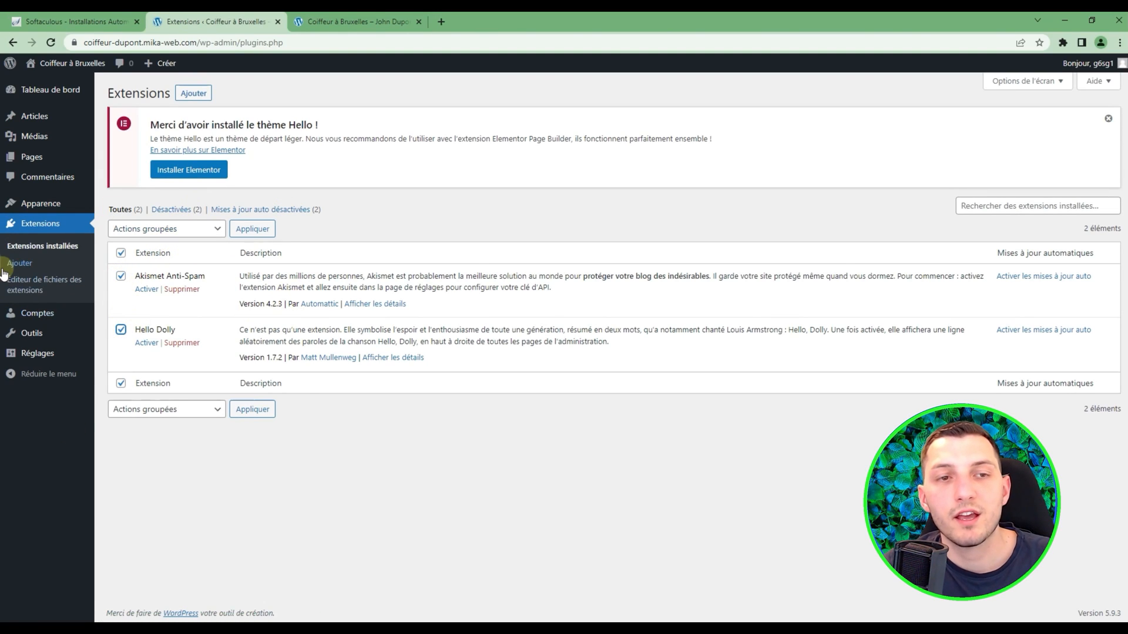
pyautogui.moveTo(226, 283); pyautogui.dragTo(150, 278)
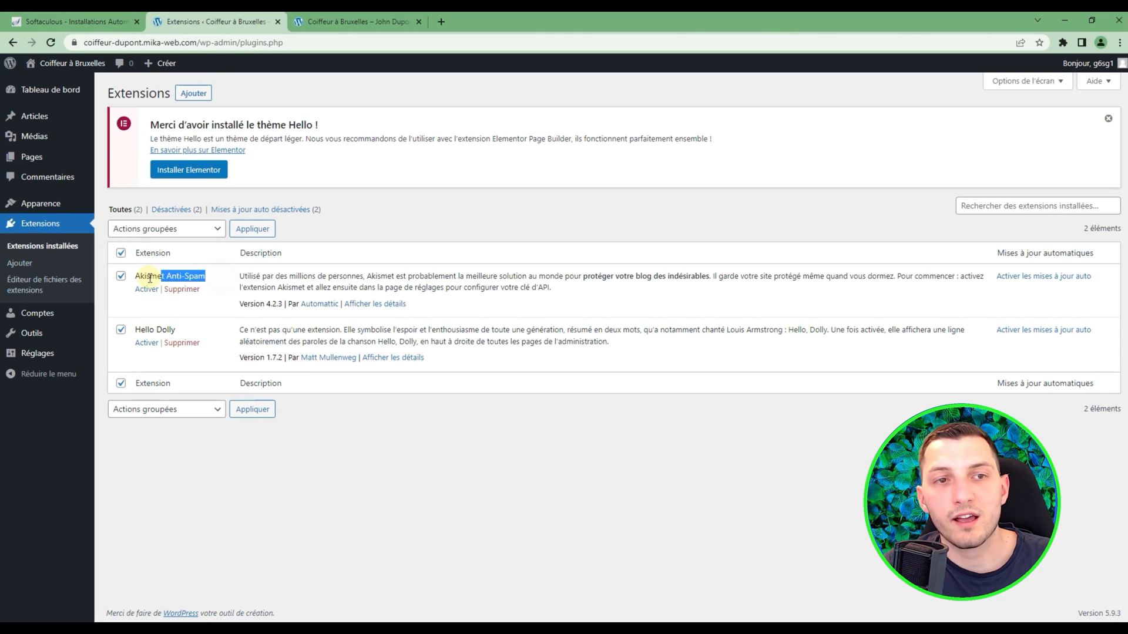
pyautogui.tripleClick(199, 275)
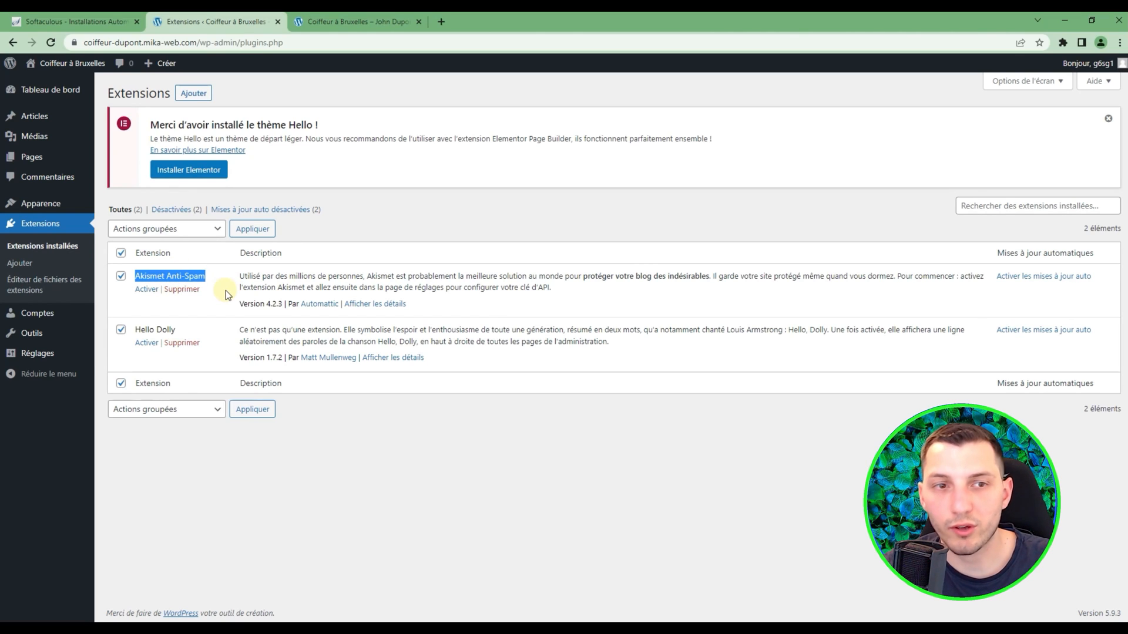
pyautogui.moveTo(136, 331); pyautogui.dragTo(168, 331)
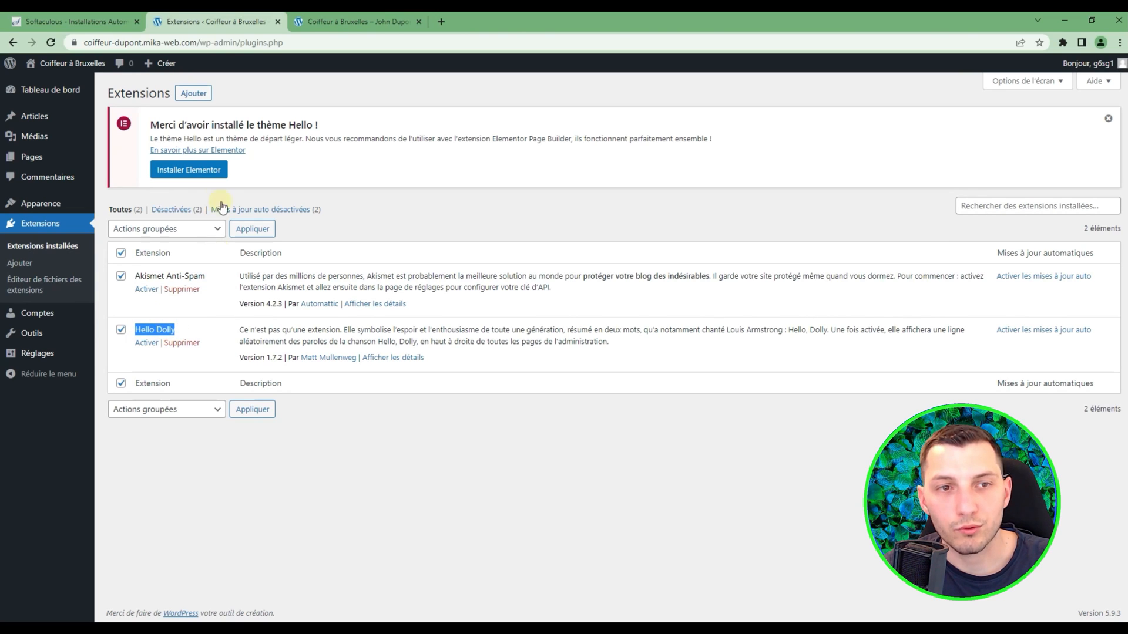
pyautogui.click(180, 233)
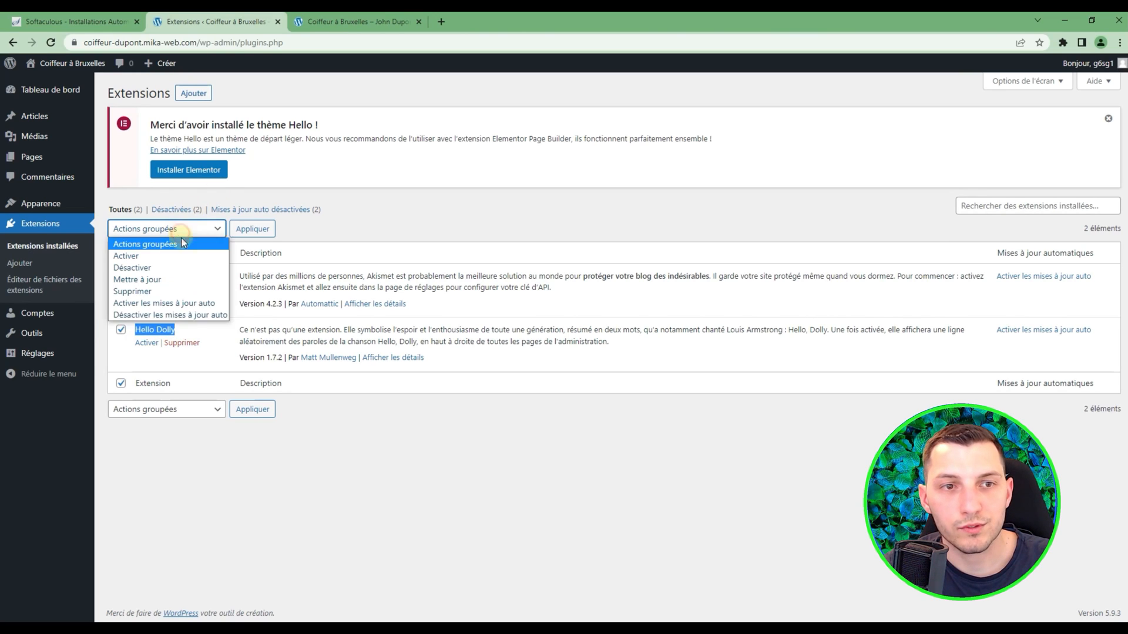
pyautogui.click(166, 292)
pyautogui.click(252, 228)
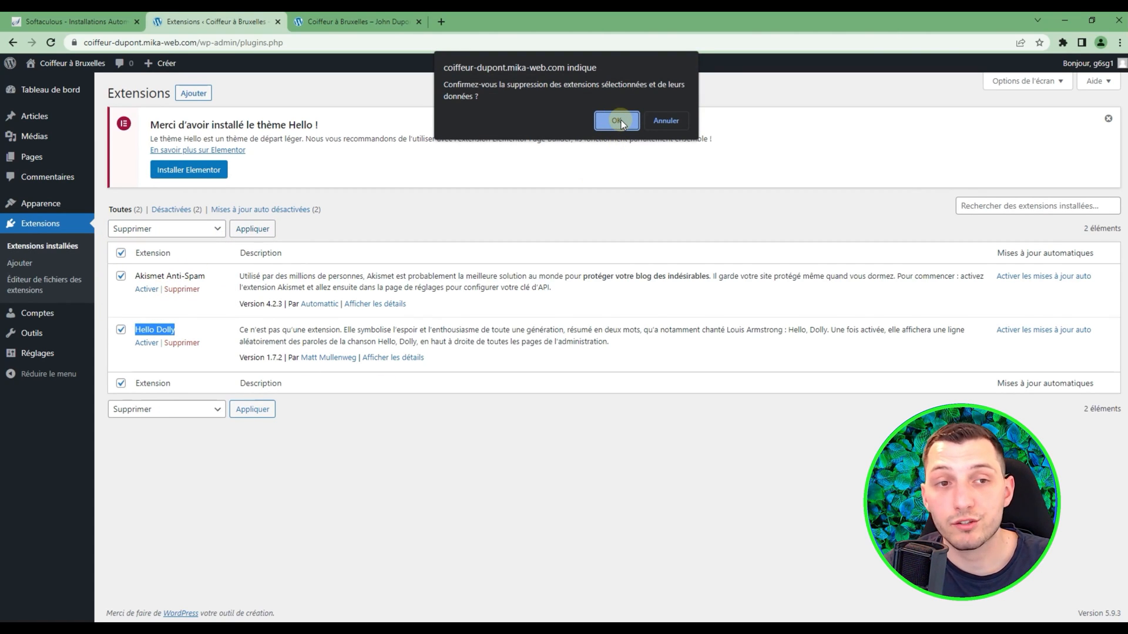
pyautogui.click(617, 120)
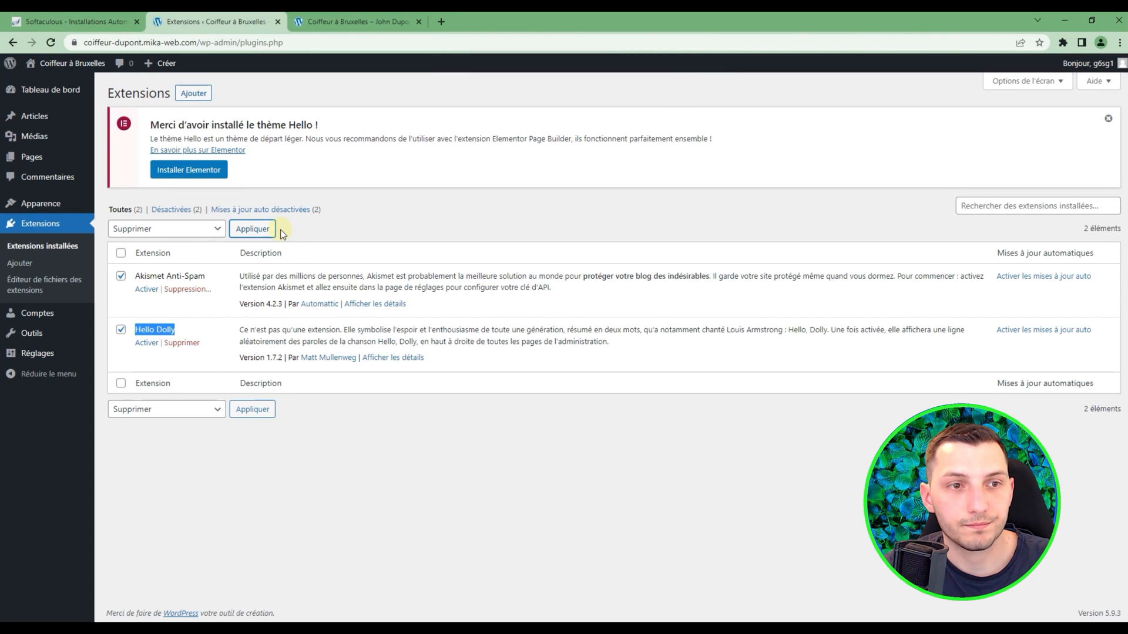
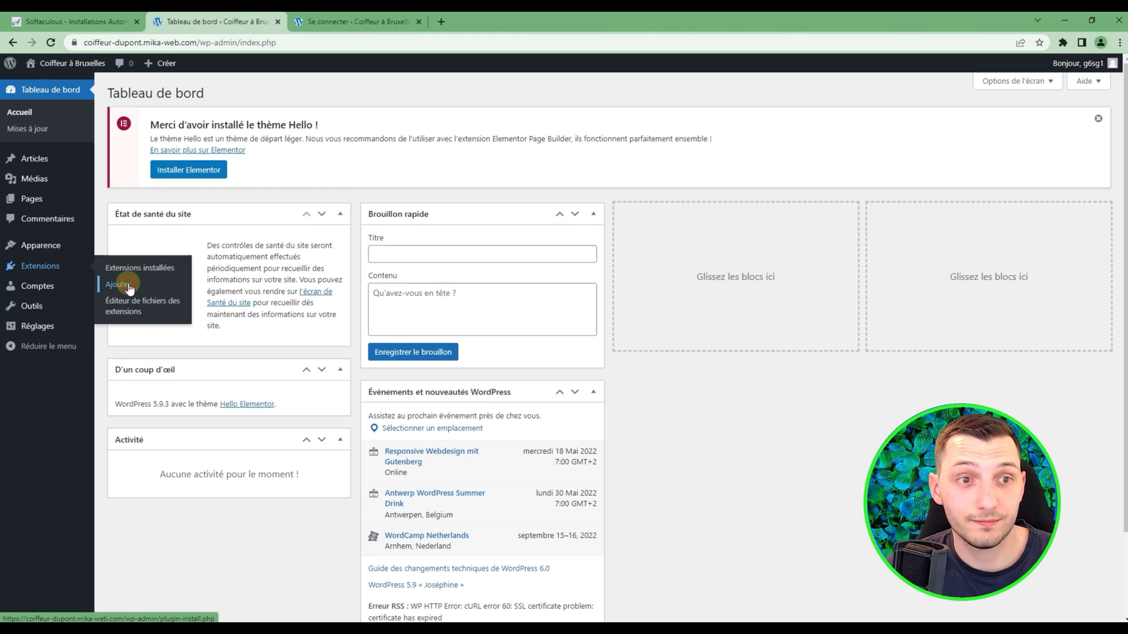
# Search the plugin directory for 'elementor', then install and activate Elementor Website Builder
pyautogui.click(129, 288)
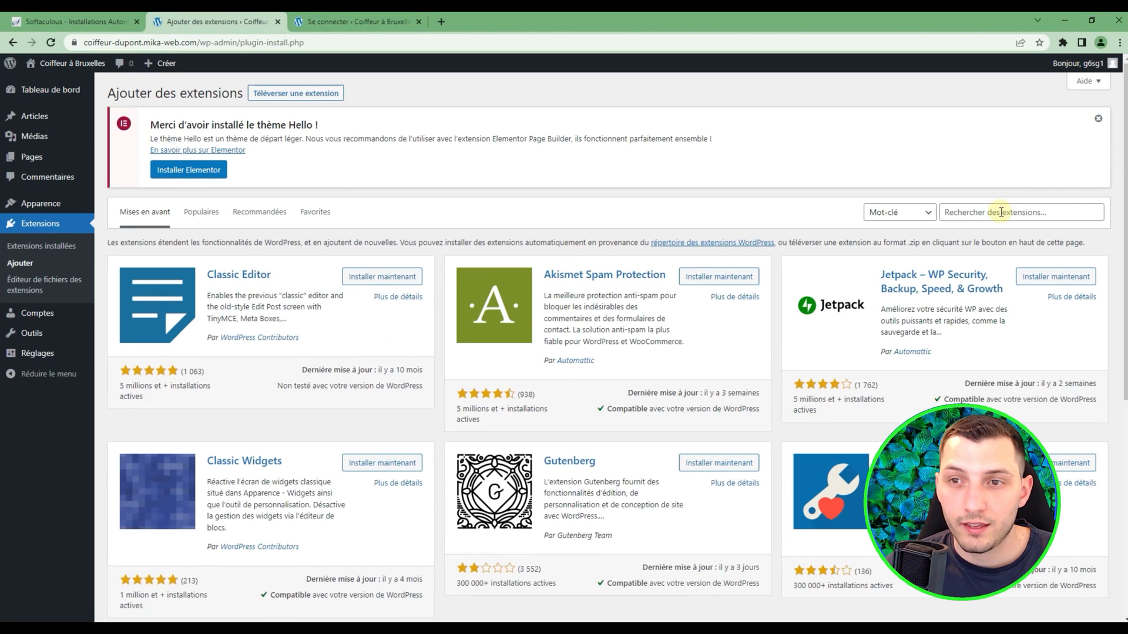
pyautogui.click(1066, 214)
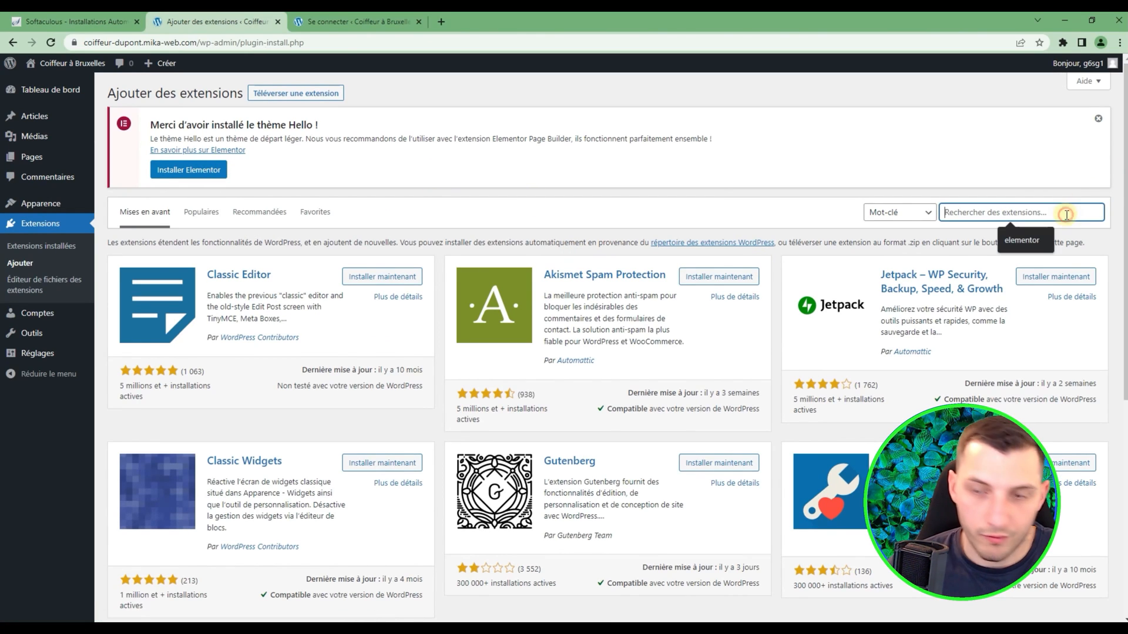
pyautogui.write('elemen')
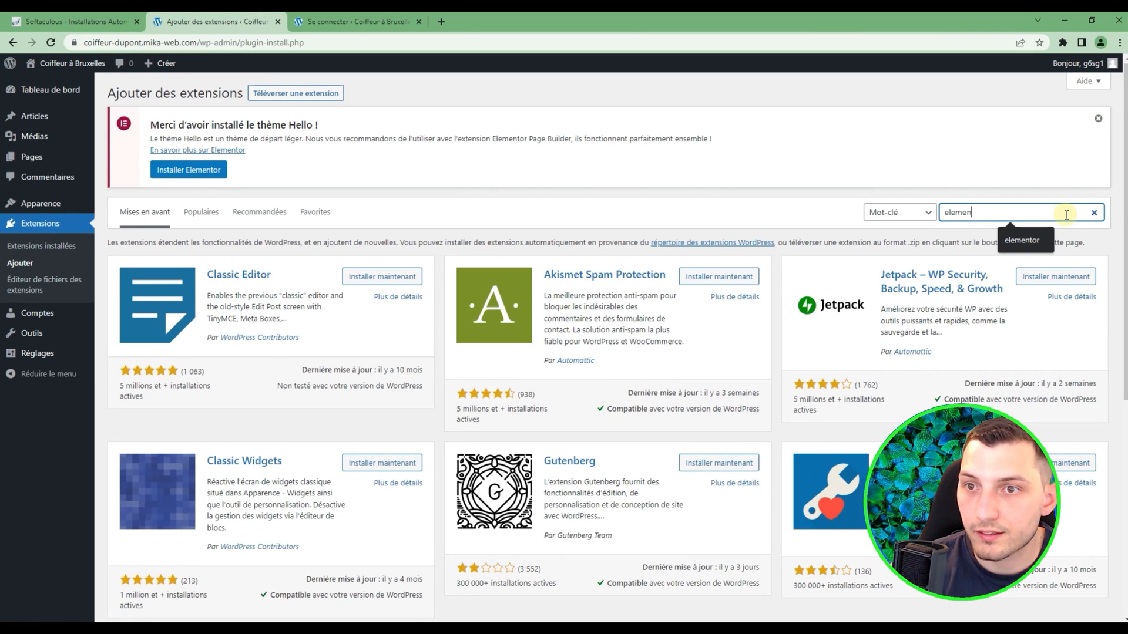
pyautogui.write('tor')
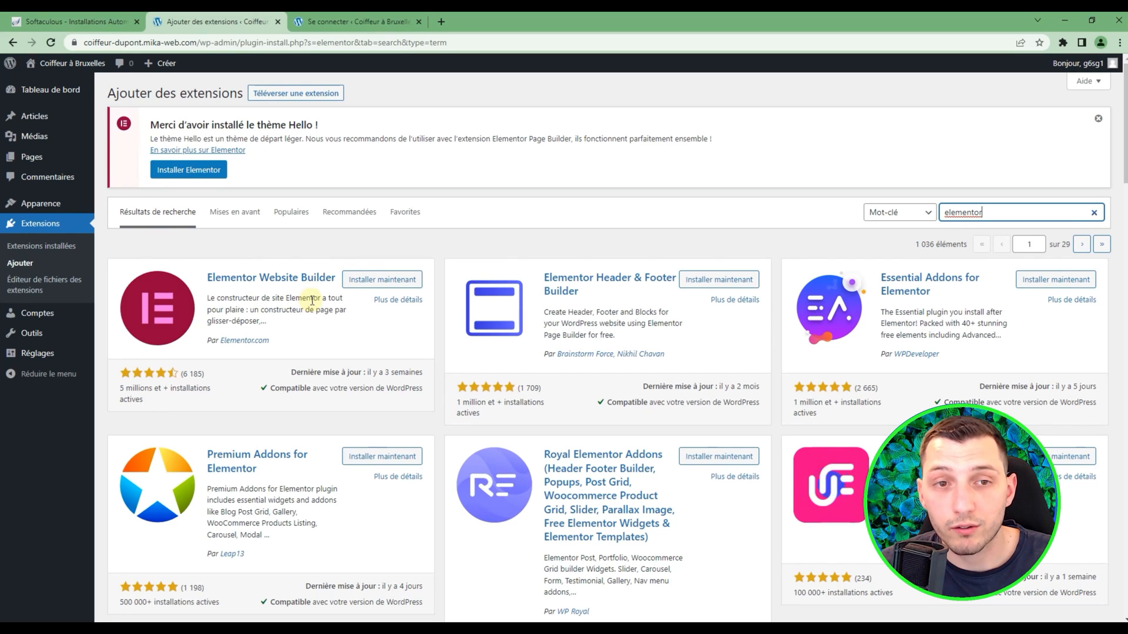
pyautogui.click(364, 279)
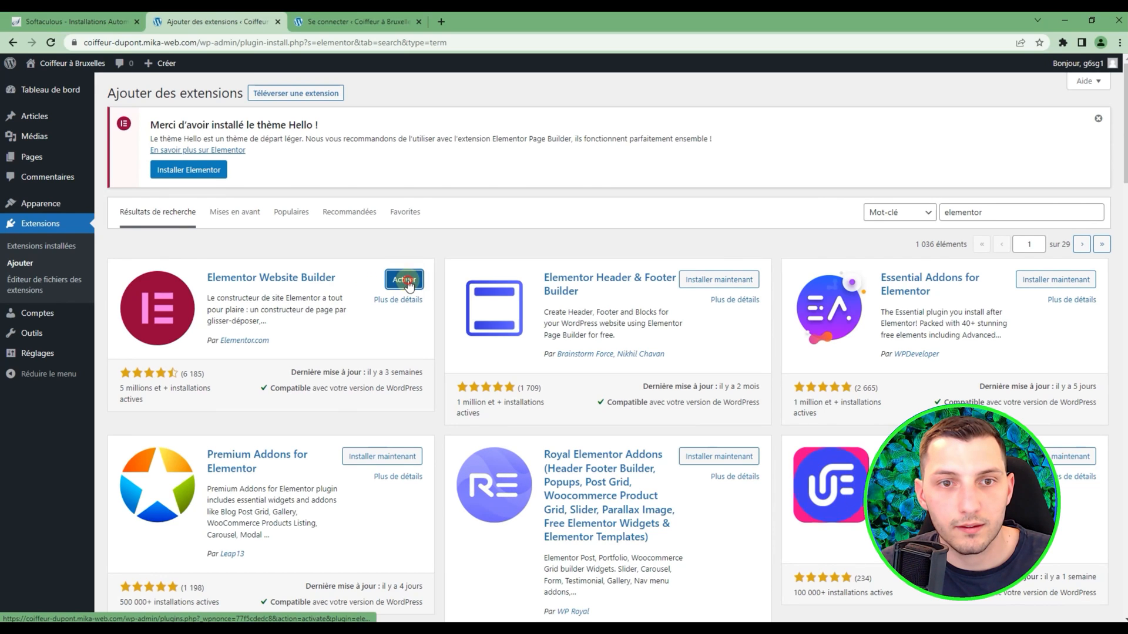
pyautogui.click(408, 282)
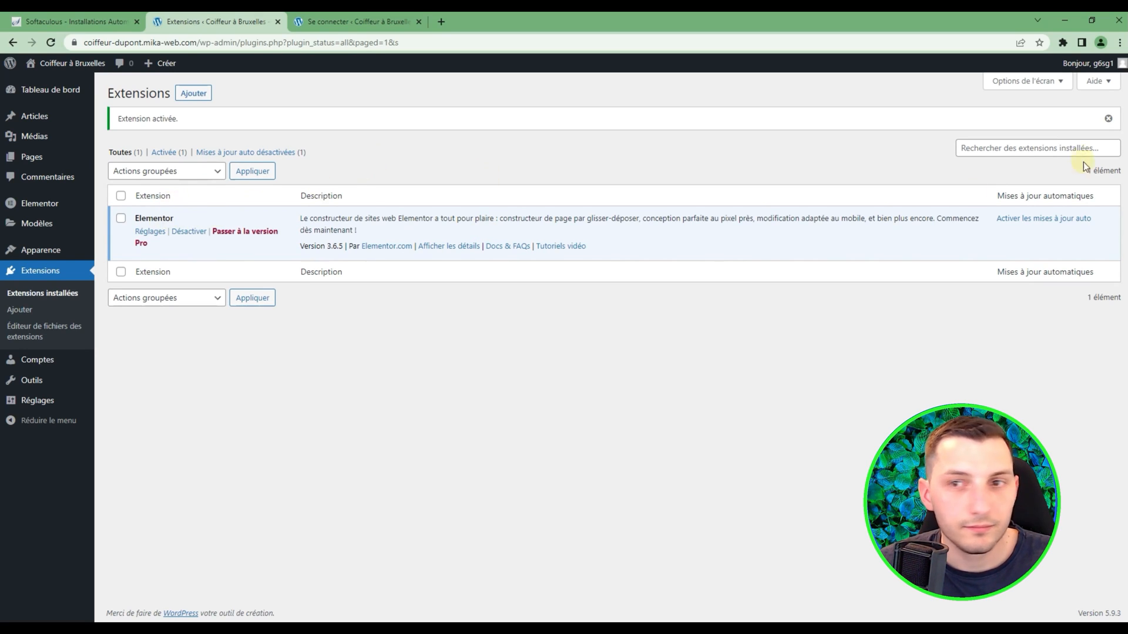
# Search the plugins for 'sf m', then install and activate Move Login
pyautogui.click(27, 308)
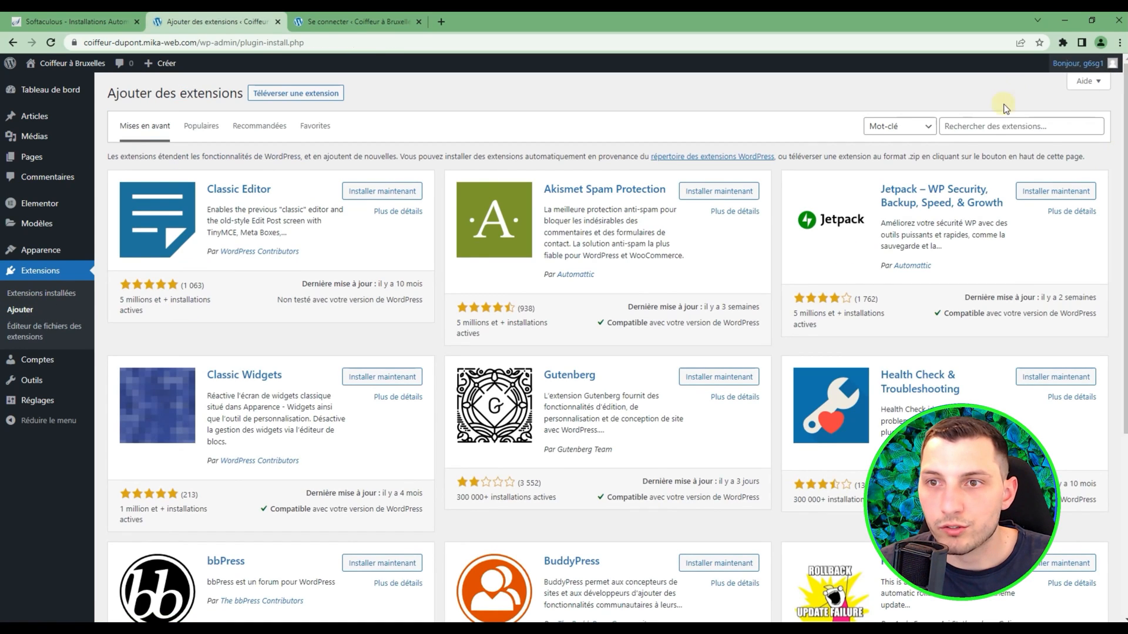
pyautogui.click(993, 125)
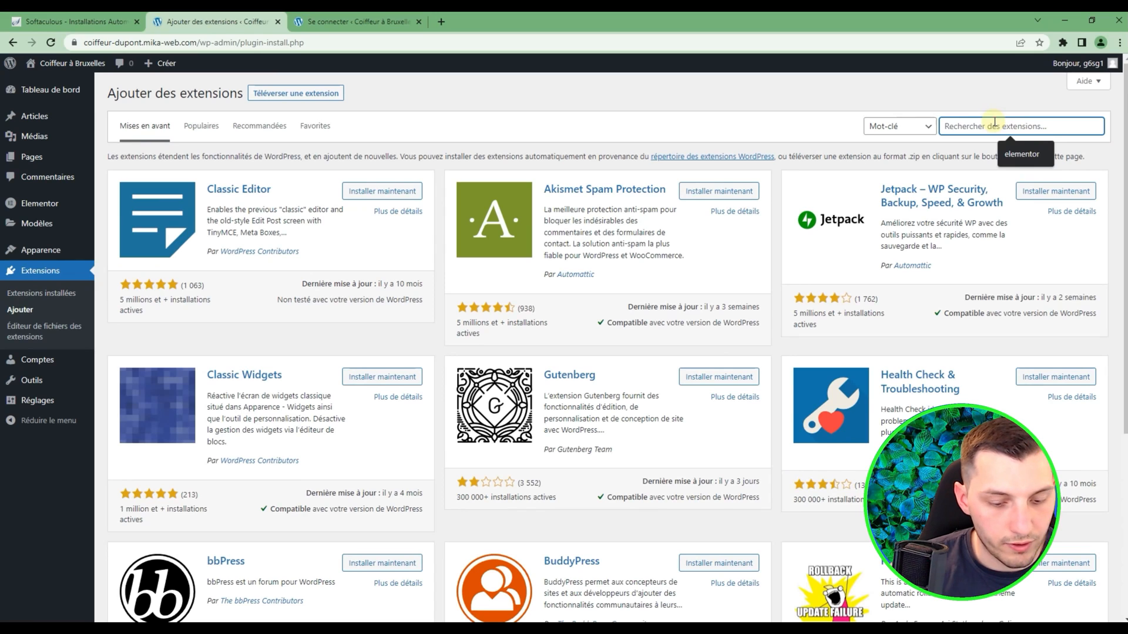
pyautogui.write('sf move login')
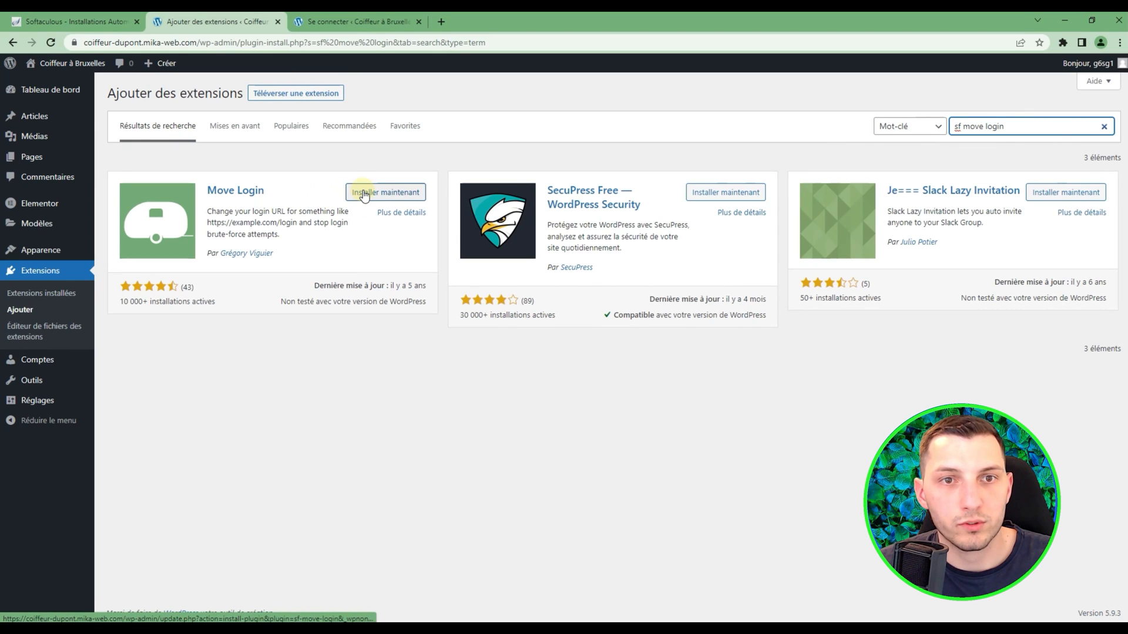
pyautogui.click(364, 193)
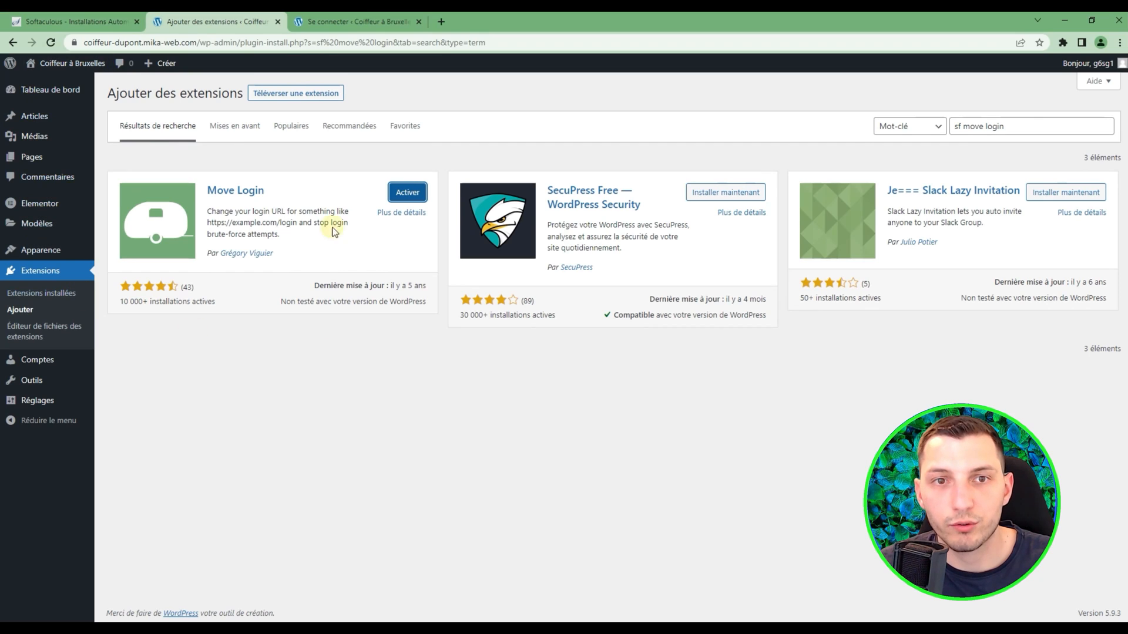
pyautogui.click(407, 194)
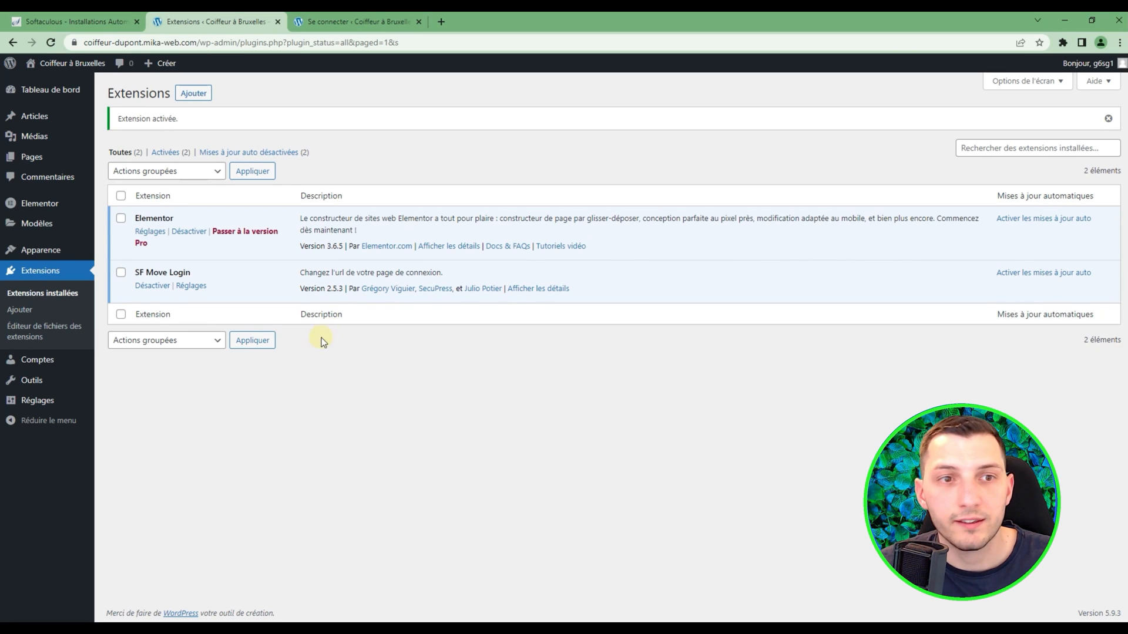
pyautogui.click(339, 24)
pyautogui.click(224, 43)
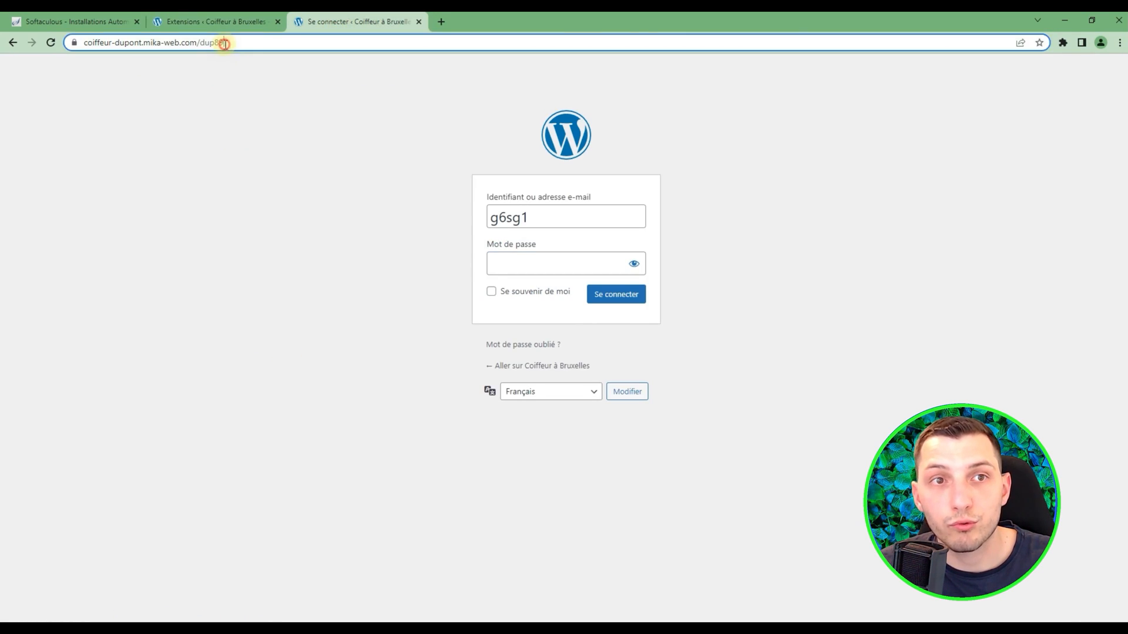
pyautogui.moveTo(225, 44); pyautogui.dragTo(301, 45)
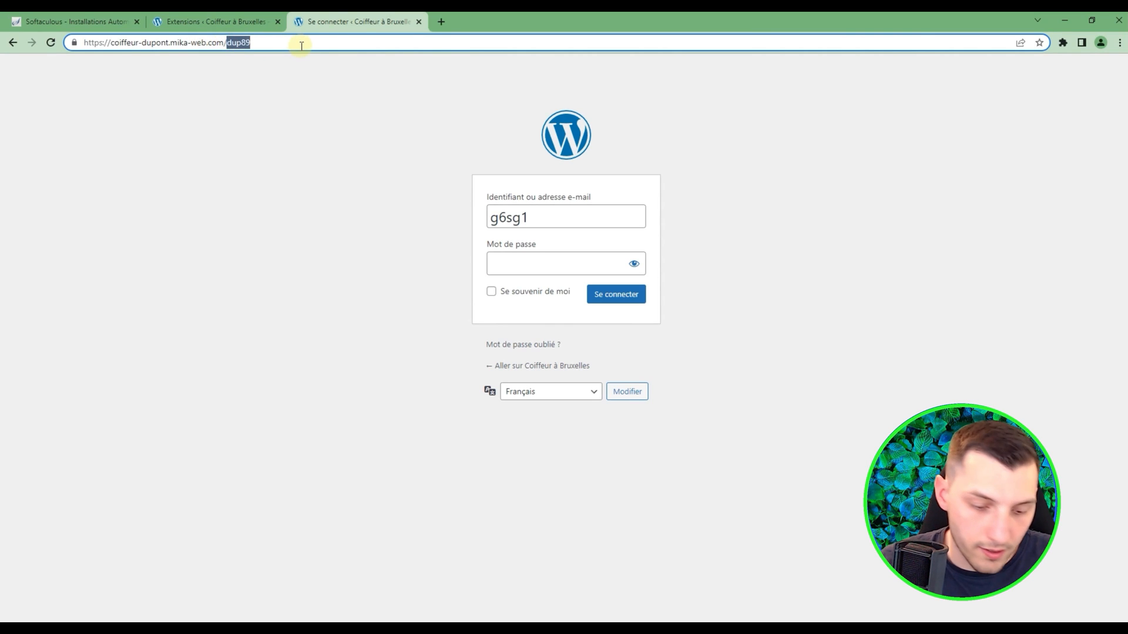
pyautogui.write('wp-admin')
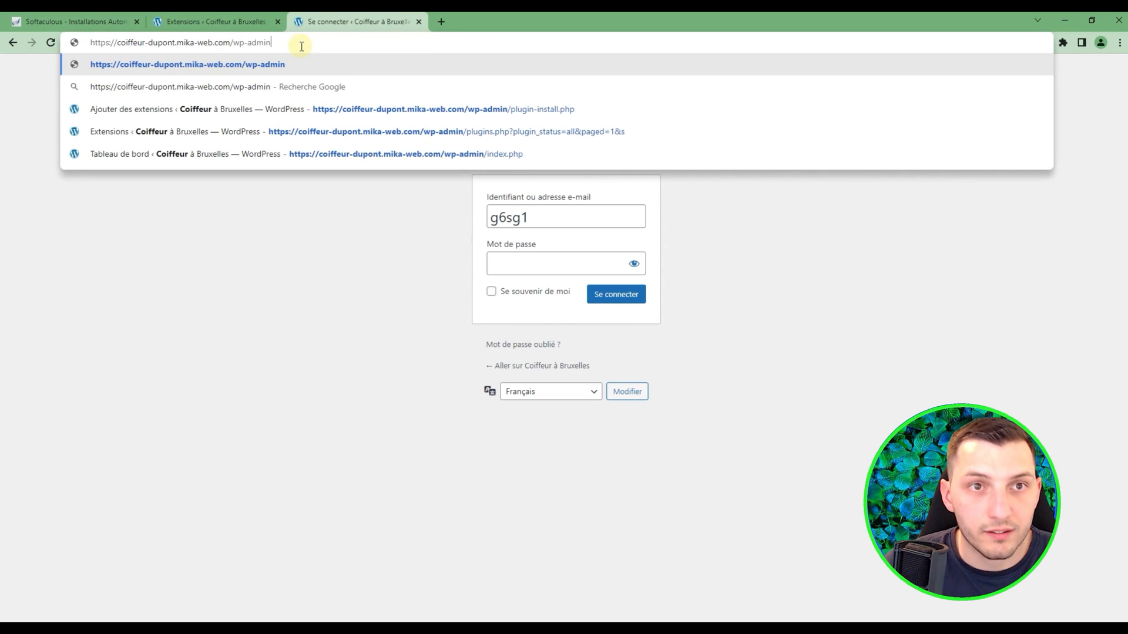
pyautogui.moveTo(230, 44); pyautogui.dragTo(76, 43)
pyautogui.click(170, 43)
pyautogui.moveTo(238, 43)
pyautogui.mouseDown()
pyautogui.moveTo(341, 42)
pyautogui.moveTo(221, 42)
pyautogui.moveTo(233, 43)
pyautogui.mouseUp()
pyautogui.click(293, 48)
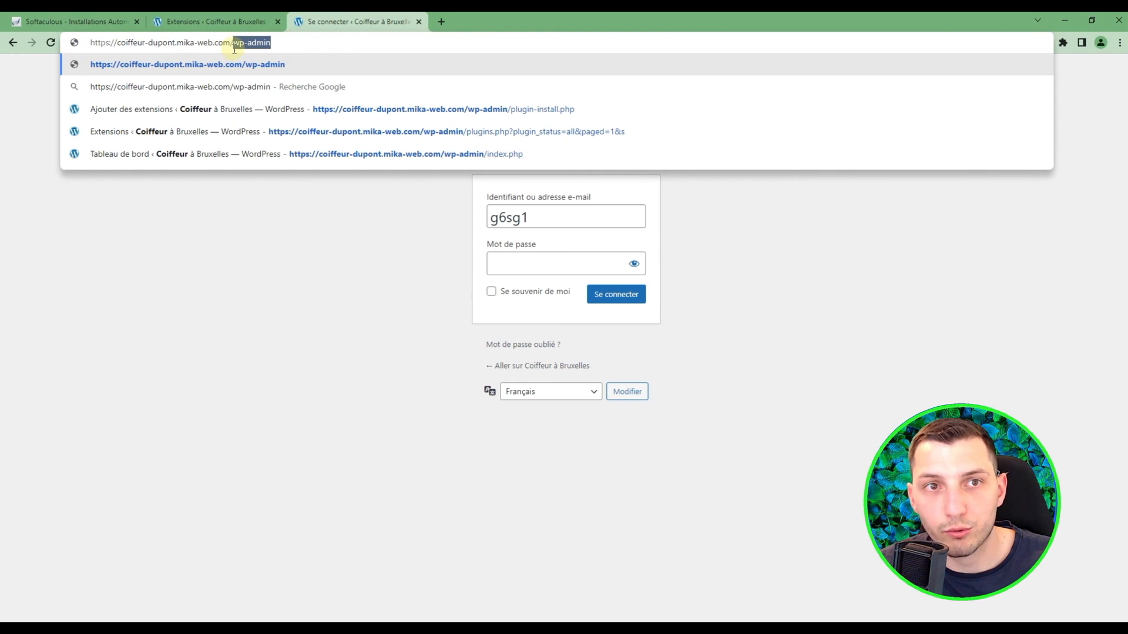
pyautogui.click(726, 275)
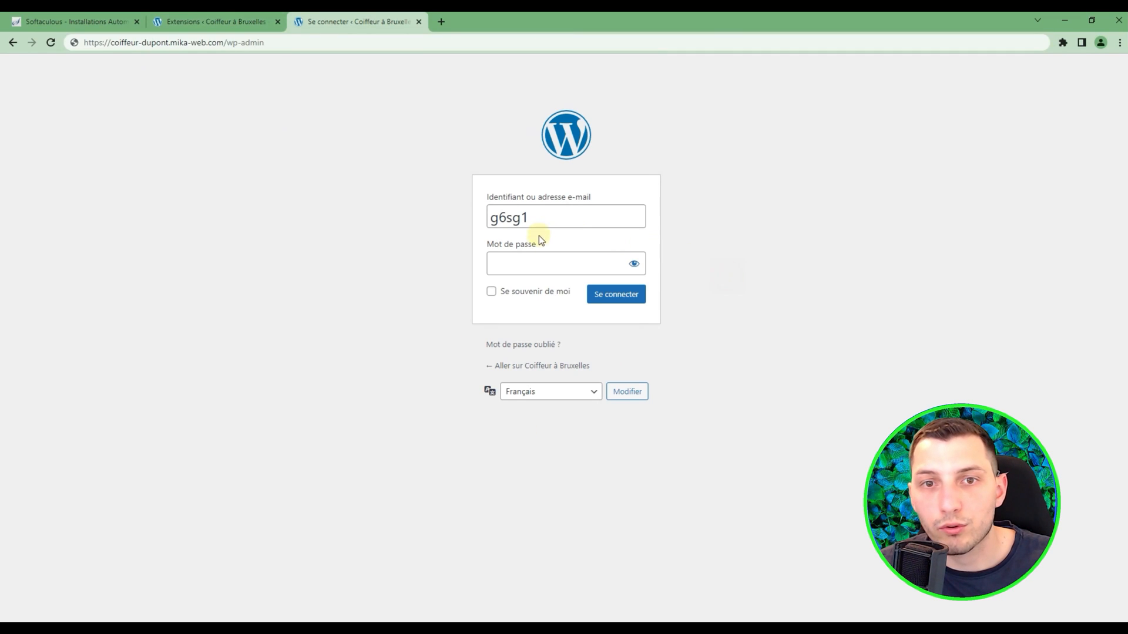
pyautogui.click(533, 257)
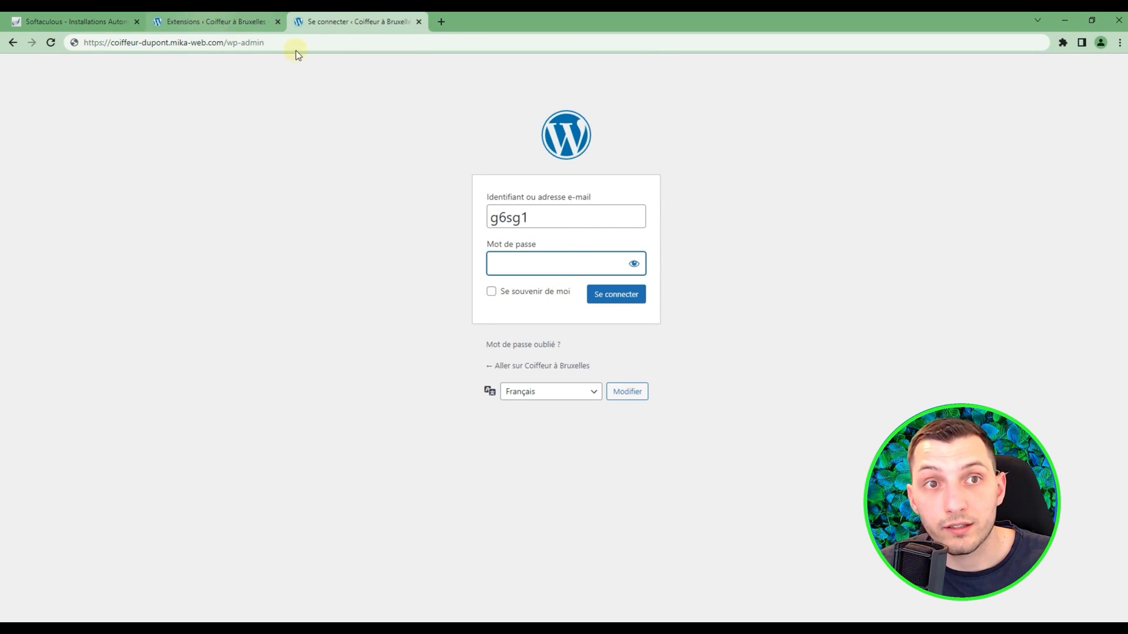
pyautogui.moveTo(229, 46); pyautogui.dragTo(297, 44)
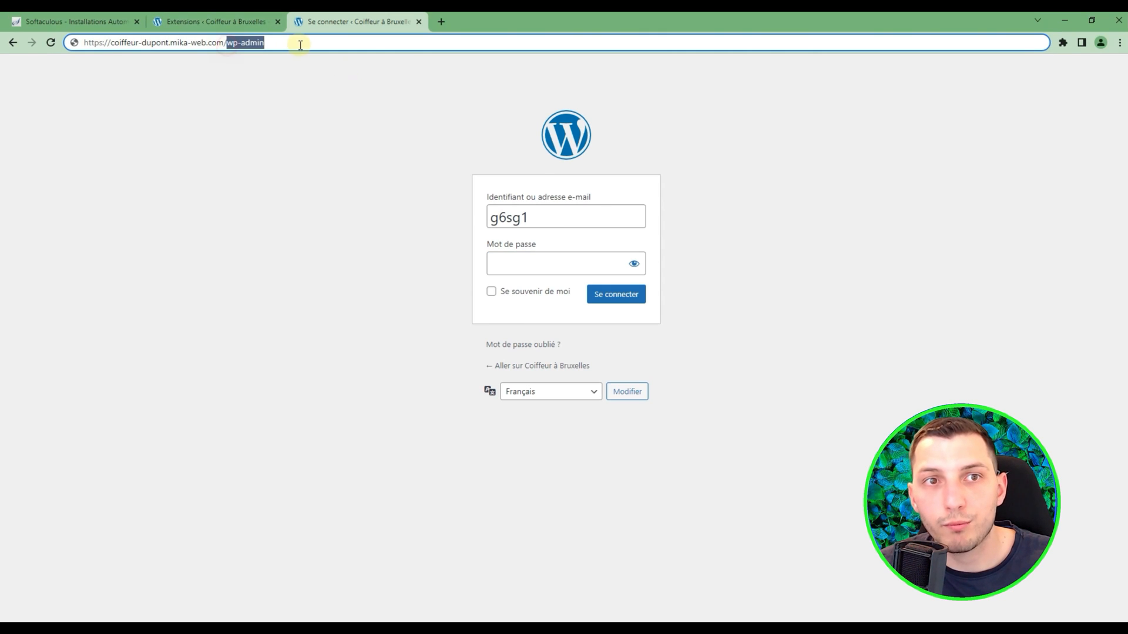
pyautogui.click(214, 14)
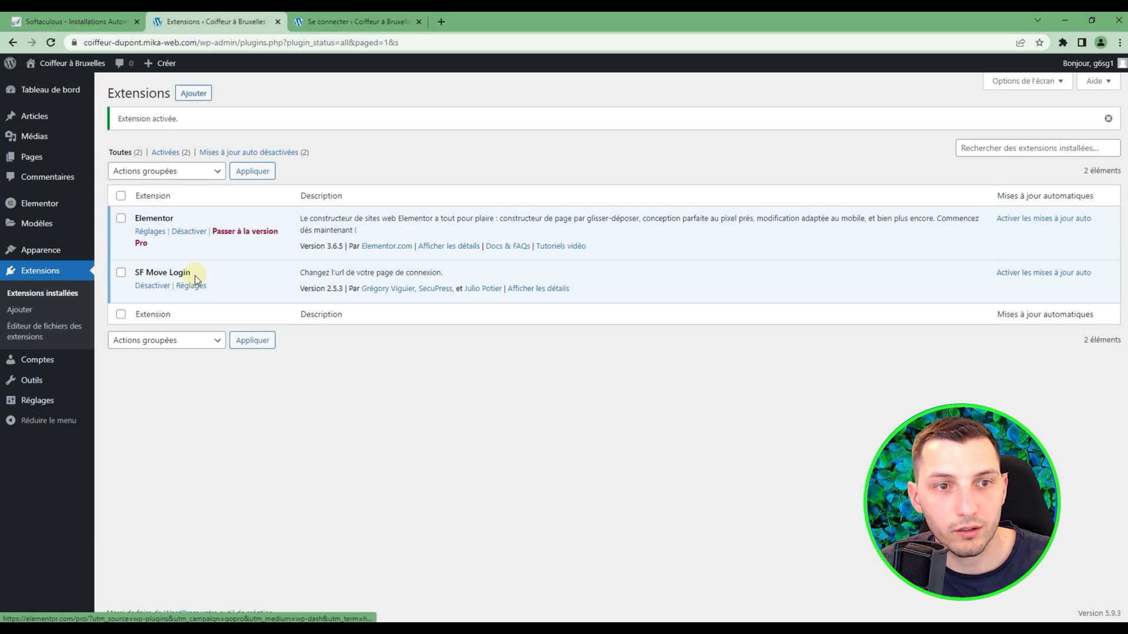
# Set the Move Login address to dup89, redirect logged-out visitors to the home page, and save
pyautogui.moveTo(57, 407)
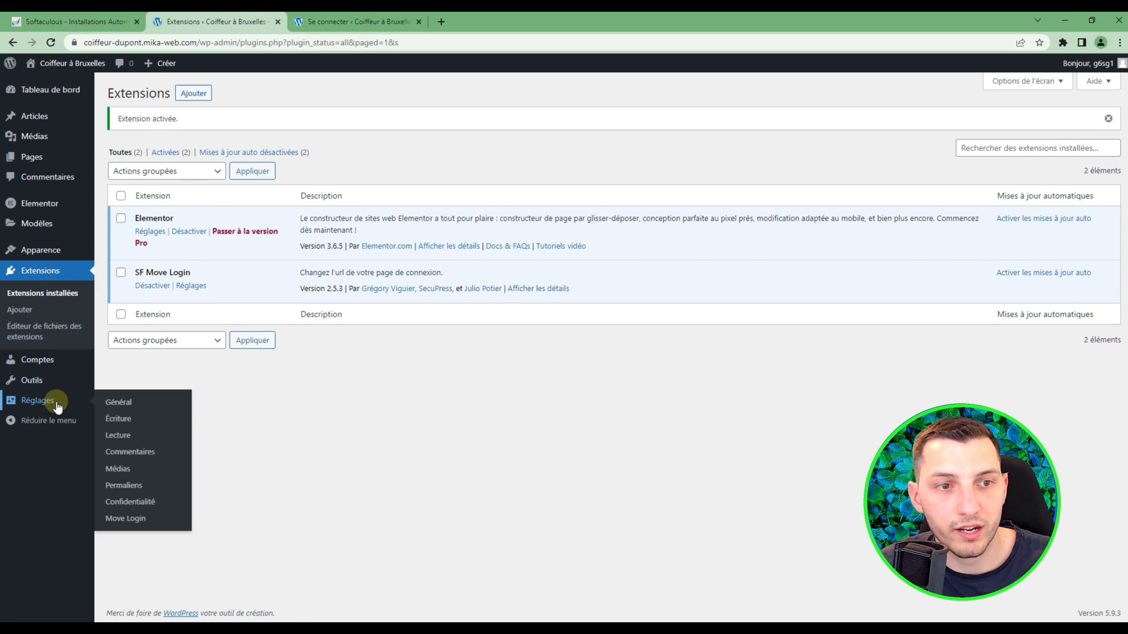
pyautogui.click(140, 525)
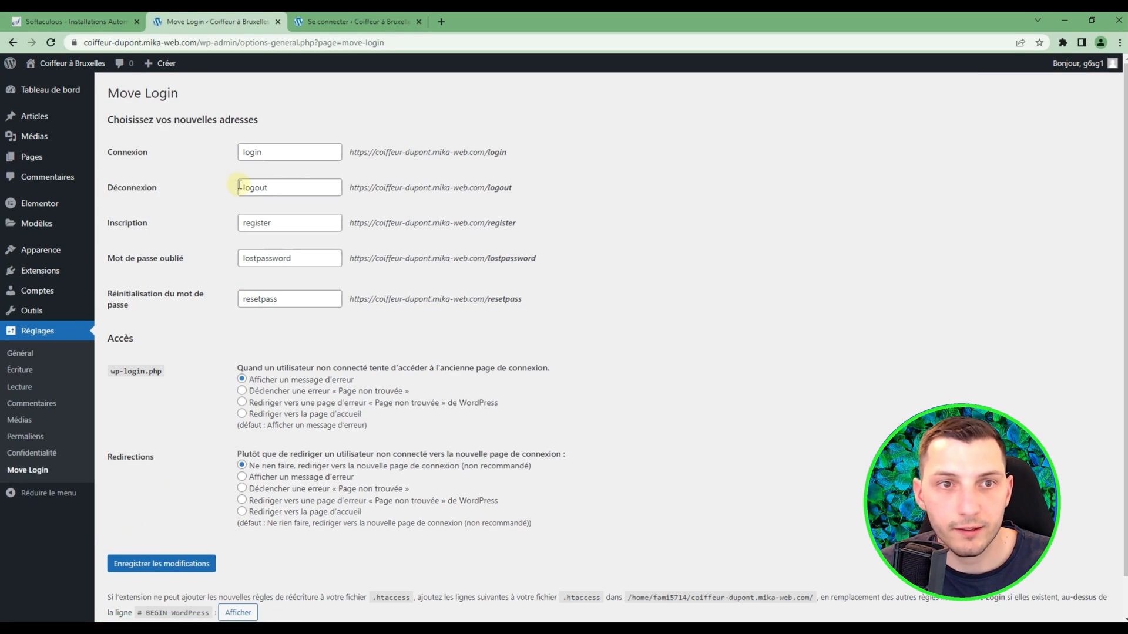
pyautogui.doubleClick(277, 151)
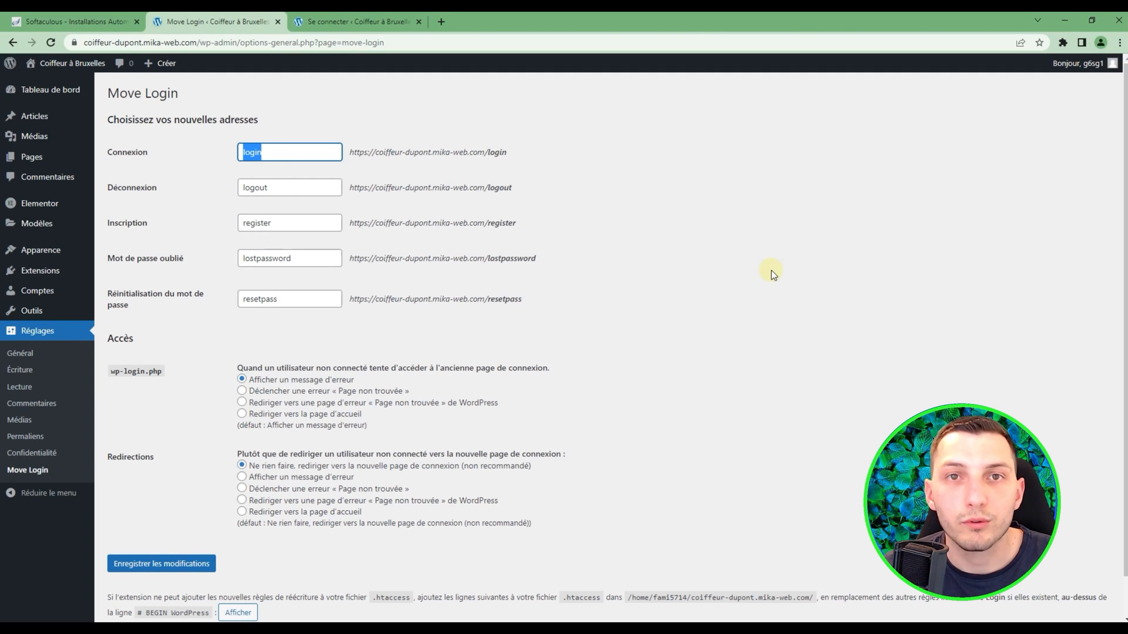
pyautogui.write('dup')
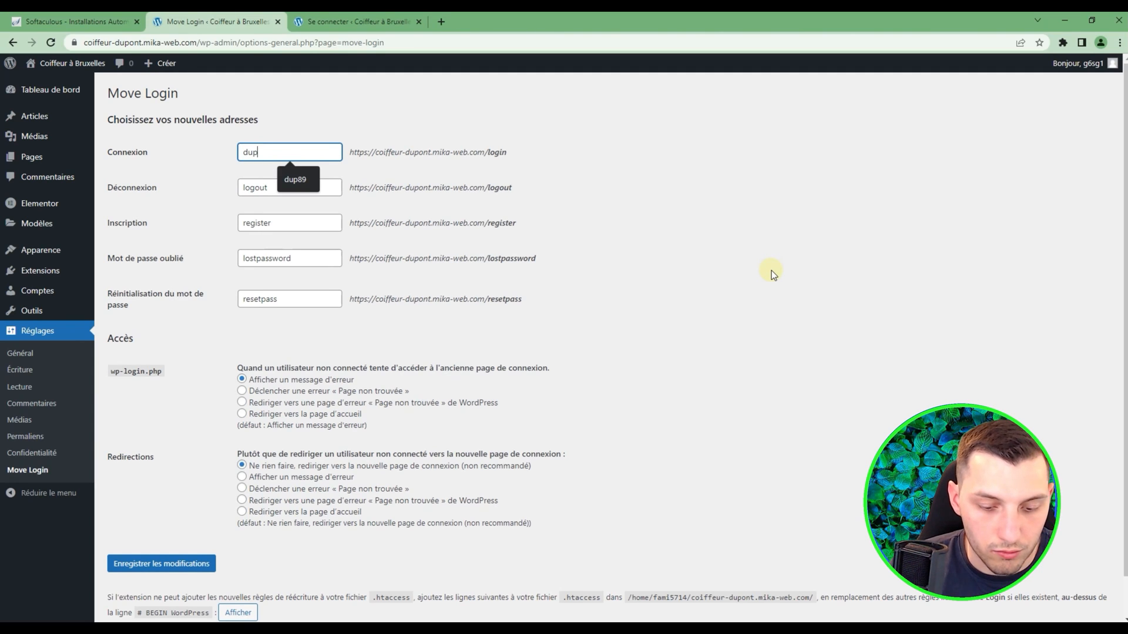
pyautogui.write('89')
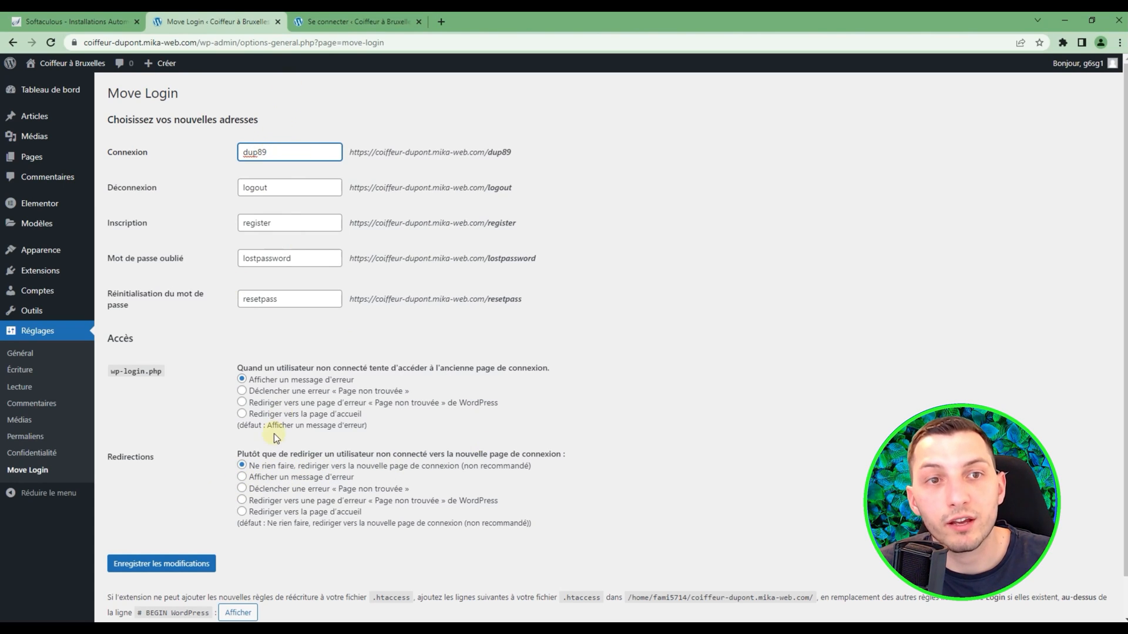
pyautogui.click(261, 480)
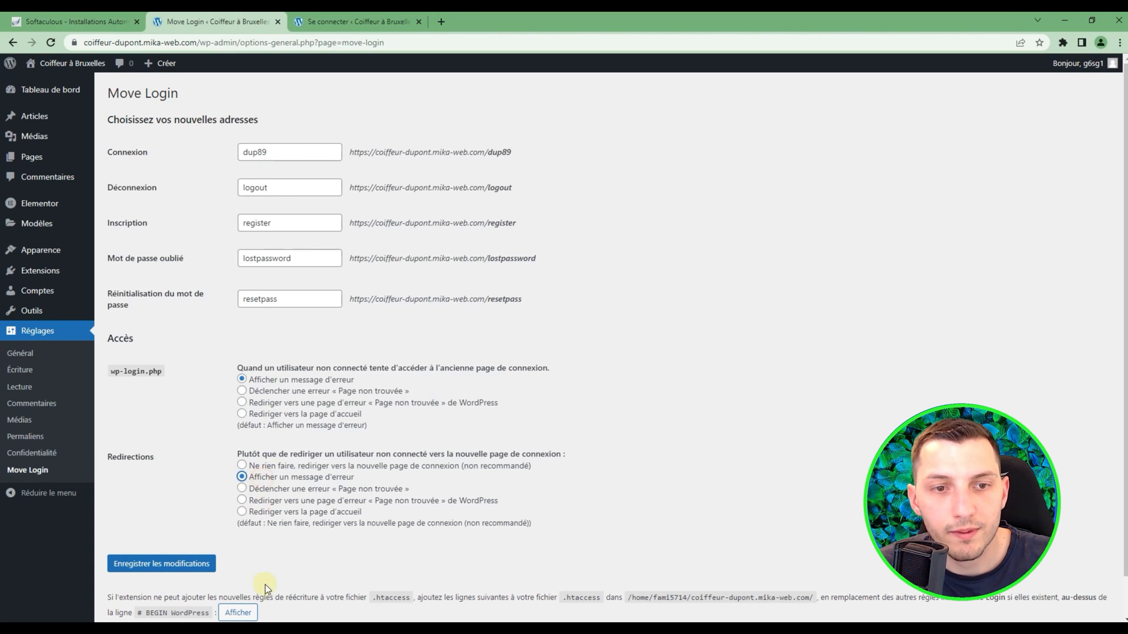
pyautogui.click(254, 515)
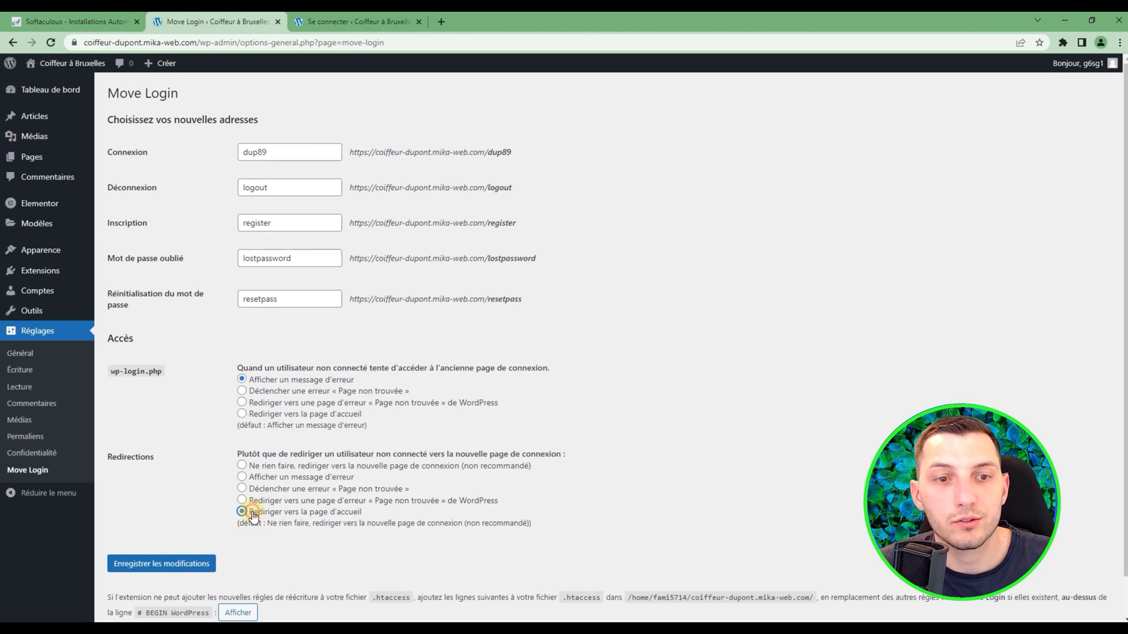
pyautogui.click(162, 564)
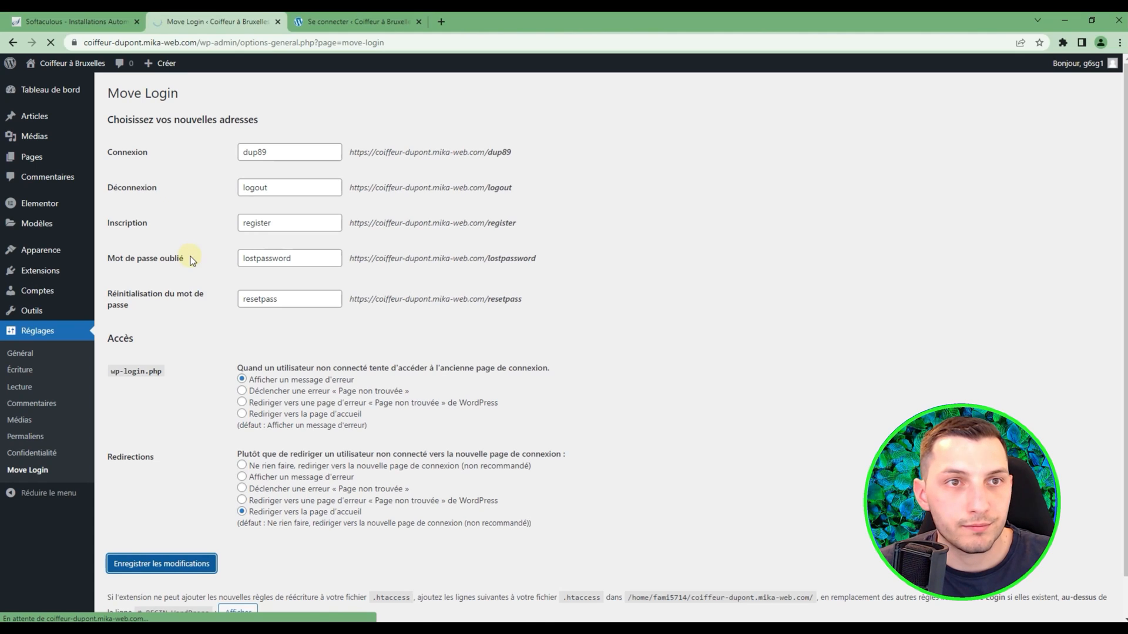
pyautogui.click(353, 21)
pyautogui.click(340, 42)
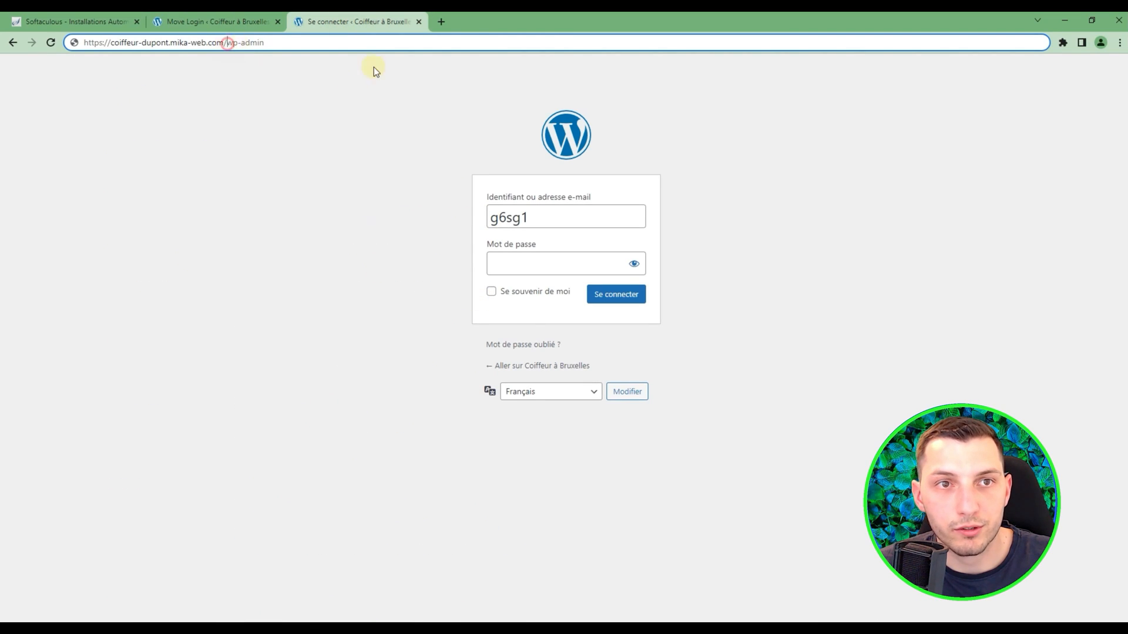
# Load the login page at the new /dup89 address, then return to the admin settings tab
pyautogui.hotkey('ctrl', 'shift', 'Left')
pyautogui.hotkey('ctrl', 'shift', 'Left')
pyautogui.write('dup')
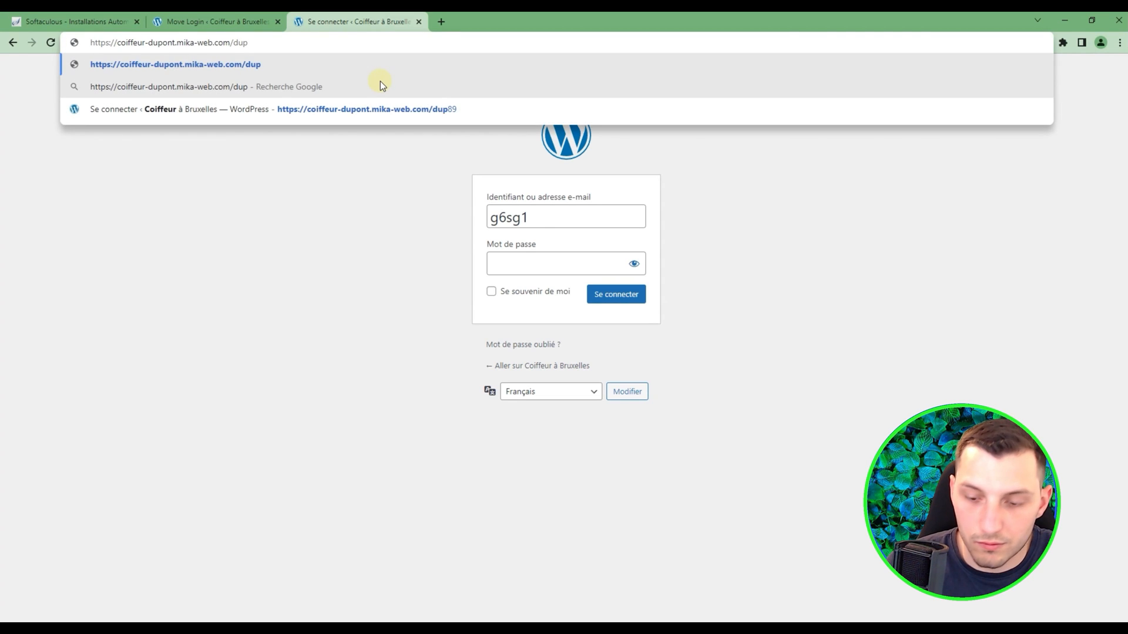
pyautogui.write('89')
pyautogui.press('Return')
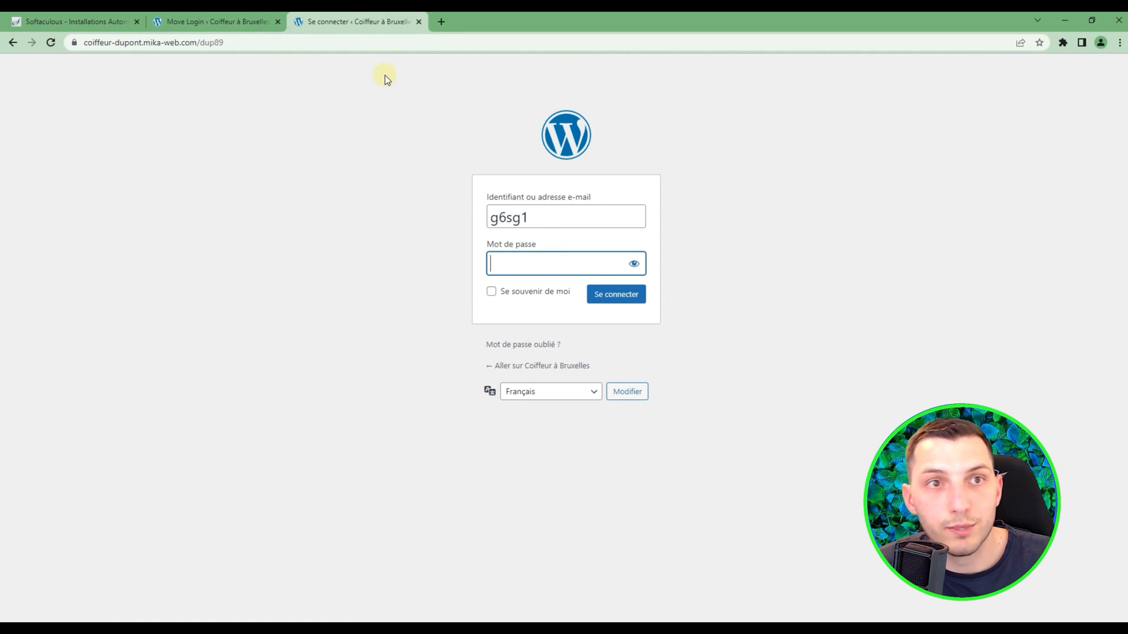
pyautogui.click(234, 15)
# Search the plugins for 'wortd', then install and activate Wordfence Security
pyautogui.moveTo(64, 271)
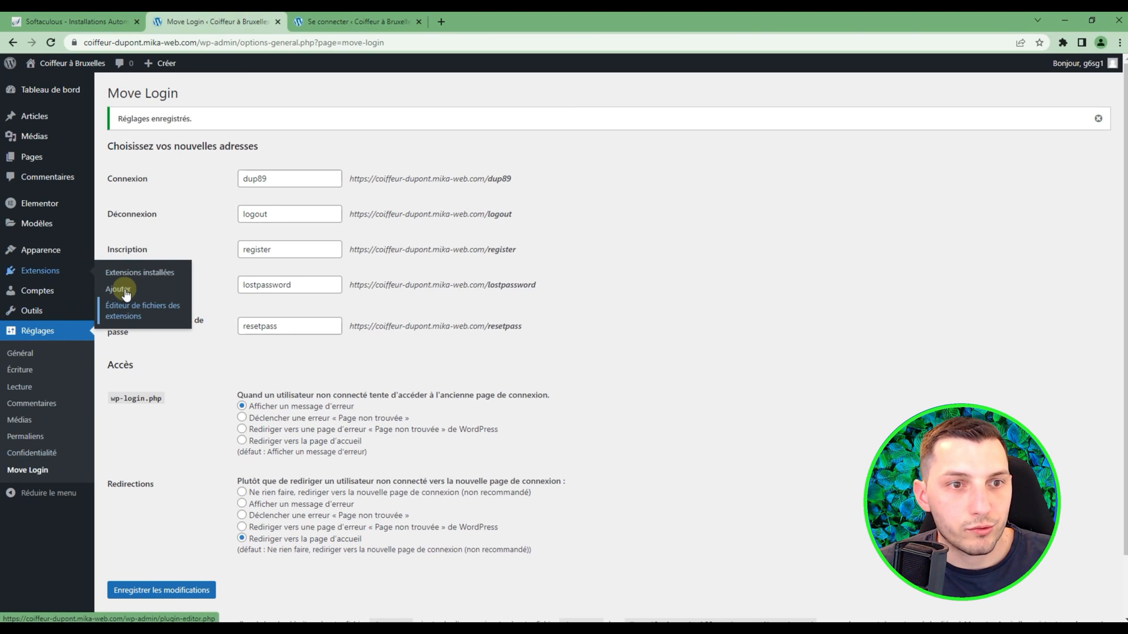
pyautogui.click(121, 289)
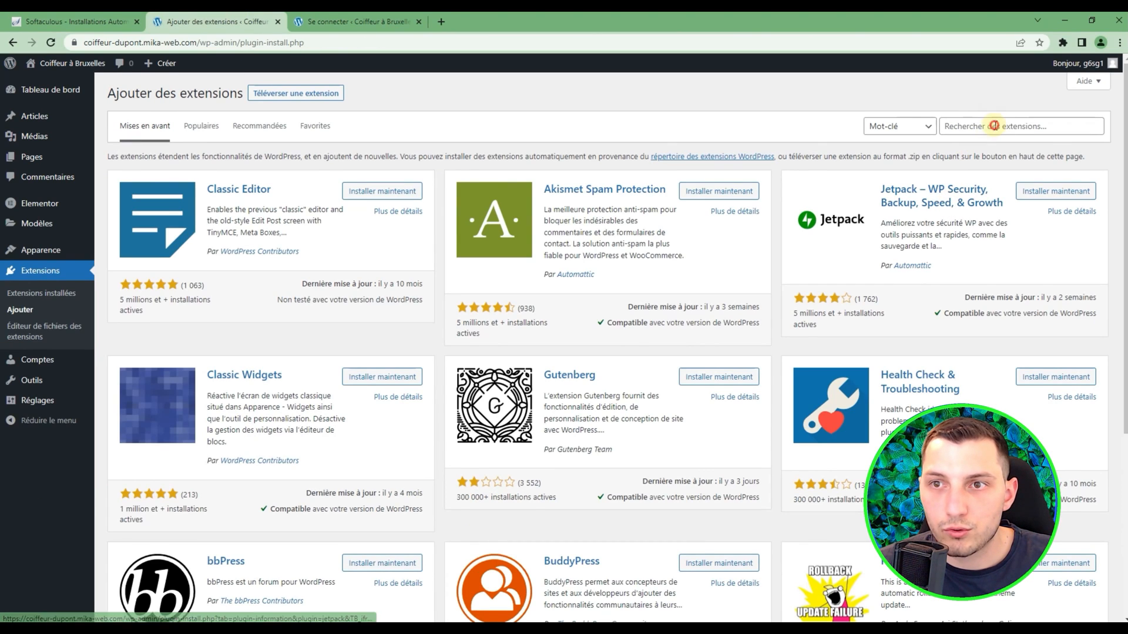
pyautogui.click(993, 126)
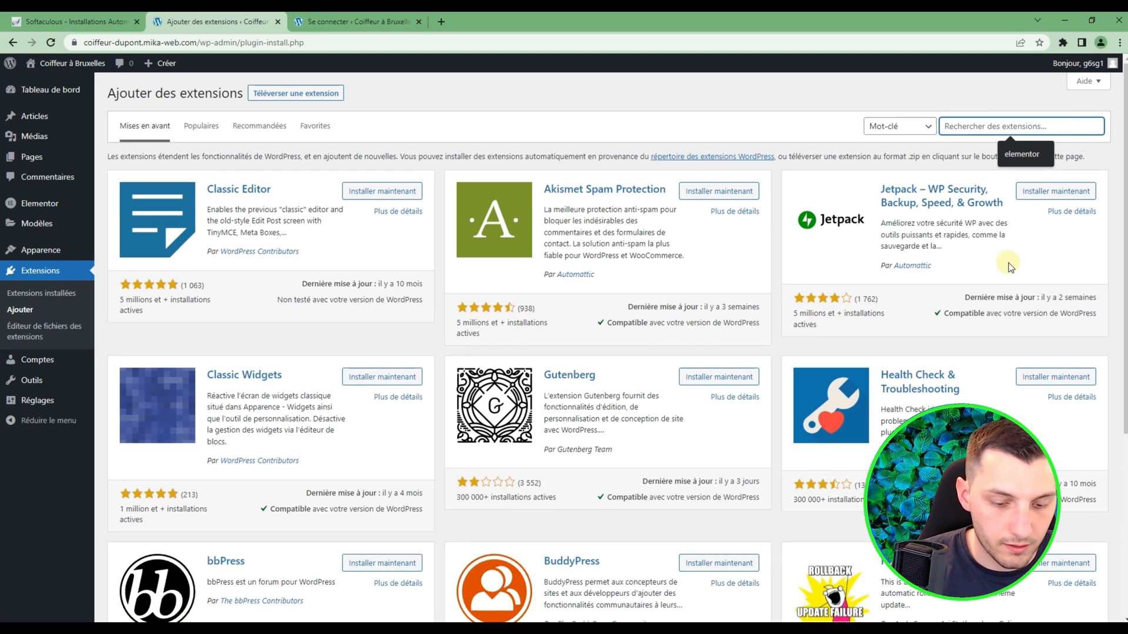
pyautogui.write('wortd')
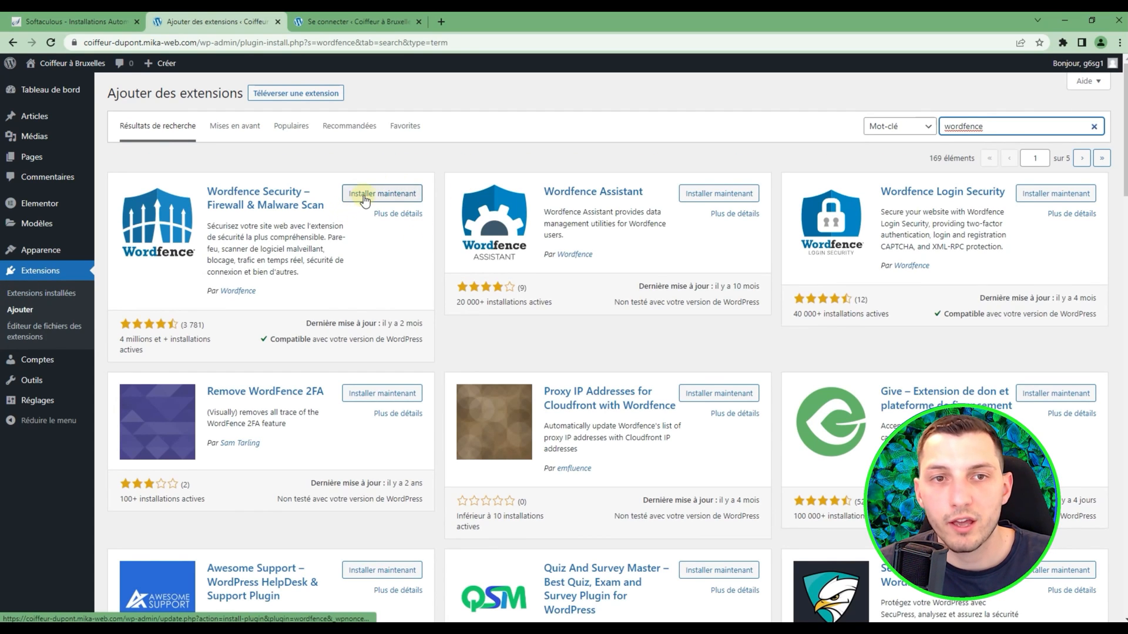
pyautogui.click(364, 198)
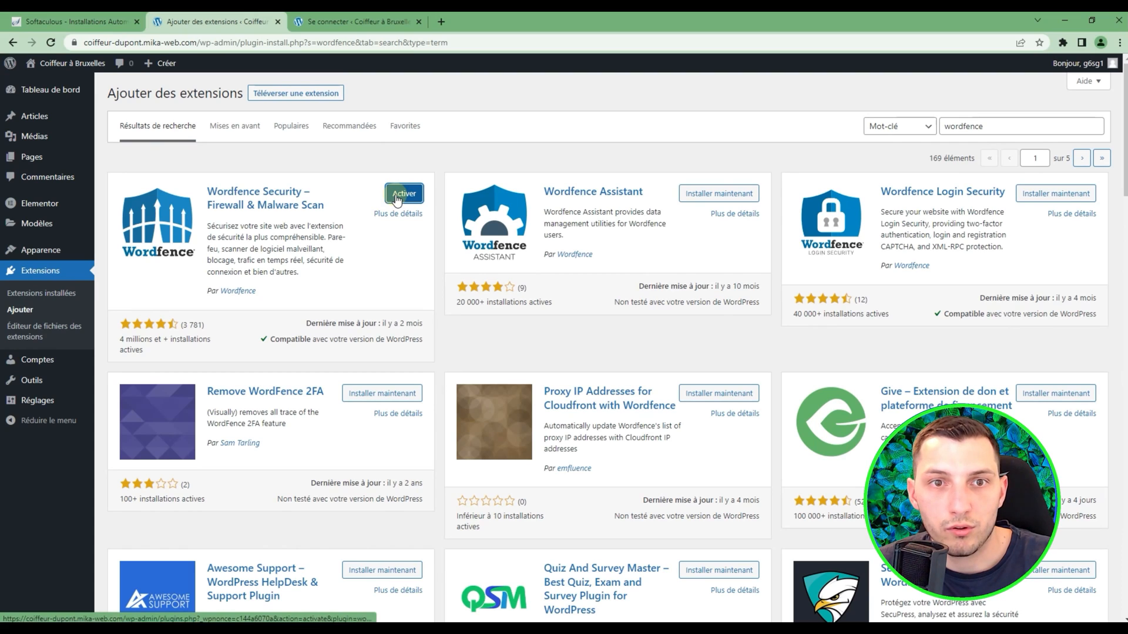
pyautogui.click(397, 197)
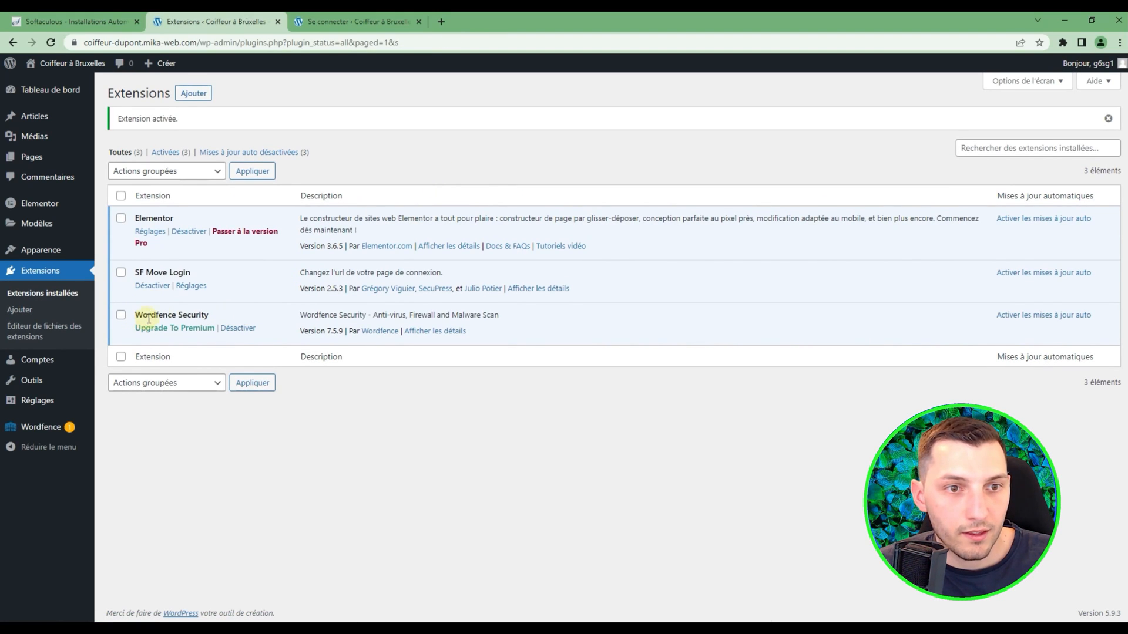
pyautogui.moveTo(154, 314); pyautogui.dragTo(220, 315)
pyautogui.click(223, 315)
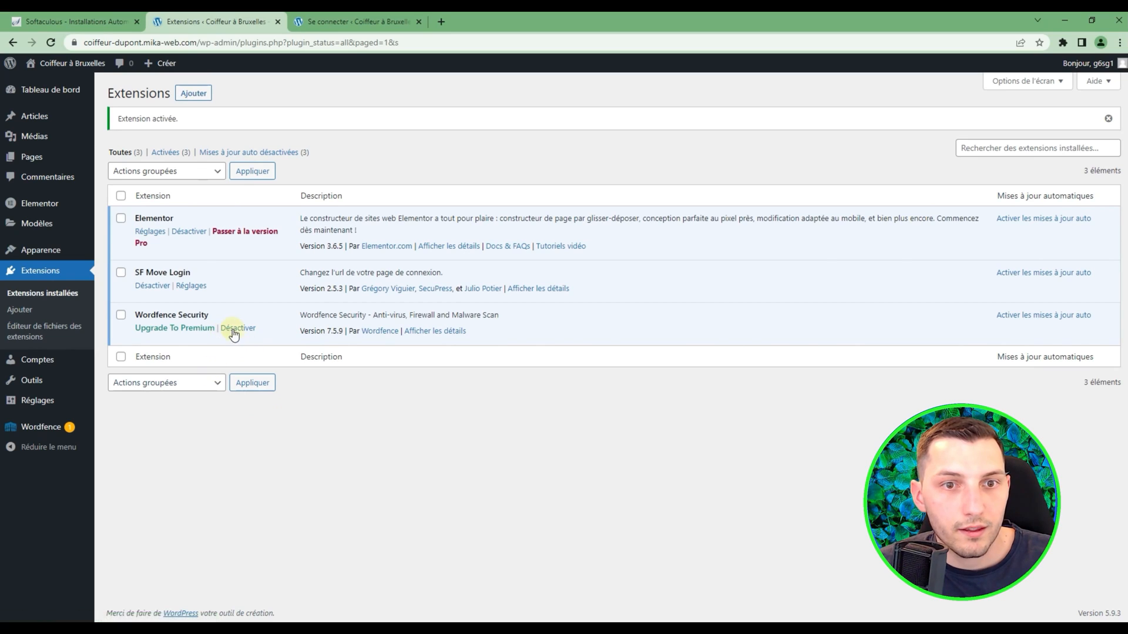
pyautogui.moveTo(137, 314); pyautogui.dragTo(200, 313)
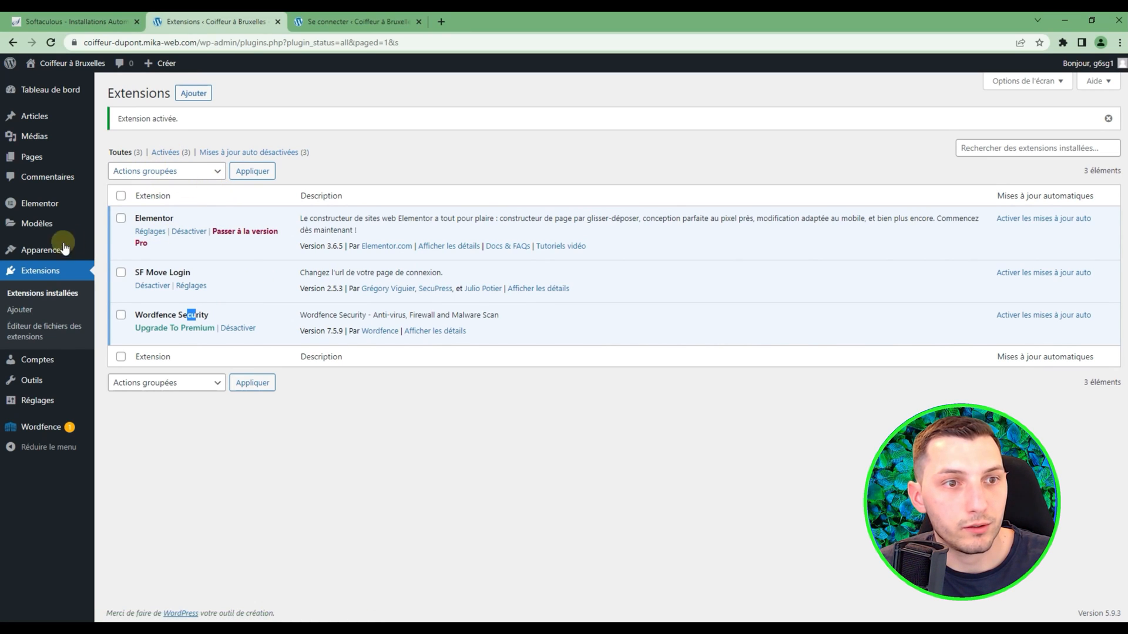
# Install and activate Cookie Notice & Compliance from a 'cookie notice' search, then dismiss its notice
pyautogui.click(22, 310)
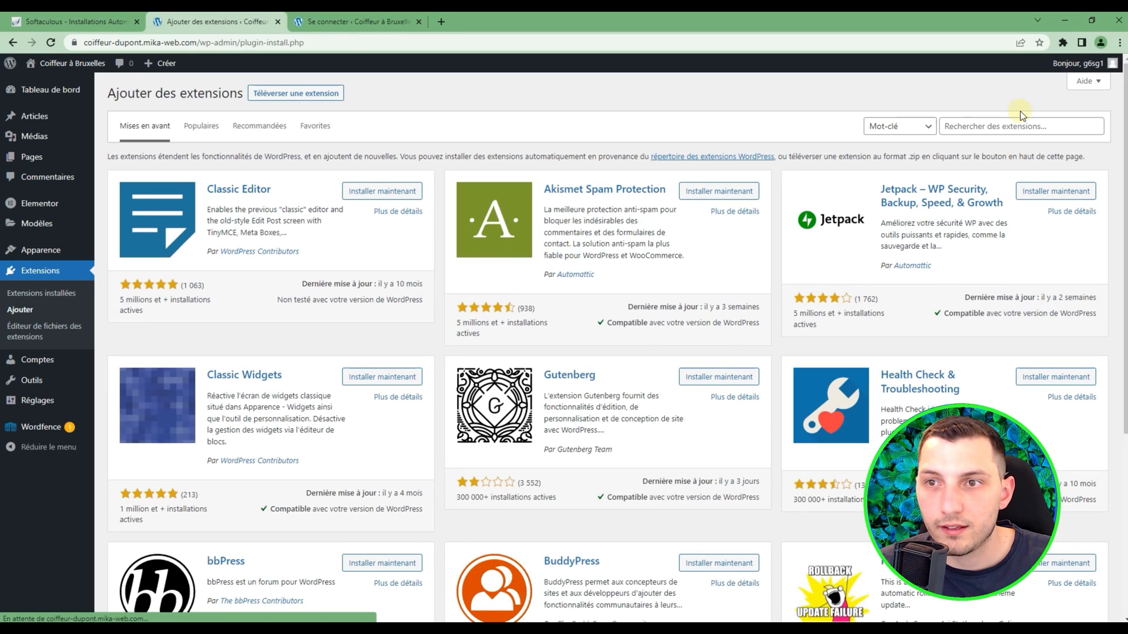
pyautogui.click(1015, 126)
pyautogui.write('co')
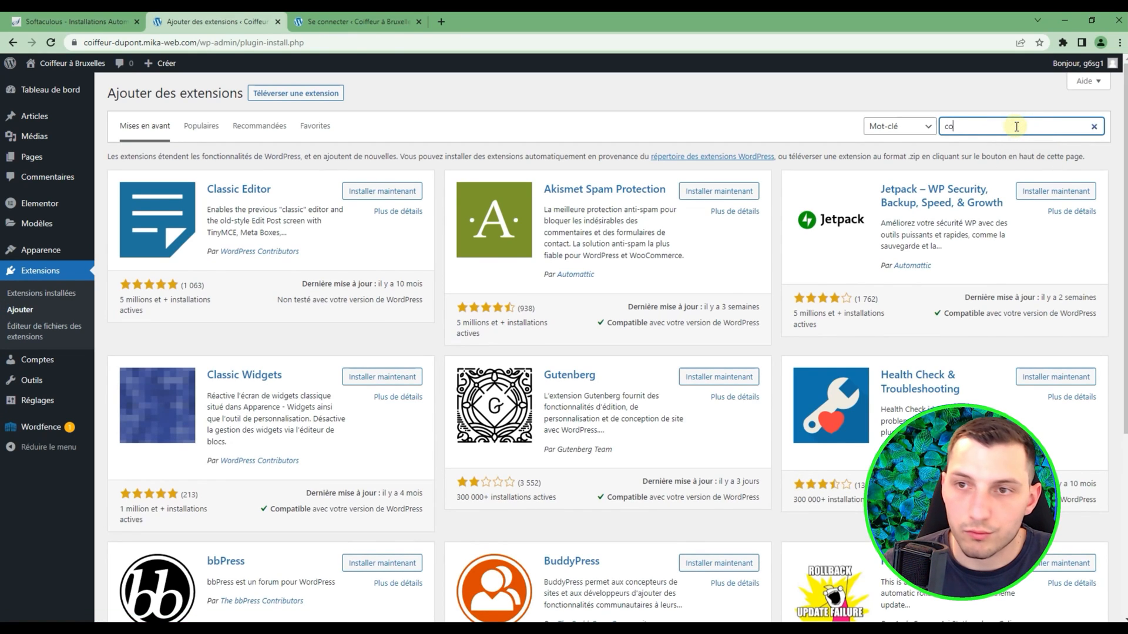
pyautogui.write('okie notice')
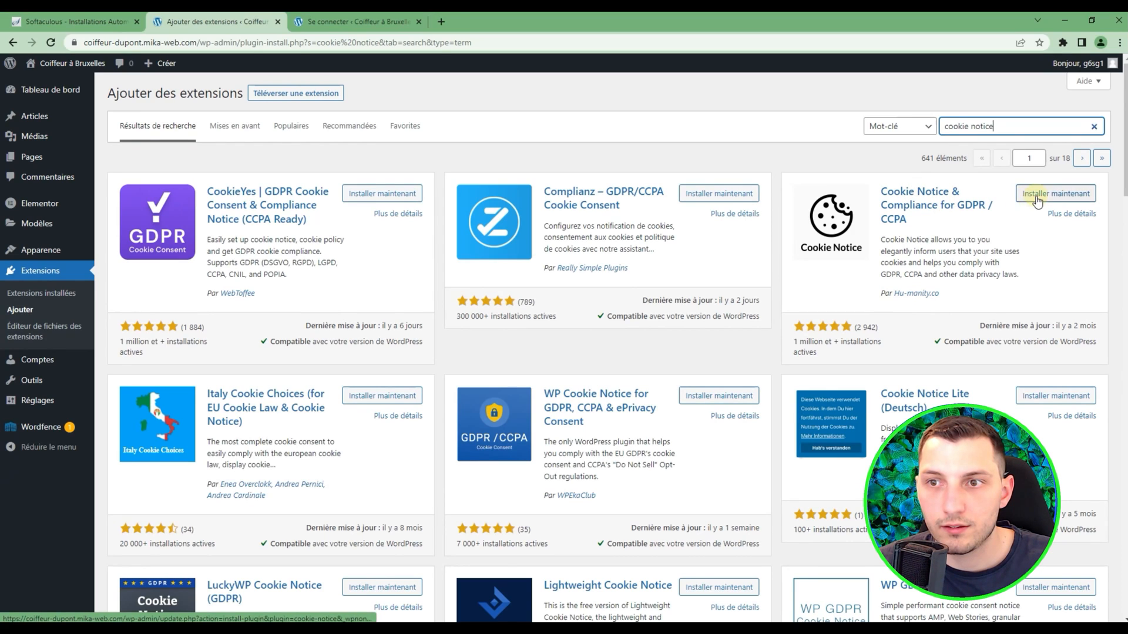
pyautogui.click(1056, 193)
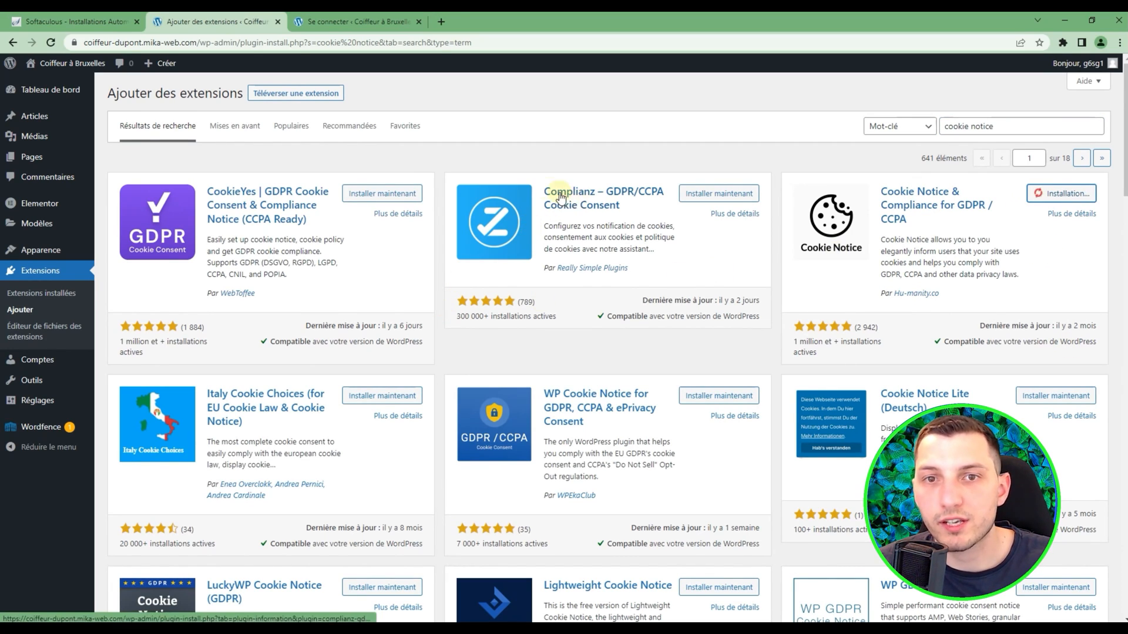
pyautogui.moveTo(536, 195); pyautogui.dragTo(651, 234)
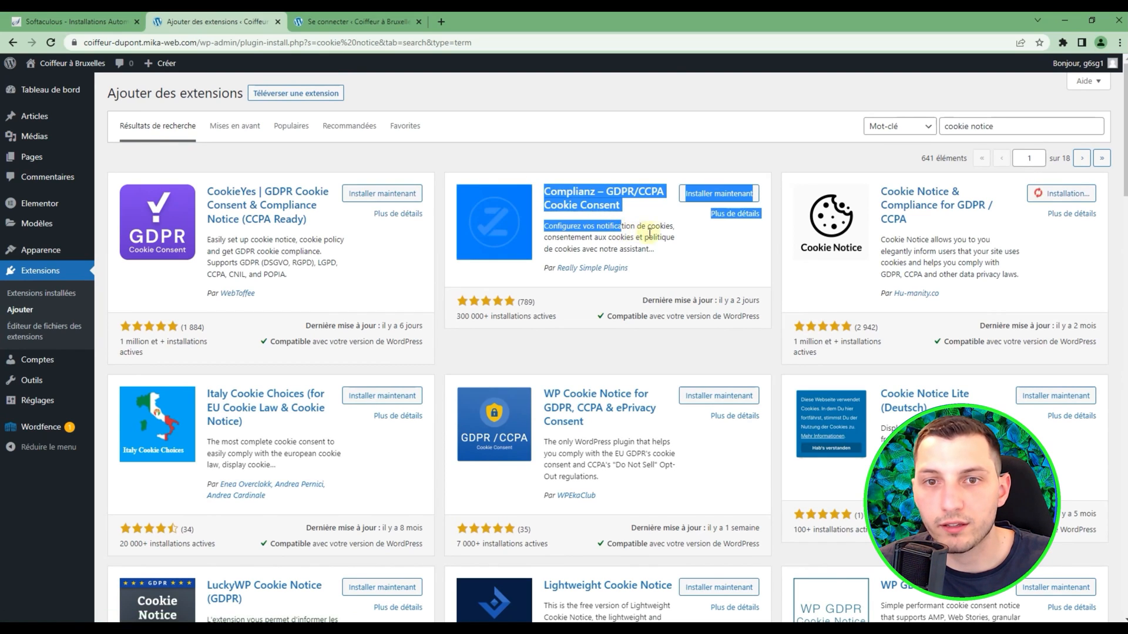
pyautogui.click(650, 233)
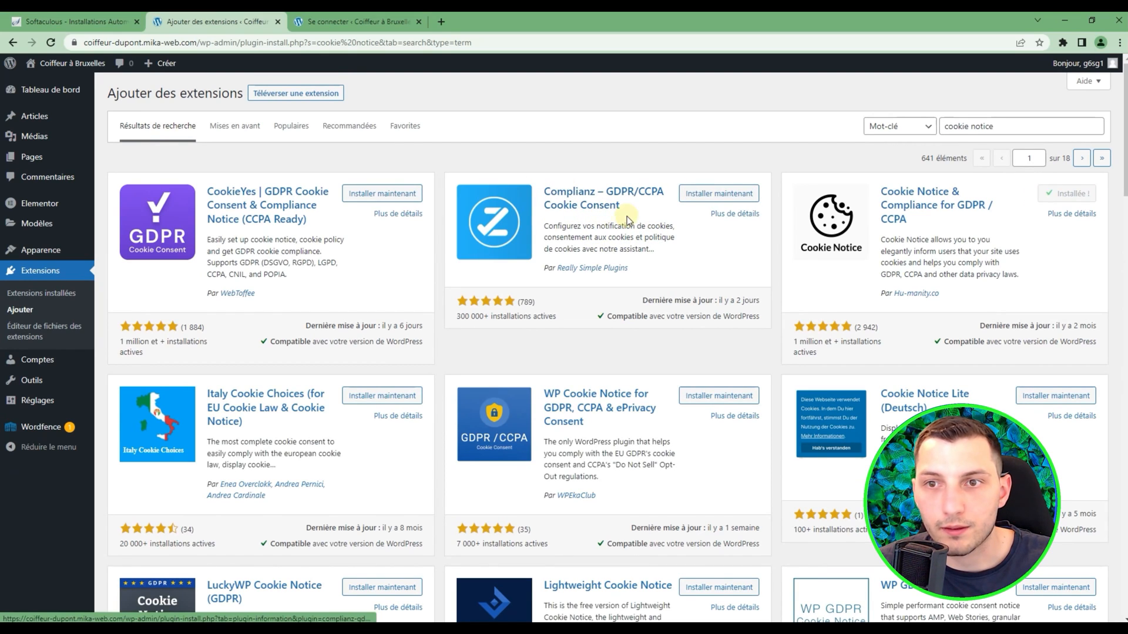
pyautogui.click(1077, 194)
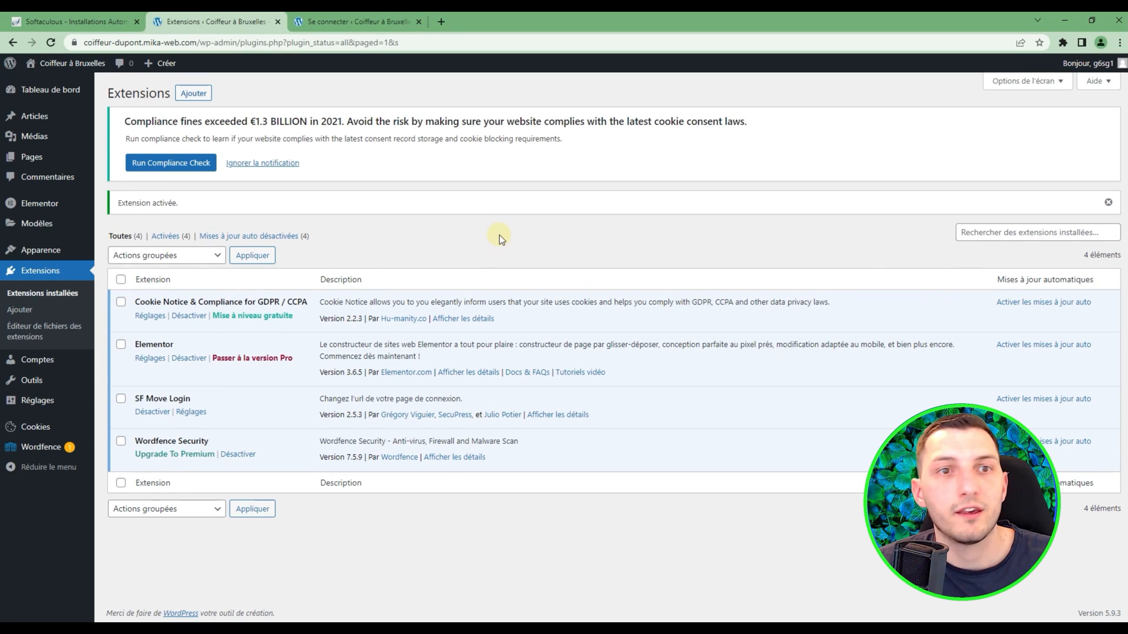
pyautogui.click(247, 163)
pyautogui.click(376, 21)
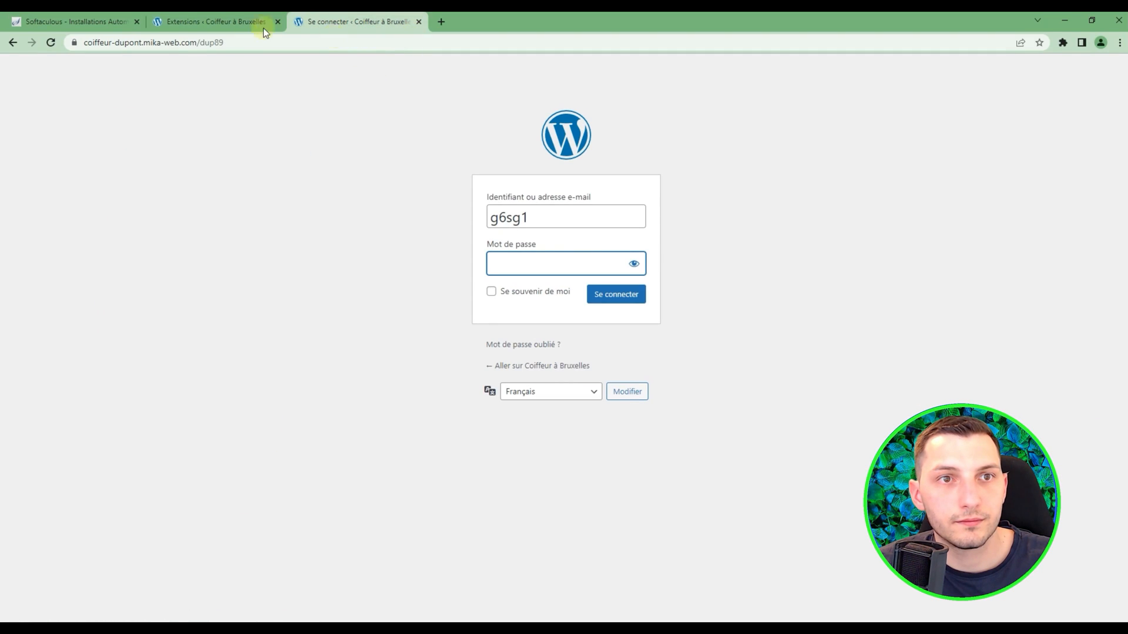
# Remove dup89 from the address to load the home page, and accept the cookie banner
pyautogui.click(256, 43)
pyautogui.click(256, 42)
pyautogui.press('BackSpace')
pyautogui.press('BackSpace')
pyautogui.press('BackSpace')
pyautogui.press('BackSpace')
pyautogui.press('BackSpace')
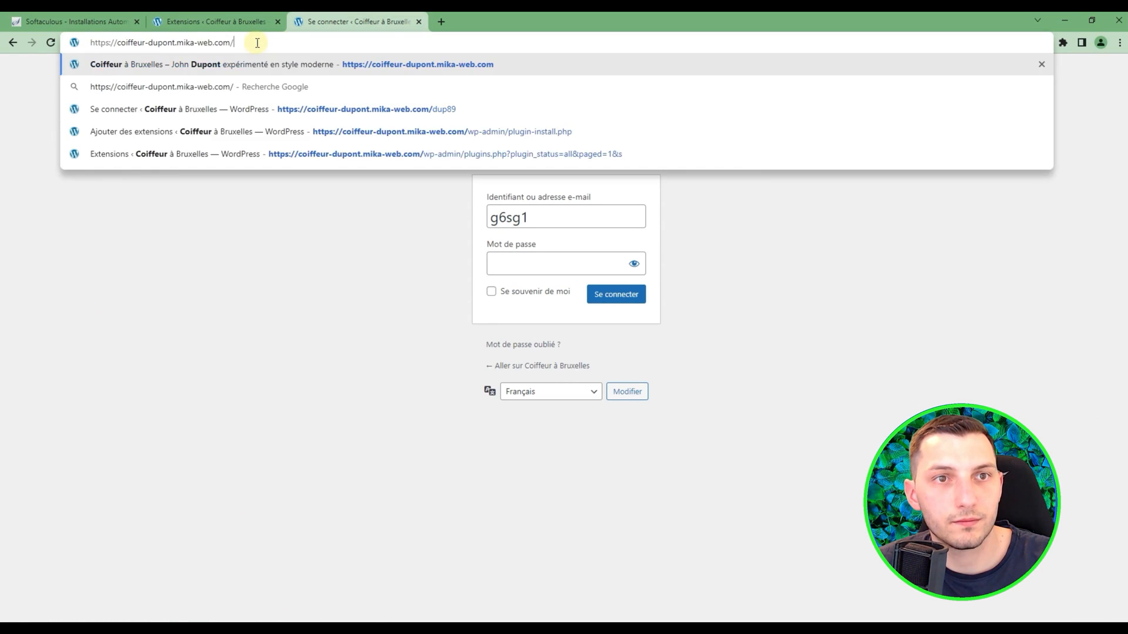
pyautogui.press('Return')
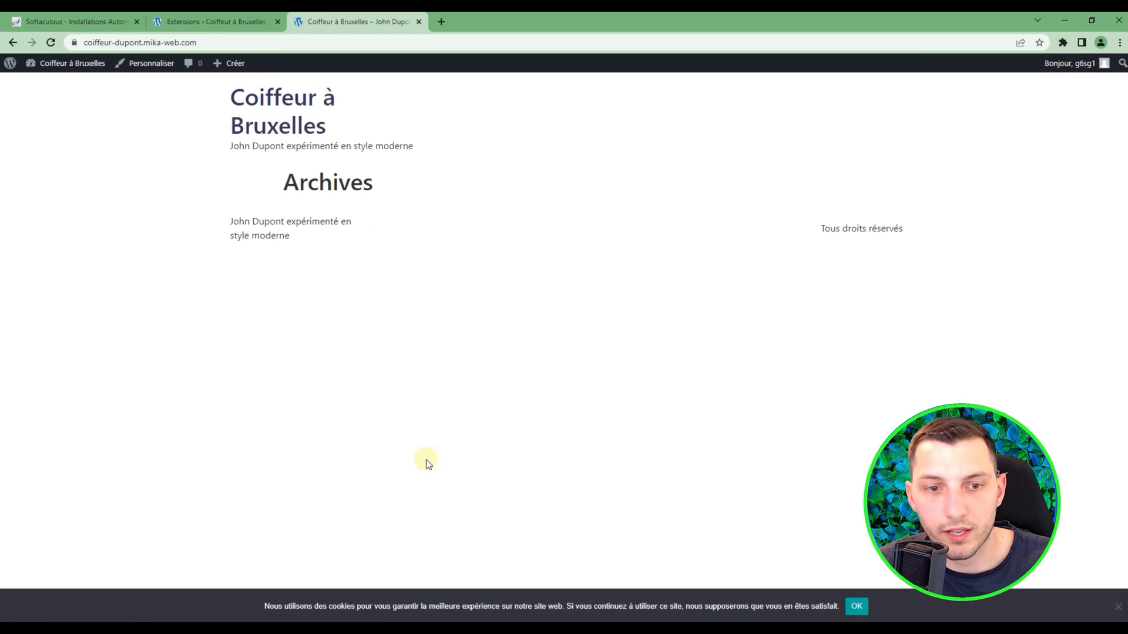
pyautogui.moveTo(262, 605); pyautogui.dragTo(865, 611)
pyautogui.click(862, 608)
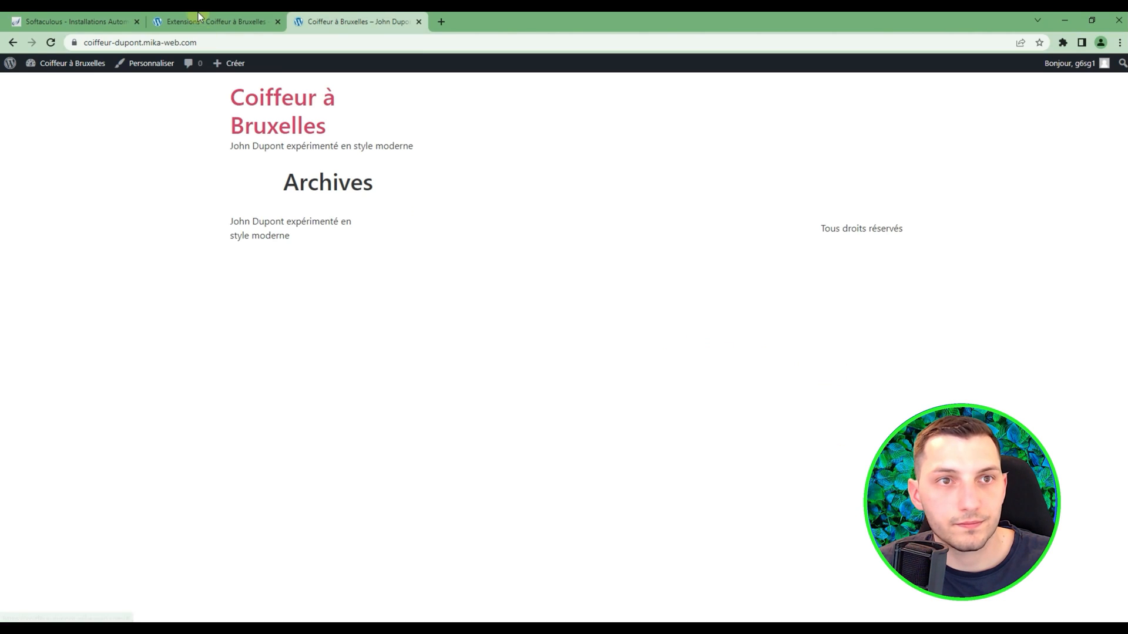
pyautogui.click(201, 21)
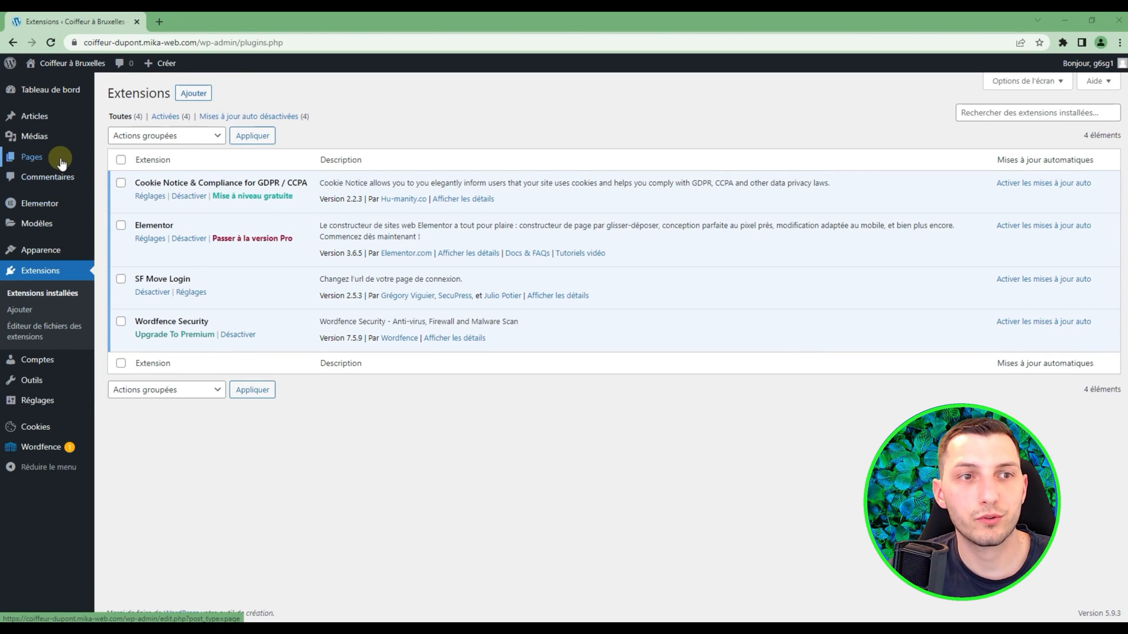
# Create a new page titled 'Page en construction'
pyautogui.moveTo(62, 162)
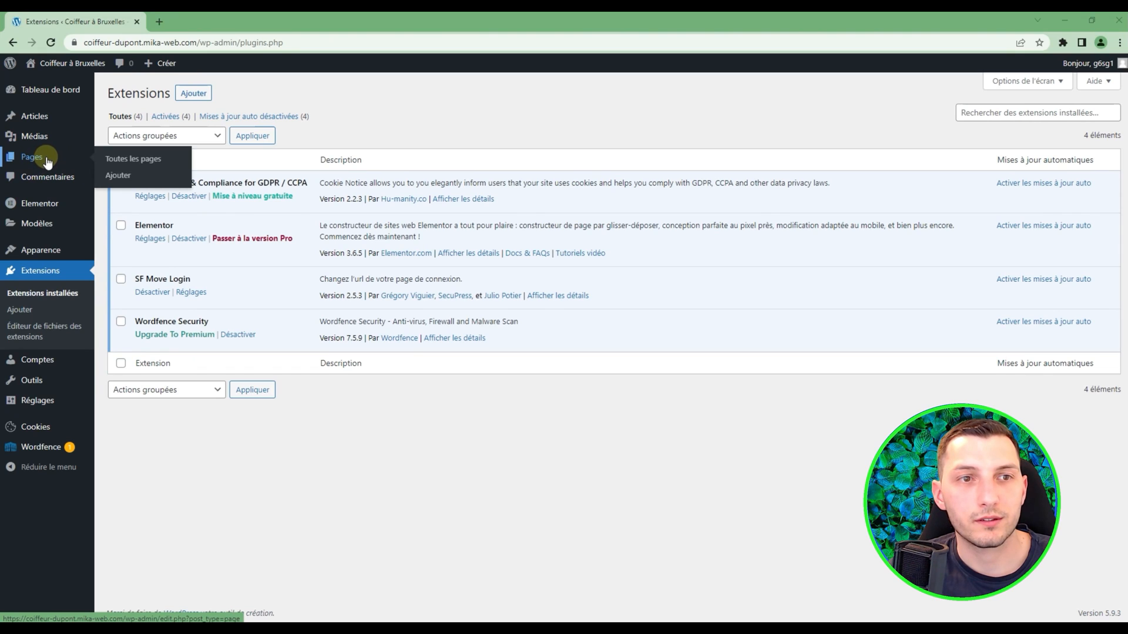
pyautogui.click(47, 157)
pyautogui.click(176, 97)
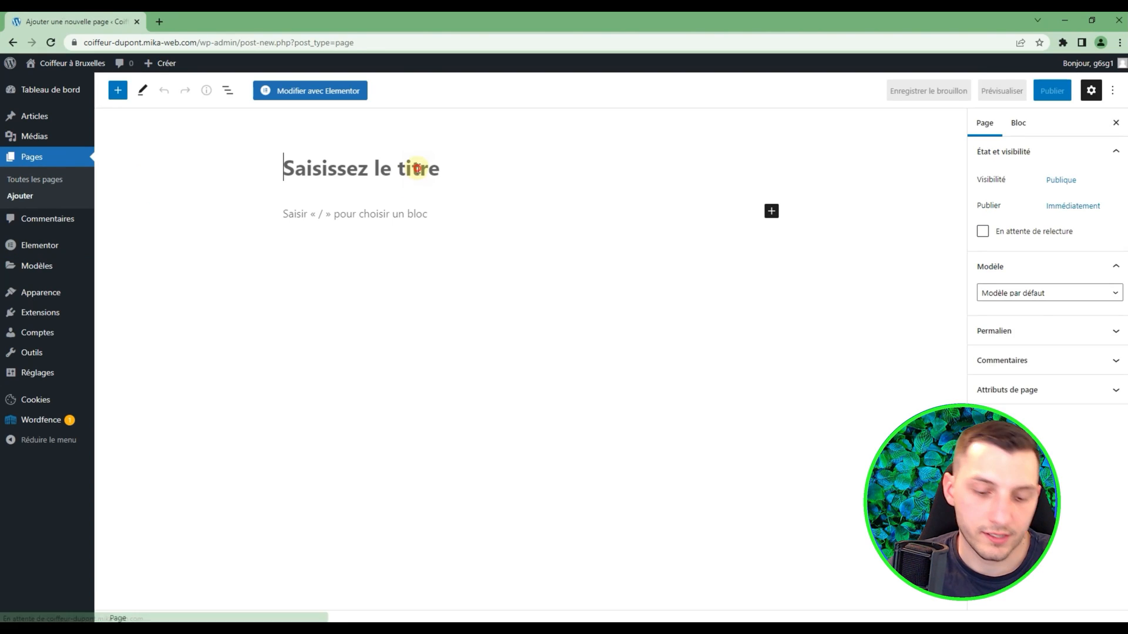
pyautogui.write('Page de')
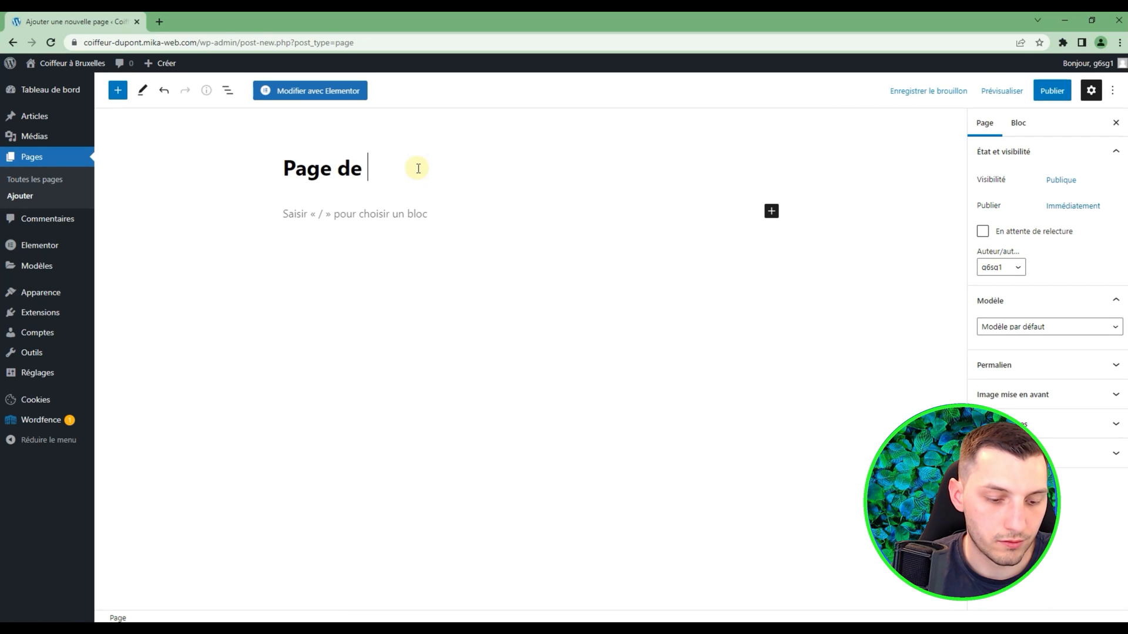
pyautogui.press('BackSpace')
pyautogui.press('BackSpace')
pyautogui.press('BackSpace')
pyautogui.write('en con')
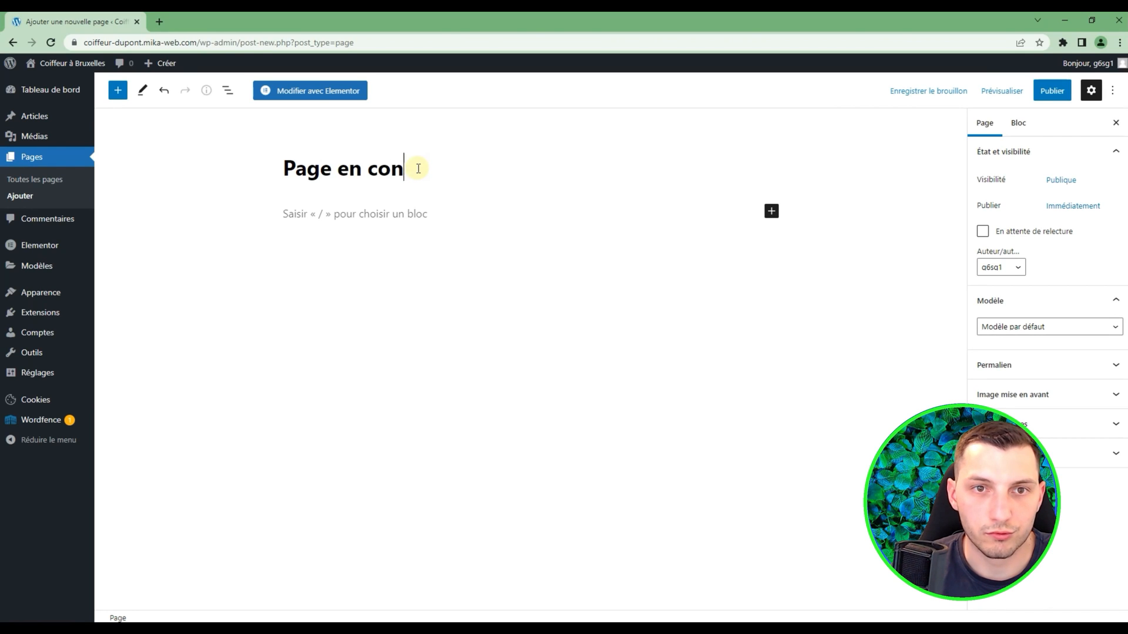
pyautogui.write('struction')
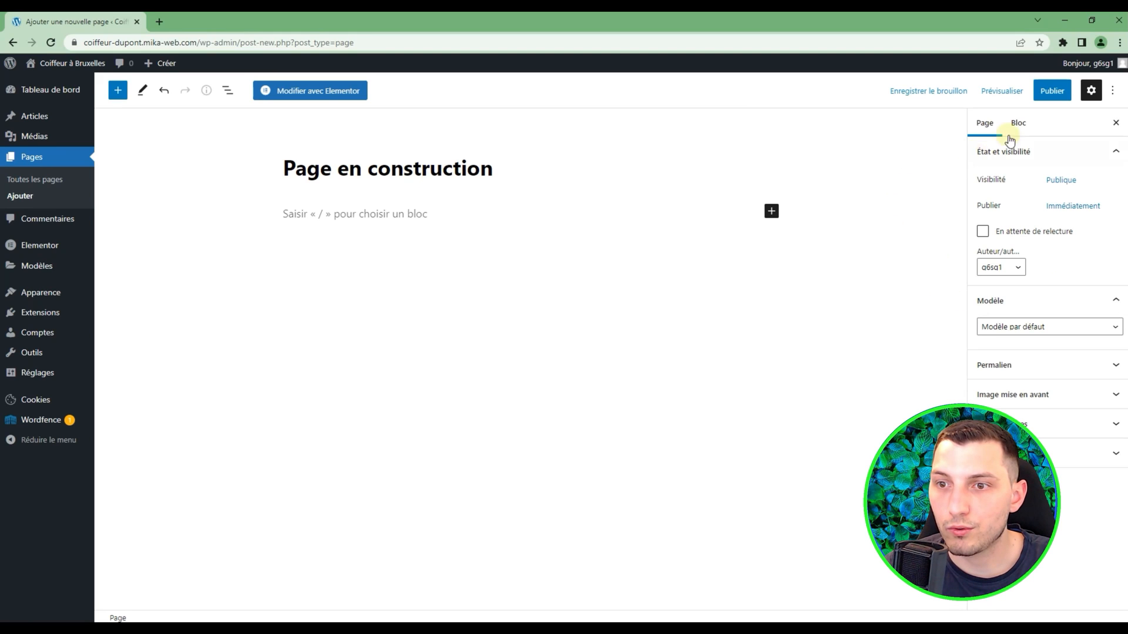
# Apply the Elementor canevas template and save the page as a draft
pyautogui.click(1051, 329)
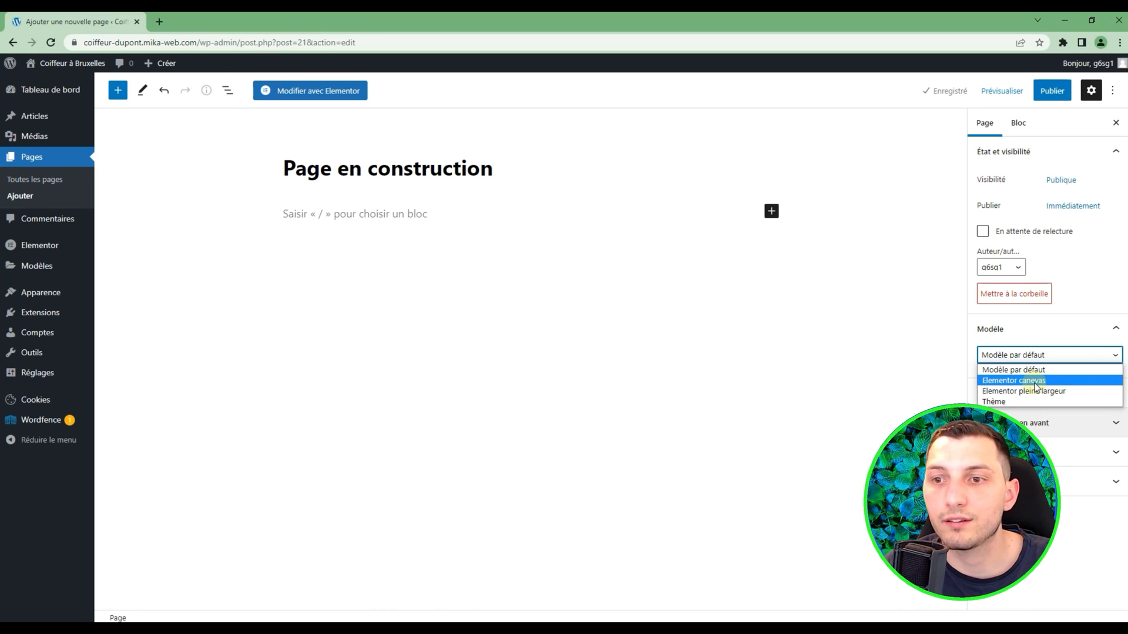
pyautogui.click(1042, 383)
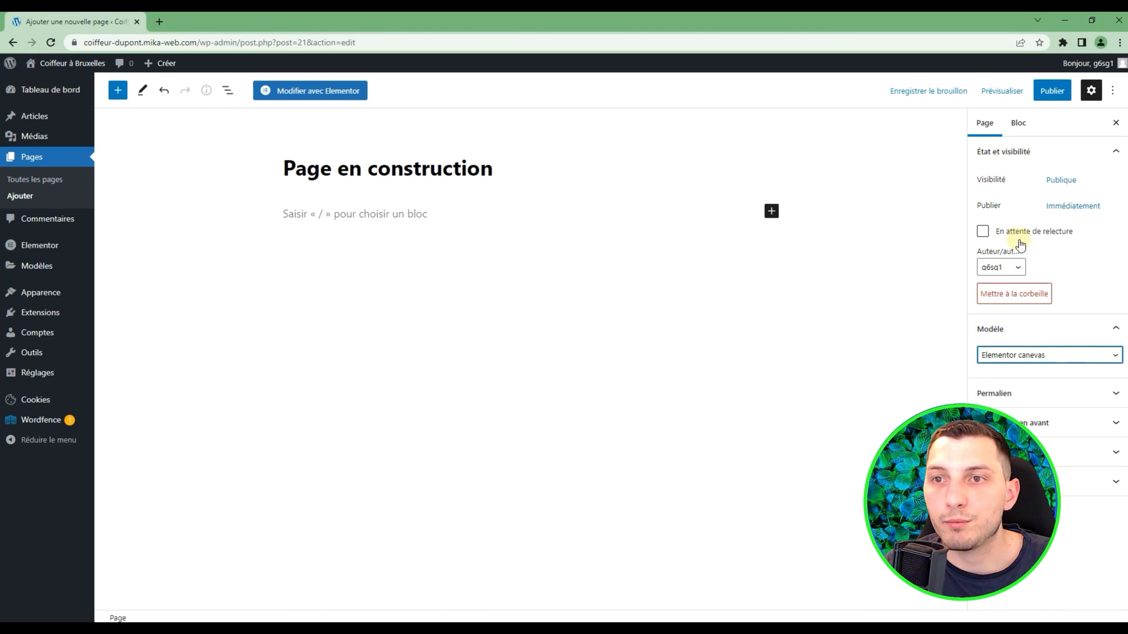
pyautogui.click(920, 95)
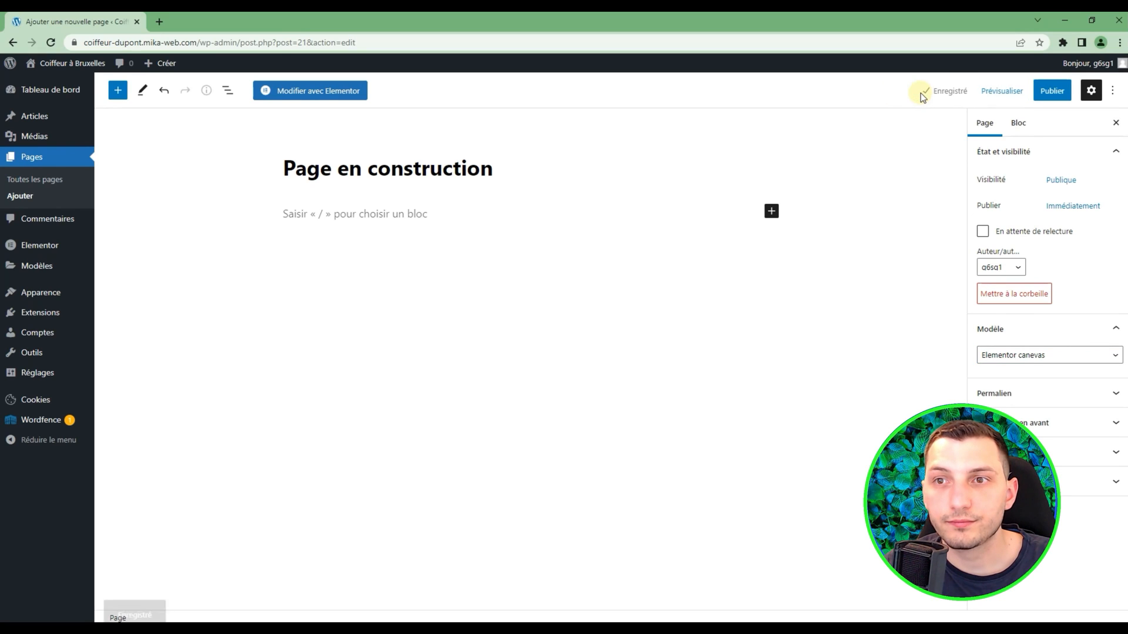
# Open the page in Elementor and drop in a heading with a Lorem ipsum text block below
pyautogui.click(310, 94)
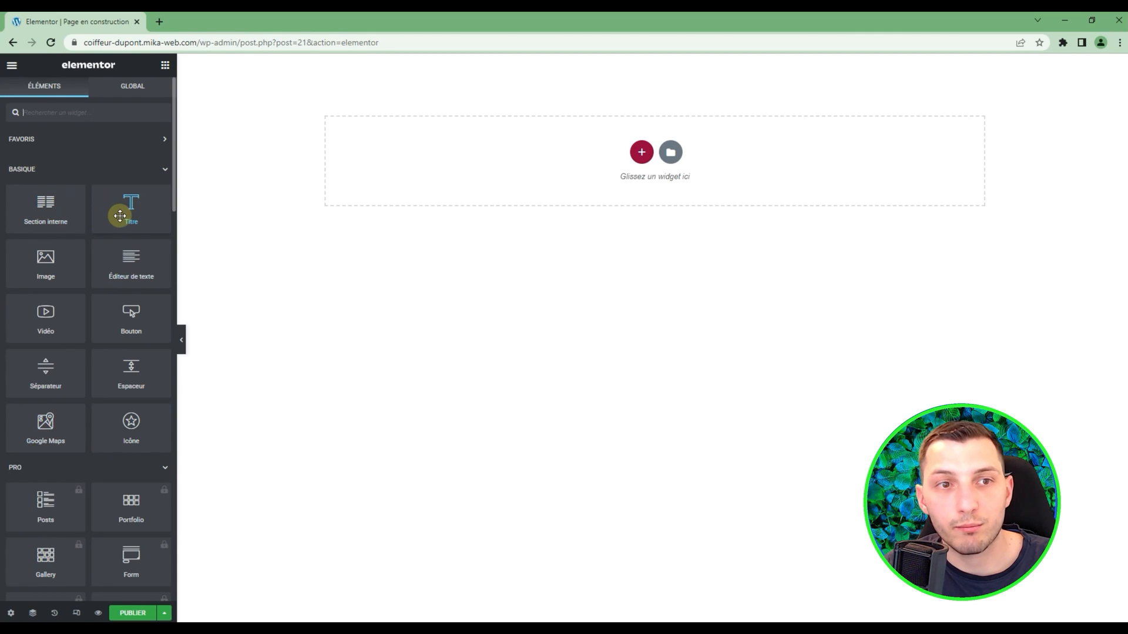
pyautogui.moveTo(138, 203); pyautogui.dragTo(525, 154)
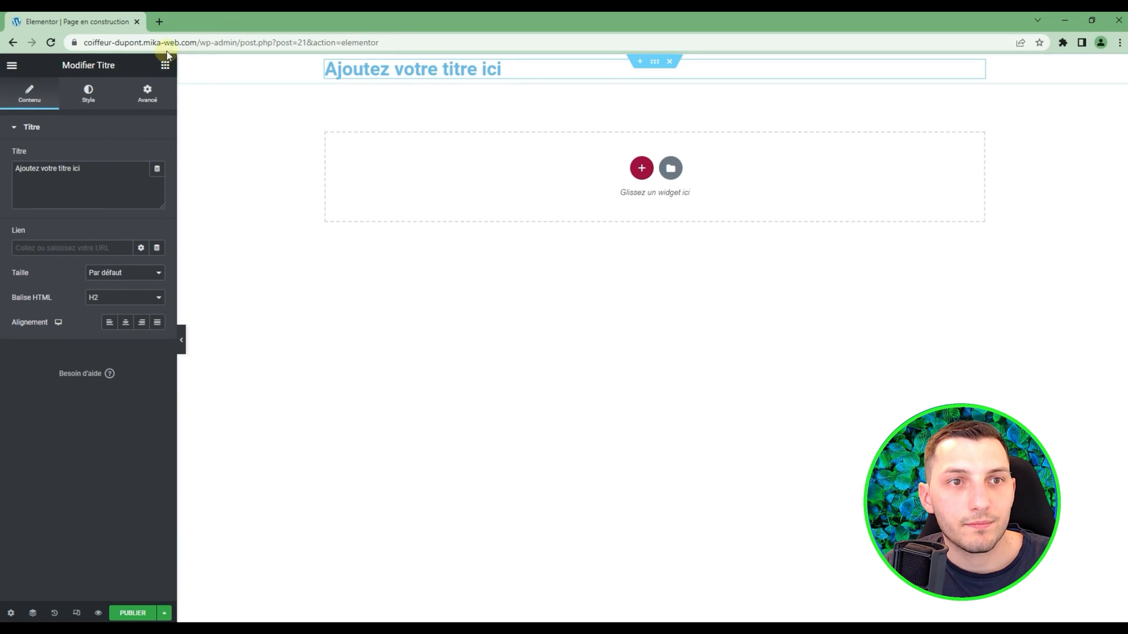
pyautogui.click(165, 66)
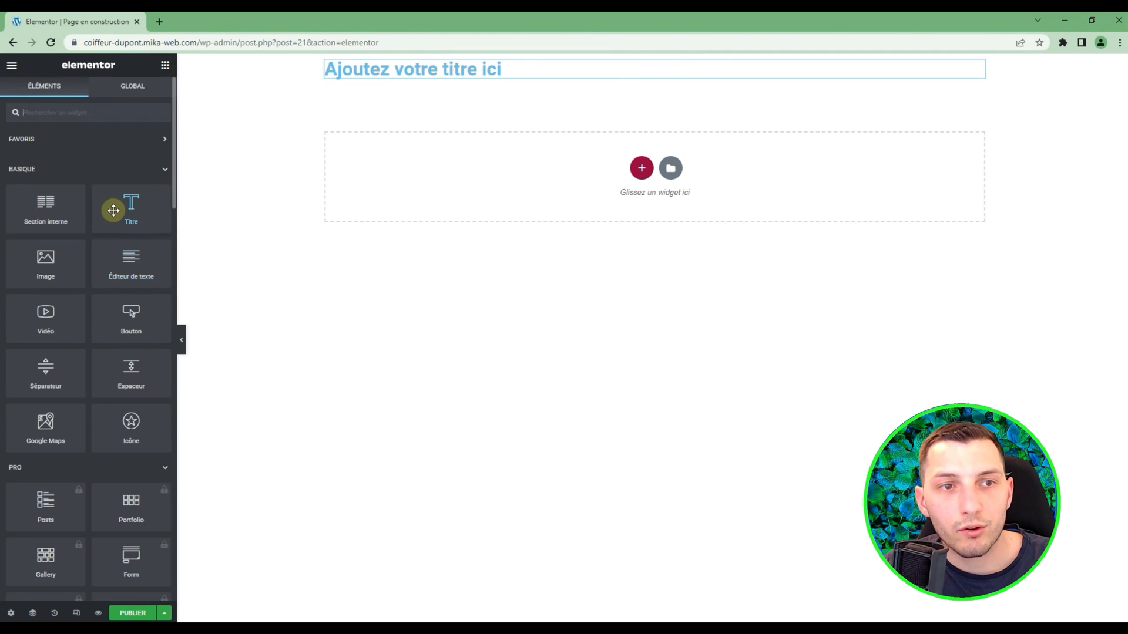
pyautogui.moveTo(113, 264); pyautogui.dragTo(461, 170)
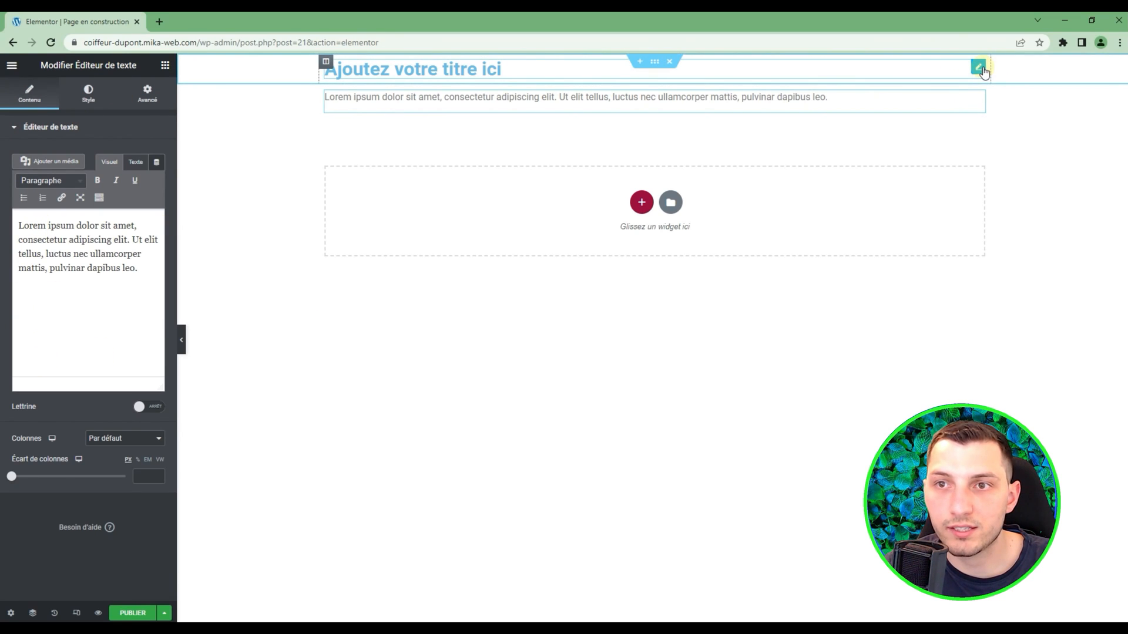
# Compare the heading and text block settings panels, then return to the widget list
pyautogui.click(979, 68)
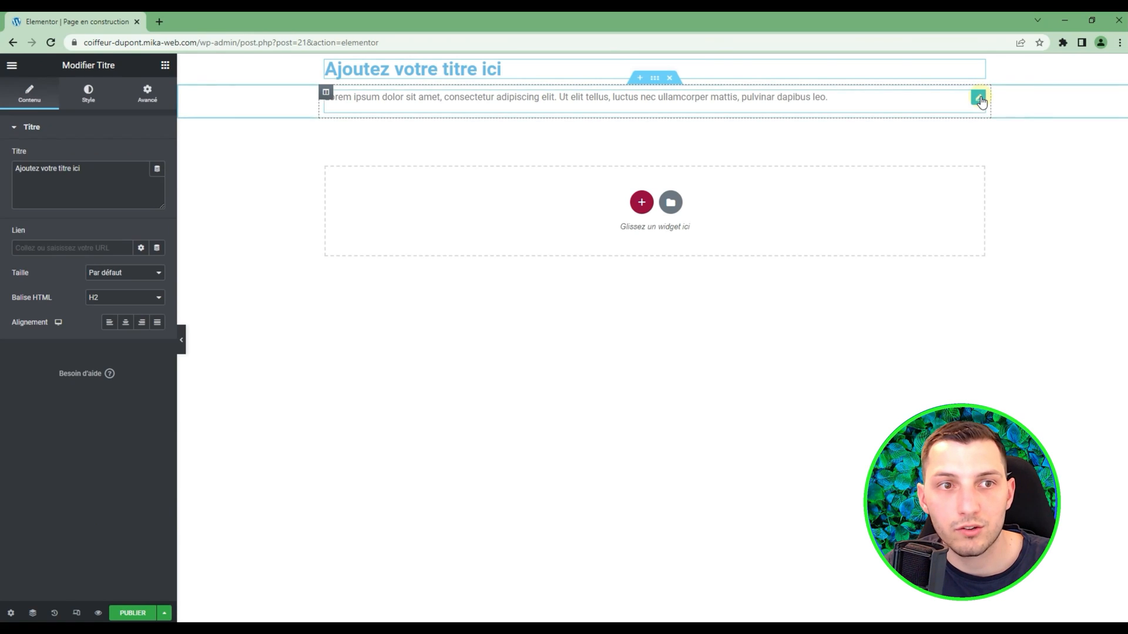
pyautogui.click(978, 96)
pyautogui.click(979, 67)
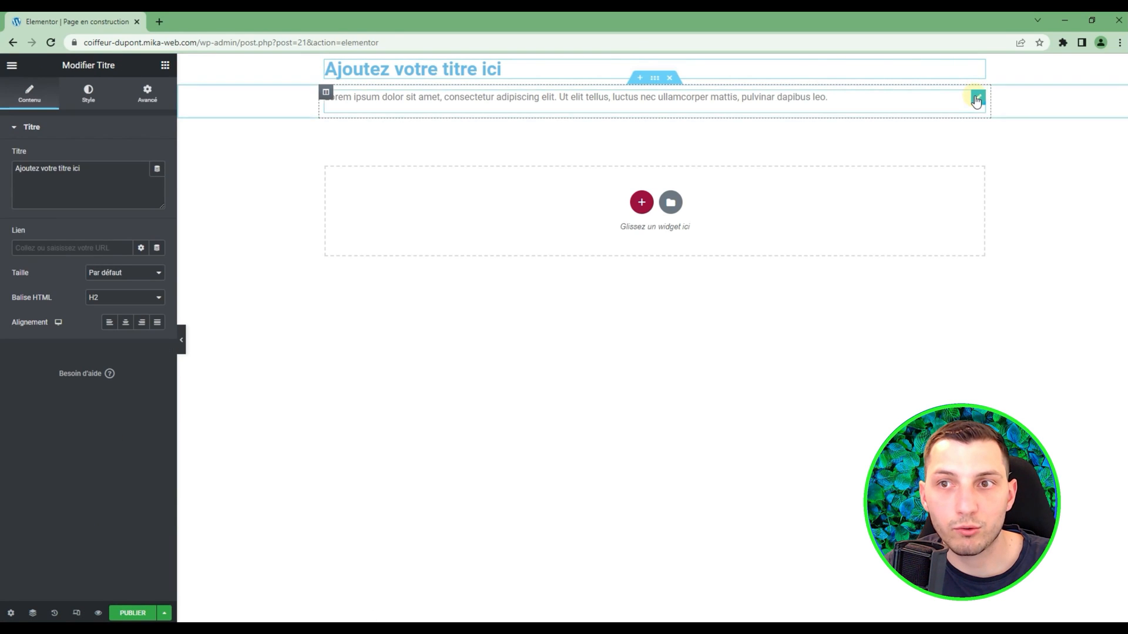
pyautogui.click(978, 98)
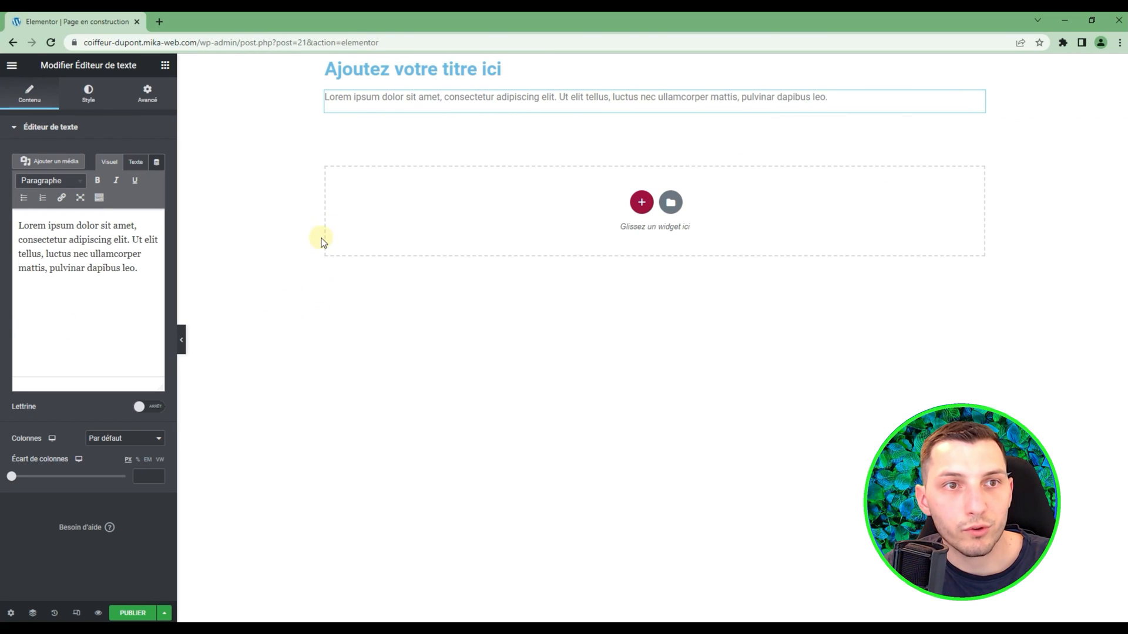
pyautogui.click(165, 67)
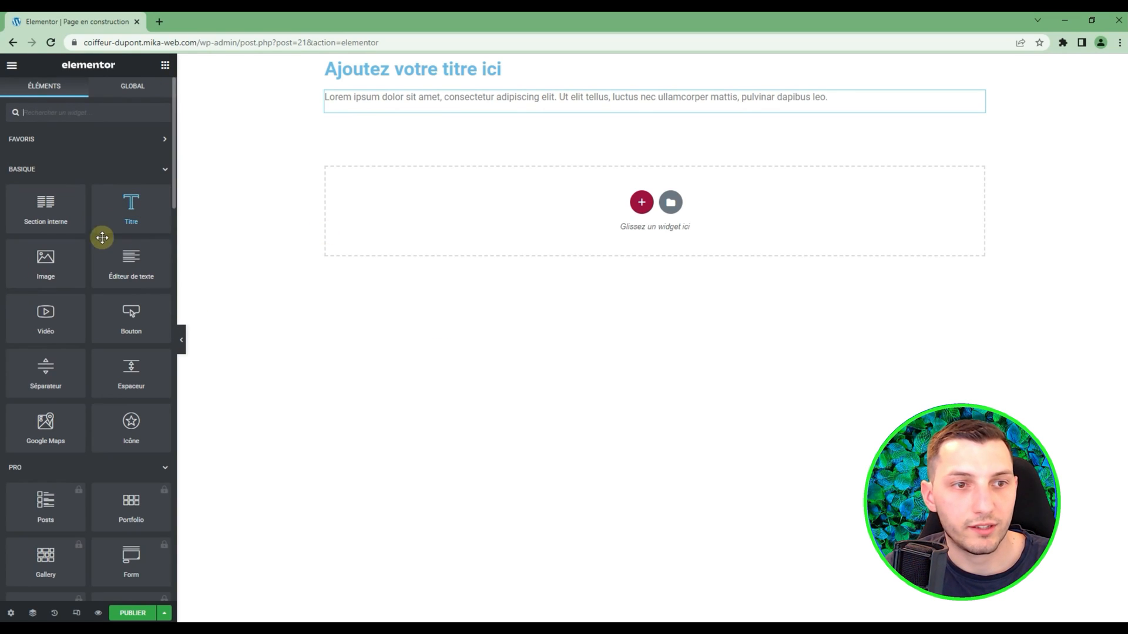
# Add and remove a test Image widget, then delete the Lorem ipsum text and heading sections
pyautogui.moveTo(82, 276); pyautogui.dragTo(601, 199)
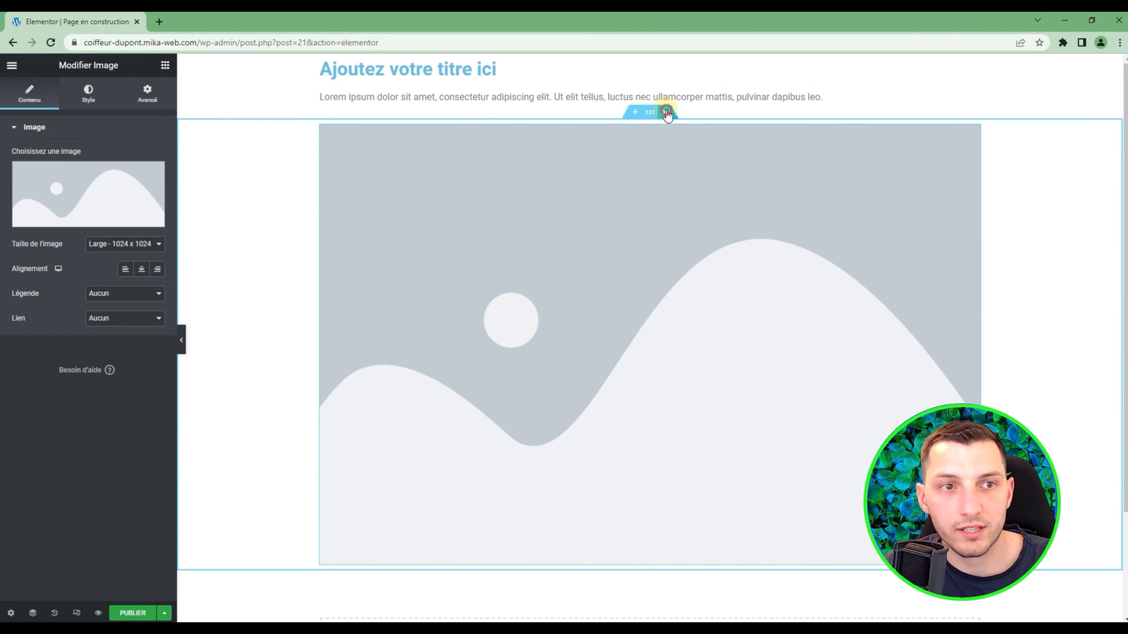
pyautogui.click(667, 113)
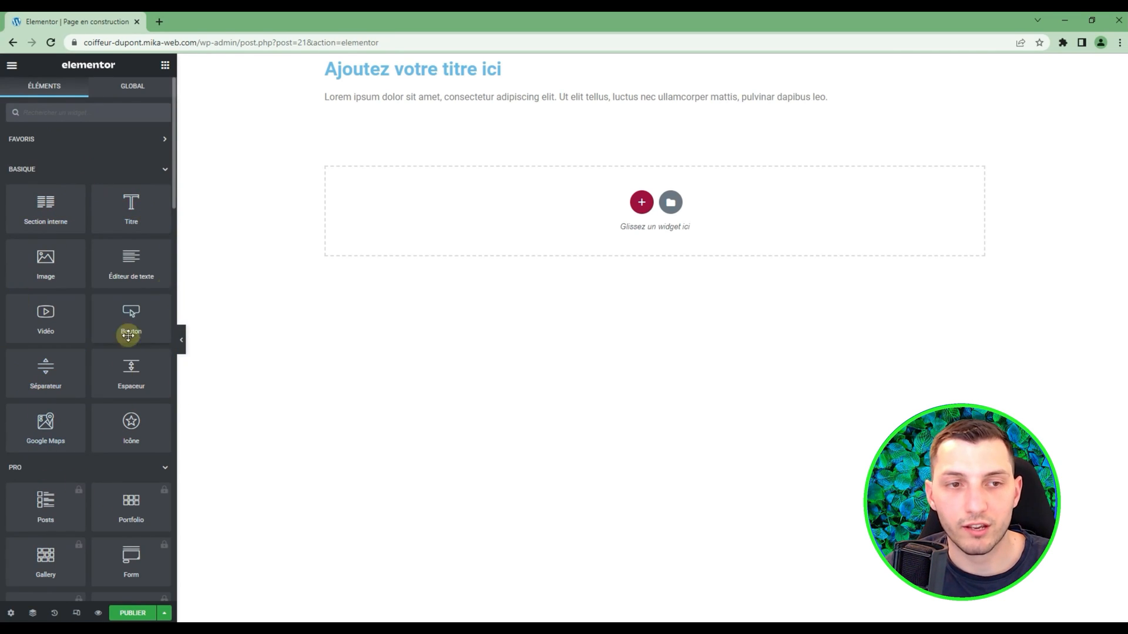
pyautogui.scroll(-6, 114, 312)
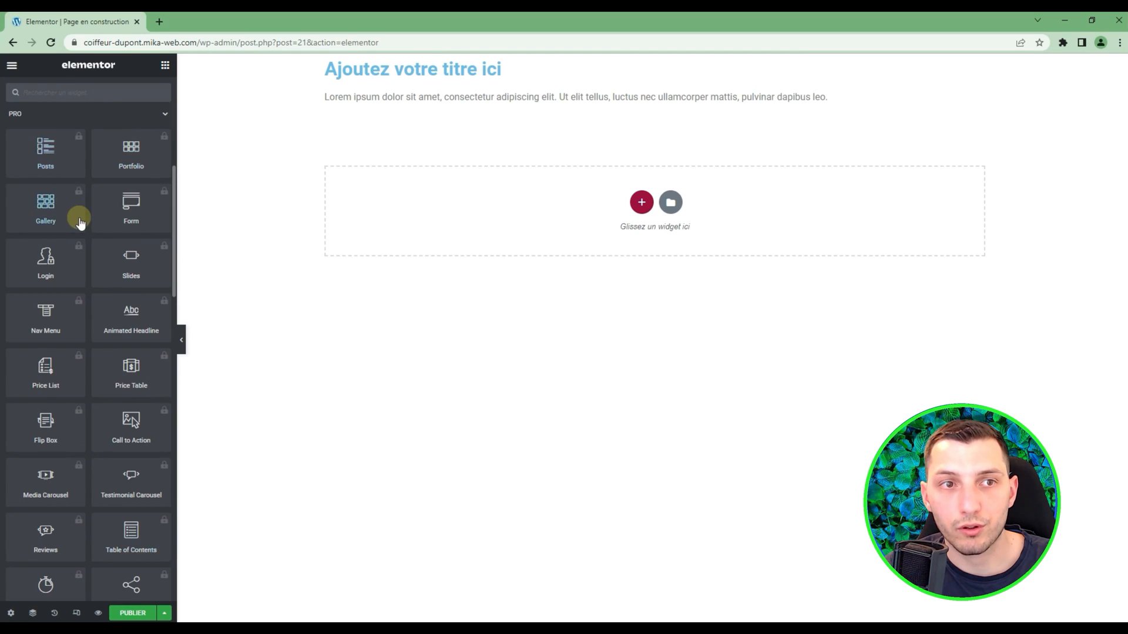
pyautogui.scroll(6, 78, 219)
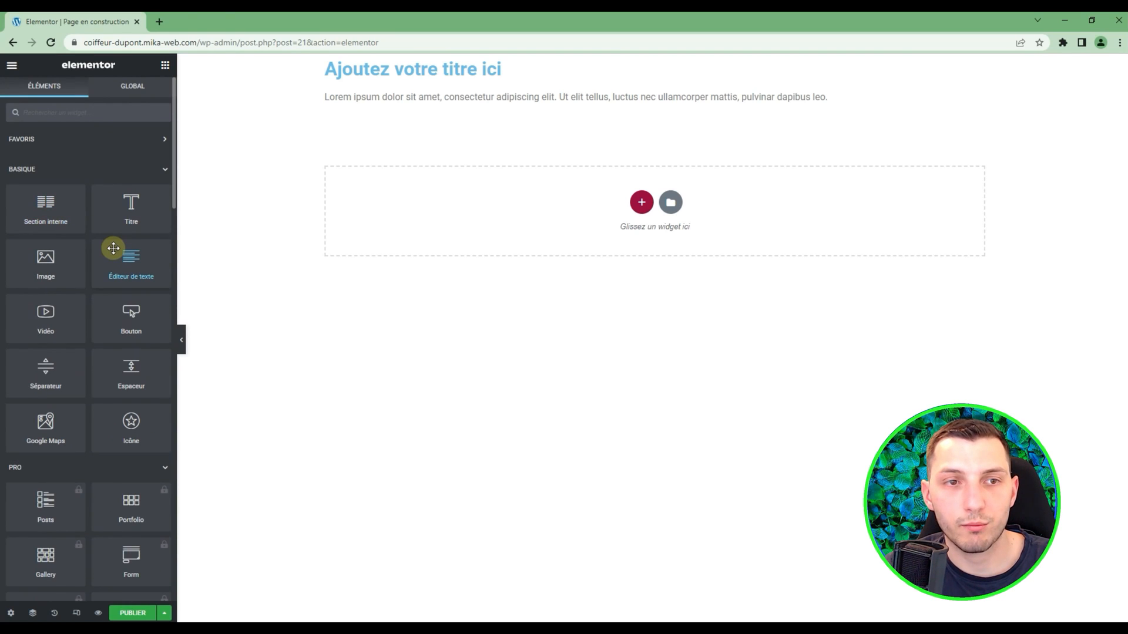
pyautogui.scroll(-2, 126, 351)
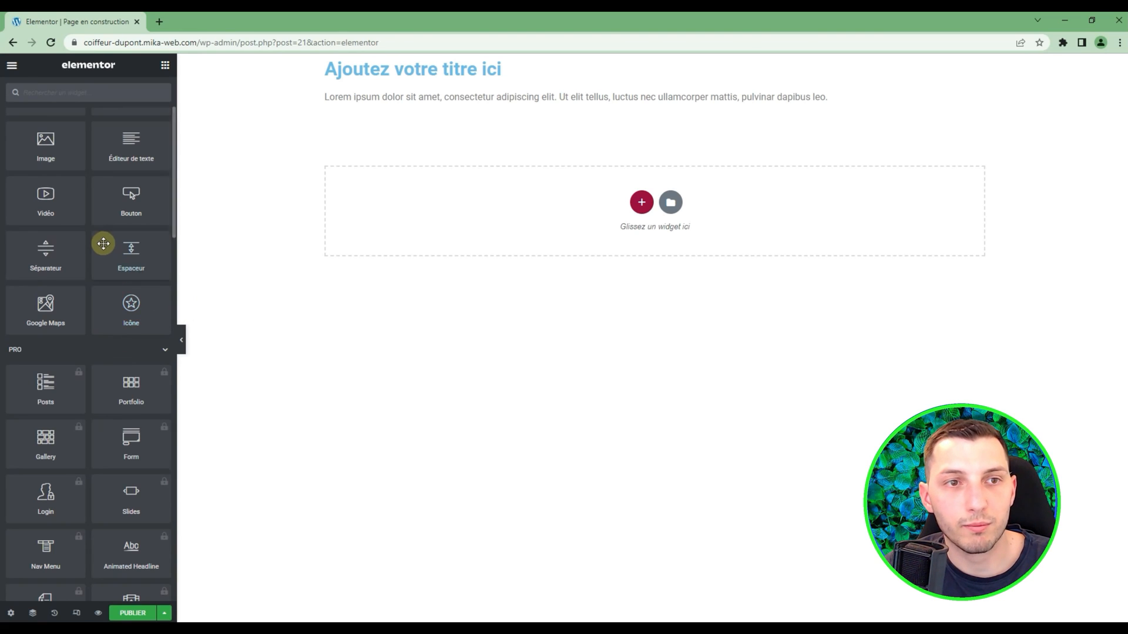
pyautogui.scroll(2, 101, 244)
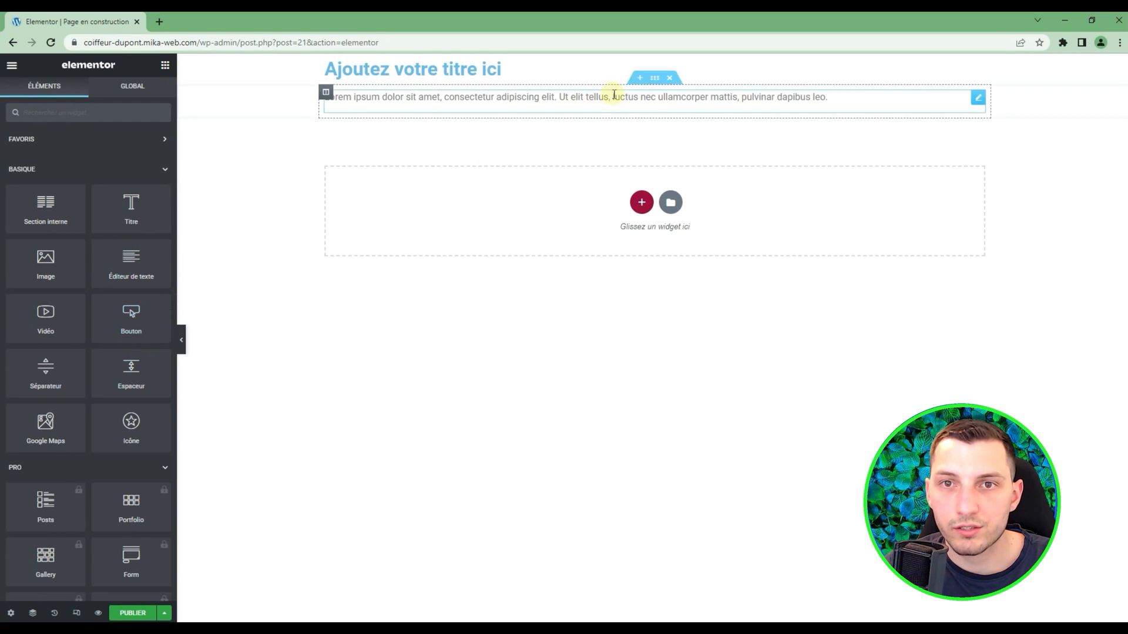
pyautogui.click(670, 76)
pyautogui.click(671, 63)
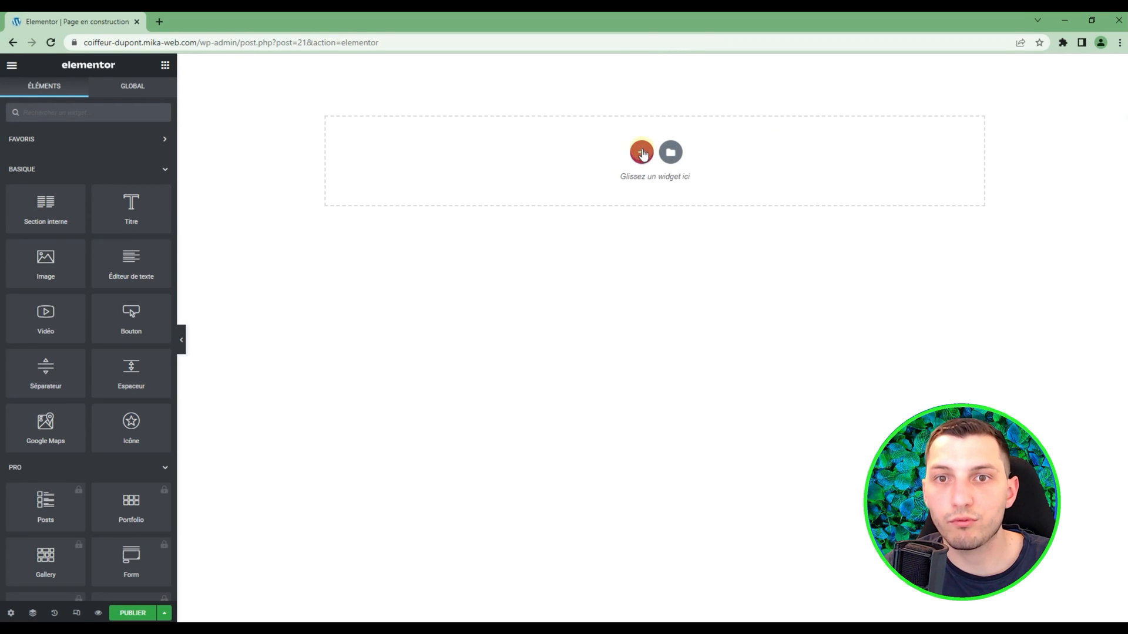
pyautogui.click(644, 156)
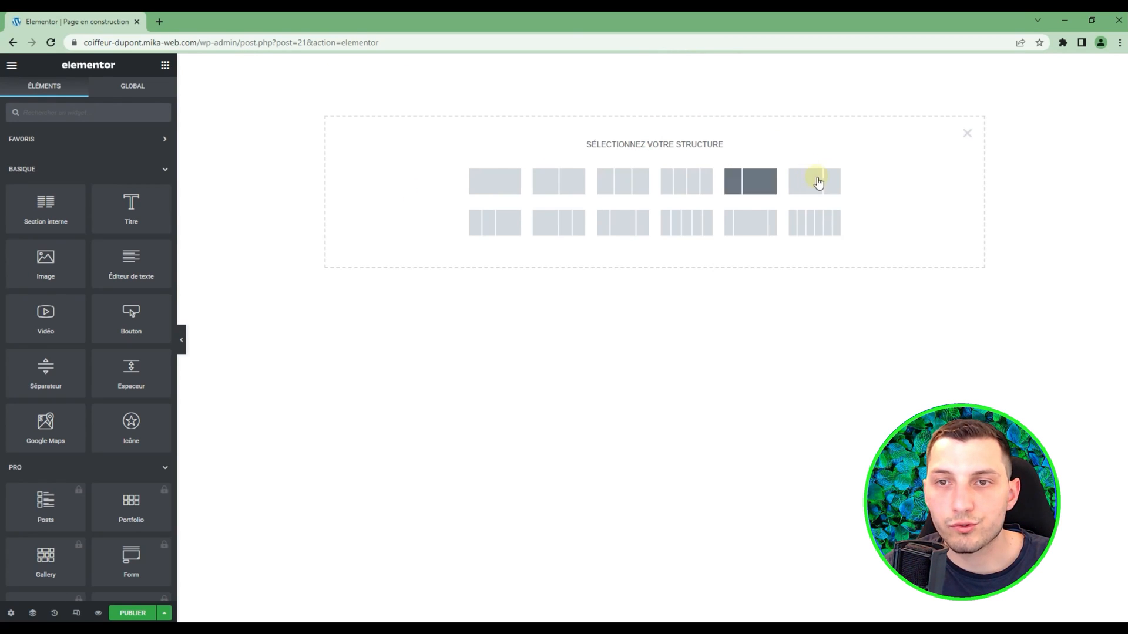
pyautogui.click(549, 185)
pyautogui.click(164, 65)
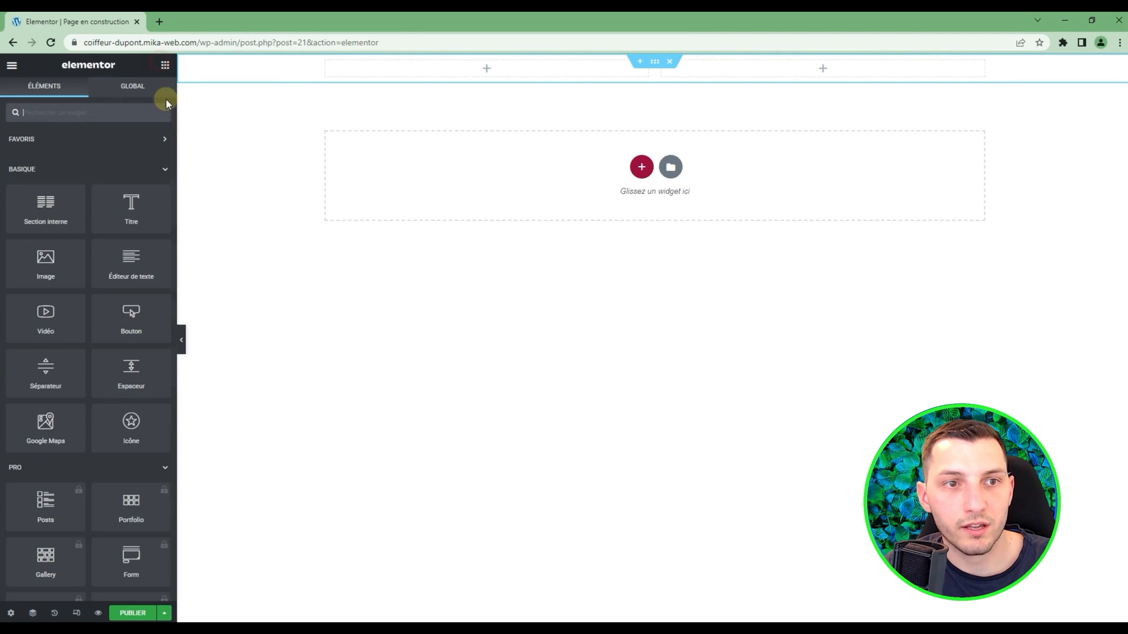
pyautogui.moveTo(46, 265); pyautogui.dragTo(493, 73)
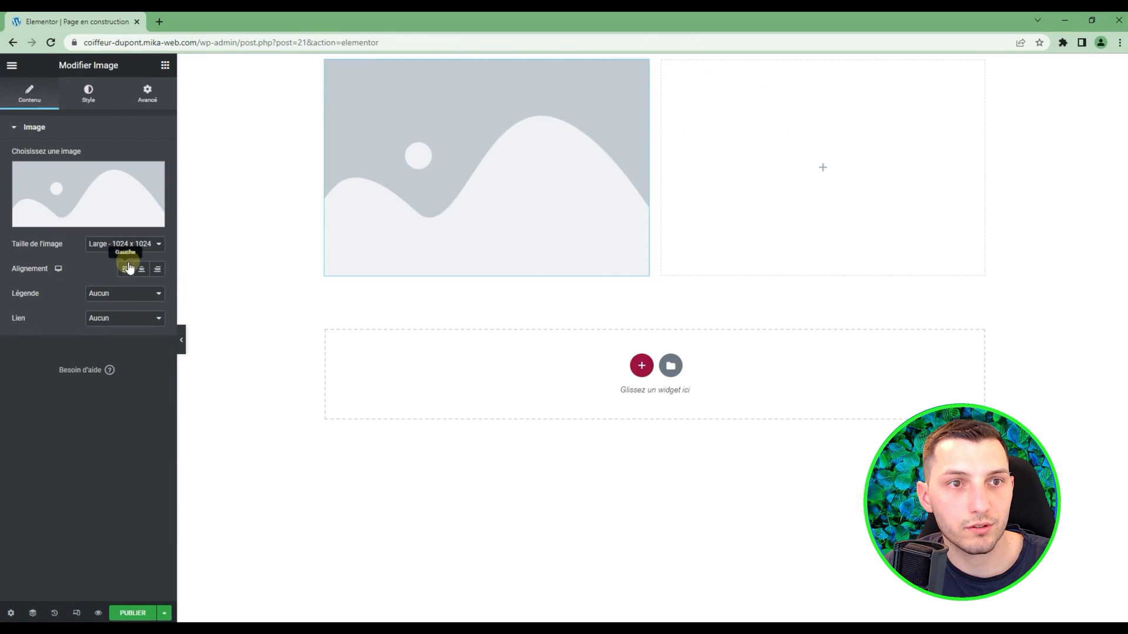
pyautogui.click(164, 65)
pyautogui.moveTo(123, 207); pyautogui.dragTo(738, 132)
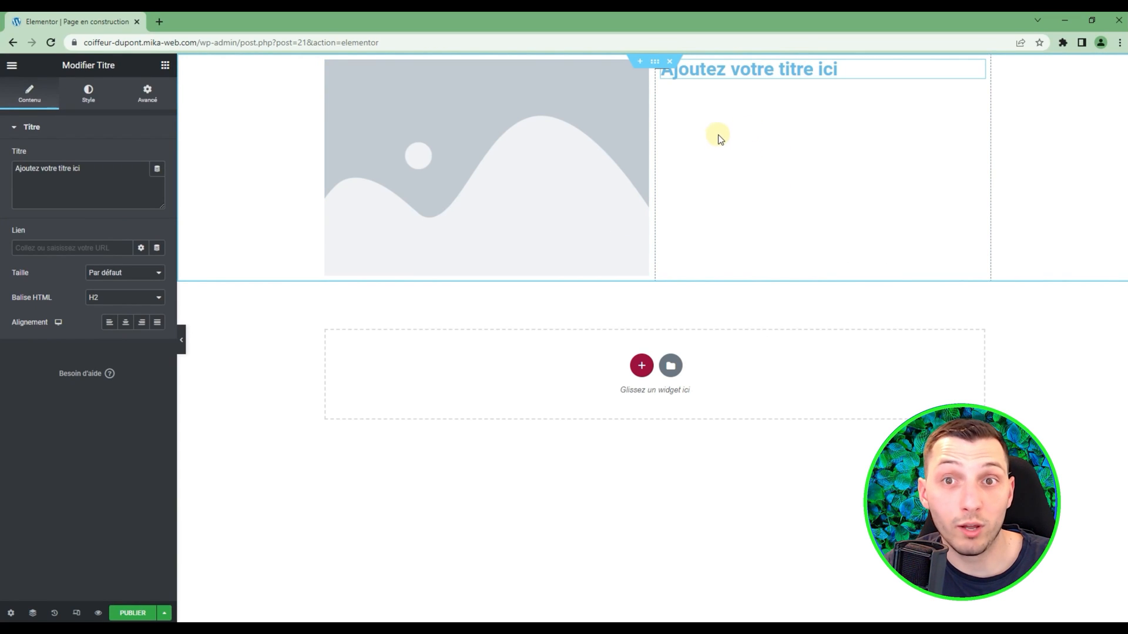
pyautogui.click(670, 61)
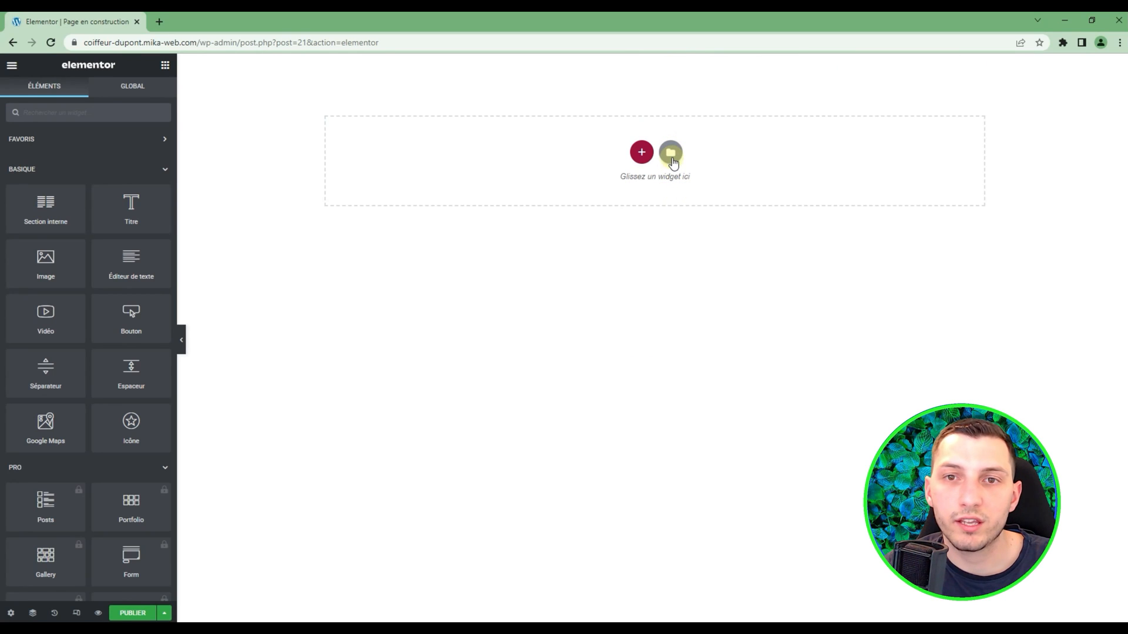
# Browse the template library's saved, block and page templates, filtering blocks to the Contact category
pyautogui.click(670, 154)
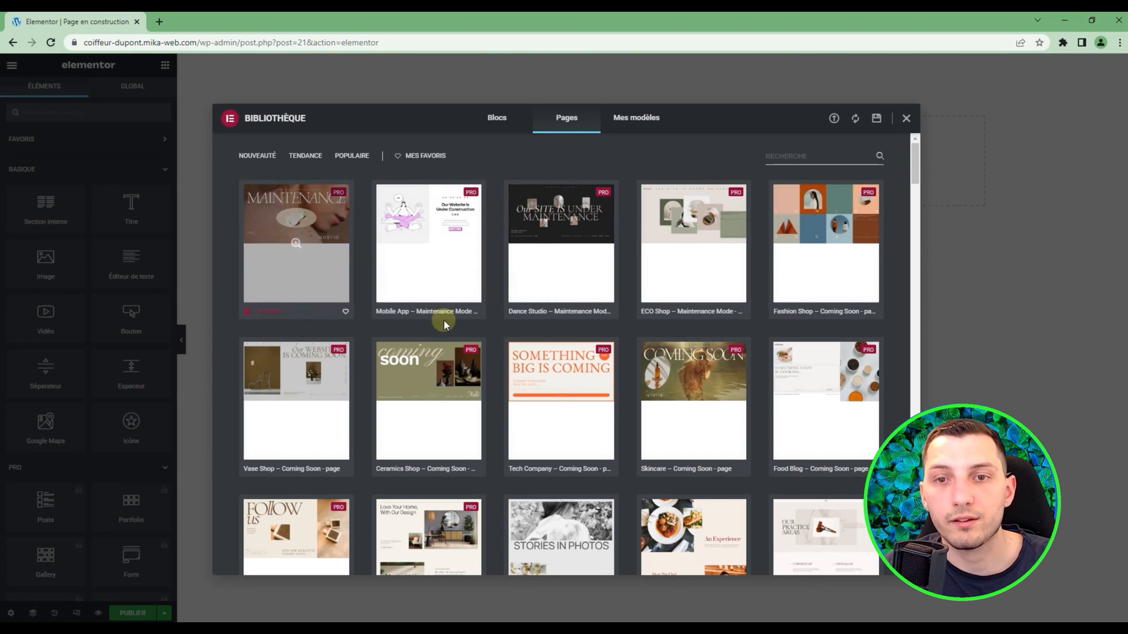
pyautogui.scroll(-4, 876, 355)
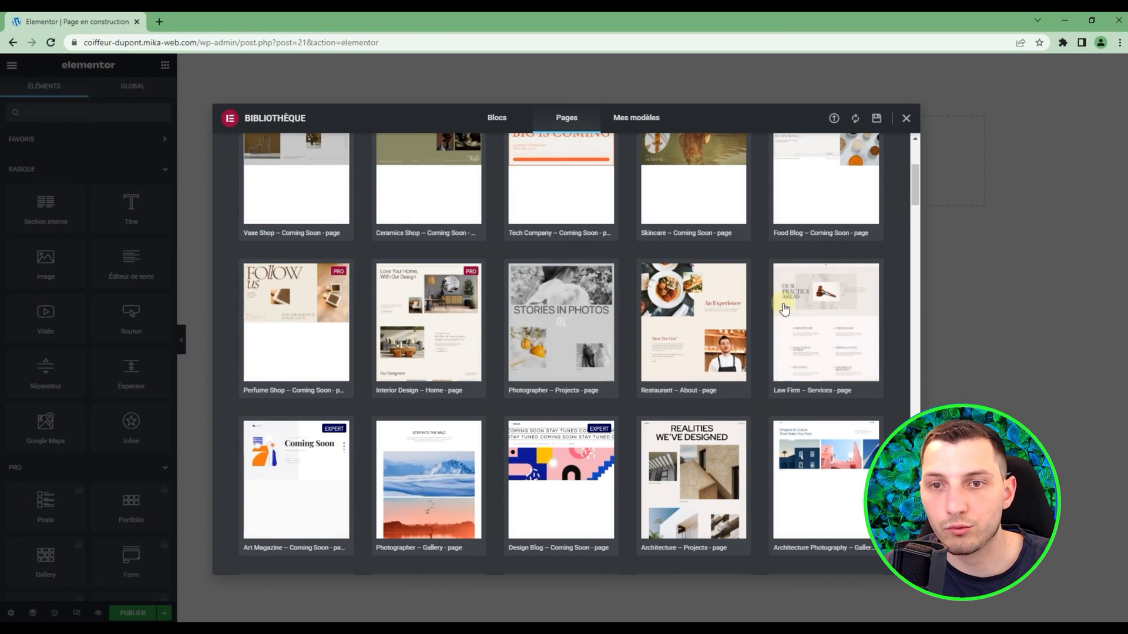
pyautogui.scroll(4, 633, 261)
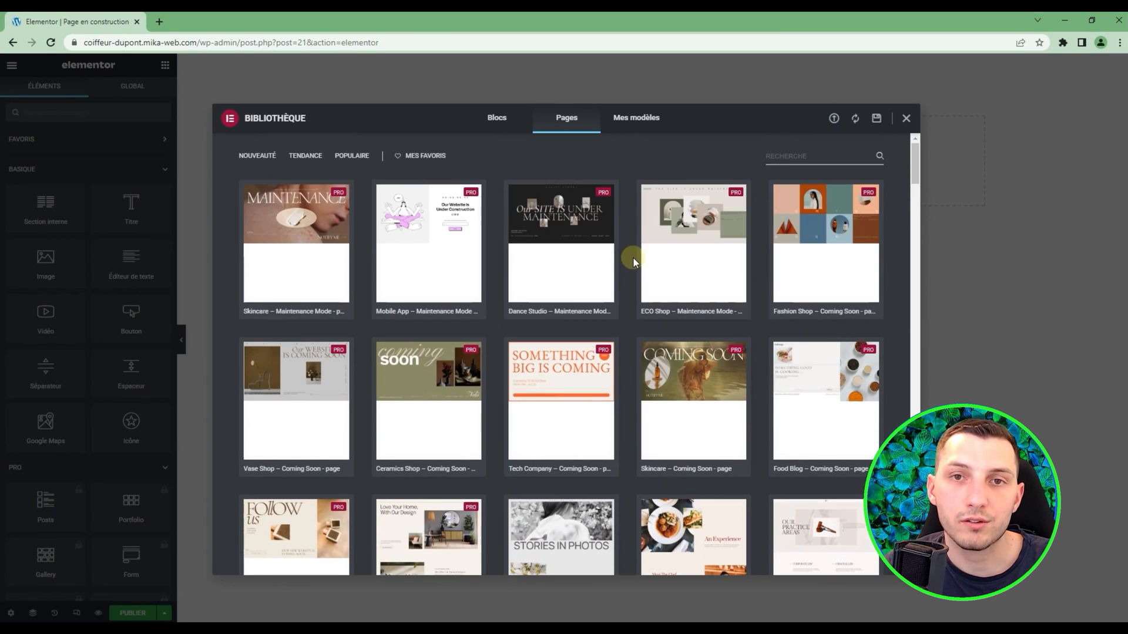
pyautogui.click(640, 124)
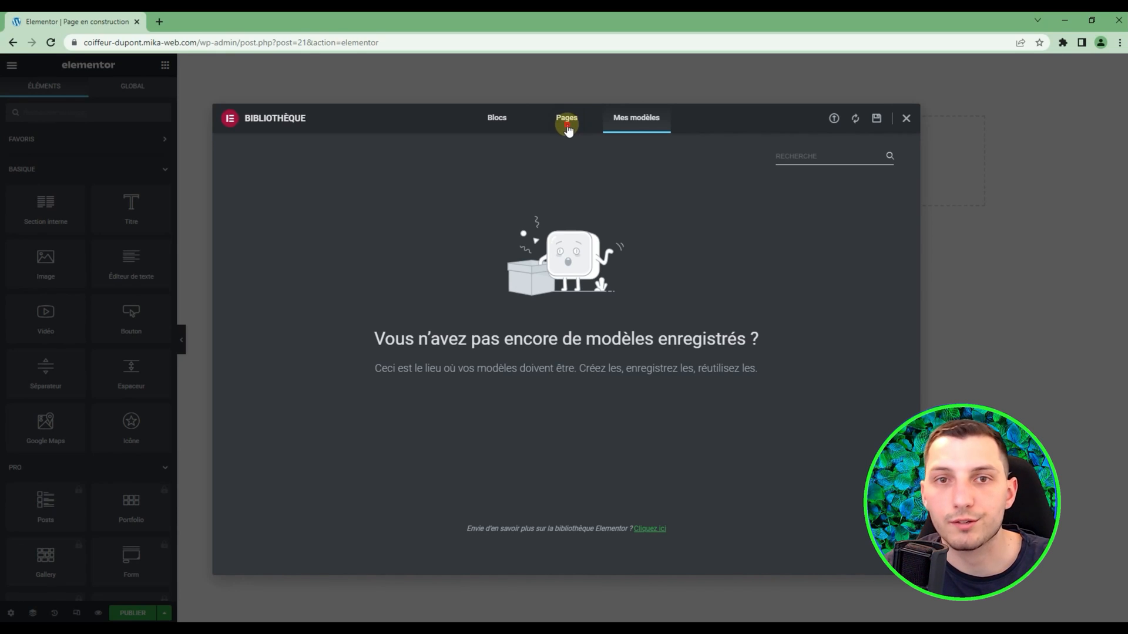
pyautogui.click(568, 123)
pyautogui.click(497, 119)
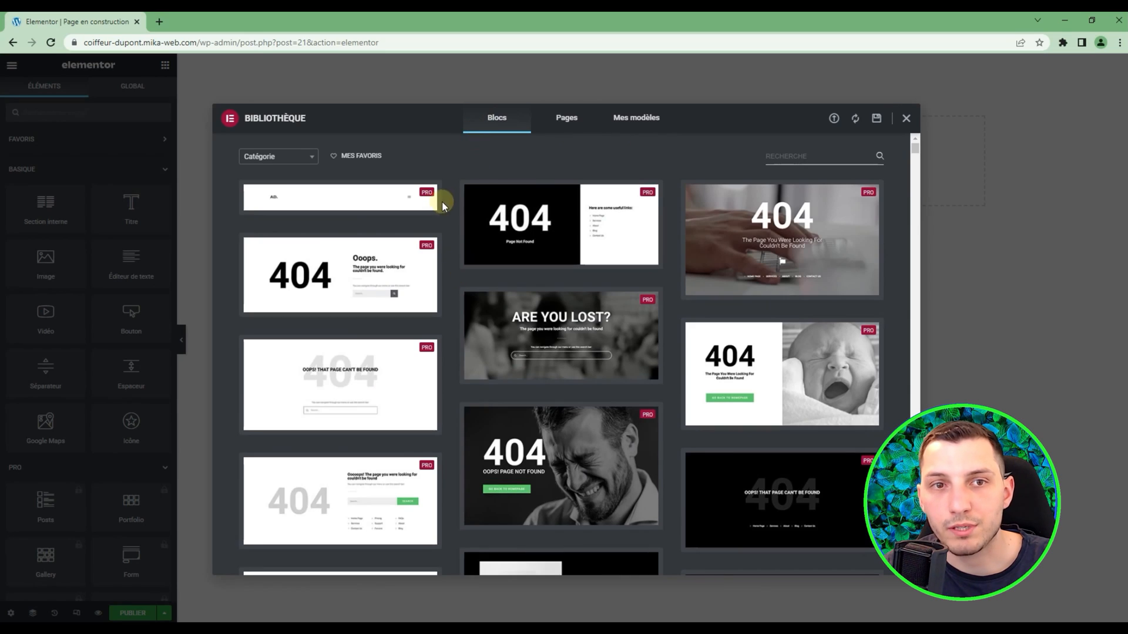
pyautogui.click(307, 156)
pyautogui.scroll(-5, 270, 226)
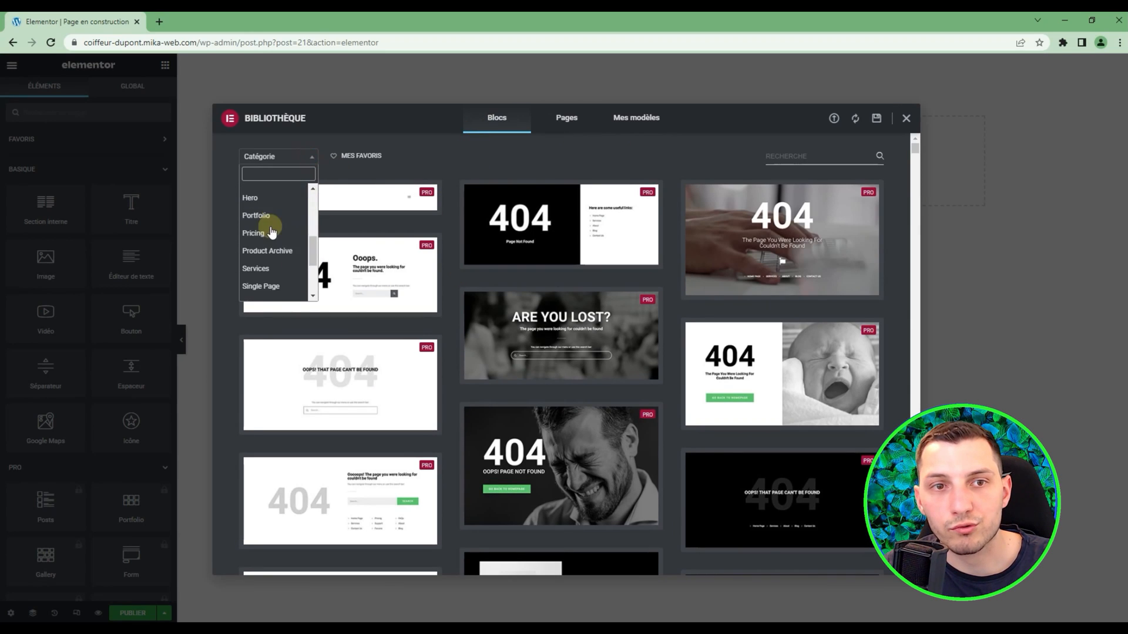
pyautogui.scroll(5, 271, 232)
pyautogui.click(255, 259)
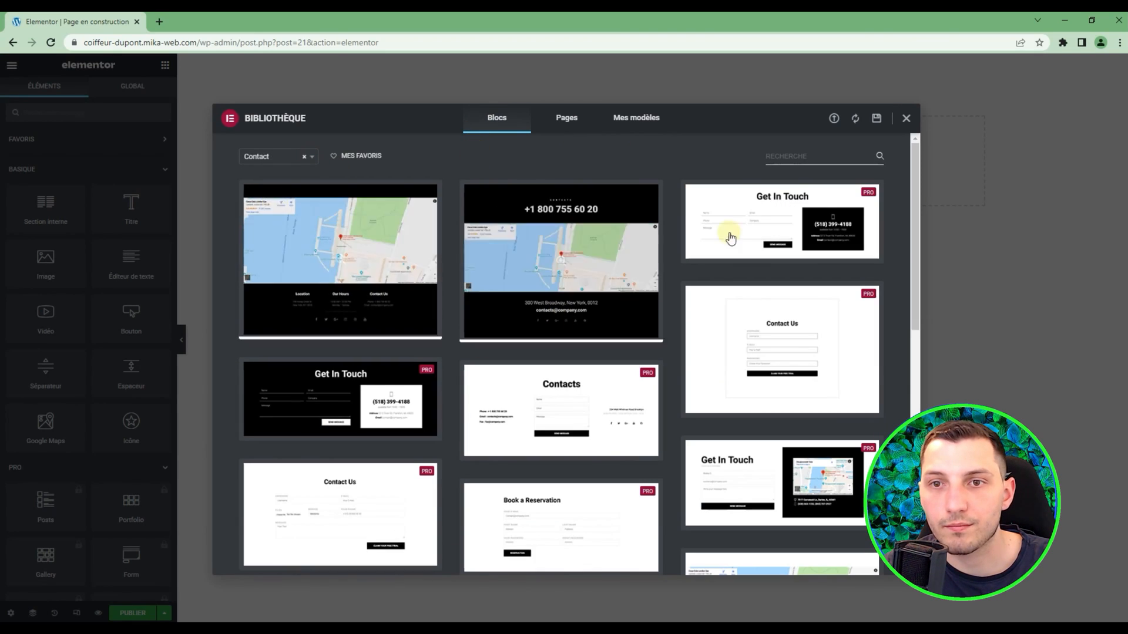
pyautogui.scroll(-6, 627, 382)
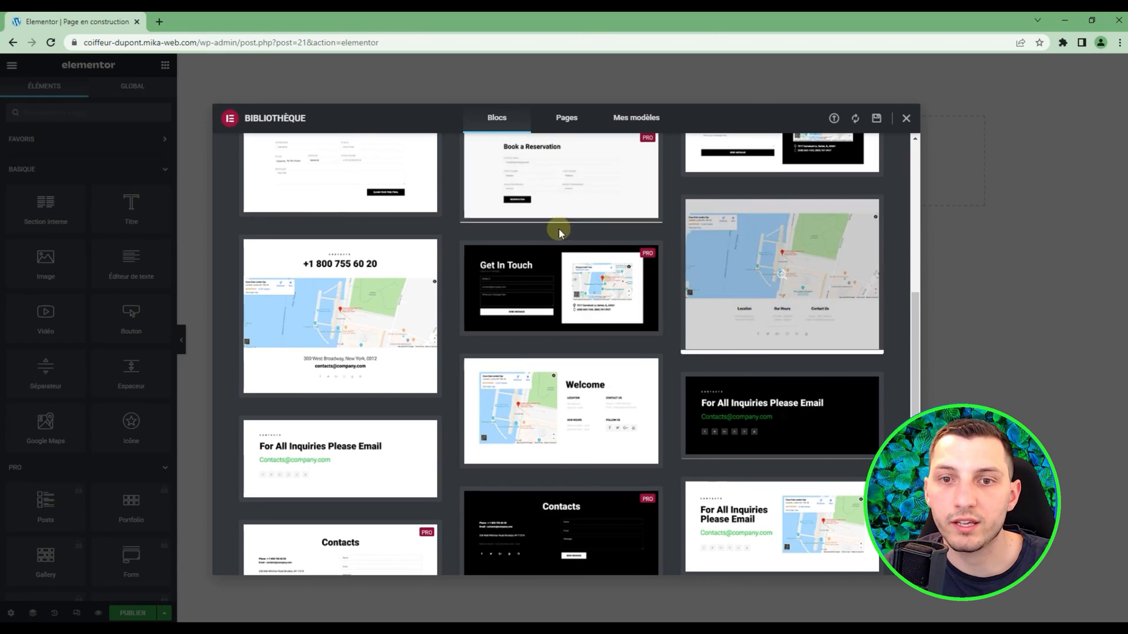
pyautogui.scroll(6, 716, 352)
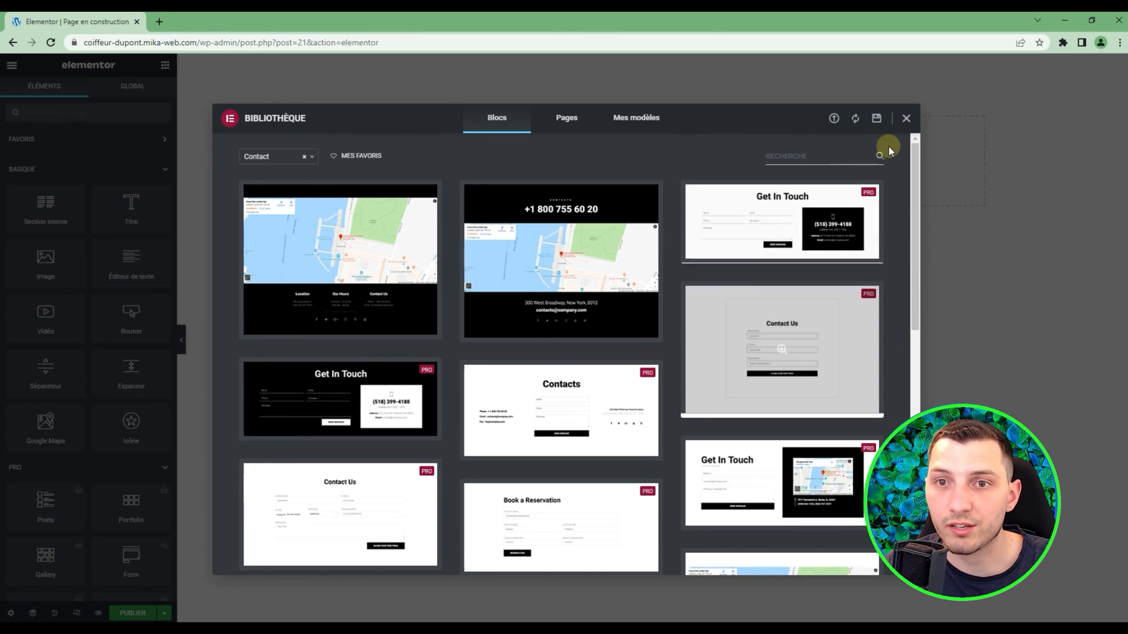
pyautogui.click(582, 133)
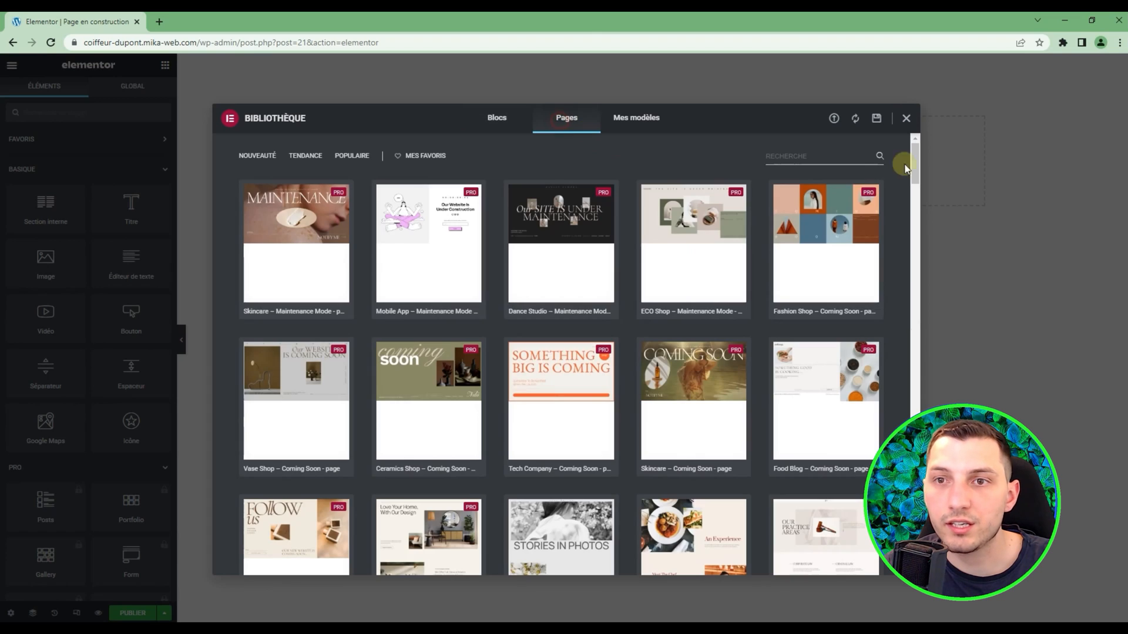
pyautogui.click(906, 119)
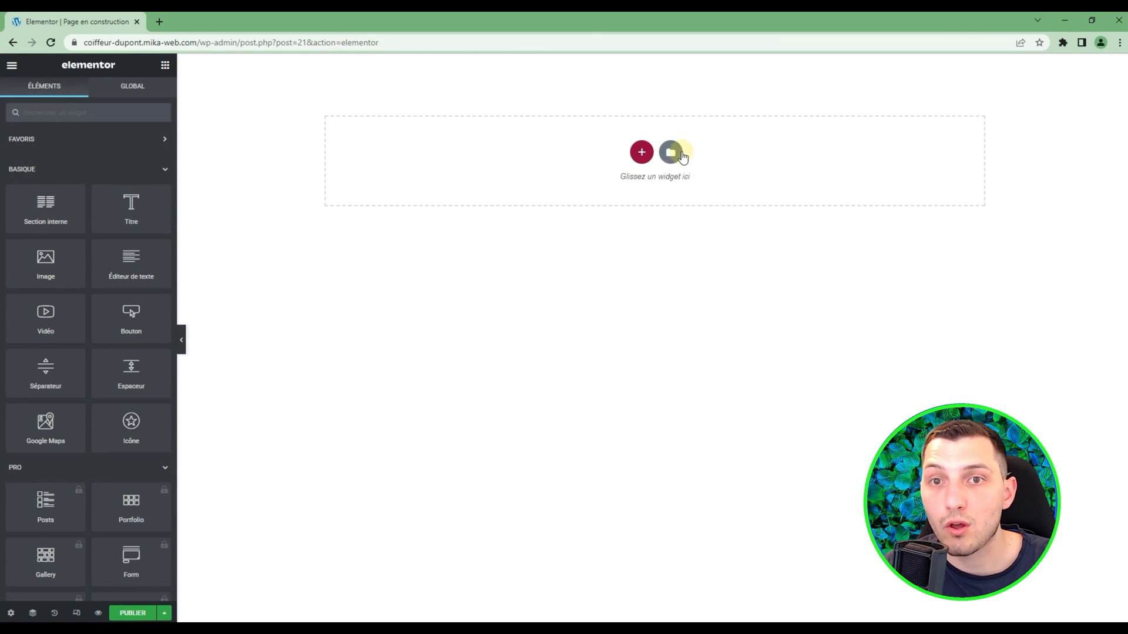
# Search the page templates for 'comin' to view the Coming Soon designs, then close the library
pyautogui.click(673, 152)
pyautogui.click(830, 146)
pyautogui.write('comin')
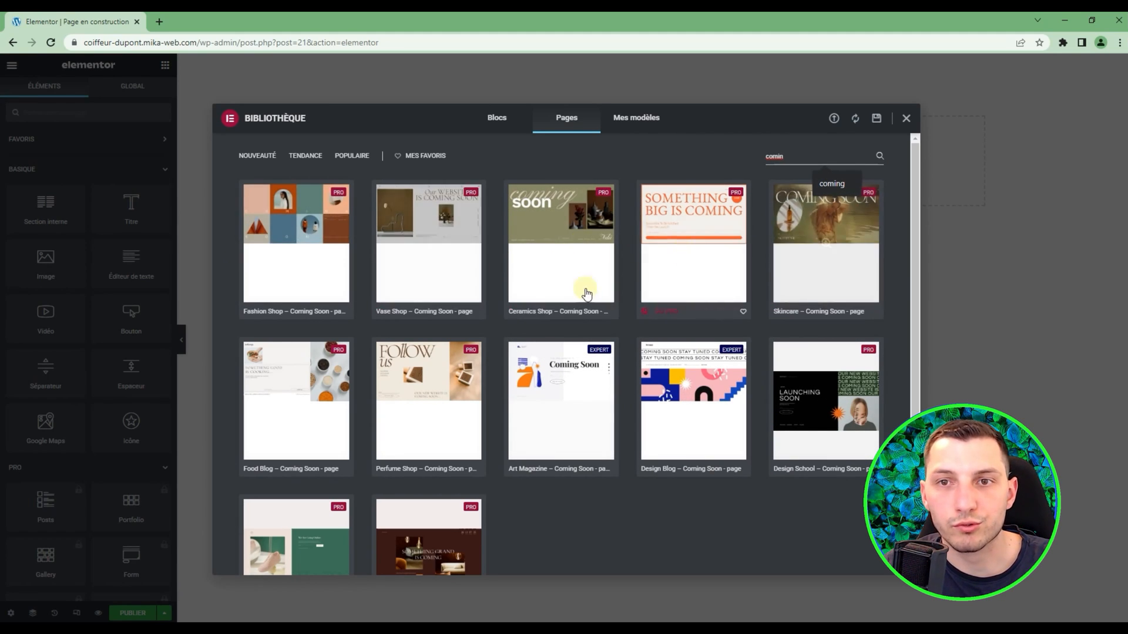
pyautogui.click(906, 118)
# Add a one-column section and switch on Poignées d'édition in the account preferences
pyautogui.click(642, 160)
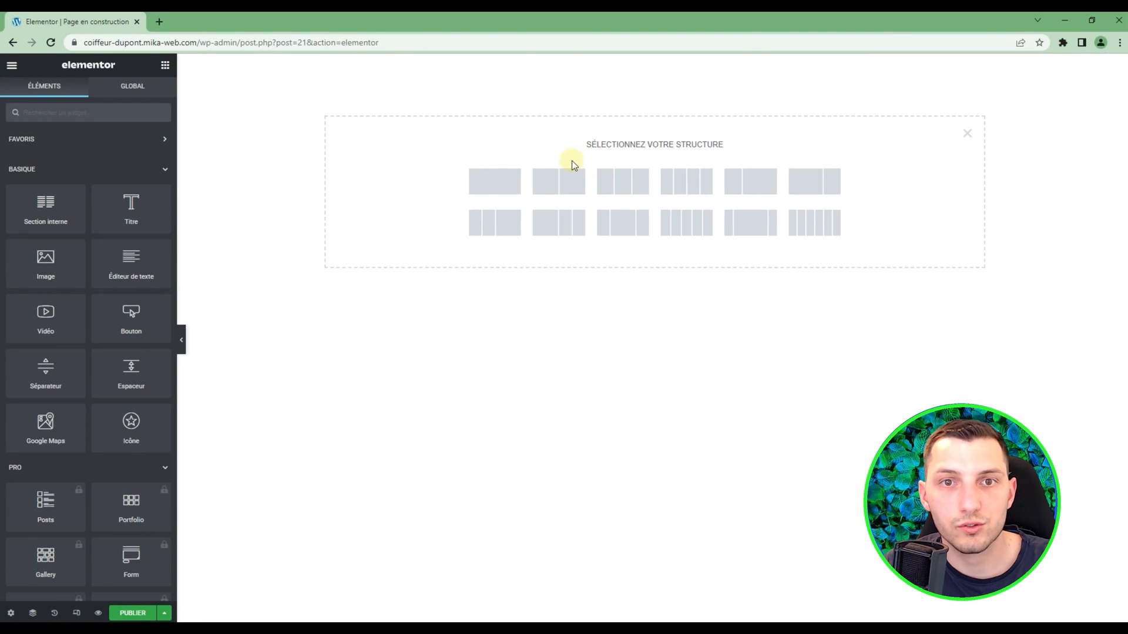
pyautogui.click(510, 180)
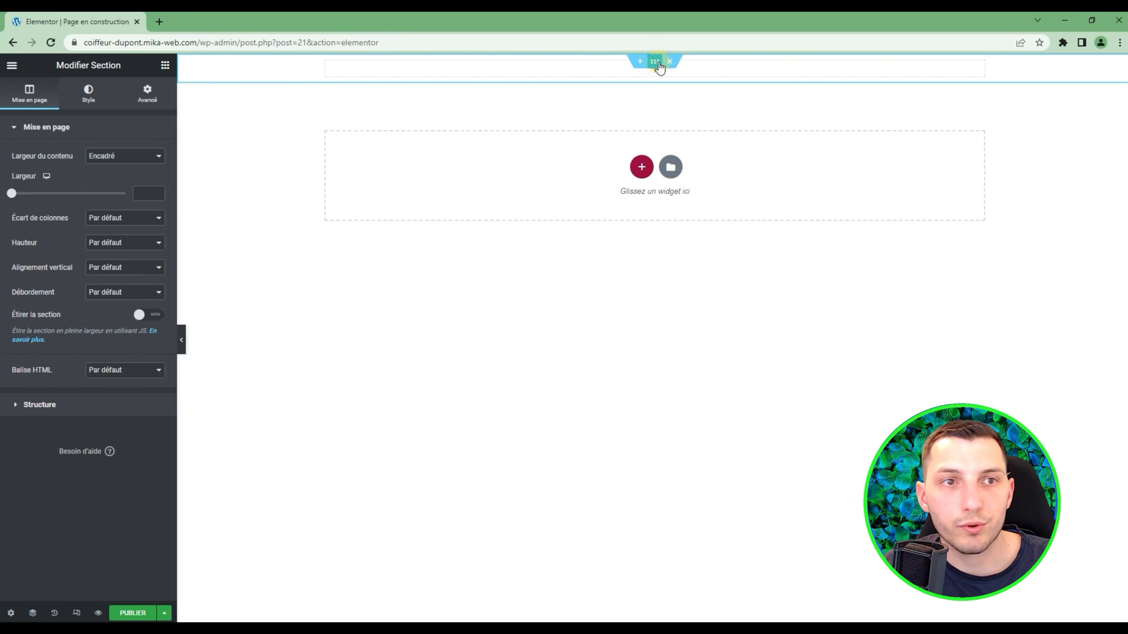
pyautogui.click(12, 66)
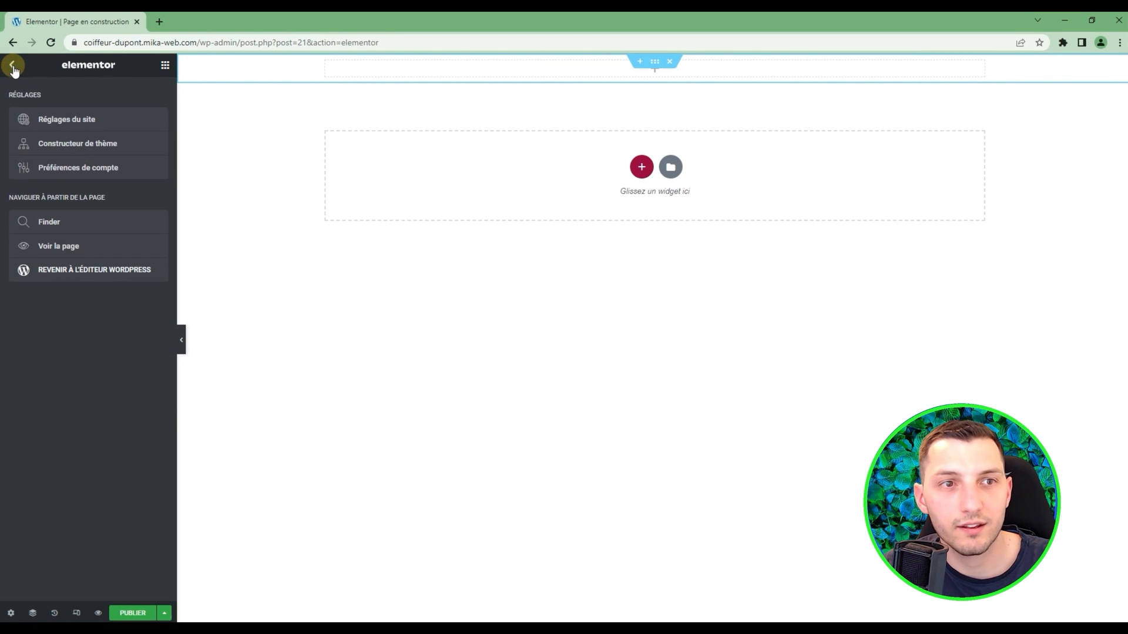
pyautogui.click(85, 171)
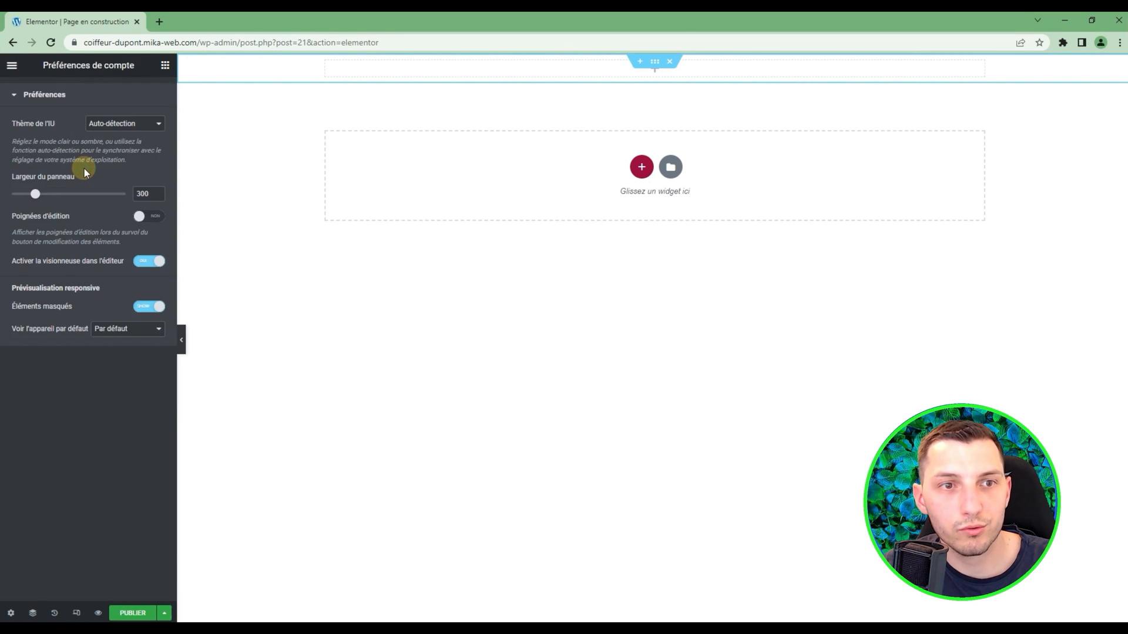
pyautogui.click(152, 219)
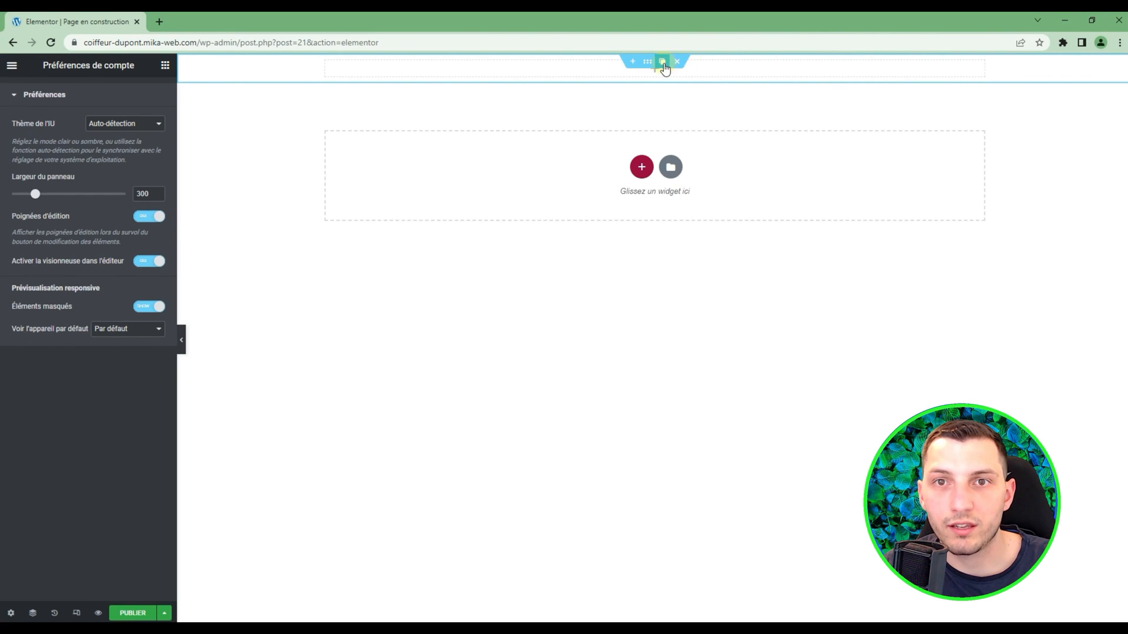
# Duplicate the empty section, delete the copy, and open the remaining section's Modifier Section settings
pyautogui.click(662, 62)
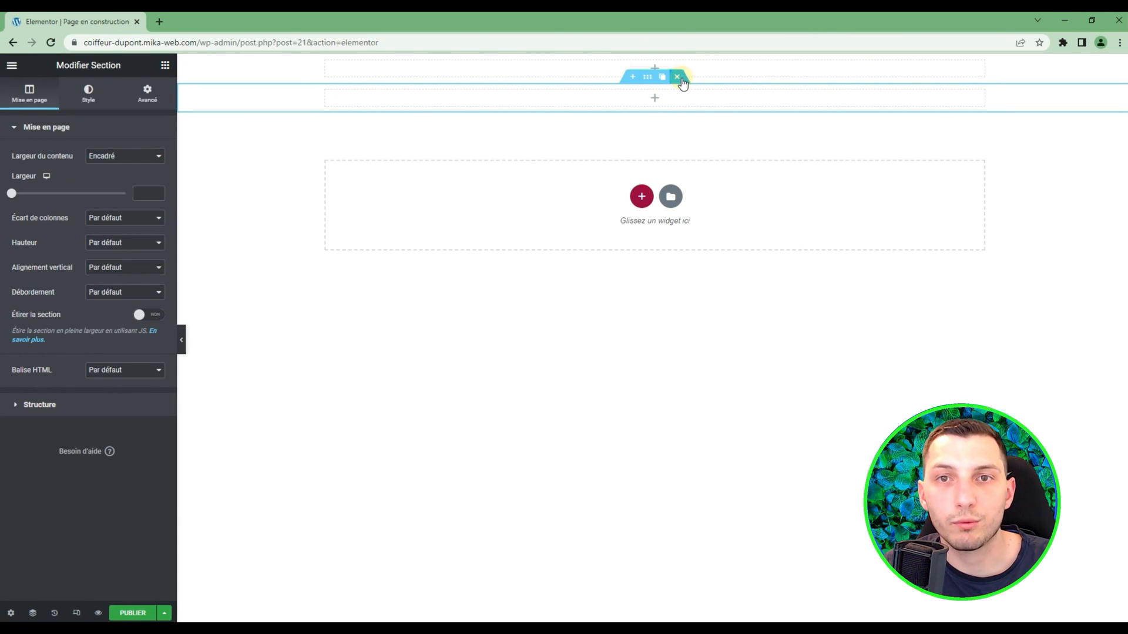
pyautogui.click(678, 77)
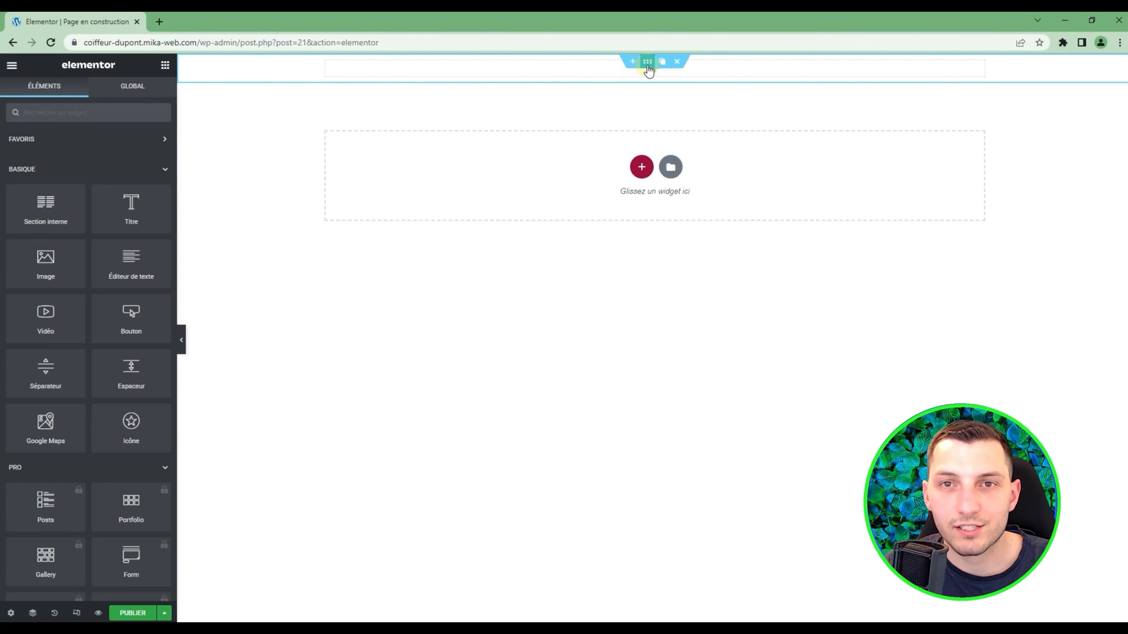
pyautogui.click(648, 66)
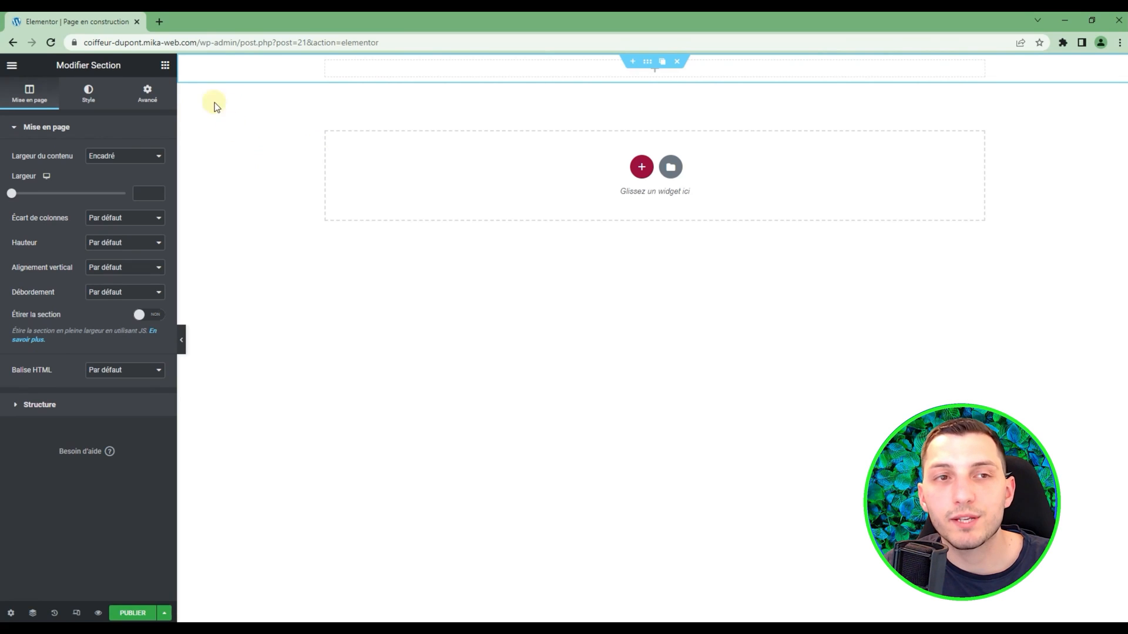
pyautogui.click(165, 67)
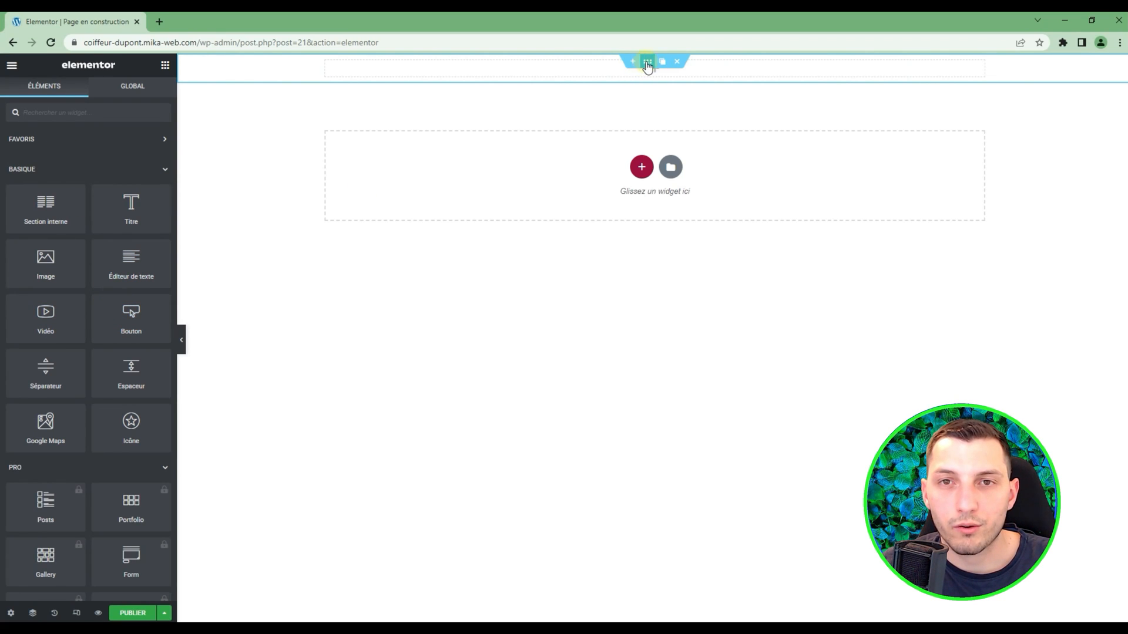
pyautogui.click(647, 66)
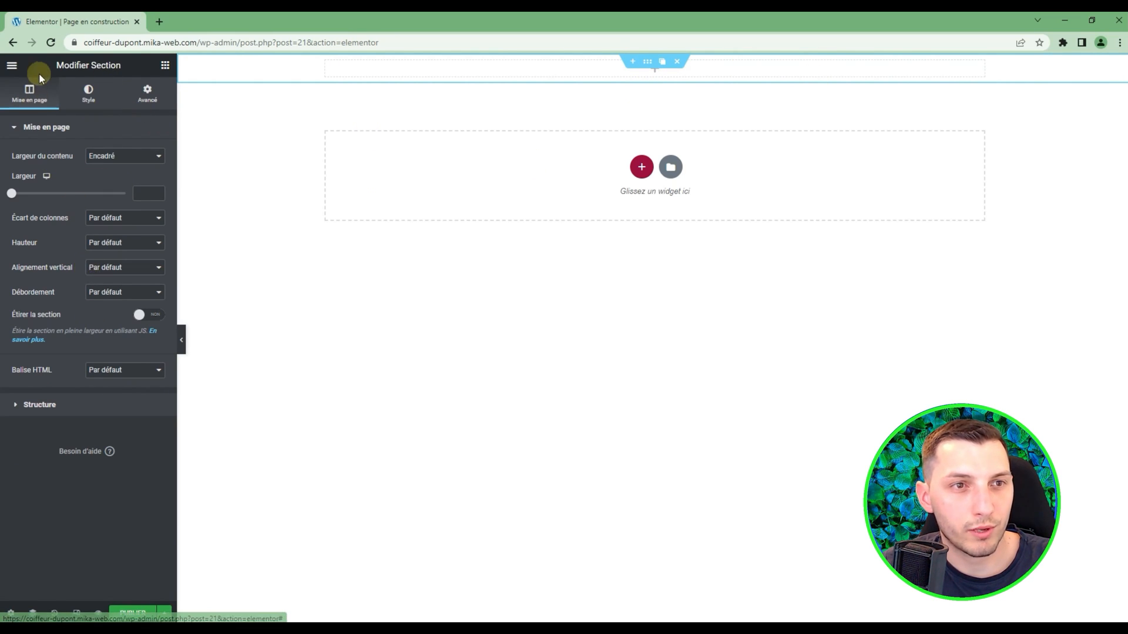
# Set the section's Hauteur to Hauteur min. of 100 VH
pyautogui.click(112, 244)
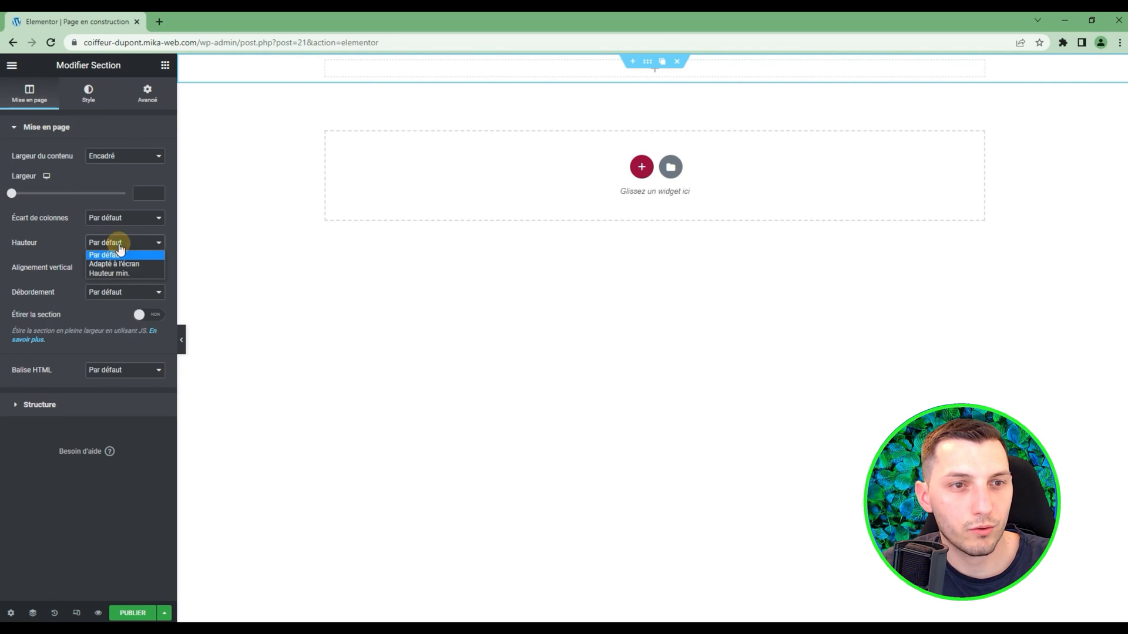
pyautogui.click(128, 274)
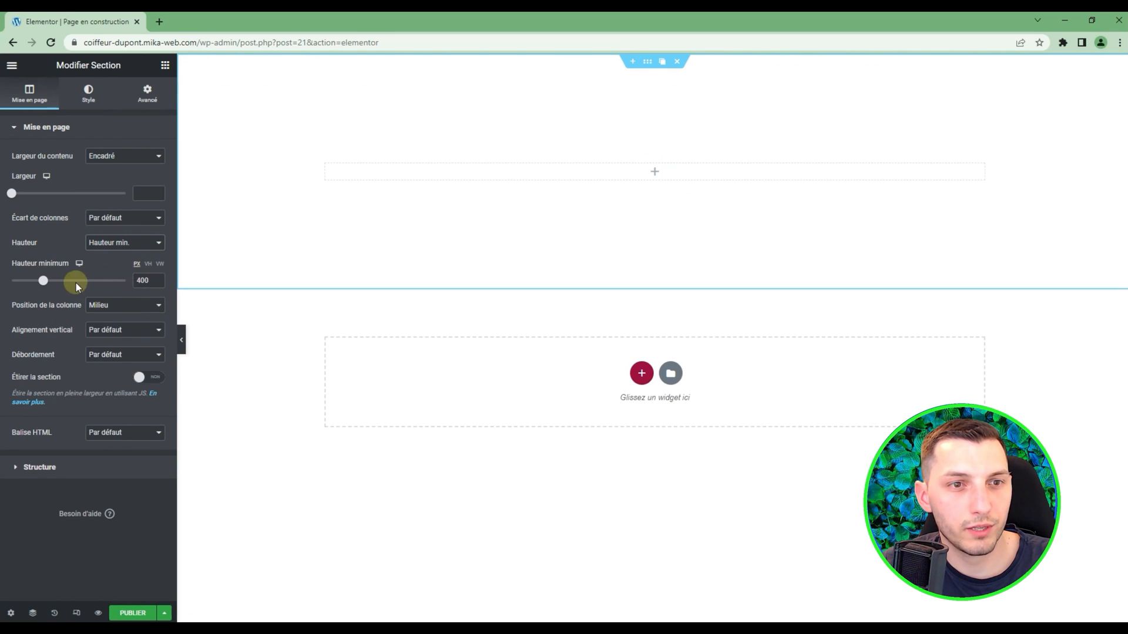
pyautogui.click(149, 265)
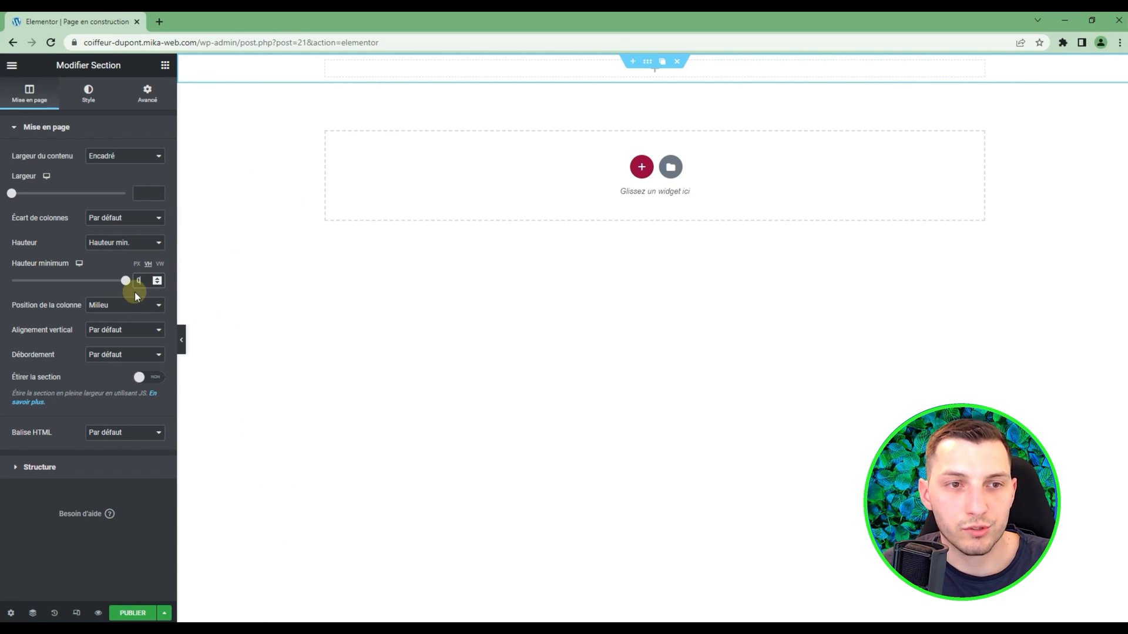
pyautogui.press('BackSpace')
pyautogui.write('5')
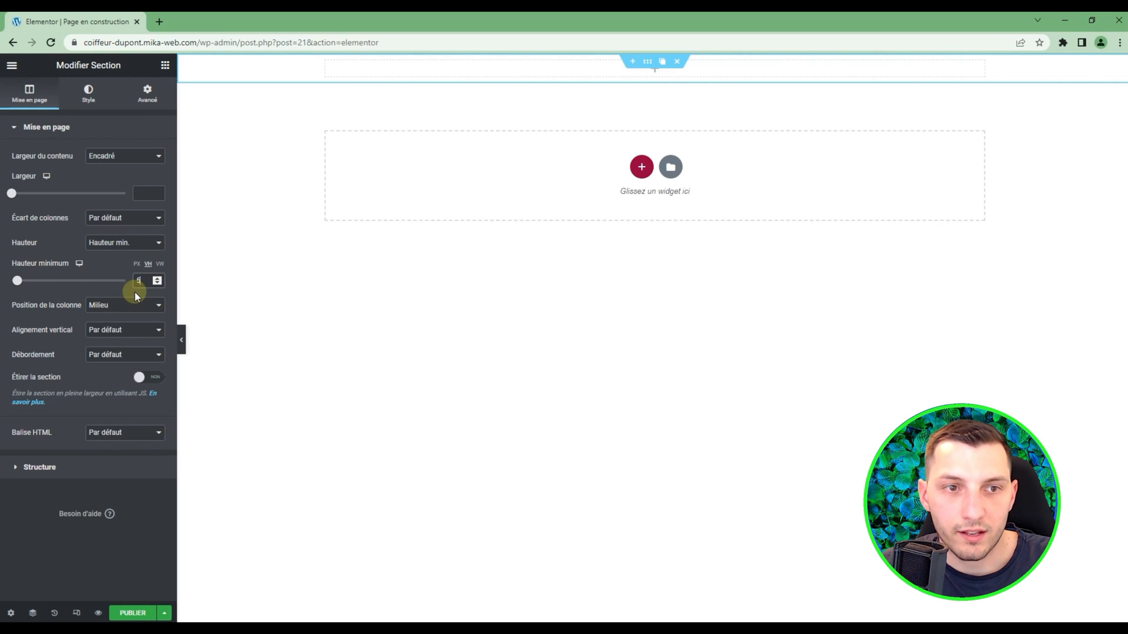
pyautogui.press('BackSpace')
pyautogui.write('100')
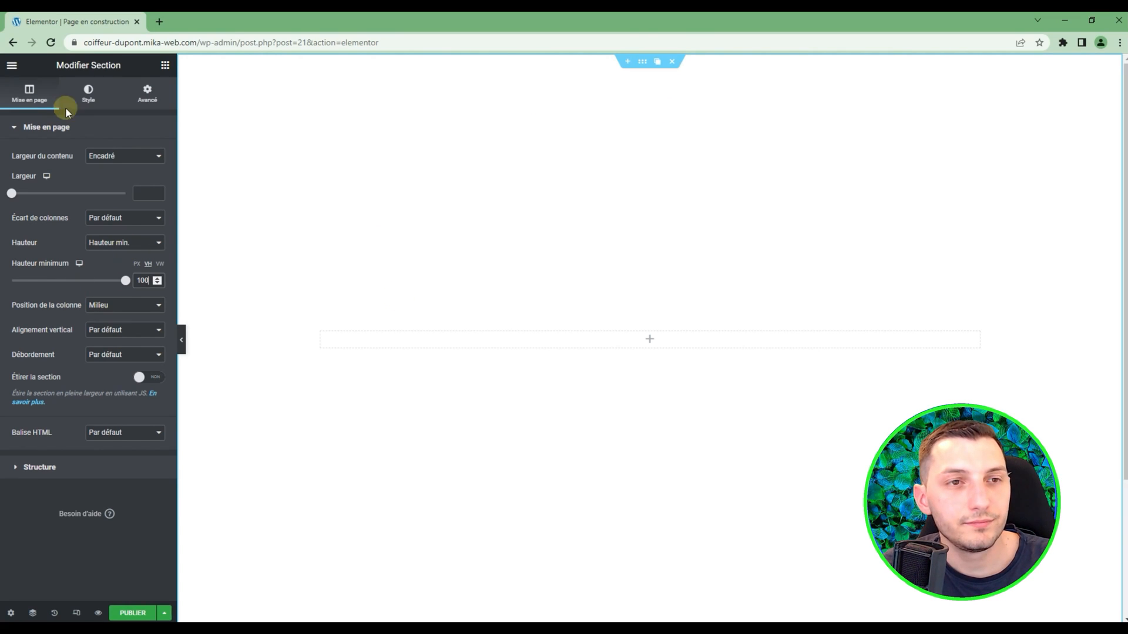
pyautogui.click(88, 93)
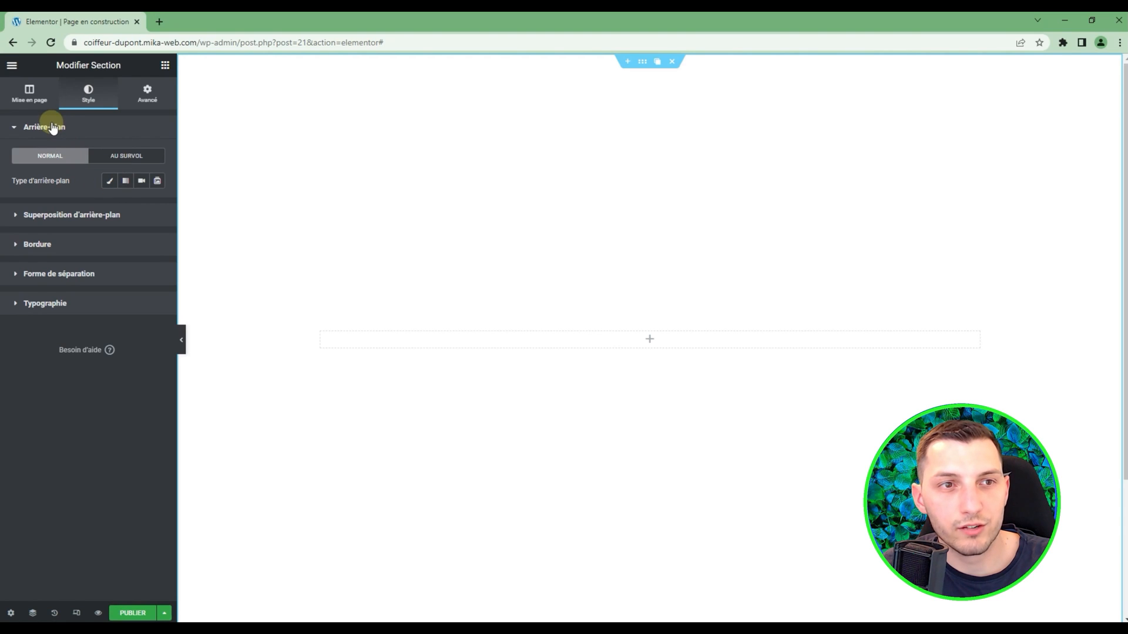
# Switch the section background to Classique and clear its background colour
pyautogui.click(109, 183)
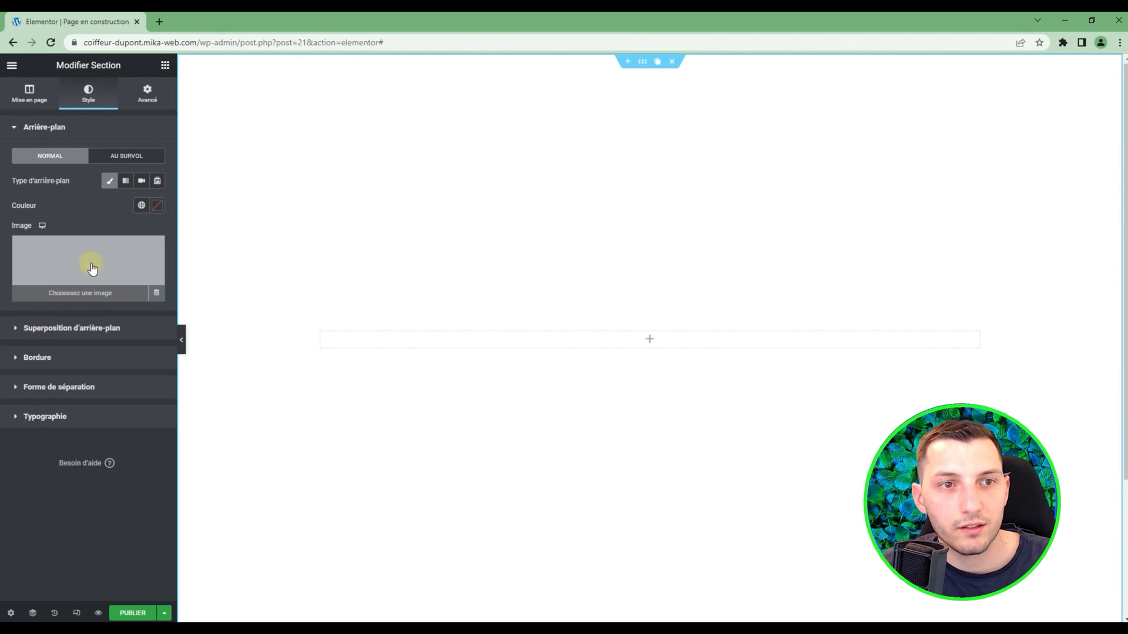
pyautogui.click(141, 205)
pyautogui.click(47, 254)
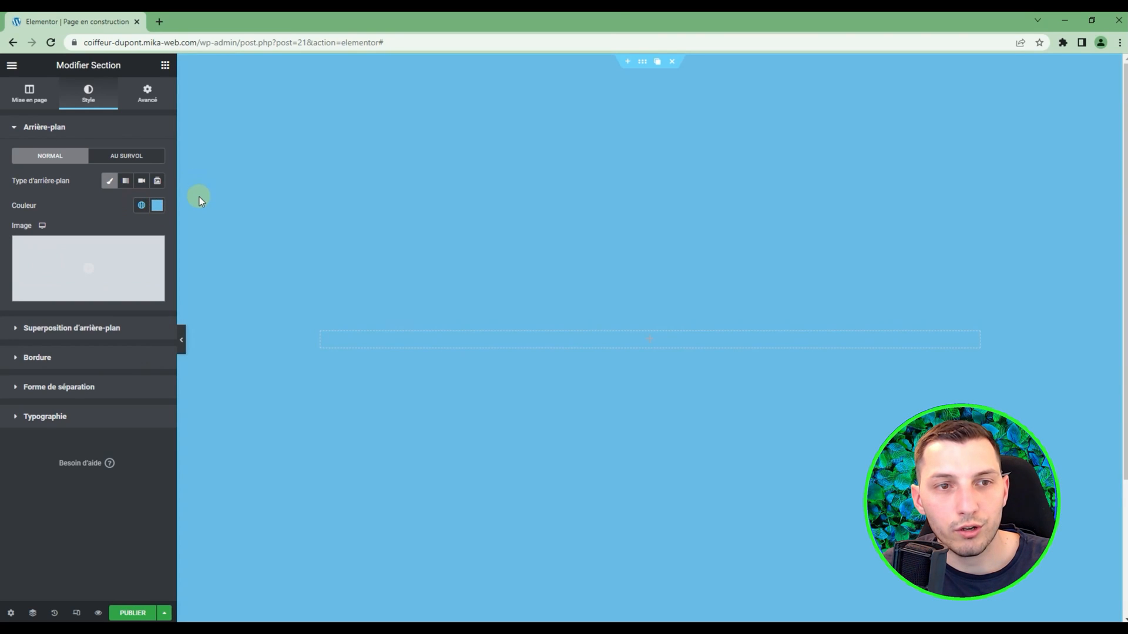
pyautogui.click(141, 205)
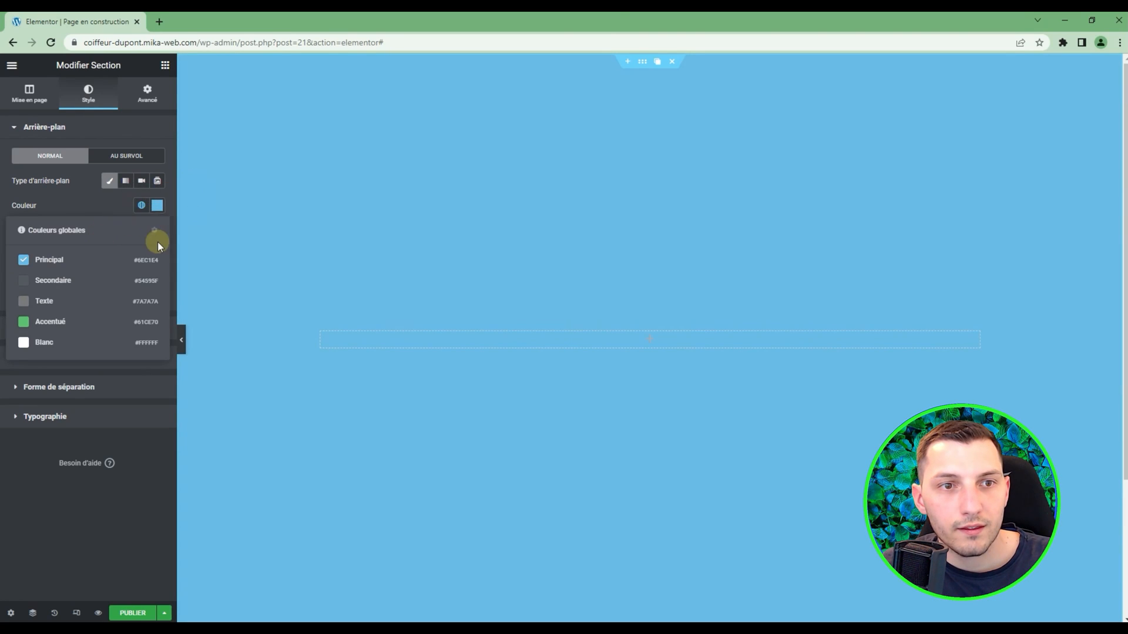
pyautogui.click(111, 204)
pyautogui.click(158, 207)
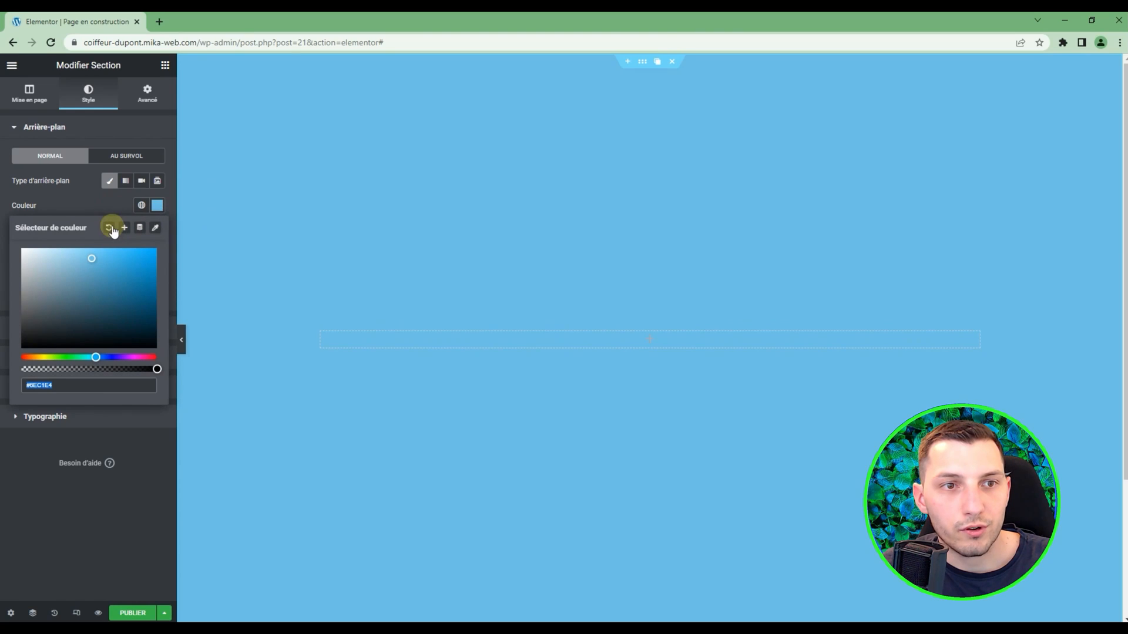
pyautogui.click(109, 227)
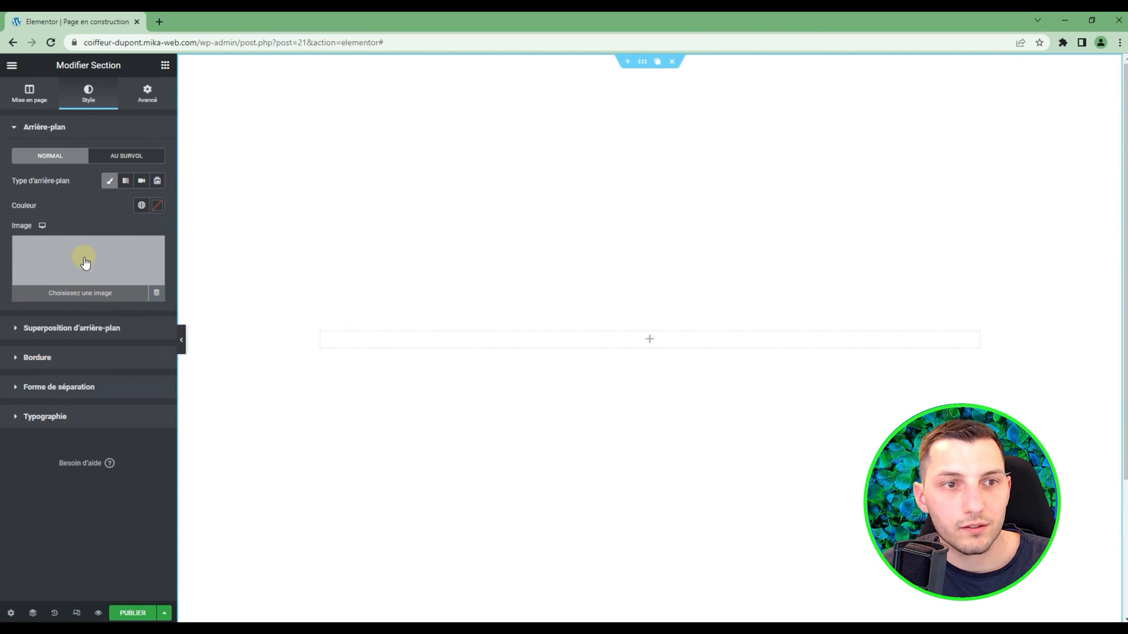
# Open the background image media dialog on Téléverser des fichiers, then open a new browser tab
pyautogui.click(86, 259)
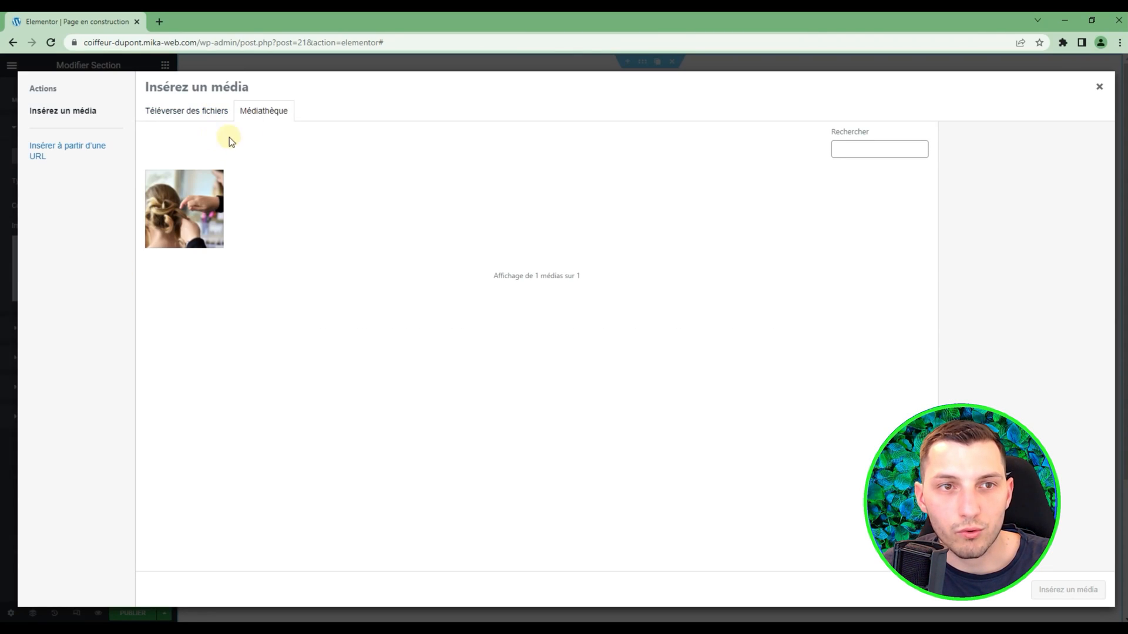
pyautogui.click(189, 116)
pyautogui.click(257, 121)
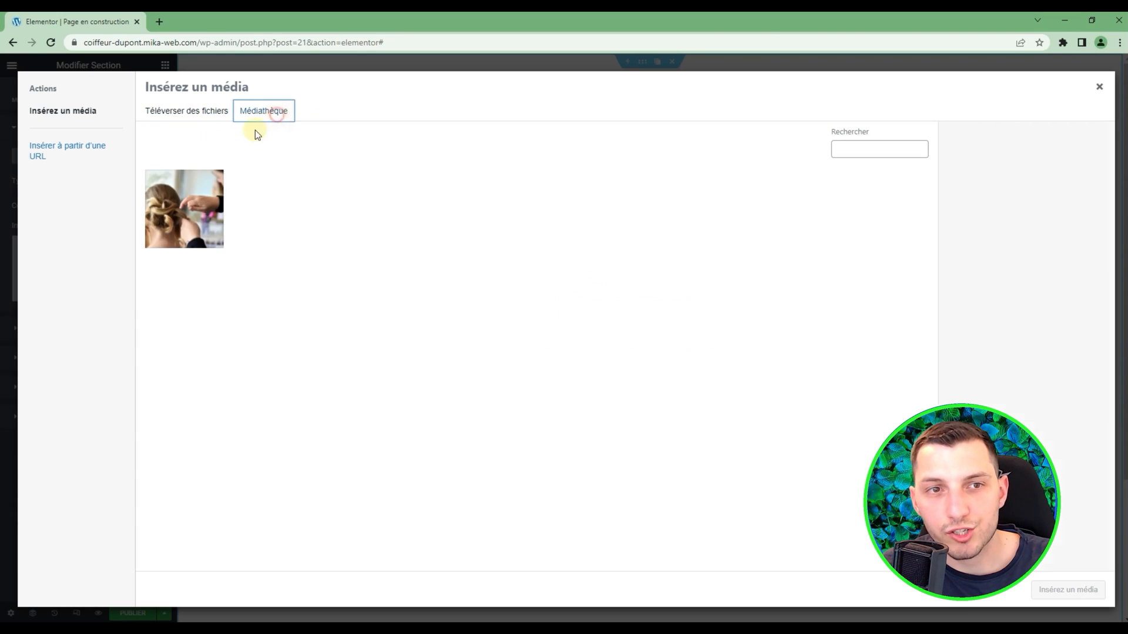
pyautogui.click(214, 120)
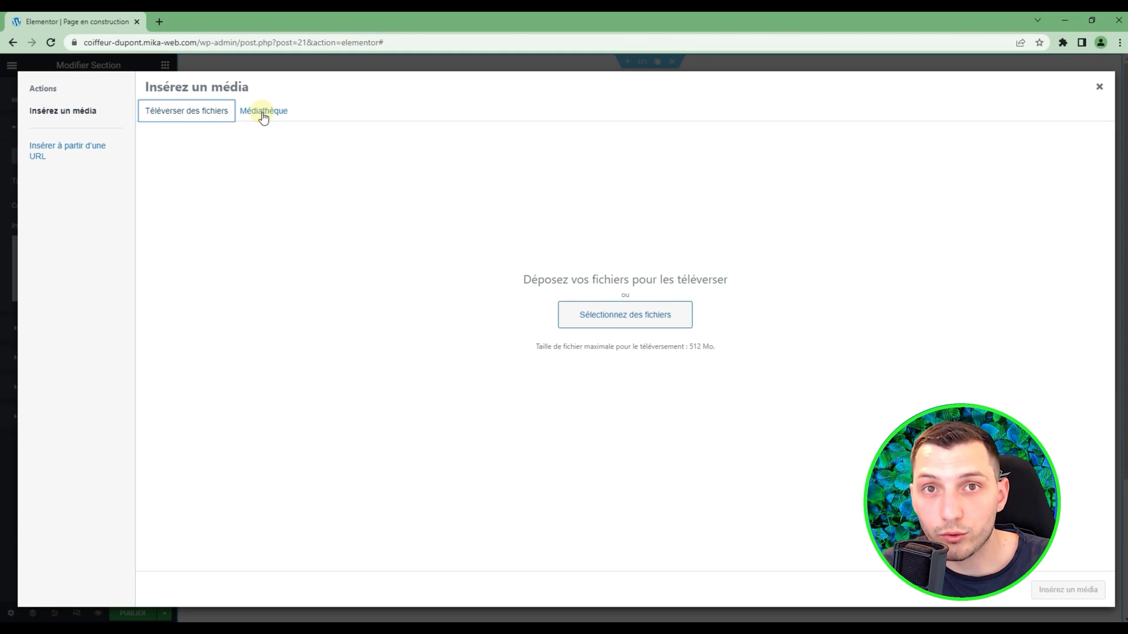
pyautogui.click(159, 22)
# Search Google for pixabay, open pixabay.com/fr and scroll its photos, then return to Elementor
pyautogui.write('pixabay')
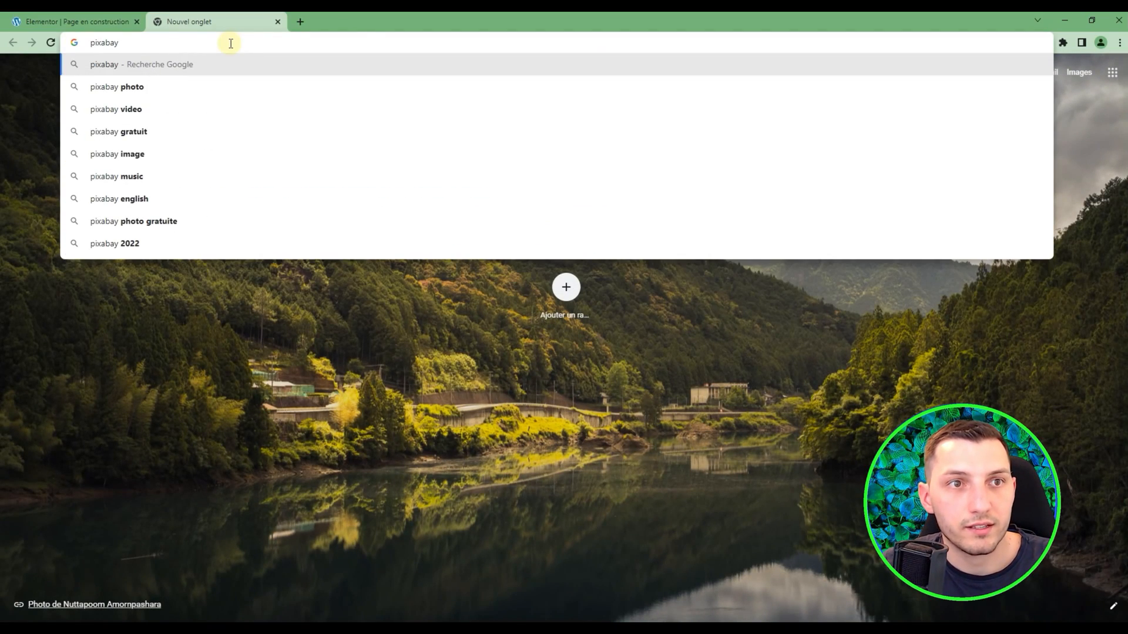
pyautogui.press('Return')
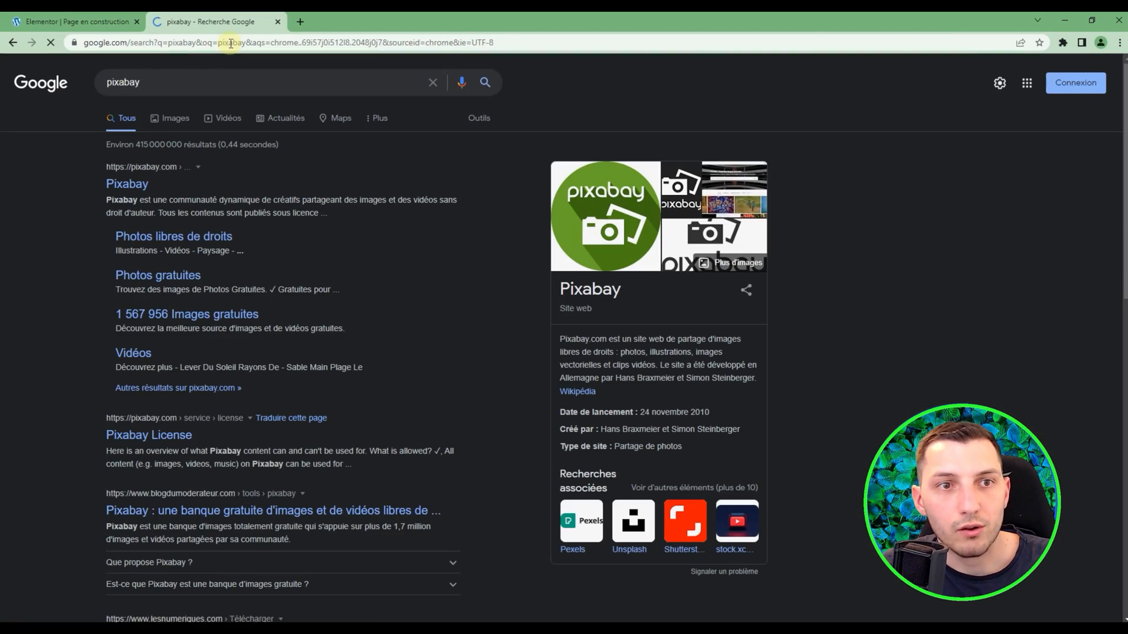
pyautogui.click(142, 187)
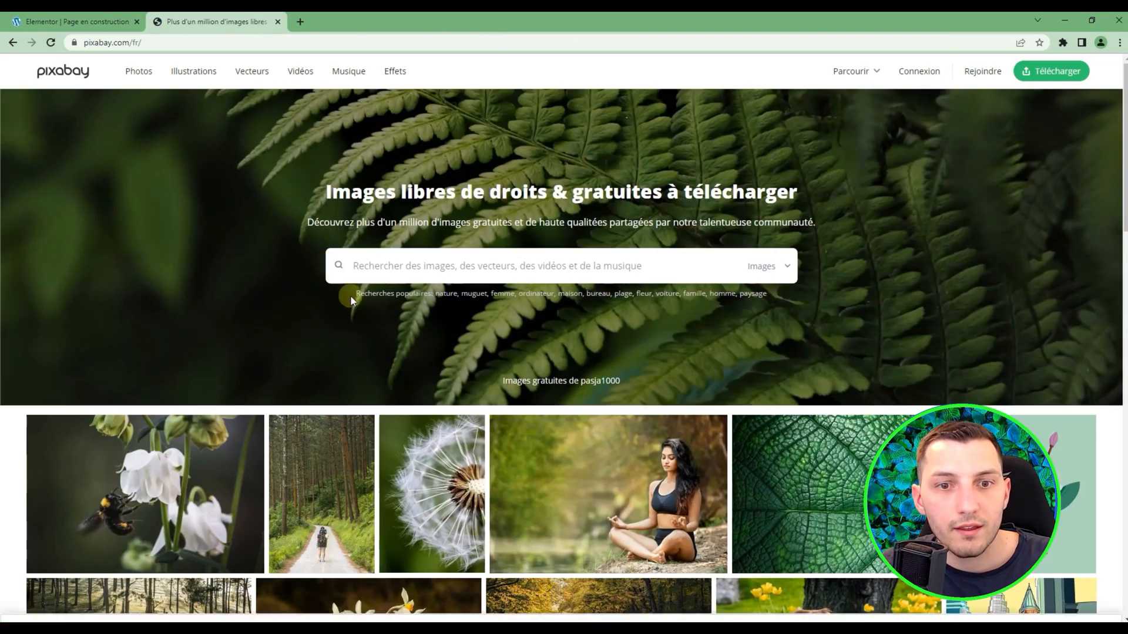
pyautogui.scroll(-5, 524, 381)
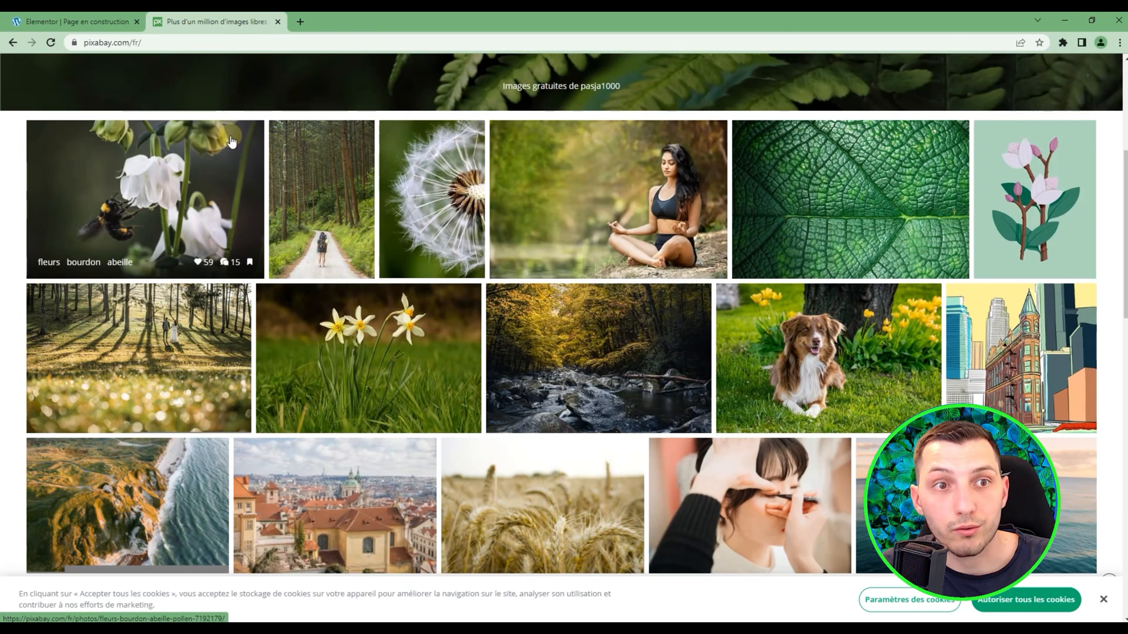
pyautogui.click(92, 15)
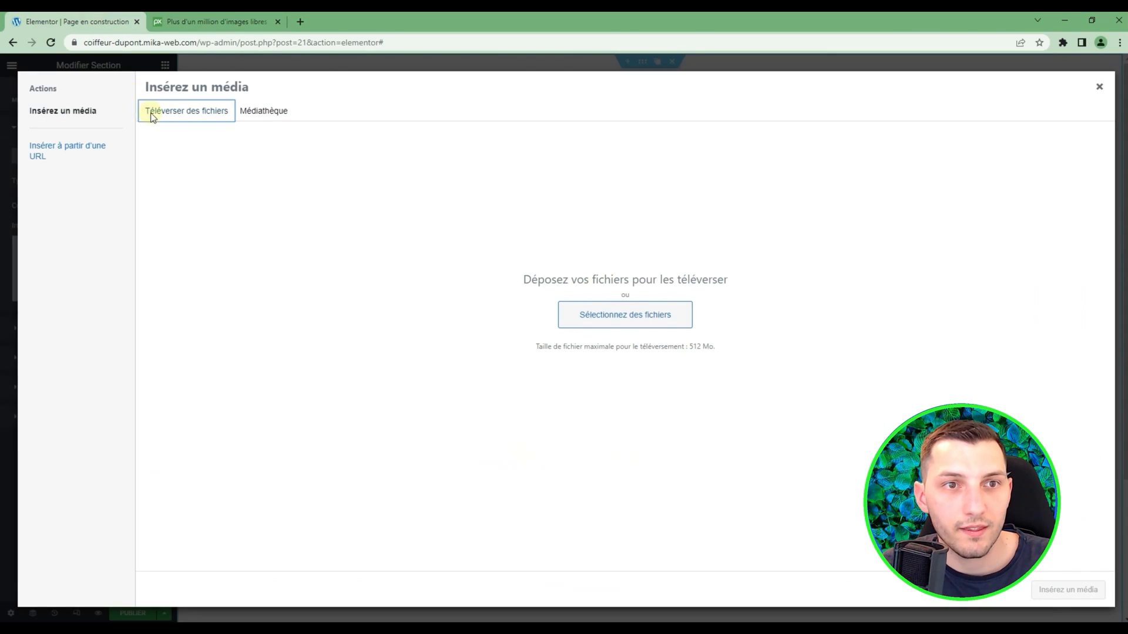
# Pick Coiffeur.jpg in the Médiathèque and insert it as the section's background image
pyautogui.click(282, 112)
pyautogui.click(189, 206)
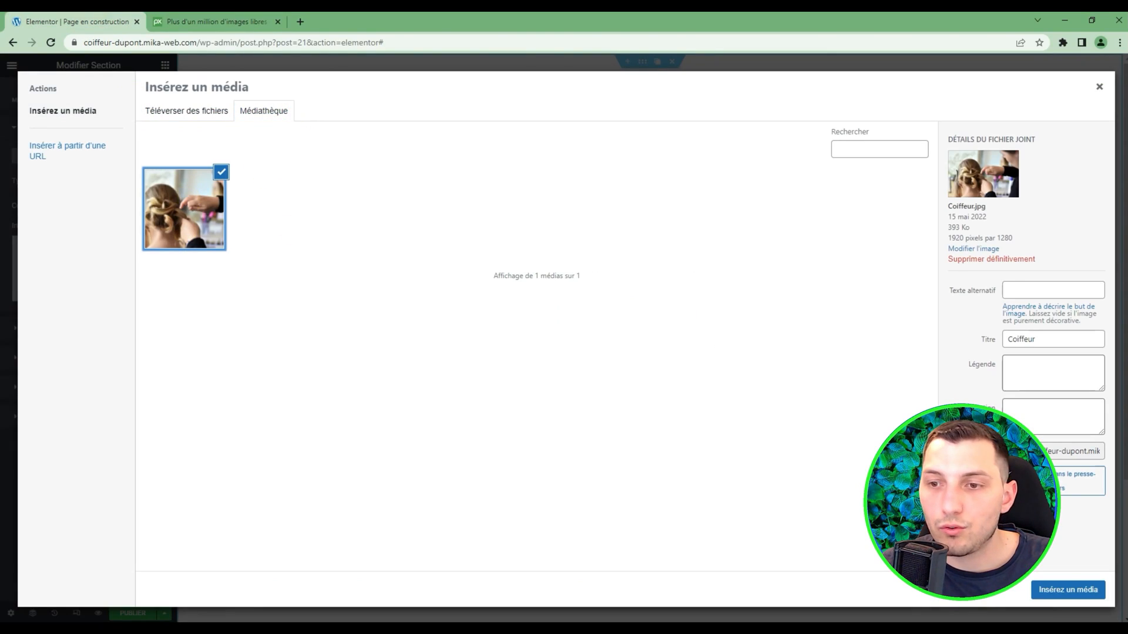
pyautogui.click(1087, 591)
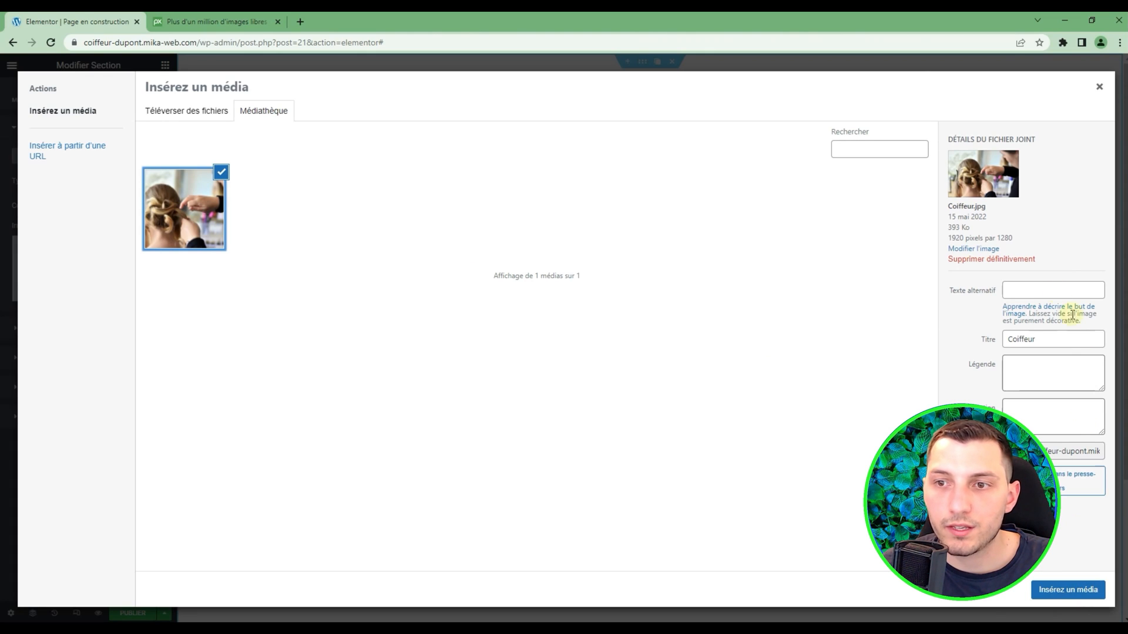
pyautogui.click(1052, 288)
pyautogui.click(1055, 359)
pyautogui.click(1054, 293)
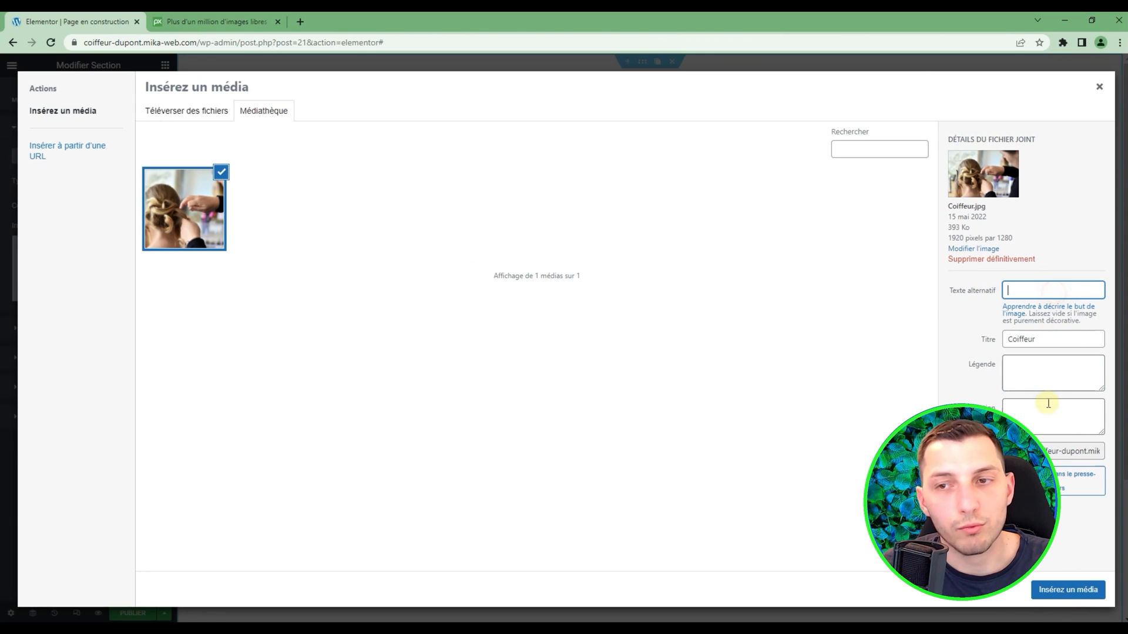
pyautogui.click(1047, 404)
pyautogui.click(1040, 289)
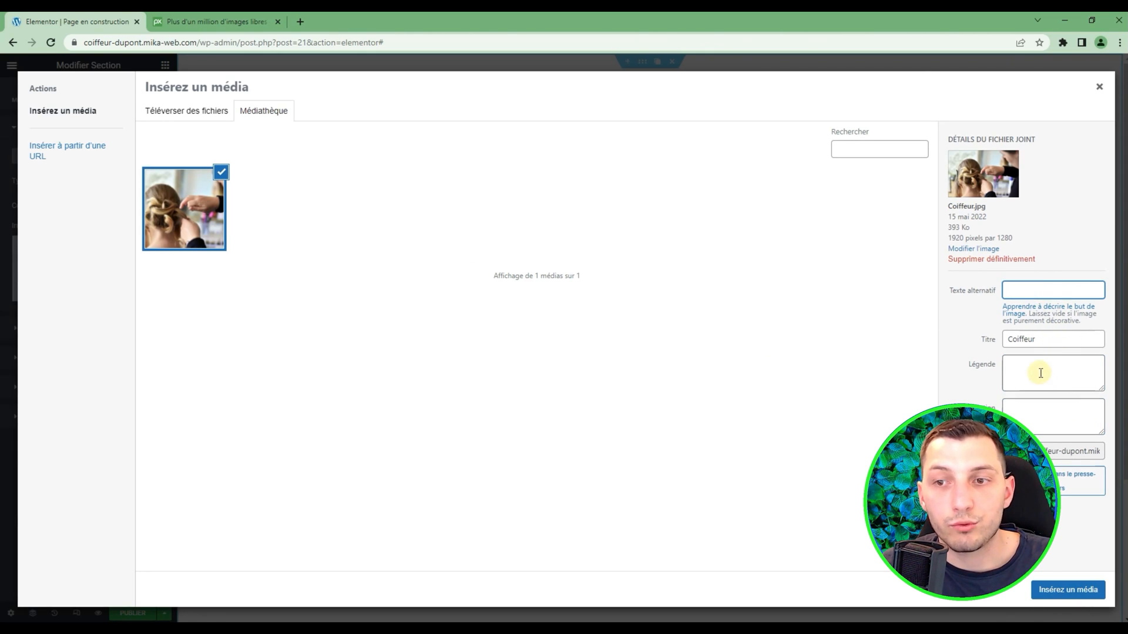
pyautogui.click(1040, 370)
pyautogui.click(1050, 419)
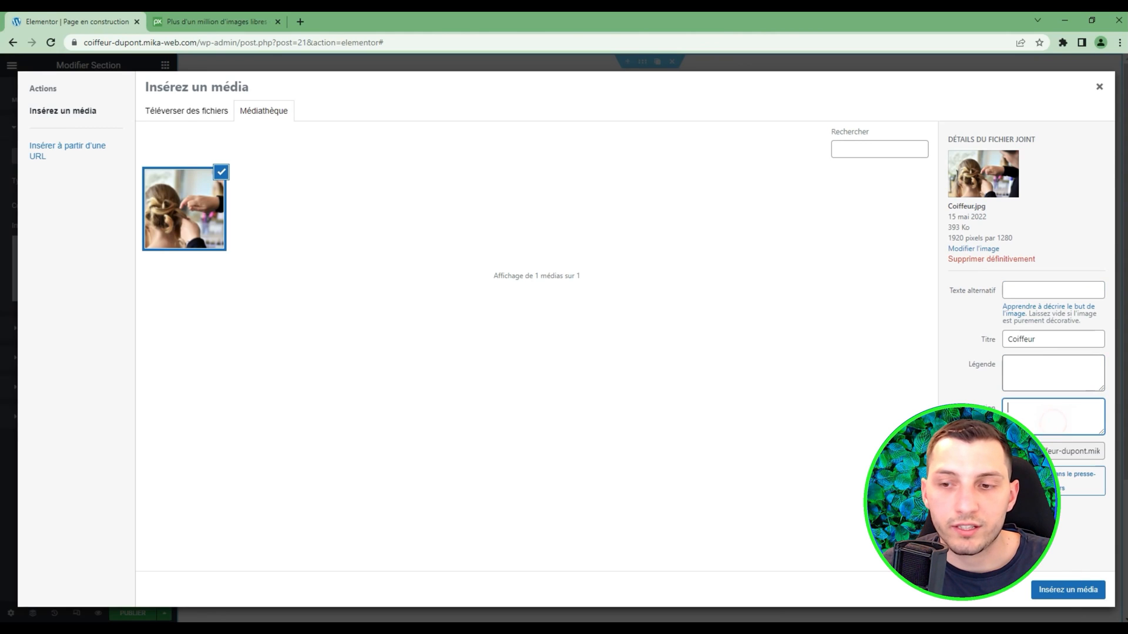
pyautogui.click(1067, 590)
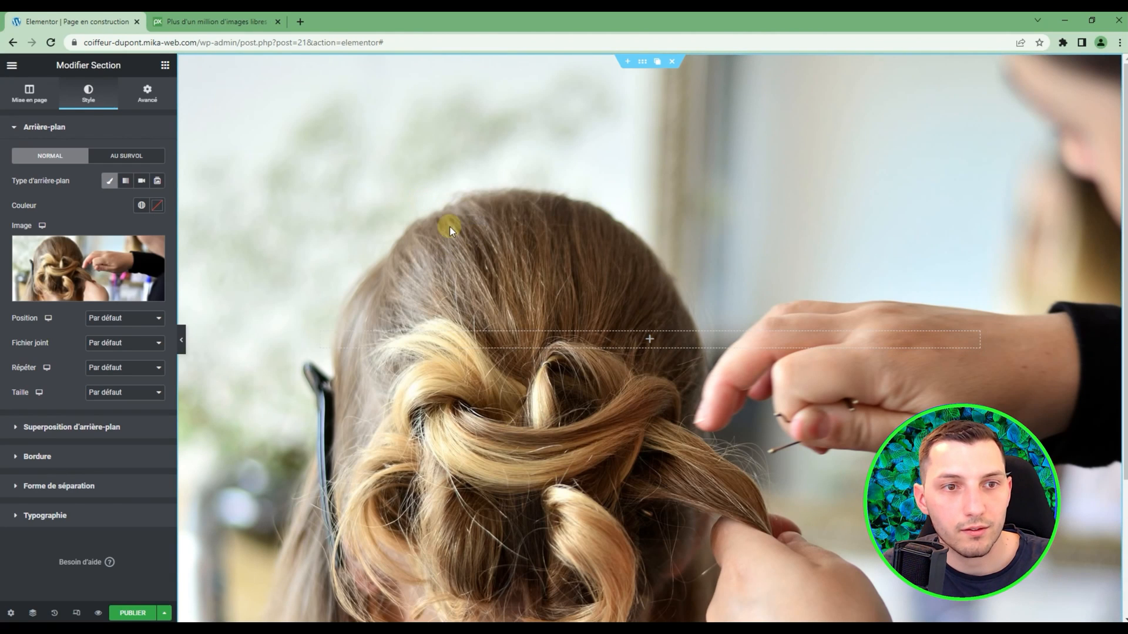
# Set the background photo to Taille Couvrir, Non-répété, and Position Centre centré
pyautogui.click(115, 395)
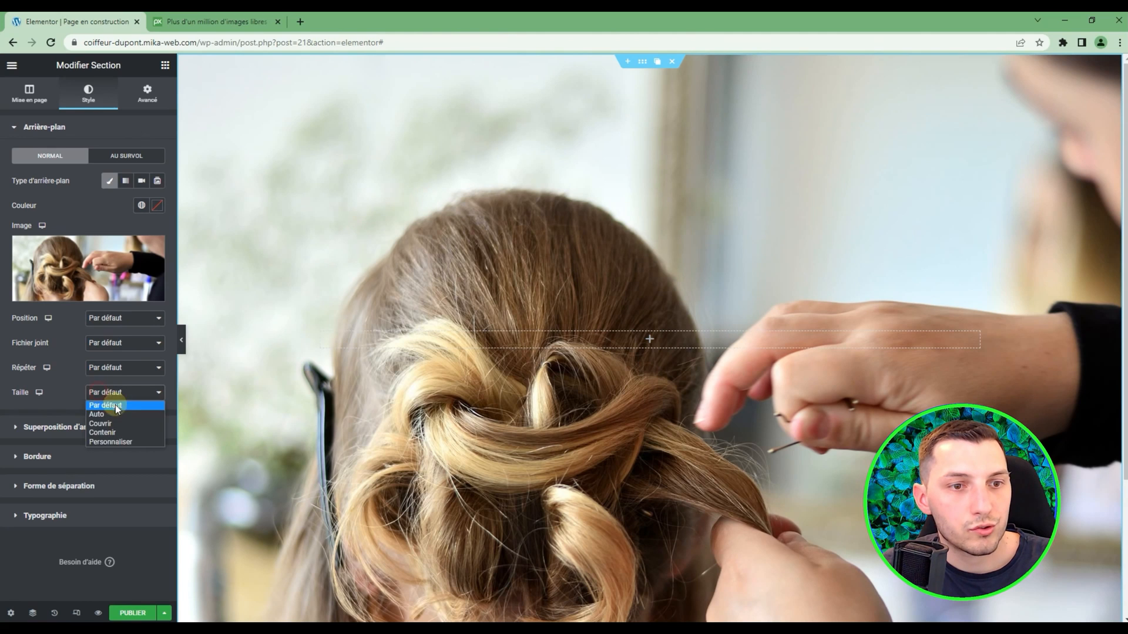
pyautogui.click(121, 424)
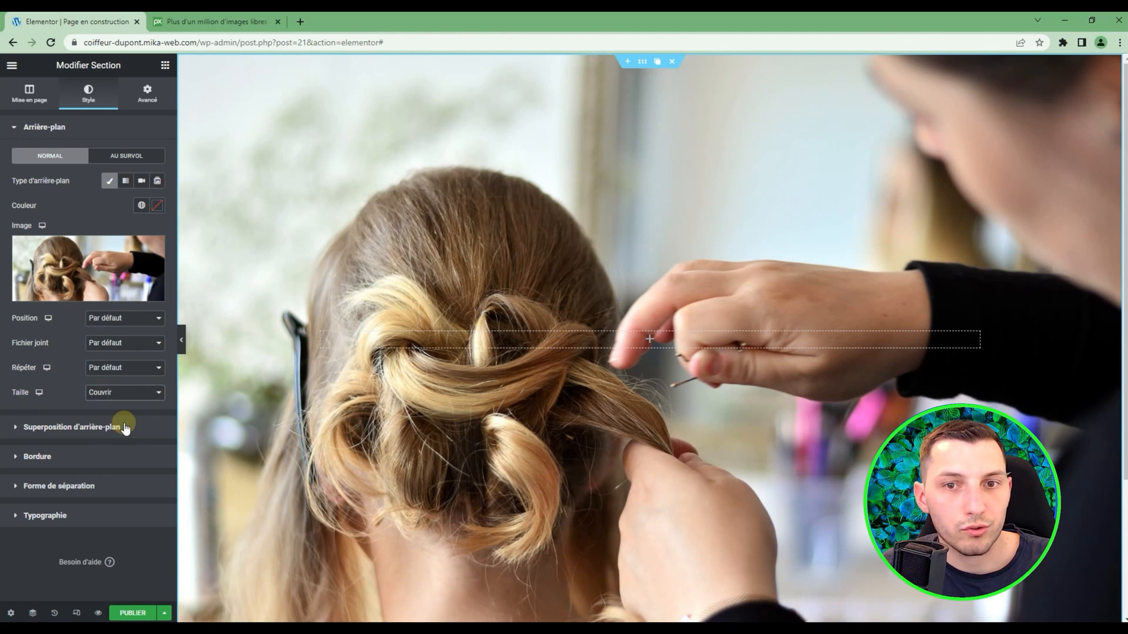
pyautogui.click(106, 368)
pyautogui.click(124, 390)
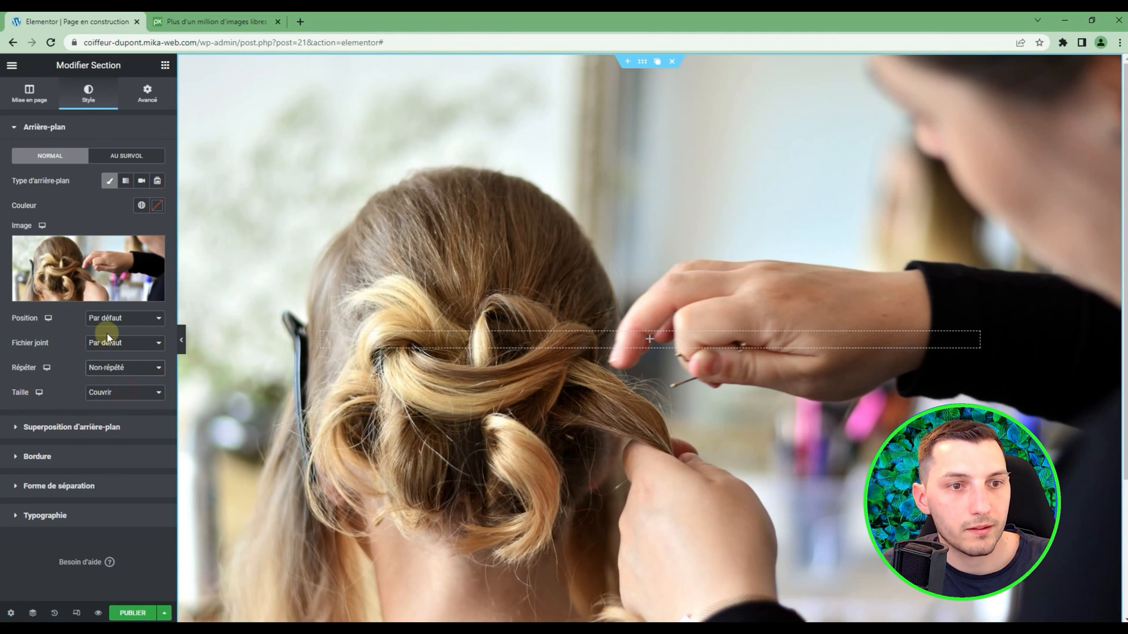
pyautogui.click(131, 322)
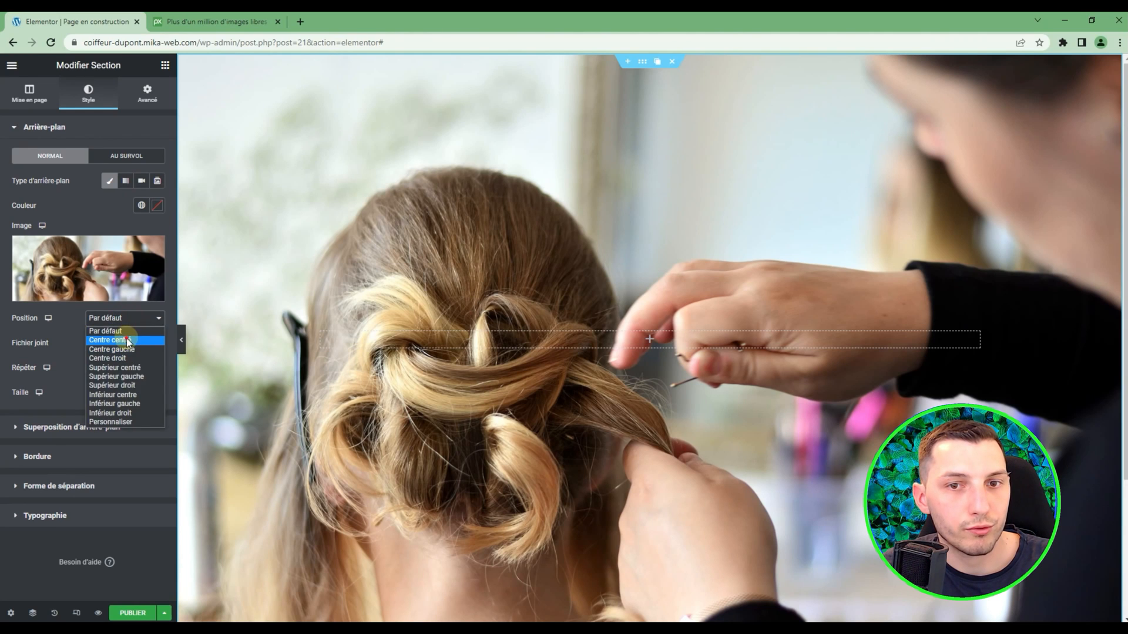
pyautogui.click(125, 337)
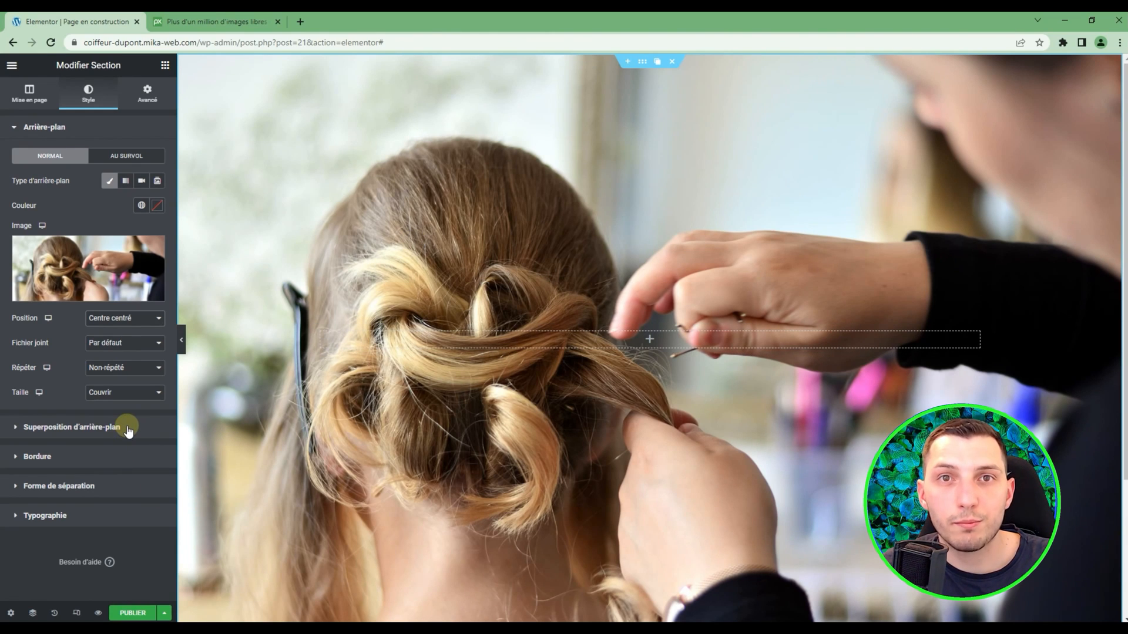
# Add a Classique background overlay in black #000000 at 0.26 opacity
pyautogui.click(45, 428)
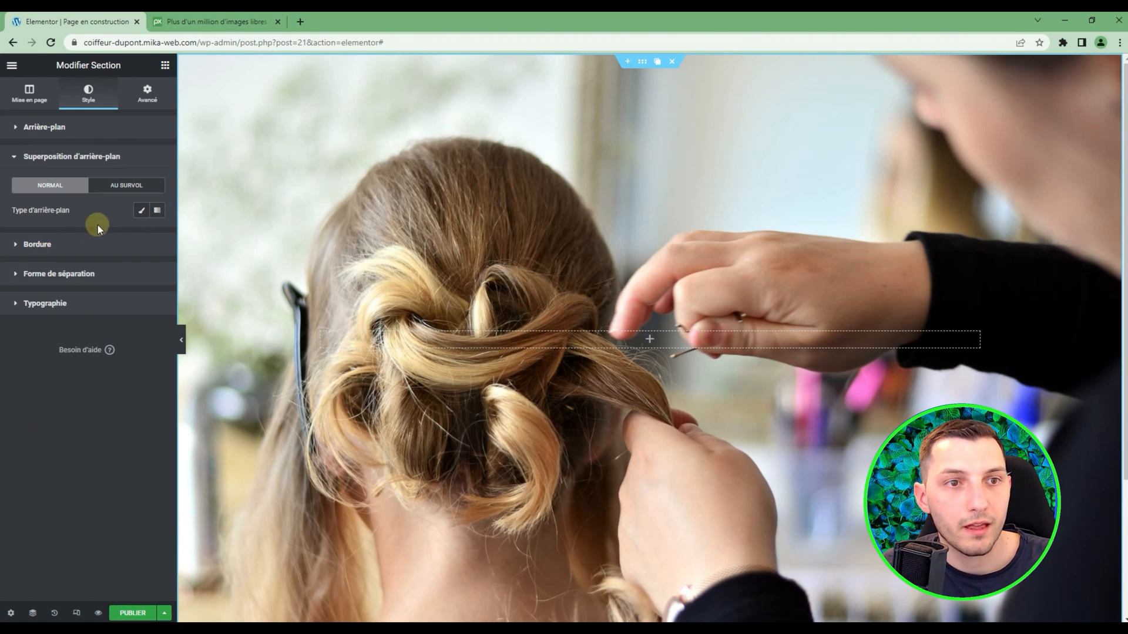
pyautogui.click(137, 213)
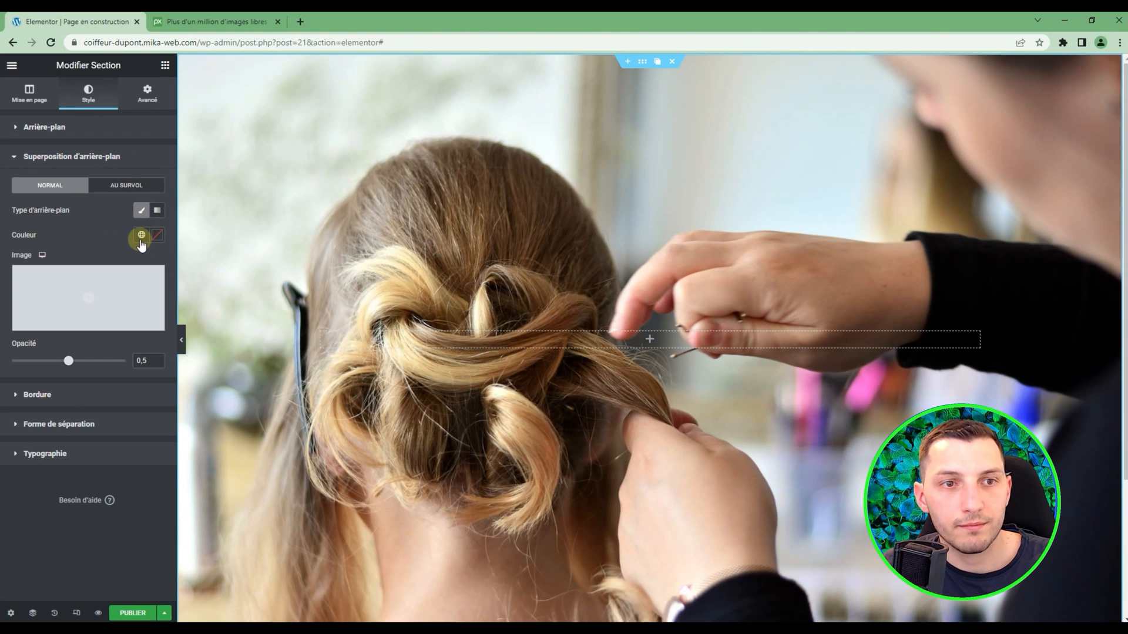
pyautogui.click(142, 237)
pyautogui.click(156, 235)
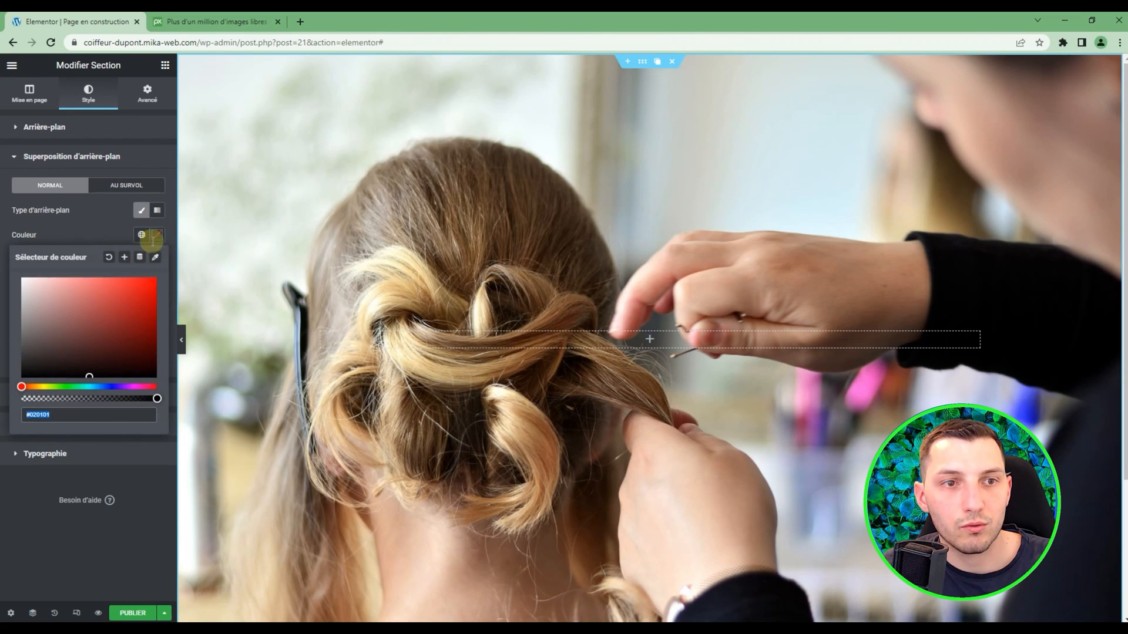
pyautogui.moveTo(90, 298); pyautogui.dragTo(22, 376)
pyautogui.moveTo(113, 344); pyautogui.dragTo(4, 420)
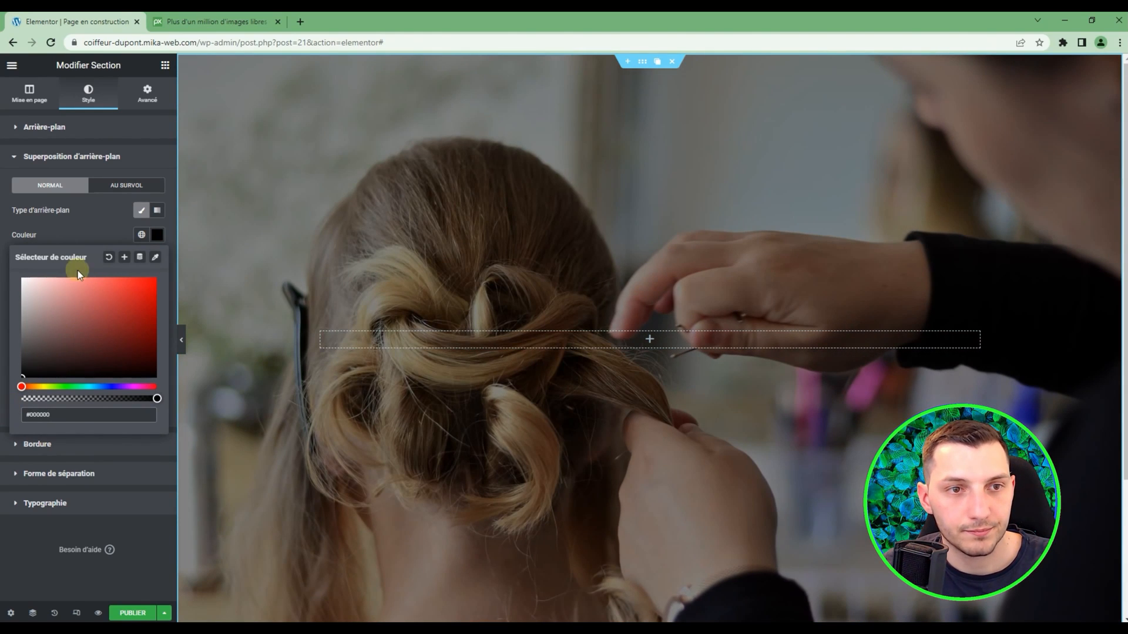
pyautogui.click(99, 238)
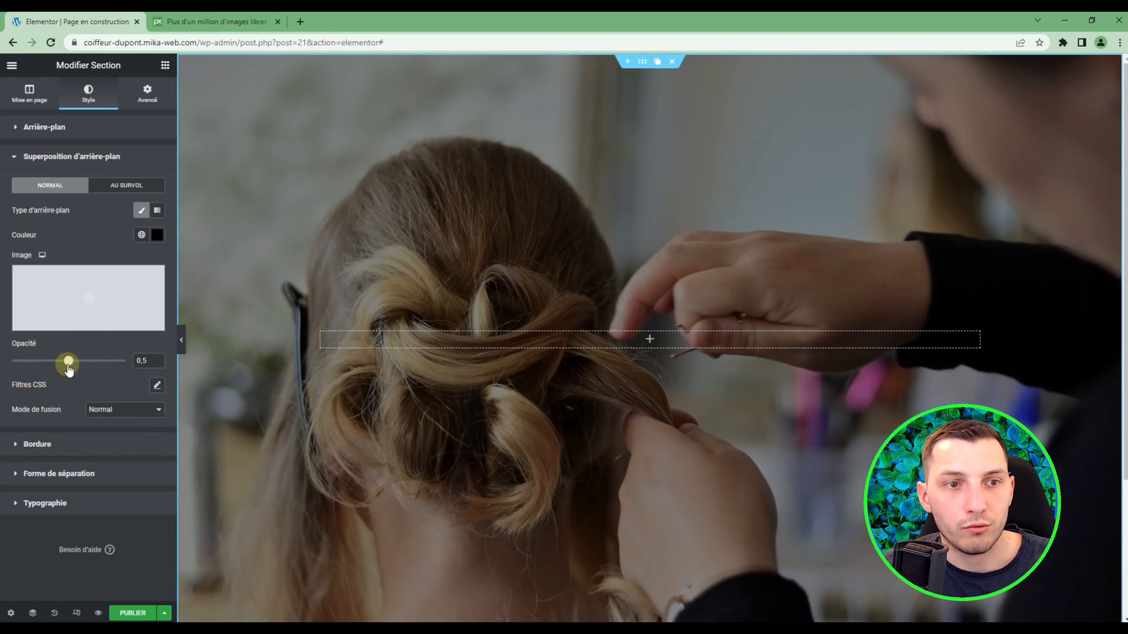
pyautogui.moveTo(68, 368); pyautogui.dragTo(42, 366)
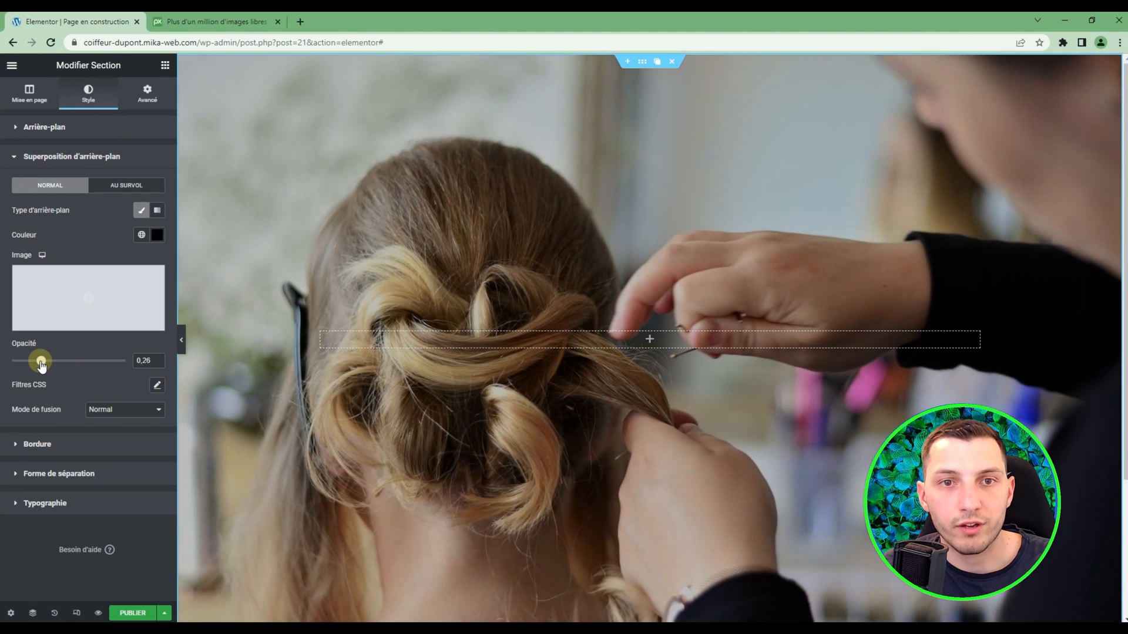
pyautogui.click(165, 64)
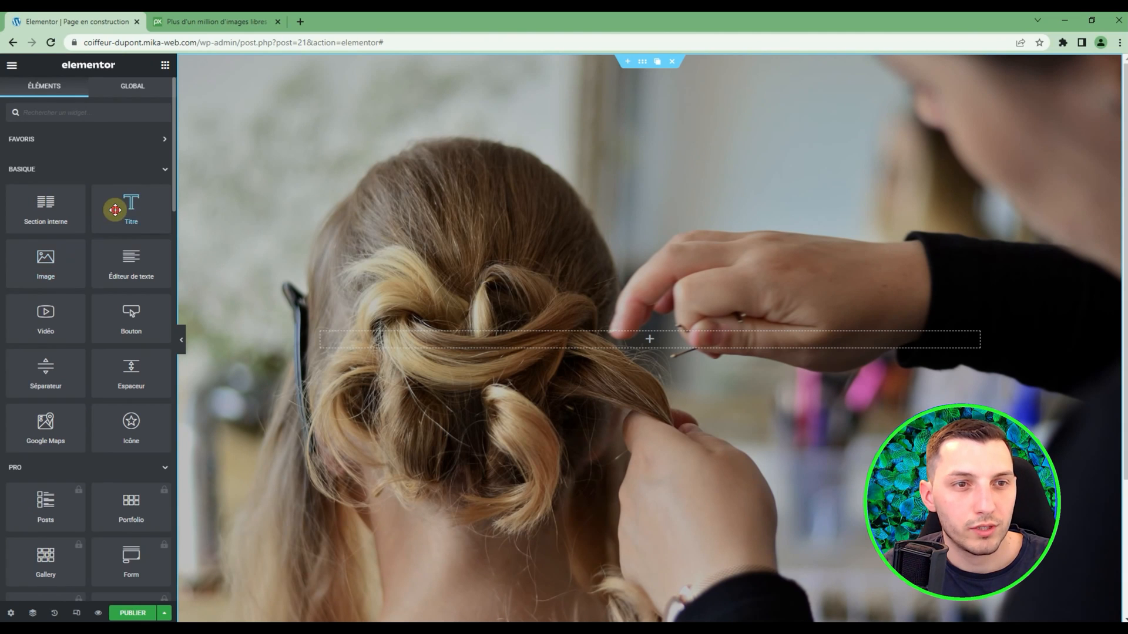
# Drop a Titre widget into the section reading 'Coiffeur Dupont', centred, with H1 tag
pyautogui.moveTo(130, 200); pyautogui.dragTo(646, 338)
pyautogui.click(114, 192)
pyautogui.hotkey('ctrl', 'a')
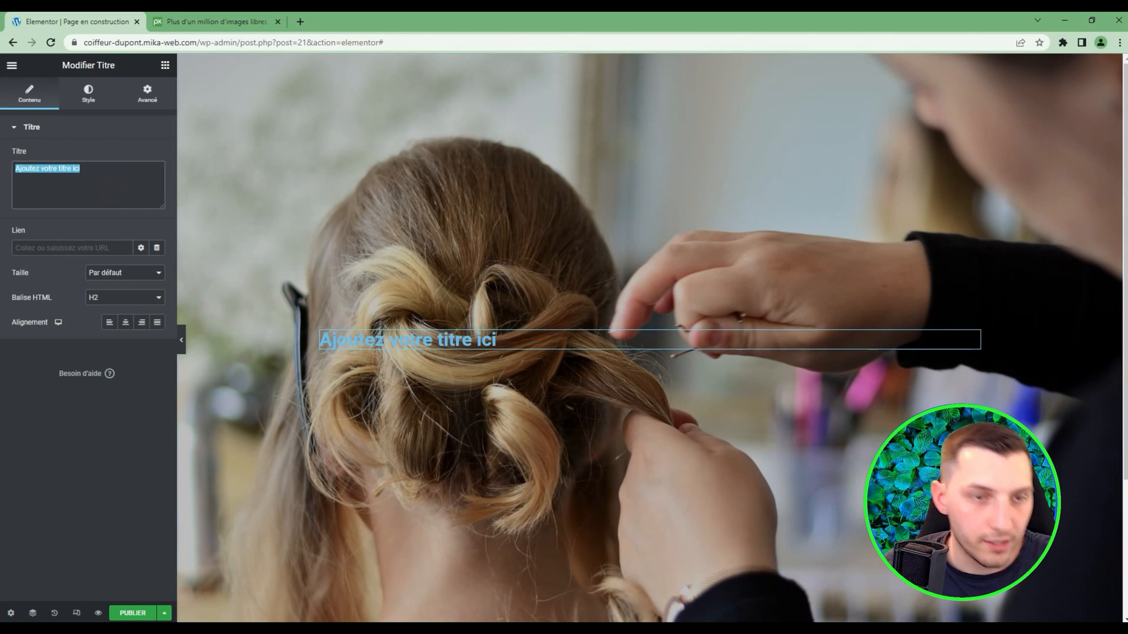
pyautogui.write('Coiffeur Dupont')
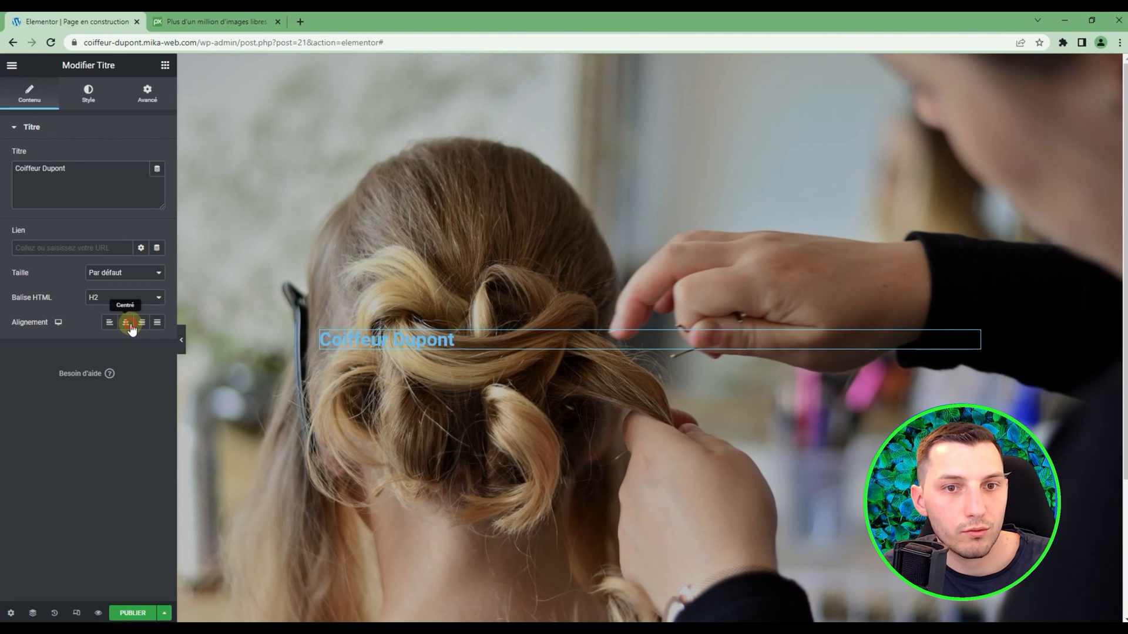
pyautogui.click(126, 322)
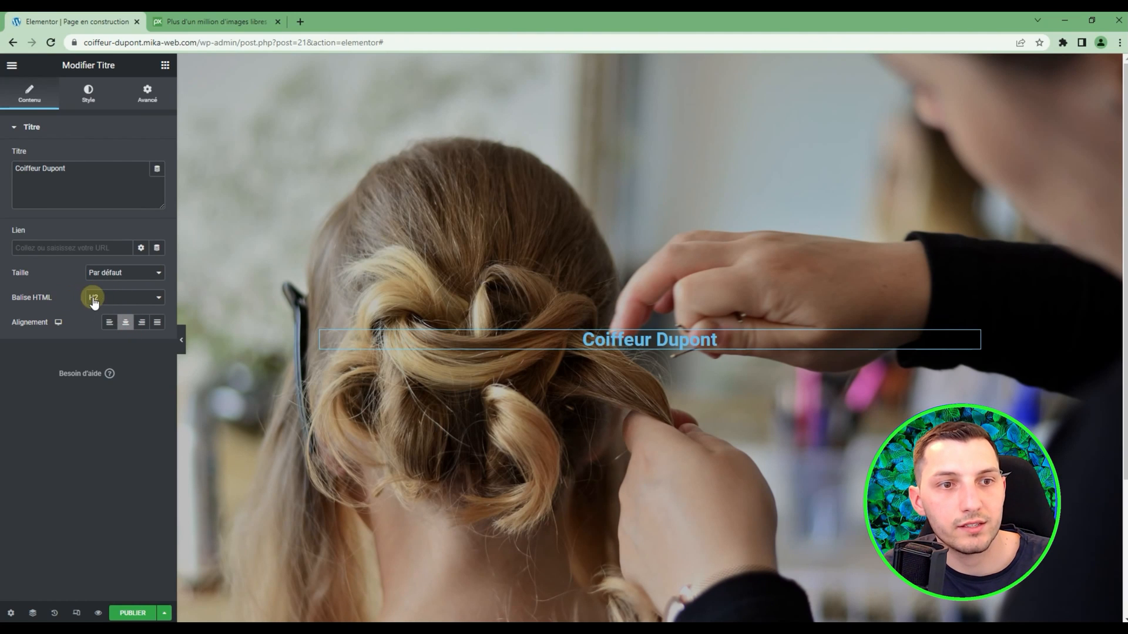
pyautogui.click(93, 300)
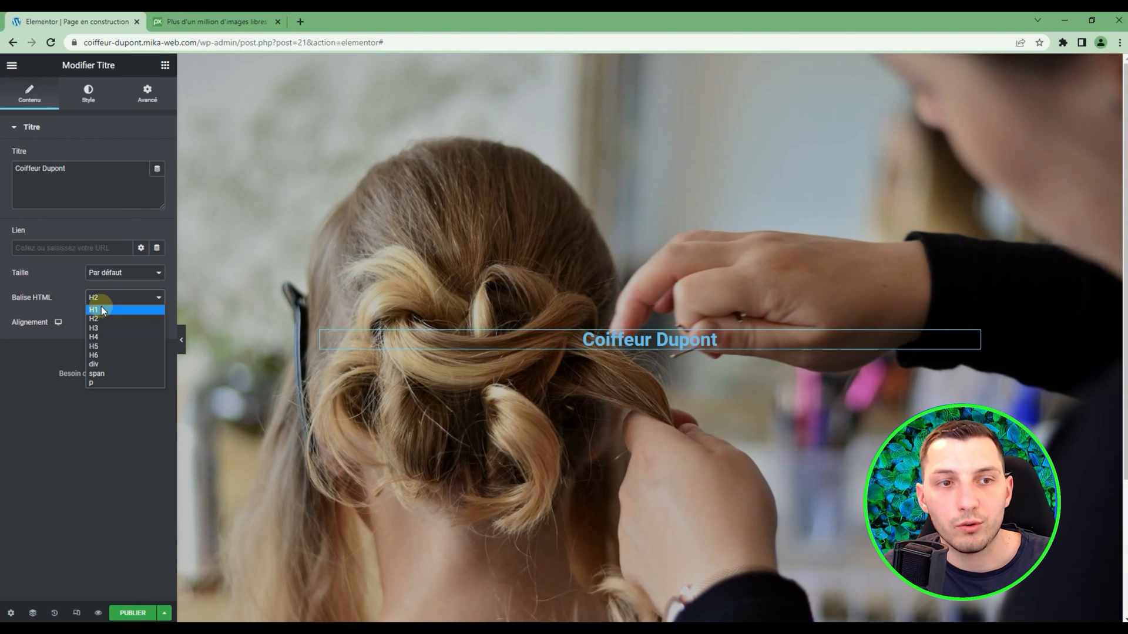
pyautogui.click(101, 310)
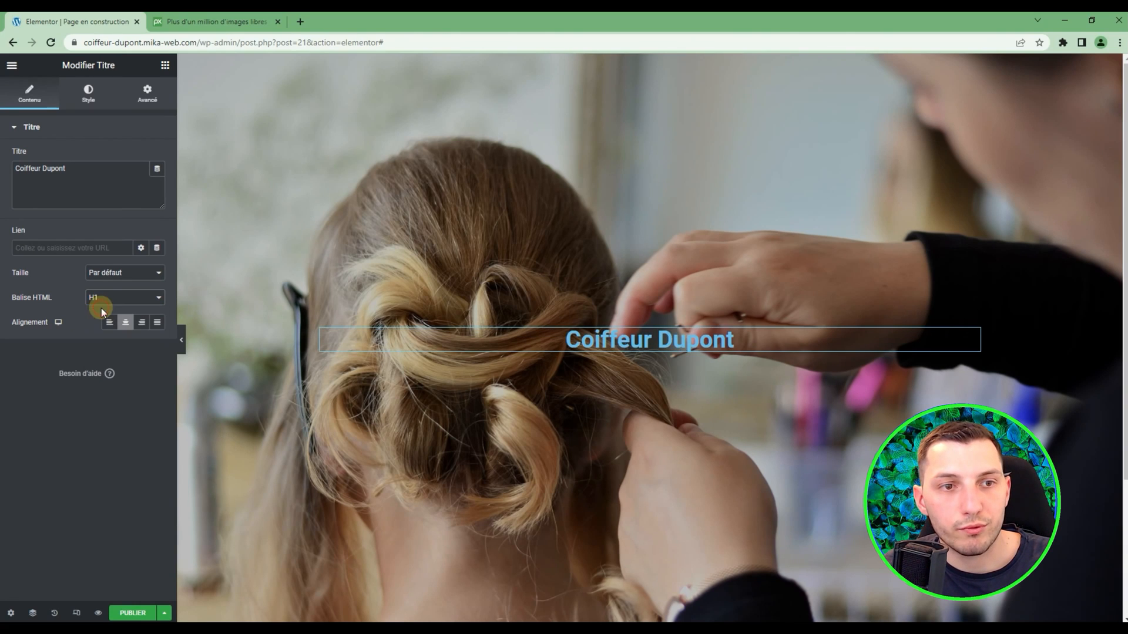
# Colour the title #FFFFFF and save it as a global colour named Blanc
pyautogui.click(89, 94)
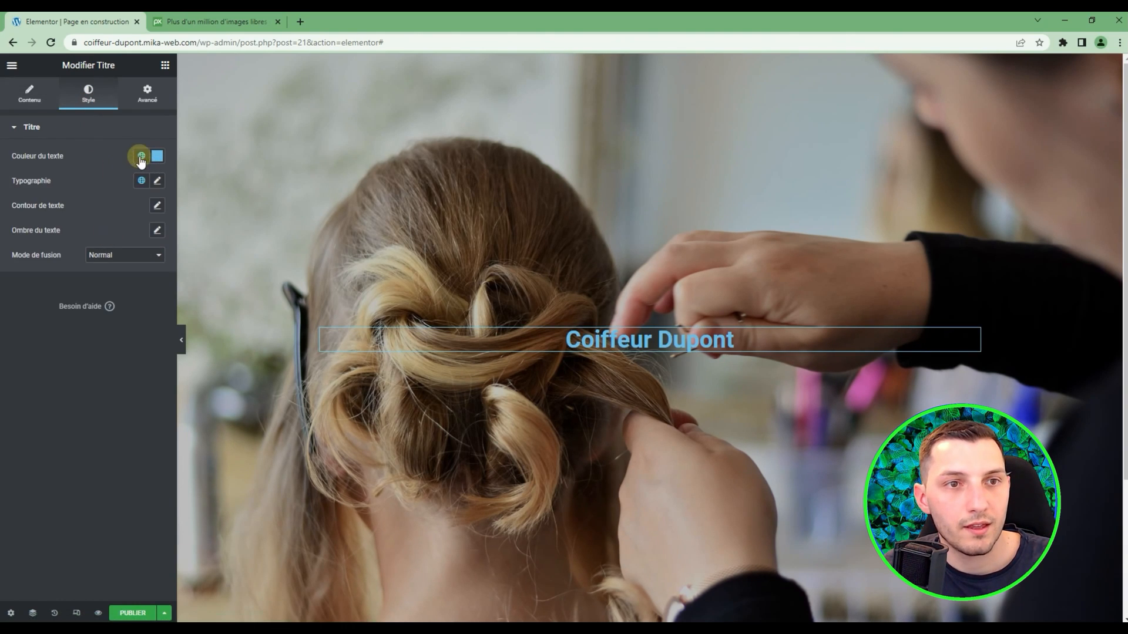
pyautogui.click(141, 156)
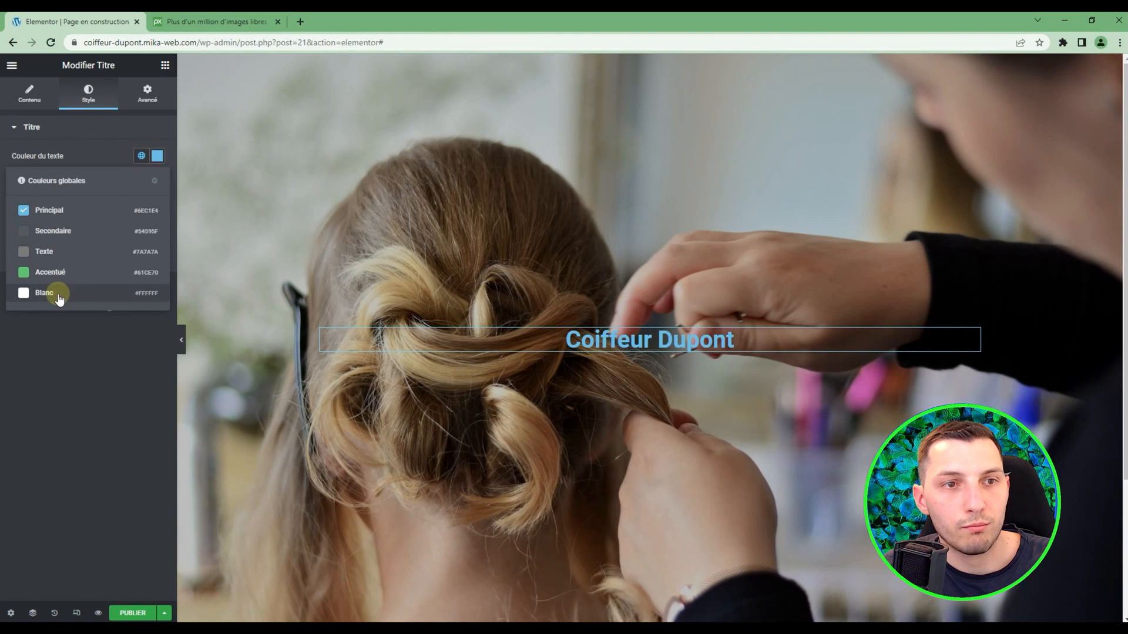
pyautogui.click(156, 156)
pyautogui.write('#FFFFFF')
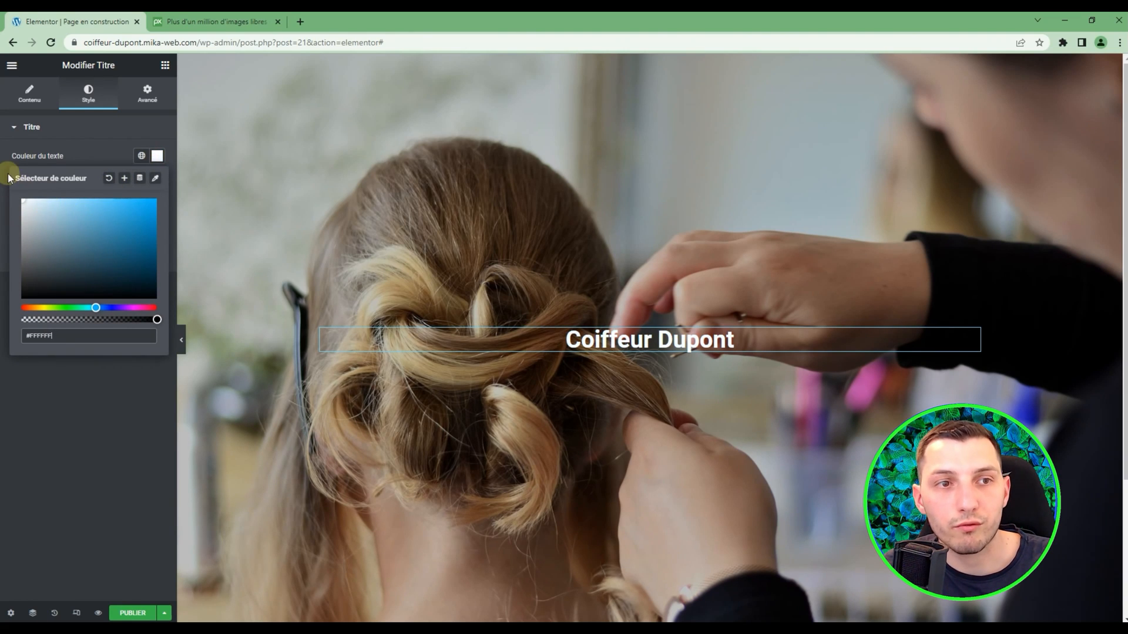
pyautogui.click(125, 179)
pyautogui.moveTo(587, 356); pyautogui.dragTo(431, 326)
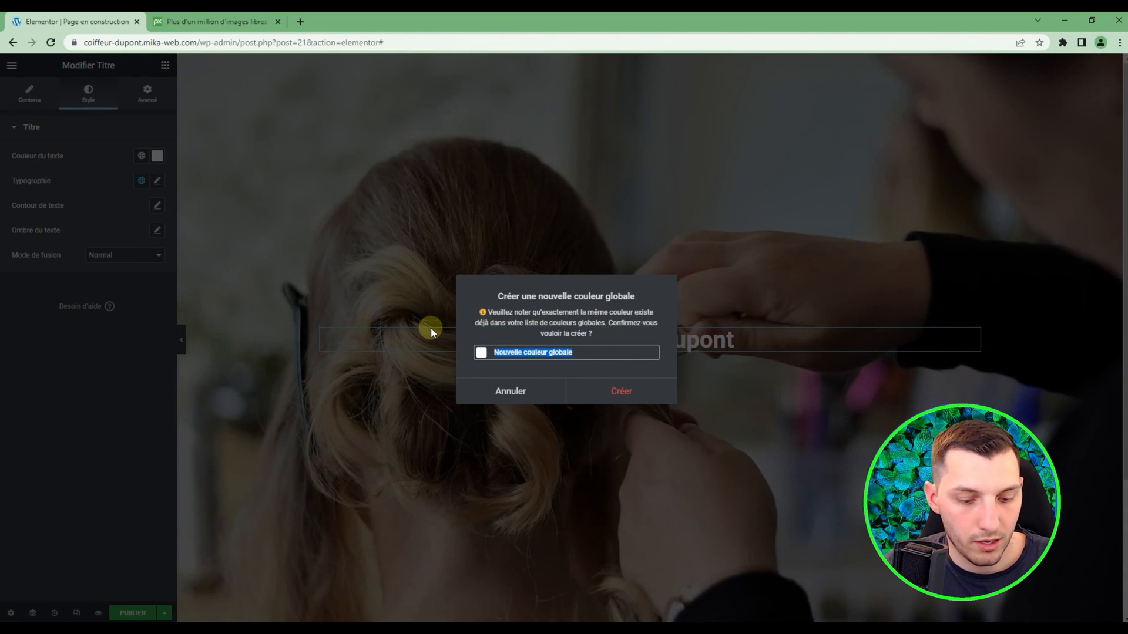
pyautogui.write('Blanc')
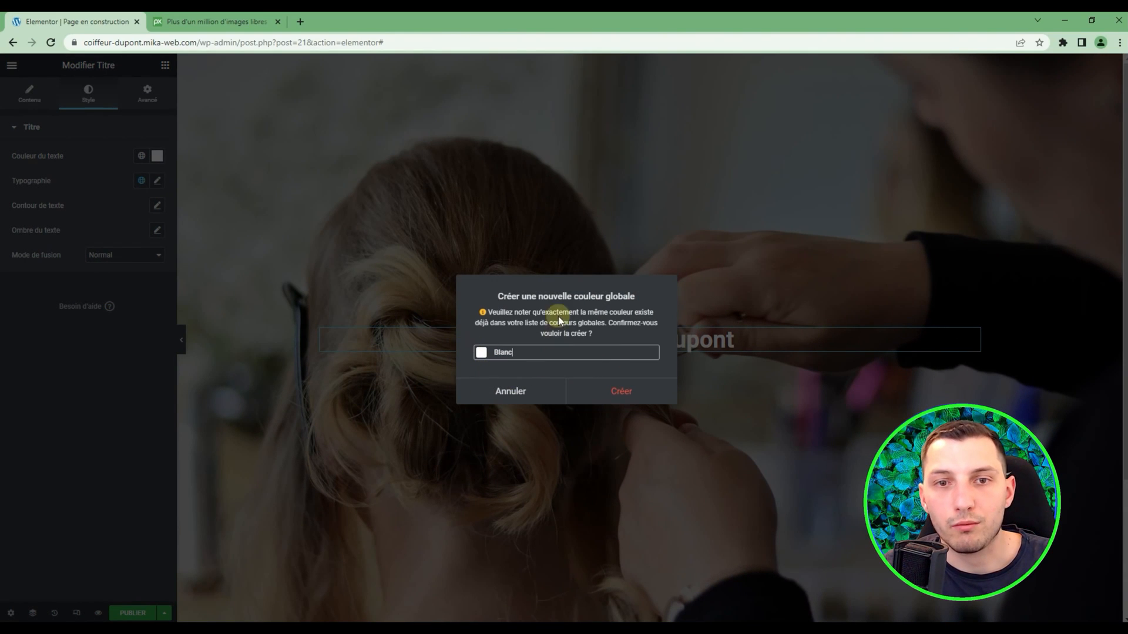
pyautogui.click(522, 394)
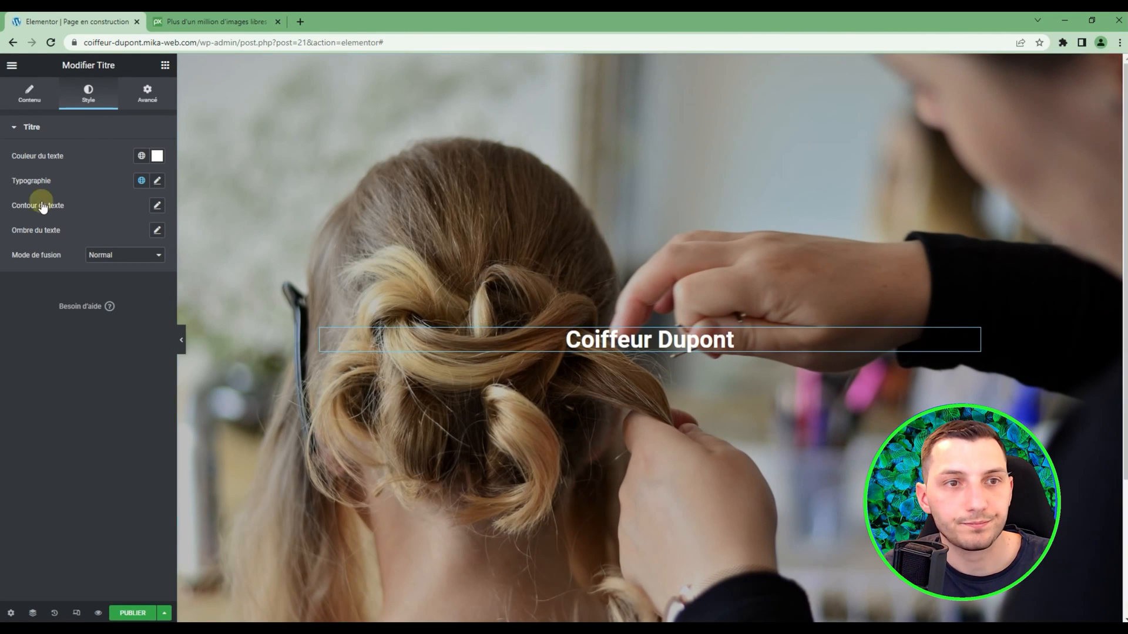
# Set the title typography to weight 500 and size 70
pyautogui.click(158, 181)
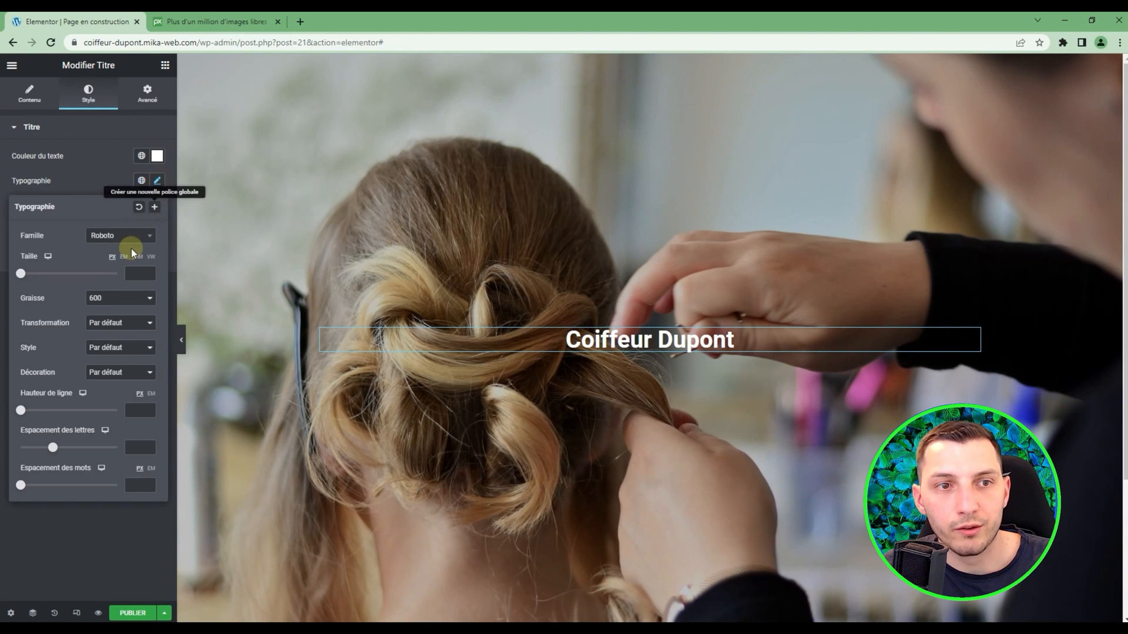
pyautogui.click(122, 298)
pyautogui.click(100, 347)
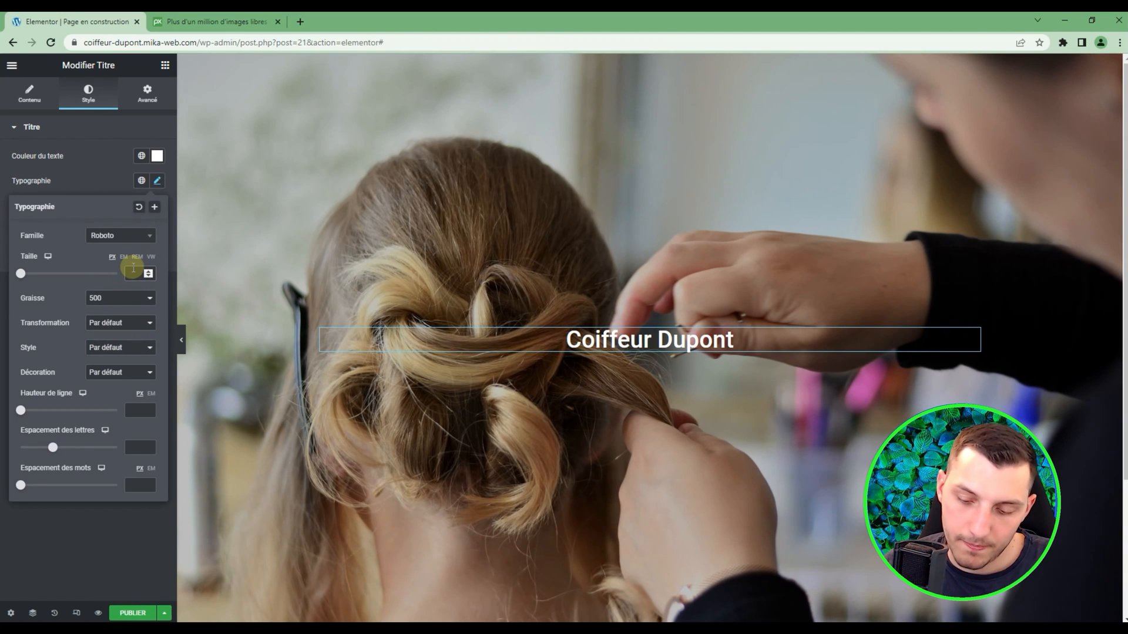
pyautogui.write('50')
pyautogui.press('Up')
pyautogui.press('Up')
pyautogui.press('Up')
pyautogui.press('Up')
pyautogui.press('Up')
pyautogui.press('Up')
pyautogui.press('Up')
pyautogui.press('Up')
pyautogui.press('Up')
pyautogui.press('Up')
pyautogui.press('Up')
pyautogui.press('Up')
pyautogui.press('Up')
pyautogui.press('Up')
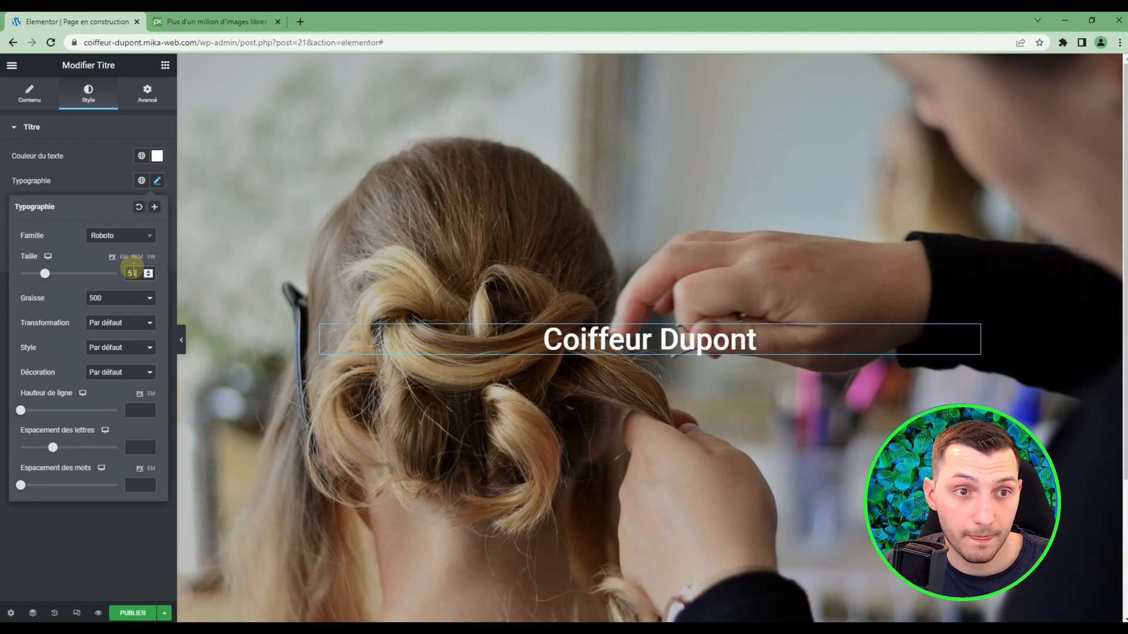
pyautogui.press('Up')
pyautogui.press('Up')
pyautogui.press('Up')
pyautogui.press('Up')
pyautogui.press('Up')
pyautogui.press('Up')
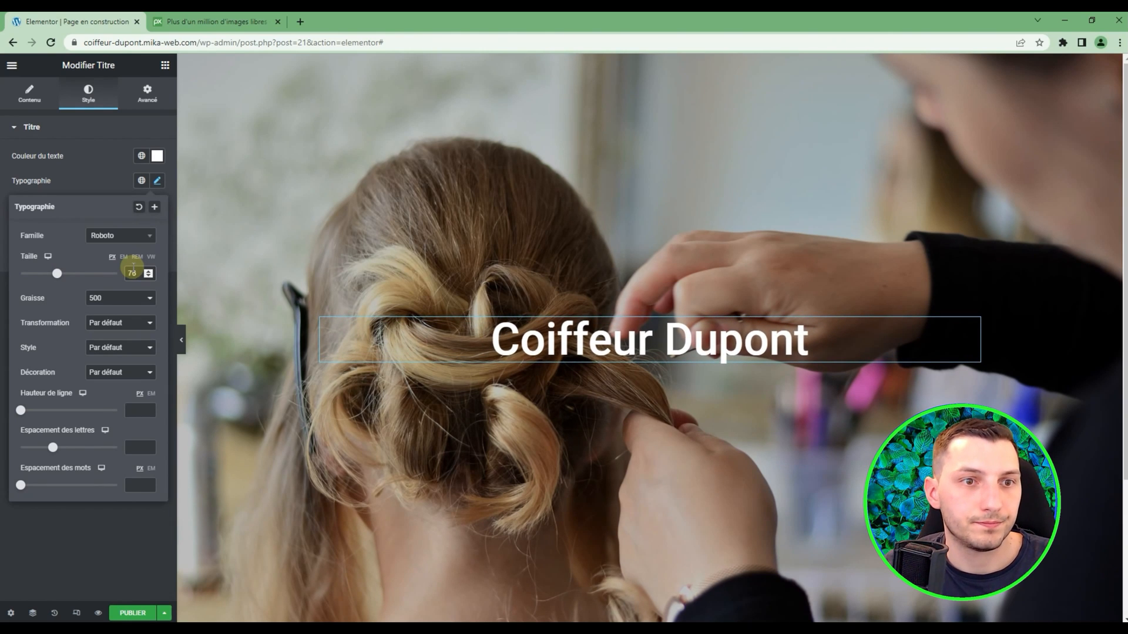
pyautogui.click(118, 518)
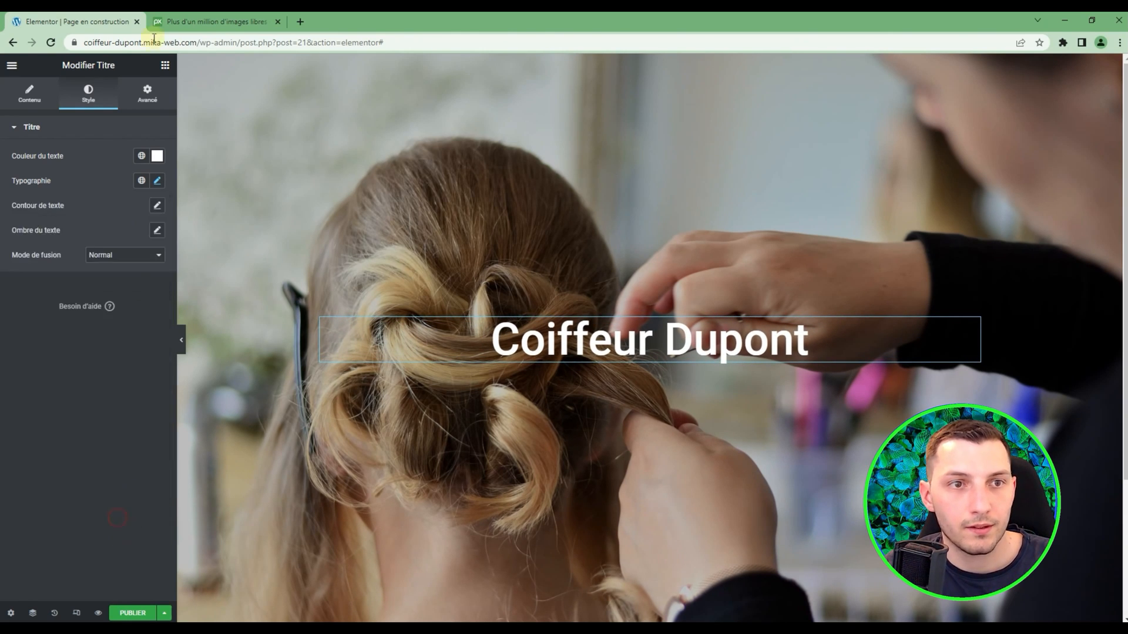
pyautogui.click(164, 65)
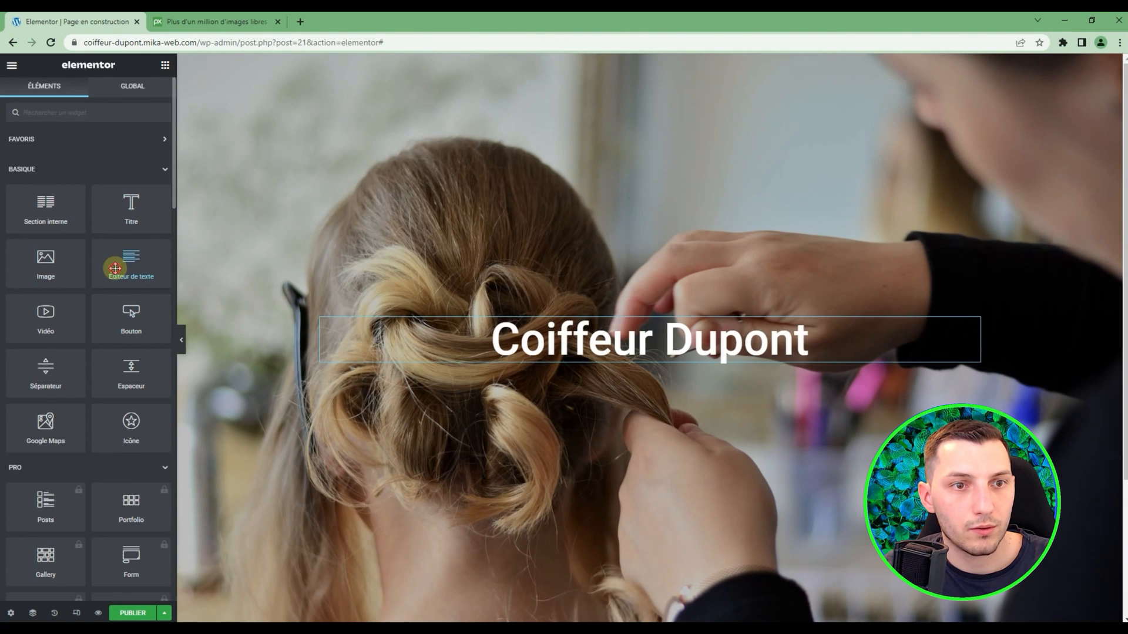
# Add a text block under the title reading 'Votre coiffeur à Bruxelles'
pyautogui.moveTo(113, 264); pyautogui.dragTo(646, 361)
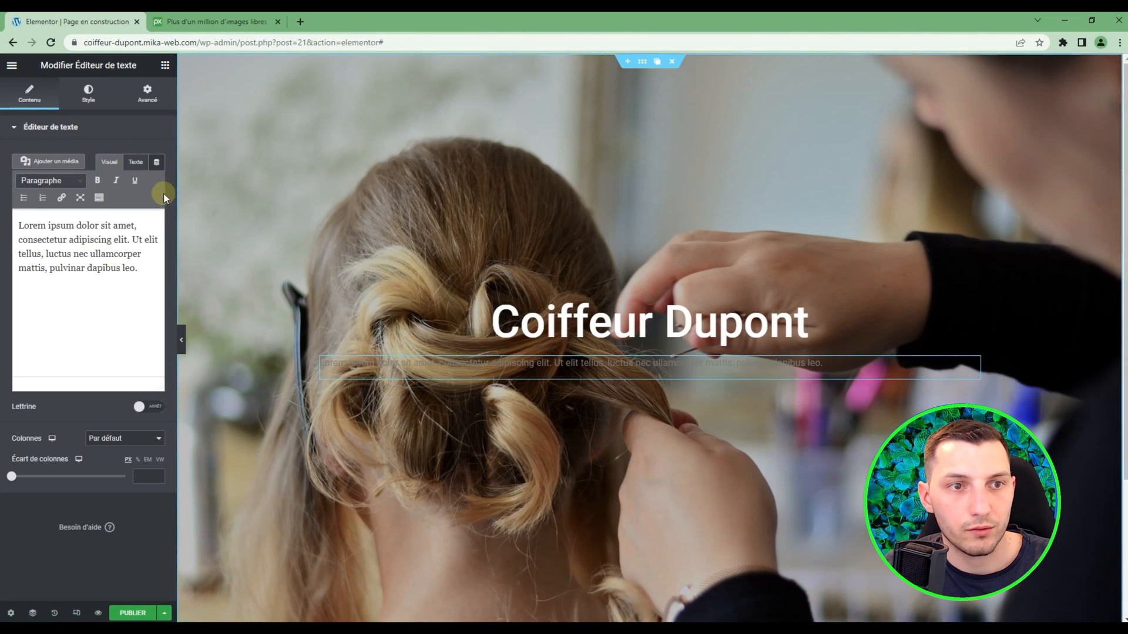
pyautogui.click(141, 274)
pyautogui.hotkey('ctrl', 'a')
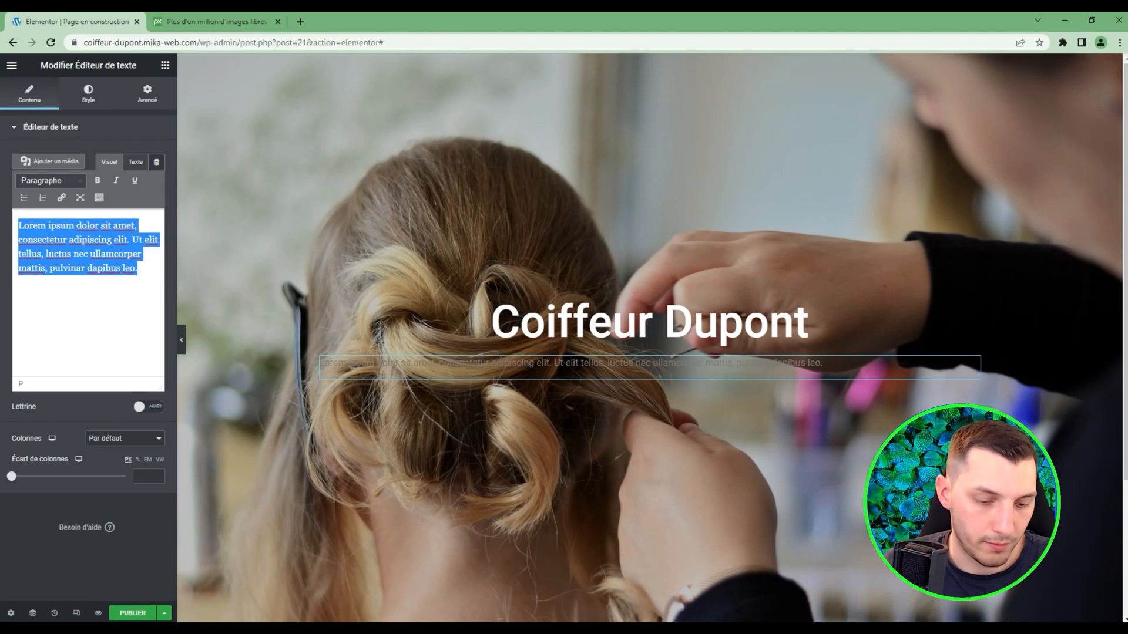
pyautogui.write('Votre coiffeur à Bruxelles')
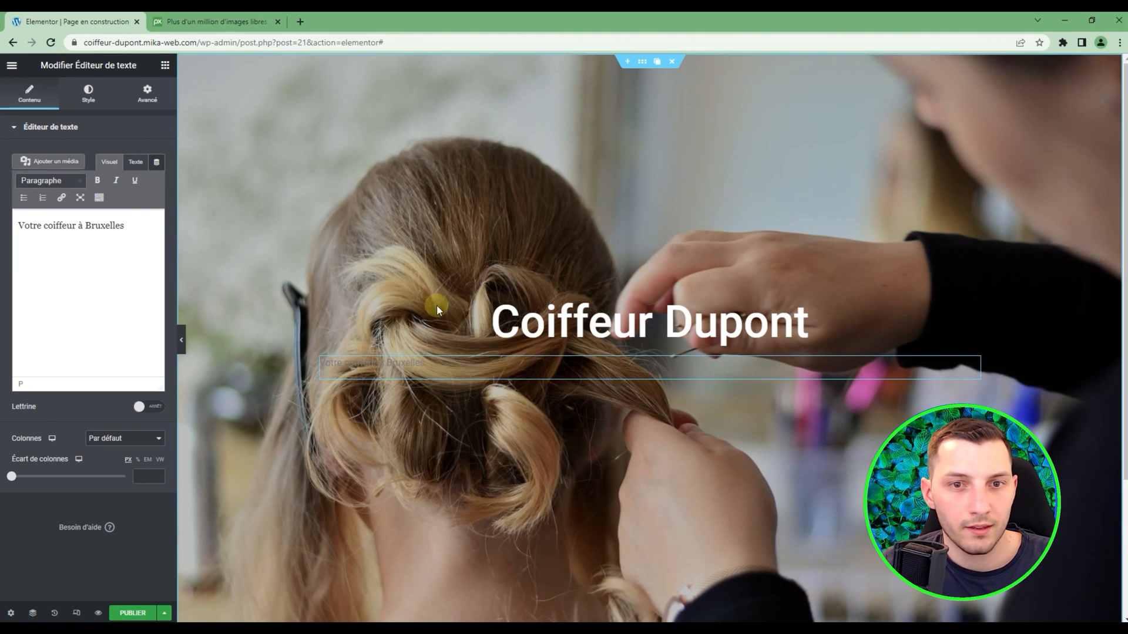
# Centre the subtitle, colour it with global Blanc, and set its size to 32
pyautogui.click(85, 87)
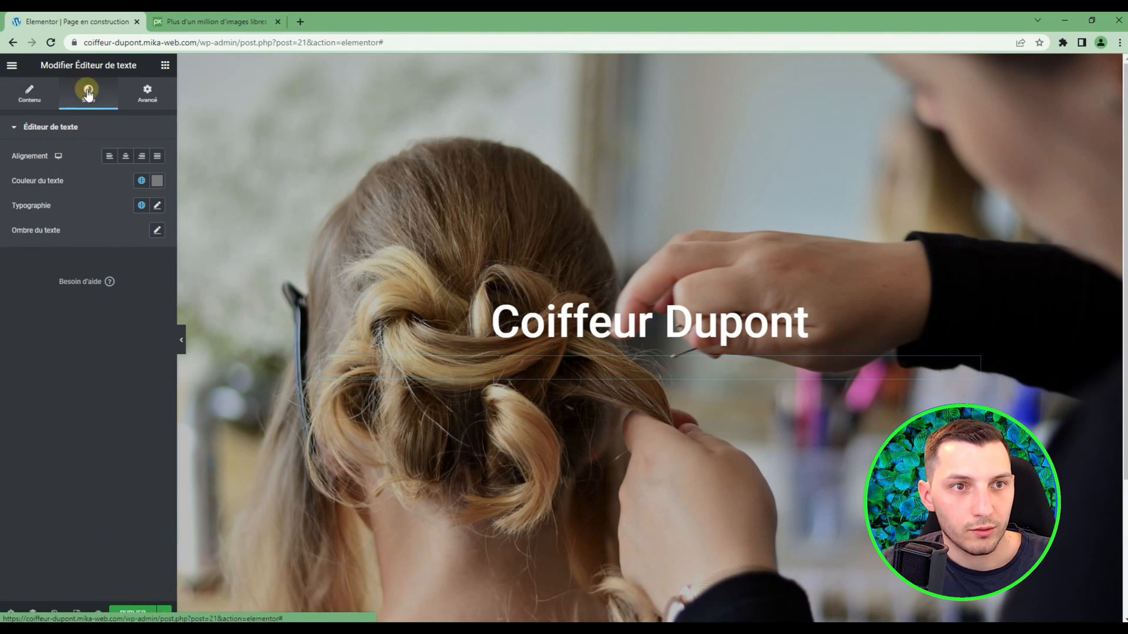
pyautogui.click(127, 156)
pyautogui.click(142, 181)
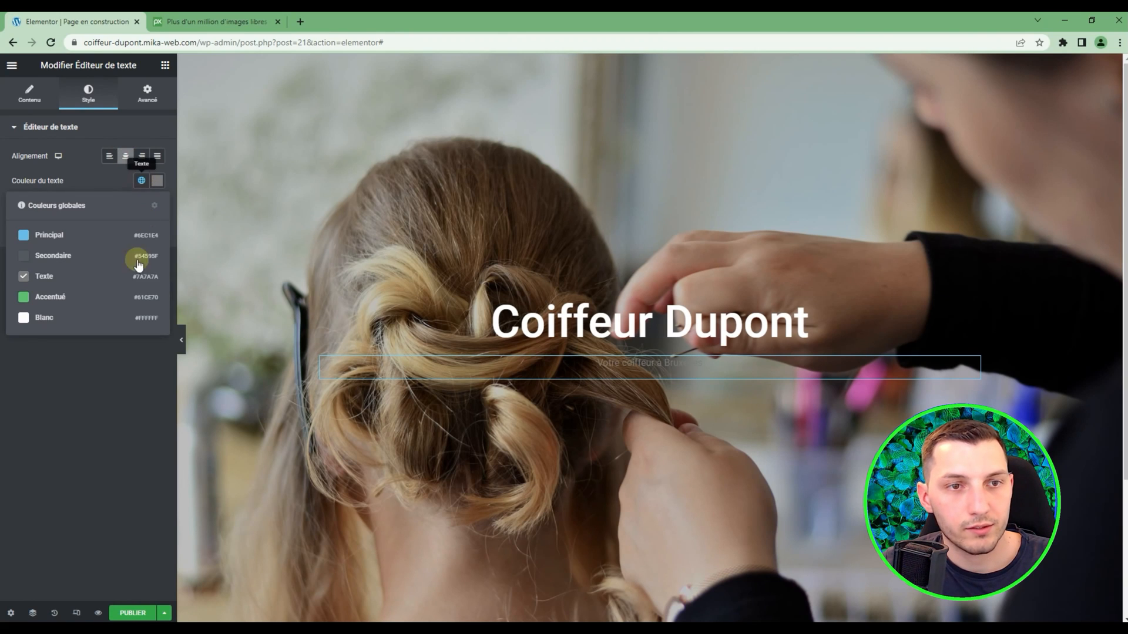
pyautogui.click(83, 311)
pyautogui.click(157, 205)
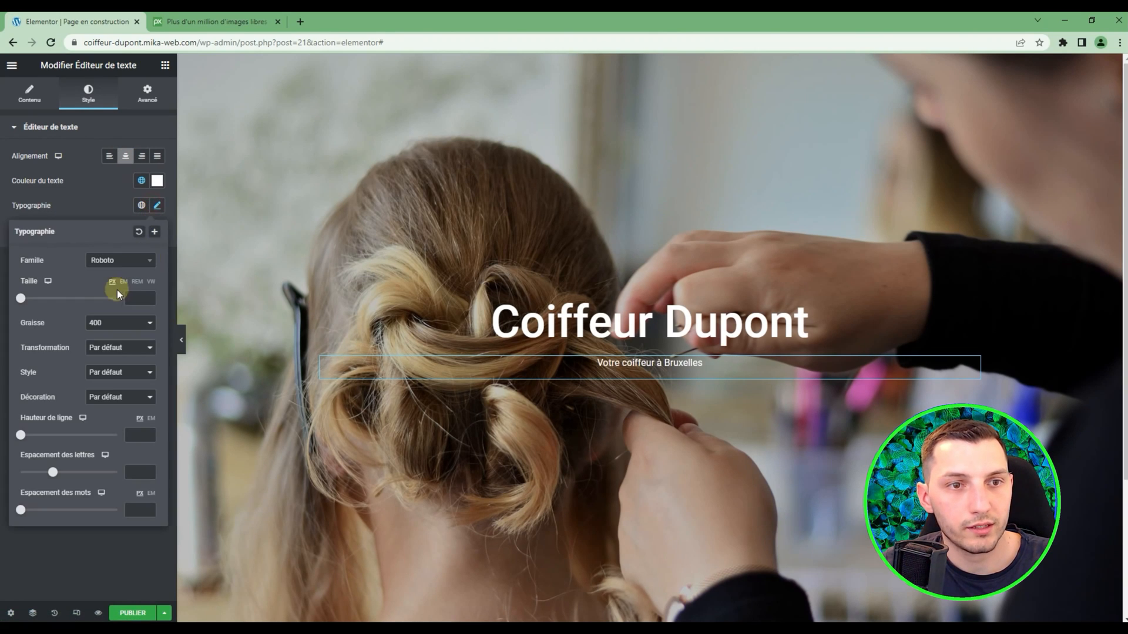
pyautogui.write('34')
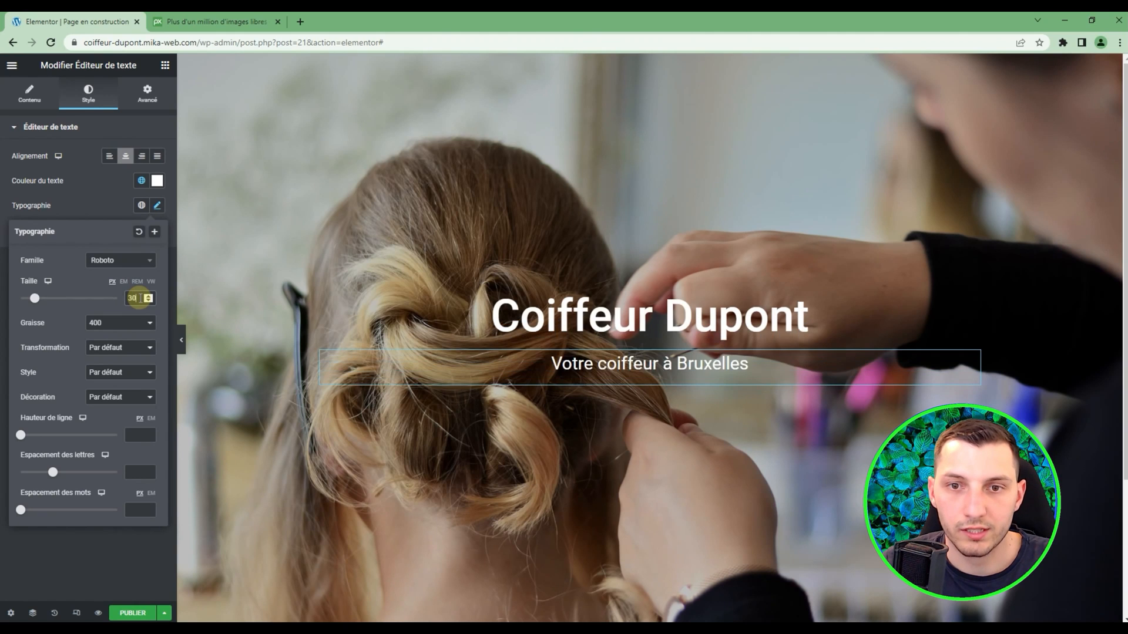
pyautogui.press('Down')
pyautogui.press('Down')
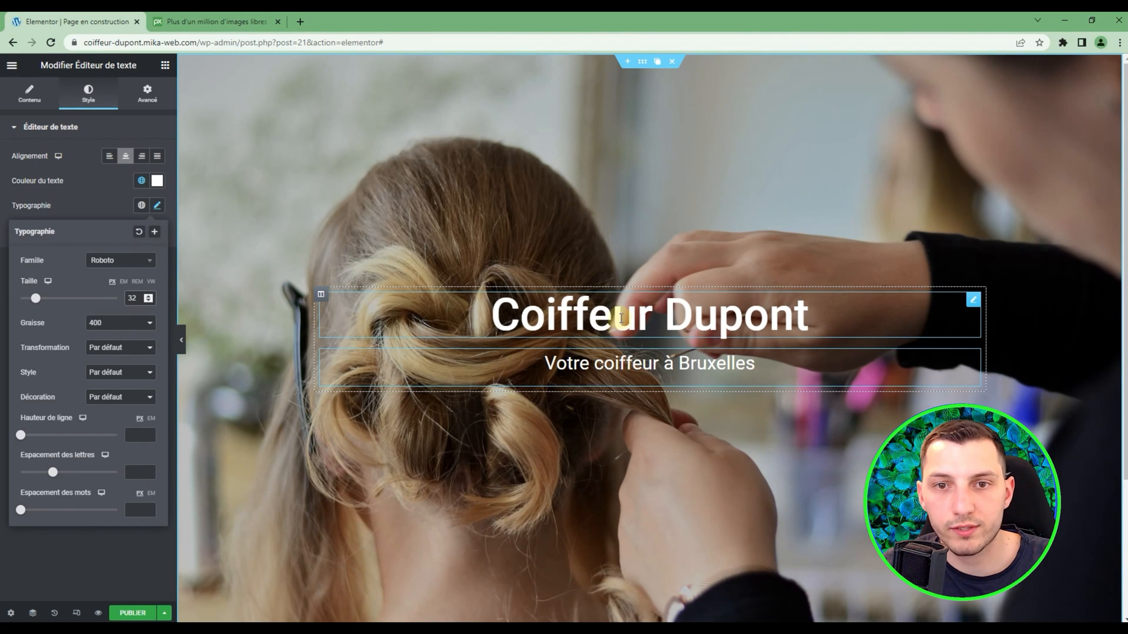
# Duplicate the title-and-subtitle column, delete the copy, and open the column's layout settings
pyautogui.click(644, 337)
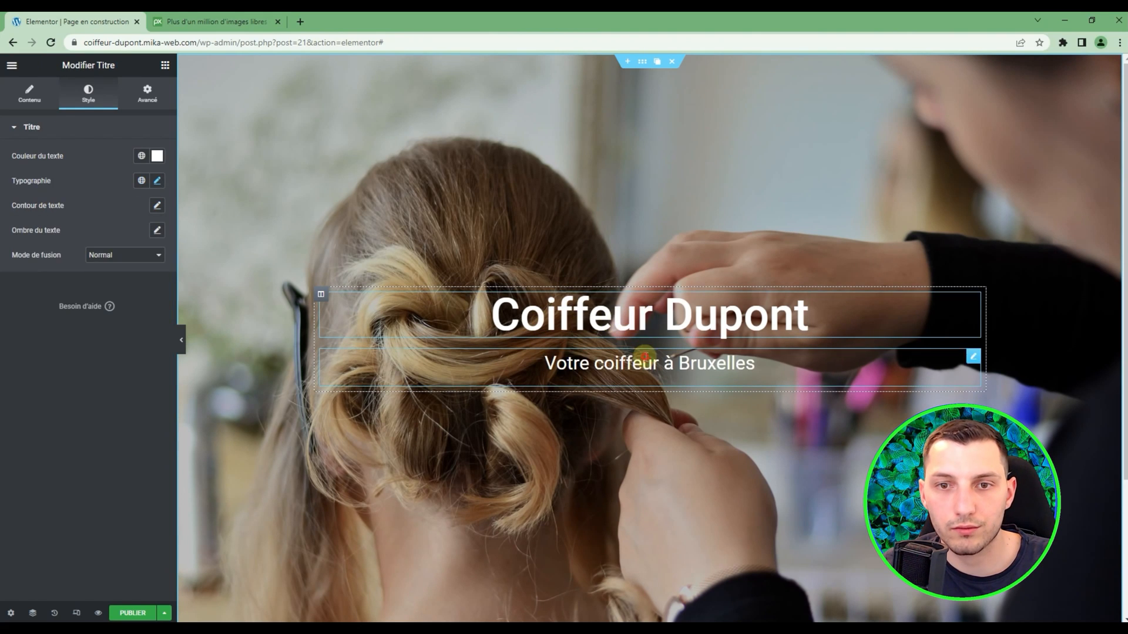
pyautogui.click(645, 362)
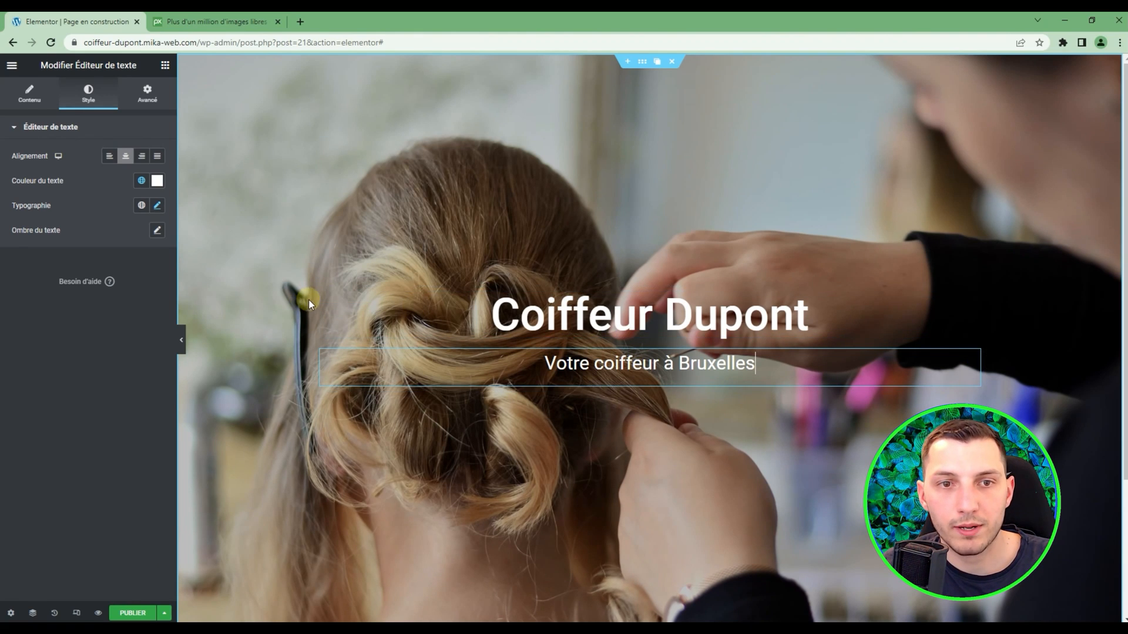
pyautogui.click(321, 294)
pyautogui.moveTo(649, 65)
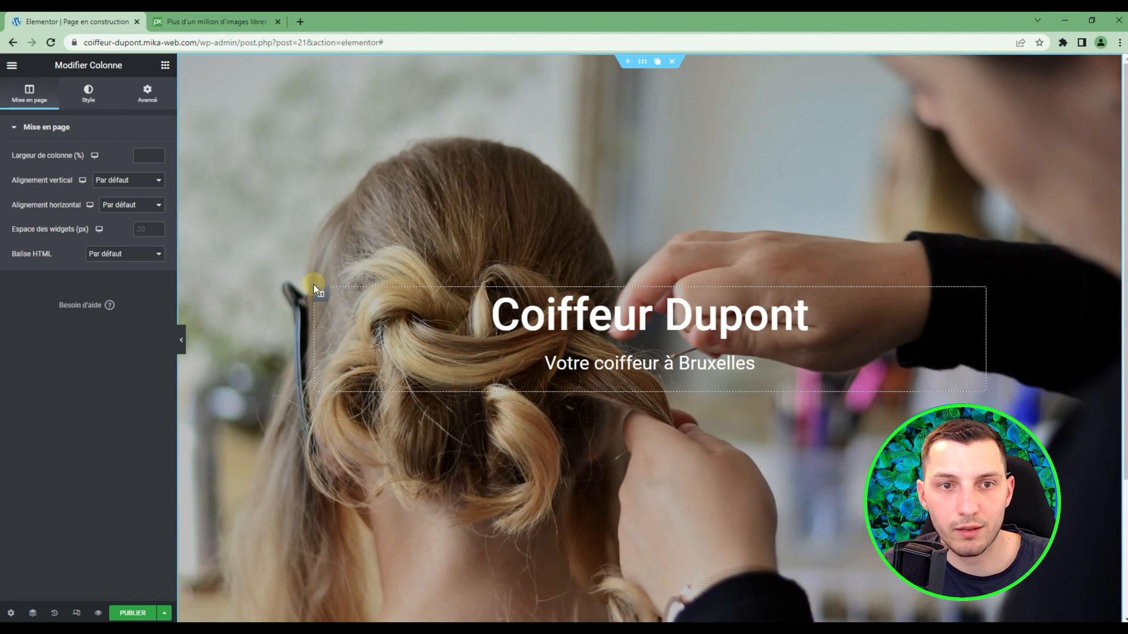
pyautogui.moveTo(321, 294)
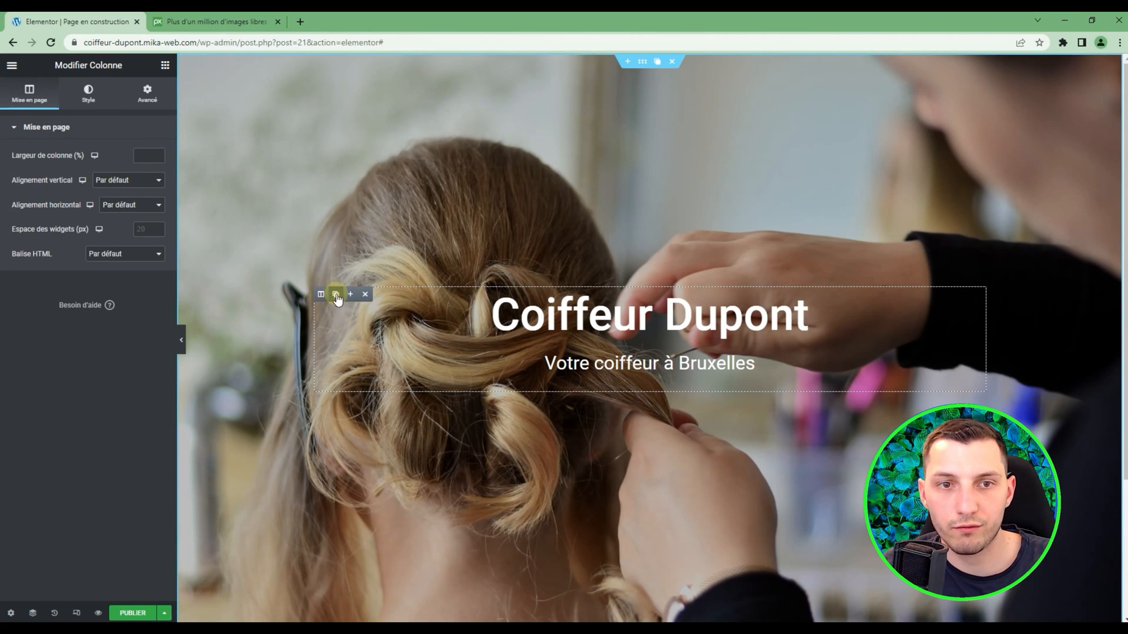
pyautogui.click(336, 296)
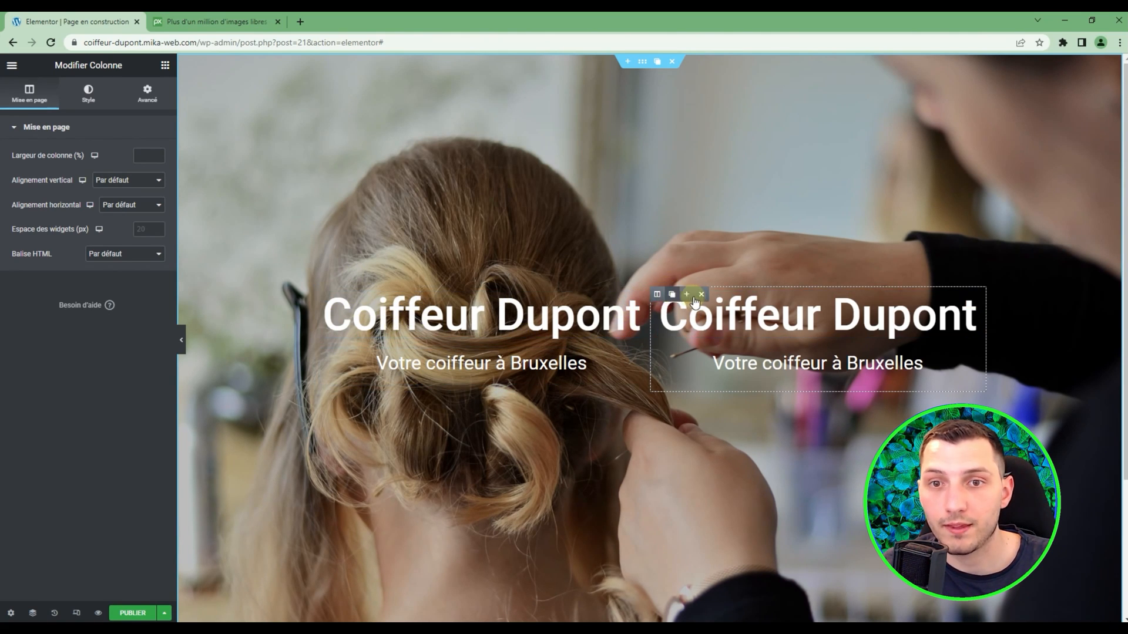
pyautogui.click(702, 295)
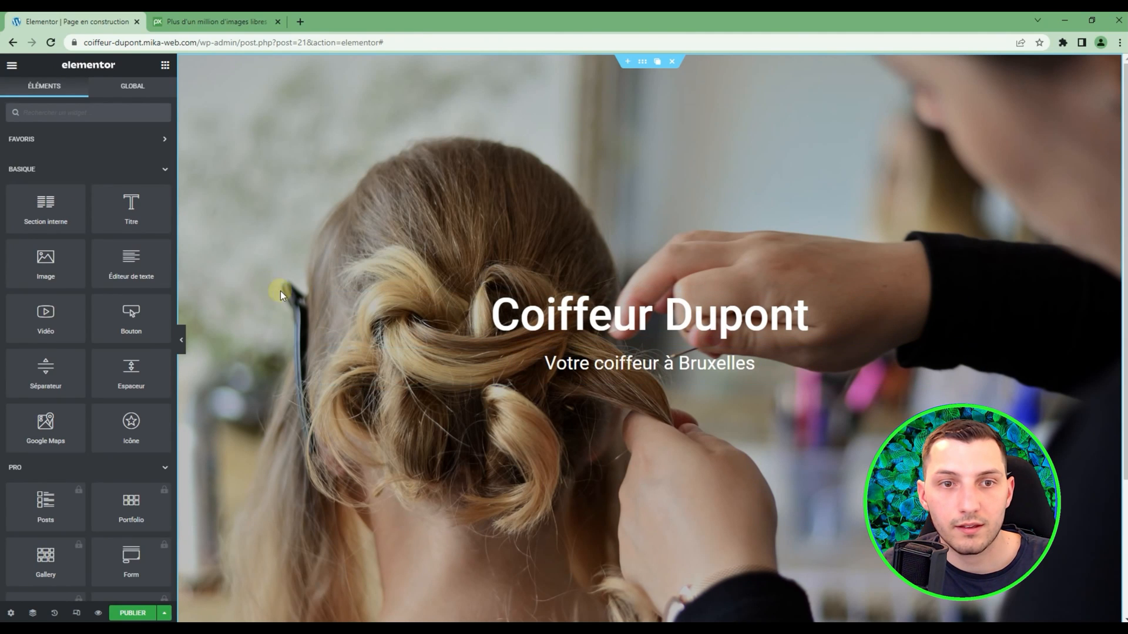
pyautogui.click(321, 293)
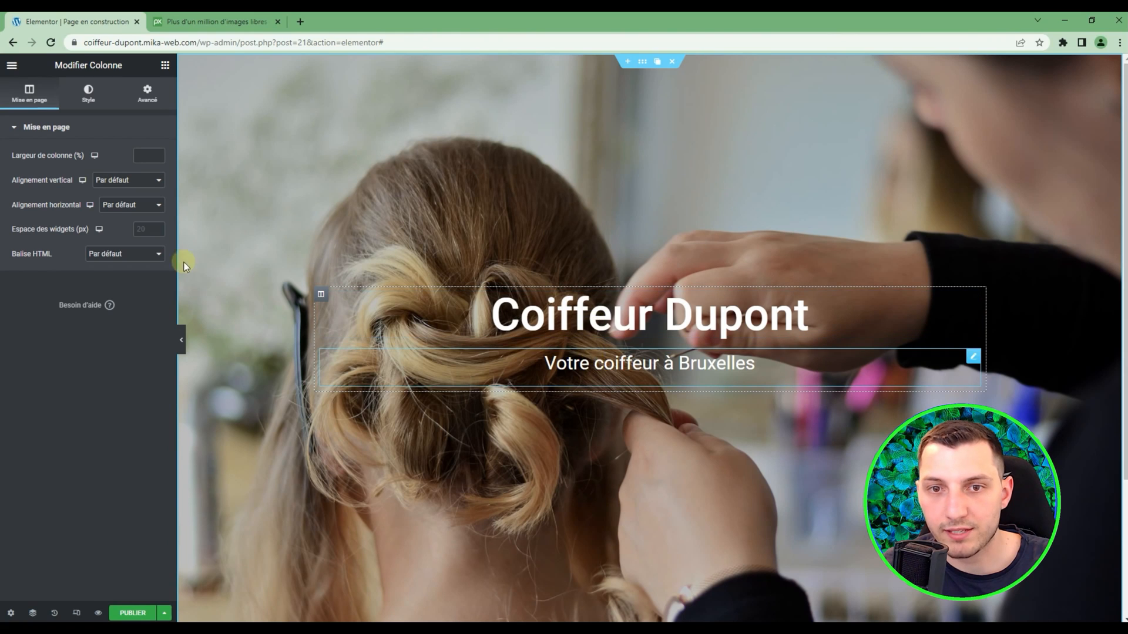
# Set the spacing between the column's widgets to 5
pyautogui.moveTo(12, 230); pyautogui.dragTo(85, 229)
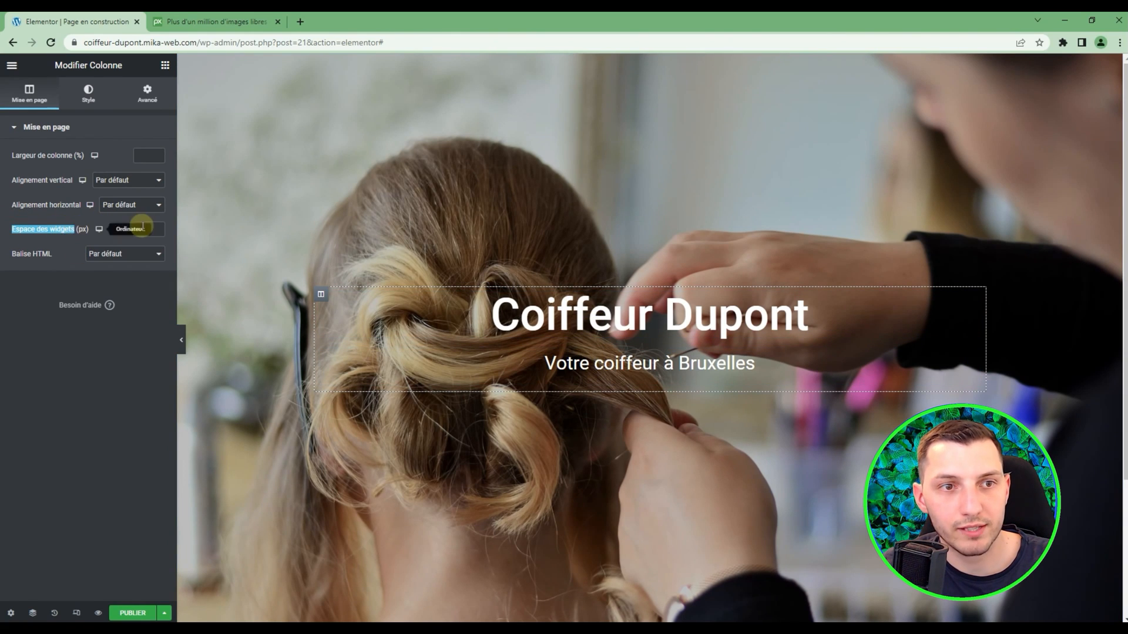
pyautogui.click(143, 227)
pyautogui.write('5')
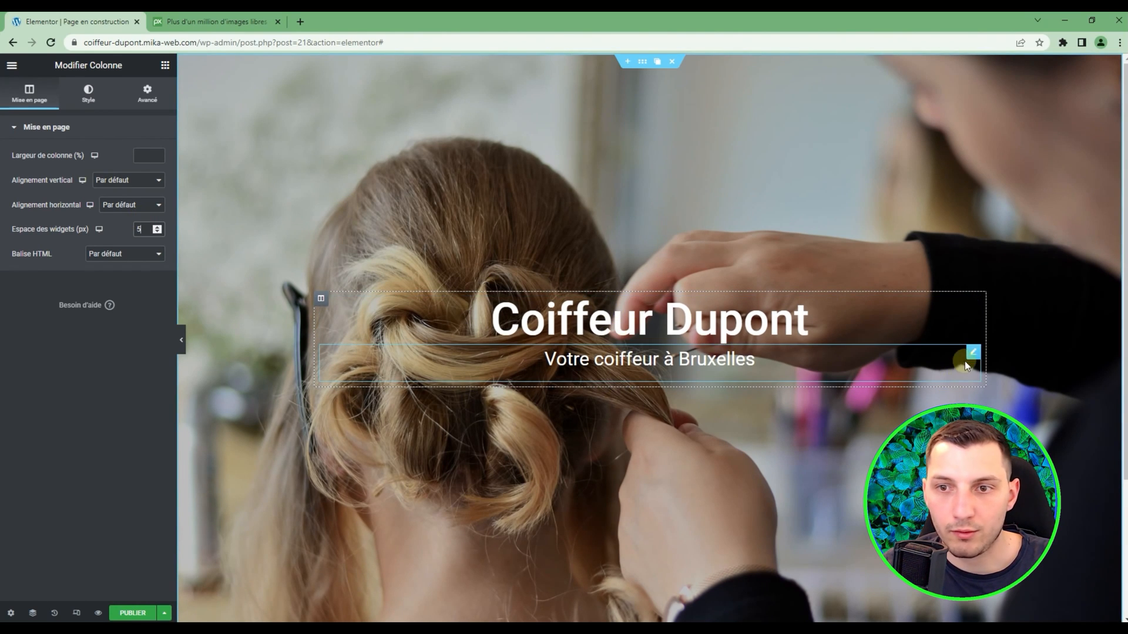
# Delete the two extra subtitle copies so one 'Votre coiffeur à Bruxelles' line remains
pyautogui.click(959, 351)
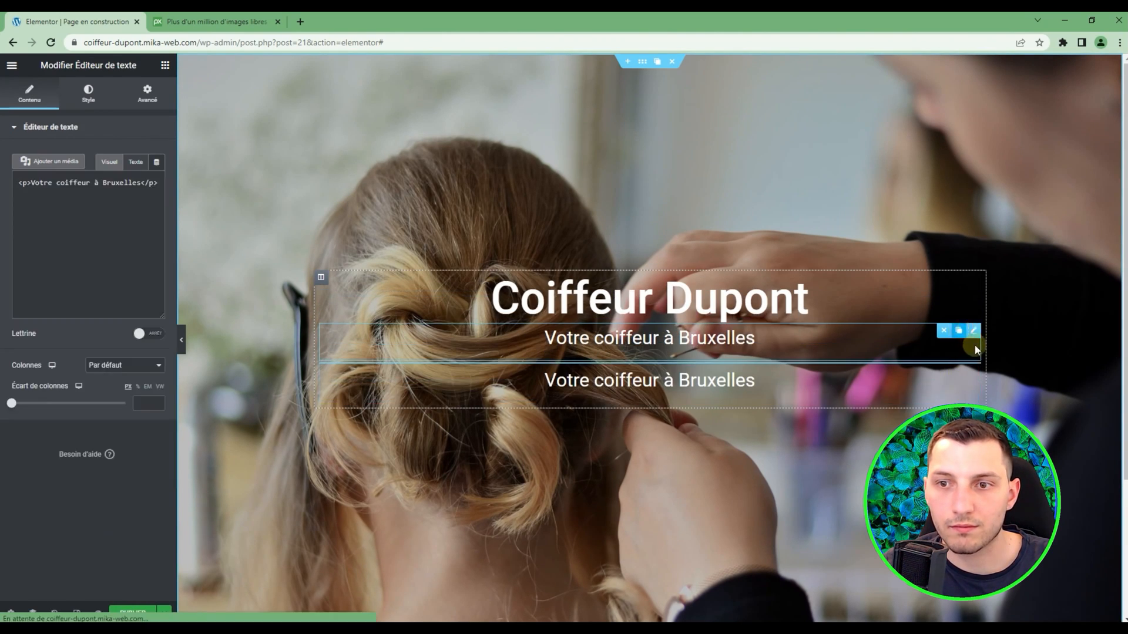
pyautogui.click(958, 330)
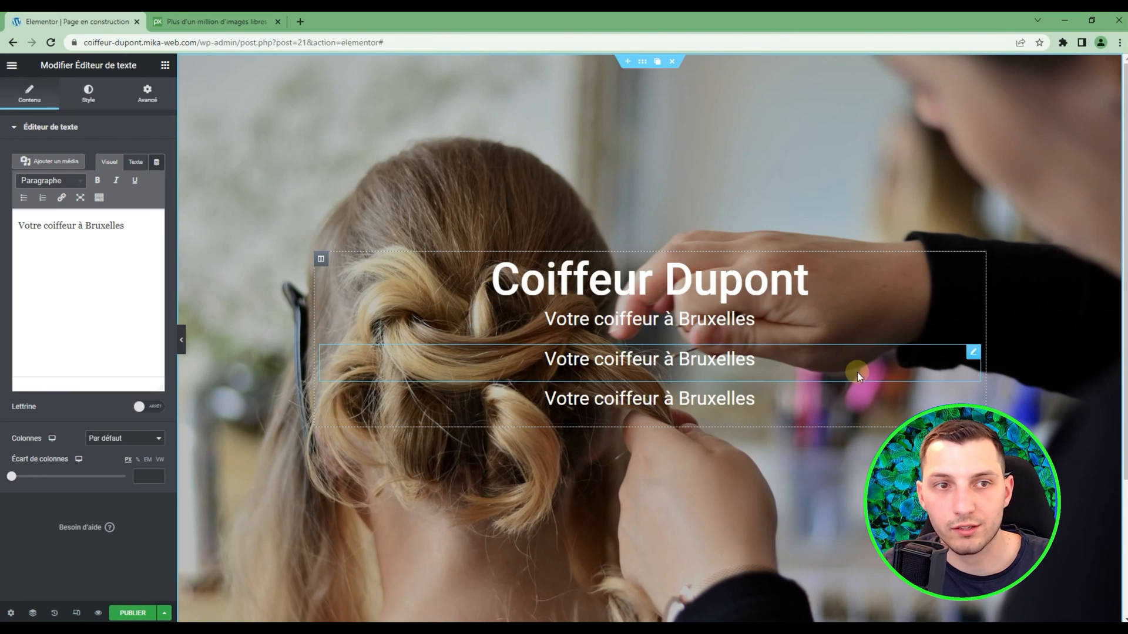
pyautogui.moveTo(974, 353)
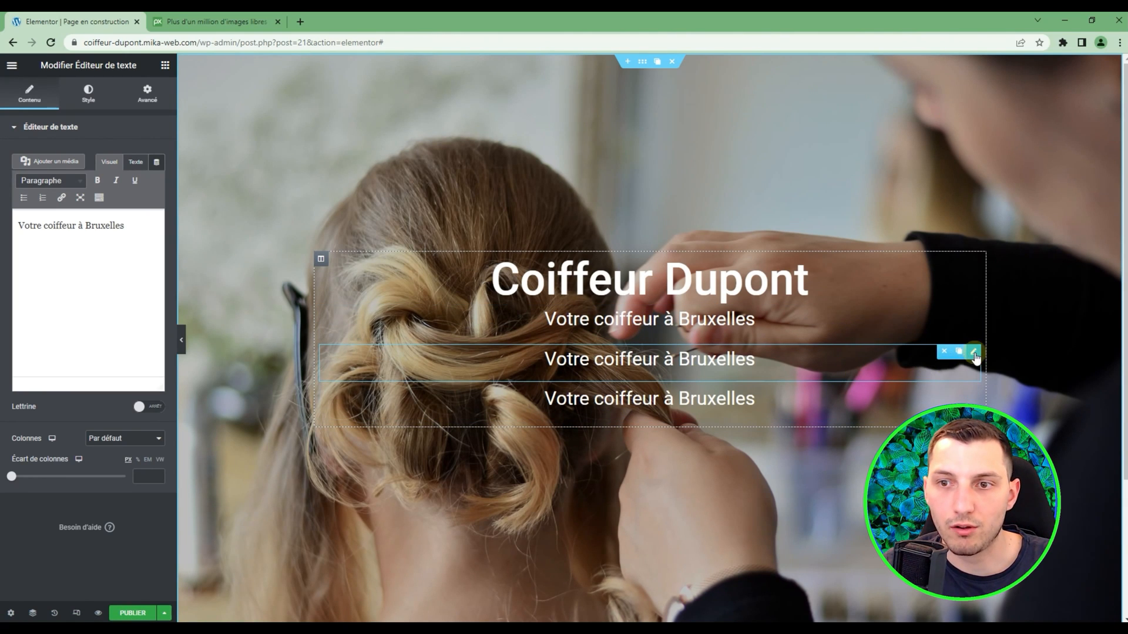
pyautogui.click(943, 352)
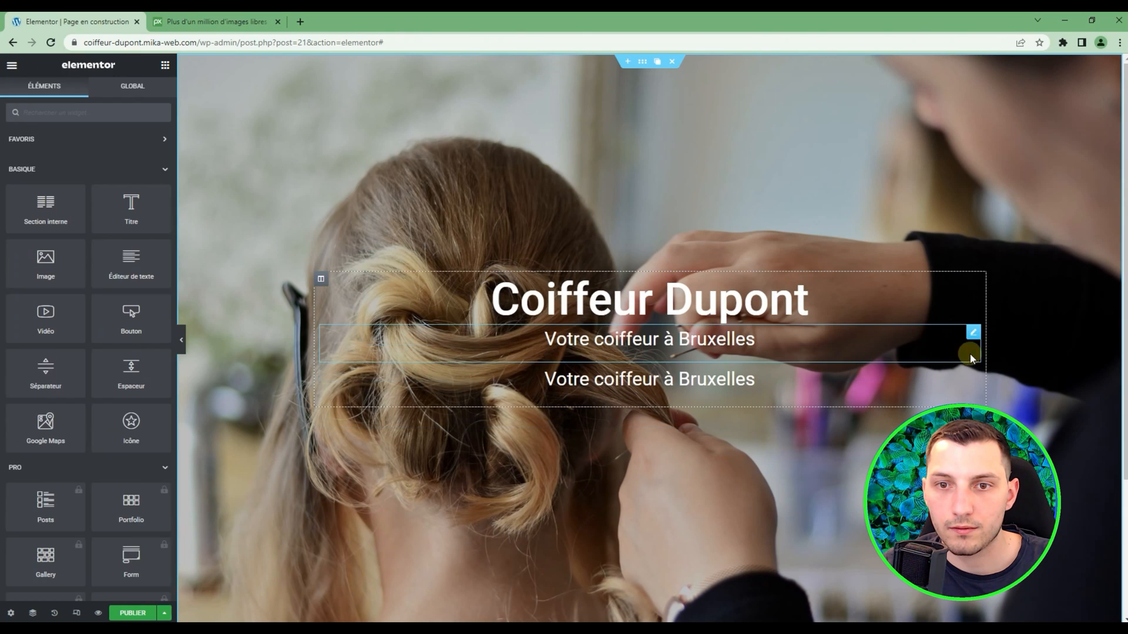
pyautogui.click(943, 372)
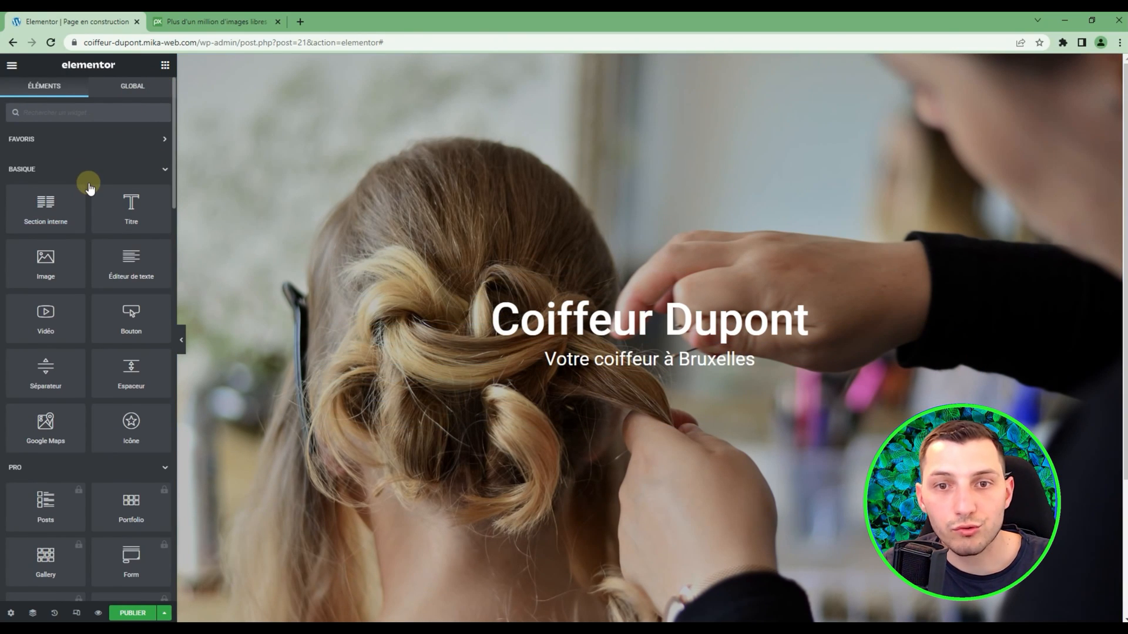
# Add a large, centred button under the subtitle labelled 'Prendre rendez-vous'
pyautogui.moveTo(123, 348); pyautogui.dragTo(673, 376)
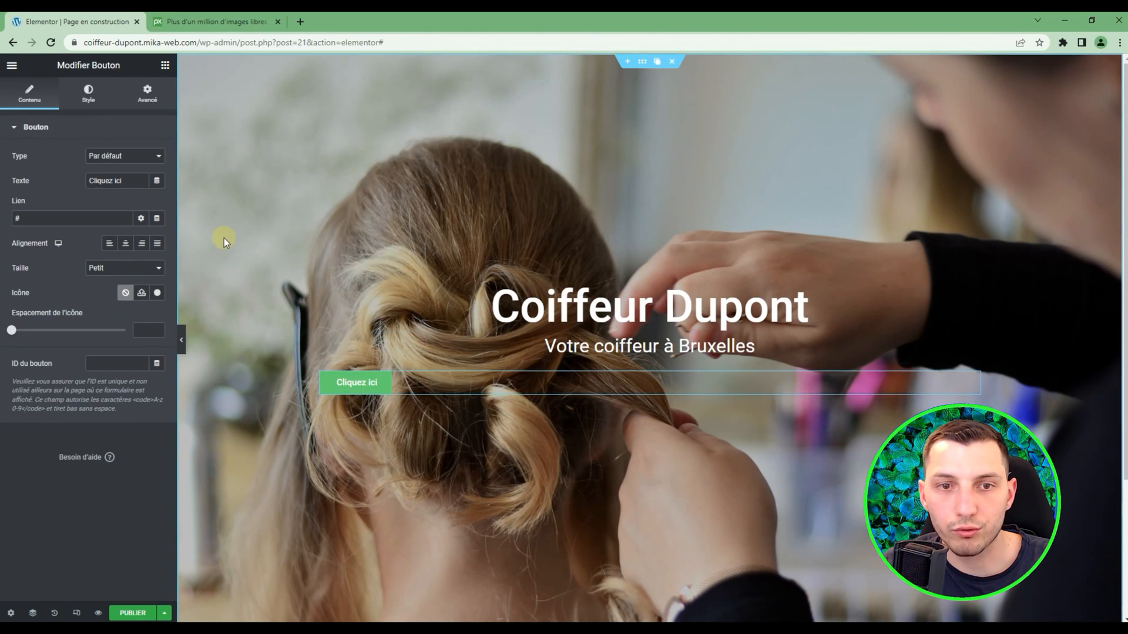
pyautogui.click(139, 268)
pyautogui.click(113, 308)
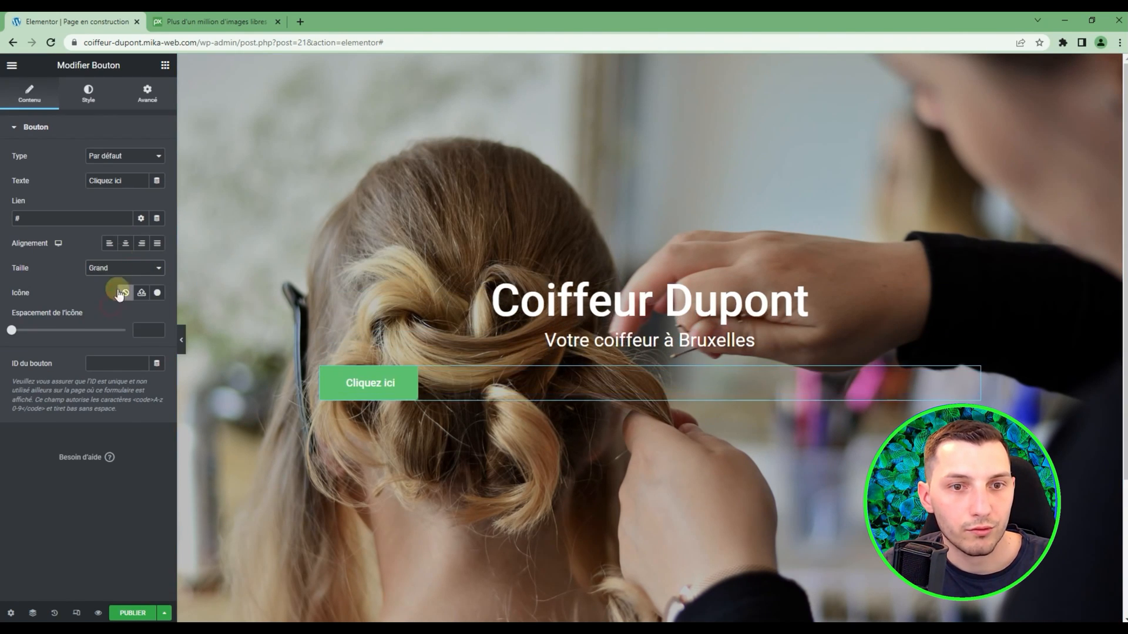
pyautogui.click(127, 243)
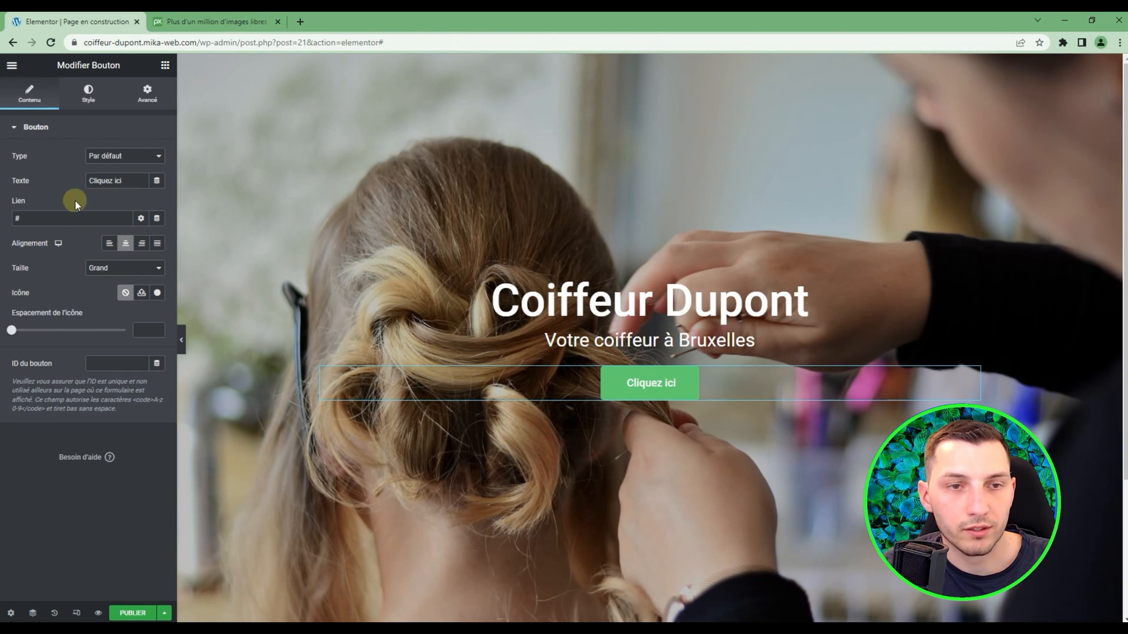
pyautogui.tripleClick(126, 181)
pyautogui.write('Pr')
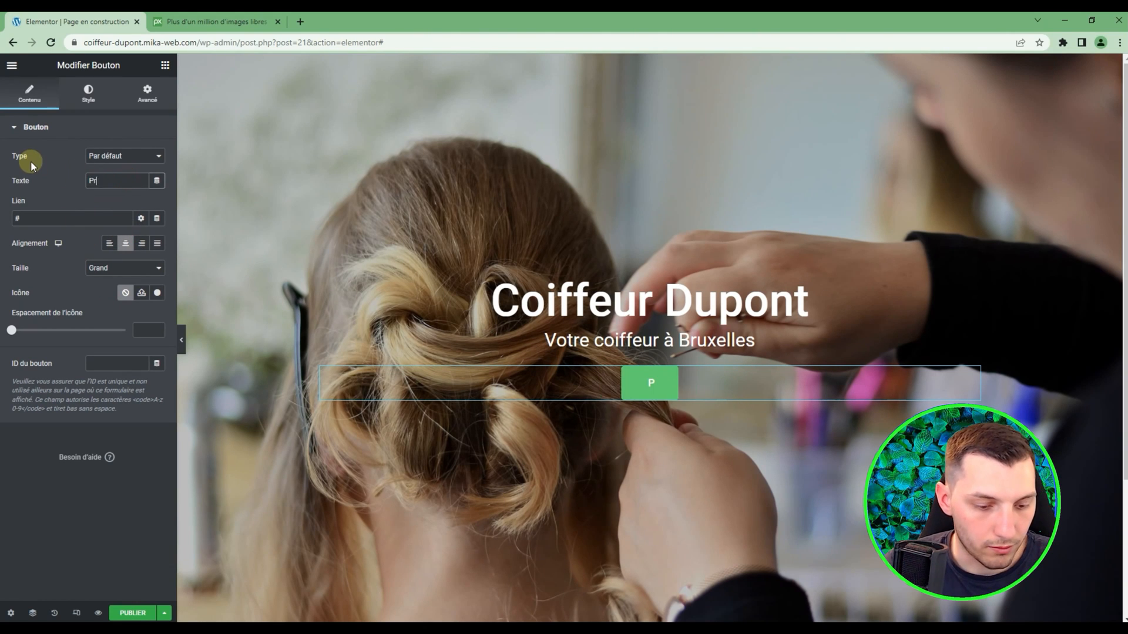
pyautogui.write('endre rendez-vous')
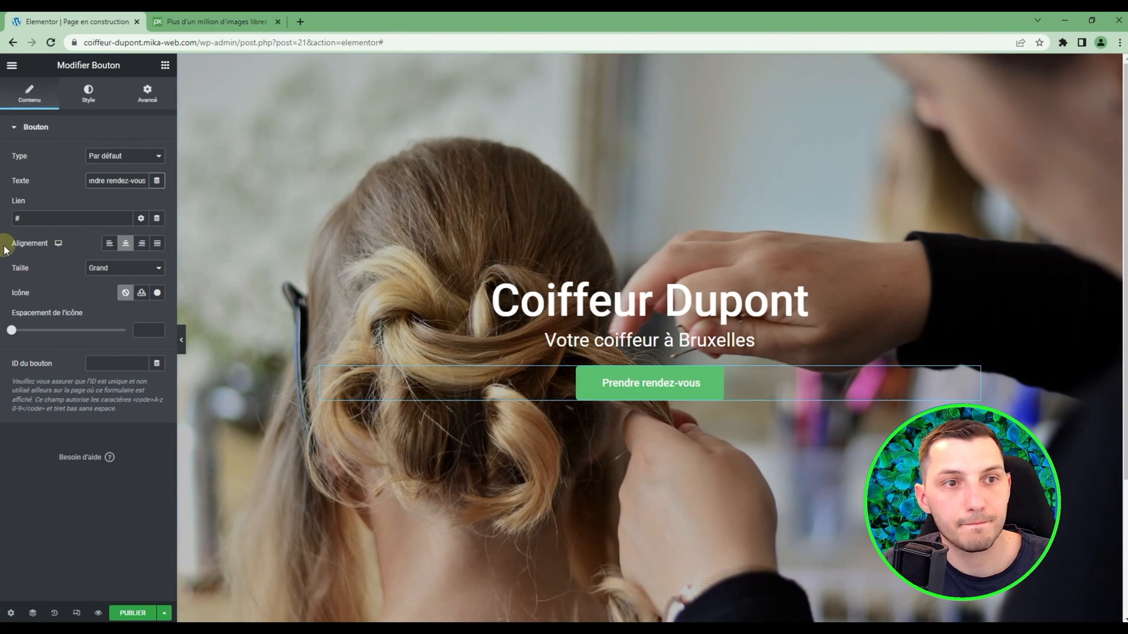
# Link the button to the salon's mailto e-mail address, opening in a new window
pyautogui.click(81, 212)
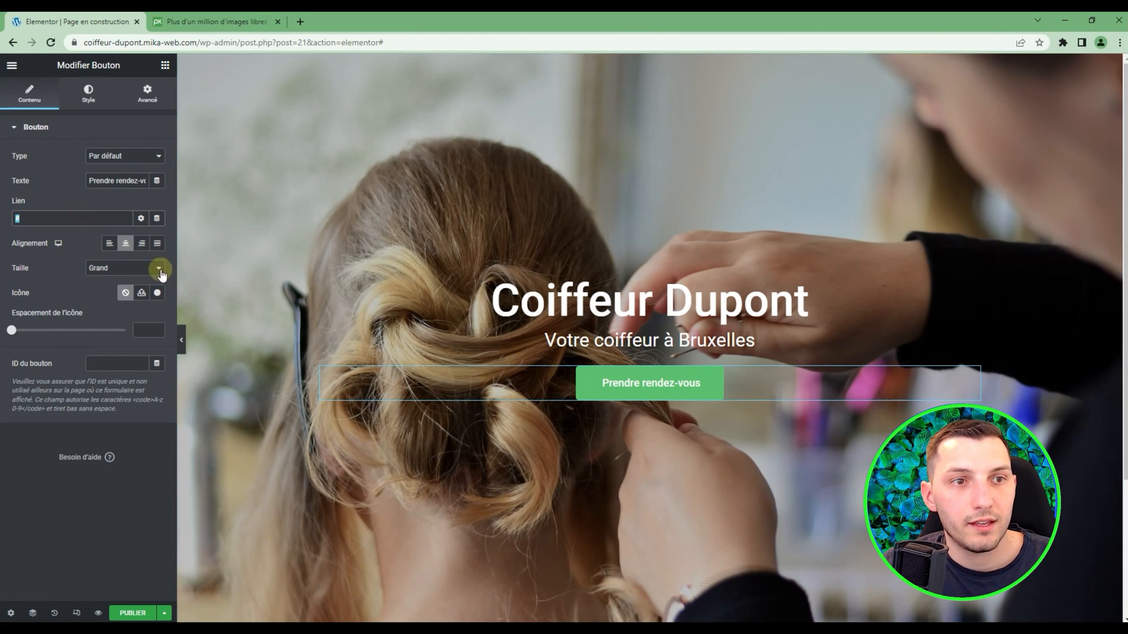
pyautogui.click(158, 222)
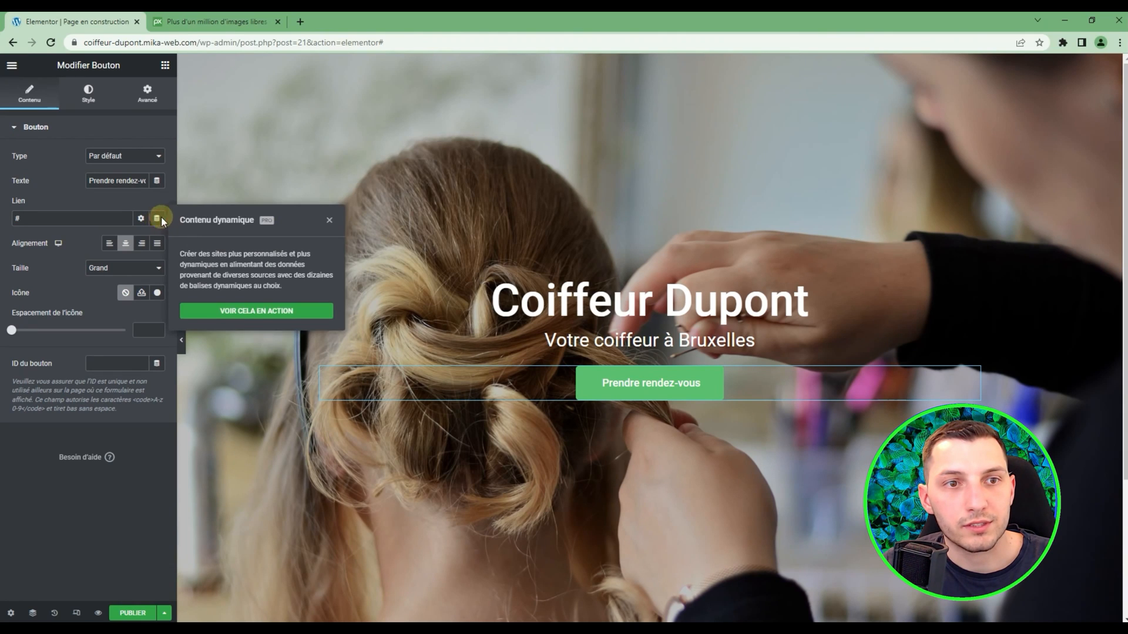
pyautogui.click(157, 220)
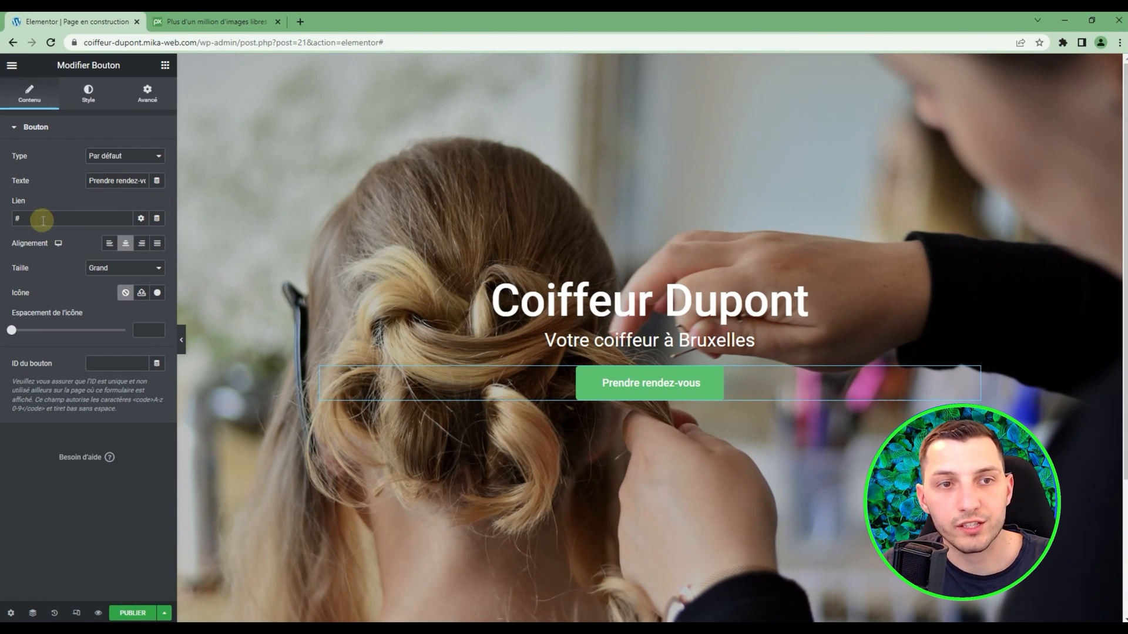
pyautogui.moveTo(41, 219); pyautogui.dragTo(7, 215)
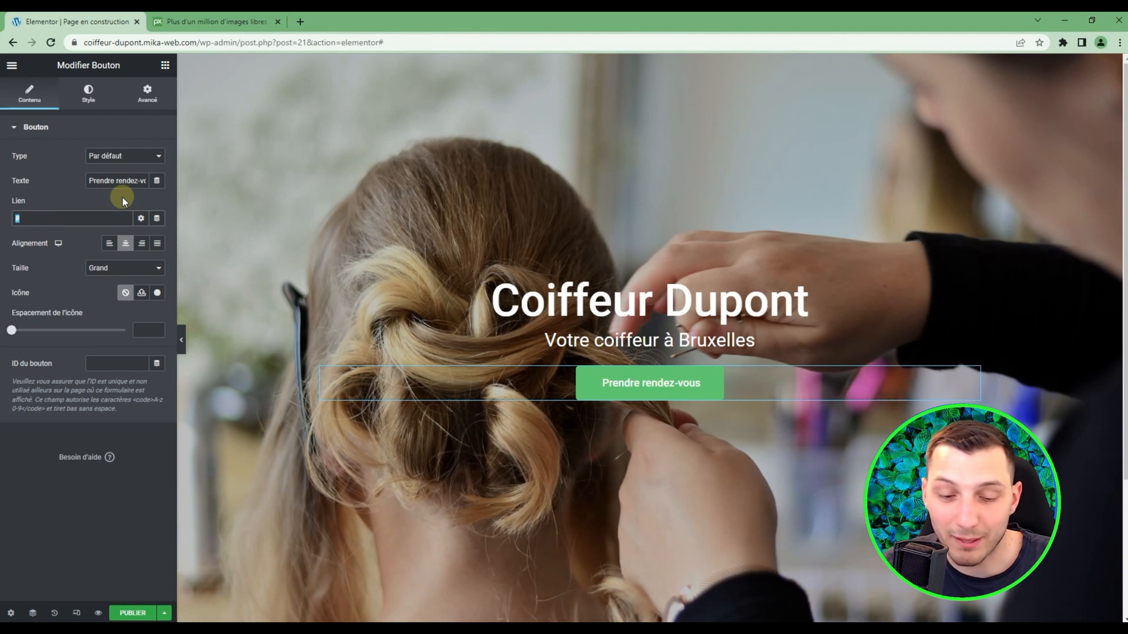
pyautogui.write('mail')
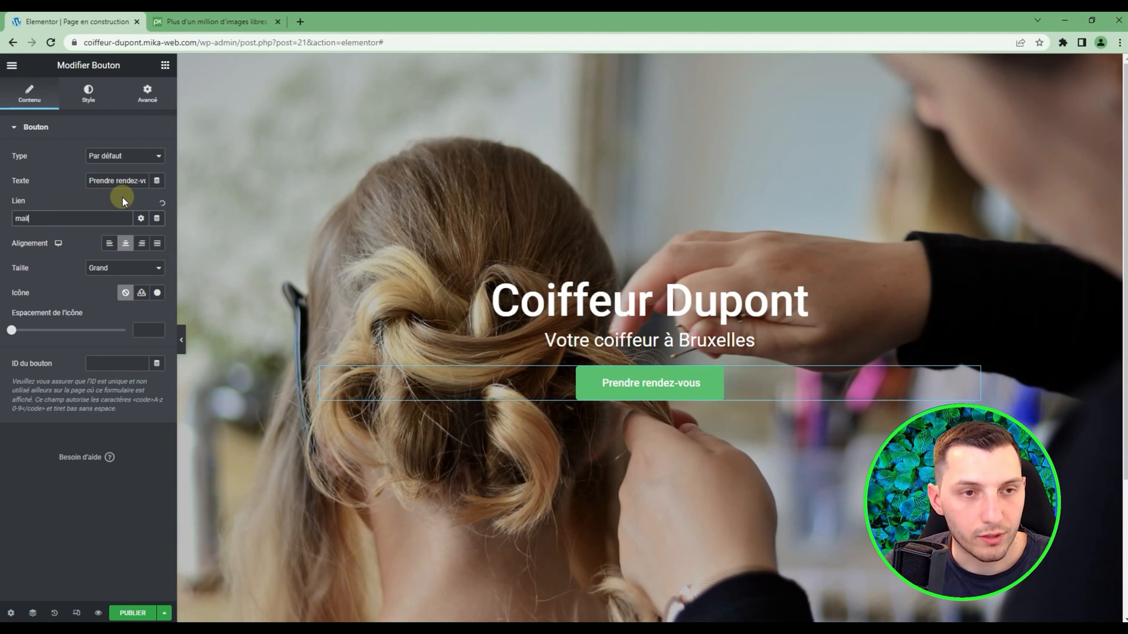
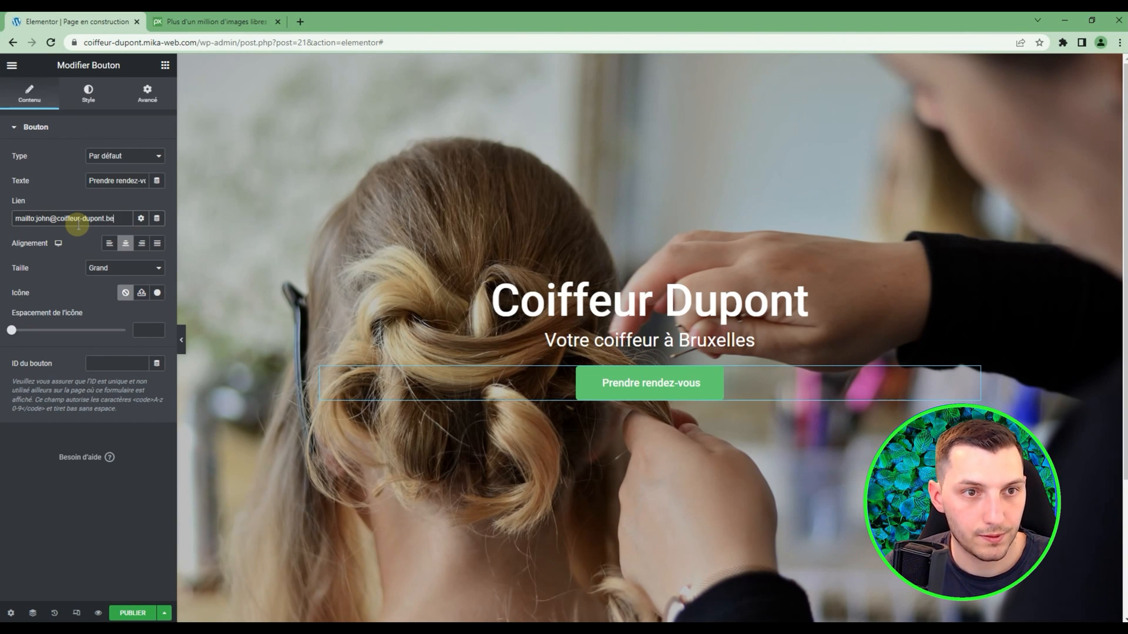
pyautogui.click(140, 219)
pyautogui.click(36, 240)
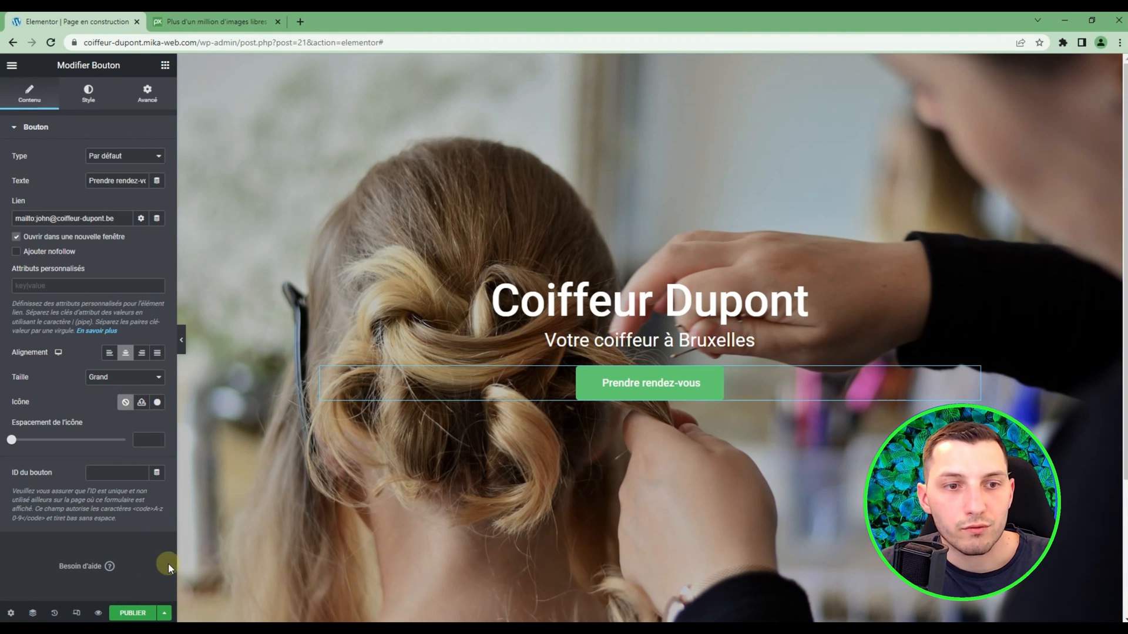
pyautogui.click(94, 101)
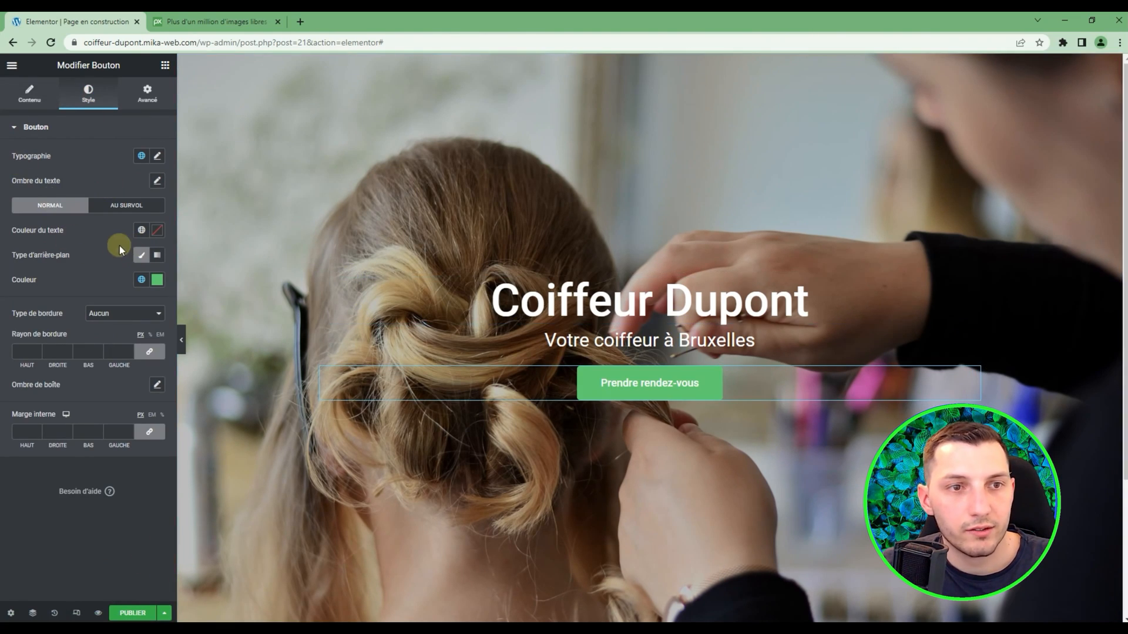
# Change the button background colour from green to orange #CE9161
pyautogui.click(138, 280)
pyautogui.click(156, 280)
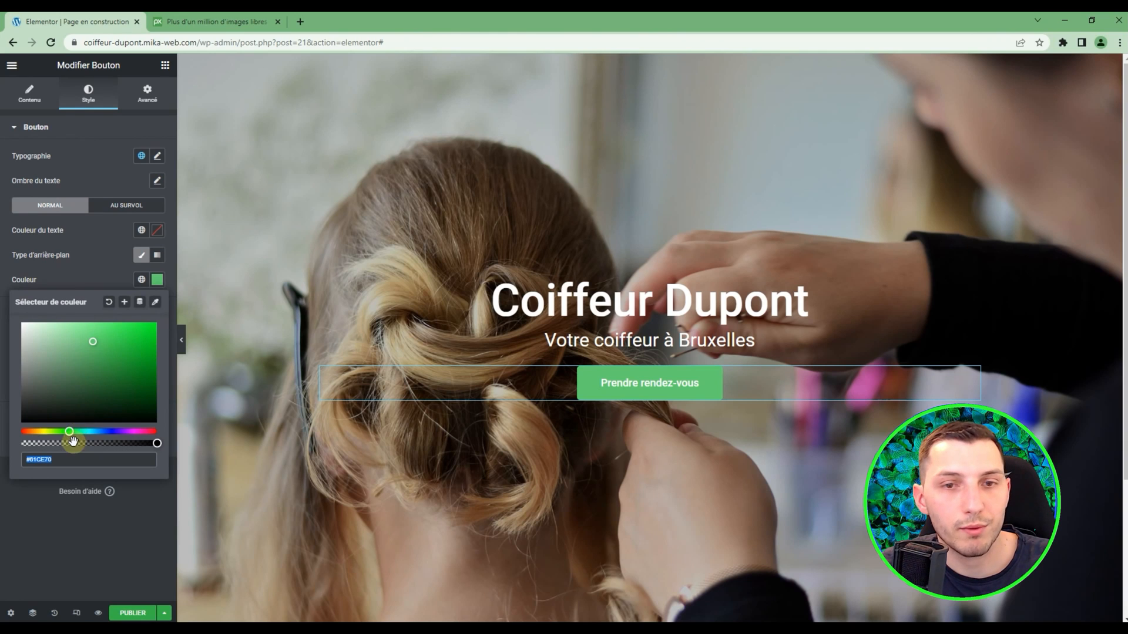
pyautogui.moveTo(67, 434); pyautogui.dragTo(31, 432)
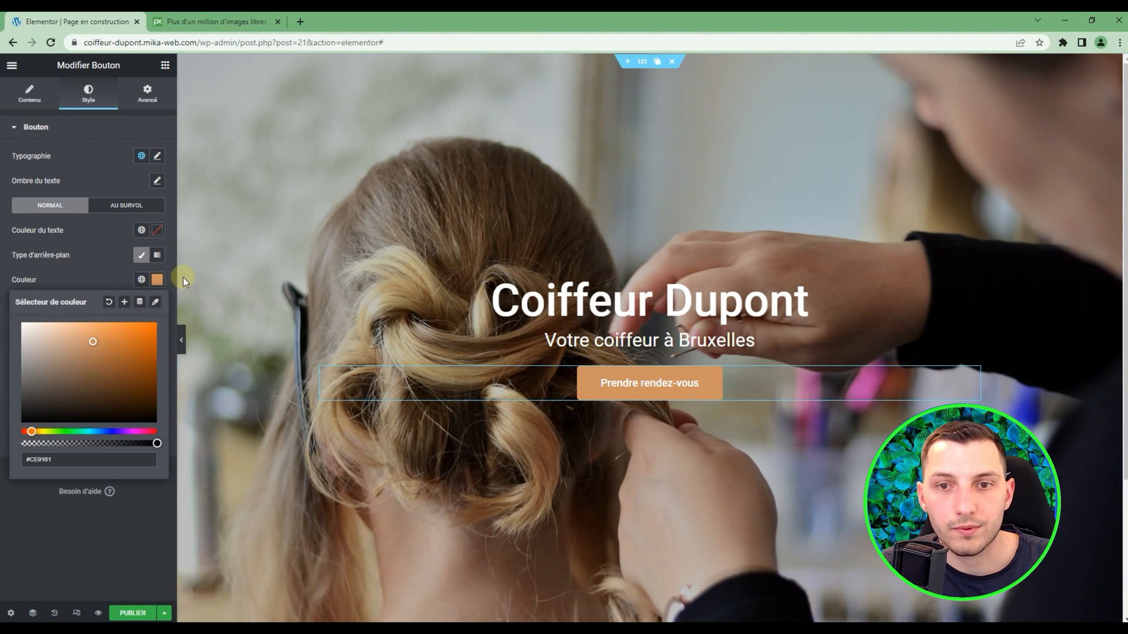
pyautogui.click(92, 268)
# Set the button text typography to size 30 with font weight 400
pyautogui.click(157, 157)
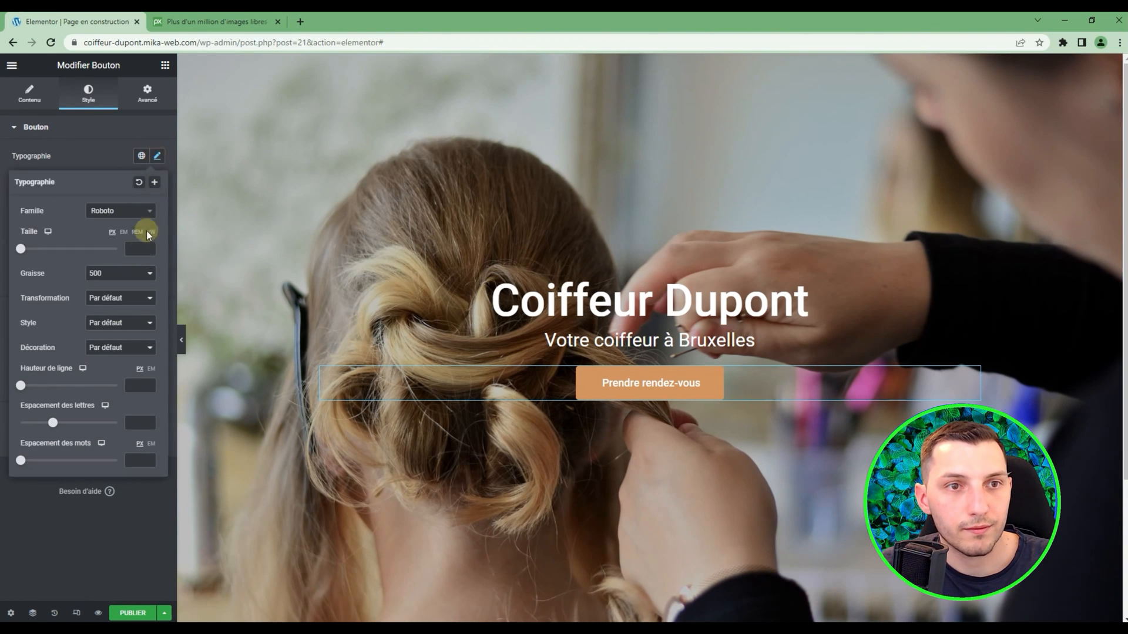
pyautogui.write('30')
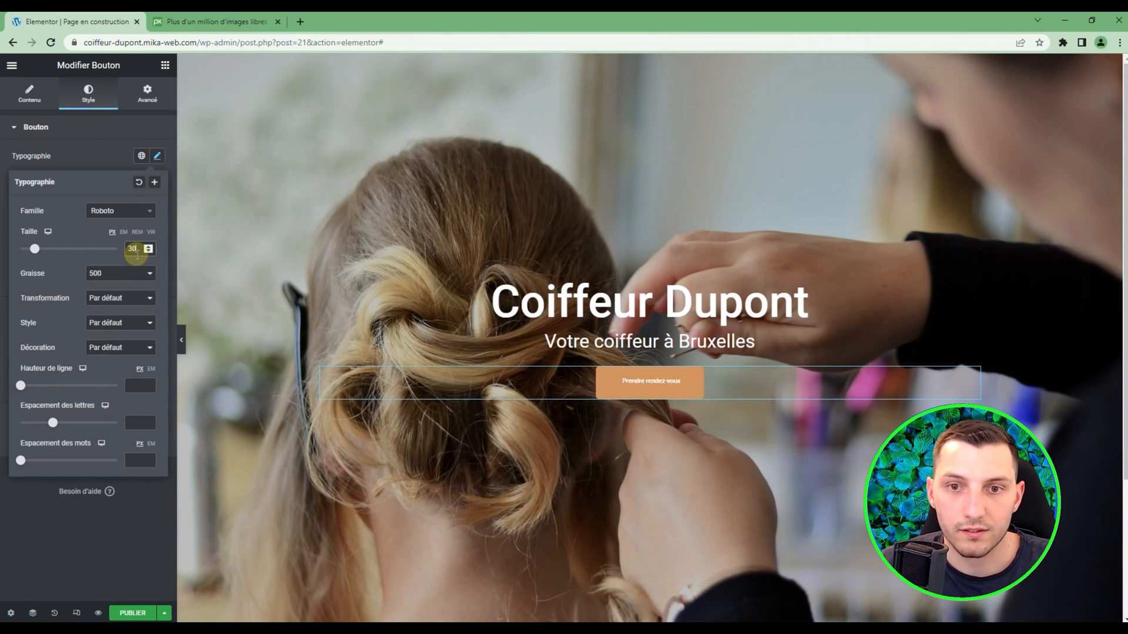
pyautogui.click(111, 273)
pyautogui.click(103, 317)
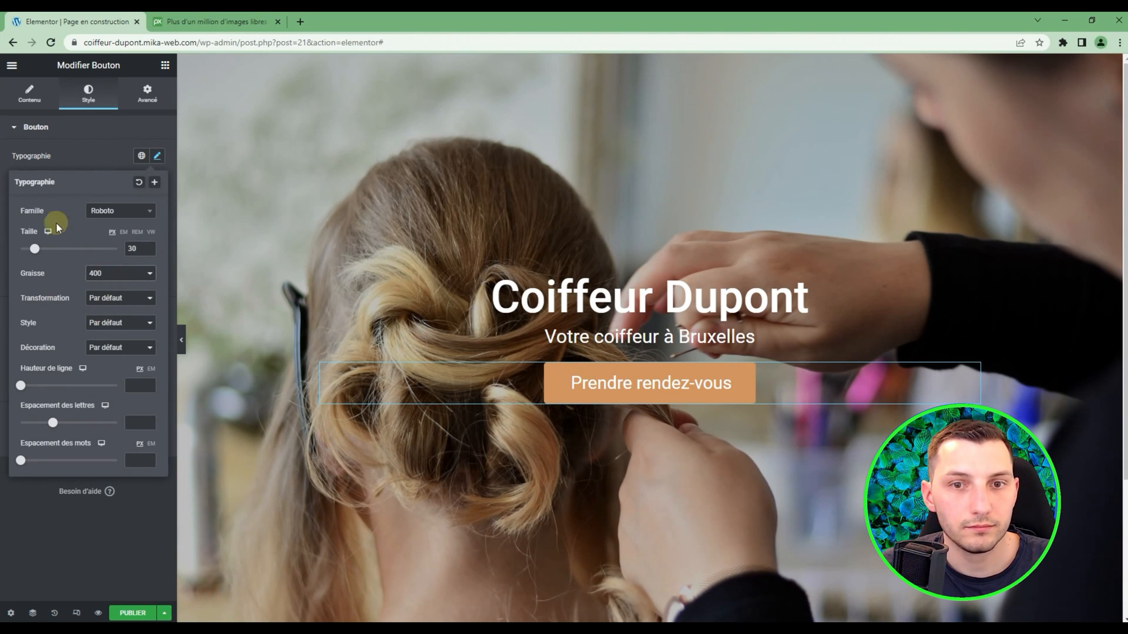
pyautogui.click(125, 156)
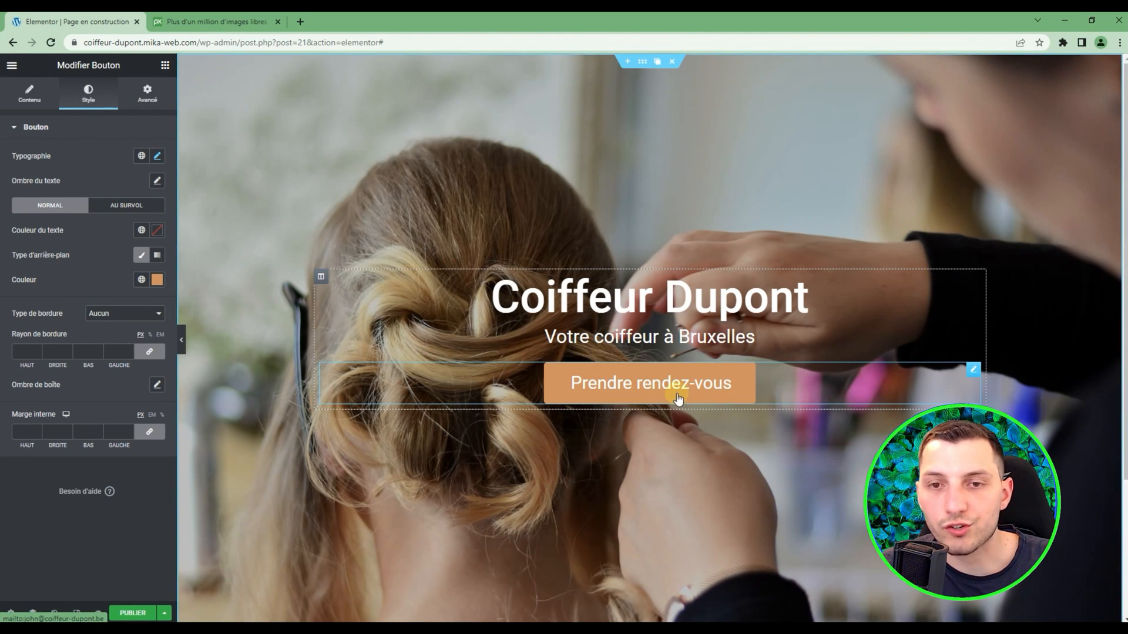
pyautogui.click(123, 205)
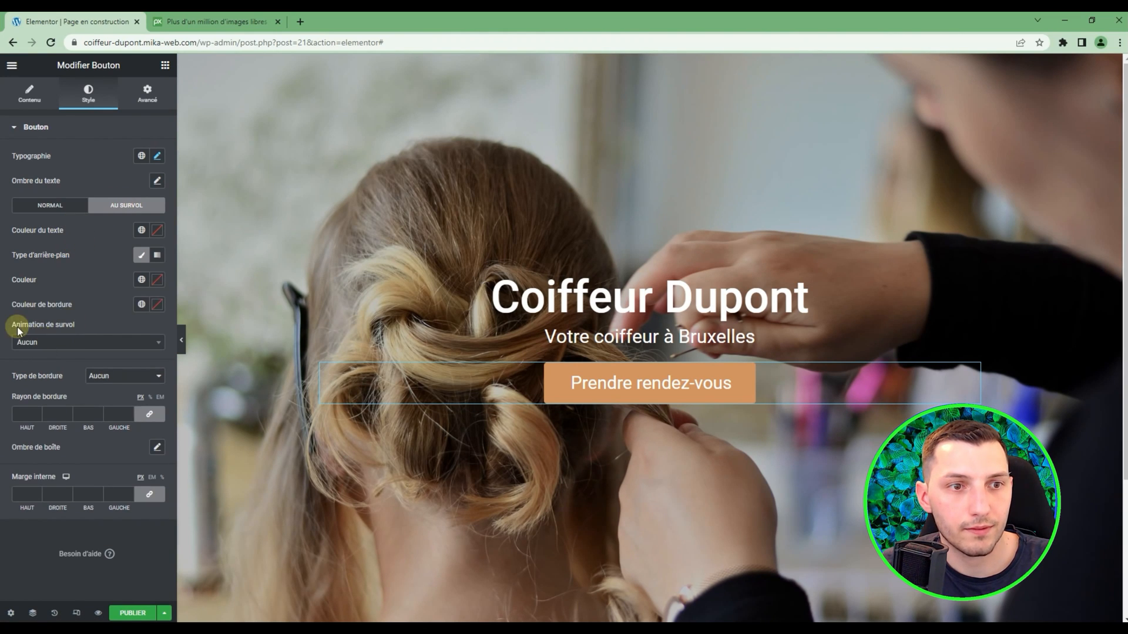
# Choose Shrink as the button's hover animation
pyautogui.click(42, 343)
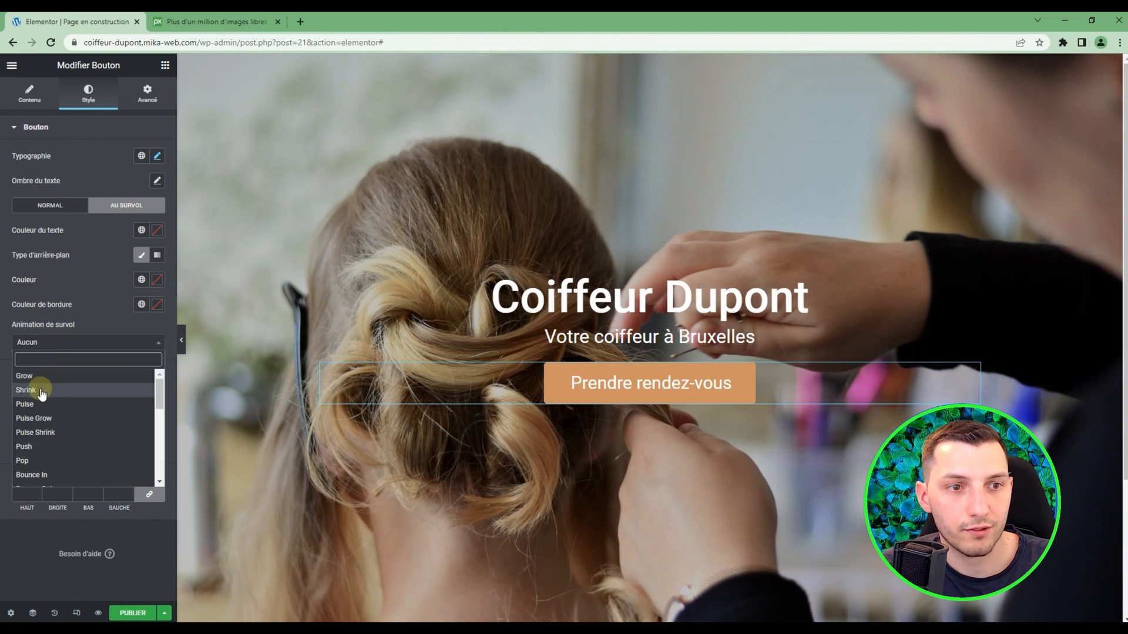
pyautogui.click(41, 391)
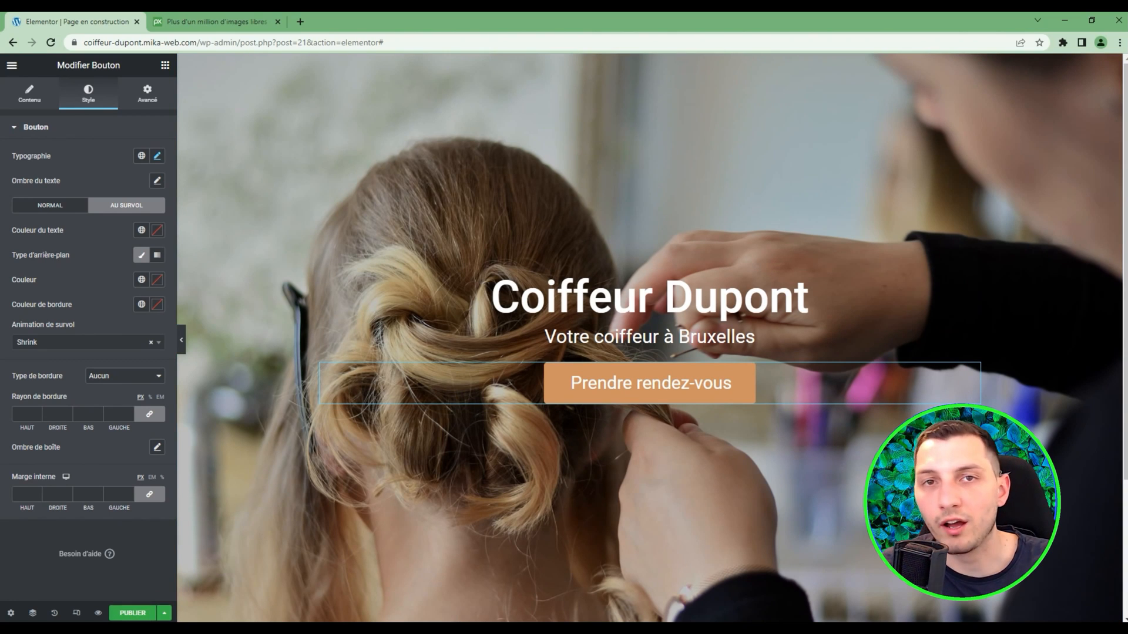
# Publish the page, view the live result in a new tab, and return to the editor
pyautogui.click(149, 614)
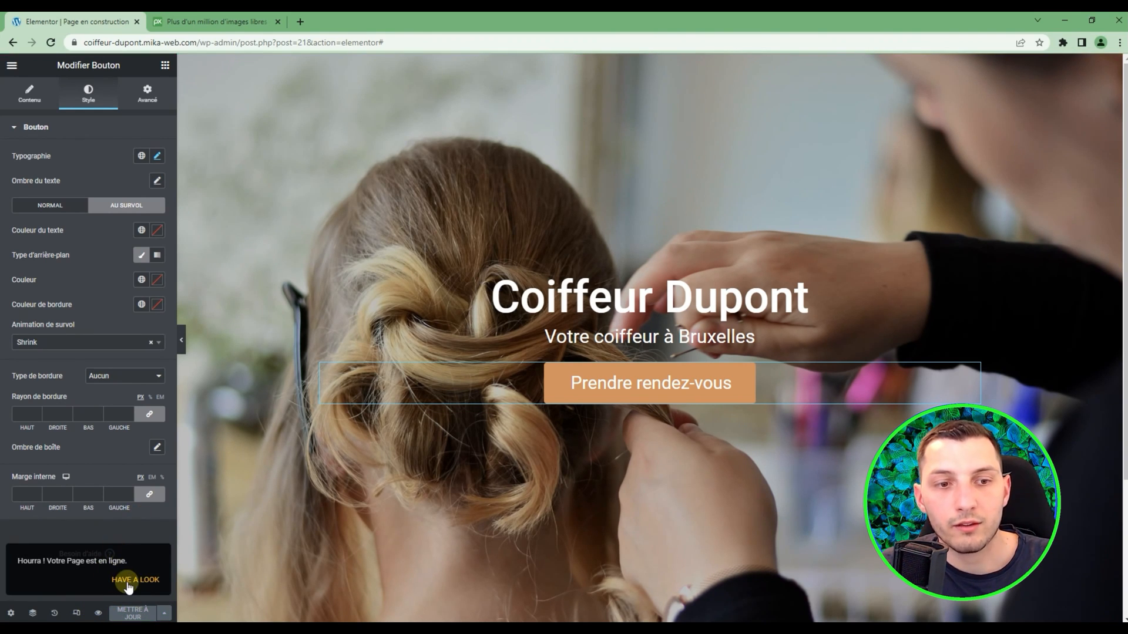
pyautogui.click(98, 614)
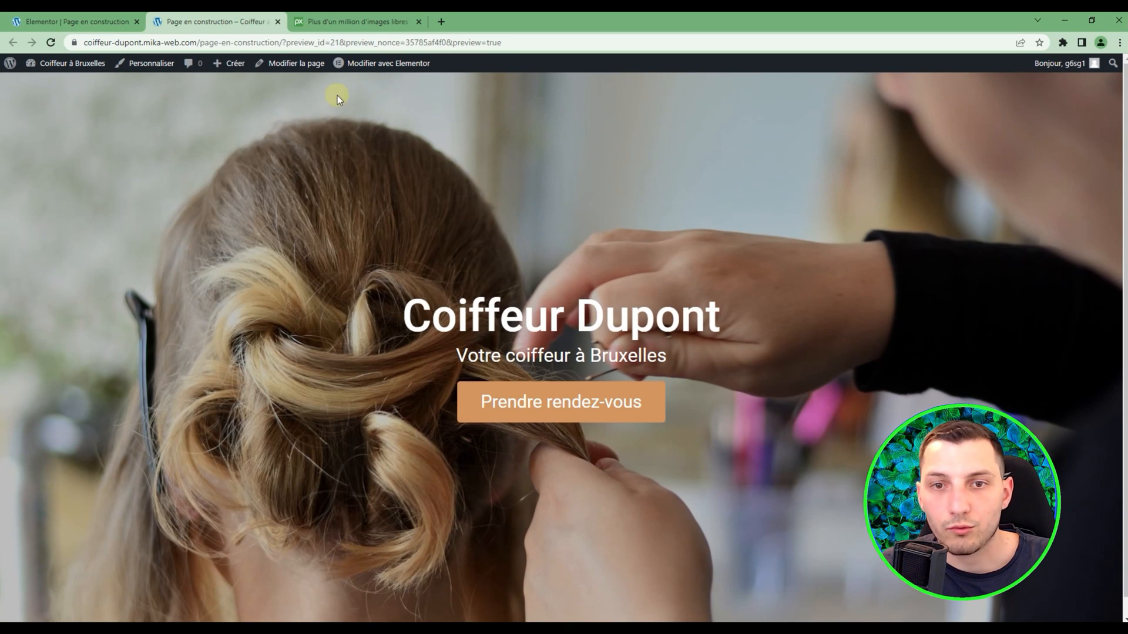
pyautogui.click(97, 19)
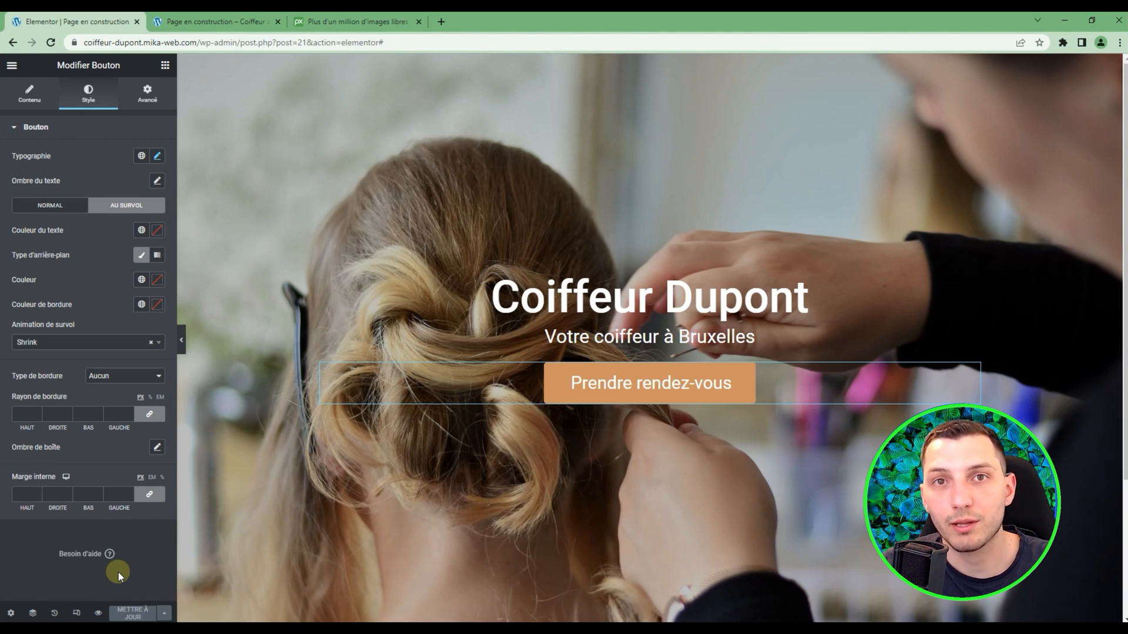
# Preview the page at tablet, desktop and mobile widths, ending on mobile
pyautogui.click(76, 614)
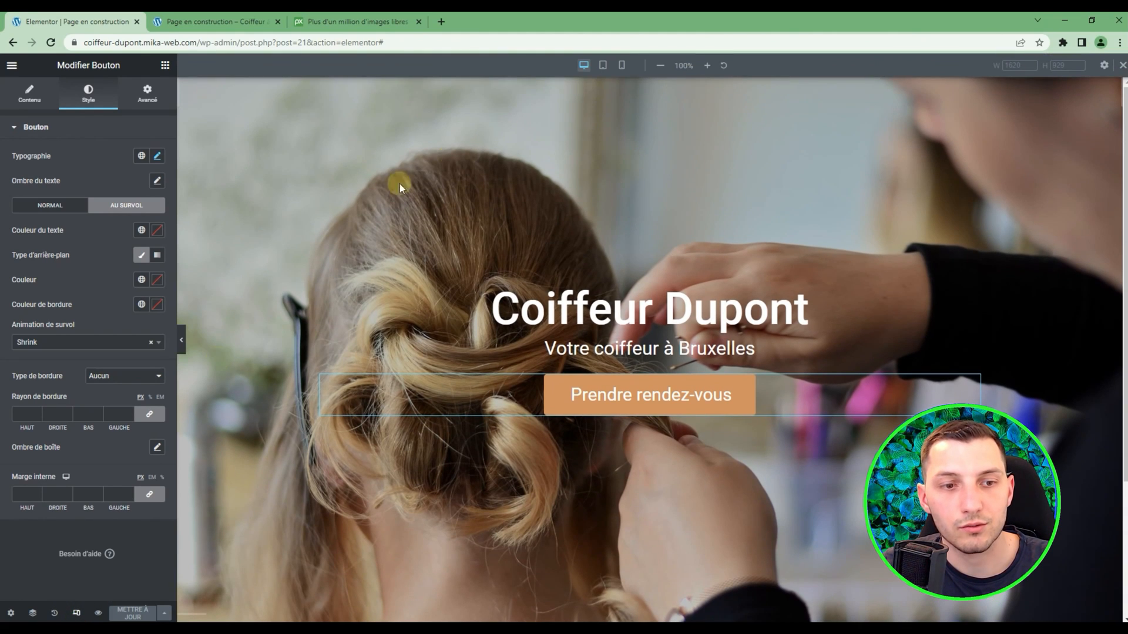
pyautogui.click(603, 66)
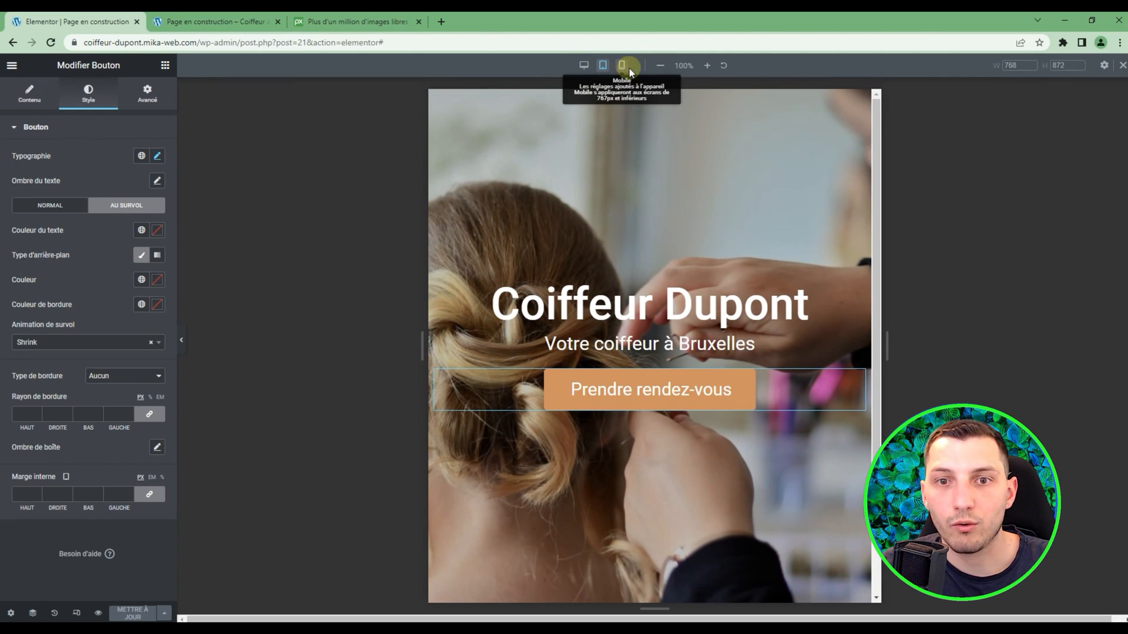
pyautogui.scroll(-3, 692, 160)
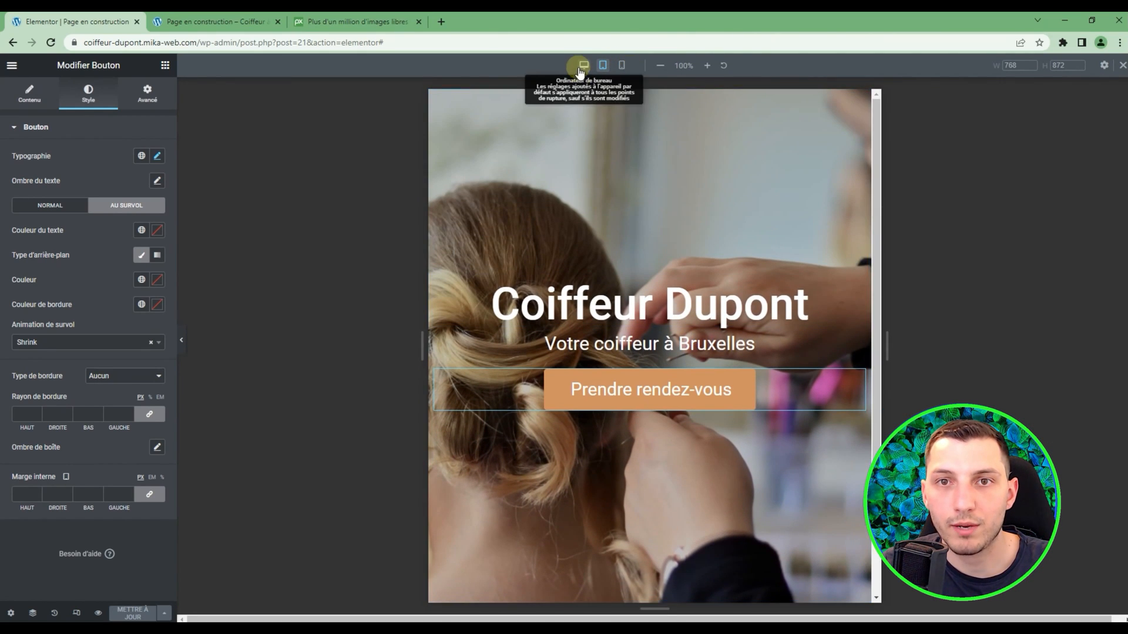
pyautogui.click(583, 65)
pyautogui.click(603, 66)
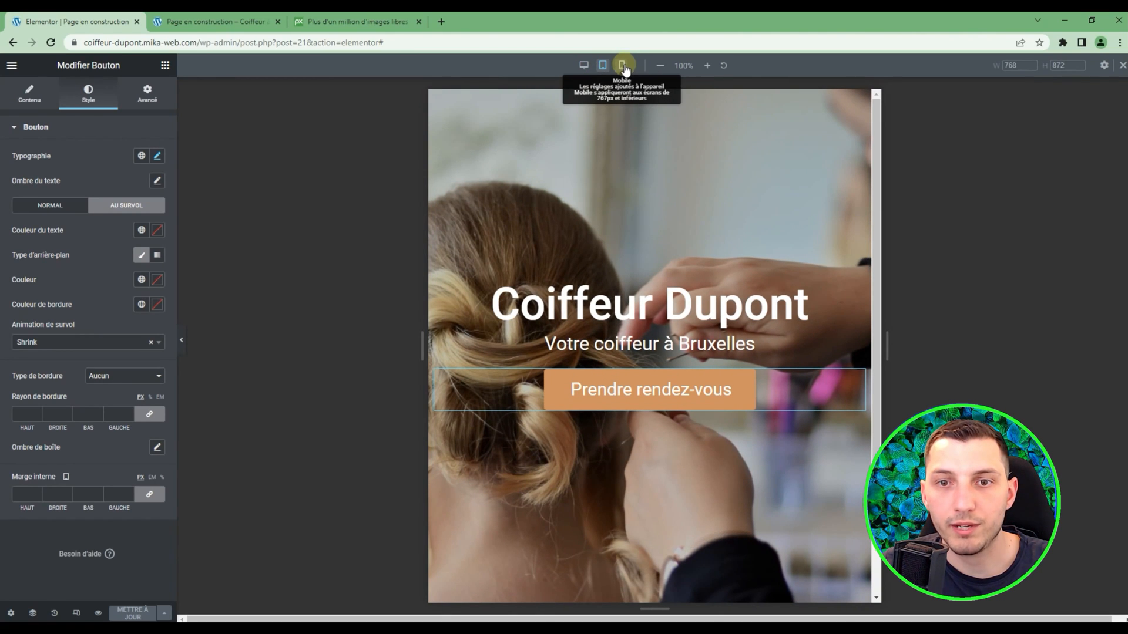
pyautogui.click(623, 67)
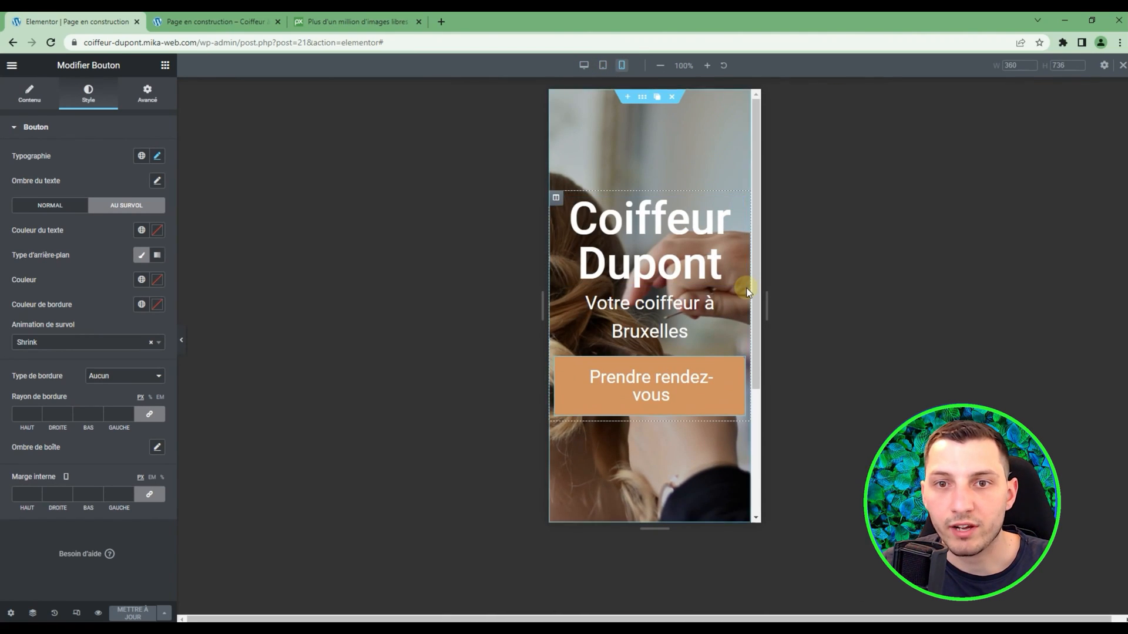
pyautogui.scroll(-2, 672, 226)
pyautogui.scroll(2, 669, 225)
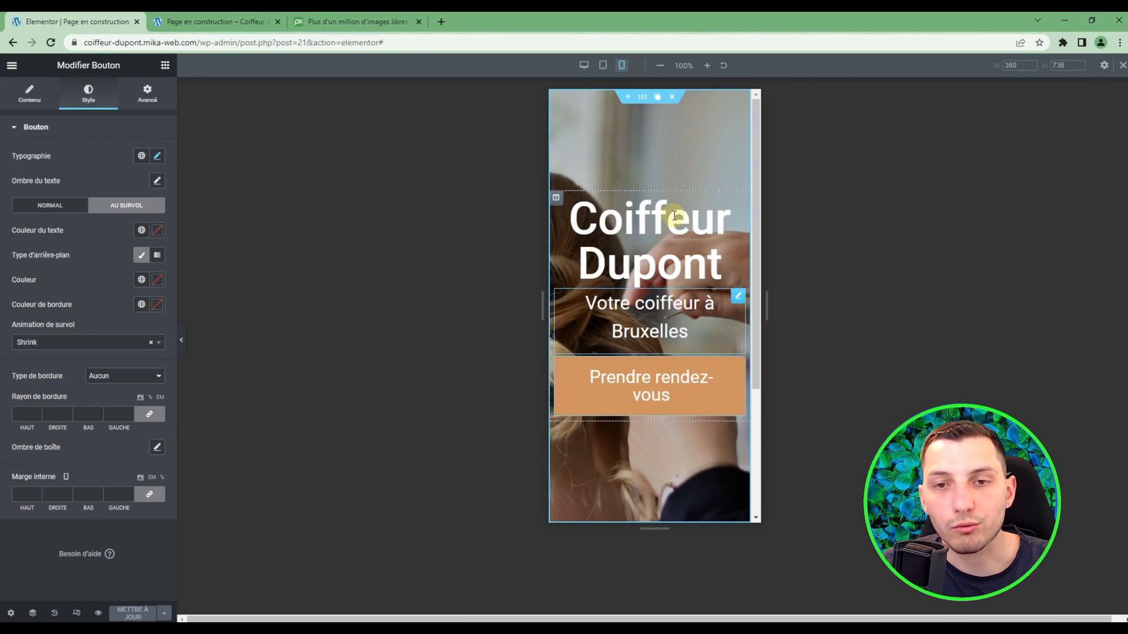
# Try the Risque font on the Coiffeur Dupont title, then revert it to Roboto
pyautogui.click(645, 223)
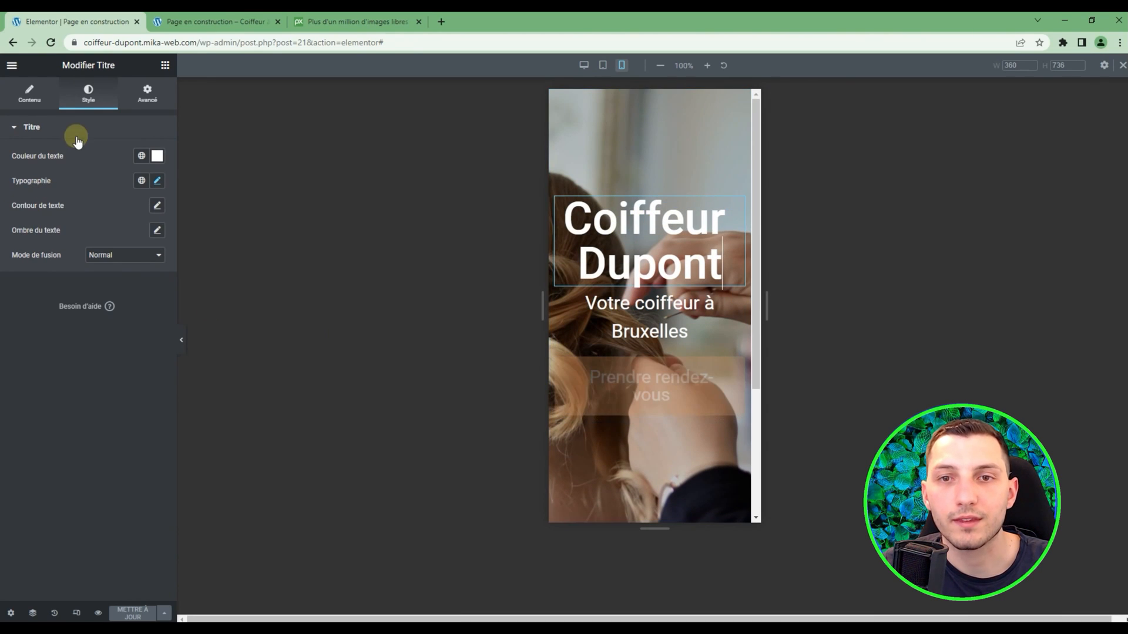
pyautogui.click(154, 185)
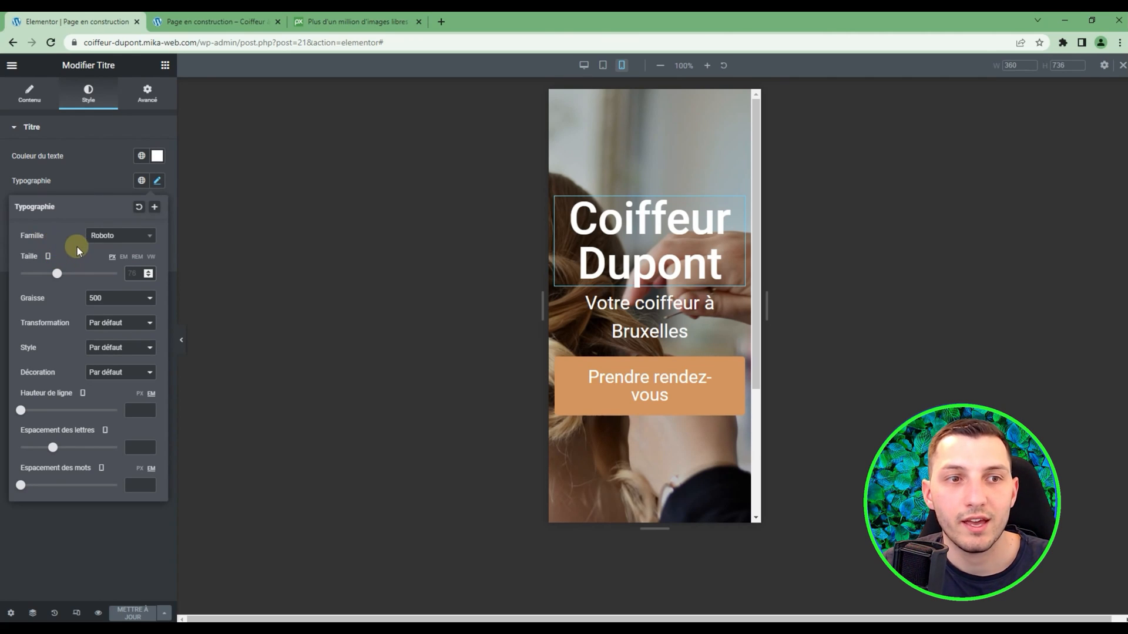
pyautogui.moveTo(39, 257); pyautogui.dragTo(24, 255)
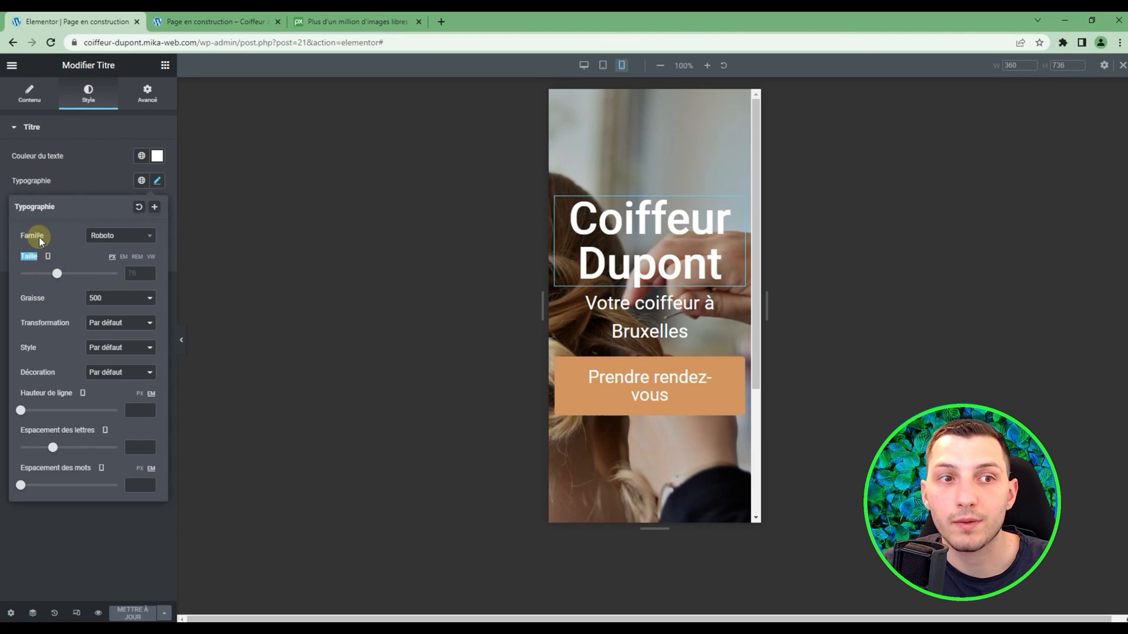
pyautogui.click(123, 235)
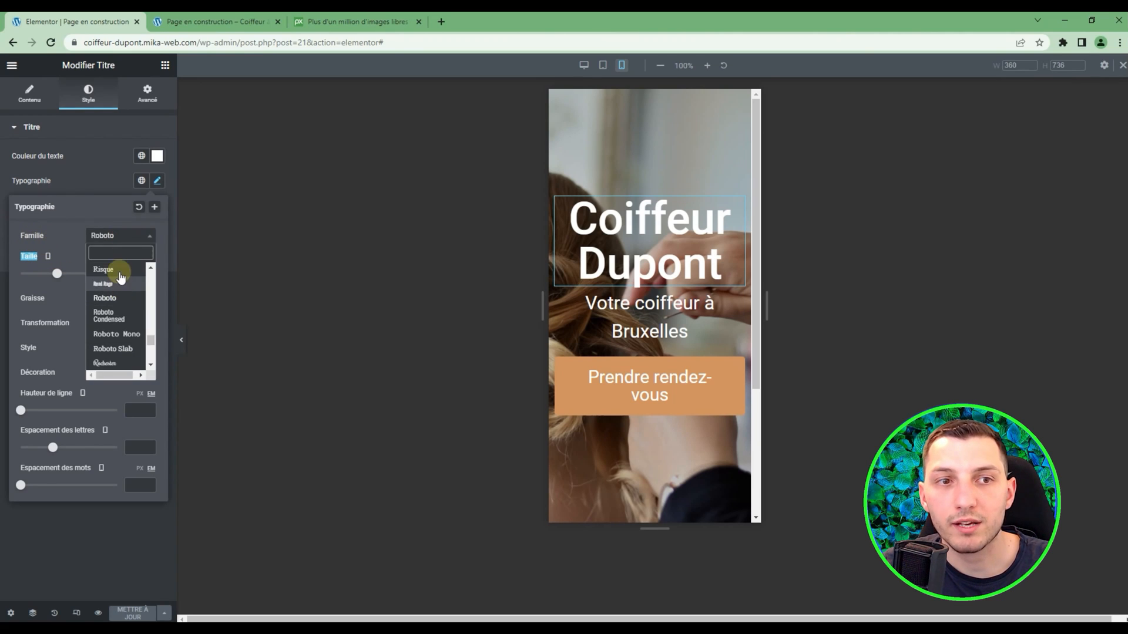
pyautogui.click(118, 271)
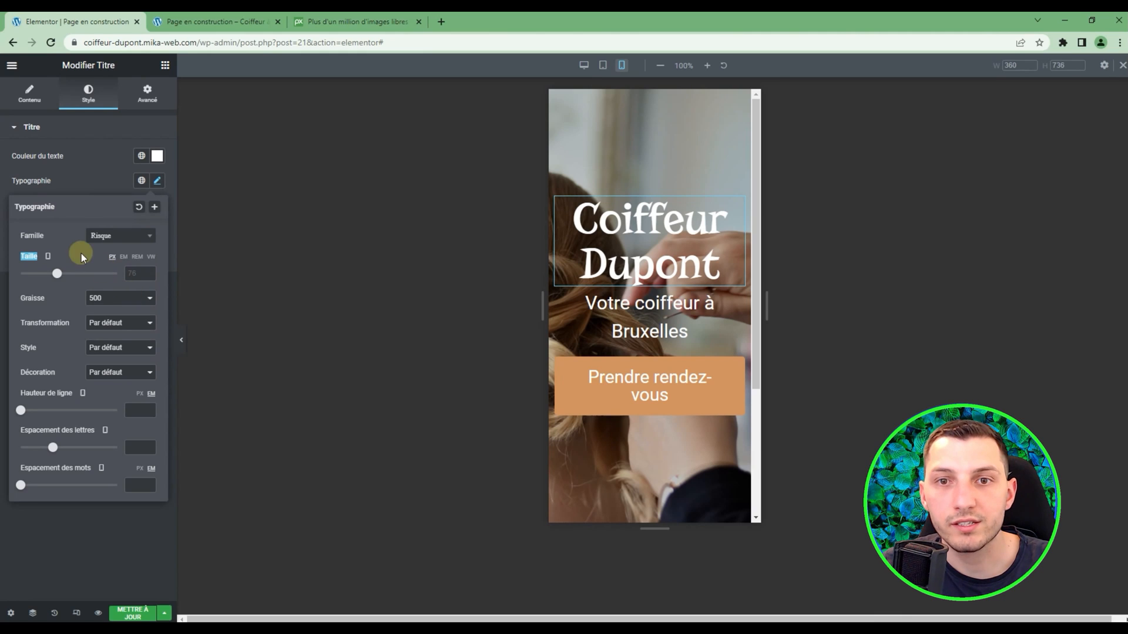
pyautogui.click(582, 65)
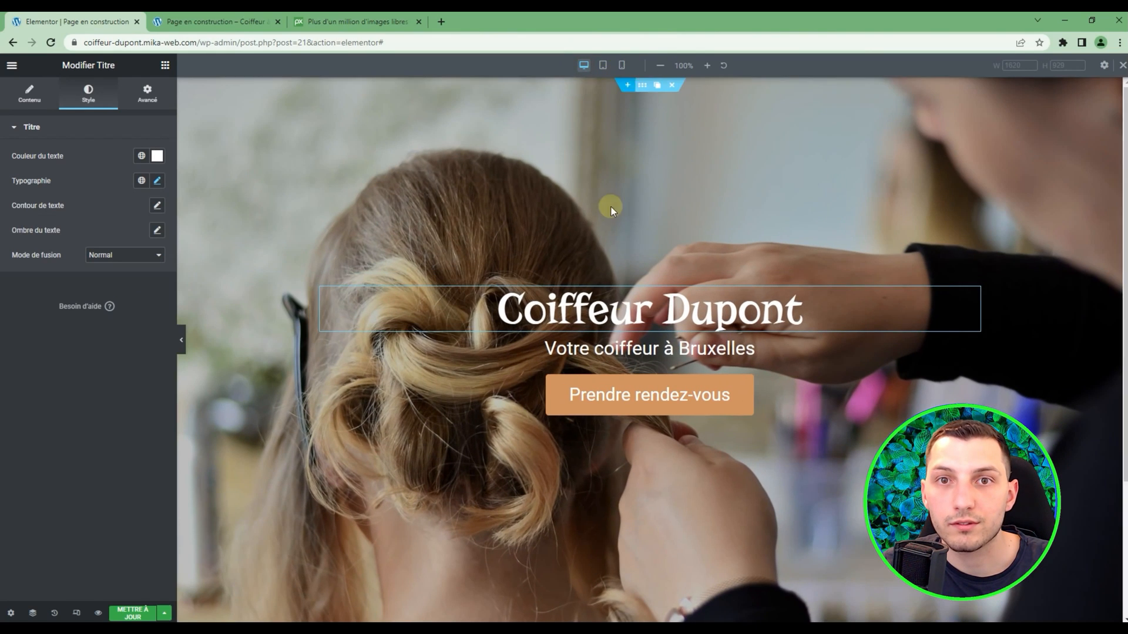
pyautogui.click(621, 65)
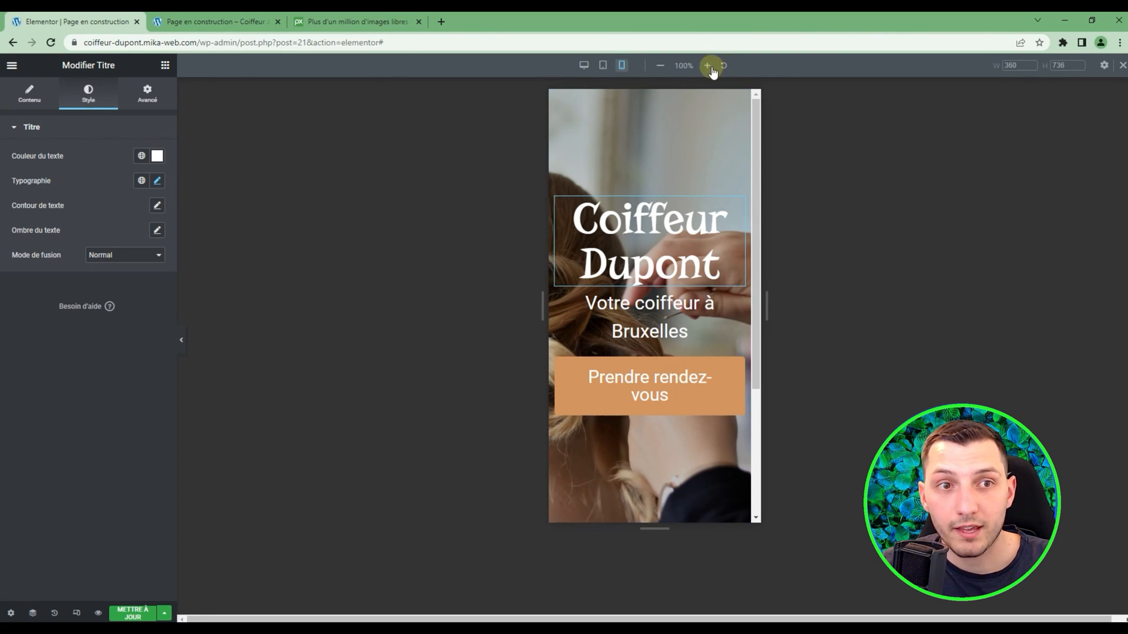
pyautogui.click(157, 181)
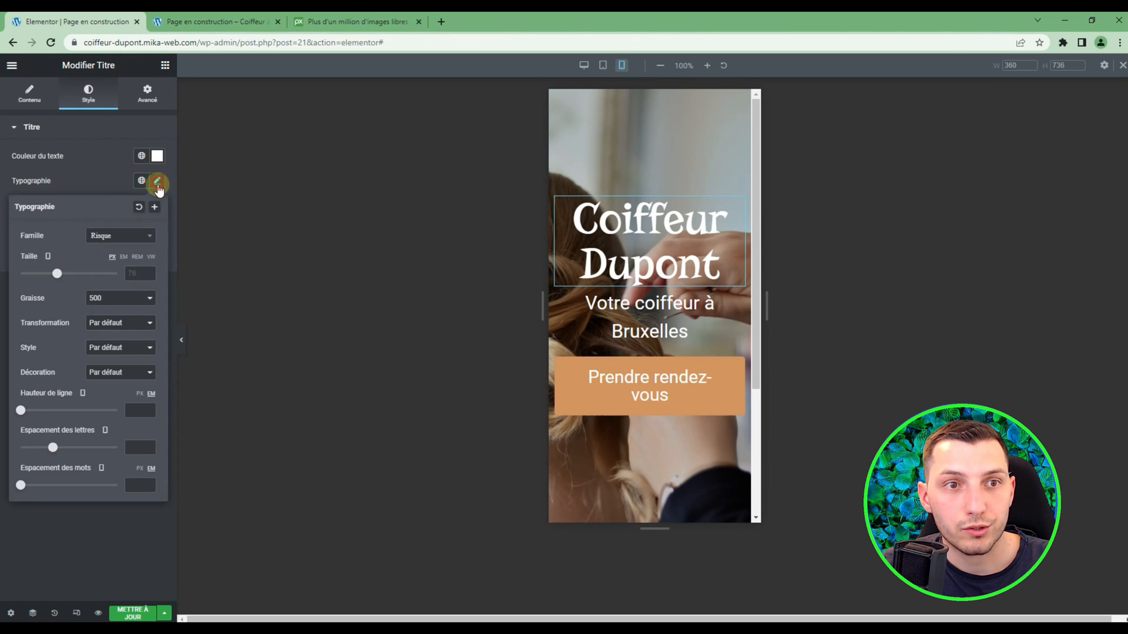
pyautogui.click(105, 237)
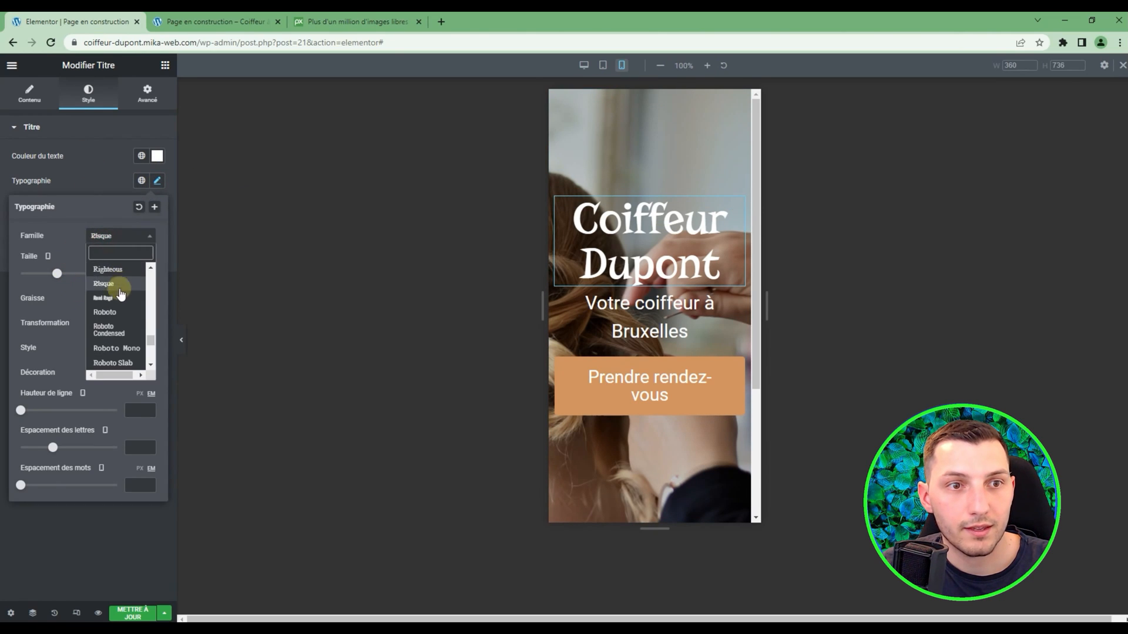
pyautogui.click(97, 270)
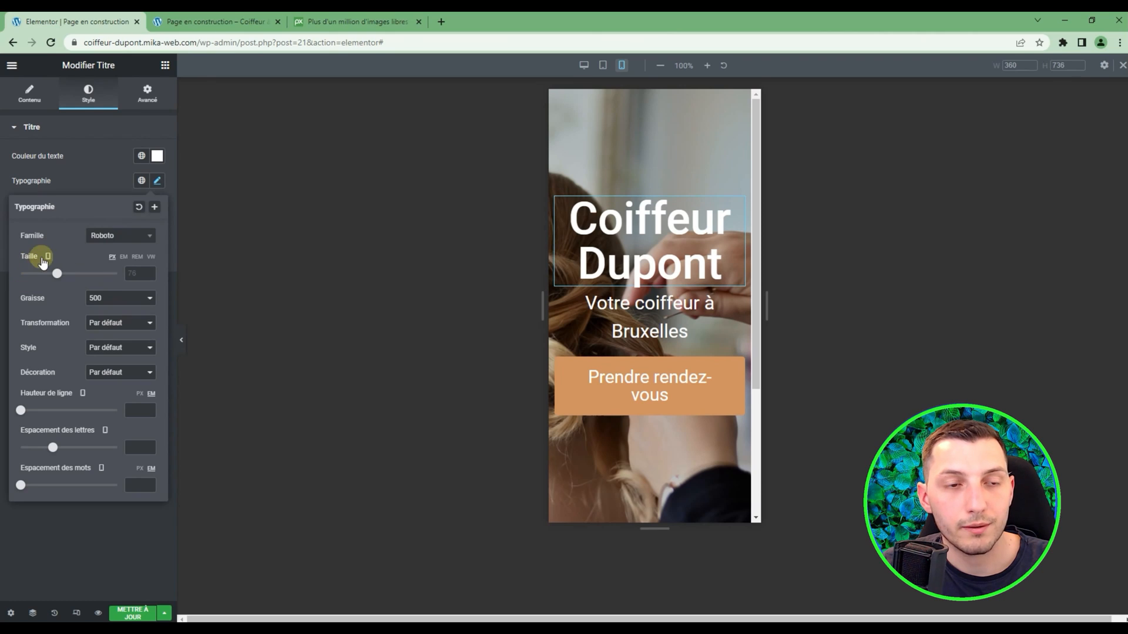
# Set the title's mobile font size to 45 px
pyautogui.click(138, 274)
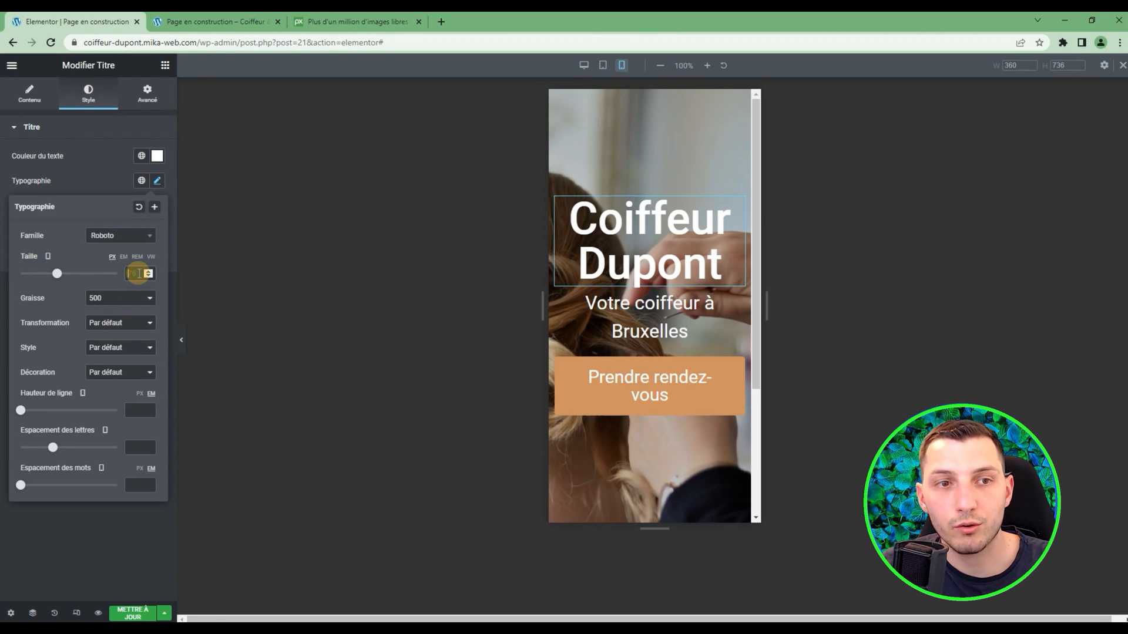
pyautogui.write('30')
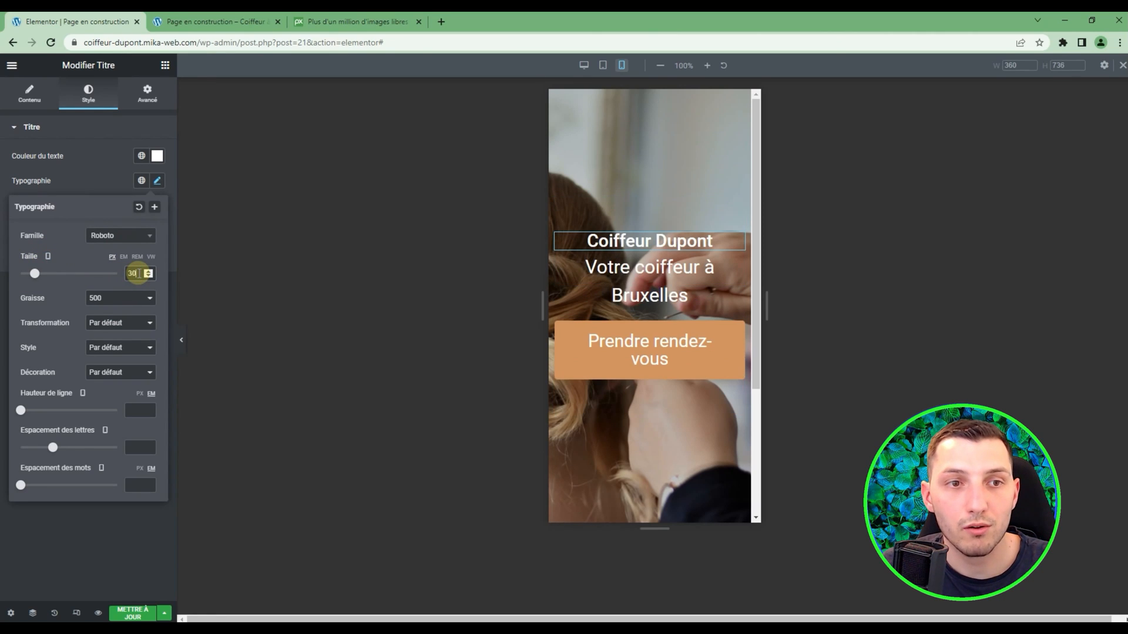
pyautogui.press('Up')
pyautogui.press('Up')
pyautogui.press('Up')
pyautogui.press('Up')
pyautogui.press('Up')
pyautogui.press('Up')
pyautogui.press('Up')
pyautogui.press('Up')
pyautogui.press('Up')
pyautogui.press('Up')
pyautogui.press('Up')
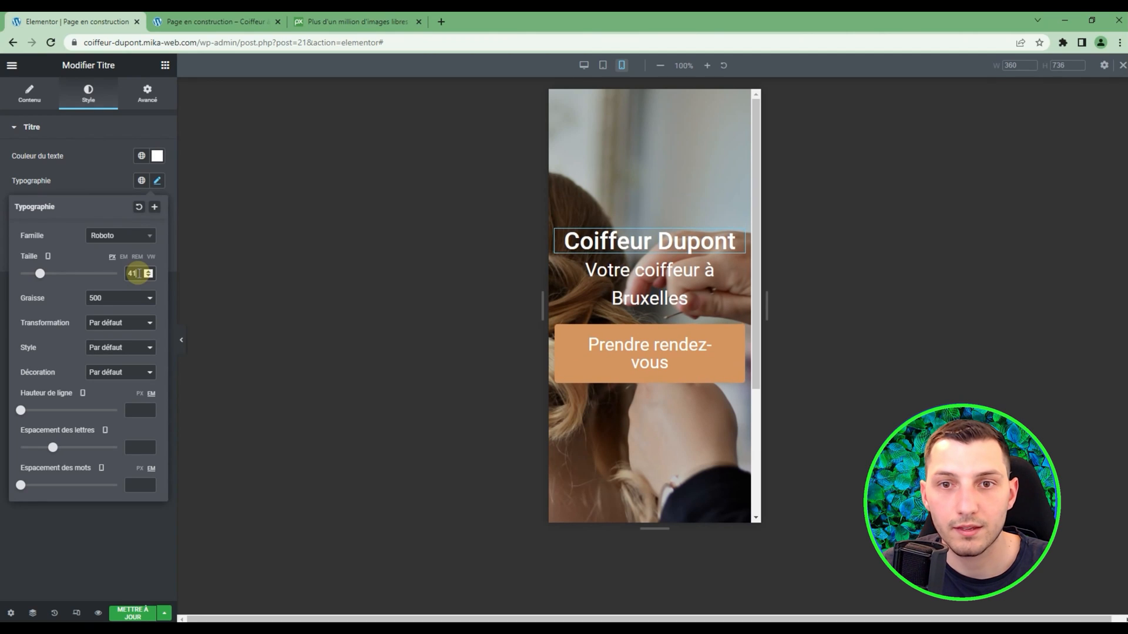
pyautogui.press('Up')
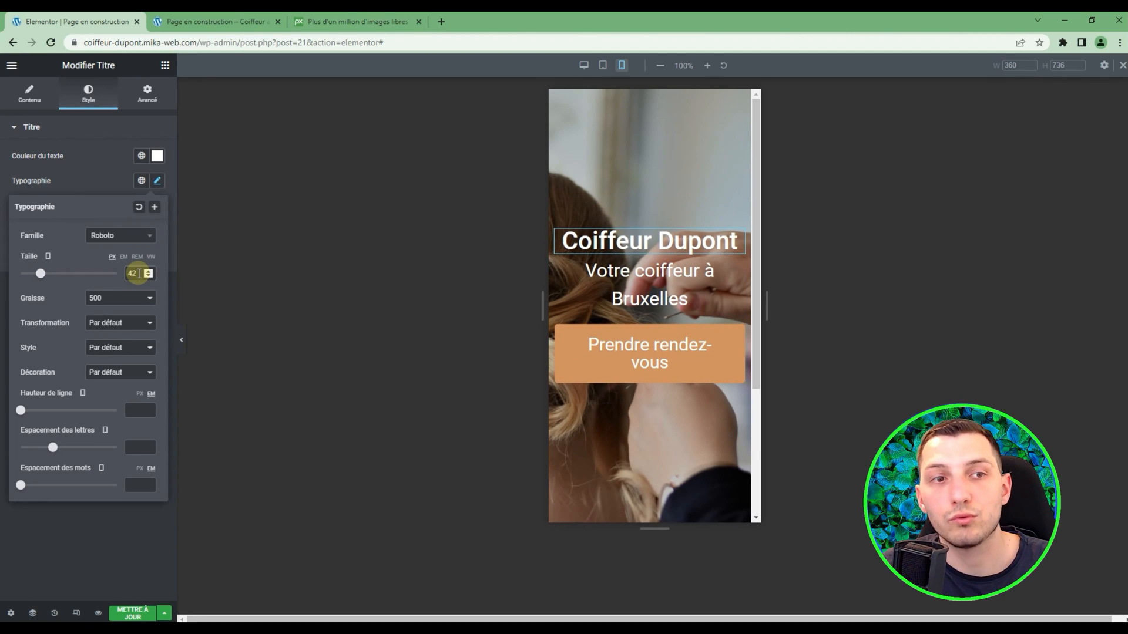
pyautogui.press('Up')
pyautogui.press('Up')
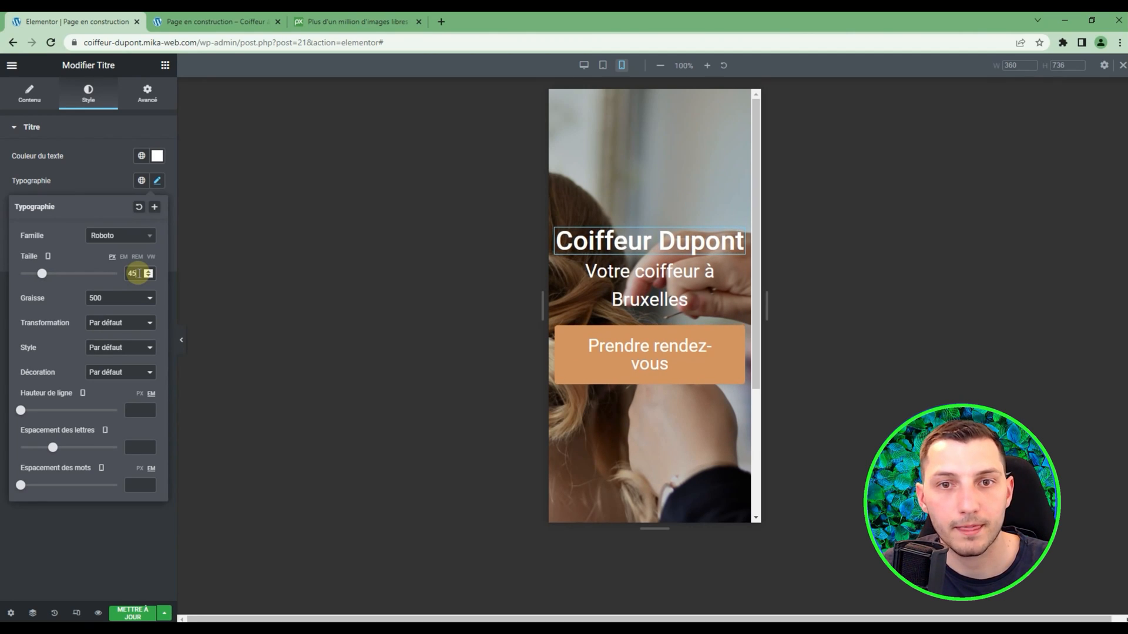
pyautogui.press('Up')
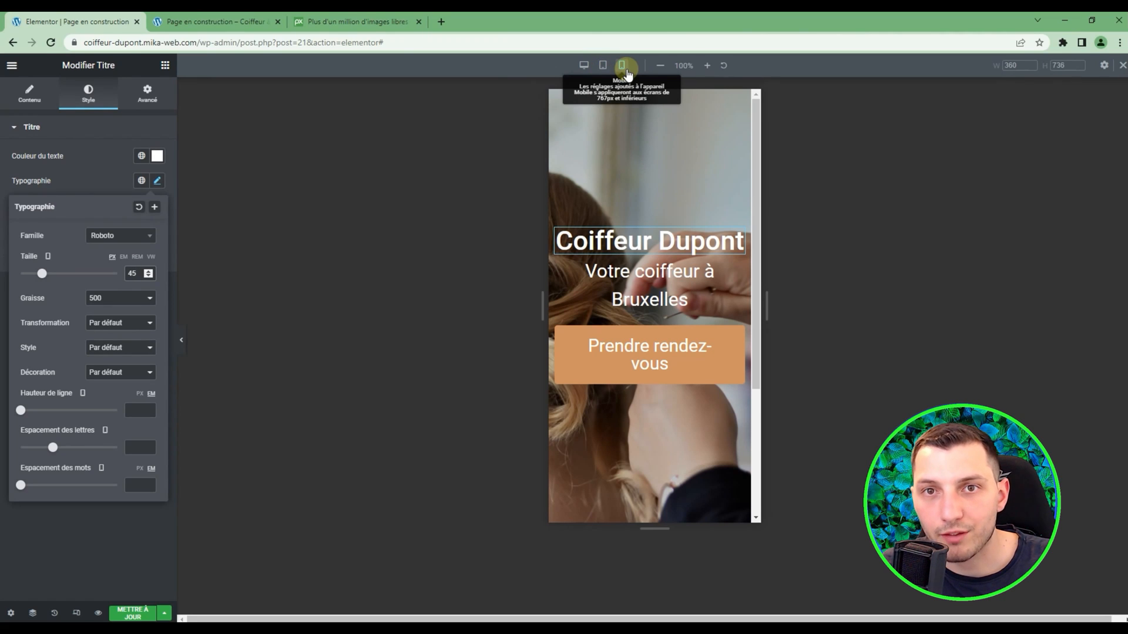
# Set mobile subtitle size to 21 px and button text to 18 px, then add an Image widget above the title
pyautogui.click(653, 284)
pyautogui.click(163, 211)
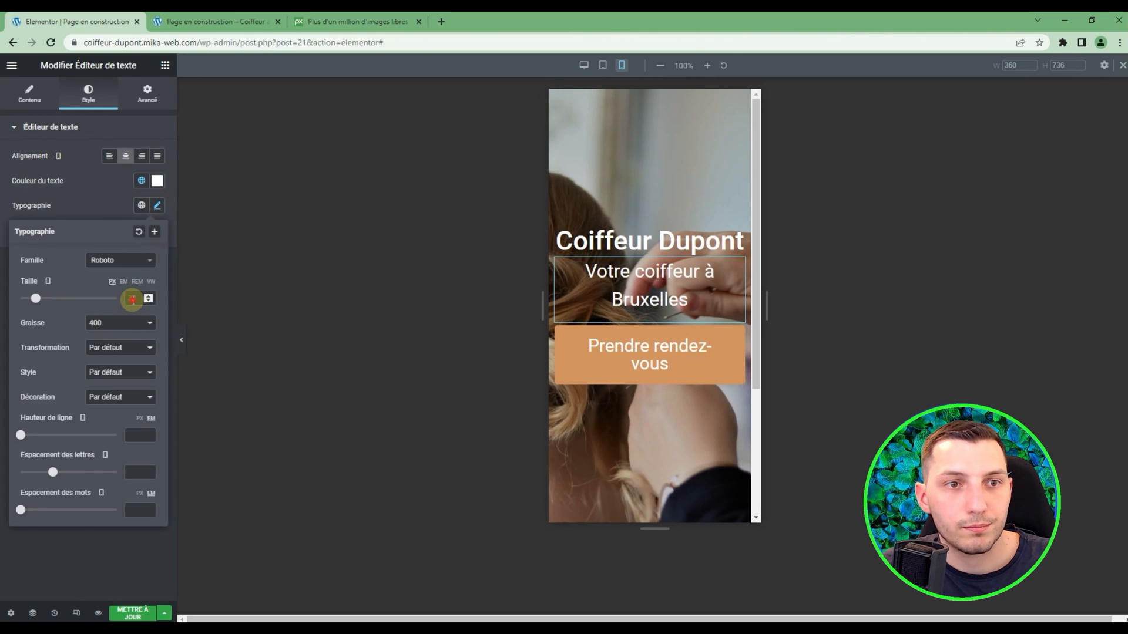
pyautogui.click(136, 297)
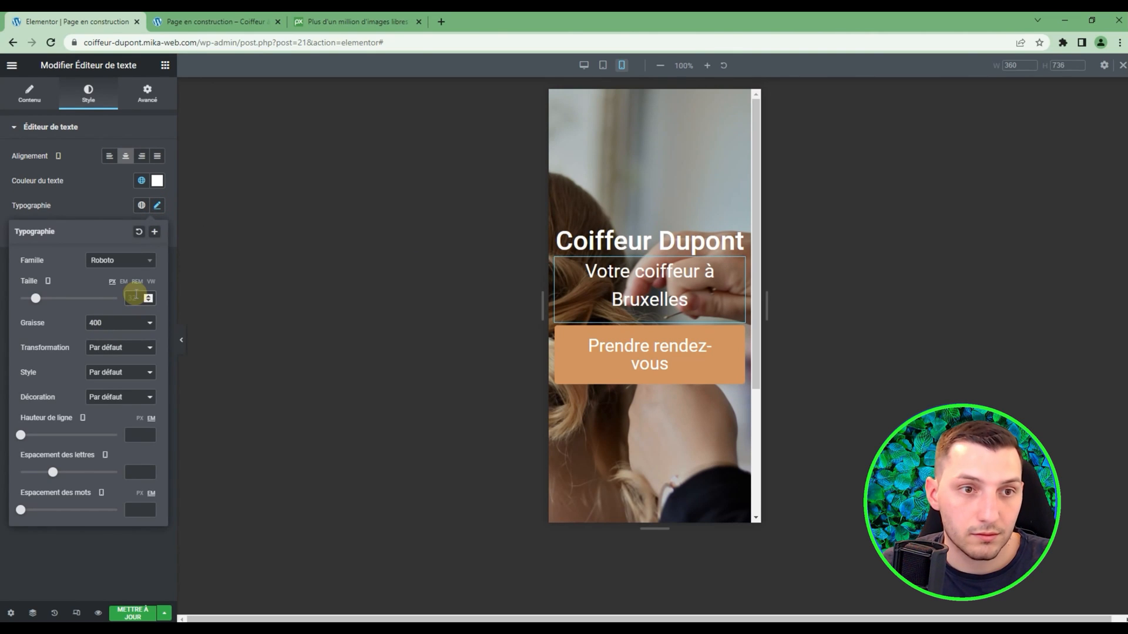
pyautogui.write('20')
pyautogui.press('Up')
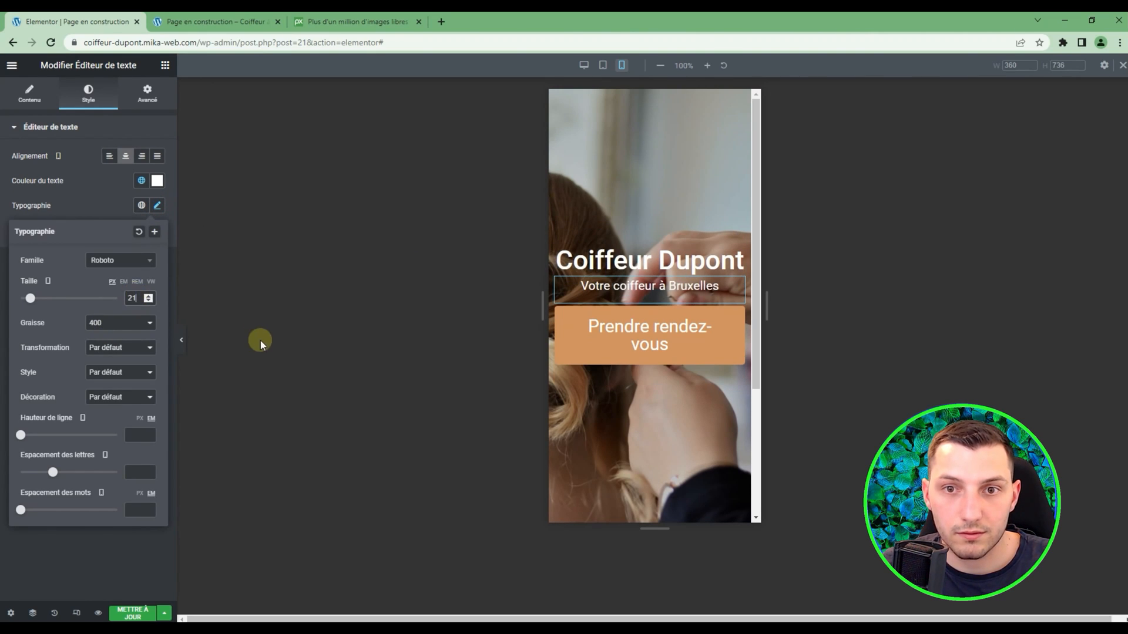
pyautogui.click(738, 316)
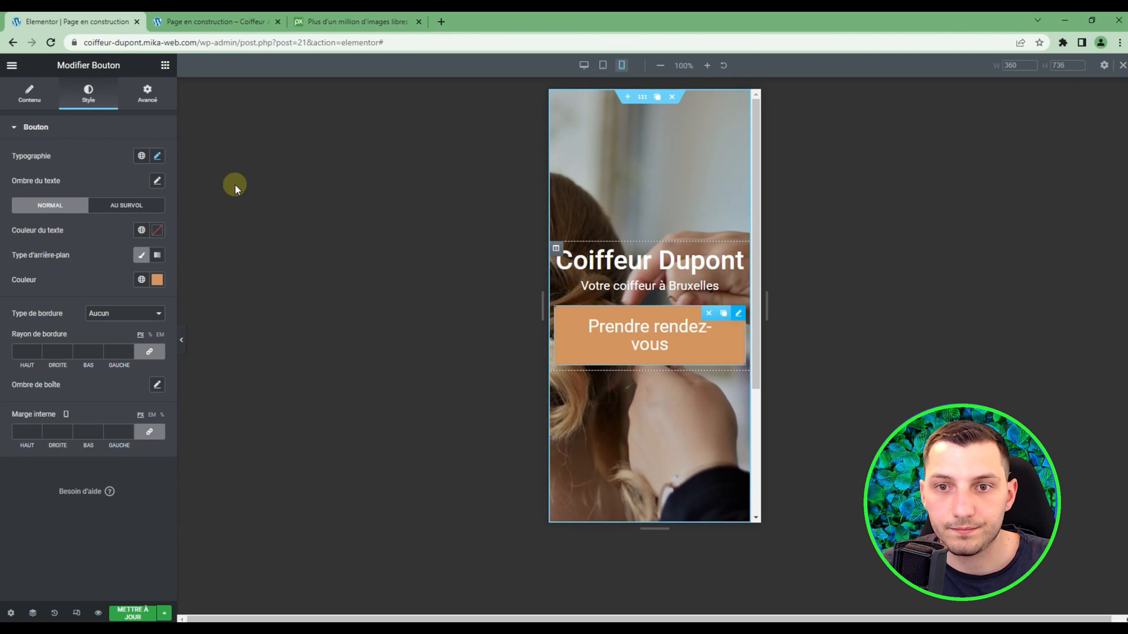
pyautogui.click(156, 155)
pyautogui.click(138, 249)
pyautogui.write('18')
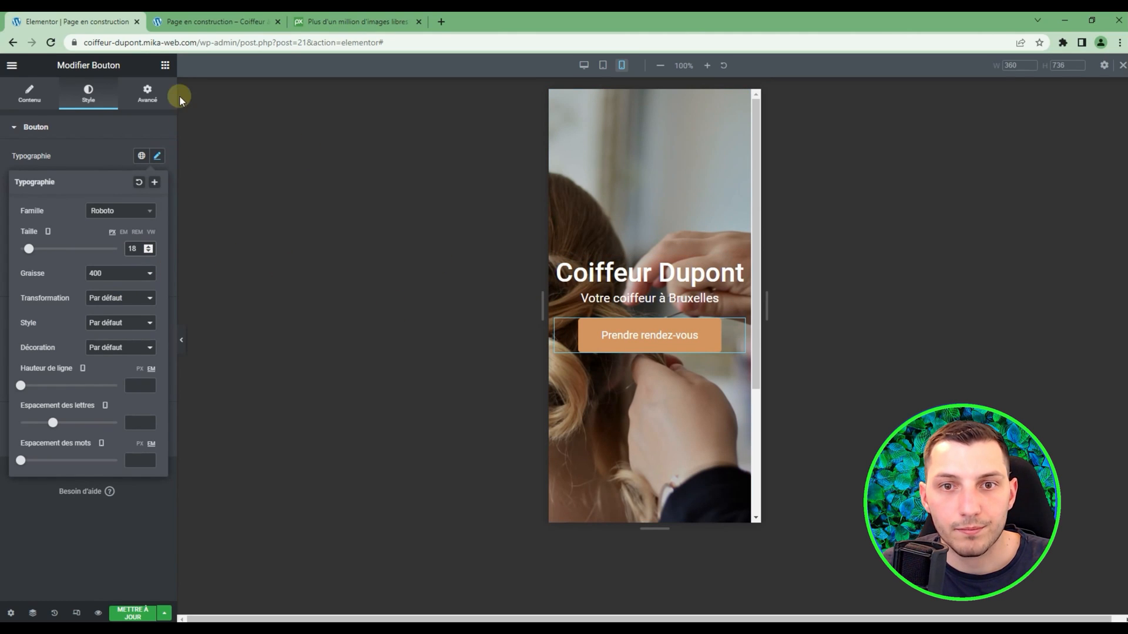
pyautogui.click(165, 65)
pyautogui.moveTo(45, 259); pyautogui.dragTo(646, 258)
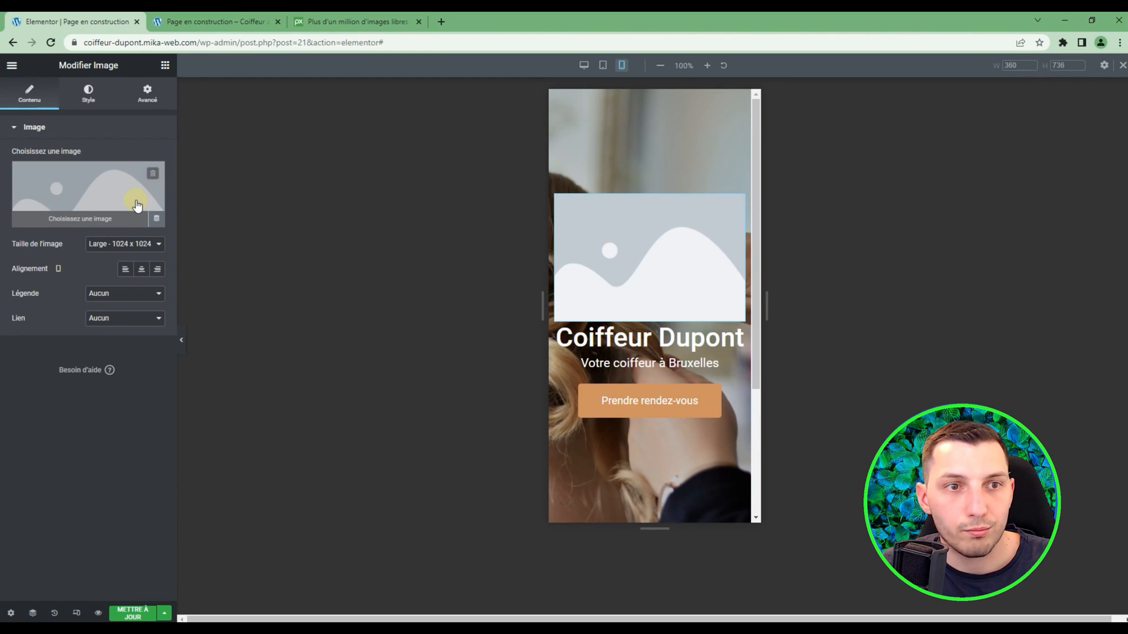
# Insert the hairdresser photo into the image, shrink its width, add a box shadow, and update the page
pyautogui.click(143, 187)
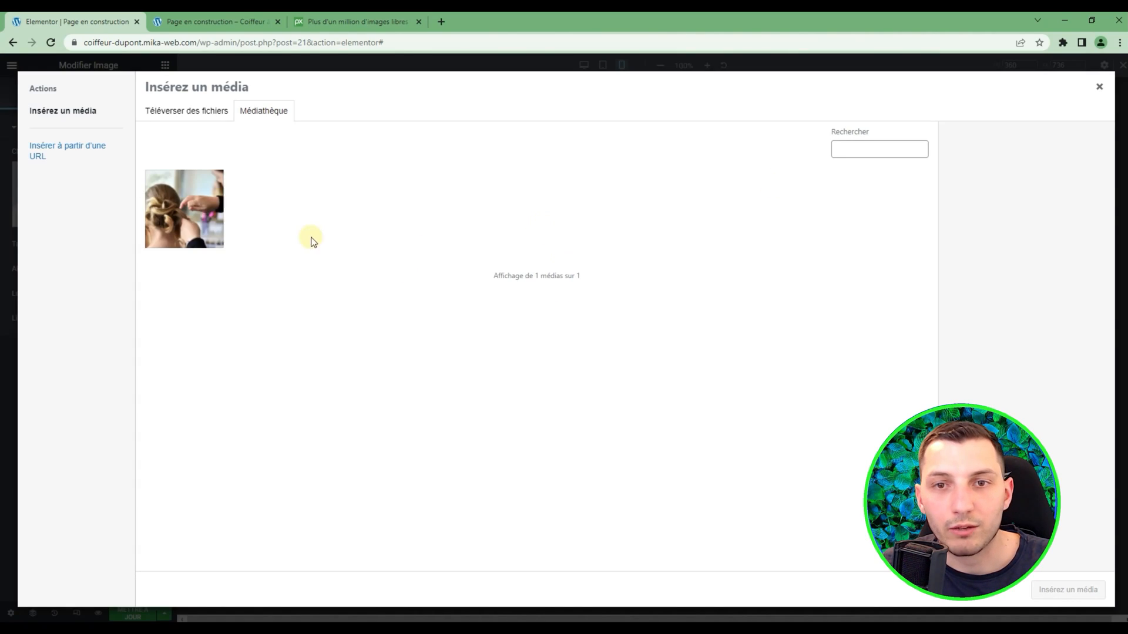
pyautogui.click(183, 209)
pyautogui.click(1068, 589)
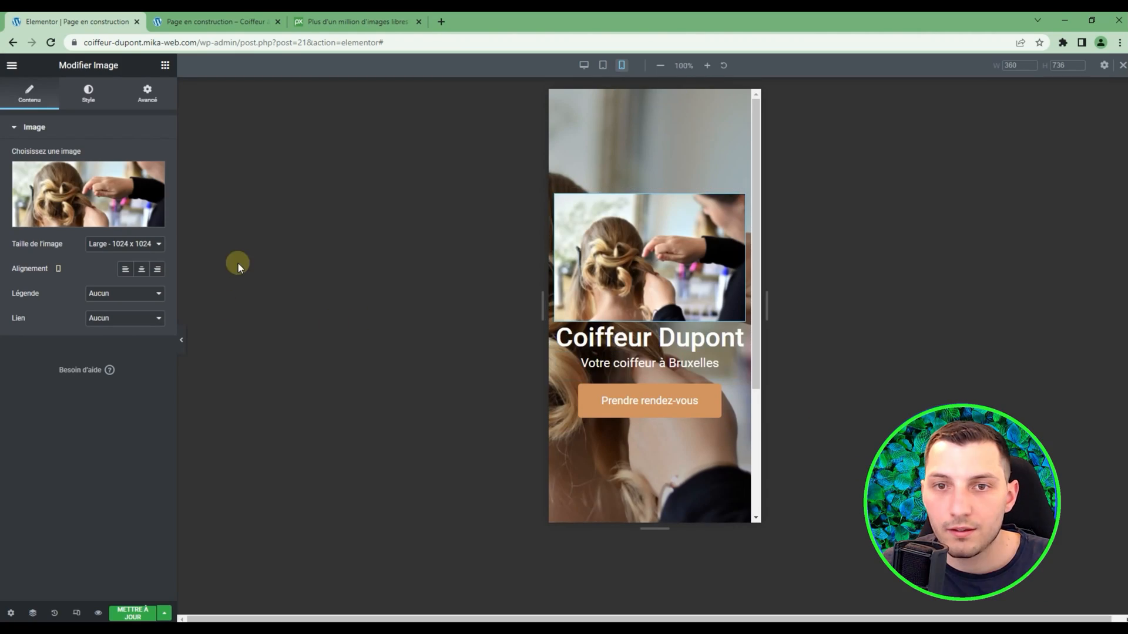
pyautogui.click(87, 97)
pyautogui.moveTo(12, 168); pyautogui.dragTo(92, 182)
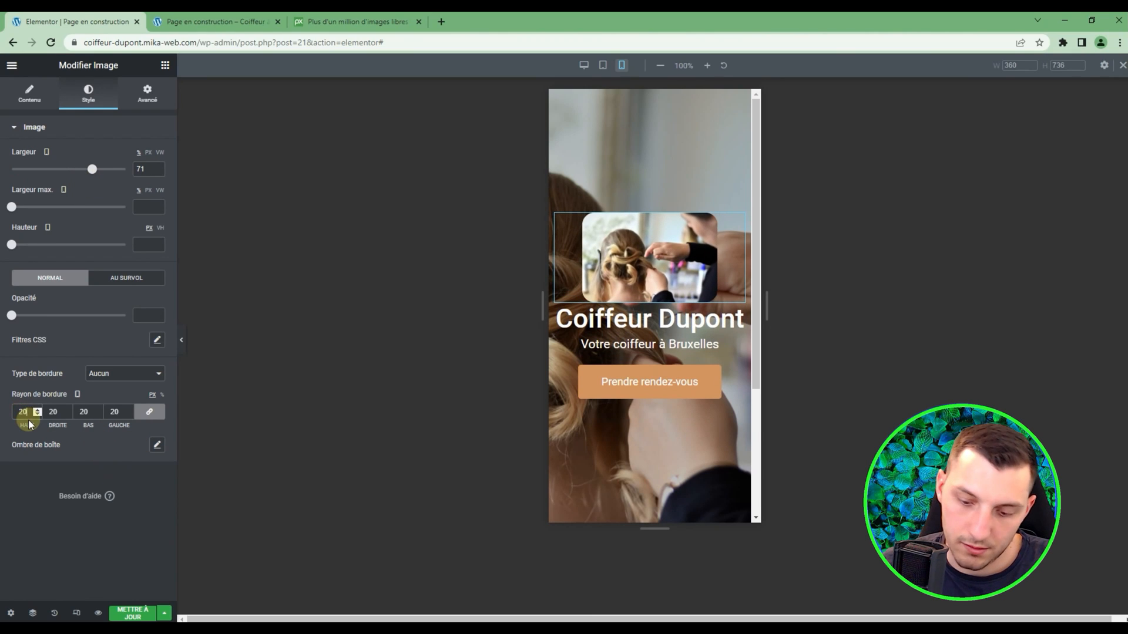
pyautogui.click(157, 444)
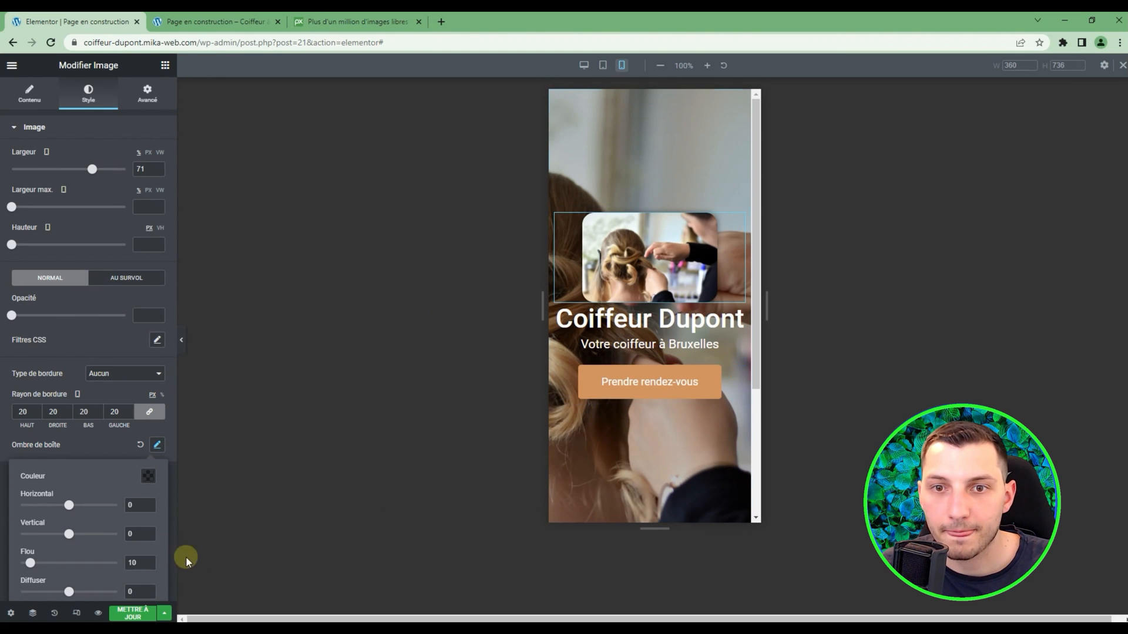
pyautogui.click(141, 614)
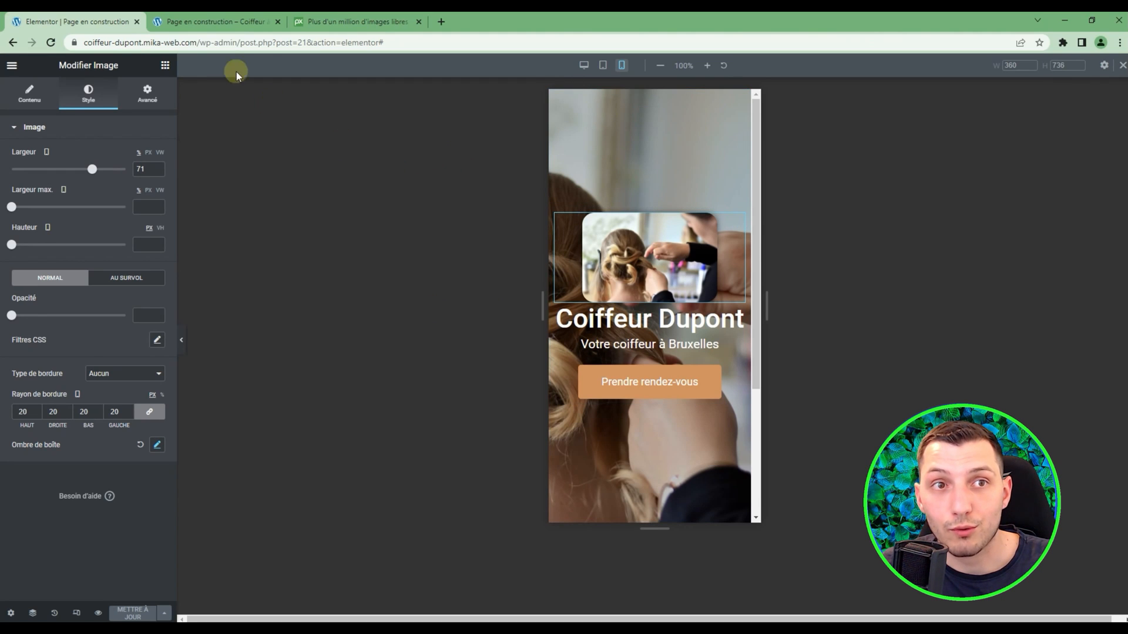
# Load the site's home page by deleting the page path from the preview tab's address
pyautogui.click(213, 20)
pyautogui.click(330, 20)
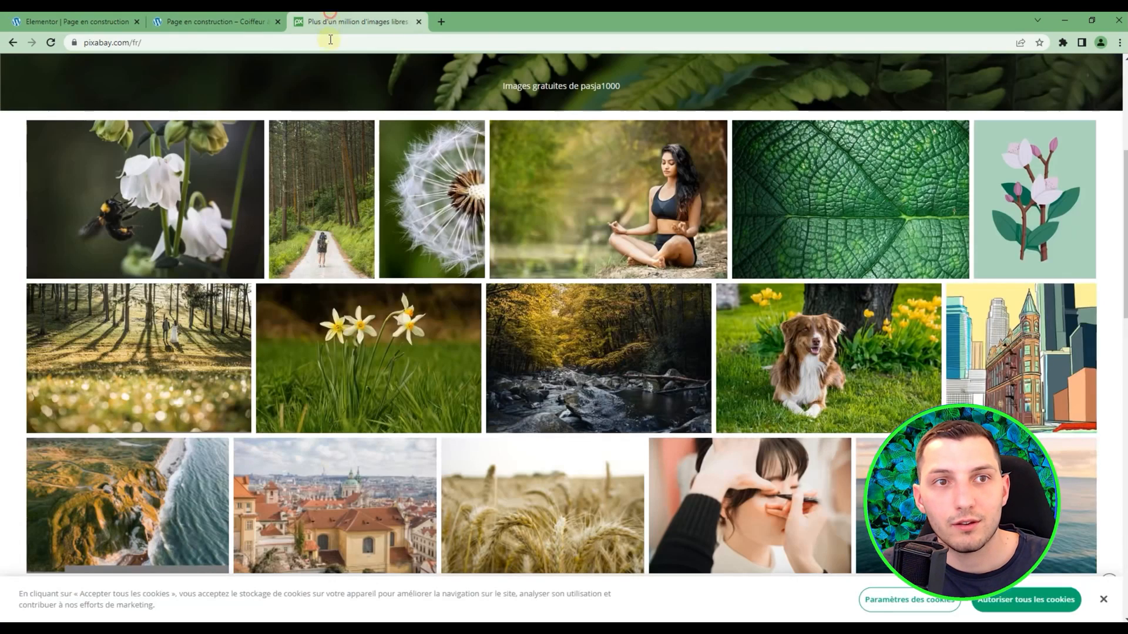
pyautogui.click(331, 42)
pyautogui.click(213, 20)
pyautogui.click(218, 42)
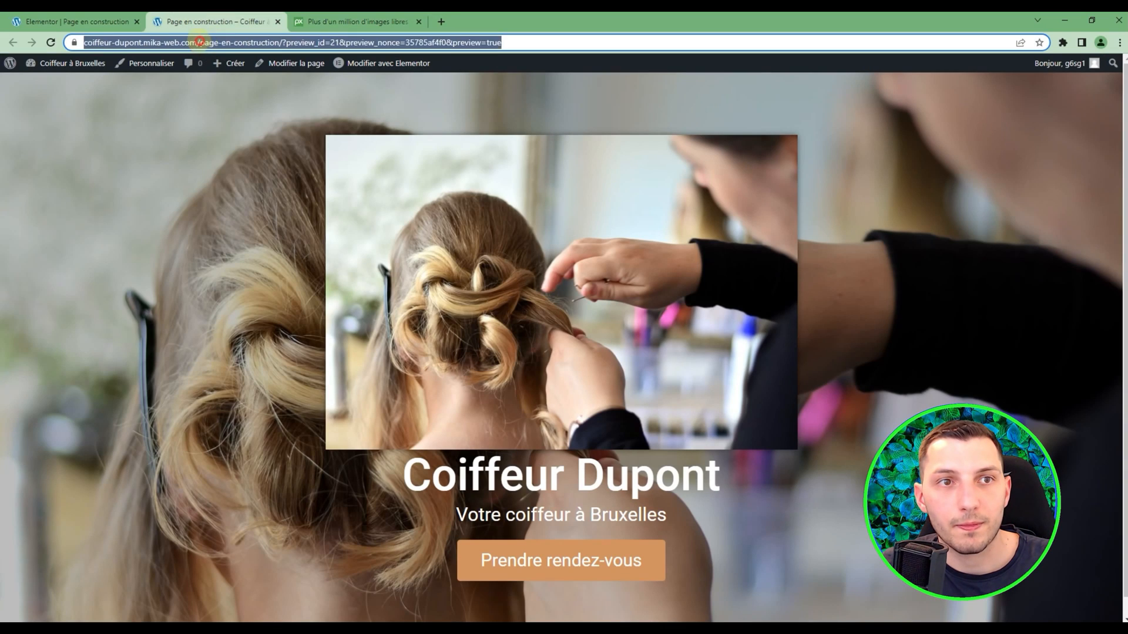
pyautogui.click(218, 44)
pyautogui.moveTo(226, 43); pyautogui.dragTo(589, 68)
pyautogui.press('BackSpace')
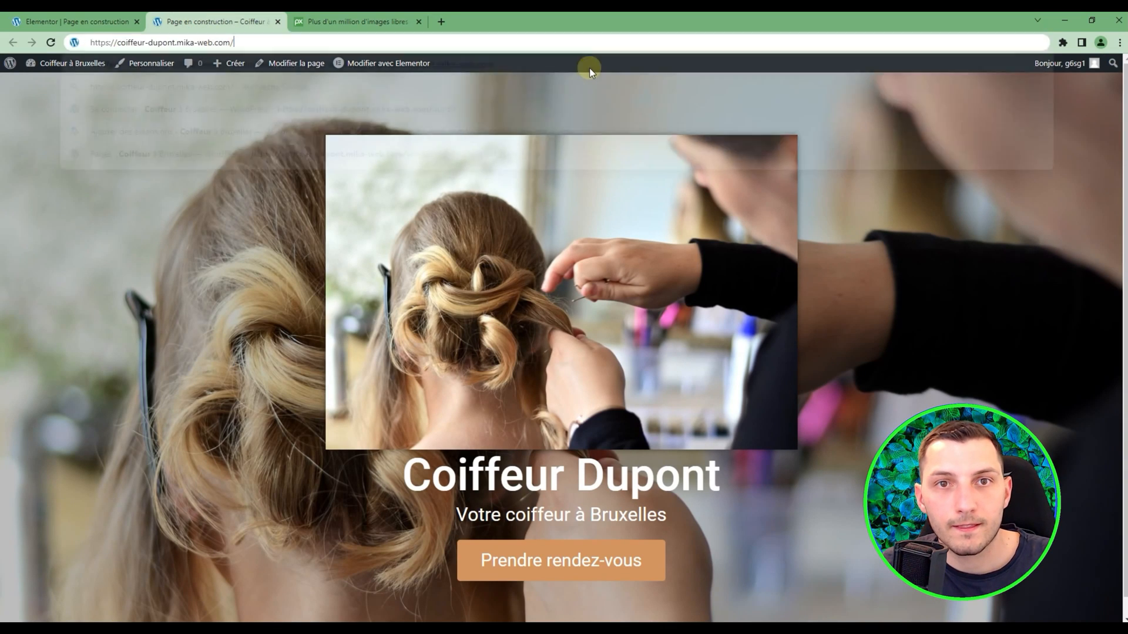
pyautogui.press('Return')
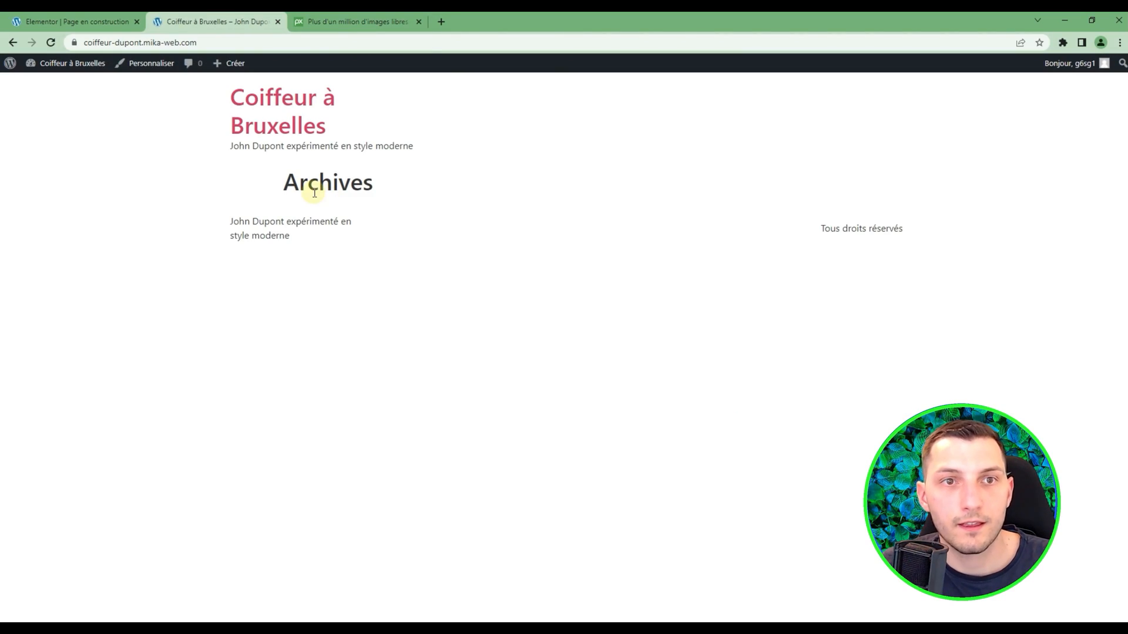
# Open the WordPress admin dashboard from the site name in the admin bar
pyautogui.click(67, 69)
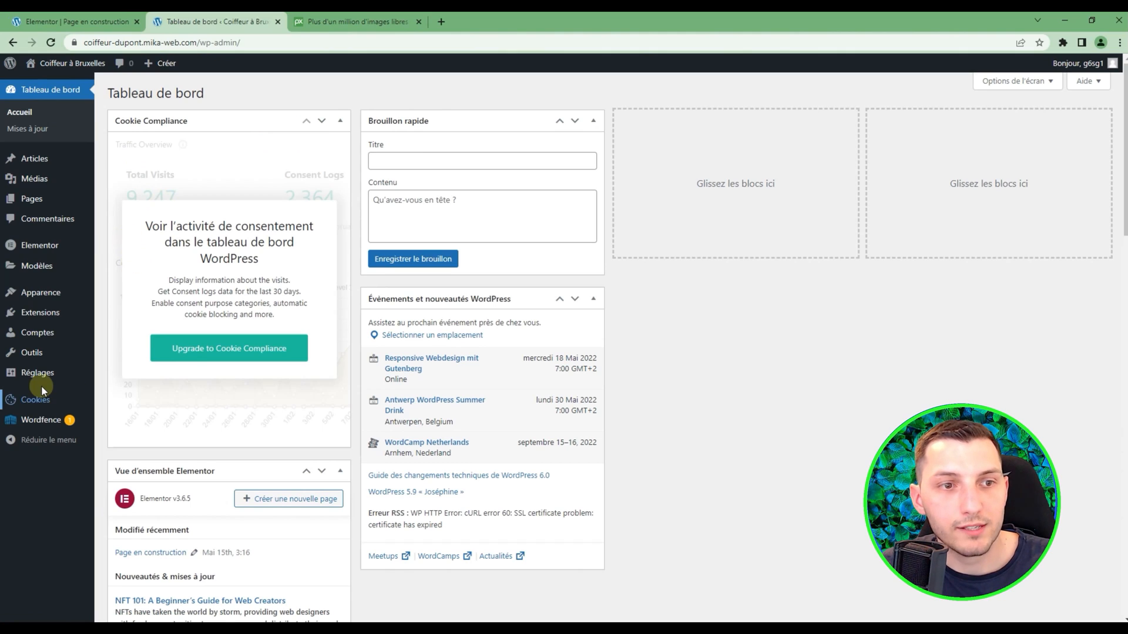
pyautogui.moveTo(47, 379)
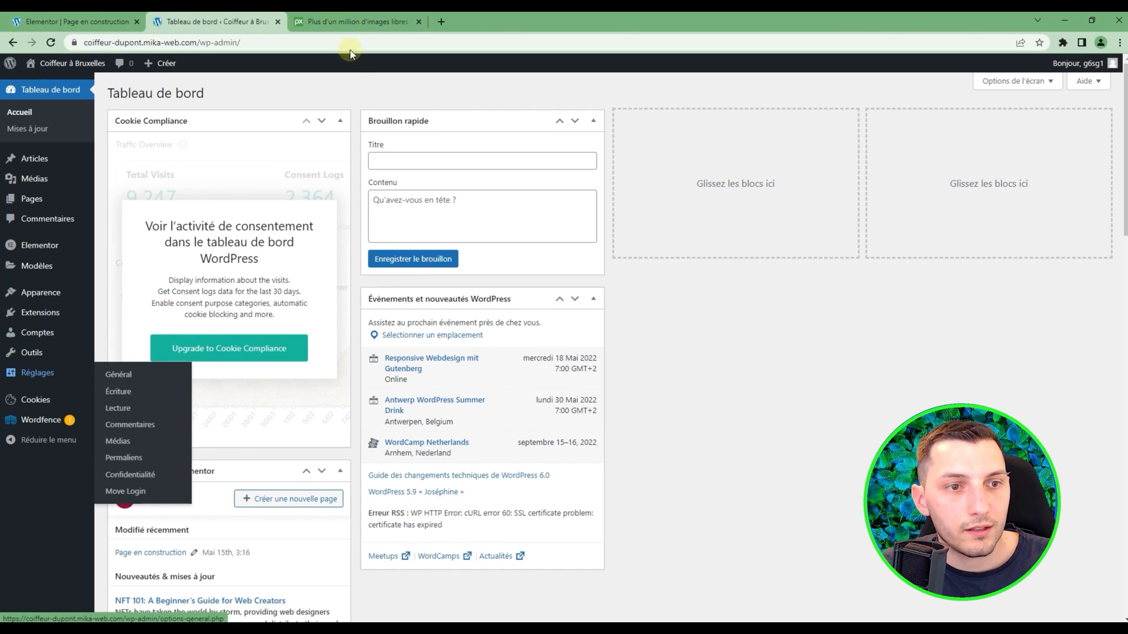
pyautogui.click(347, 22)
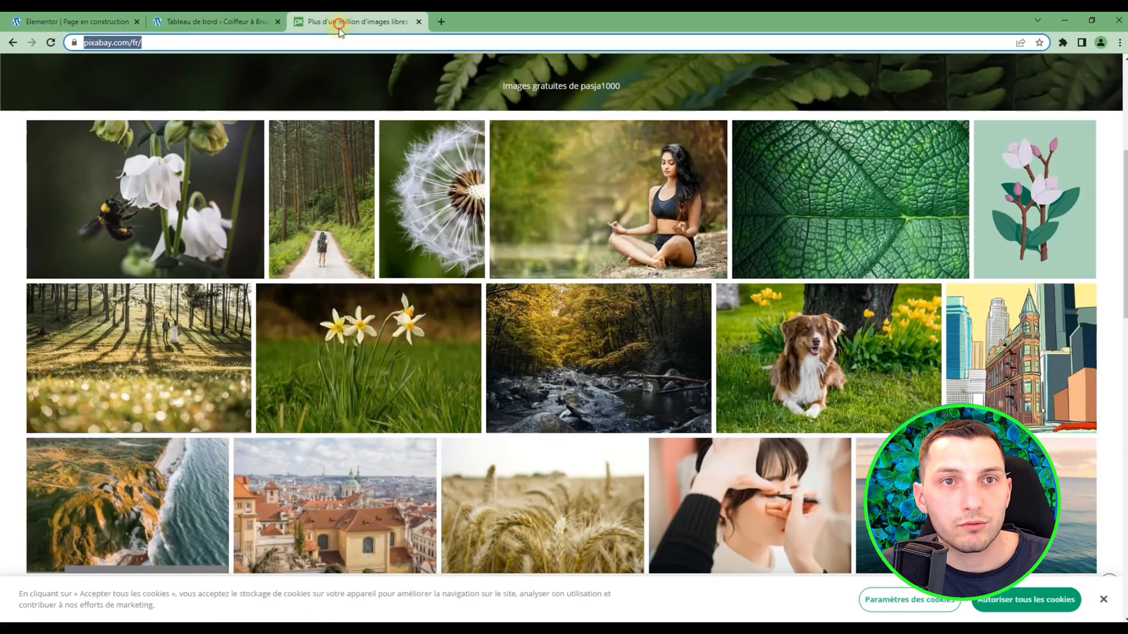
pyautogui.click(235, 21)
# Delete the admin path from the address to load the site's front page
pyautogui.click(228, 44)
pyautogui.click(198, 43)
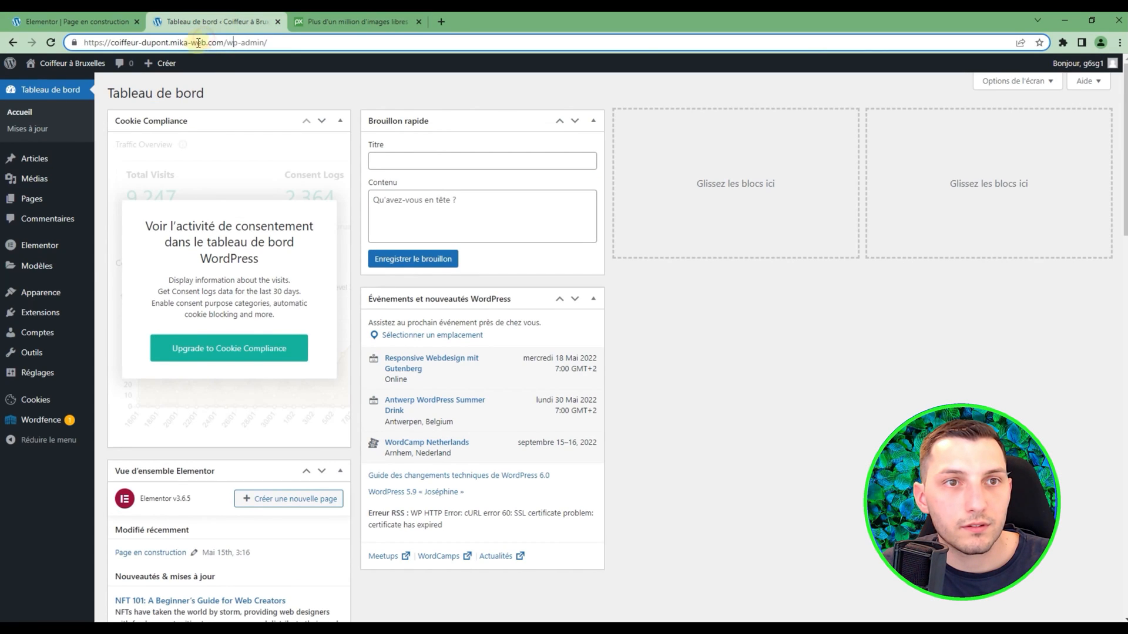
pyautogui.moveTo(231, 43); pyautogui.dragTo(383, 81)
pyautogui.press('BackSpace')
pyautogui.press('BackSpace')
pyautogui.press('Return')
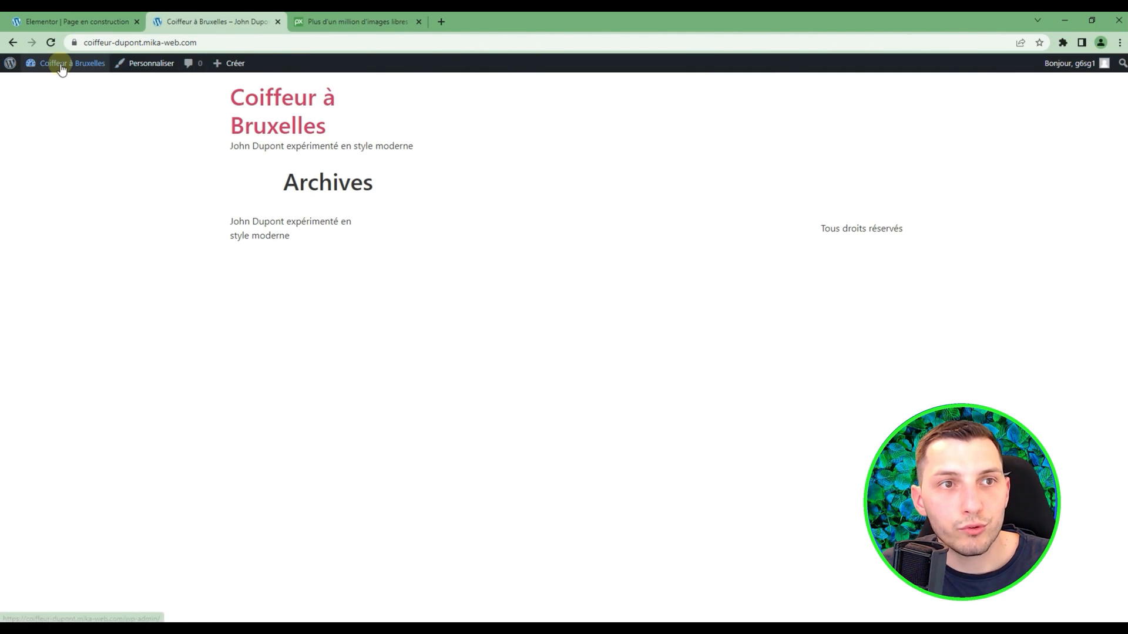
pyautogui.moveTo(69, 70)
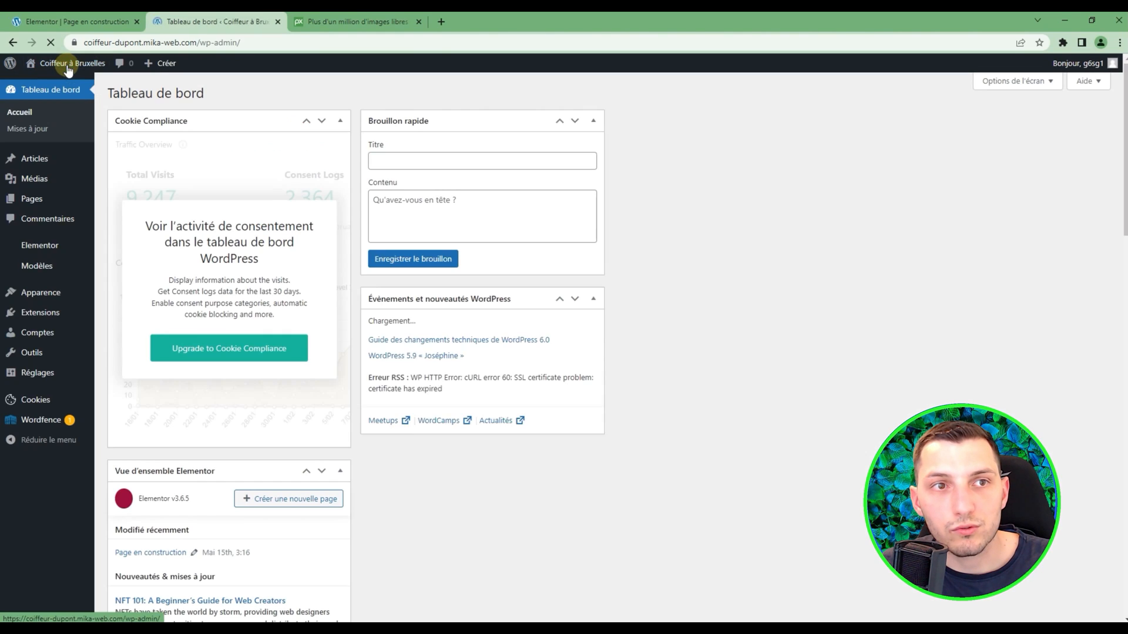
pyautogui.moveTo(62, 319)
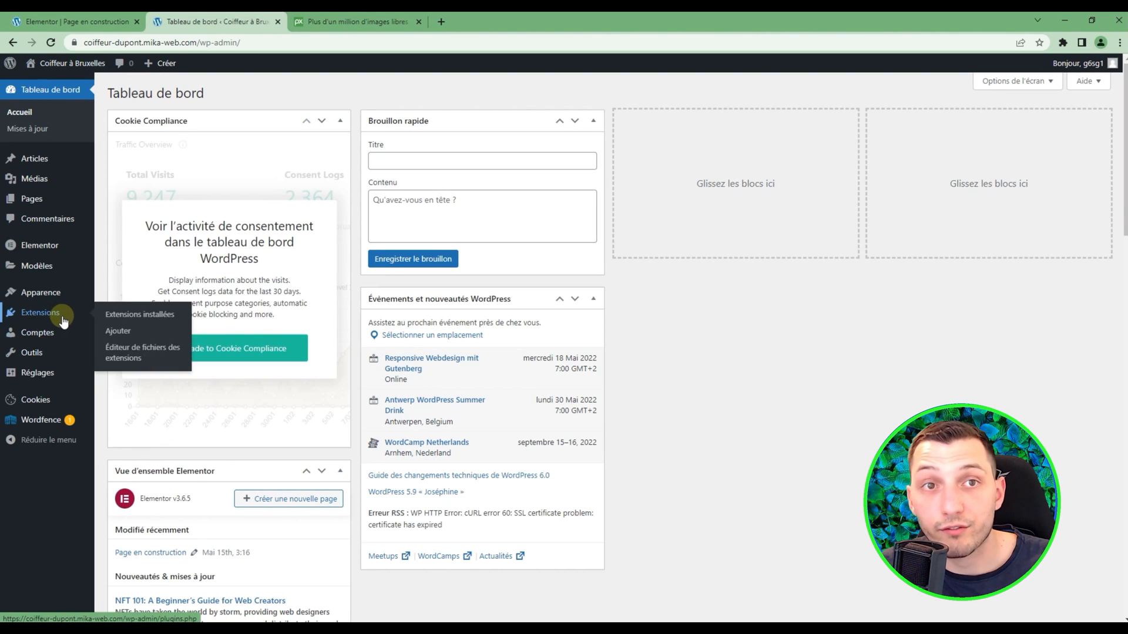
pyautogui.moveTo(67, 355)
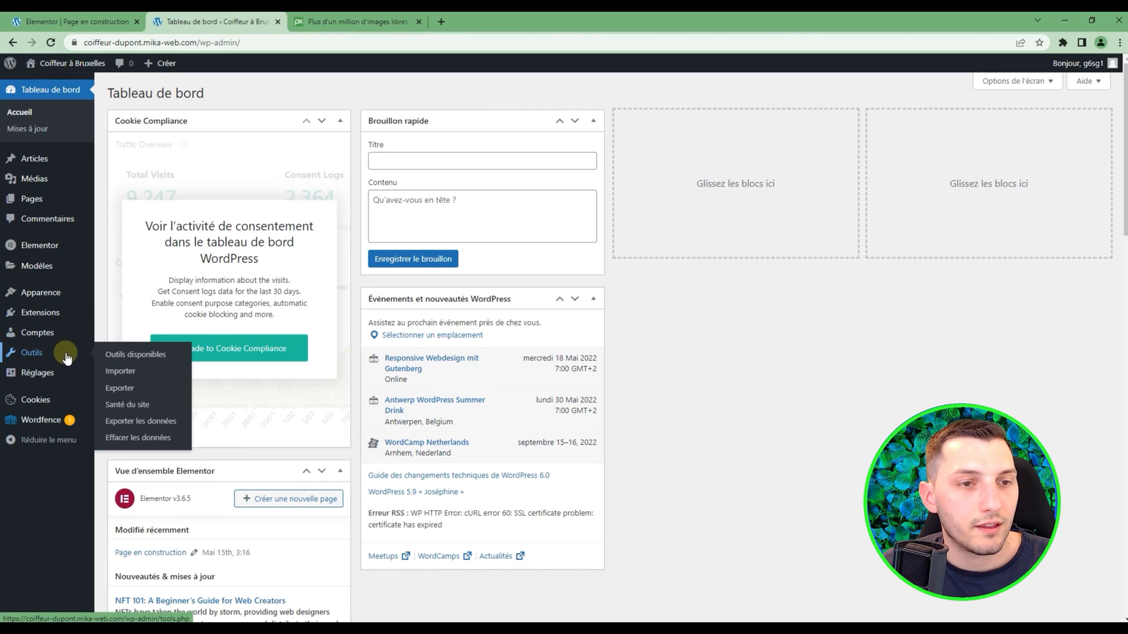
pyautogui.moveTo(44, 376)
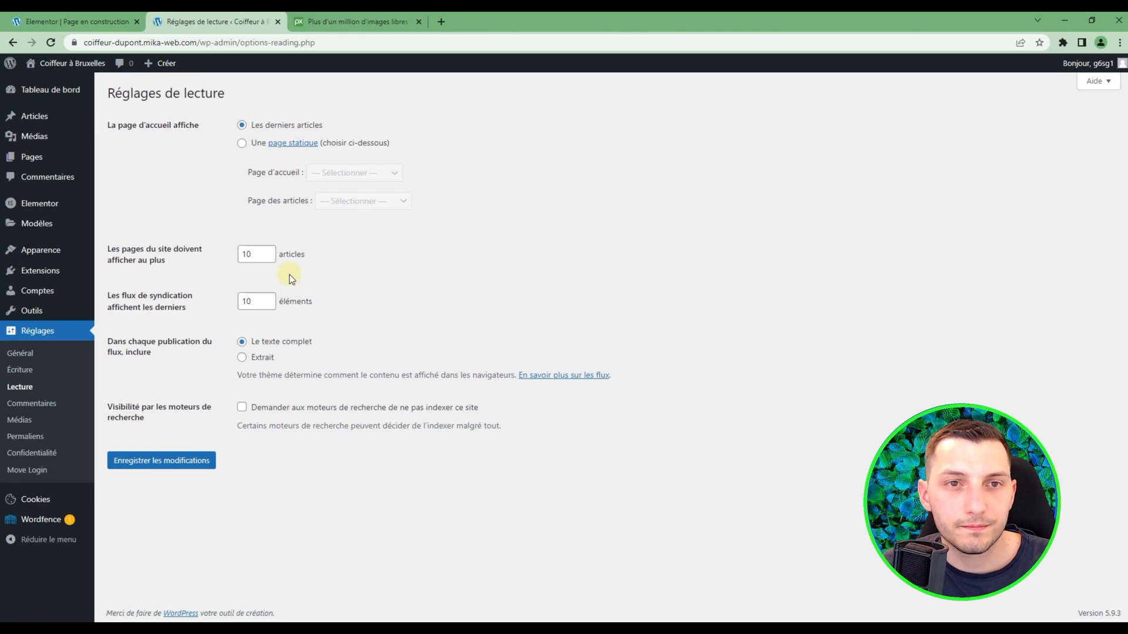
# Choose Une page statique with Page en construction as Page d'accueil and save
pyautogui.click(241, 143)
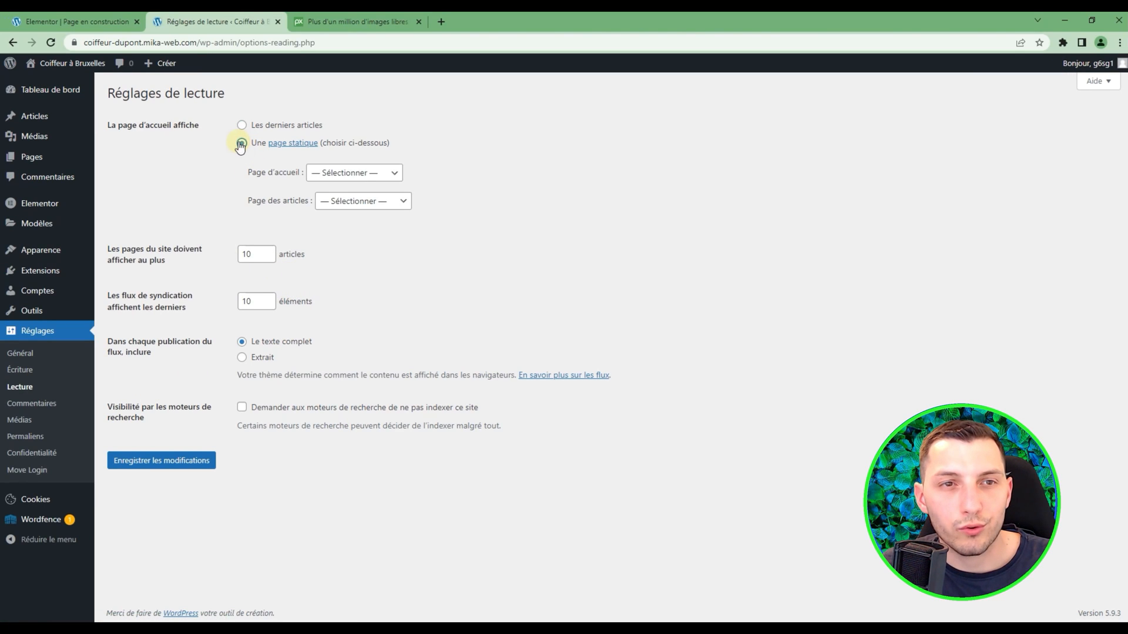
pyautogui.click(372, 176)
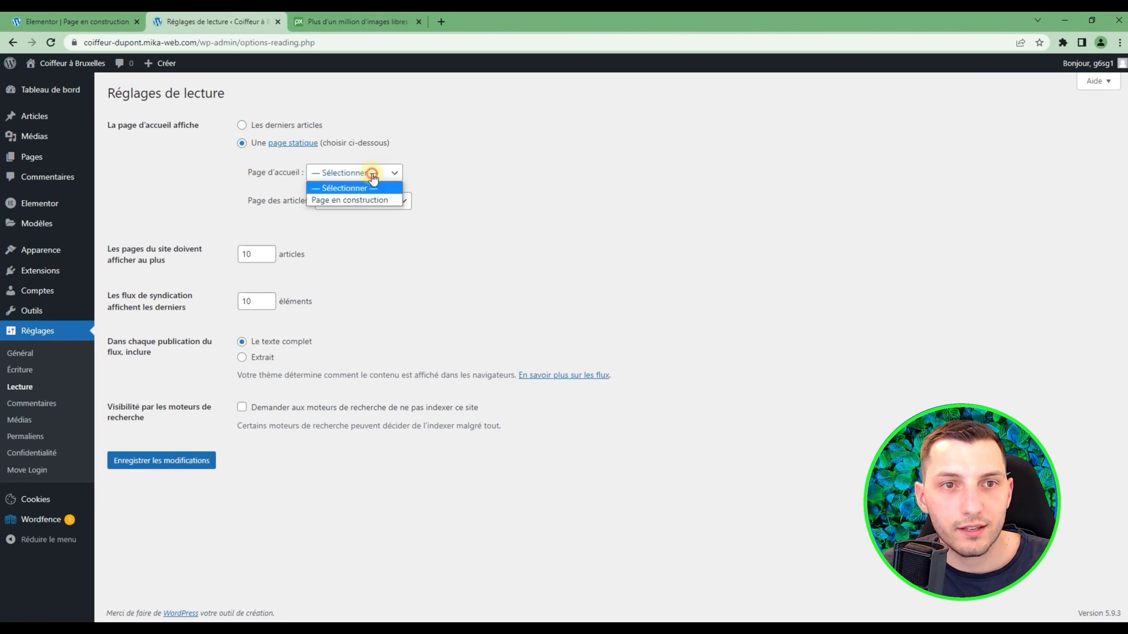
pyautogui.click(341, 202)
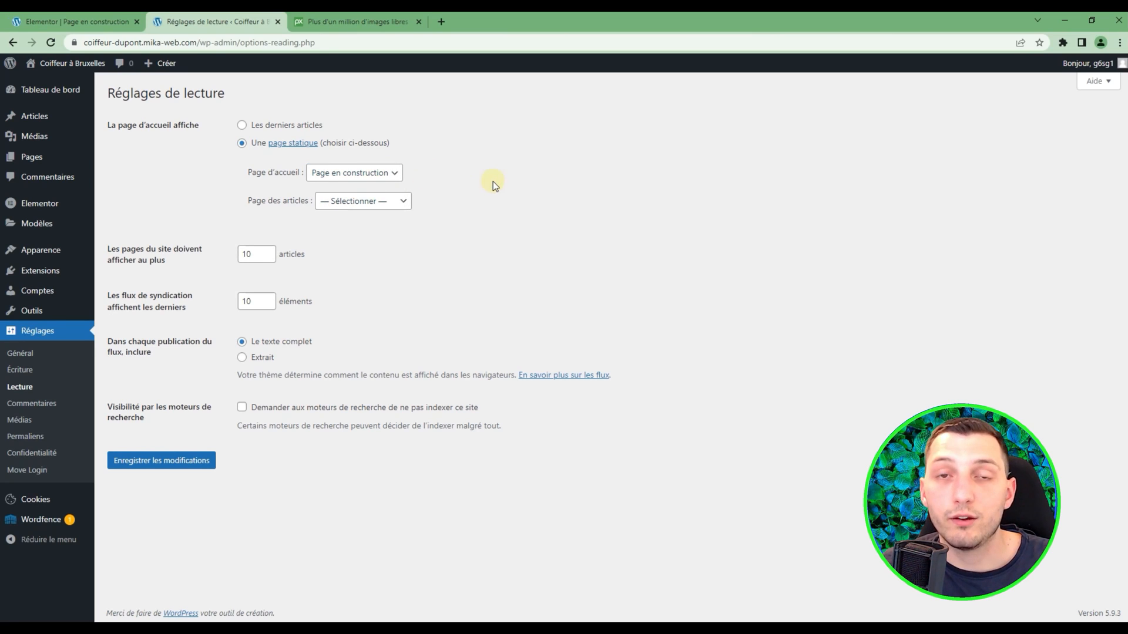
pyautogui.click(368, 175)
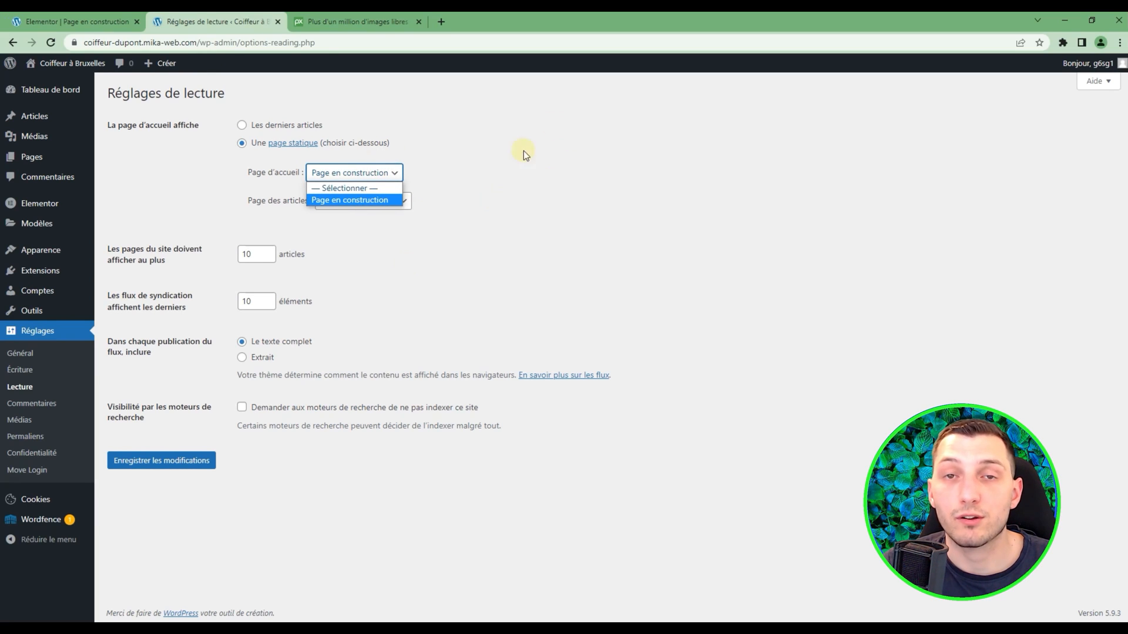
pyautogui.click(179, 470)
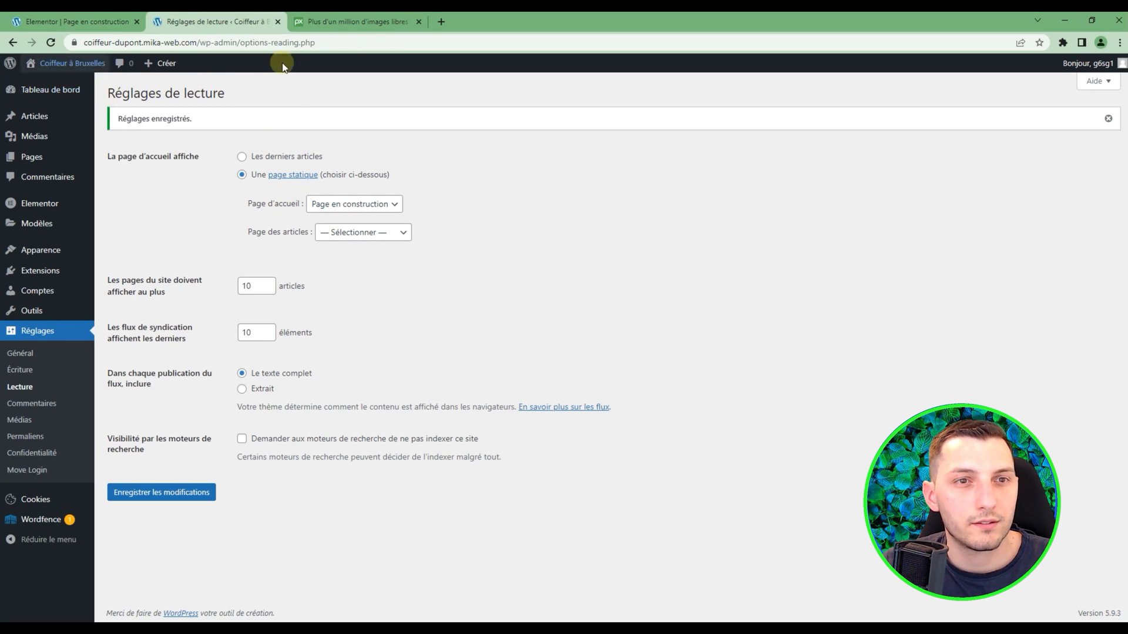
# Select the site's base address in the address bar for copying
pyautogui.click(204, 44)
pyautogui.doubleClick(204, 44)
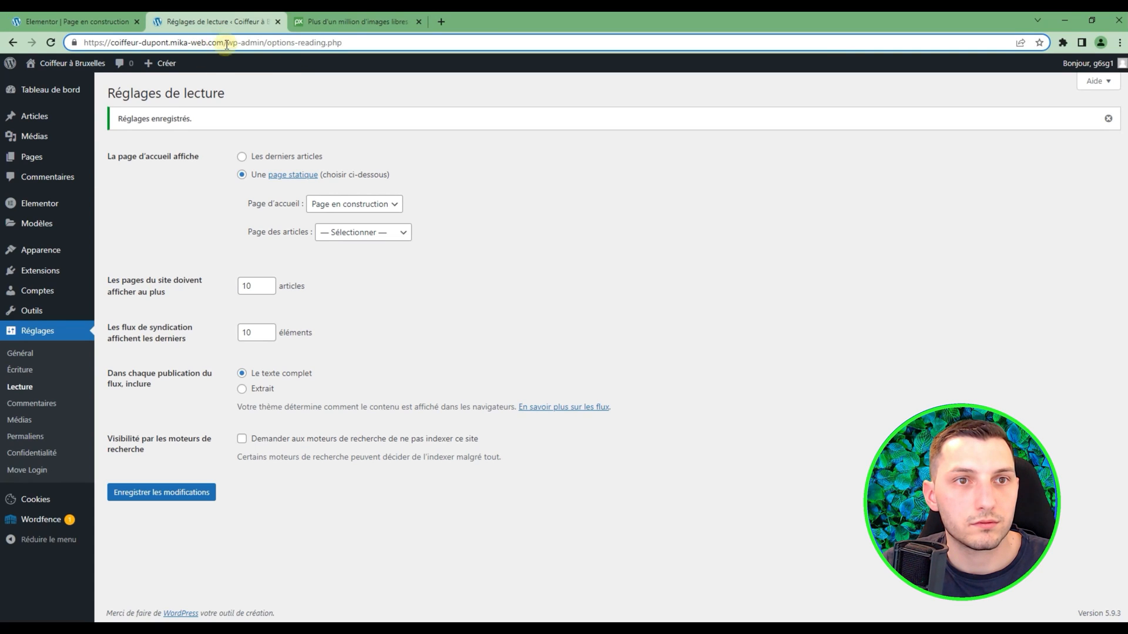
pyautogui.moveTo(222, 42); pyautogui.dragTo(84, 42)
pyautogui.hotkey('ctrl', 'c')
# Paste the site's base URL into the Pixabay tab's address bar and load it
pyautogui.click(309, 21)
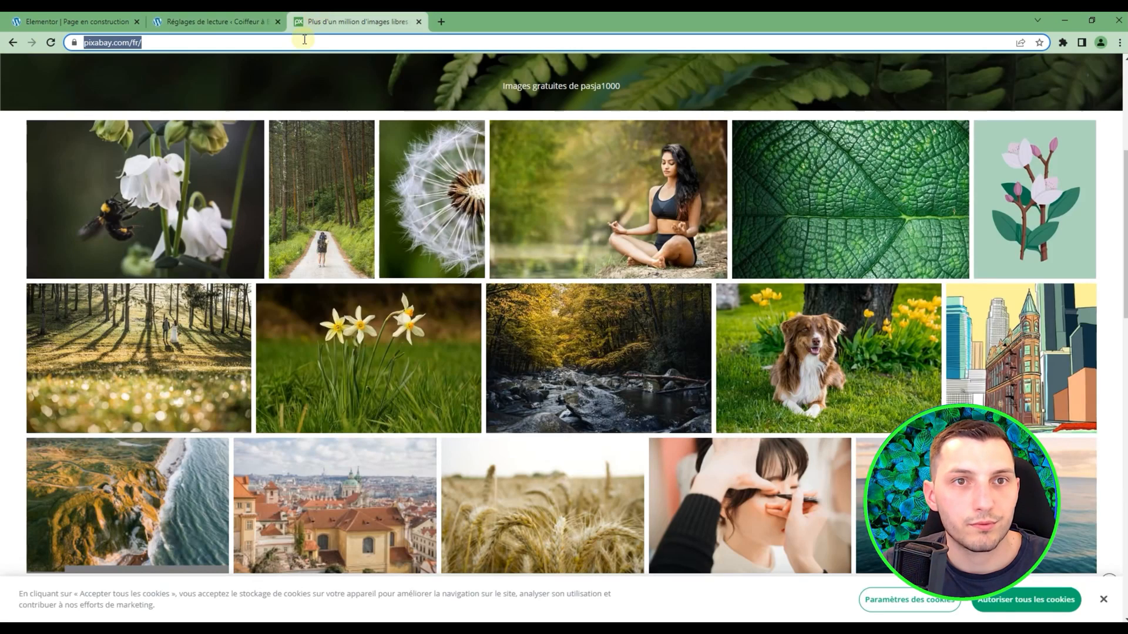
pyautogui.click(302, 41)
pyautogui.hotkey('ctrl', 'v')
pyautogui.press('Return')
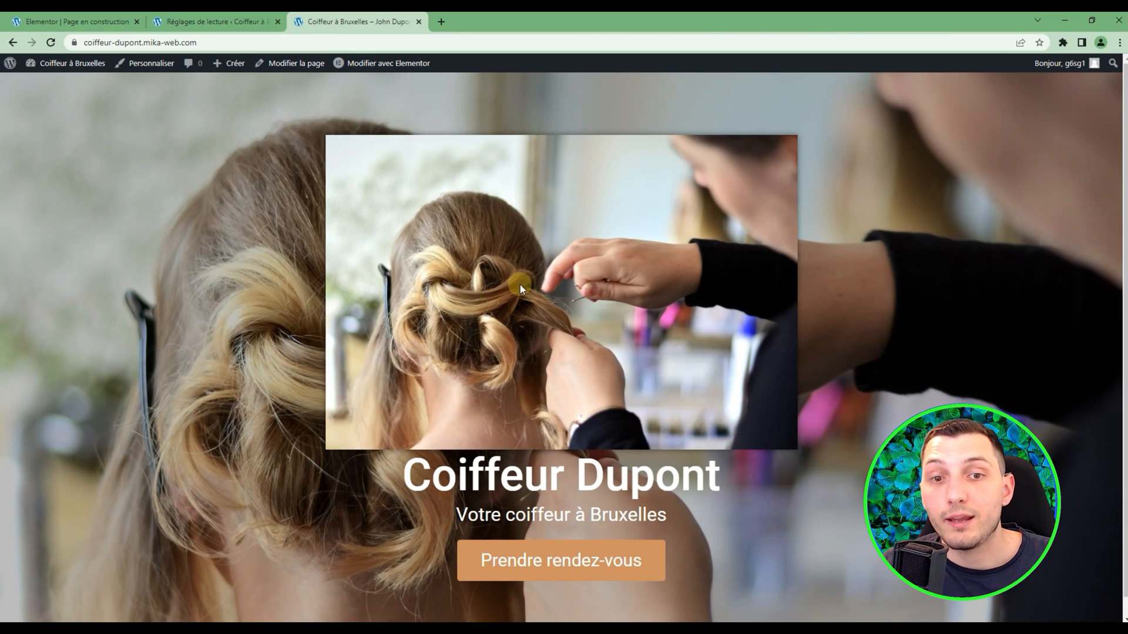
# In desktop view, set the inset image Largeur to 18 and save with Mettre à jour
pyautogui.click(199, 21)
pyautogui.click(82, 21)
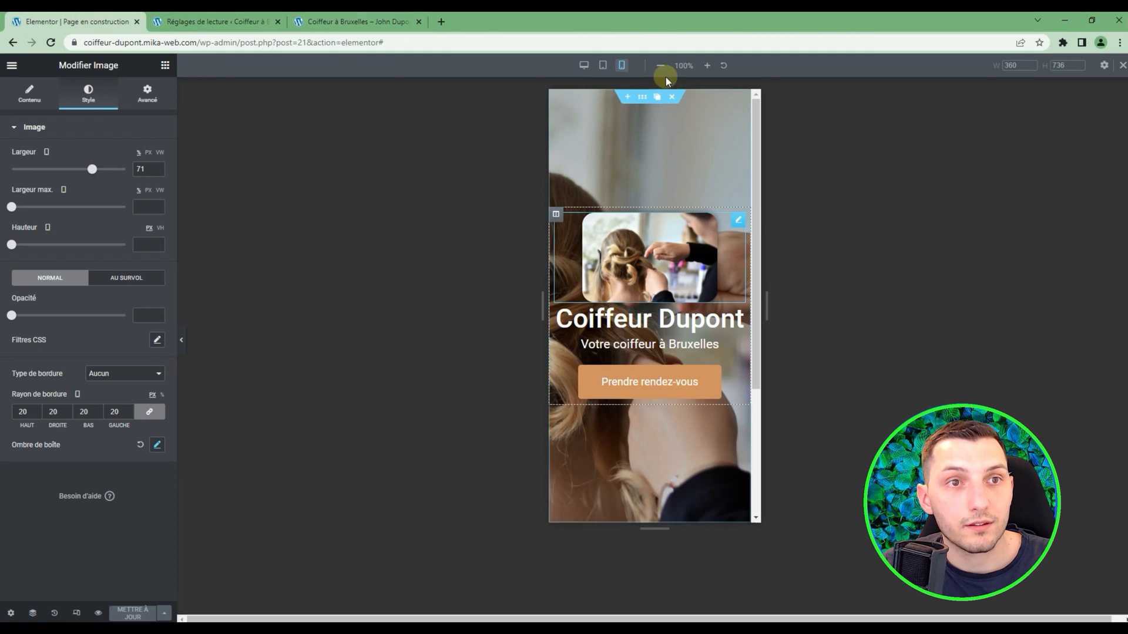
pyautogui.click(589, 65)
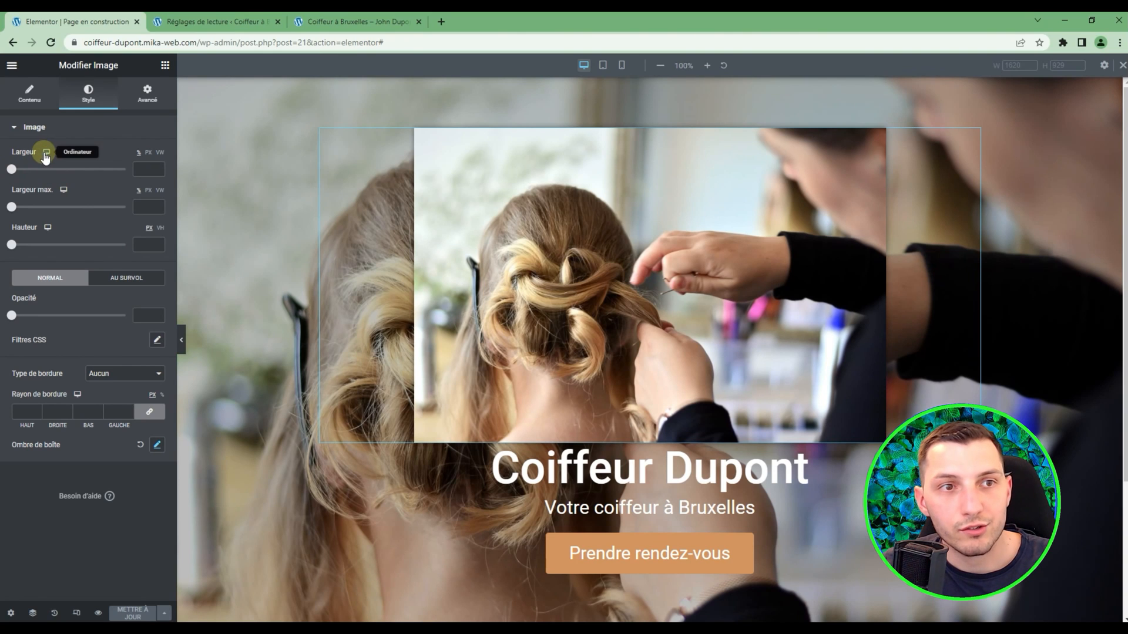
pyautogui.moveTo(12, 169)
pyautogui.mouseDown()
pyautogui.moveTo(40, 173)
pyautogui.moveTo(31, 176)
pyautogui.mouseUp()
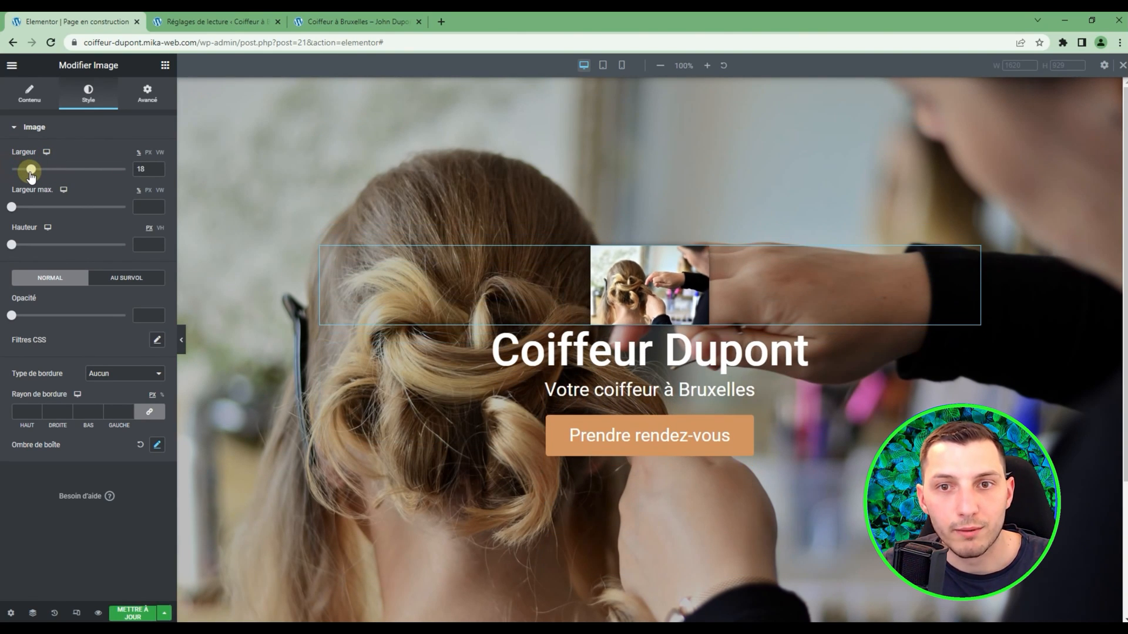
pyautogui.click(132, 612)
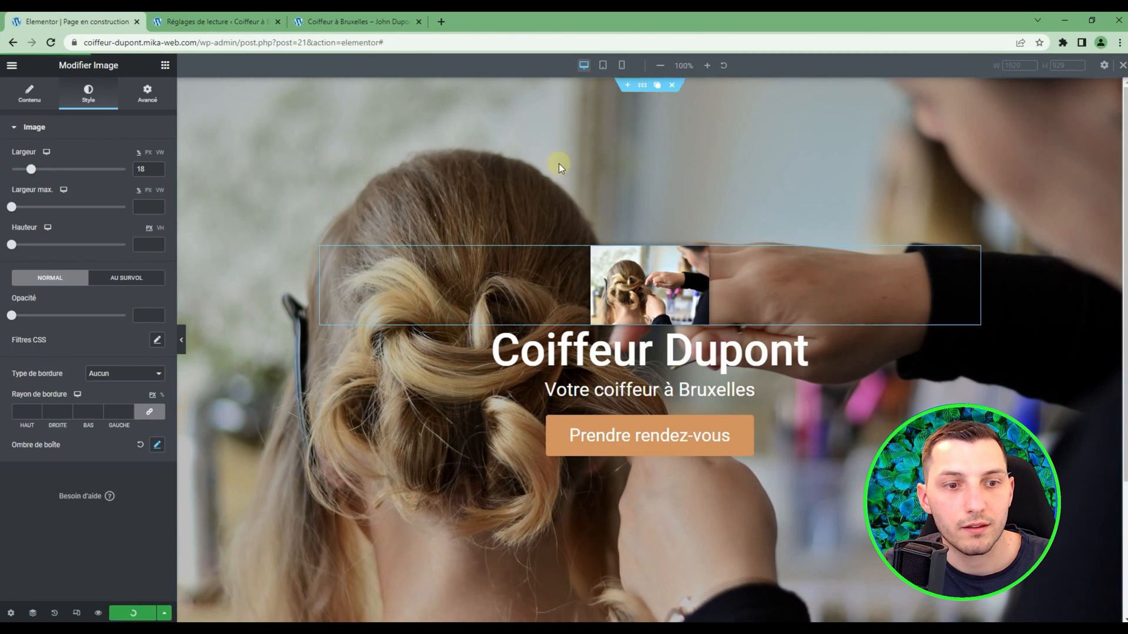
# Reload the live homepage in its tab
pyautogui.click(366, 20)
pyautogui.click(358, 41)
pyautogui.press('Return')
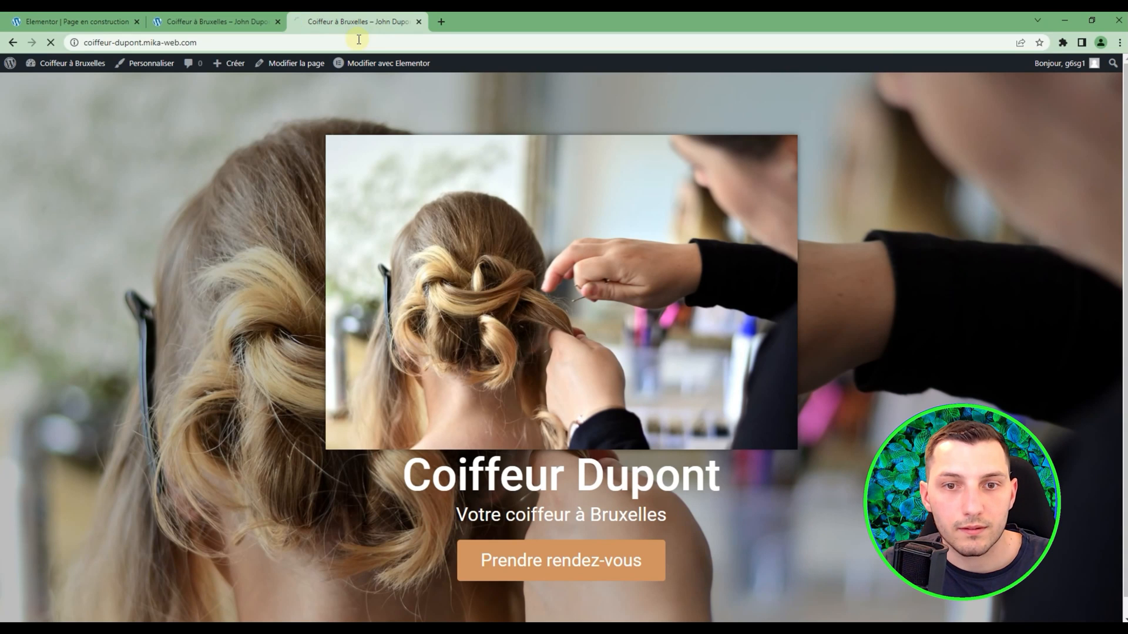
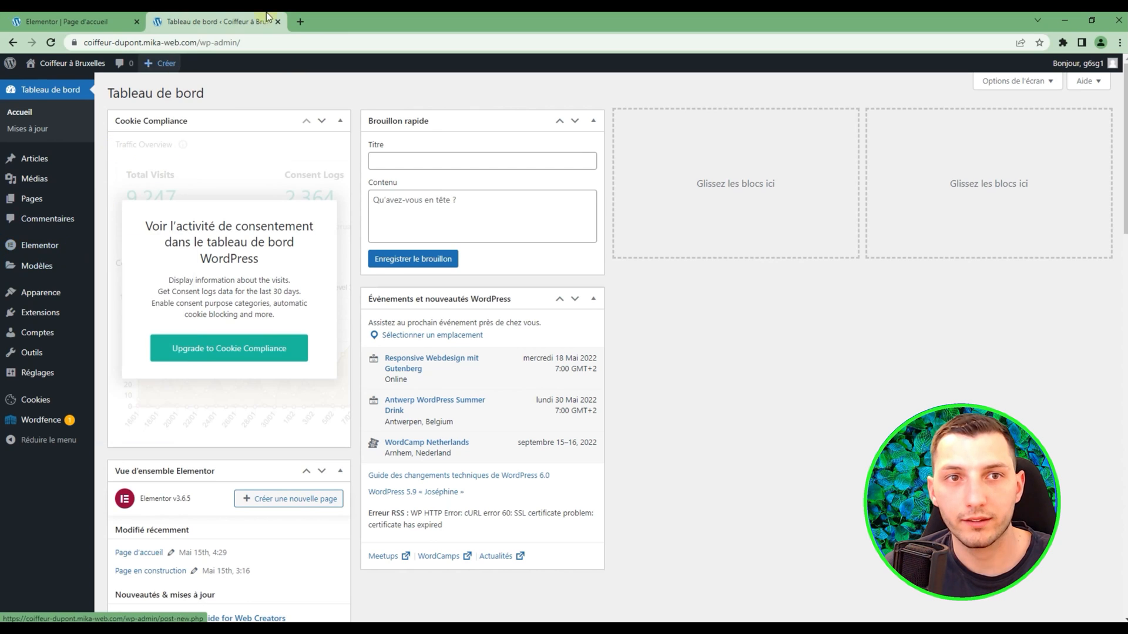
pyautogui.click(300, 21)
pyautogui.click(232, 16)
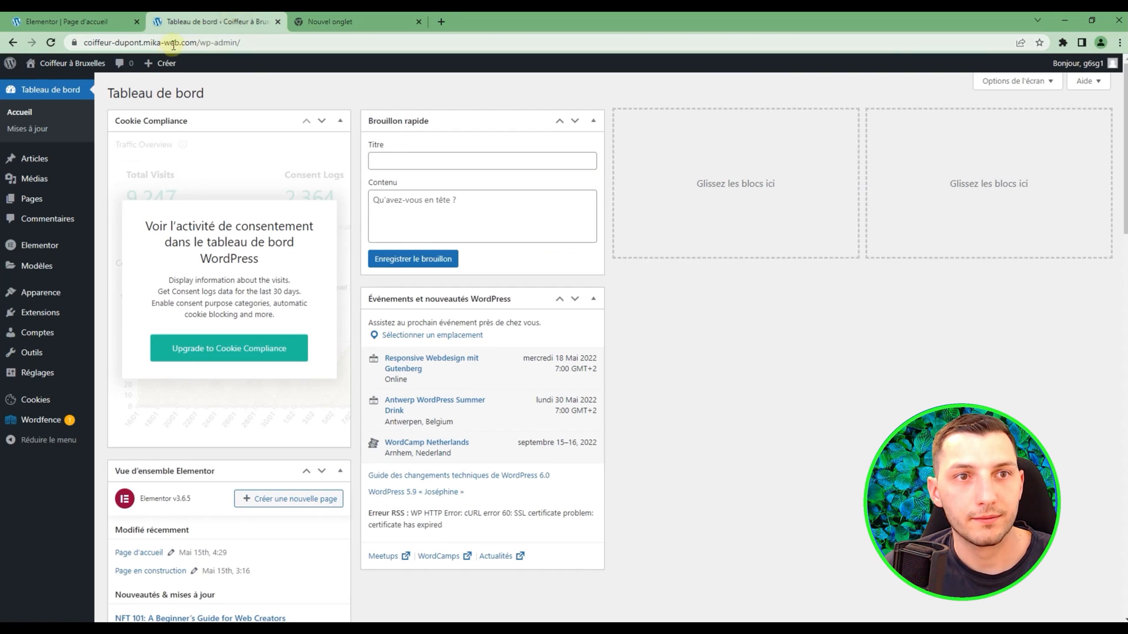
pyautogui.click(215, 41)
pyautogui.click(215, 41)
pyautogui.moveTo(225, 42); pyautogui.dragTo(343, 54)
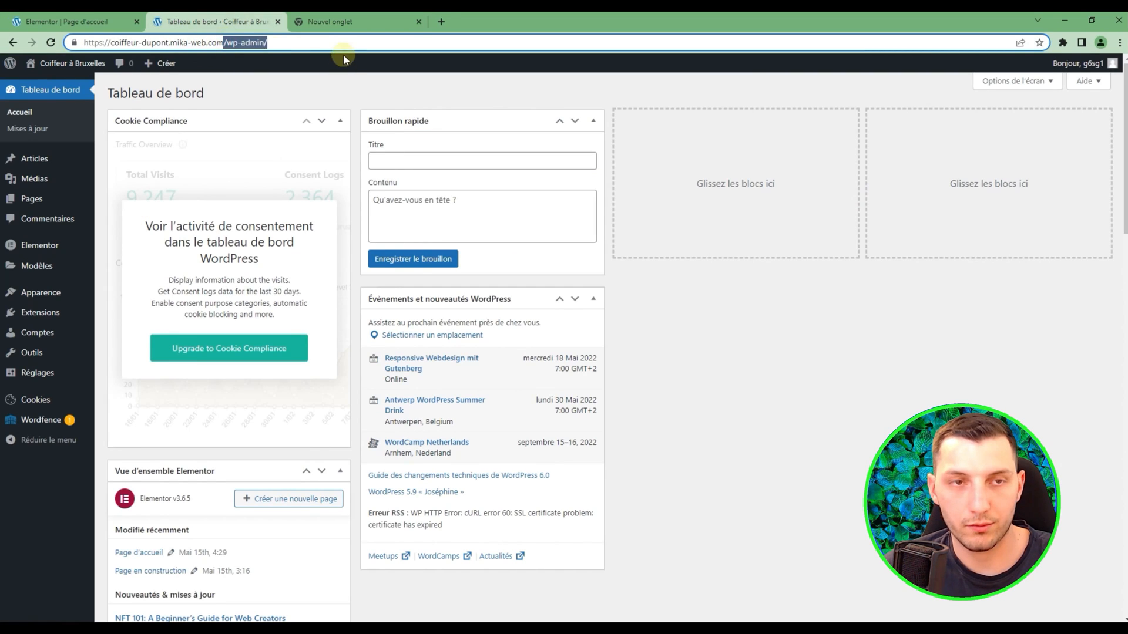
pyautogui.press('BackSpace')
pyautogui.press('Return')
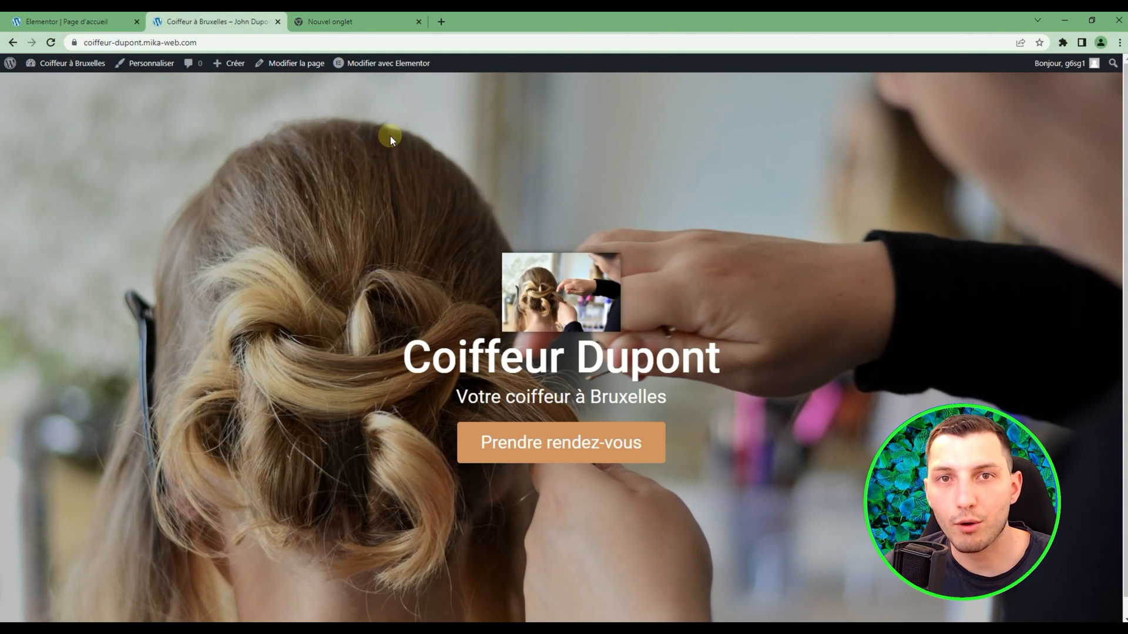
pyautogui.moveTo(386, 66)
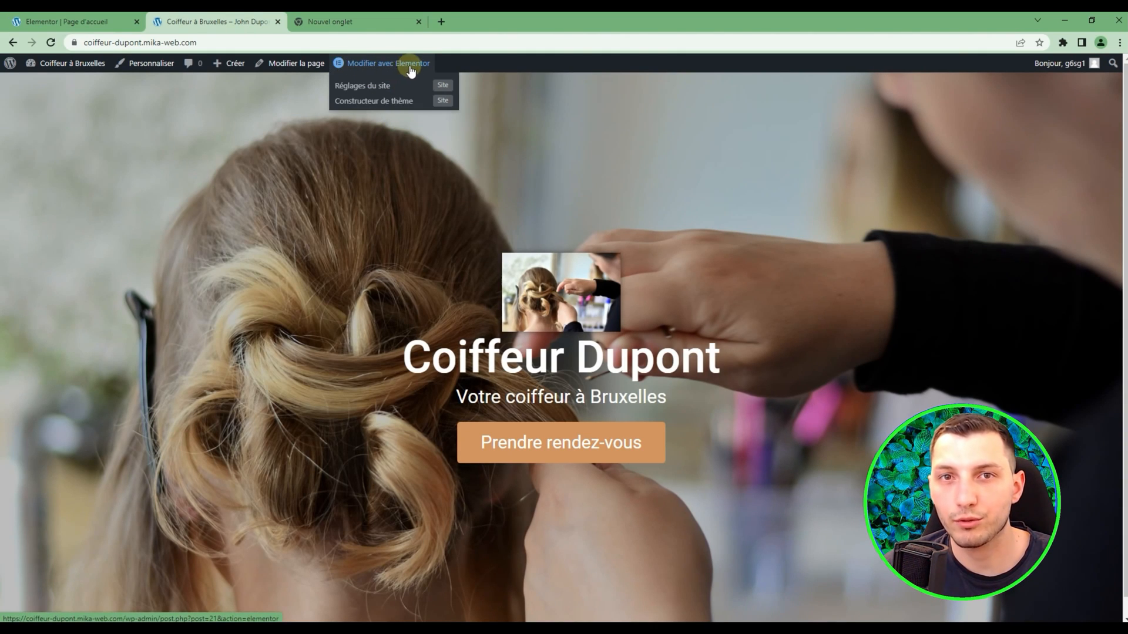
pyautogui.click(369, 104)
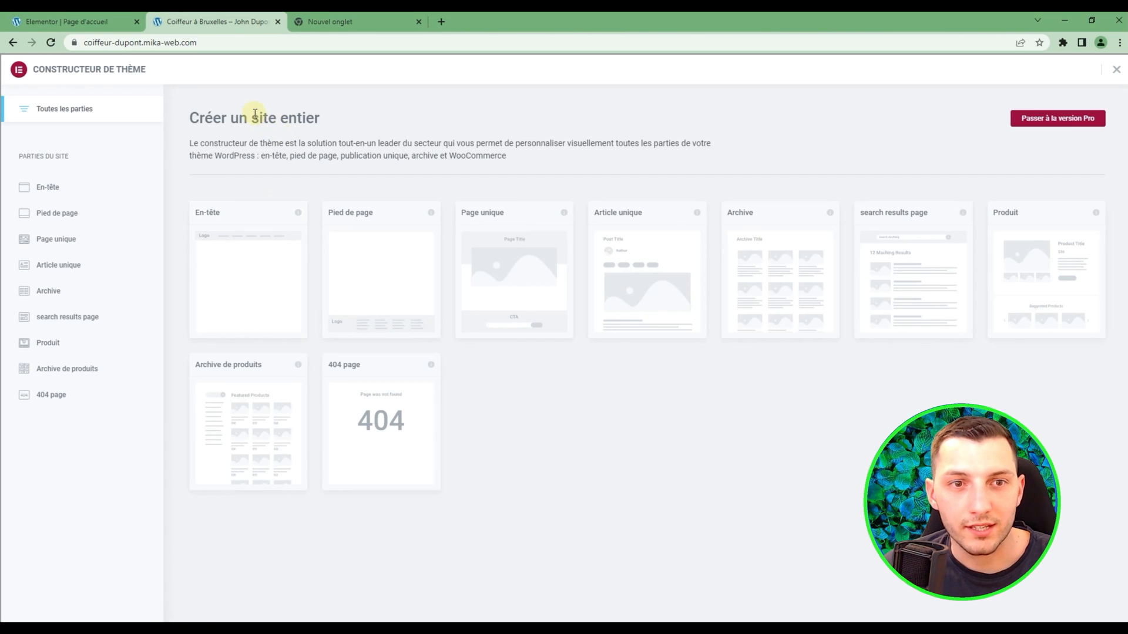
pyautogui.click(117, 21)
pyautogui.click(226, 21)
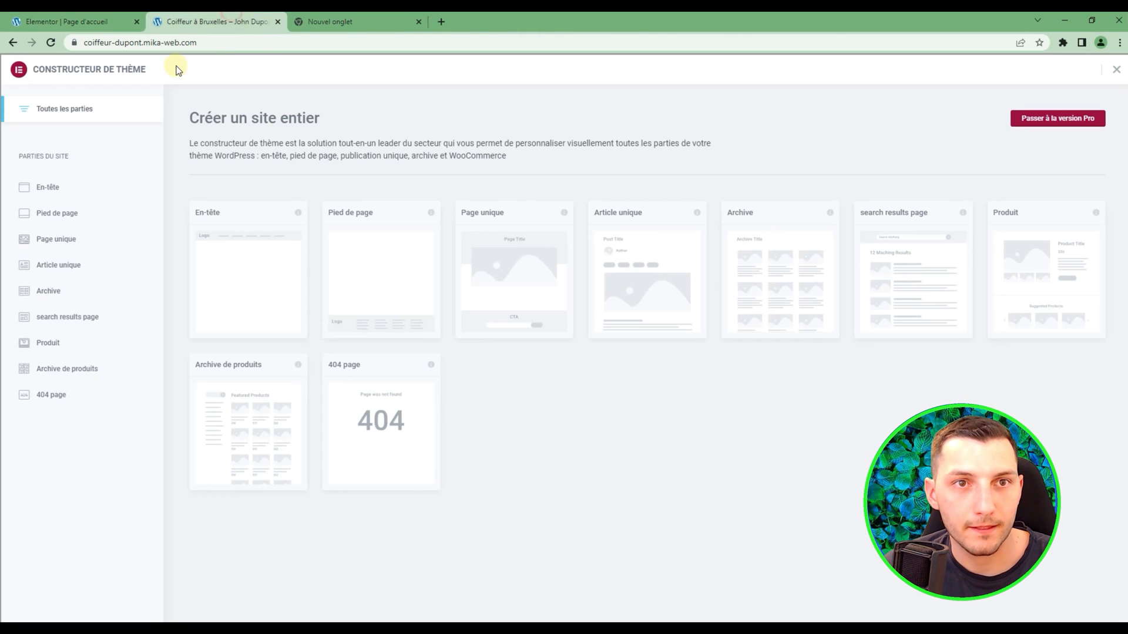
pyautogui.hotkey('alt', 'Left')
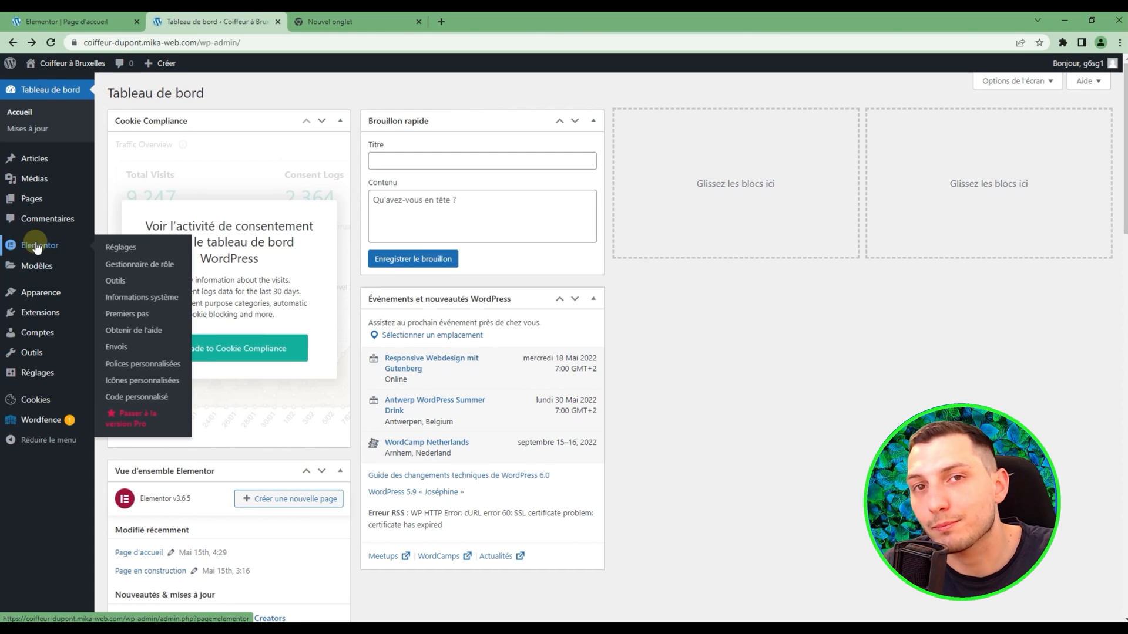
# Create a draft page titled 'Accueil 2' with the Elementor canevas template and open it in Elementor
pyautogui.moveTo(49, 206)
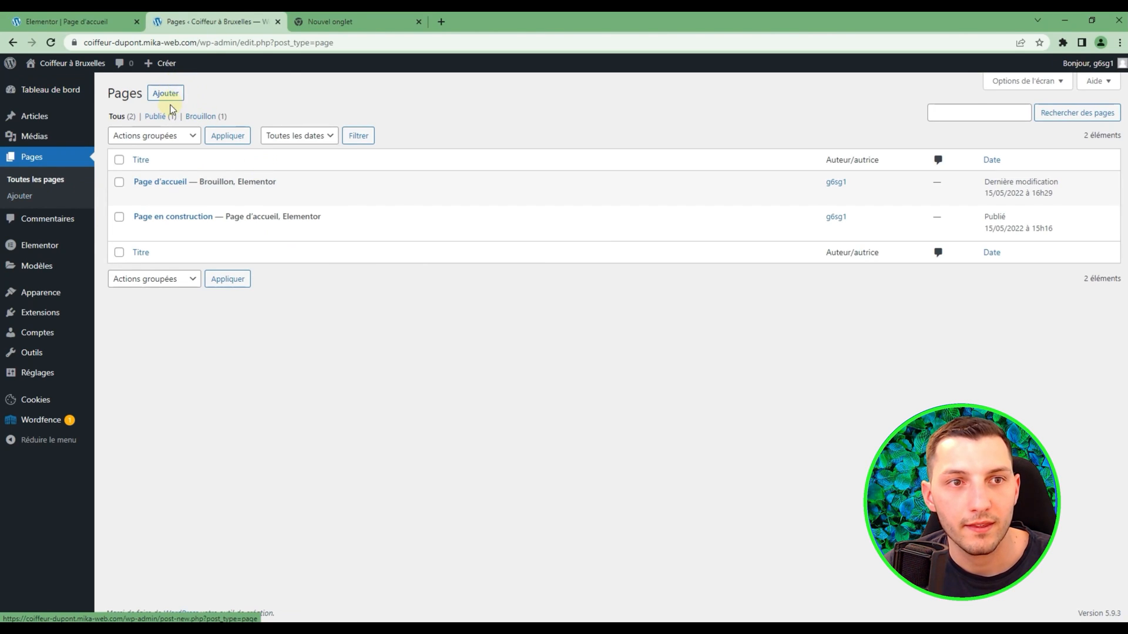
pyautogui.click(175, 94)
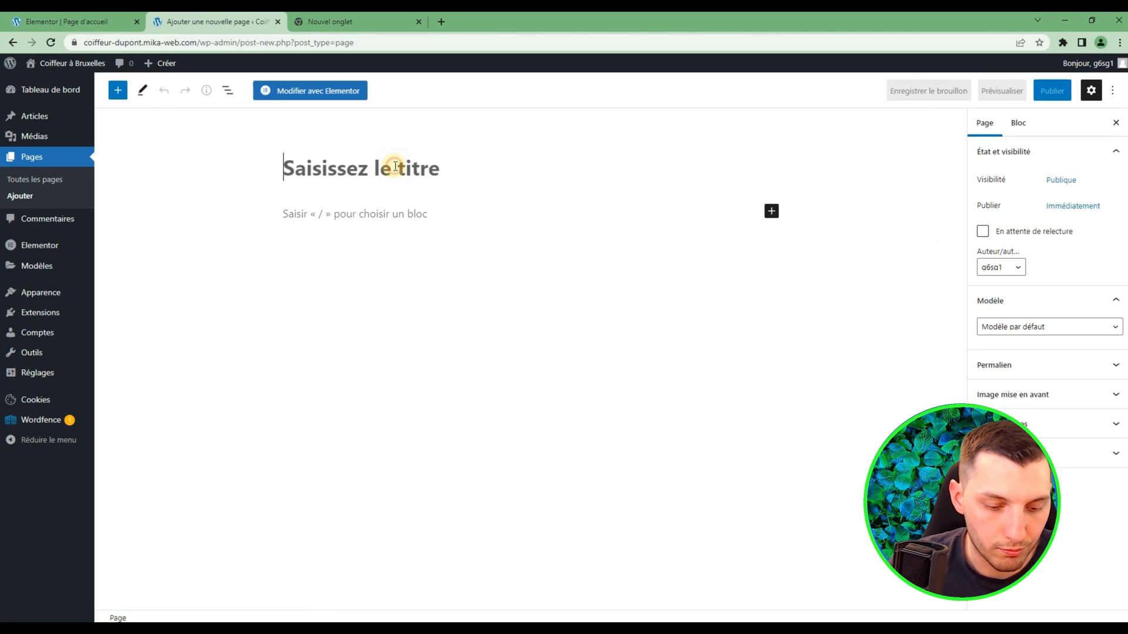
pyautogui.write('Accueil 2')
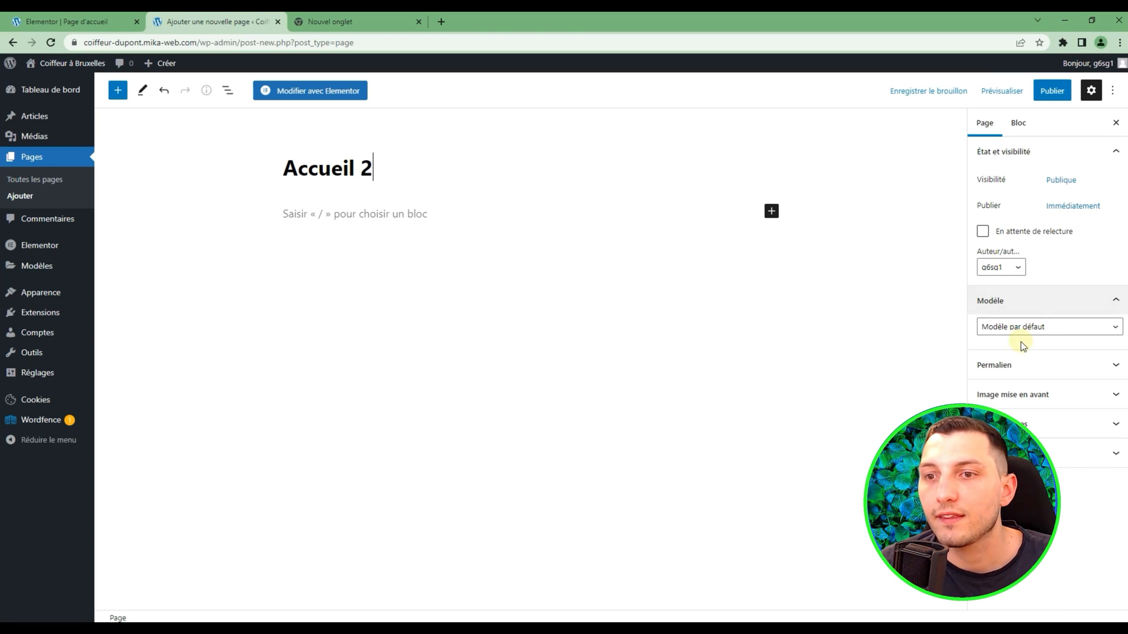
pyautogui.click(999, 333)
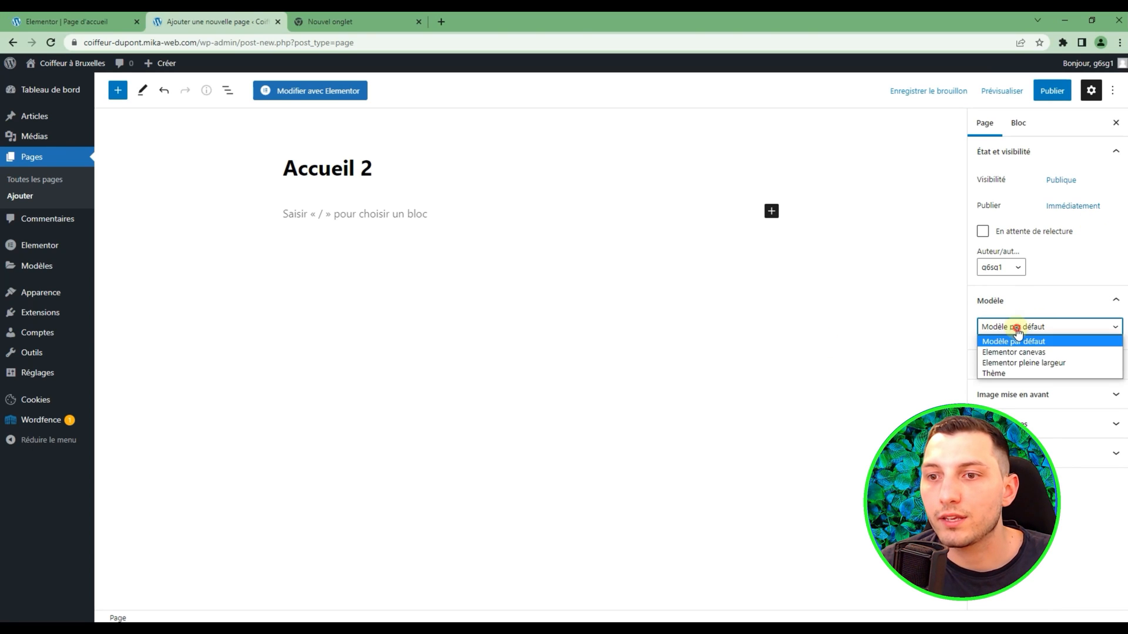
pyautogui.click(1042, 354)
pyautogui.click(916, 91)
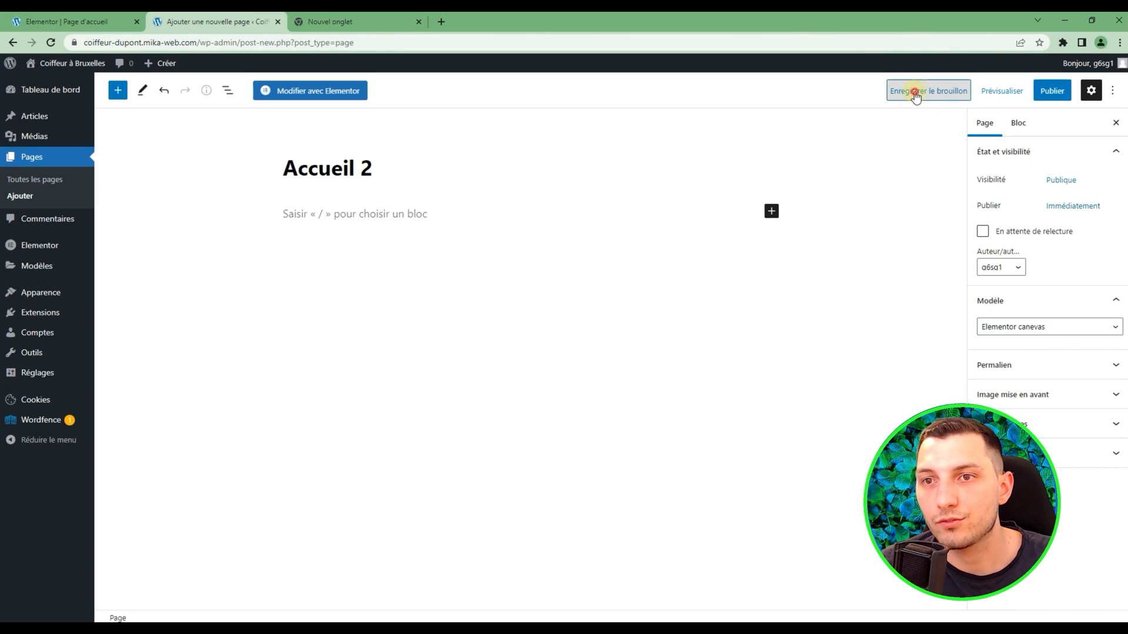
pyautogui.click(312, 92)
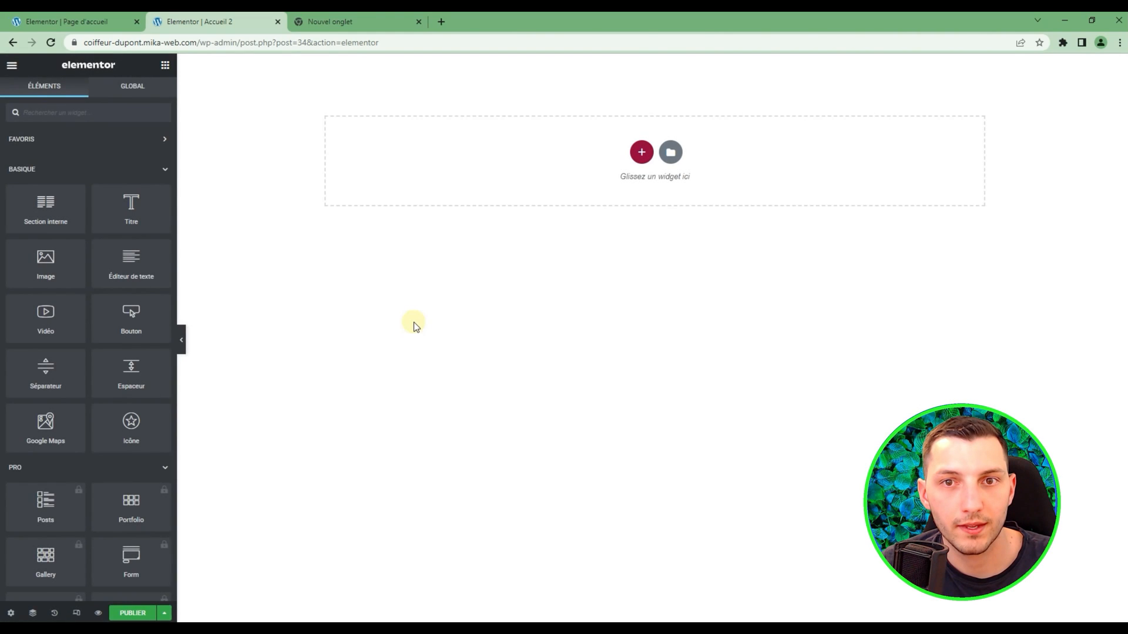
pyautogui.click(670, 152)
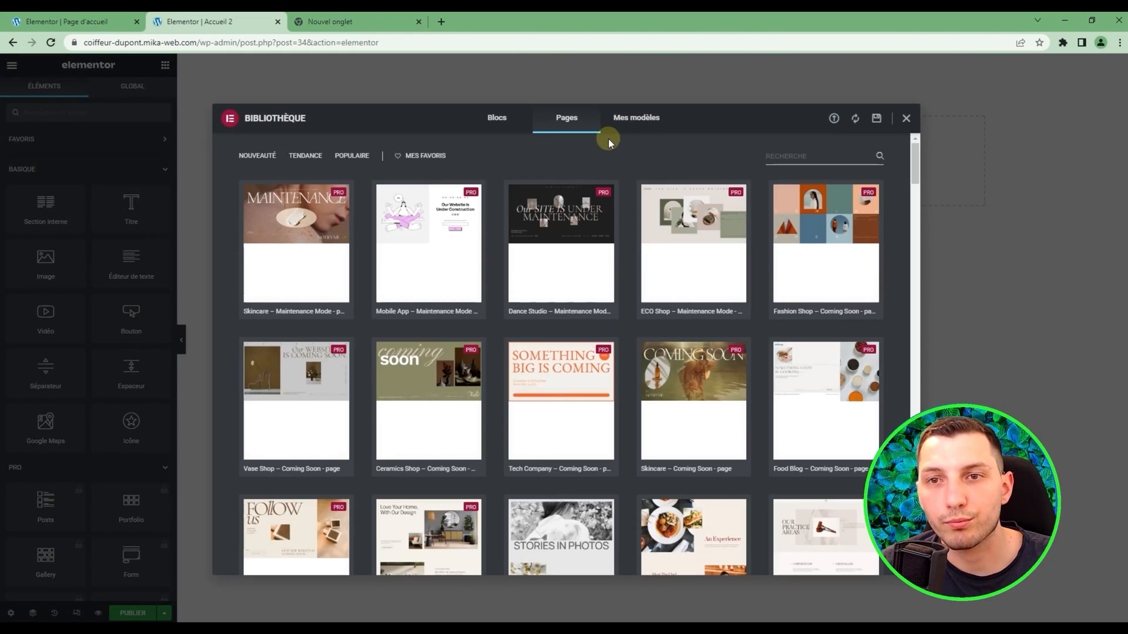
pyautogui.click(811, 156)
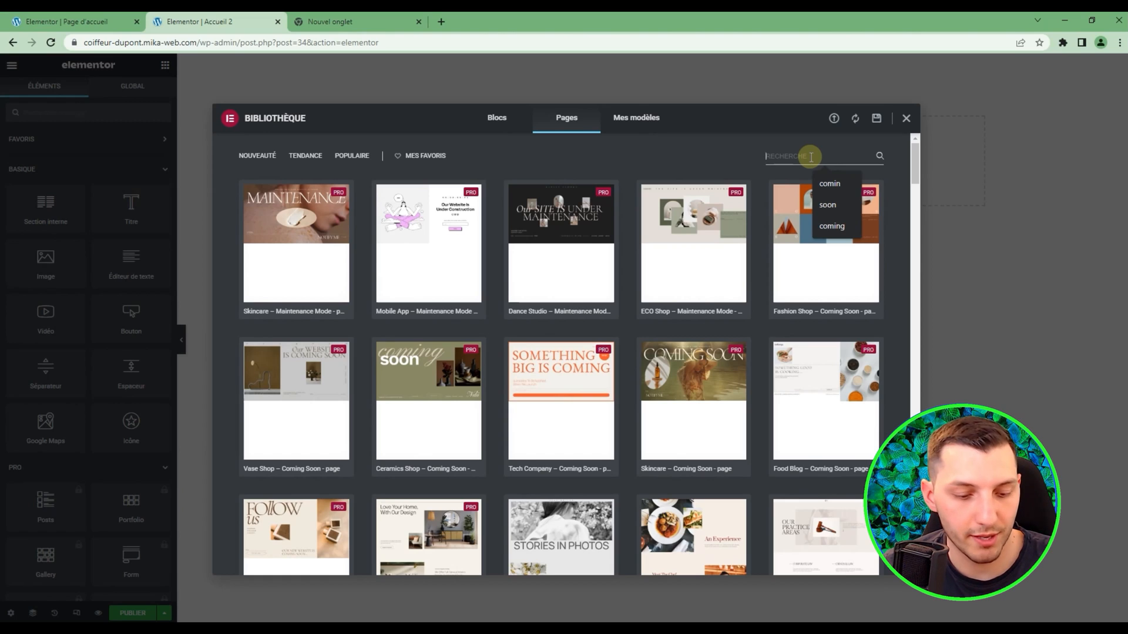
pyautogui.write('hair')
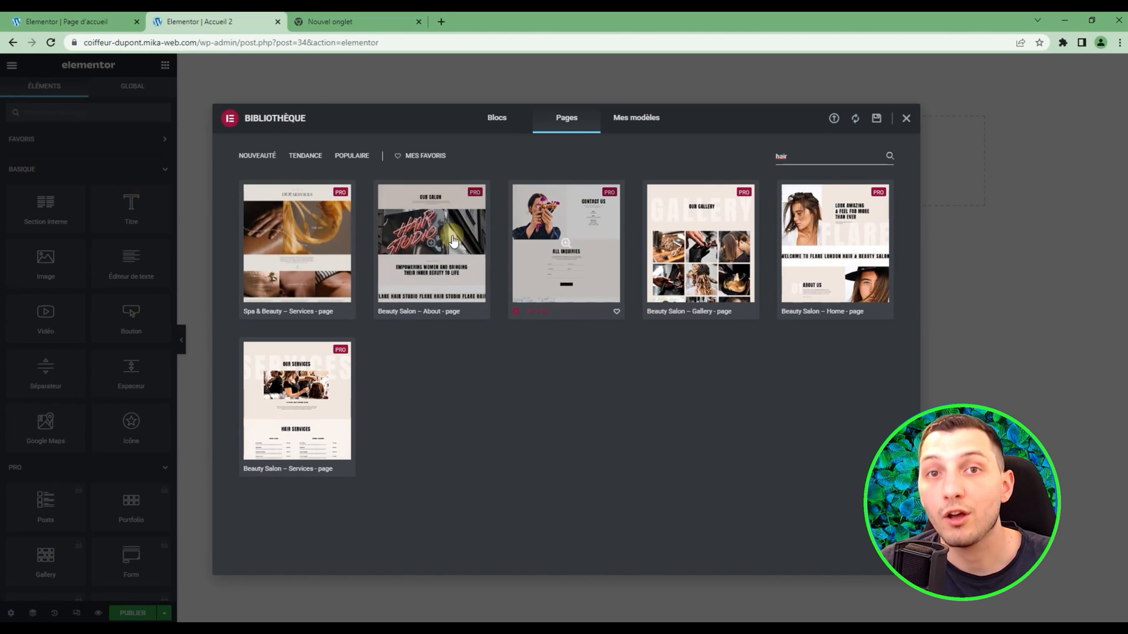
pyautogui.press('BackSpace')
pyautogui.press('BackSpace')
pyautogui.press('BackSpace')
pyautogui.press('BackSpace')
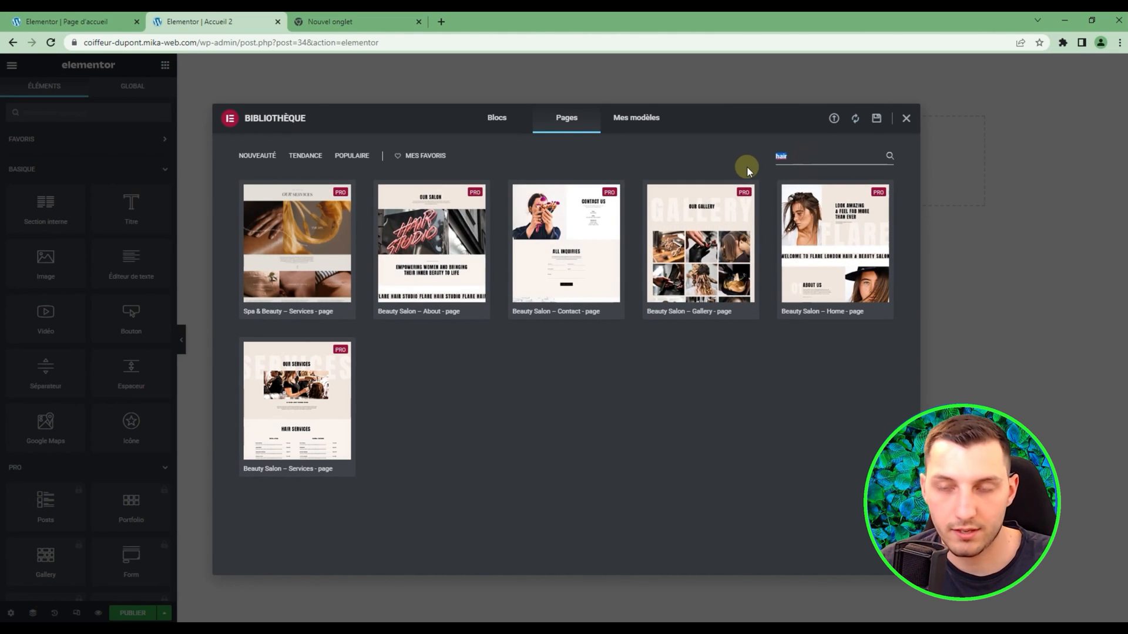
pyautogui.scroll(-3, 604, 296)
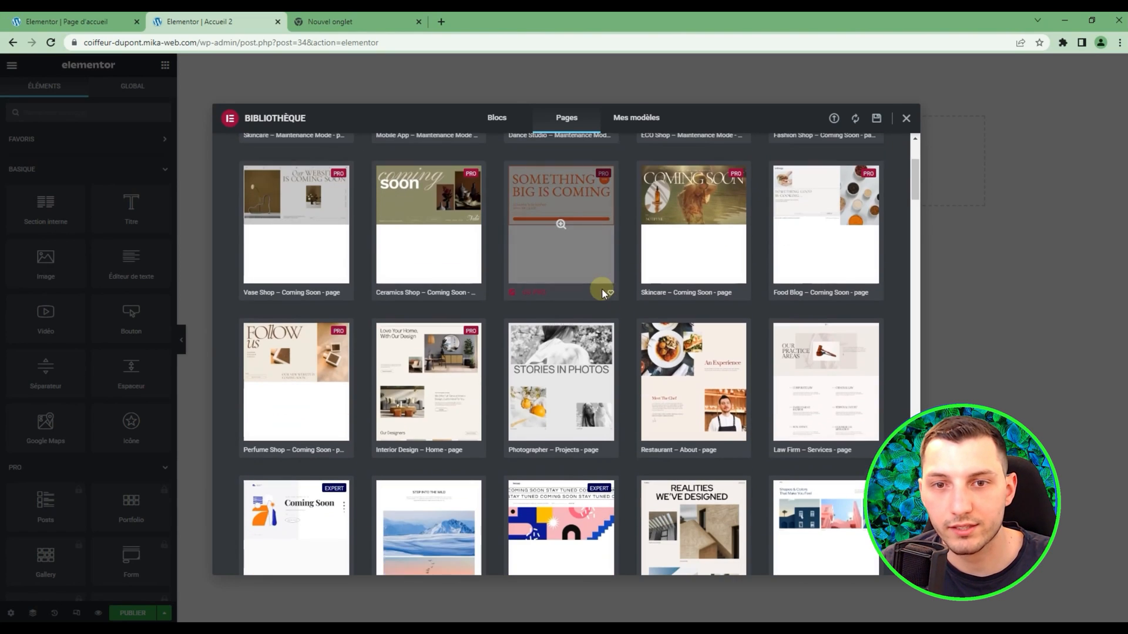
pyautogui.scroll(-2, 614, 263)
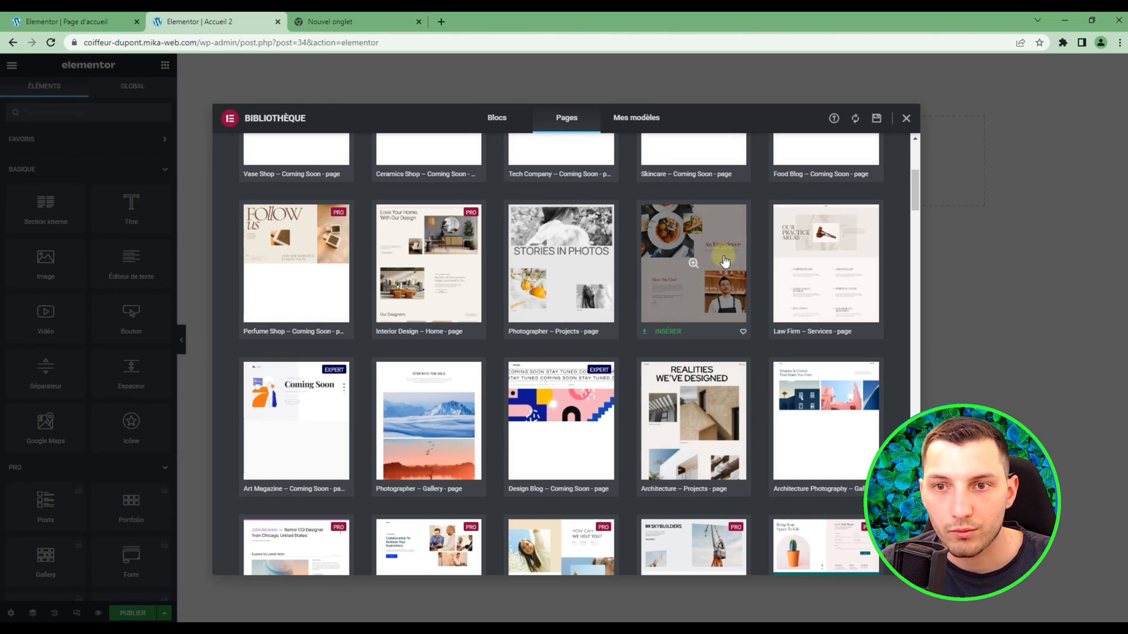
pyautogui.click(698, 260)
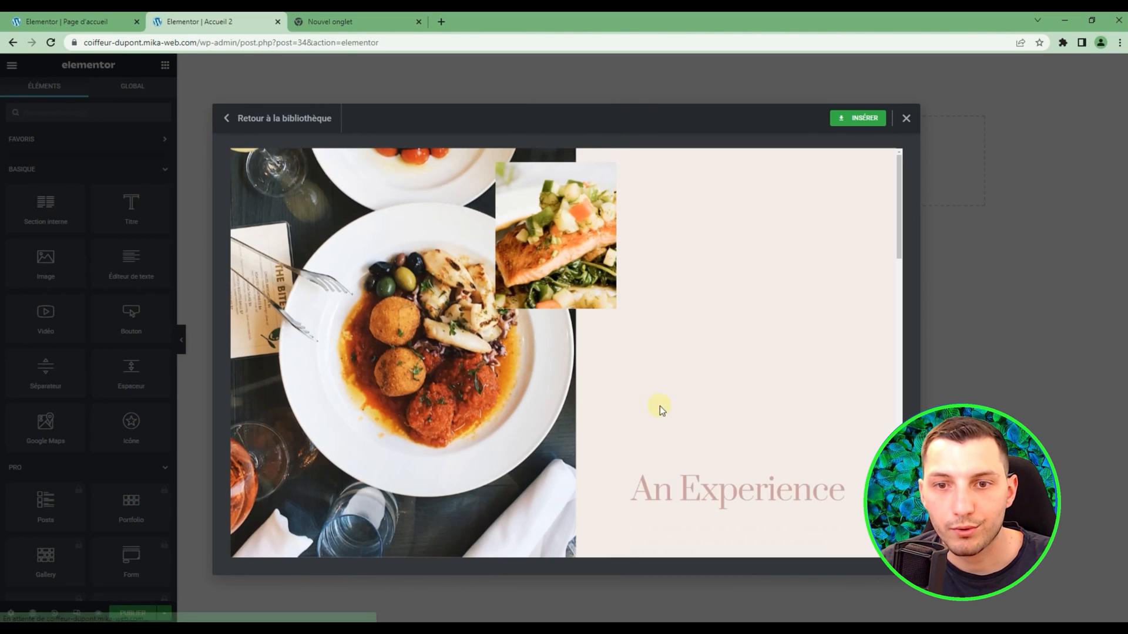
pyautogui.scroll(-4, 708, 258)
pyautogui.scroll(4, 708, 258)
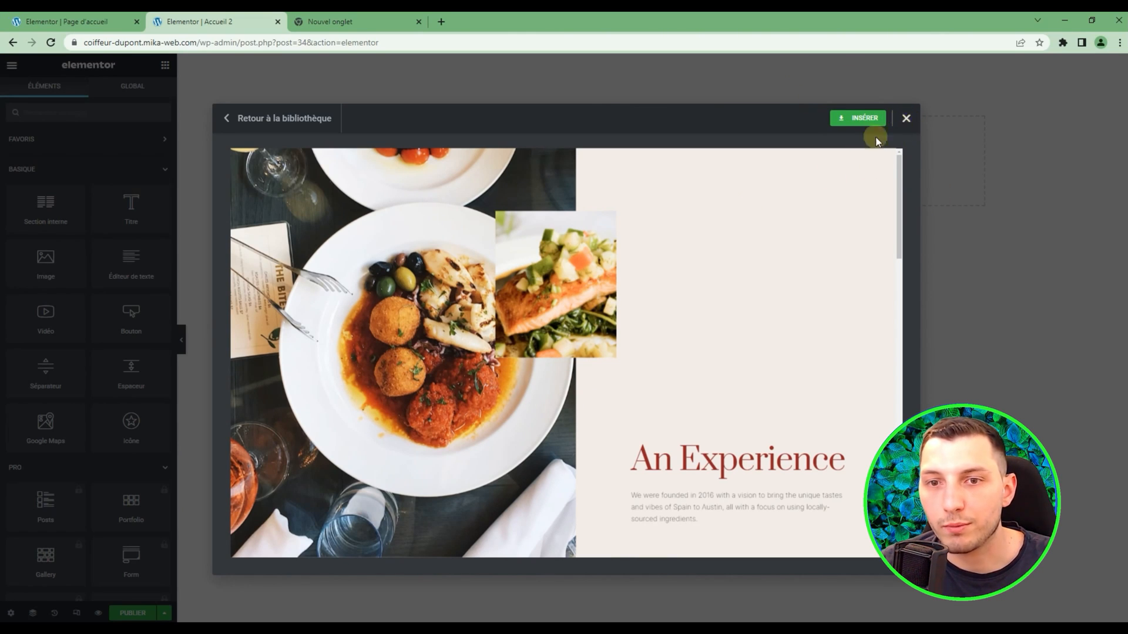
pyautogui.scroll(-4, 604, 311)
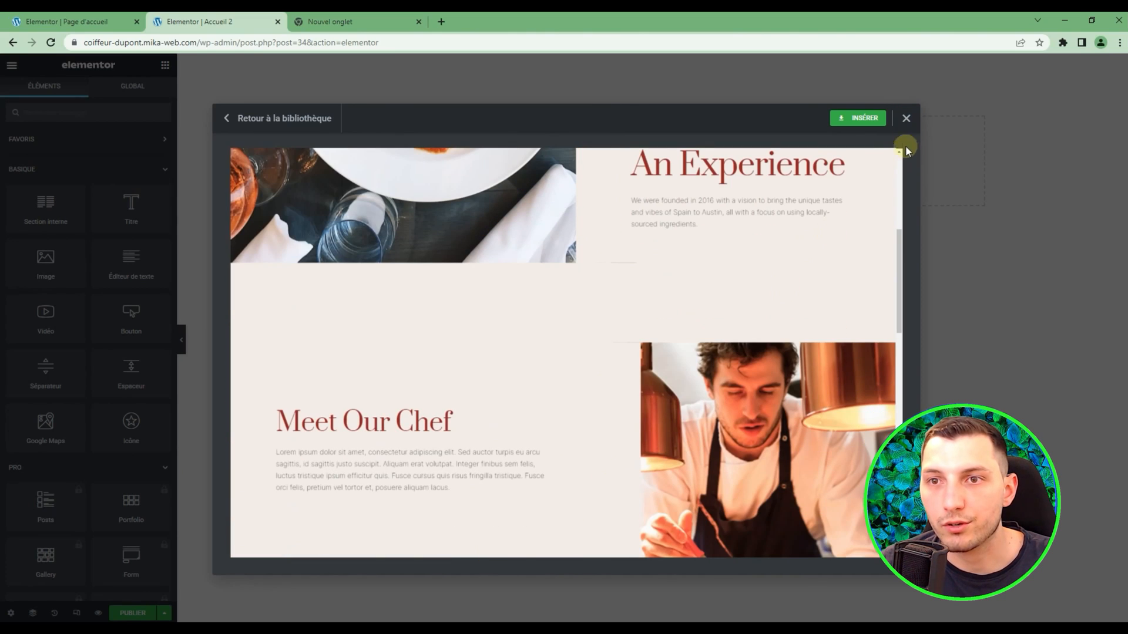
pyautogui.click(906, 118)
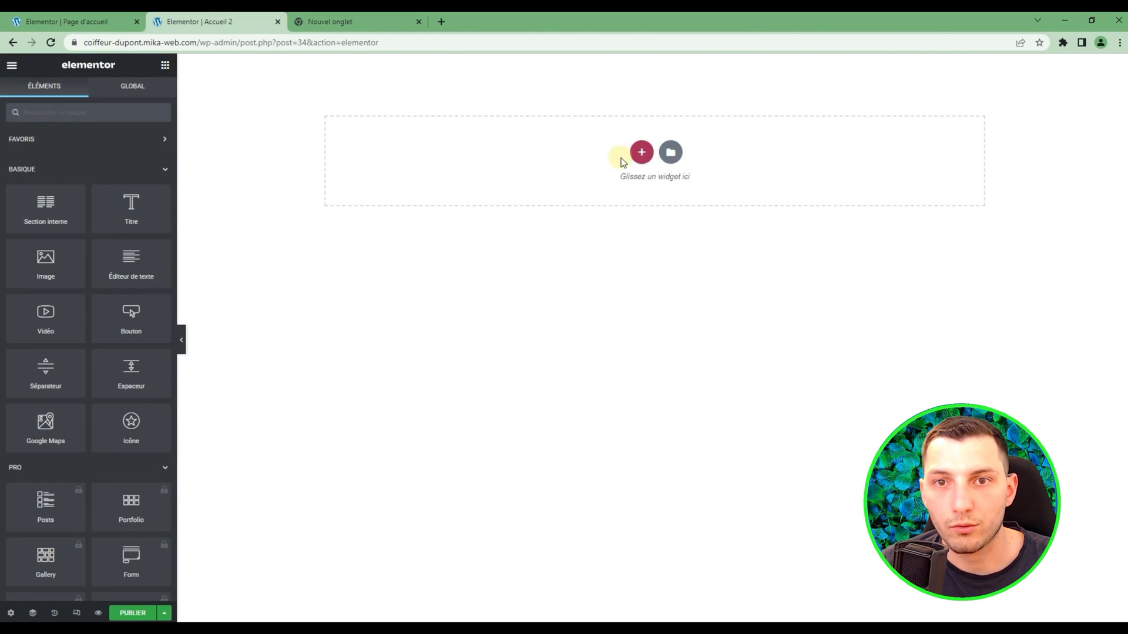
# Add a new section split into two columns sized about 34.5% and 65.5%
pyautogui.click(642, 152)
pyautogui.click(500, 188)
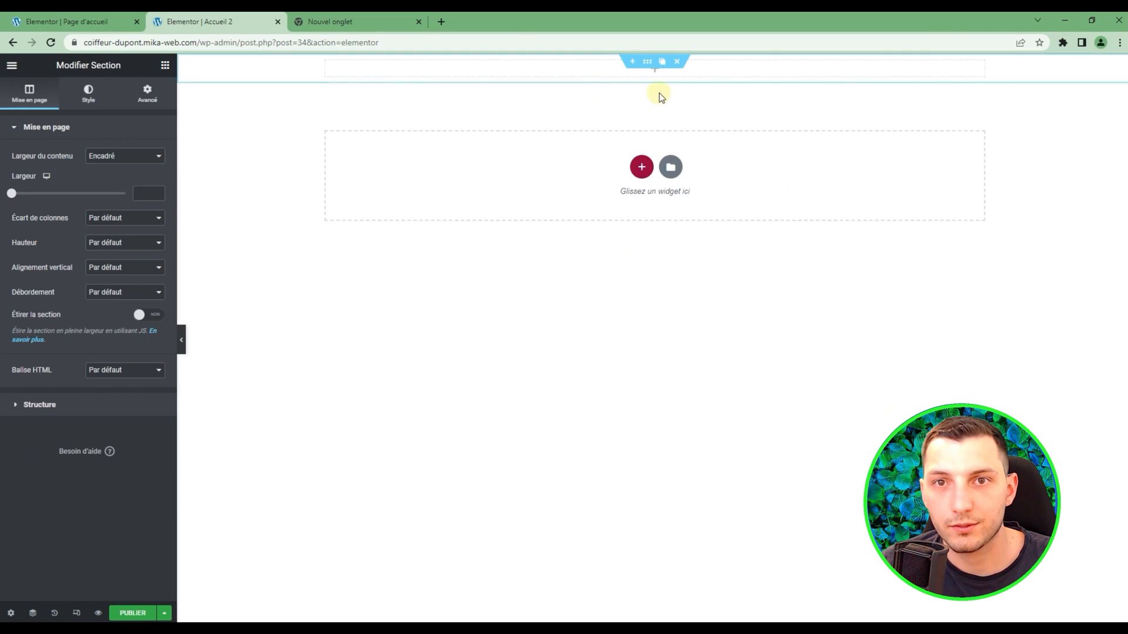
pyautogui.moveTo(328, 68)
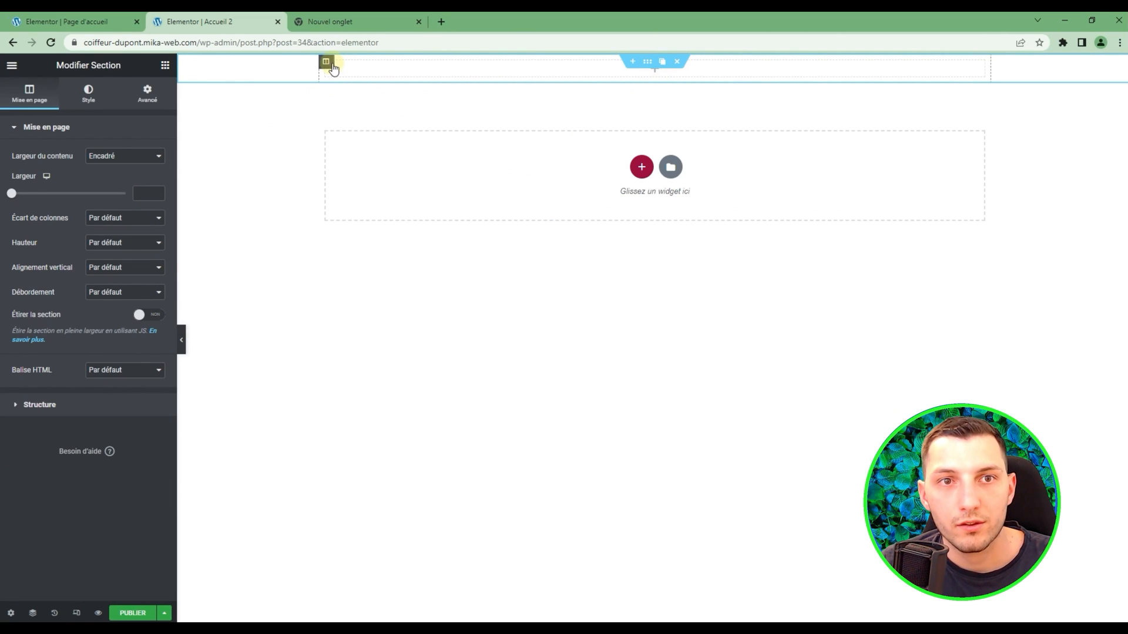
pyautogui.click(341, 62)
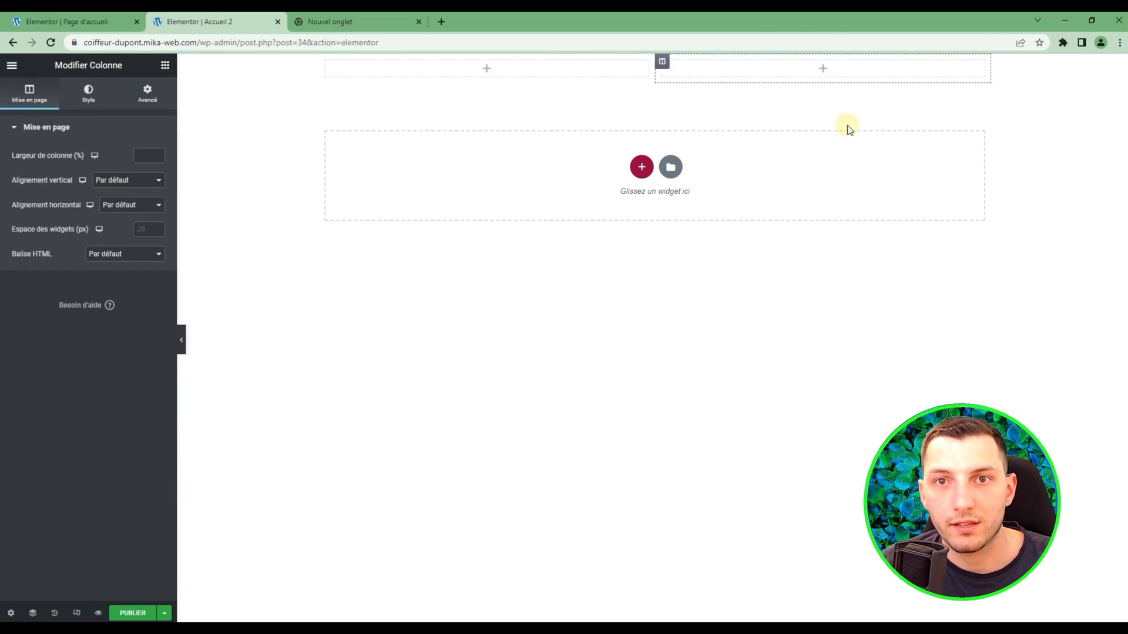
pyautogui.moveTo(655, 71); pyautogui.dragTo(526, 82)
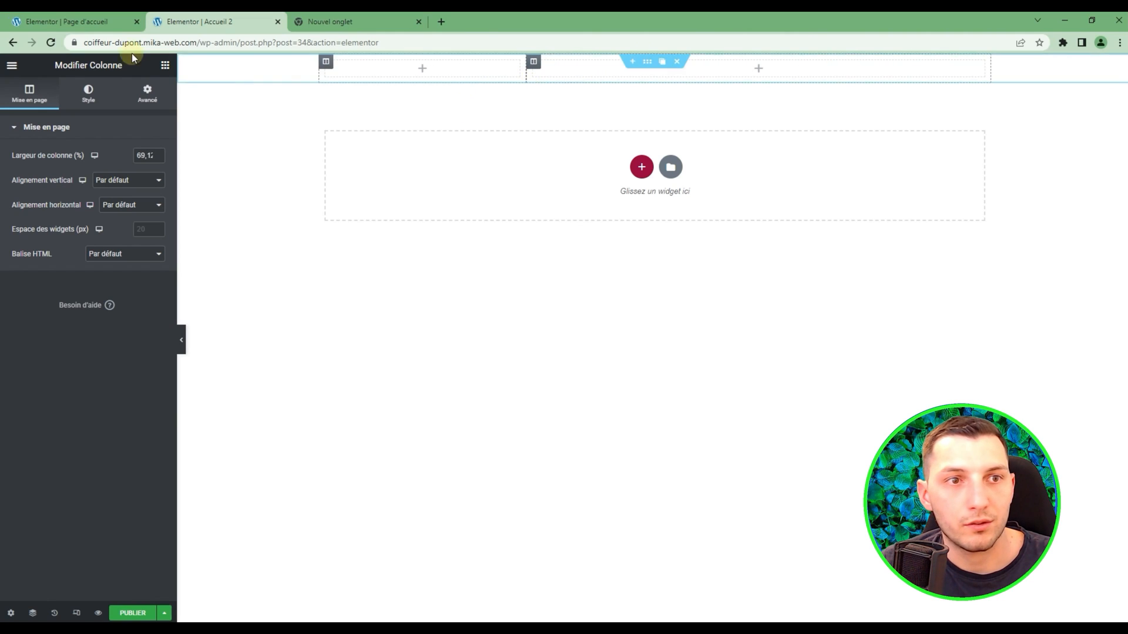
# Place the Coiffeur.jpg image in the left column at reduced width, then show the top section's Style settings
pyautogui.click(165, 65)
pyautogui.moveTo(71, 246); pyautogui.dragTo(428, 75)
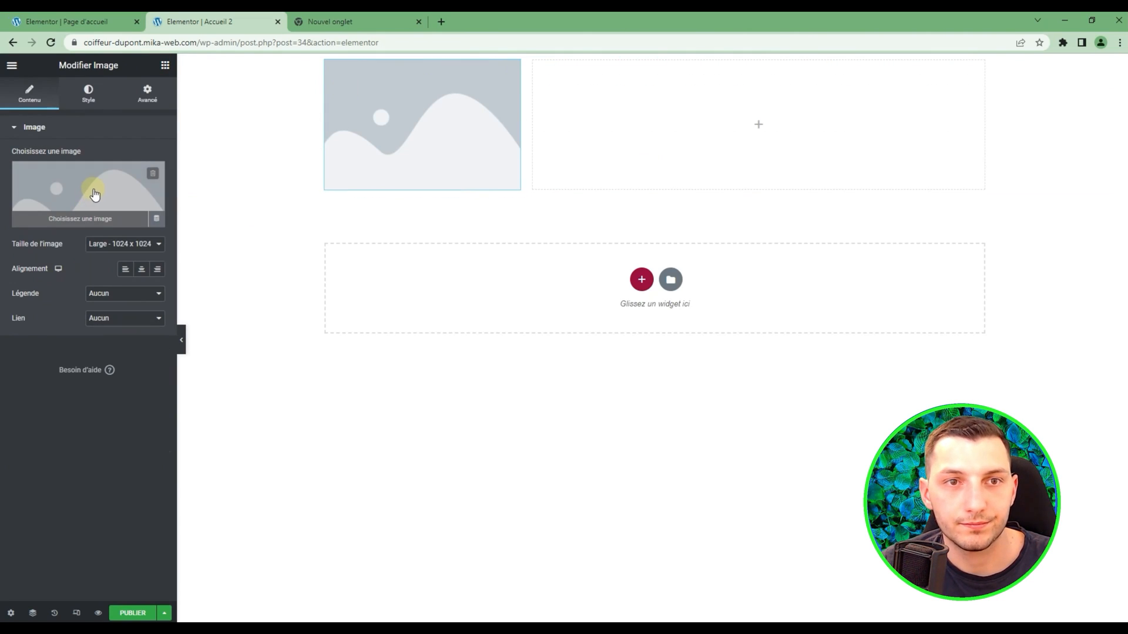
pyautogui.click(93, 191)
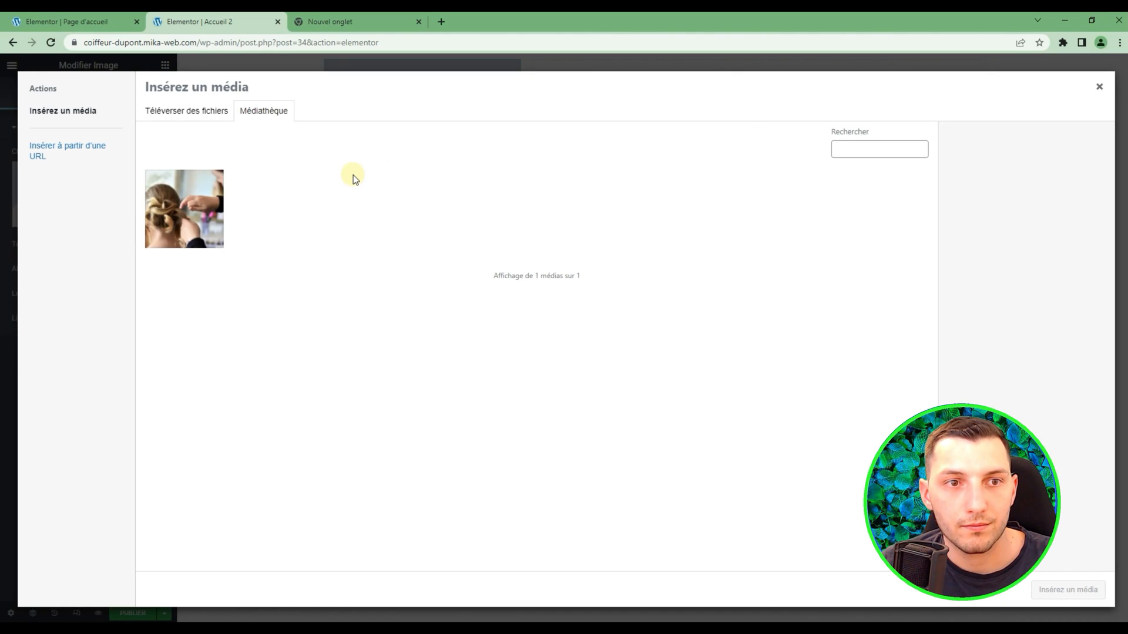
pyautogui.click(207, 193)
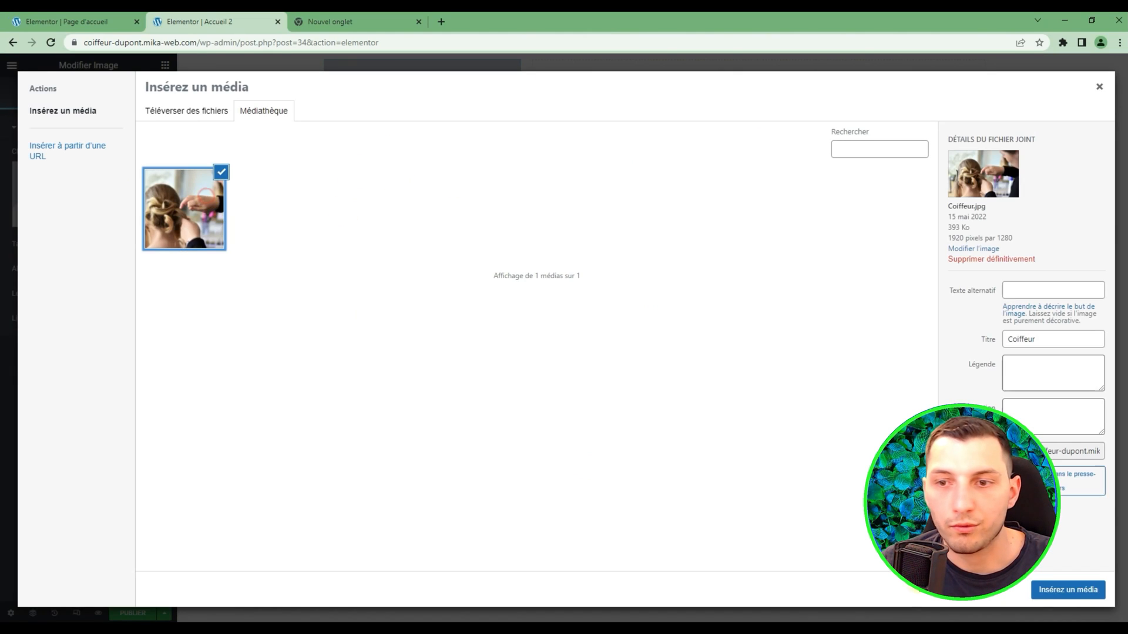
pyautogui.click(1074, 589)
pyautogui.click(96, 98)
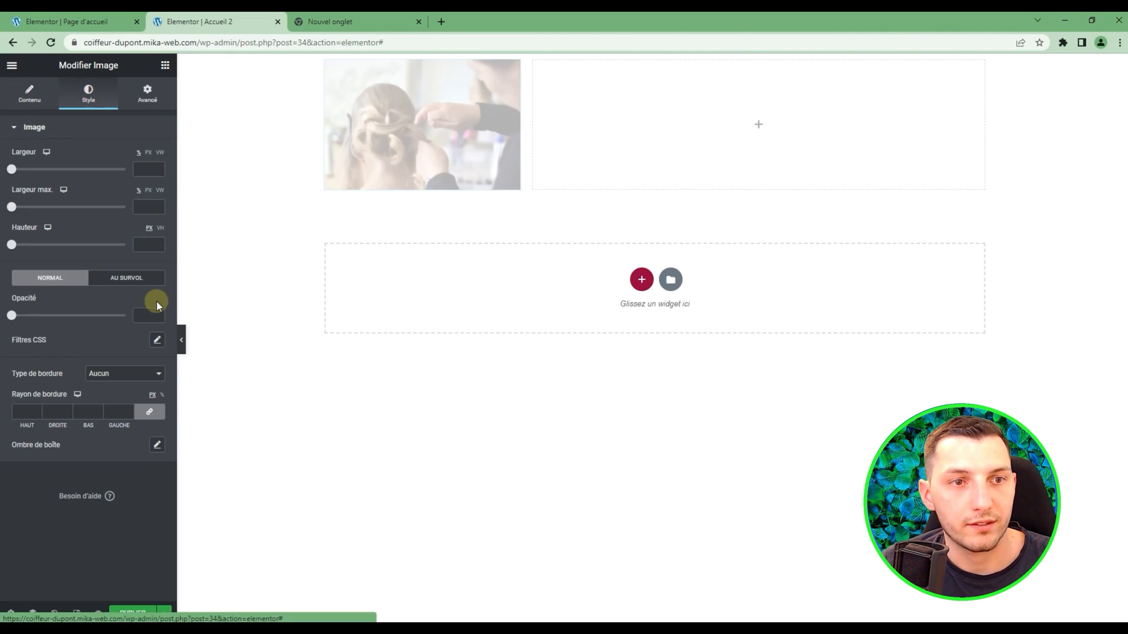
pyautogui.moveTo(12, 169); pyautogui.dragTo(54, 173)
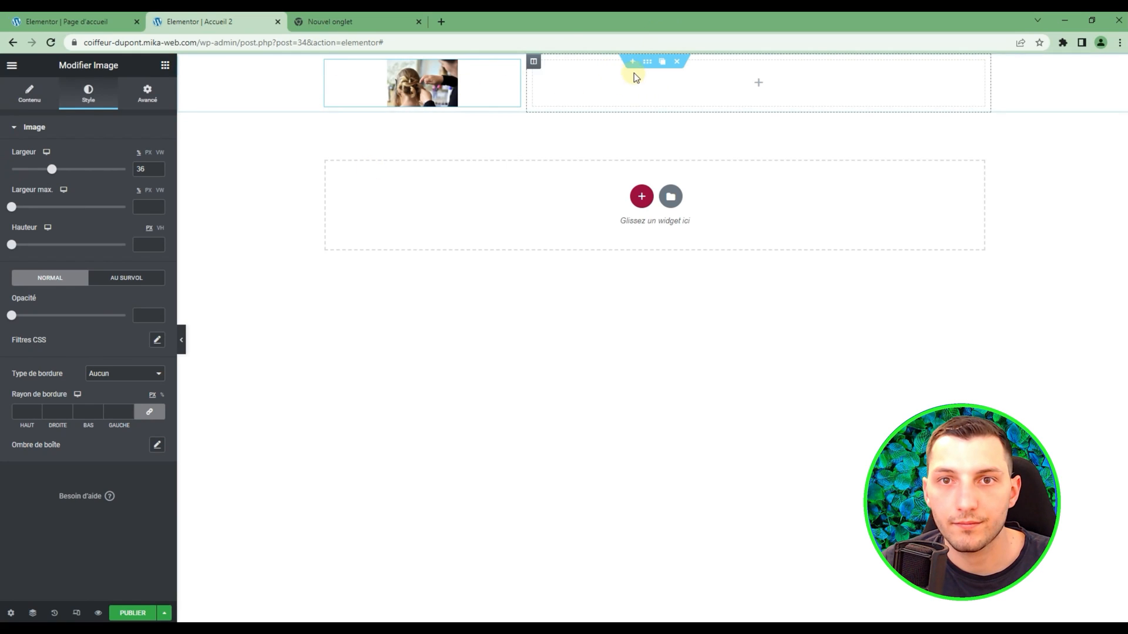
pyautogui.click(647, 61)
pyautogui.click(99, 99)
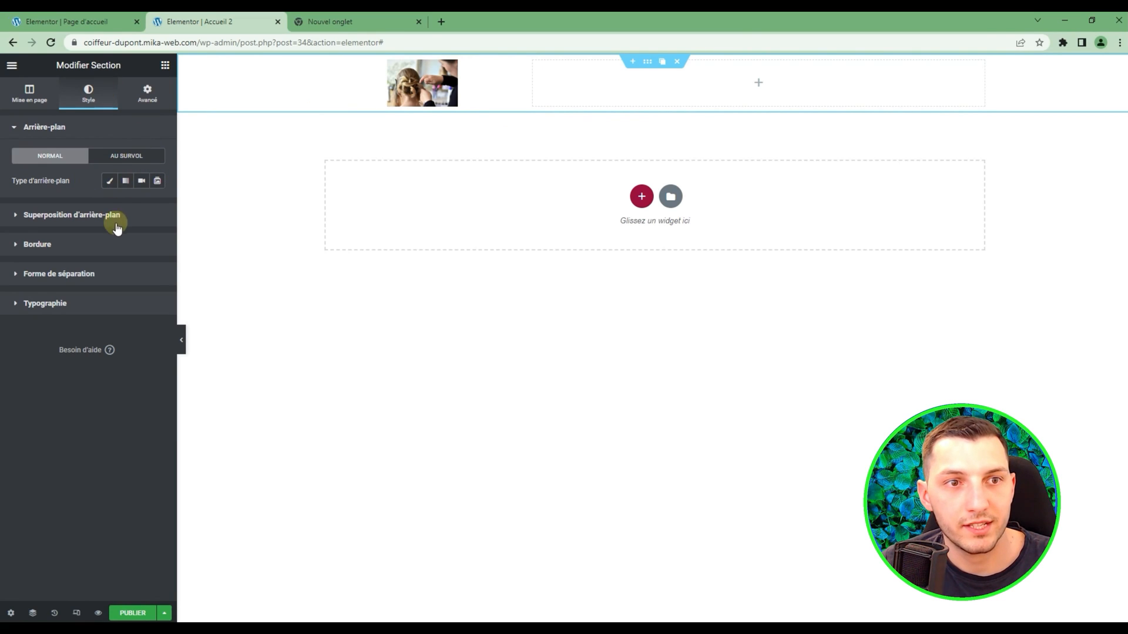
# Give the top section a classic #B4B4B4 grey background saved as global colour 'Menu fond'
pyautogui.click(108, 183)
pyautogui.click(140, 205)
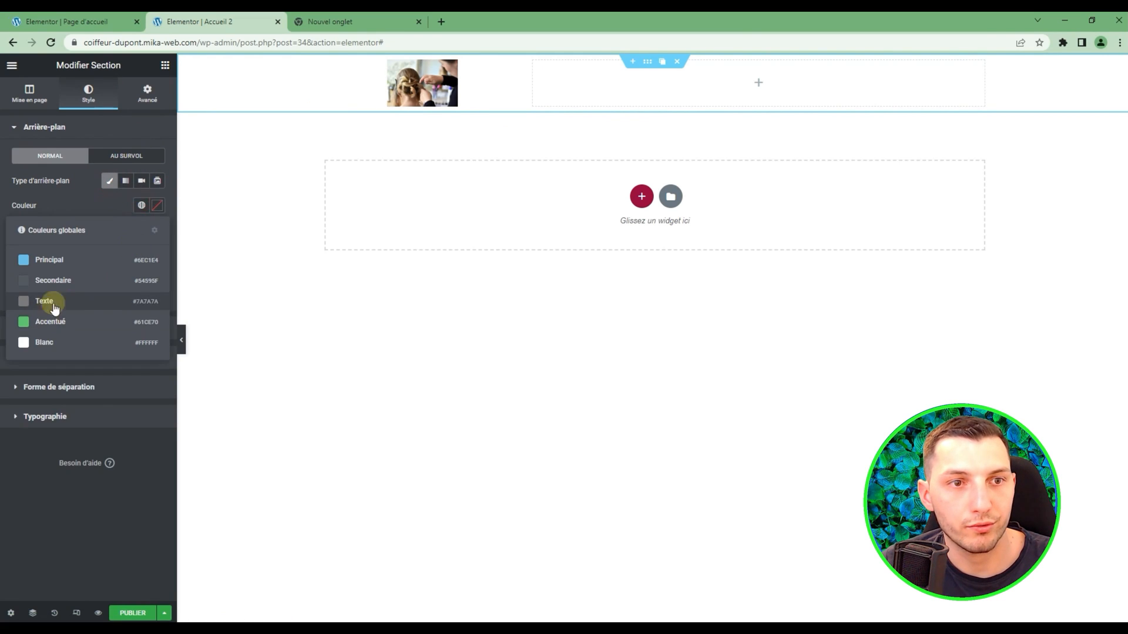
pyautogui.click(156, 205)
pyautogui.click(58, 311)
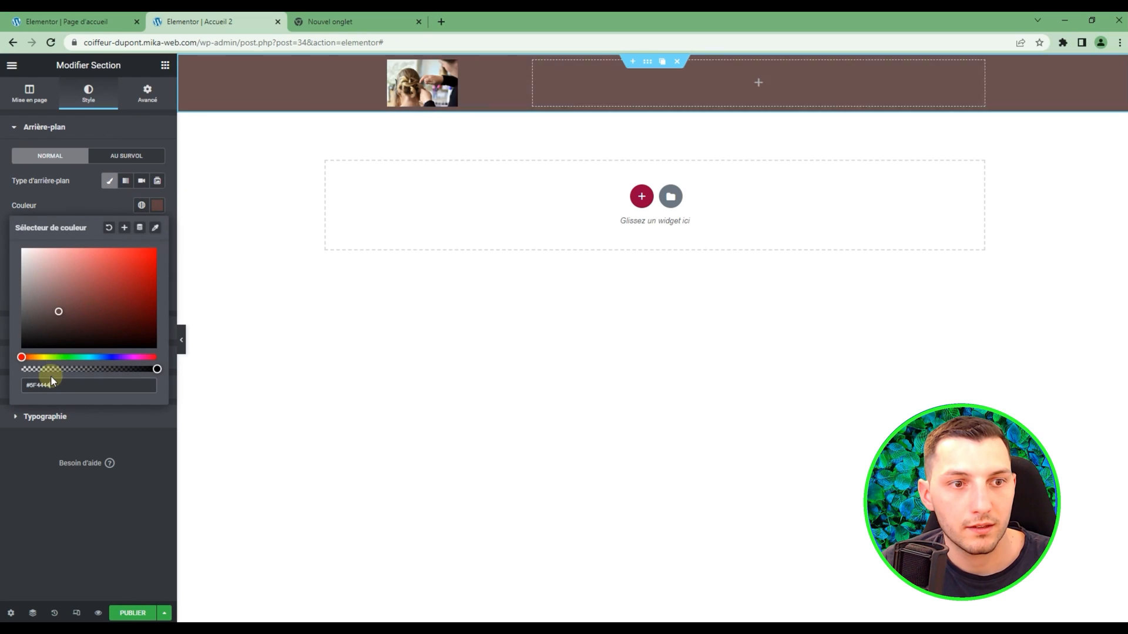
pyautogui.moveTo(27, 357)
pyautogui.mouseDown()
pyautogui.moveTo(59, 358)
pyautogui.moveTo(29, 360)
pyautogui.mouseUp()
pyautogui.moveTo(49, 292); pyautogui.dragTo(17, 279)
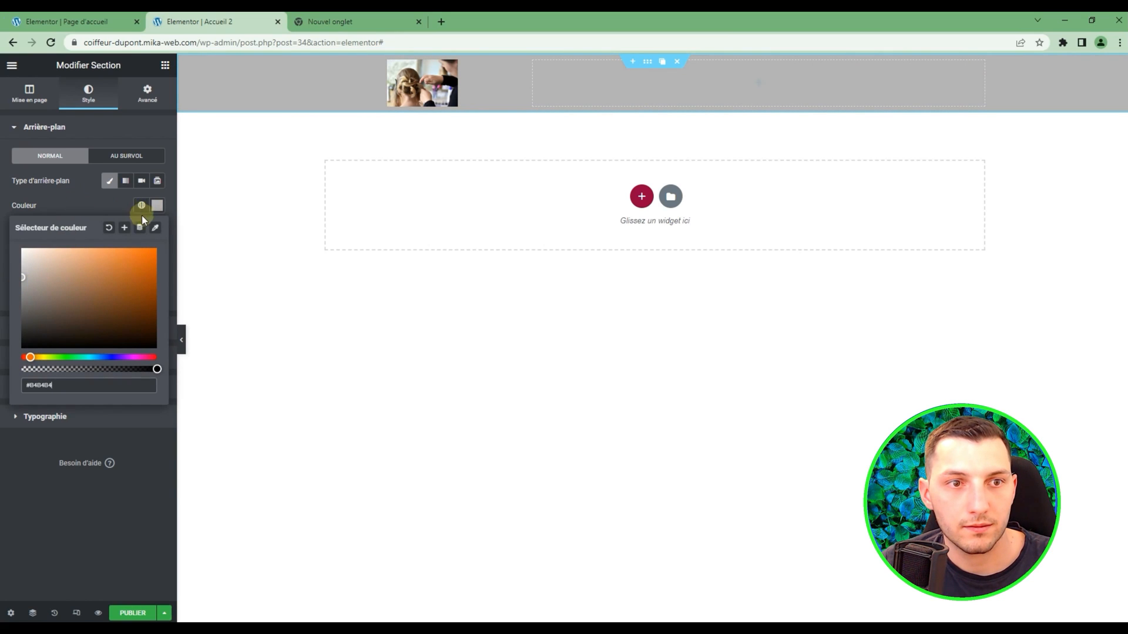
pyautogui.click(124, 227)
pyautogui.tripleClick(562, 349)
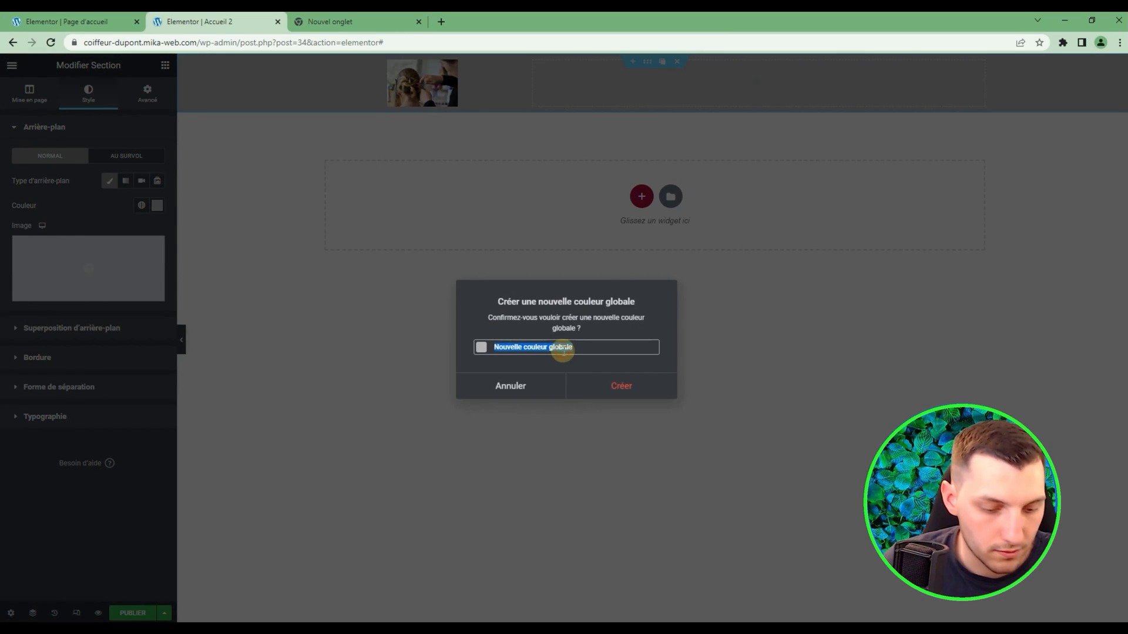
pyautogui.write('Menu fond')
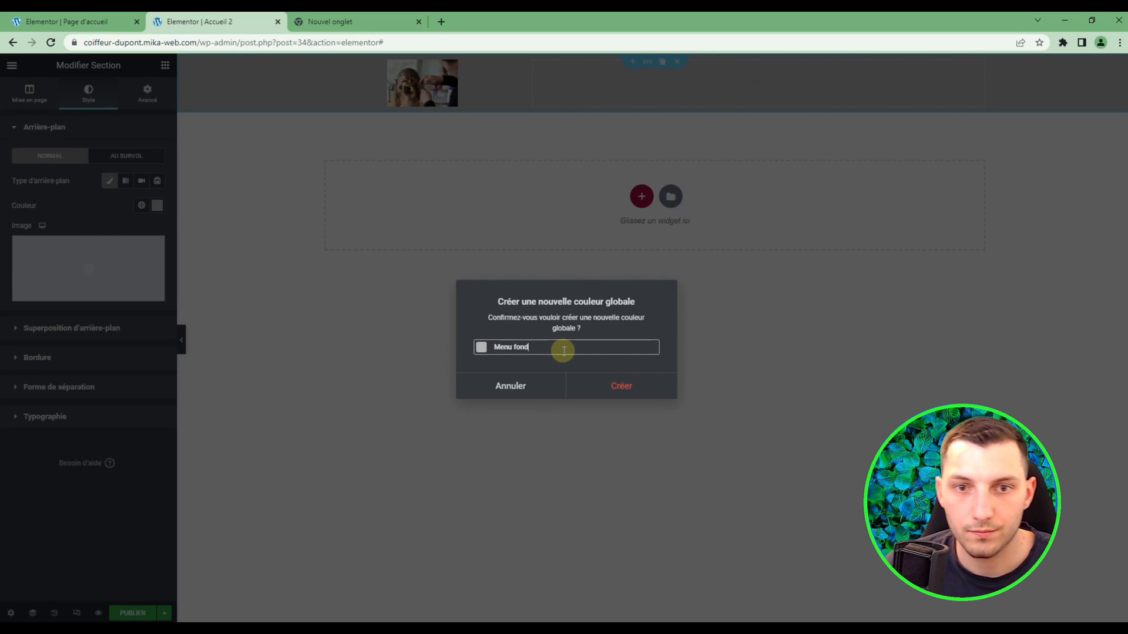
pyautogui.click(611, 383)
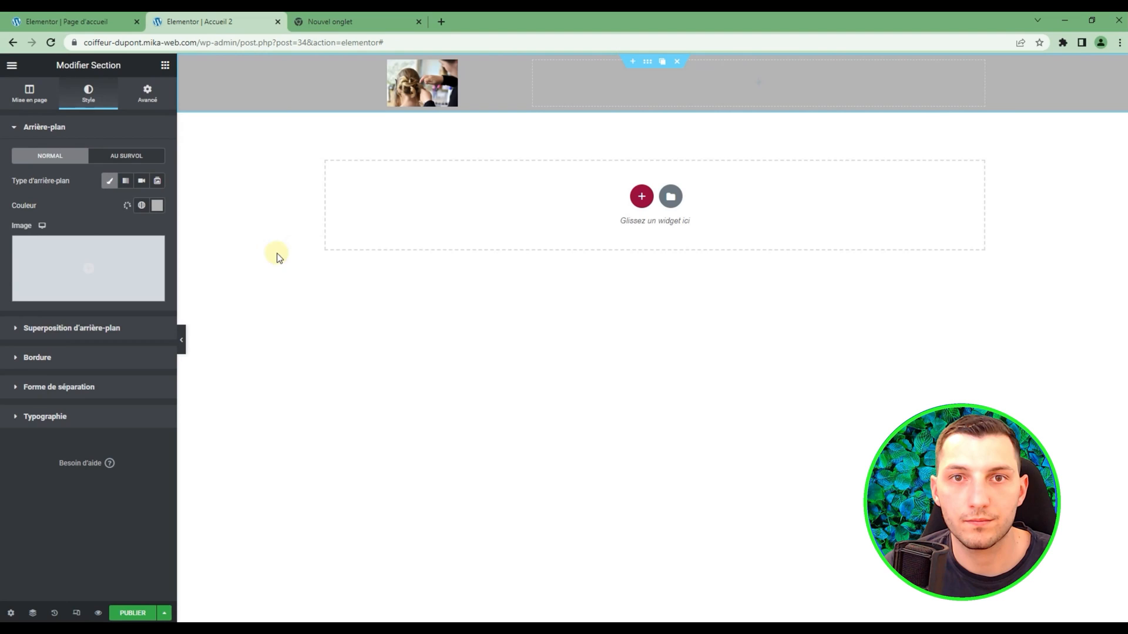
# Align the hairdressing image to Gauche and search the widgets for 'menu'
pyautogui.click(495, 85)
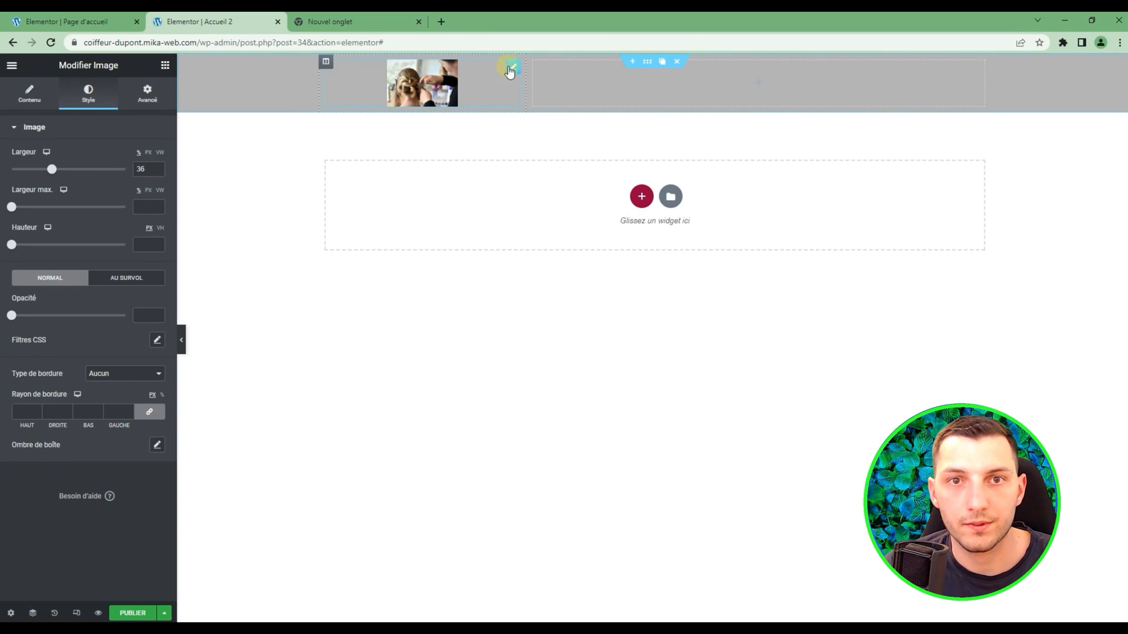
pyautogui.click(29, 93)
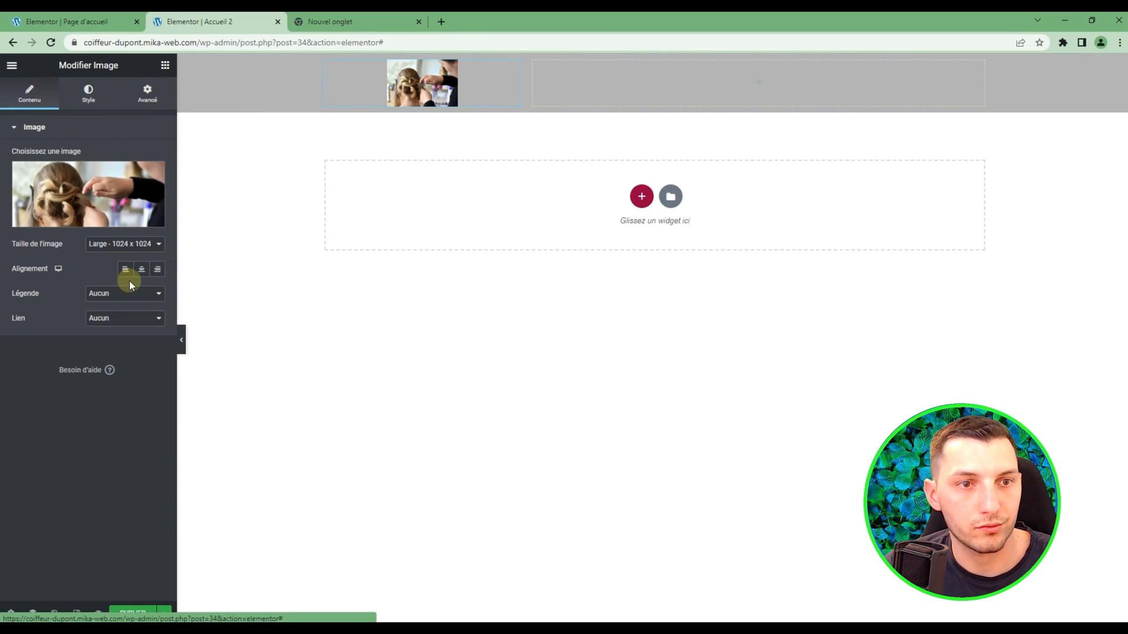
pyautogui.click(125, 270)
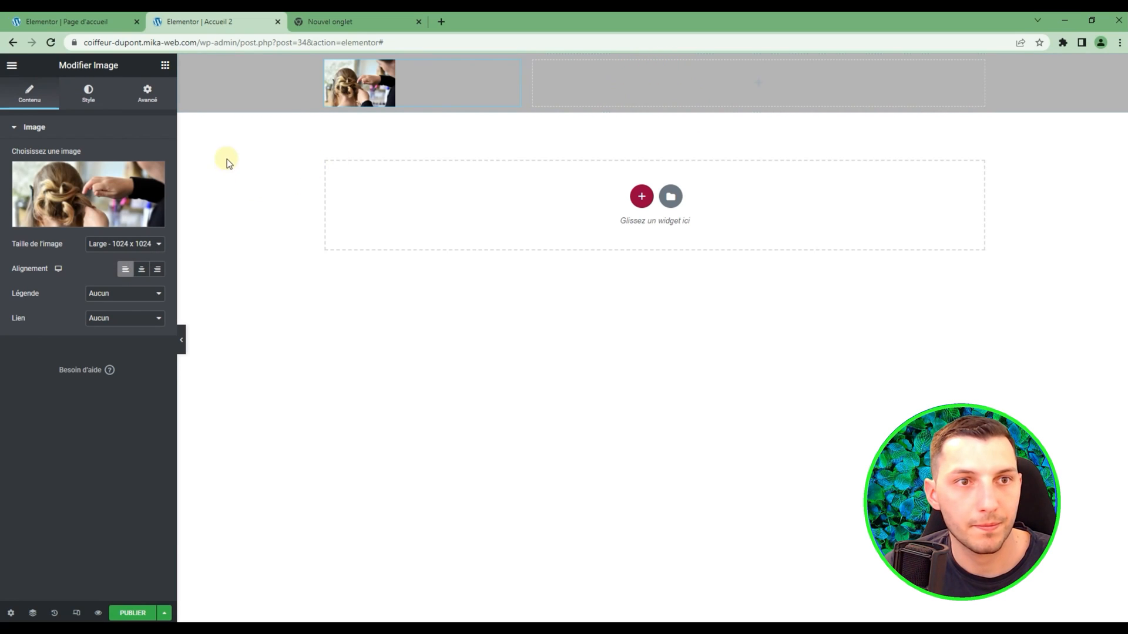
pyautogui.click(165, 67)
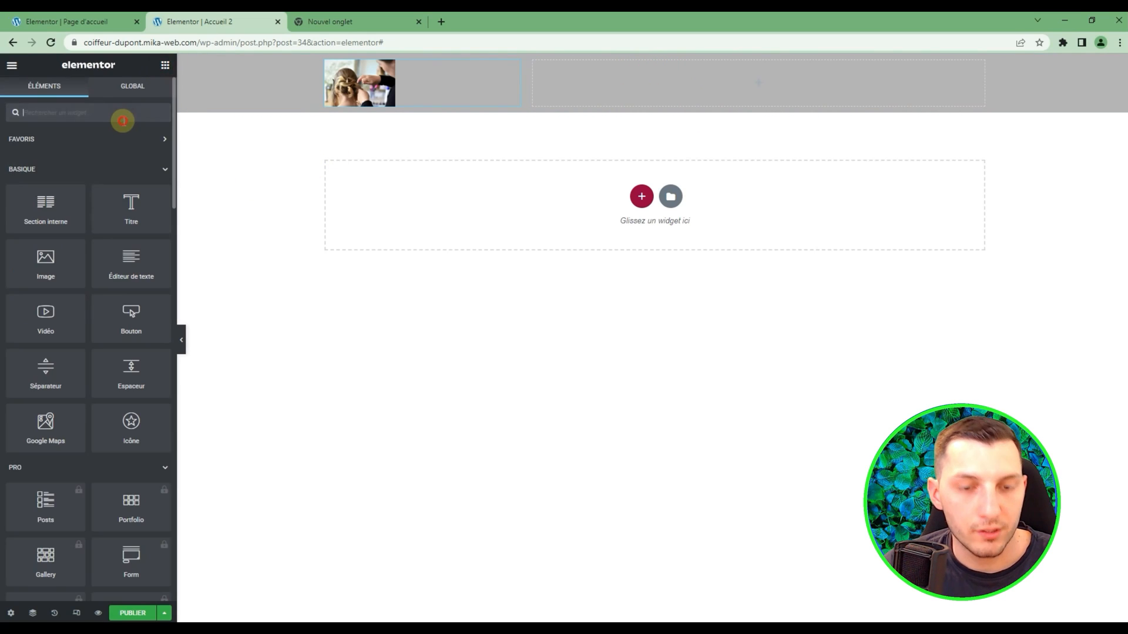
pyautogui.write('menu')
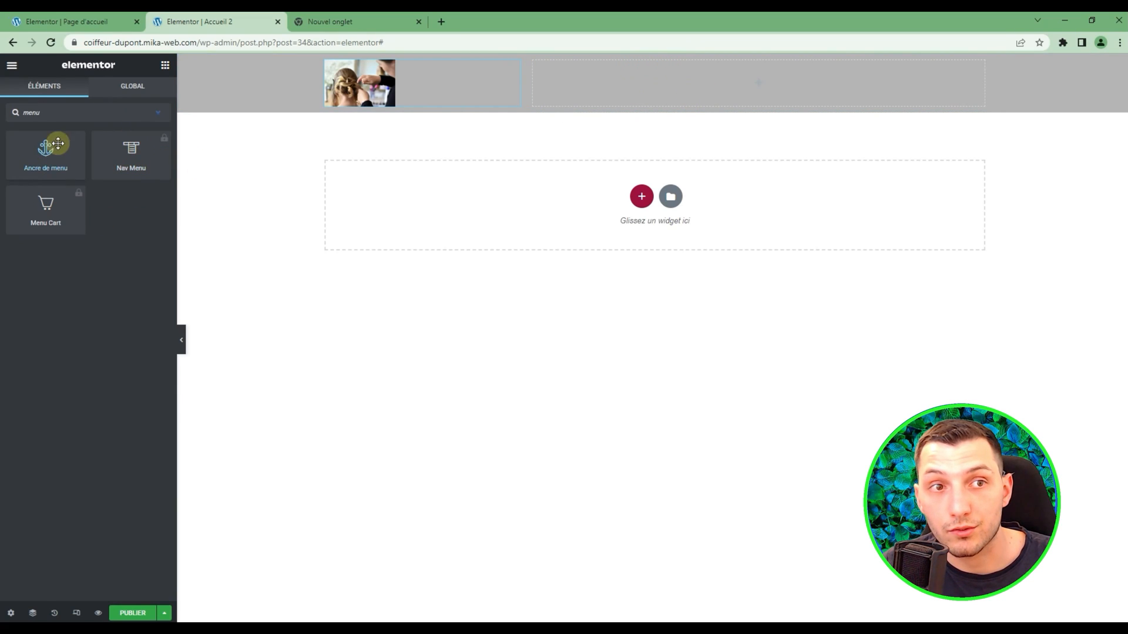
# Search 'lis', drop a Liste d'icône widget into the right column, and set its layout to En ligne
pyautogui.moveTo(79, 113); pyautogui.dragTo(12, 110)
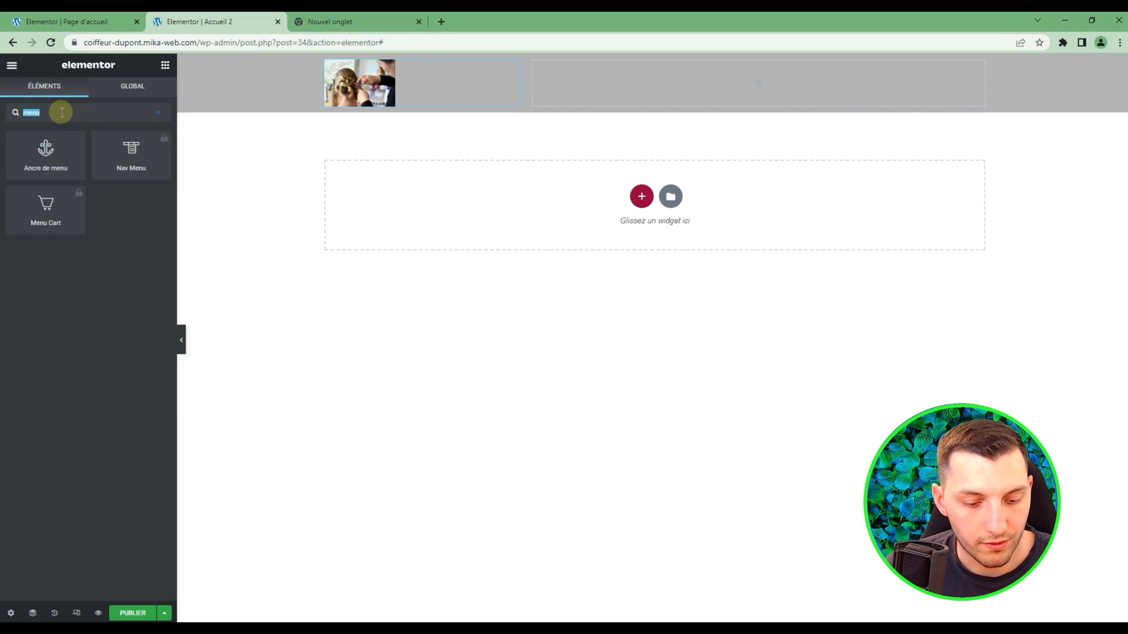
pyautogui.write('list')
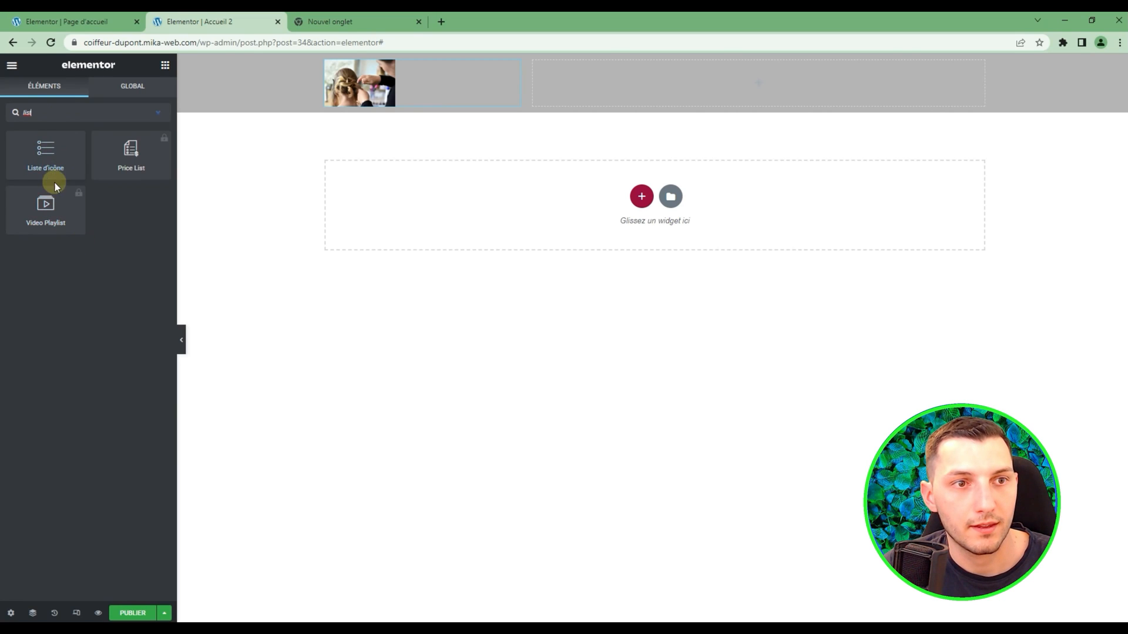
pyautogui.moveTo(66, 162); pyautogui.dragTo(785, 66)
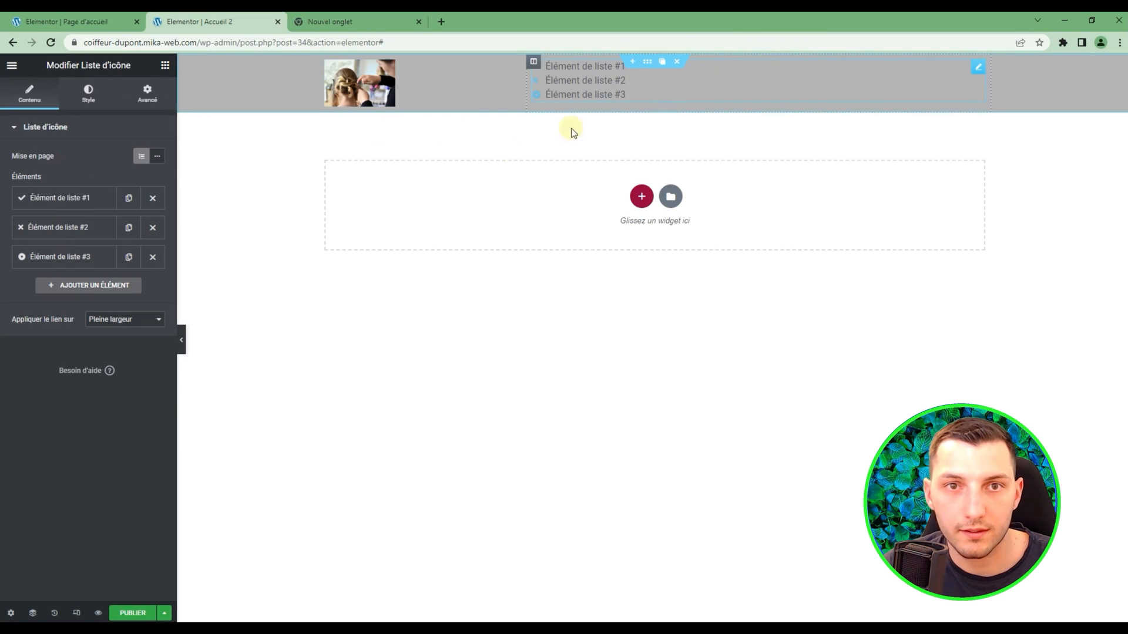
pyautogui.click(162, 158)
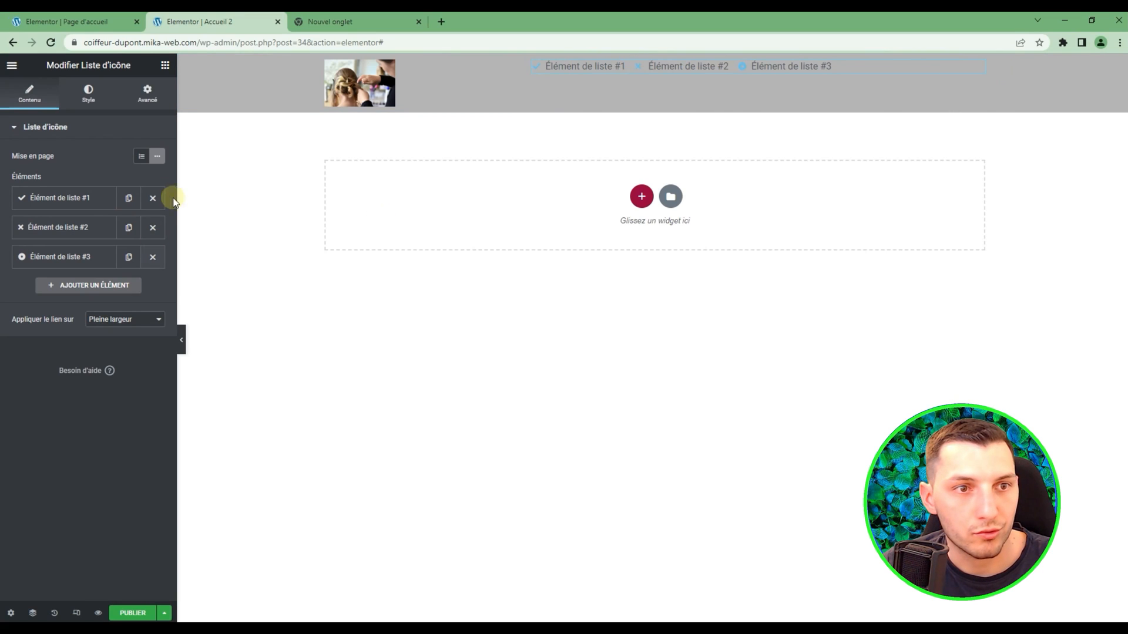
pyautogui.click(99, 98)
# Remove the first item's icon and the second item, and rename the first item 'Accueil'
pyautogui.click(50, 105)
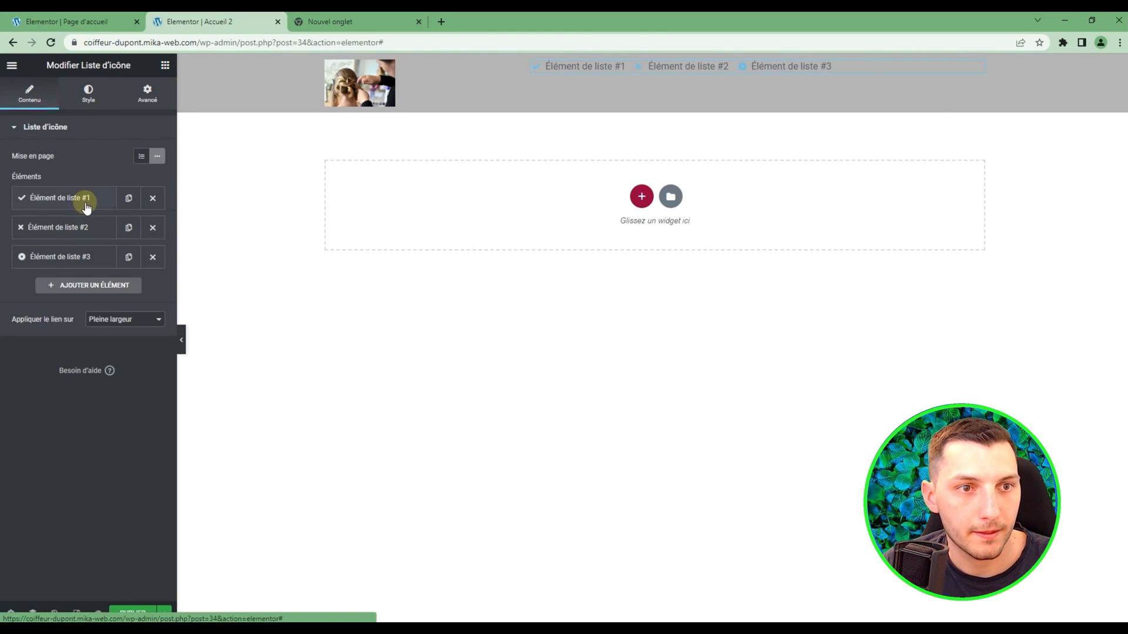
pyautogui.click(83, 202)
pyautogui.click(147, 278)
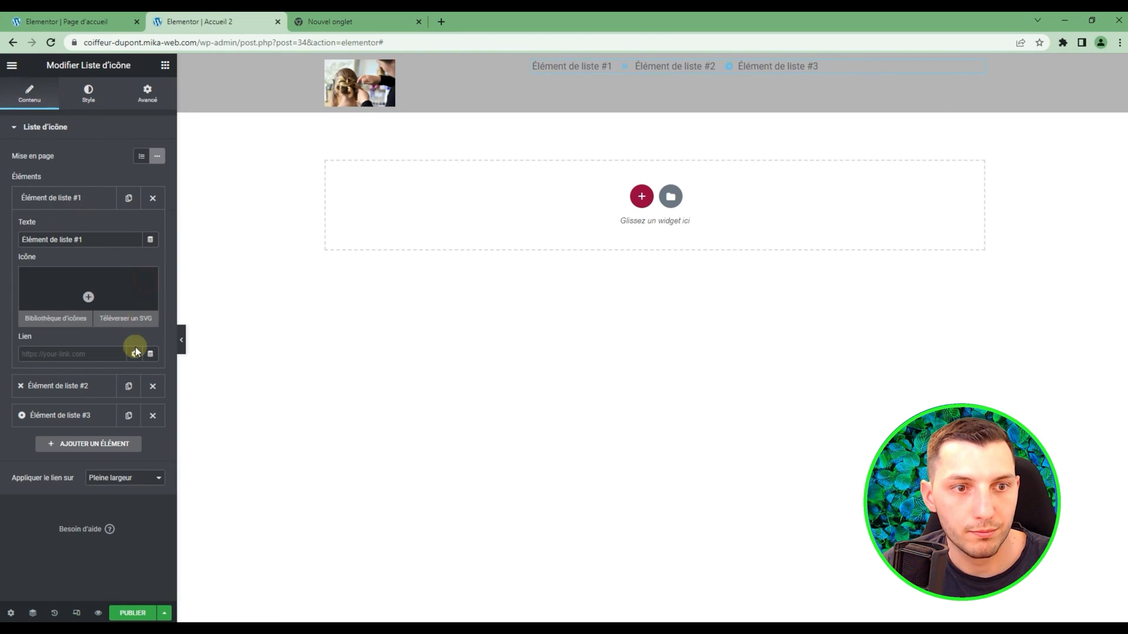
pyautogui.click(152, 386)
pyautogui.tripleClick(45, 238)
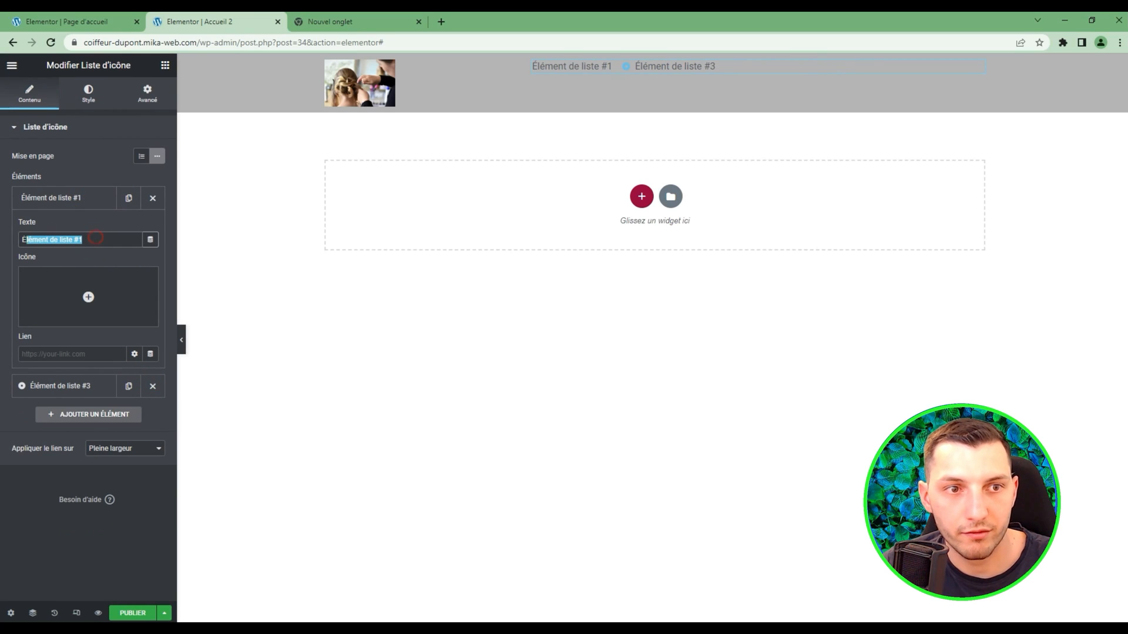
pyautogui.write('Accueil')
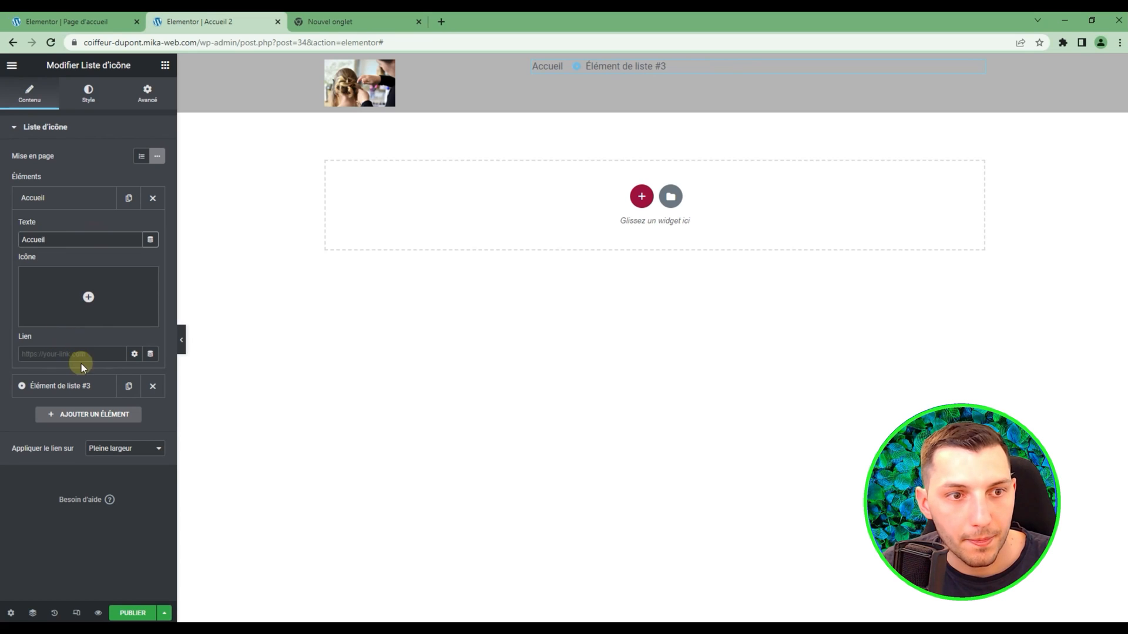
pyautogui.click(104, 352)
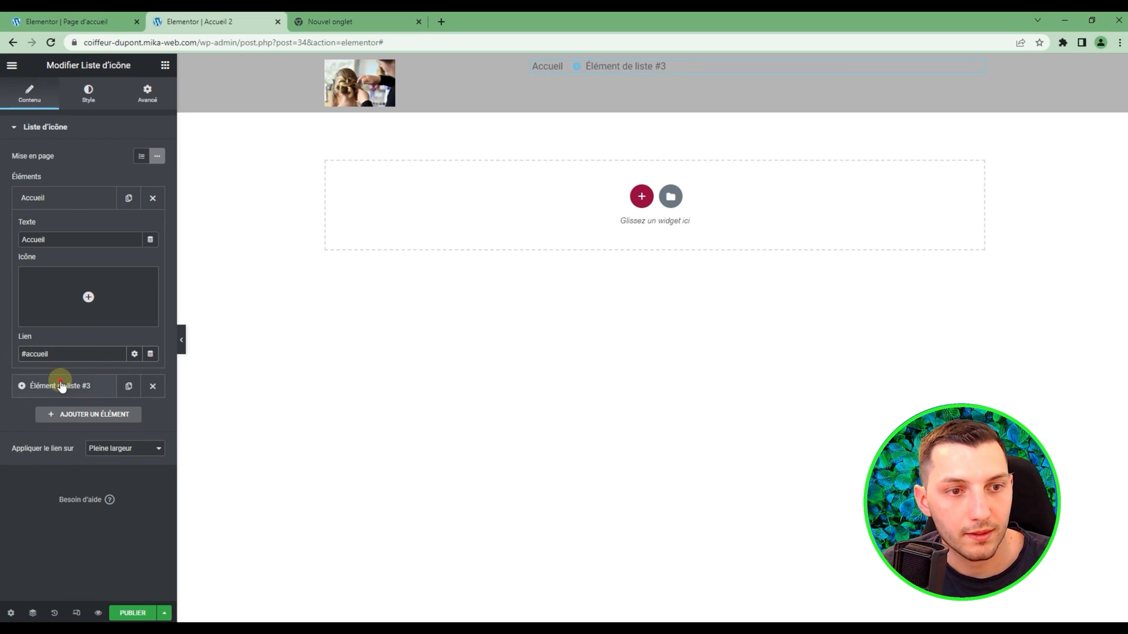
# Delete the third placeholder item and duplicate Accueil into 'À propos' linked to #apropos
pyautogui.click(59, 386)
pyautogui.click(97, 227)
pyautogui.click(153, 227)
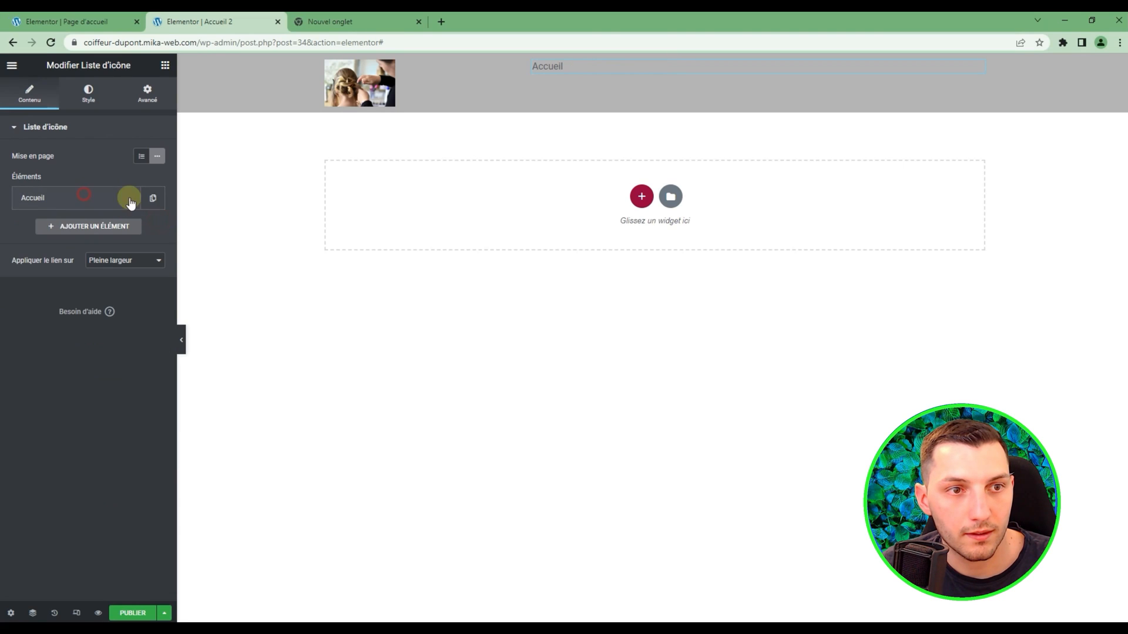
pyautogui.click(152, 199)
pyautogui.click(63, 224)
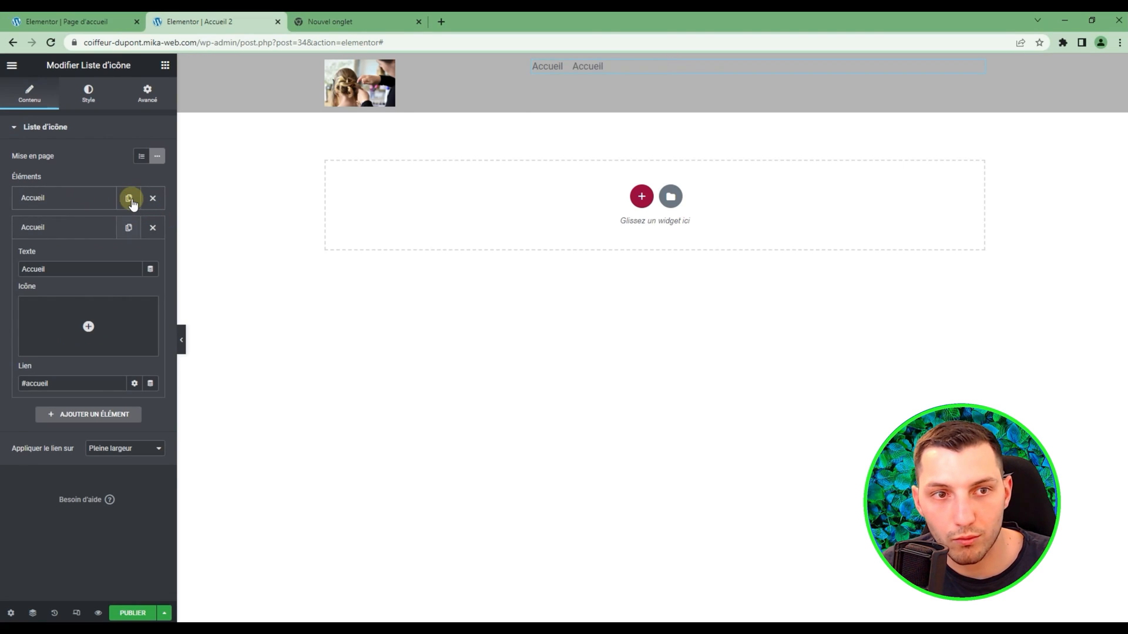
pyautogui.doubleClick(63, 270)
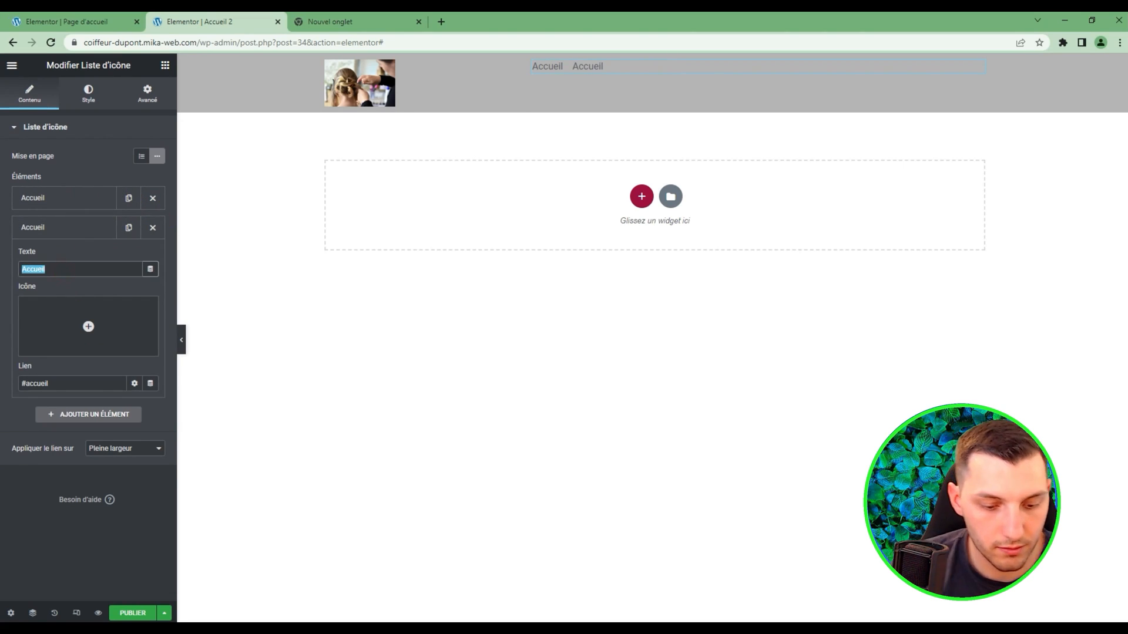
pyautogui.write('A')
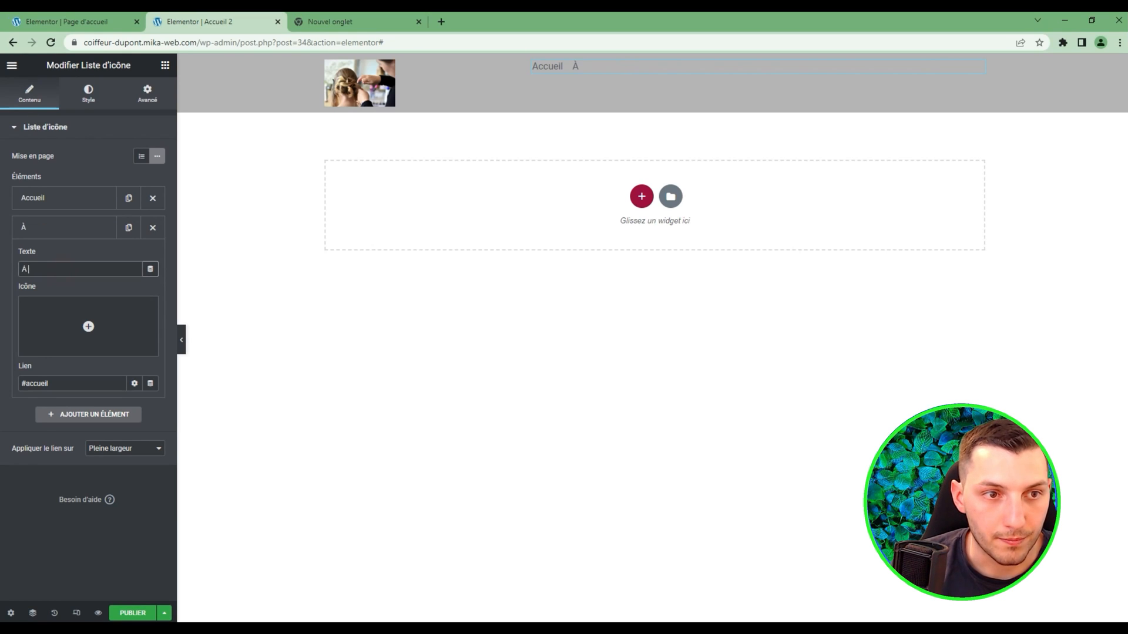
pyautogui.click(36, 384)
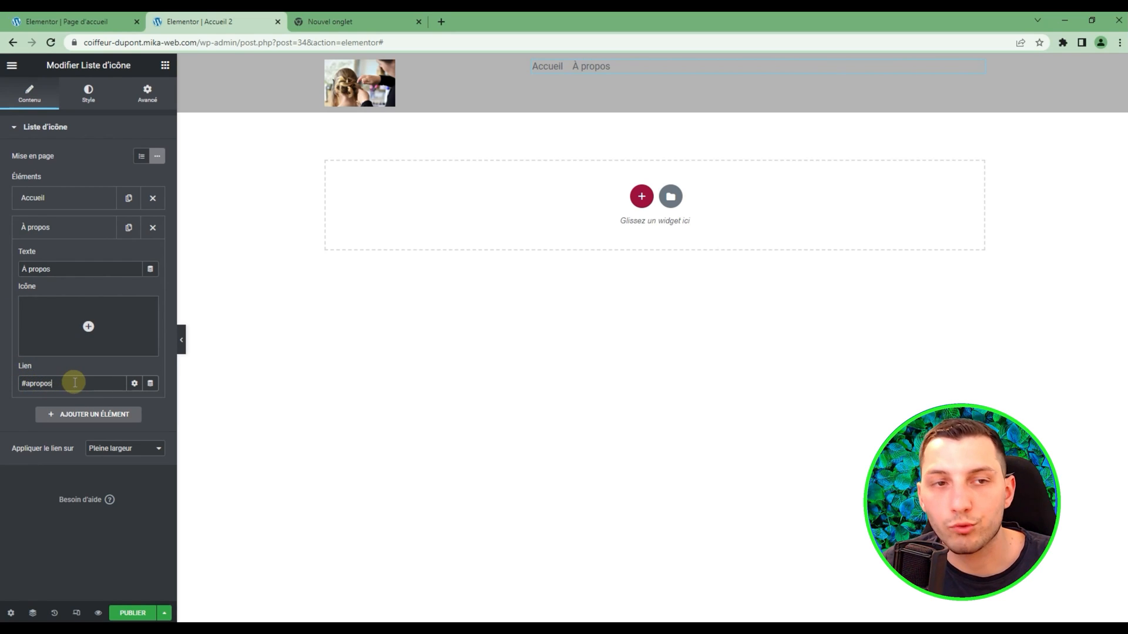
pyautogui.click(81, 227)
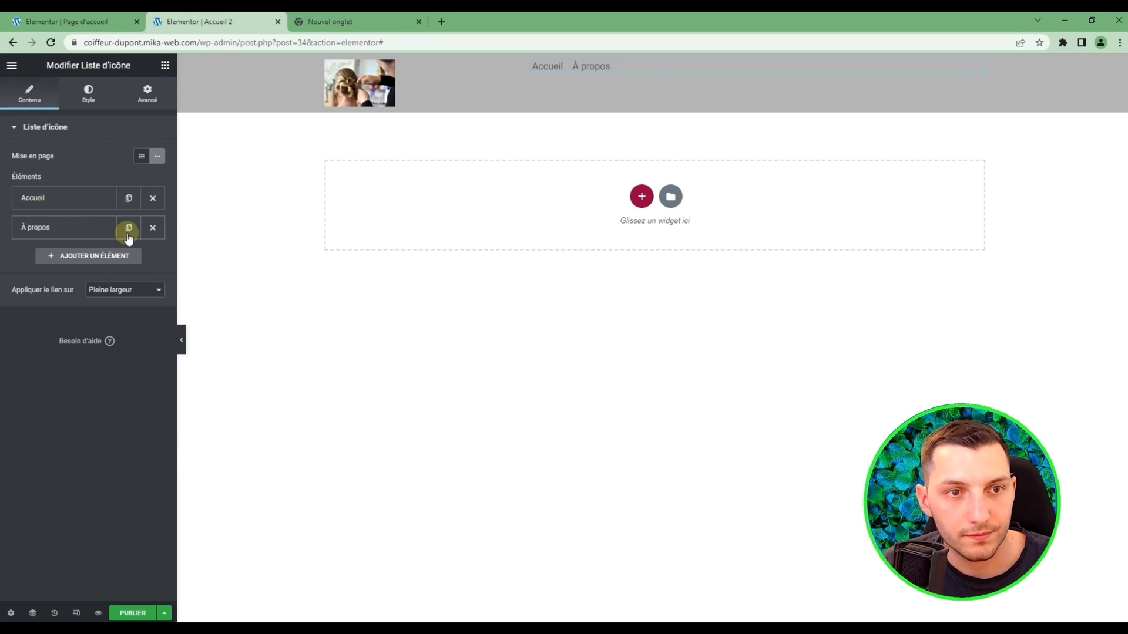
# Duplicate À propos into a third item renamed 'Équipe'
pyautogui.click(128, 229)
pyautogui.click(73, 257)
pyautogui.click(68, 298)
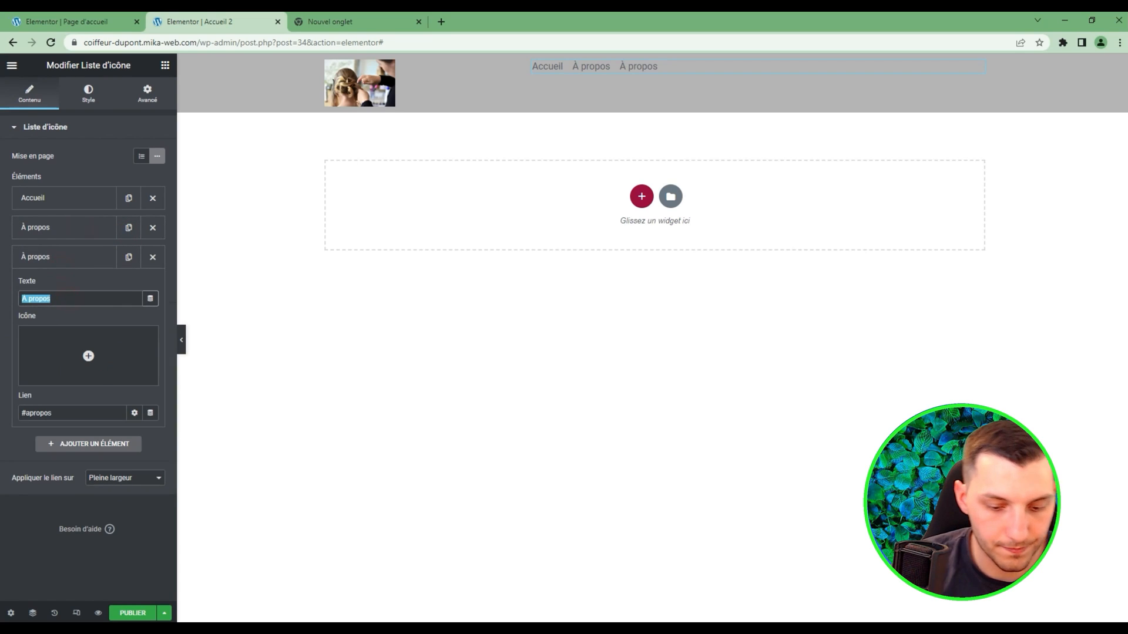
pyautogui.write('Équipe')
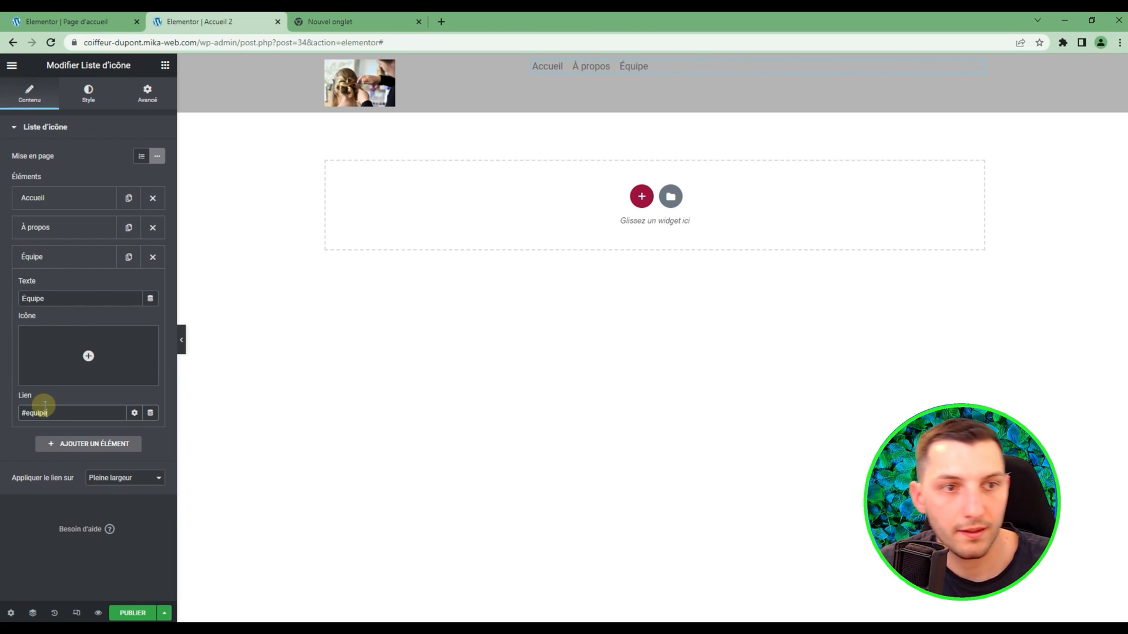
pyautogui.click(82, 257)
# Duplicate Équipe into a 'Contact' item with its link changed to #contact
pyautogui.click(128, 257)
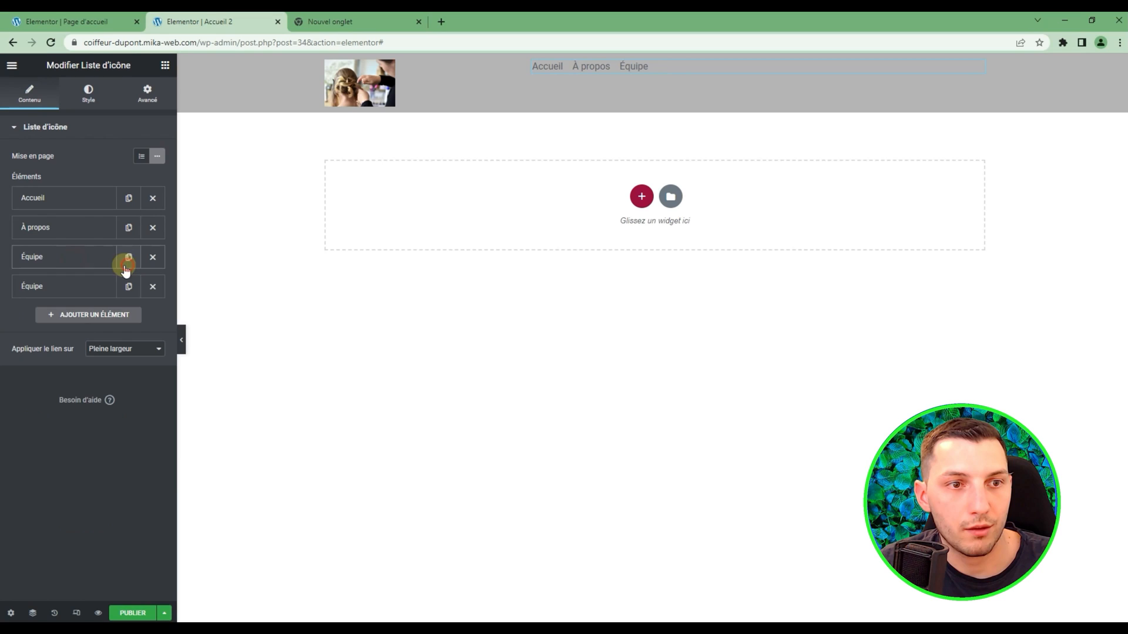
pyautogui.click(88, 291)
pyautogui.doubleClick(76, 327)
pyautogui.write('Contact')
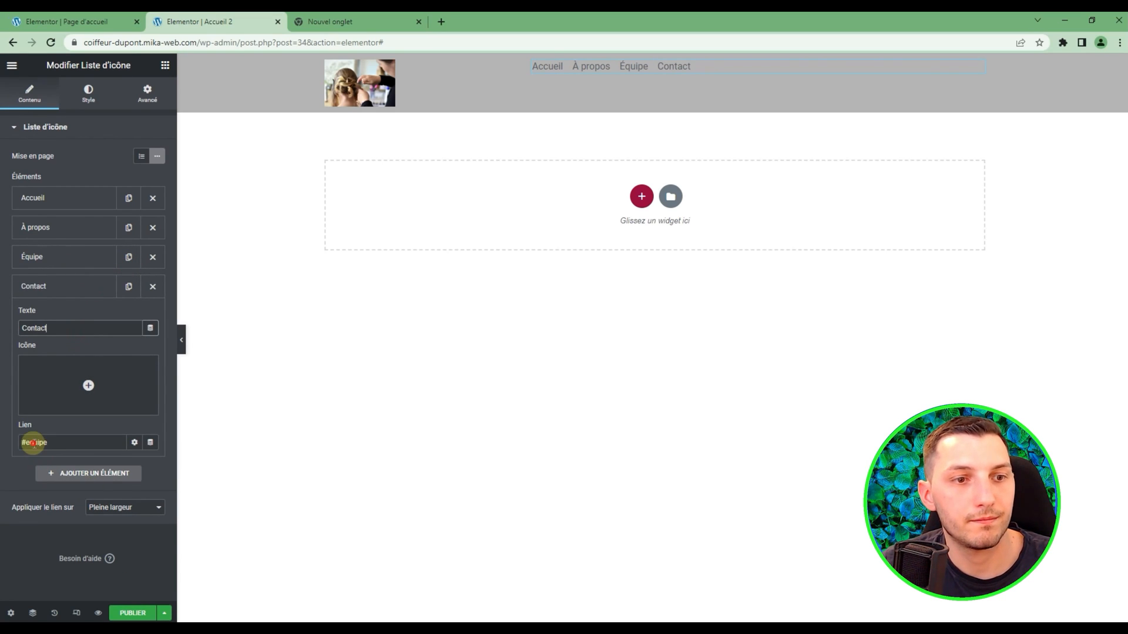
pyautogui.doubleClick(36, 444)
pyautogui.write('contact')
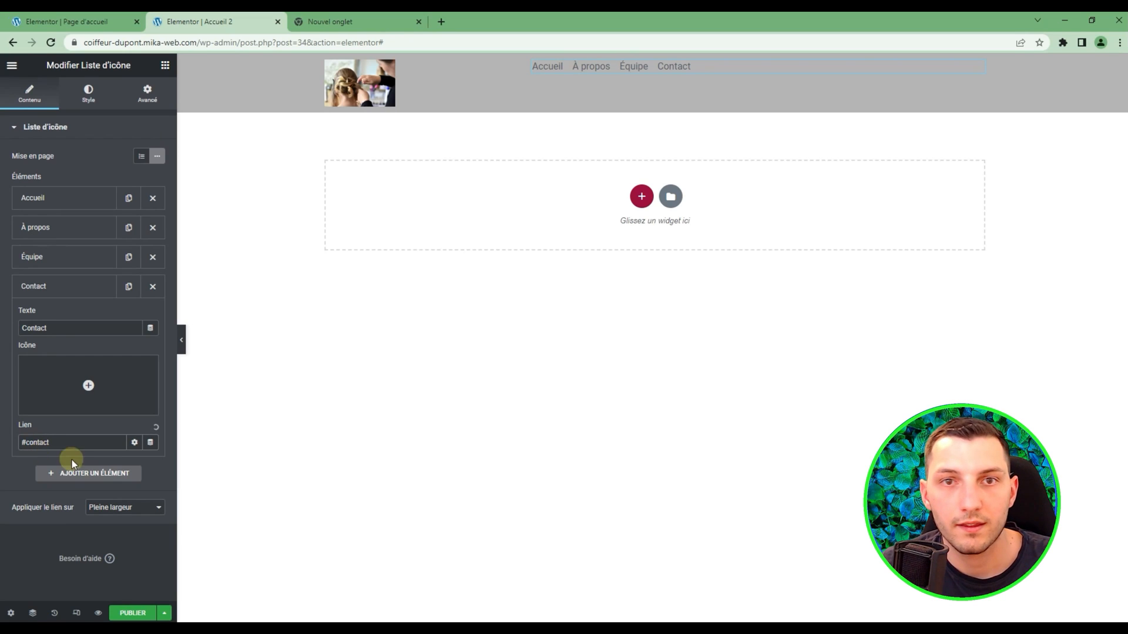
pyautogui.click(70, 283)
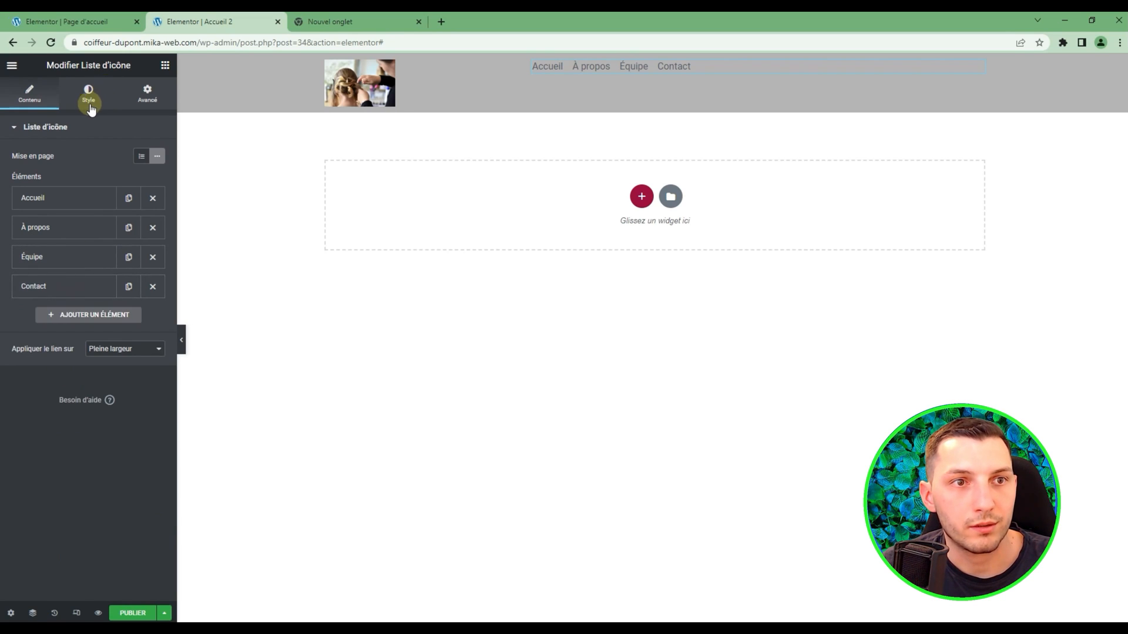
# Right-align the menu items and centre their column vertically
pyautogui.click(91, 99)
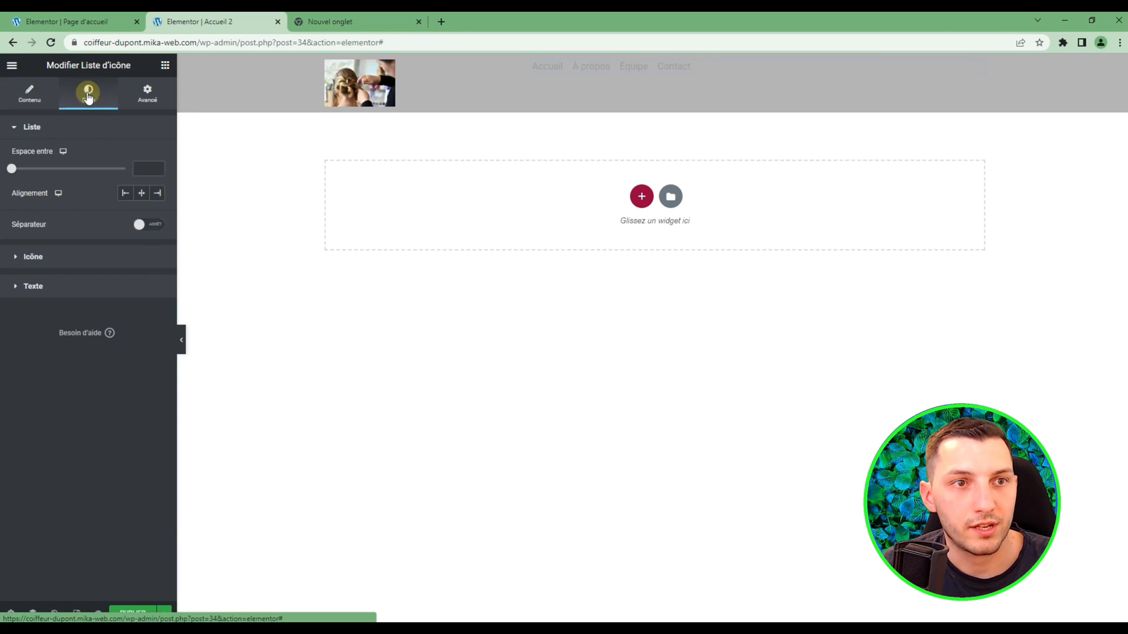
pyautogui.click(158, 193)
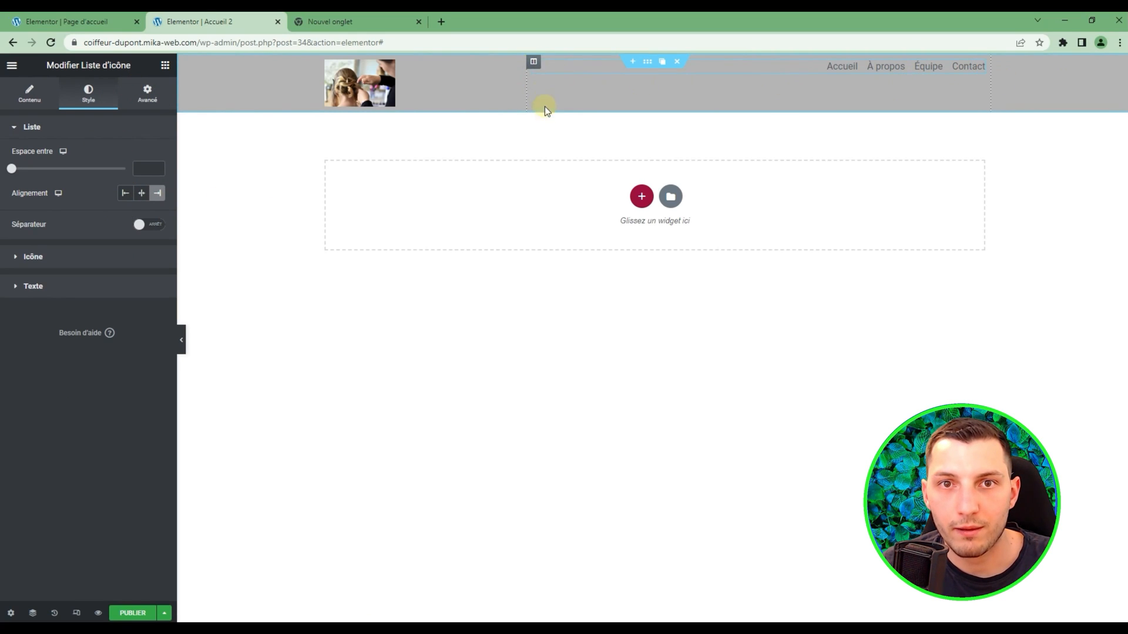
pyautogui.click(535, 62)
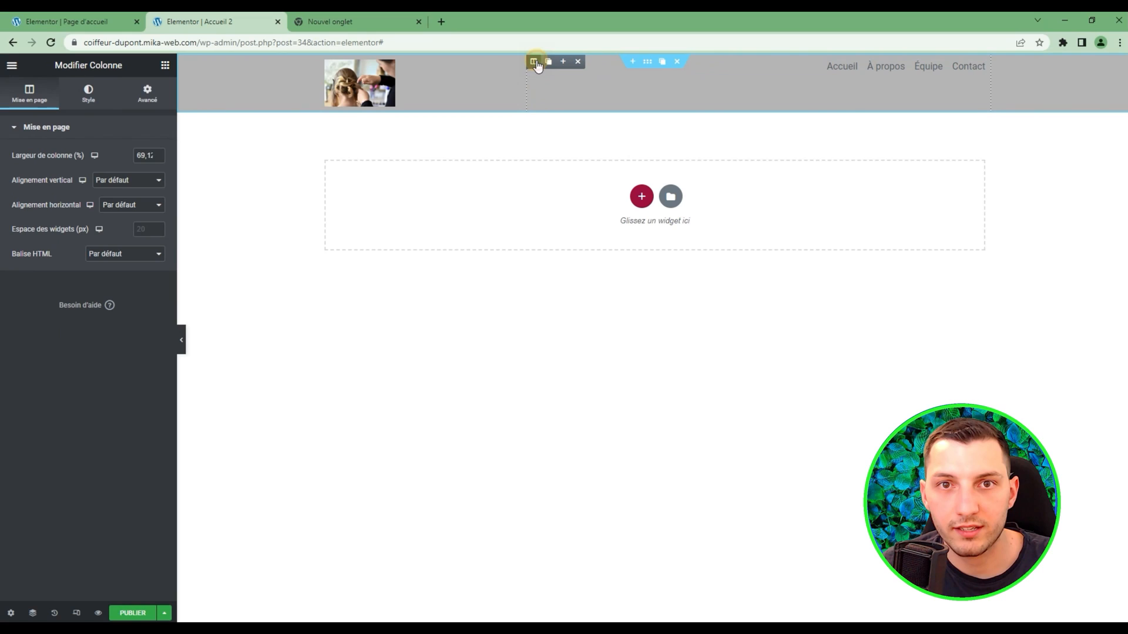
pyautogui.click(126, 182)
pyautogui.click(121, 209)
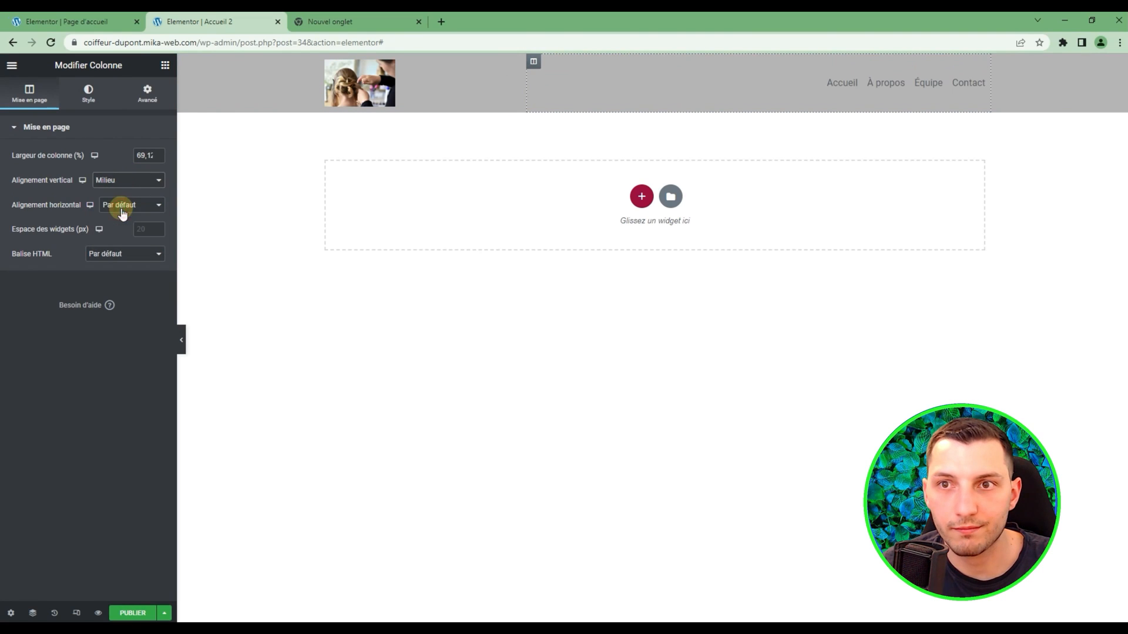
pyautogui.click(975, 83)
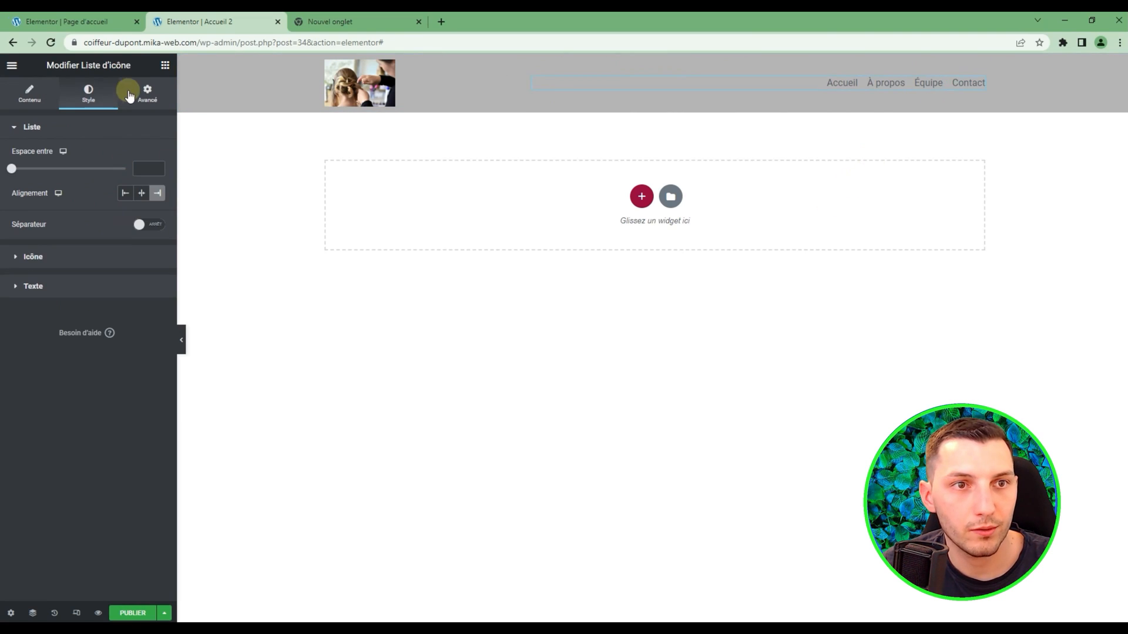
pyautogui.moveTo(981, 88)
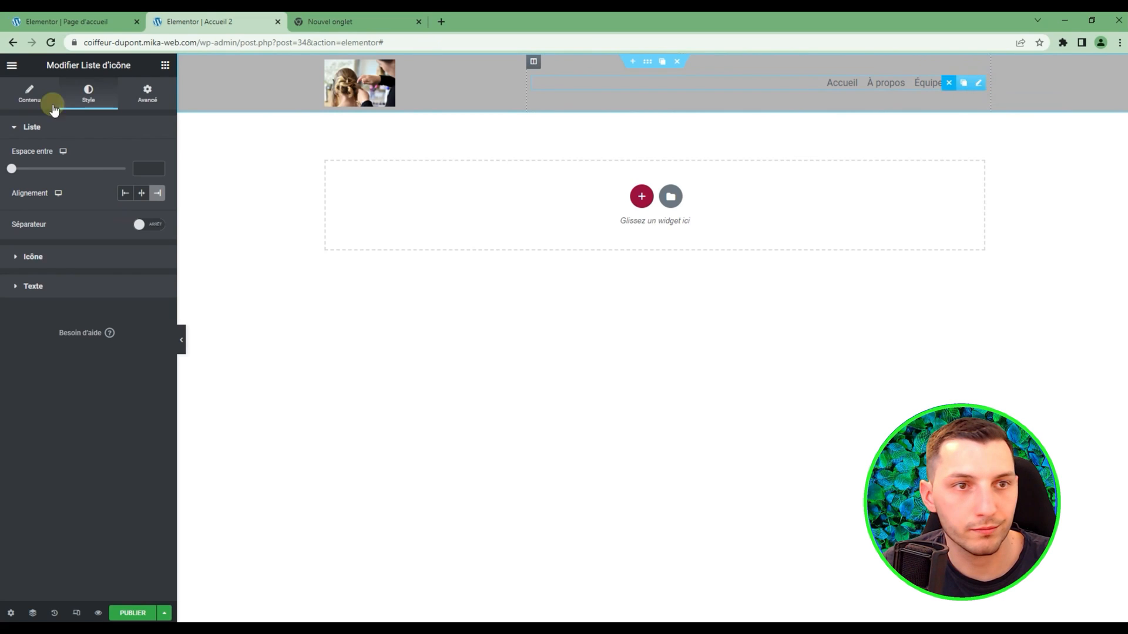
# Set the menu text size to 26 and space the items 40 apart
pyautogui.click(65, 282)
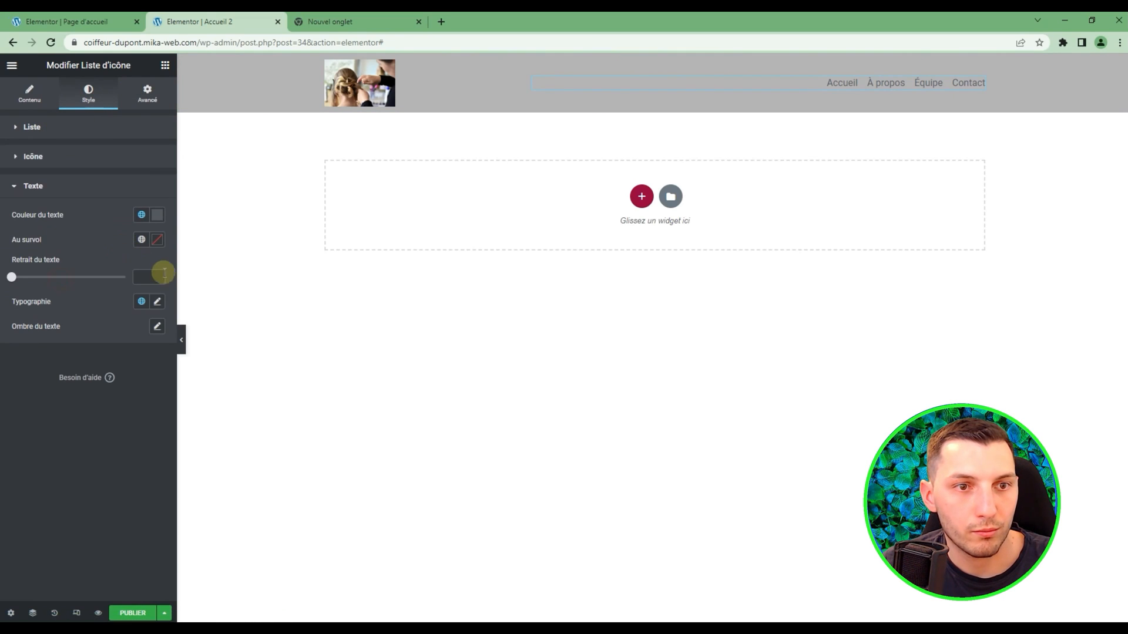
pyautogui.click(157, 302)
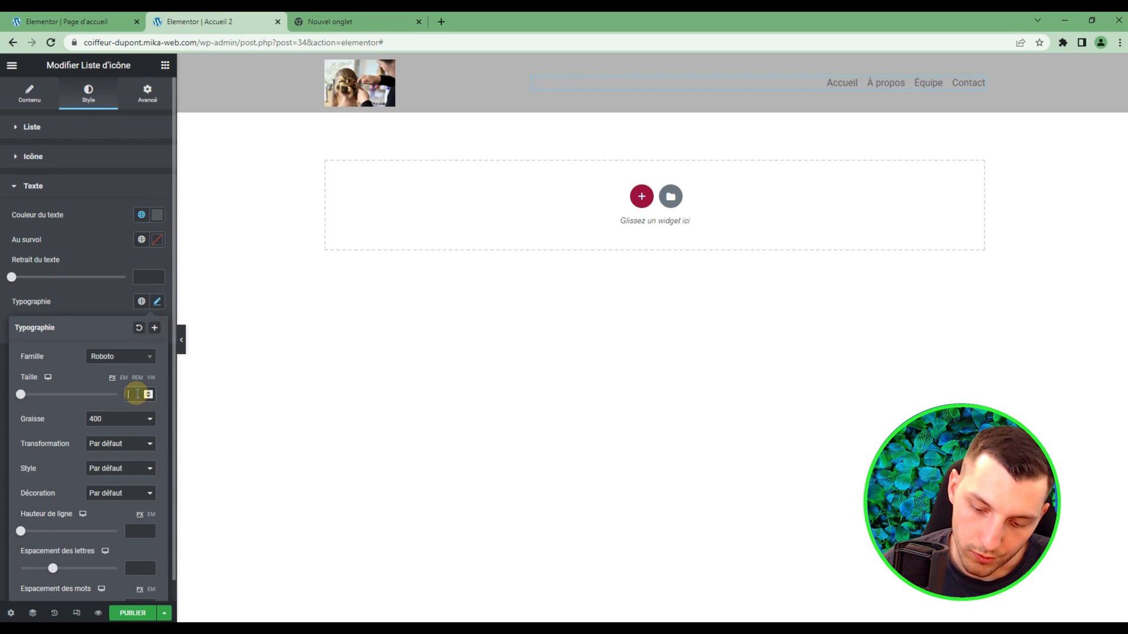
pyautogui.write('30')
pyautogui.press('Down')
pyautogui.press('Down')
pyautogui.press('Down')
pyautogui.press('Down')
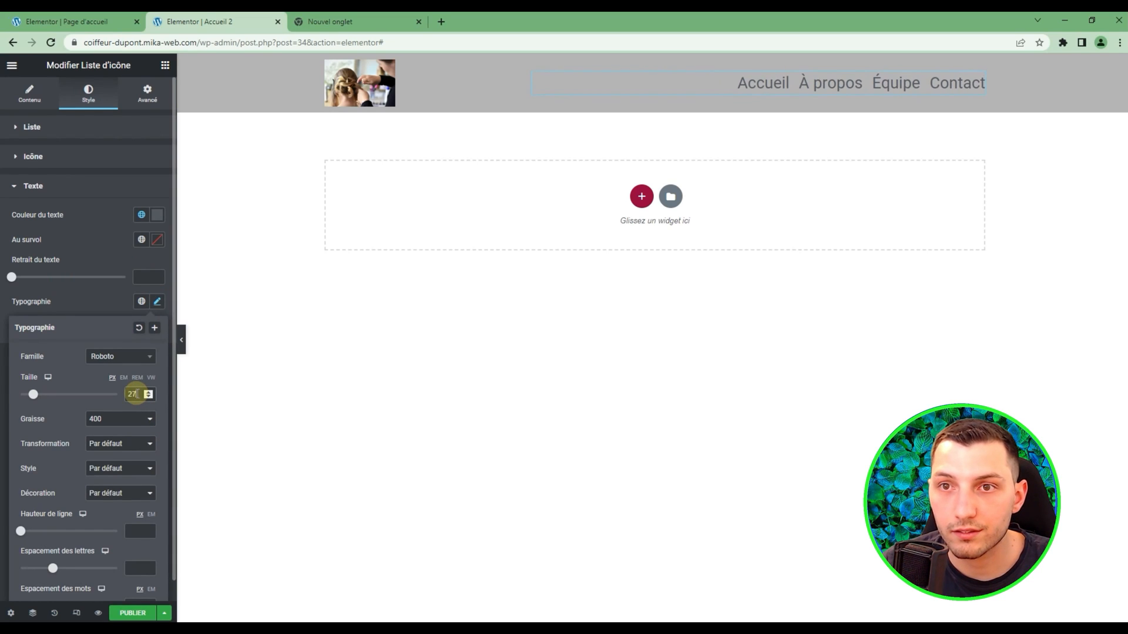
pyautogui.click(71, 298)
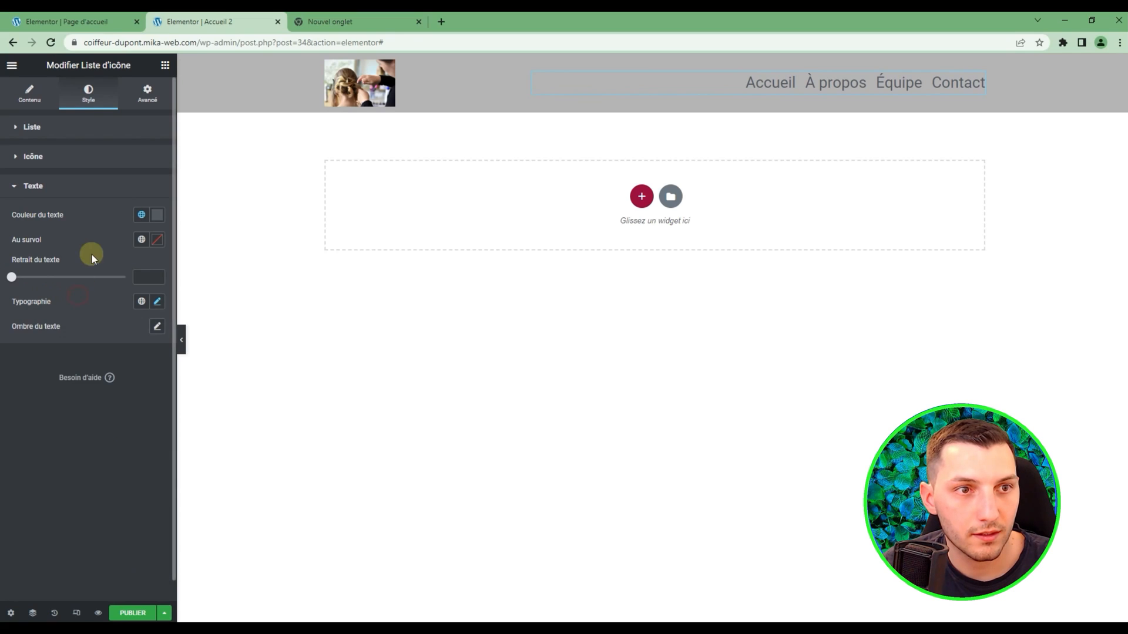
pyautogui.click(40, 134)
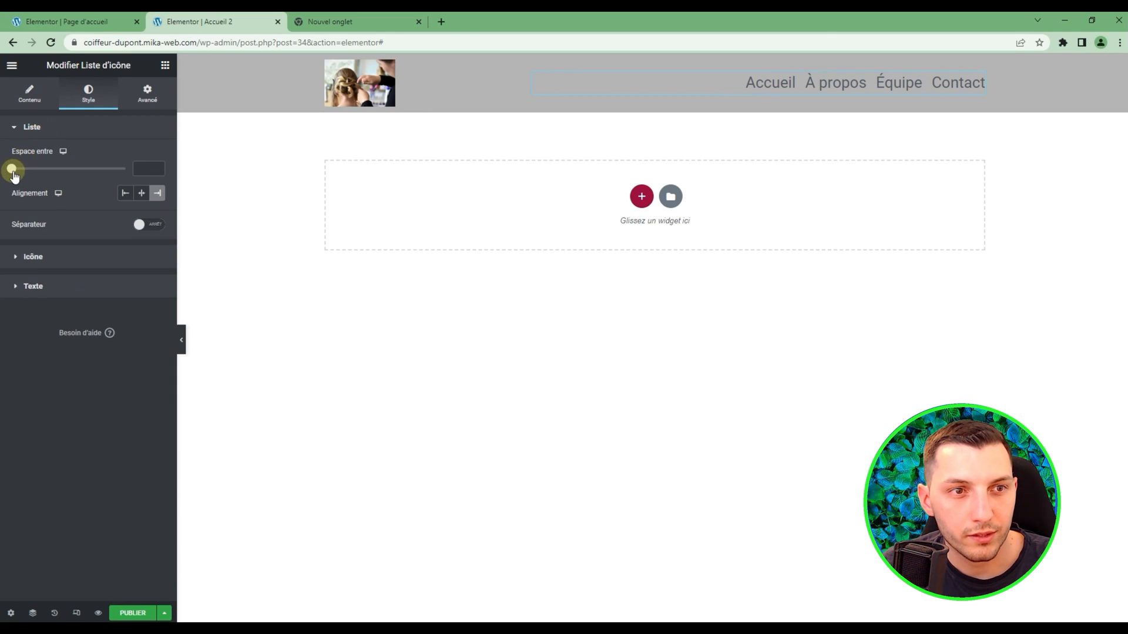
pyautogui.moveTo(14, 176)
pyautogui.mouseDown()
pyautogui.moveTo(132, 168)
pyautogui.moveTo(104, 168)
pyautogui.mouseUp()
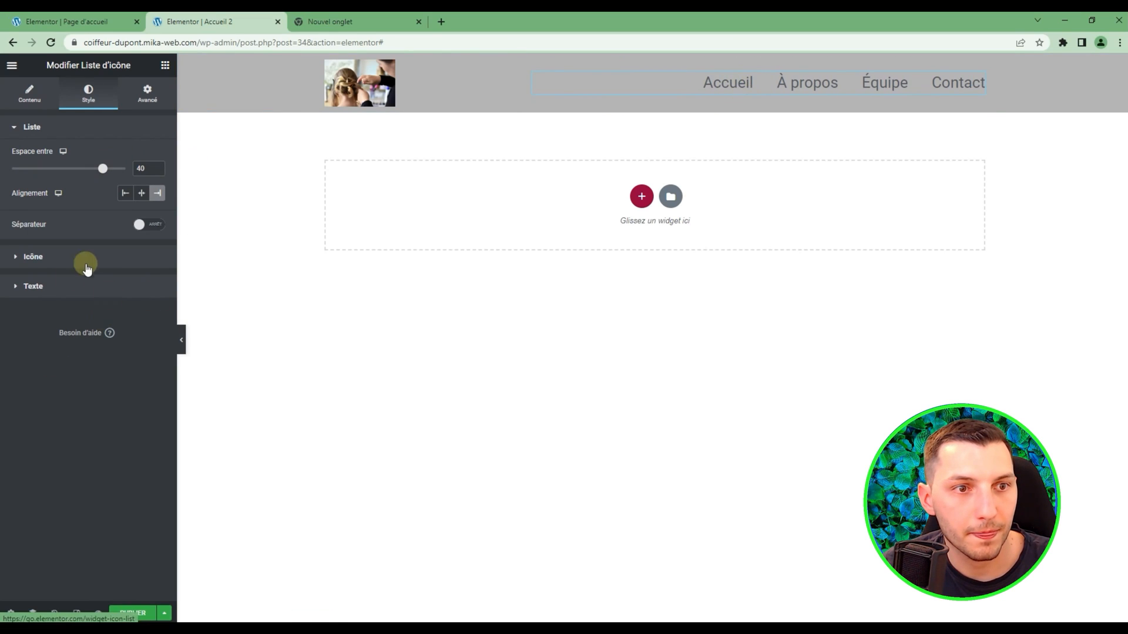
# Make the menu text turn white (global Blanc) on hover
pyautogui.click(31, 286)
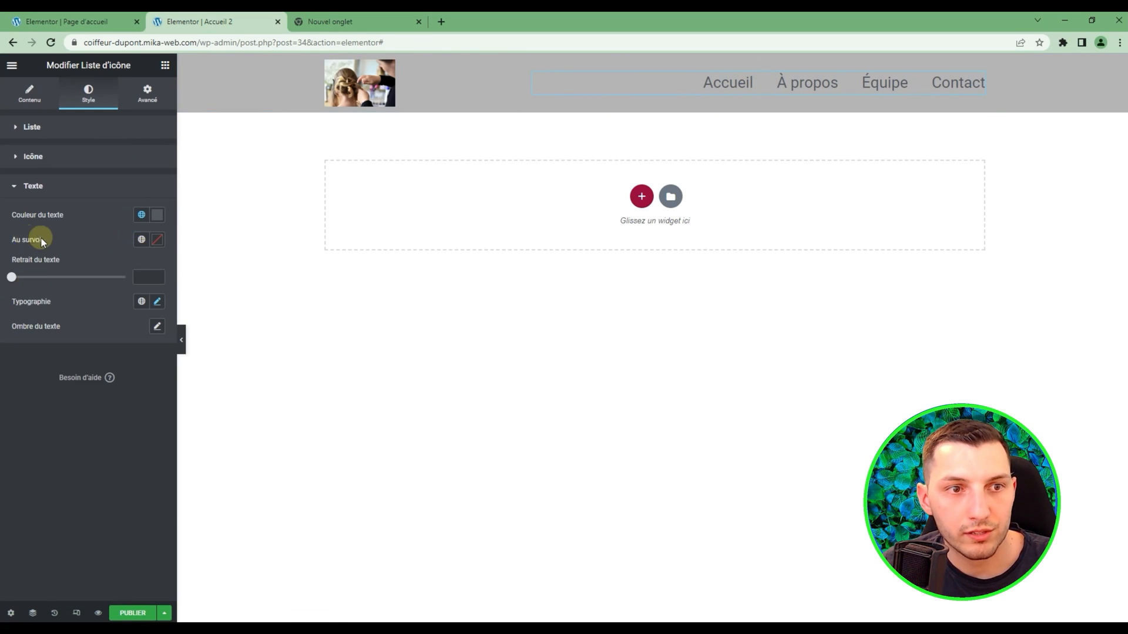
pyautogui.click(141, 239)
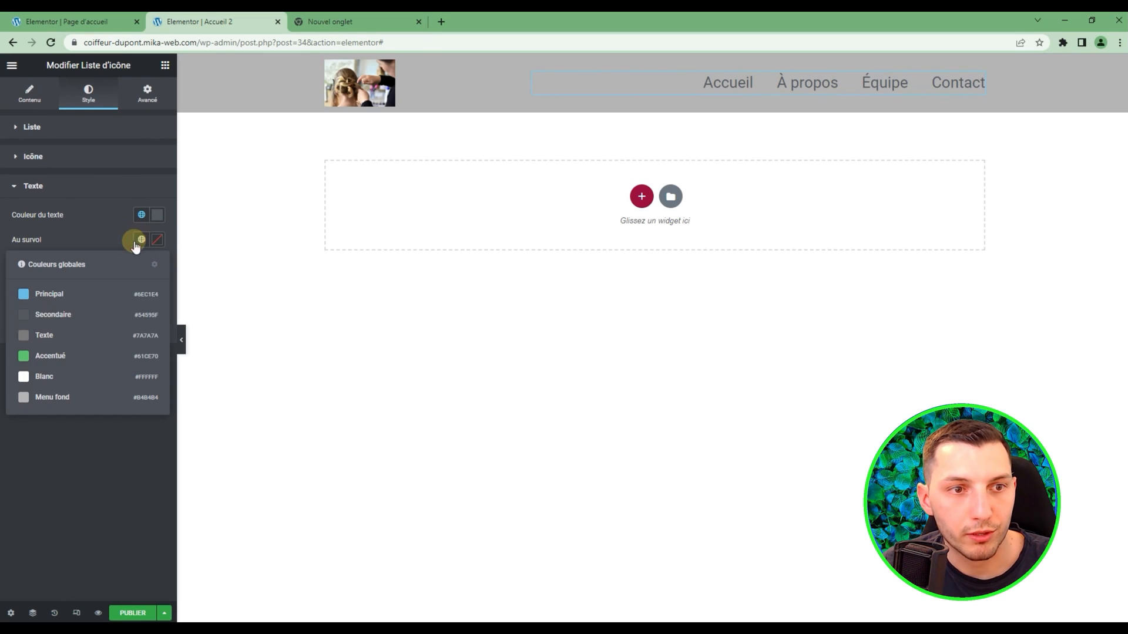
pyautogui.click(62, 376)
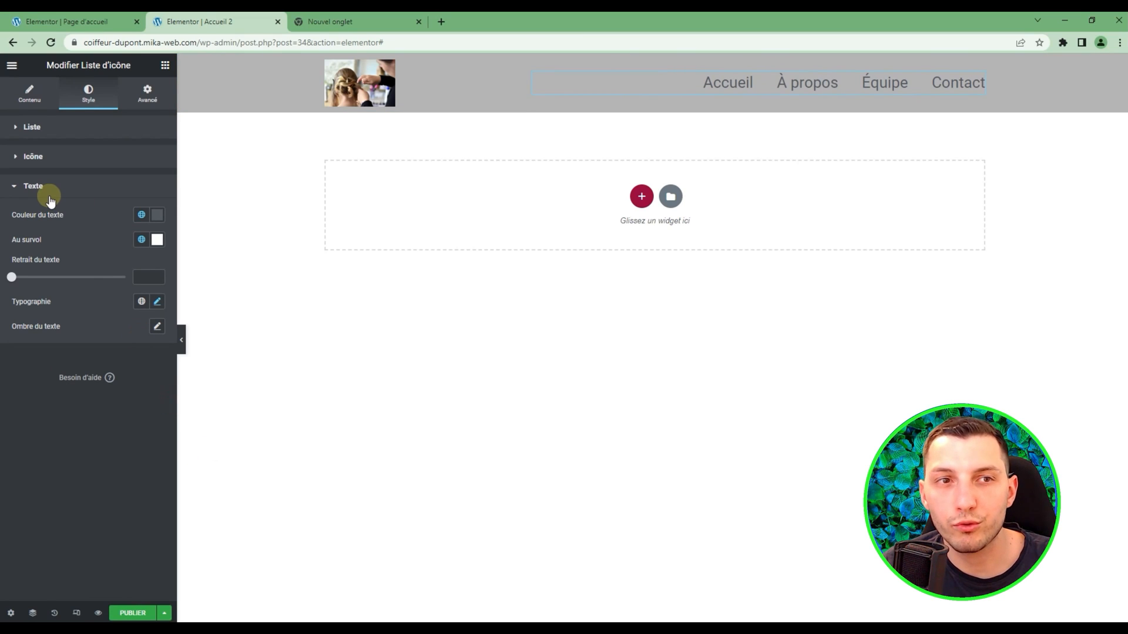
pyautogui.click(166, 65)
# Clear the 'menu' widget search and select the header section, checking its border and box-shadow settings
pyautogui.click(125, 119)
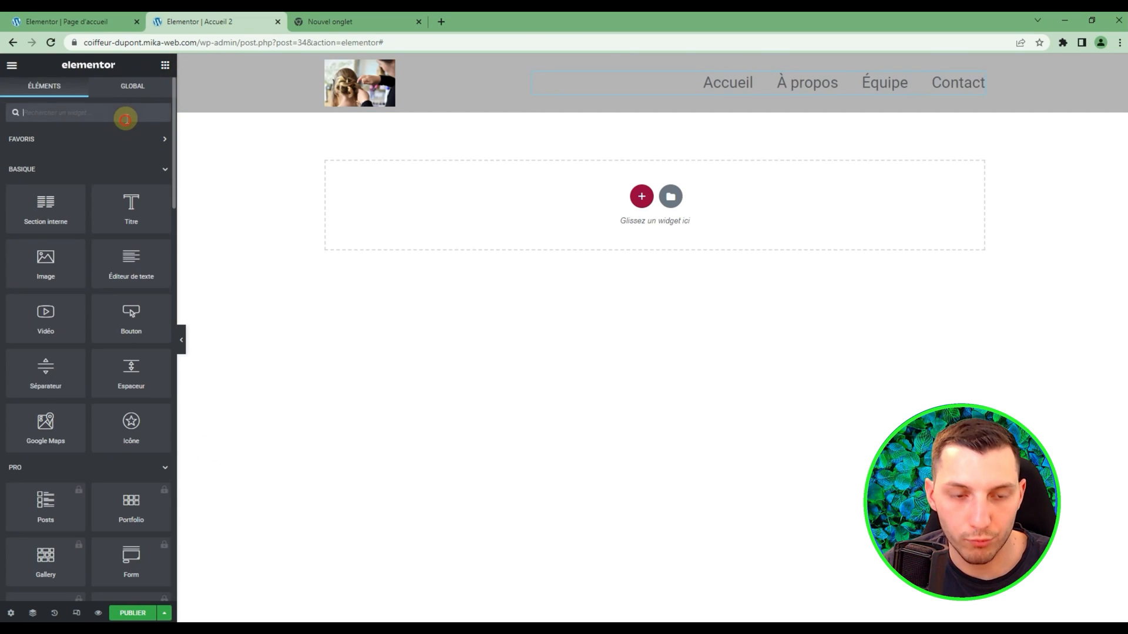
pyautogui.write('menu')
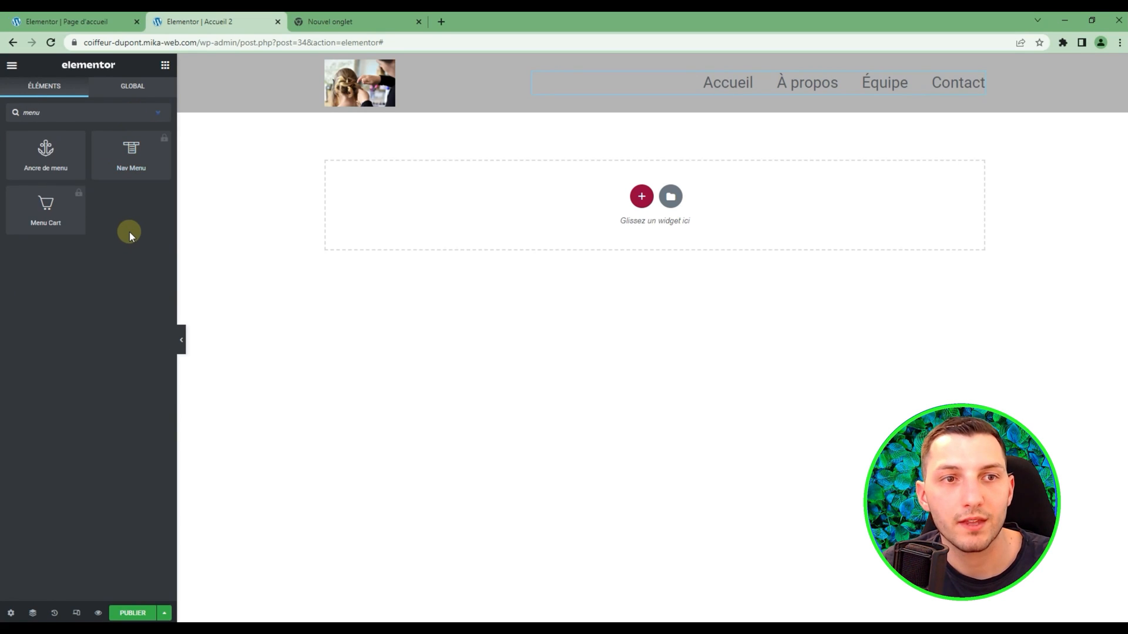
pyautogui.press('BackSpace')
pyautogui.press('BackSpace')
pyautogui.press('BackSpace')
pyautogui.press('BackSpace')
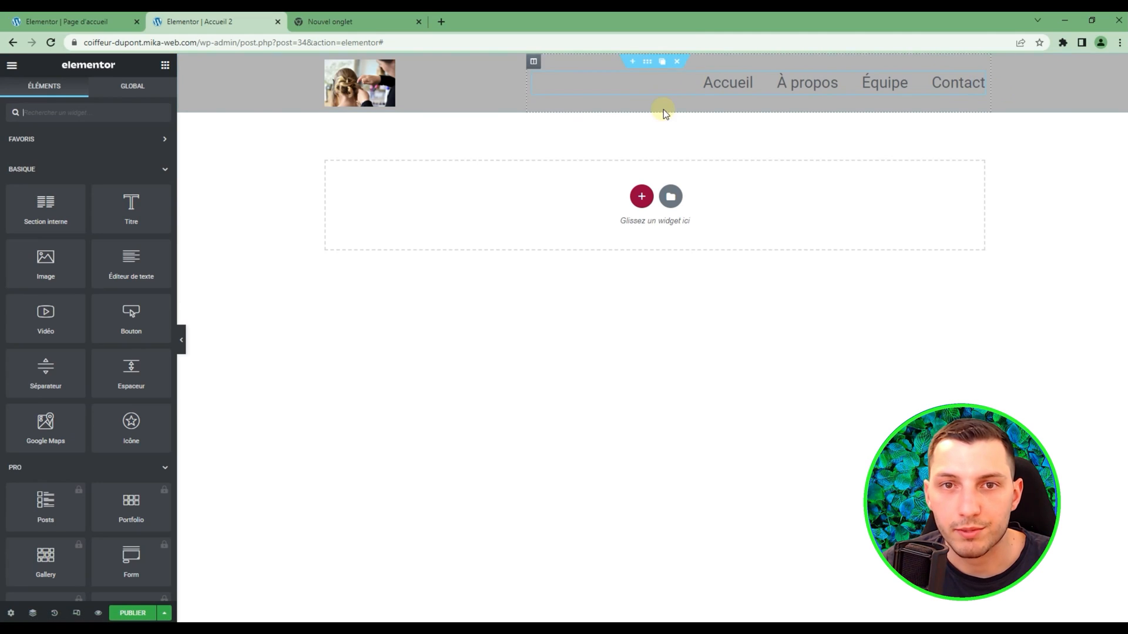
pyautogui.click(648, 60)
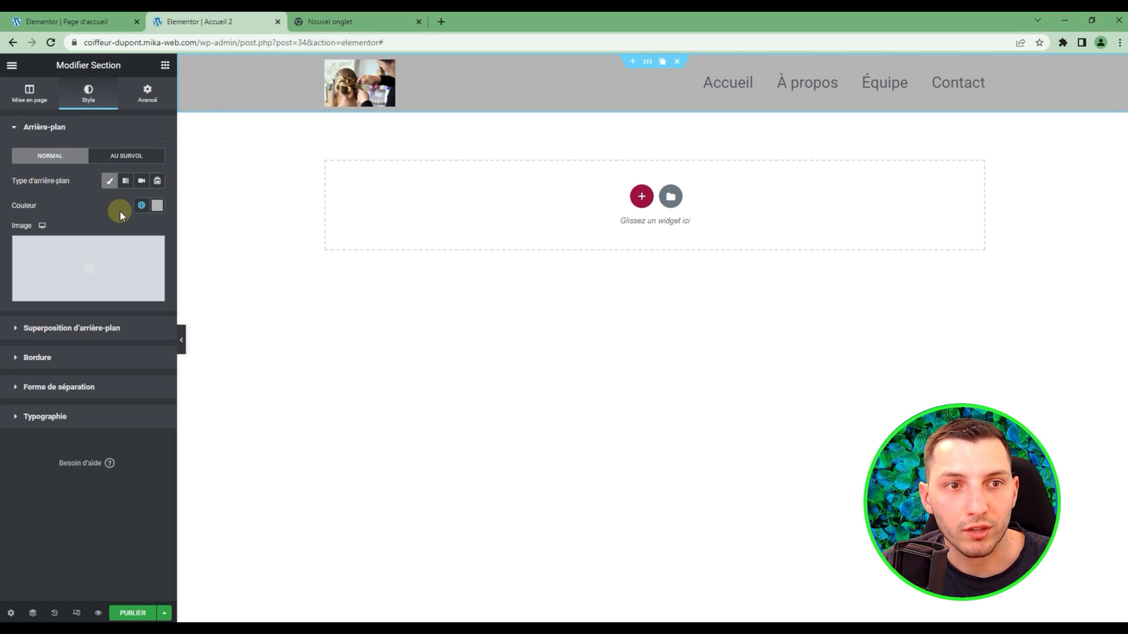
pyautogui.click(69, 357)
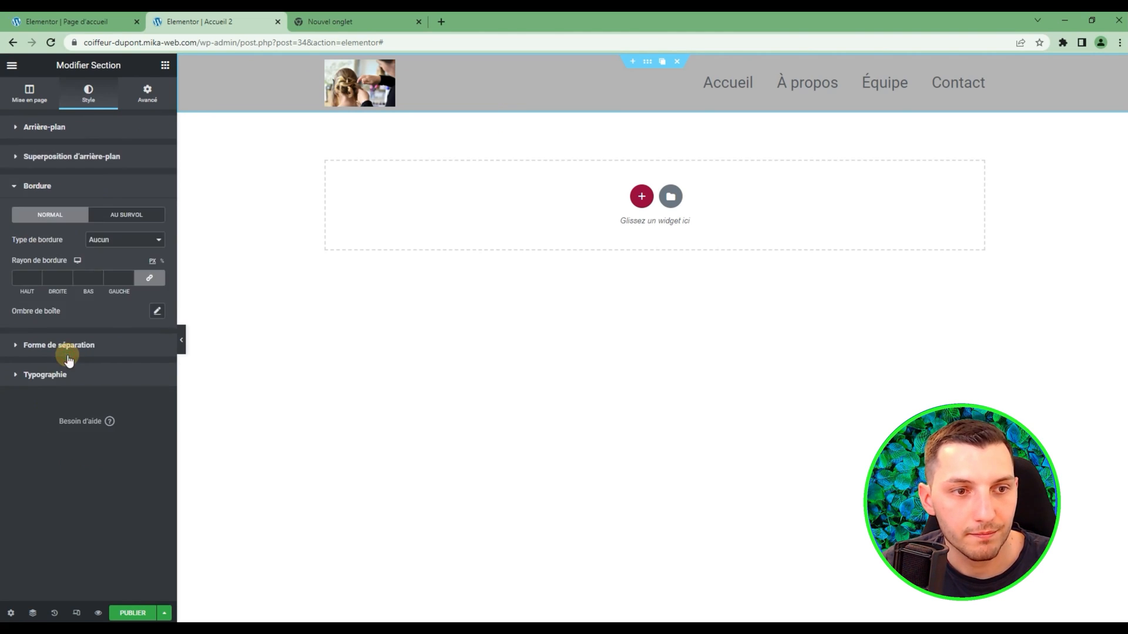
pyautogui.click(158, 312)
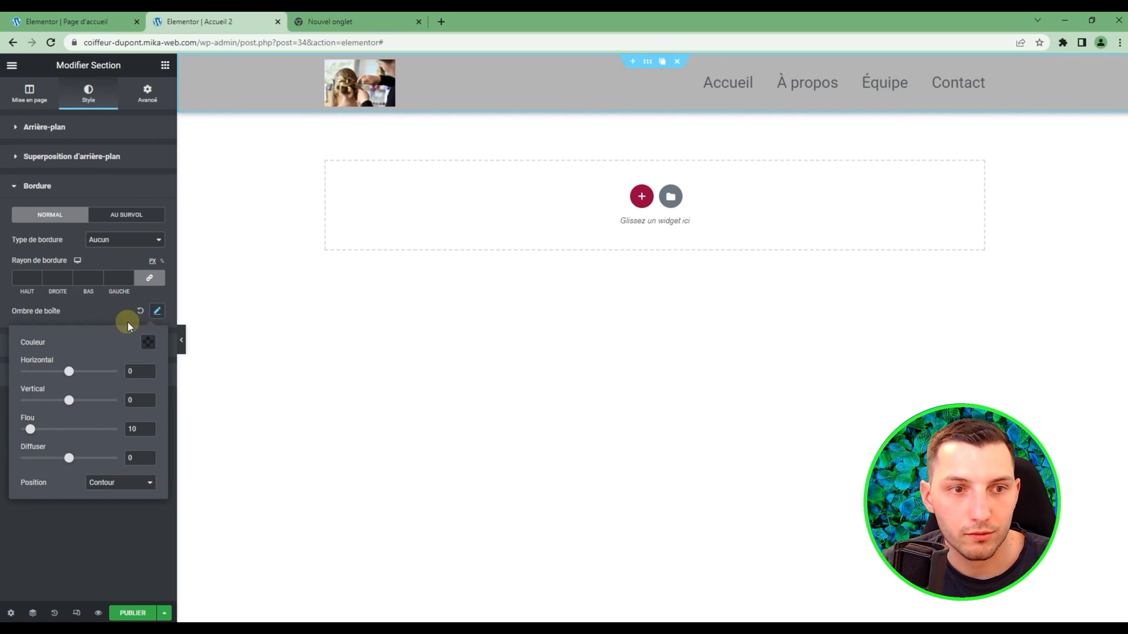
pyautogui.click(209, 285)
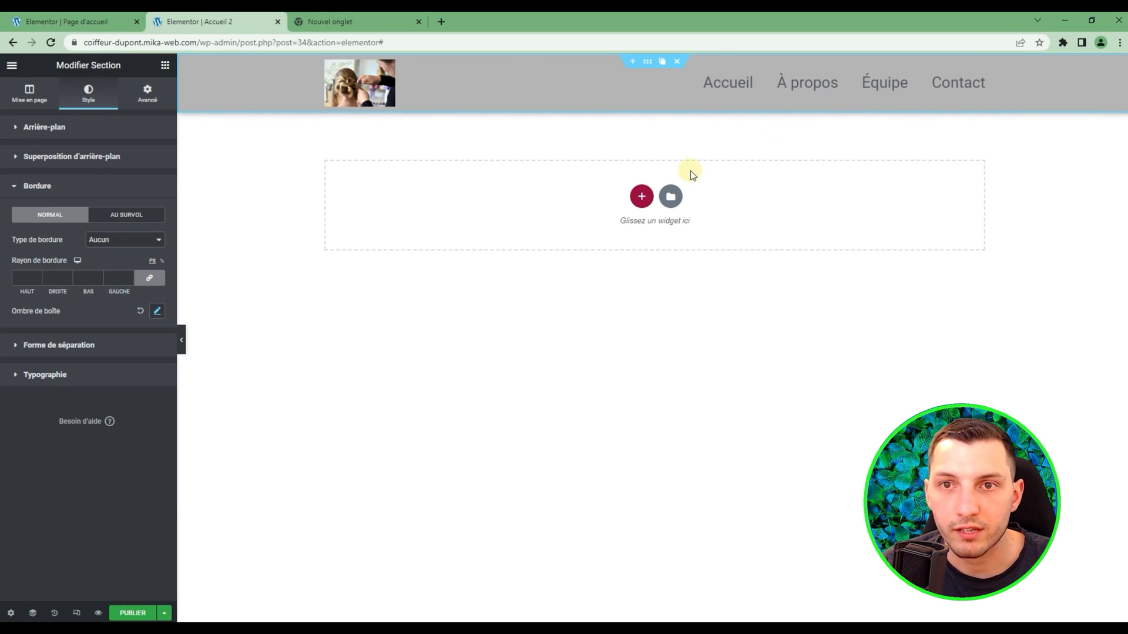
# Set the header section's entrance animation to Fade In under Advanced > Motion Effects
pyautogui.click(147, 94)
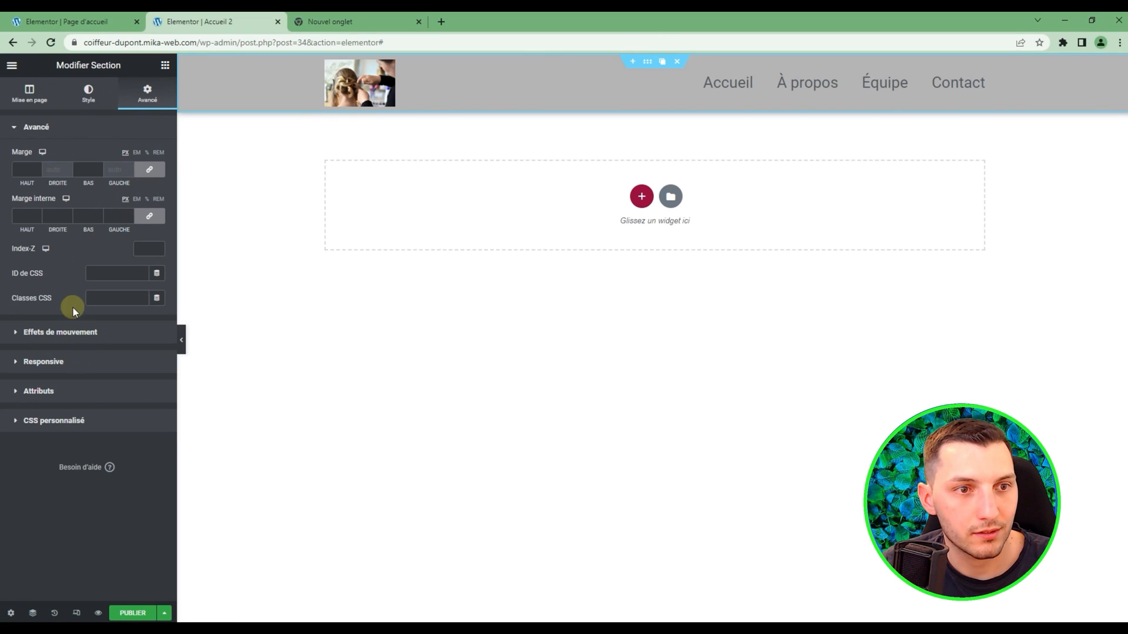
pyautogui.click(64, 333)
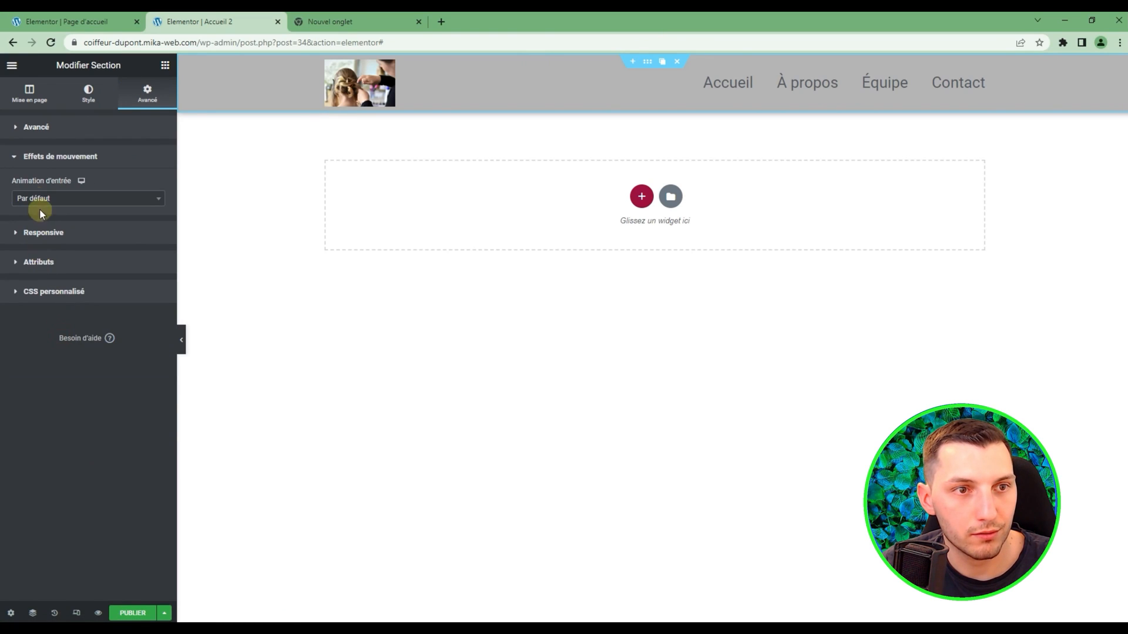
pyautogui.click(115, 198)
pyautogui.click(121, 198)
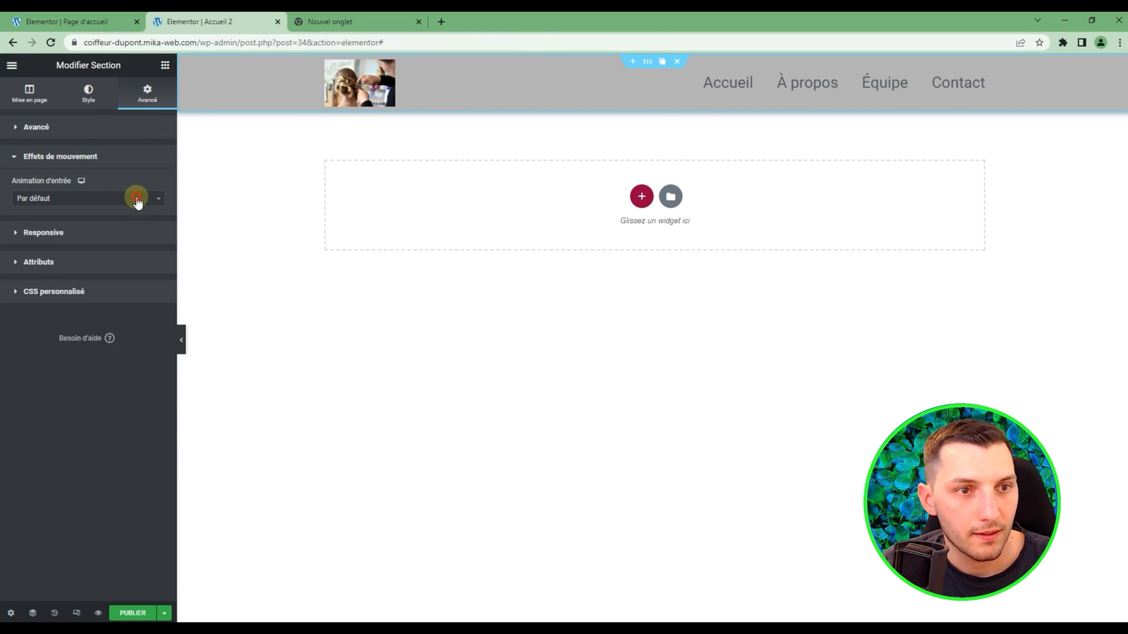
pyautogui.click(131, 199)
pyautogui.click(65, 262)
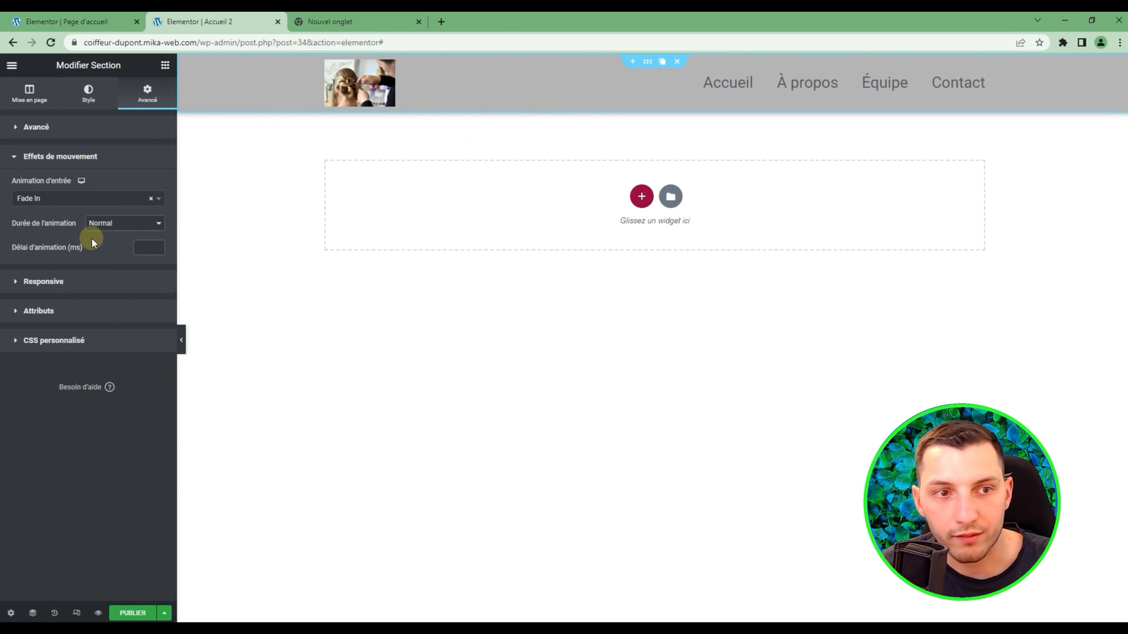
pyautogui.click(59, 128)
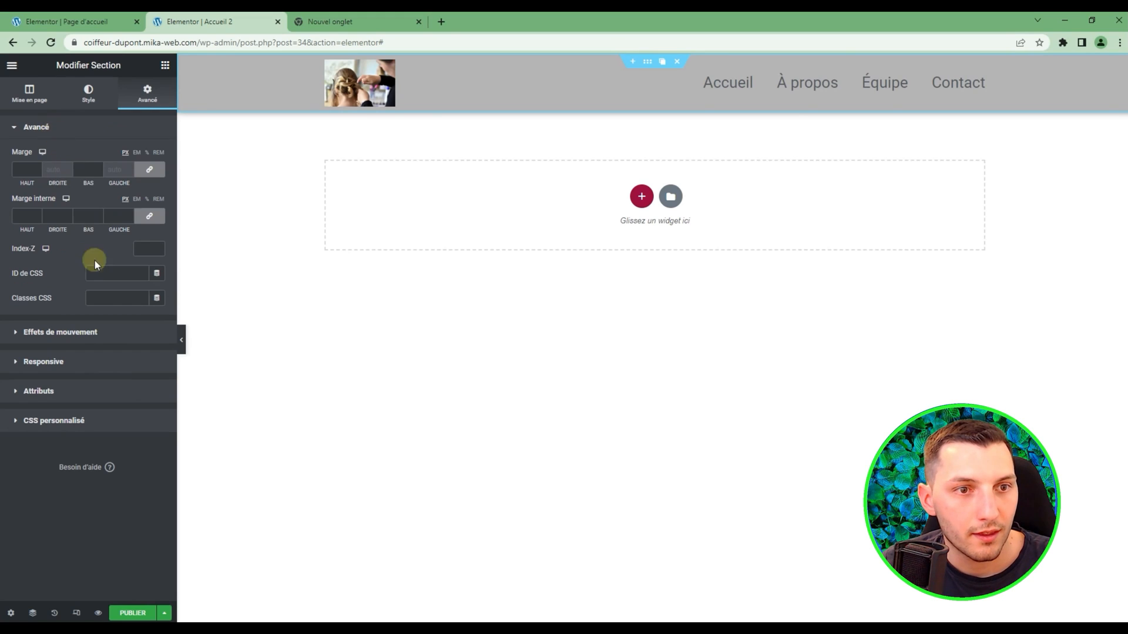
pyautogui.click(87, 93)
pyautogui.click(143, 95)
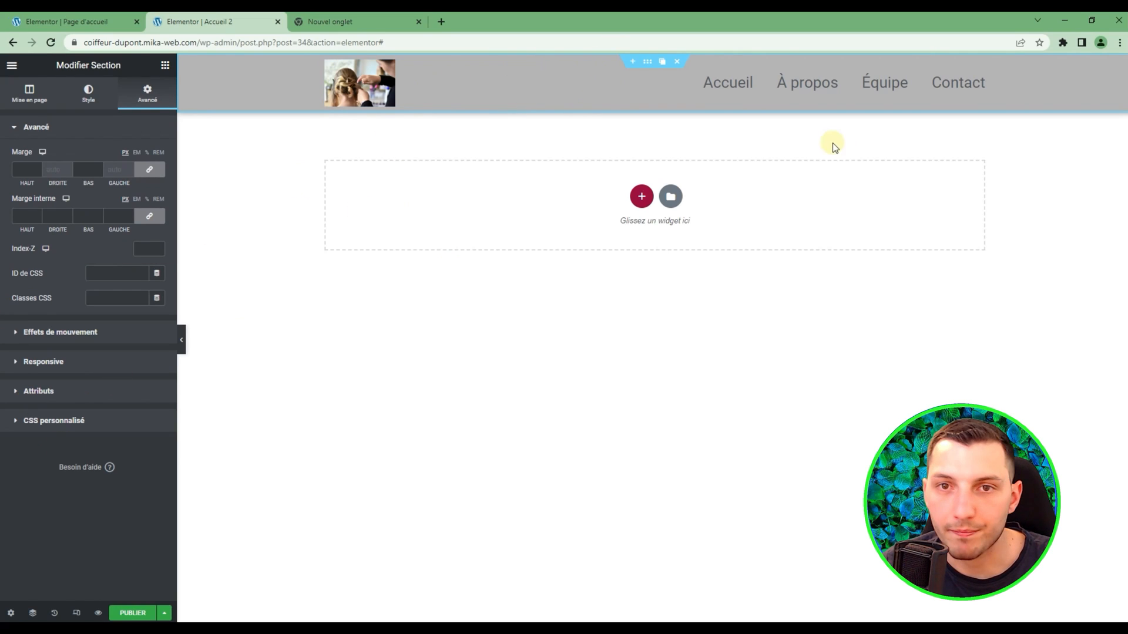
pyautogui.click(744, 176)
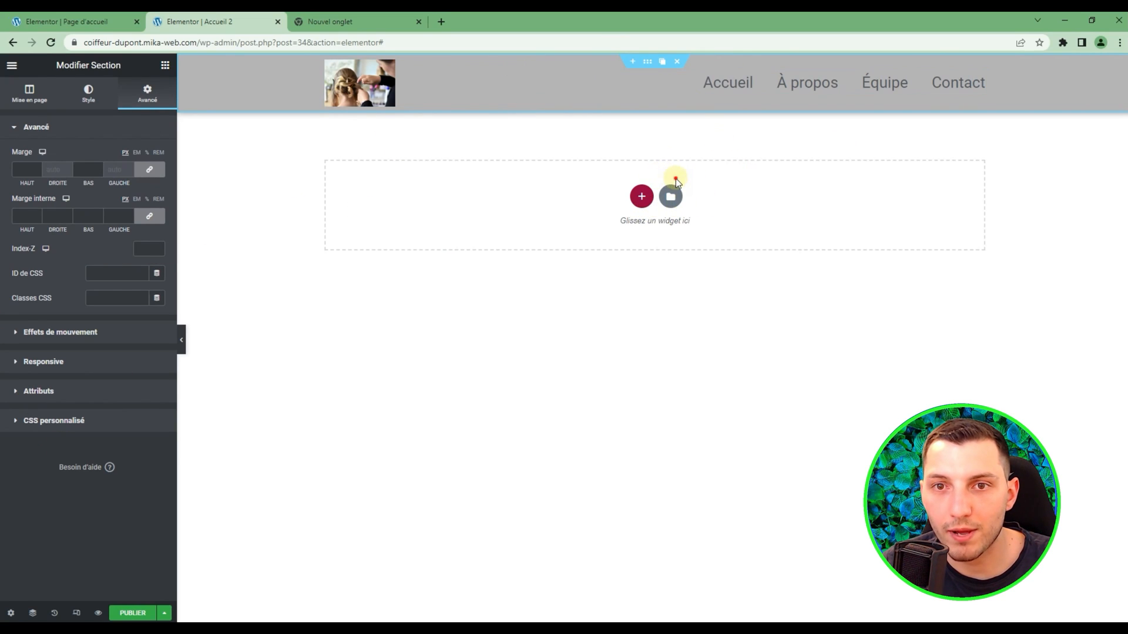
# In the template library's Pages, insert the Restaurant – About template
pyautogui.click(671, 196)
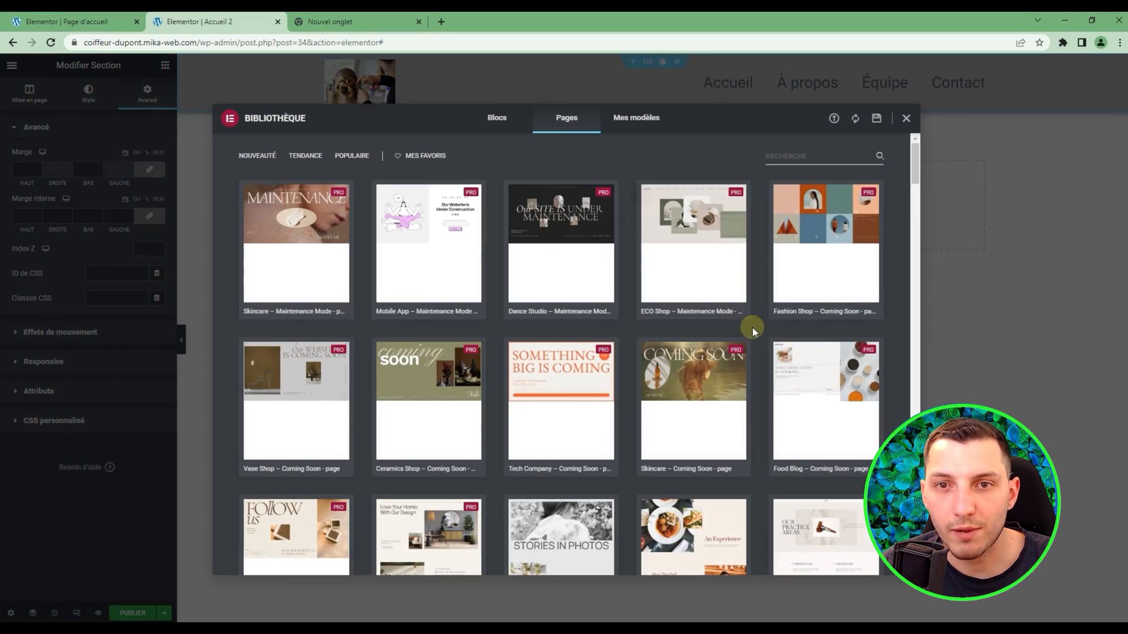
pyautogui.scroll(-3, 624, 262)
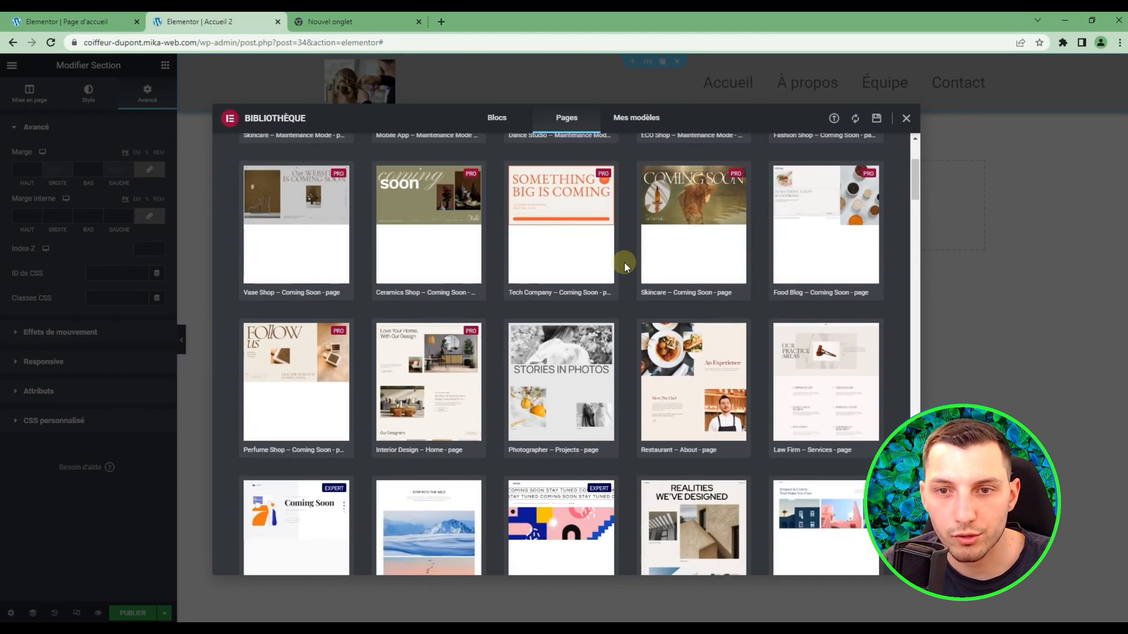
pyautogui.scroll(-2, 624, 262)
pyautogui.moveTo(682, 324)
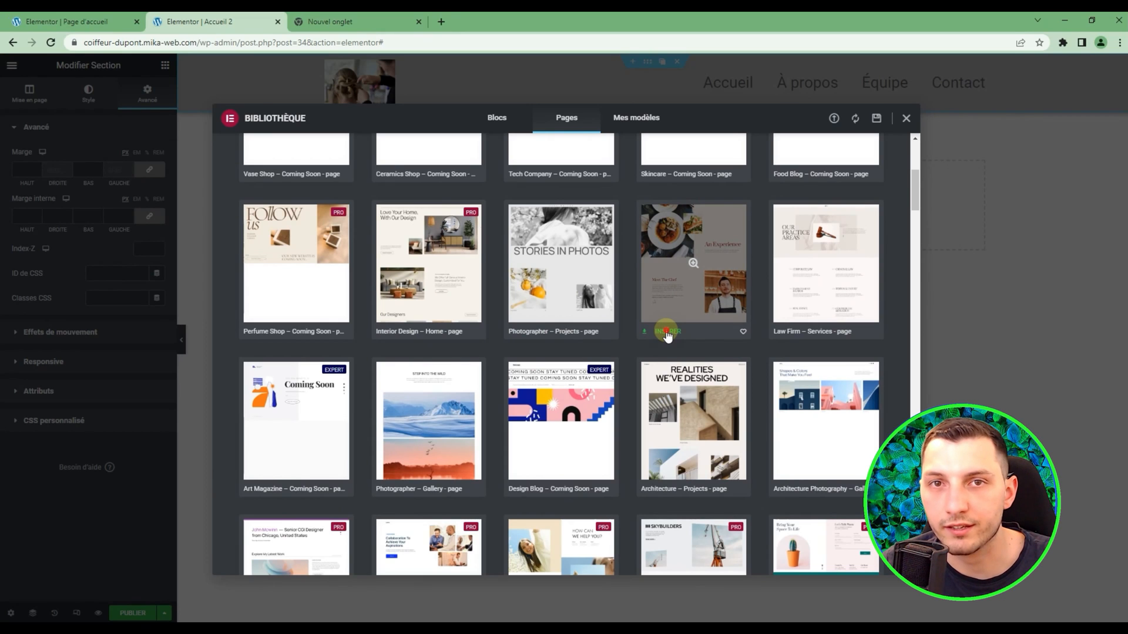
pyautogui.click(668, 333)
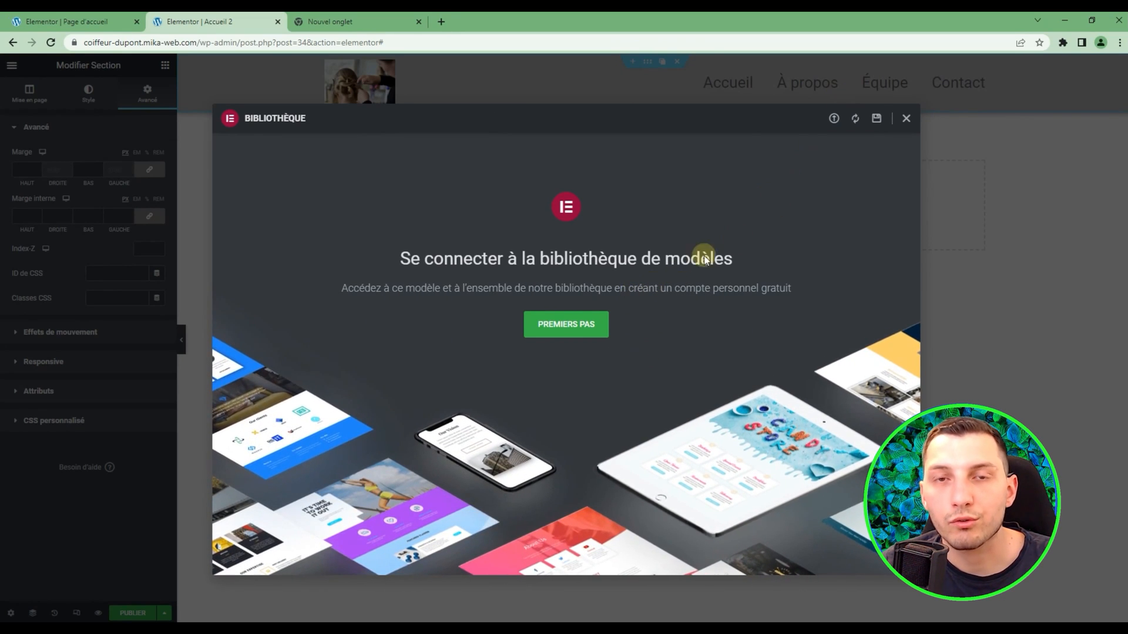
# Sign up for a free Elementor account with an e-mail and password, save the password, and connect the site
pyautogui.click(547, 331)
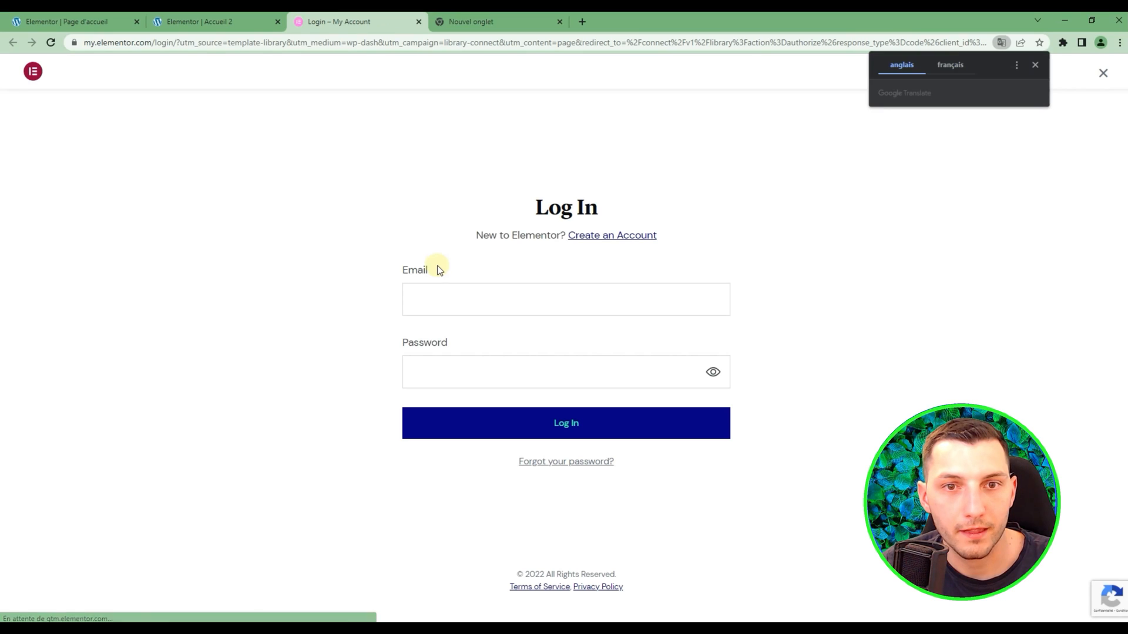
pyautogui.click(594, 239)
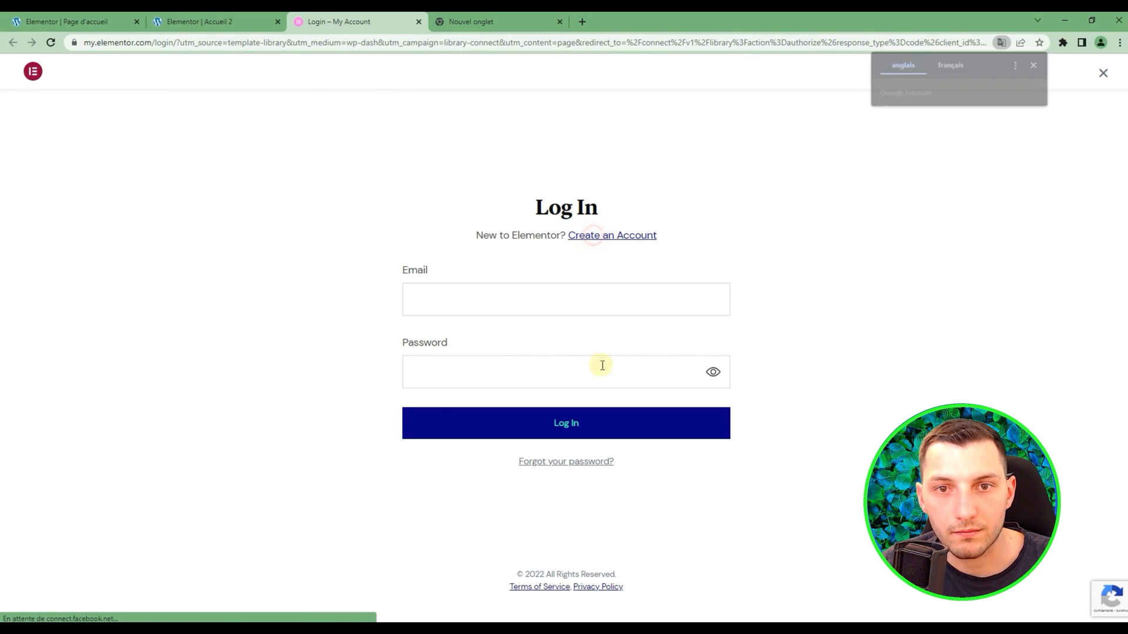
pyautogui.click(532, 310)
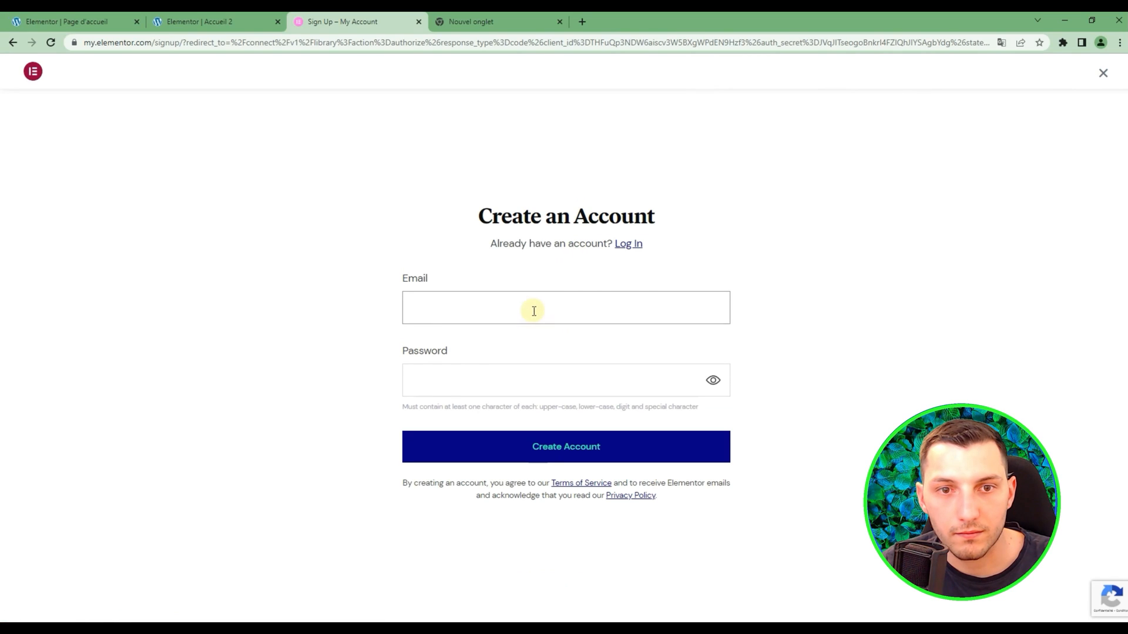
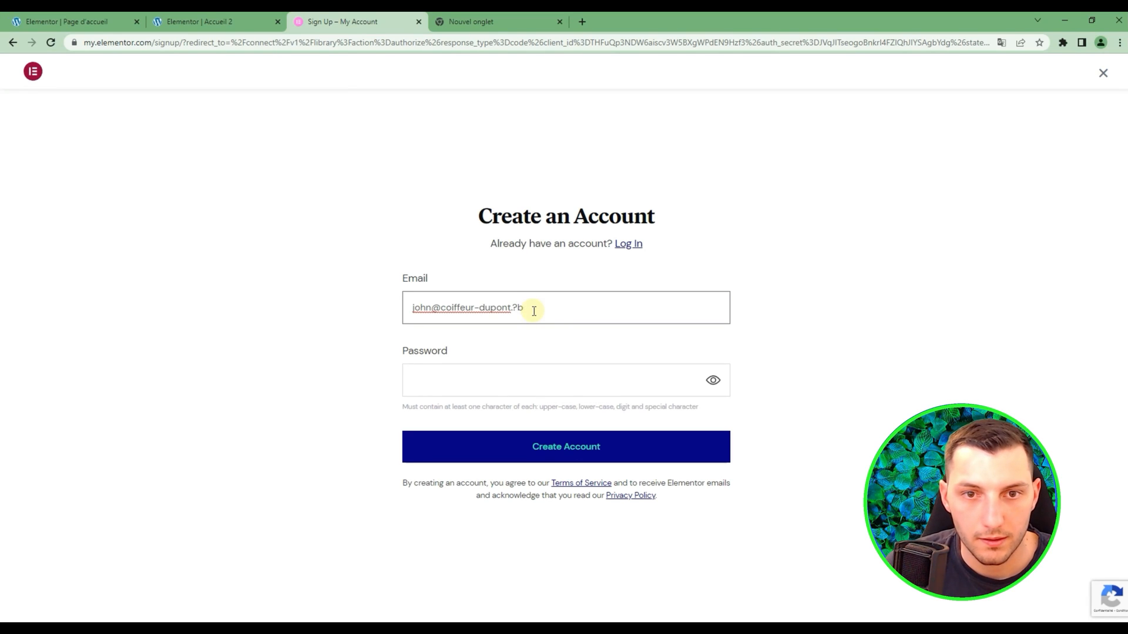
pyautogui.click(531, 393)
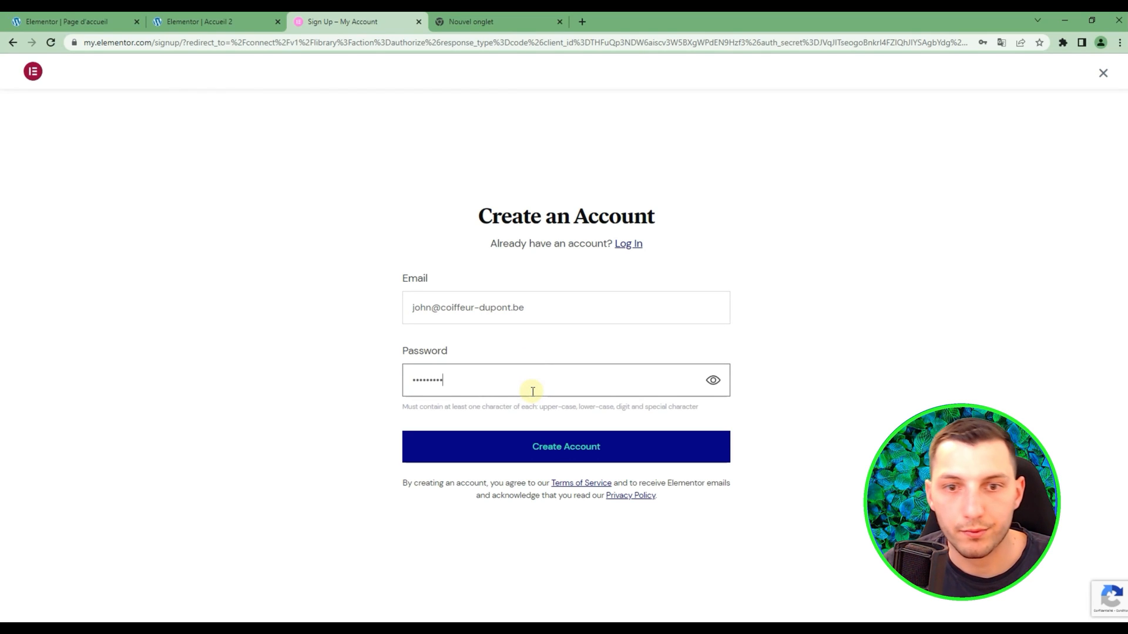
pyautogui.click(558, 453)
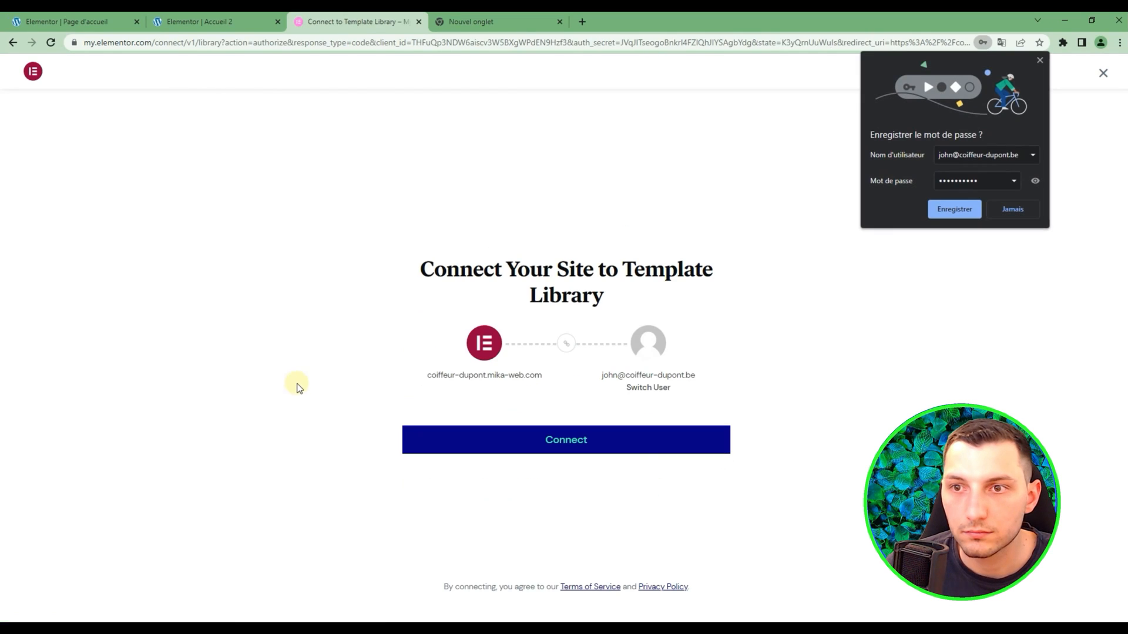
pyautogui.click(970, 209)
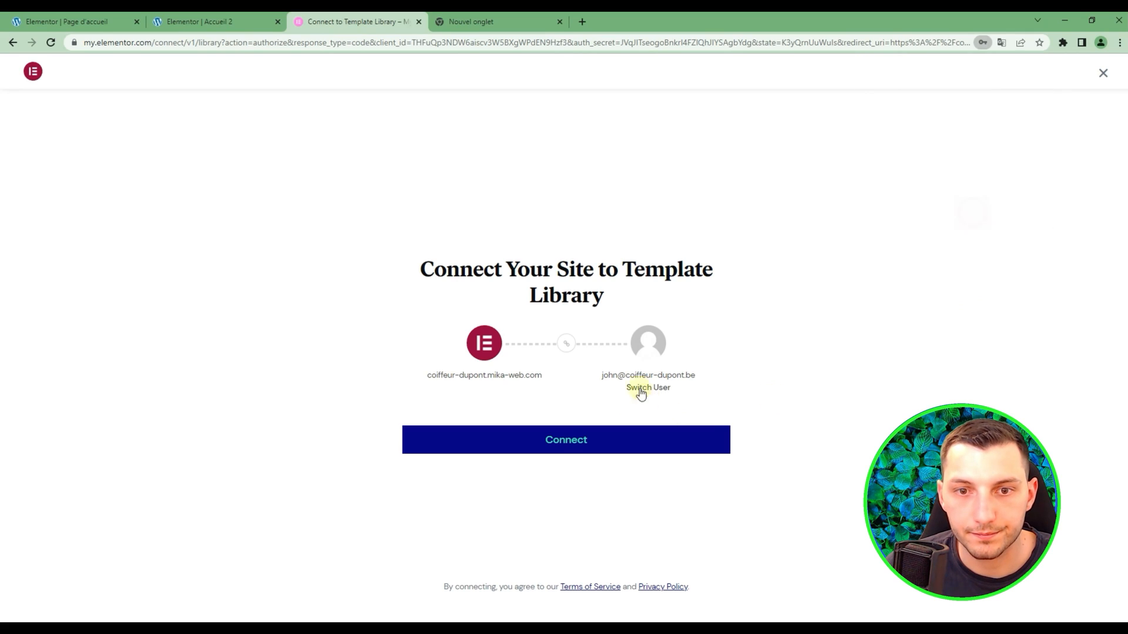
pyautogui.click(560, 447)
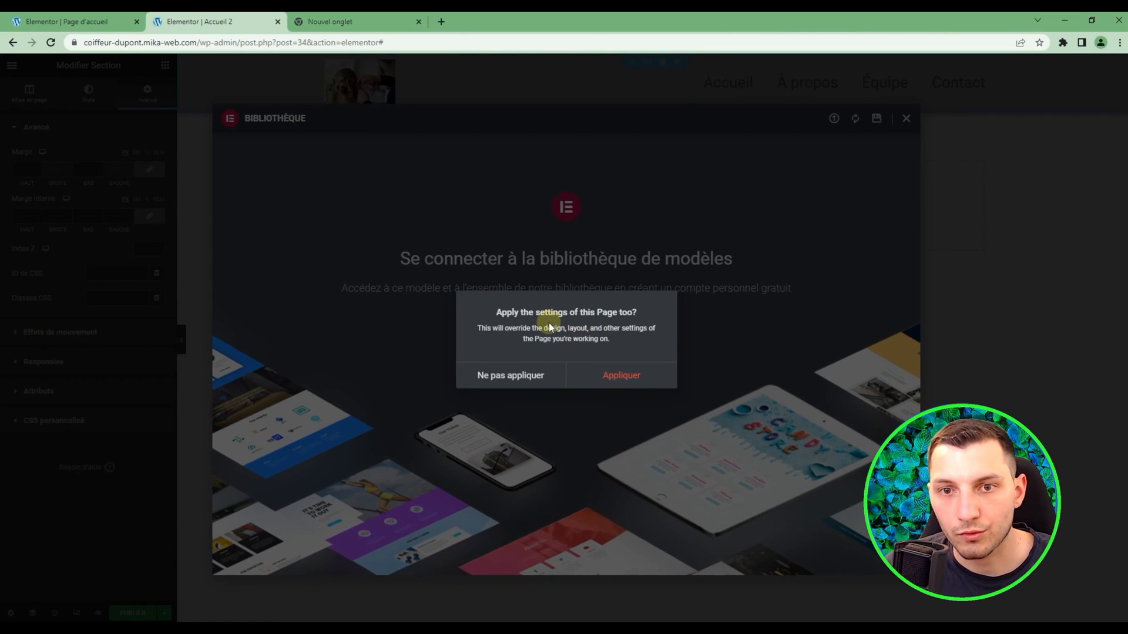
# Apply the Restaurant – About template's page settings and scroll through its inserted sections
pyautogui.click(621, 379)
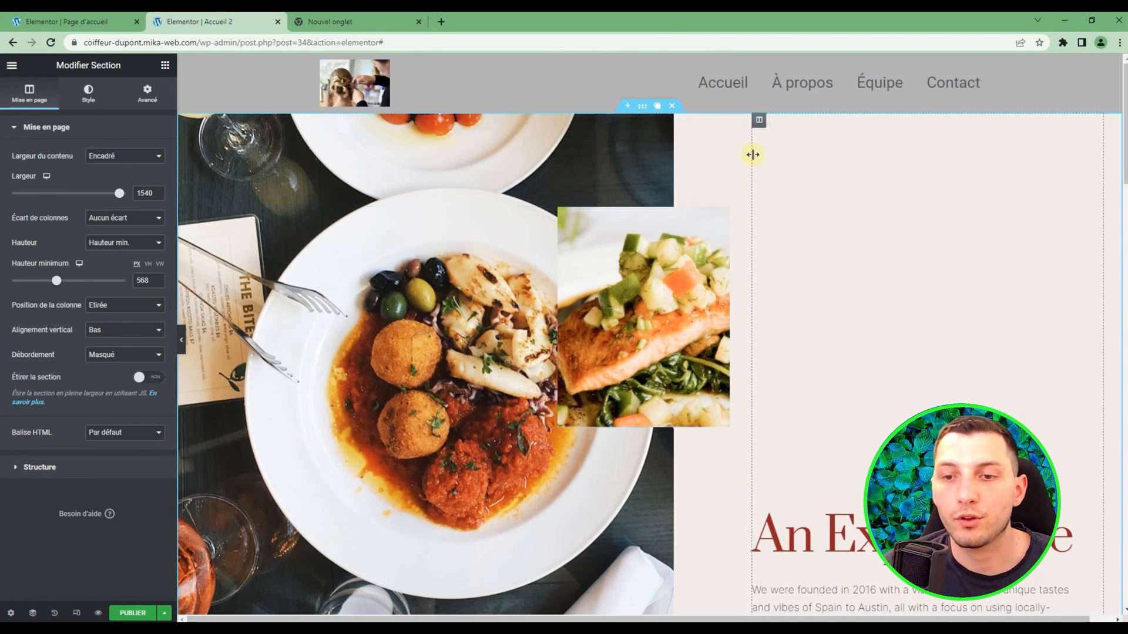
pyautogui.scroll(-5, 750, 151)
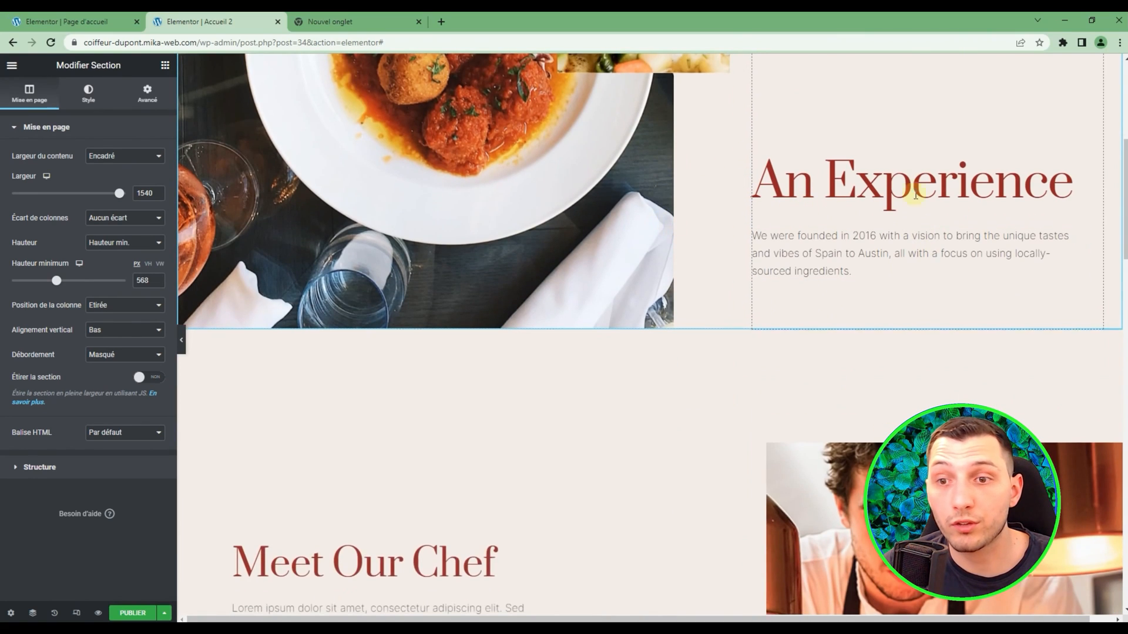
pyautogui.scroll(-1, 844, 167)
pyautogui.scroll(-4, 462, 329)
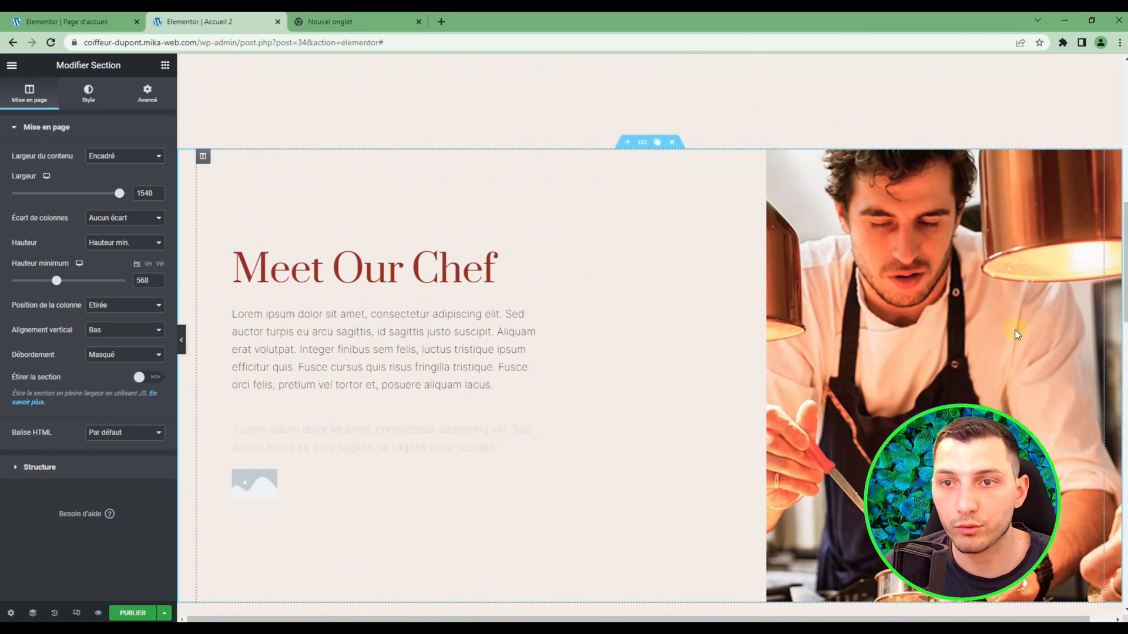
pyautogui.scroll(-5, 453, 244)
pyautogui.scroll(-9, 807, 284)
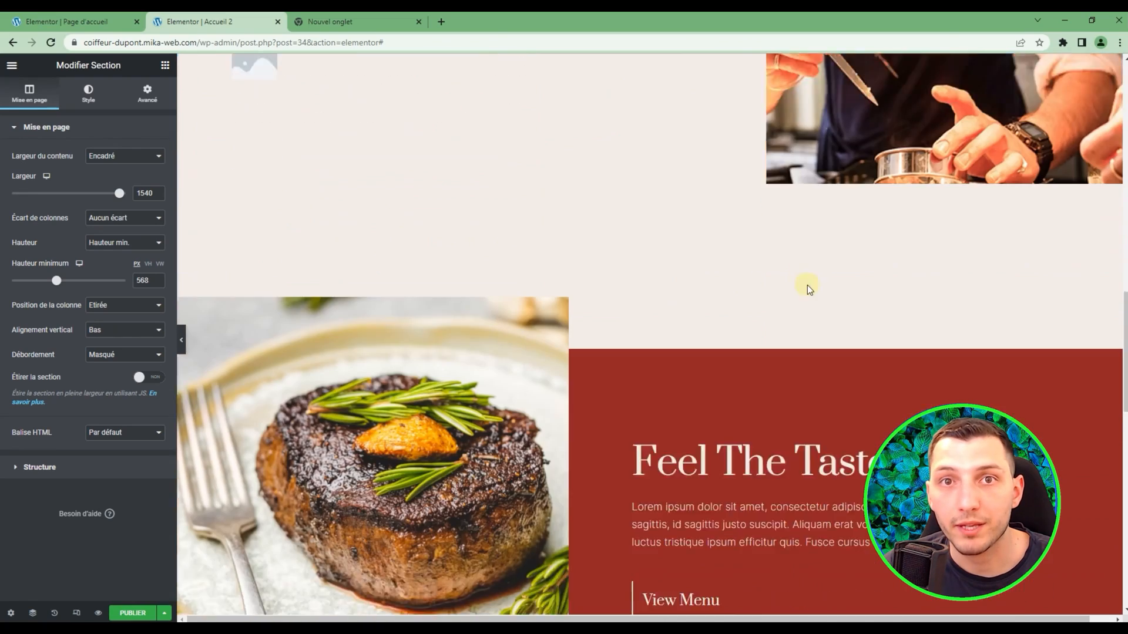
pyautogui.scroll(-9, 764, 270)
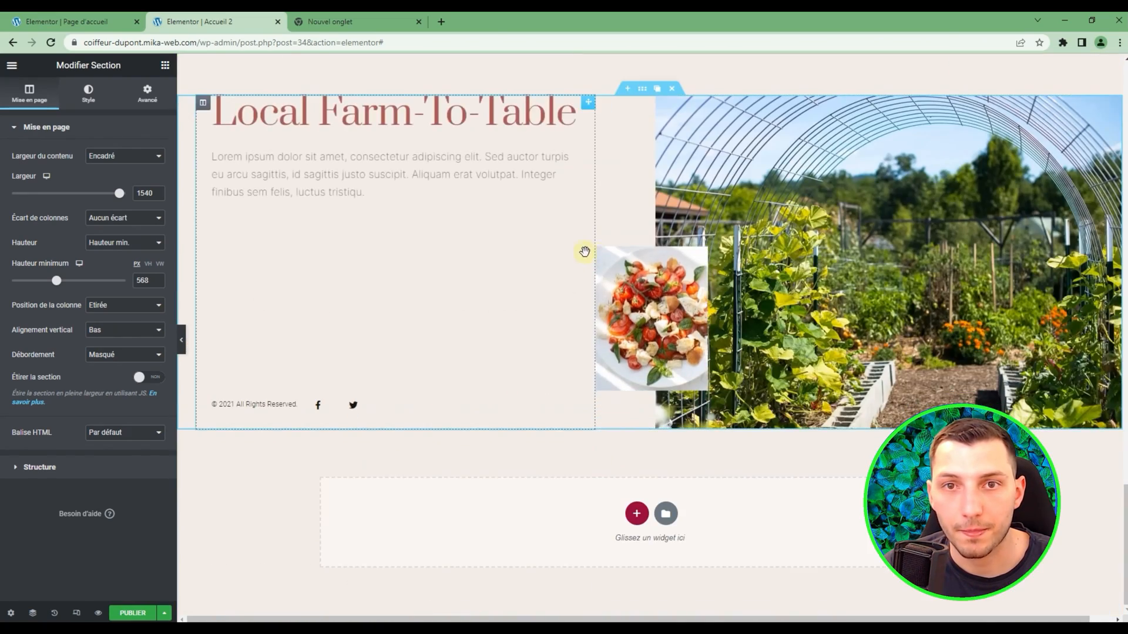
pyautogui.scroll(20, 669, 276)
pyautogui.scroll(-3, 810, 292)
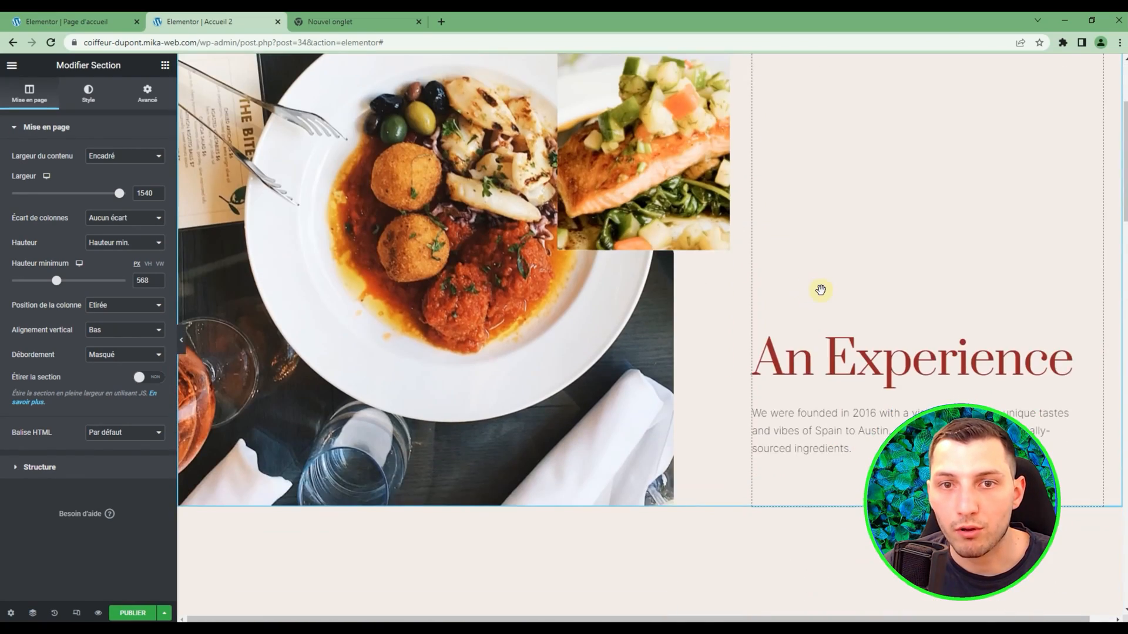
pyautogui.scroll(3, 818, 292)
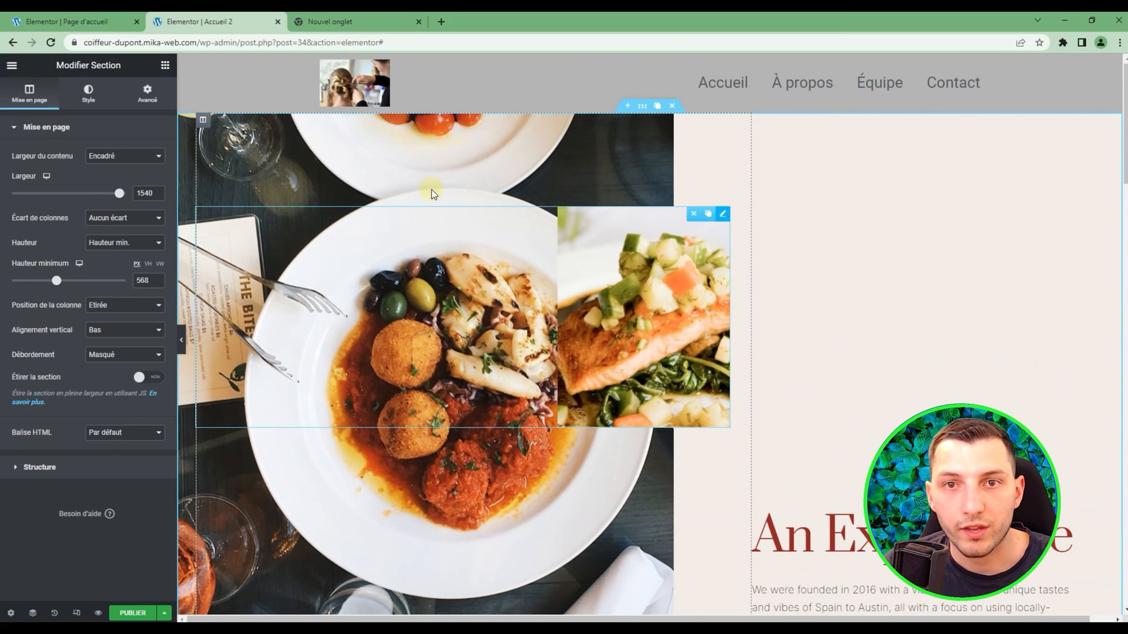
# Swap the small overlapping salmon photo for Local-Collaboration.jpg from the Médiathèque
pyautogui.click(721, 216)
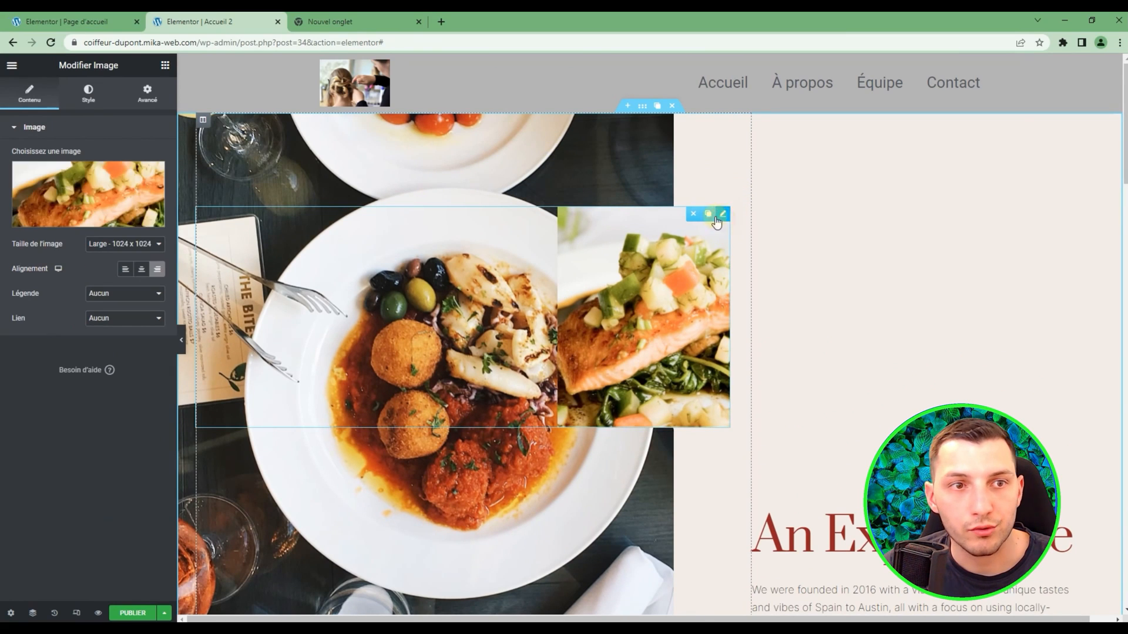
pyautogui.click(76, 186)
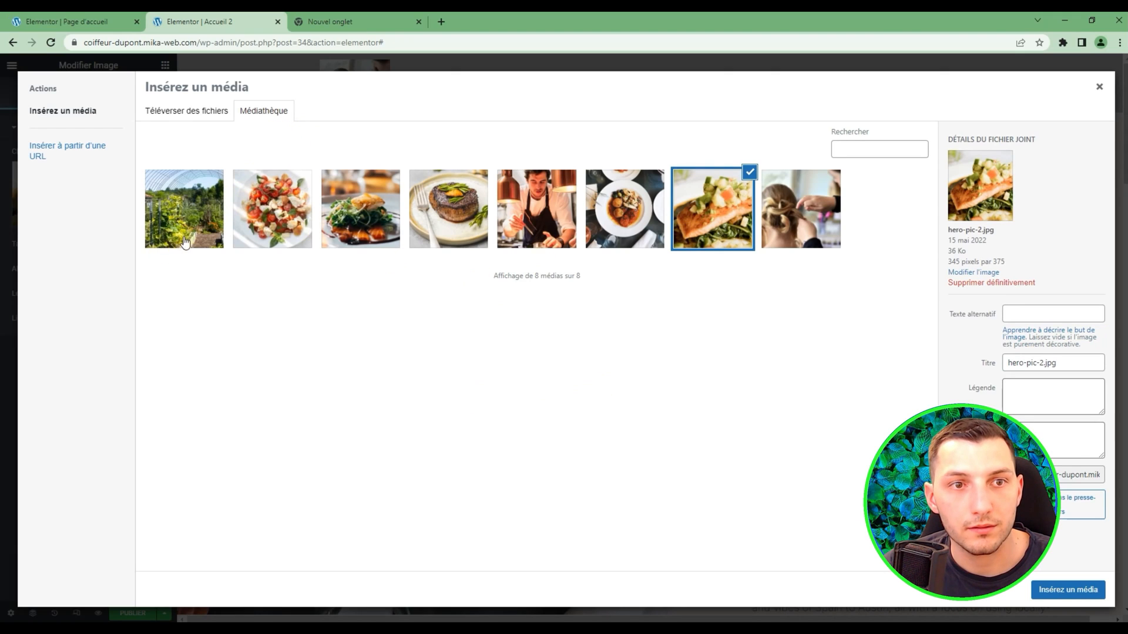
pyautogui.click(185, 242)
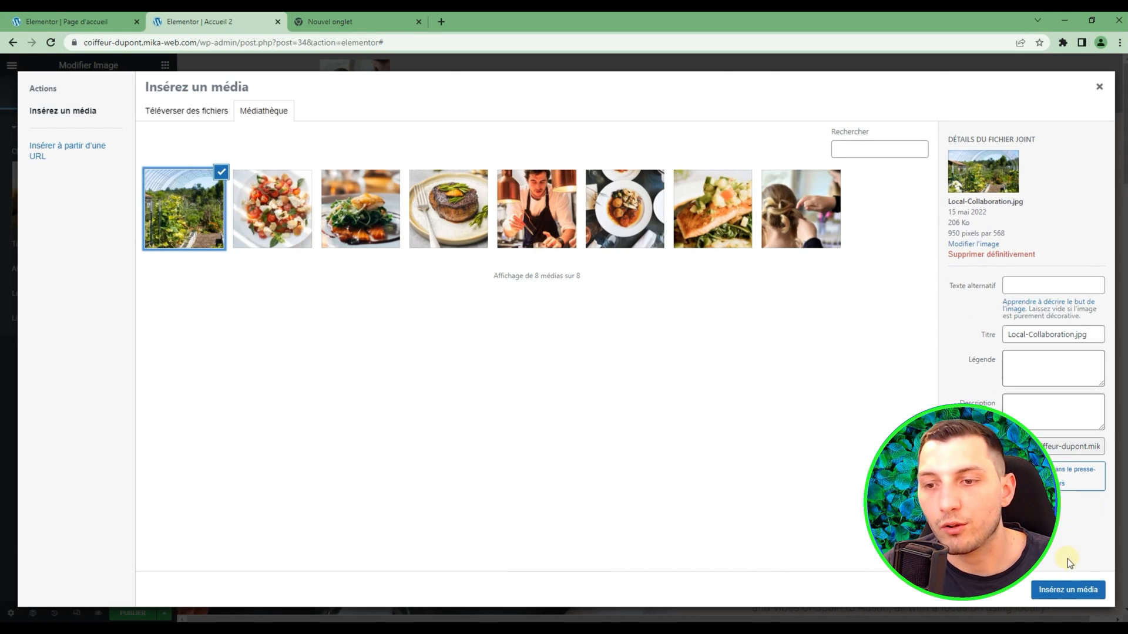
pyautogui.click(208, 114)
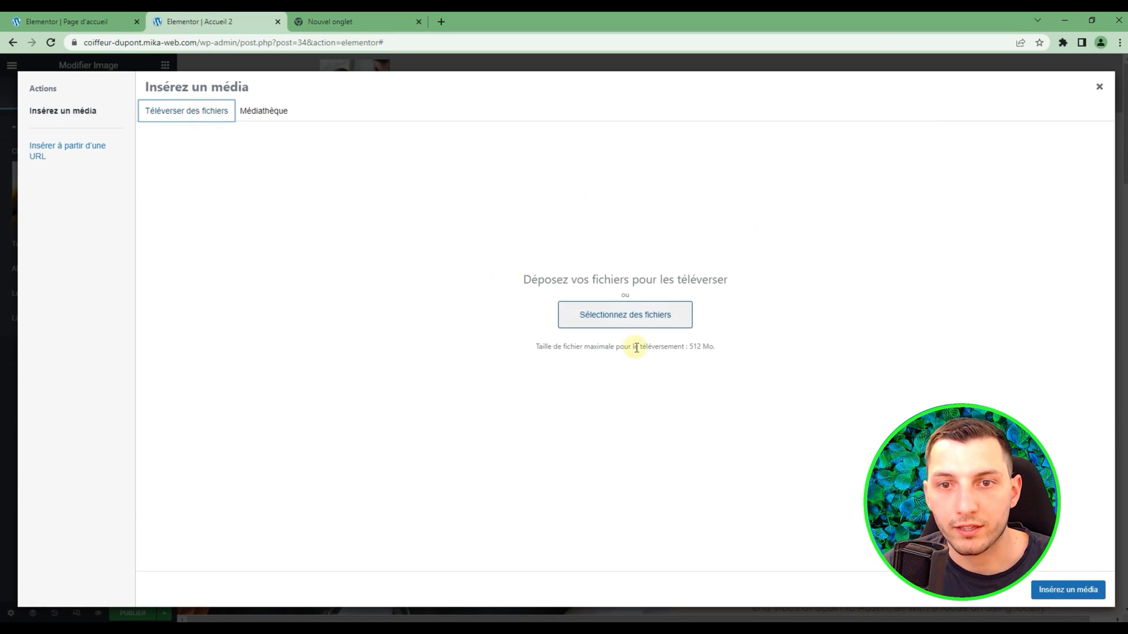
pyautogui.click(264, 117)
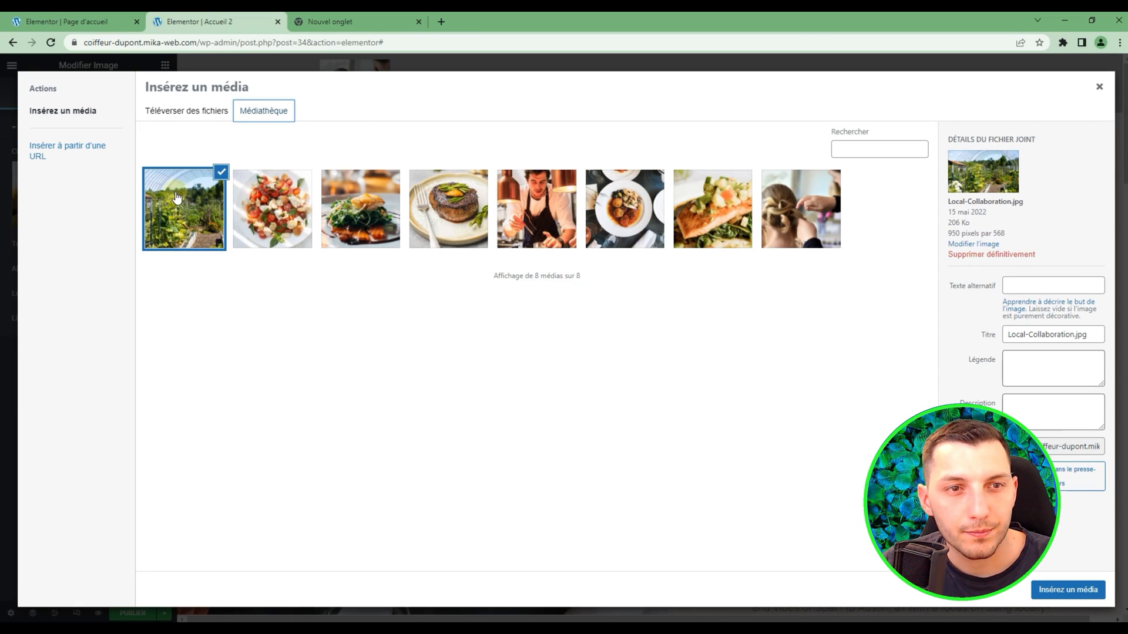
pyautogui.click(1063, 590)
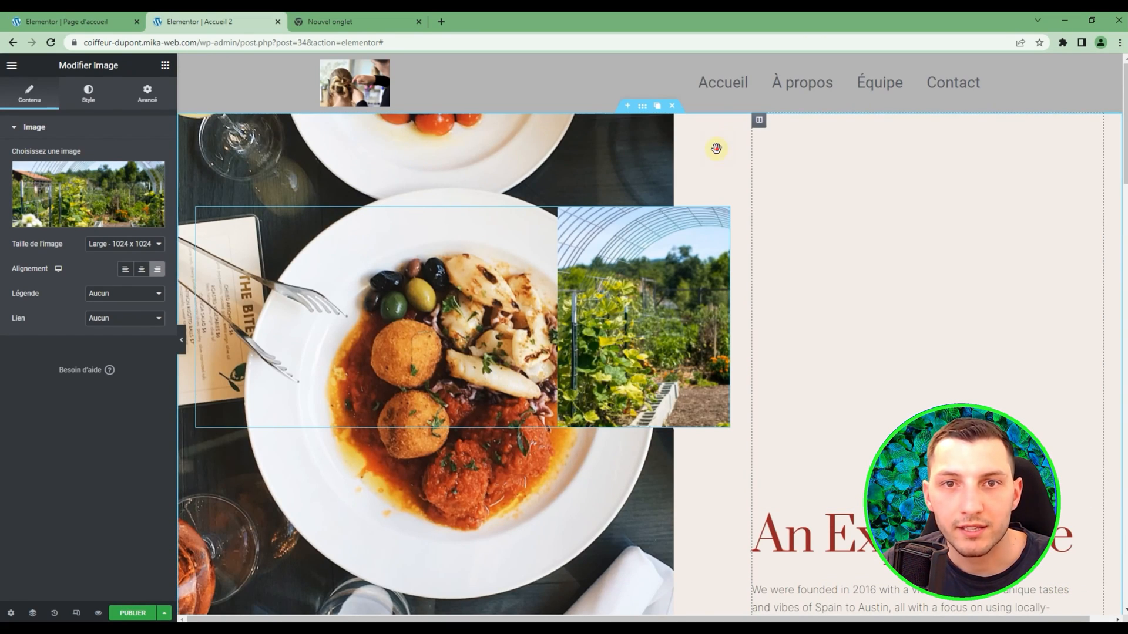
pyautogui.click(693, 146)
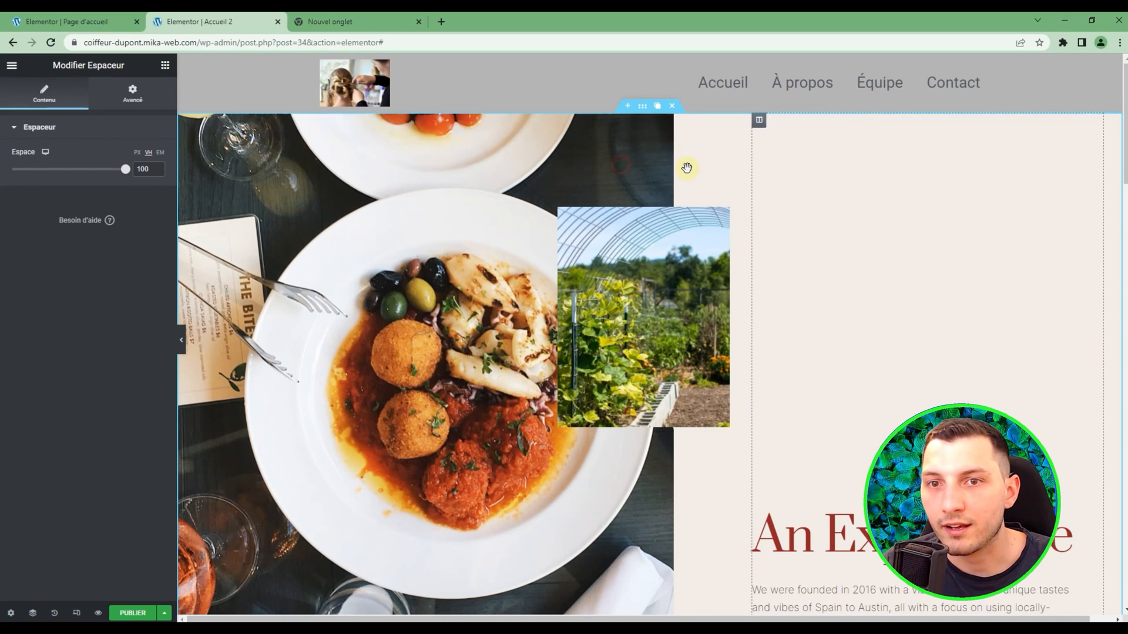
# Open the Navigateur from the column's context menu and select the Hero's left Colonne
pyautogui.rightClick(638, 155)
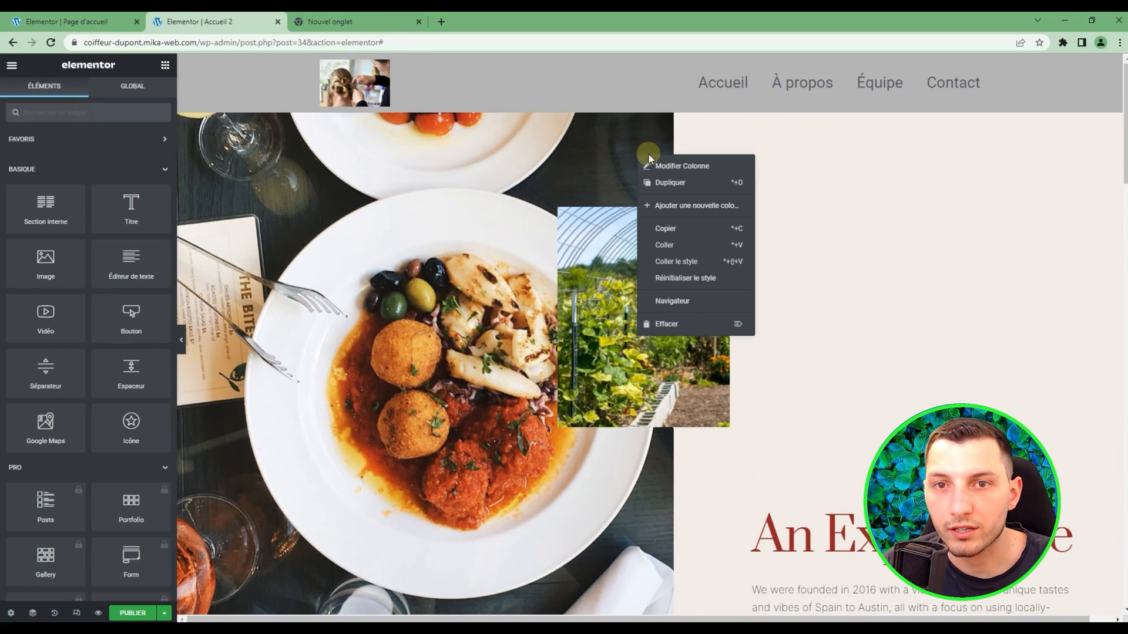
pyautogui.click(693, 297)
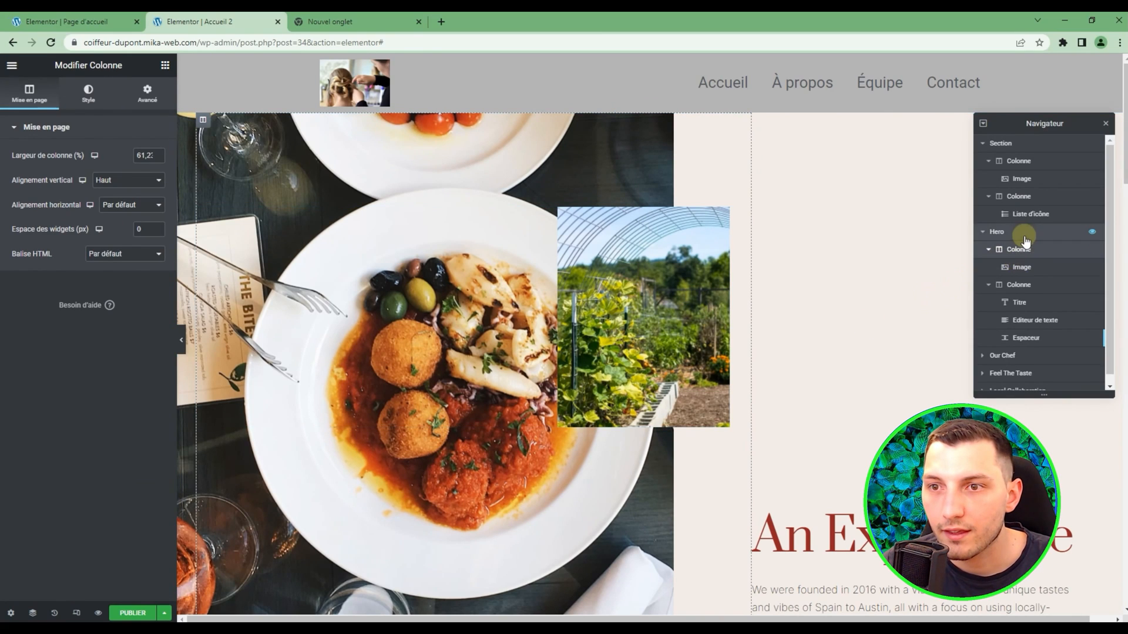
pyautogui.click(1022, 267)
pyautogui.moveTo(1034, 270)
pyautogui.mouseDown()
pyautogui.moveTo(1032, 328)
pyautogui.moveTo(1020, 244)
pyautogui.moveTo(1020, 272)
pyautogui.mouseUp()
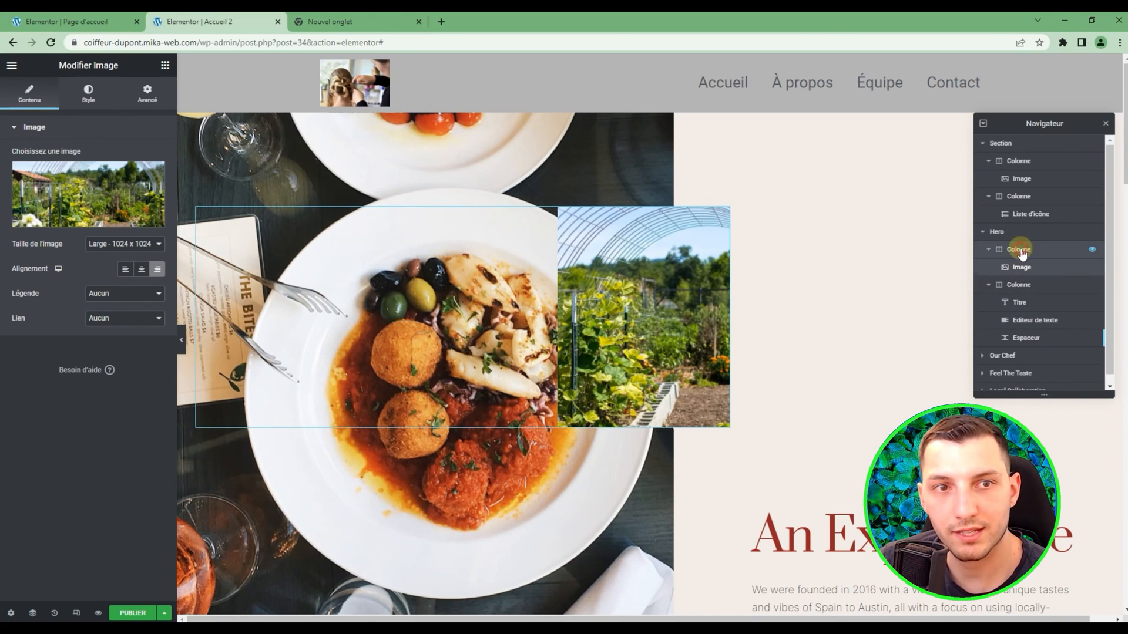
pyautogui.click(1020, 251)
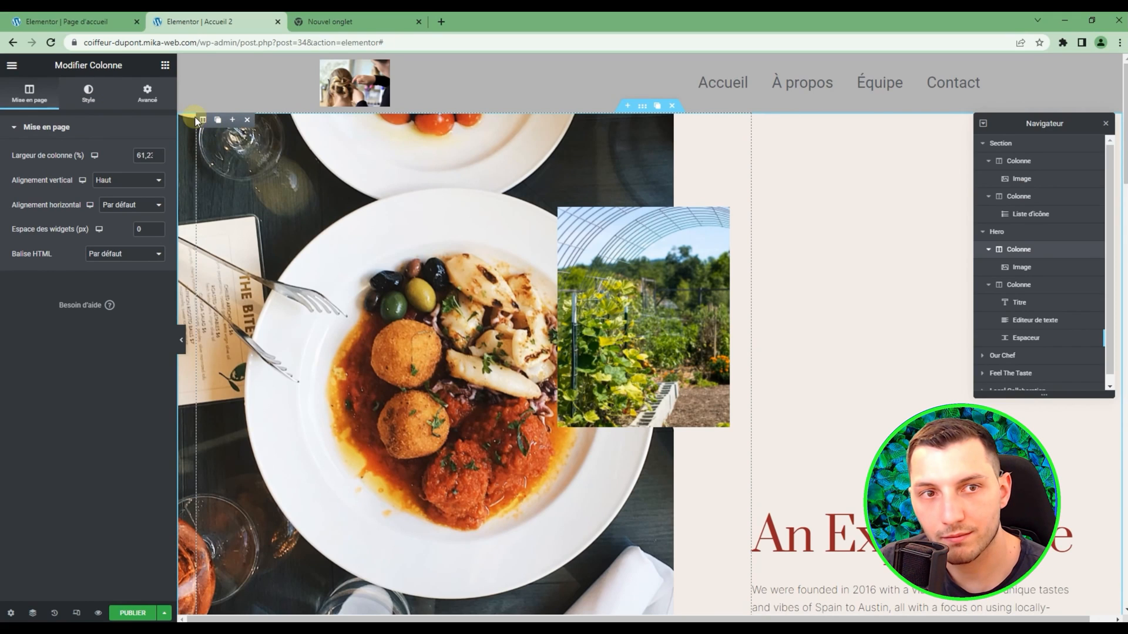
# Leave the column's background unchanged and open the Hero section's Arrière-plan image settings
pyautogui.click(84, 92)
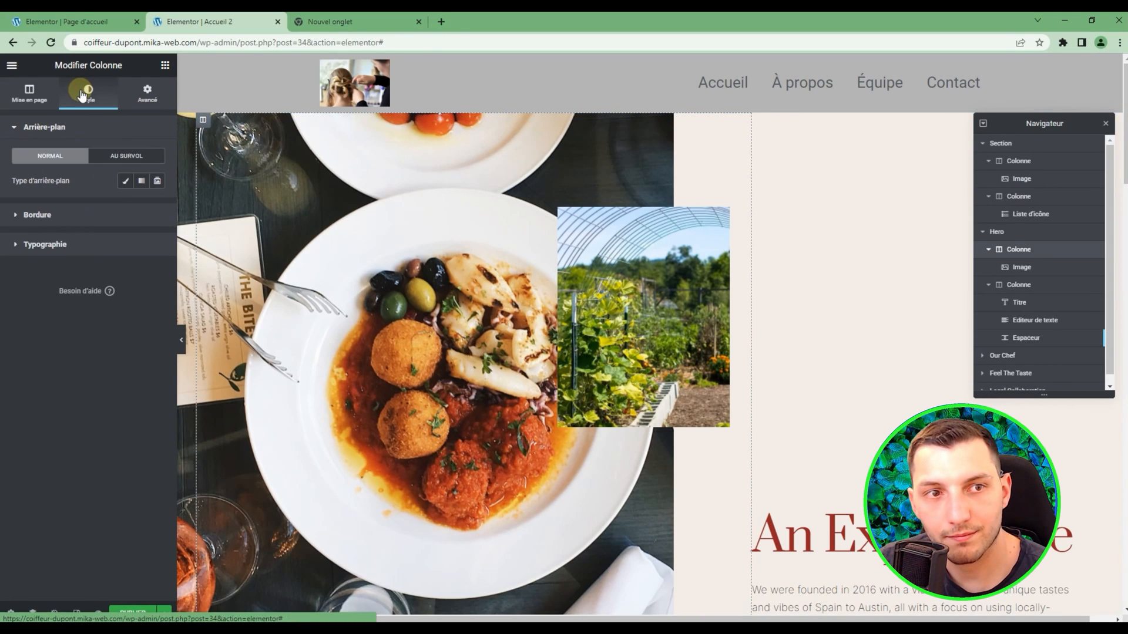
pyautogui.click(123, 181)
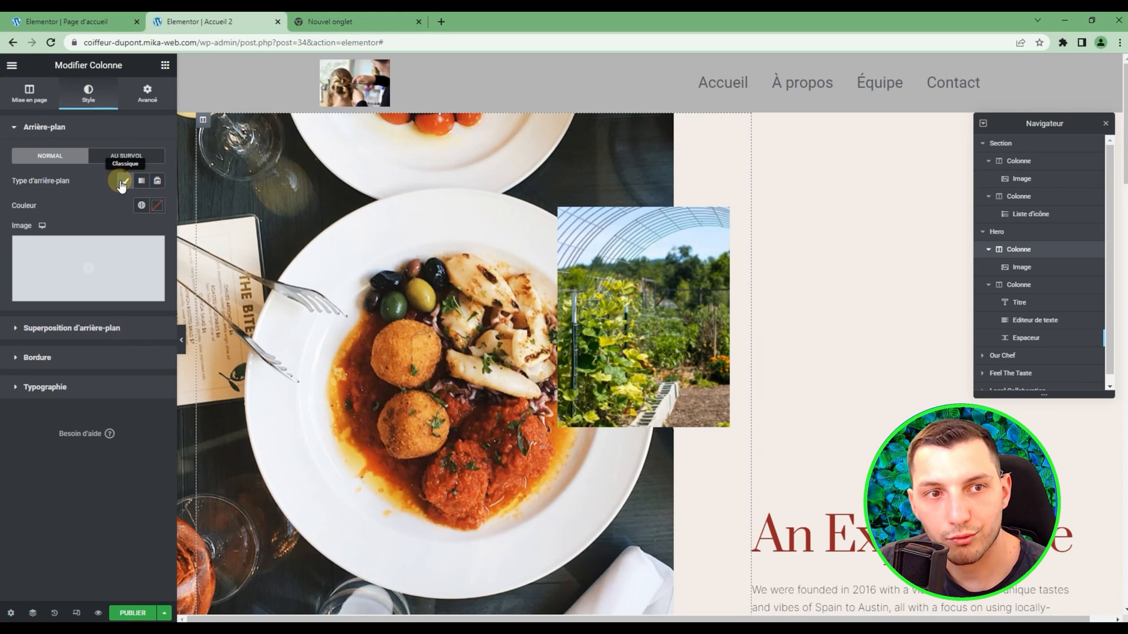
pyautogui.click(123, 182)
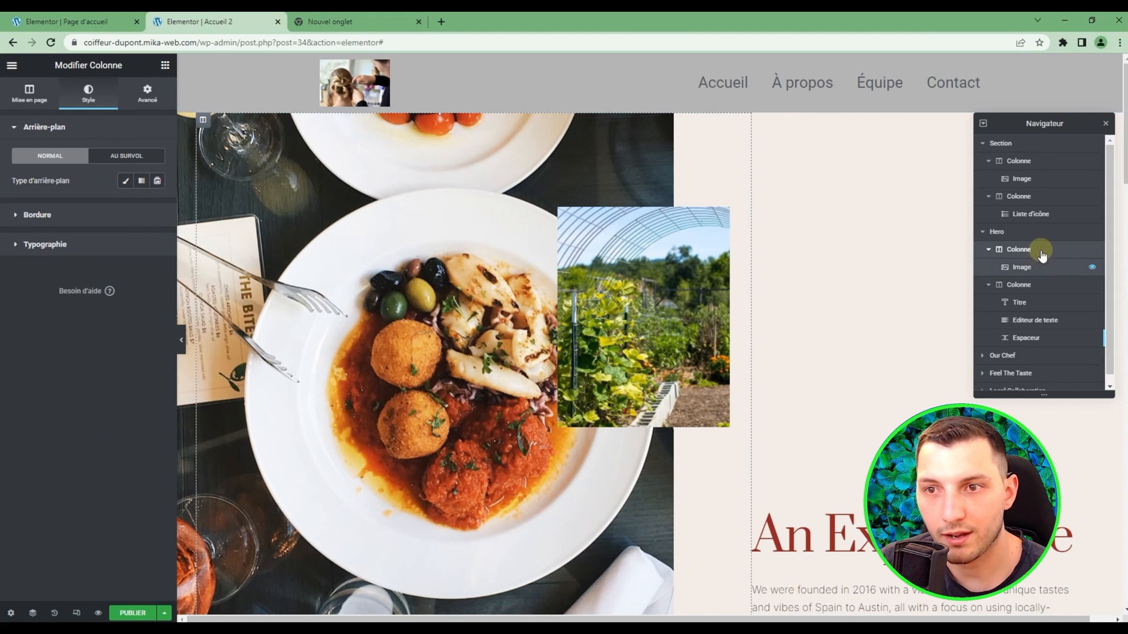
pyautogui.click(1028, 238)
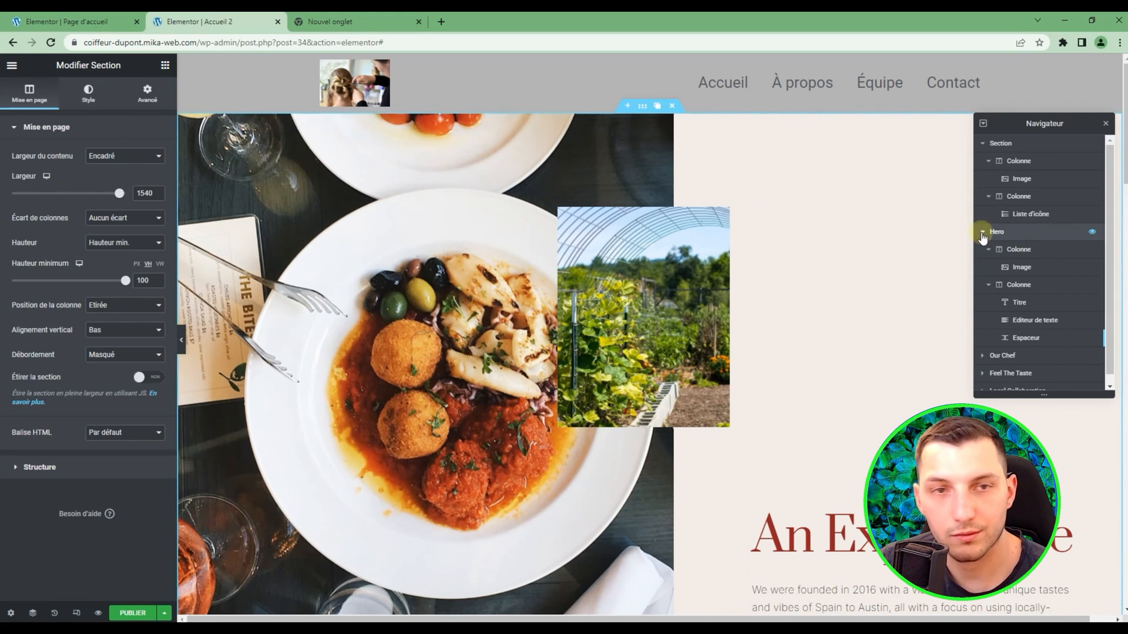
pyautogui.click(118, 181)
pyautogui.click(93, 100)
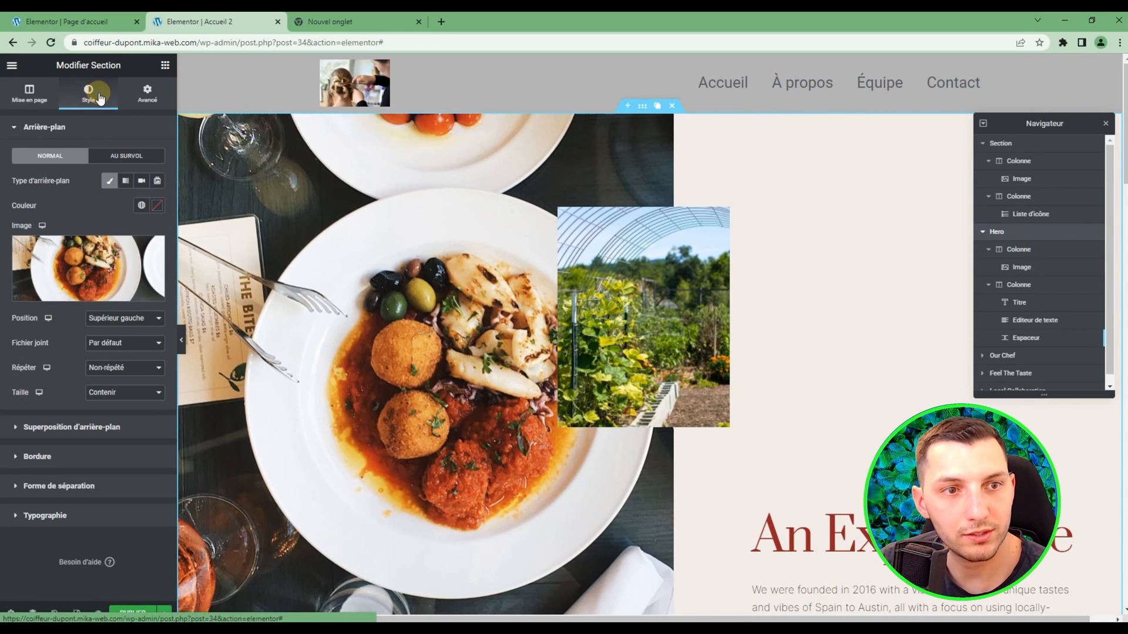
pyautogui.click(65, 282)
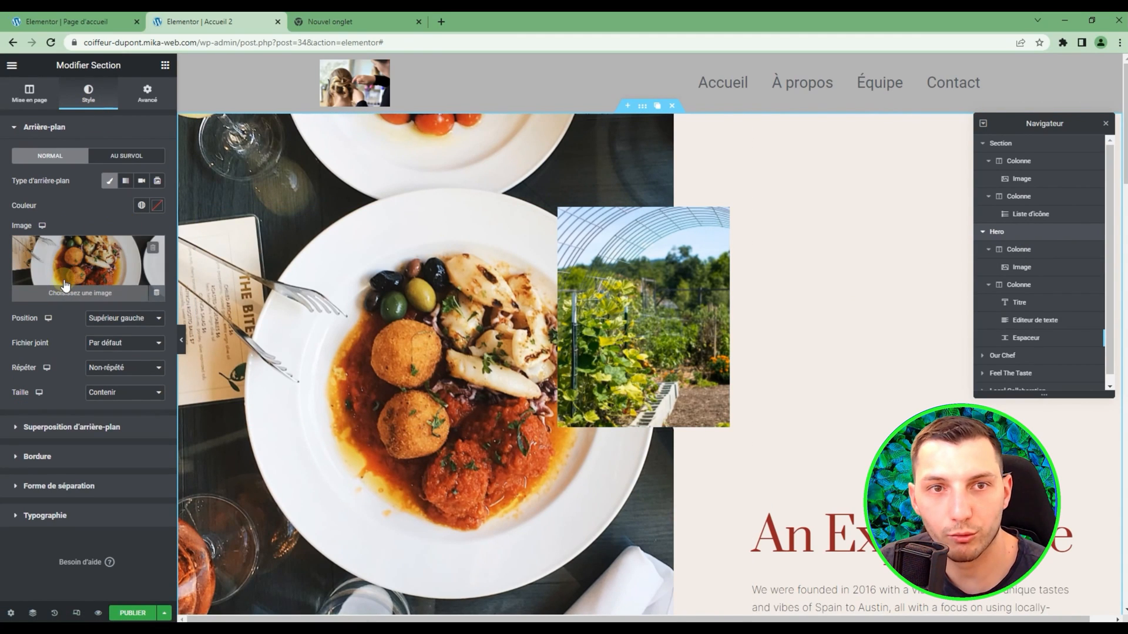
# Set the Hero background image to the hair-styling photo, replacing the chef photo tried first
pyautogui.click(85, 247)
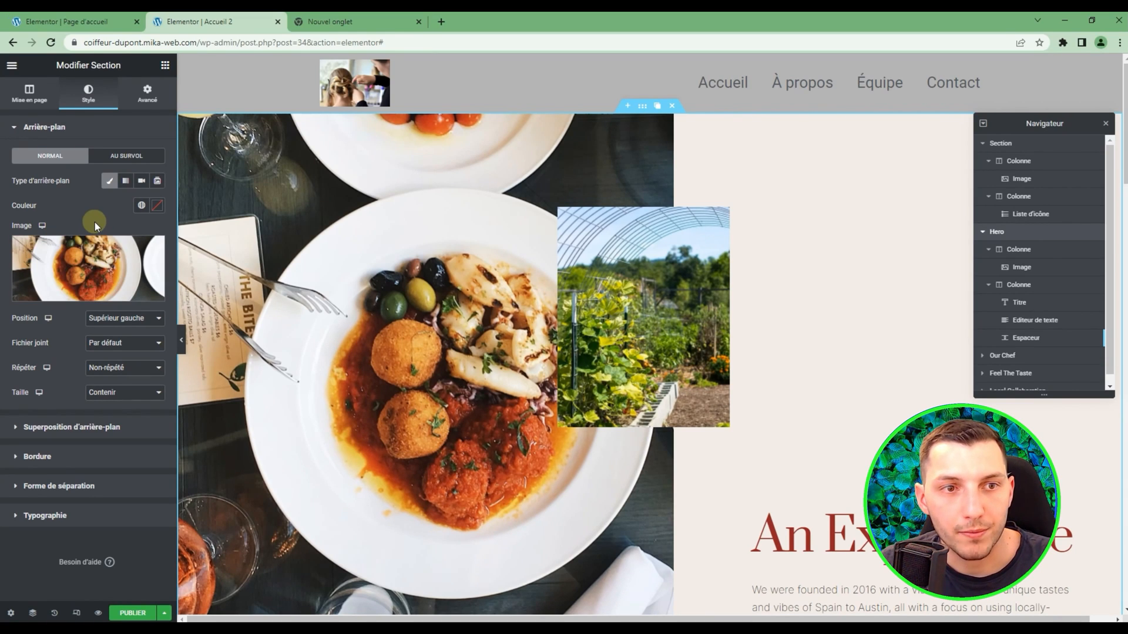
pyautogui.click(94, 256)
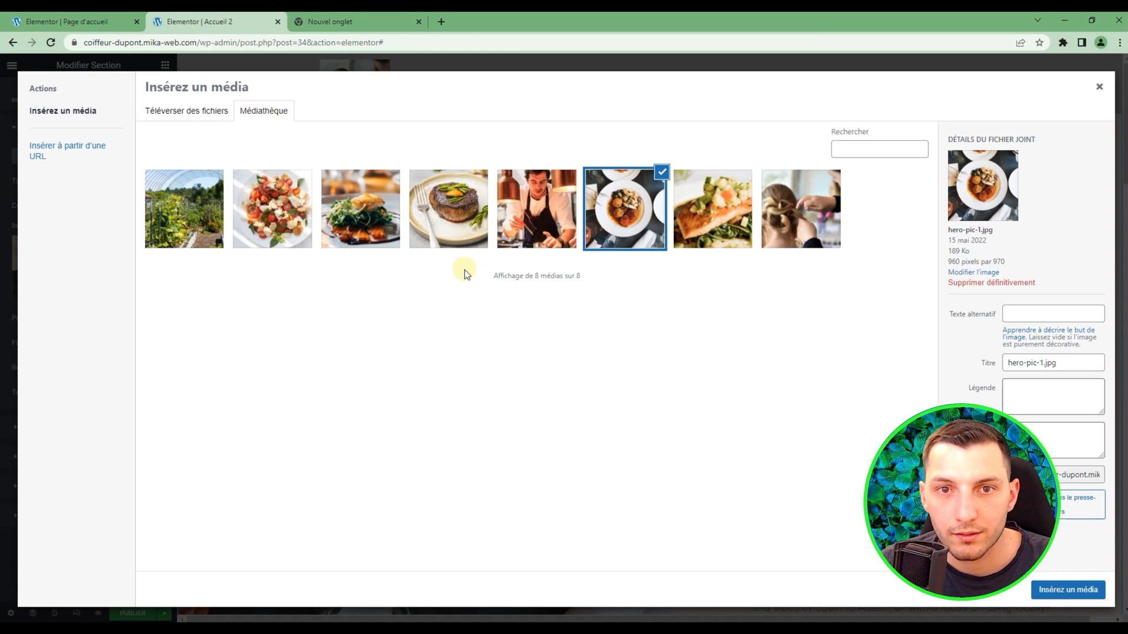
pyautogui.click(535, 219)
pyautogui.click(1040, 585)
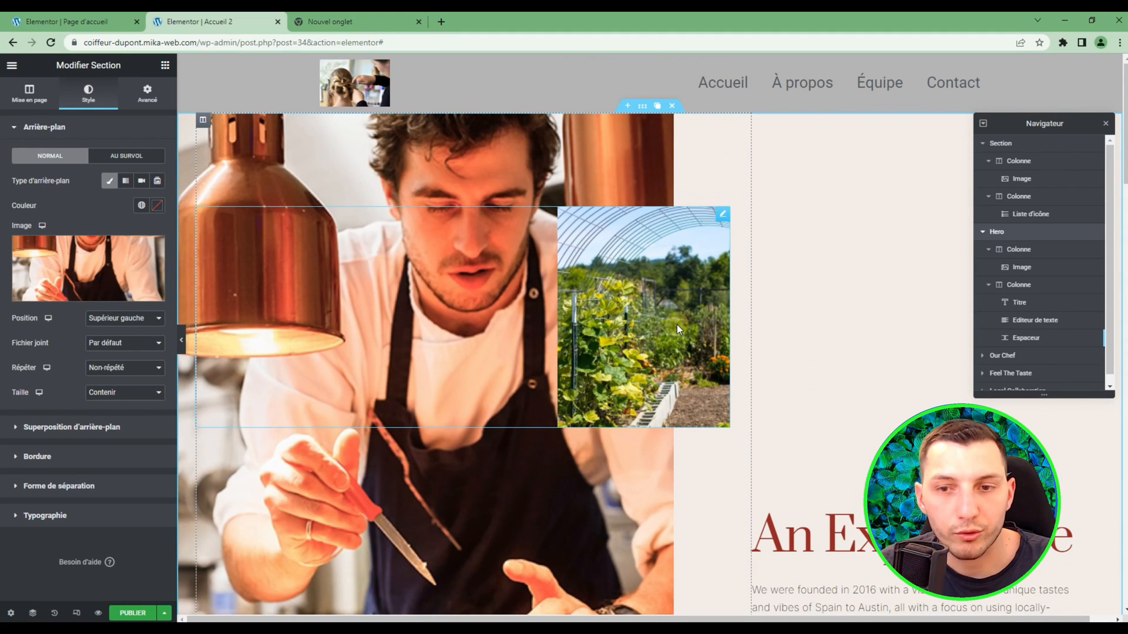
pyautogui.click(158, 265)
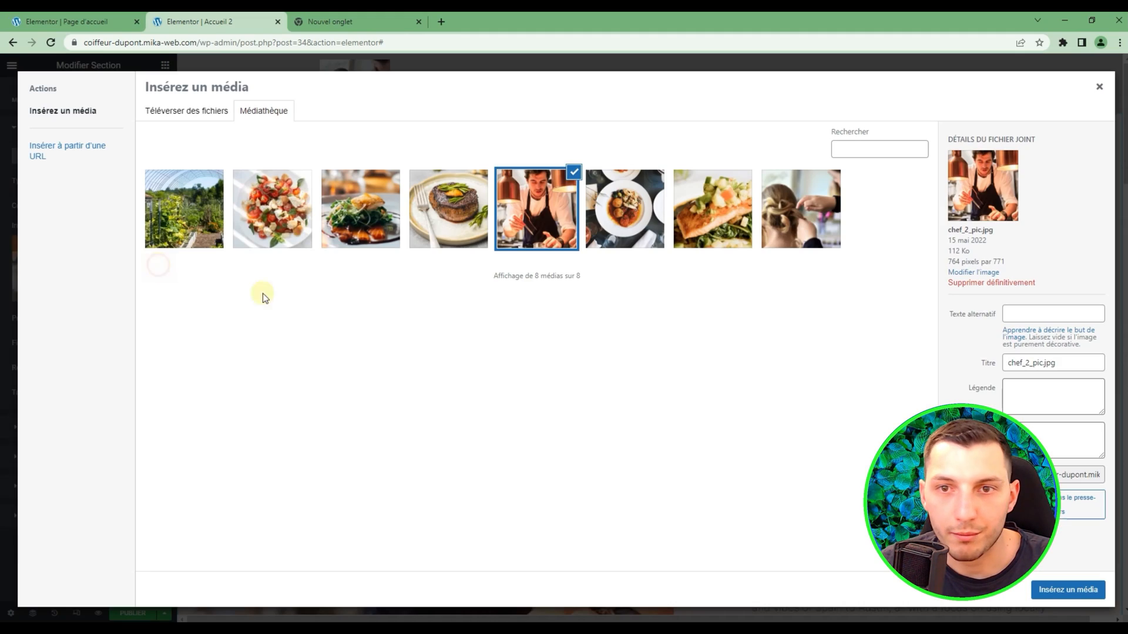
pyautogui.click(840, 235)
pyautogui.click(1068, 589)
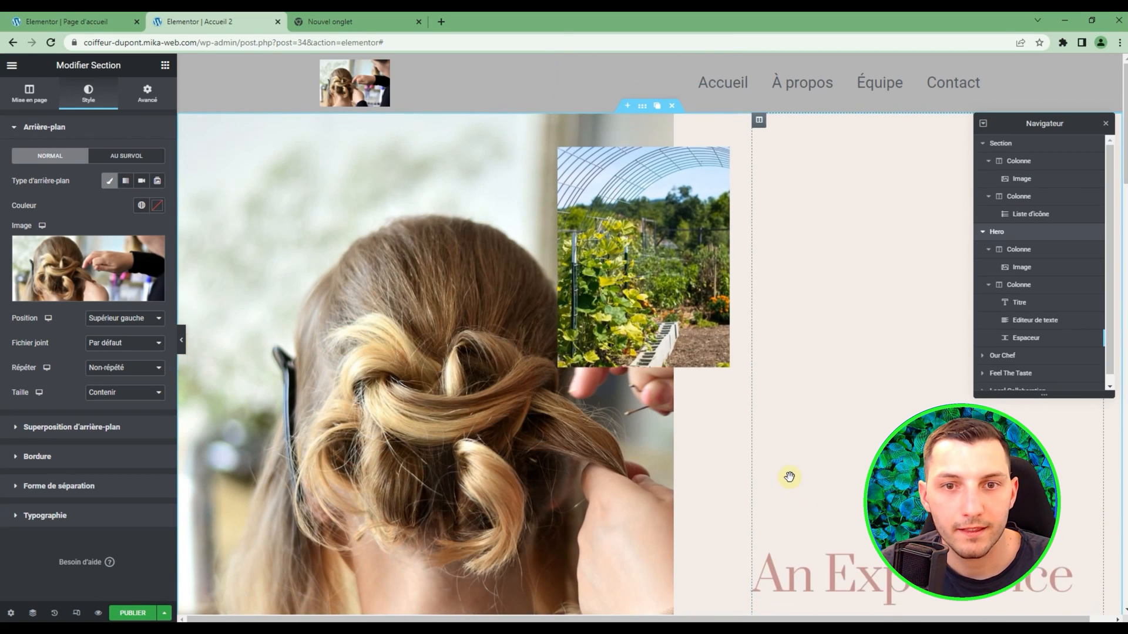
pyautogui.scroll(-2, 763, 387)
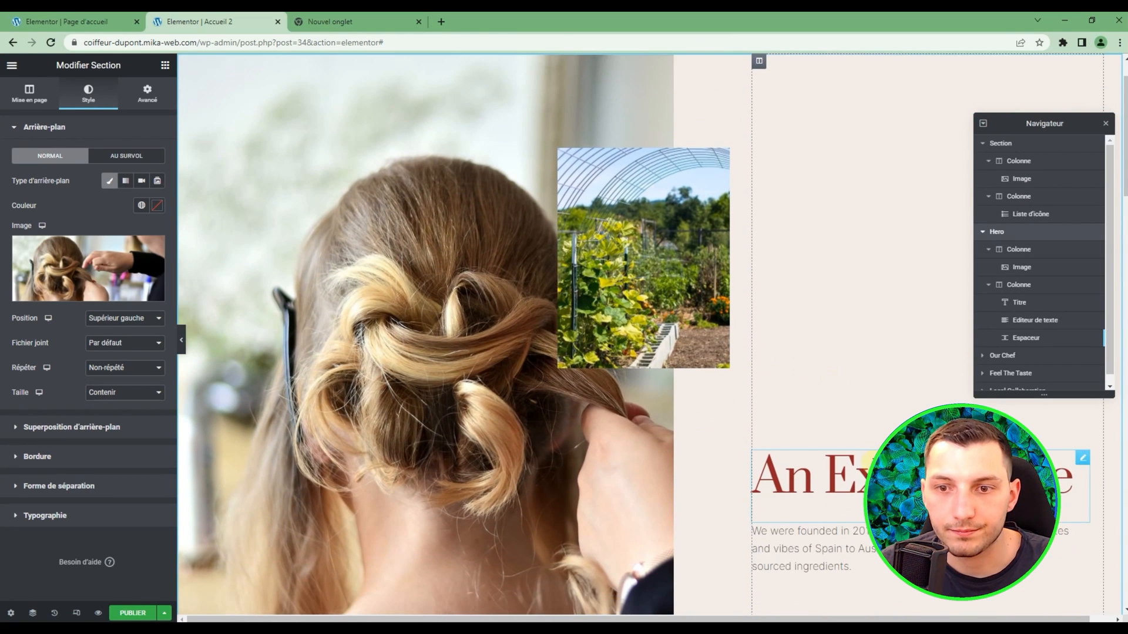
# Replace the 'An Experience' heading text with 'Coiffeur Dupont'
pyautogui.click(822, 476)
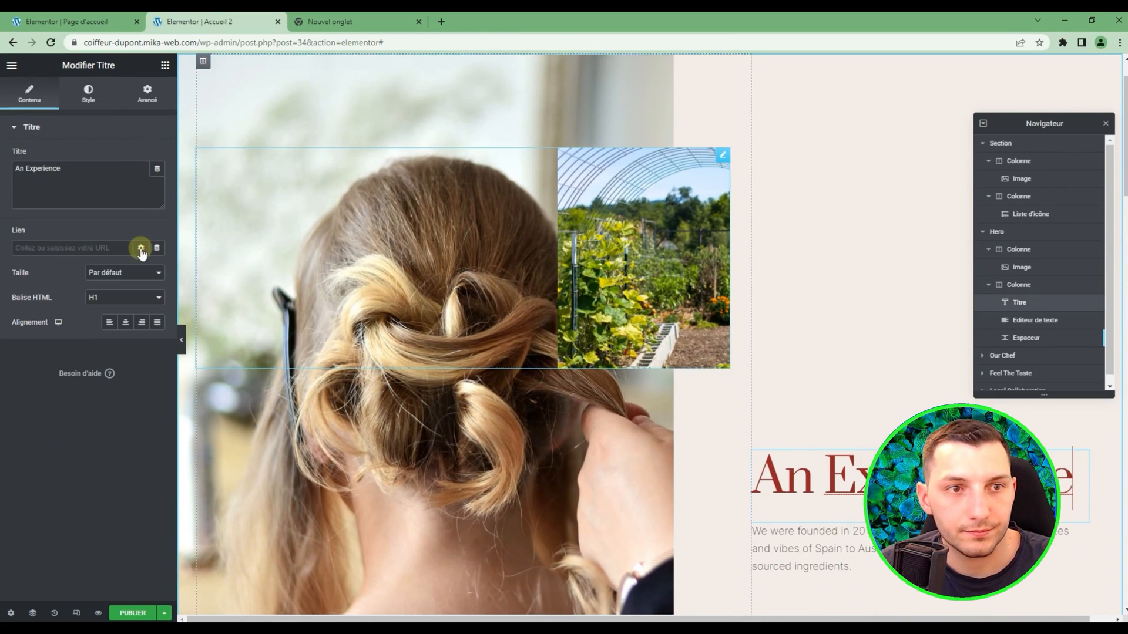
pyautogui.click(100, 187)
pyautogui.hotkey('ctrl', 'a')
pyautogui.write('Colffeu')
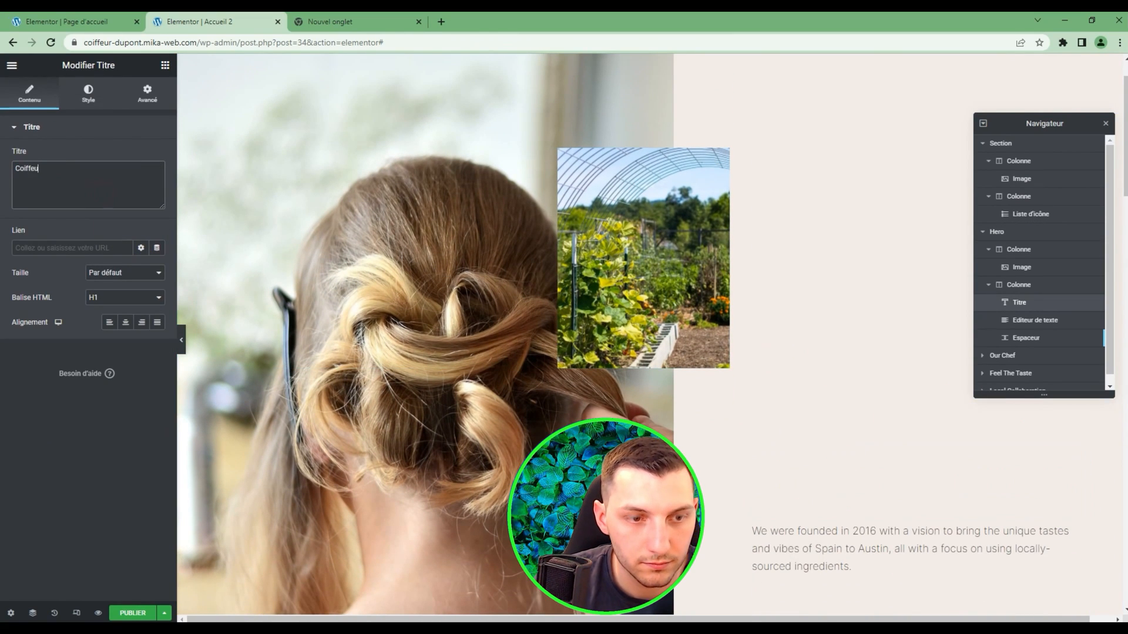
pyautogui.write('r Dupont')
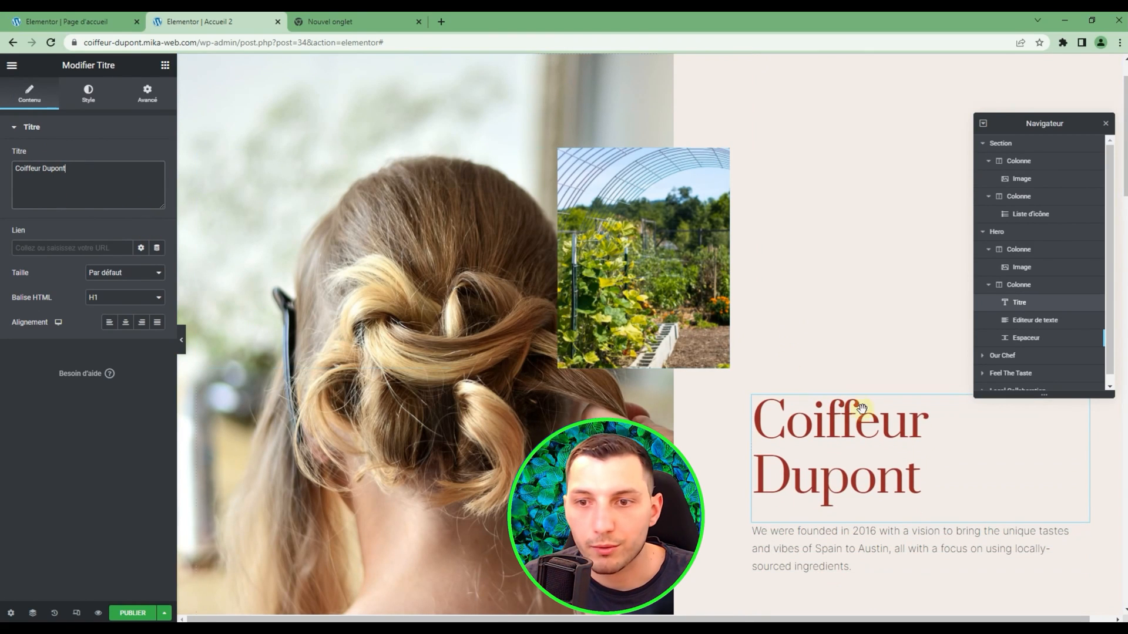
# Reduce the heading's Typographie size to 65 so it fits on one line
pyautogui.click(99, 107)
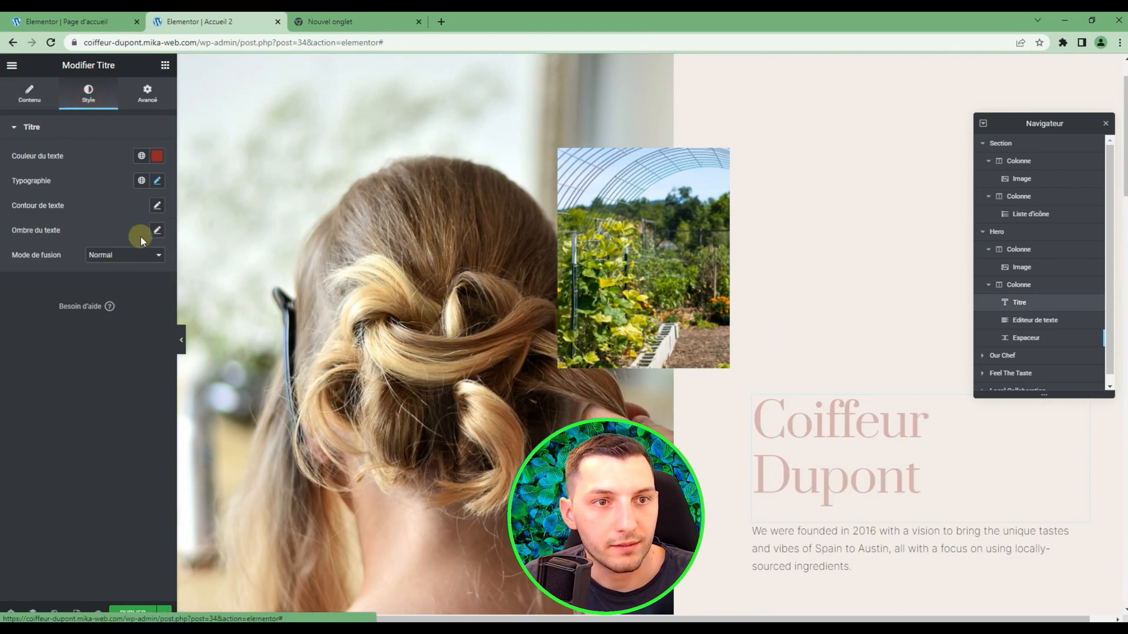
pyautogui.click(157, 181)
pyautogui.click(138, 273)
pyautogui.press('Down')
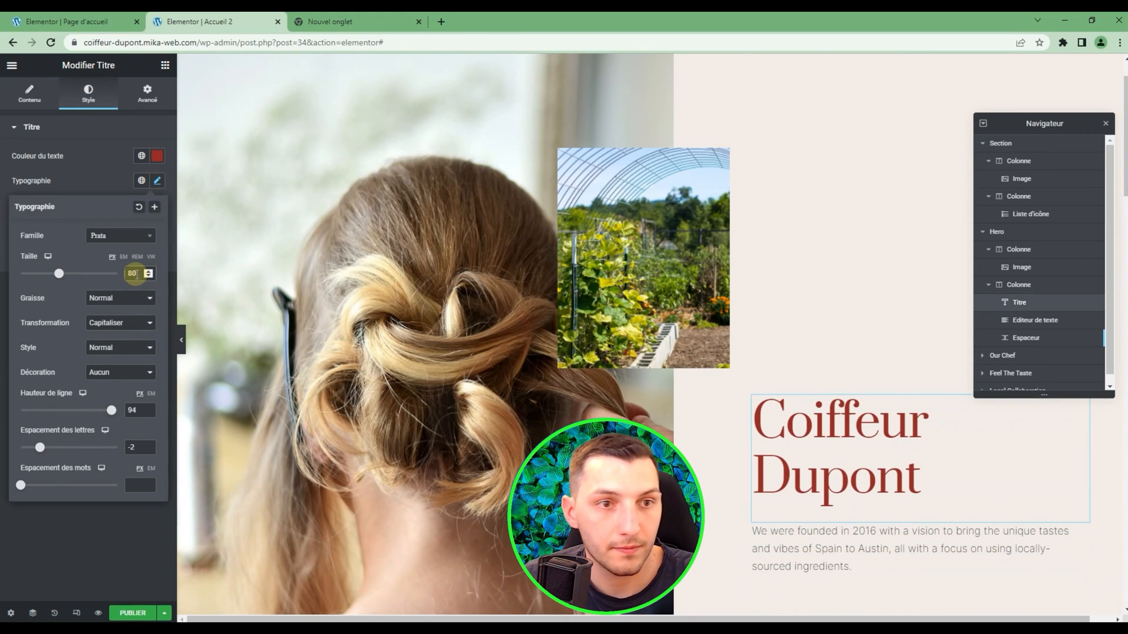
pyautogui.press('Down')
pyautogui.press('Down')
pyautogui.press('Down')
pyautogui.press('Down')
pyautogui.press('Down')
pyautogui.press('Down')
pyautogui.press('Down')
pyautogui.press('Down')
pyautogui.press('Down')
pyautogui.press('Down')
pyautogui.press('Down')
pyautogui.press('Down')
pyautogui.press('Down')
pyautogui.press('Down')
pyautogui.press('Down')
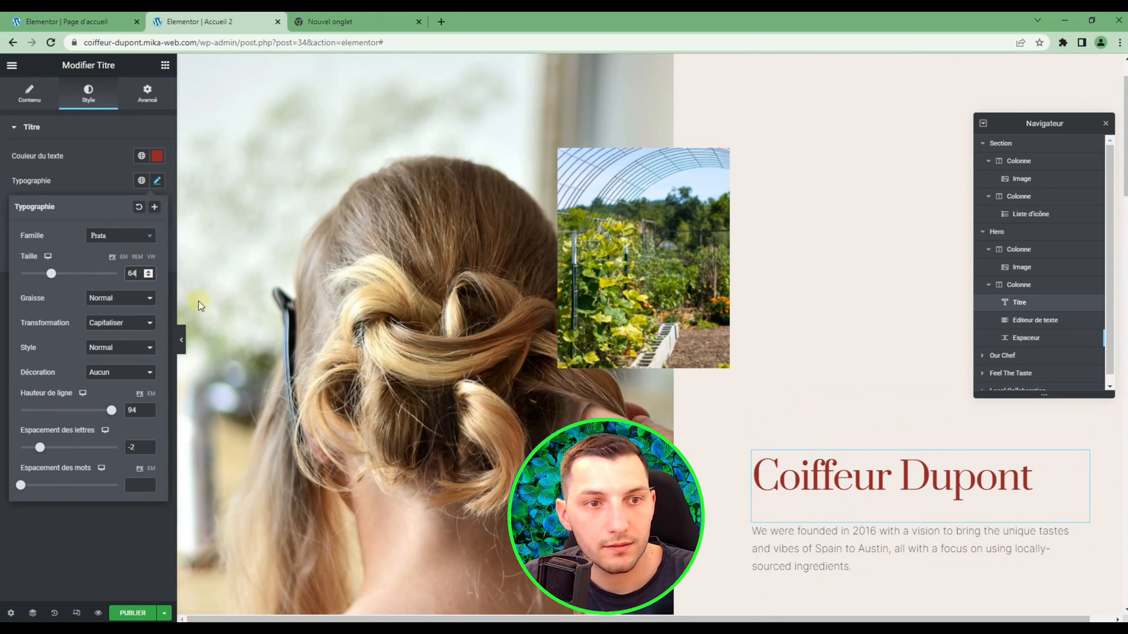
pyautogui.press('Up')
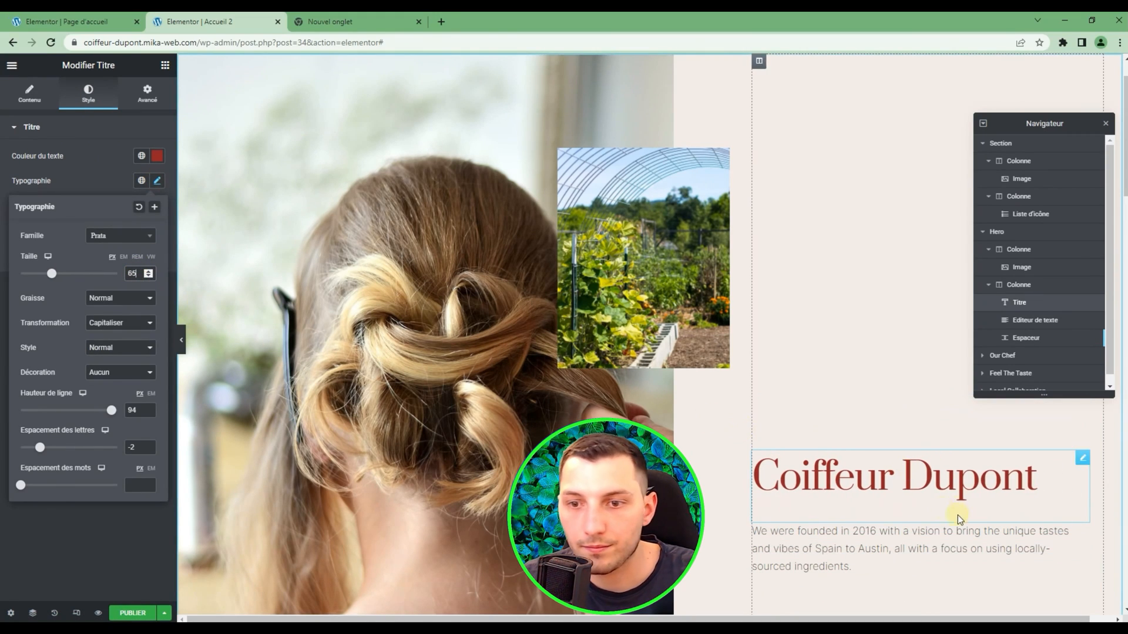
# Select the paragraph under the heading and scroll down to the footer section
pyautogui.click(868, 562)
pyautogui.scroll(-7, 821, 324)
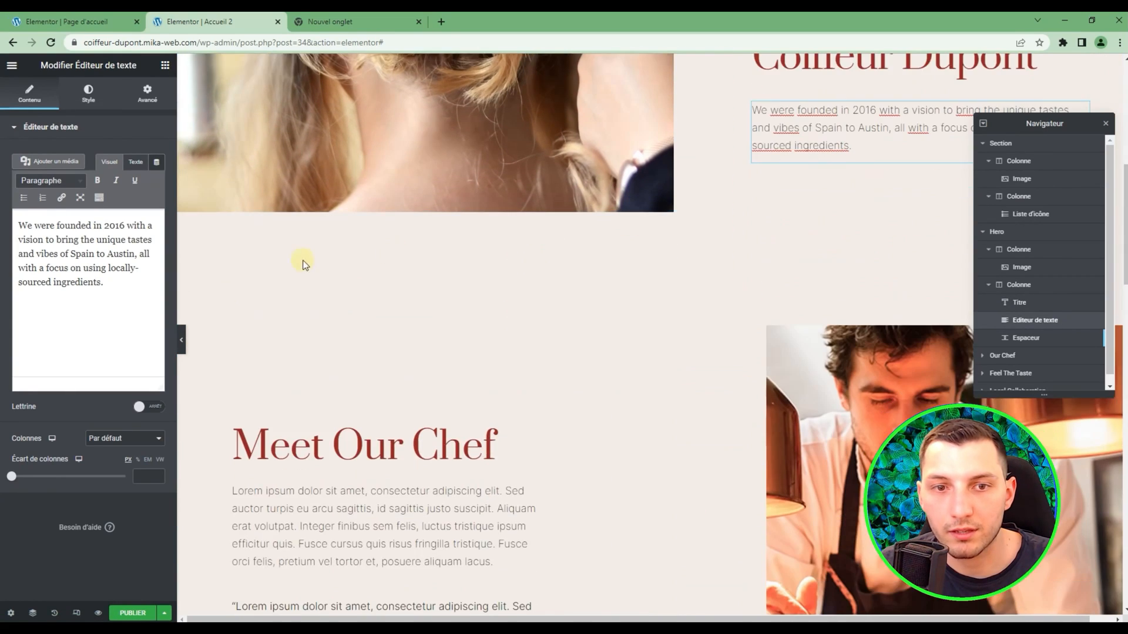
pyautogui.scroll(-8, 783, 279)
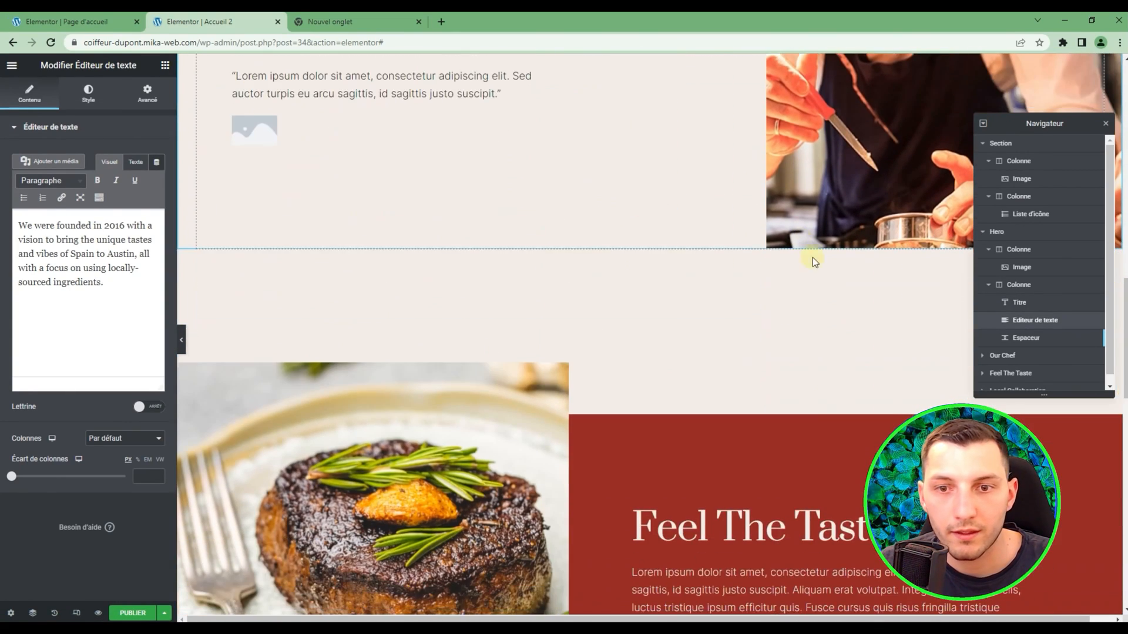
pyautogui.scroll(15, 574, 201)
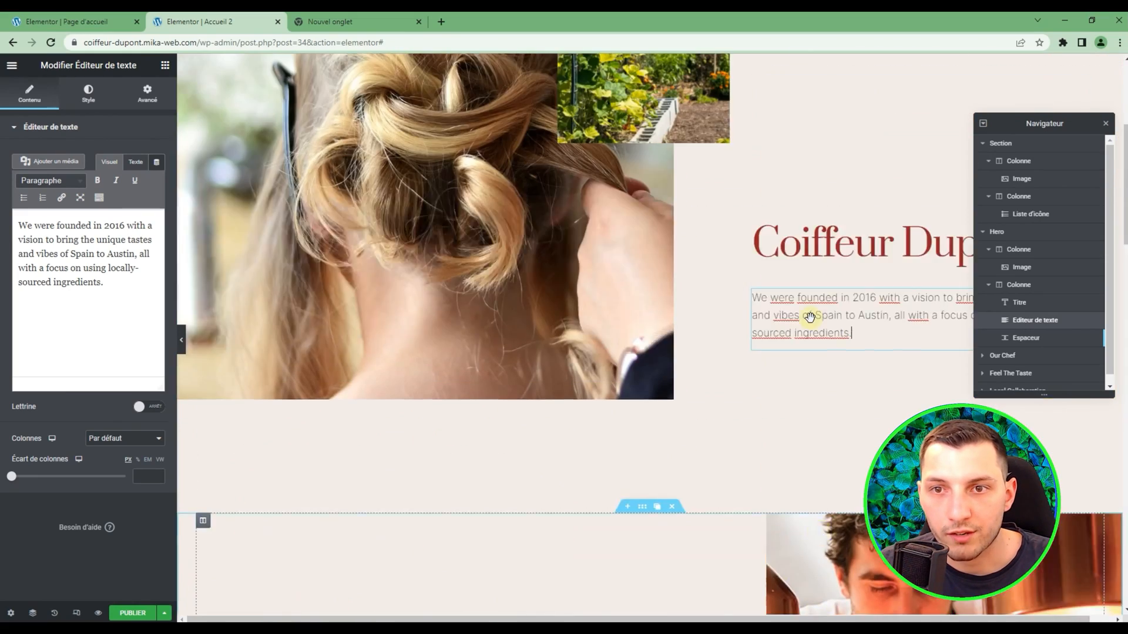
pyautogui.scroll(3, 810, 317)
pyautogui.scroll(-12, 806, 278)
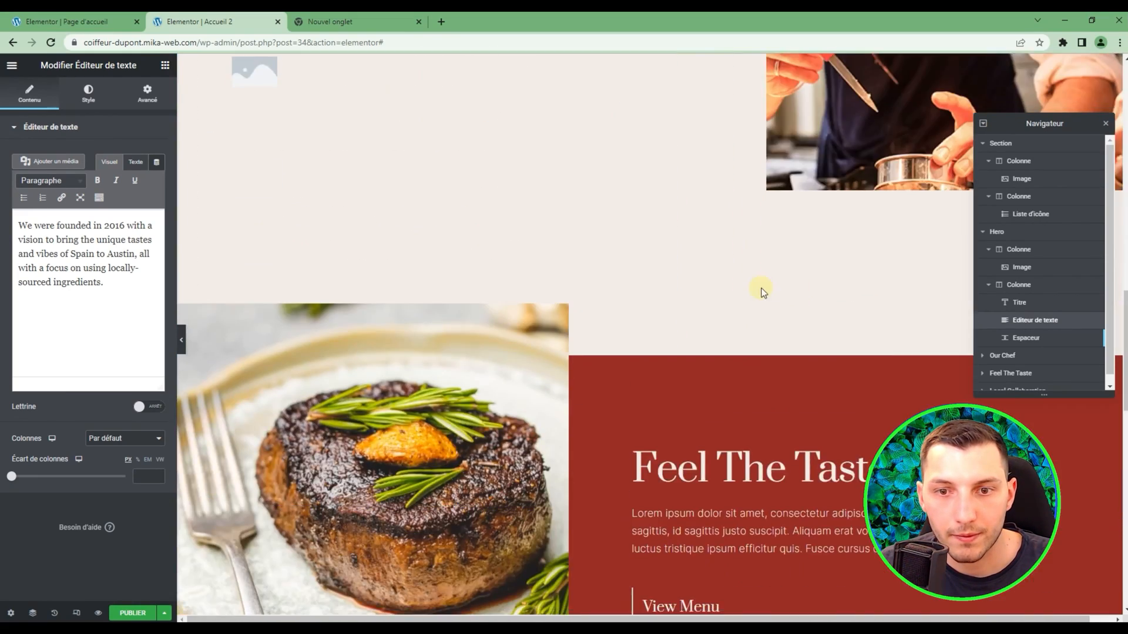
pyautogui.scroll(-10, 551, 242)
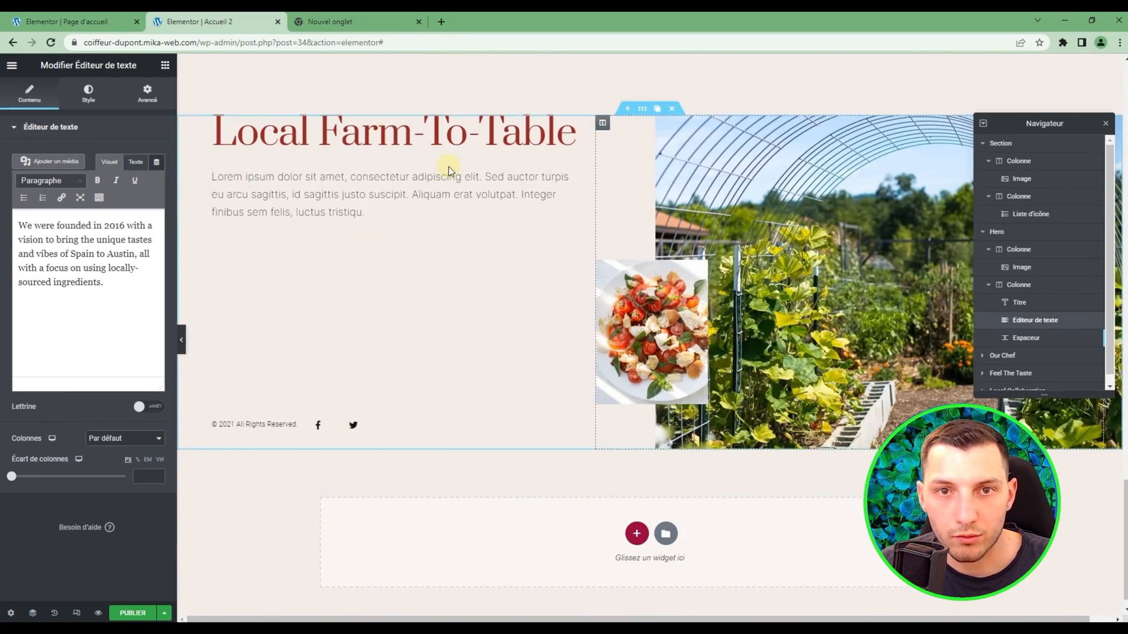
# Select the footer copyright text and highlight 'All Rights Reserved.'
pyautogui.click(404, 218)
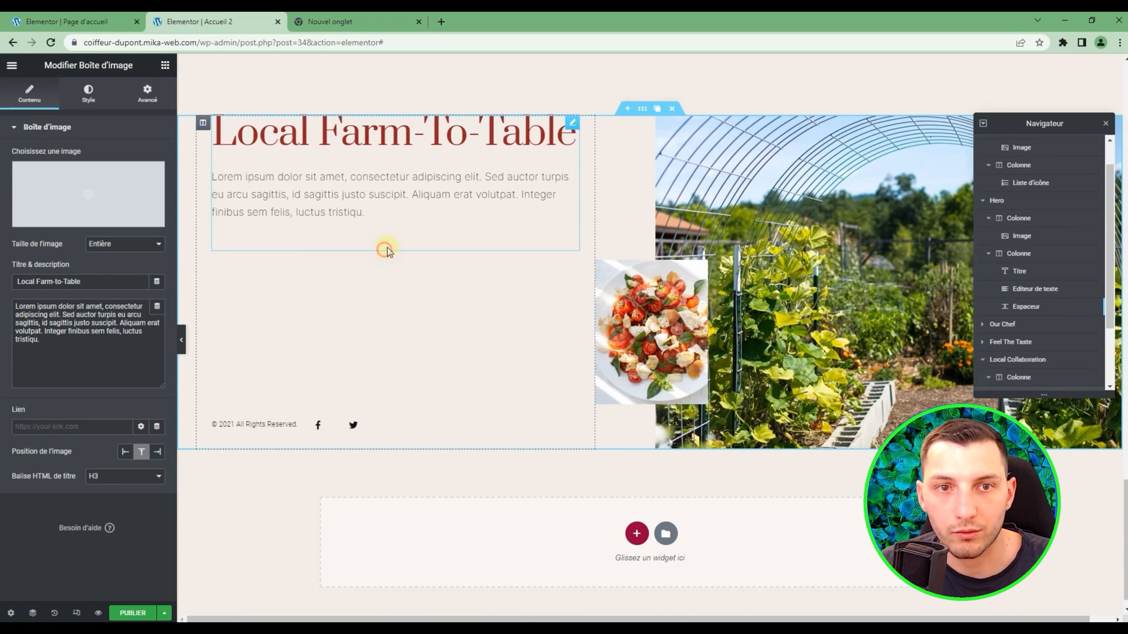
pyautogui.scroll(-1, 376, 306)
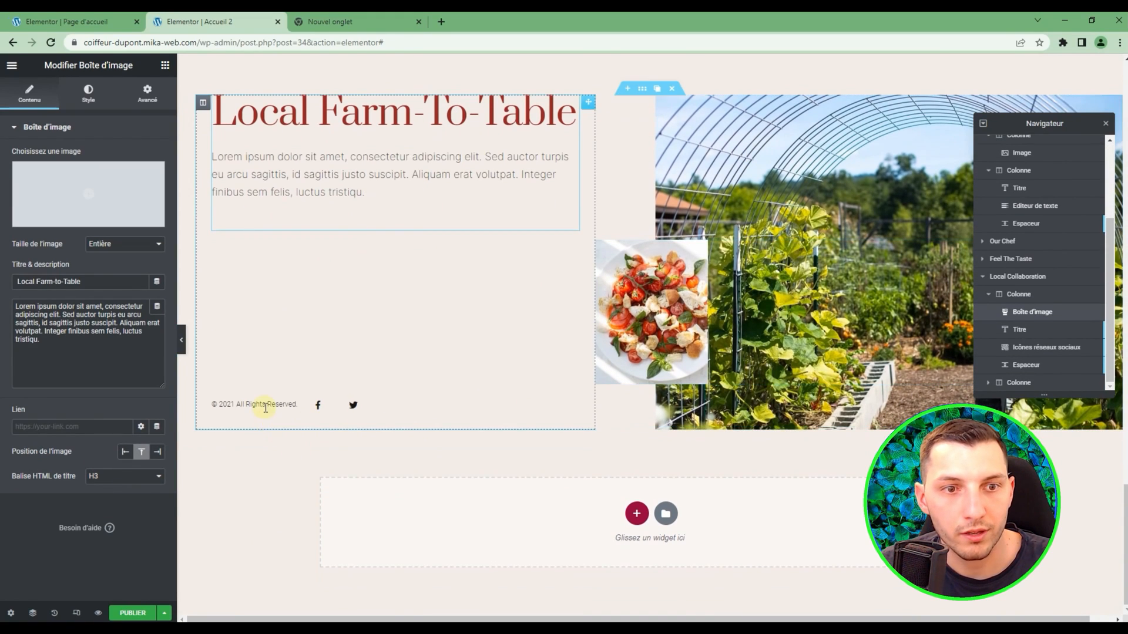
pyautogui.click(266, 406)
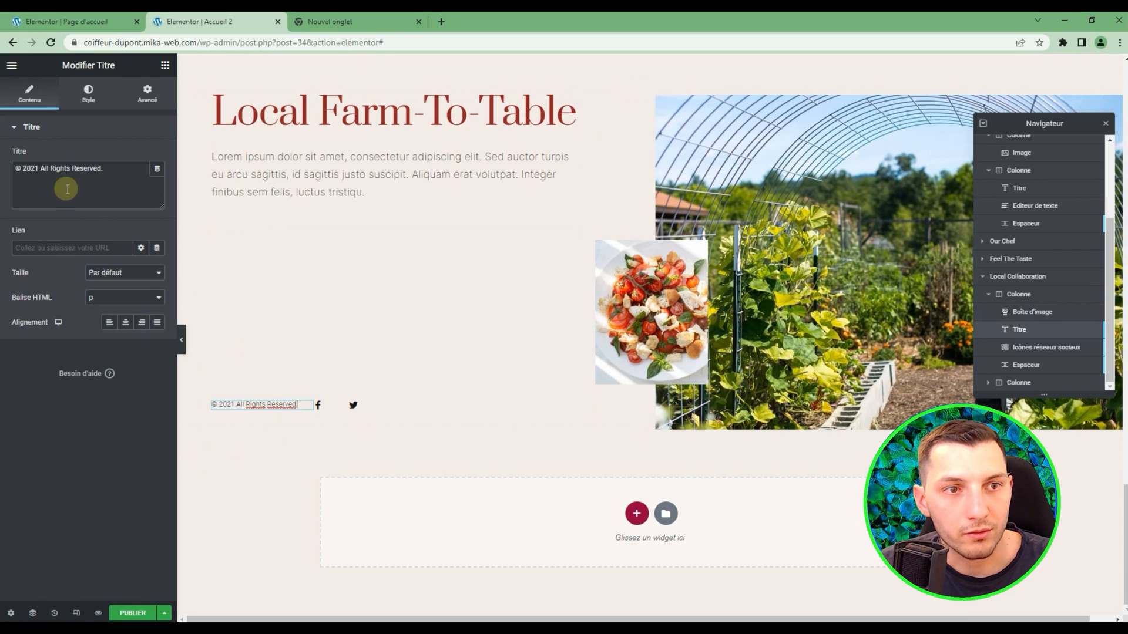
pyautogui.moveTo(111, 169); pyautogui.dragTo(41, 171)
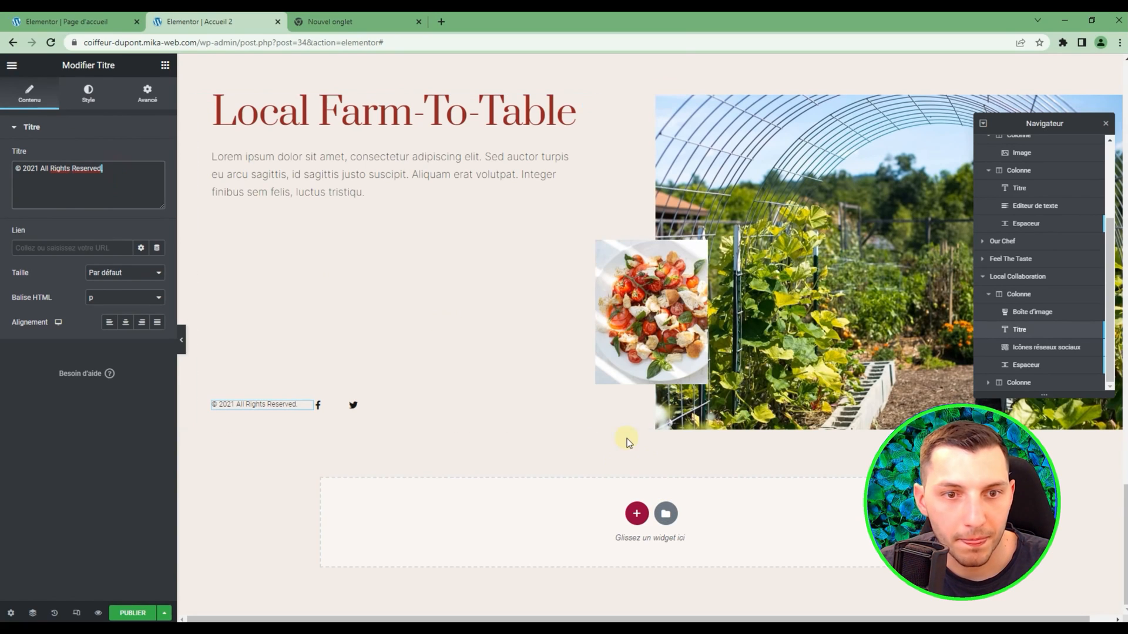
# Replace the Facebook social icon with the Instagram icon
pyautogui.click(351, 407)
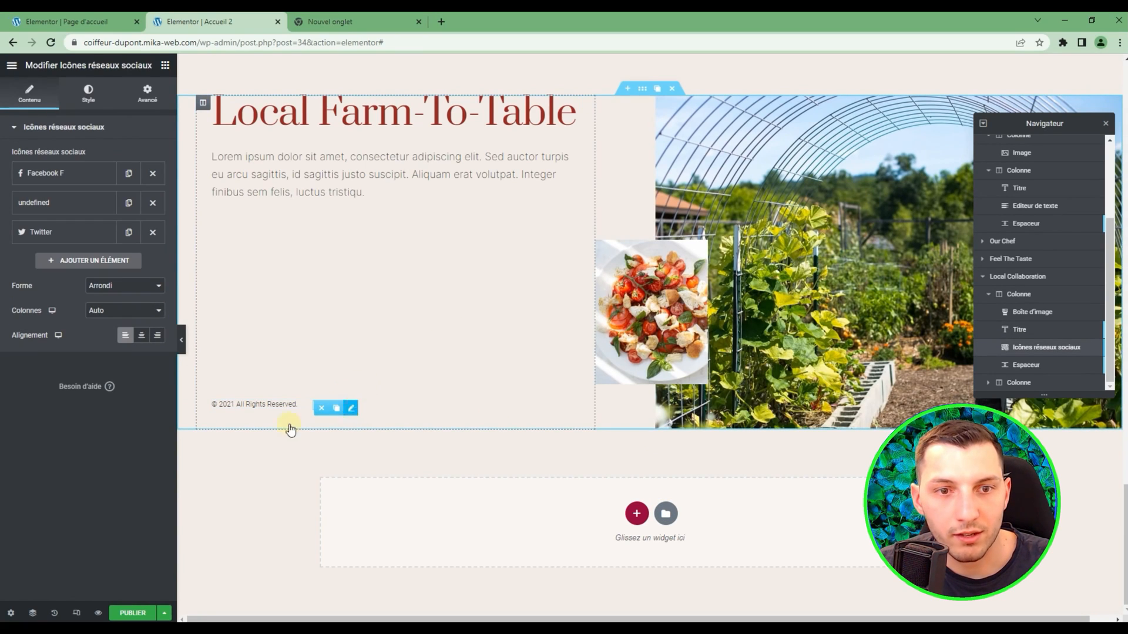
pyautogui.click(84, 176)
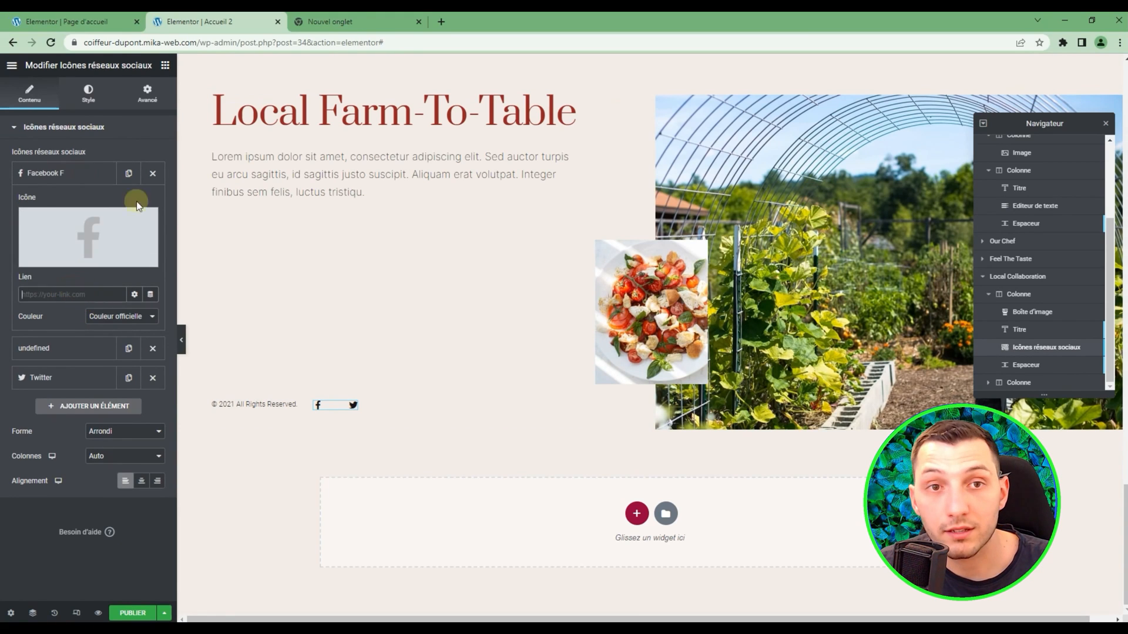
pyautogui.click(84, 294)
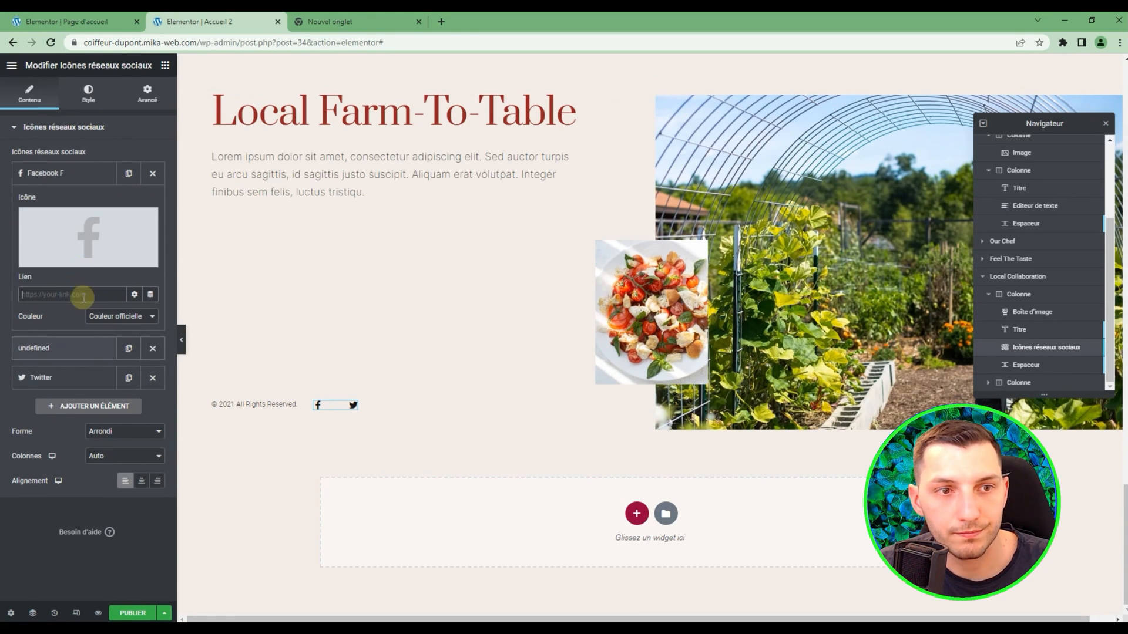
pyautogui.click(93, 232)
pyautogui.write('insta')
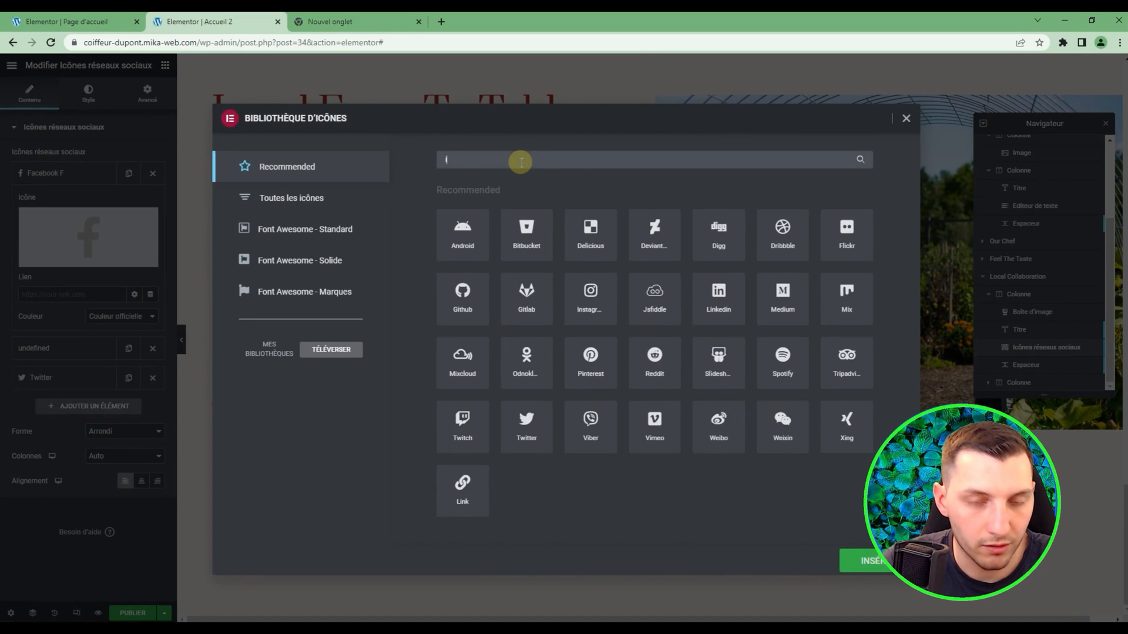
pyautogui.click(447, 232)
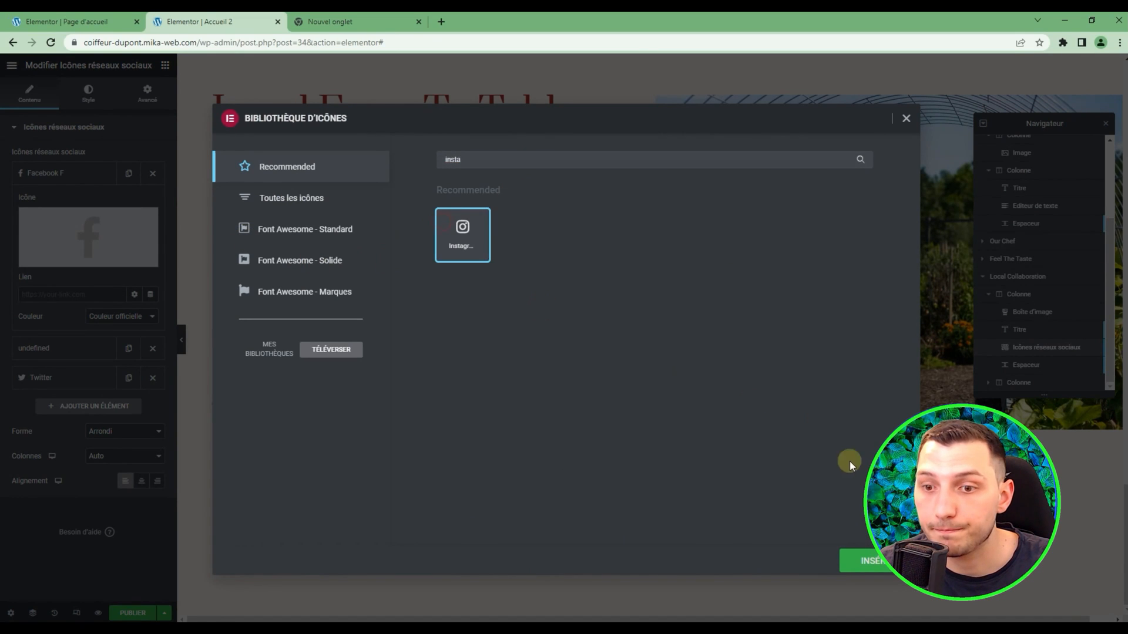
pyautogui.click(871, 561)
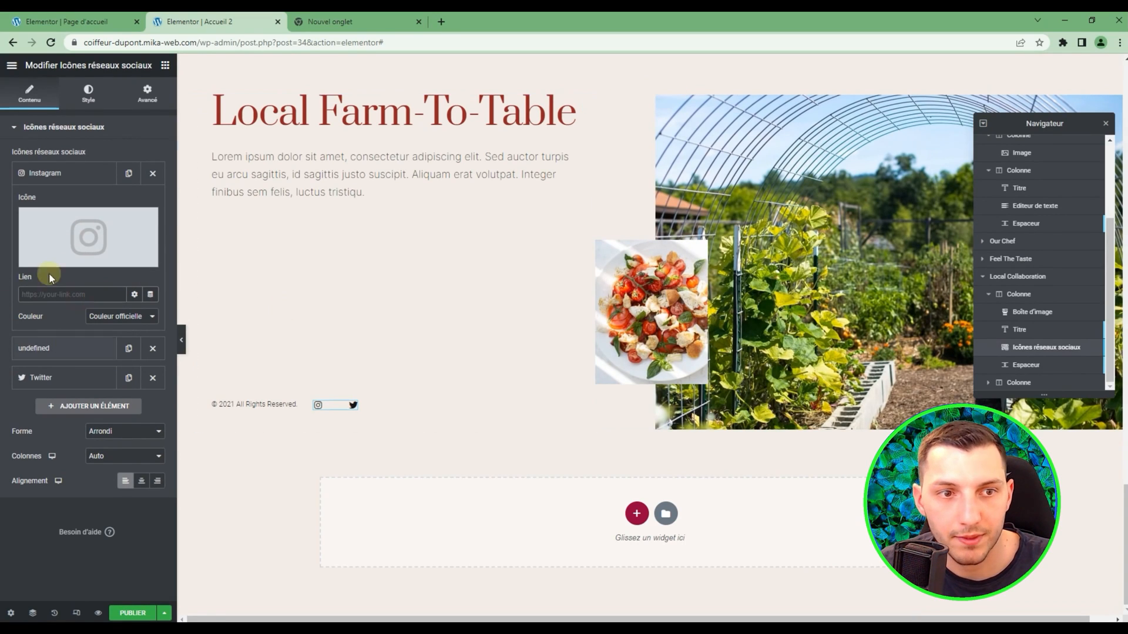
# Delete the Twitter social icon and enlarge the Instagram icon to size 51
pyautogui.click(133, 295)
pyautogui.click(134, 295)
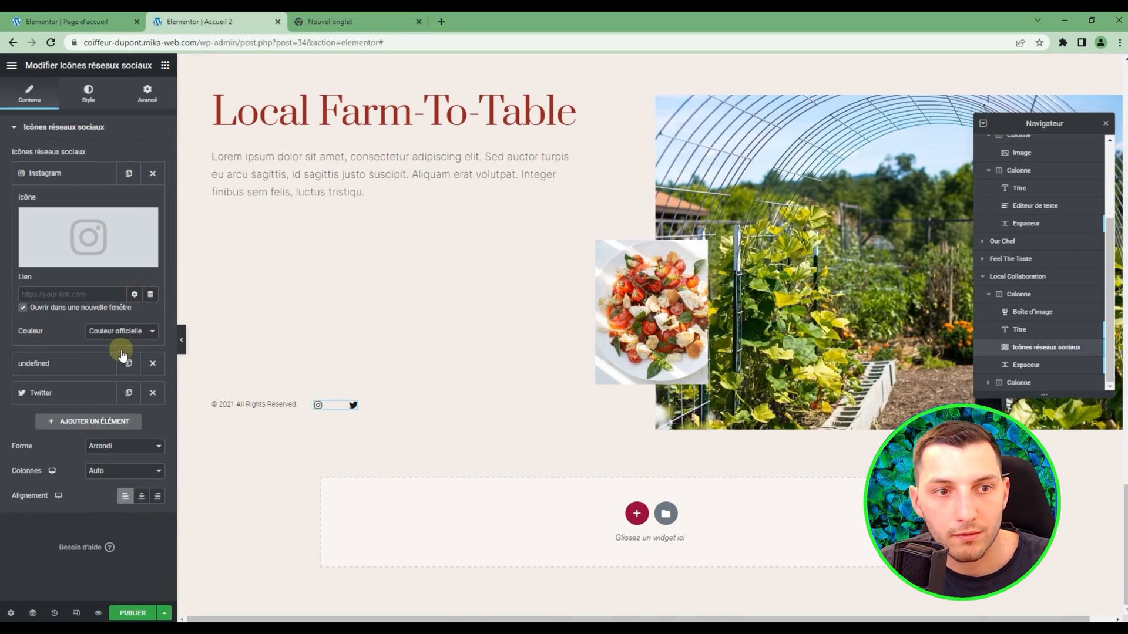
pyautogui.click(152, 350)
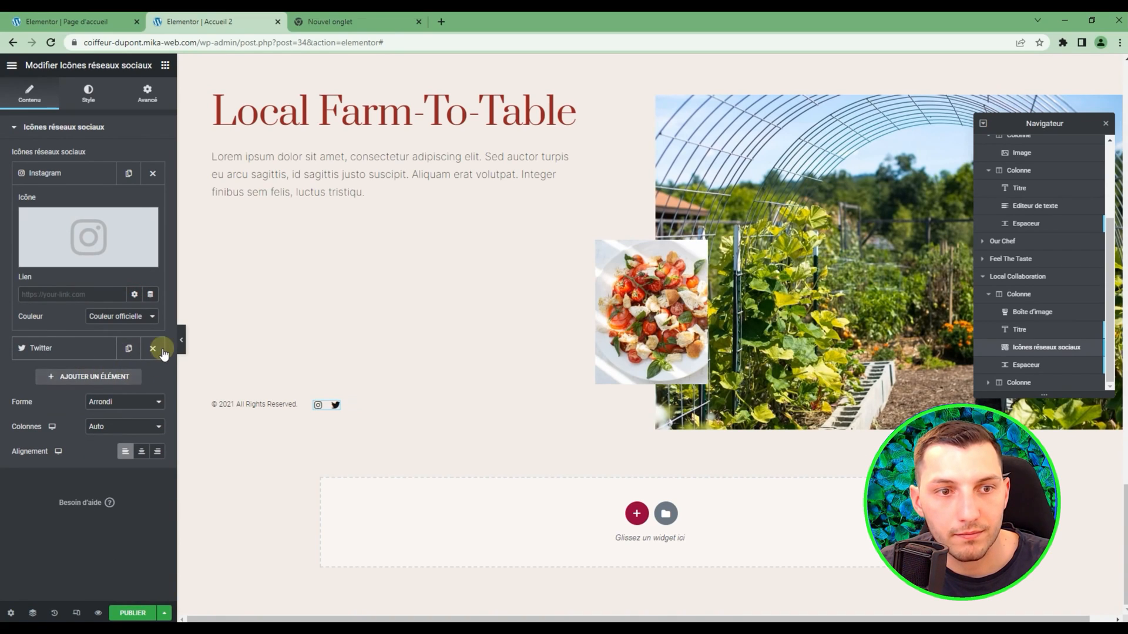
pyautogui.click(153, 349)
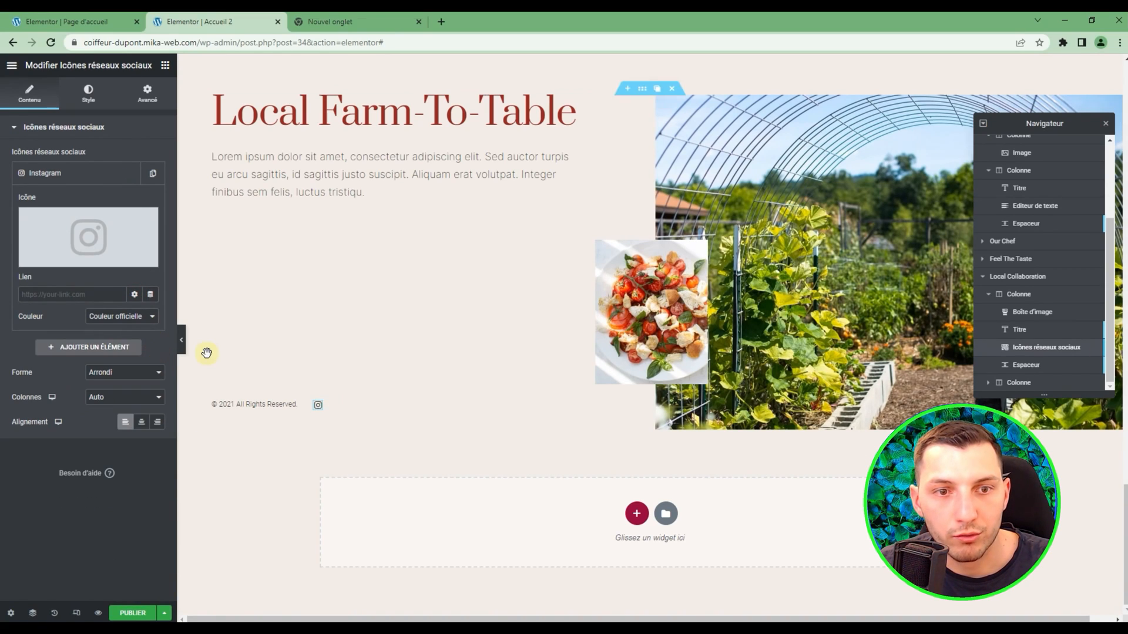
pyautogui.click(88, 93)
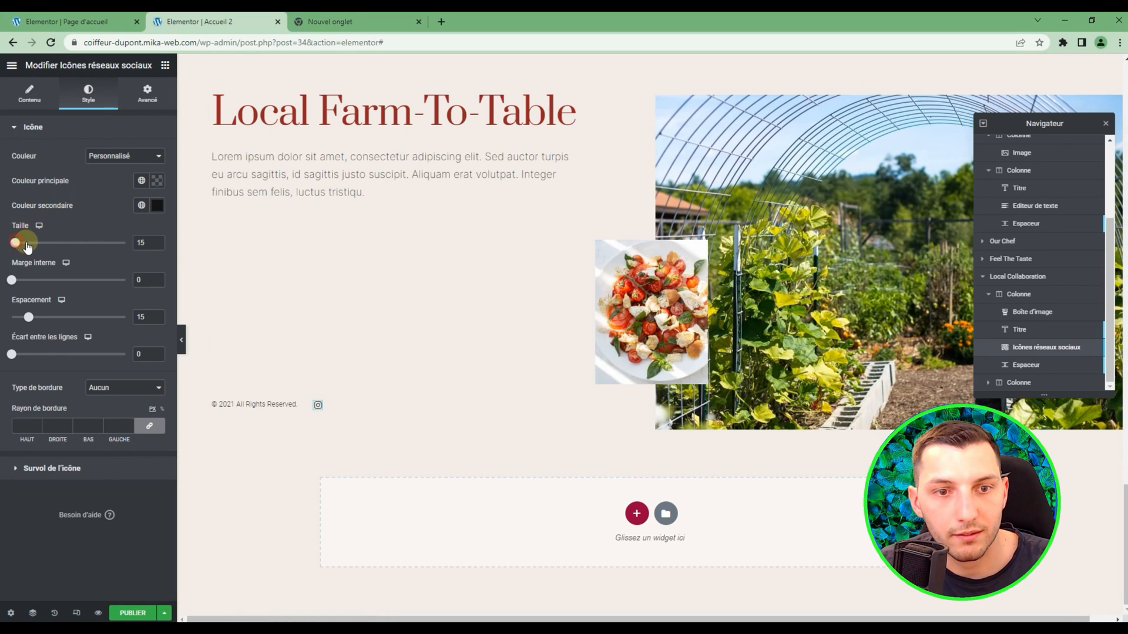
pyautogui.moveTo(27, 247); pyautogui.dragTo(32, 247)
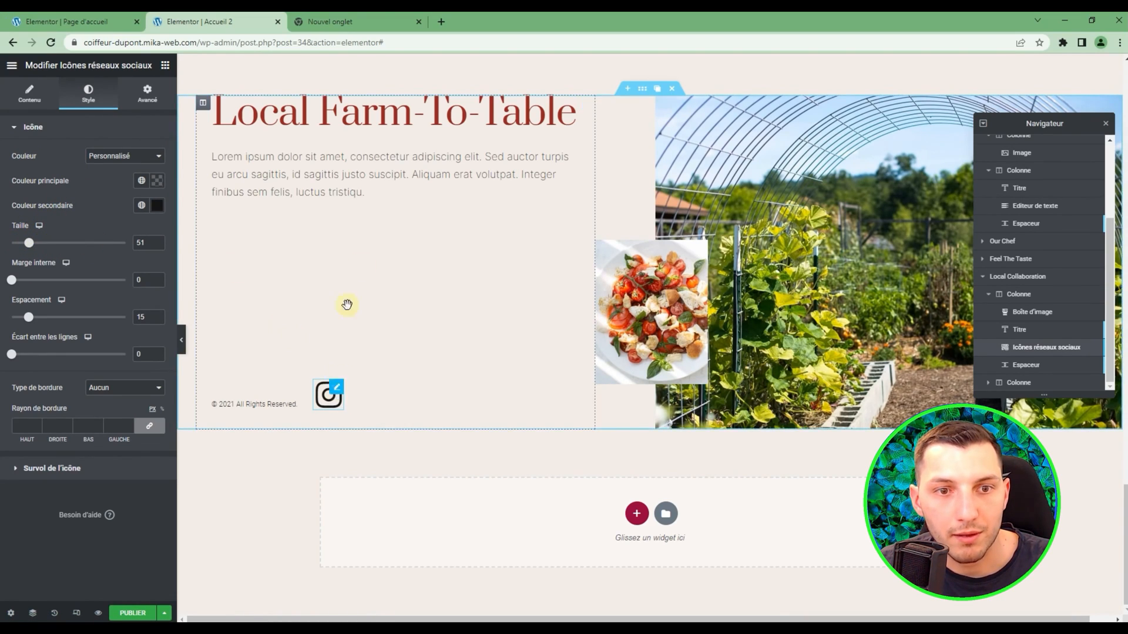
pyautogui.scroll(2, 406, 364)
# Drag the Instagram icon around the hero, dropping it back under the paragraph
pyautogui.moveTo(343, 511)
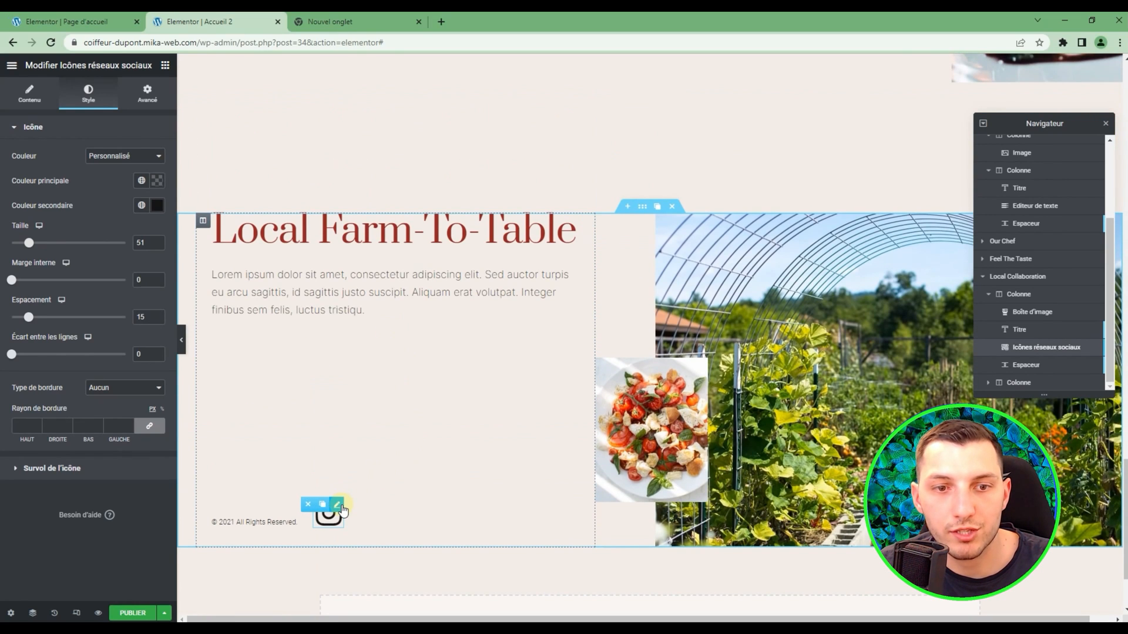
pyautogui.moveTo(340, 503); pyautogui.dragTo(808, 395)
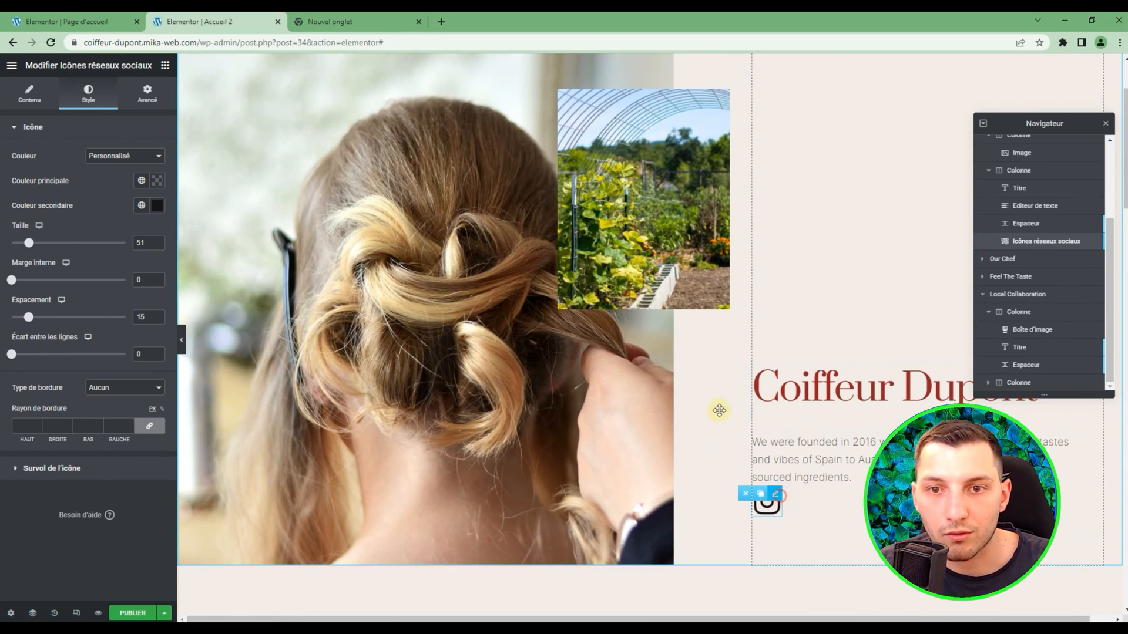
pyautogui.moveTo(719, 409); pyautogui.dragTo(794, 517)
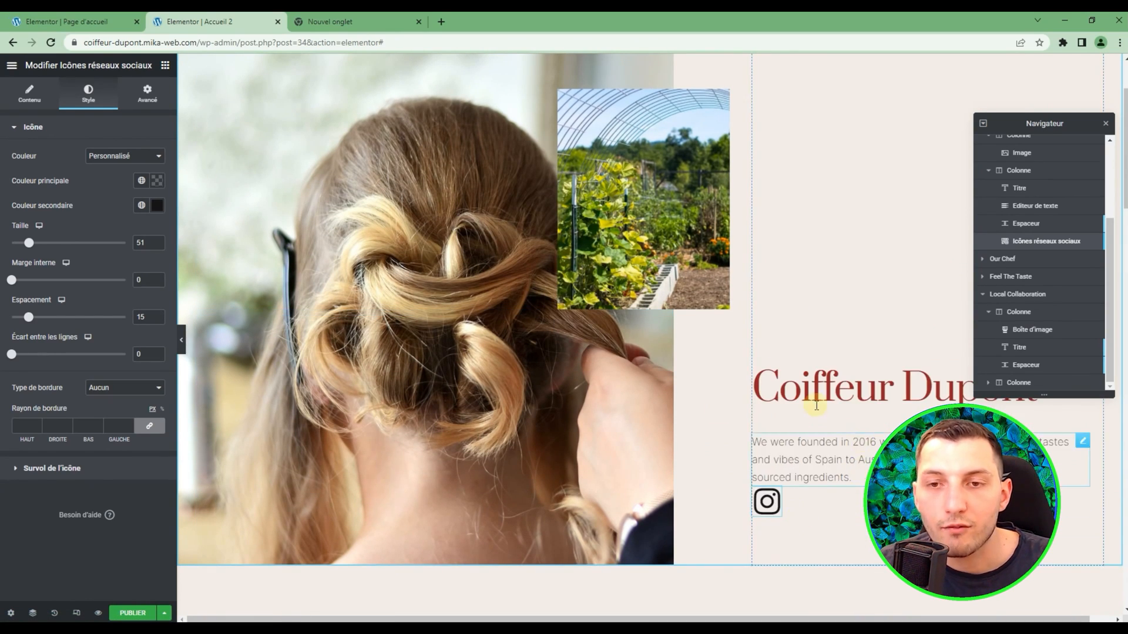
pyautogui.scroll(2, 816, 404)
pyautogui.scroll(-3, 815, 399)
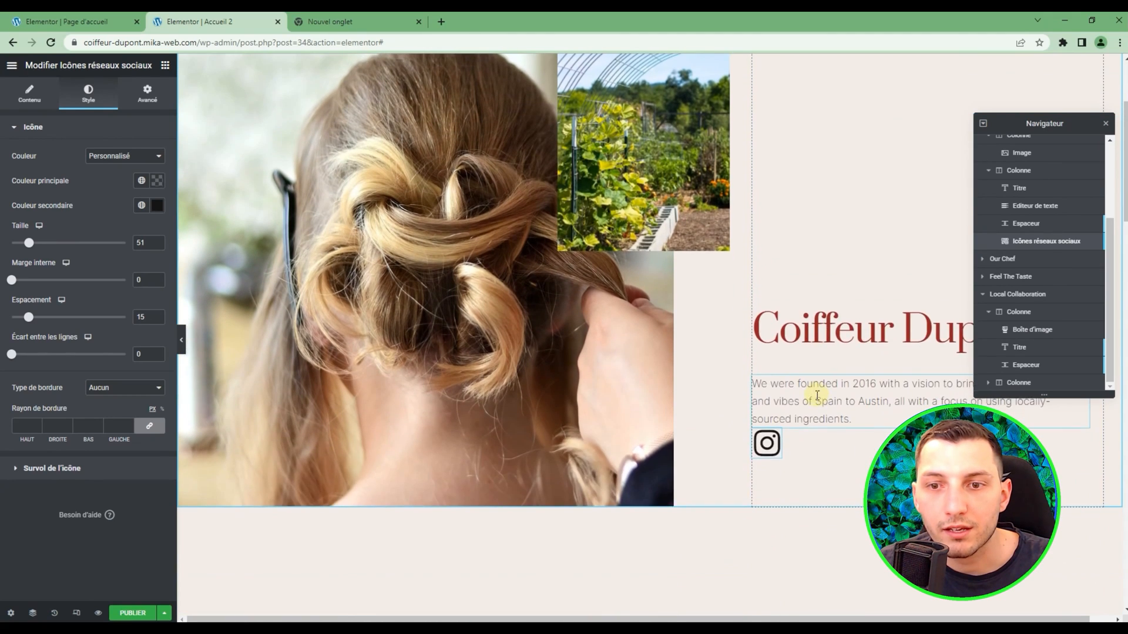
pyautogui.scroll(2, 814, 398)
pyautogui.moveTo(777, 457); pyautogui.dragTo(455, 144)
pyautogui.moveTo(481, 193); pyautogui.dragTo(803, 451)
# Close the Navigator and again try moving the Instagram icon up toward the header
pyautogui.scroll(3, 803, 451)
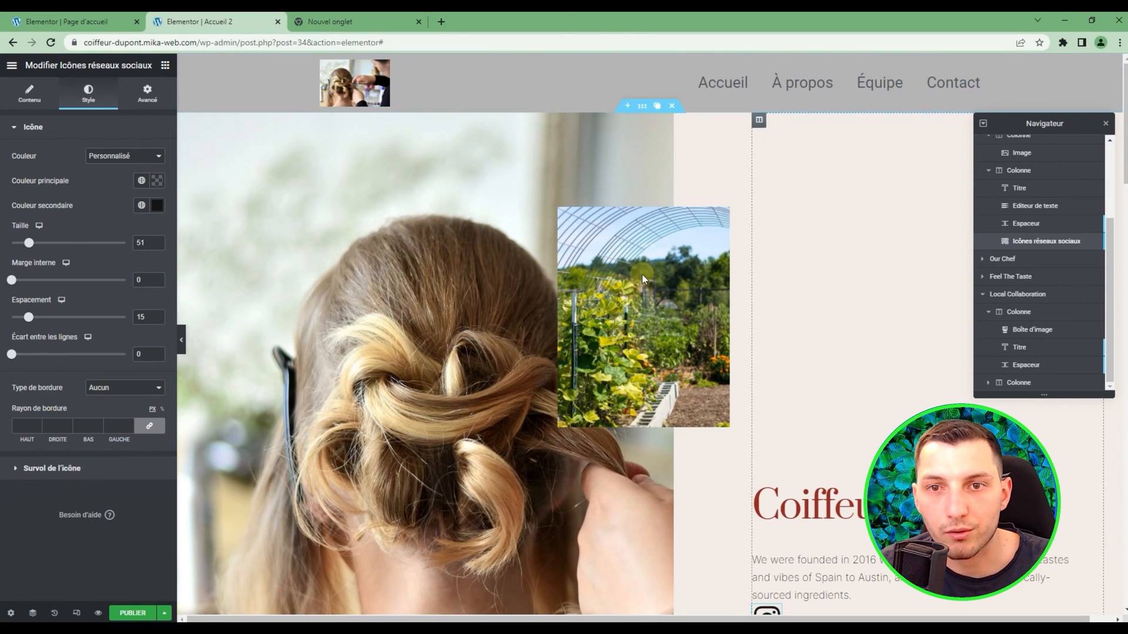
pyautogui.scroll(-4, 677, 344)
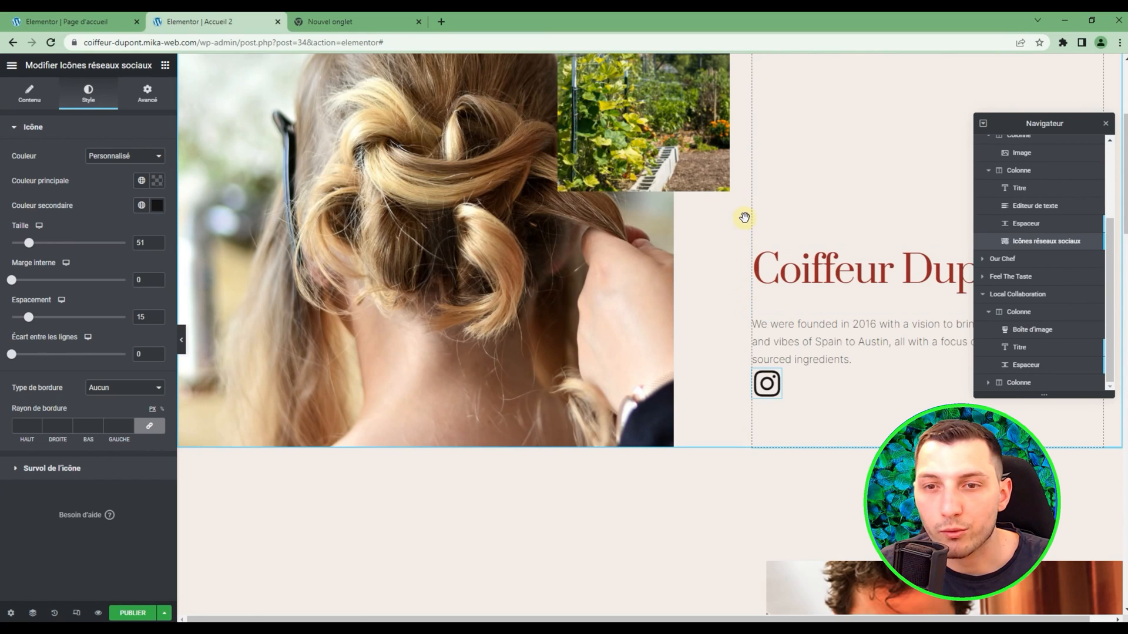
pyautogui.moveTo(766, 383); pyautogui.dragTo(810, 482)
pyautogui.scroll(2, 811, 514)
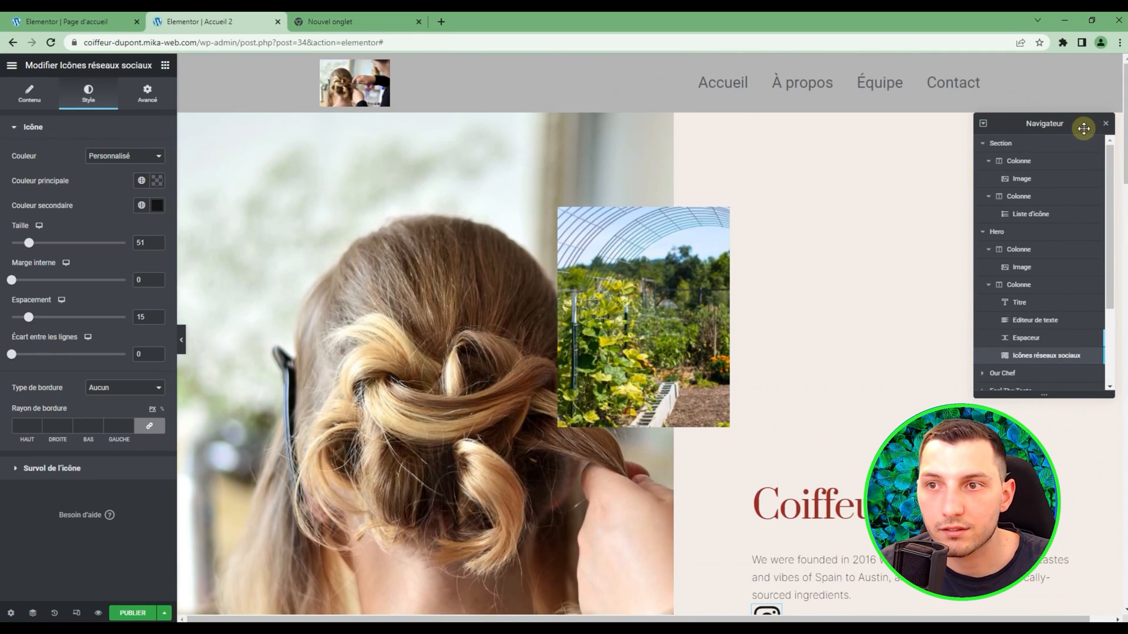
pyautogui.click(1102, 122)
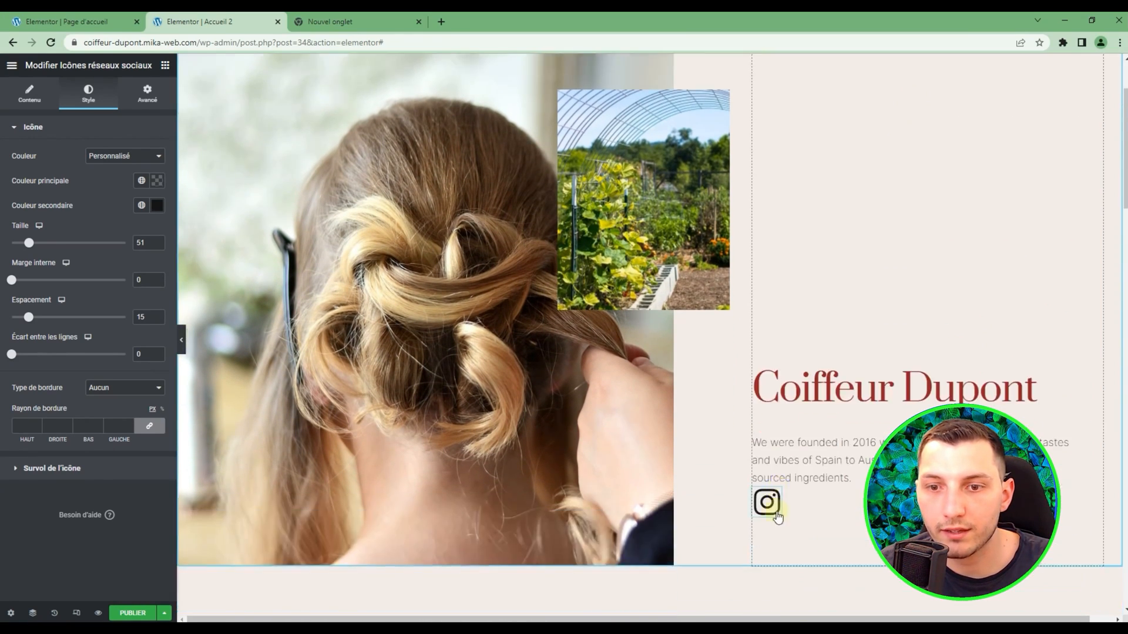
pyautogui.scroll(-2, 787, 558)
pyautogui.moveTo(779, 498); pyautogui.dragTo(938, 202)
pyautogui.scroll(2, 925, 188)
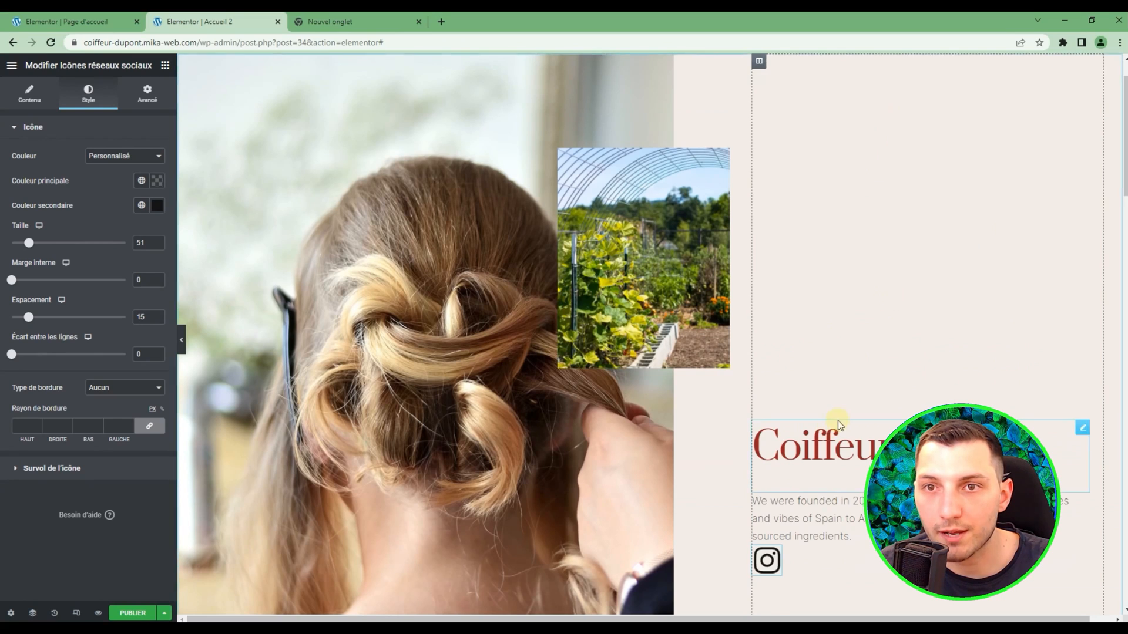
pyautogui.scroll(1, 837, 421)
pyautogui.click(758, 120)
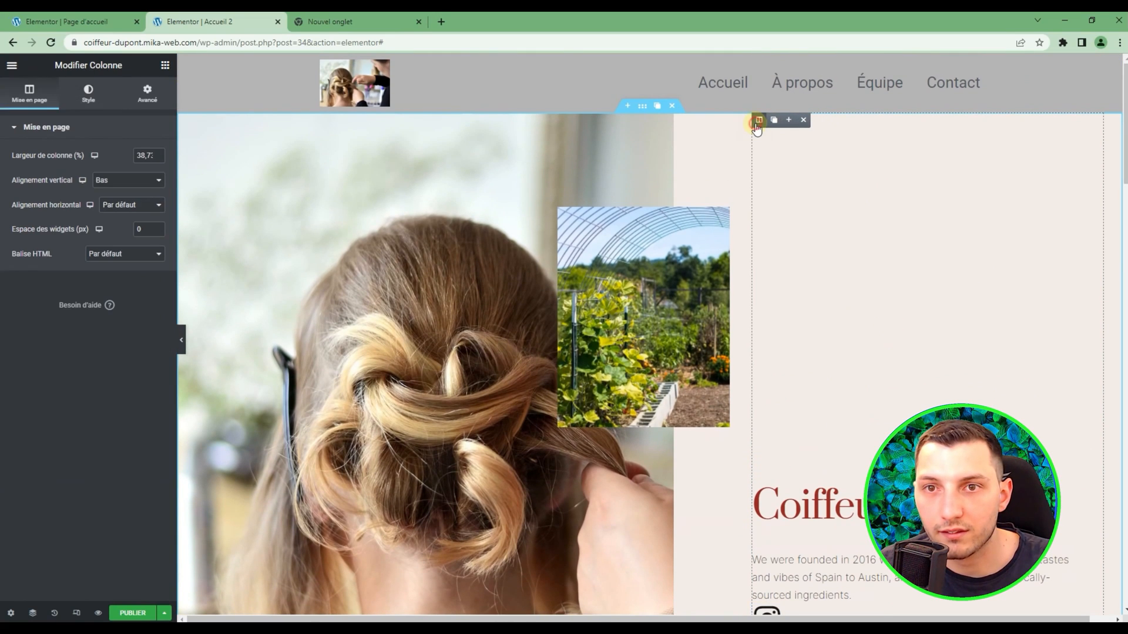
pyautogui.click(133, 99)
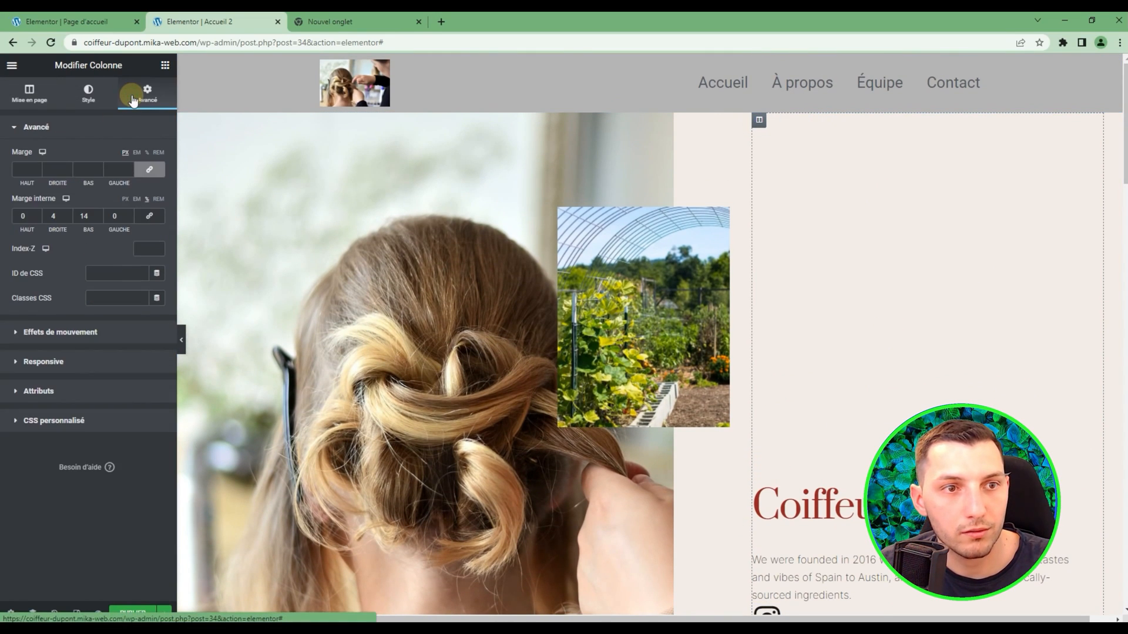
pyautogui.click(84, 217)
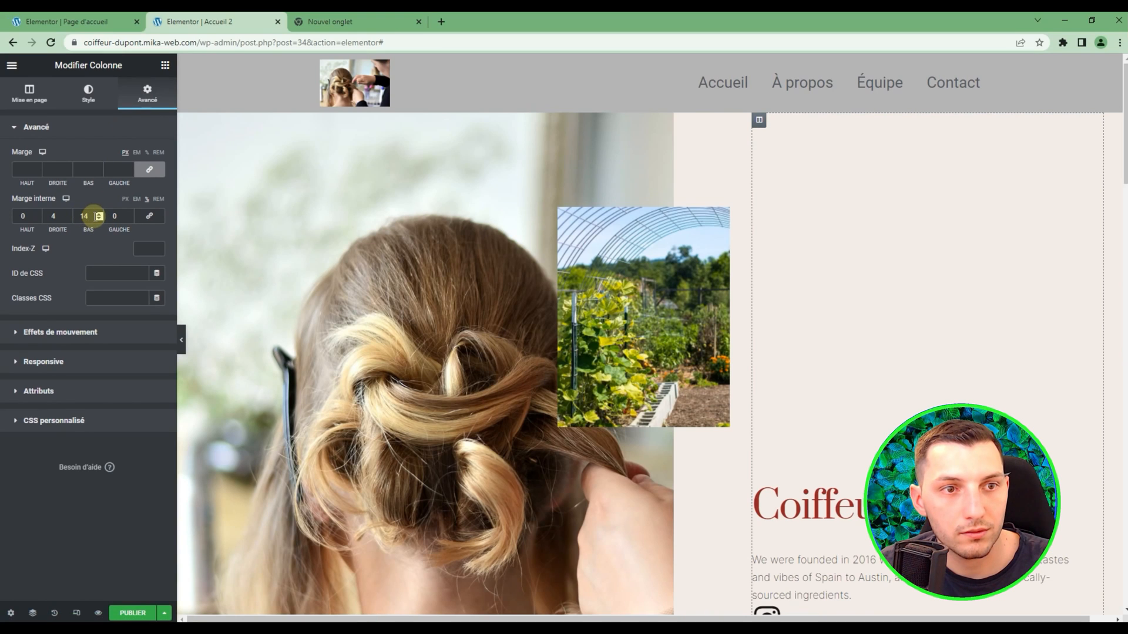
pyautogui.moveTo(84, 216); pyautogui.dragTo(54, 217)
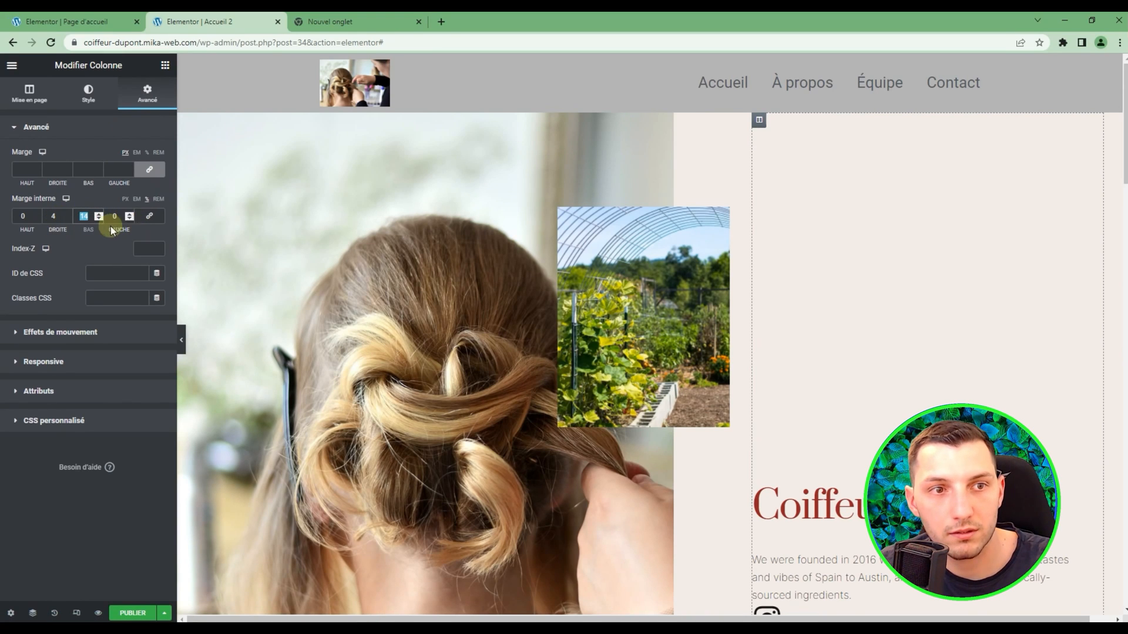
pyautogui.write('0')
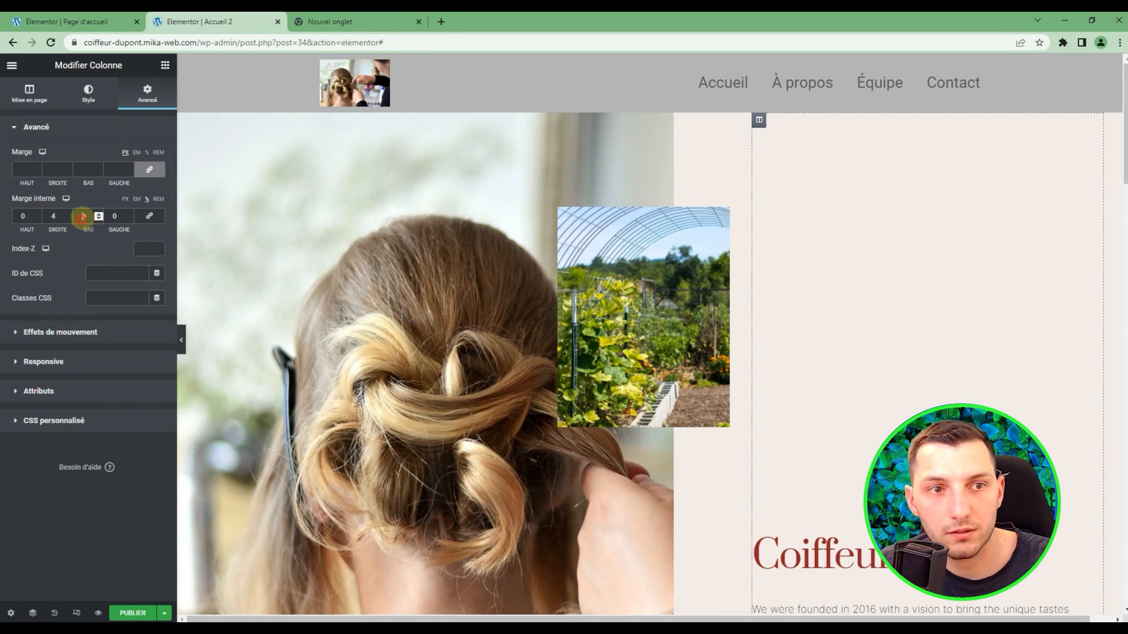
pyautogui.write('14')
pyautogui.press('BackSpace')
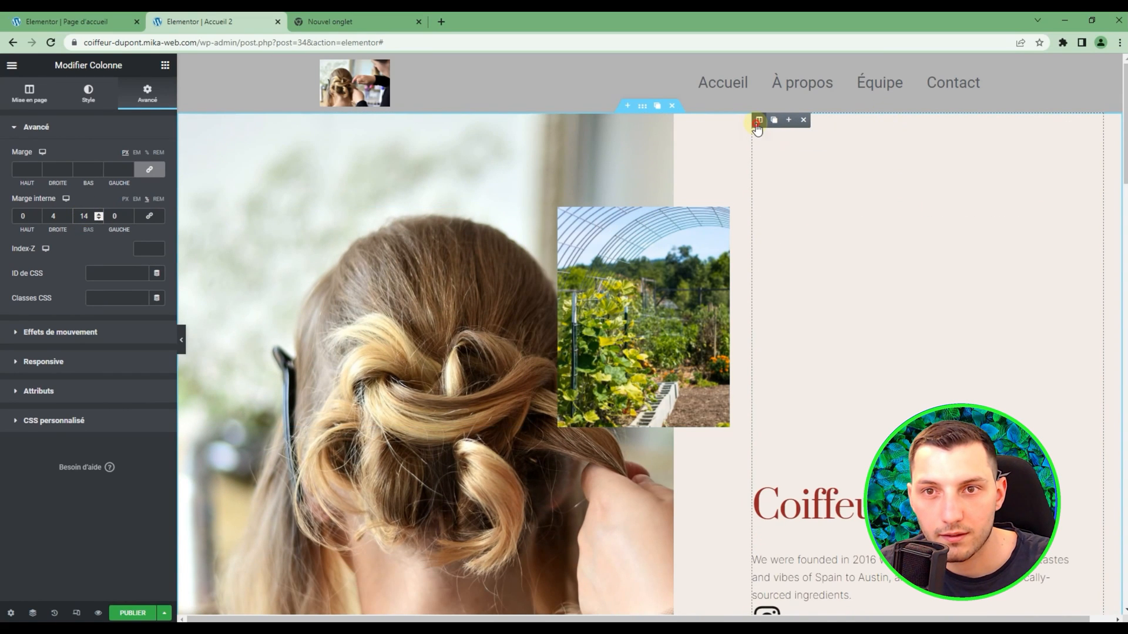
pyautogui.click(35, 97)
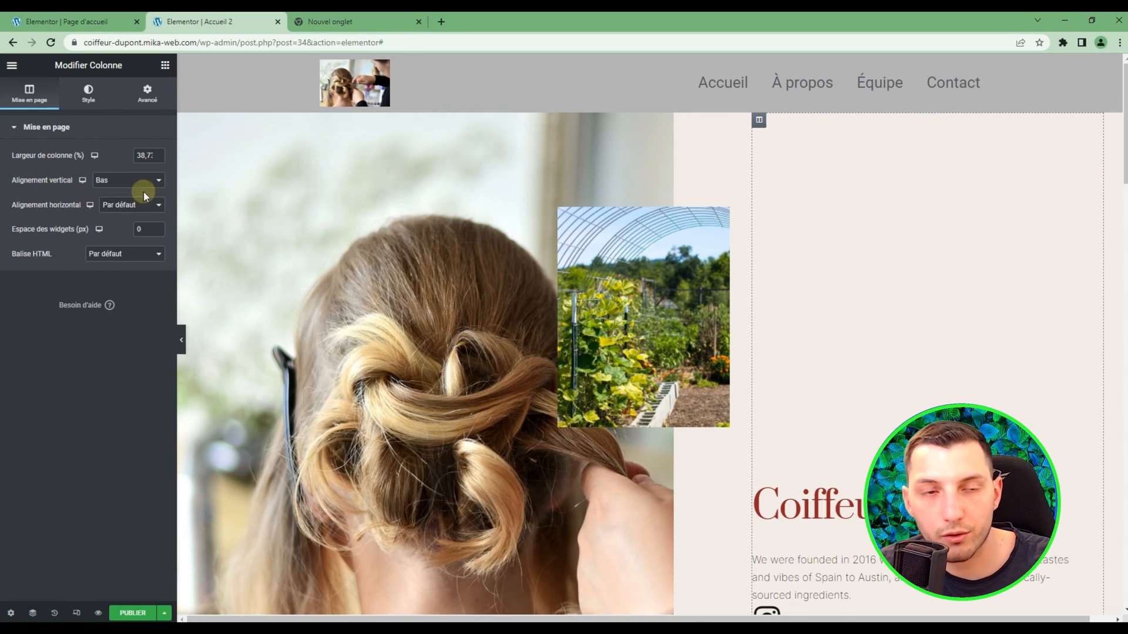
# Align the column's content to the top and move the Instagram icon above the heading
pyautogui.click(101, 183)
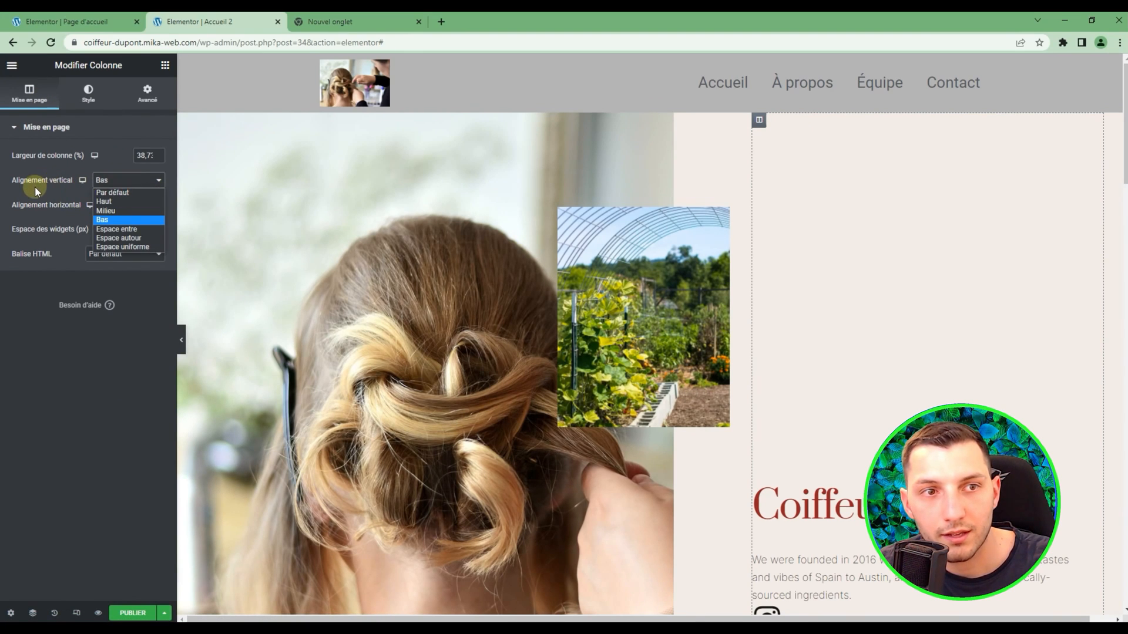
pyautogui.click(118, 202)
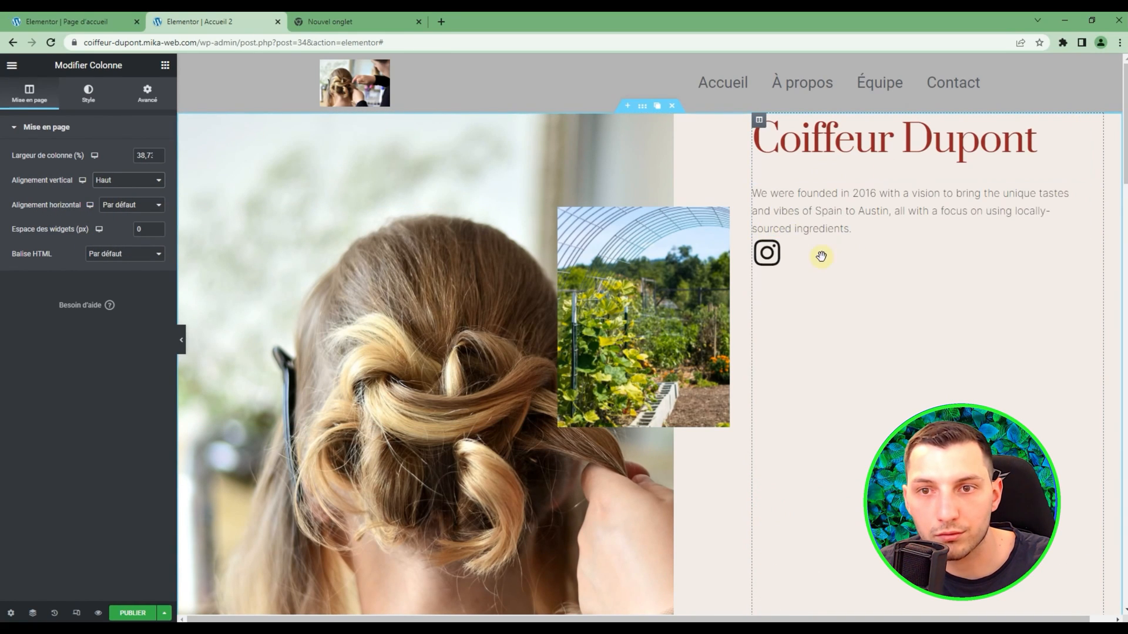
pyautogui.moveTo(775, 251); pyautogui.dragTo(846, 126)
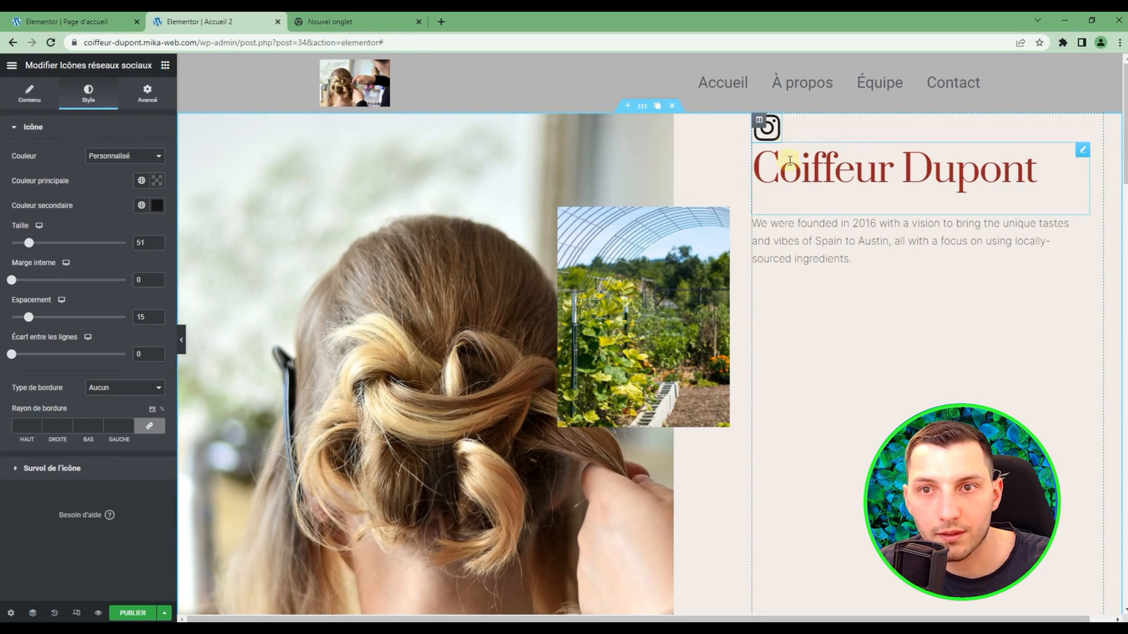
# Set the Coiffeur Dupont heading's Advanced top margin to 421
pyautogui.click(1088, 152)
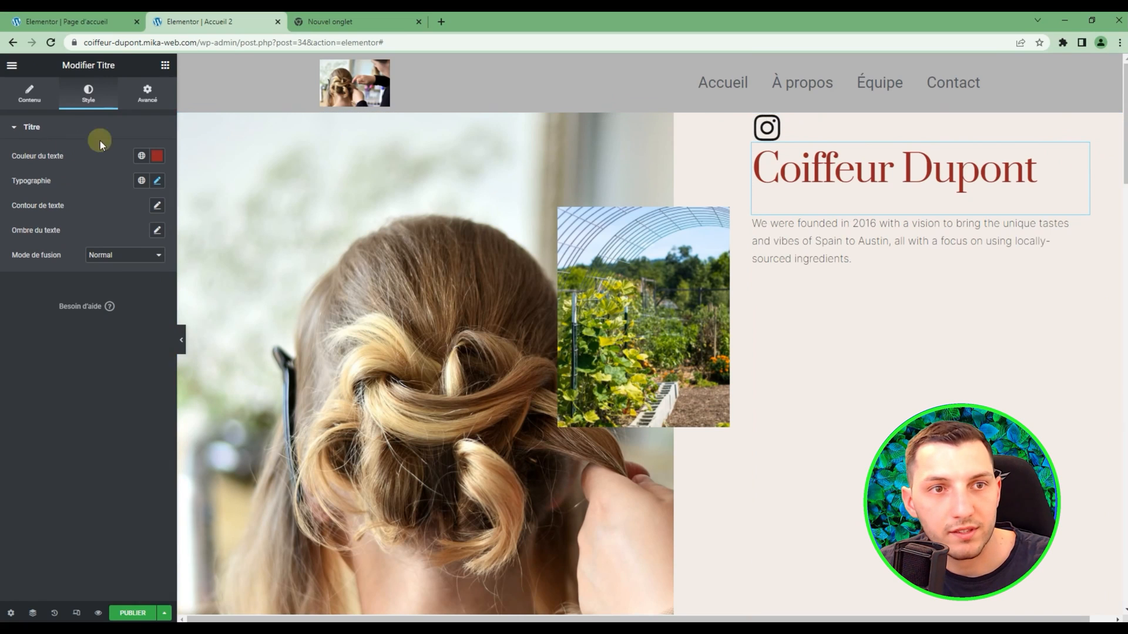
pyautogui.click(156, 100)
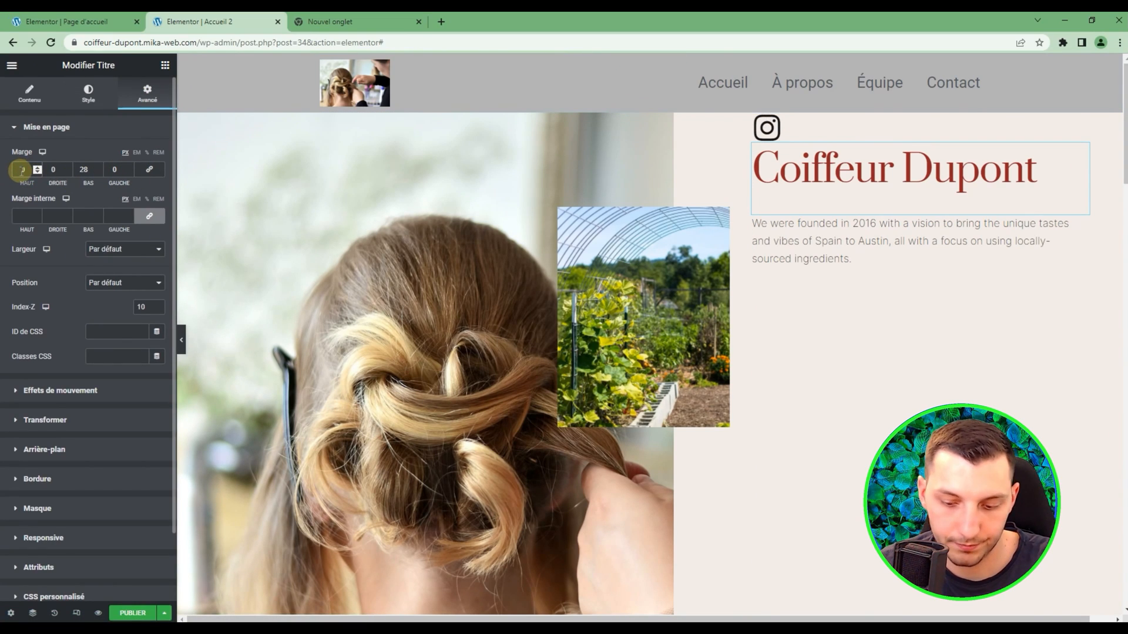
pyautogui.write('1000')
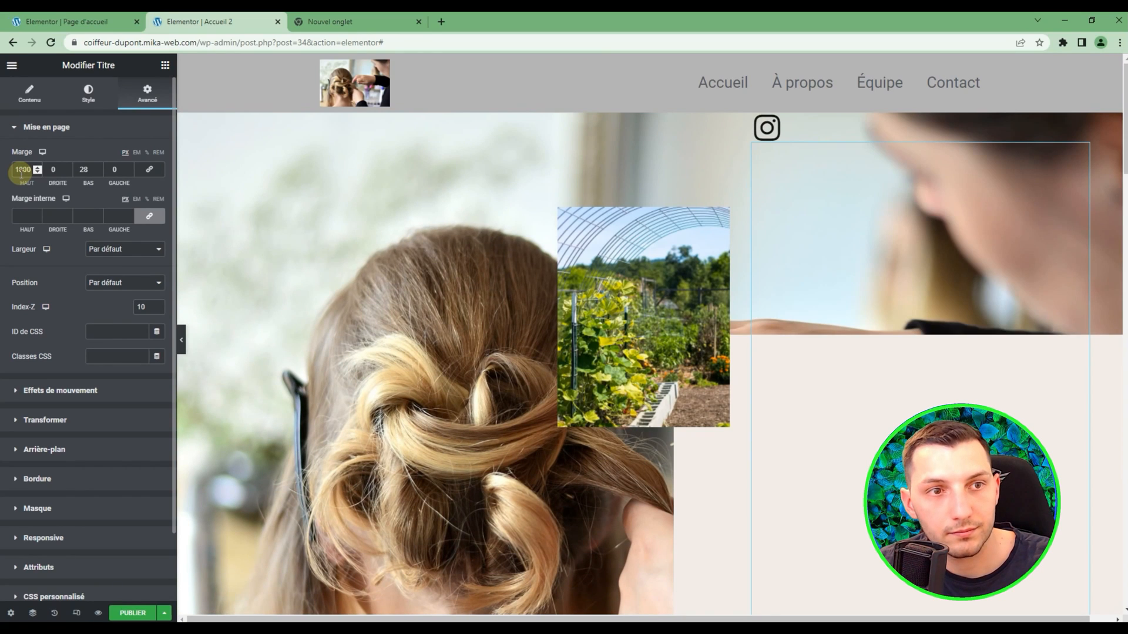
pyautogui.press('BackSpace')
pyautogui.press('Up')
pyautogui.press('Up')
pyautogui.press('Up')
pyautogui.press('Up')
pyautogui.press('Up')
pyautogui.press('Up')
pyautogui.press('Up')
pyautogui.press('Up')
pyautogui.press('Up')
pyautogui.press('Up')
pyautogui.press('Up')
pyautogui.press('Up')
pyautogui.press('Up')
pyautogui.press('Up')
pyautogui.press('Up')
pyautogui.press('Up')
pyautogui.press('Up')
pyautogui.press('Up')
pyautogui.press('Up')
pyautogui.press('Up')
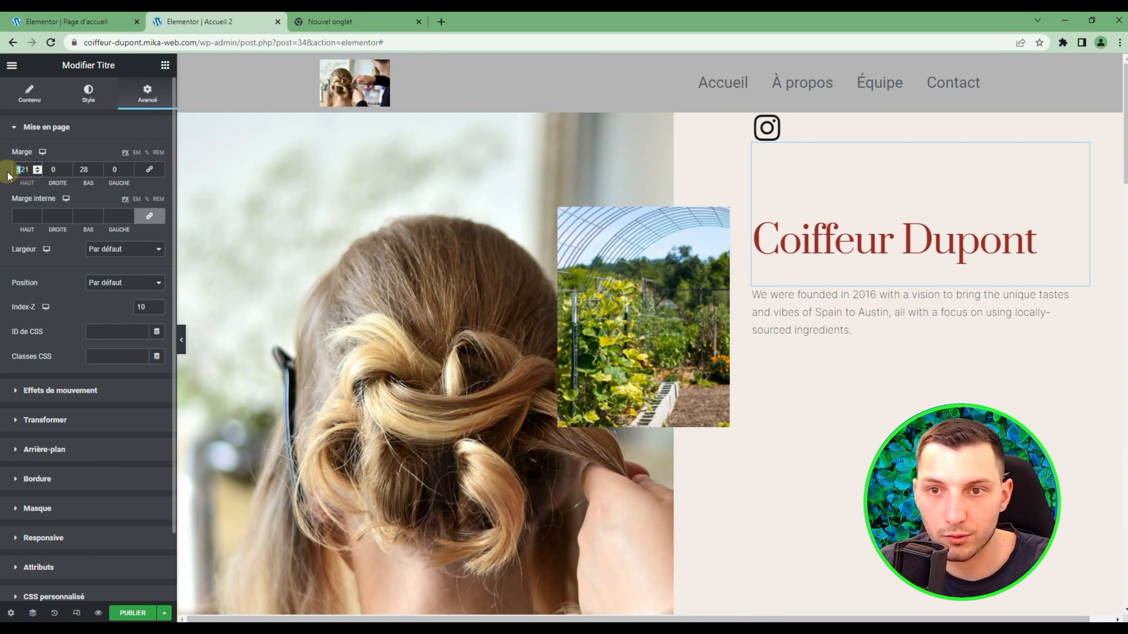
pyautogui.write('3')
pyautogui.write('4')
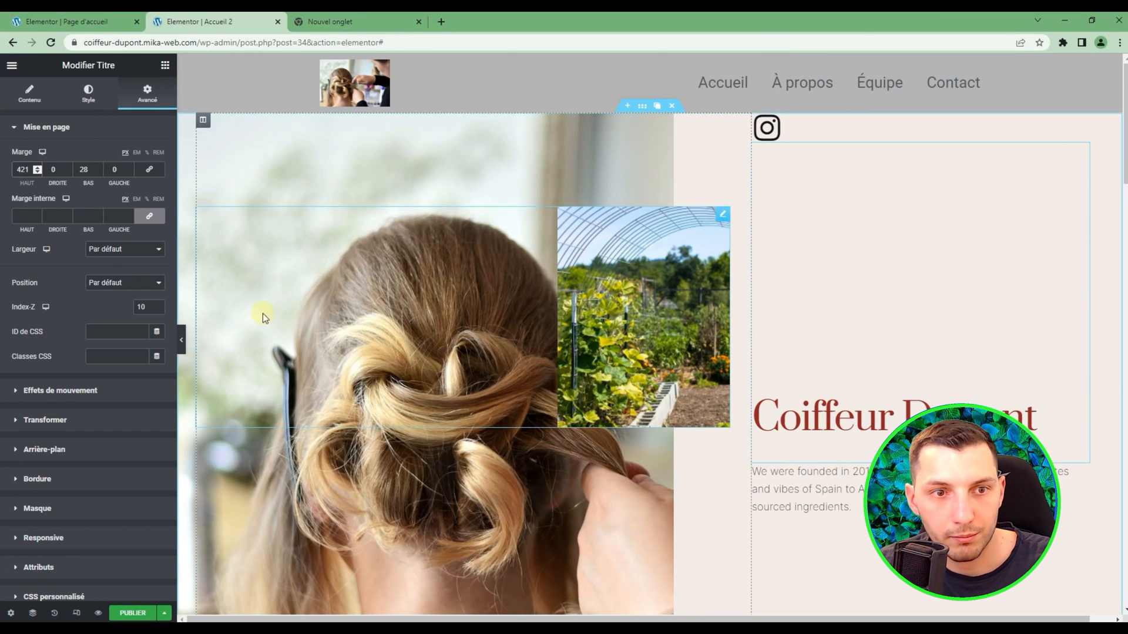
pyautogui.click(181, 342)
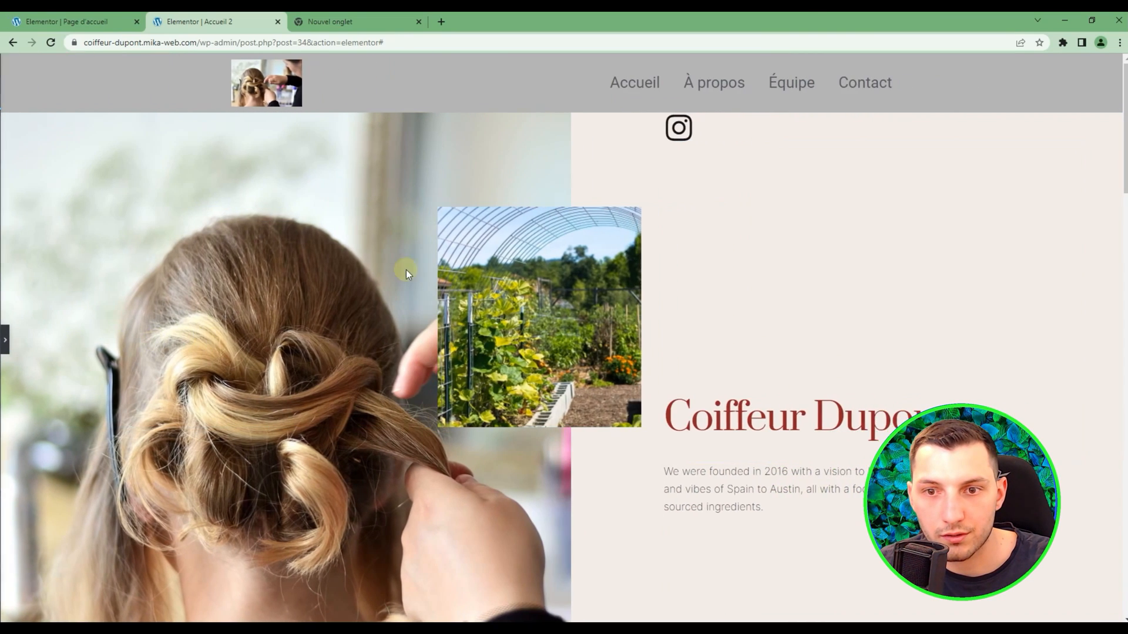
pyautogui.moveTo(738, 20); pyautogui.dragTo(672, 22)
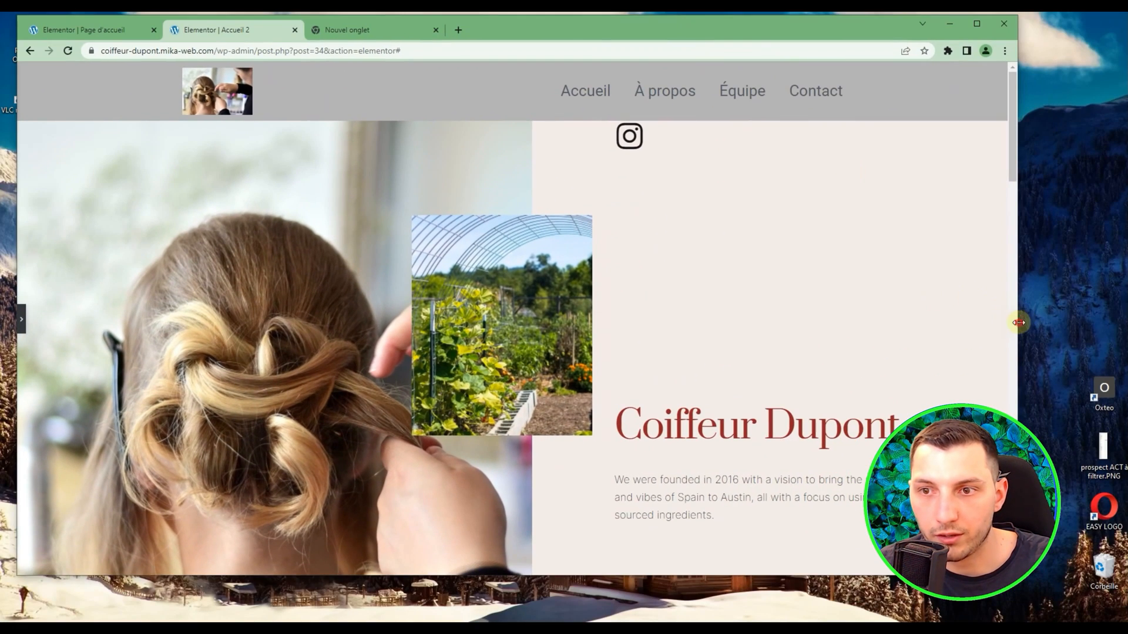
pyautogui.moveTo(1019, 322); pyautogui.dragTo(1033, 340)
pyautogui.click(976, 26)
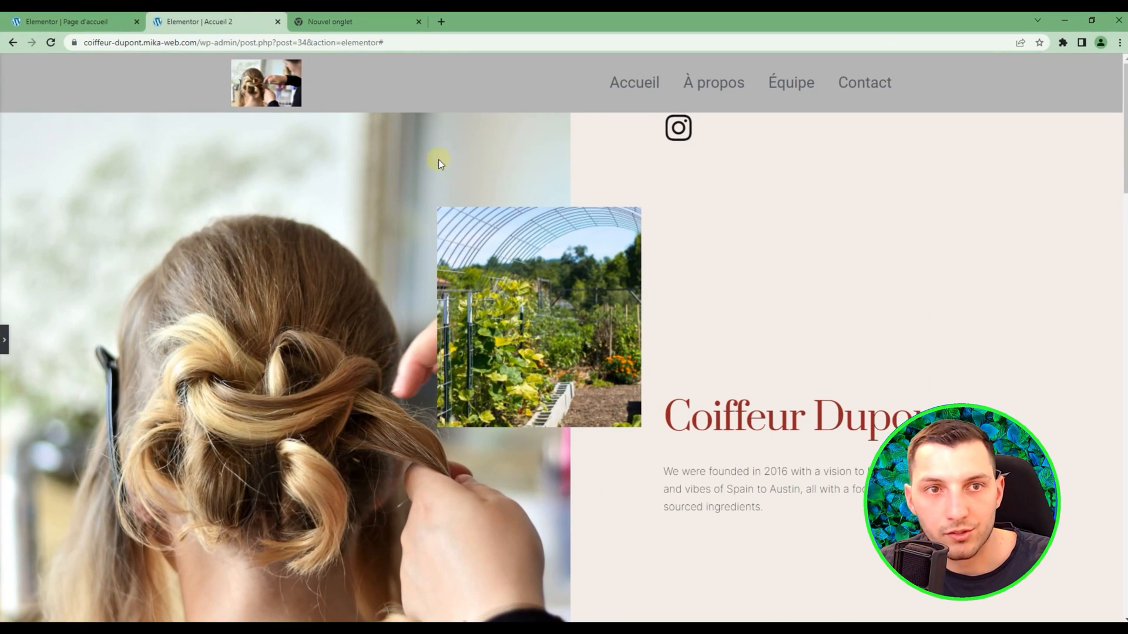
pyautogui.click(9, 342)
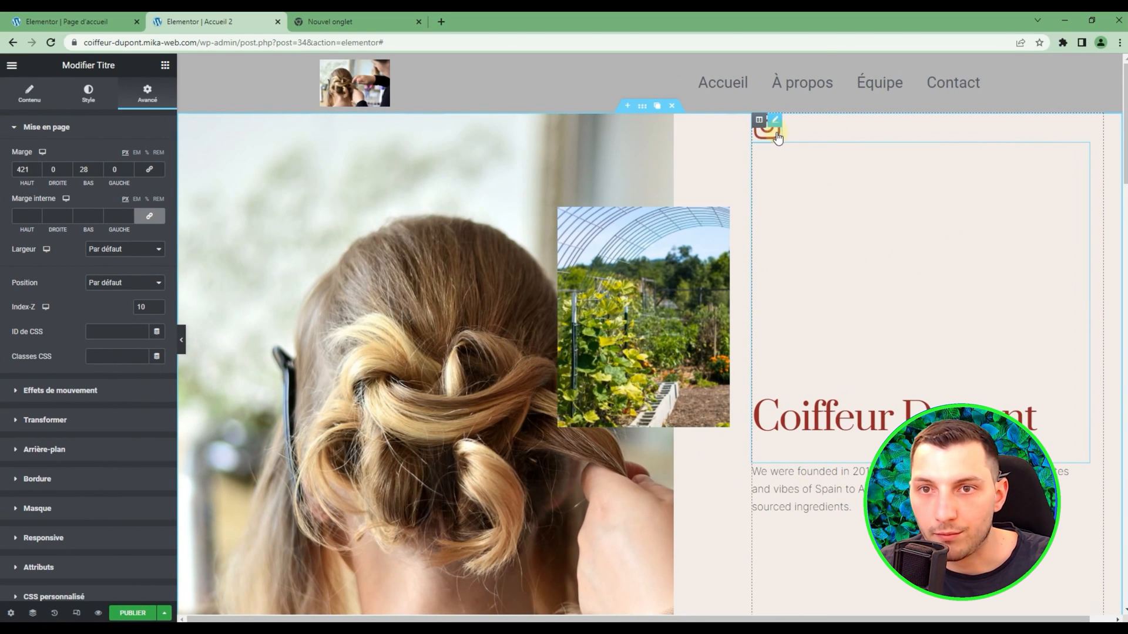
pyautogui.moveTo(777, 137); pyautogui.dragTo(802, 129)
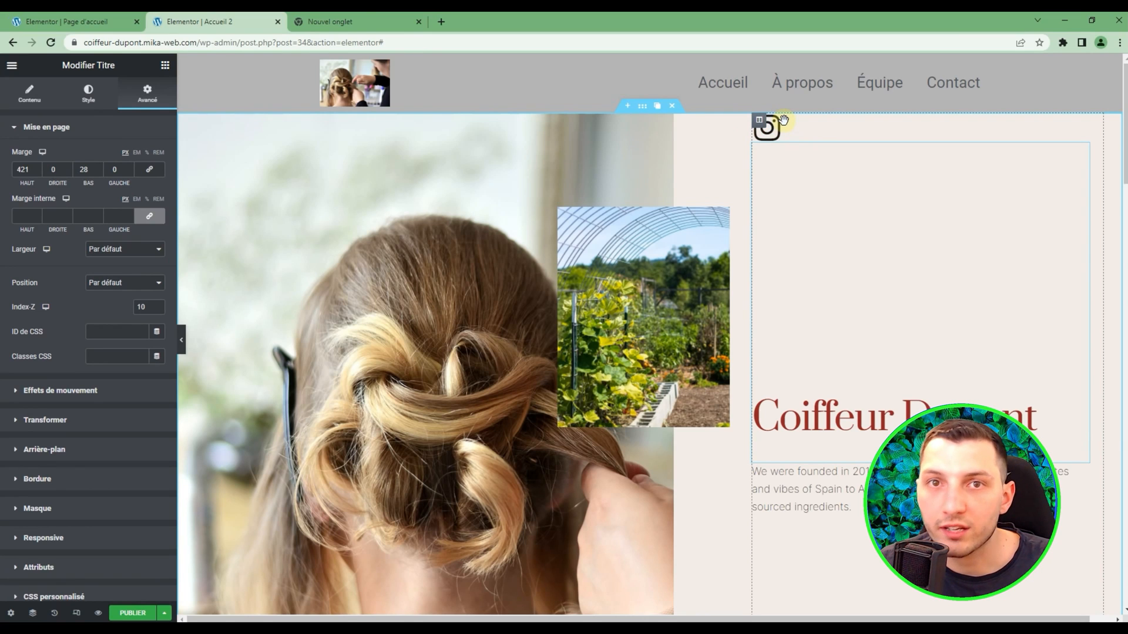
pyautogui.scroll(-10, 734, 212)
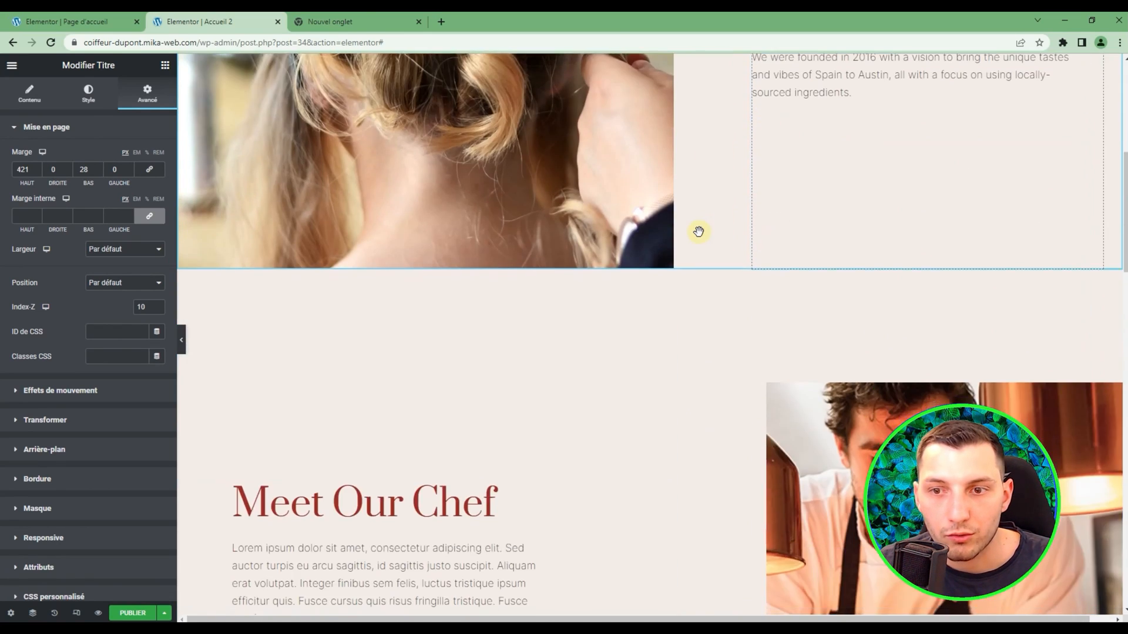
pyautogui.scroll(10, 696, 232)
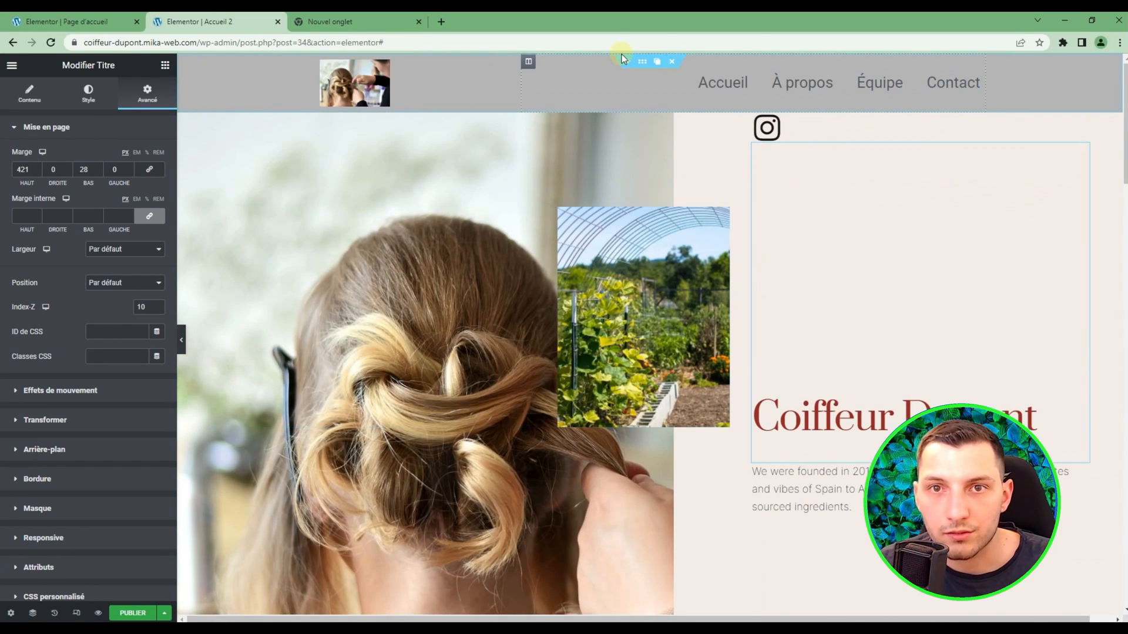
pyautogui.scroll(-20, 675, 108)
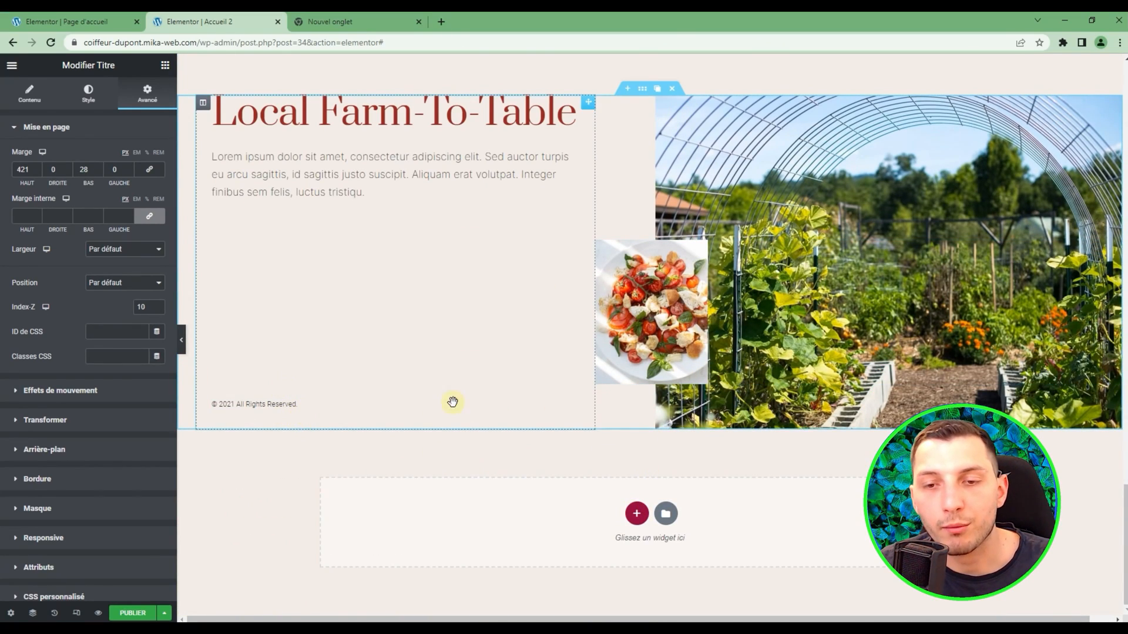
pyautogui.scroll(20, 452, 402)
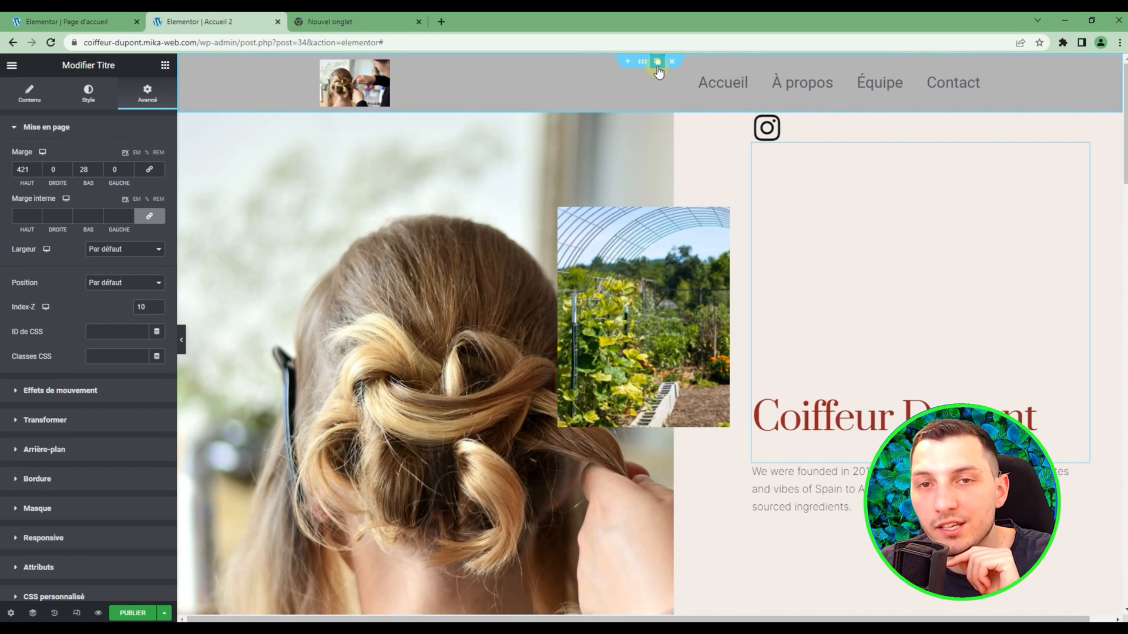
# Drag a copy of the header section to the page bottom and remove its salon photo
pyautogui.moveTo(658, 61); pyautogui.dragTo(707, 415)
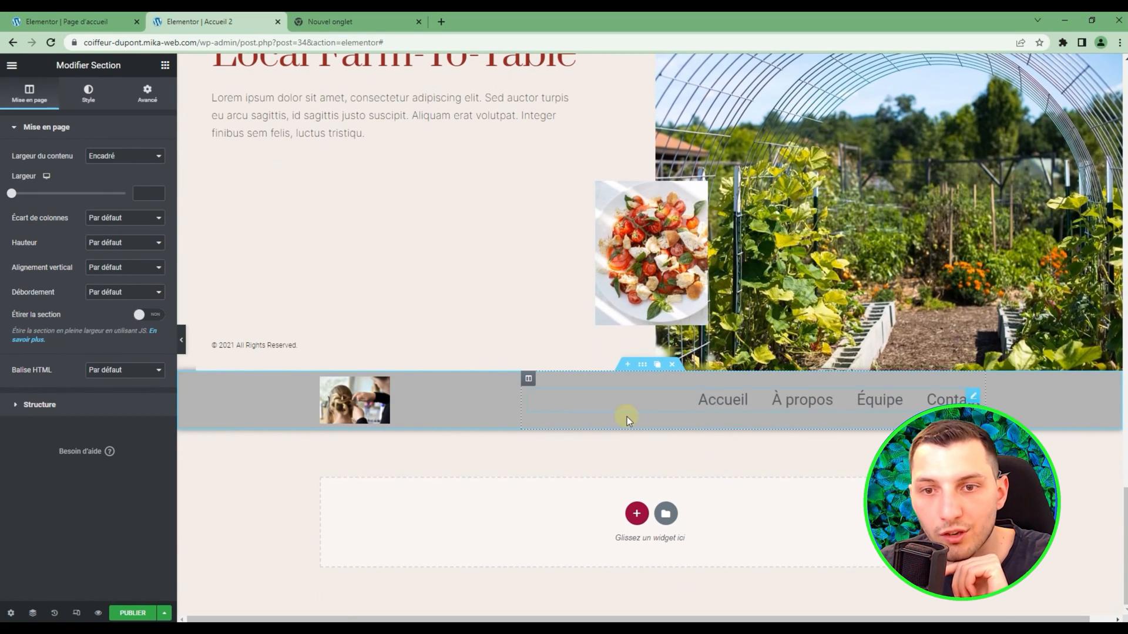
pyautogui.click(420, 397)
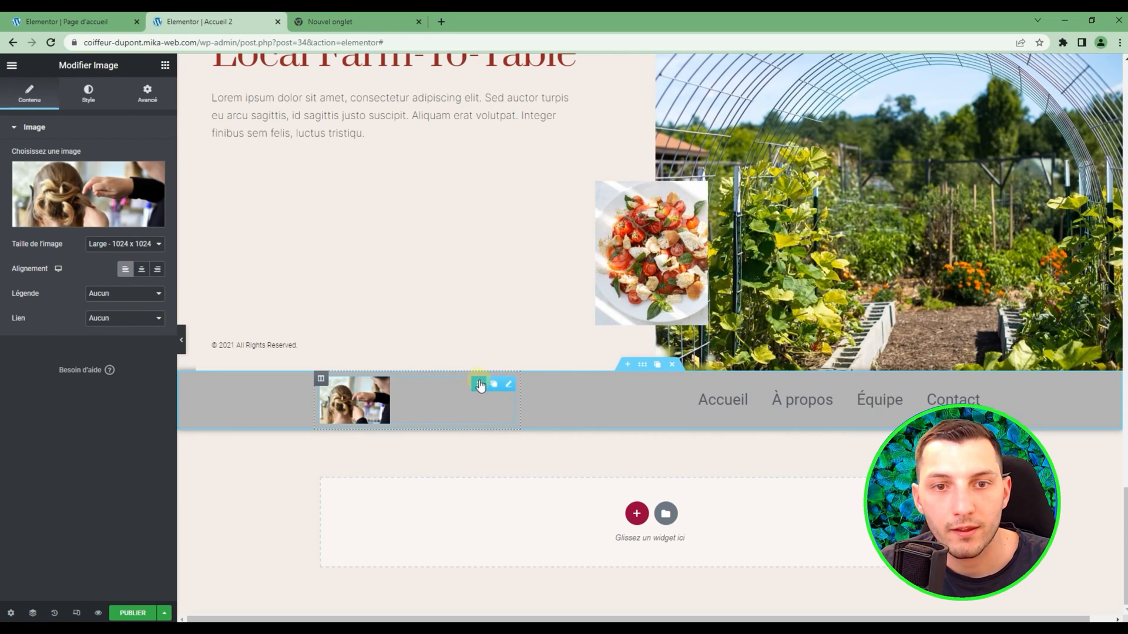
pyautogui.moveTo(480, 385); pyautogui.dragTo(425, 415)
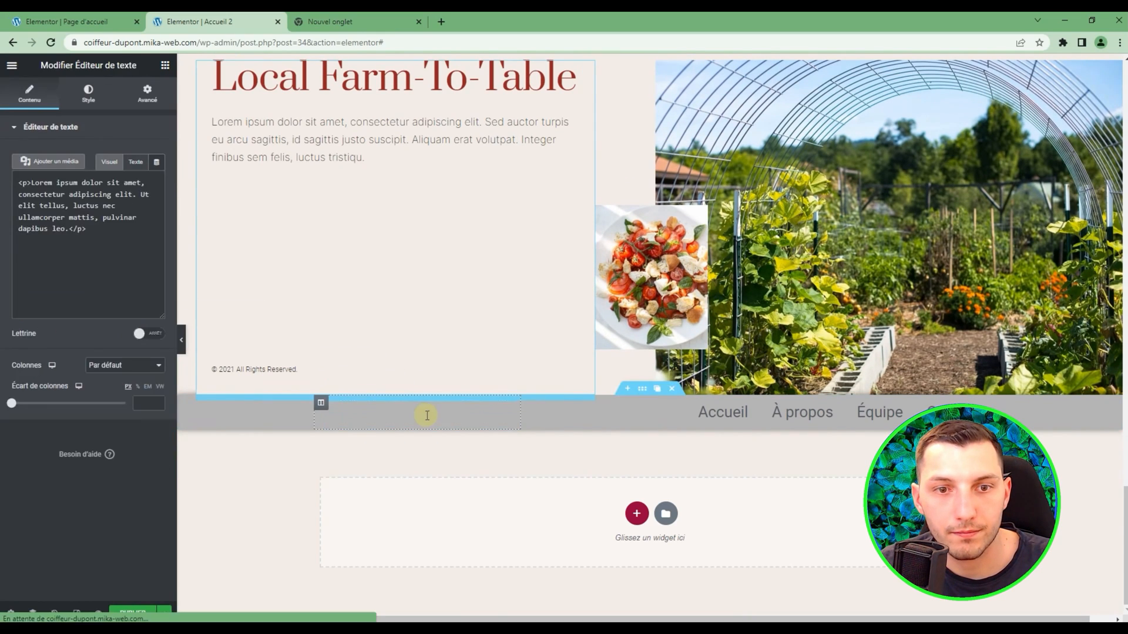
# Replace the placeholder text with the salon's street address and colour it Blanc
pyautogui.tripleClick(147, 278)
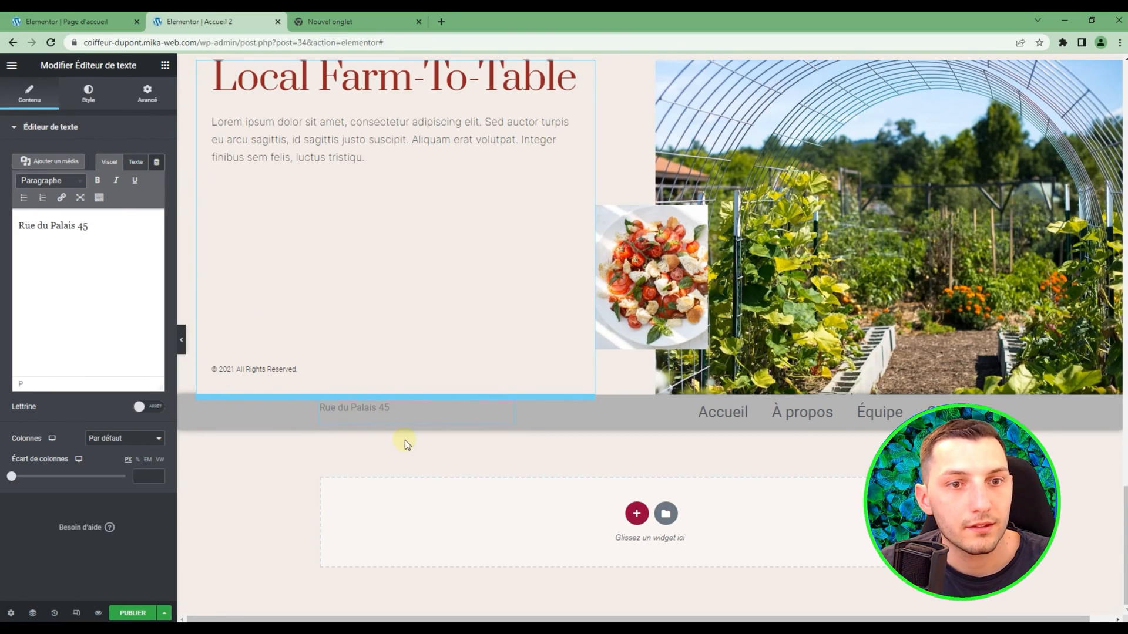
pyautogui.click(103, 101)
pyautogui.click(157, 205)
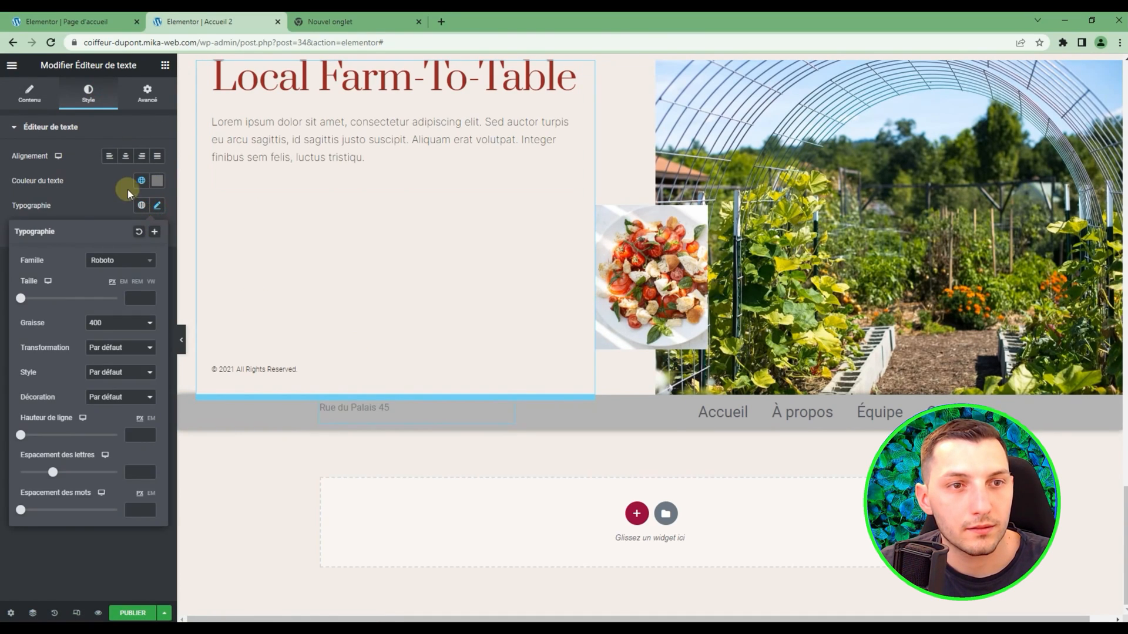
pyautogui.click(141, 181)
pyautogui.click(44, 317)
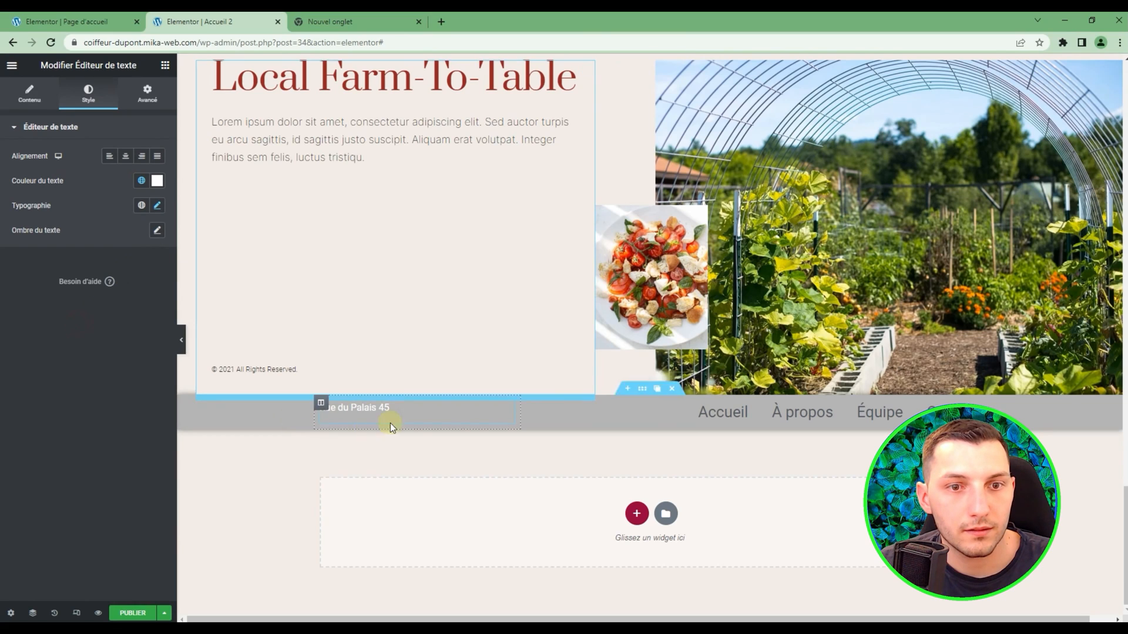
pyautogui.click(421, 411)
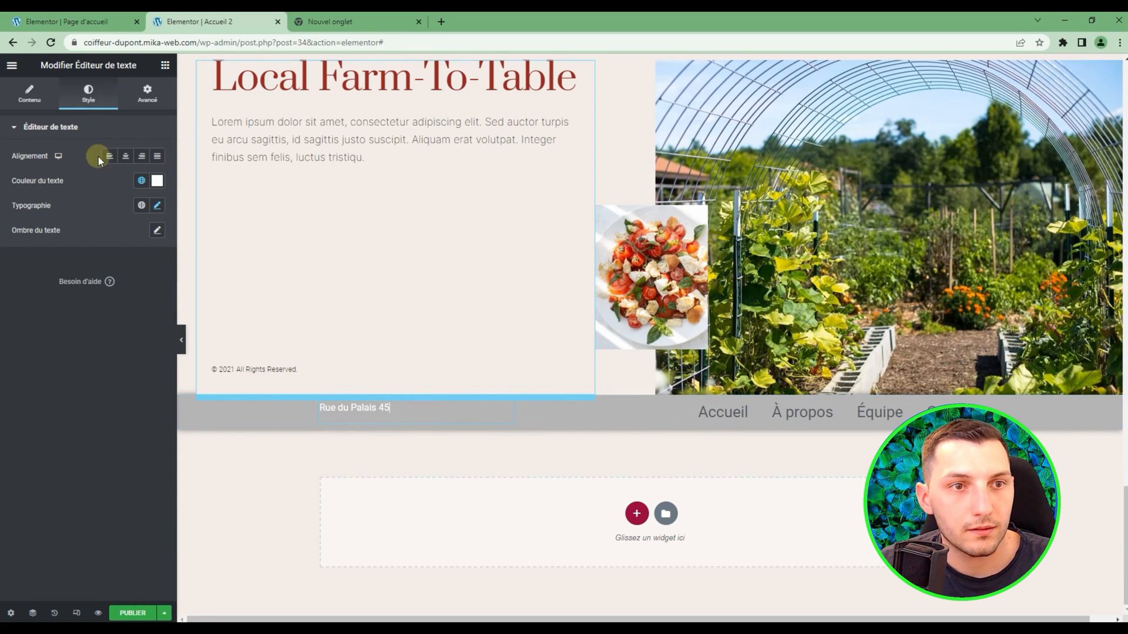
pyautogui.click(46, 94)
# Add an Icône widget above the footer address showing the Home icon
pyautogui.click(165, 64)
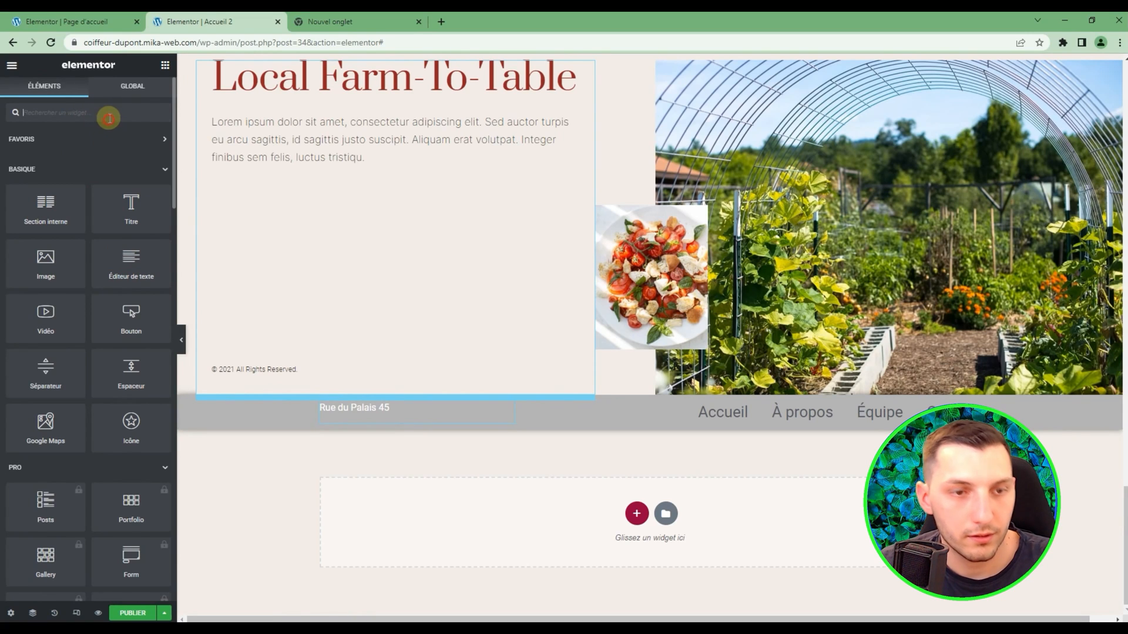
pyautogui.write('icon')
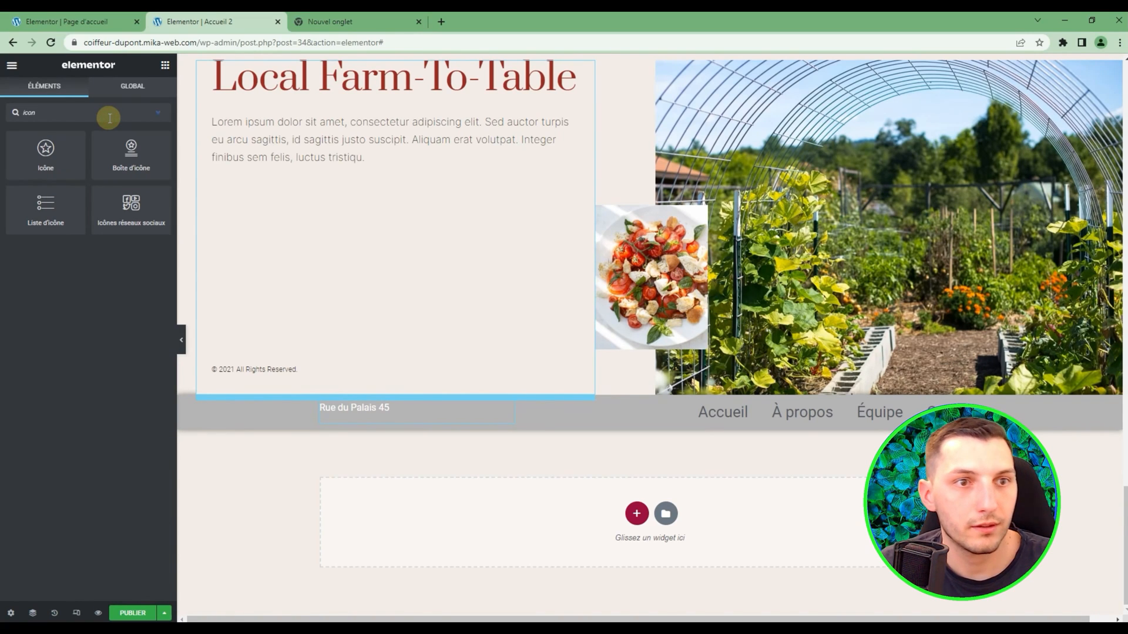
pyautogui.moveTo(21, 156); pyautogui.dragTo(340, 410)
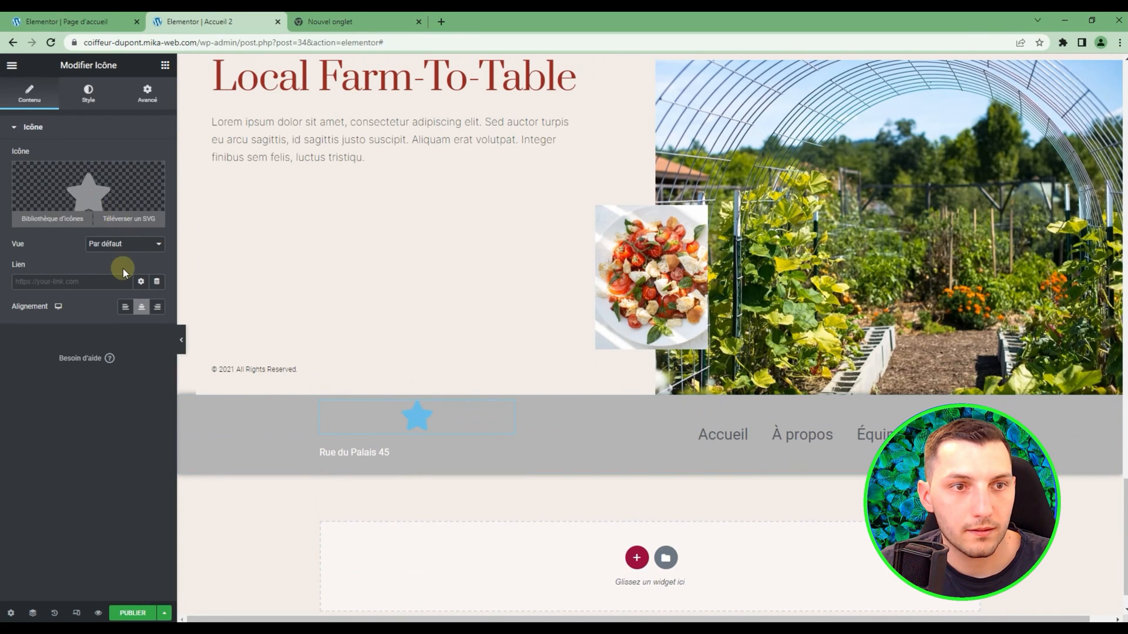
pyautogui.click(96, 195)
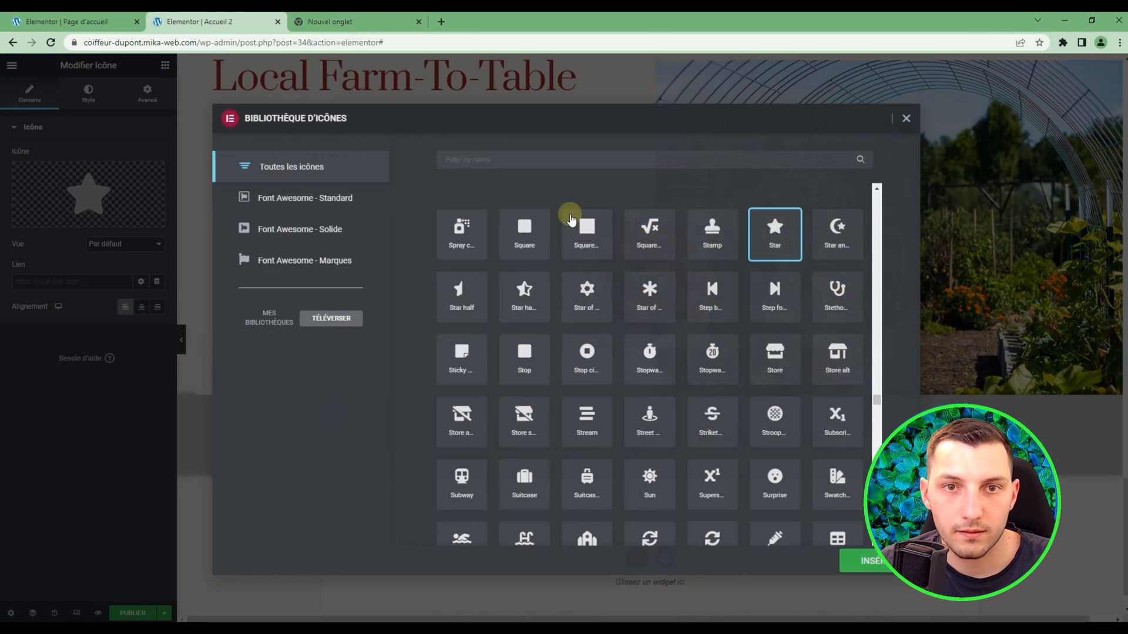
pyautogui.click(578, 155)
pyautogui.write('hom')
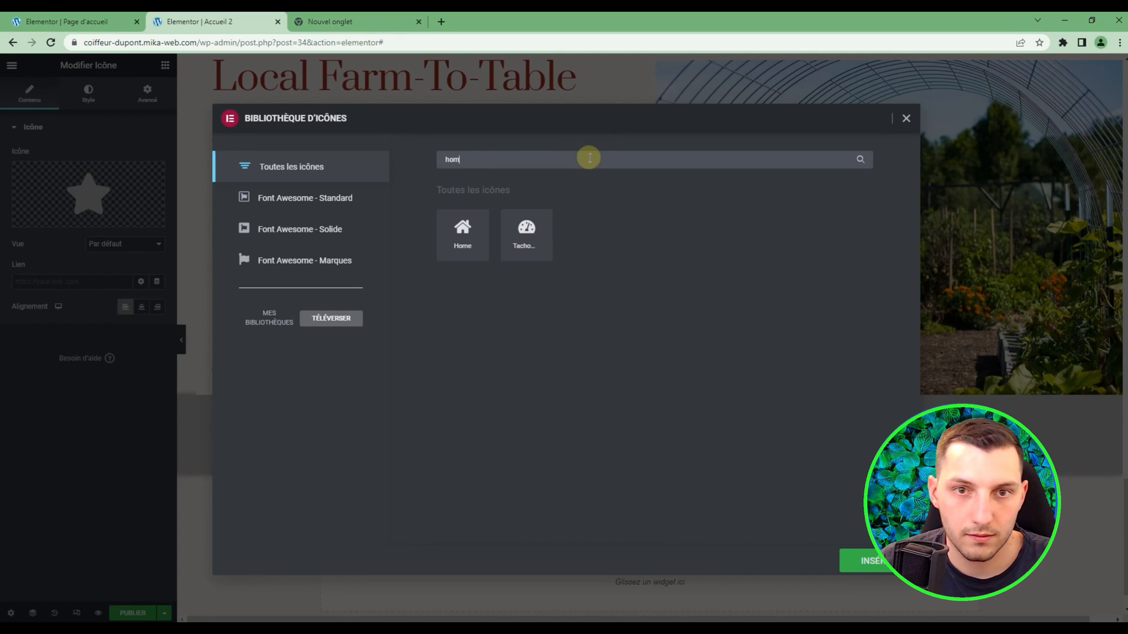
pyautogui.click(481, 223)
pyautogui.click(848, 563)
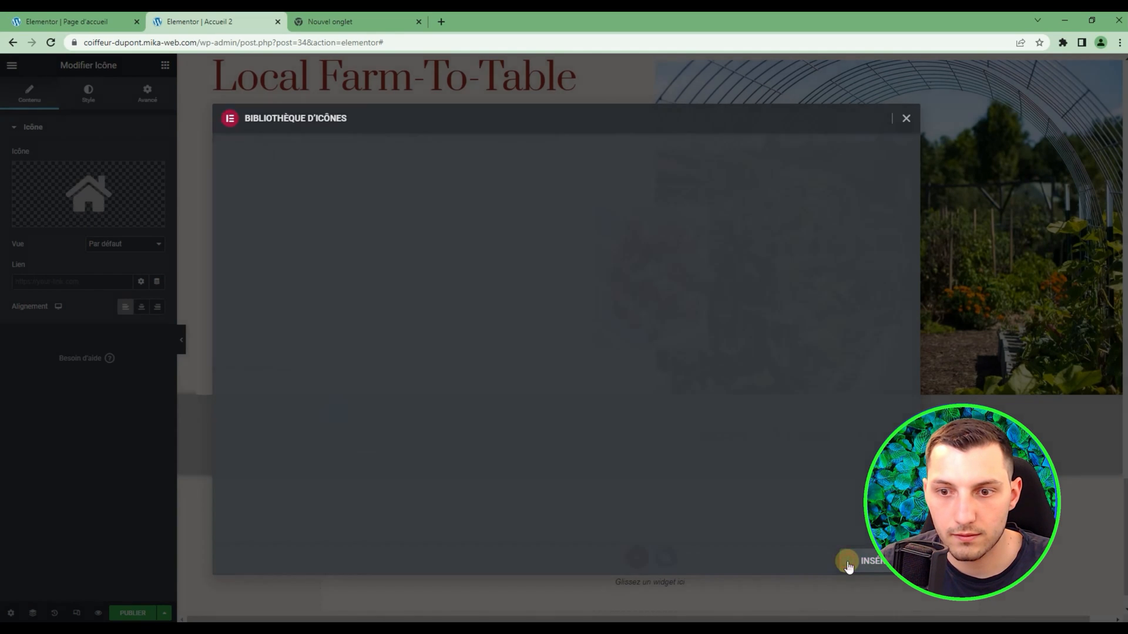
# Make the home icon white and shrink it to about 29
pyautogui.click(89, 94)
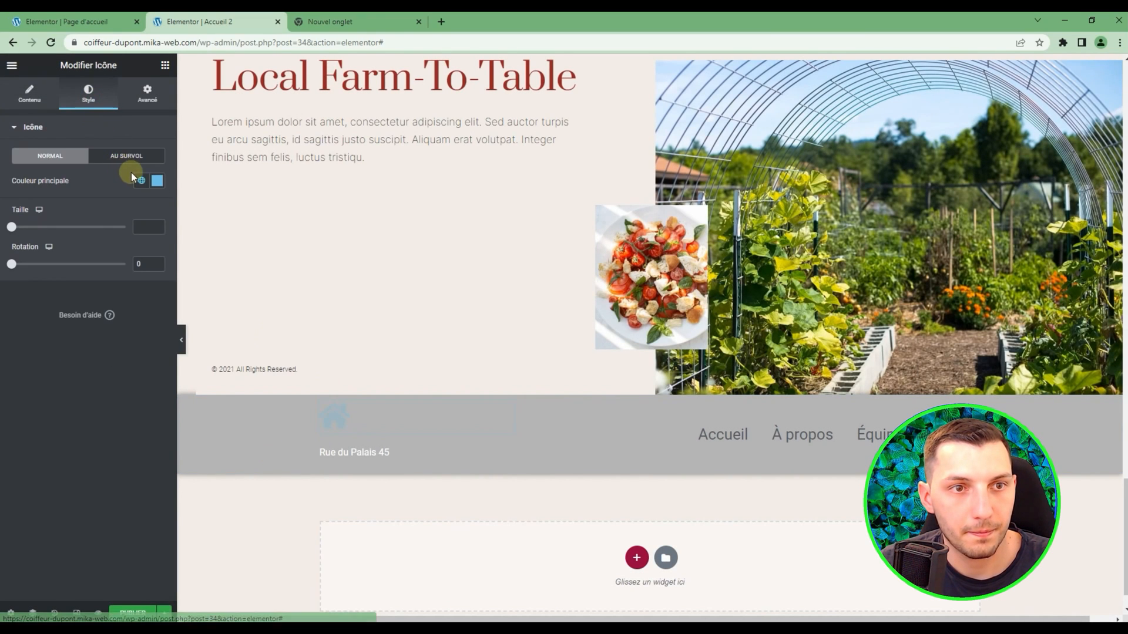
pyautogui.click(141, 181)
pyautogui.click(151, 345)
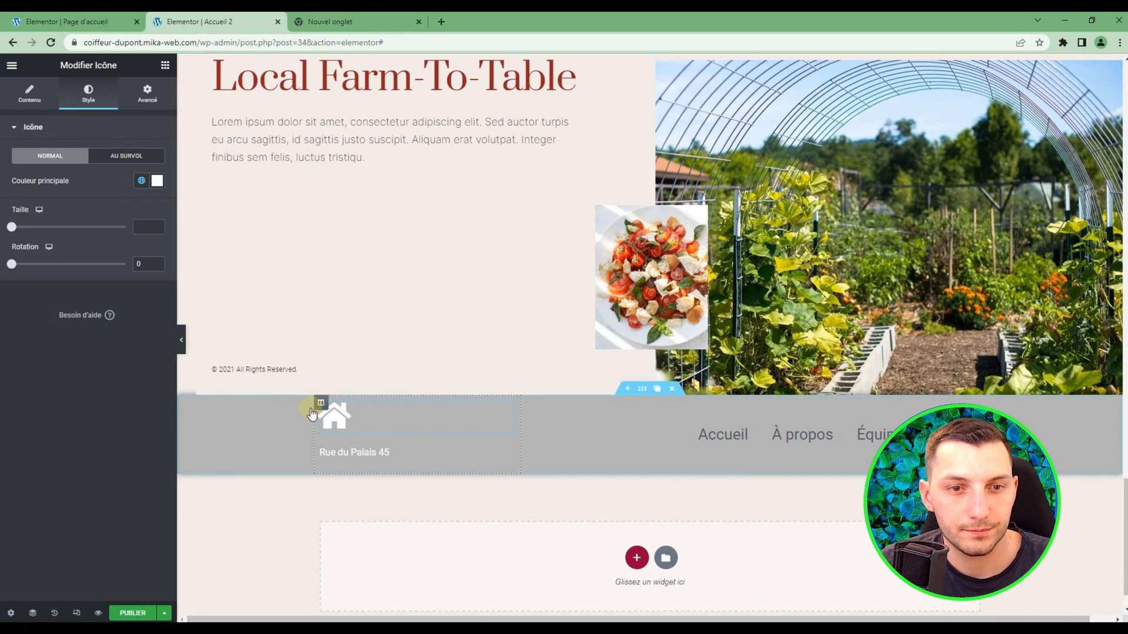
pyautogui.click(11, 228)
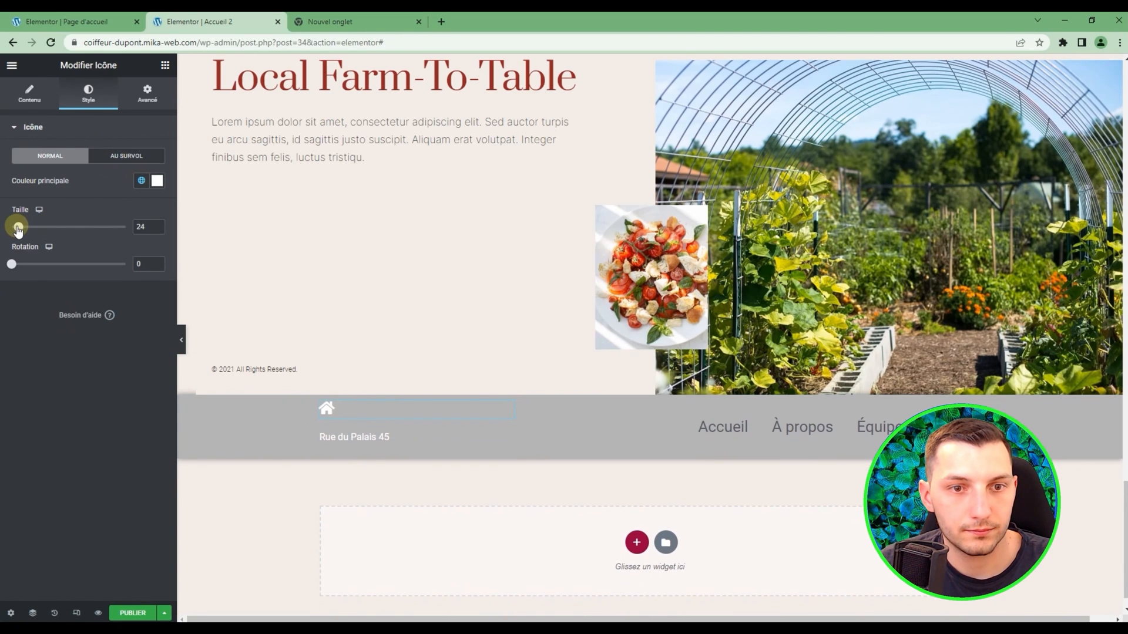
pyautogui.moveTo(25, 230); pyautogui.dragTo(21, 229)
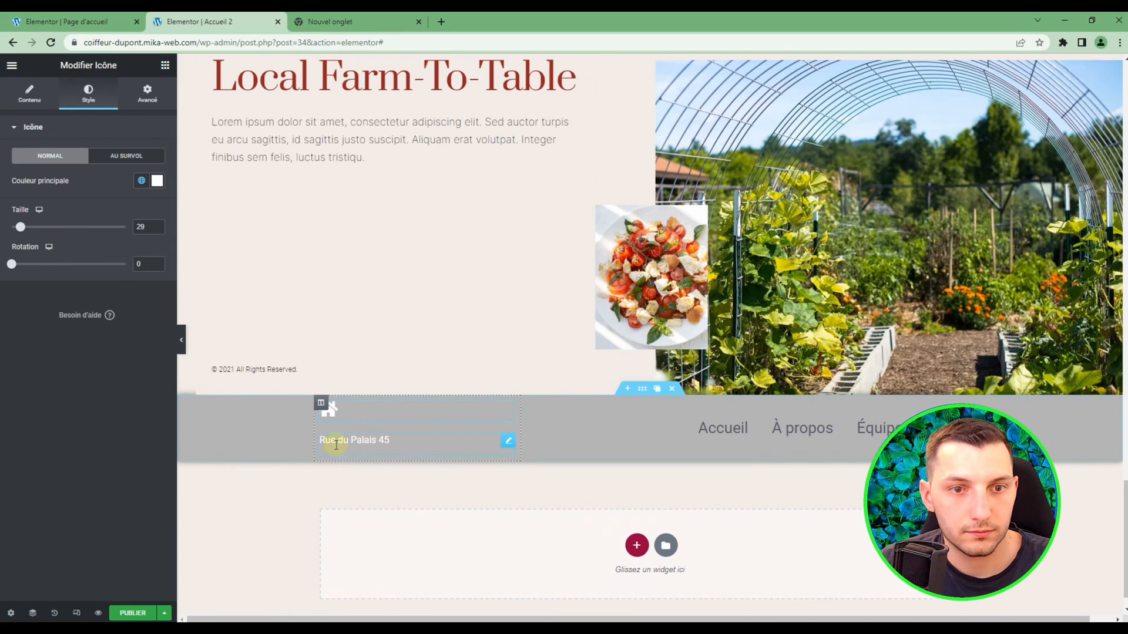
# Set the footer column's Espace des widgets to 0
pyautogui.click(320, 402)
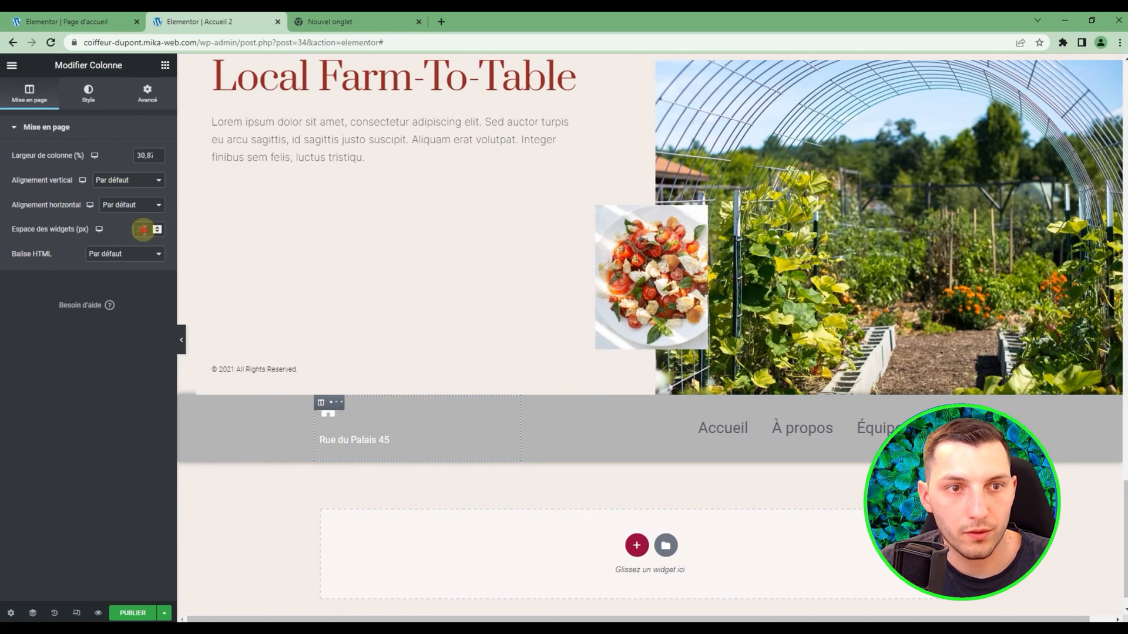
pyautogui.write('0')
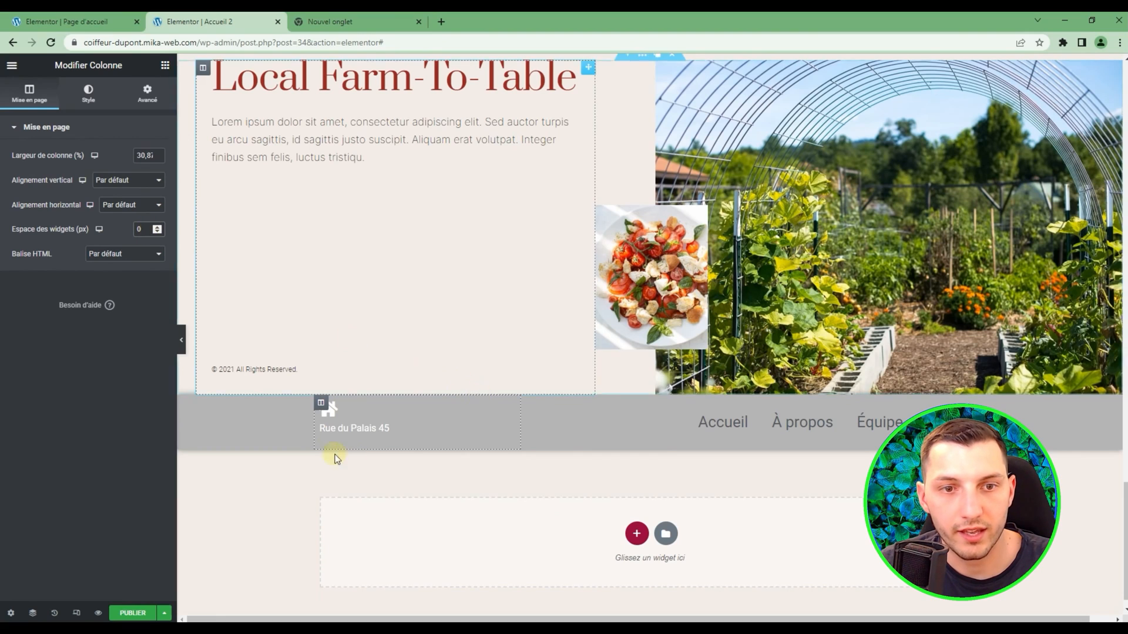
pyautogui.click(408, 475)
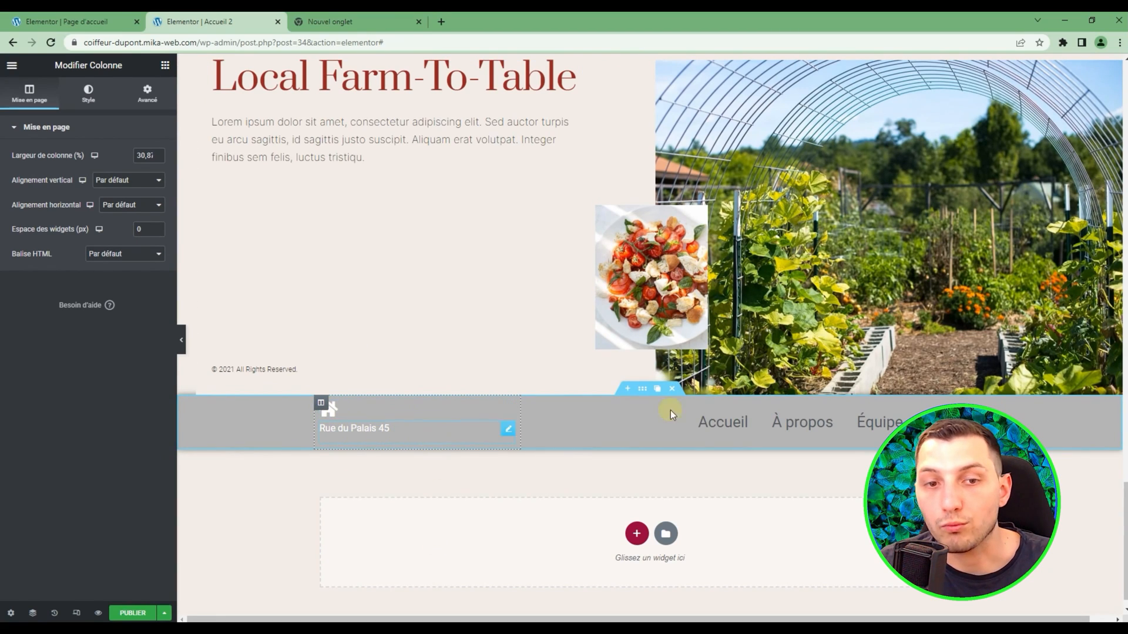
pyautogui.scroll(3, 717, 439)
pyautogui.scroll(10, 720, 459)
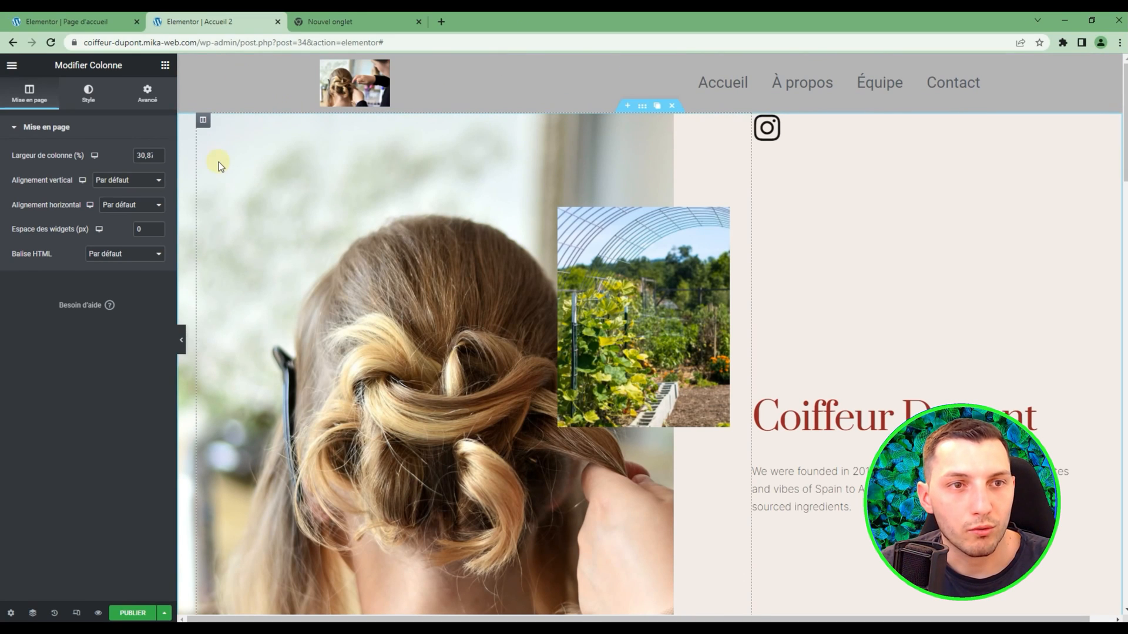
pyautogui.scroll(-10, 632, 209)
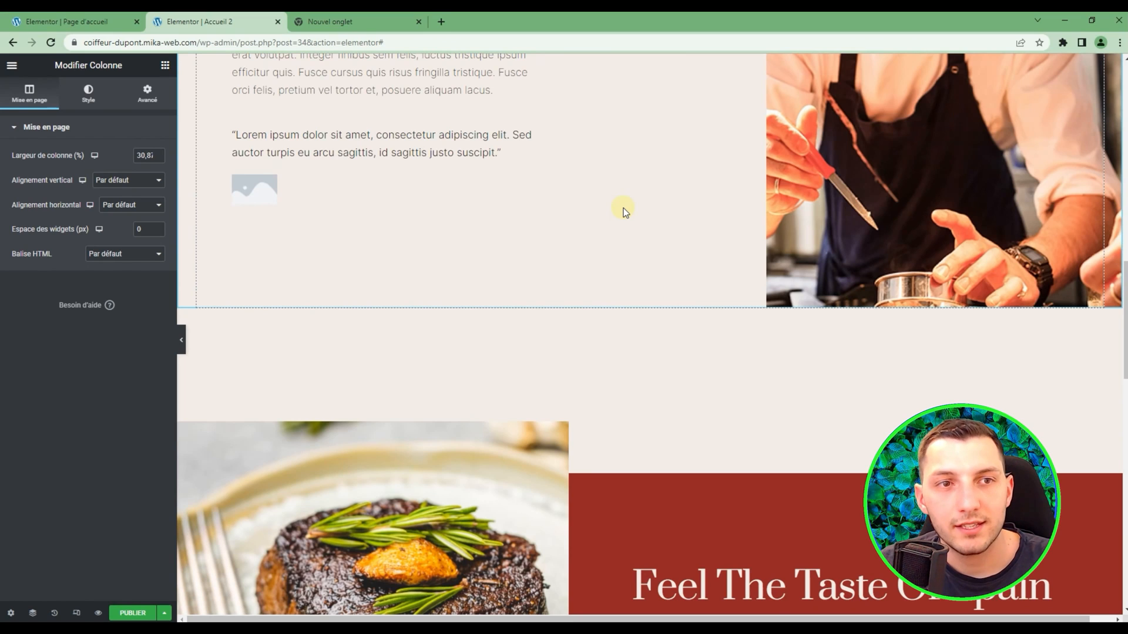
pyautogui.scroll(10, 620, 203)
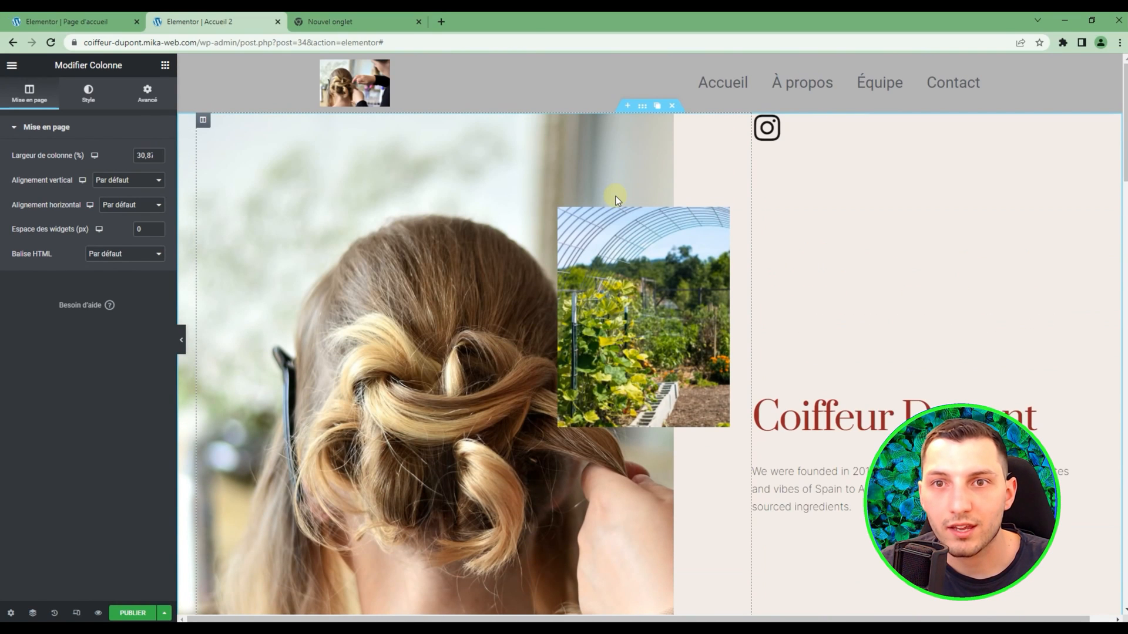
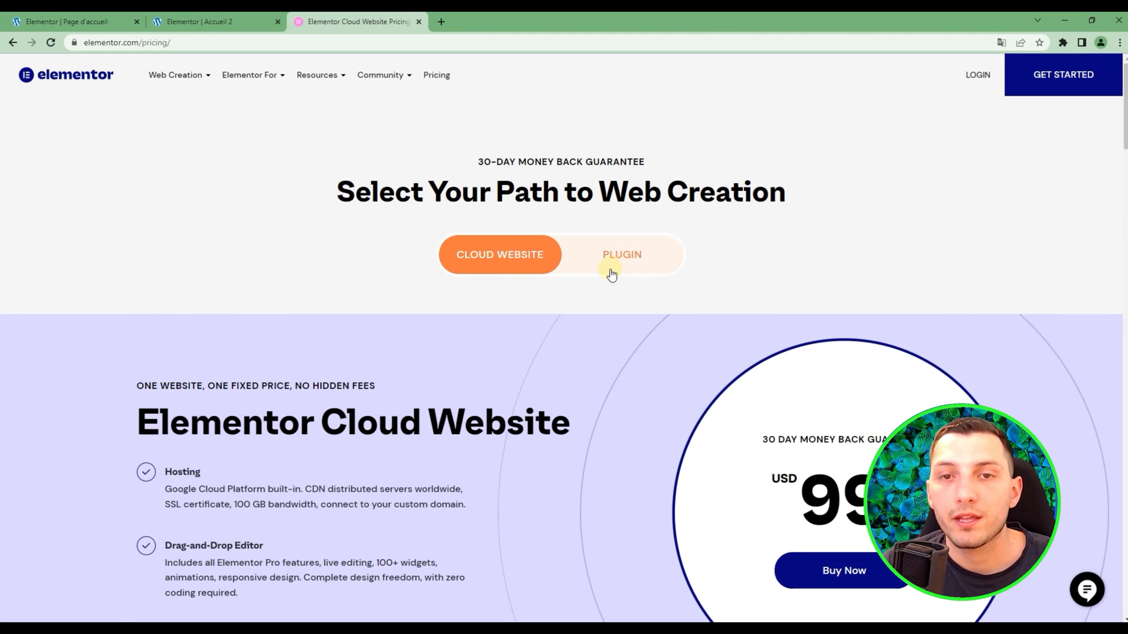
# Switch pricing to PLUGIN plans and buy the Essential plan at 49 USD per year
pyautogui.click(631, 265)
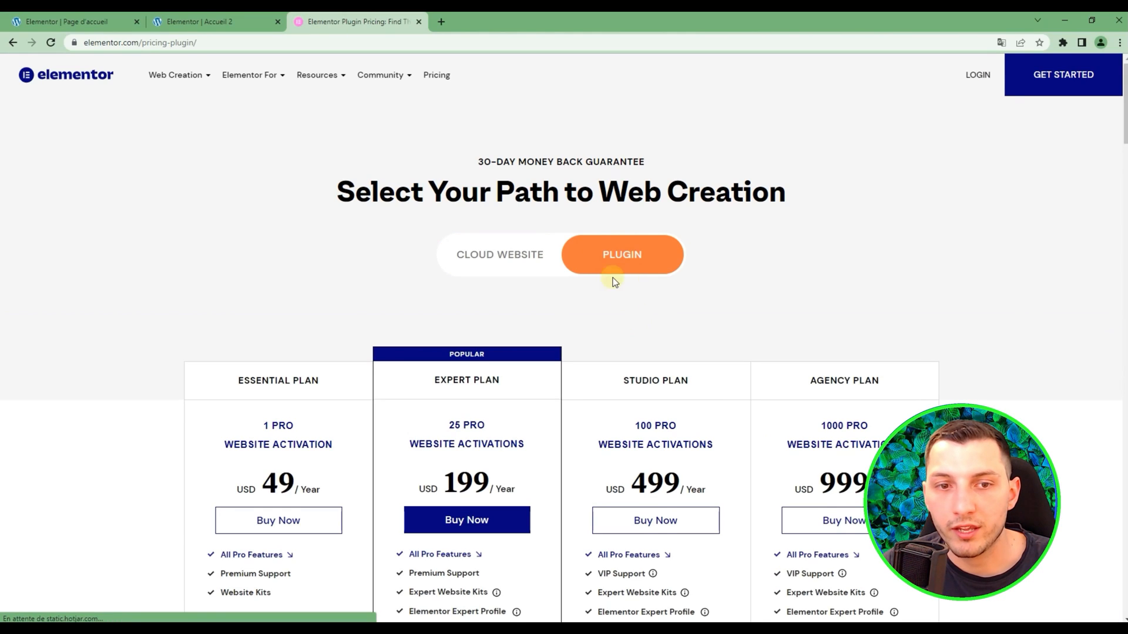
pyautogui.scroll(-3, 444, 215)
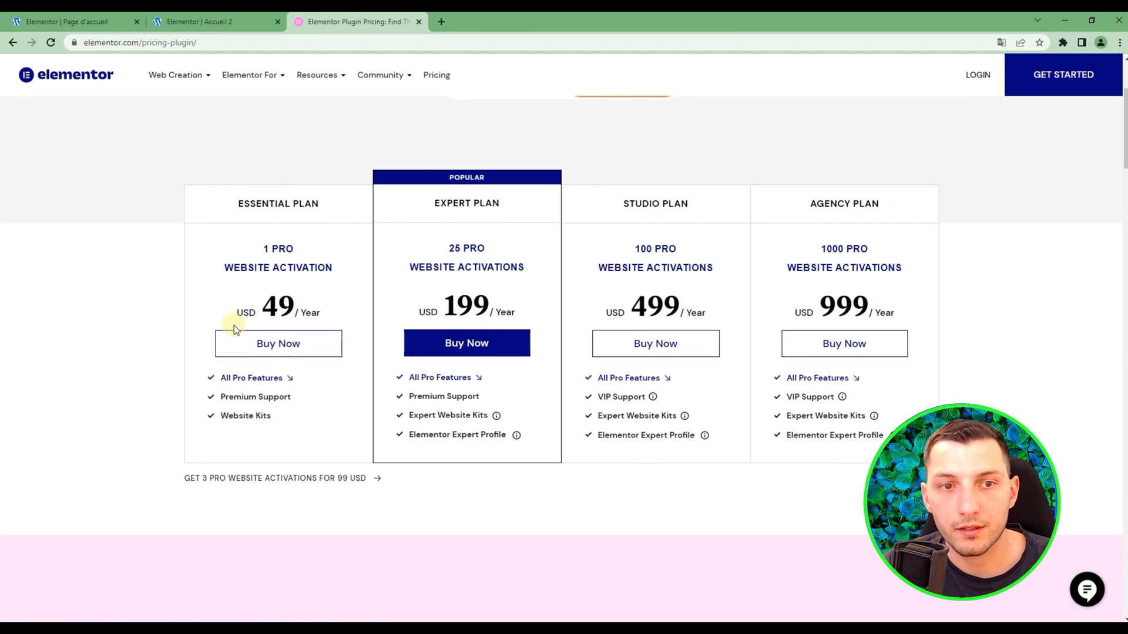
pyautogui.click(265, 345)
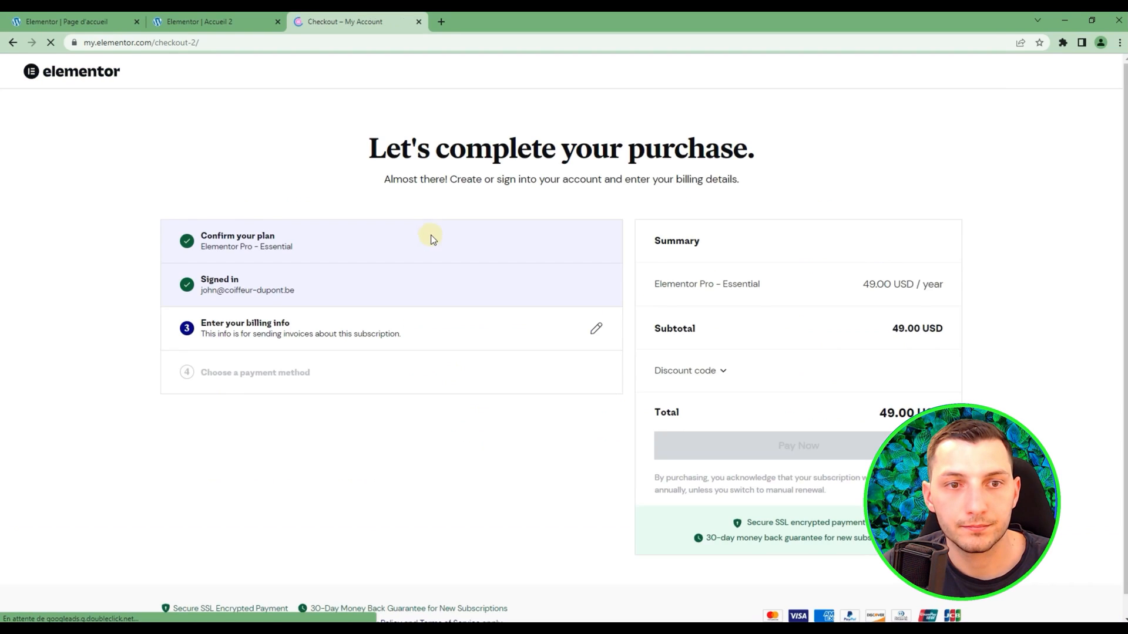
# Look over the checkout form, then dismiss the subscriptions screenshot window
pyautogui.scroll(-2, 310, 376)
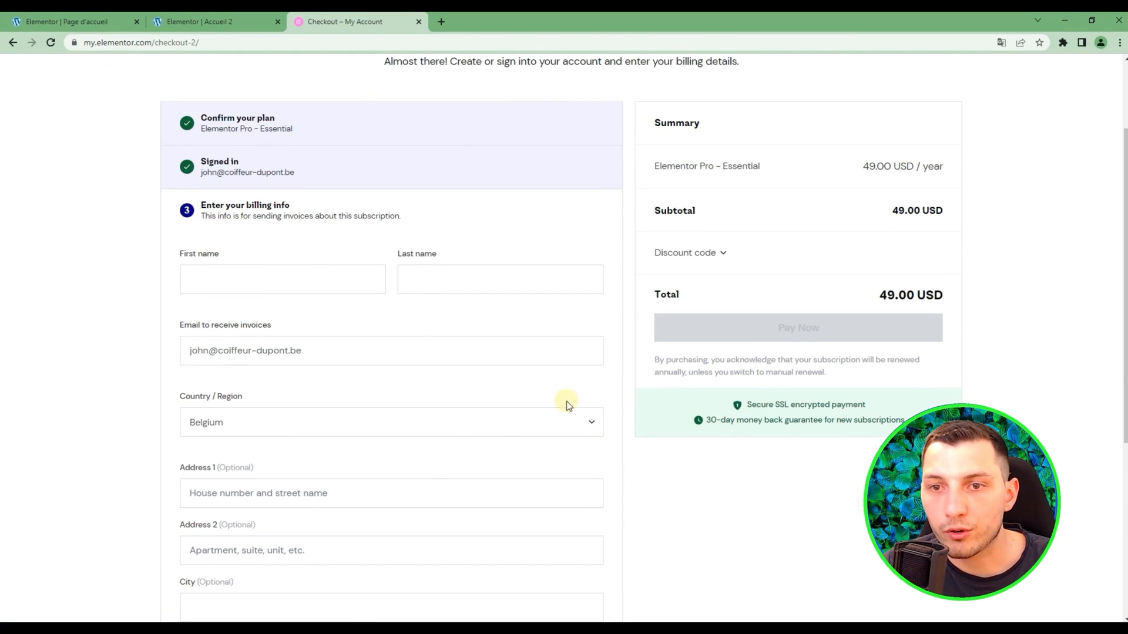
pyautogui.scroll(2, 796, 291)
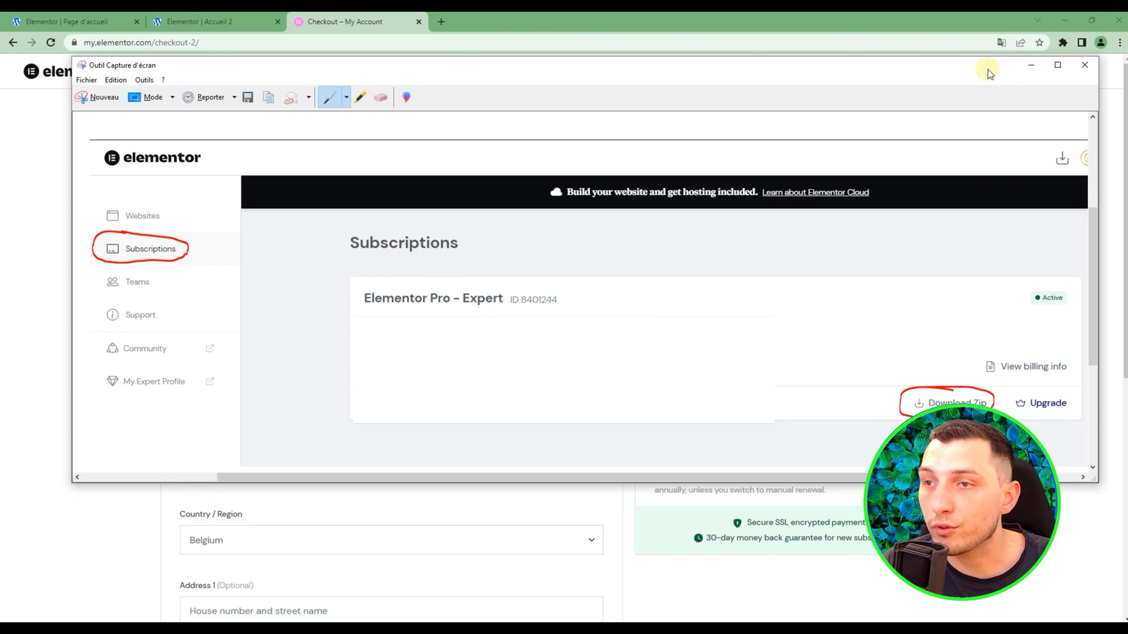
pyautogui.click(1029, 66)
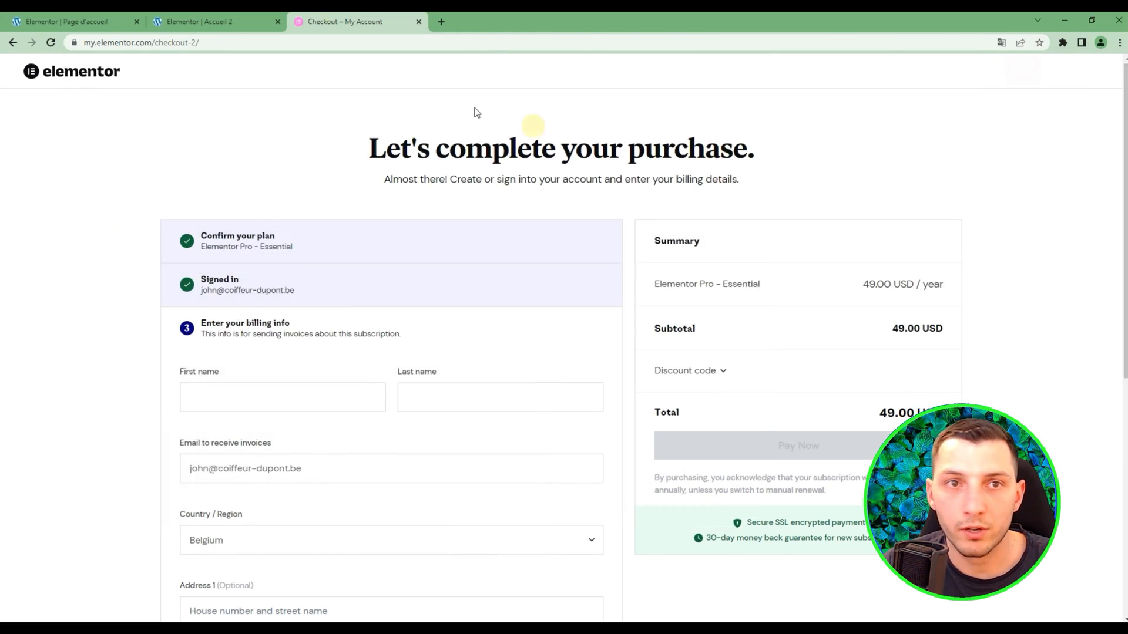
# Back in the Accueil 2 editor, try trimming the URL to the domain, but stay in the editor
pyautogui.click(210, 16)
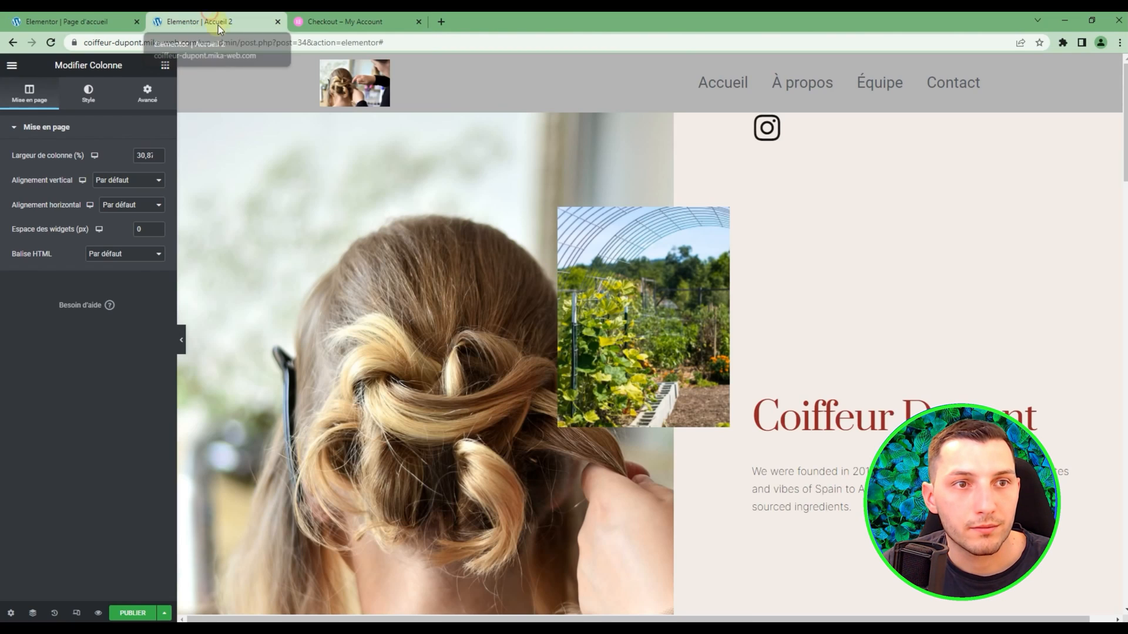
pyautogui.click(192, 42)
pyautogui.click(213, 43)
pyautogui.moveTo(227, 44); pyautogui.dragTo(528, 56)
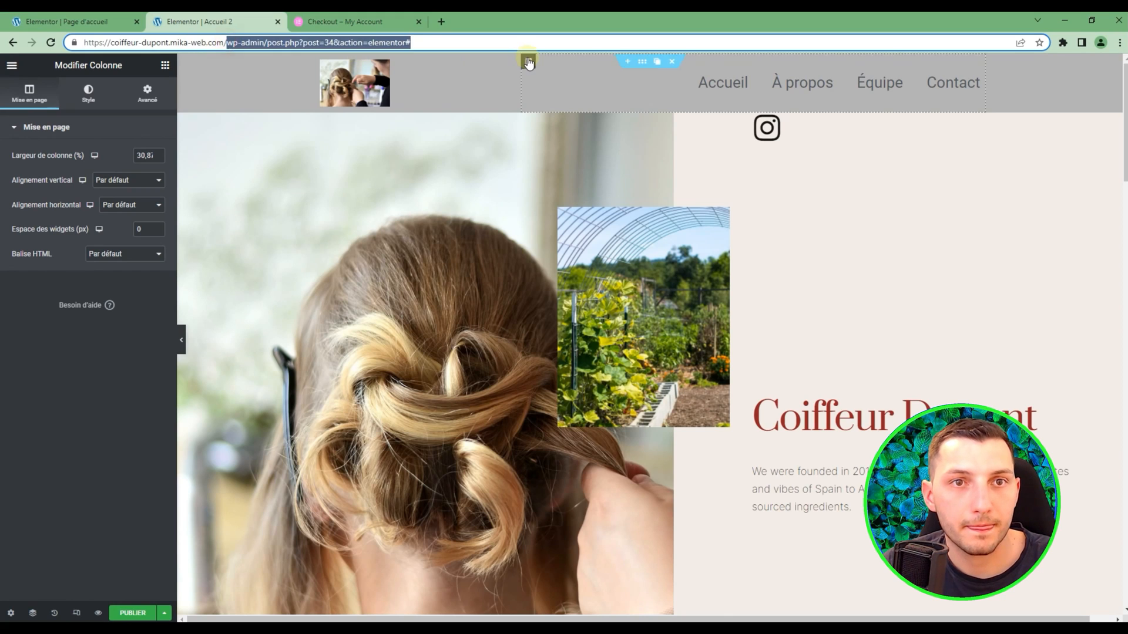
pyautogui.press('BackSpace')
pyautogui.press('Return')
pyautogui.click(666, 120)
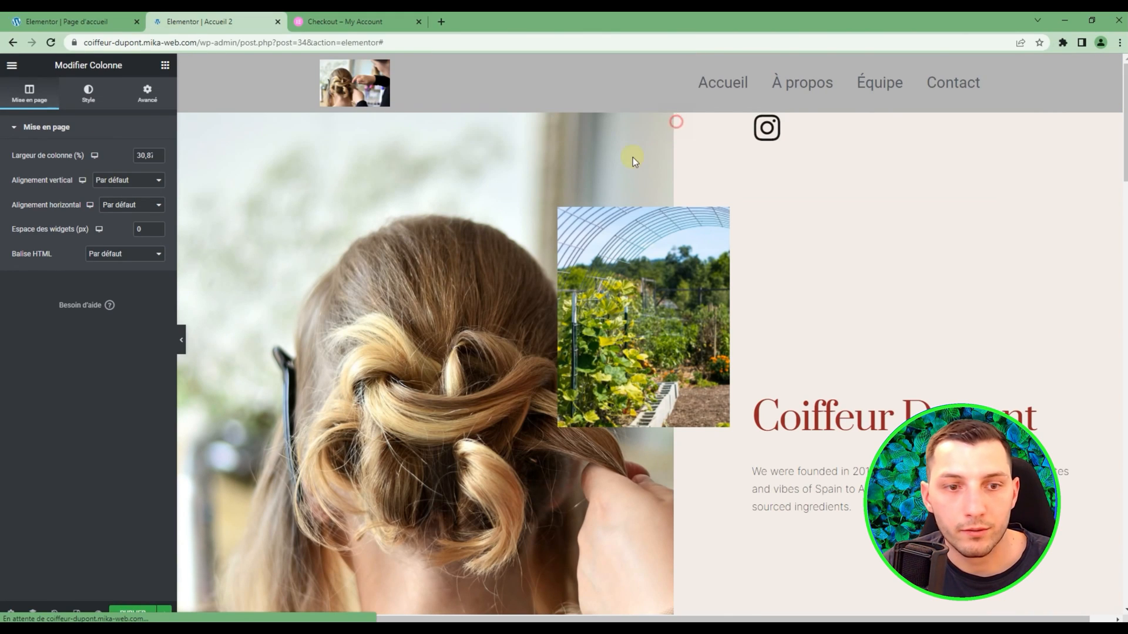
# Publish Accueil 2, load the live homepage by its domain, and open the admin dashboard
pyautogui.click(150, 614)
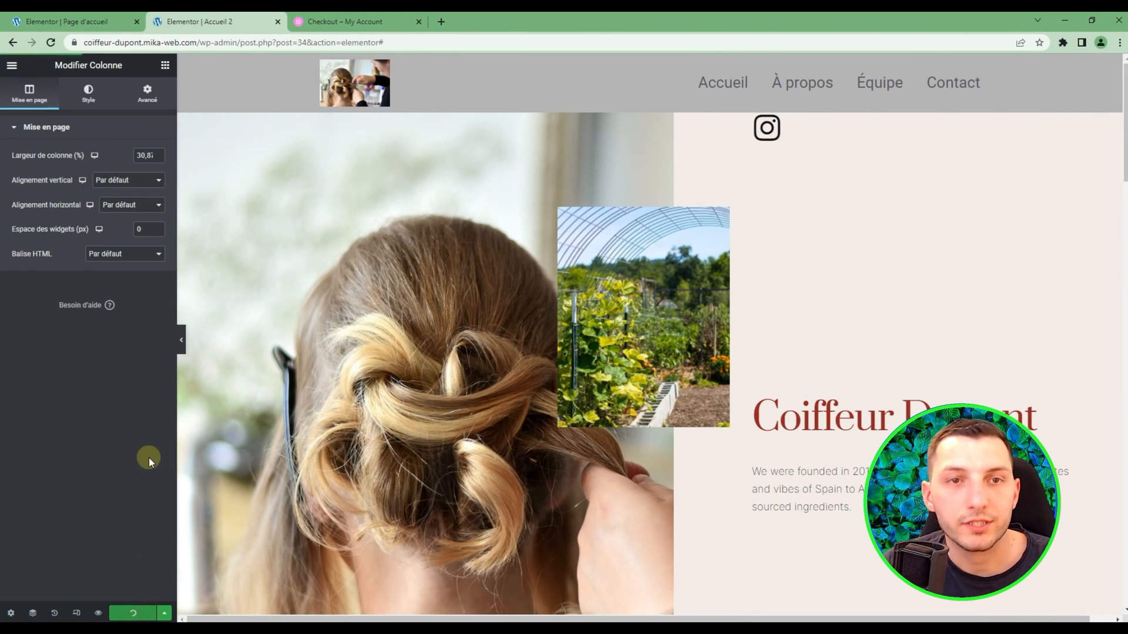
pyautogui.click(321, 44)
pyautogui.click(263, 42)
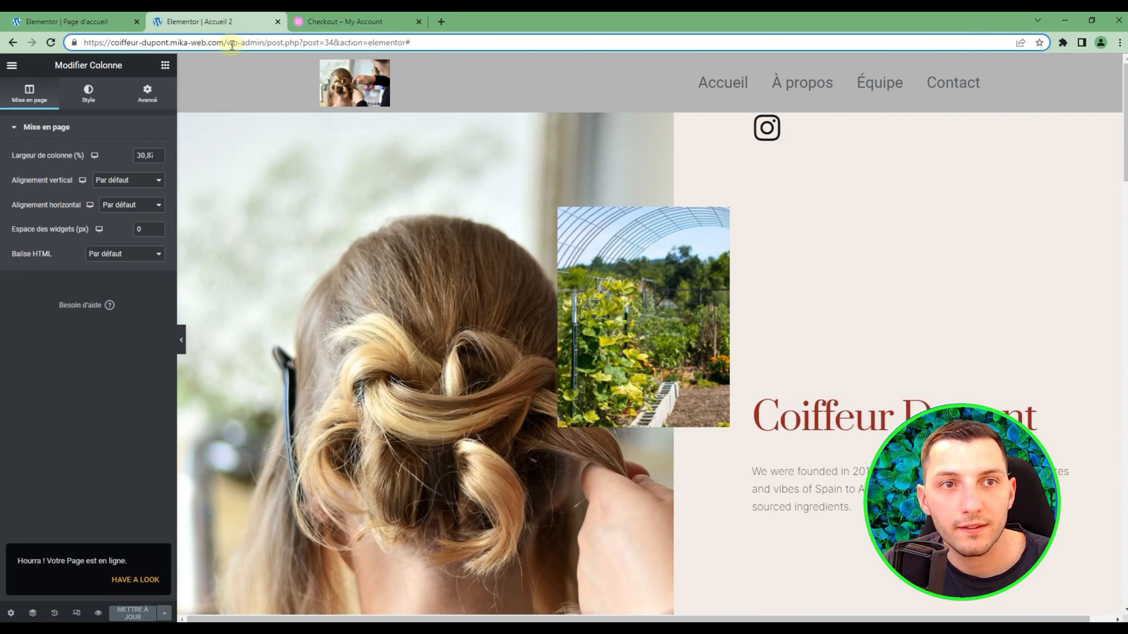
pyautogui.moveTo(229, 43); pyautogui.dragTo(644, 30)
pyautogui.press('BackSpace')
pyautogui.press('Return')
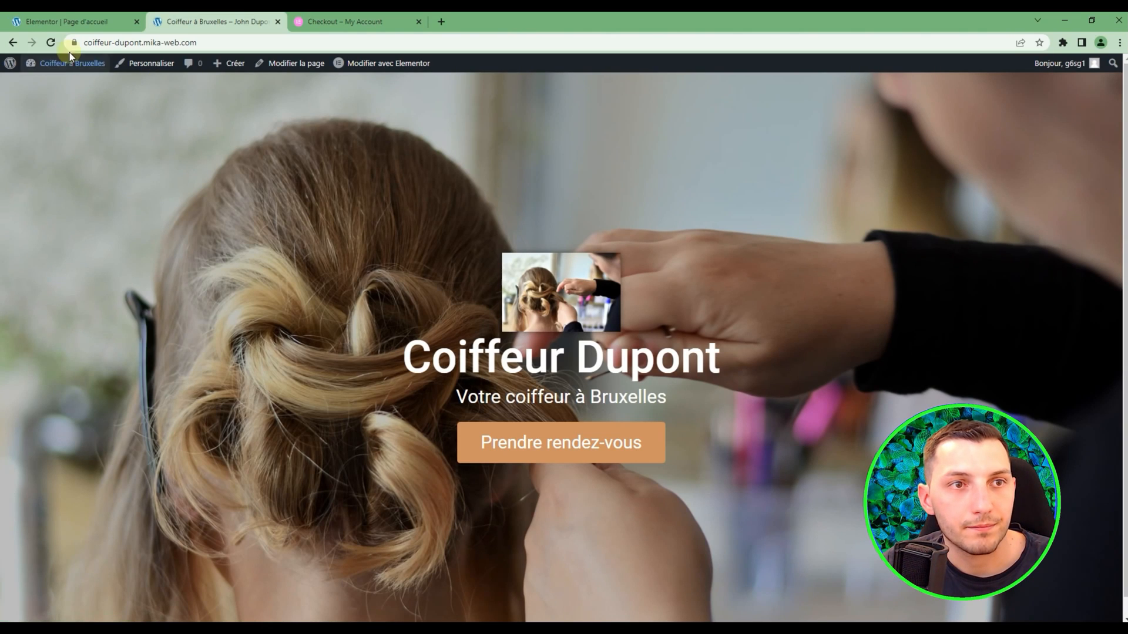
pyautogui.click(62, 75)
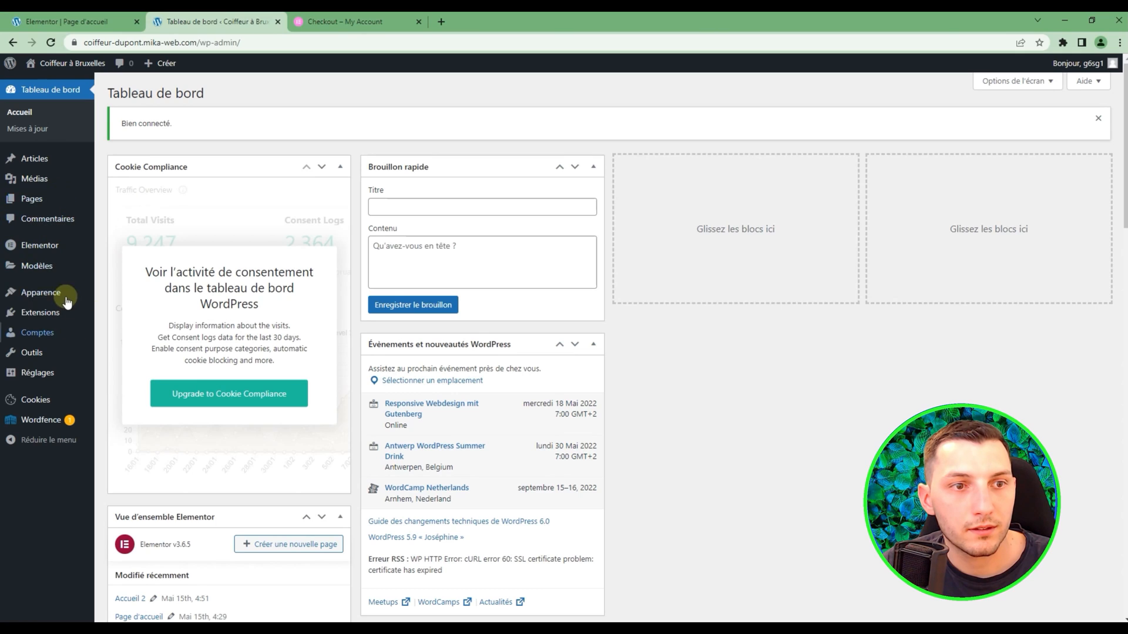
# Upload, install and activate the Elementor Pro 3.5.2 zip, then start Connect & Activate
pyautogui.click(58, 317)
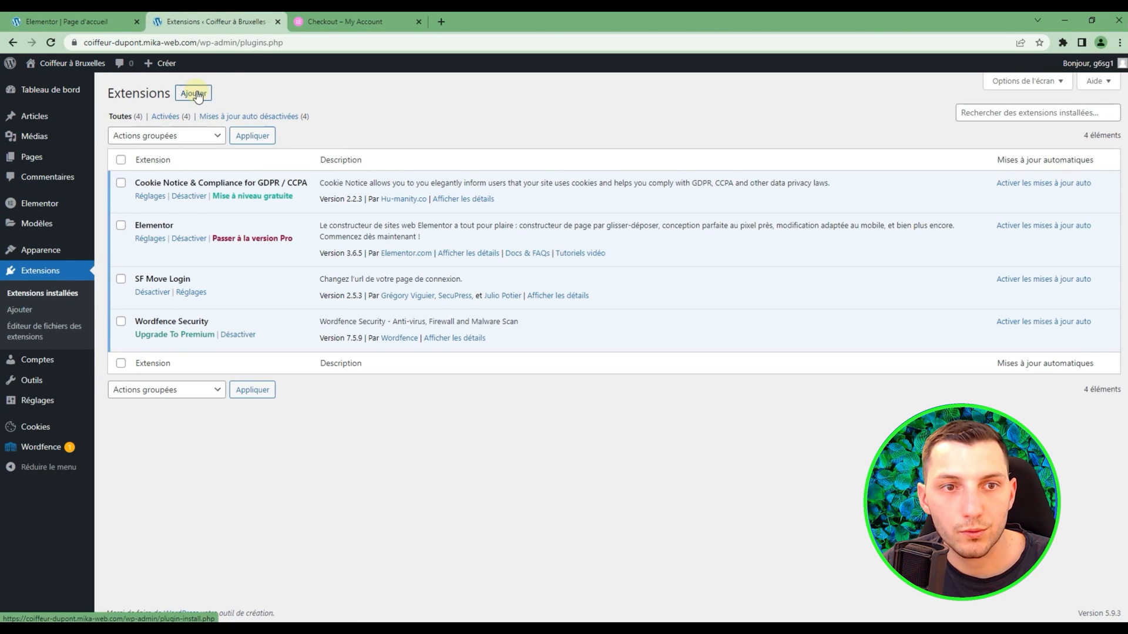
pyautogui.click(196, 94)
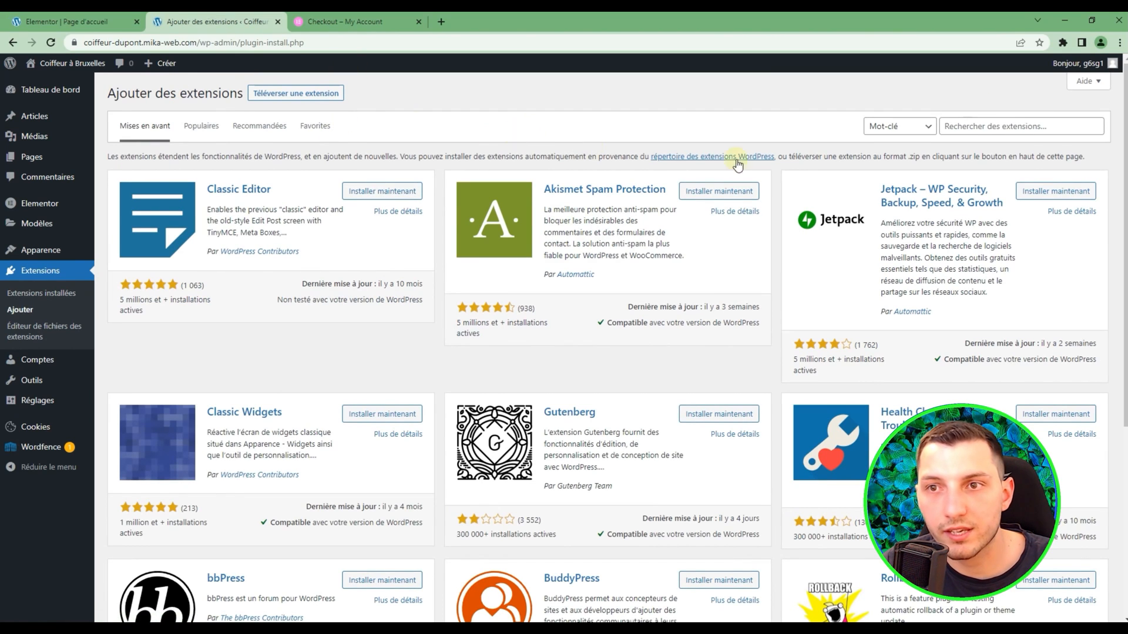
pyautogui.click(1027, 129)
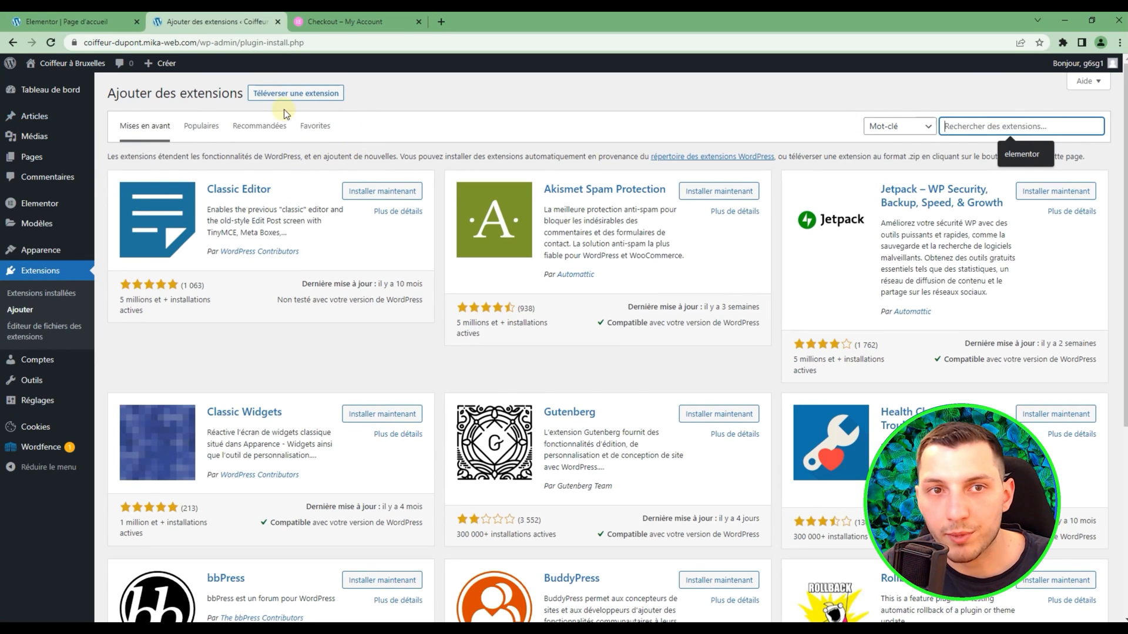
pyautogui.click(330, 93)
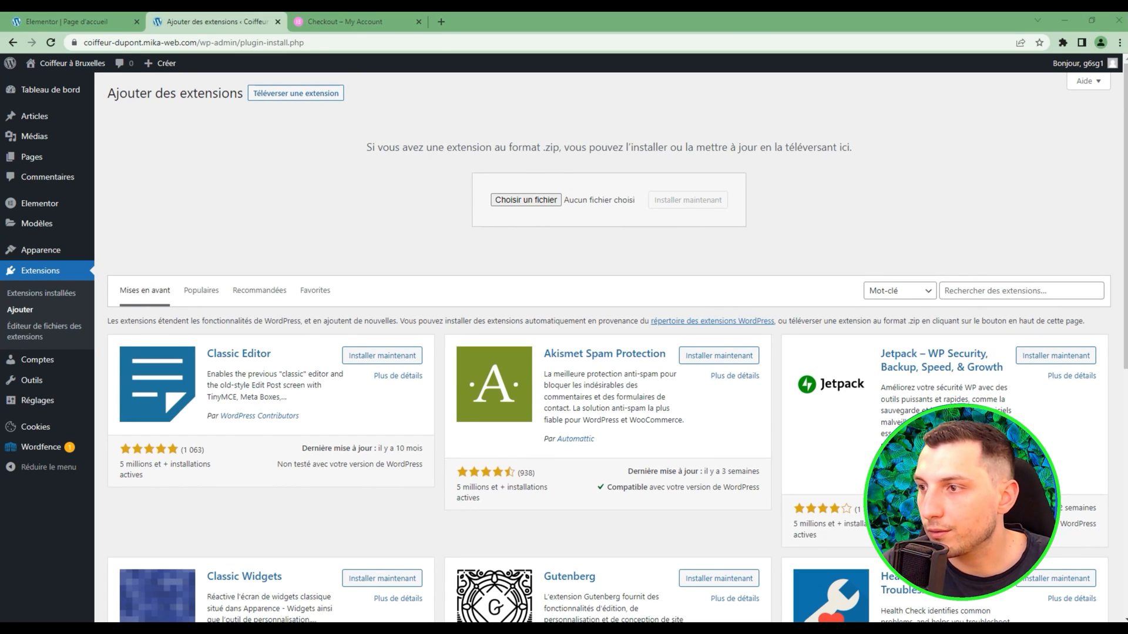
pyautogui.moveTo(1120, 388); pyautogui.dragTo(563, 195)
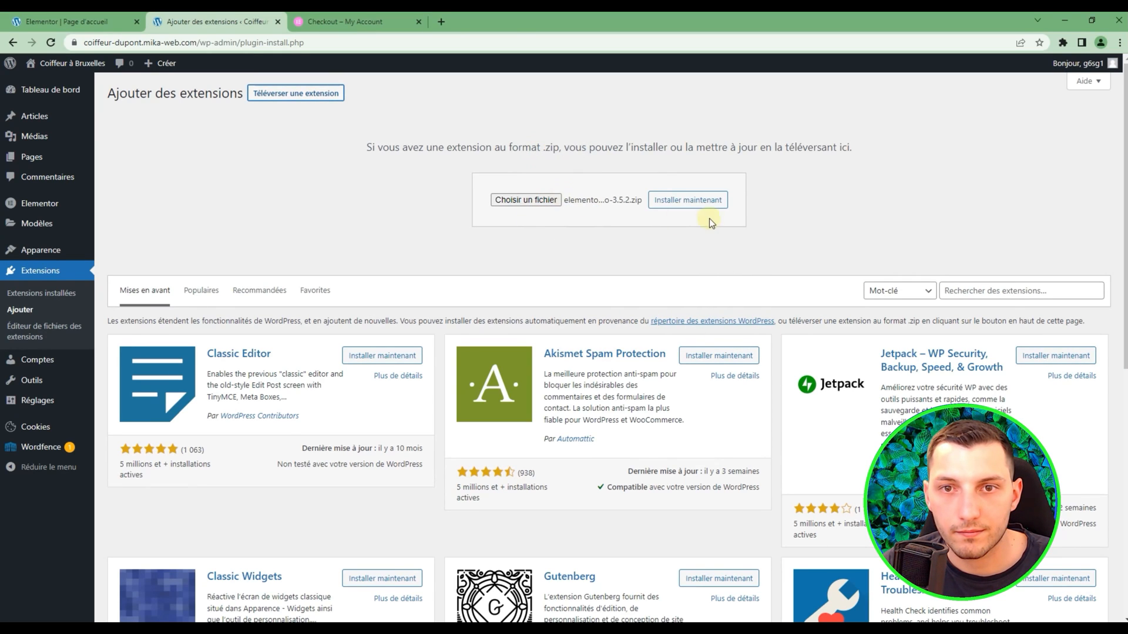
pyautogui.click(707, 203)
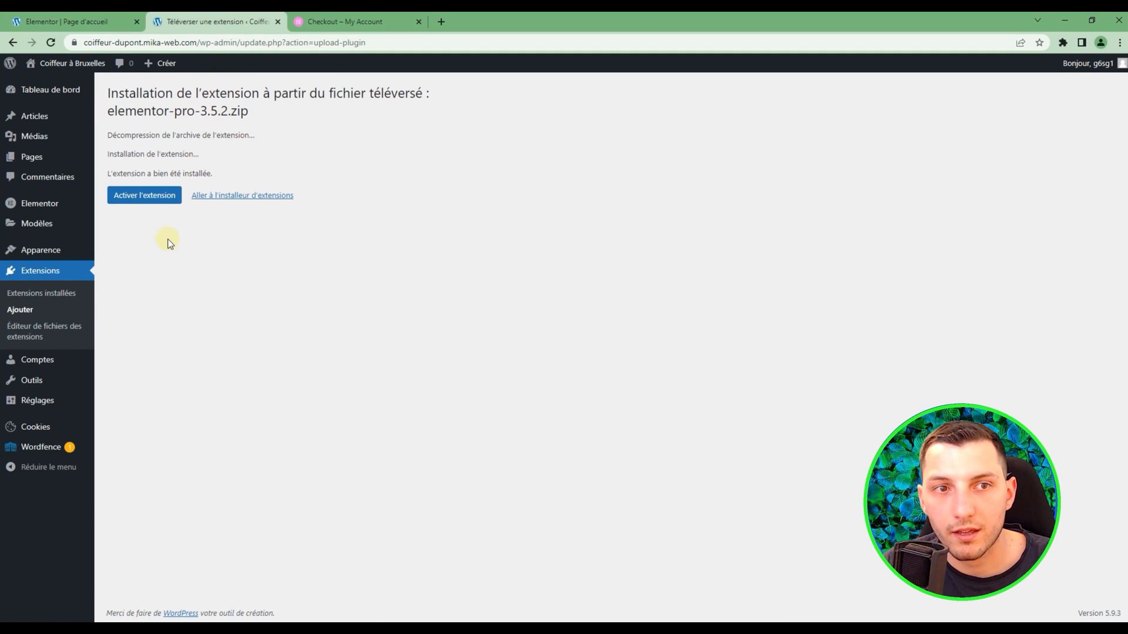
pyautogui.click(163, 198)
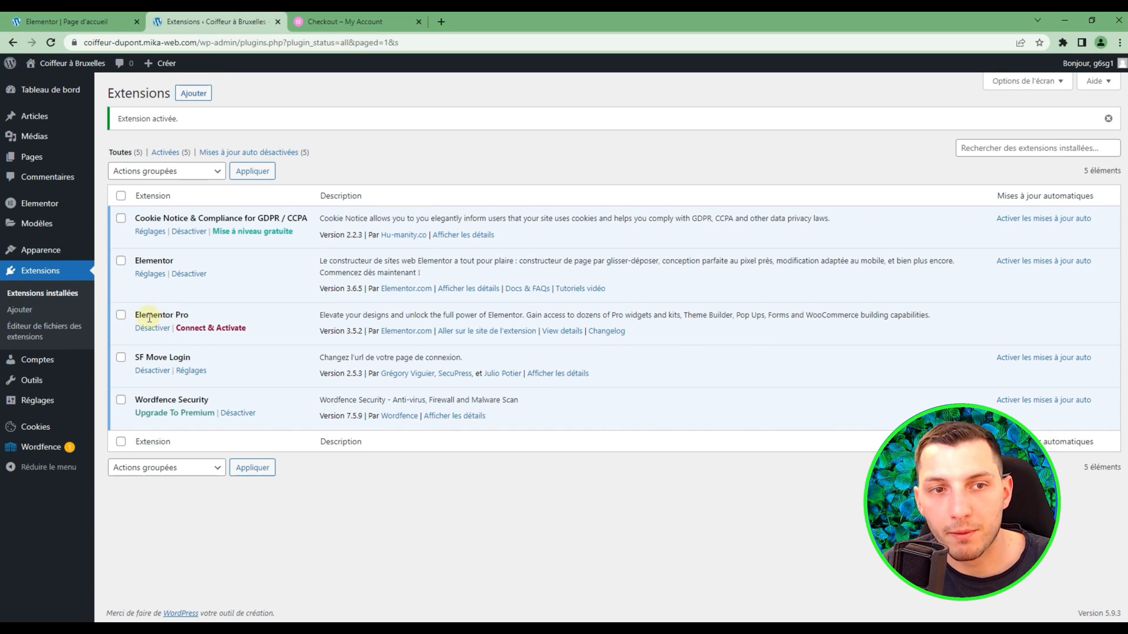
pyautogui.click(217, 329)
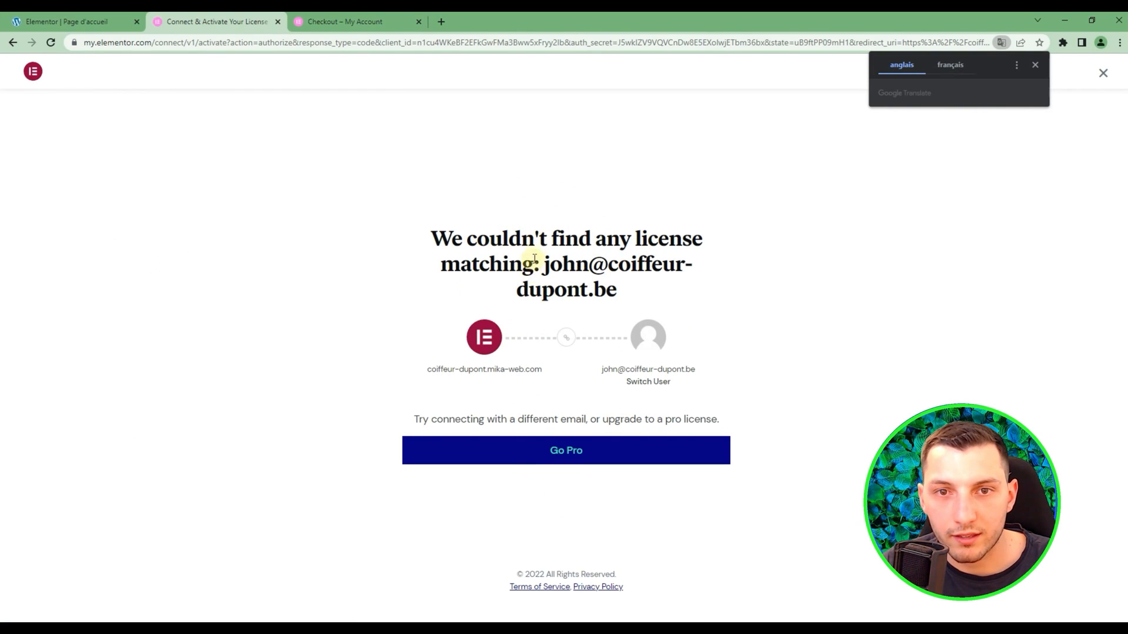
# Activate the Elementor Pro licence for this site so License Settings shows Status: Active
pyautogui.moveTo(473, 239); pyautogui.dragTo(669, 241)
pyautogui.click(589, 251)
pyautogui.moveTo(440, 369); pyautogui.dragTo(521, 369)
pyautogui.click(523, 379)
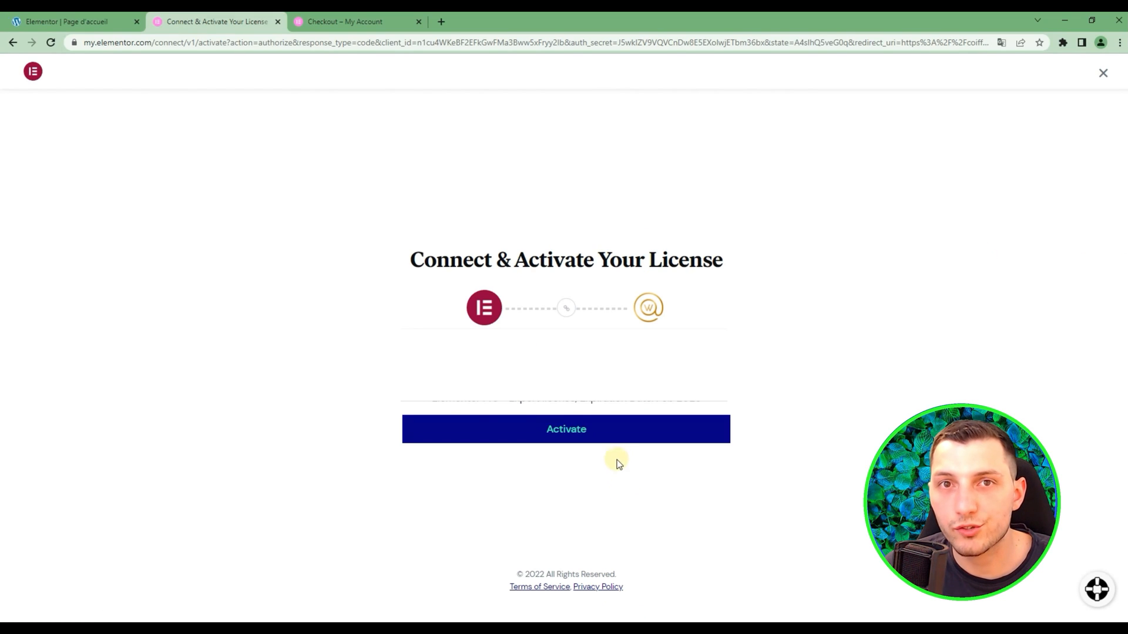
pyautogui.click(571, 436)
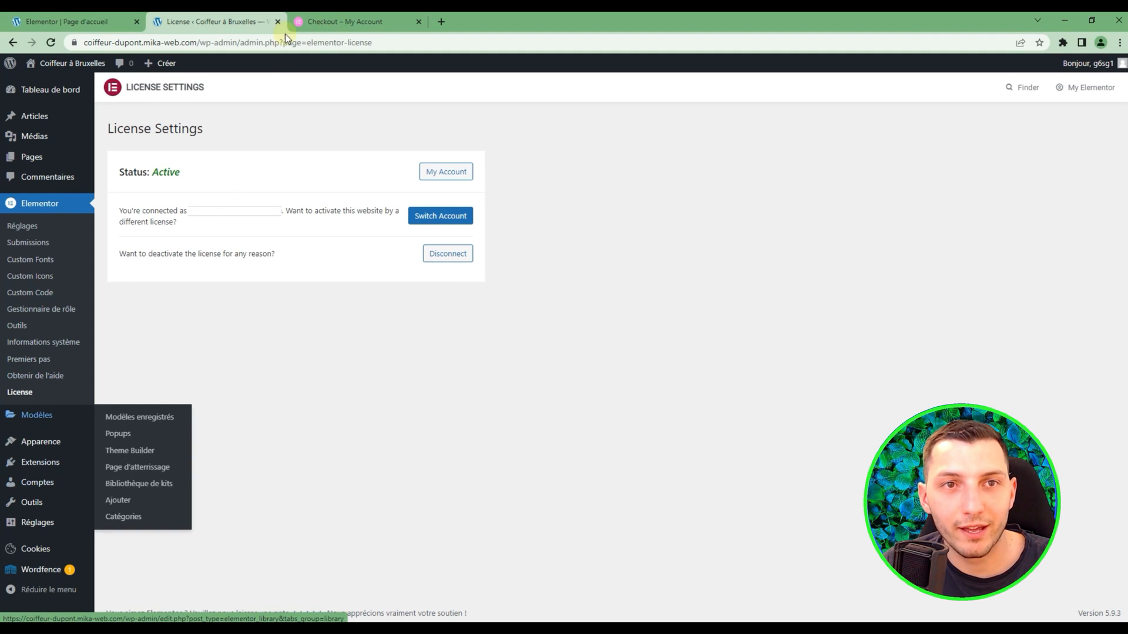
# Close the checkout tab, load the Coiffeur Dupont site, and open Constructeur de thème
pyautogui.click(419, 22)
pyautogui.click(298, 21)
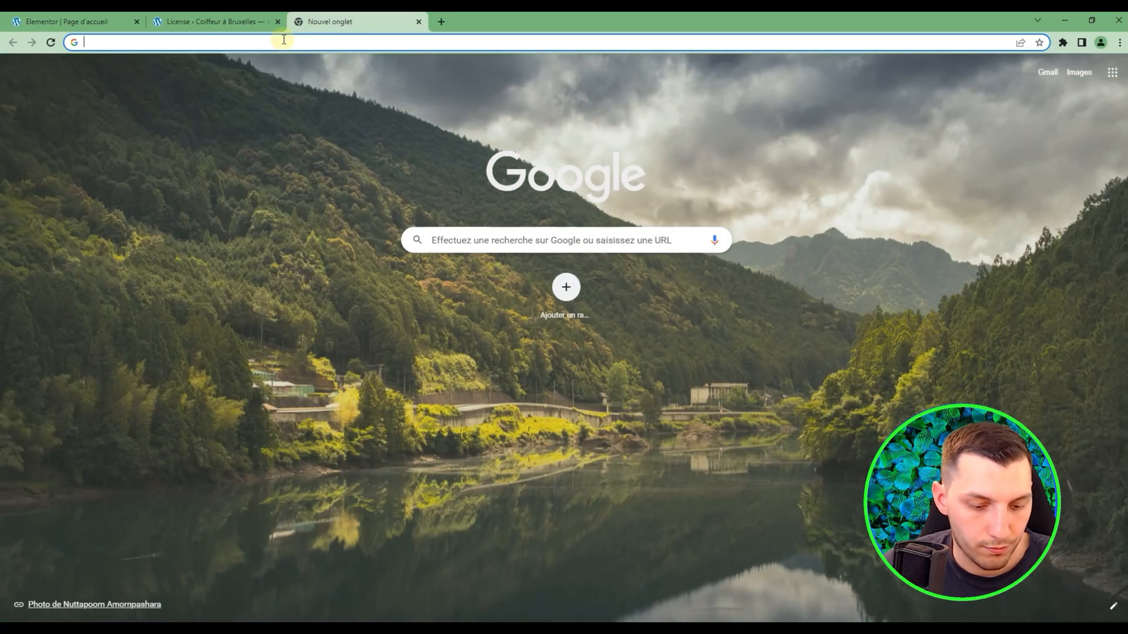
pyautogui.write('coif')
pyautogui.press('Return')
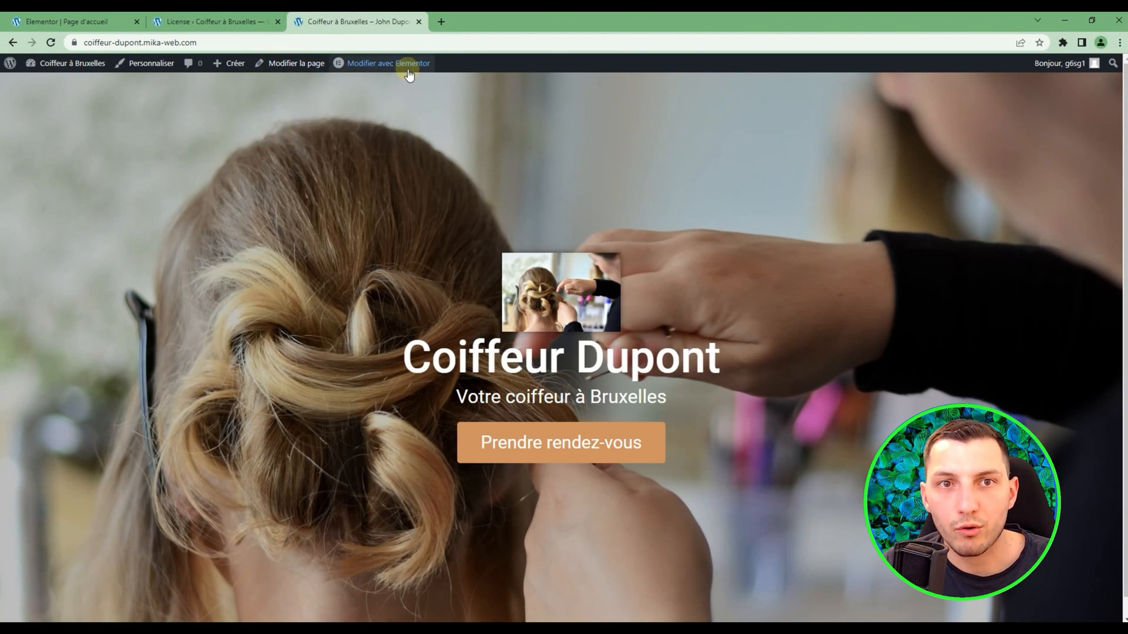
pyautogui.moveTo(401, 62)
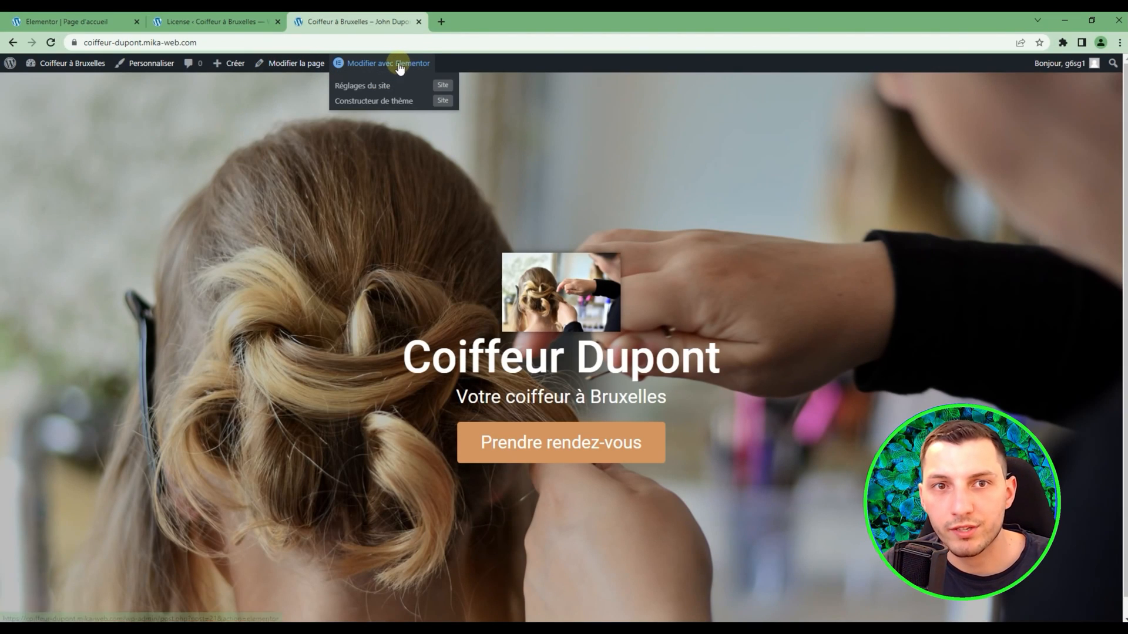
pyautogui.click(378, 101)
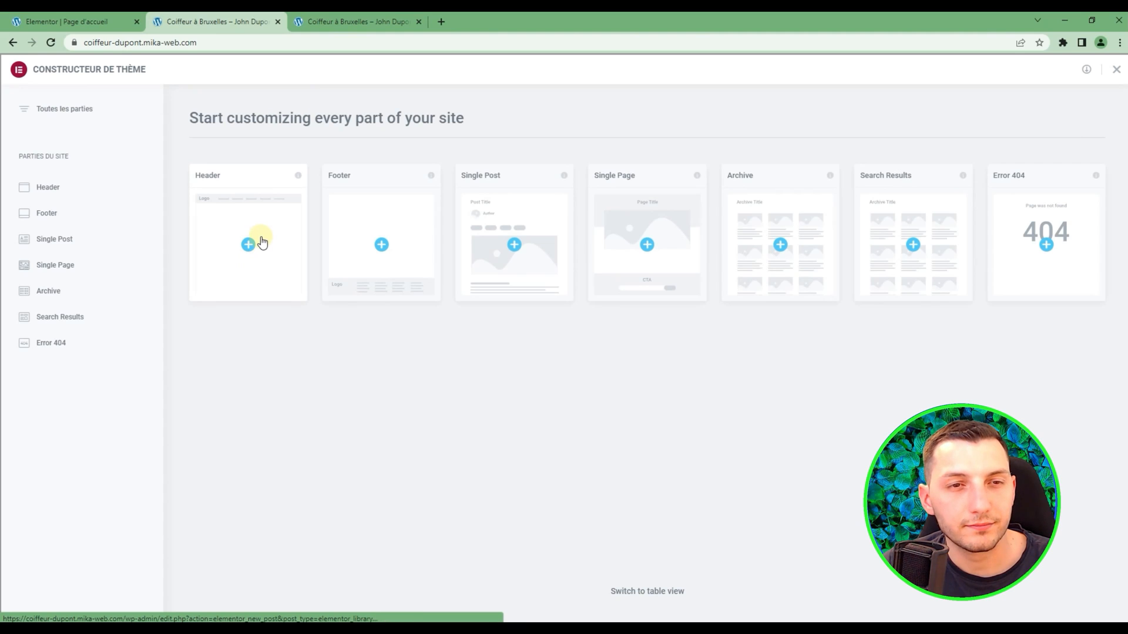
# Create a new header template and insert a ready-made Header block from the library
pyautogui.click(262, 242)
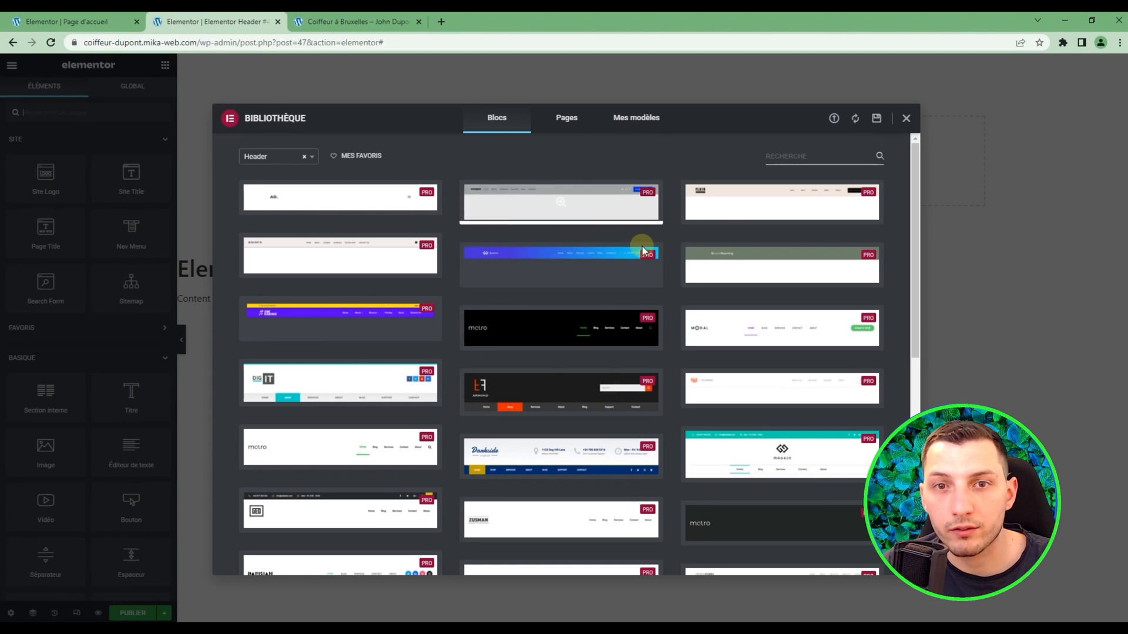
pyautogui.scroll(-7, 675, 426)
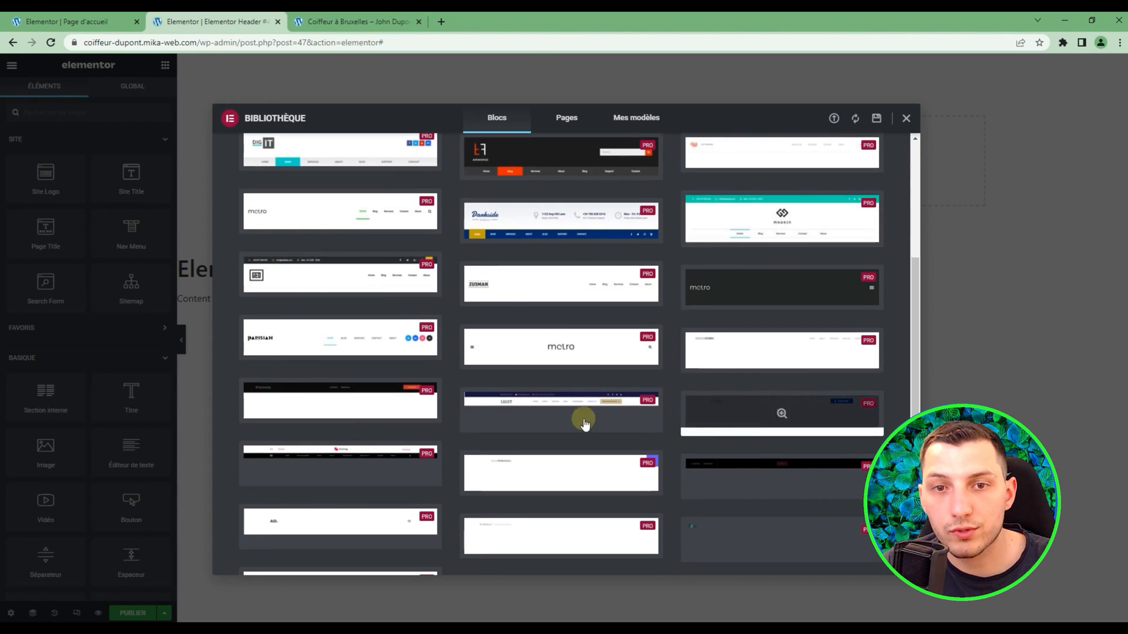
pyautogui.scroll(8, 381, 351)
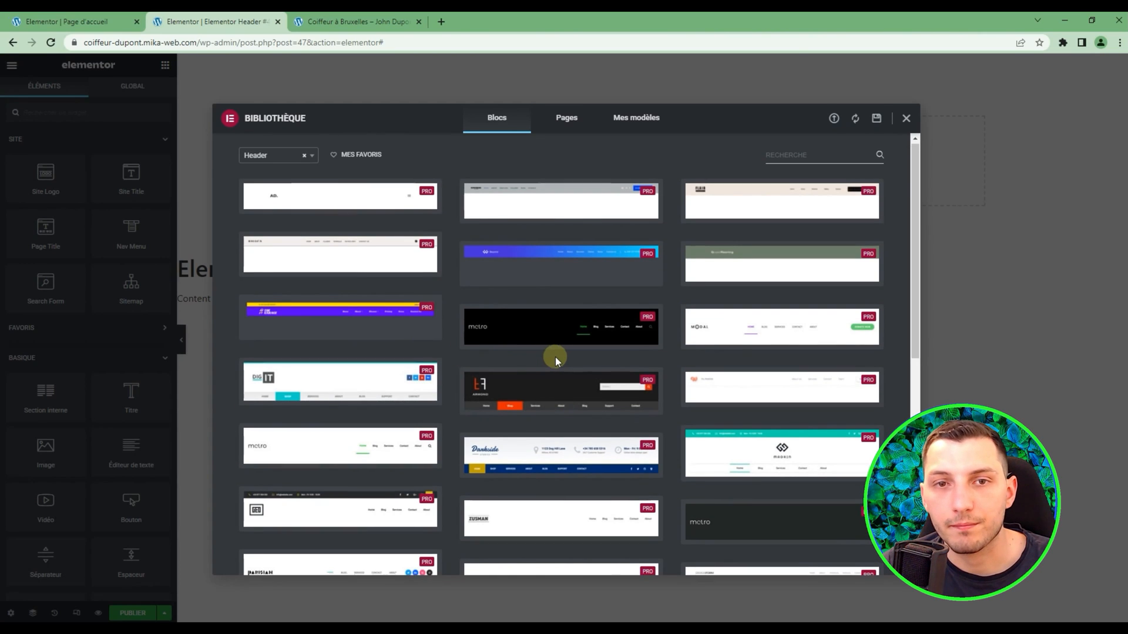
pyautogui.scroll(-8, 522, 339)
pyautogui.scroll(8, 390, 320)
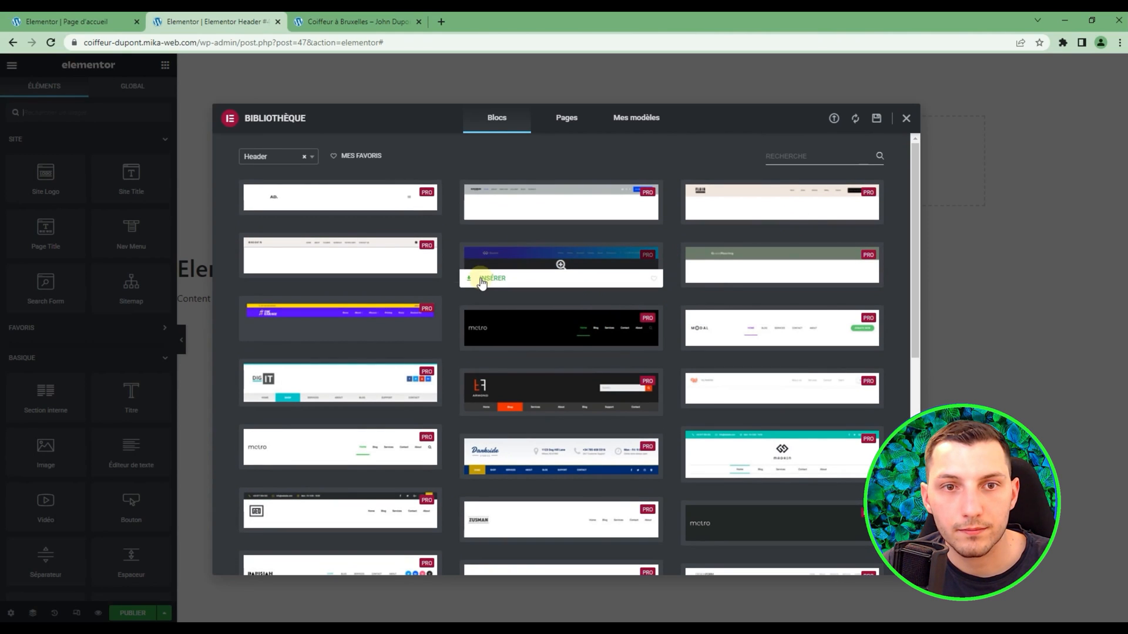
pyautogui.click(264, 270)
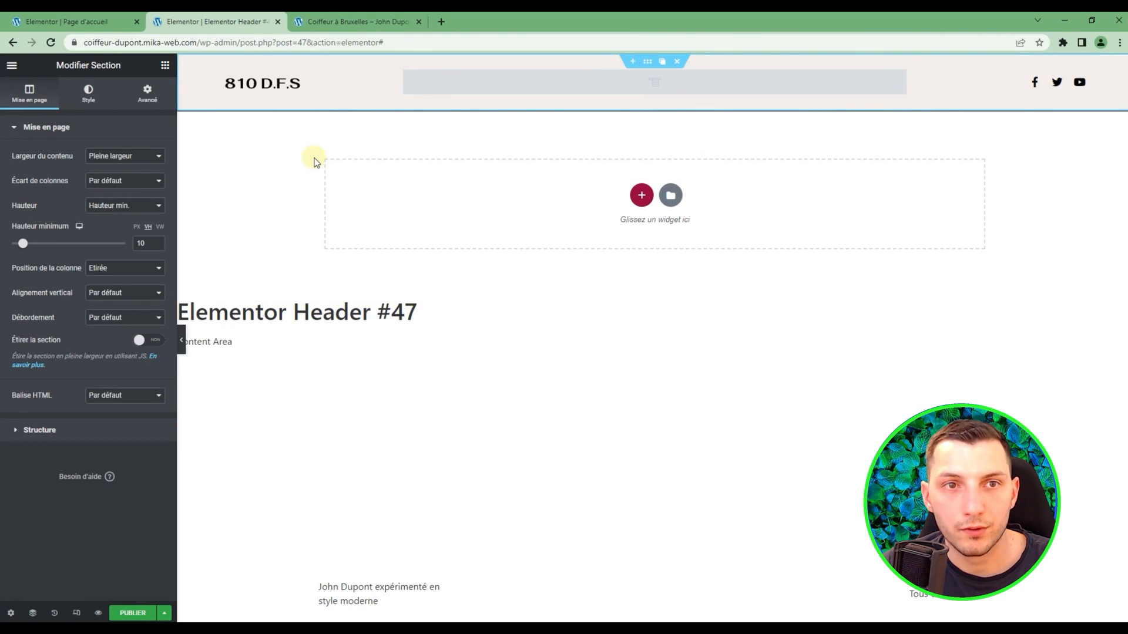
# Replace the header logo with the Coiffeur photo and shrink its width to 35
pyautogui.click(301, 87)
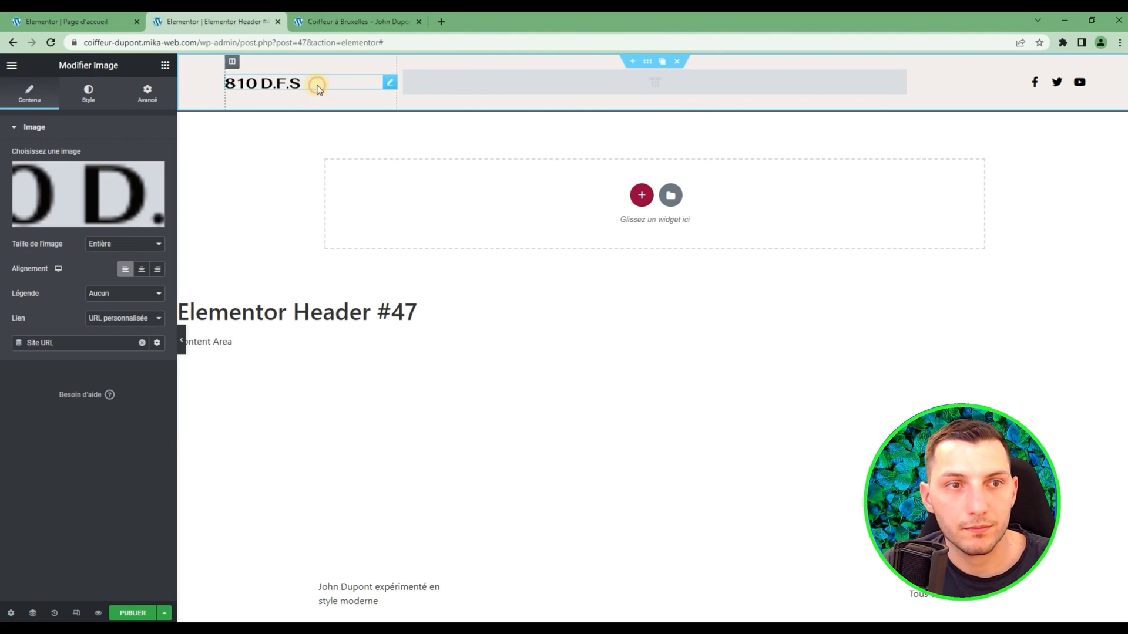
pyautogui.click(101, 186)
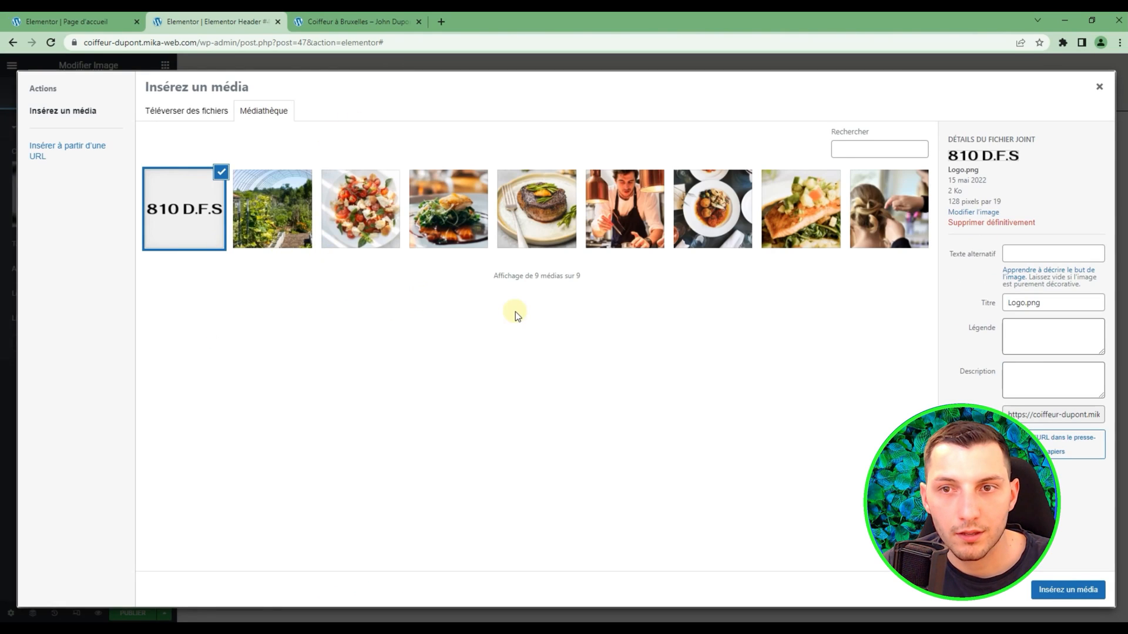
pyautogui.click(890, 217)
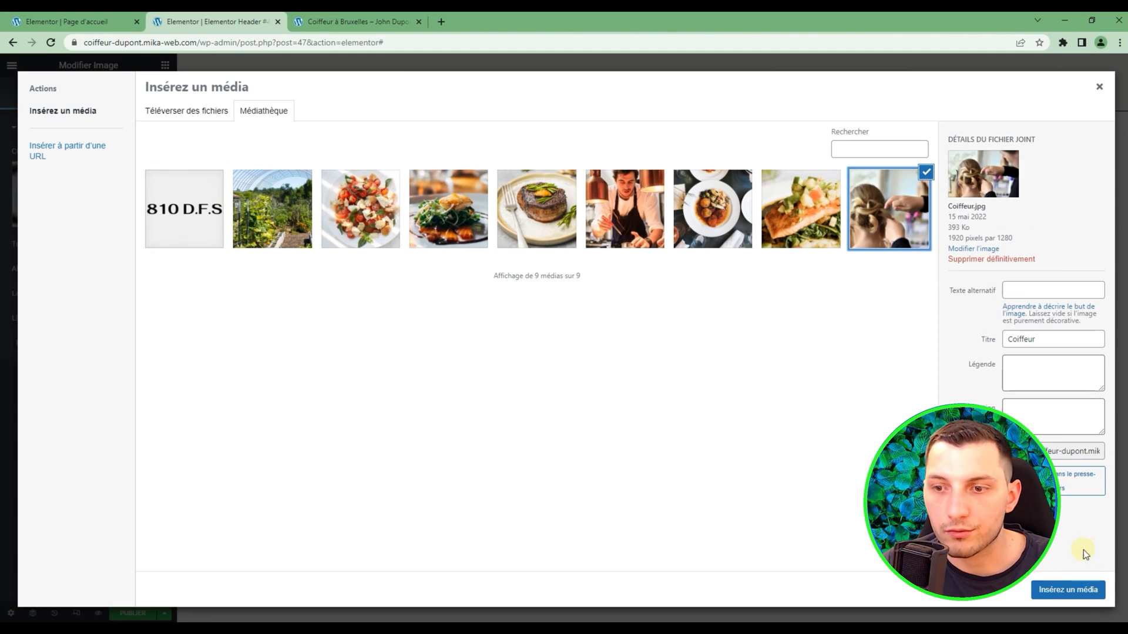
pyautogui.click(1068, 589)
pyautogui.click(88, 94)
pyautogui.moveTo(12, 169); pyautogui.dragTo(51, 169)
pyautogui.click(866, 86)
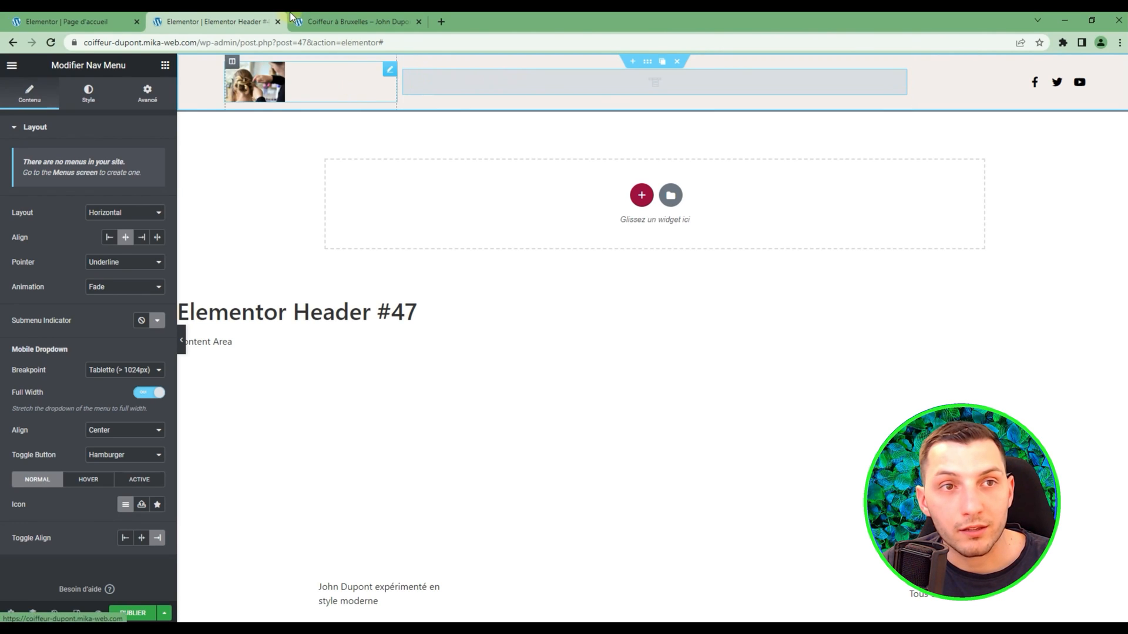
# Load the live Coiffeur Dupont site in a new tab, then open the WordPress dashboard
pyautogui.click(108, 16)
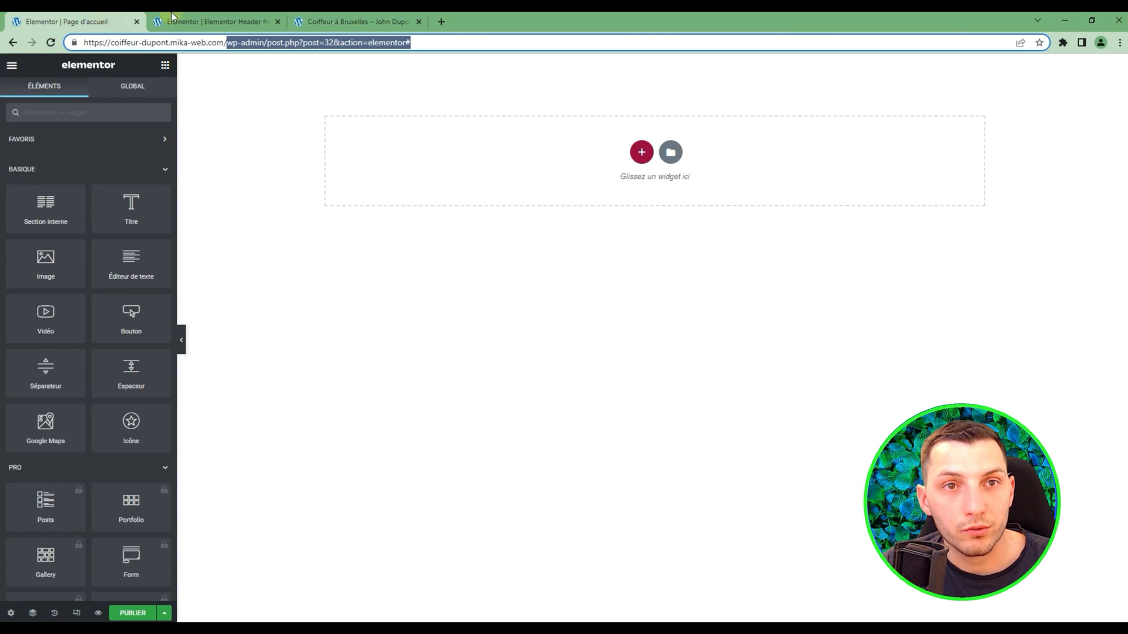
pyautogui.click(261, 20)
pyautogui.click(349, 21)
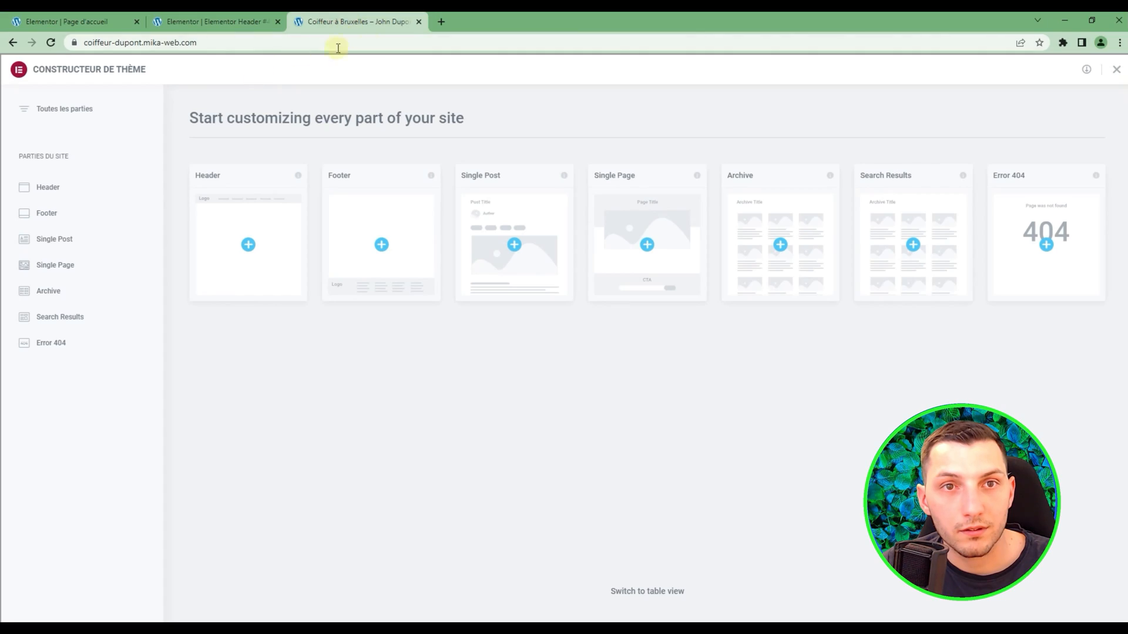
pyautogui.click(439, 20)
pyautogui.write('coiff')
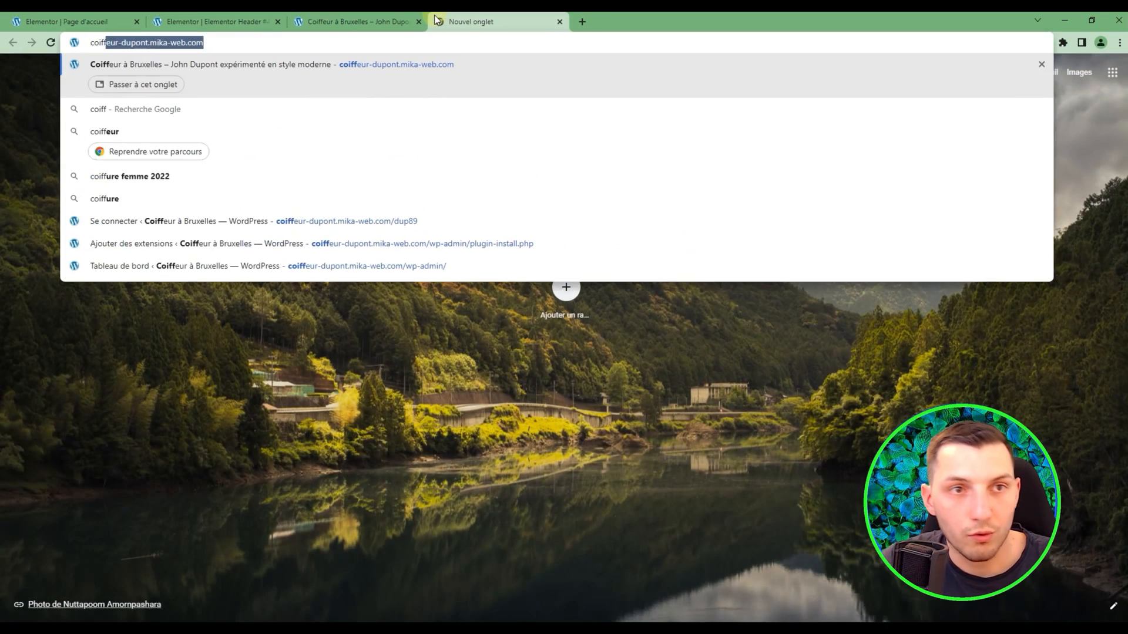
pyautogui.press('Return')
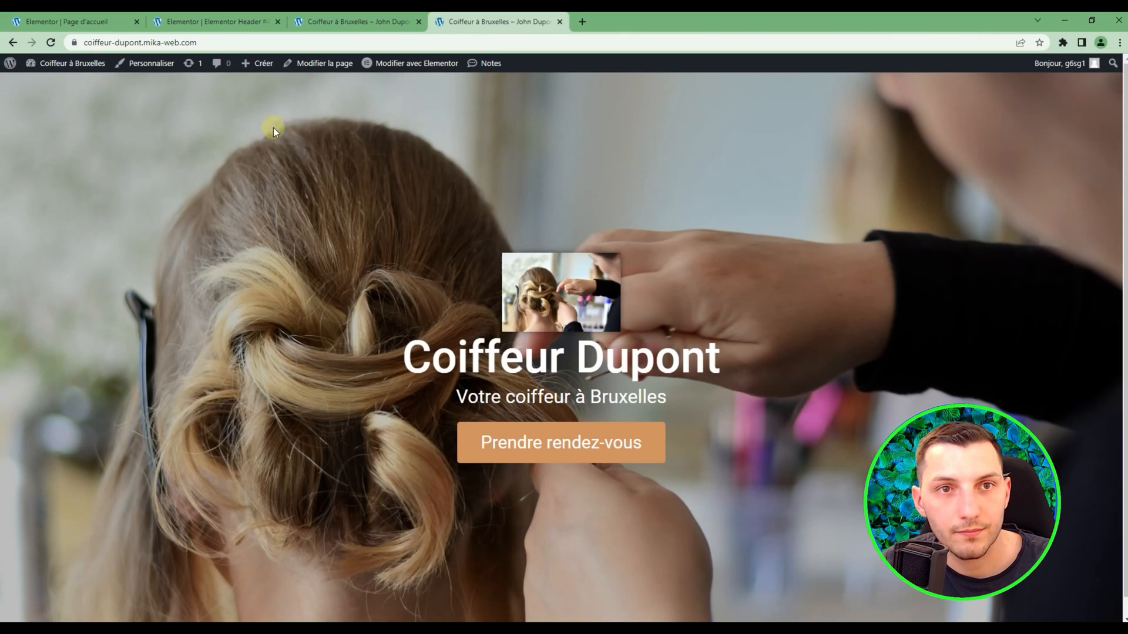
pyautogui.click(340, 14)
pyautogui.hotkey('ctrl', 'shift', 'Tab')
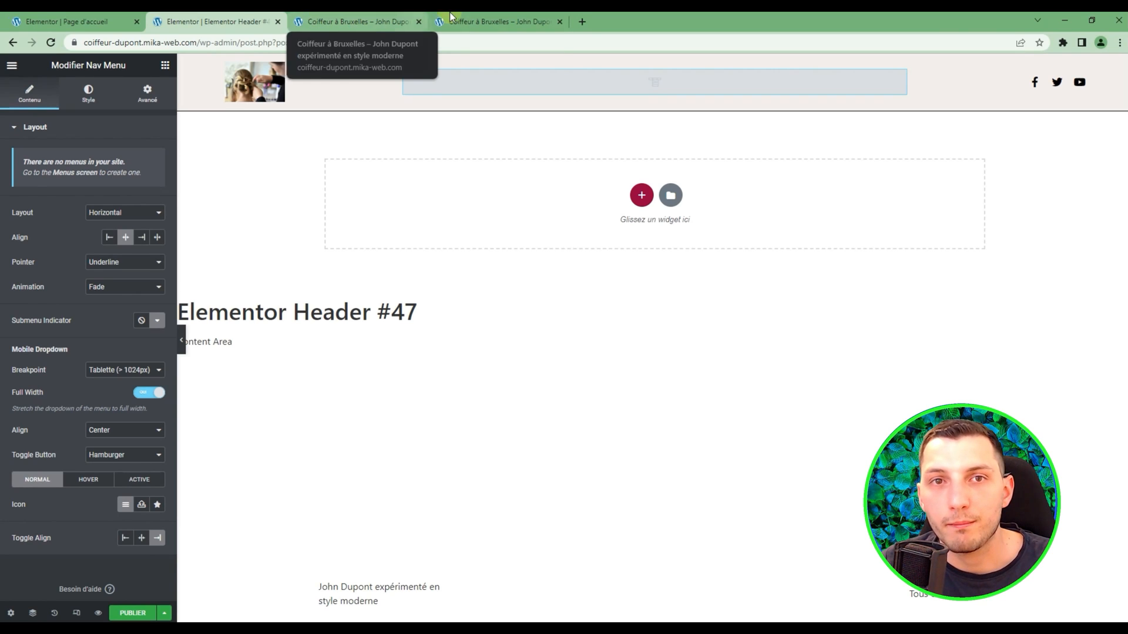
pyautogui.click(459, 23)
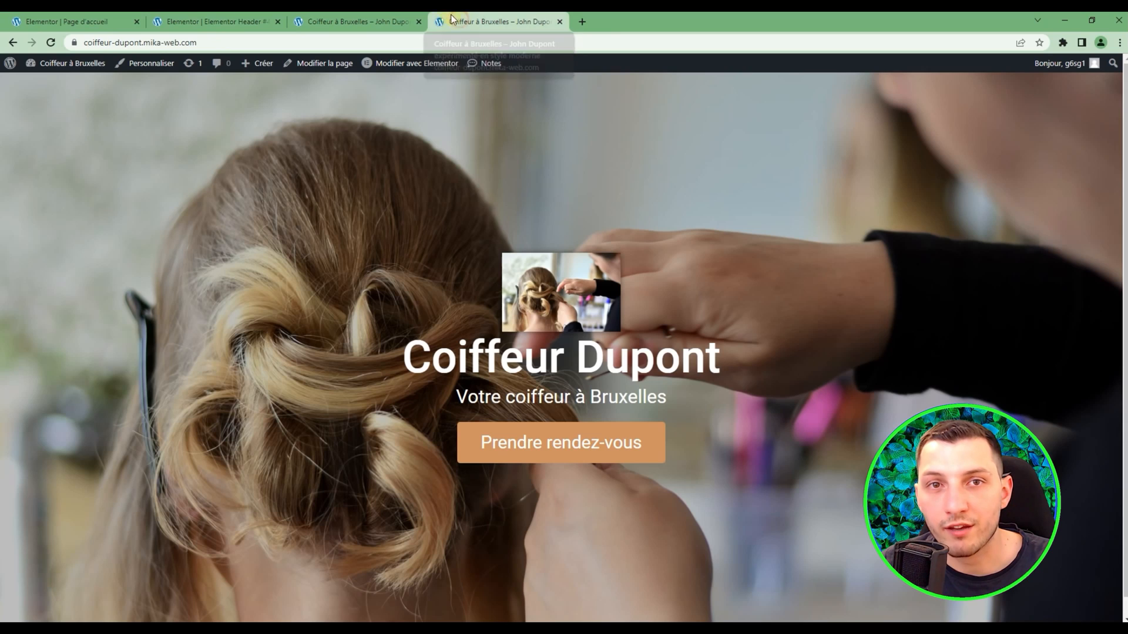
pyautogui.click(89, 70)
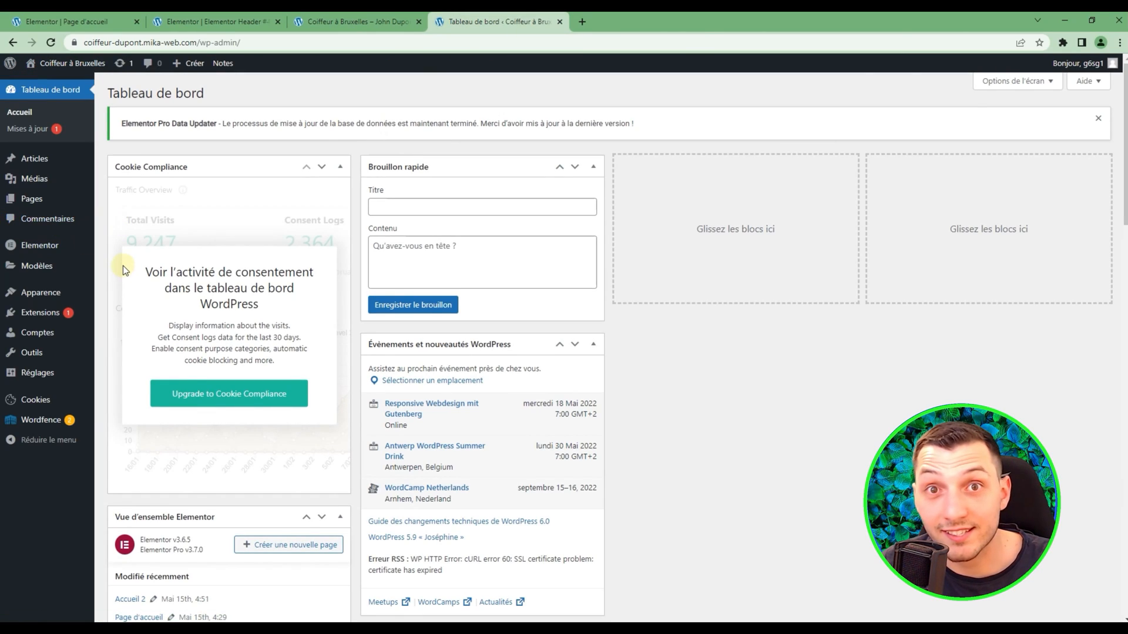
# Create a new menu named Principal under Apparence > Menus
pyautogui.moveTo(56, 317)
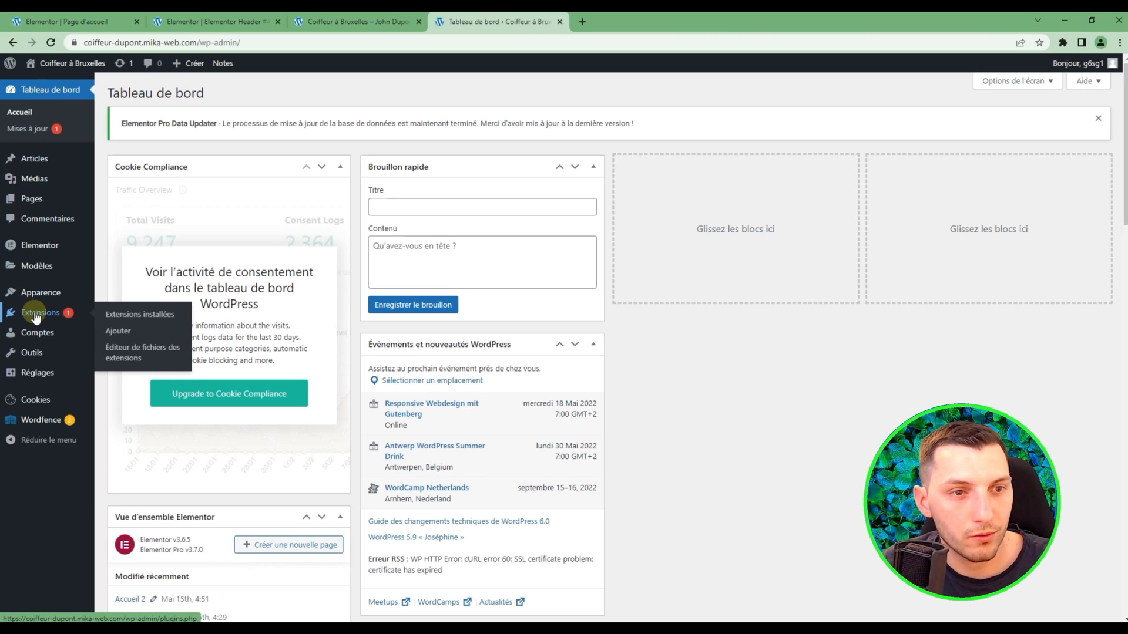
pyautogui.moveTo(46, 297)
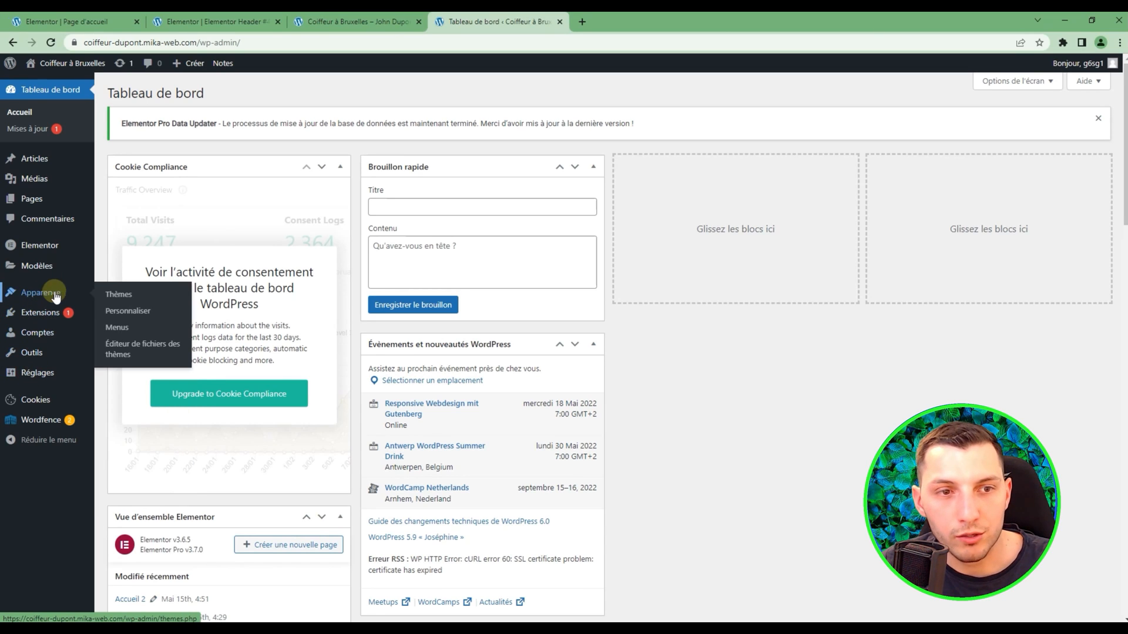
pyautogui.click(113, 328)
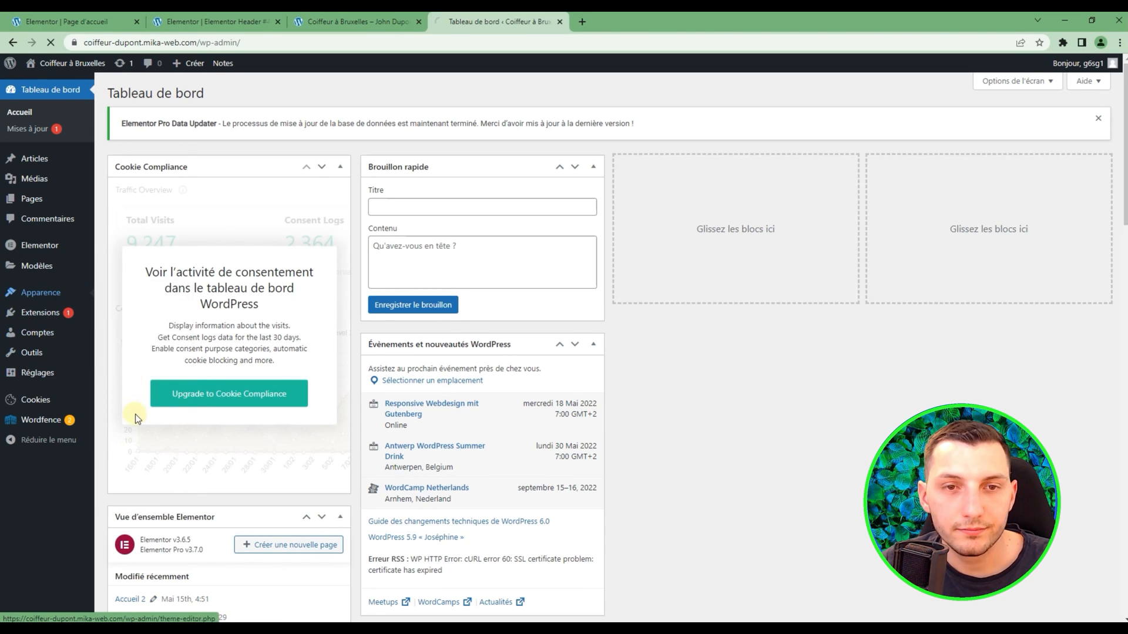
pyautogui.click(379, 227)
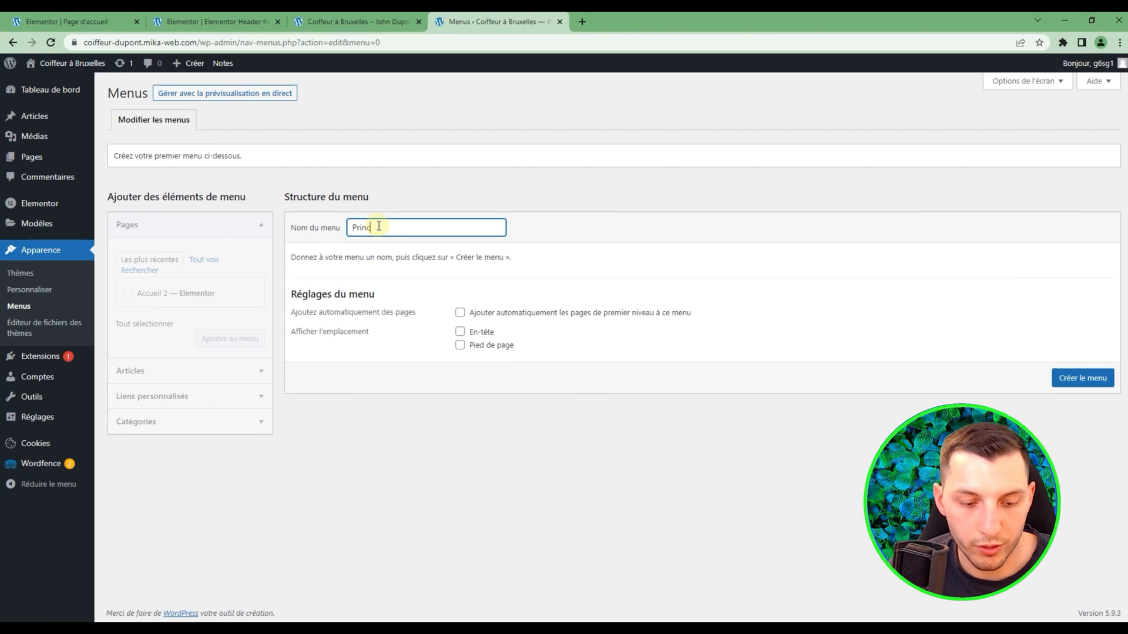
pyautogui.click(1083, 381)
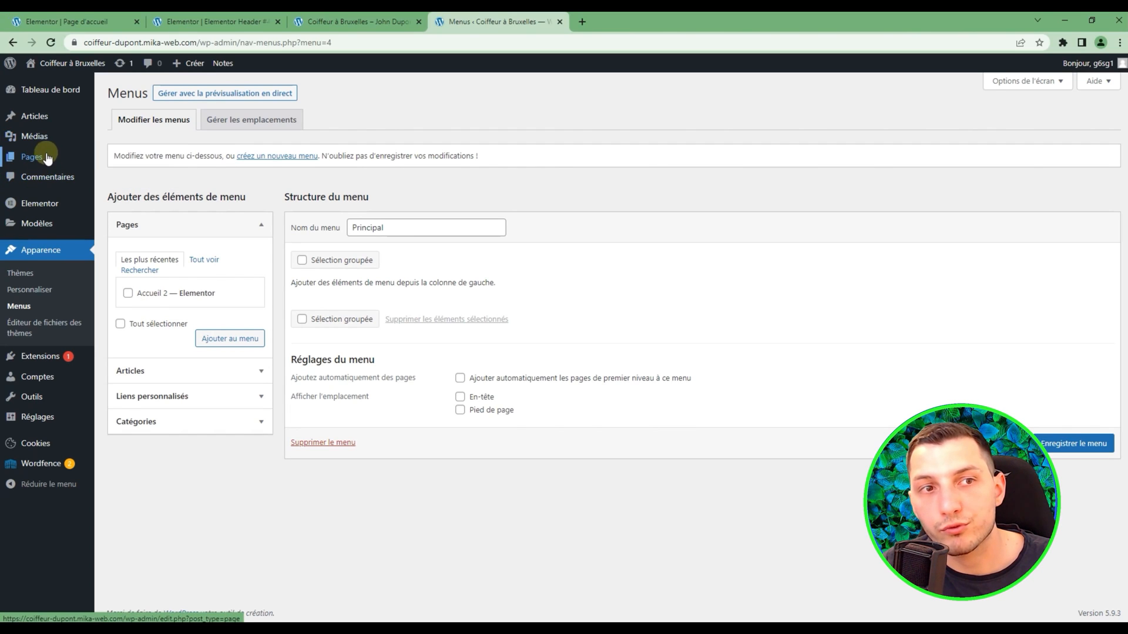
pyautogui.click(140, 293)
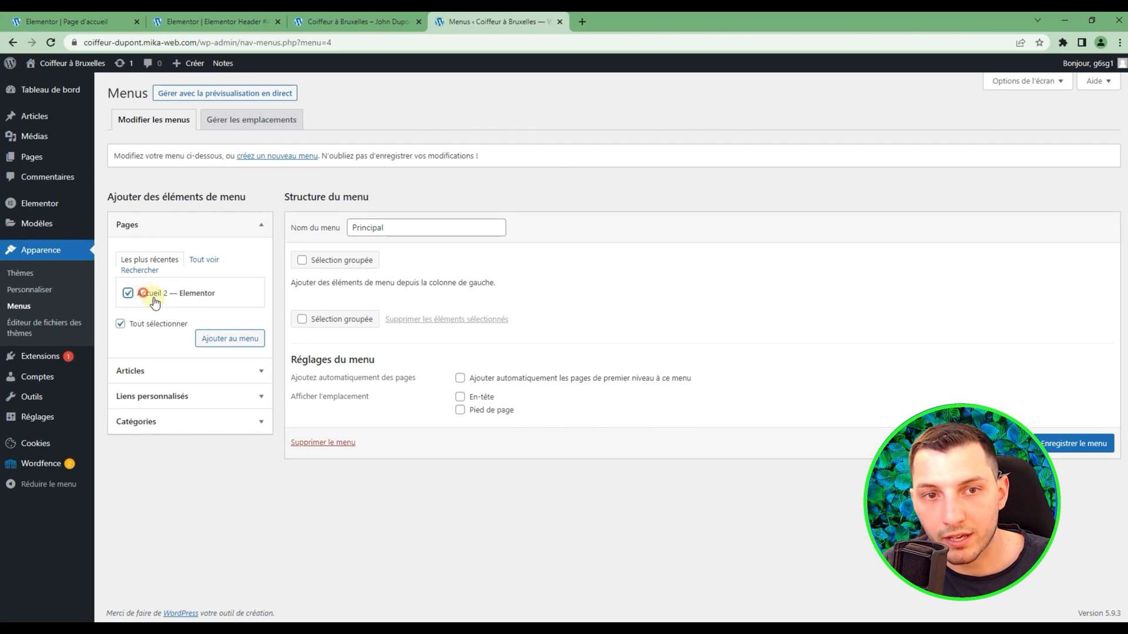
pyautogui.click(149, 297)
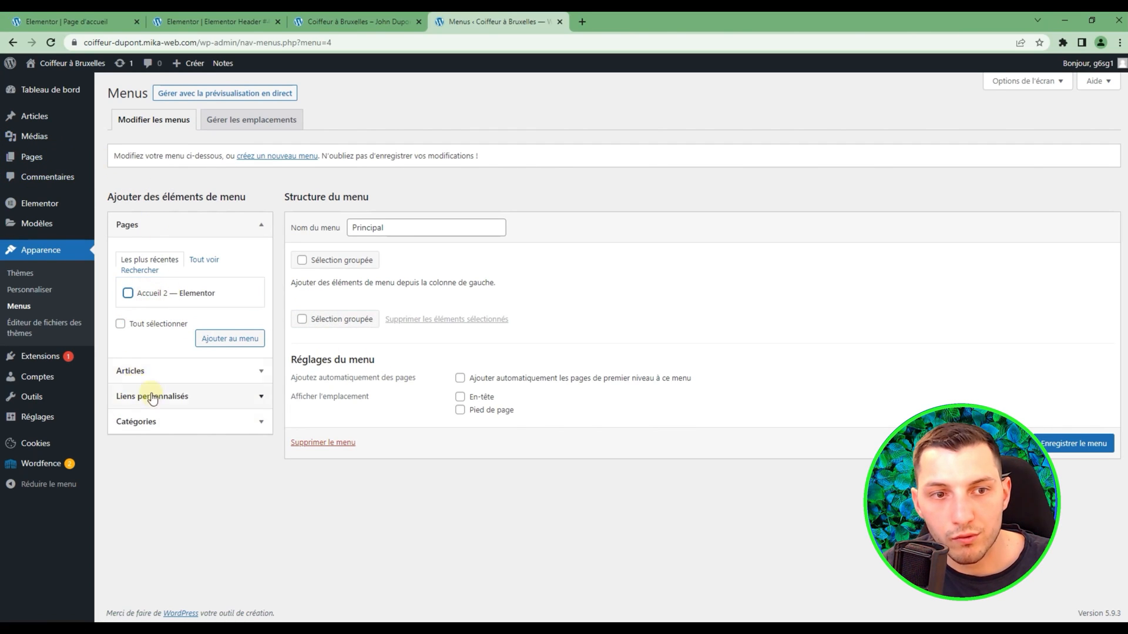
# Add custom links #accueil labelled Accueil and #equipe labelled Équipe to the menu
pyautogui.click(262, 398)
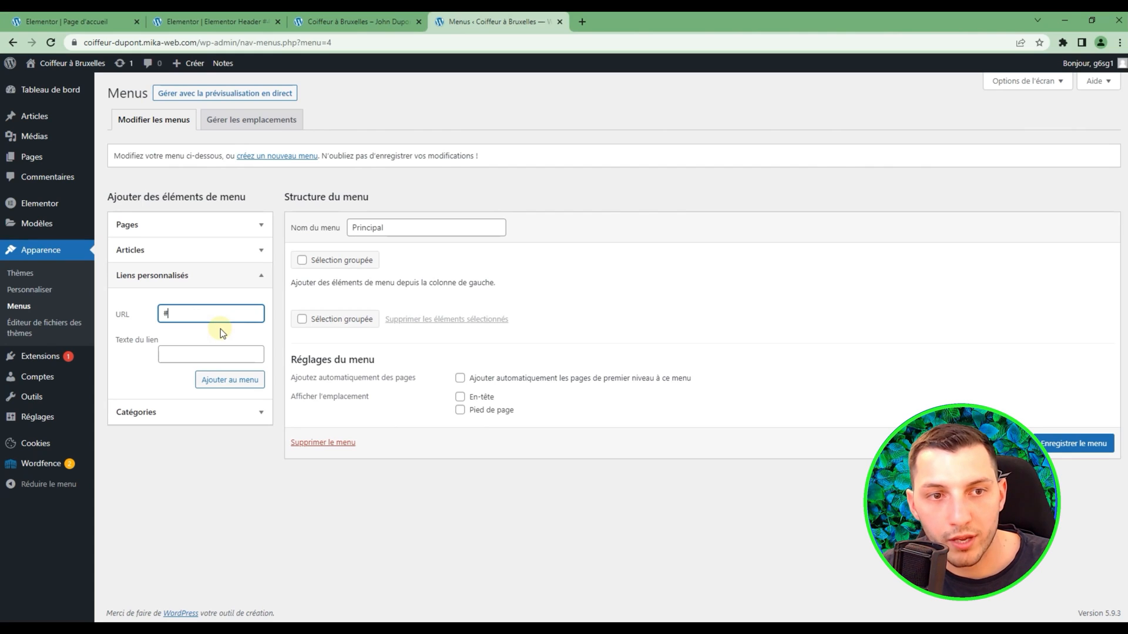
pyautogui.write('#accueil')
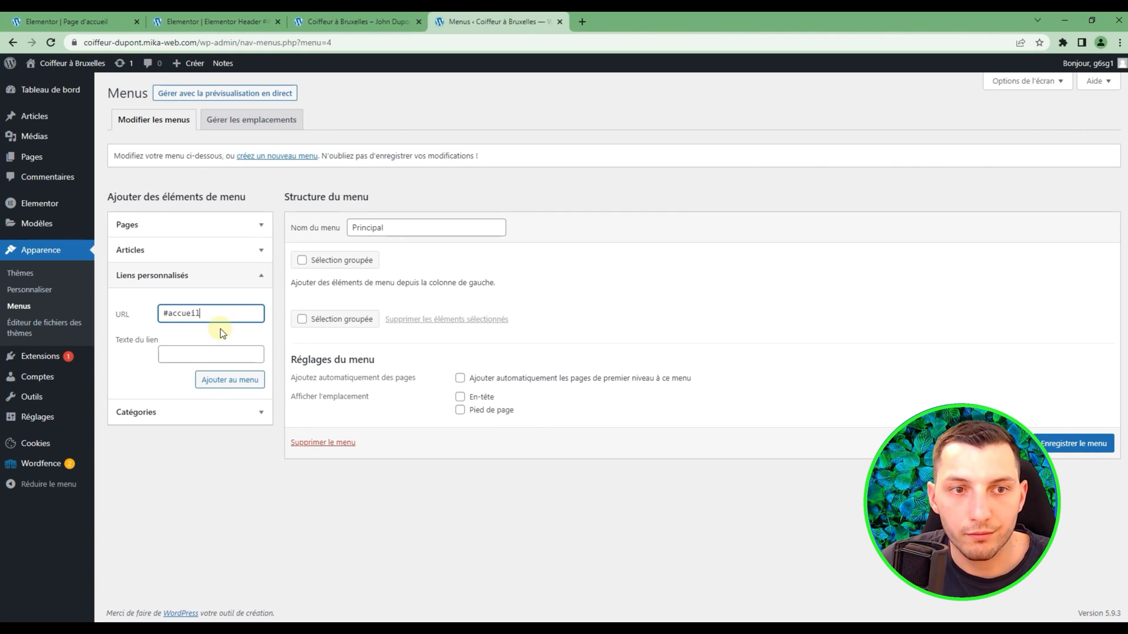
pyautogui.click(189, 353)
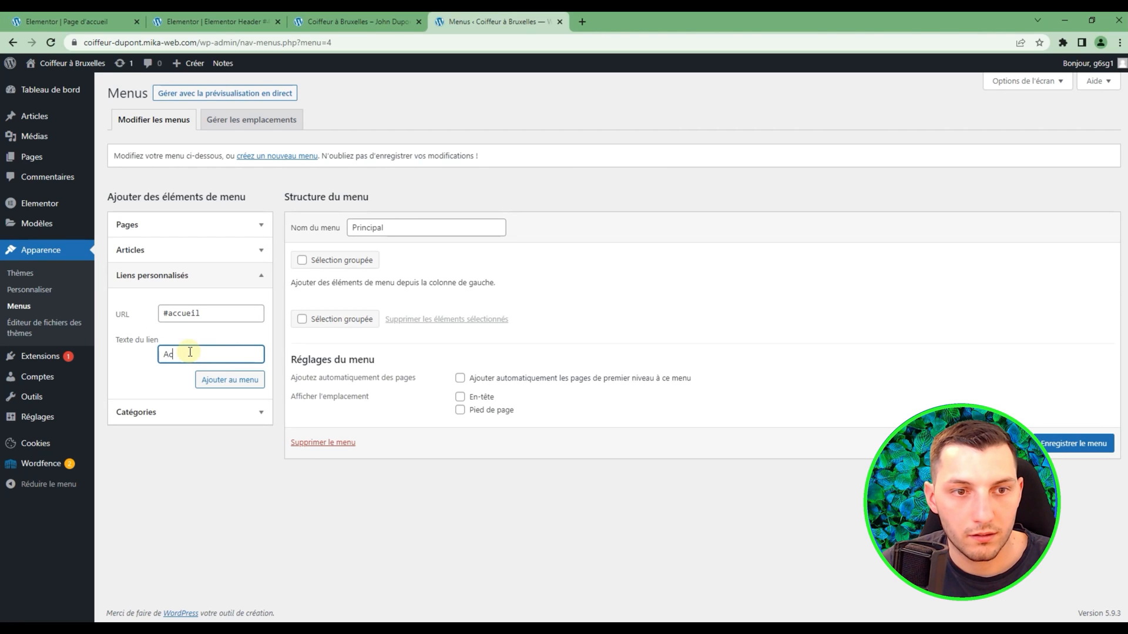
pyautogui.click(219, 381)
pyautogui.click(226, 315)
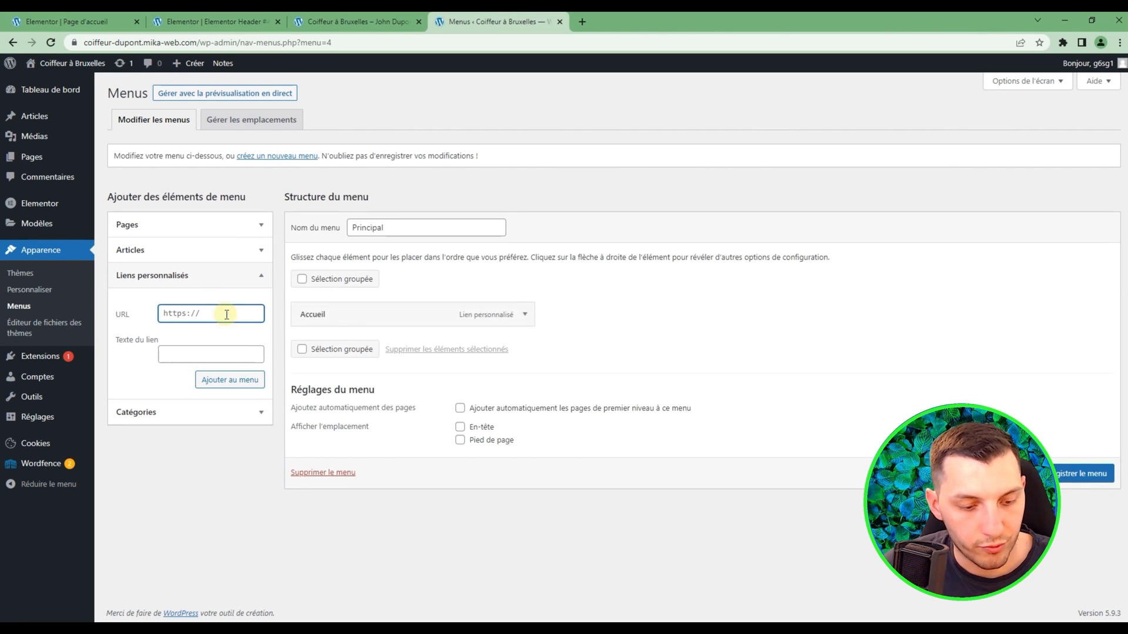
pyautogui.write('#e')
pyautogui.press('BackSpace')
pyautogui.press('BackSpace')
pyautogui.write('{')
pyautogui.click(225, 353)
pyautogui.write('Équipe')
pyautogui.click(215, 381)
# Add #apropos 'À propos' and #contact 'Contact' links, then save the Principal menu
pyautogui.click(225, 320)
pyautogui.write('#apropos')
pyautogui.click(228, 353)
pyautogui.click(221, 382)
pyautogui.click(202, 316)
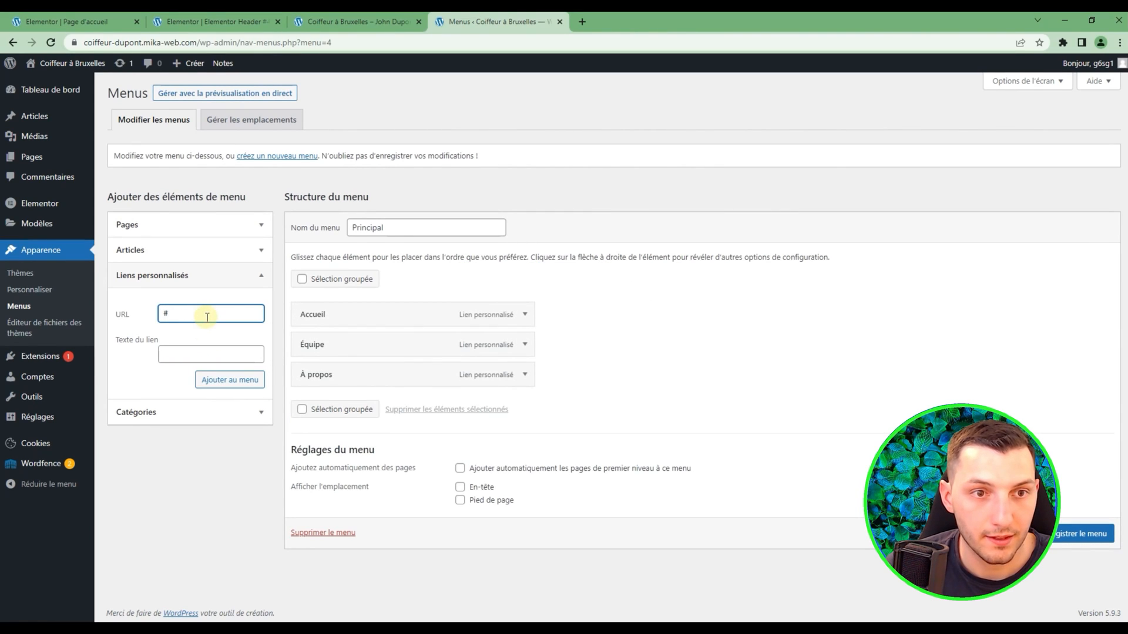
pyautogui.click(216, 348)
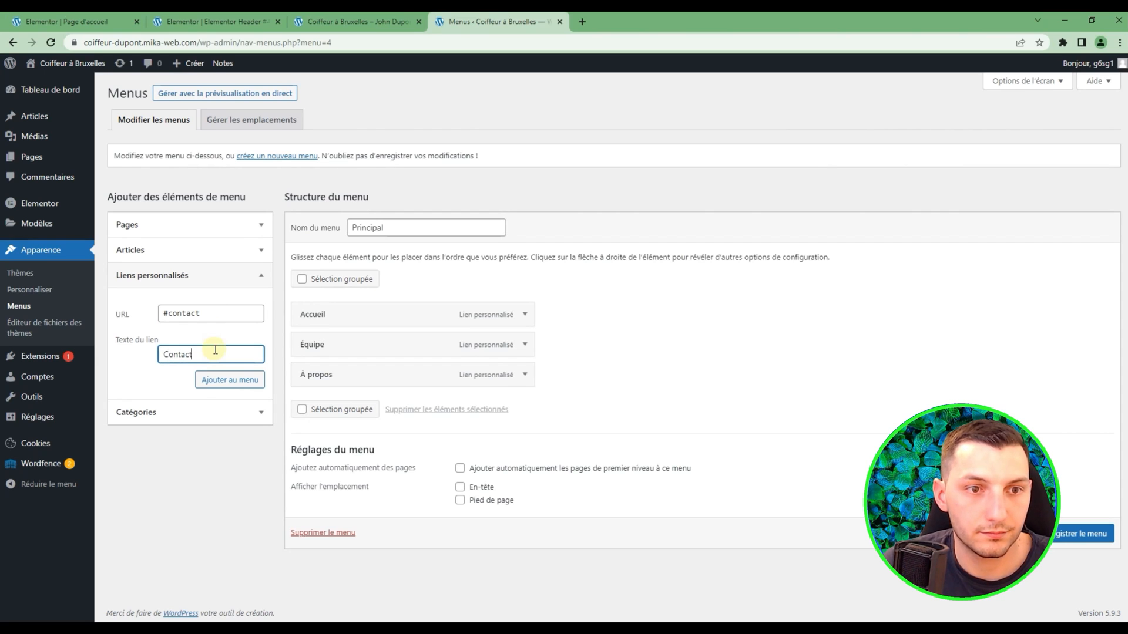
pyautogui.click(241, 381)
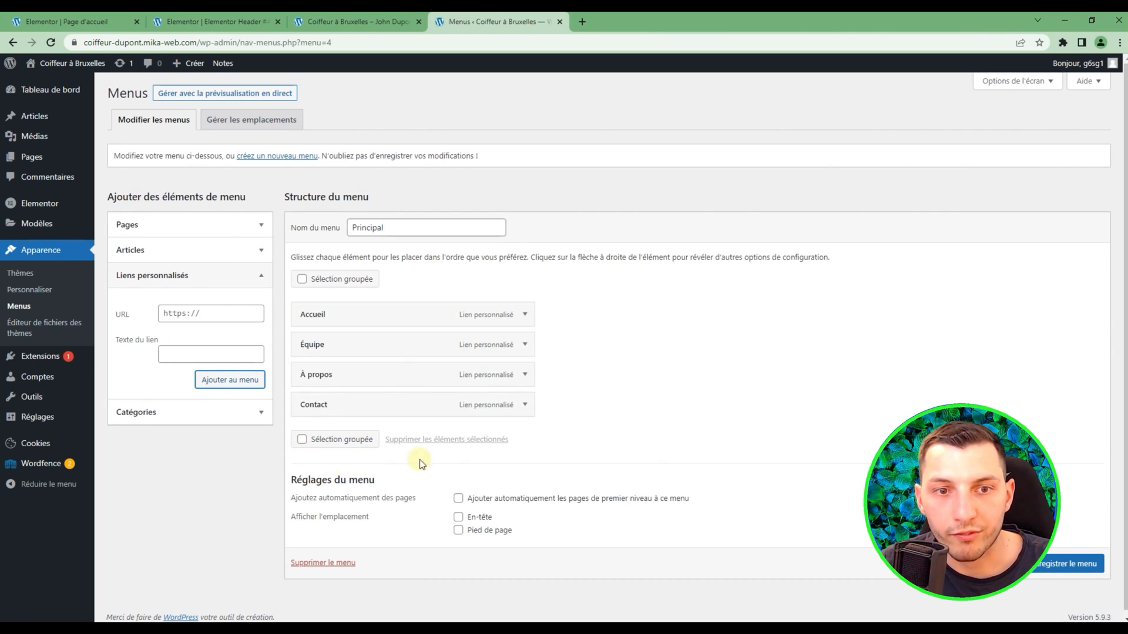
pyautogui.click(1039, 564)
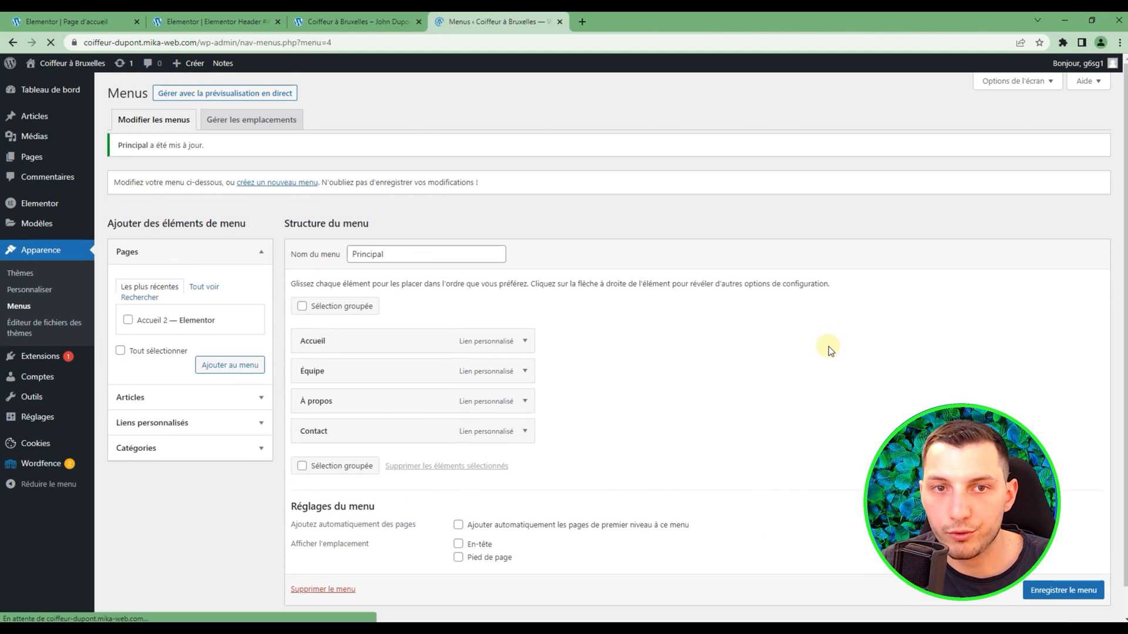
pyautogui.click(224, 18)
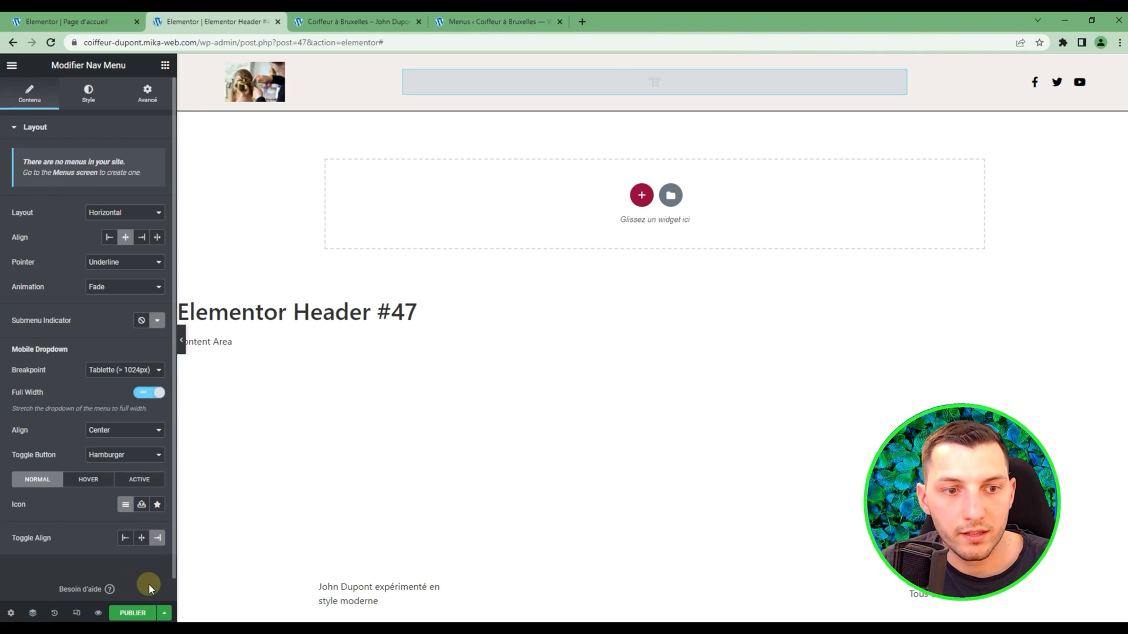
# Save the header as a draft and reload the editor to pick up the Principal menu
pyautogui.click(164, 613)
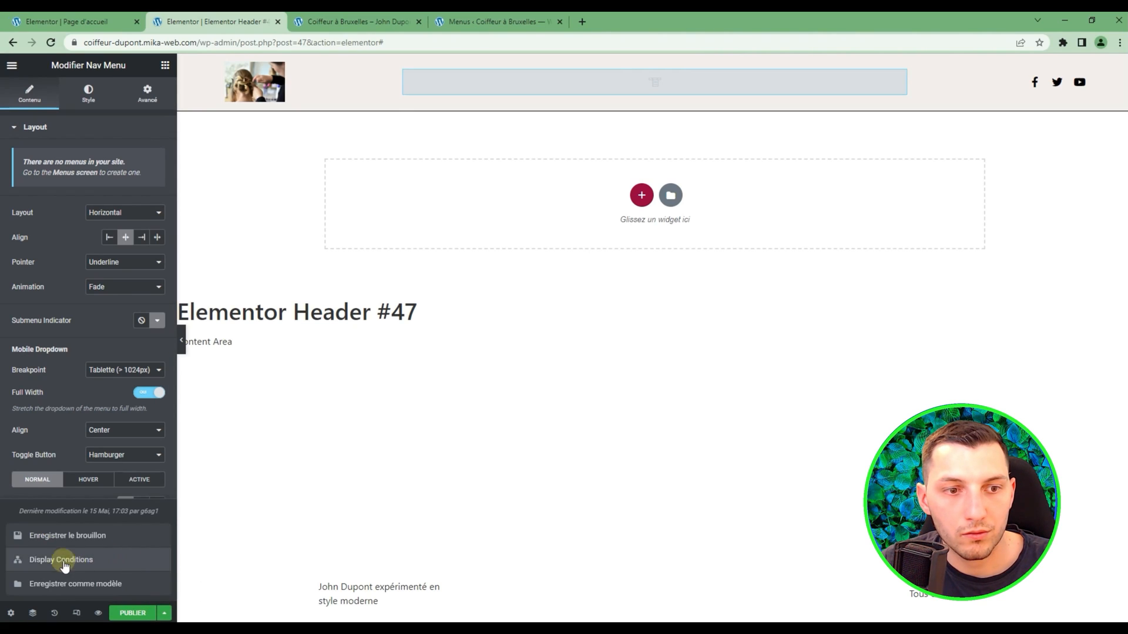
pyautogui.click(91, 536)
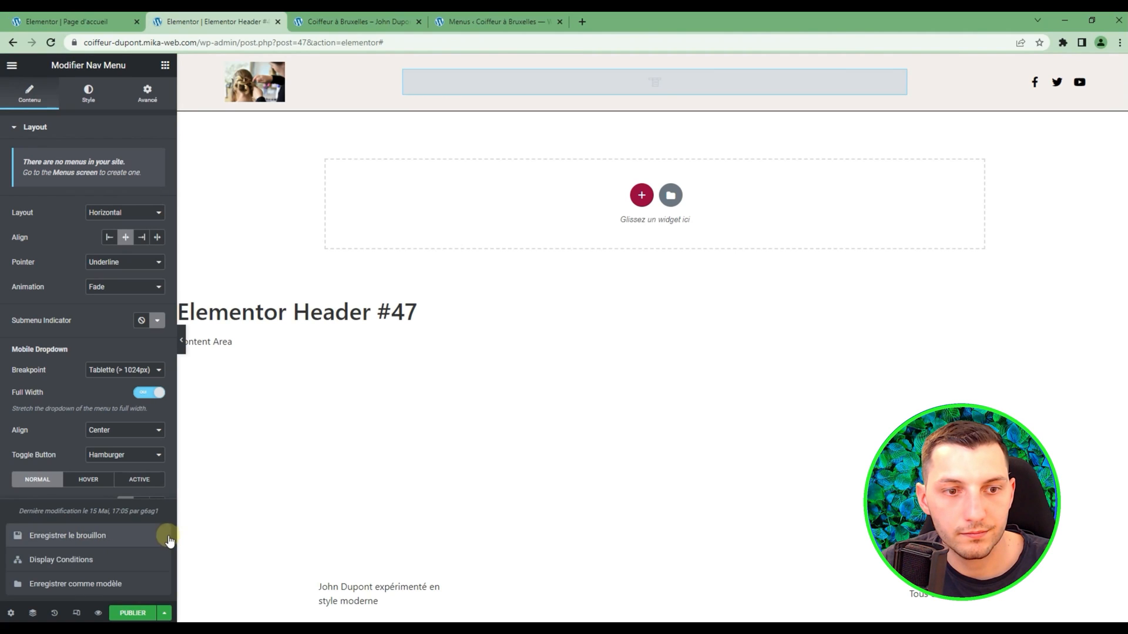
pyautogui.scroll(-1, 165, 474)
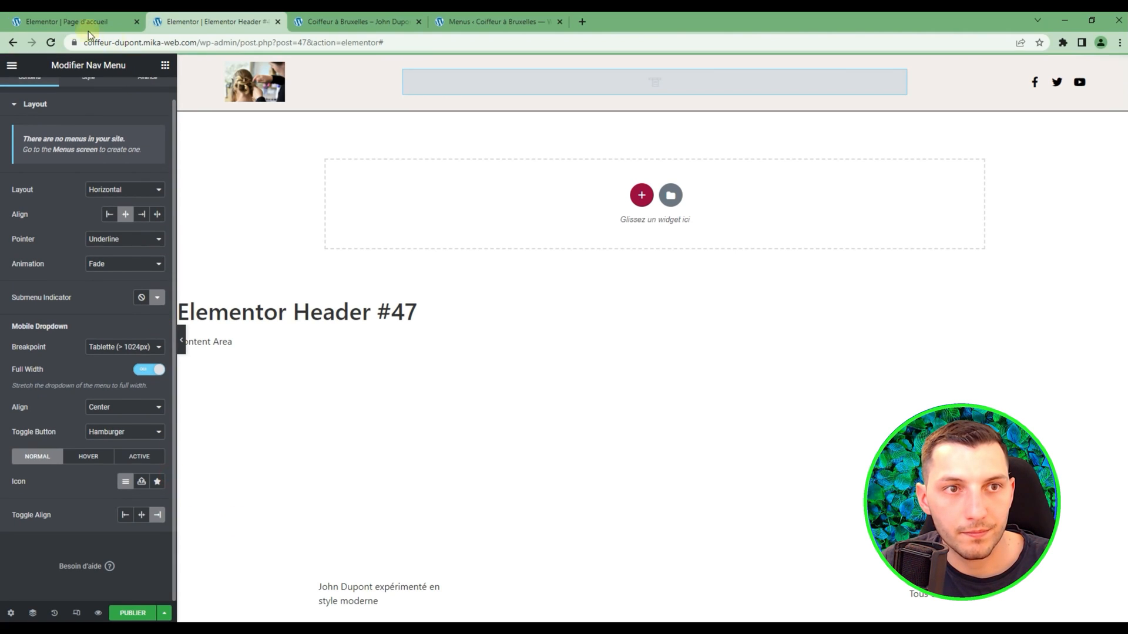
pyautogui.click(51, 43)
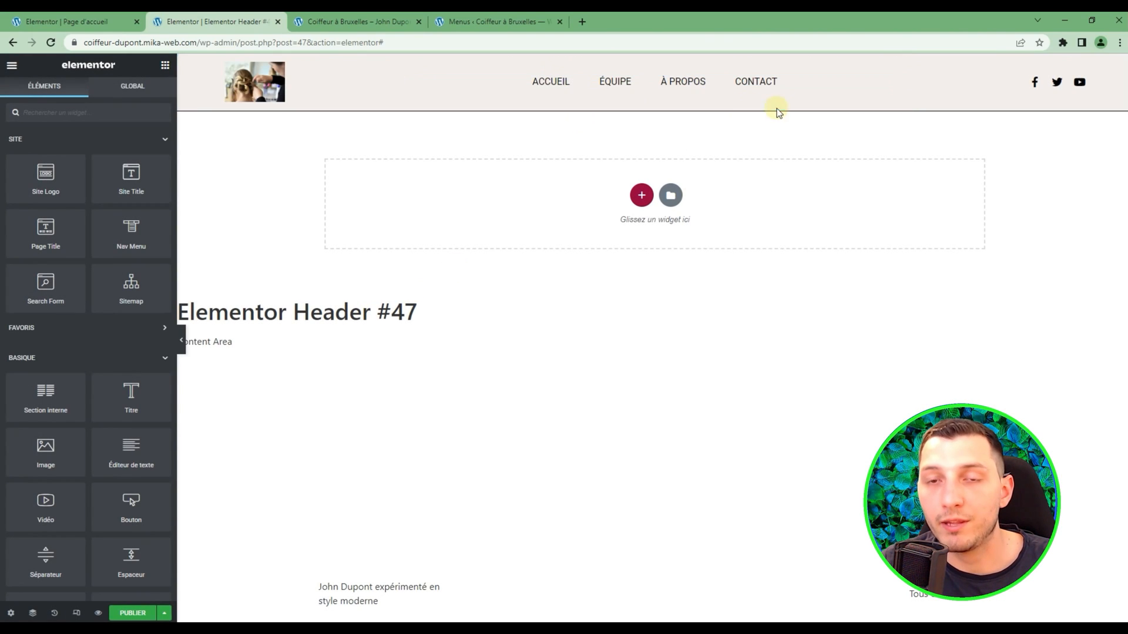
# Select the header's Nav Menu widget and show its Style settings
pyautogui.click(481, 18)
pyautogui.click(246, 19)
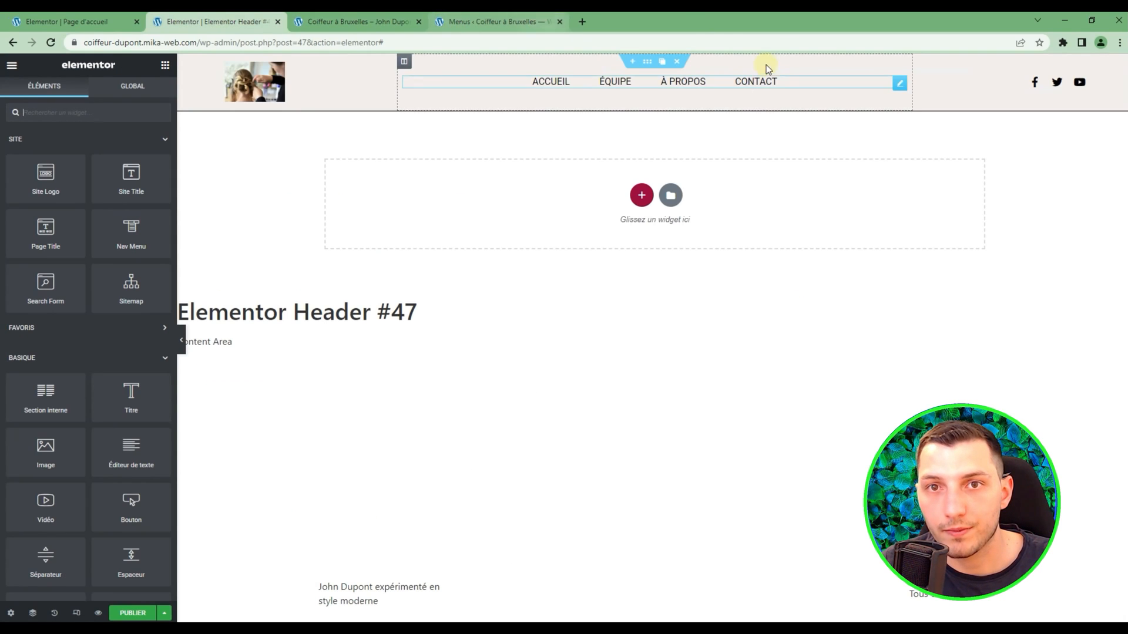
pyautogui.click(795, 86)
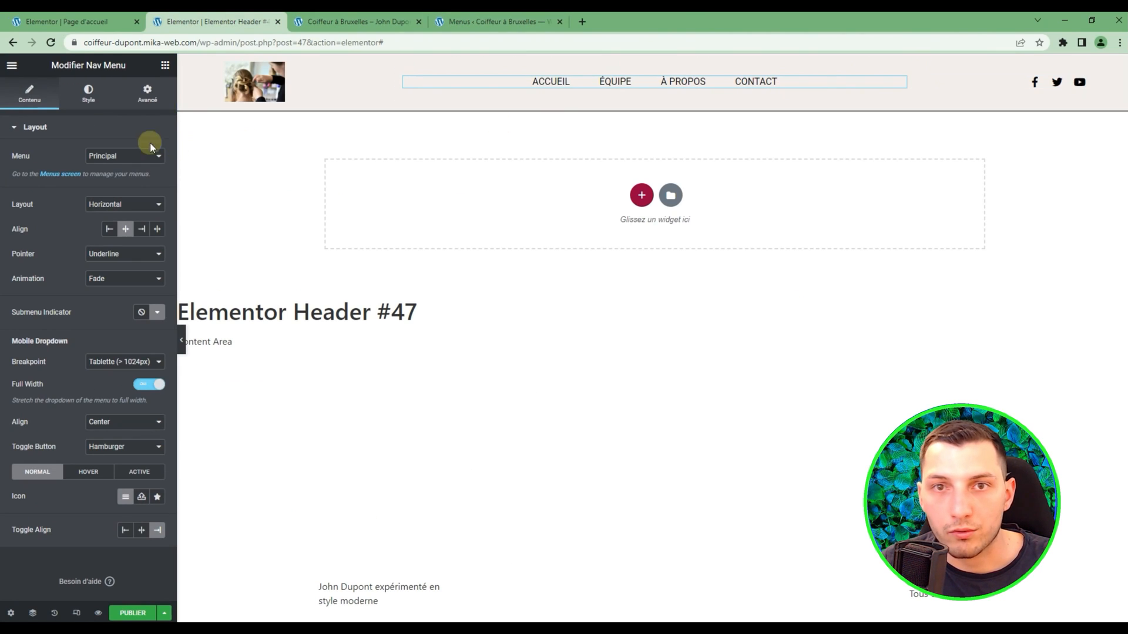
pyautogui.click(90, 94)
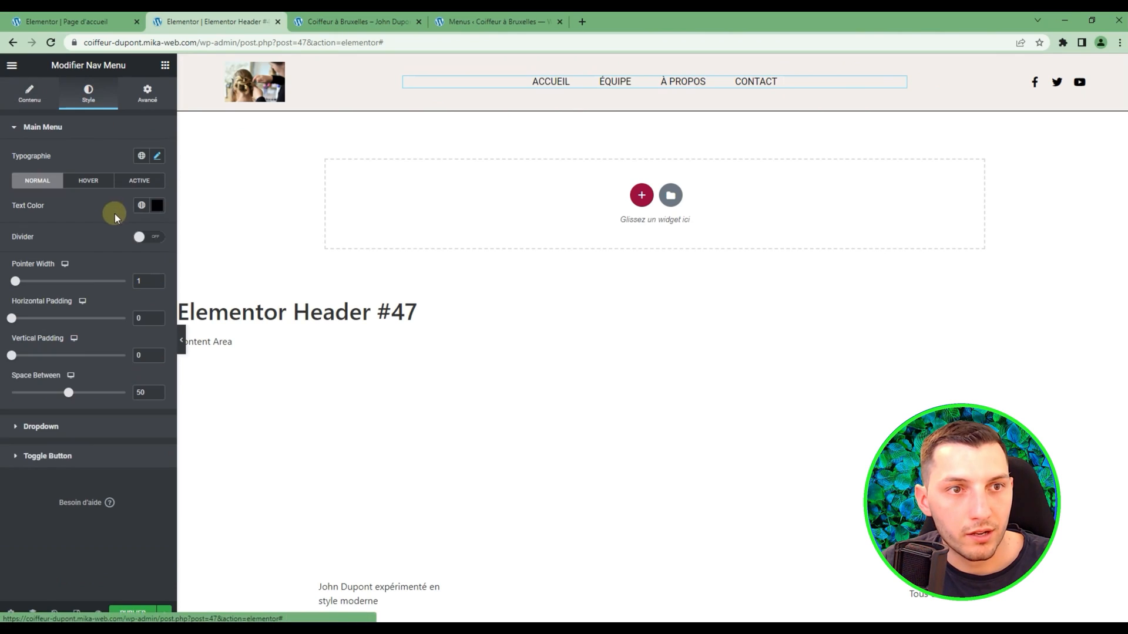
# Enlarge the header menu text to size 23 in the Typography settings
pyautogui.click(156, 156)
pyautogui.scroll(9, 133, 249)
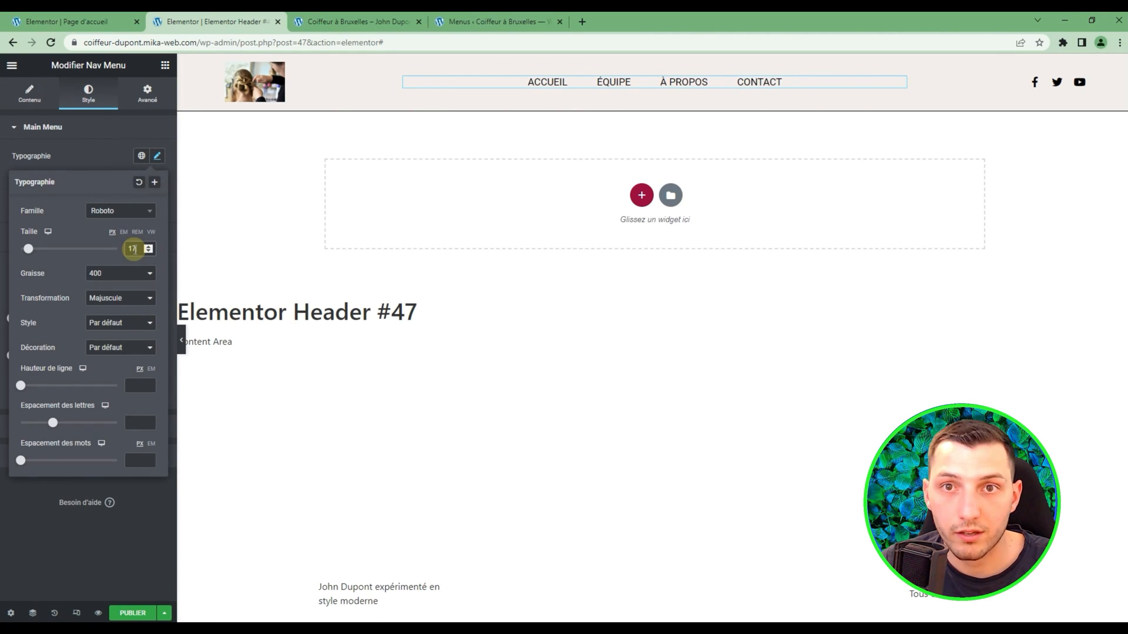
pyautogui.scroll(-1, 133, 249)
pyautogui.click(97, 163)
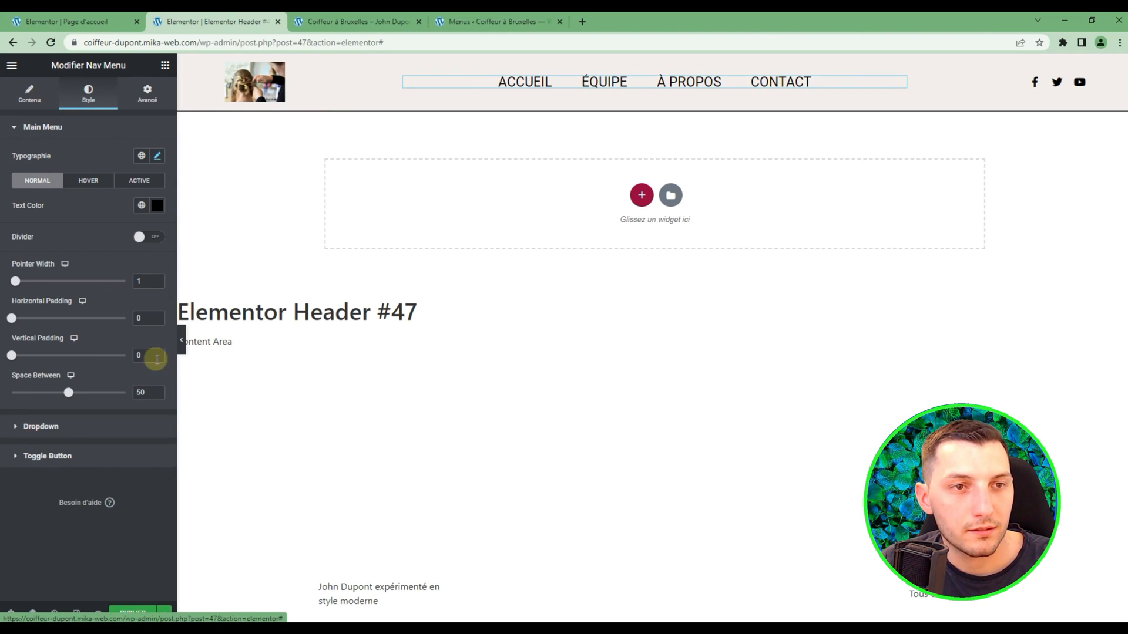
pyautogui.click(49, 104)
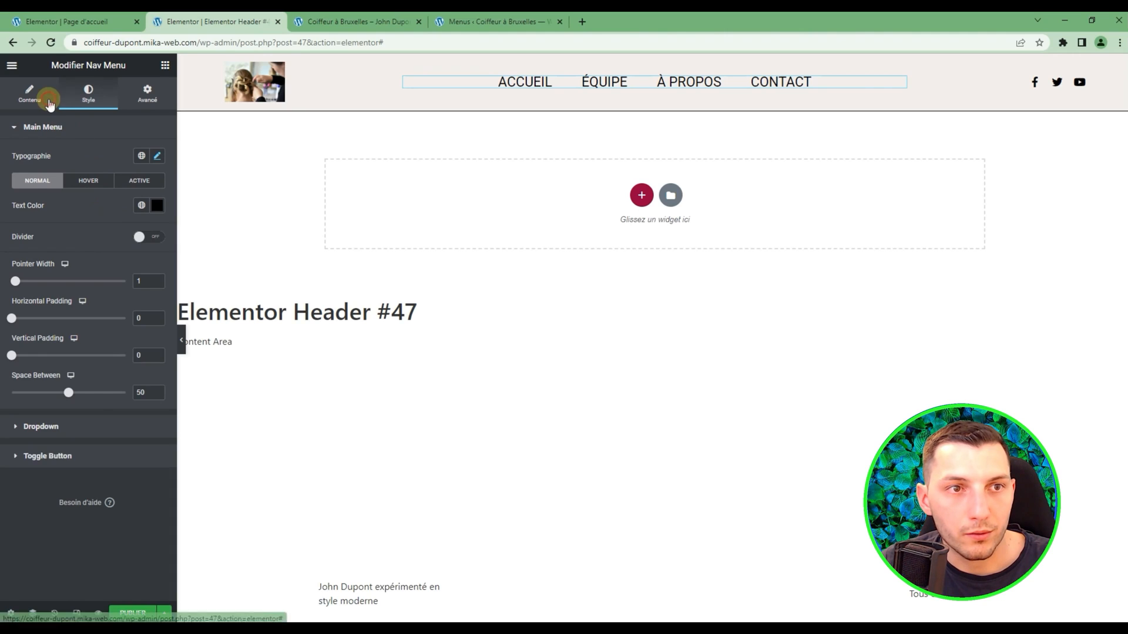
# Set the menu's hover pointer to Text with animation None
pyautogui.click(108, 227)
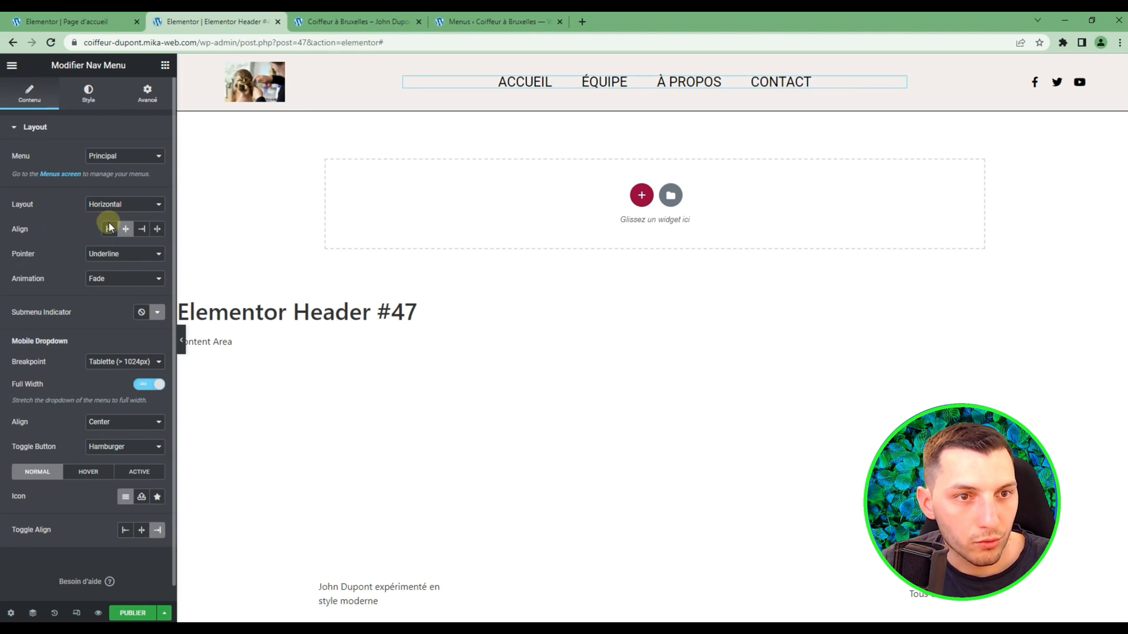
pyautogui.click(108, 258)
pyautogui.click(103, 284)
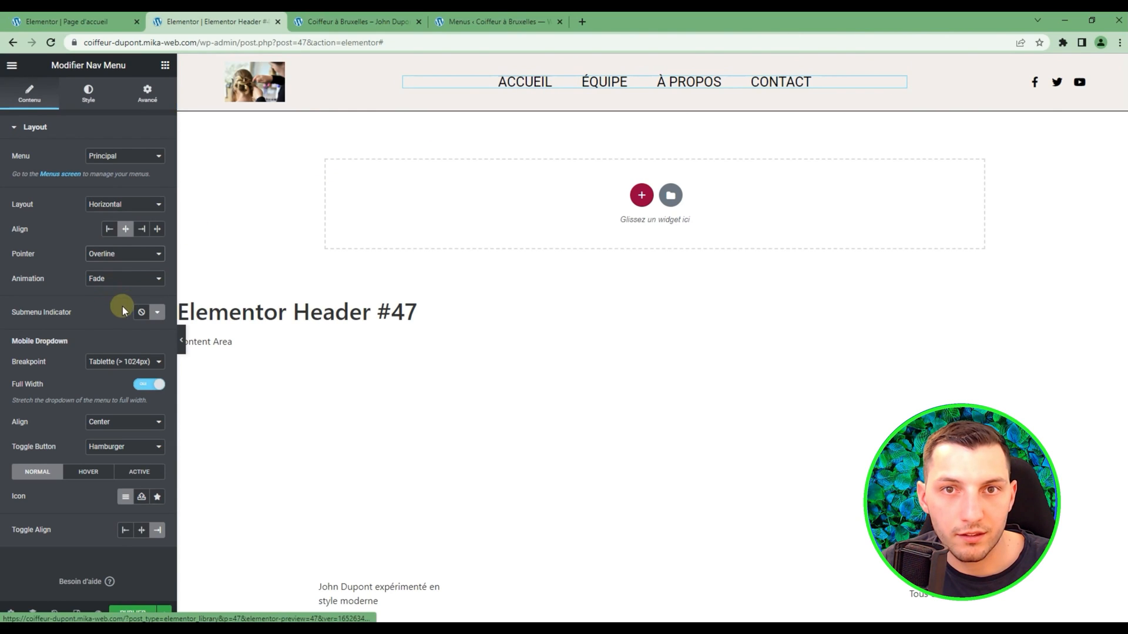
pyautogui.click(119, 253)
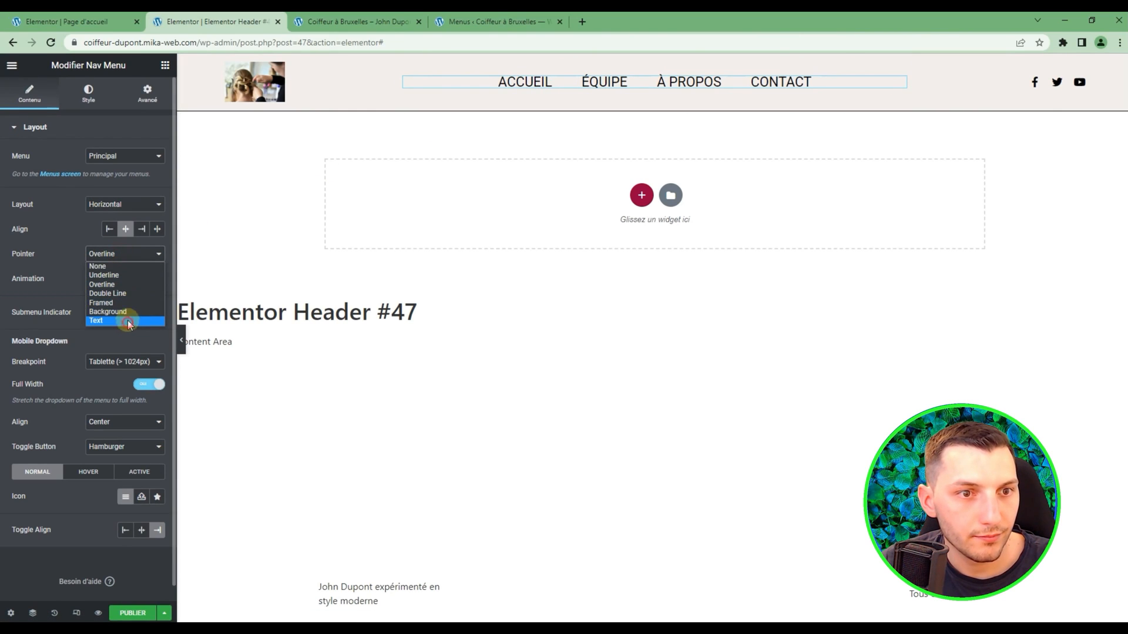
pyautogui.click(128, 322)
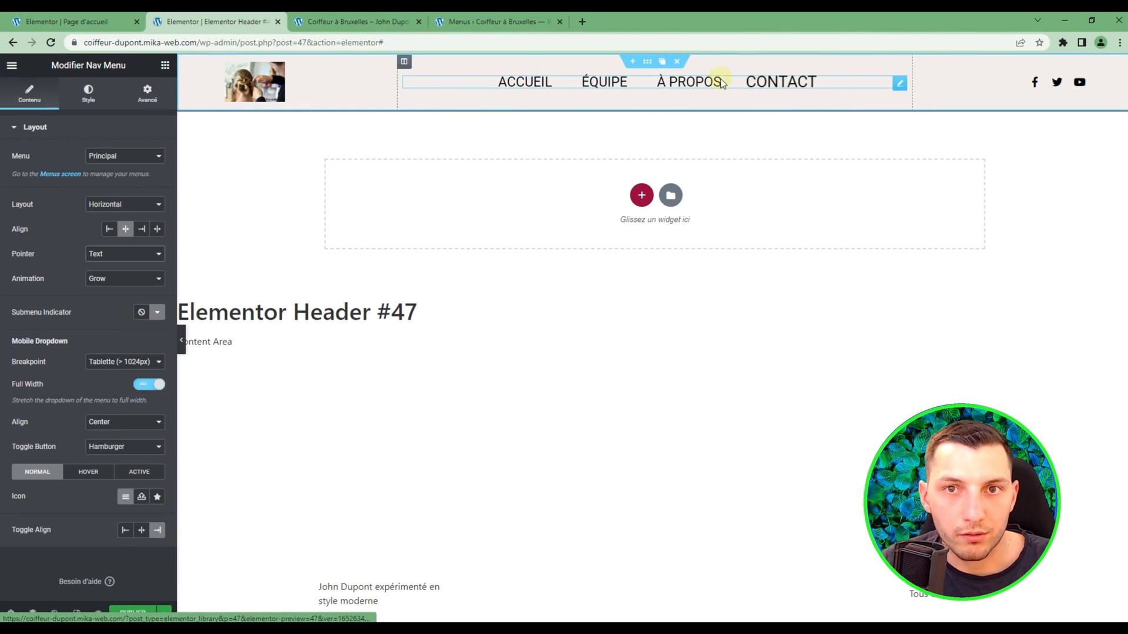
pyautogui.click(110, 278)
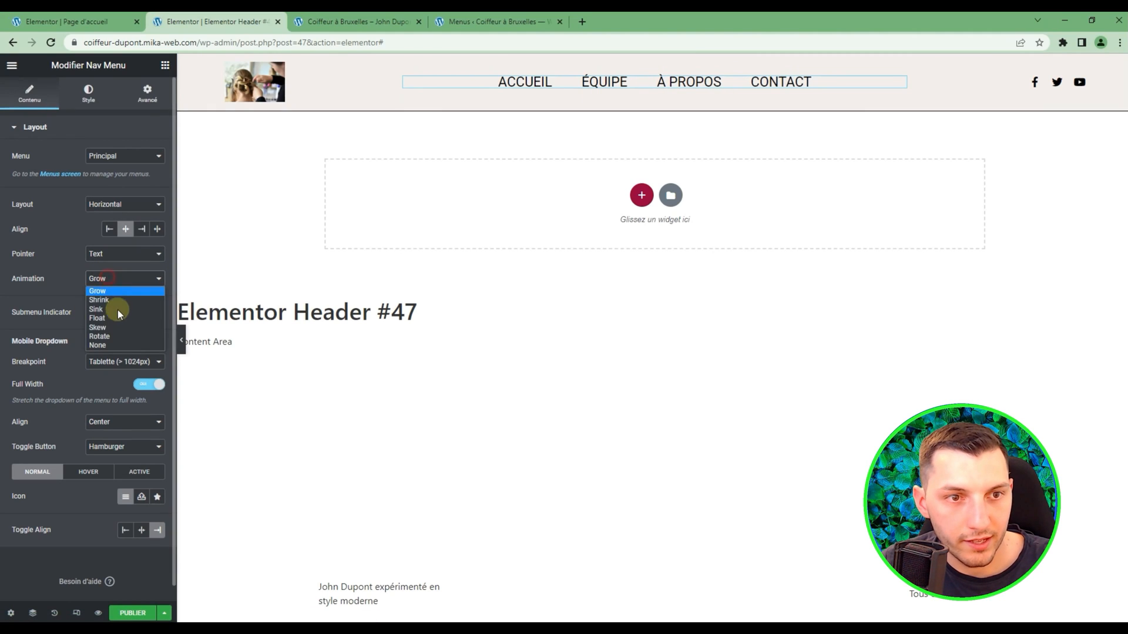
pyautogui.click(104, 346)
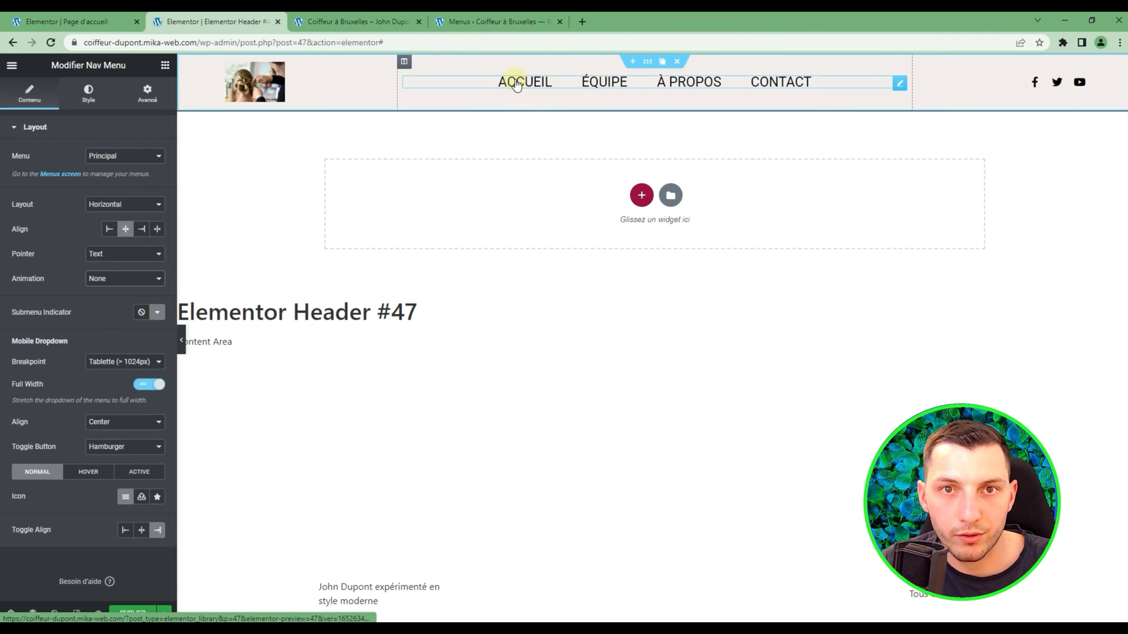
pyautogui.click(88, 92)
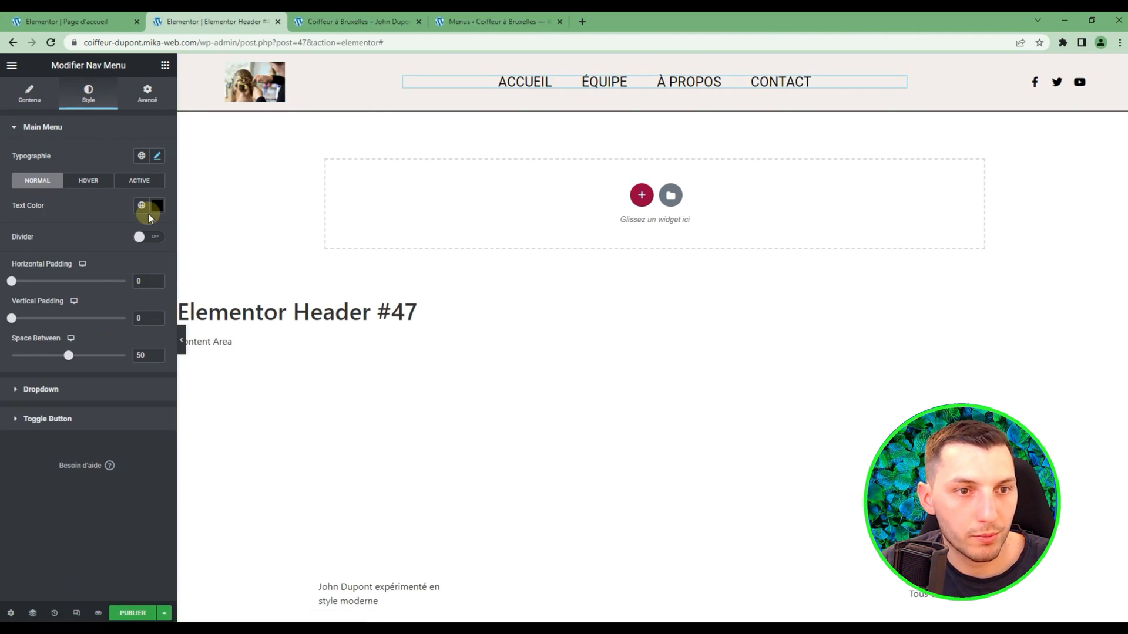
# Set the menu's hover text colour to the green Accentué global colour
pyautogui.click(88, 181)
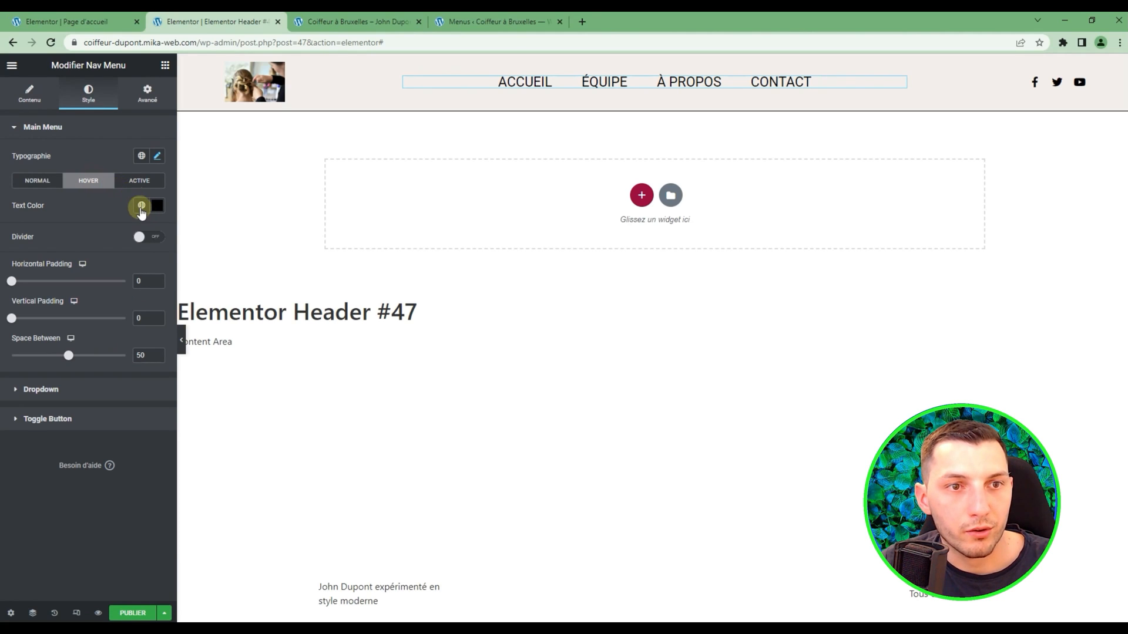
pyautogui.click(141, 205)
pyautogui.click(42, 343)
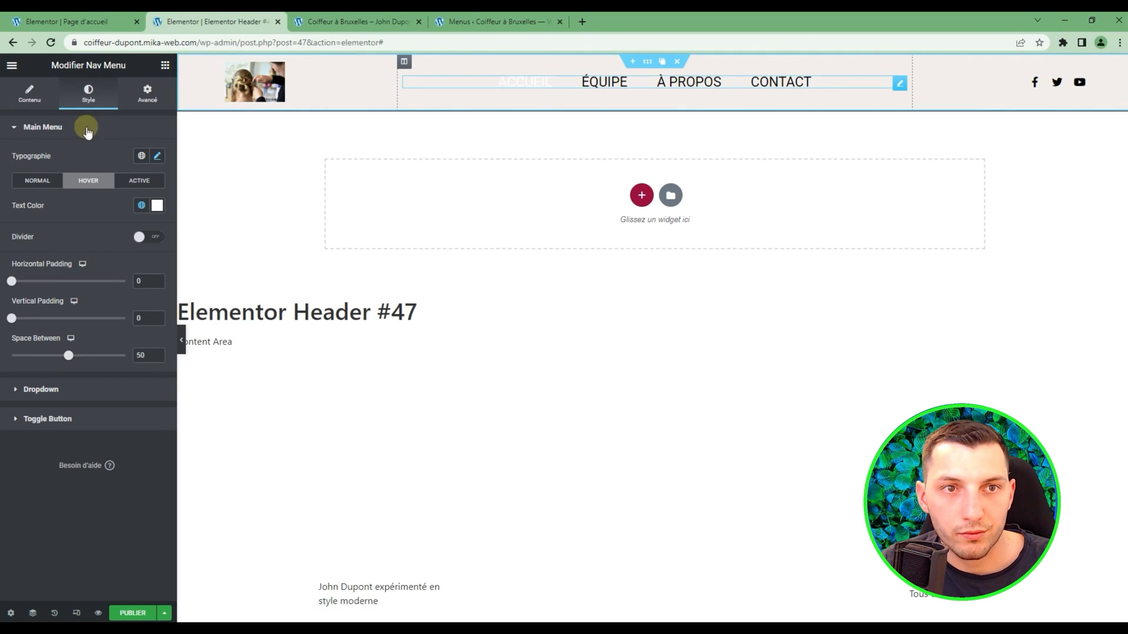
pyautogui.click(141, 205)
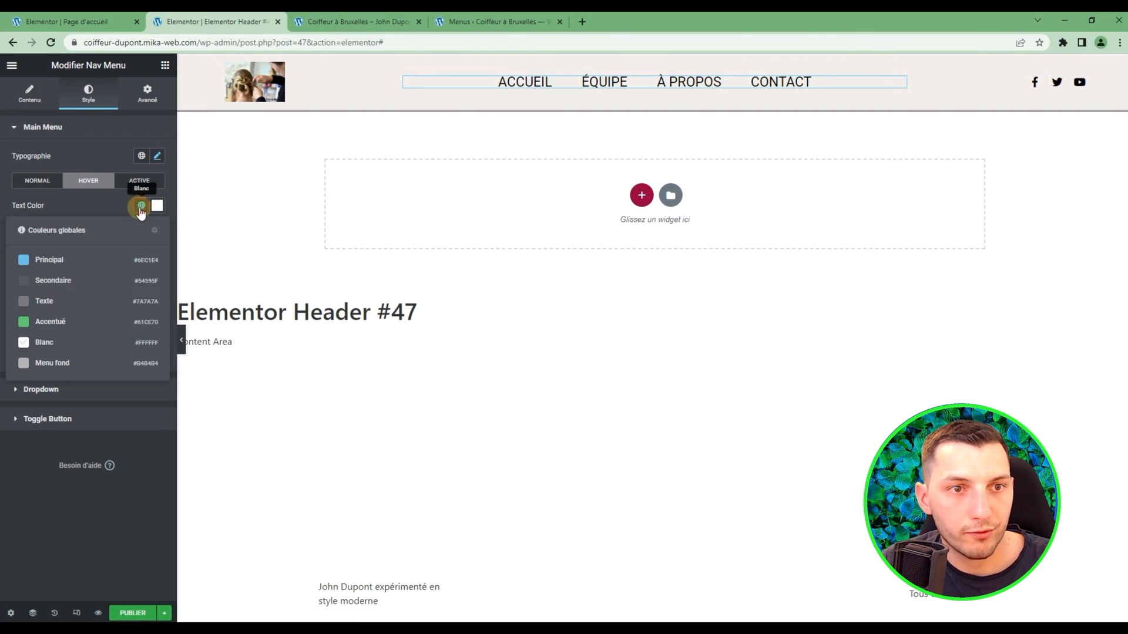
pyautogui.click(74, 286)
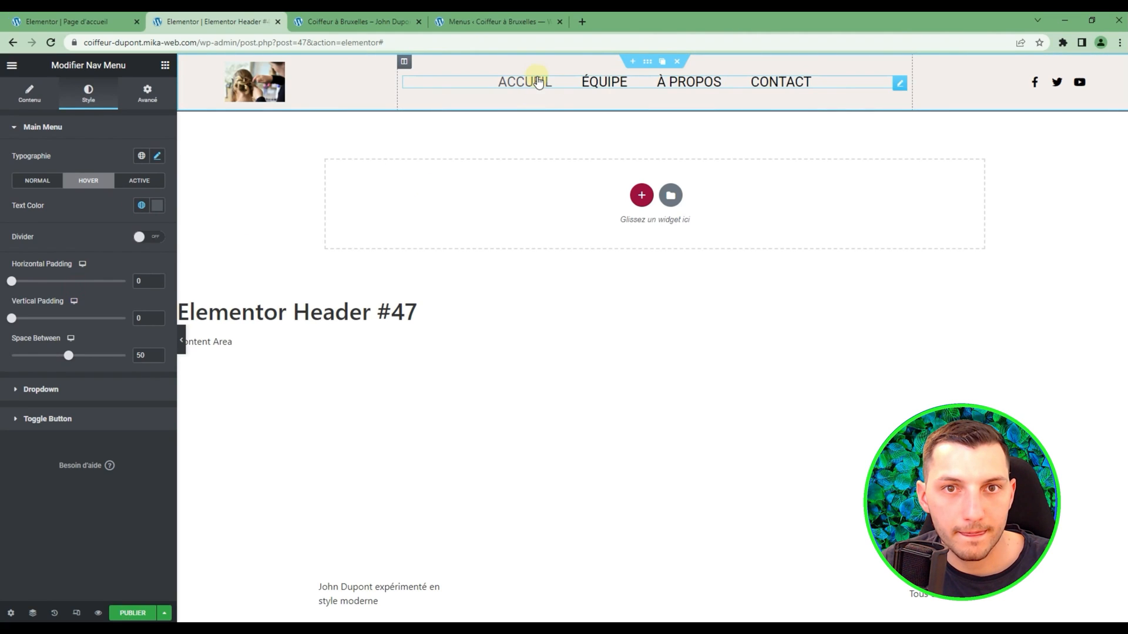
pyautogui.click(141, 205)
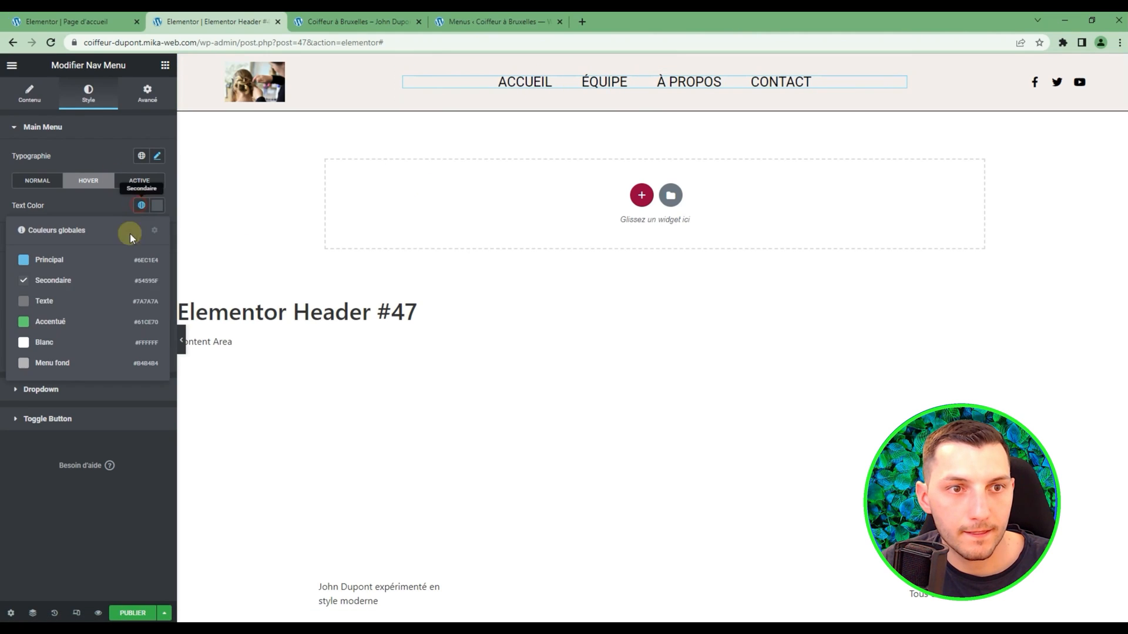
pyautogui.click(82, 332)
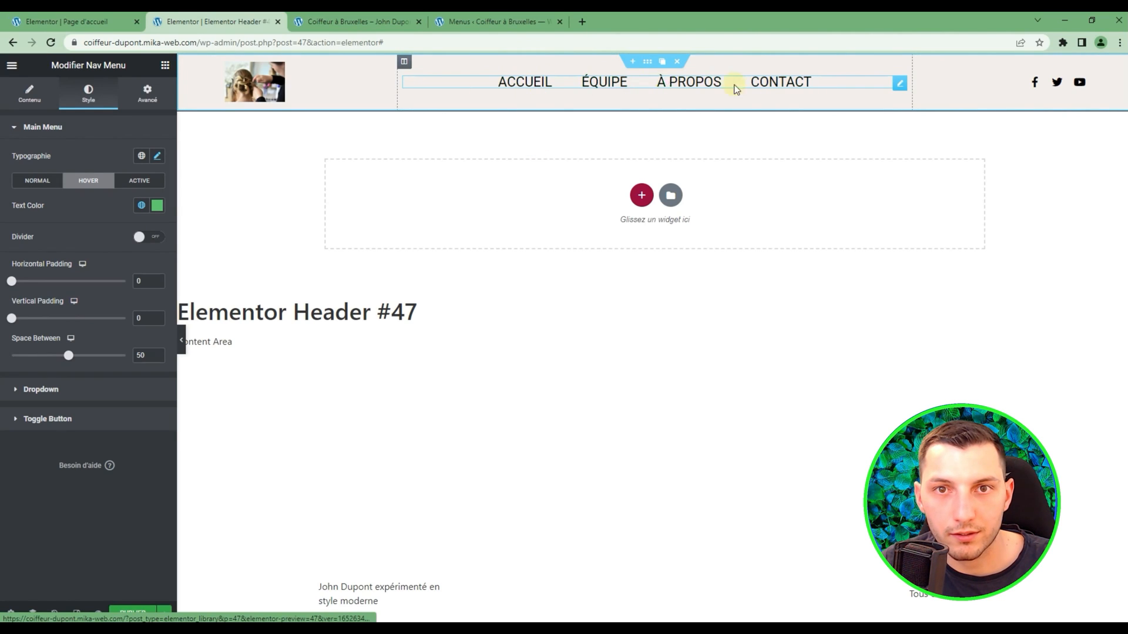
# Set the active menu item text colour to Accentué as well
pyautogui.click(130, 180)
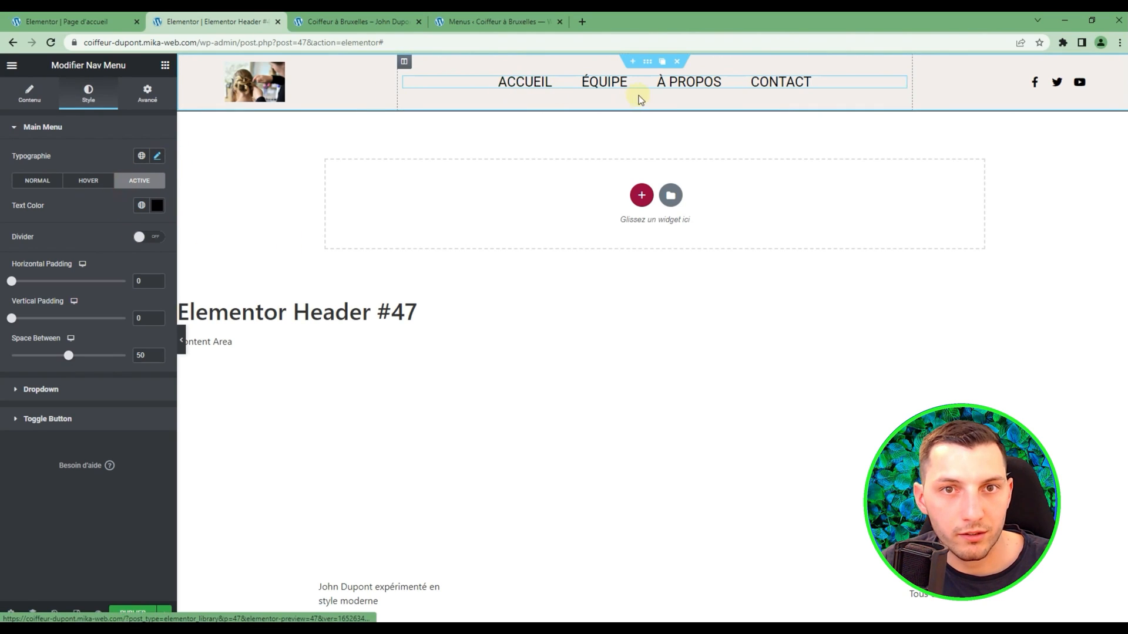
pyautogui.click(141, 205)
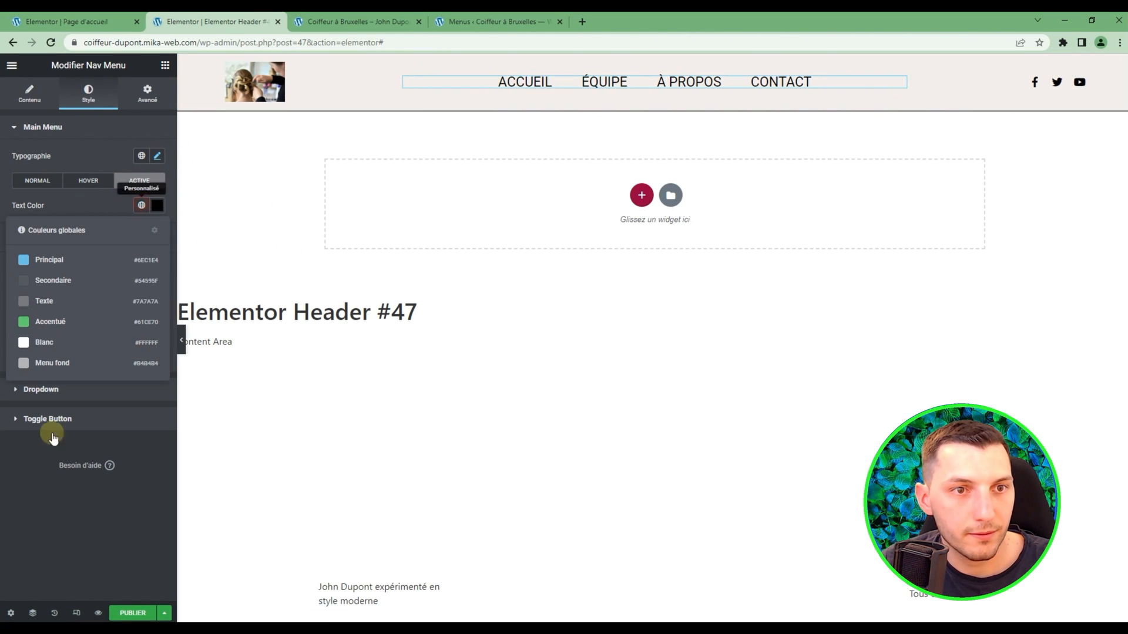
pyautogui.click(53, 323)
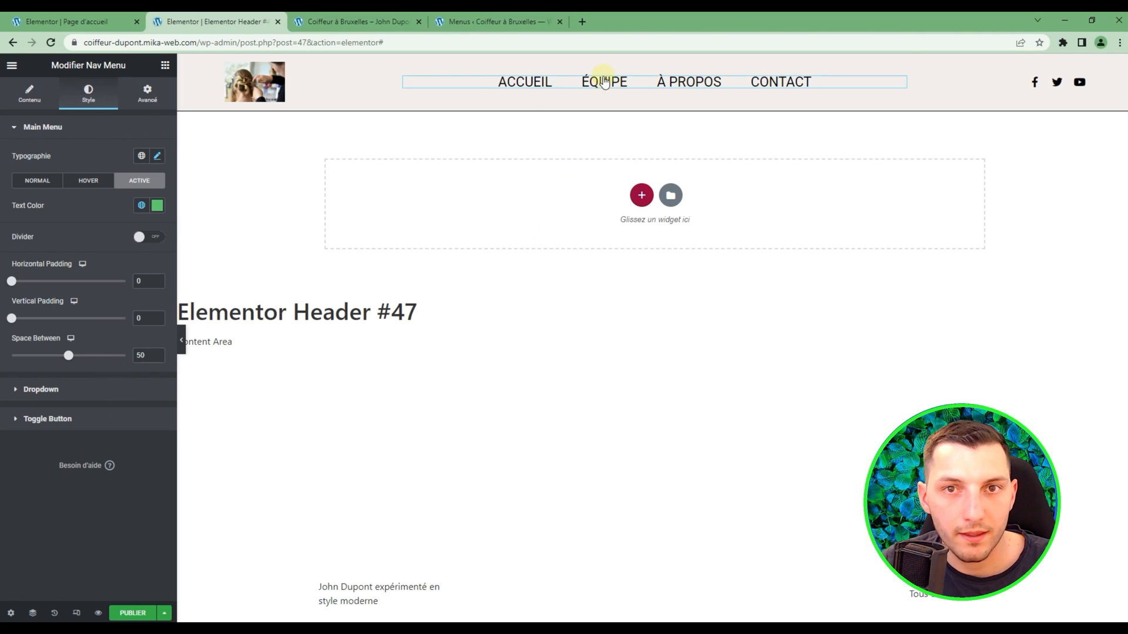
# Make the header section sticky at the top via Motion Effects
pyautogui.click(647, 62)
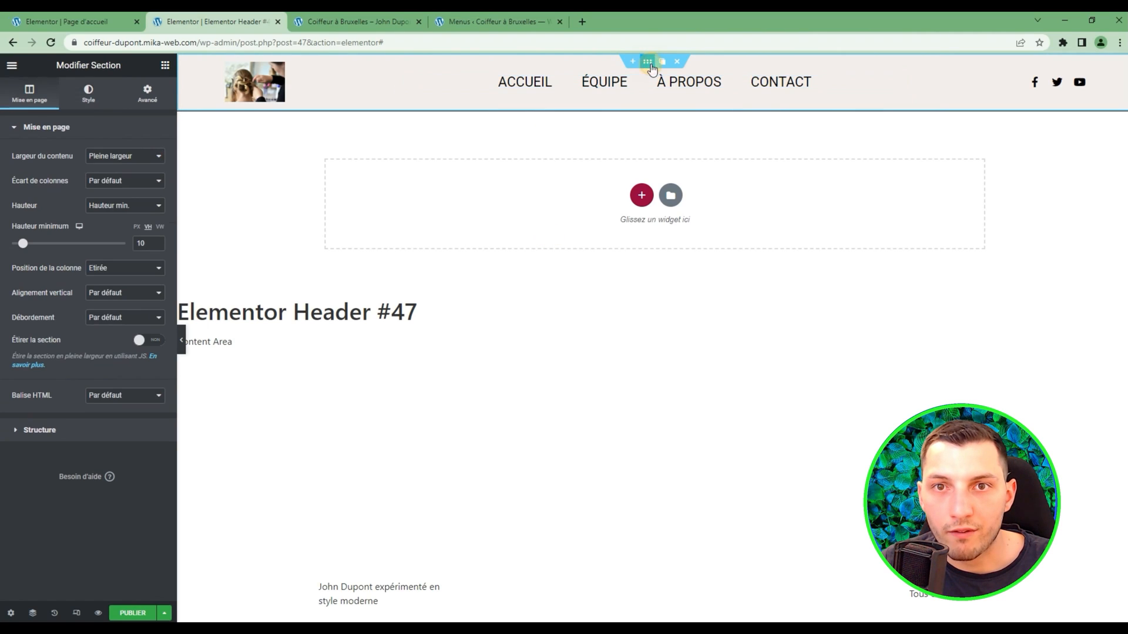
pyautogui.click(148, 91)
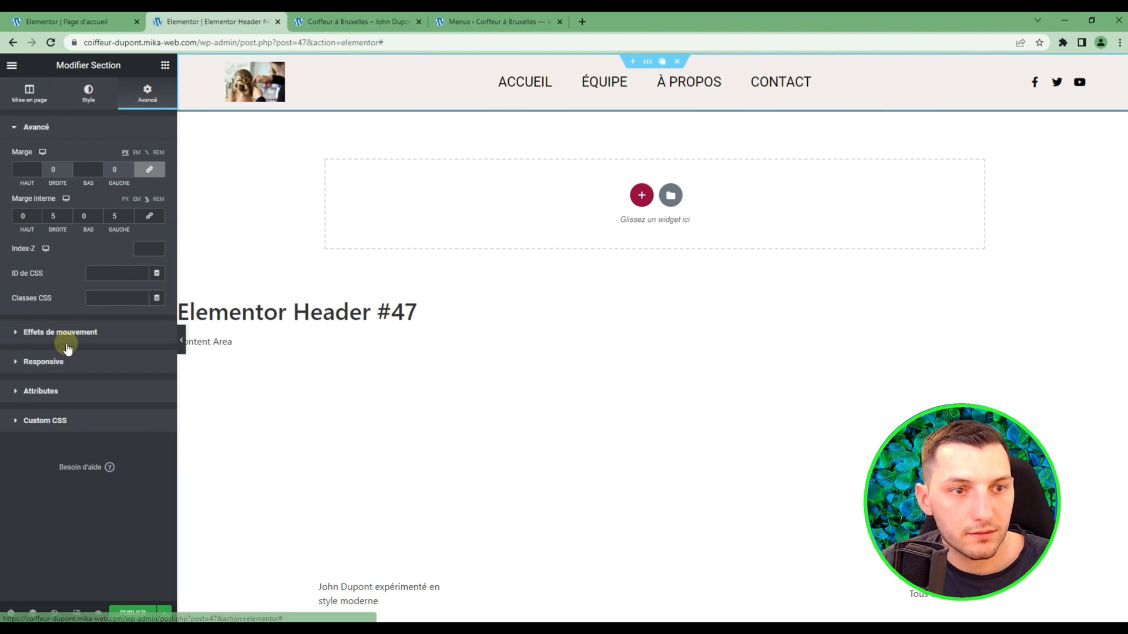
pyautogui.click(69, 332)
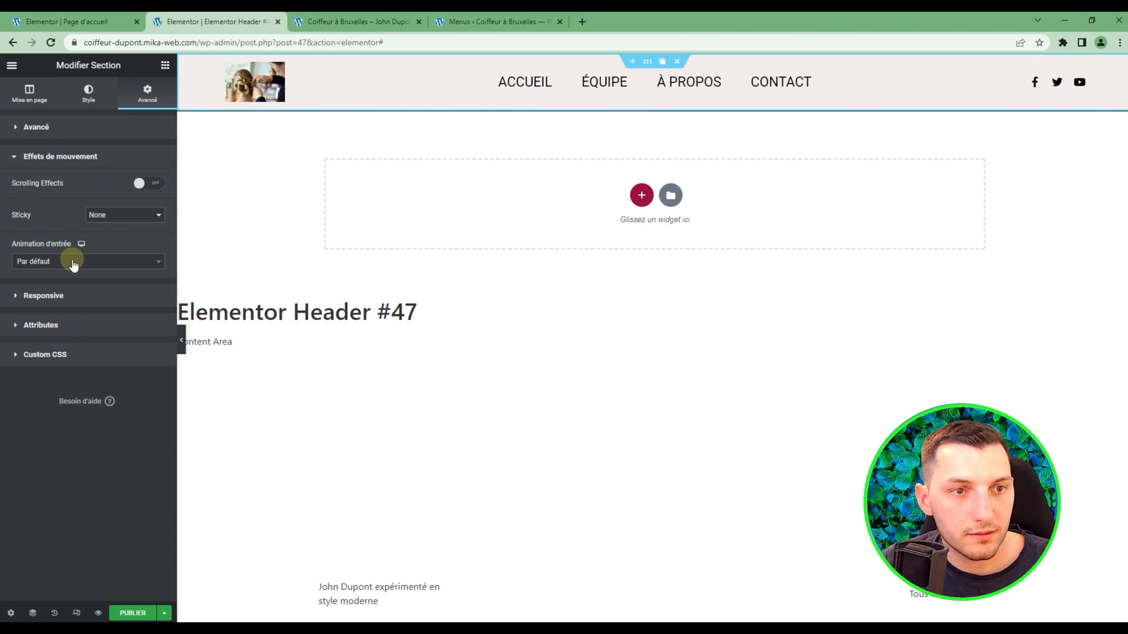
pyautogui.click(90, 218)
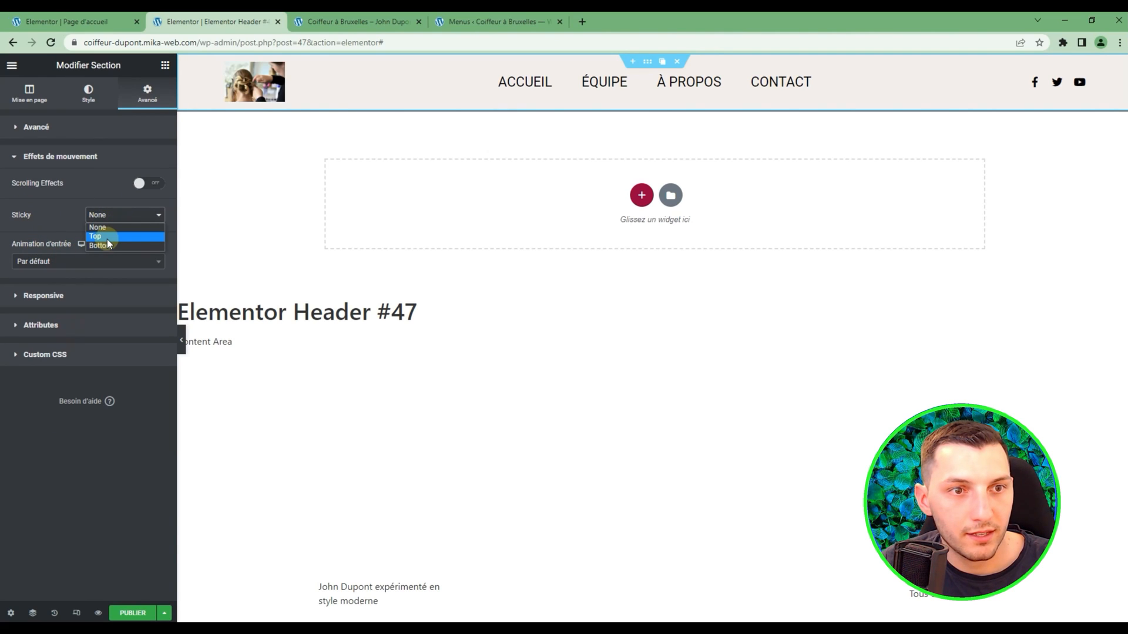
pyautogui.click(107, 237)
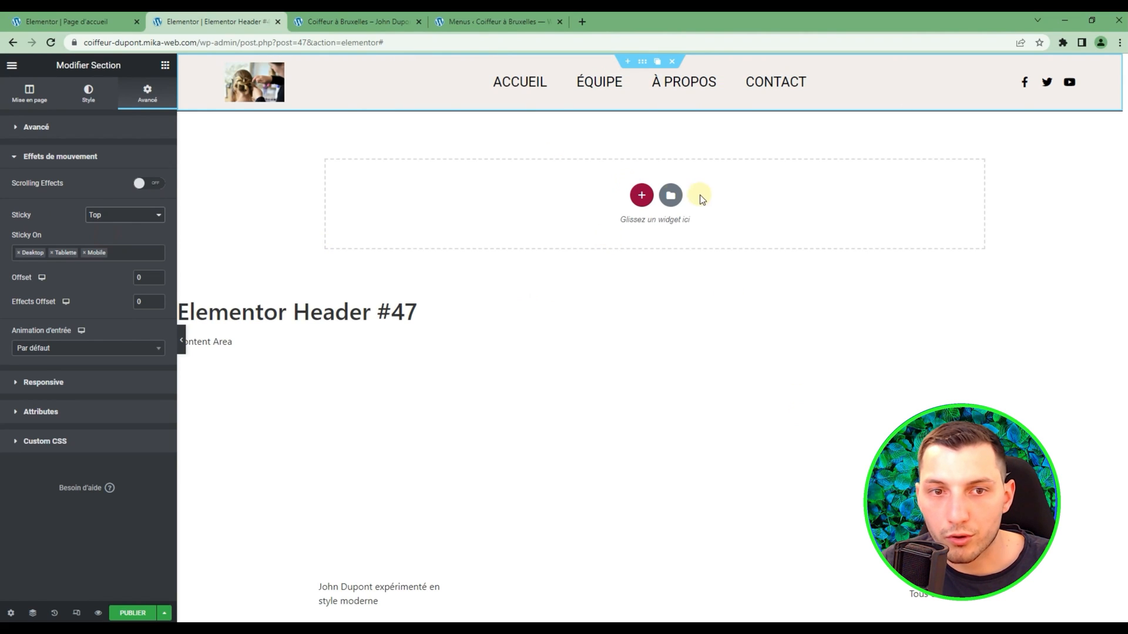
# Add a one-column empty section below the header and duplicate it several times
pyautogui.click(640, 196)
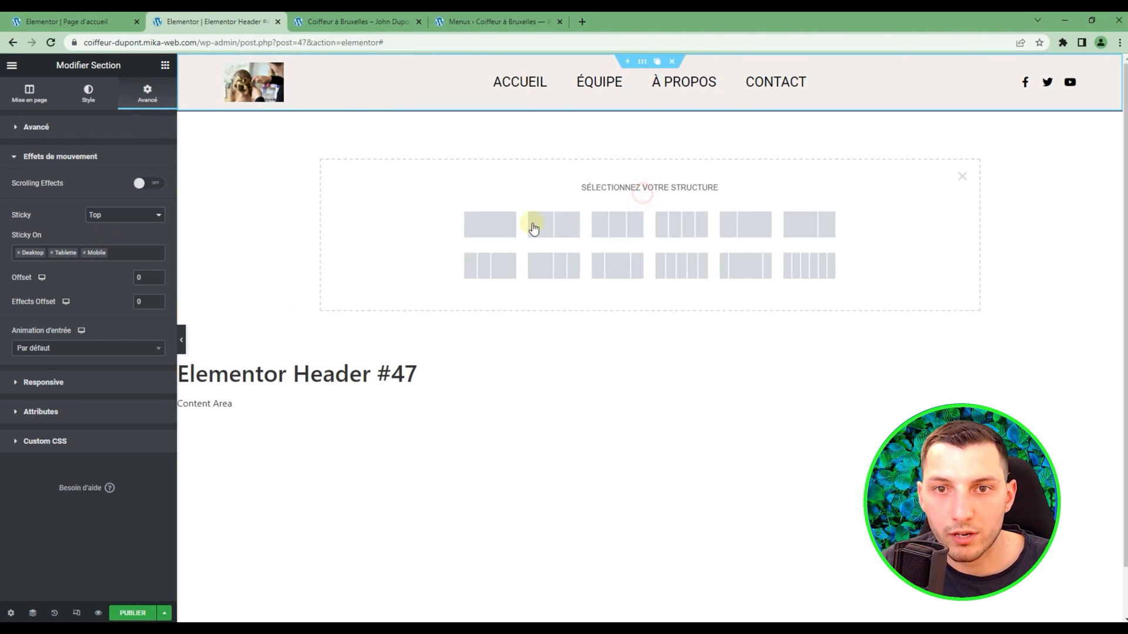
pyautogui.click(491, 225)
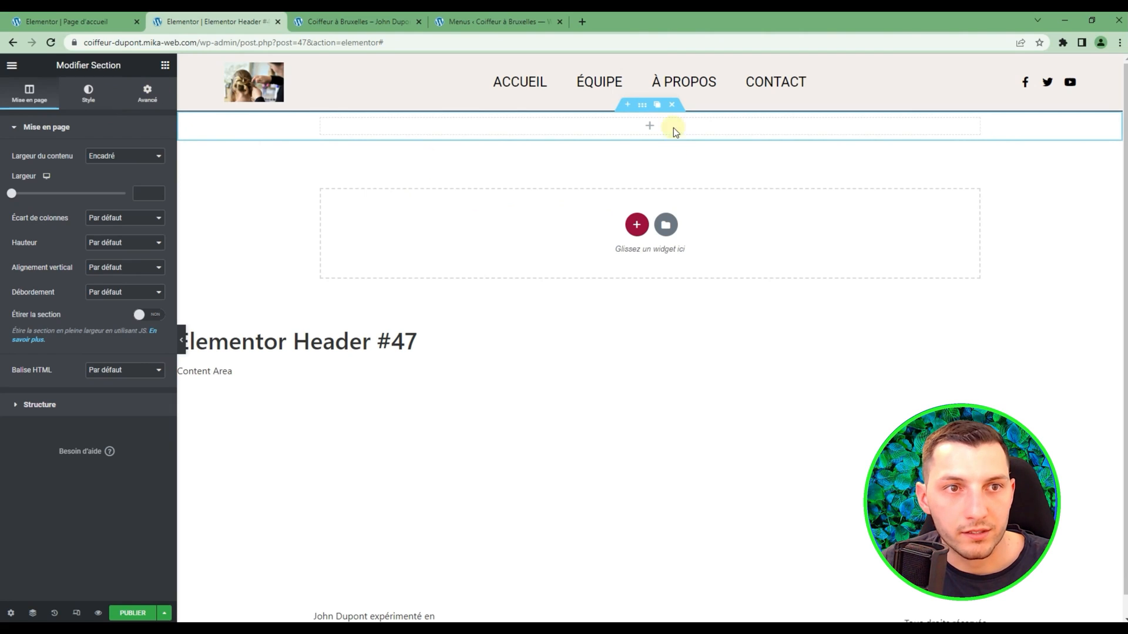
pyautogui.click(165, 66)
pyautogui.click(634, 104)
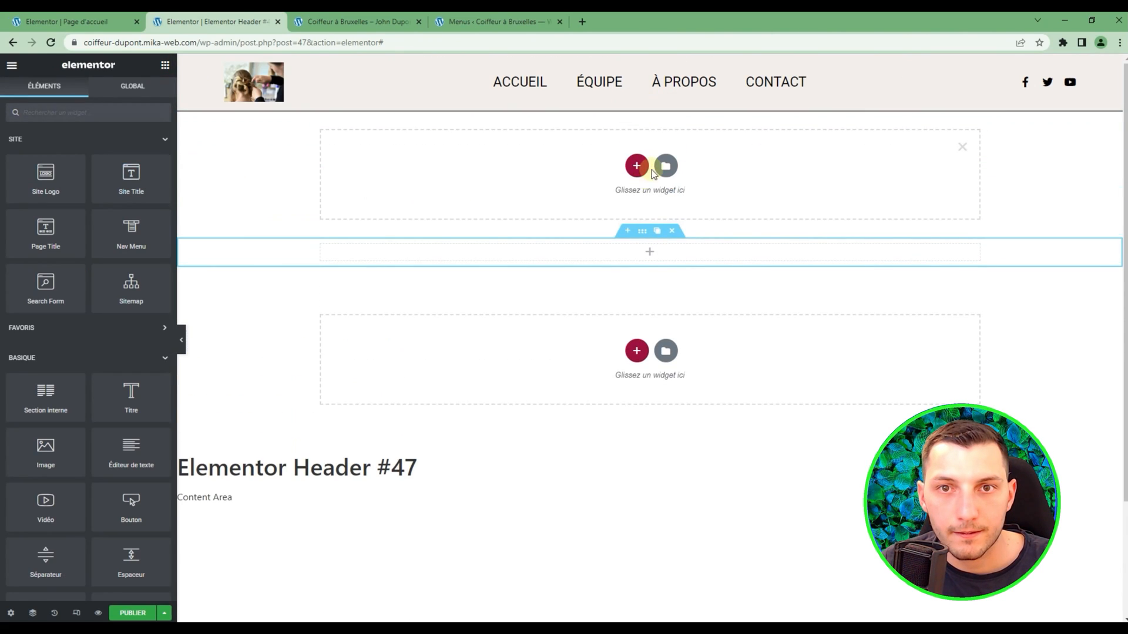
pyautogui.click(961, 147)
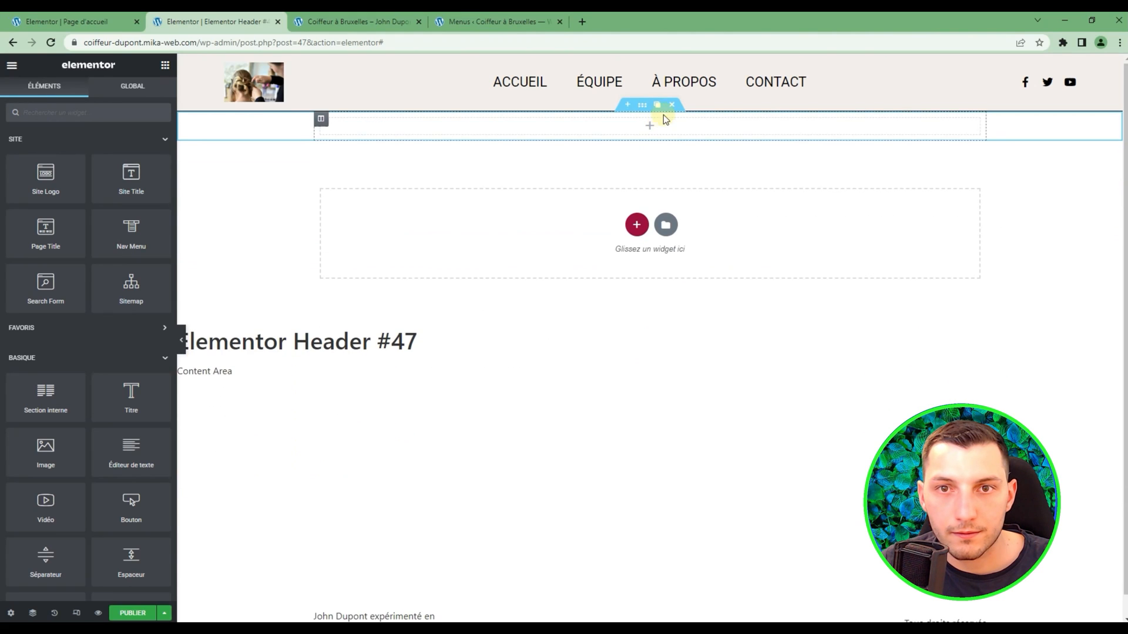
pyautogui.click(656, 106)
pyautogui.click(656, 106)
pyautogui.click(657, 106)
pyautogui.click(656, 106)
pyautogui.click(657, 106)
pyautogui.click(658, 107)
pyautogui.click(657, 107)
pyautogui.click(657, 107)
pyautogui.click(658, 106)
pyautogui.click(657, 107)
pyautogui.click(657, 107)
pyautogui.click(657, 106)
pyautogui.click(657, 107)
pyautogui.scroll(-2, 694, 276)
pyautogui.scroll(-2, 694, 274)
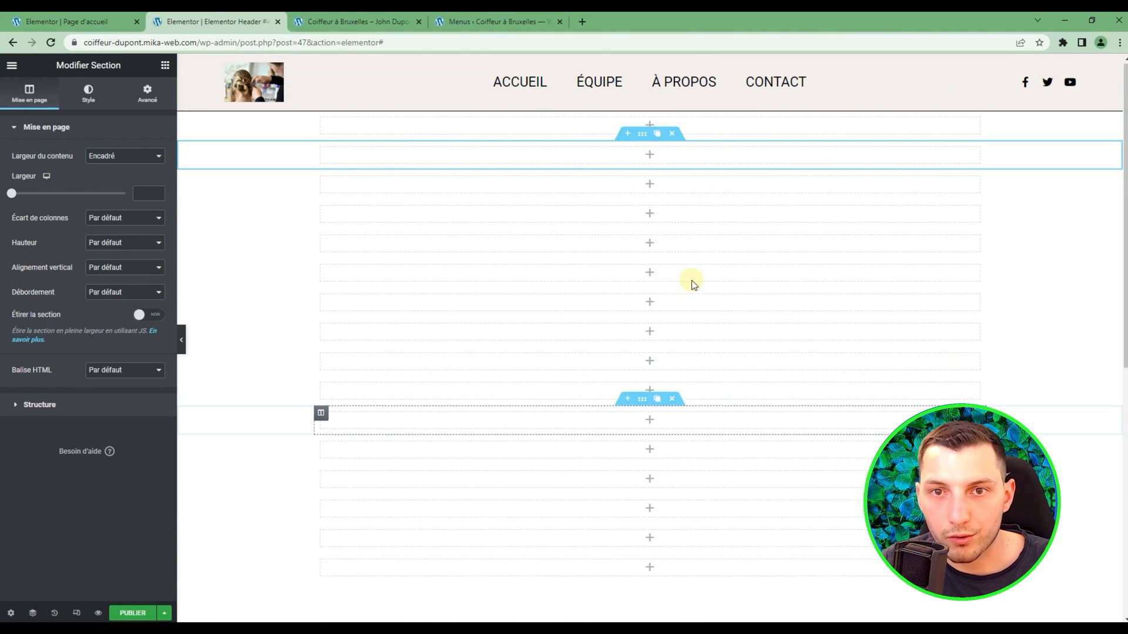
pyautogui.scroll(5, 692, 280)
pyautogui.scroll(-6, 692, 280)
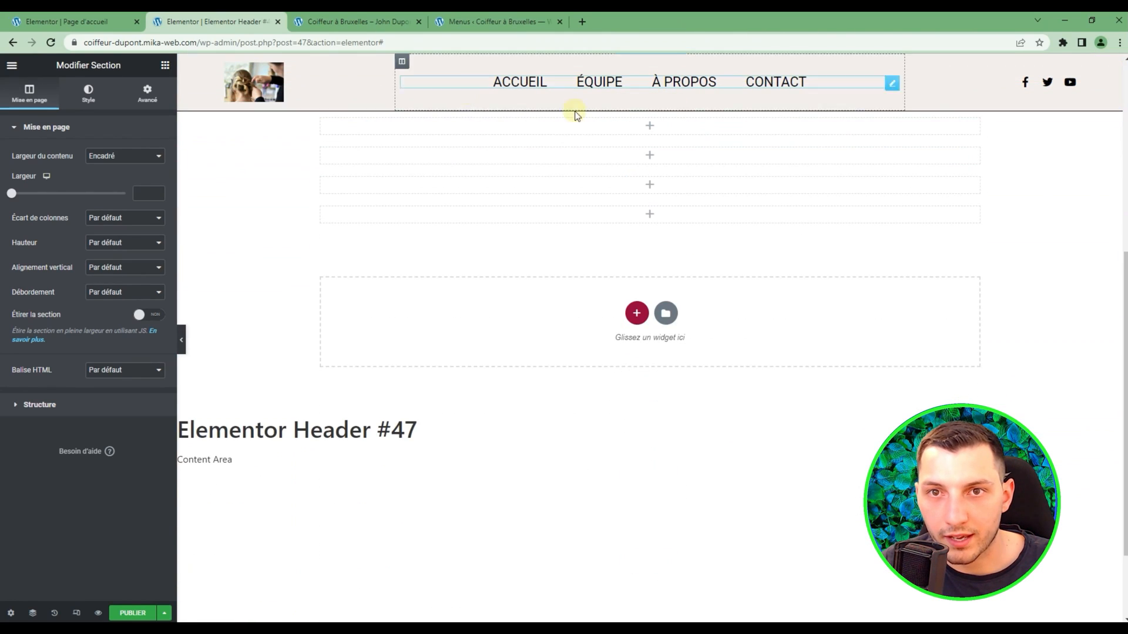
# Delete the extra empty sections using their handles and the Navigator
pyautogui.scroll(5, 691, 156)
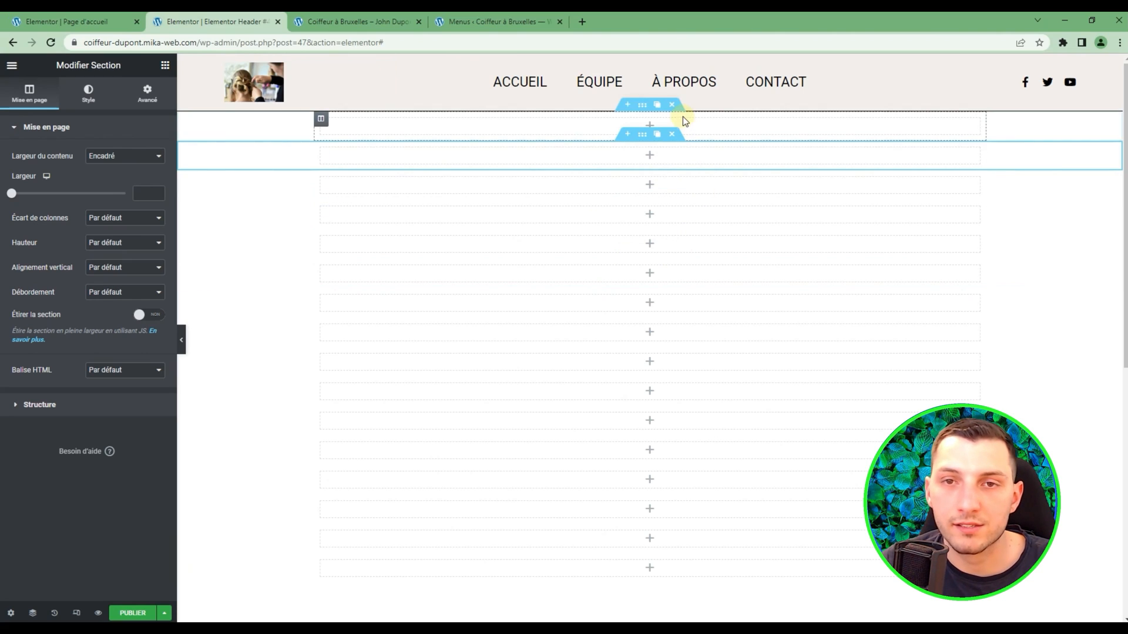
pyautogui.click(673, 106)
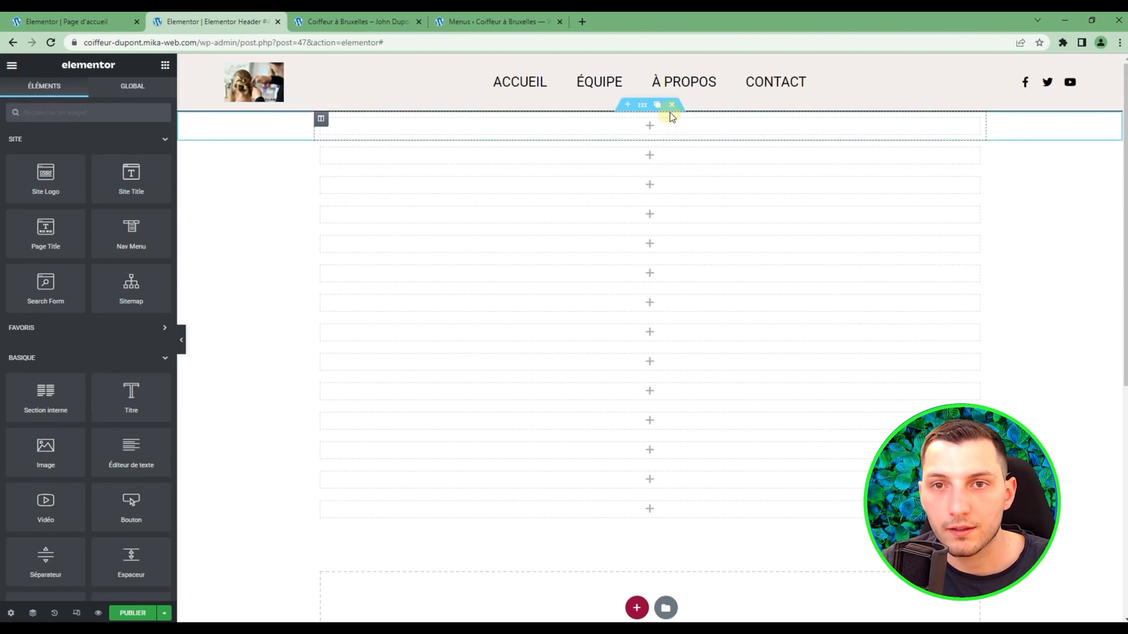
pyautogui.click(669, 113)
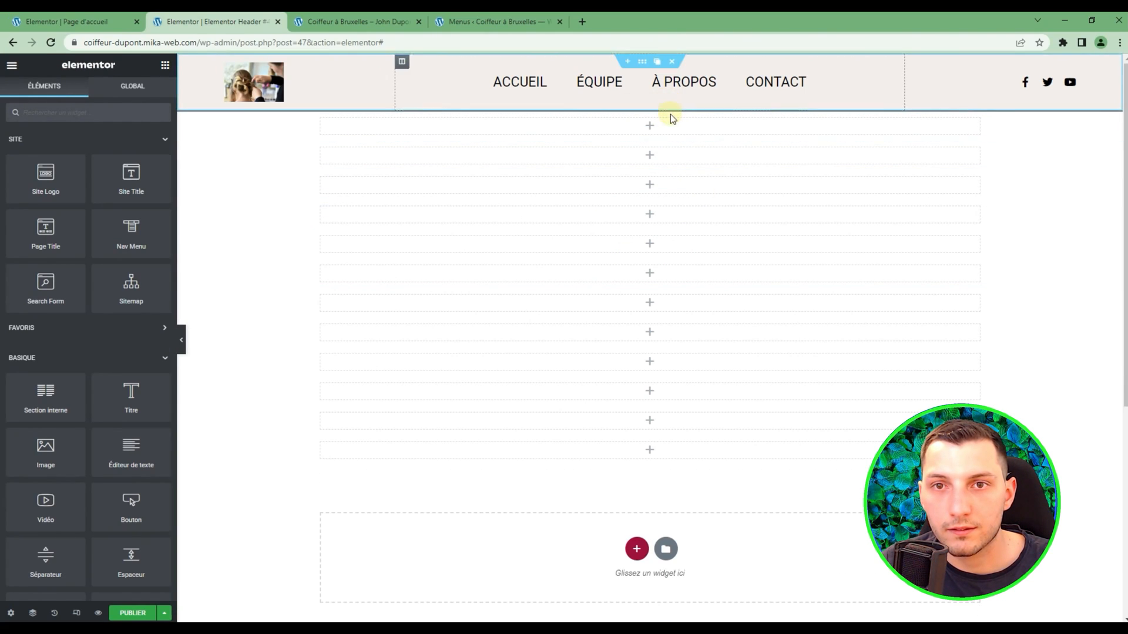
pyautogui.rightClick(670, 114)
pyautogui.click(731, 259)
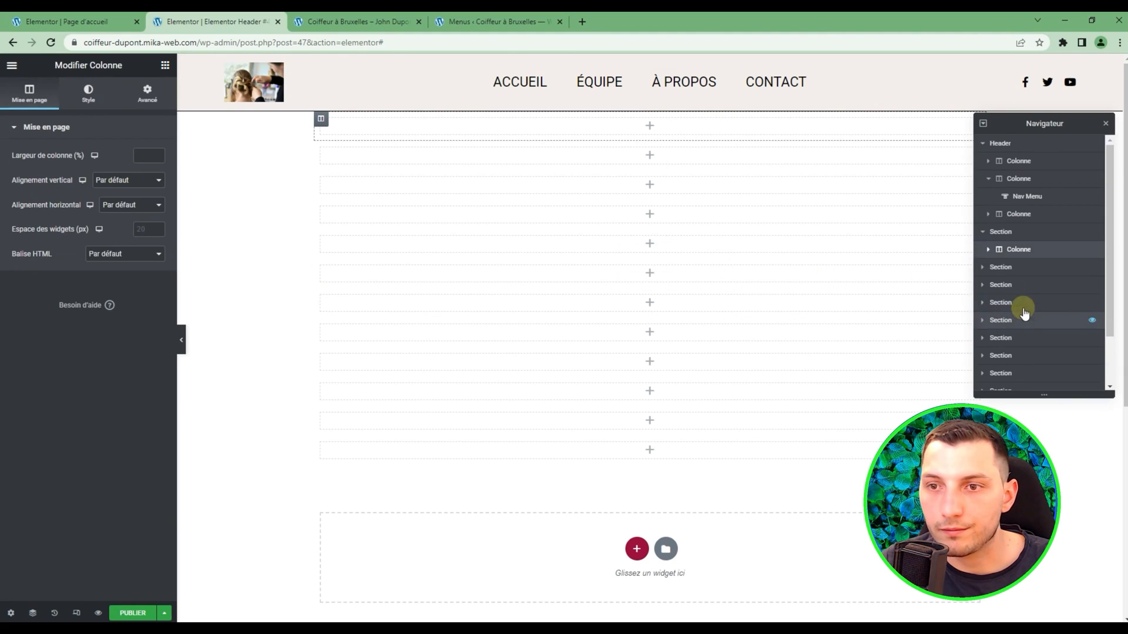
pyautogui.click(1018, 269)
pyautogui.press('Delete')
pyautogui.click(1017, 269)
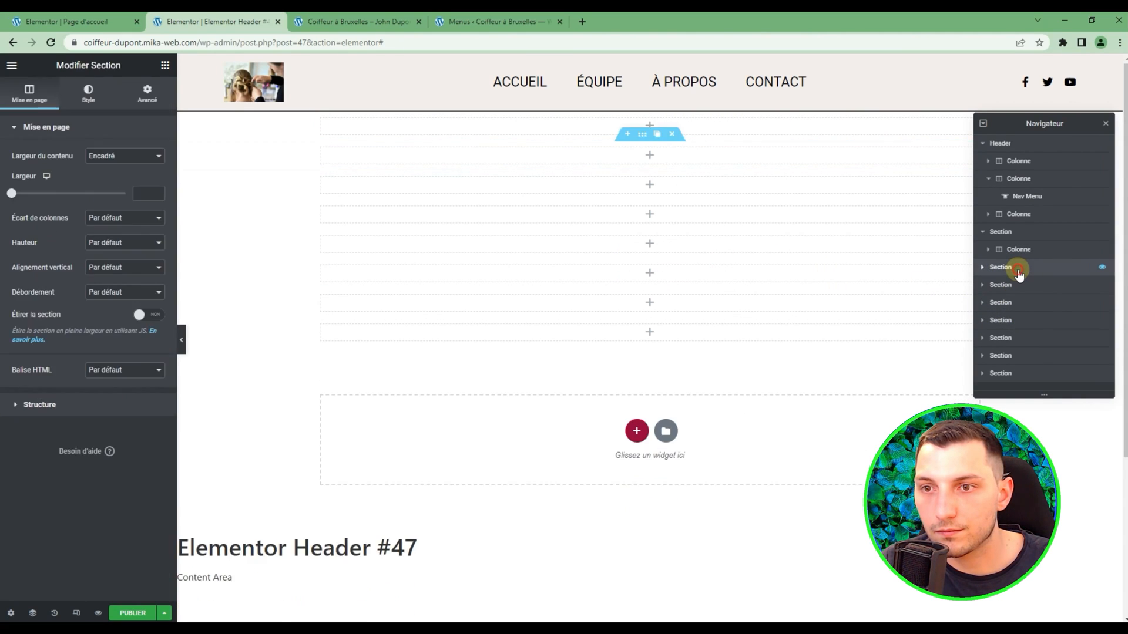
pyautogui.press('Delete')
pyautogui.click(1018, 269)
pyautogui.press('Delete')
pyautogui.click(1020, 270)
pyautogui.press('Delete')
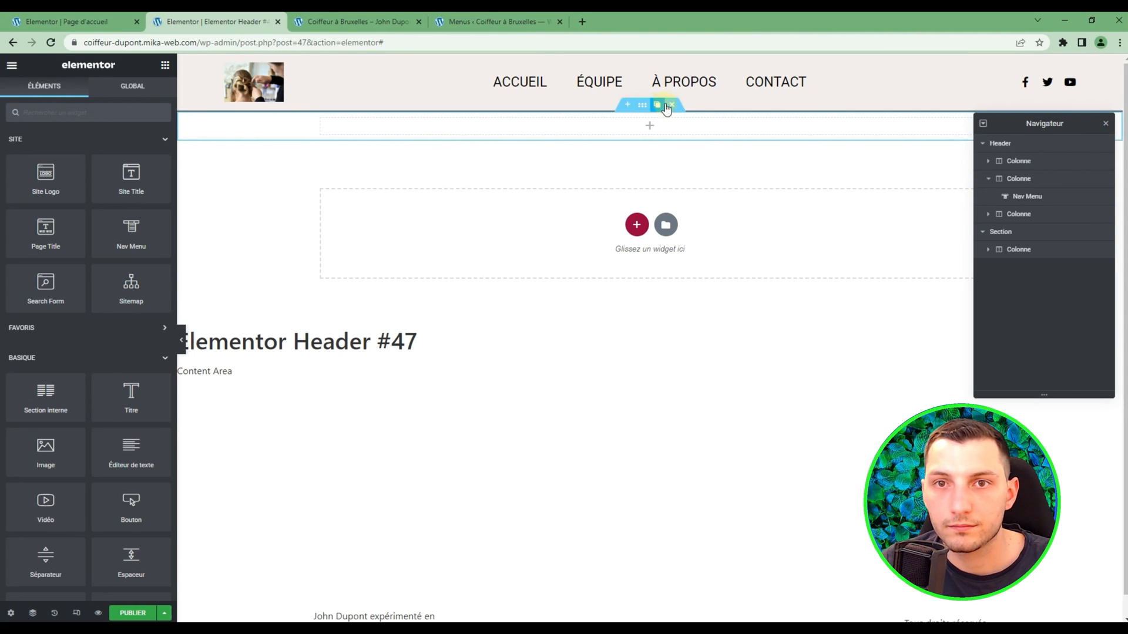
pyautogui.click(673, 104)
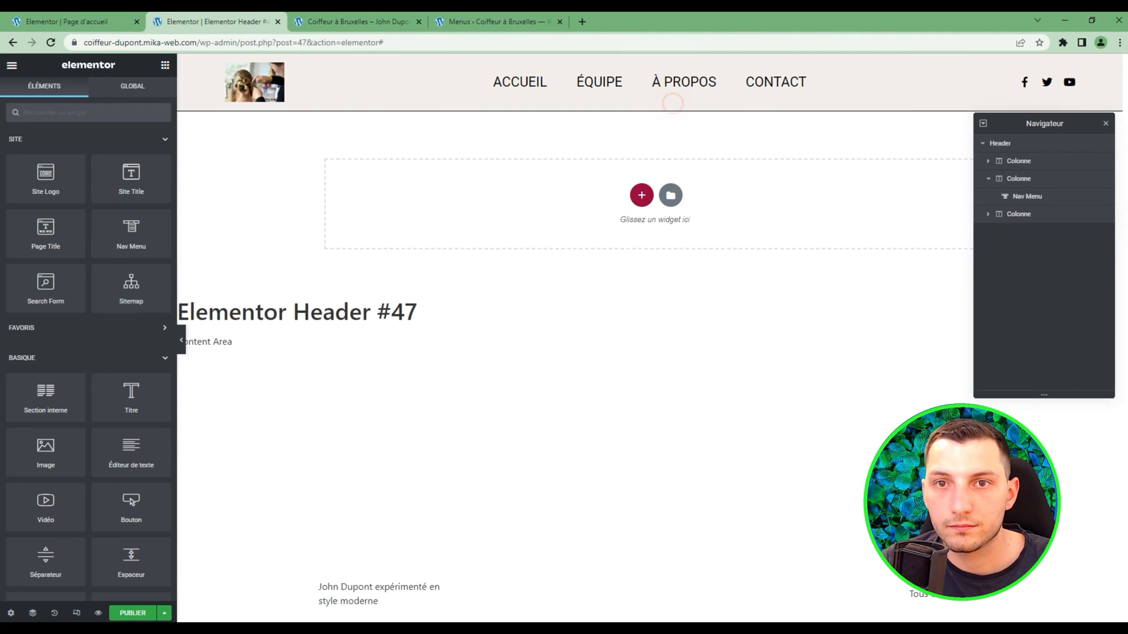
pyautogui.click(1106, 124)
# Select the social icons, browse page and block templates, then close the library
pyautogui.click(1066, 84)
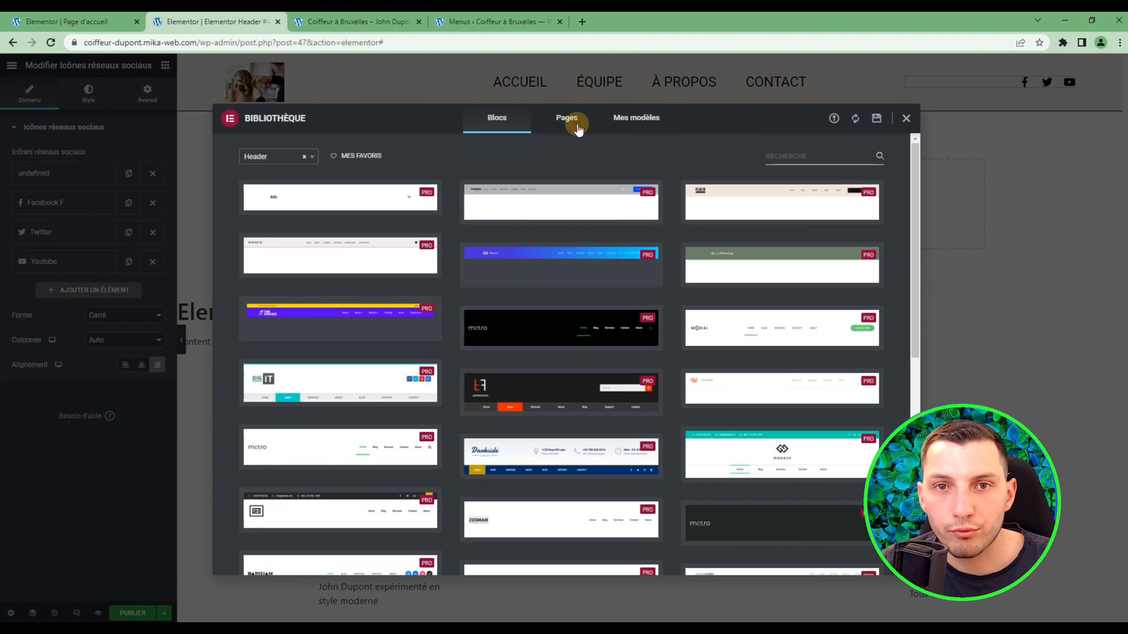
pyautogui.click(568, 119)
pyautogui.click(498, 119)
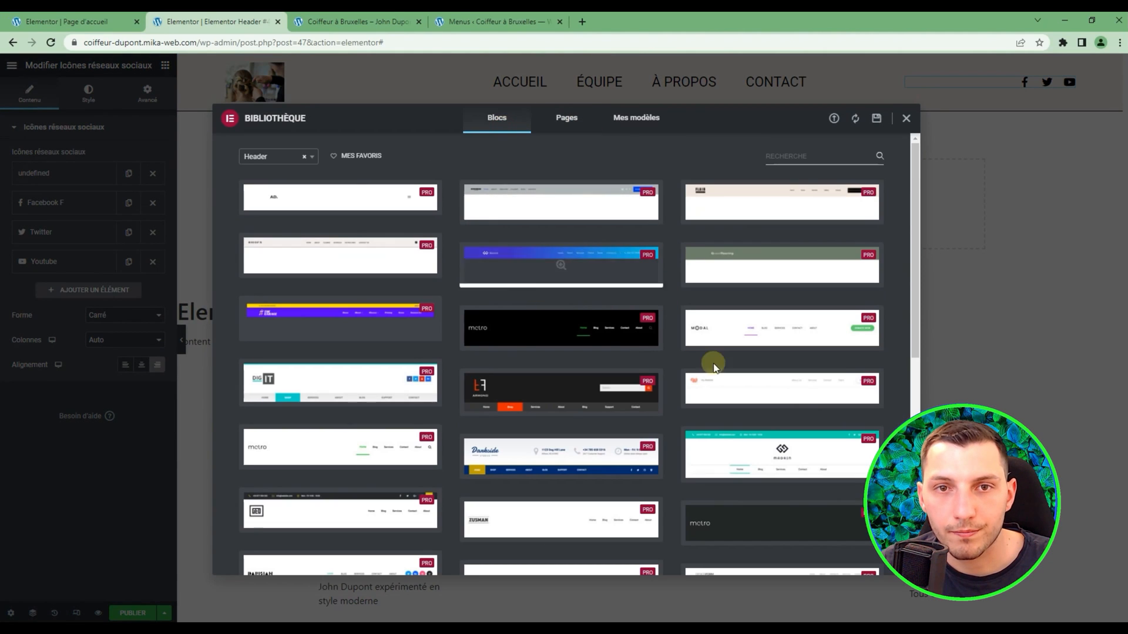
pyautogui.scroll(-6, 512, 347)
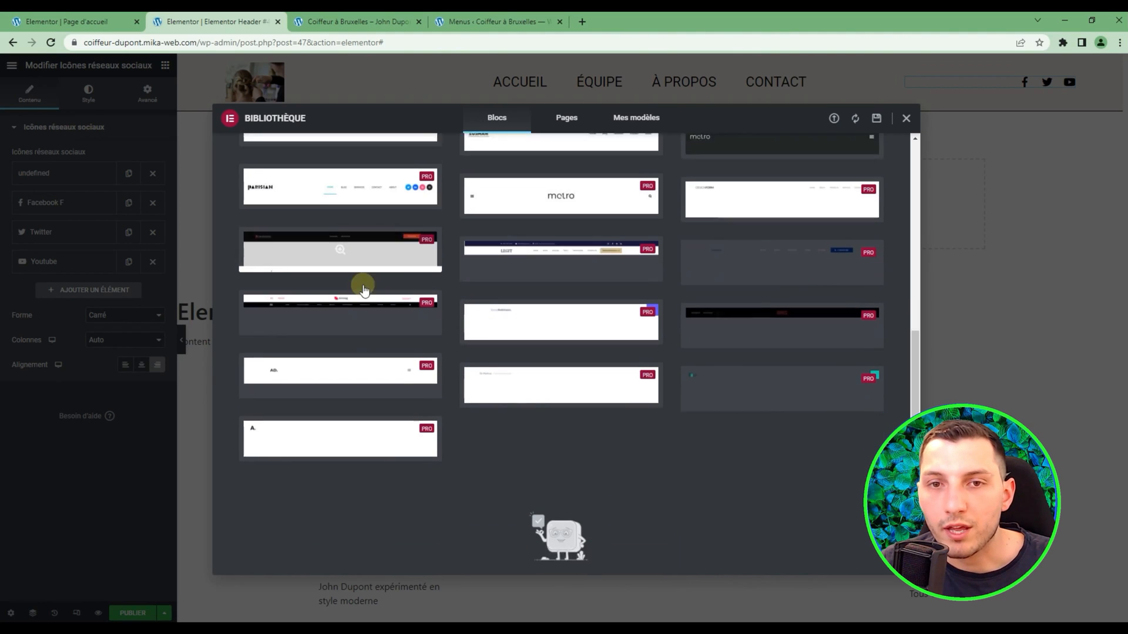
pyautogui.click(907, 119)
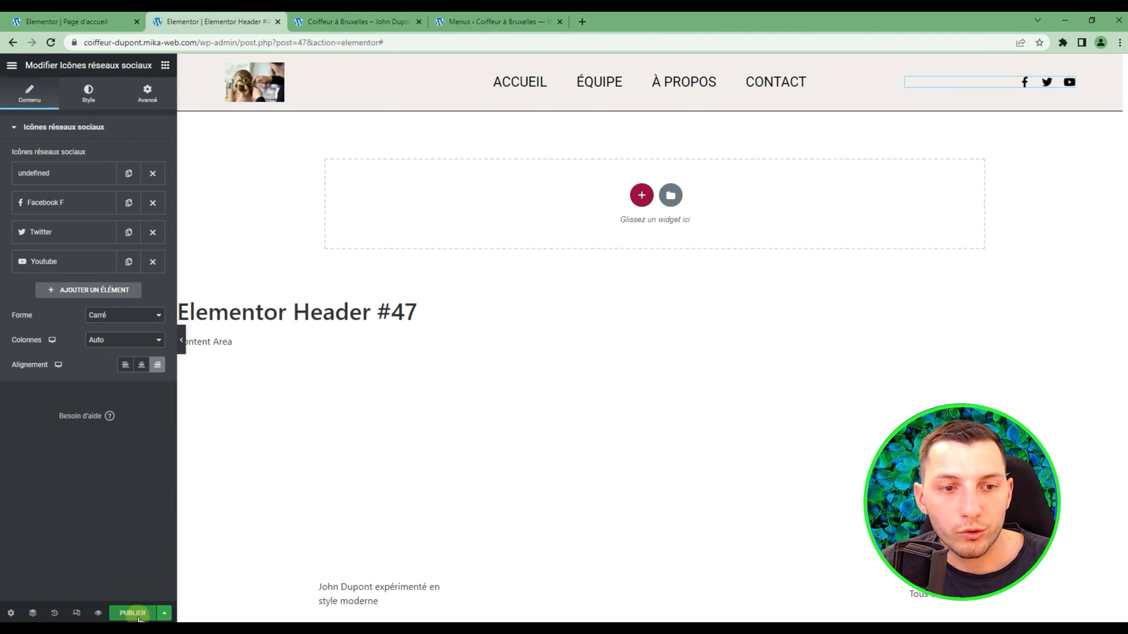
# Switch to the mobile preview and widen the logo image to about 64%
pyautogui.click(76, 612)
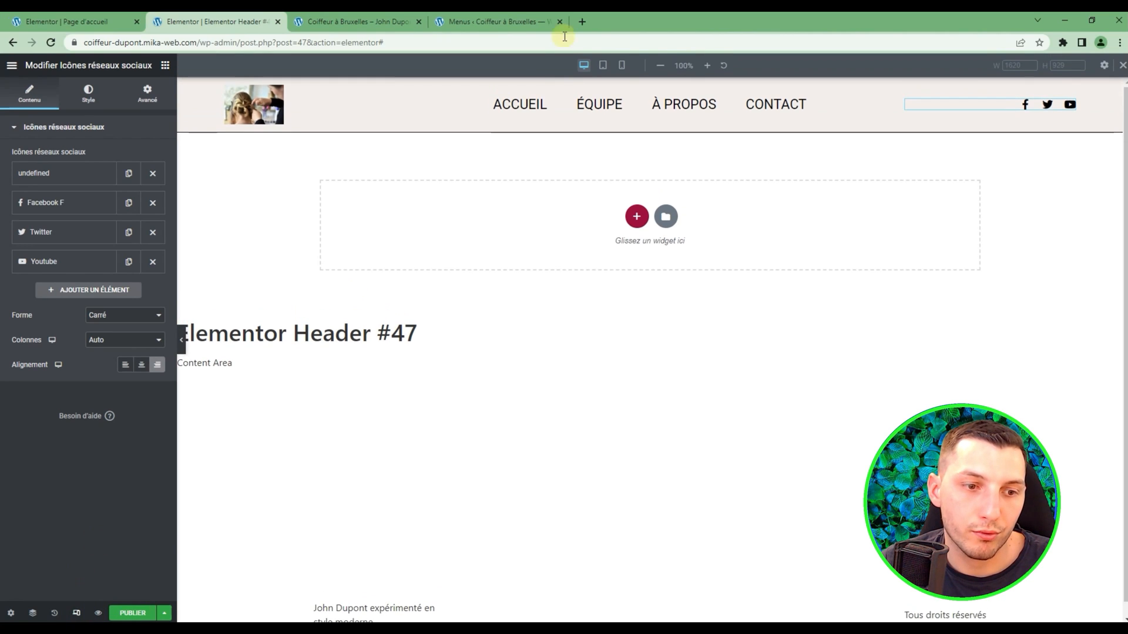
pyautogui.click(602, 65)
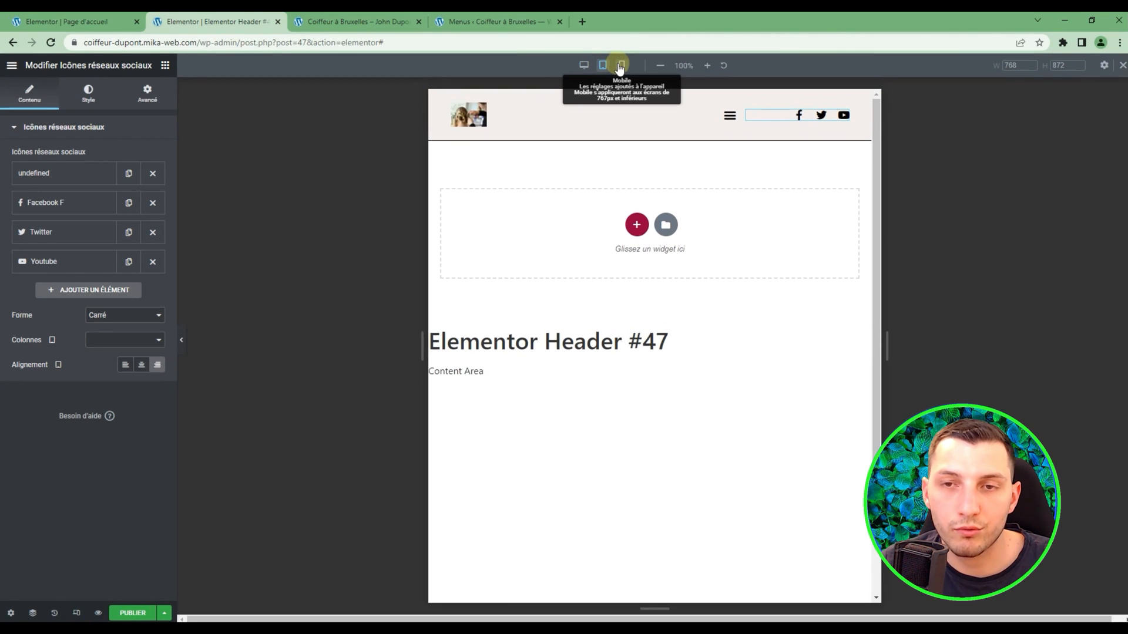
pyautogui.click(620, 65)
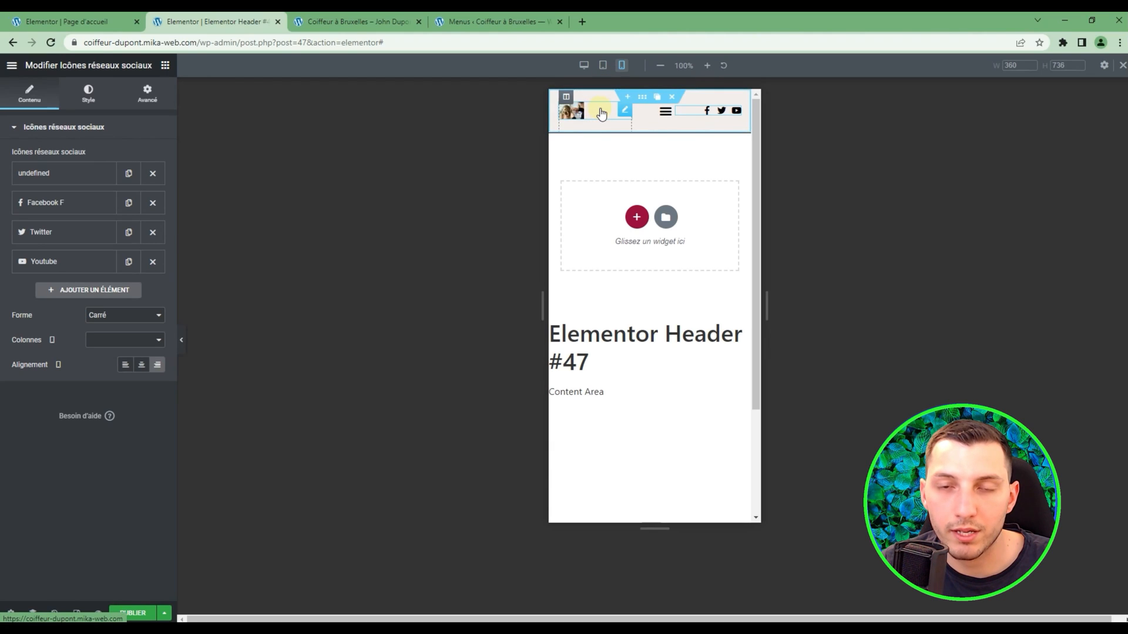
pyautogui.click(600, 113)
pyautogui.click(88, 92)
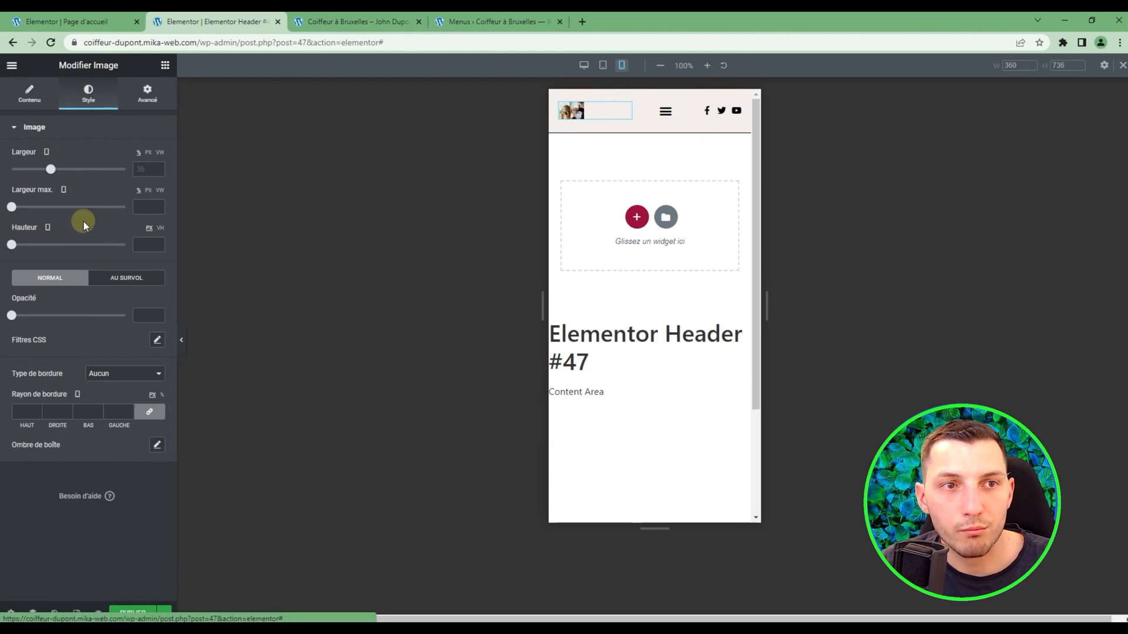
pyautogui.moveTo(50, 170); pyautogui.dragTo(86, 170)
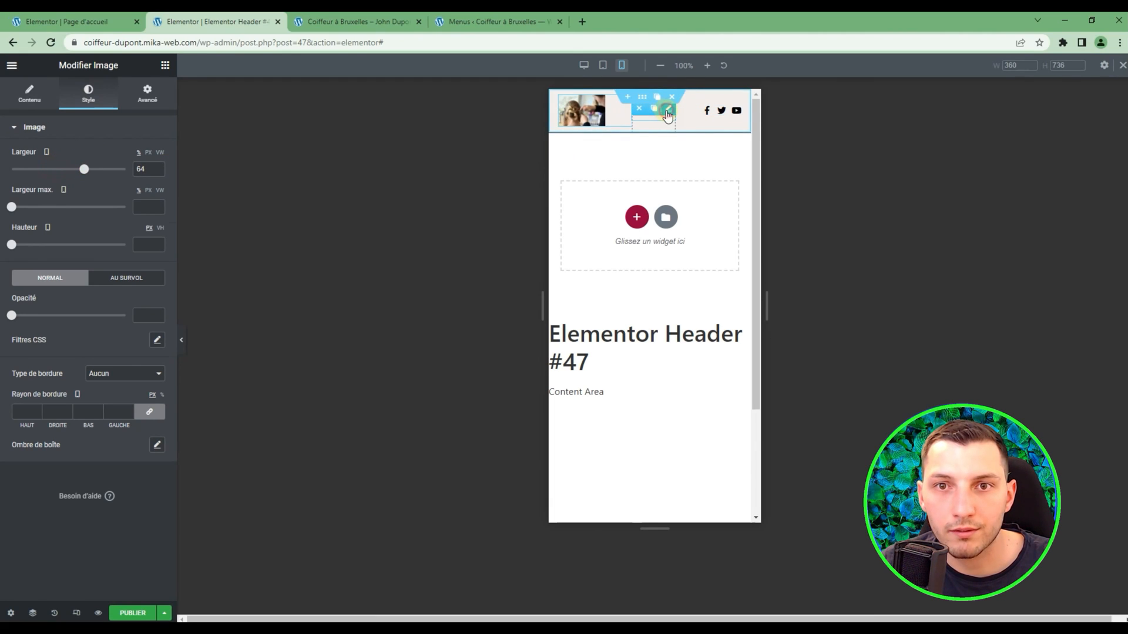
# Test the mobile hamburger menu dropdown, then select the social icons column
pyautogui.click(668, 112)
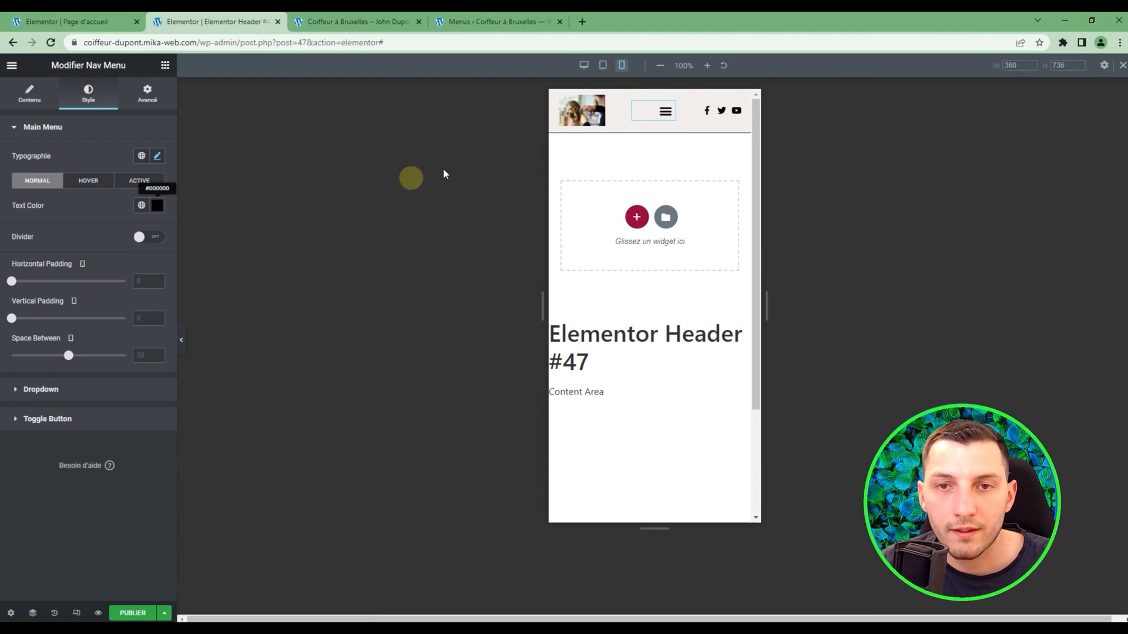
pyautogui.click(666, 119)
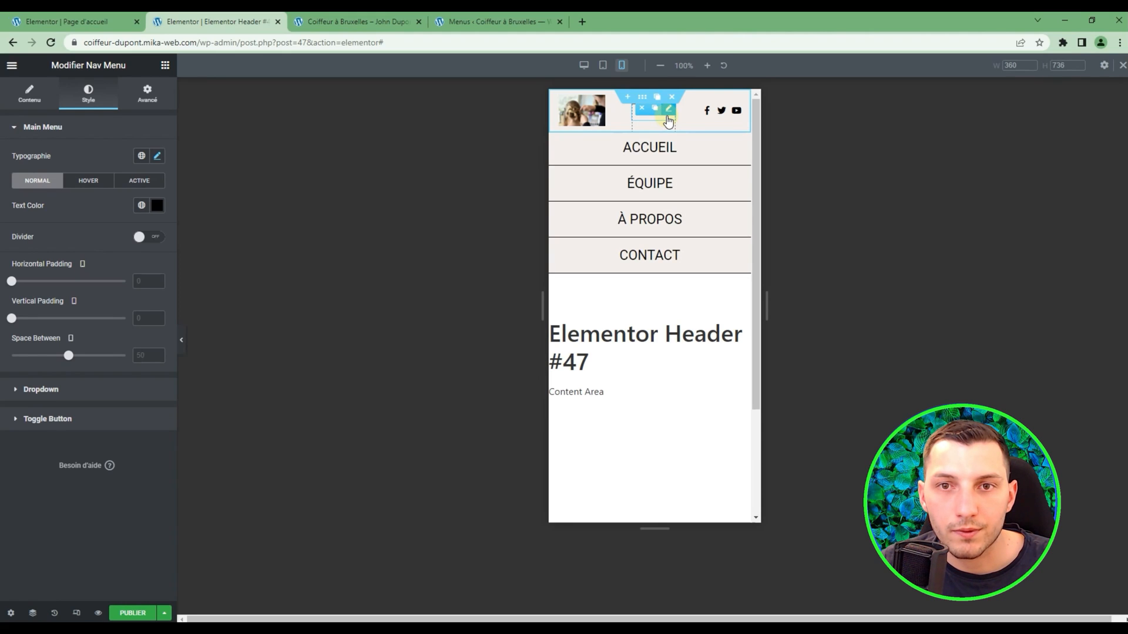
pyautogui.click(666, 117)
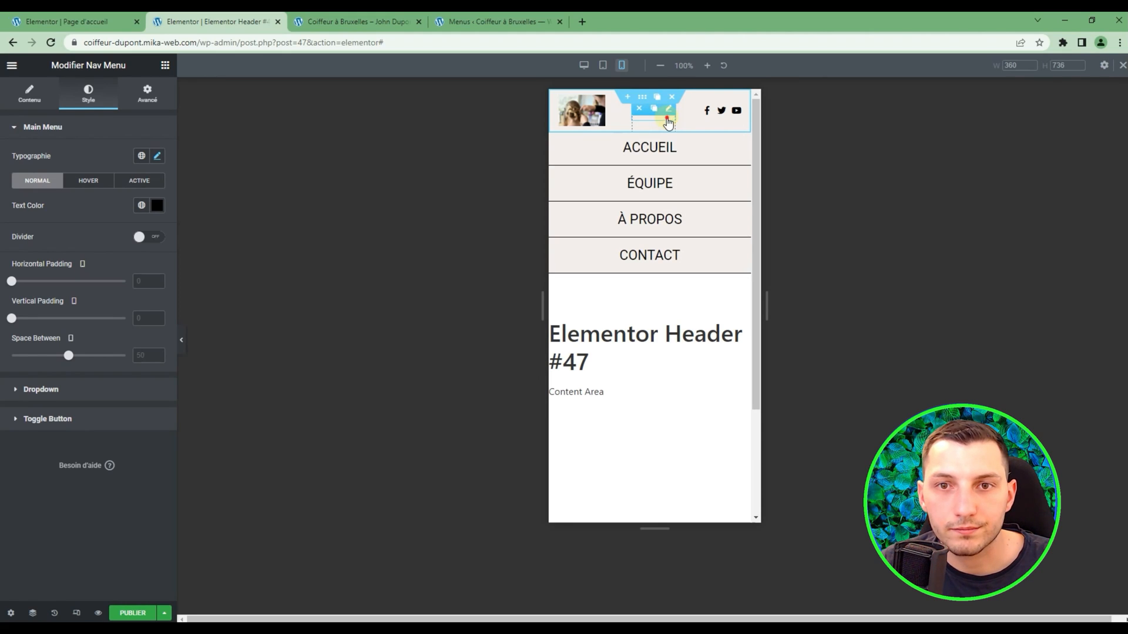
pyautogui.click(668, 121)
pyautogui.click(667, 119)
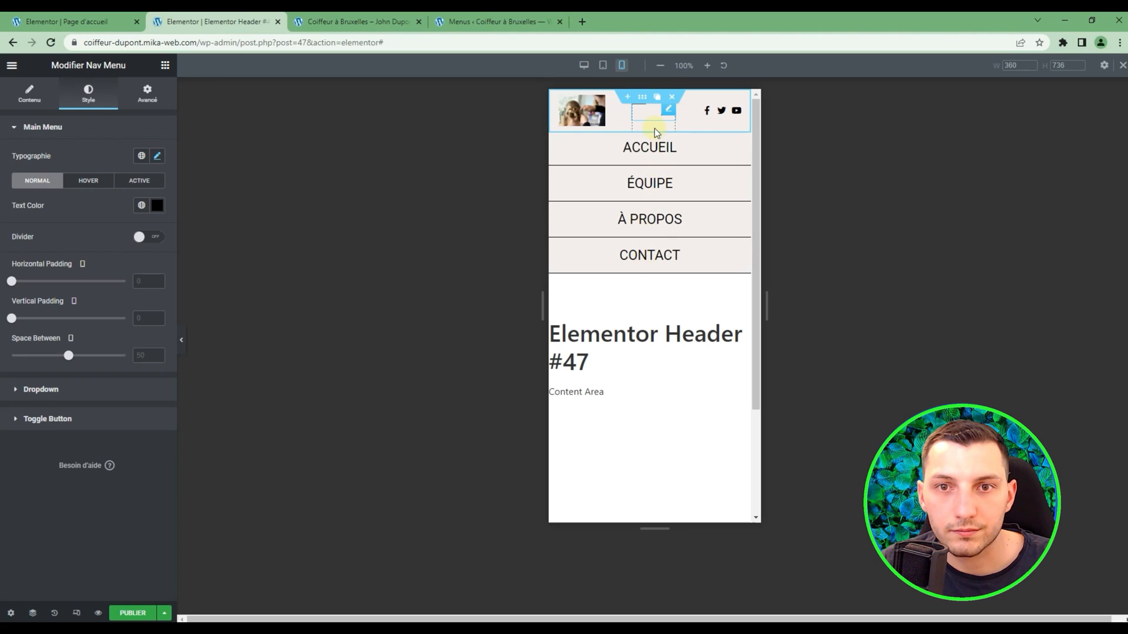
pyautogui.click(656, 119)
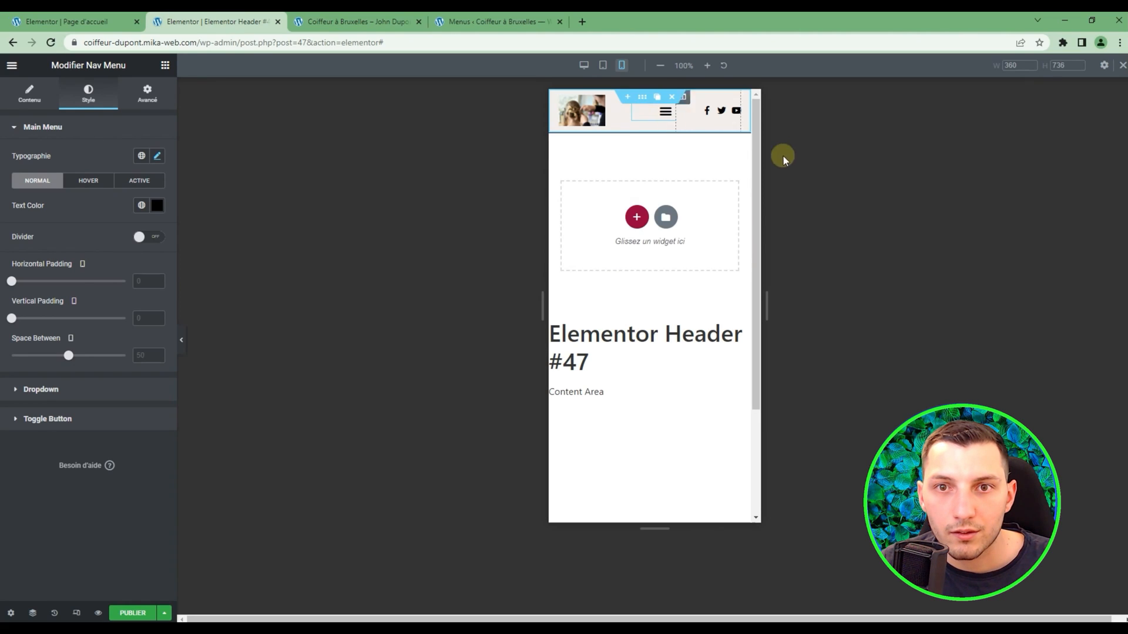
pyautogui.click(688, 101)
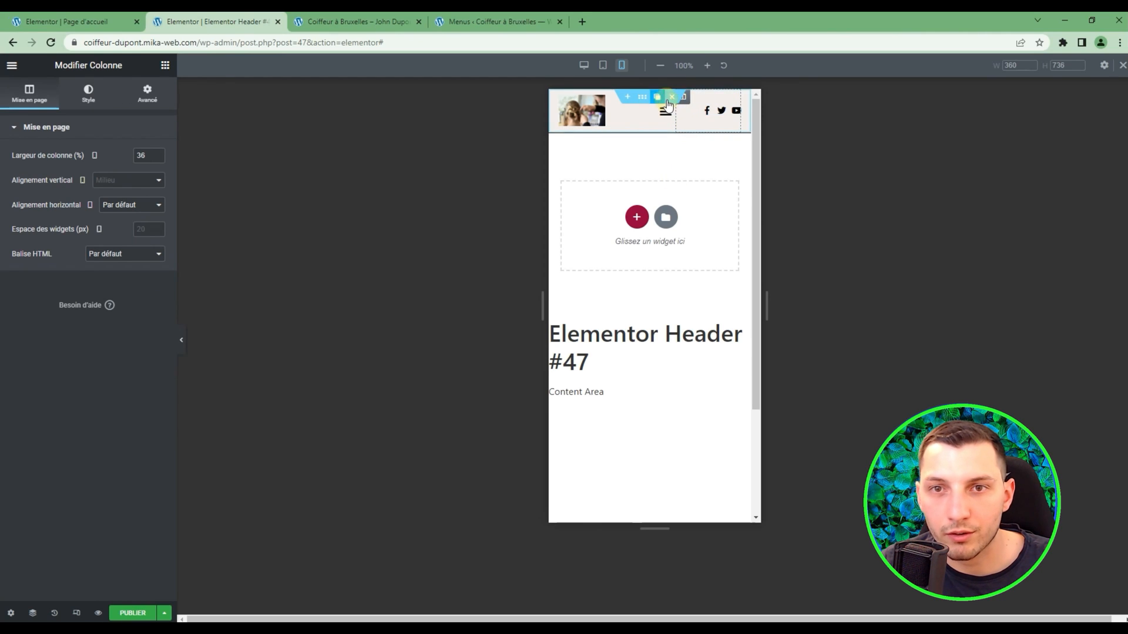
# Hide the social icons column on mobile through its responsive settings
pyautogui.rightClick(686, 121)
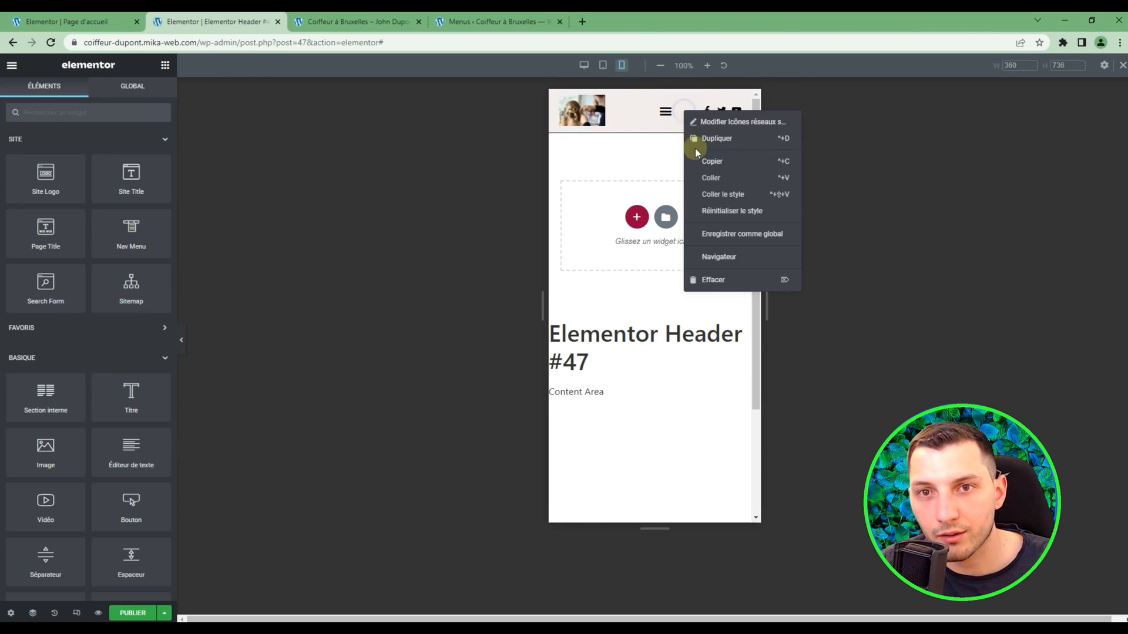
pyautogui.click(733, 258)
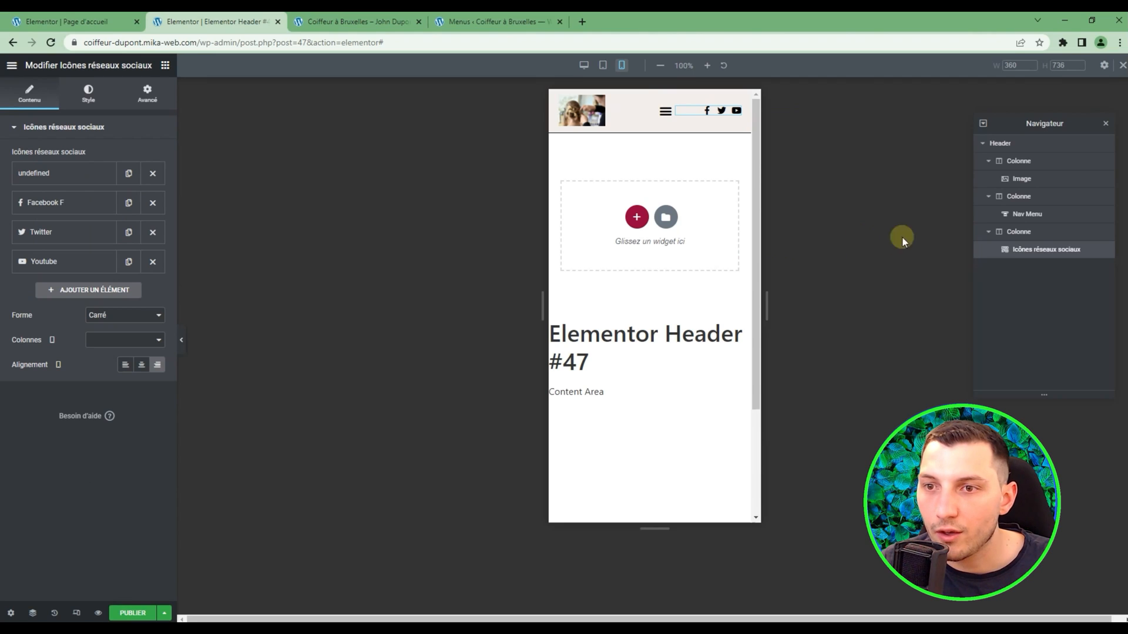
pyautogui.click(1020, 144)
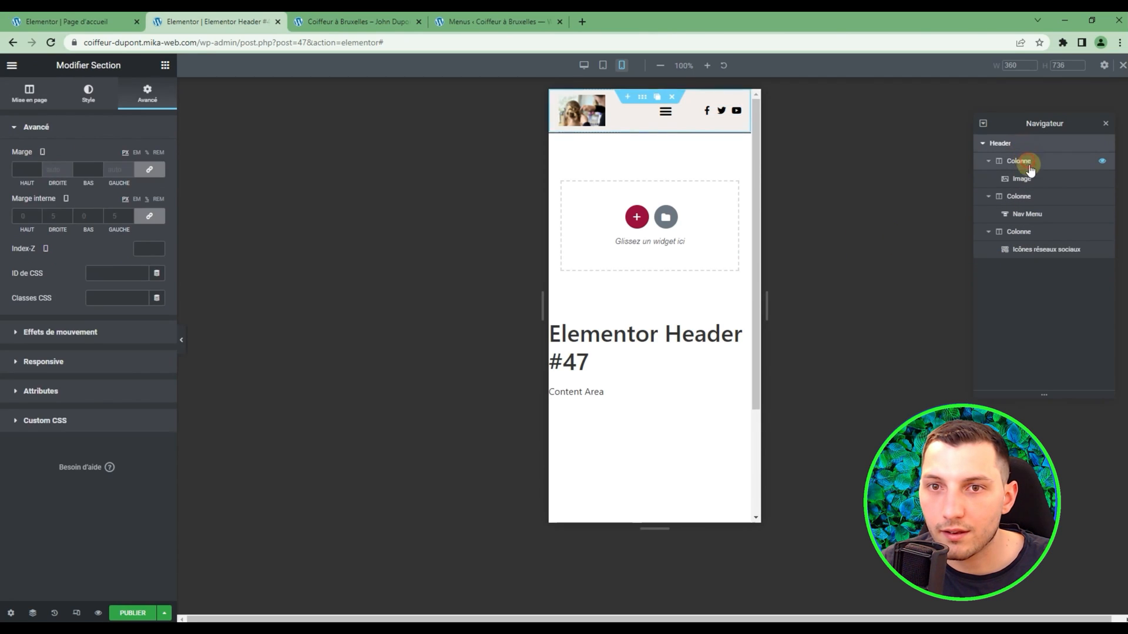
pyautogui.click(1027, 163)
pyautogui.click(1027, 178)
pyautogui.click(1027, 197)
pyautogui.click(1027, 221)
pyautogui.click(1019, 234)
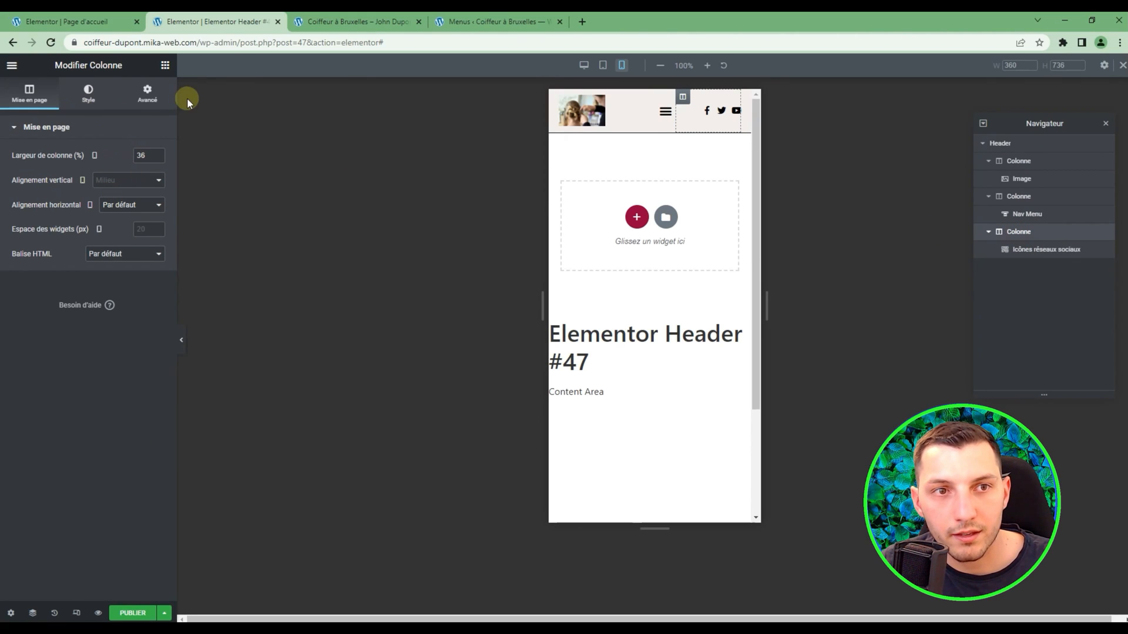
pyautogui.click(150, 98)
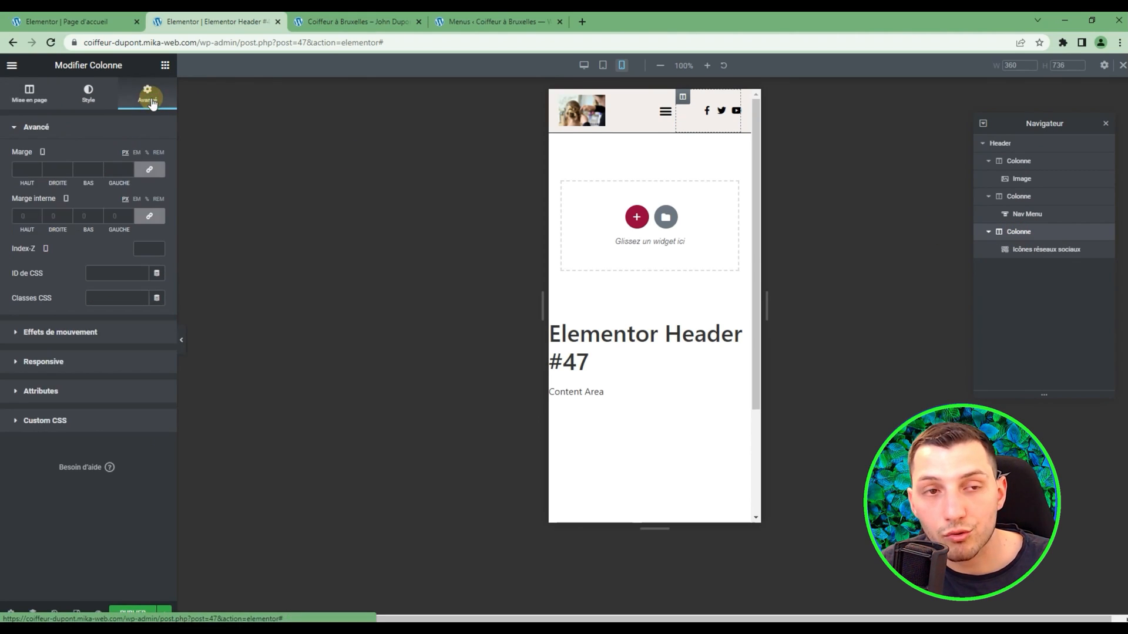
pyautogui.click(62, 363)
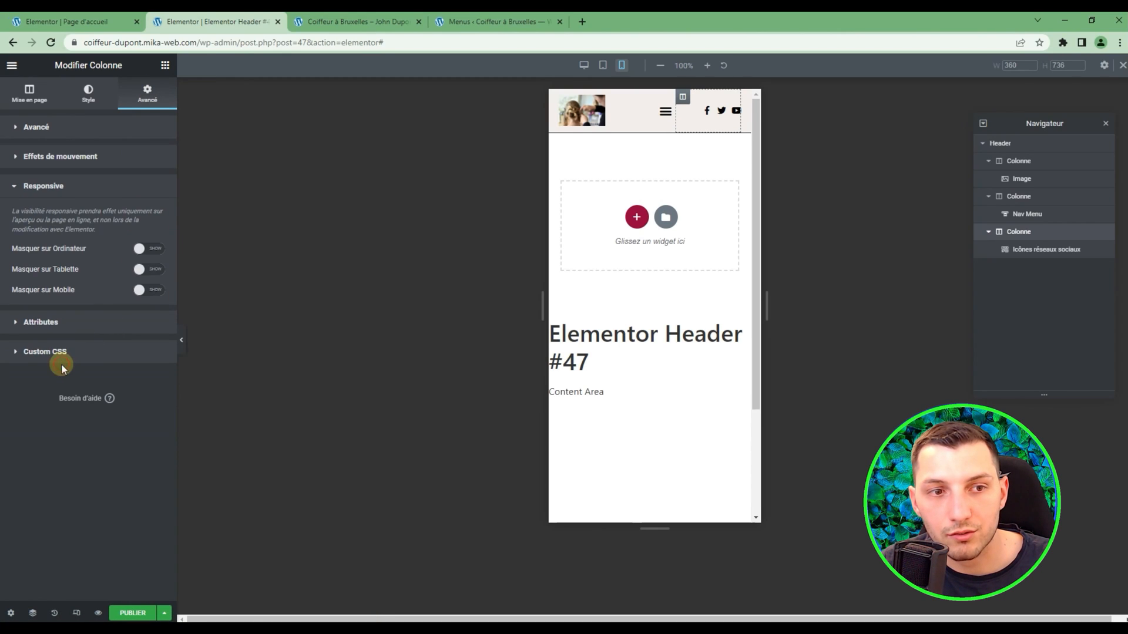
pyautogui.click(153, 290)
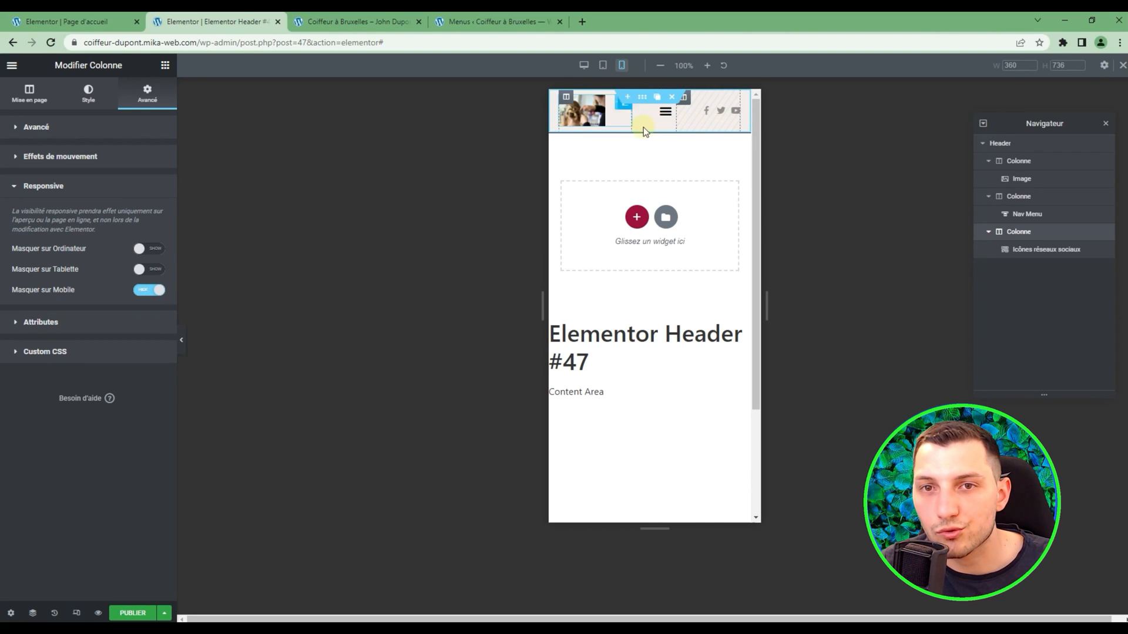
# Set the Nav Menu column width to 59%
pyautogui.click(1020, 204)
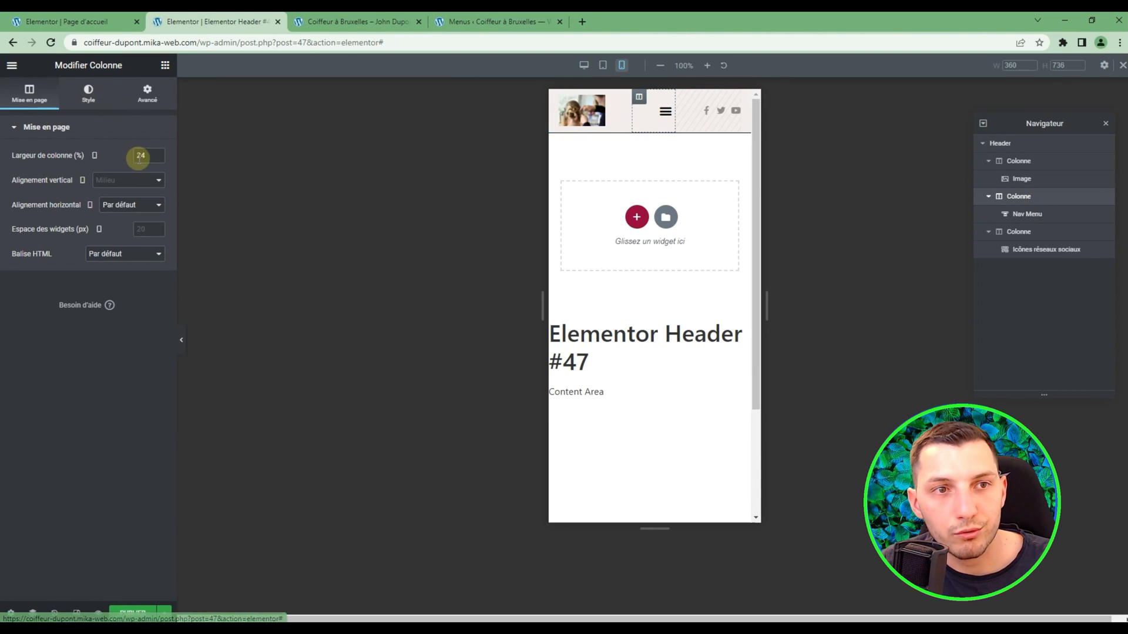
pyautogui.press('Up')
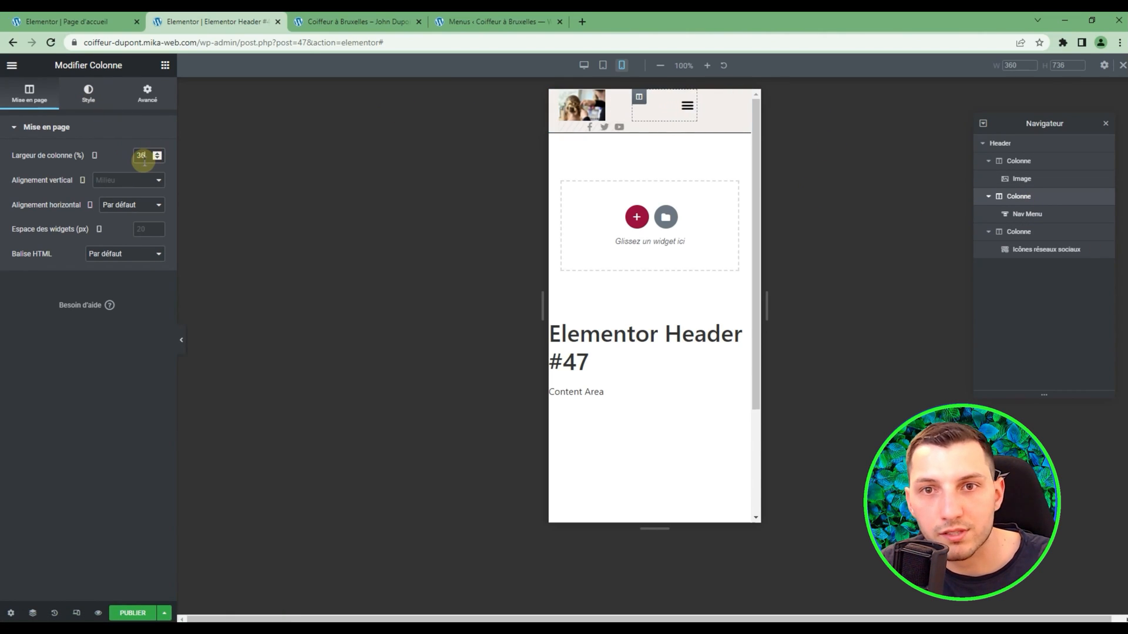
pyautogui.press('Up')
pyautogui.press('Up')
pyautogui.press('Up')
pyautogui.press('Up')
pyautogui.press('Down')
pyautogui.press('Down')
pyautogui.press('Down')
pyautogui.press('Down')
pyautogui.press('Down')
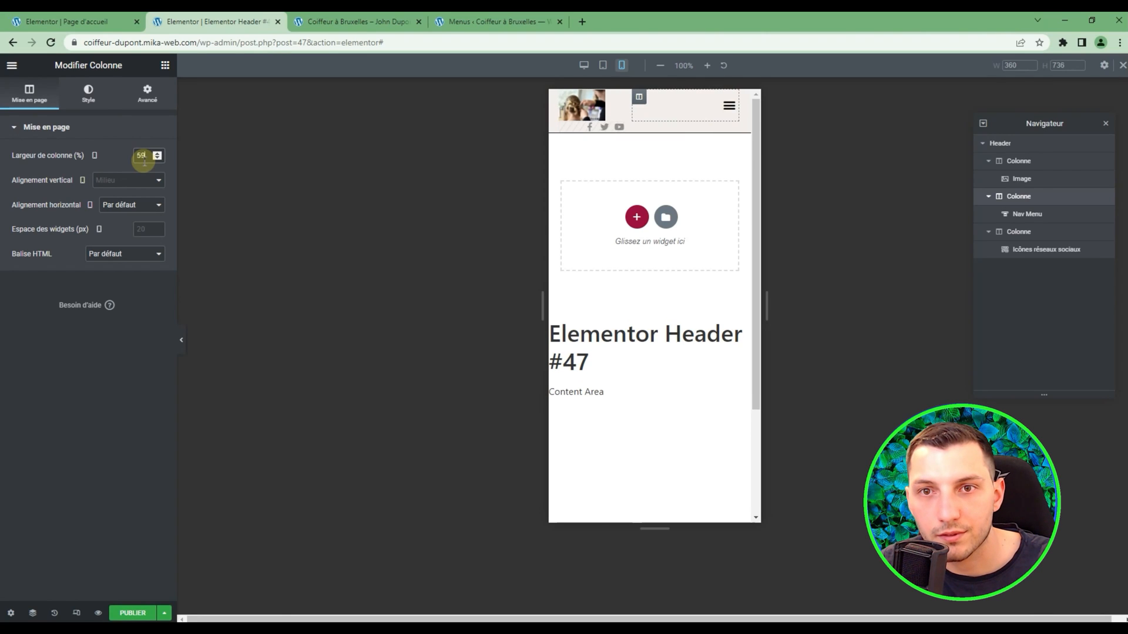
# Publish Header #47 with an Include Entire Site display condition
pyautogui.click(141, 611)
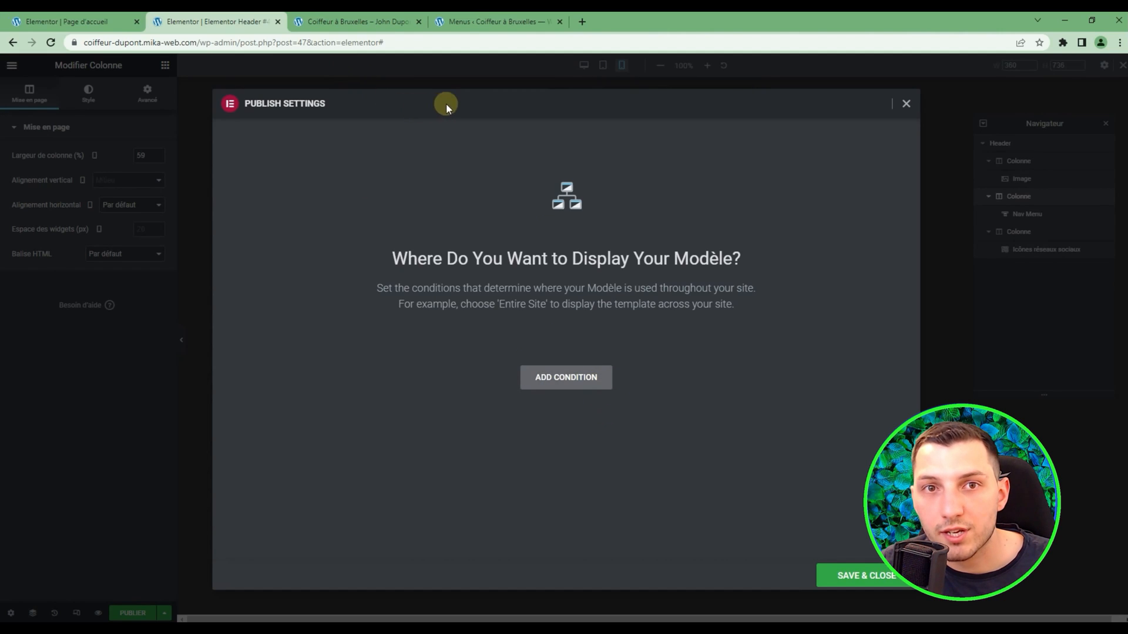
pyautogui.click(589, 379)
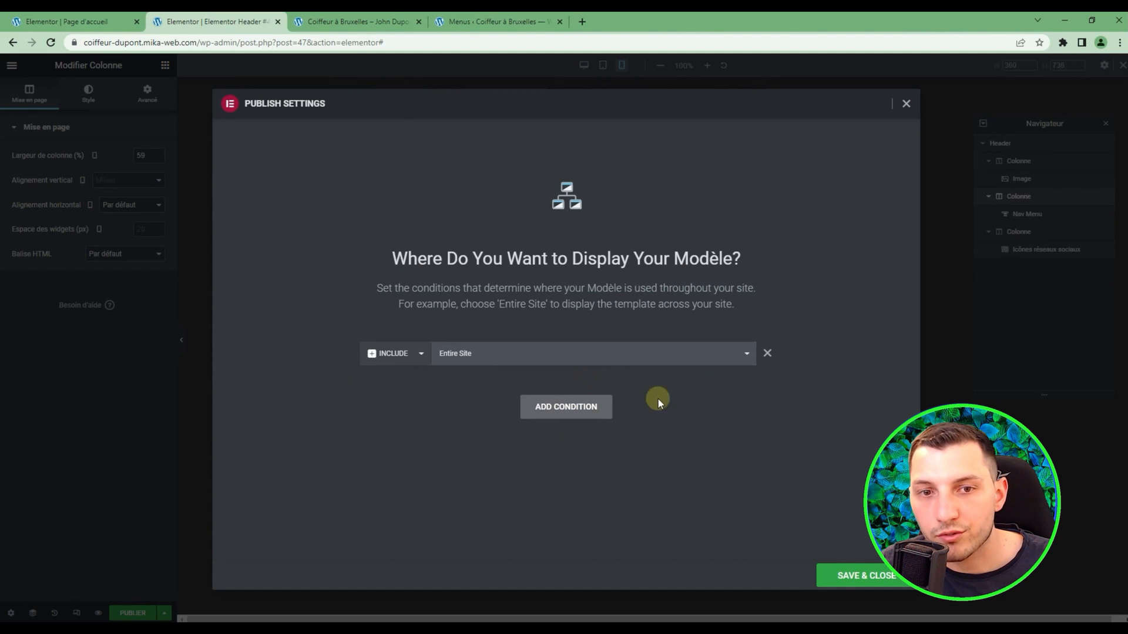
pyautogui.click(848, 576)
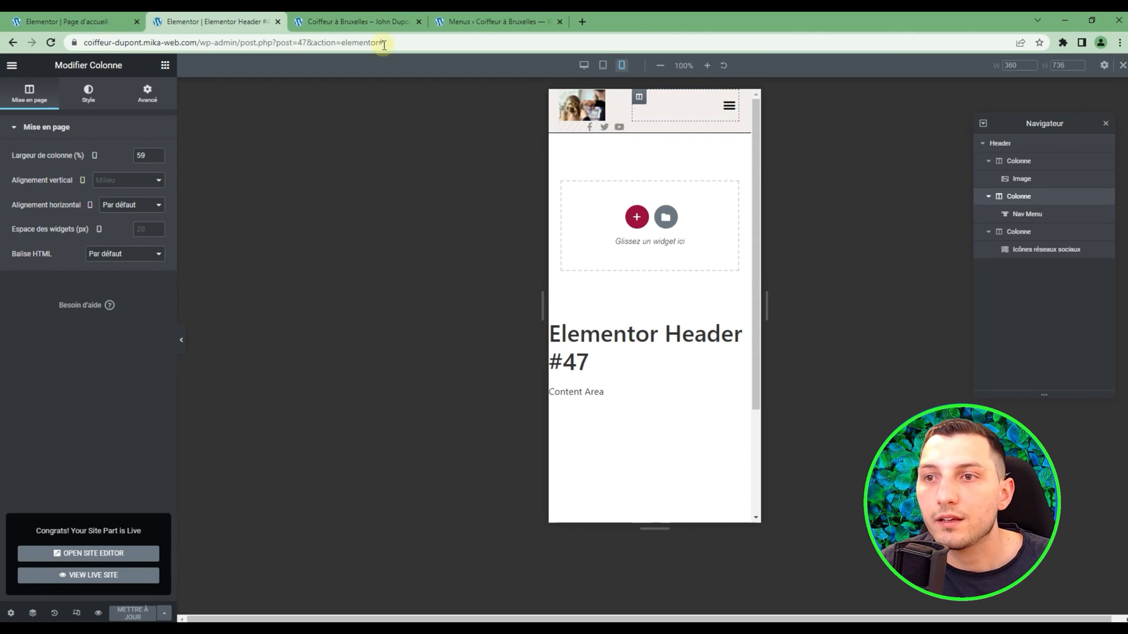
# Create a new footer template and insert the Try Elementor For Free block
pyautogui.click(355, 22)
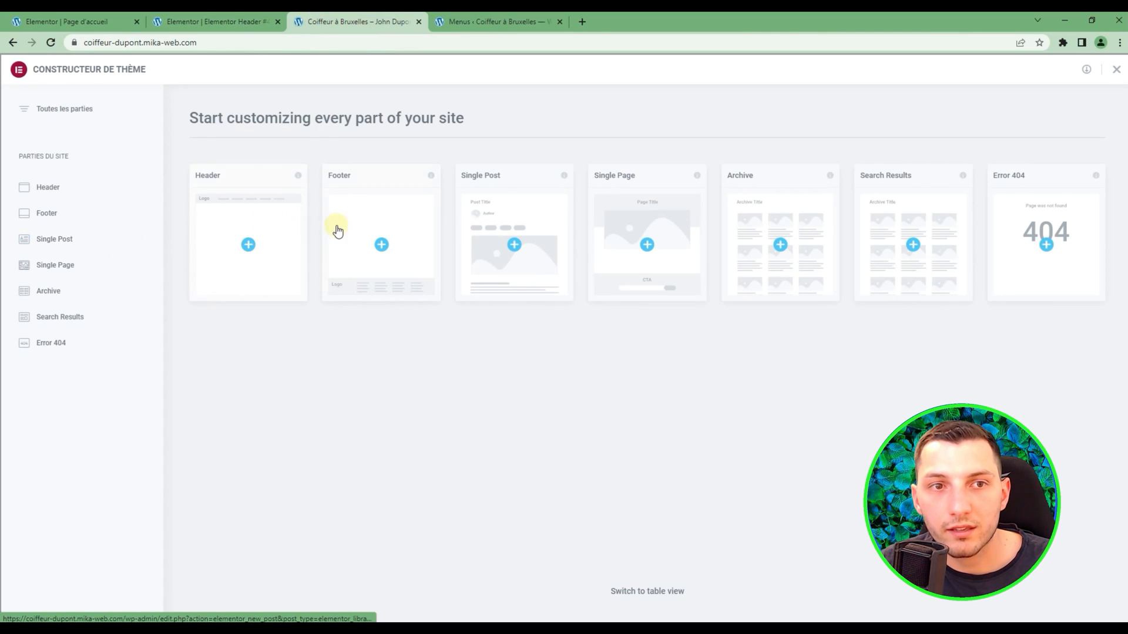
pyautogui.click(370, 242)
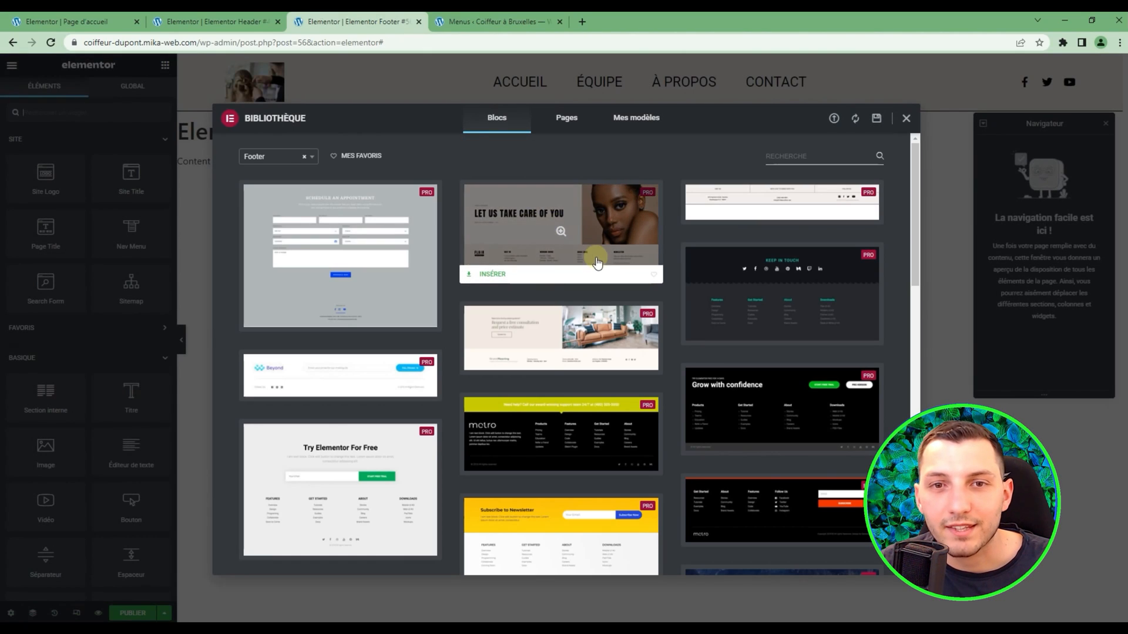
pyautogui.scroll(-2, 564, 335)
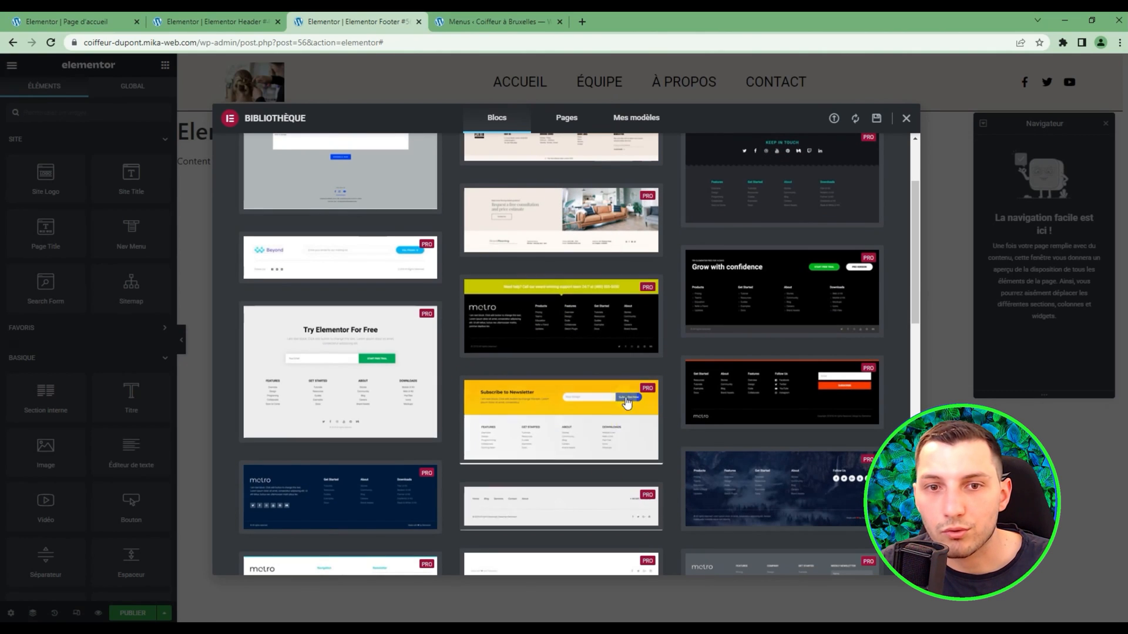
pyautogui.scroll(-3, 611, 315)
pyautogui.scroll(3, 591, 282)
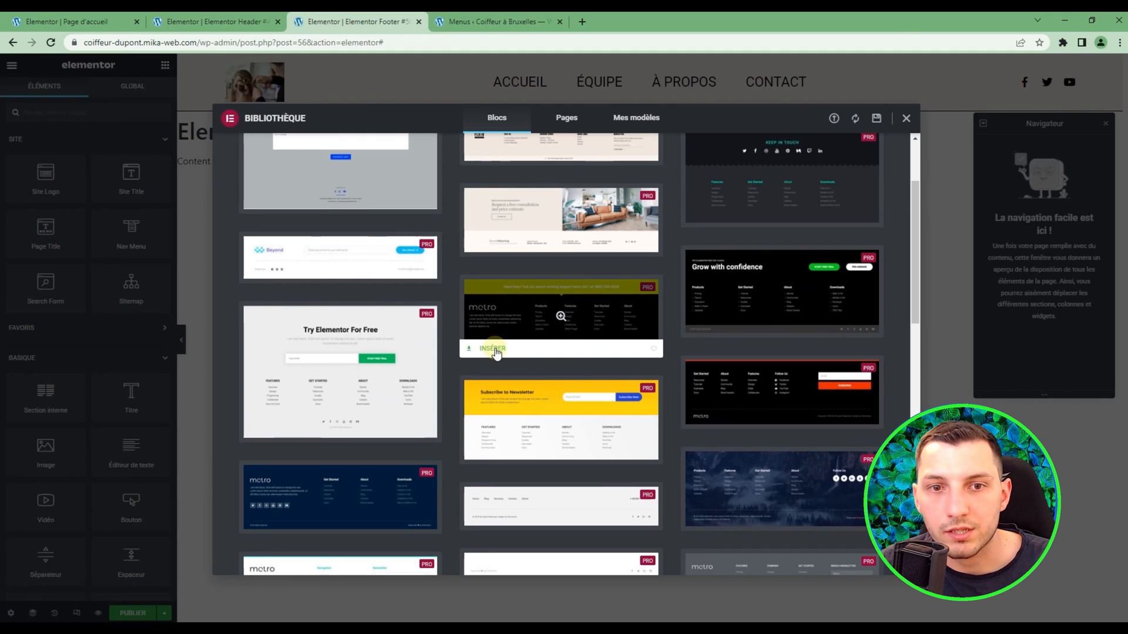
pyautogui.moveTo(266, 443)
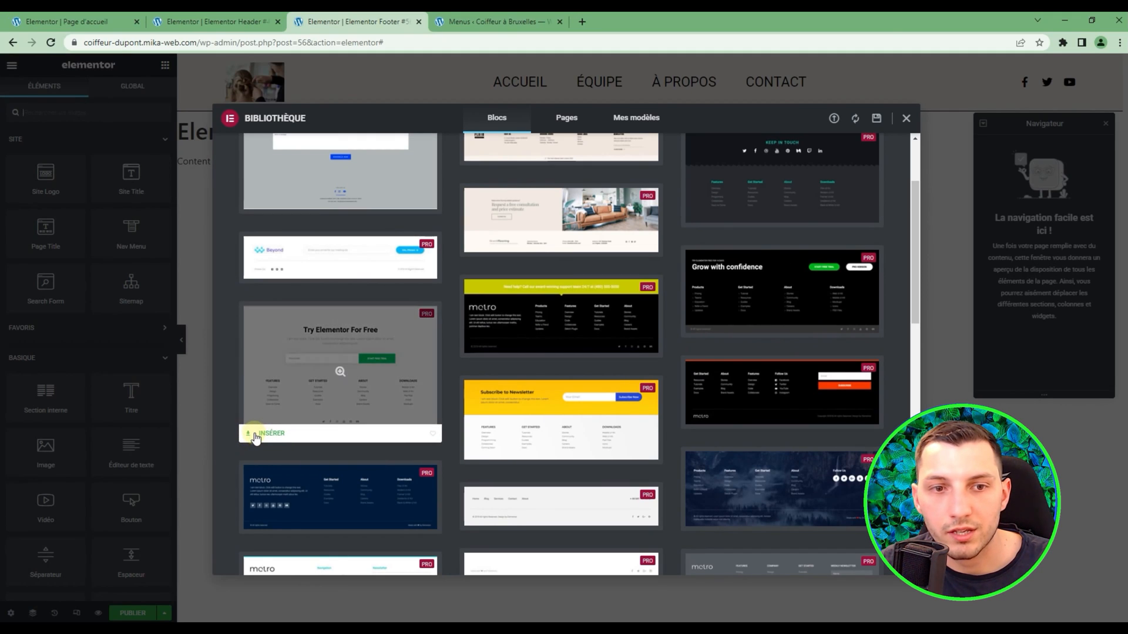
pyautogui.click(258, 433)
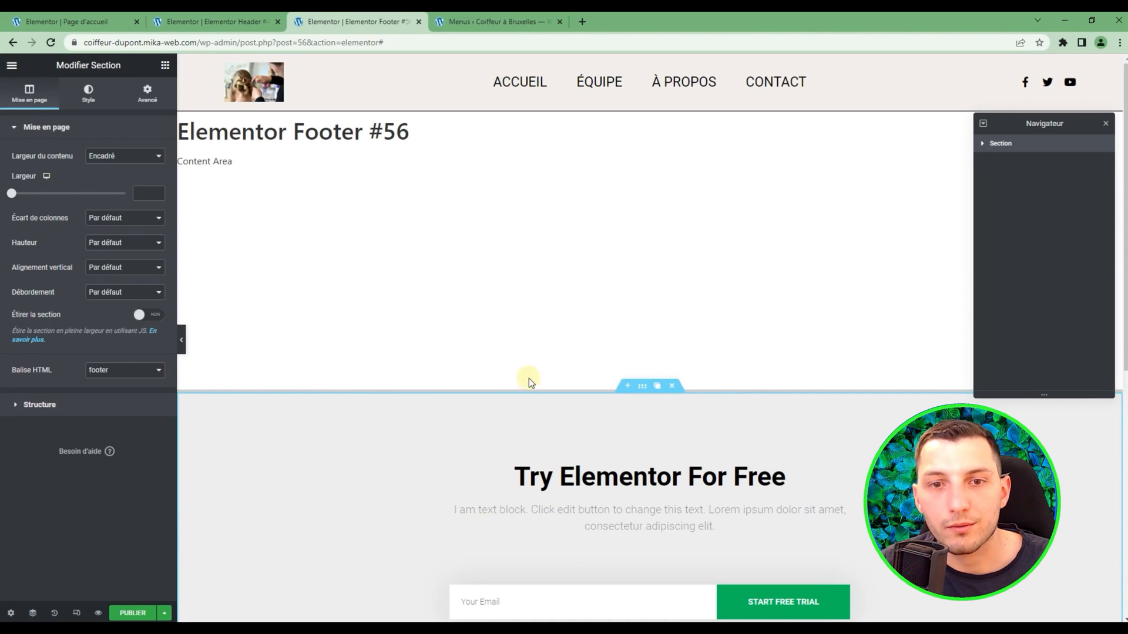
# Retitle the footer heading to 'Coiffeur Dupont'
pyautogui.scroll(-6, 520, 386)
pyautogui.scroll(6, 685, 404)
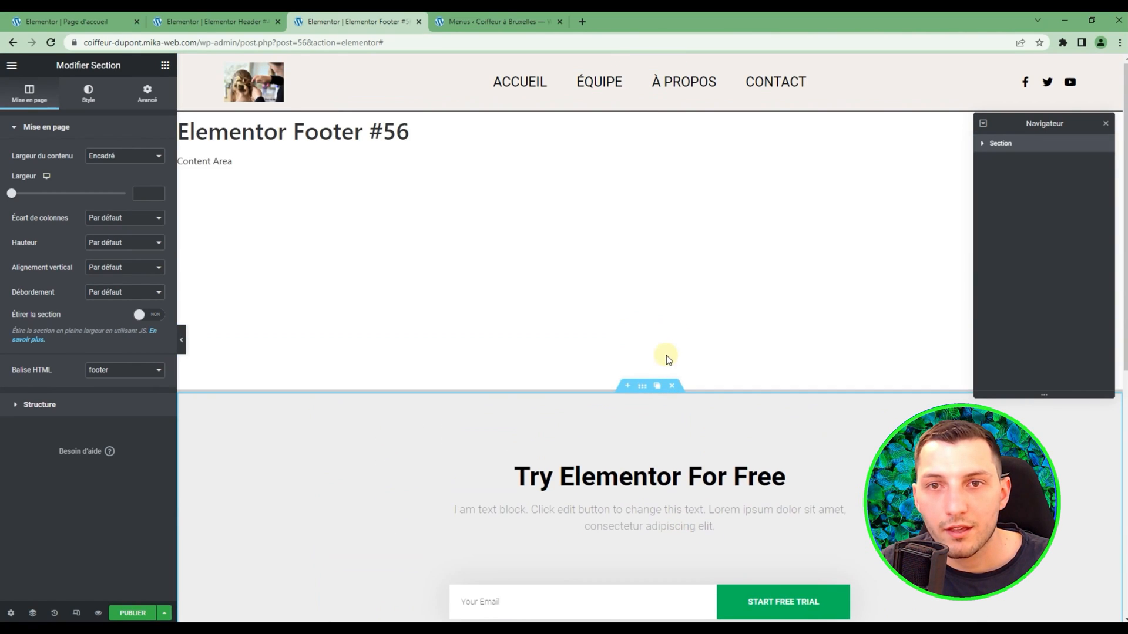
pyautogui.scroll(-7, 664, 362)
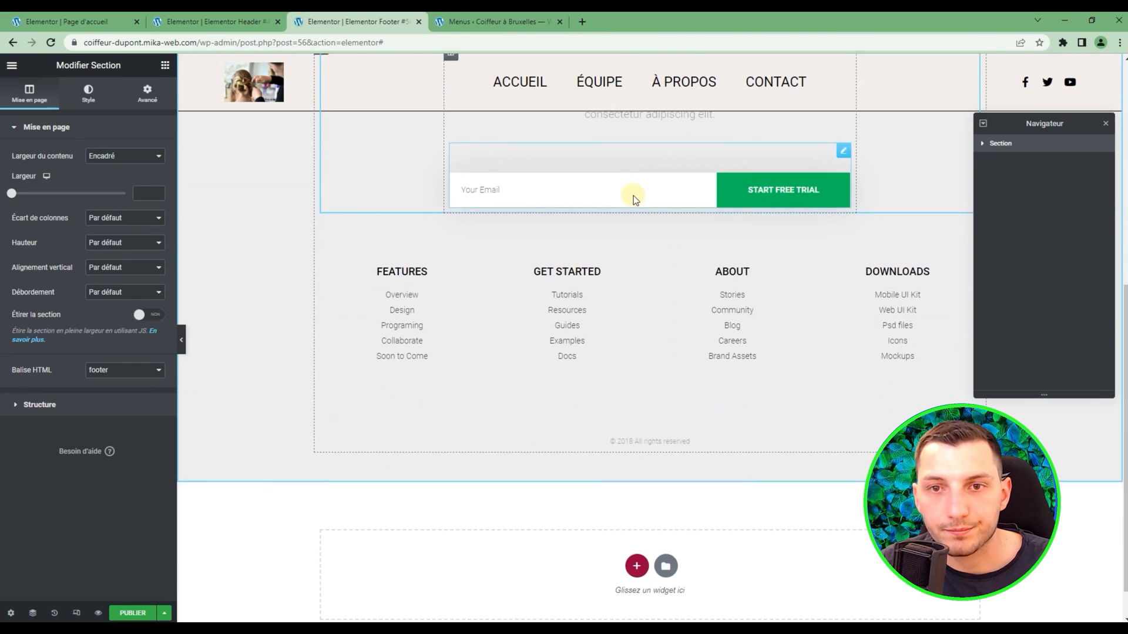
pyautogui.scroll(4, 636, 191)
pyautogui.click(650, 299)
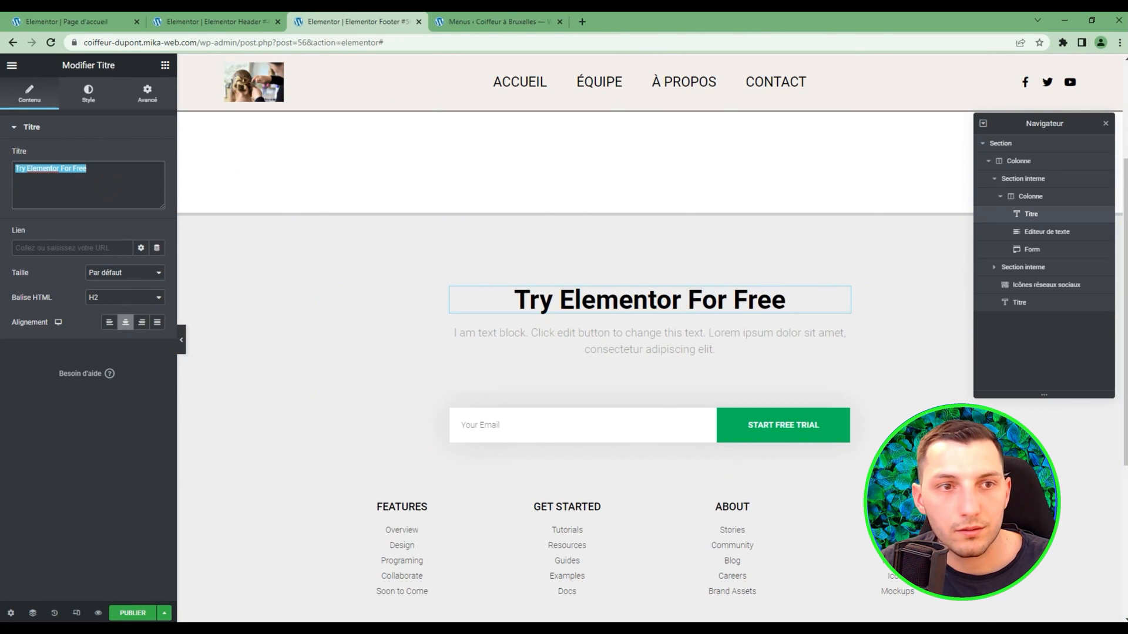
pyautogui.write('COiffeur')
pyautogui.press('BackSpace')
pyautogui.press('BackSpace')
pyautogui.press('BackSpace')
pyautogui.press('BackSpace')
pyautogui.press('BackSpace')
pyautogui.write('oiffeur')
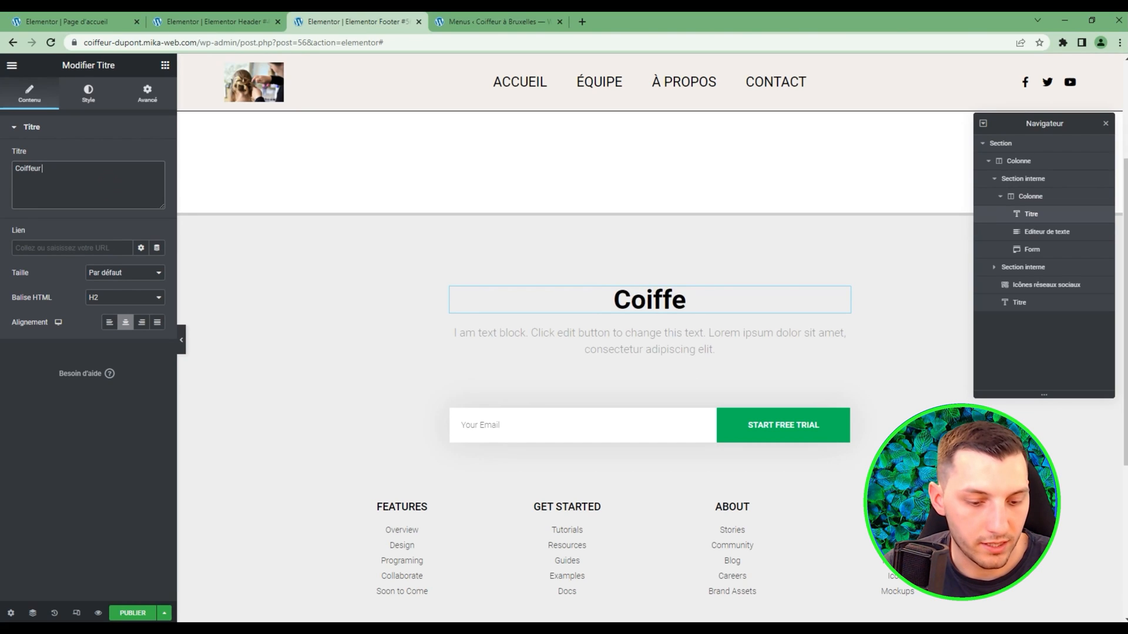
pyautogui.write('upnt')
pyautogui.press('BackSpace')
pyautogui.press('BackSpace')
pyautogui.press('BackSpace')
pyautogui.write('pont')
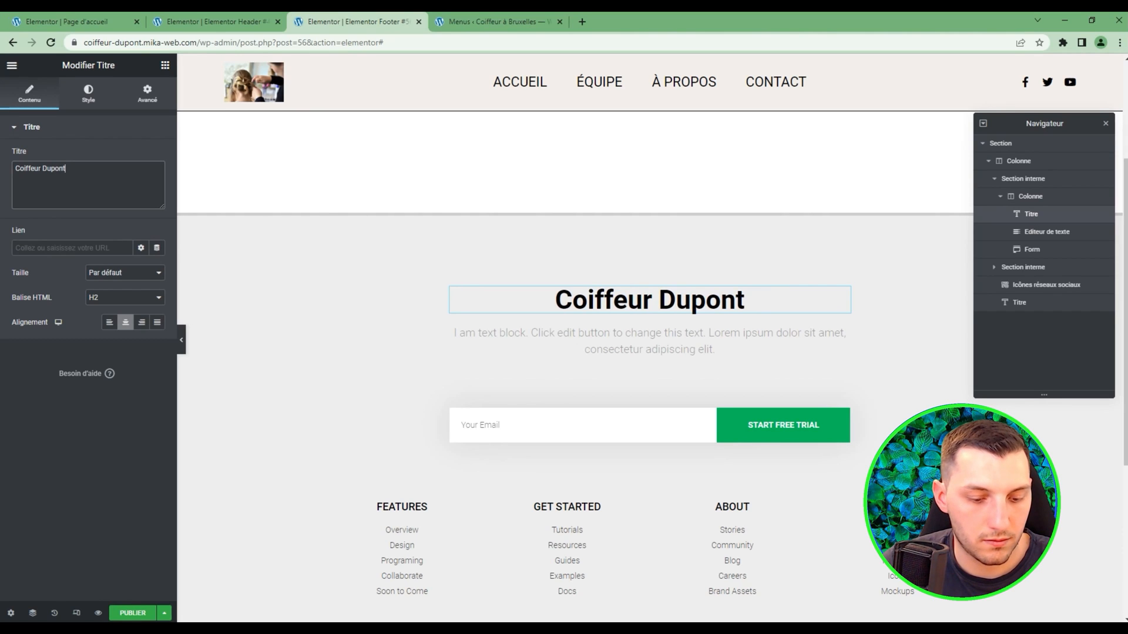
# Remove the e-mail signup form from the footer
pyautogui.scroll(-2, 868, 308)
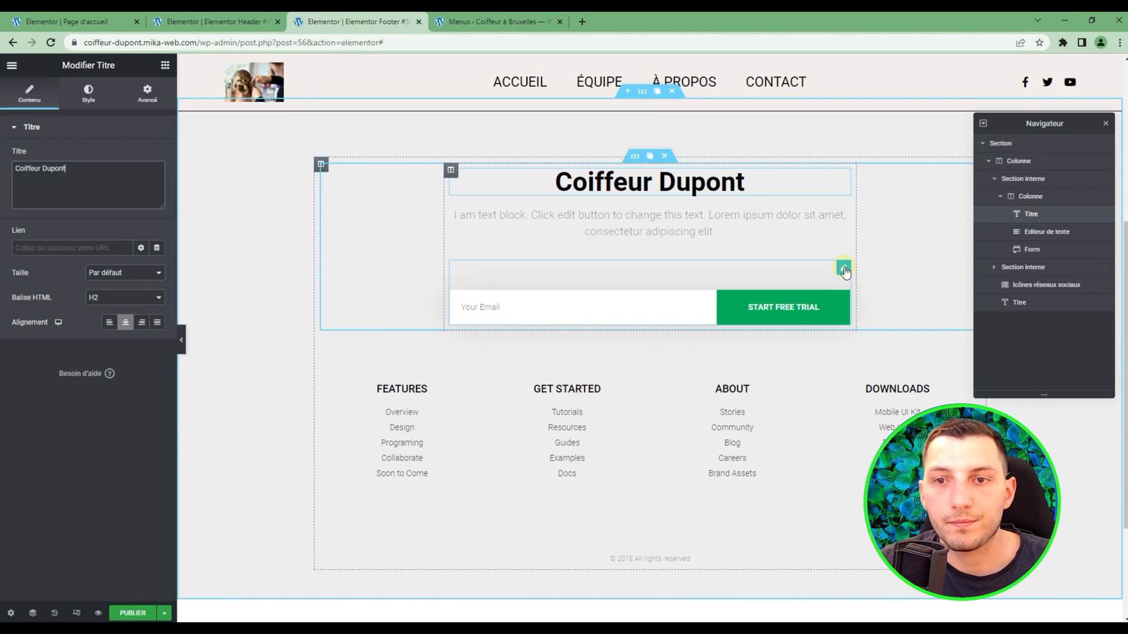
pyautogui.click(818, 268)
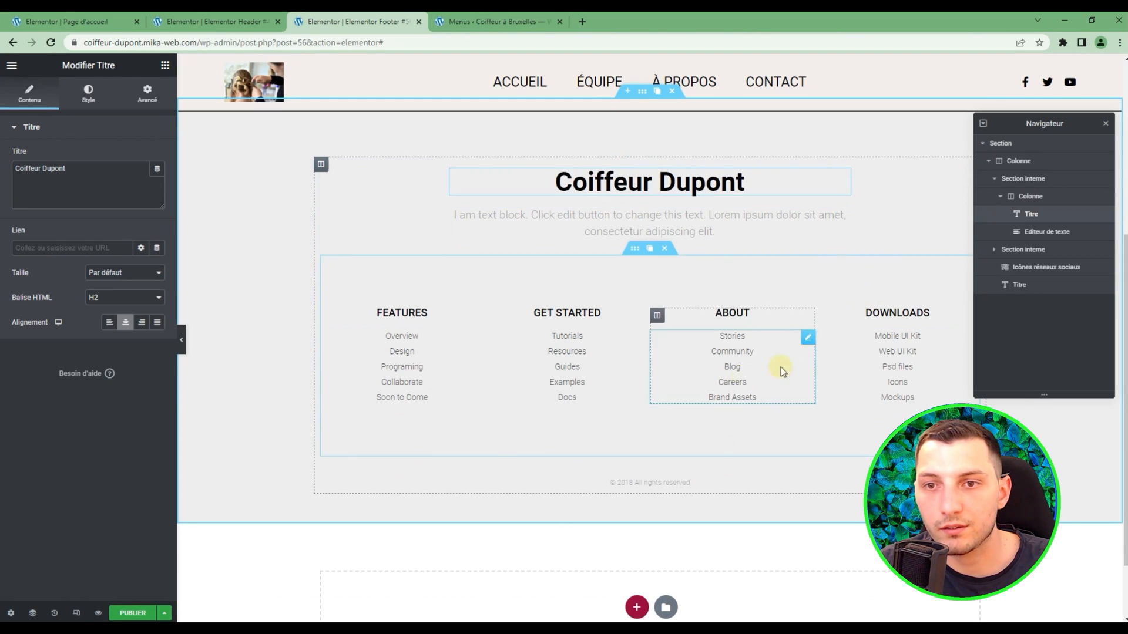
pyautogui.scroll(-1, 672, 386)
pyautogui.scroll(4, 671, 386)
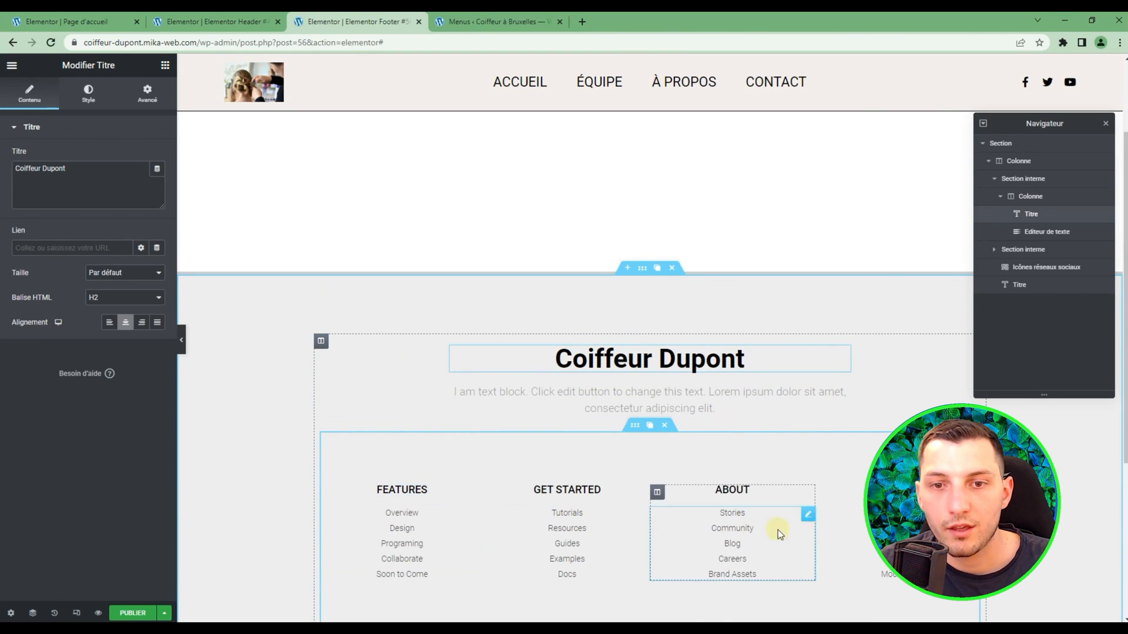
# Reduce the fourth column's list to one icon-less item for the phone number
pyautogui.click(898, 490)
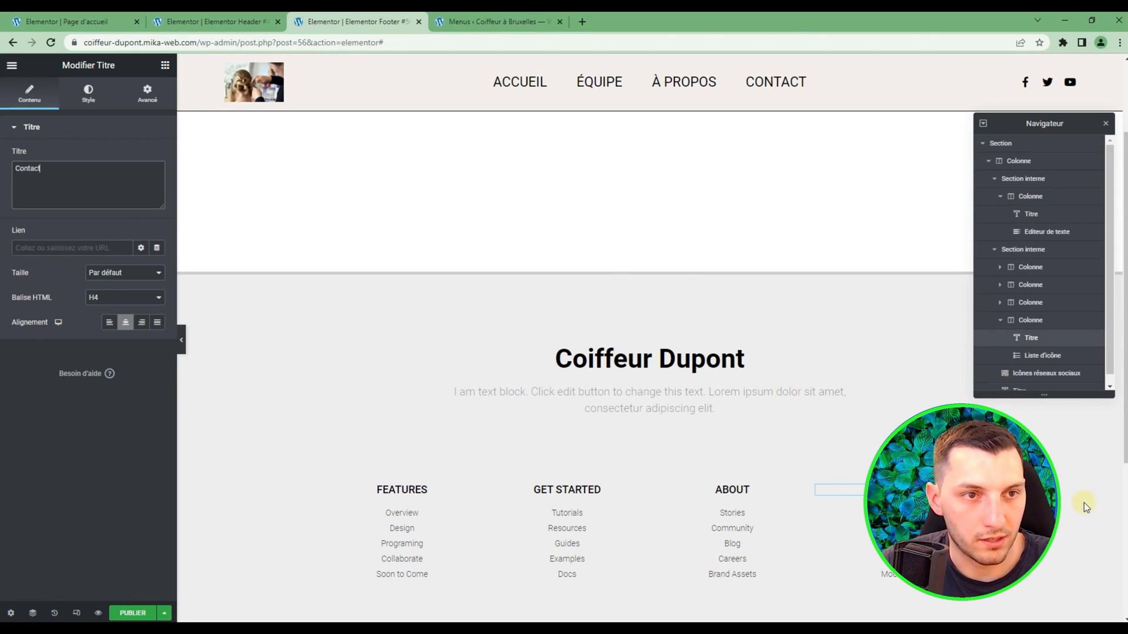
pyautogui.click(897, 542)
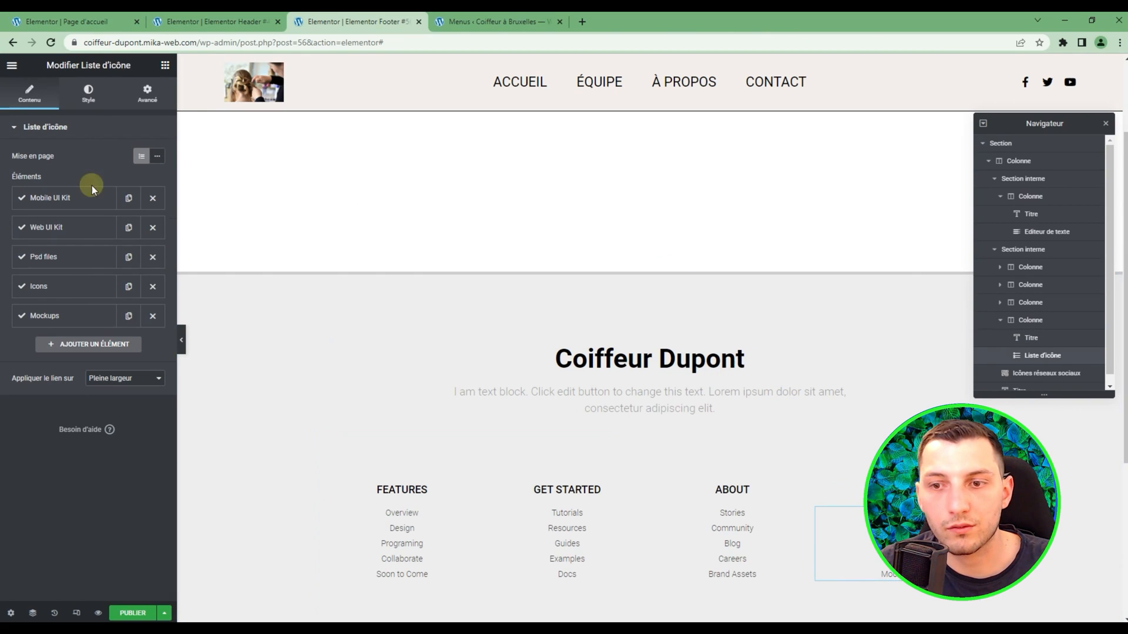
pyautogui.click(94, 202)
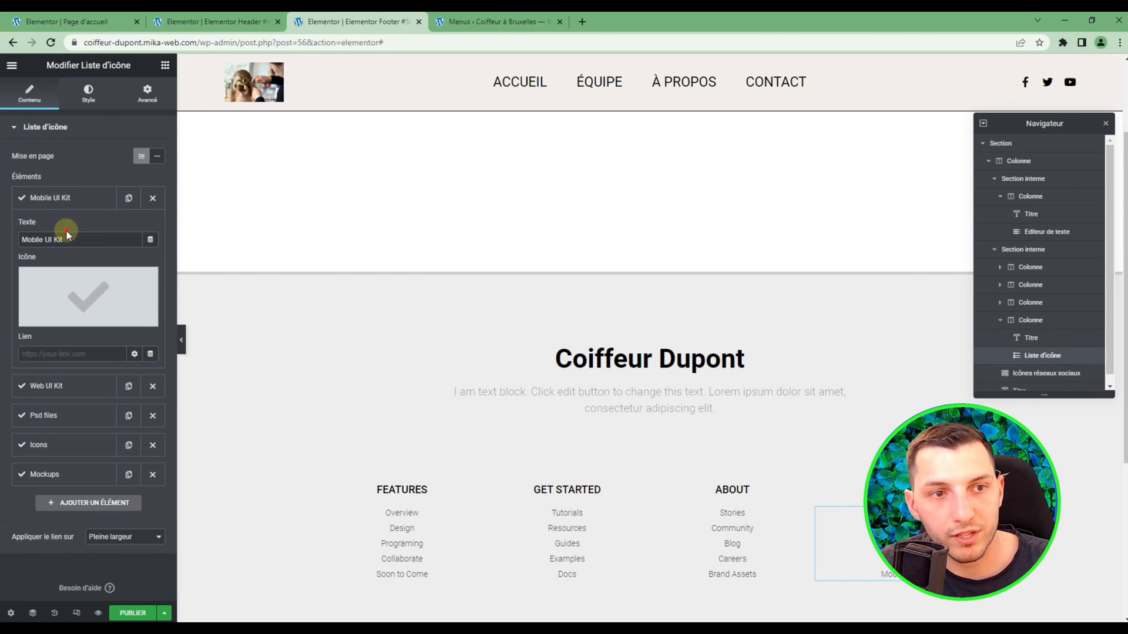
pyautogui.click(145, 280)
pyautogui.click(152, 387)
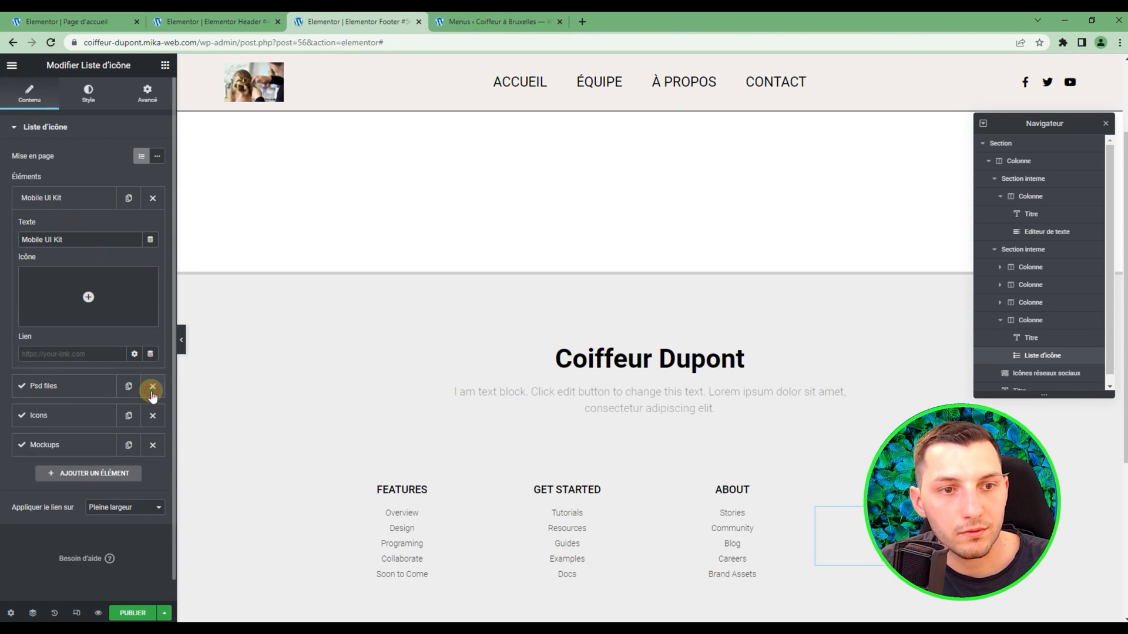
pyautogui.click(153, 386)
pyautogui.click(153, 387)
pyautogui.click(152, 387)
pyautogui.tripleClick(88, 240)
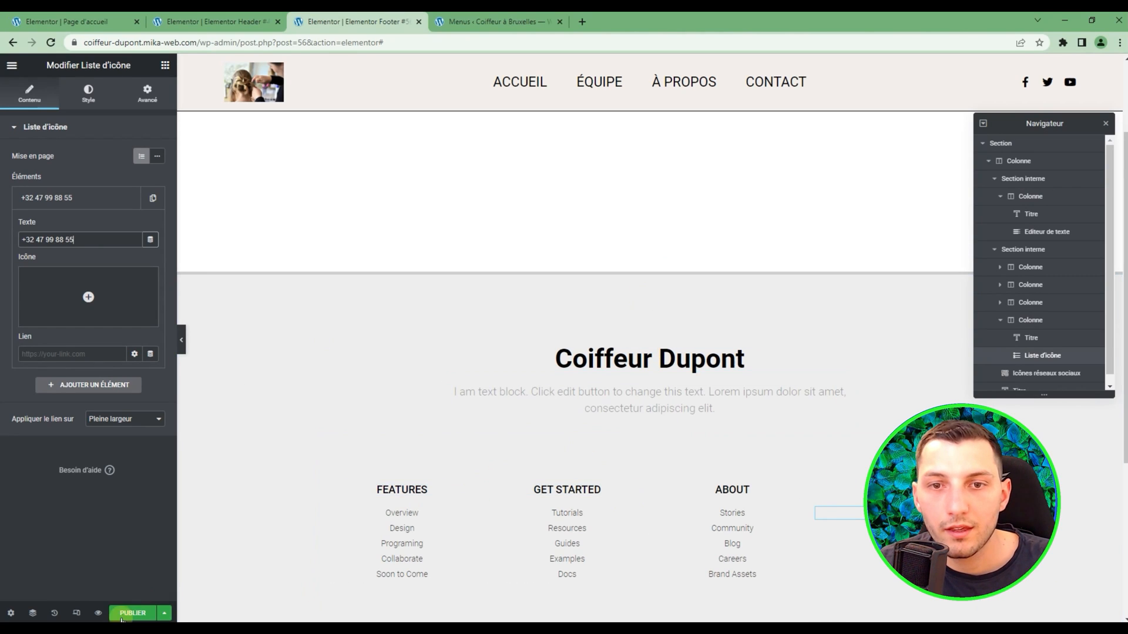
pyautogui.scroll(-3, 376, 329)
pyautogui.scroll(3, 689, 396)
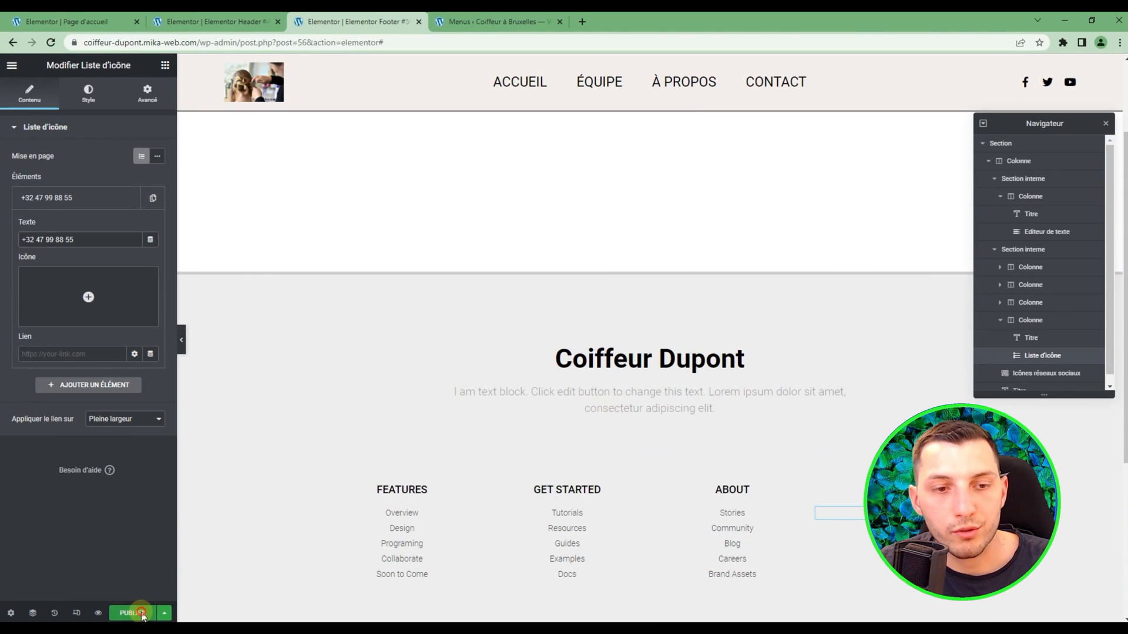
# Publish the footer template with an Include Entire Site display condition
pyautogui.click(139, 613)
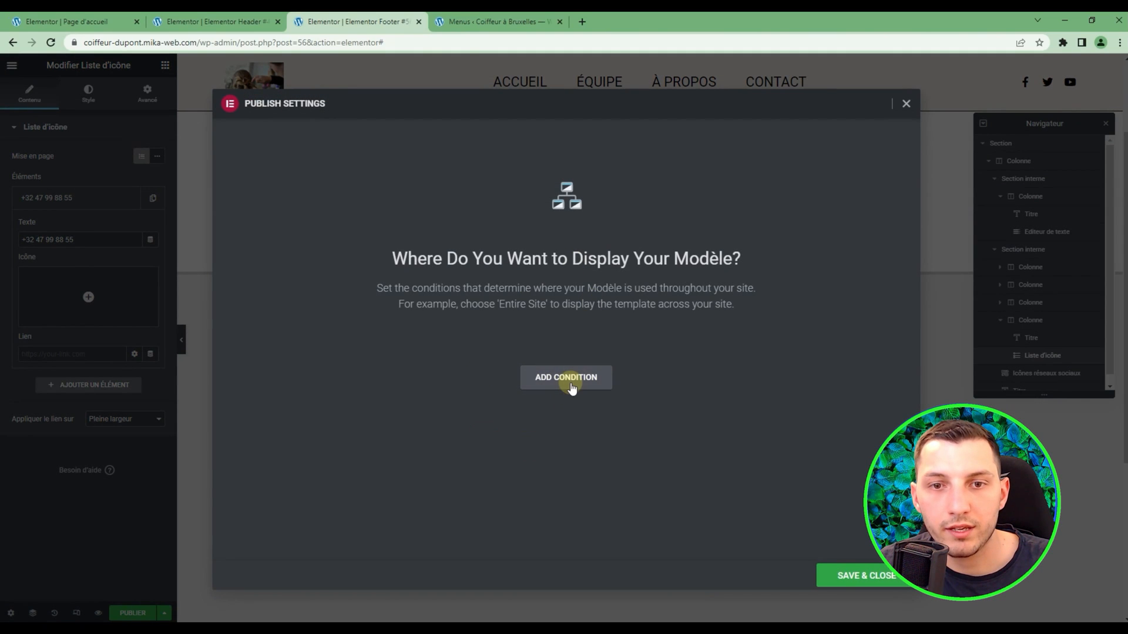
pyautogui.click(572, 387)
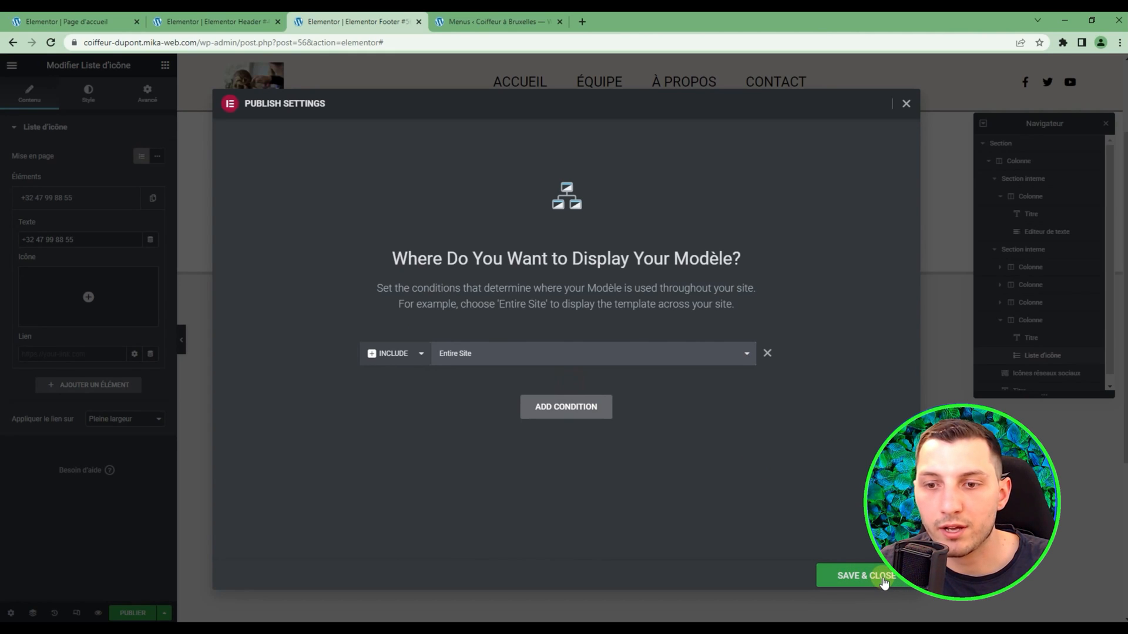
pyautogui.click(884, 581)
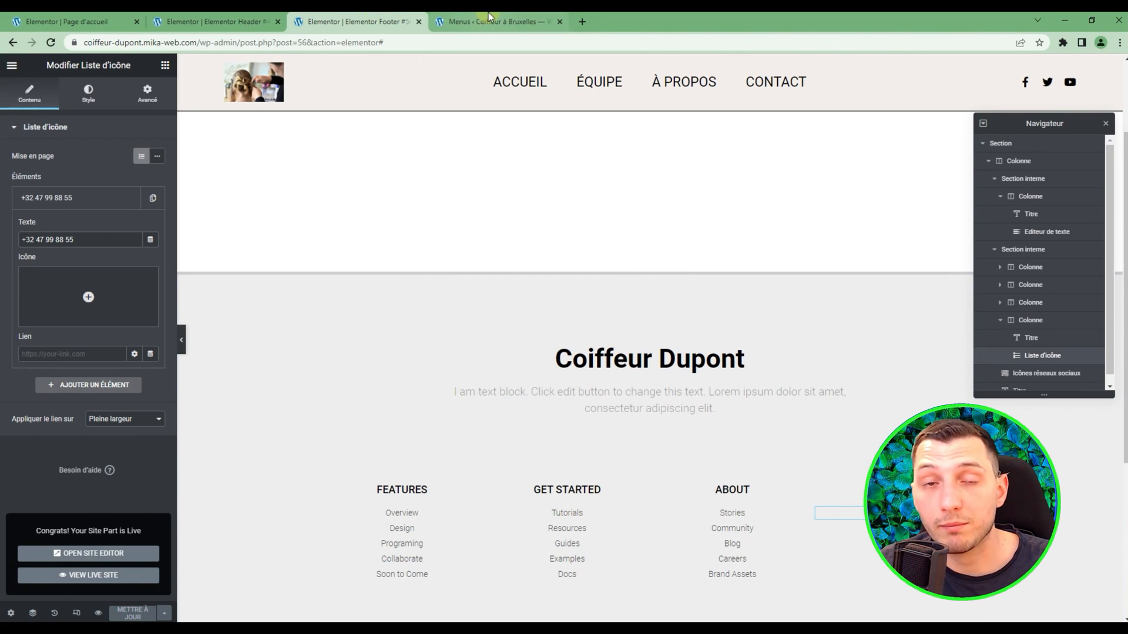
pyautogui.click(233, 16)
# Create a new page titled 'Accueil' from the WordPress dashboard
pyautogui.click(458, 19)
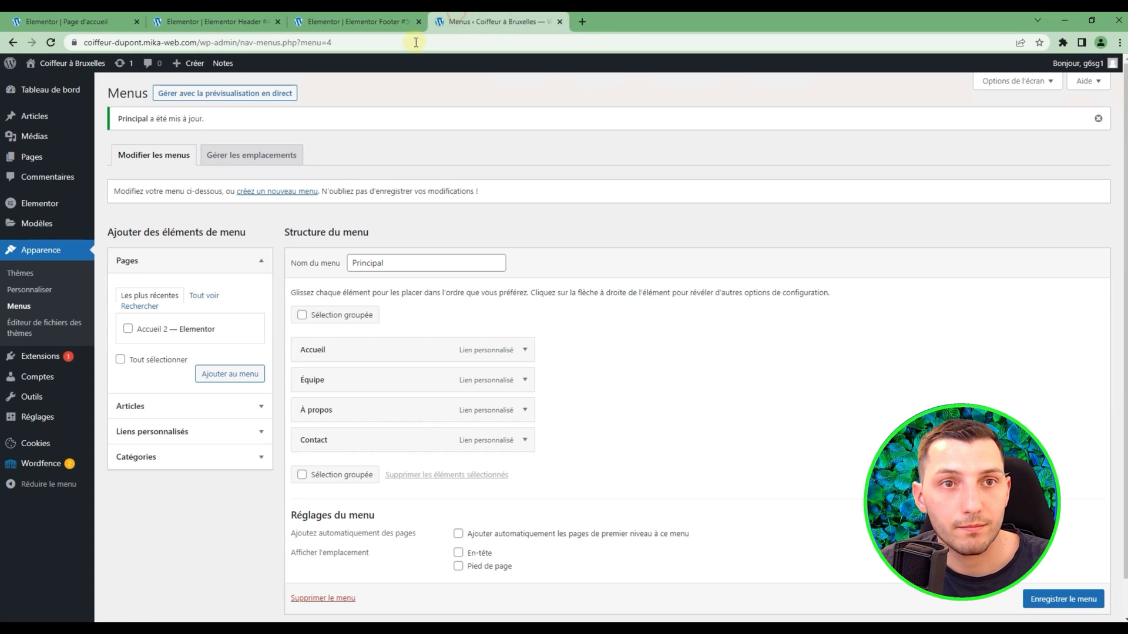
pyautogui.click(340, 21)
pyautogui.click(482, 25)
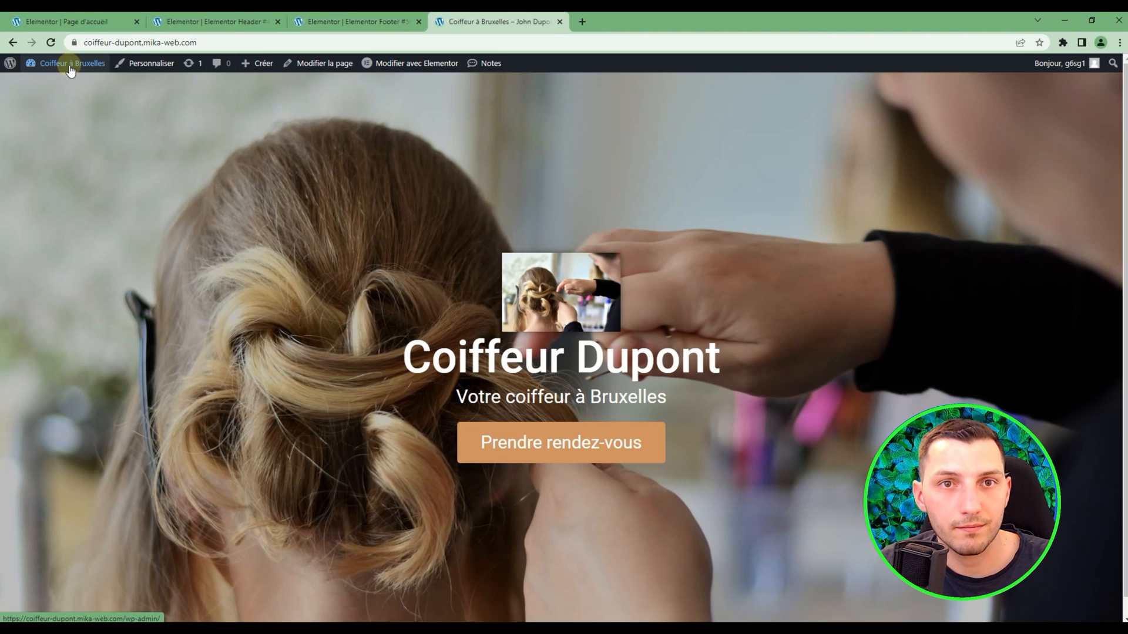
pyautogui.click(75, 86)
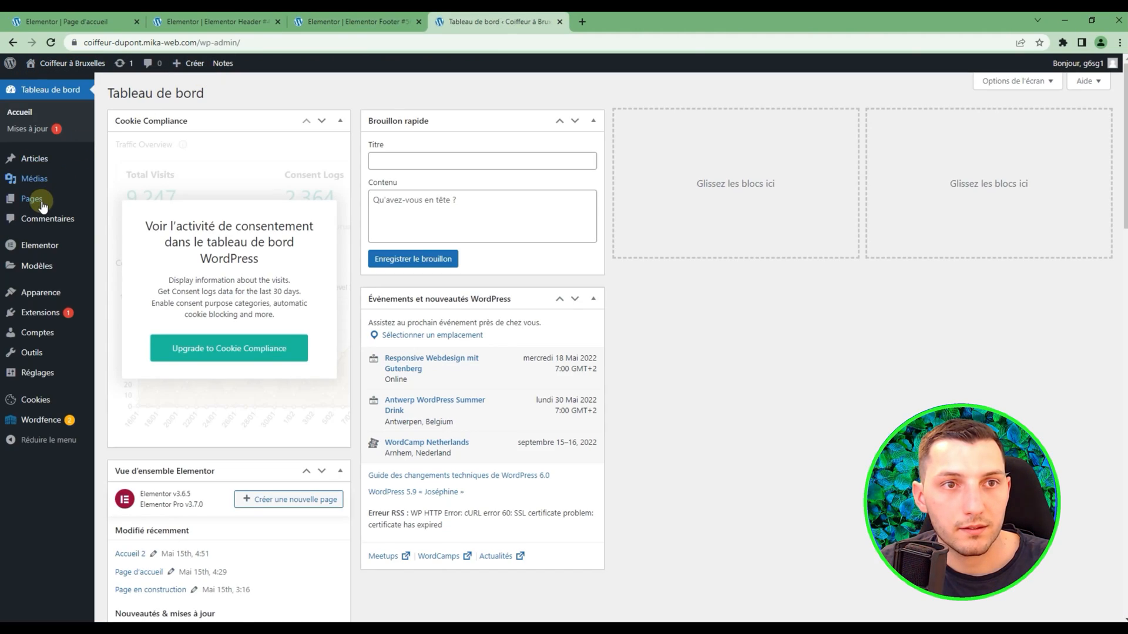
pyautogui.moveTo(36, 201)
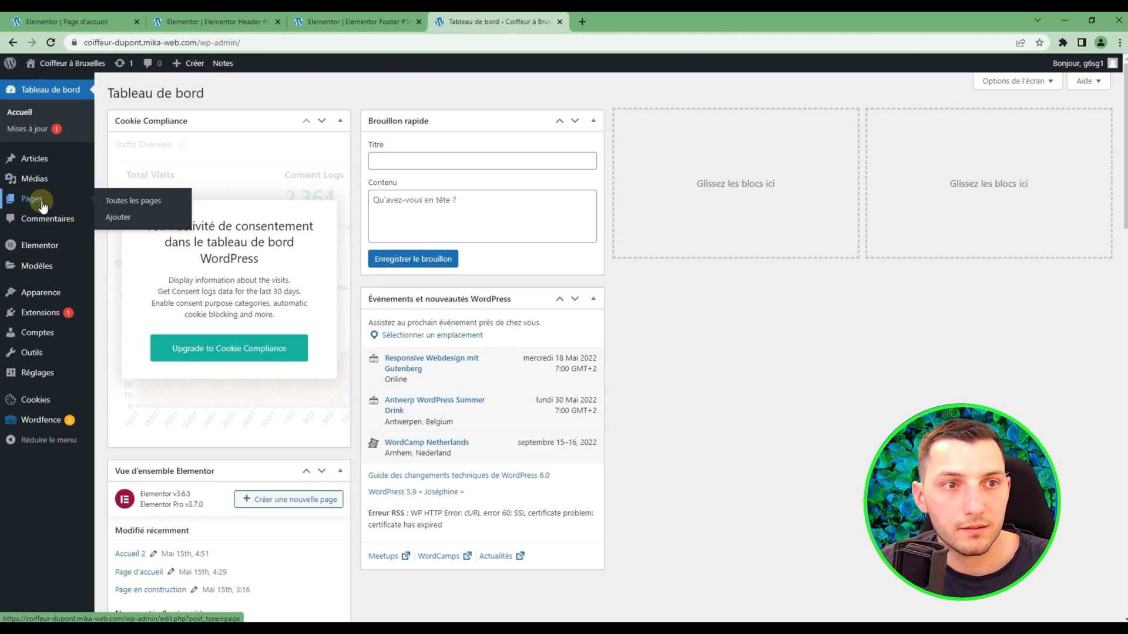
pyautogui.click(127, 220)
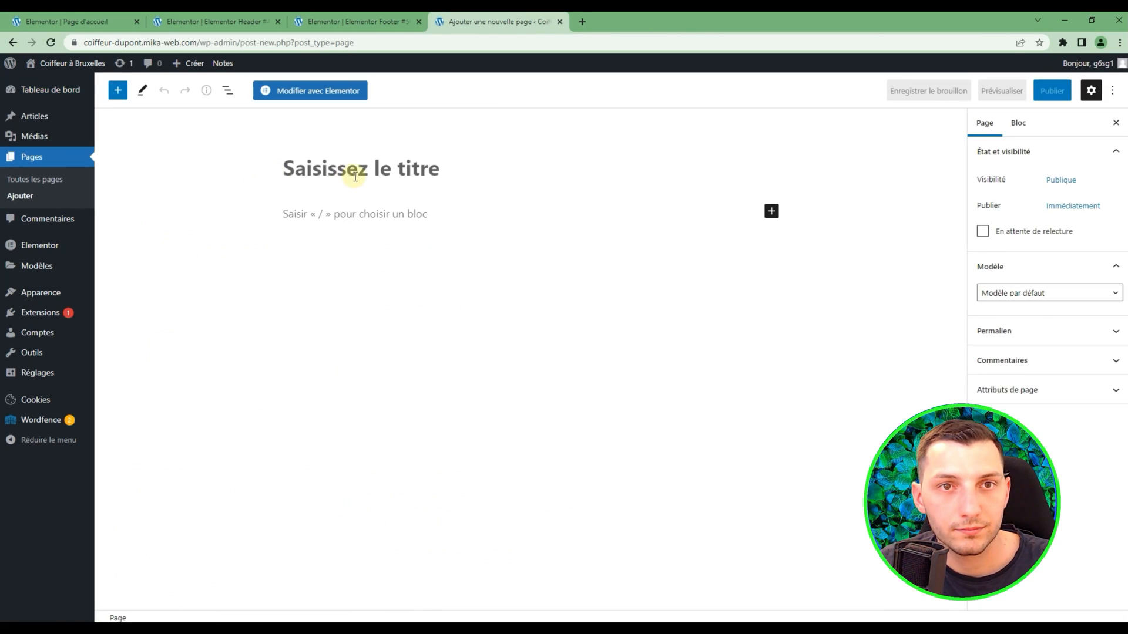
pyautogui.click(353, 171)
pyautogui.write('Accueil')
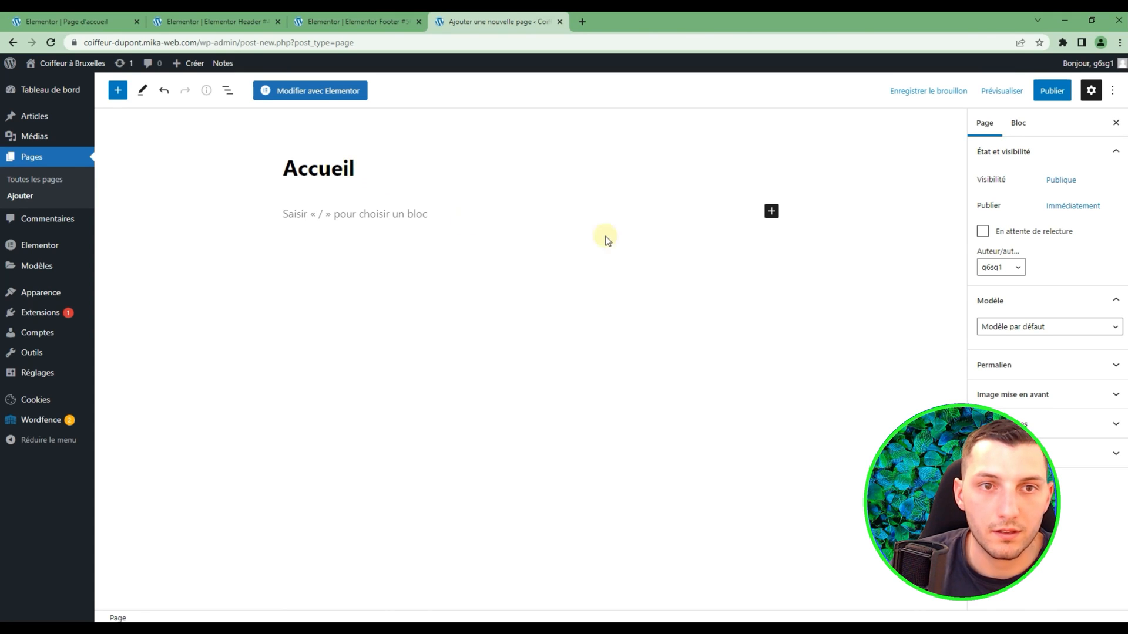
# Give the Accueil page the Elementor pleine largeur template and save it as a draft
pyautogui.click(1061, 332)
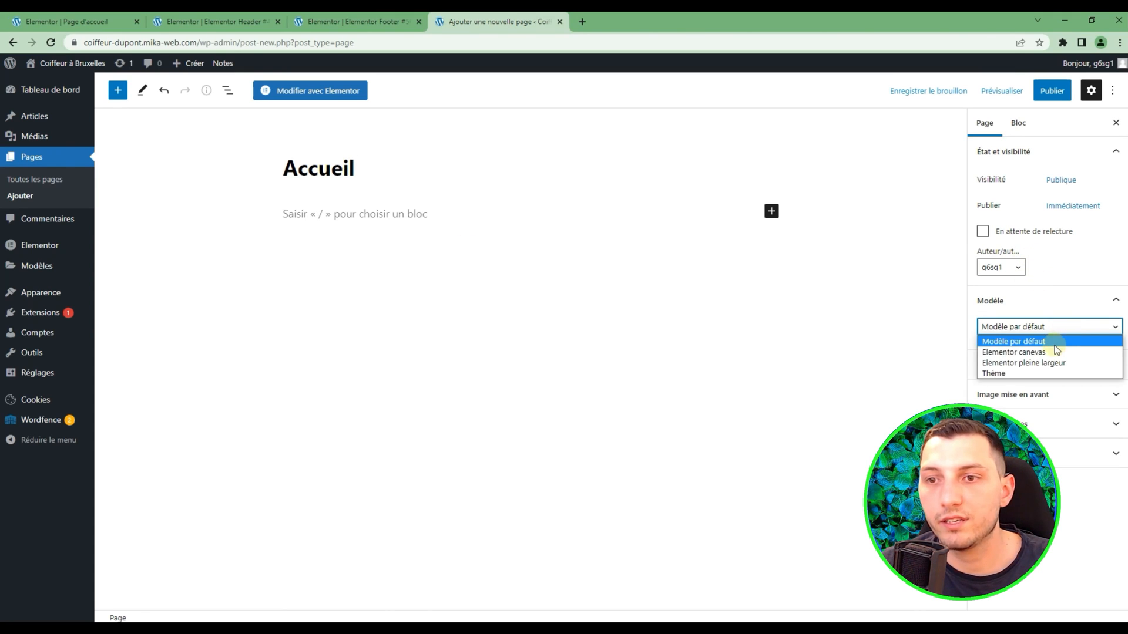
pyautogui.click(1026, 364)
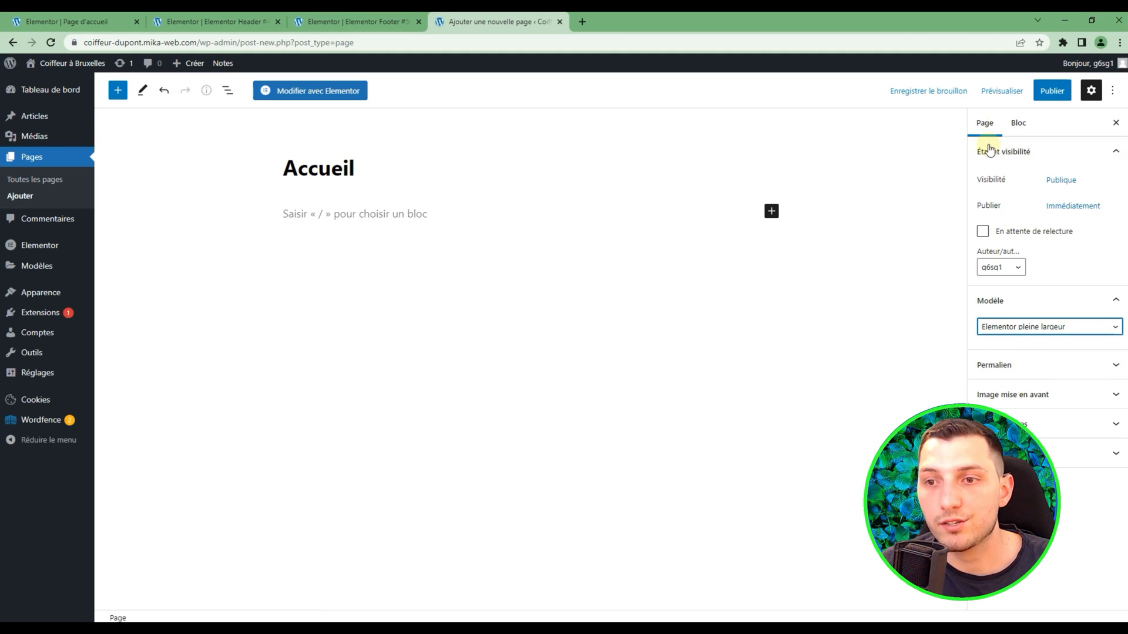
pyautogui.click(933, 92)
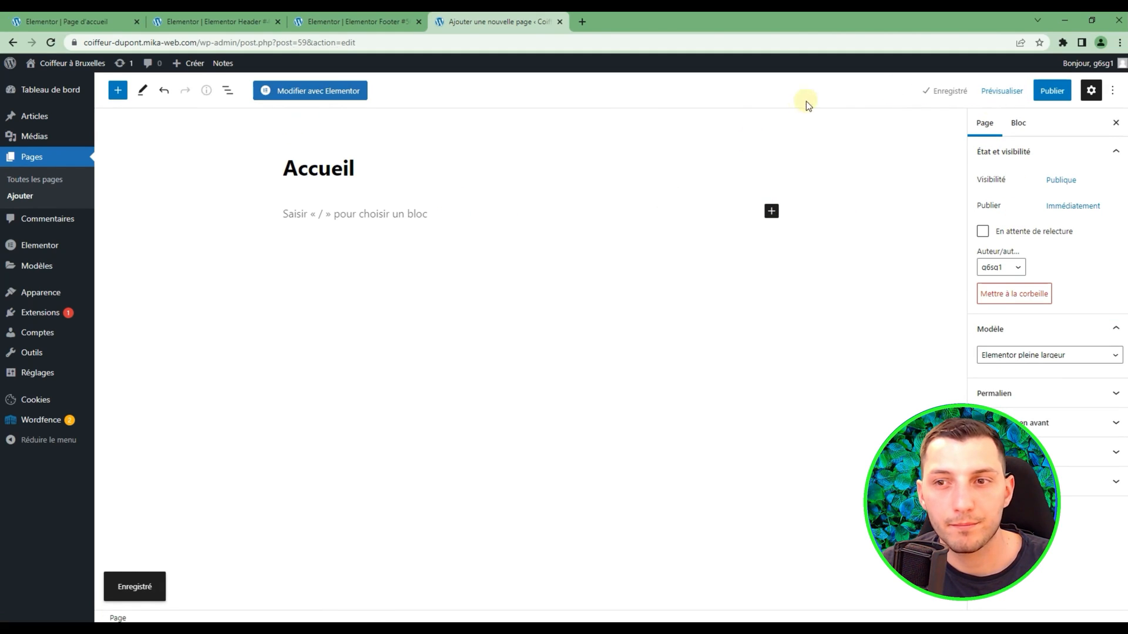
pyautogui.click(304, 94)
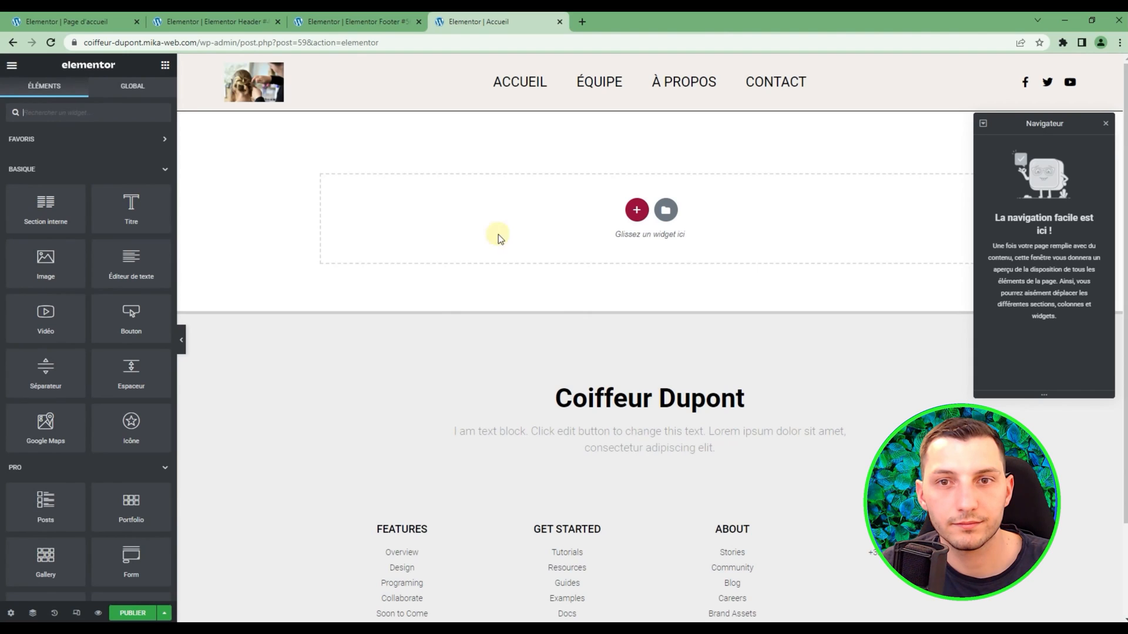
# Insert the Beauty Salon – About template, found by searching 'hair', applying its page settings
pyautogui.click(1104, 123)
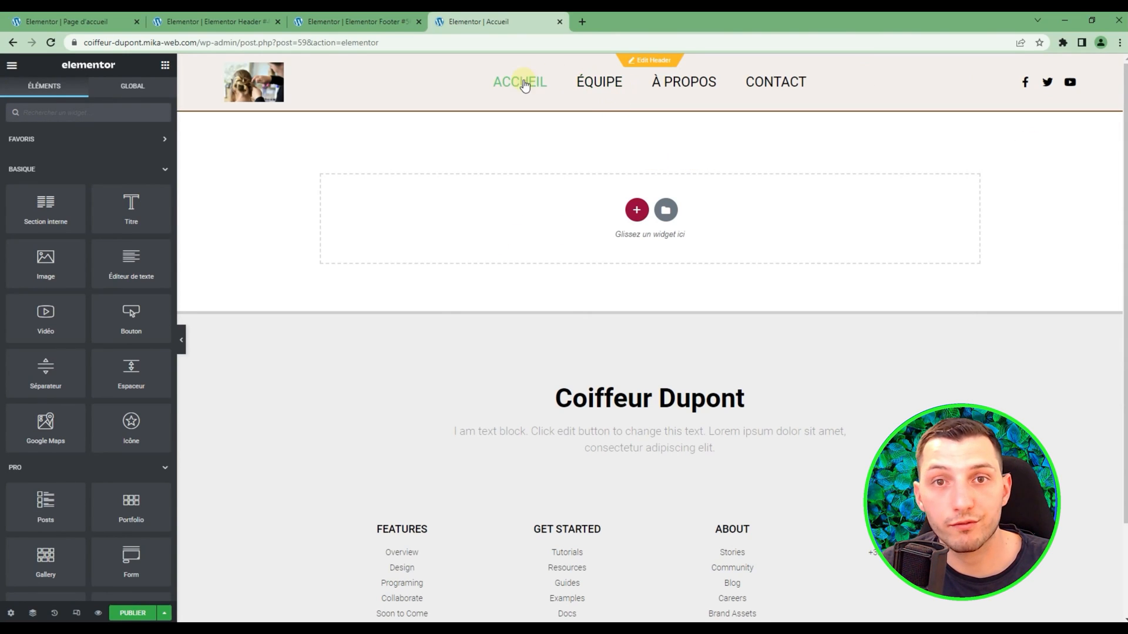
pyautogui.scroll(-2, 661, 248)
pyautogui.scroll(2, 669, 254)
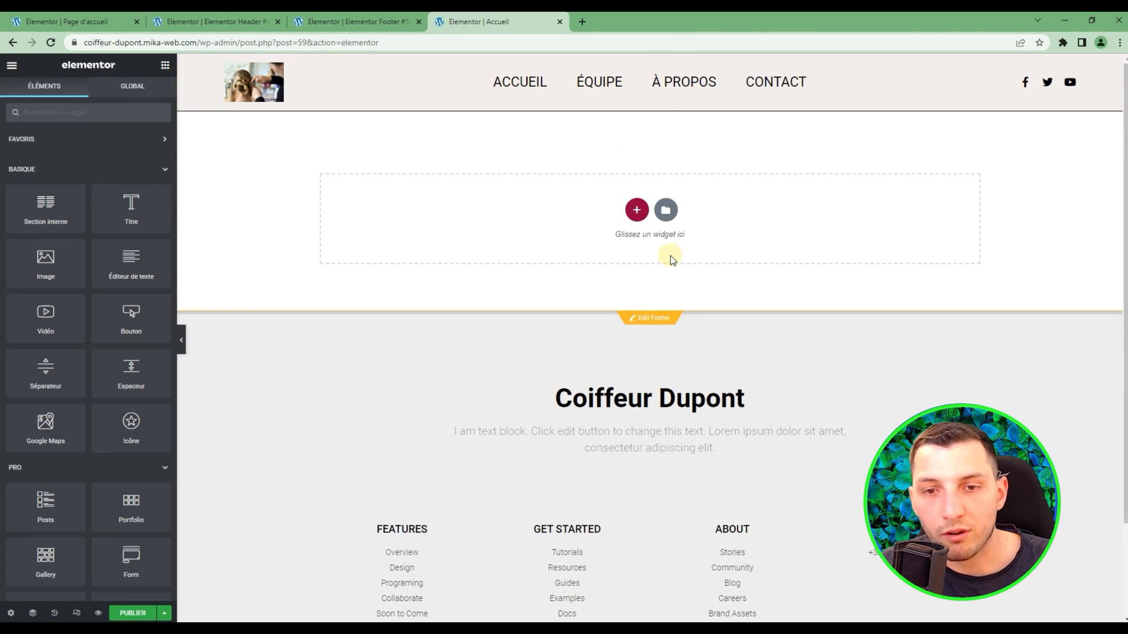
pyautogui.click(666, 212)
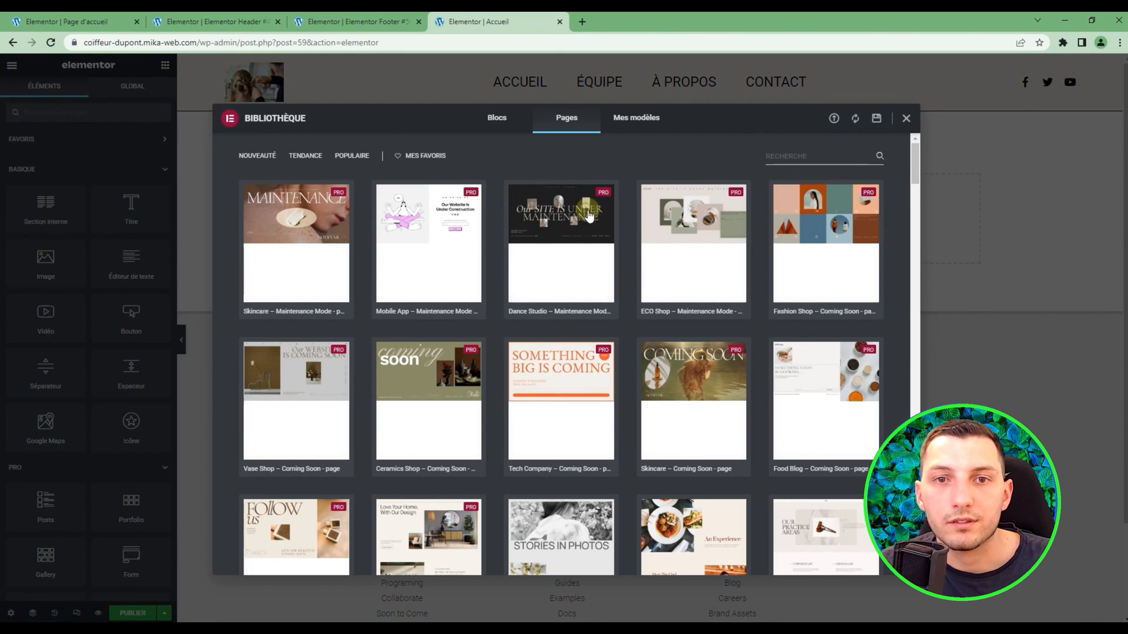
pyautogui.click(815, 156)
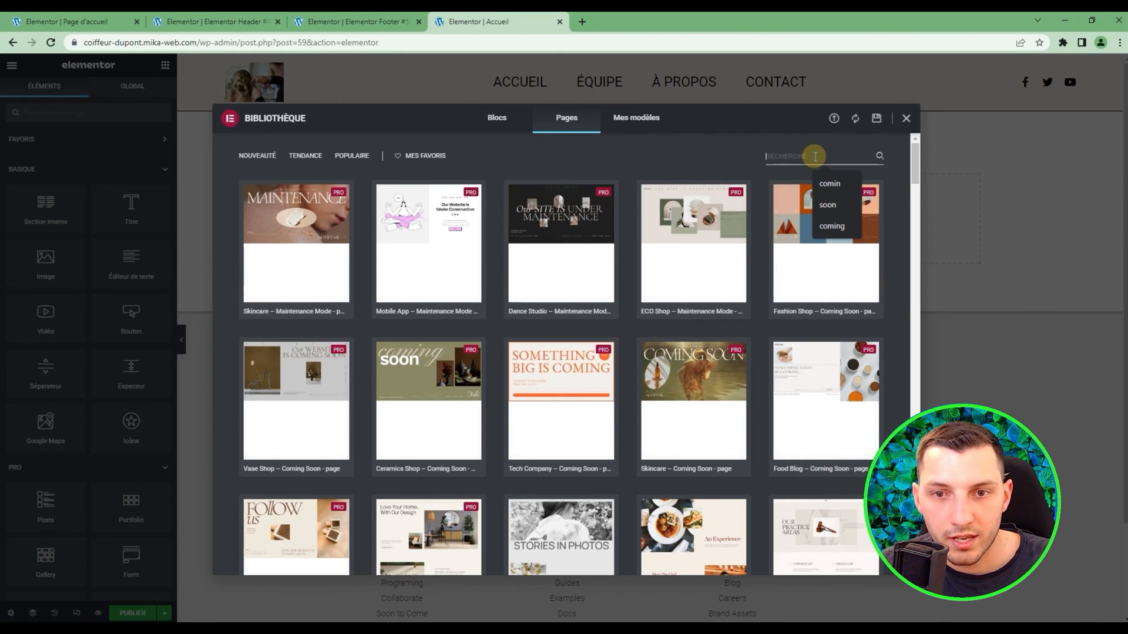
pyautogui.write('hair')
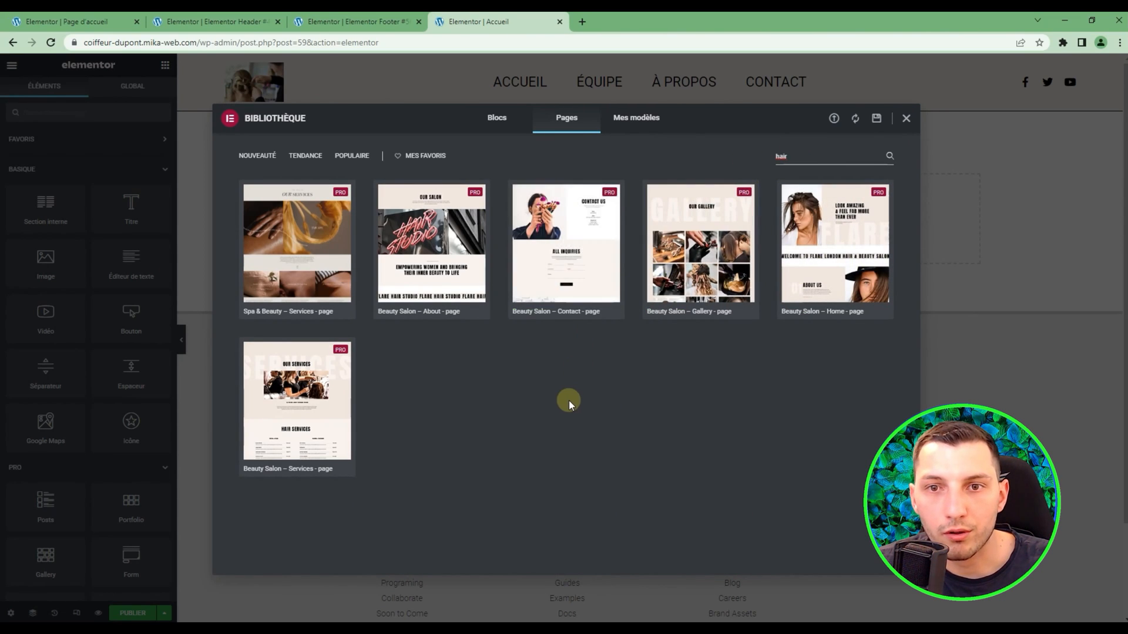
pyautogui.click(398, 313)
pyautogui.click(624, 381)
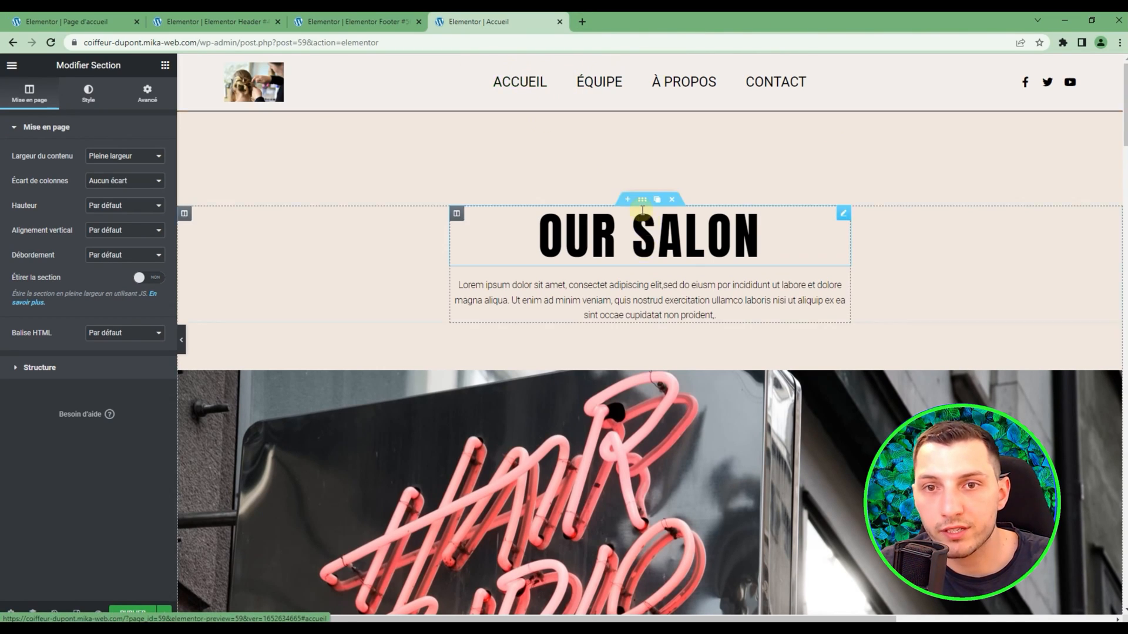
# Set the OUR SALON heading's typography font family to Par défaut
pyautogui.click(755, 235)
pyautogui.click(93, 94)
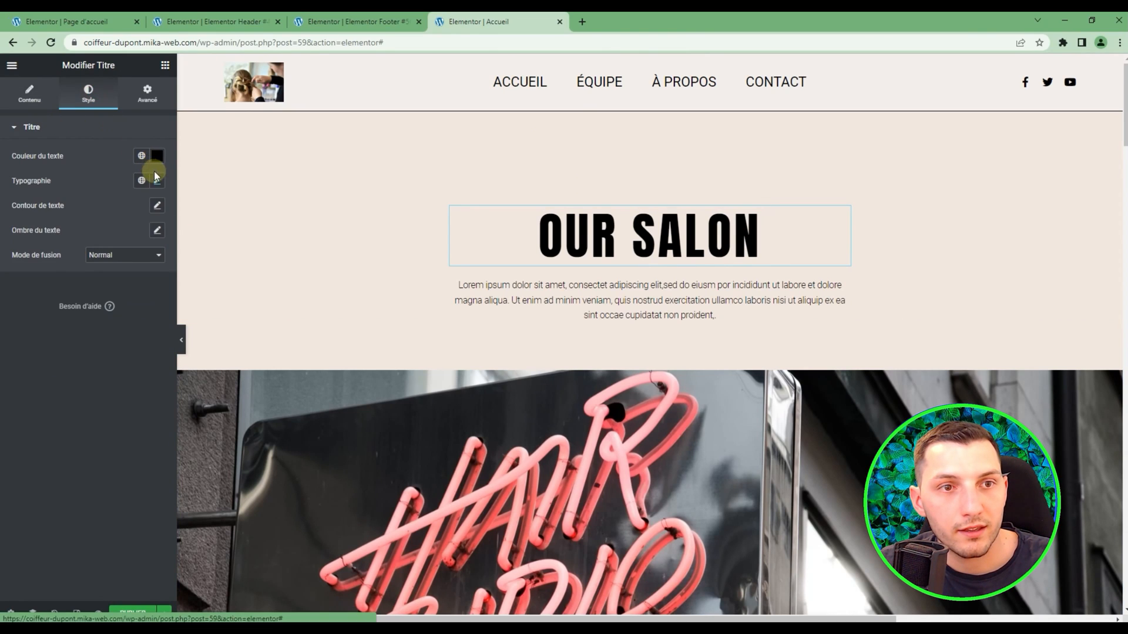
pyautogui.click(157, 181)
pyautogui.click(127, 235)
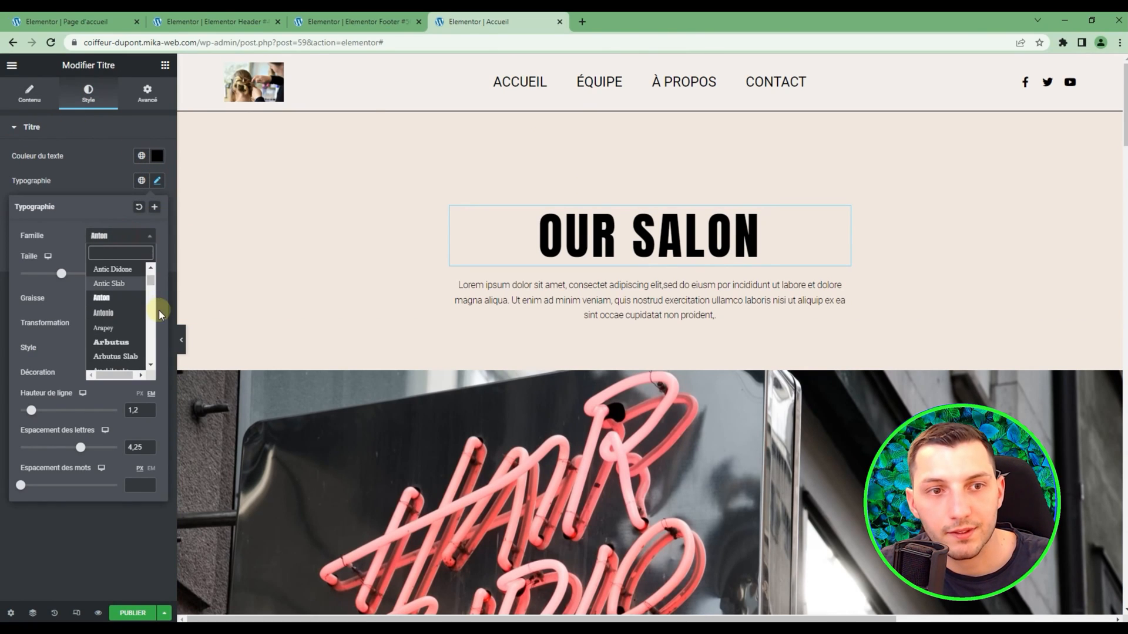
pyautogui.moveTo(149, 276); pyautogui.dragTo(150, 263)
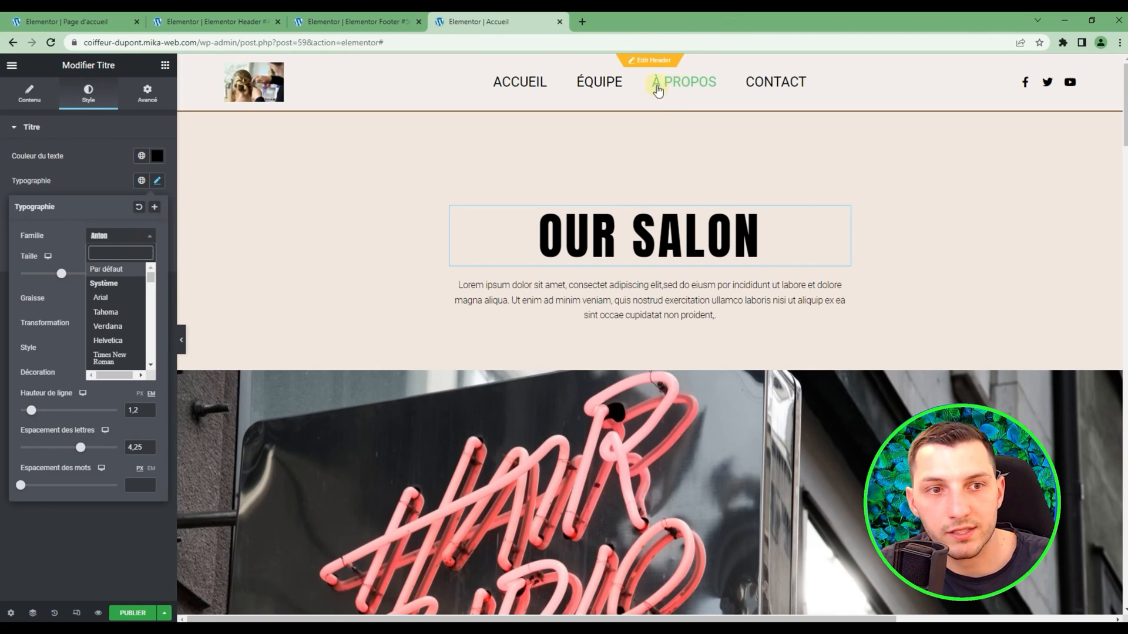
pyautogui.click(114, 269)
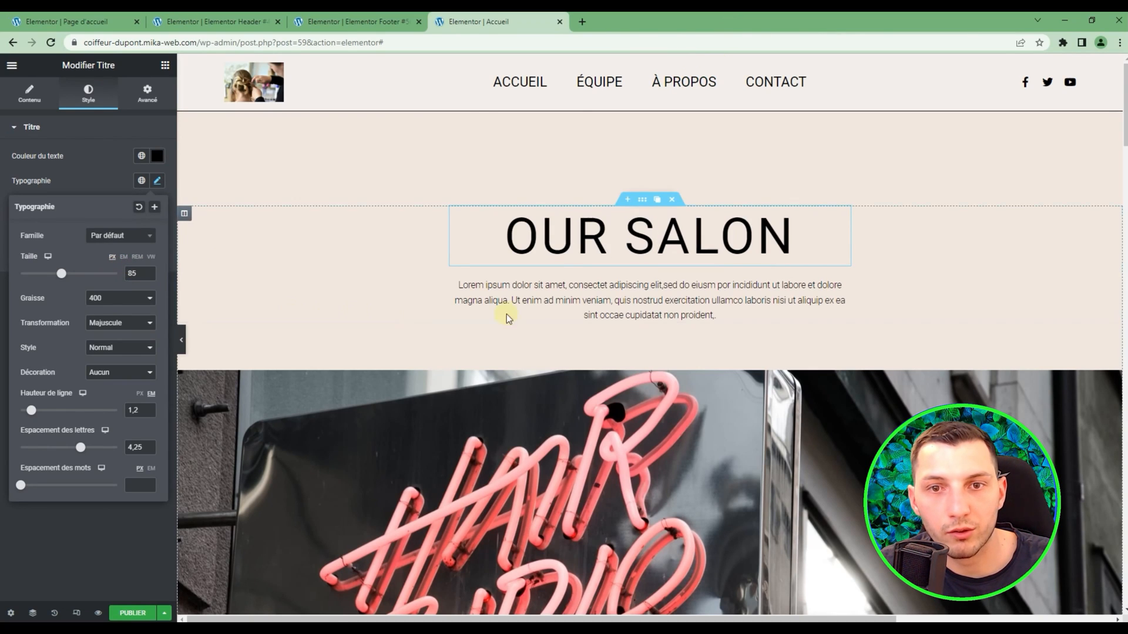
# Set the Lorem ipsum paragraph's font family to Par défaut as well
pyautogui.click(520, 300)
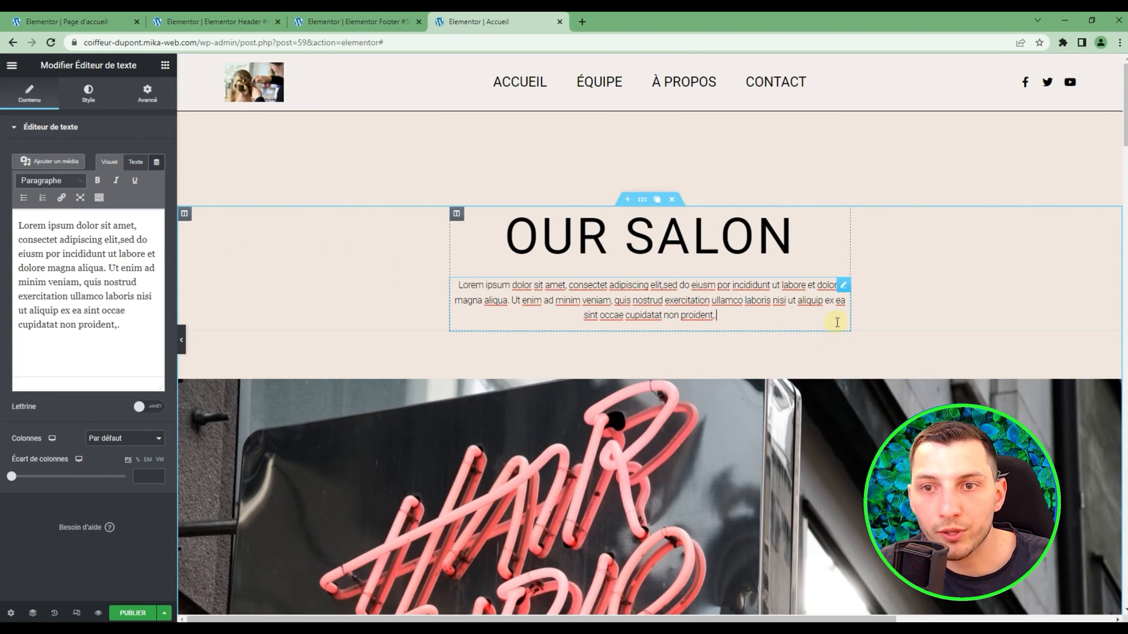
pyautogui.click(88, 94)
pyautogui.click(155, 209)
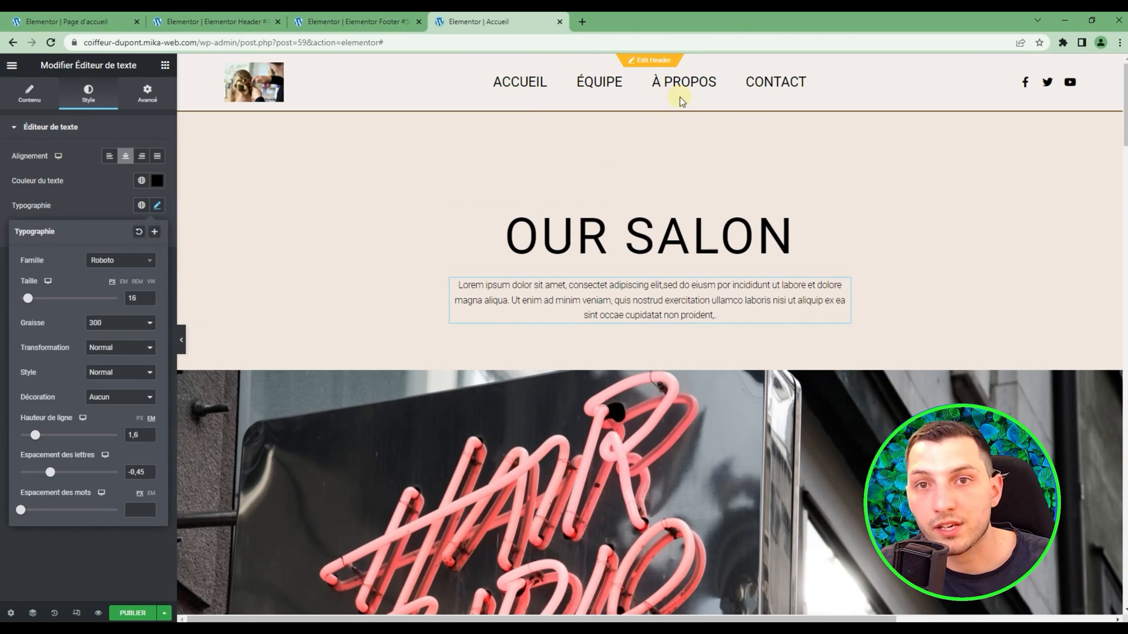
pyautogui.scroll(-2, 634, 262)
pyautogui.scroll(2, 699, 425)
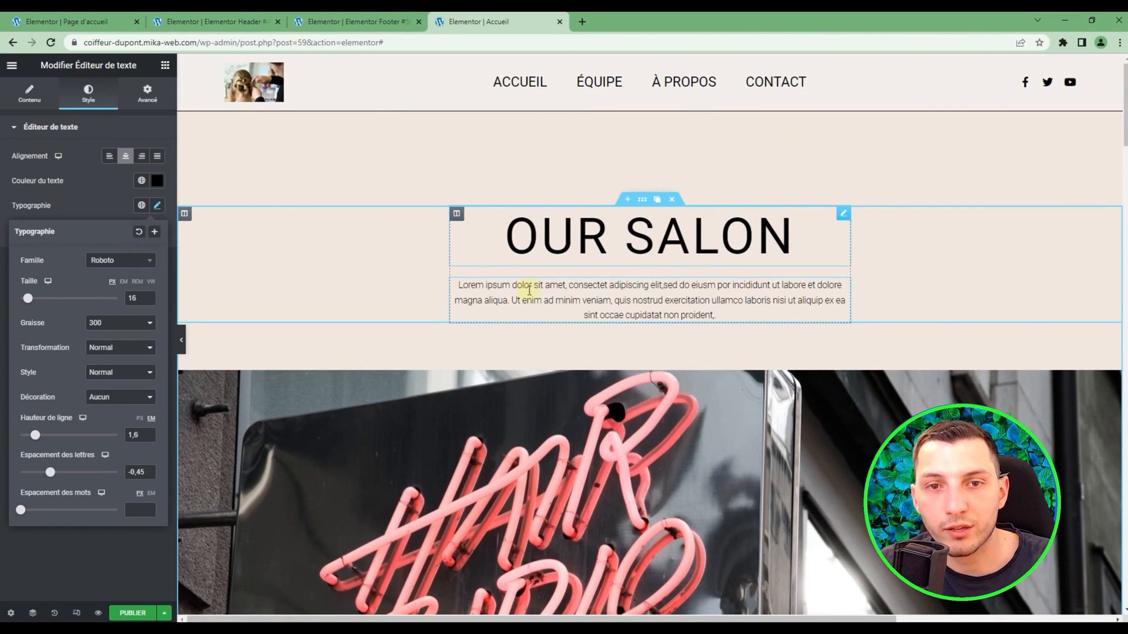
pyautogui.click(623, 294)
pyautogui.click(157, 207)
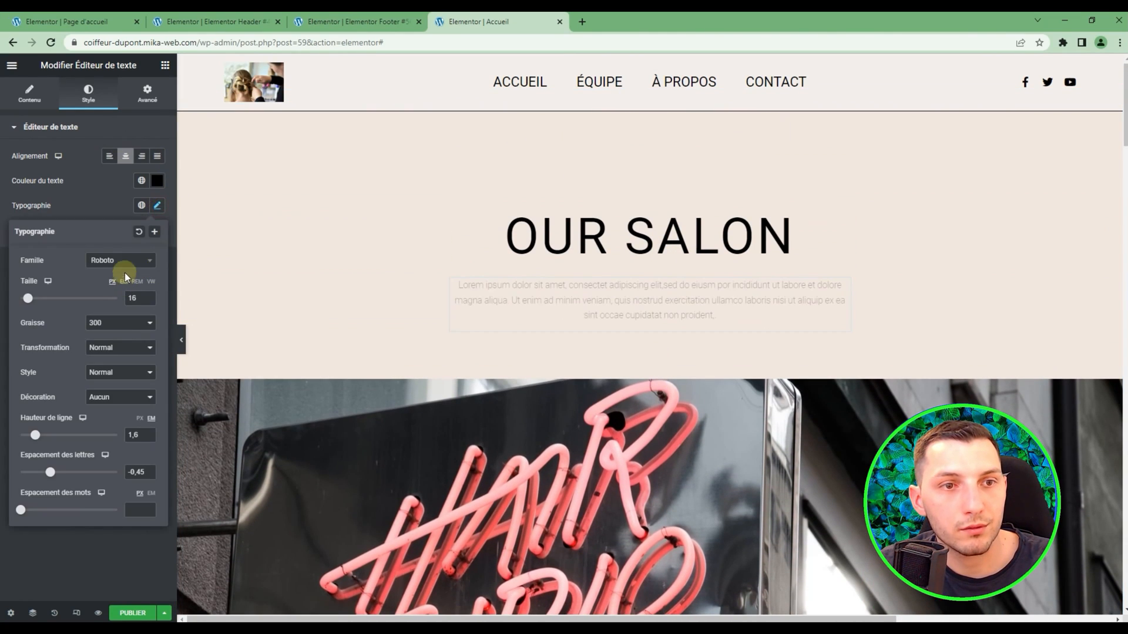
pyautogui.click(125, 260)
pyautogui.scroll(-3, 143, 304)
pyautogui.scroll(5, 143, 304)
pyautogui.click(132, 294)
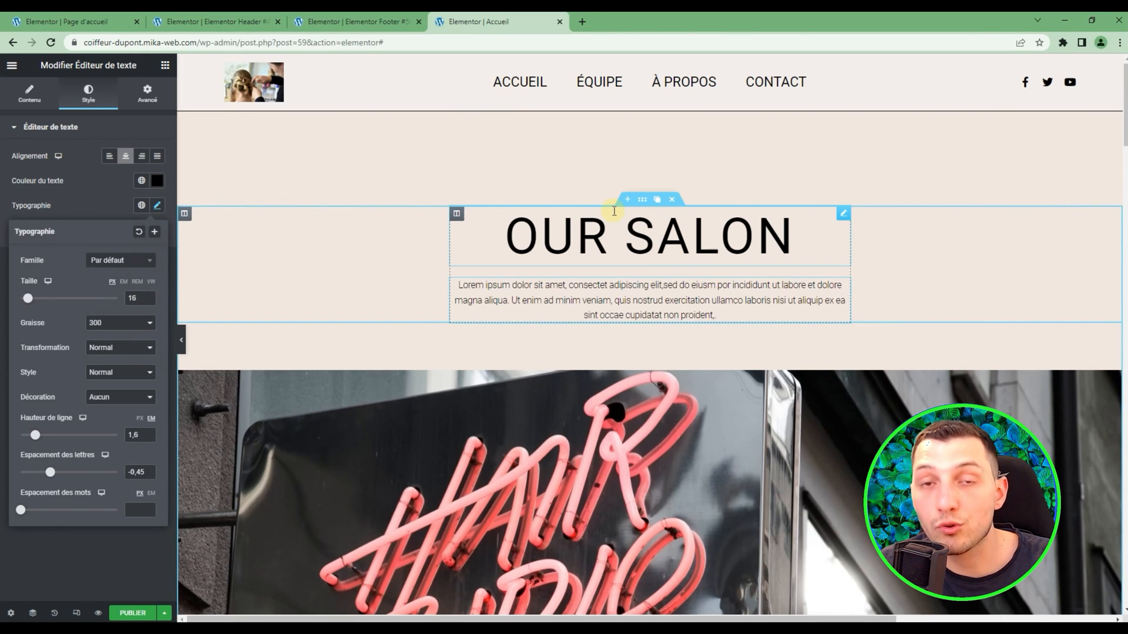
pyautogui.scroll(-4, 615, 234)
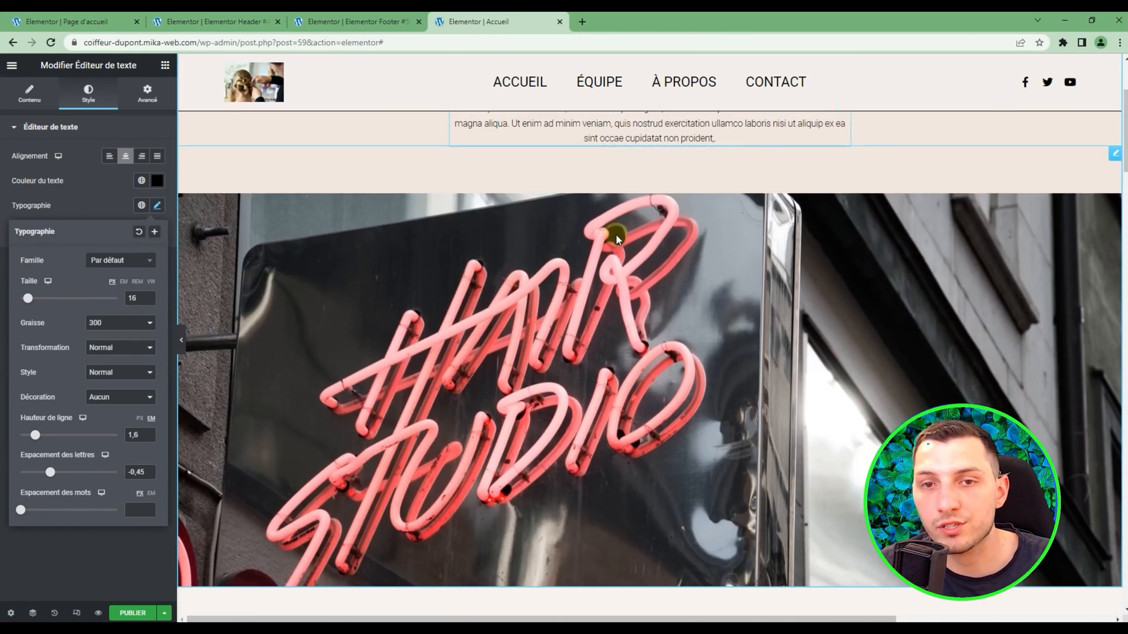
pyautogui.scroll(1, 615, 235)
pyautogui.scroll(3, 616, 233)
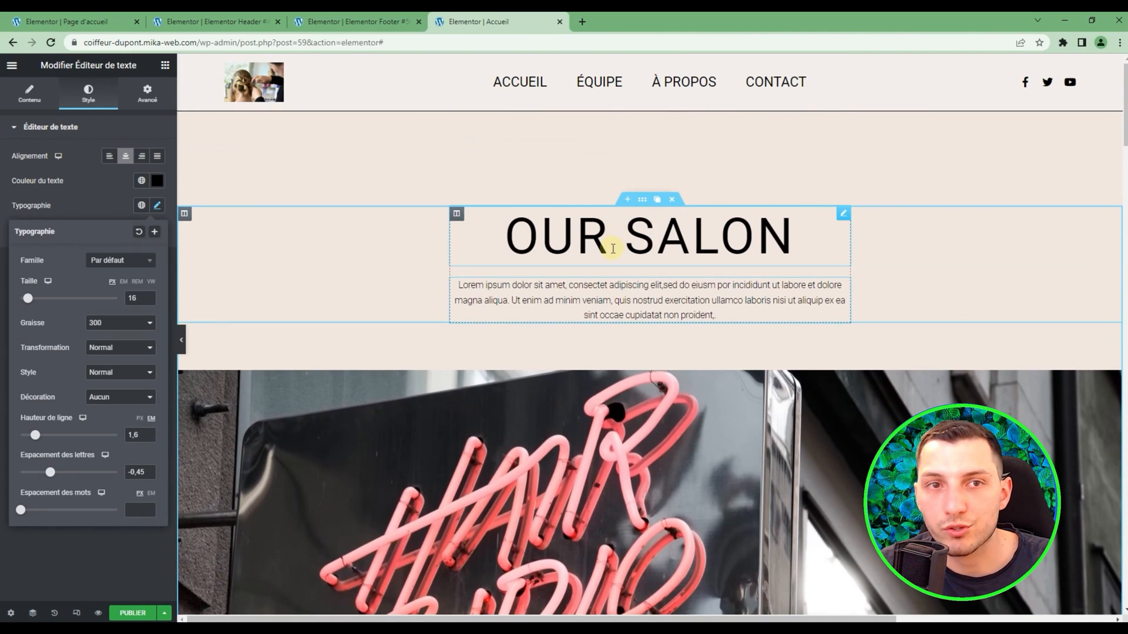
pyautogui.click(83, 194)
pyautogui.scroll(-1, 611, 294)
pyautogui.scroll(-4, 611, 288)
pyautogui.scroll(4, 623, 259)
pyautogui.click(639, 231)
# Rename the top heading to 'Coiffeur Dupont' and set its HTML tag to H1
pyautogui.click(30, 91)
pyautogui.click(95, 176)
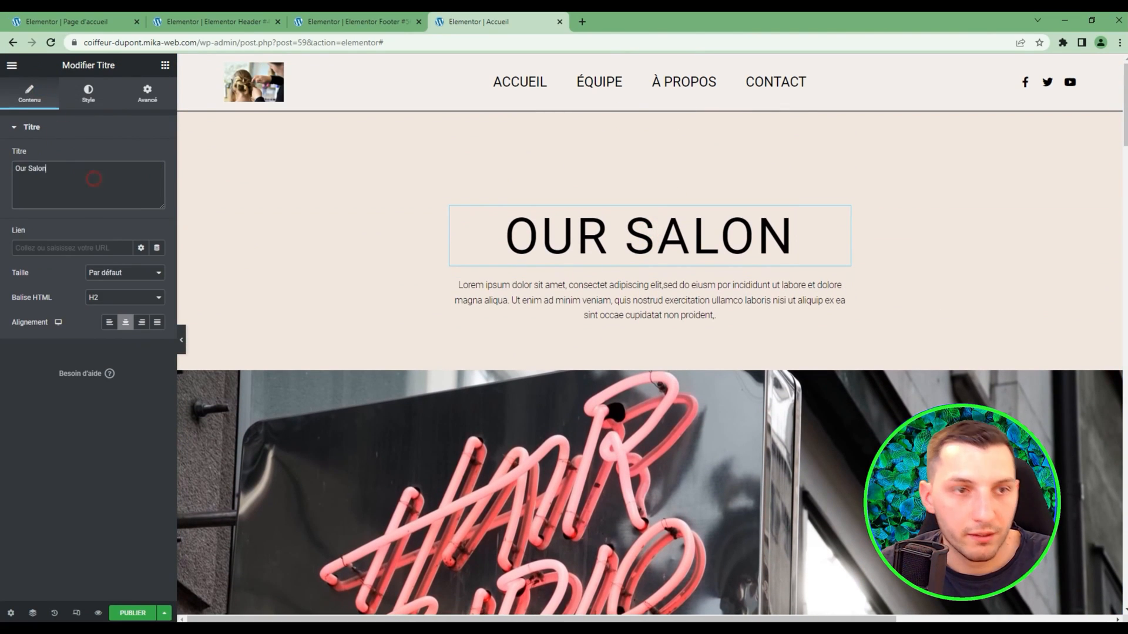
pyautogui.hotkey('ctrl', 'a')
pyautogui.write('Coiffeur')
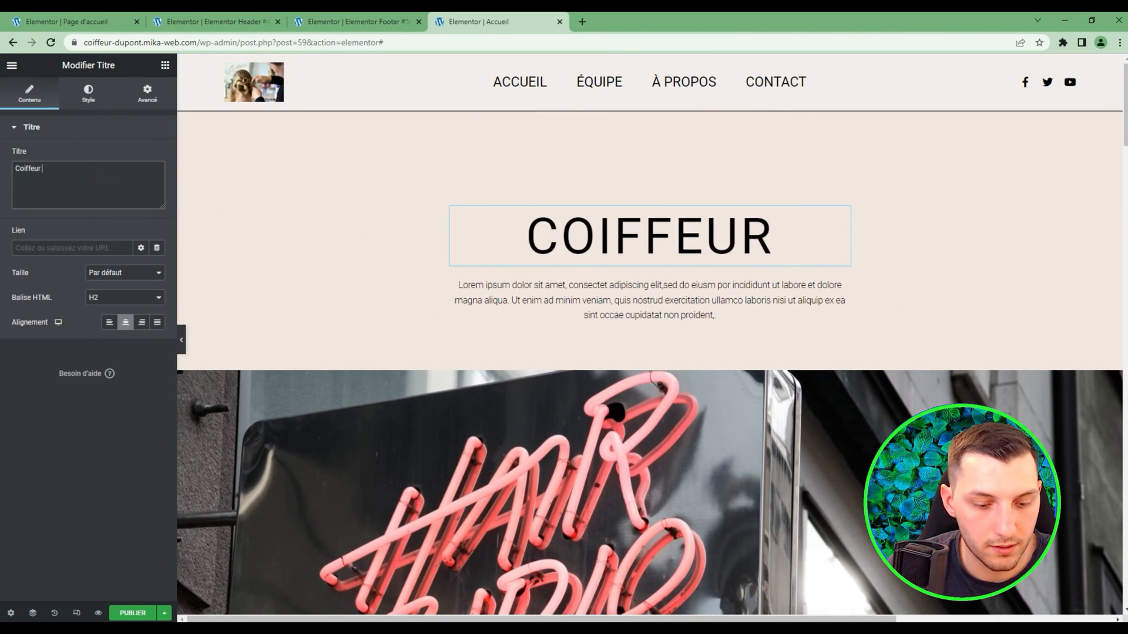
pyautogui.write(' Dupont')
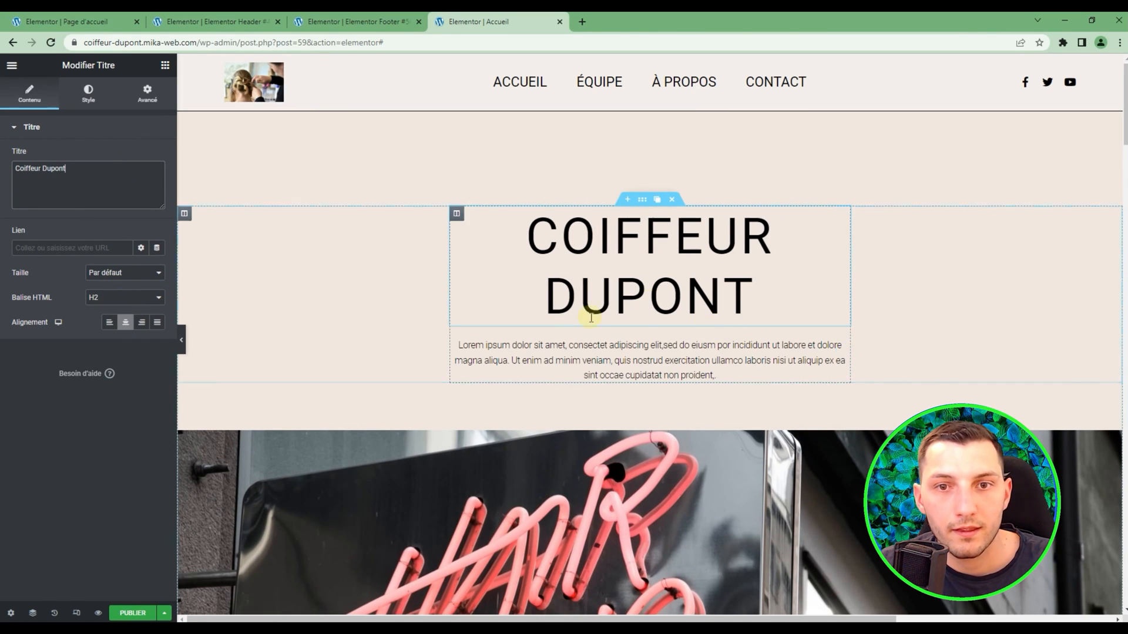
pyautogui.scroll(-1, 580, 286)
pyautogui.scroll(-8, 596, 277)
pyautogui.click(573, 235)
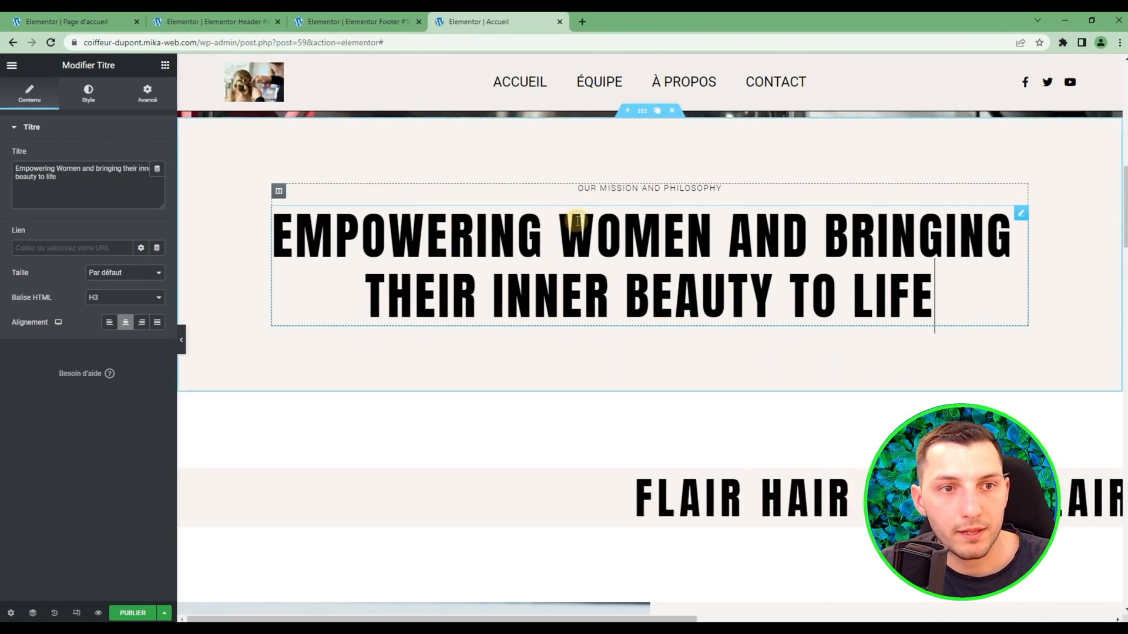
pyautogui.scroll(7, 516, 284)
pyautogui.click(554, 282)
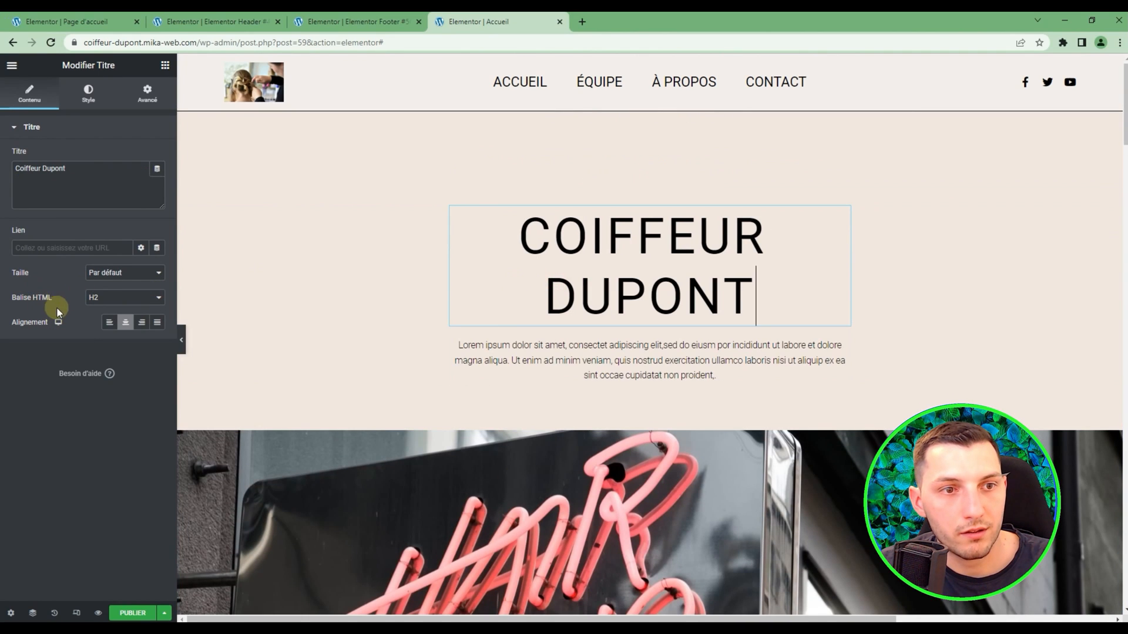
pyautogui.click(111, 298)
pyautogui.click(139, 309)
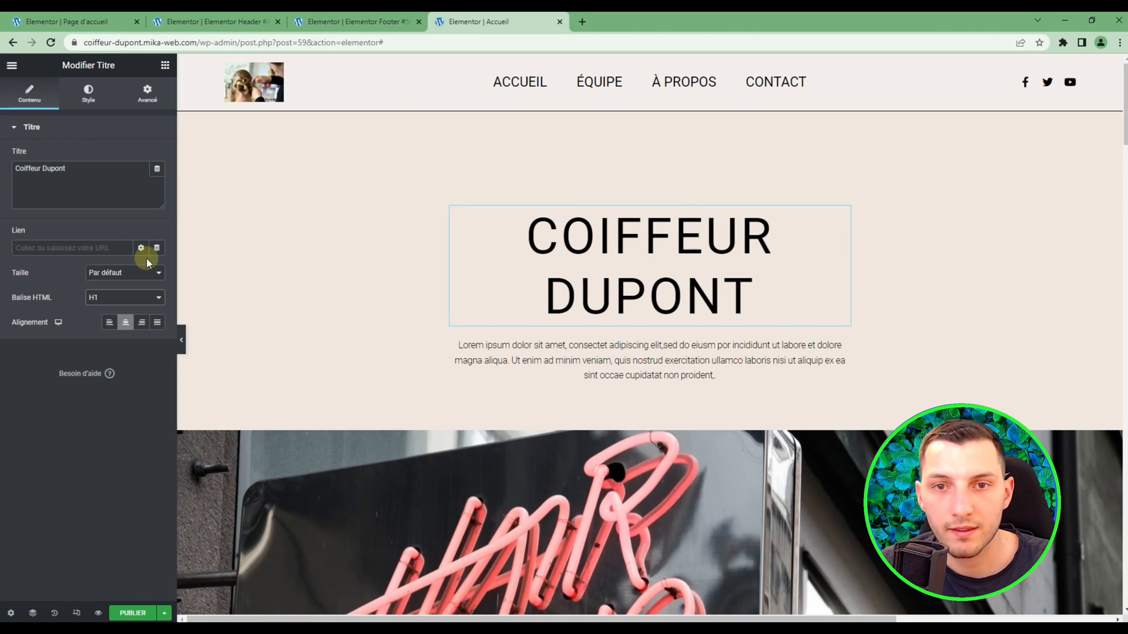
# Change the Empowering Women heading's HTML tag to H2
pyautogui.scroll(-10, 668, 322)
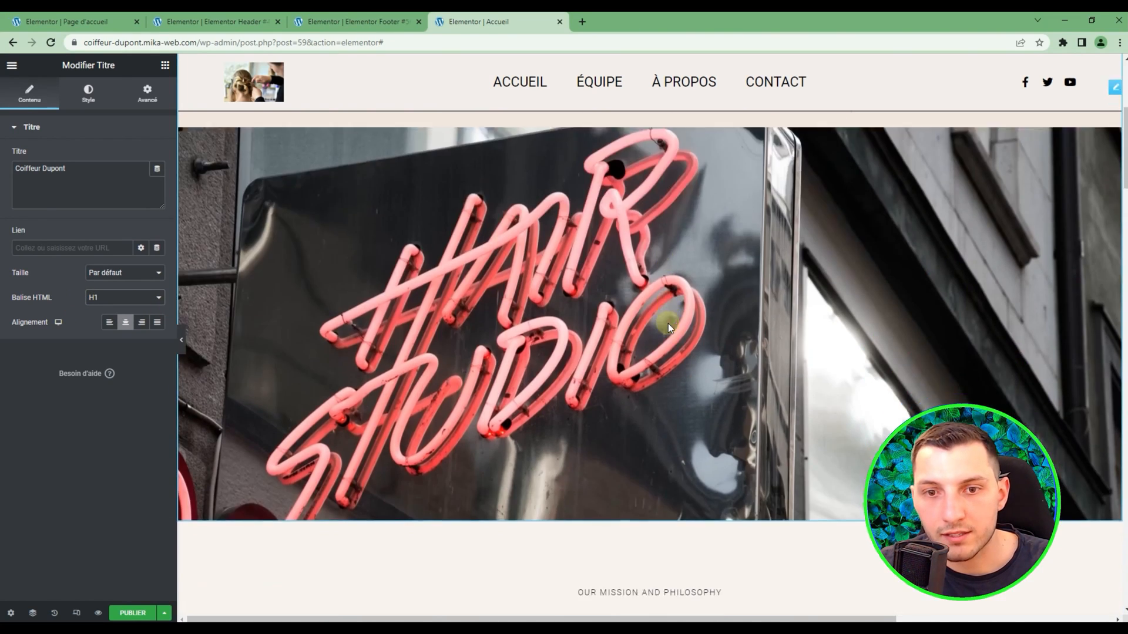
pyautogui.click(807, 377)
pyautogui.click(120, 300)
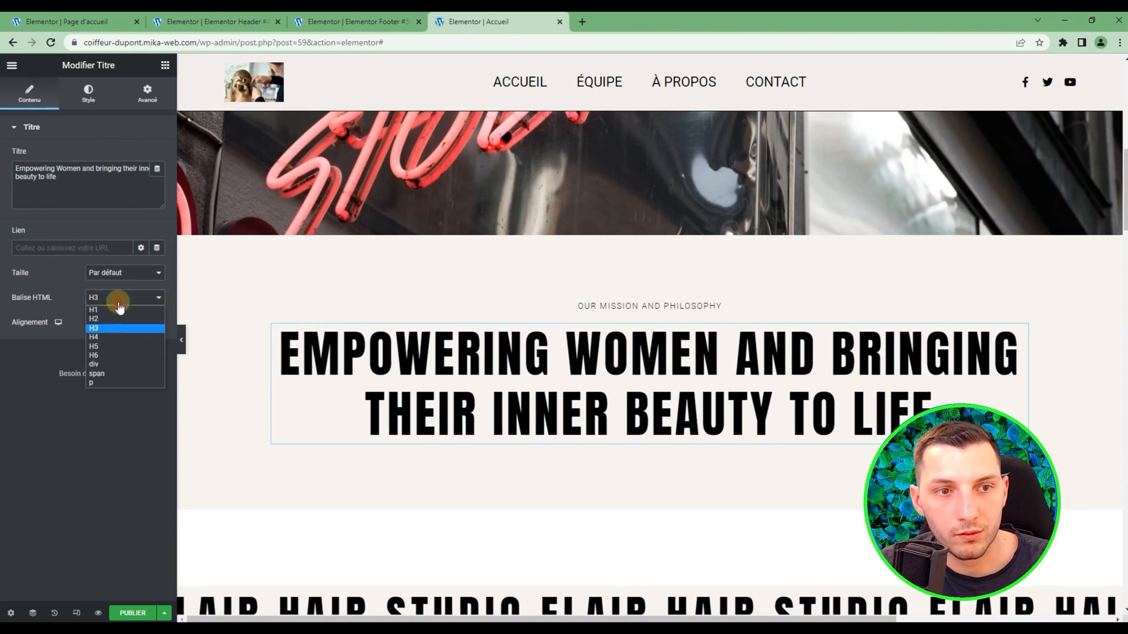
pyautogui.click(104, 318)
pyautogui.scroll(8, 591, 416)
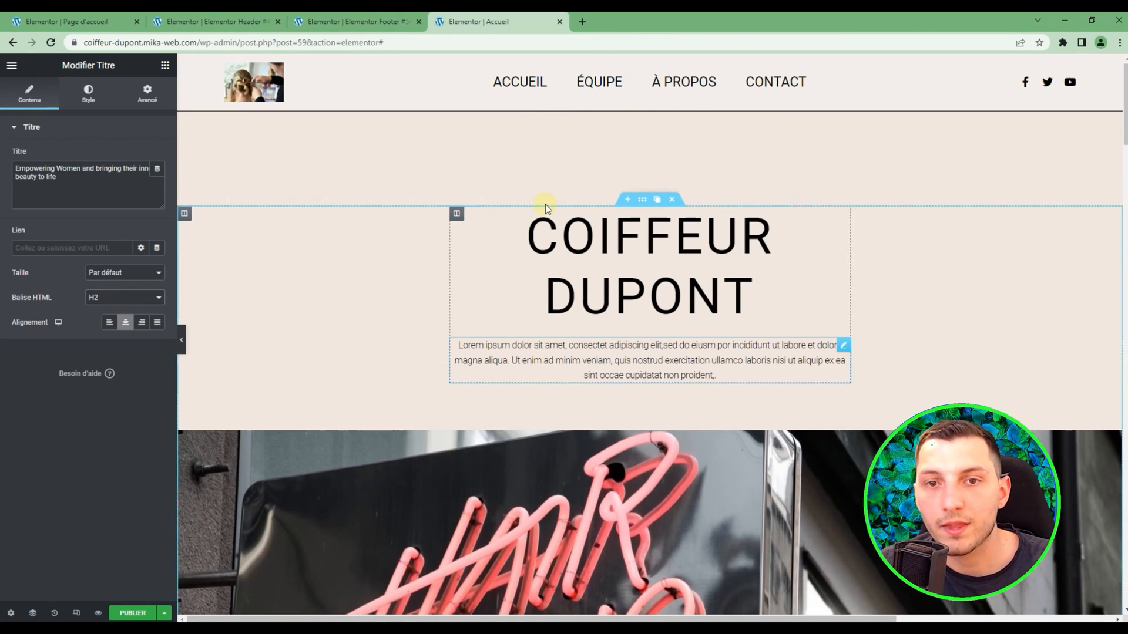
pyautogui.click(636, 349)
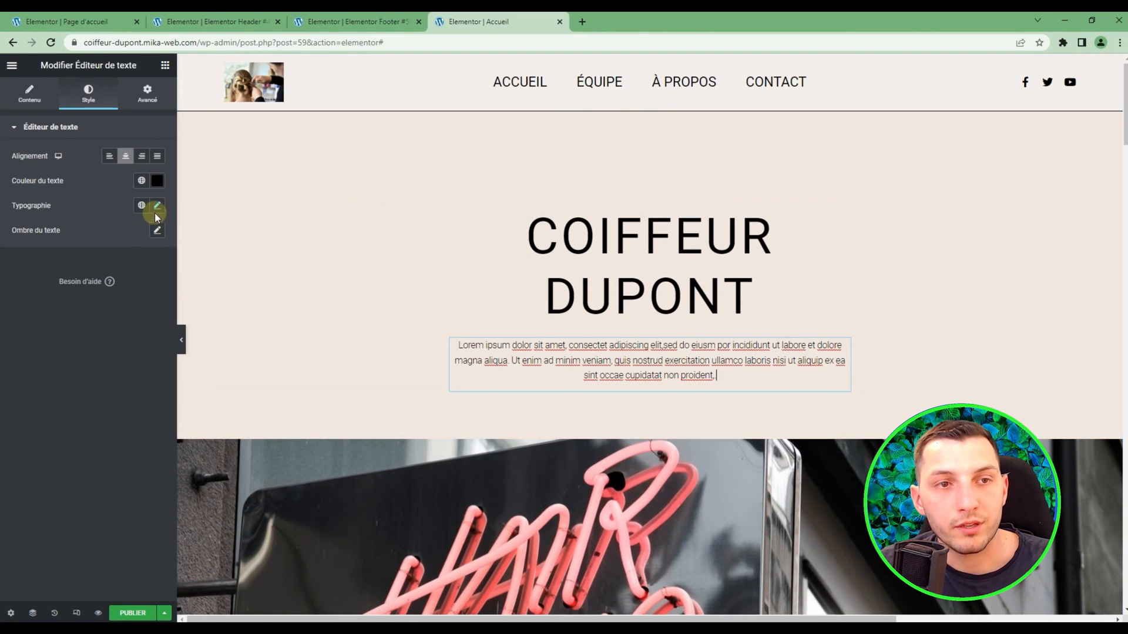
pyautogui.click(29, 108)
pyautogui.scroll(-5, 729, 411)
# Replace the neon sign image with the Isabella portrait from the media library
pyautogui.click(746, 340)
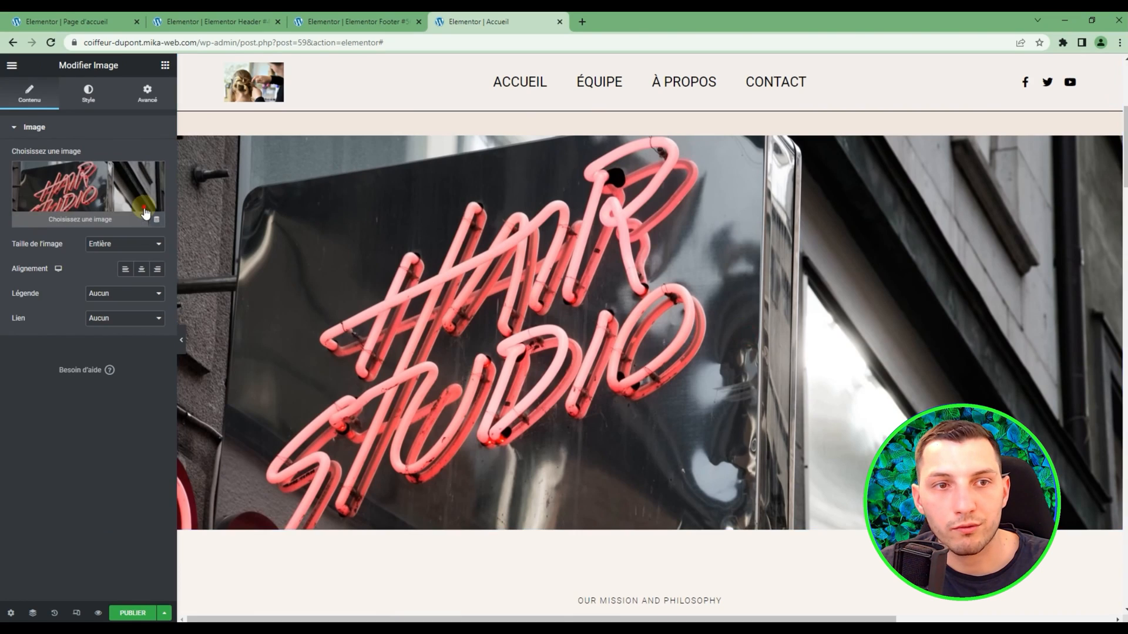
pyautogui.click(145, 212)
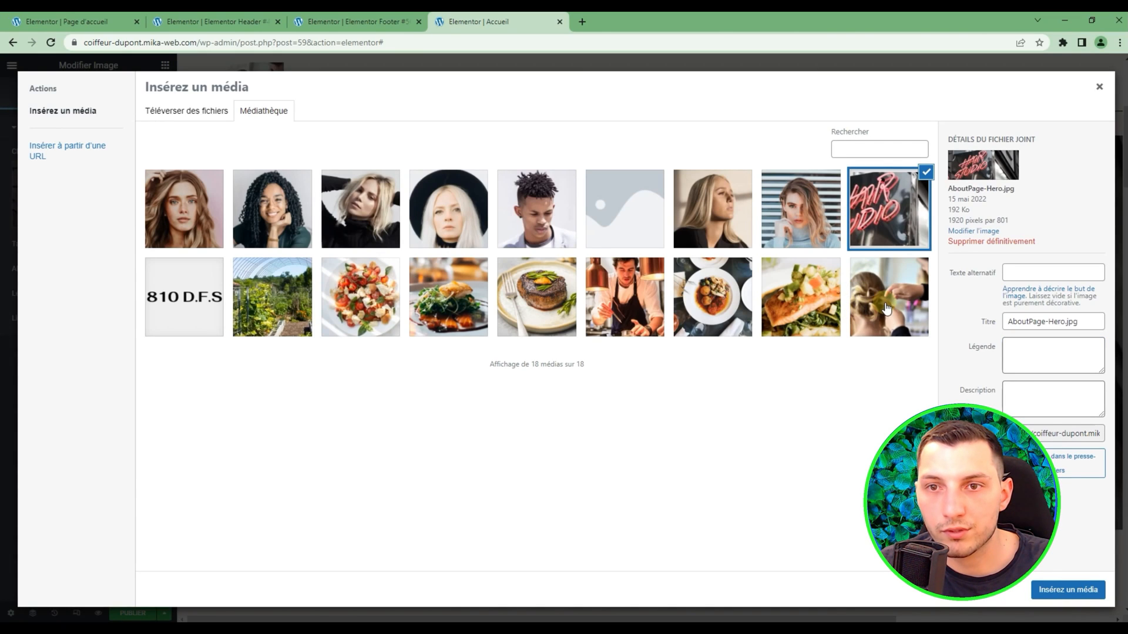
pyautogui.click(825, 235)
pyautogui.click(1095, 587)
pyautogui.scroll(-10, 766, 426)
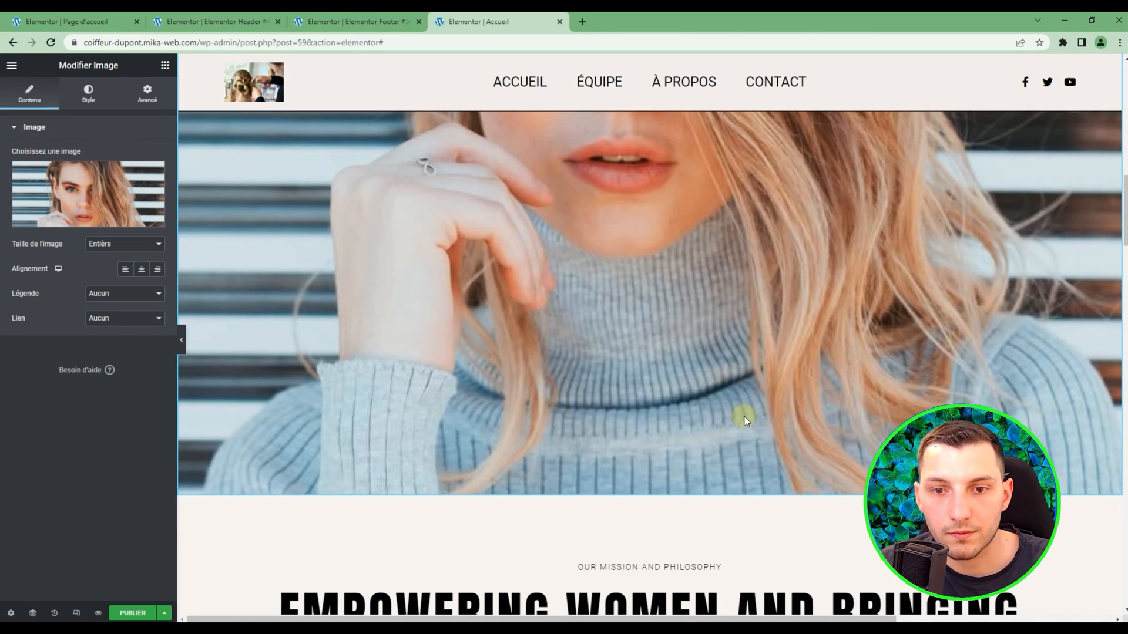
pyautogui.scroll(-11, 744, 419)
pyautogui.scroll(20, 737, 422)
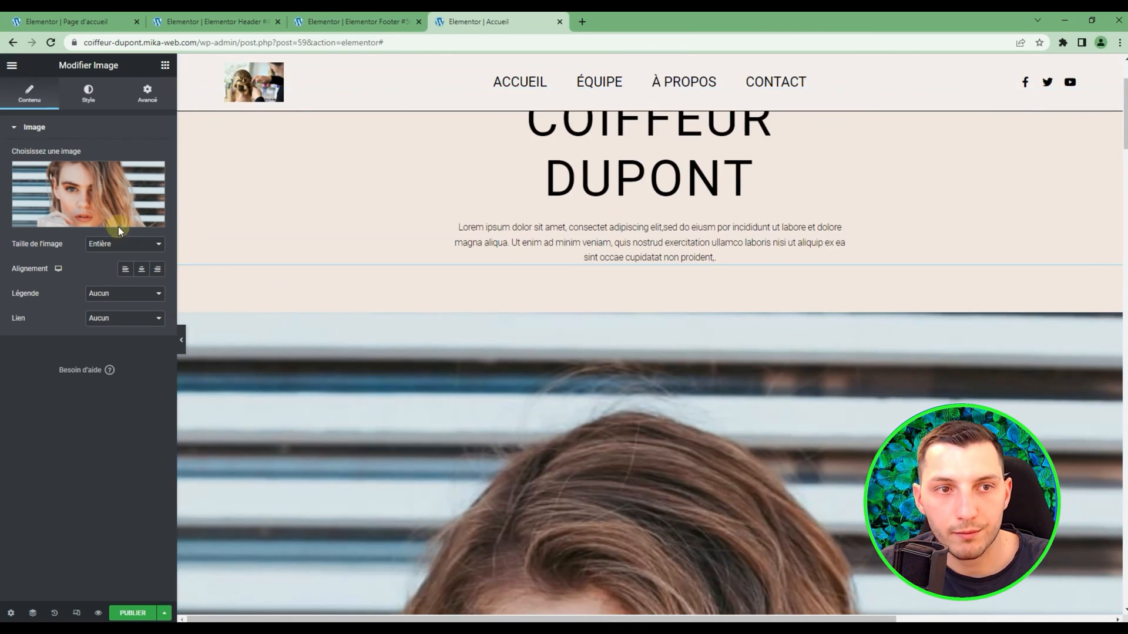
# Swap that image instead for the Coiffeur hairdressing photo
pyautogui.click(118, 230)
pyautogui.click(890, 308)
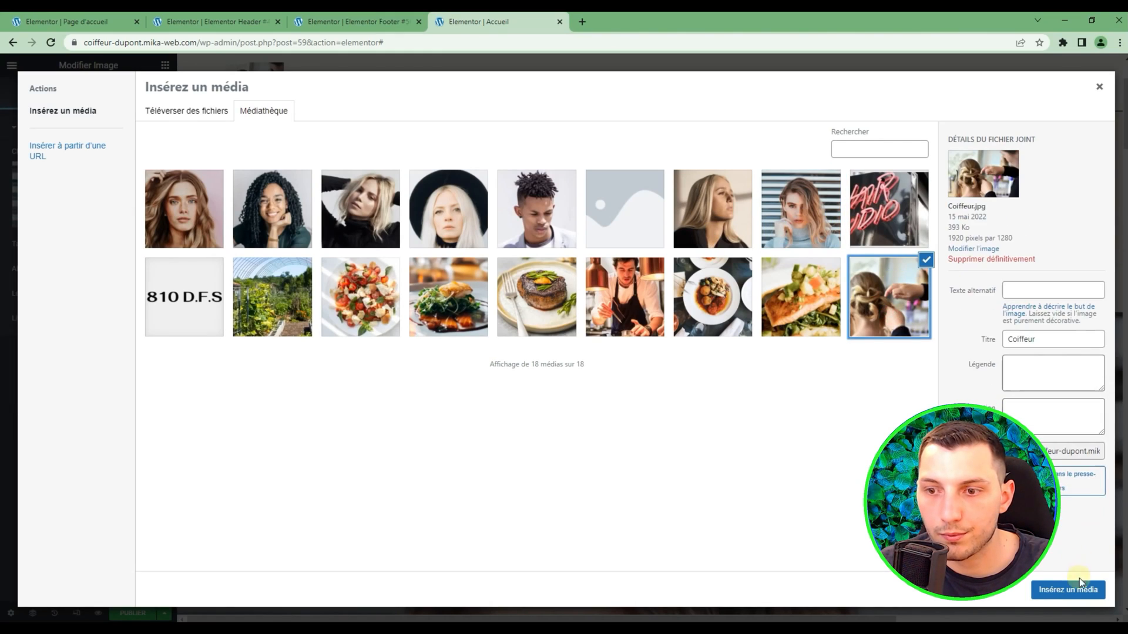
pyautogui.click(1079, 581)
pyautogui.scroll(-6, 819, 280)
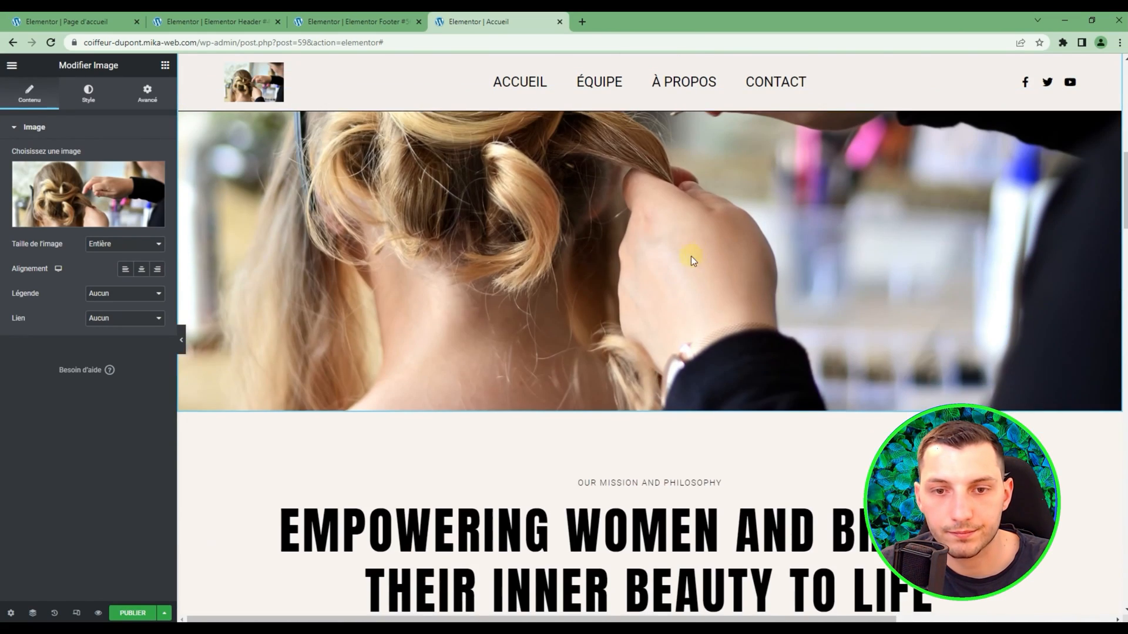
pyautogui.scroll(-10, 695, 259)
pyautogui.scroll(-5, 527, 271)
pyautogui.scroll(4, 429, 249)
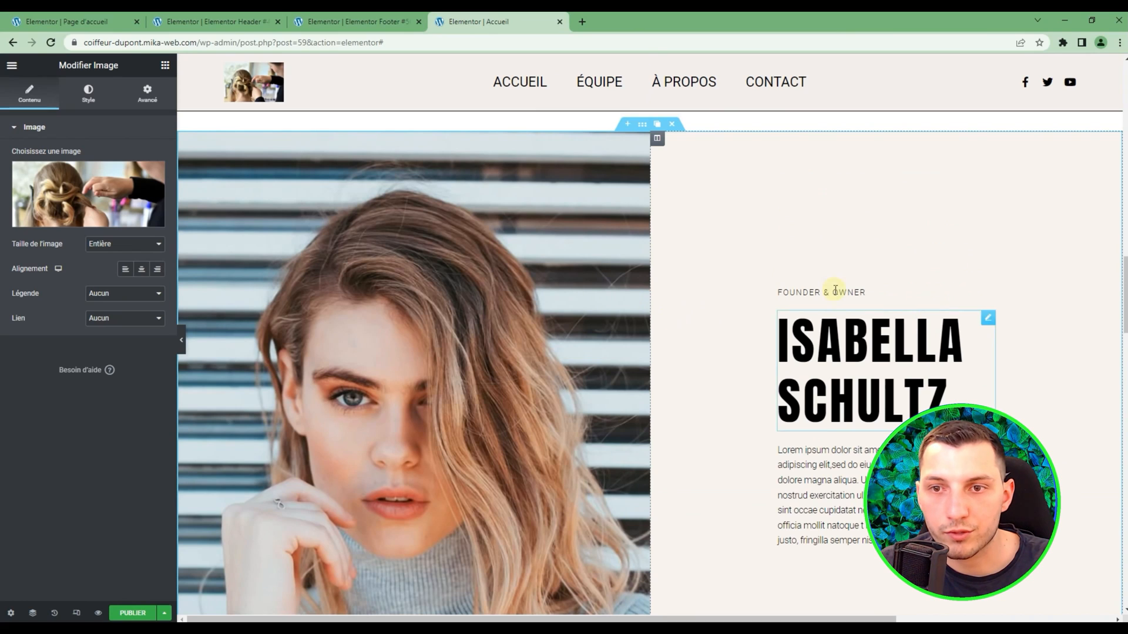
# Change the FOUNDER & OWNER label text to 'Fondatrice'
pyautogui.click(881, 292)
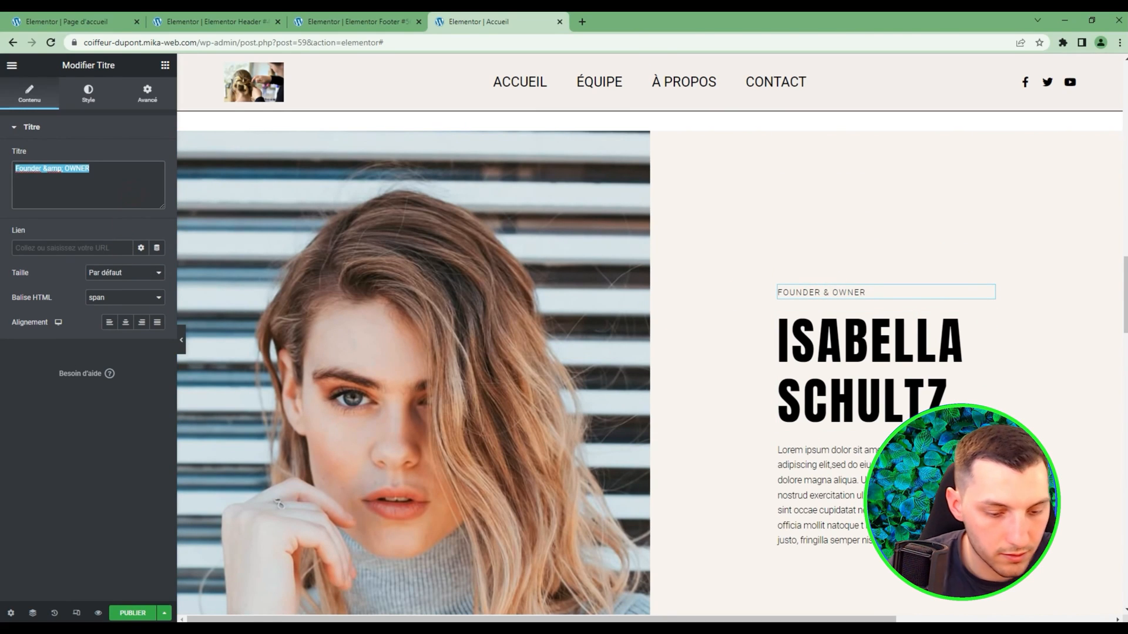
pyautogui.write('Fondatrice')
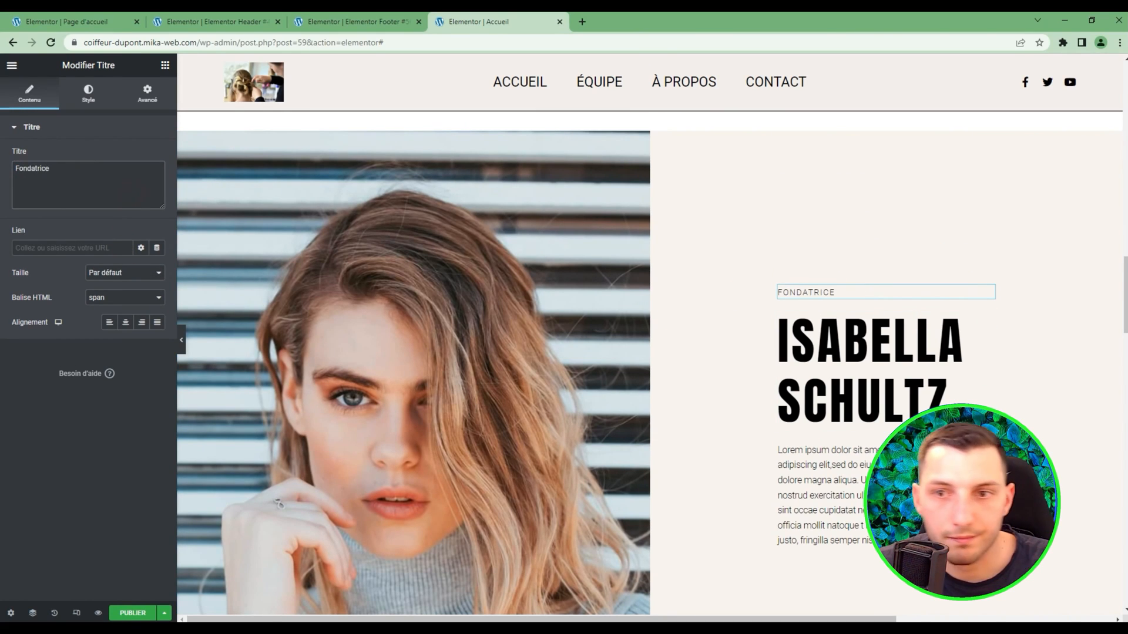
pyautogui.scroll(-4, 735, 370)
pyautogui.scroll(-10, 737, 370)
pyautogui.scroll(-2, 623, 267)
pyautogui.scroll(4, 627, 276)
pyautogui.scroll(-4, 530, 298)
pyautogui.scroll(8, 539, 298)
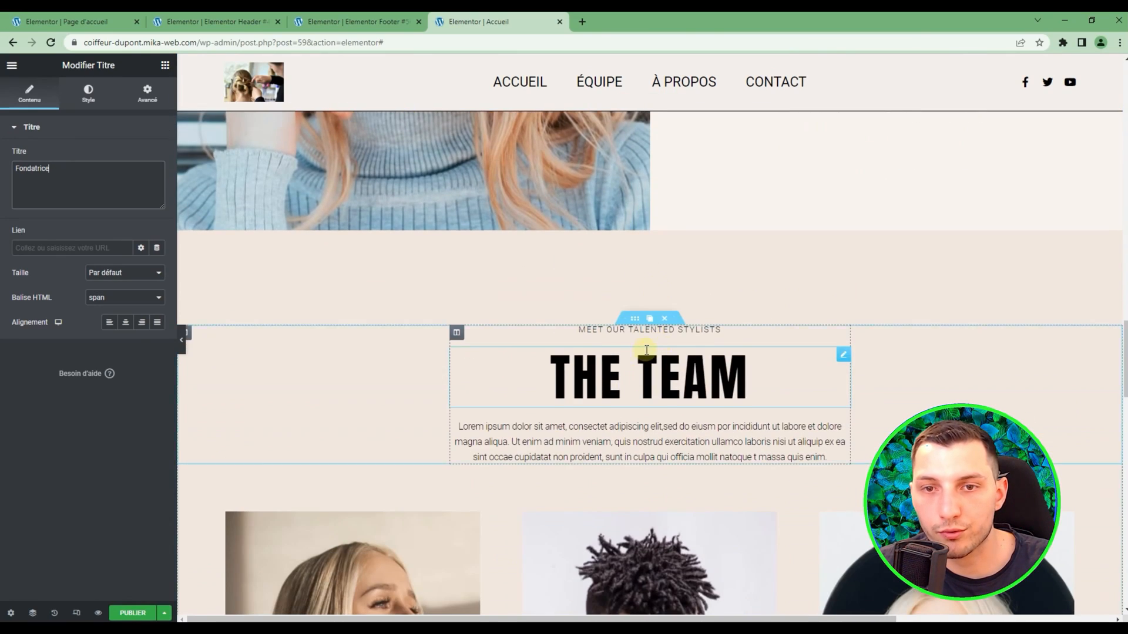
# Delete both stylist card rows, THE TEAM heading and the emptied team section
pyautogui.scroll(-5, 646, 350)
pyautogui.scroll(-7, 646, 320)
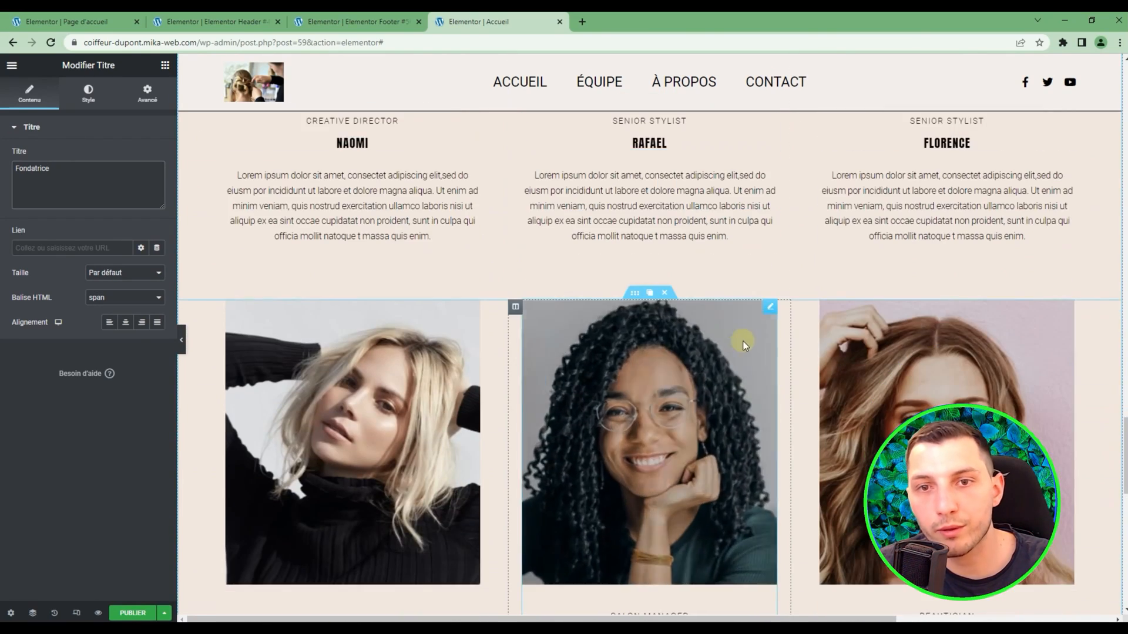
pyautogui.scroll(8, 747, 350)
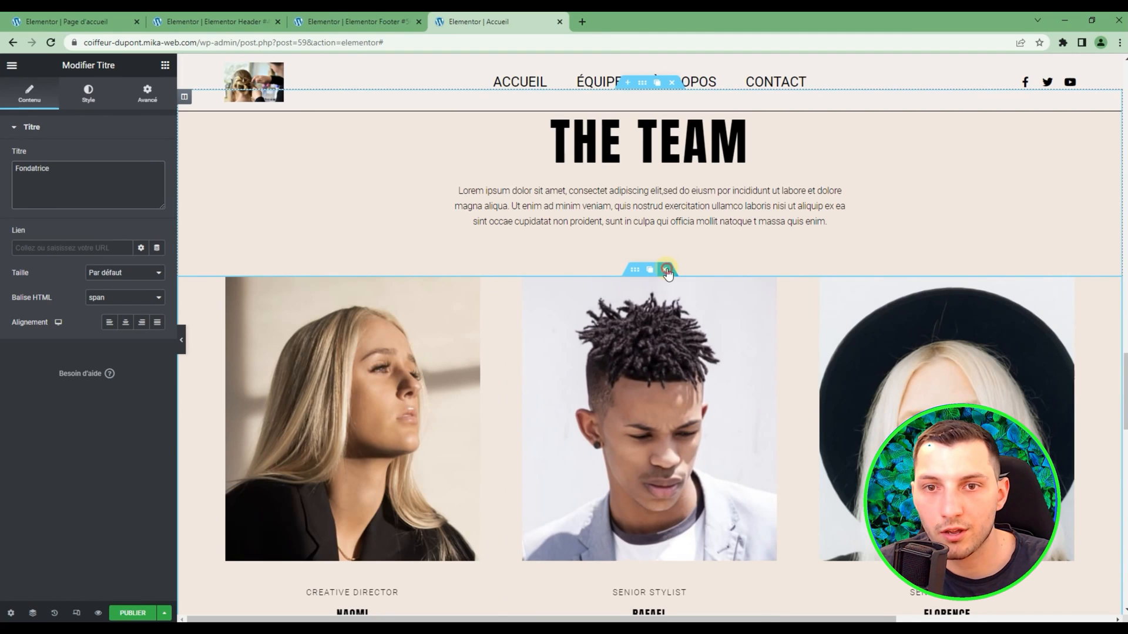
pyautogui.click(666, 269)
pyautogui.click(667, 270)
pyautogui.scroll(2, 666, 261)
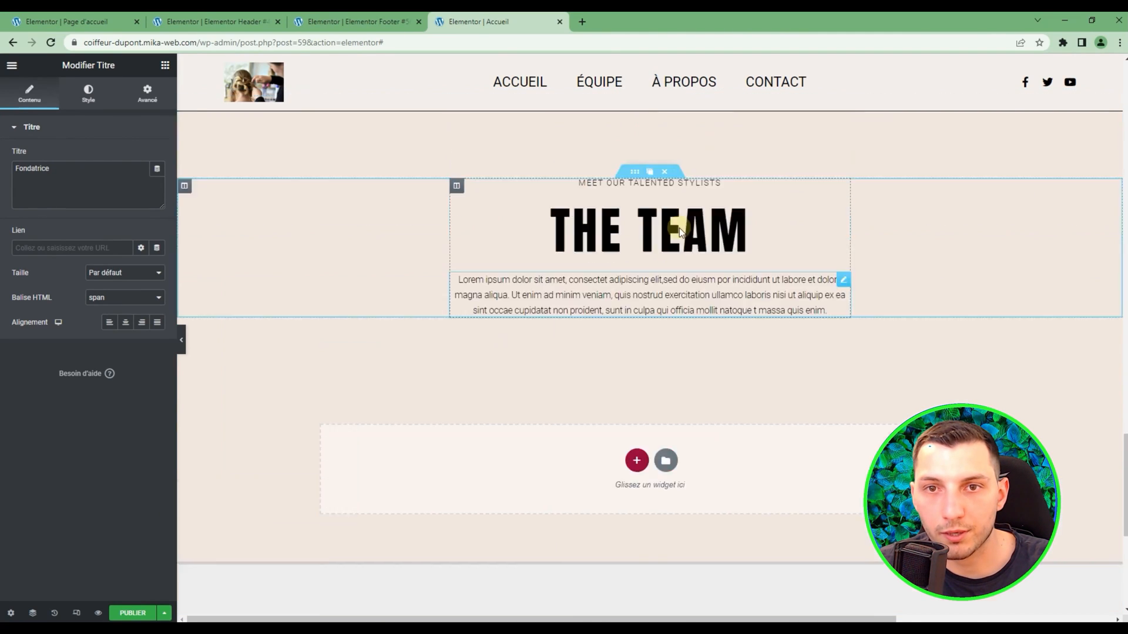
pyautogui.scroll(2, 680, 229)
pyautogui.click(666, 260)
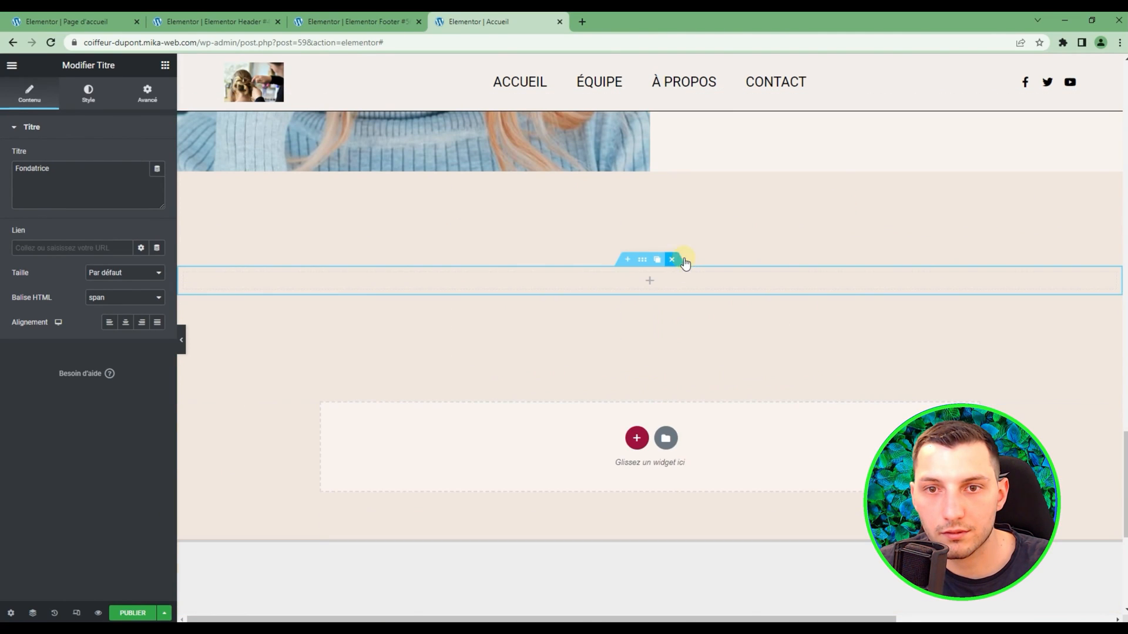
pyautogui.click(666, 259)
pyautogui.scroll(5, 689, 288)
pyautogui.scroll(12, 693, 300)
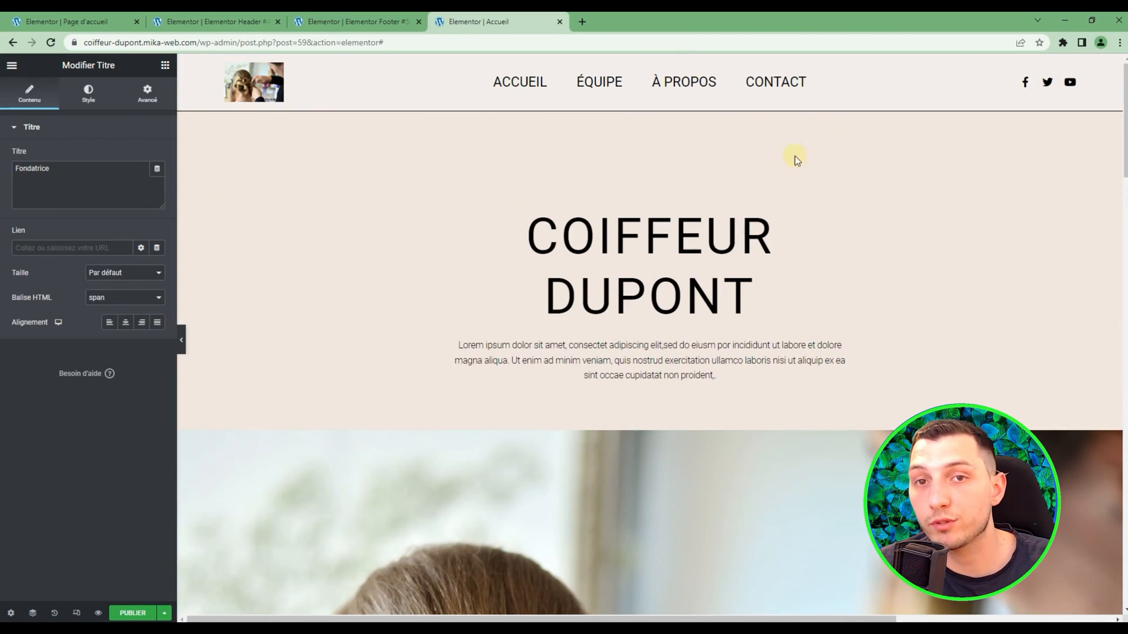
pyautogui.scroll(-20, 747, 246)
pyautogui.scroll(20, 758, 249)
pyautogui.scroll(5, 767, 251)
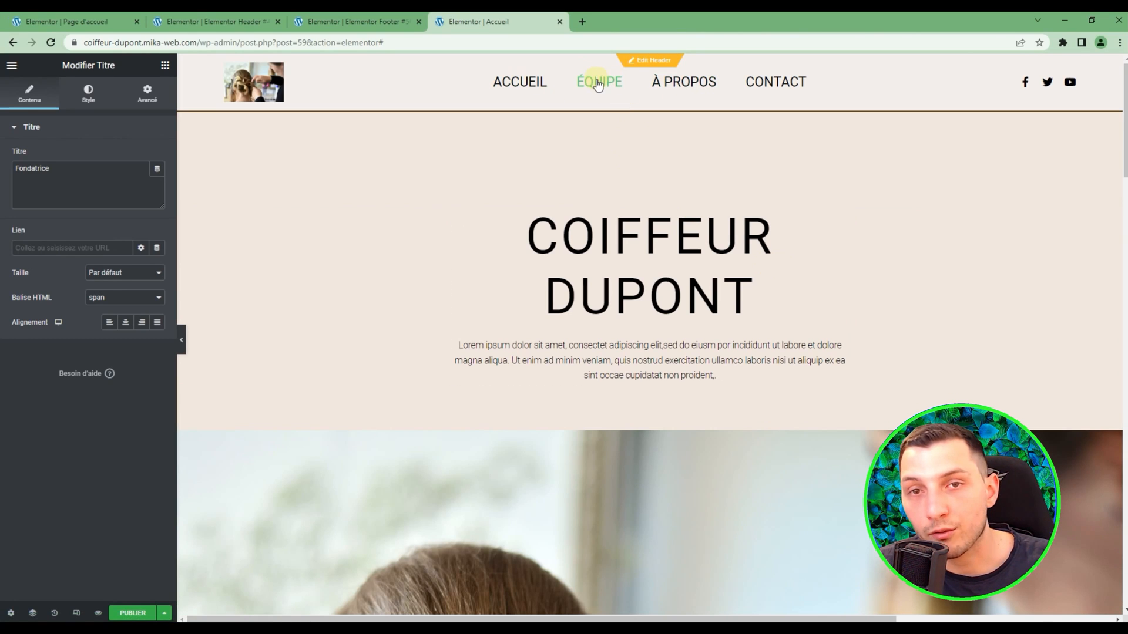
# Give the founder section the CSS ID 'apropos' under Avancé and preview the page
pyautogui.scroll(-15, 657, 246)
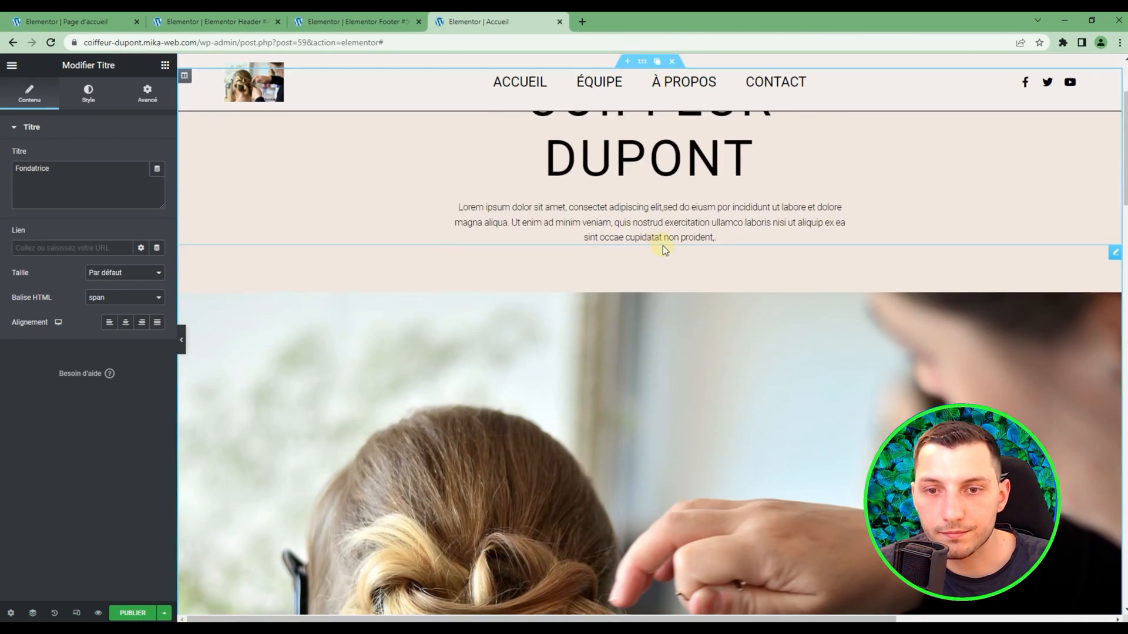
pyautogui.scroll(-5, 667, 241)
pyautogui.scroll(1, 642, 224)
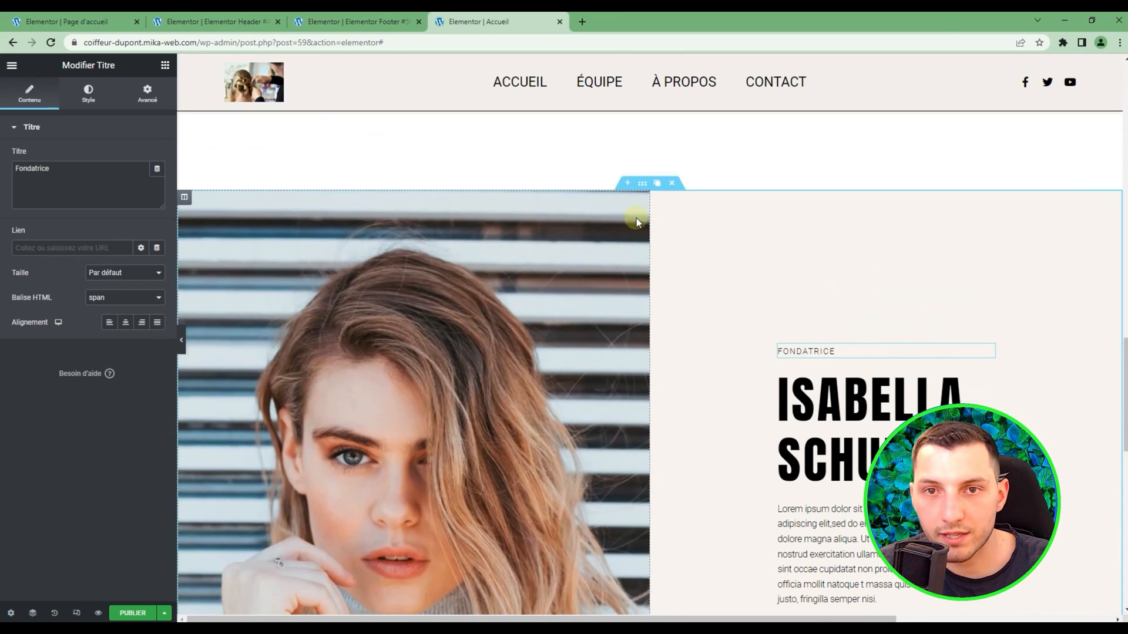
pyautogui.click(643, 184)
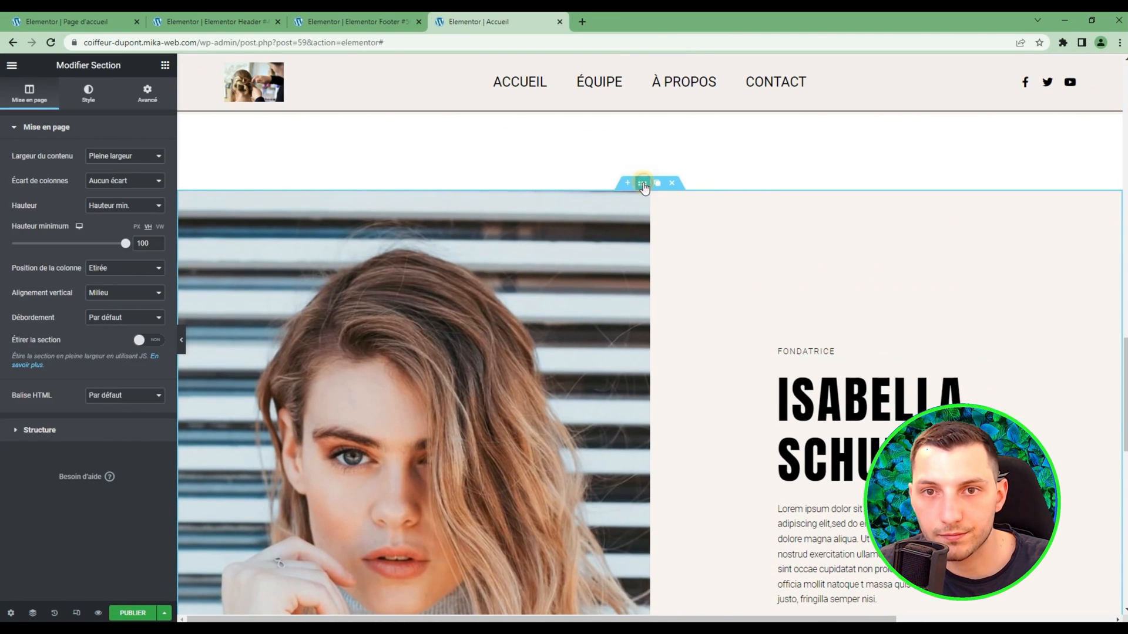
pyautogui.click(148, 92)
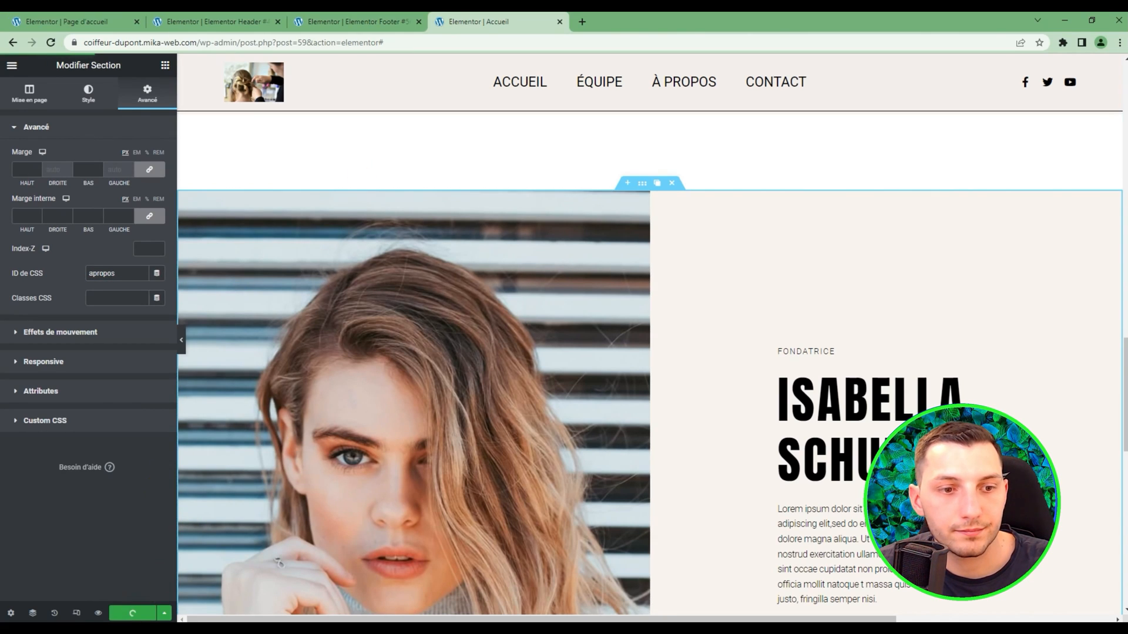
pyautogui.click(98, 614)
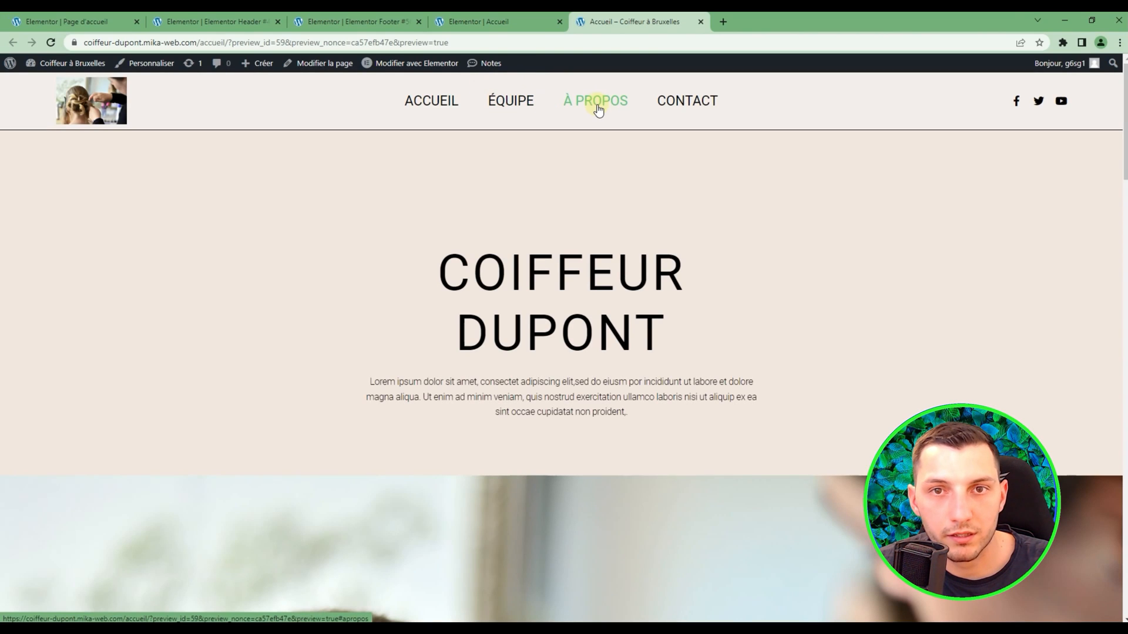
# Test the À PROPOS, ÉQUIPE and CONTACT menu anchor links, then return to the editor
pyautogui.click(597, 107)
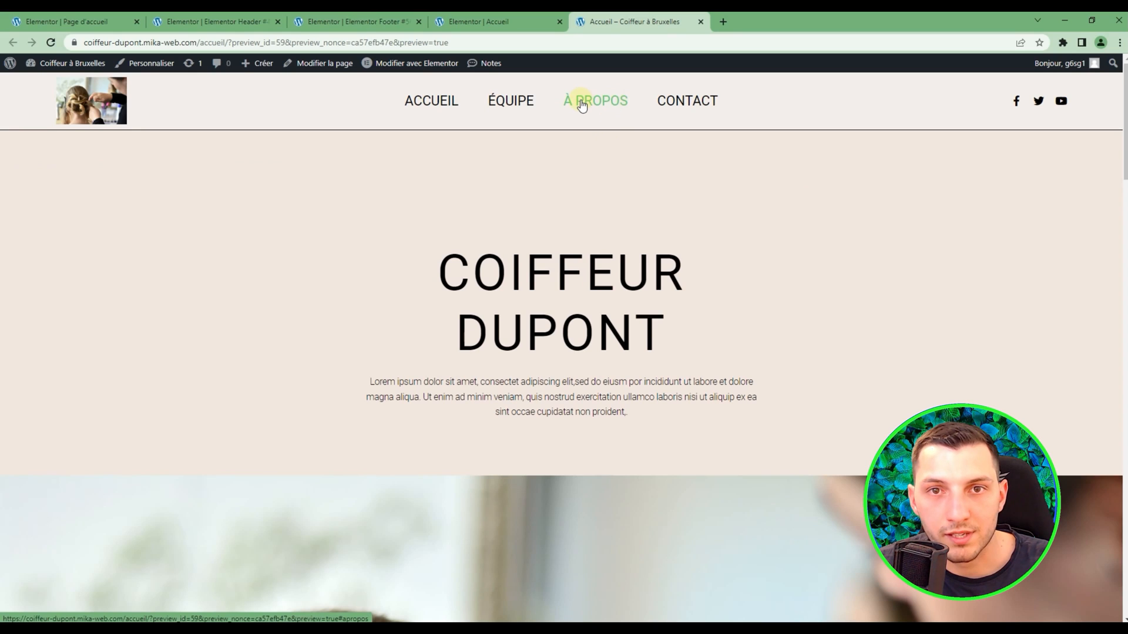
pyautogui.click(582, 104)
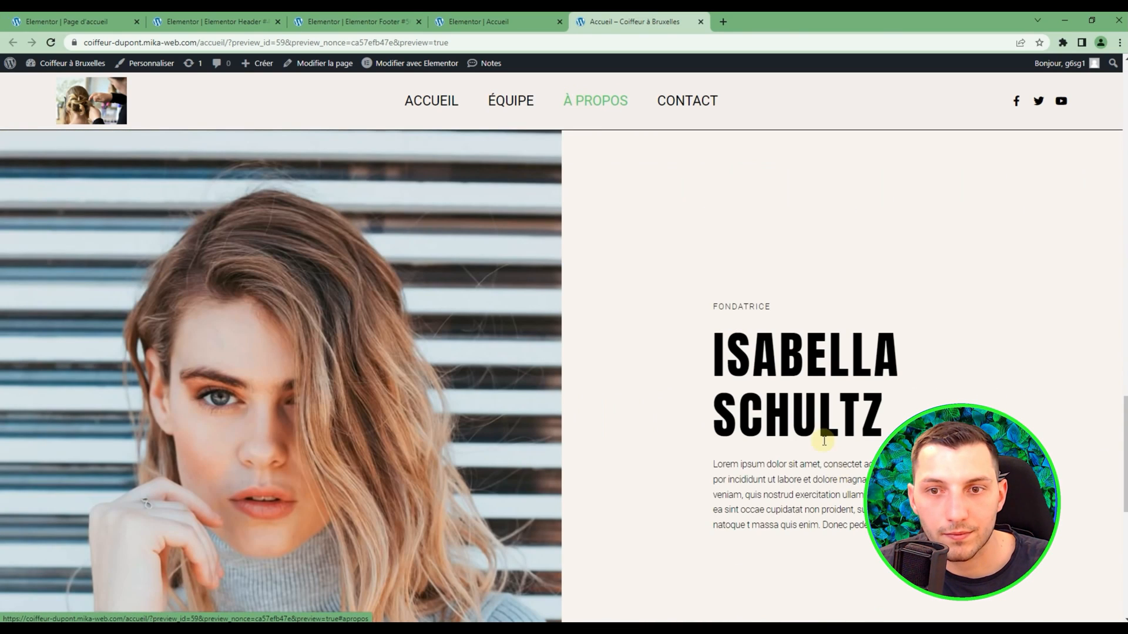
pyautogui.scroll(20, 638, 232)
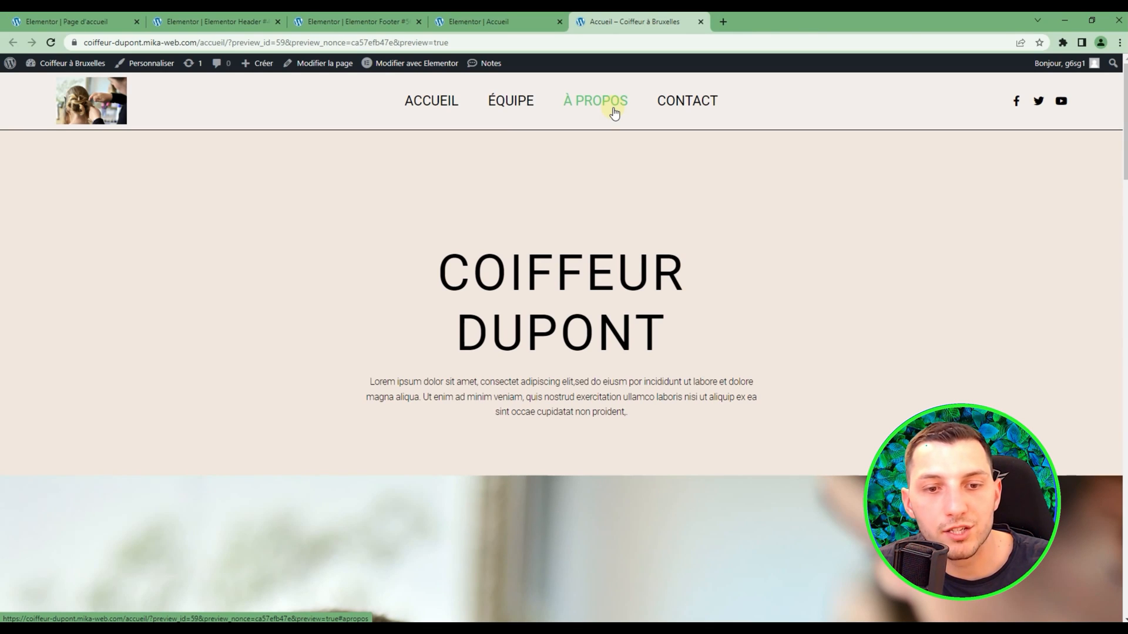
pyautogui.click(674, 100)
pyautogui.click(511, 103)
pyautogui.click(695, 104)
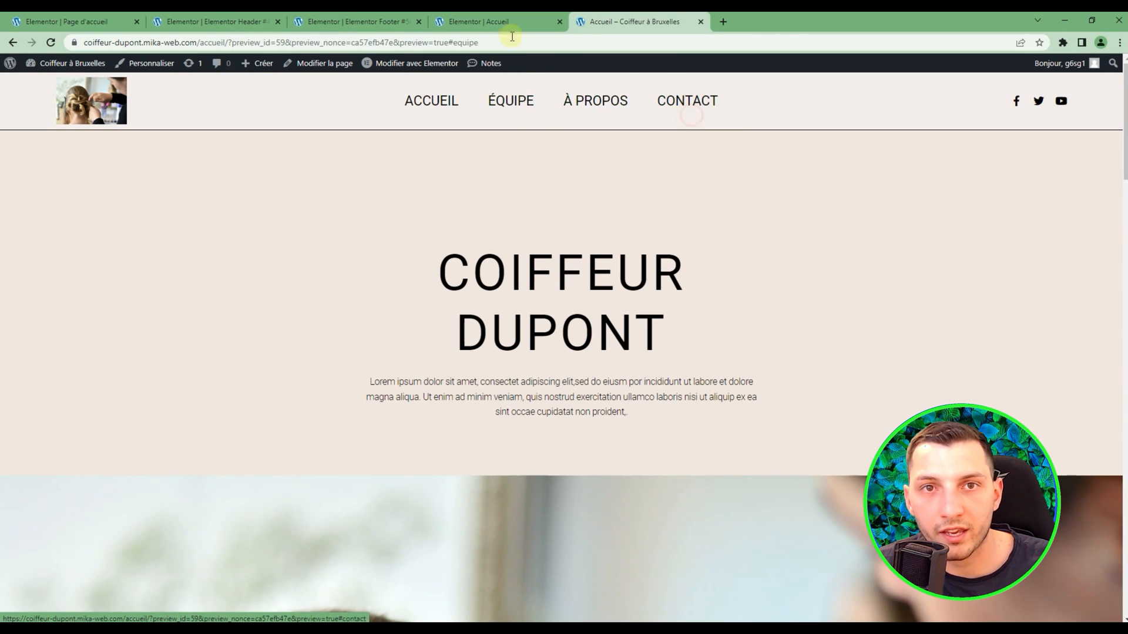
pyautogui.click(502, 21)
# Insert the Beauty Salon – Contact template, searched with 'hair', into the empty section
pyautogui.scroll(-11, 689, 256)
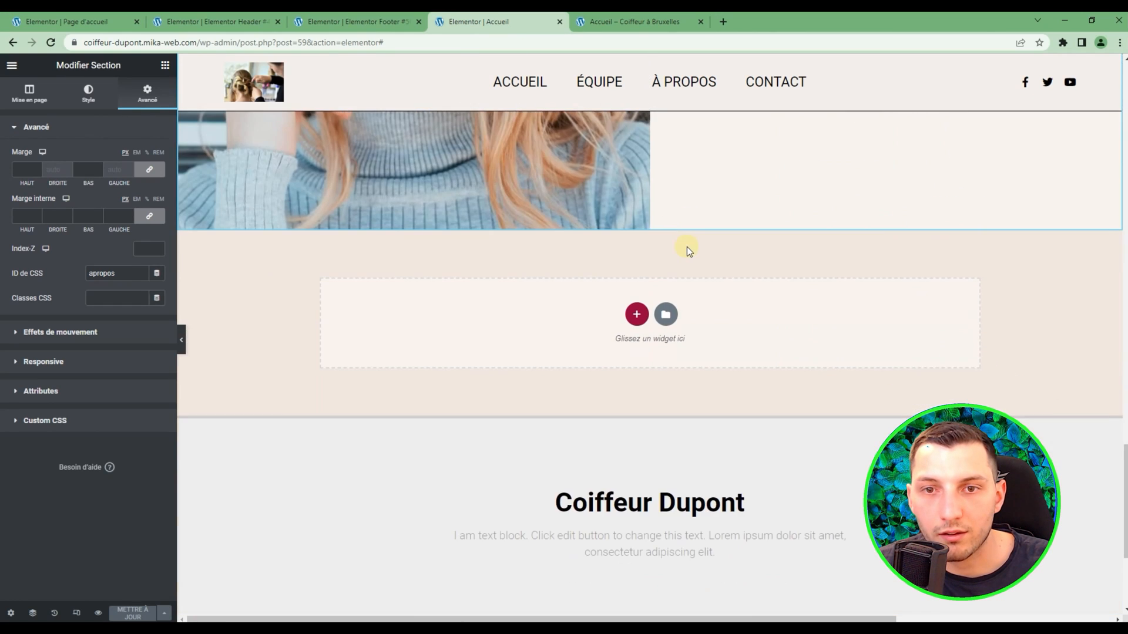
pyautogui.scroll(8, 711, 210)
pyautogui.scroll(6, 710, 212)
pyautogui.scroll(-12, 704, 211)
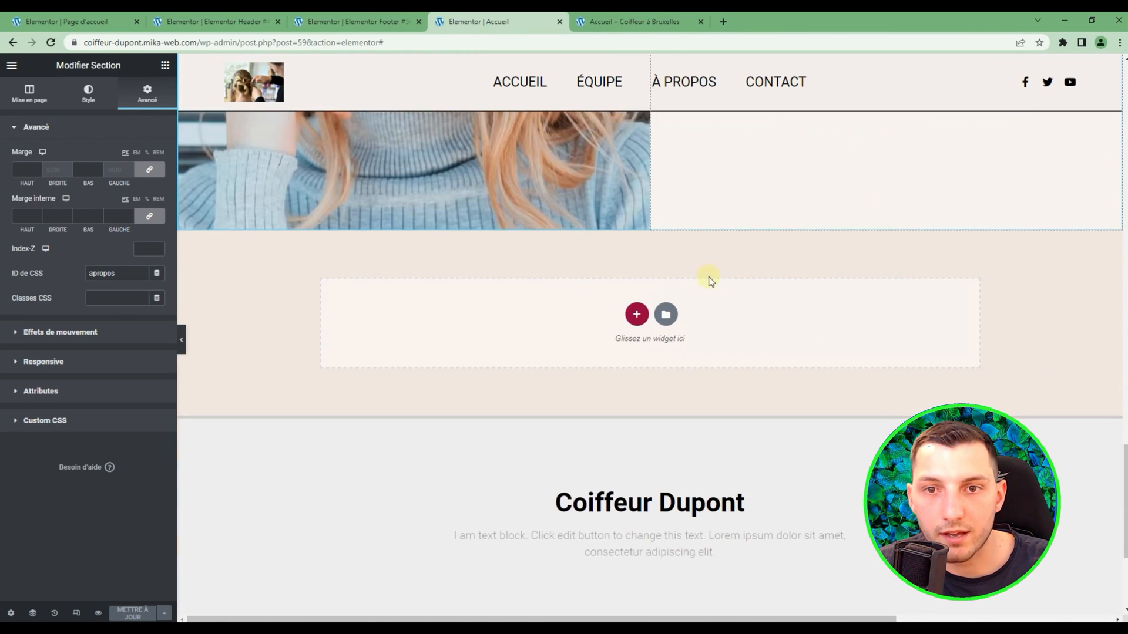
pyautogui.click(665, 255)
pyautogui.click(794, 155)
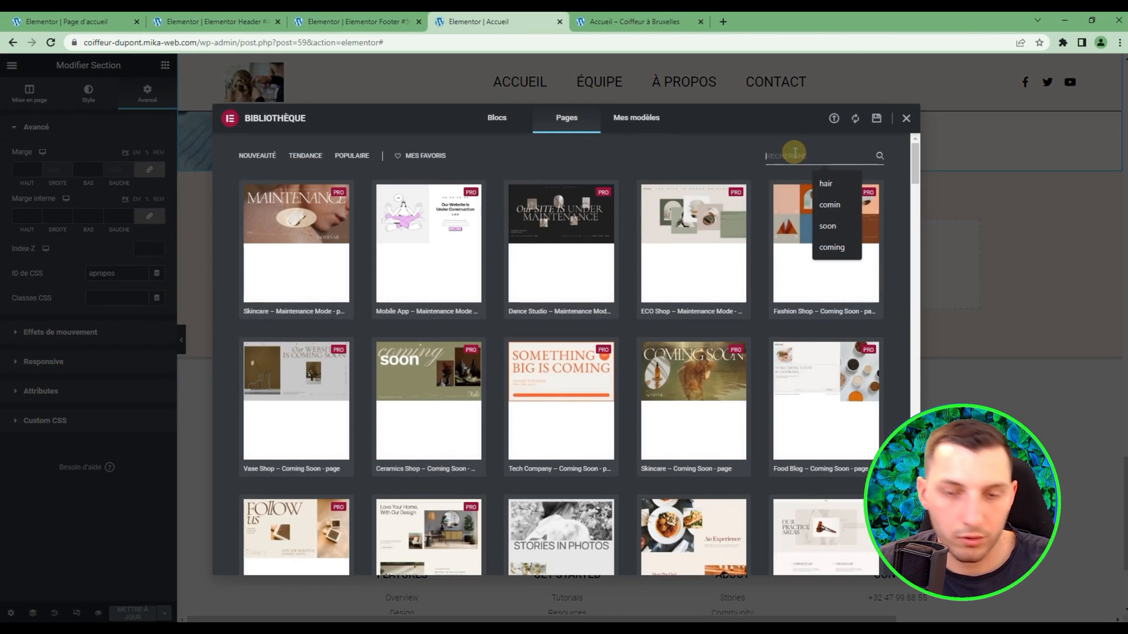
pyautogui.write('hair')
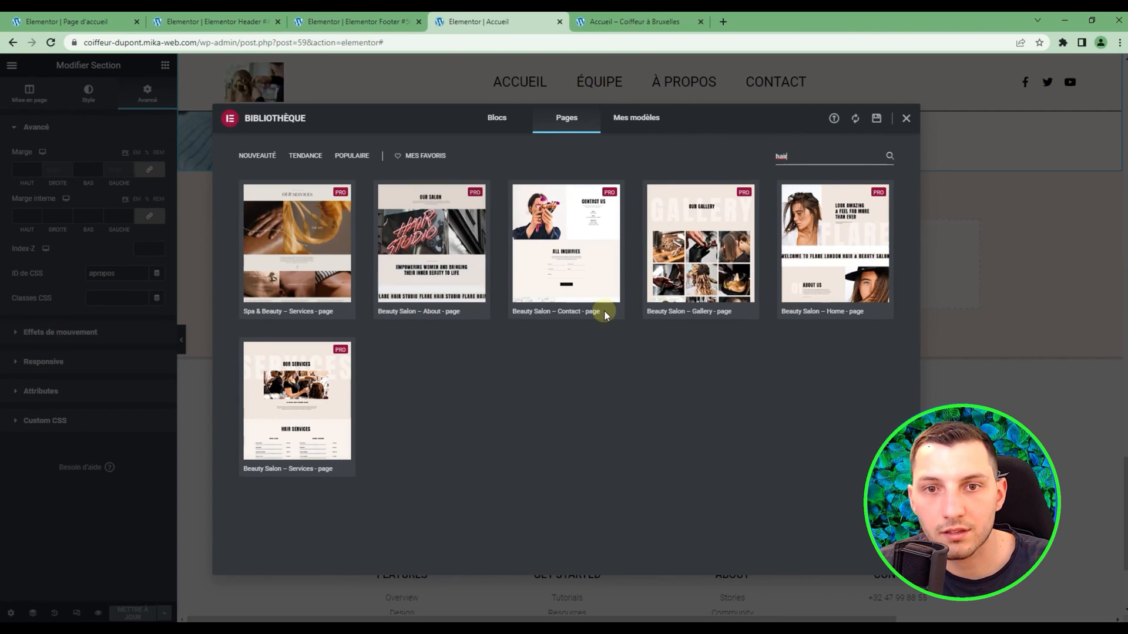
pyautogui.click(542, 310)
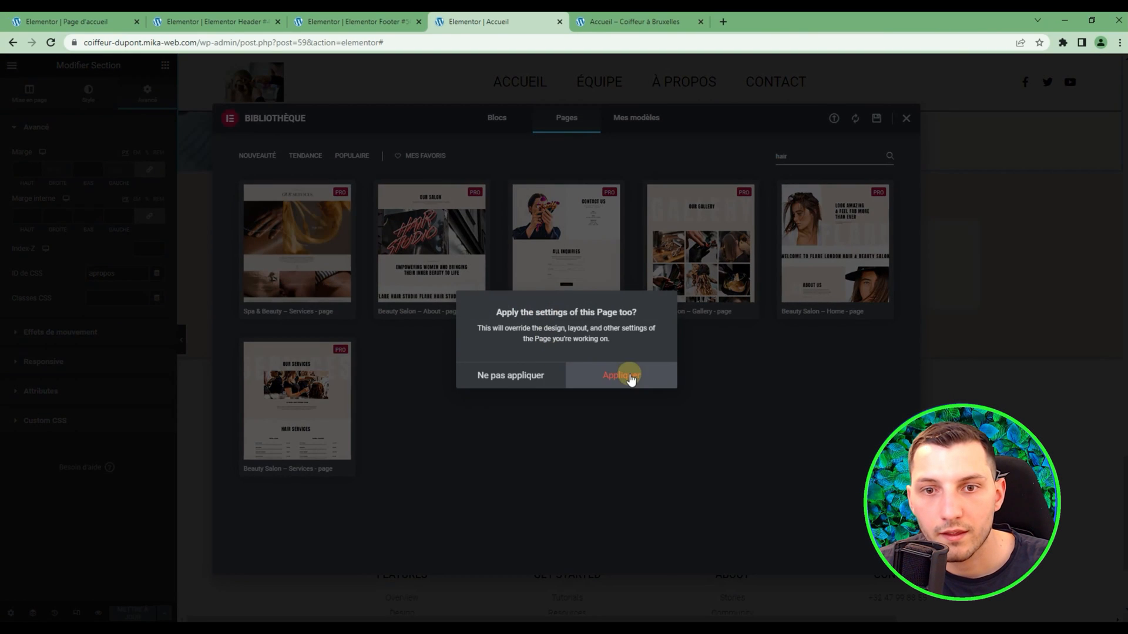
pyautogui.click(621, 378)
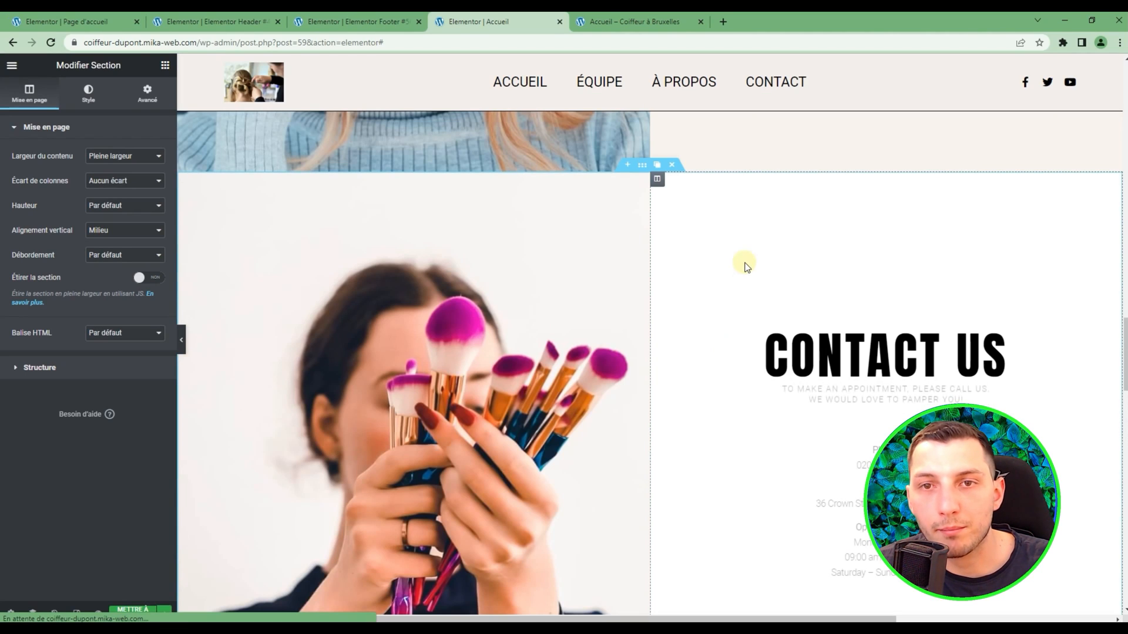
# Replace the Contact Us heading text with 'Contactez-nous'
pyautogui.scroll(-1, 750, 235)
pyautogui.scroll(11, 730, 287)
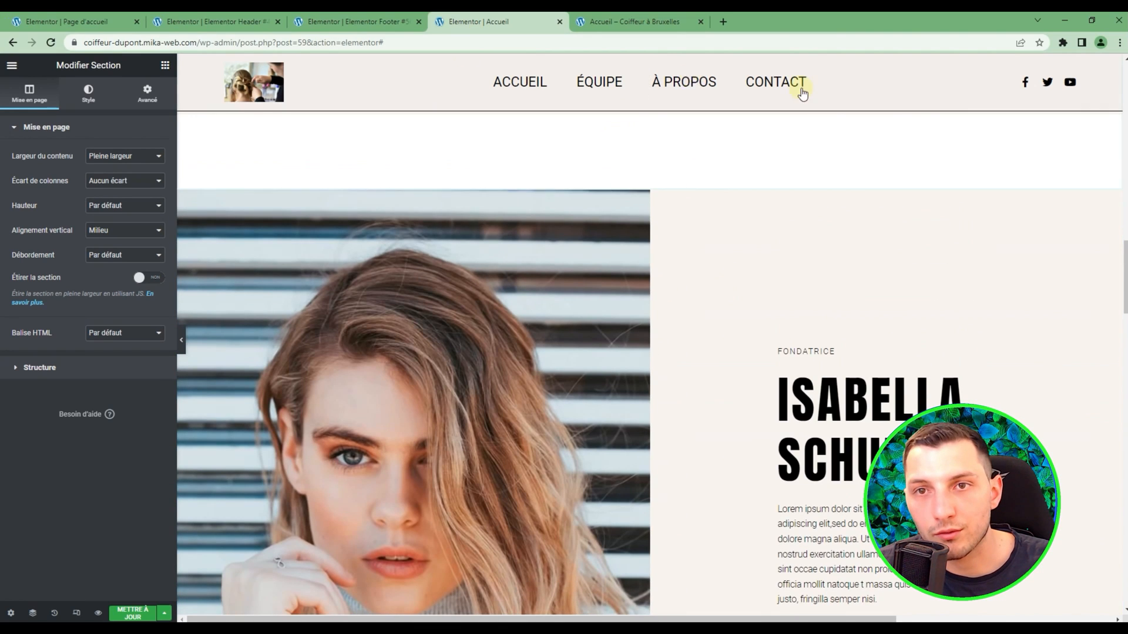
pyautogui.scroll(-8, 785, 360)
pyautogui.scroll(-5, 842, 352)
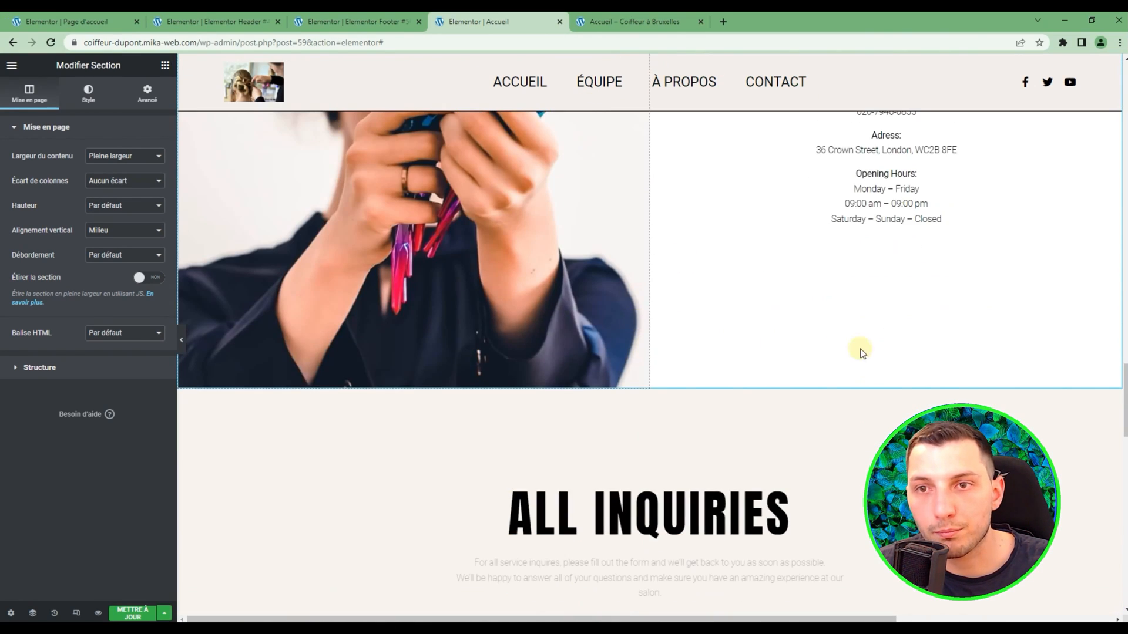
pyautogui.scroll(5, 760, 259)
pyautogui.scroll(-4, 918, 222)
pyautogui.scroll(4, 884, 284)
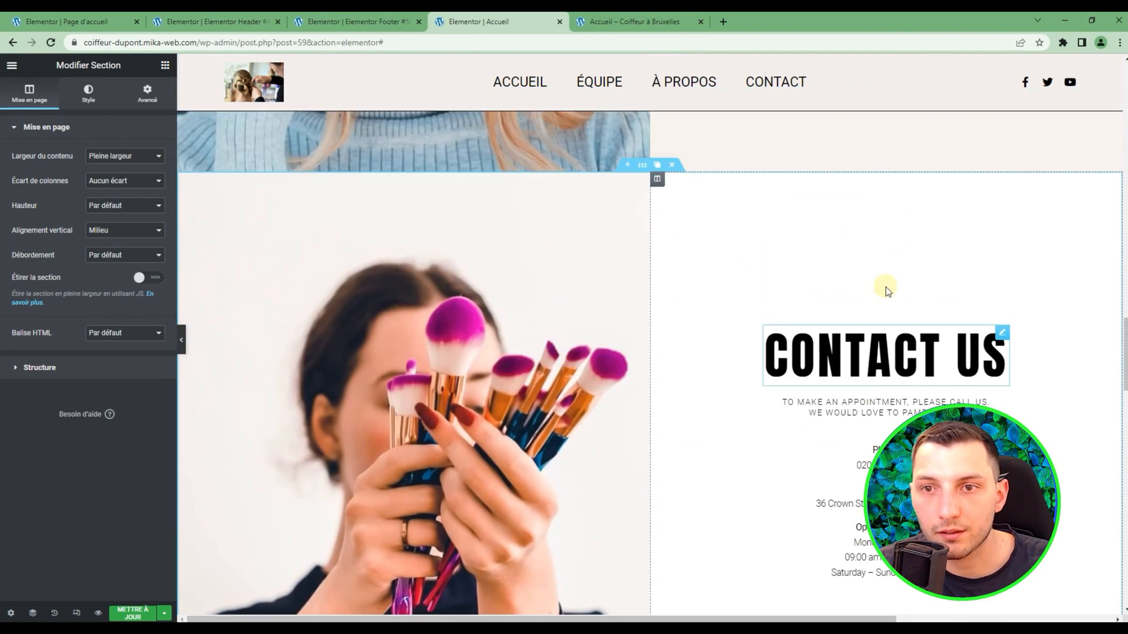
pyautogui.scroll(-3, 886, 268)
pyautogui.click(839, 189)
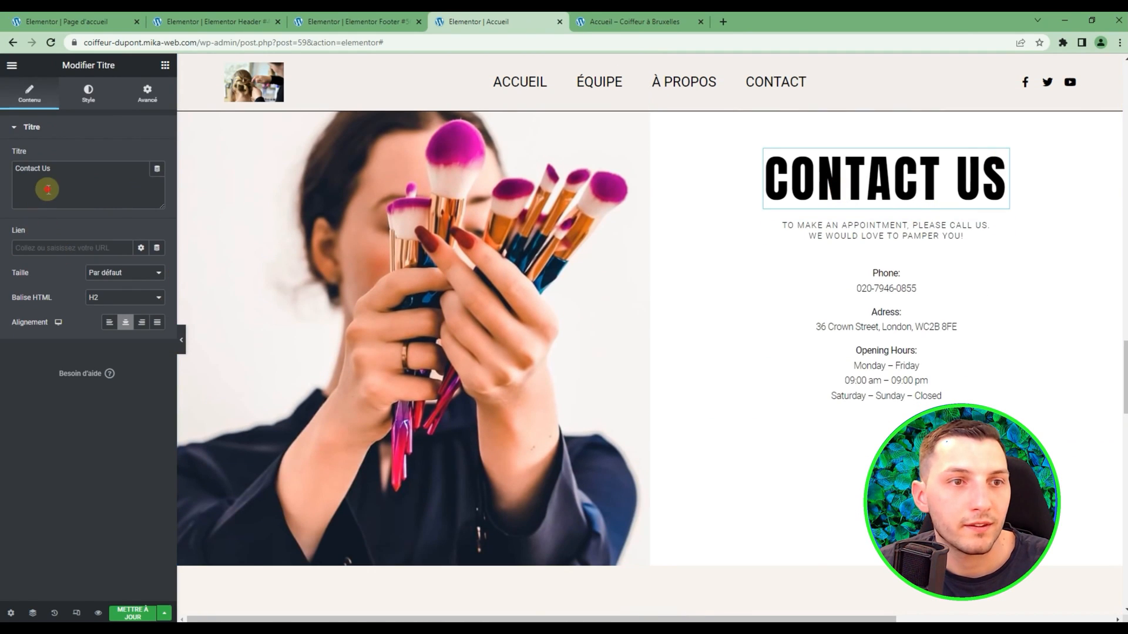
pyautogui.tripleClick(75, 183)
pyautogui.write('Contactez-nous')
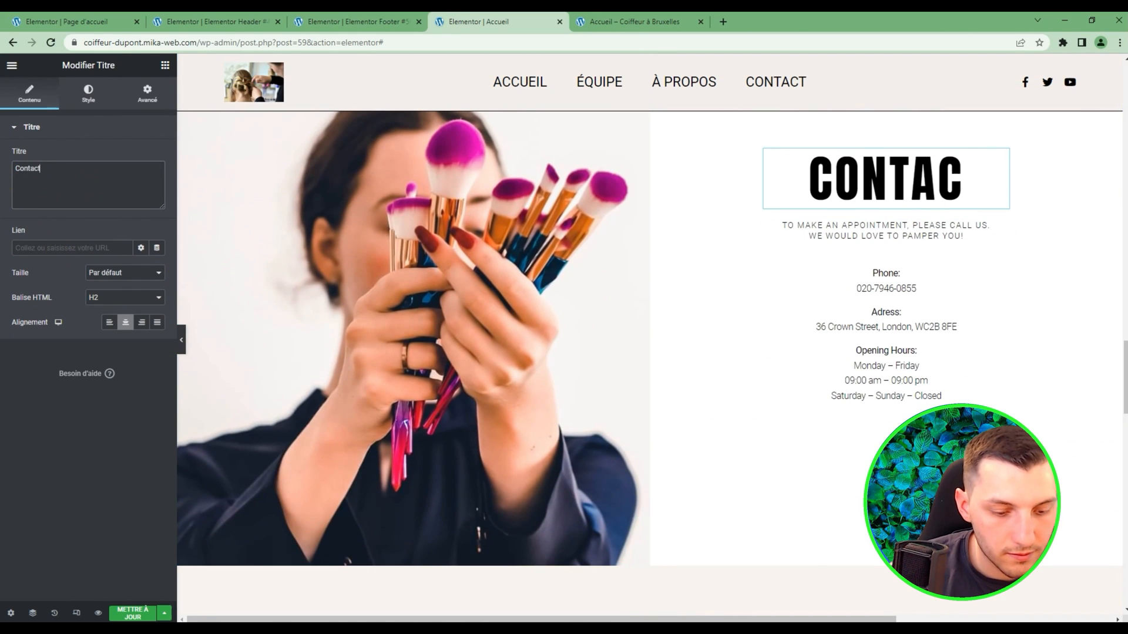
# Set the heading's typography to the default font family at size 48
pyautogui.click(88, 94)
pyautogui.click(157, 180)
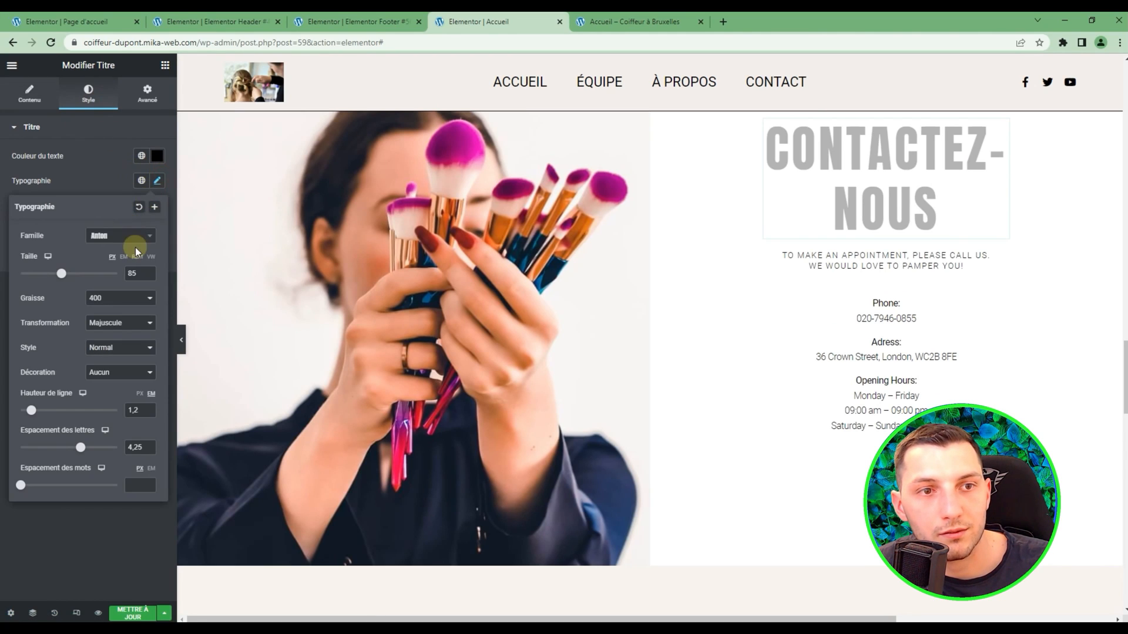
pyautogui.click(137, 236)
pyautogui.moveTo(152, 284); pyautogui.dragTo(148, 267)
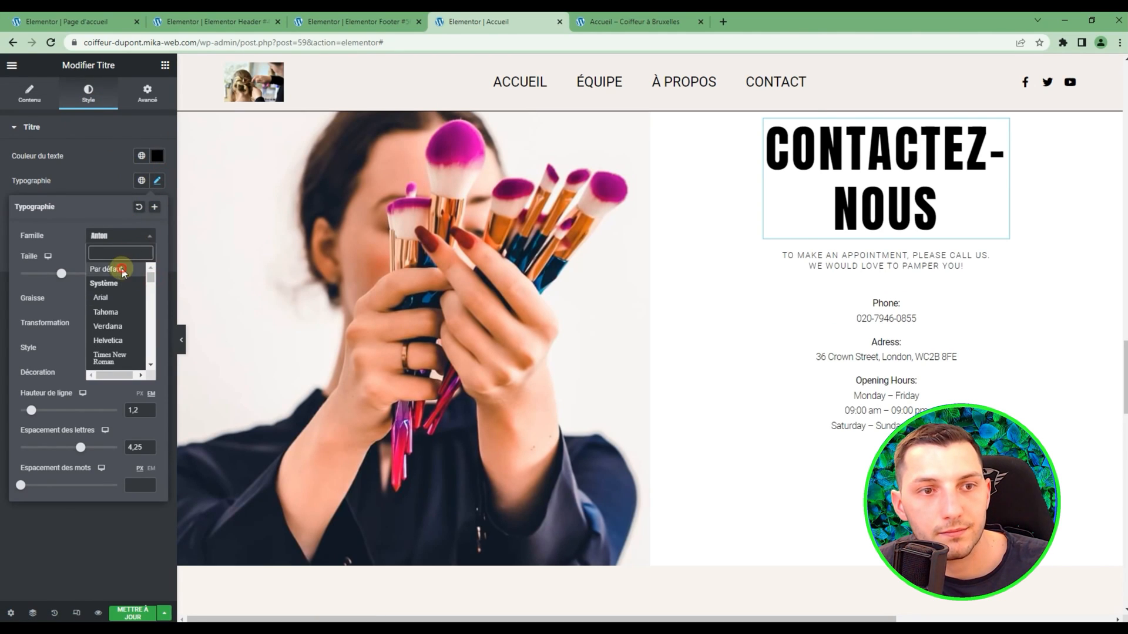
pyautogui.click(107, 269)
pyautogui.click(155, 180)
pyautogui.click(155, 181)
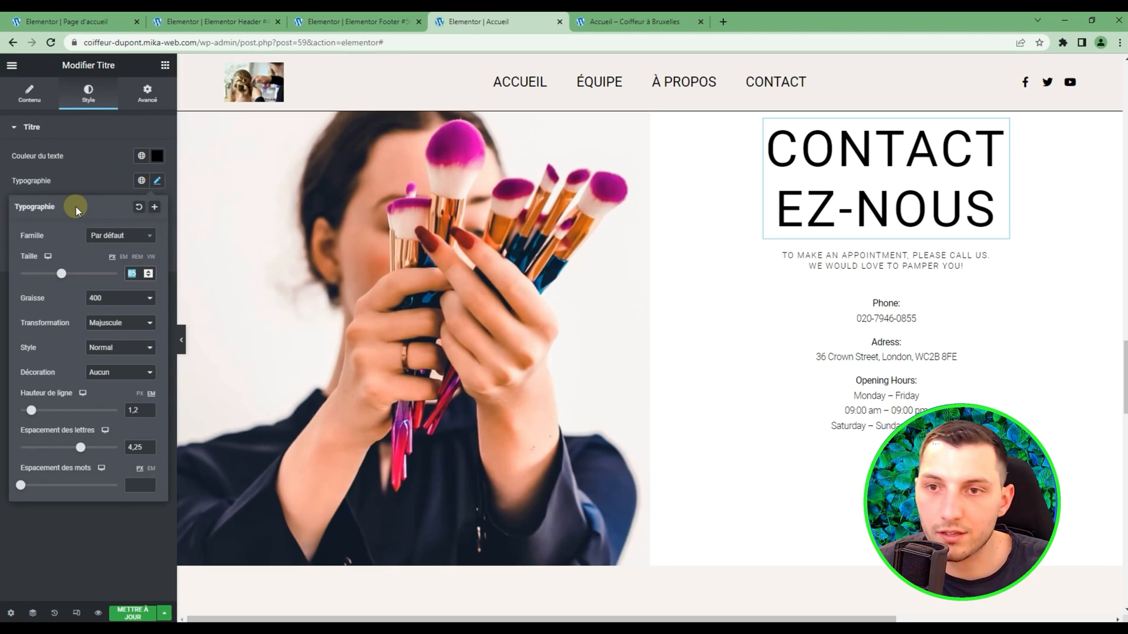
pyautogui.write('48')
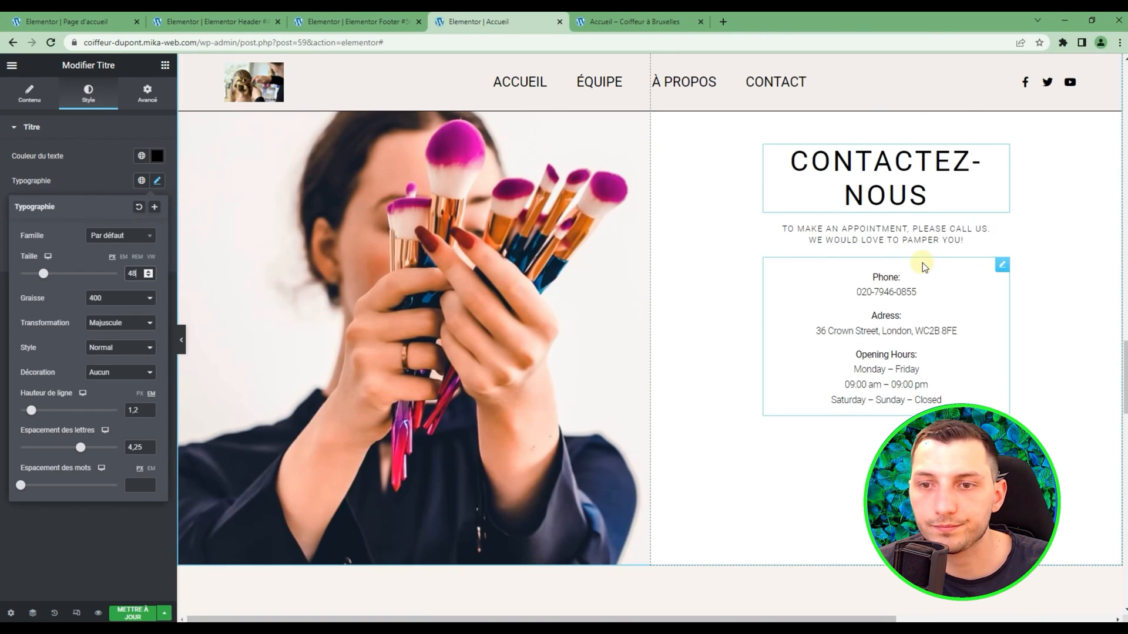
pyautogui.scroll(-5, 789, 251)
pyautogui.scroll(-4, 614, 423)
pyautogui.scroll(2, 624, 297)
pyautogui.scroll(-3, 744, 201)
pyautogui.scroll(4, 744, 201)
pyautogui.scroll(-3, 728, 294)
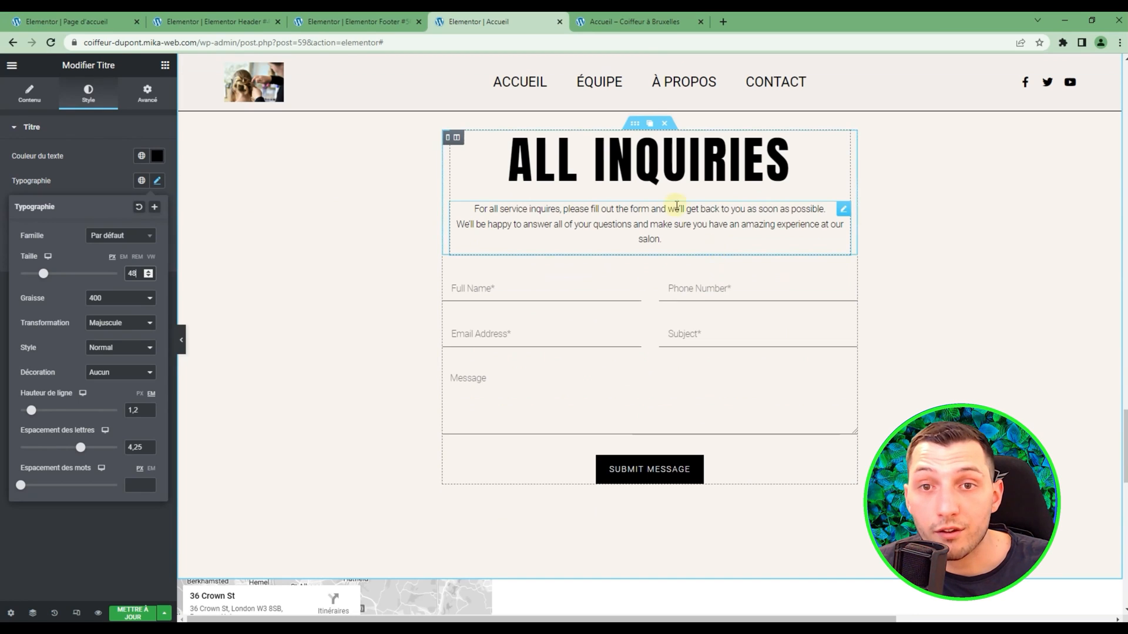
pyautogui.scroll(-3, 763, 194)
pyautogui.scroll(4, 817, 253)
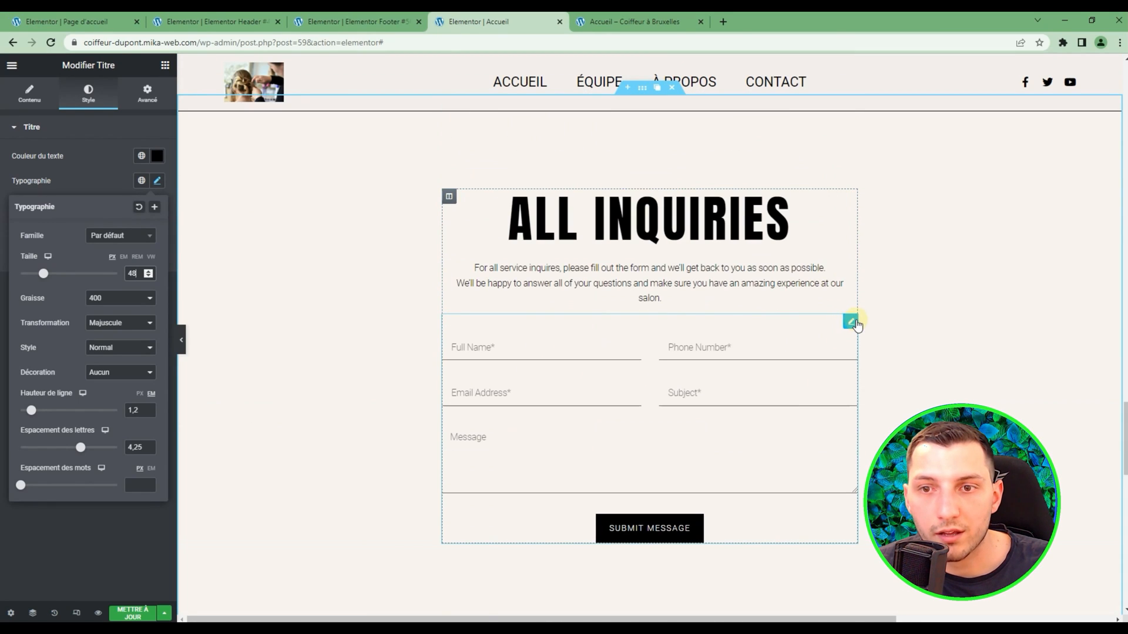
# Retitle the All Inquiries heading 'Prendre rendez-vous'
pyautogui.click(851, 322)
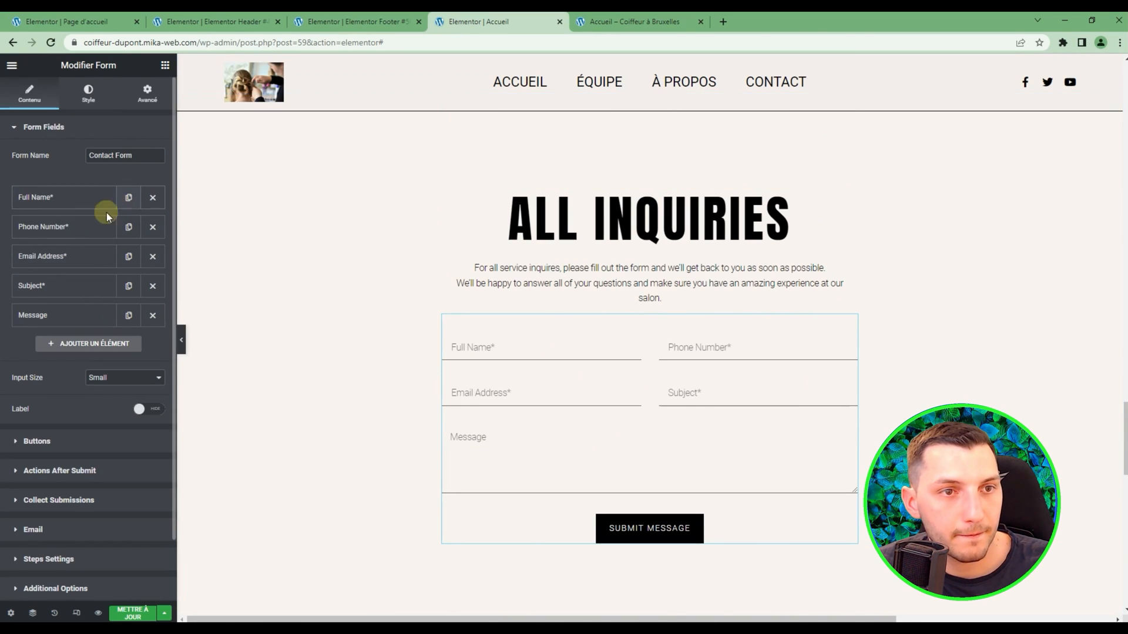
pyautogui.click(76, 197)
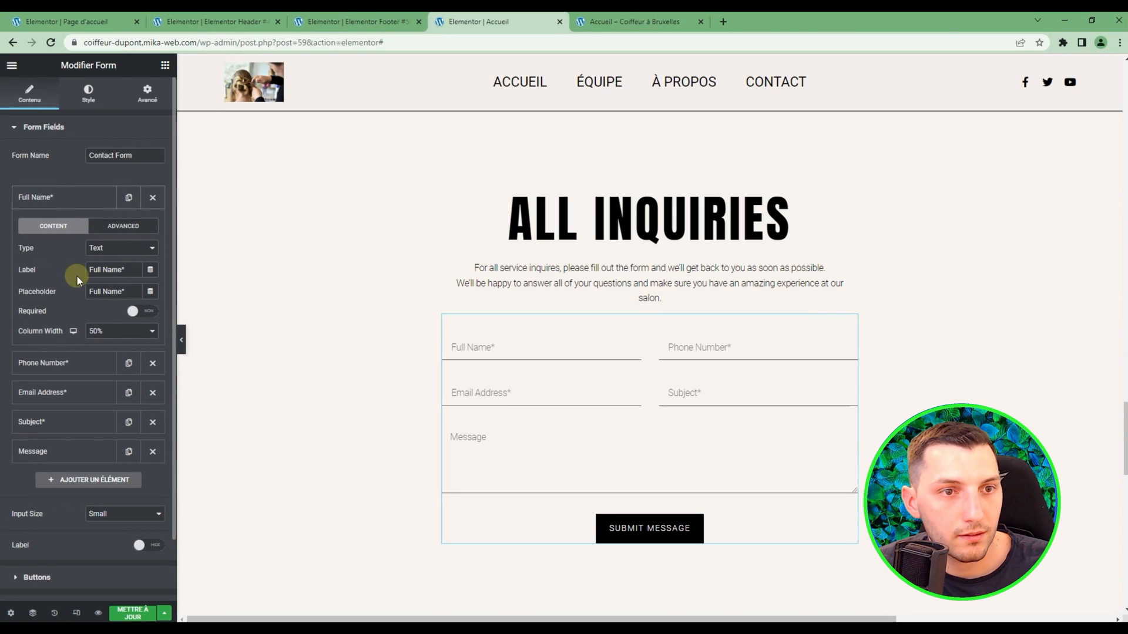
pyautogui.tripleClick(130, 271)
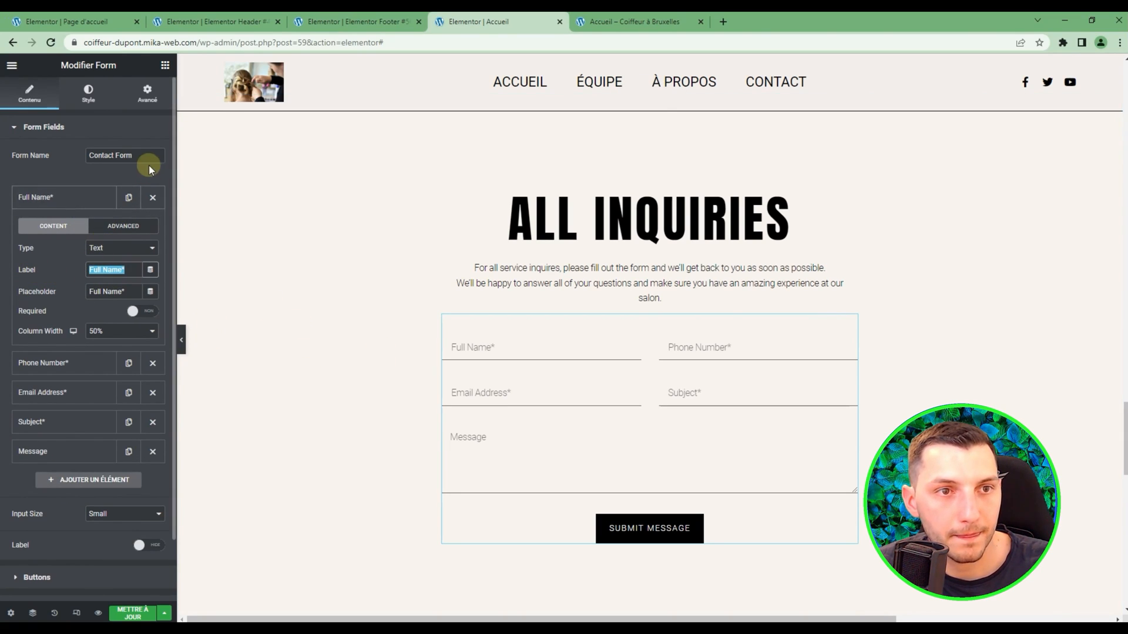
pyautogui.click(740, 222)
pyautogui.tripleClick(135, 183)
pyautogui.write('r')
pyautogui.press('BackSpace')
pyautogui.write('Prendre rendez')
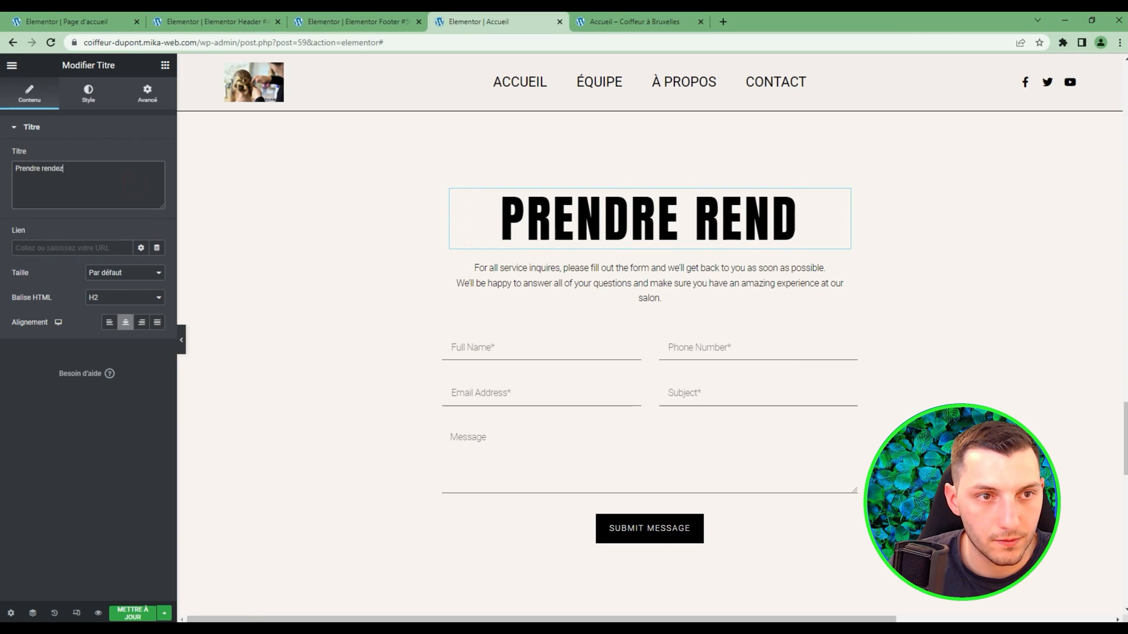
pyautogui.write('-vous')
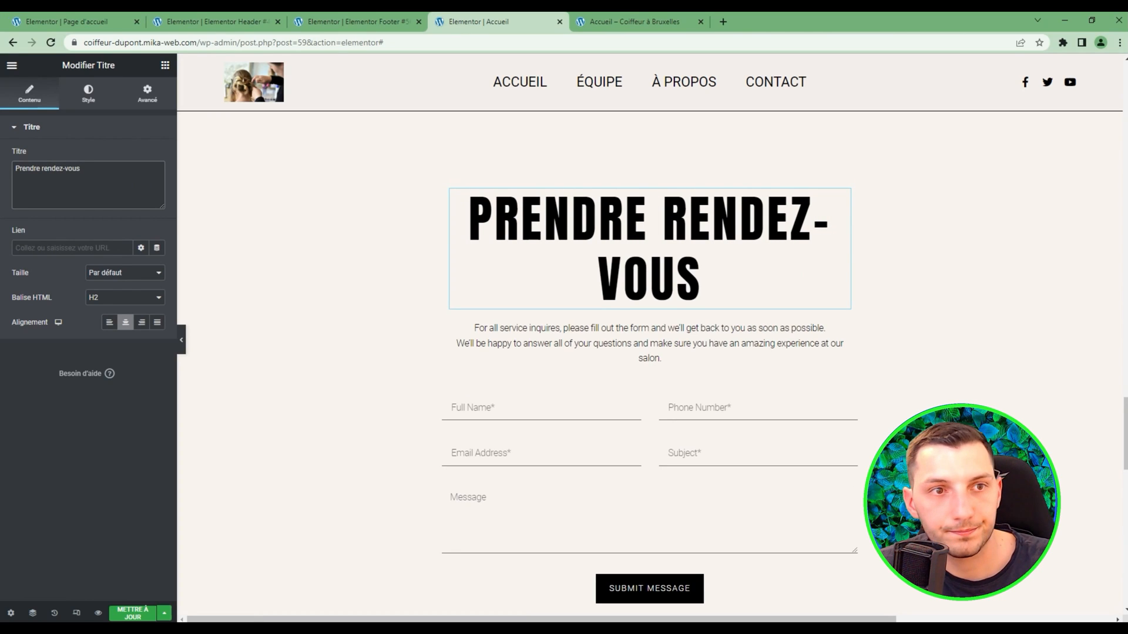
# Switch the heading's font family from Anton to the default
pyautogui.click(100, 103)
pyautogui.click(157, 181)
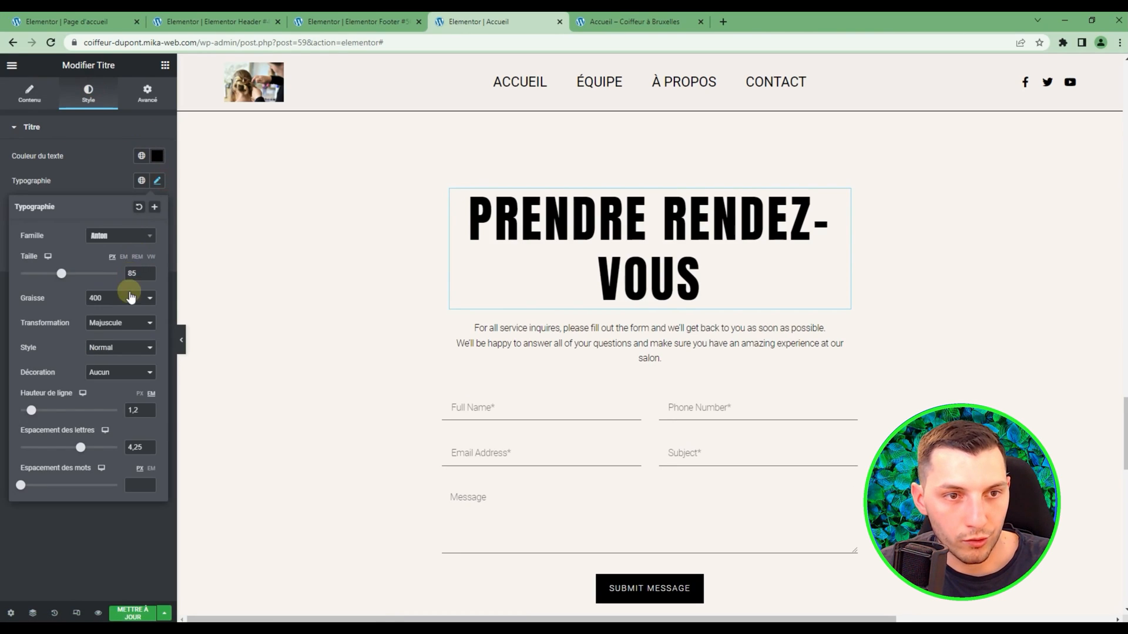
pyautogui.click(134, 241)
pyautogui.scroll(3, 147, 294)
pyautogui.click(102, 263)
pyautogui.click(115, 157)
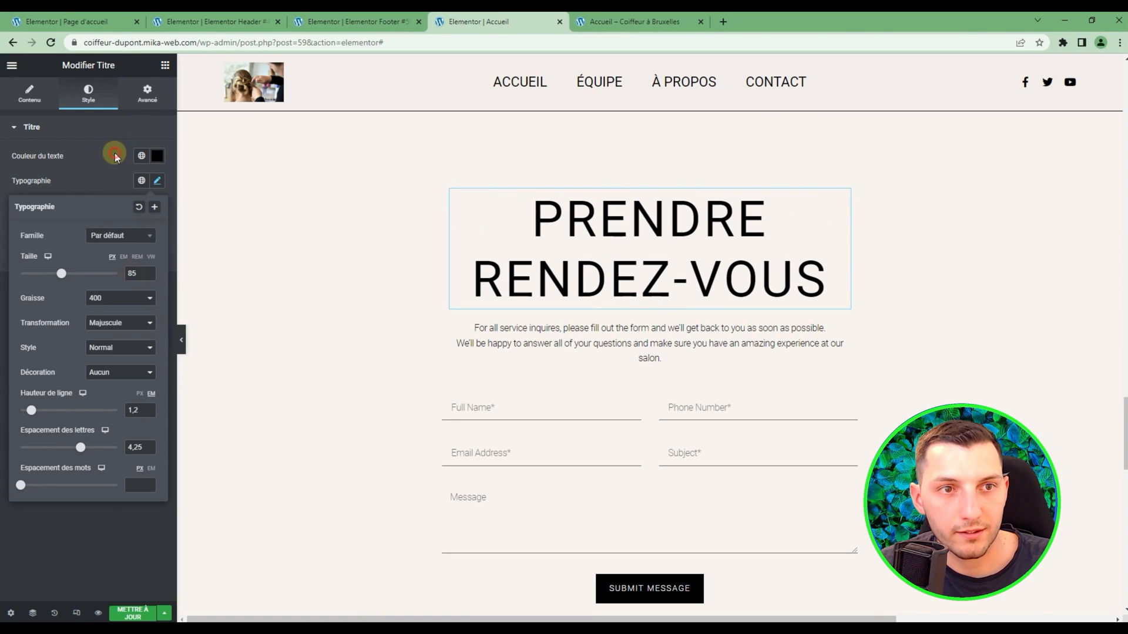
# Relabel the Full Name field 'Nom' with placeholder 'Nom complet' and make it required
pyautogui.click(629, 429)
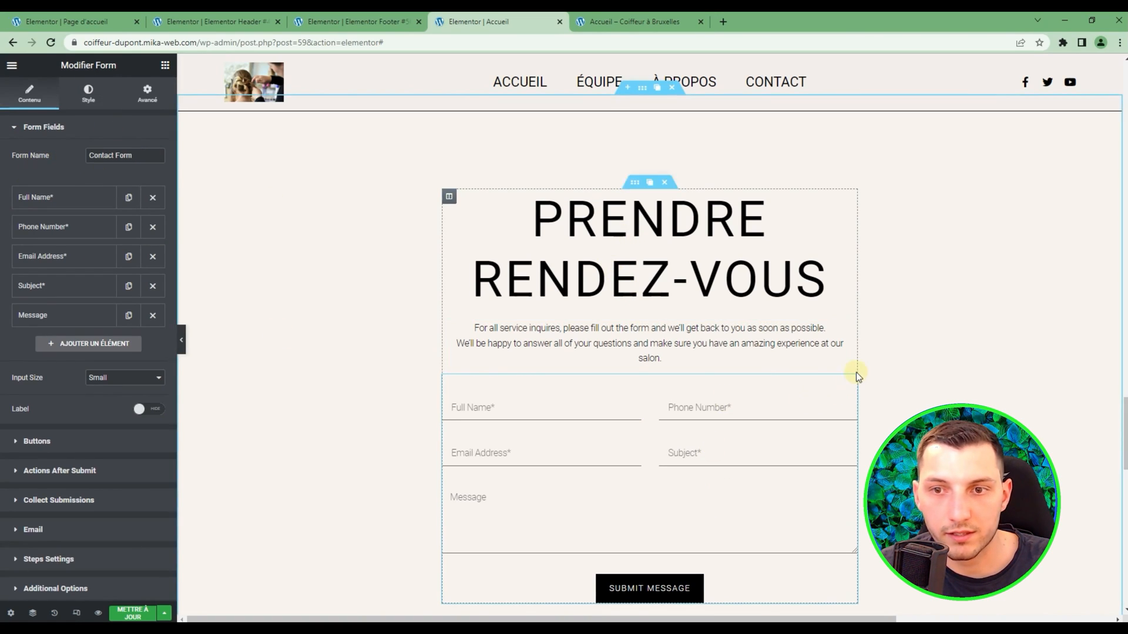
pyautogui.click(69, 202)
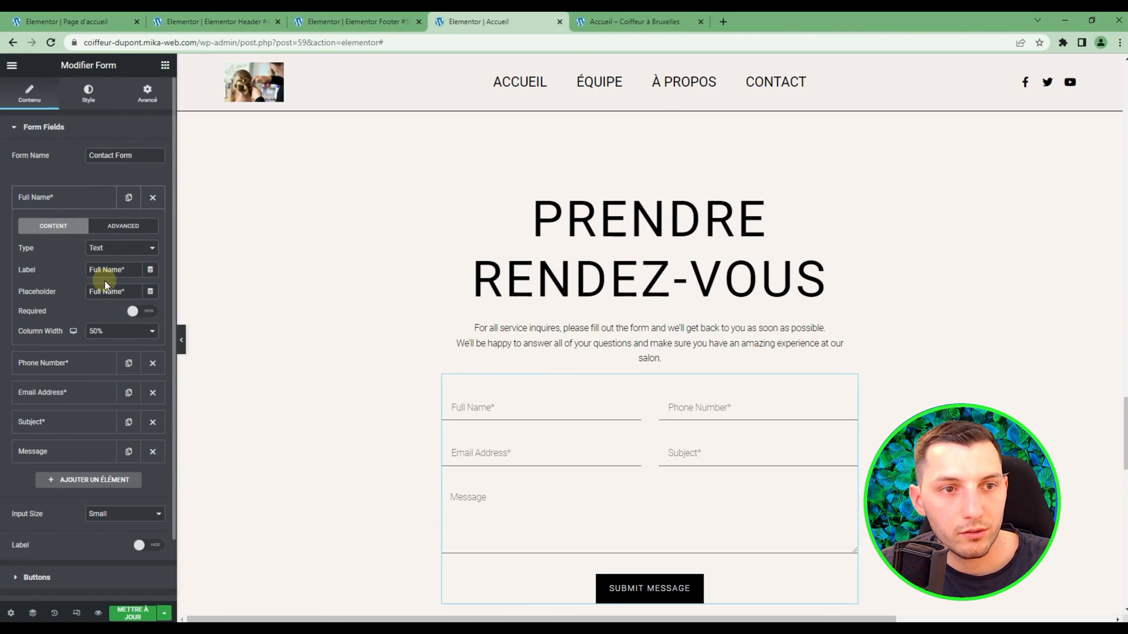
pyautogui.write('N')
pyautogui.press('BackSpace')
pyautogui.write('nO')
pyautogui.press('BackSpace')
pyautogui.press('BackSpace')
pyautogui.write('Nom')
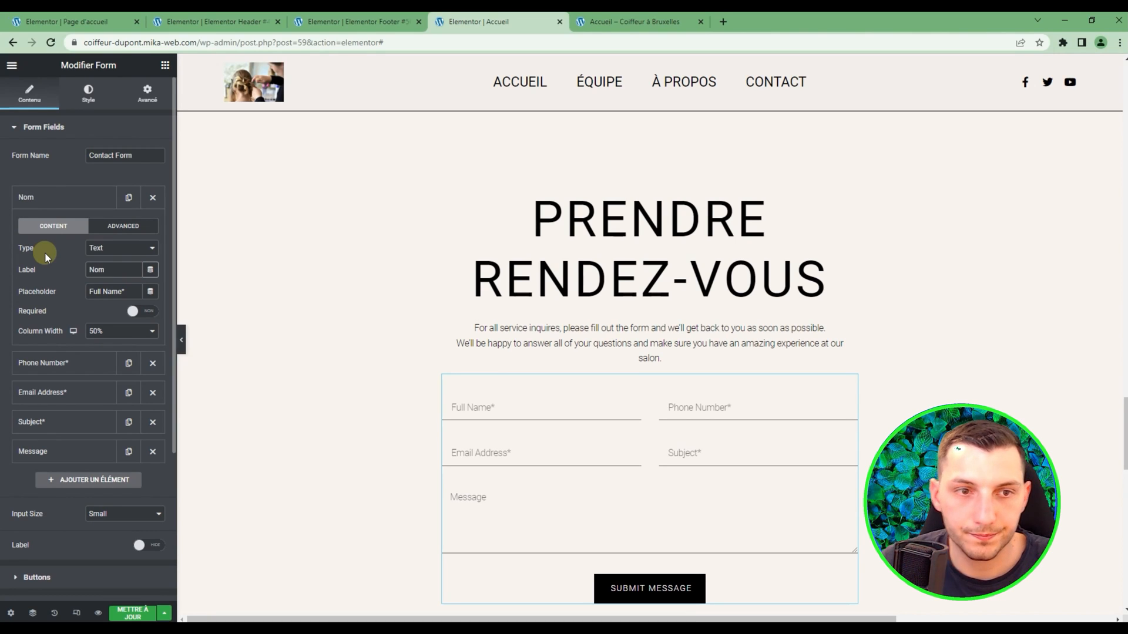
pyautogui.moveTo(128, 292); pyautogui.dragTo(52, 296)
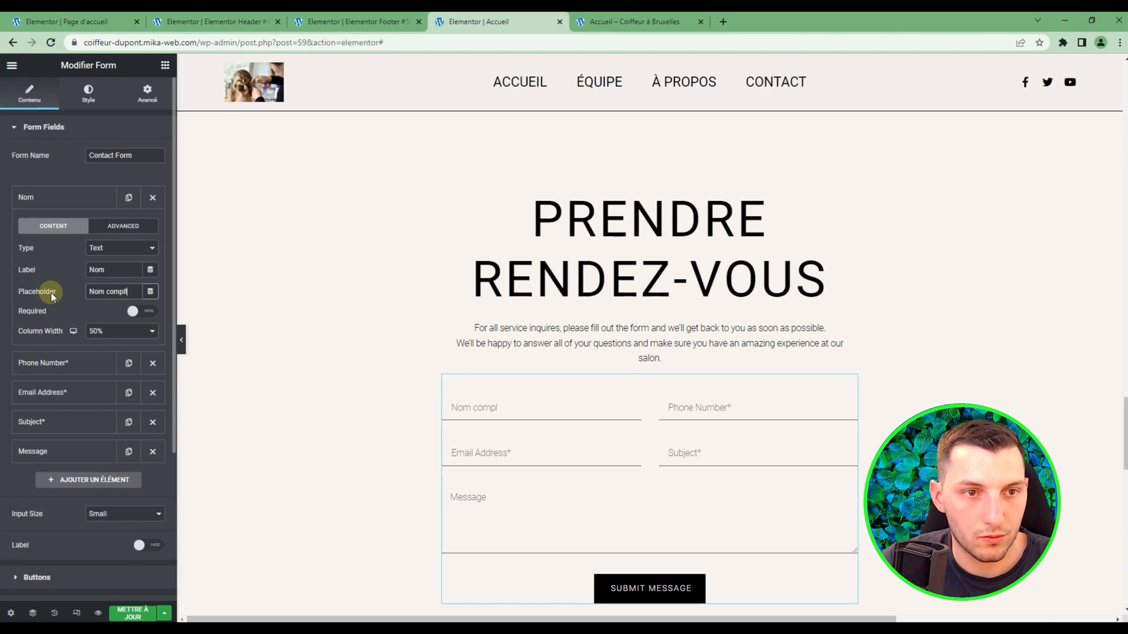
pyautogui.click(140, 309)
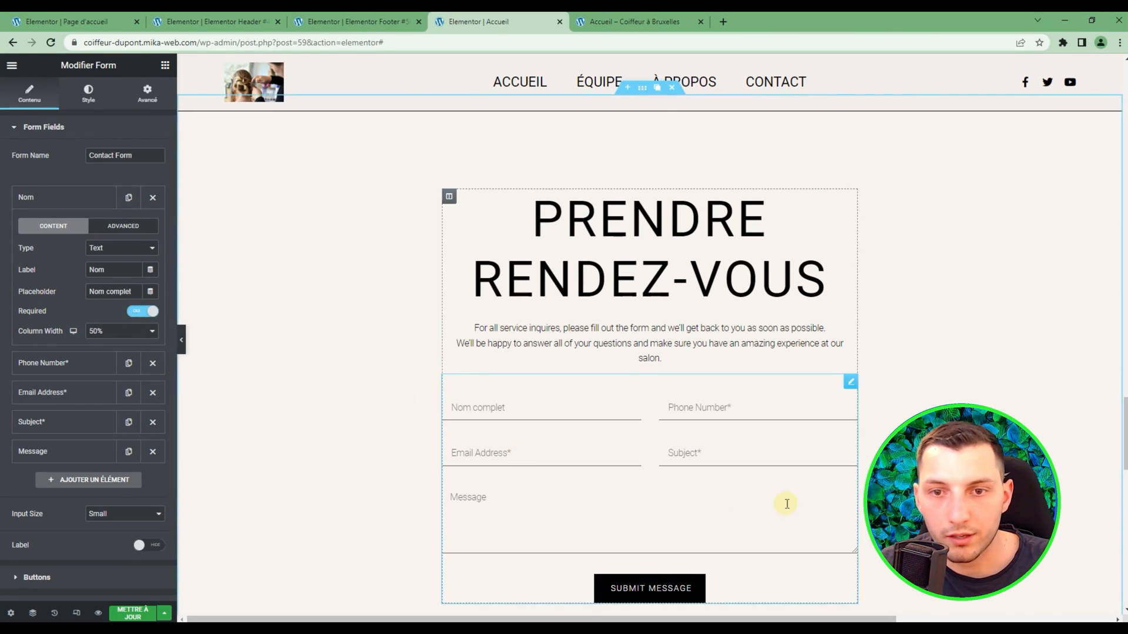
# Relabel the phone field 'Téléphone' with placeholder 'Numéro de téléphone'
pyautogui.scroll(-3, 767, 424)
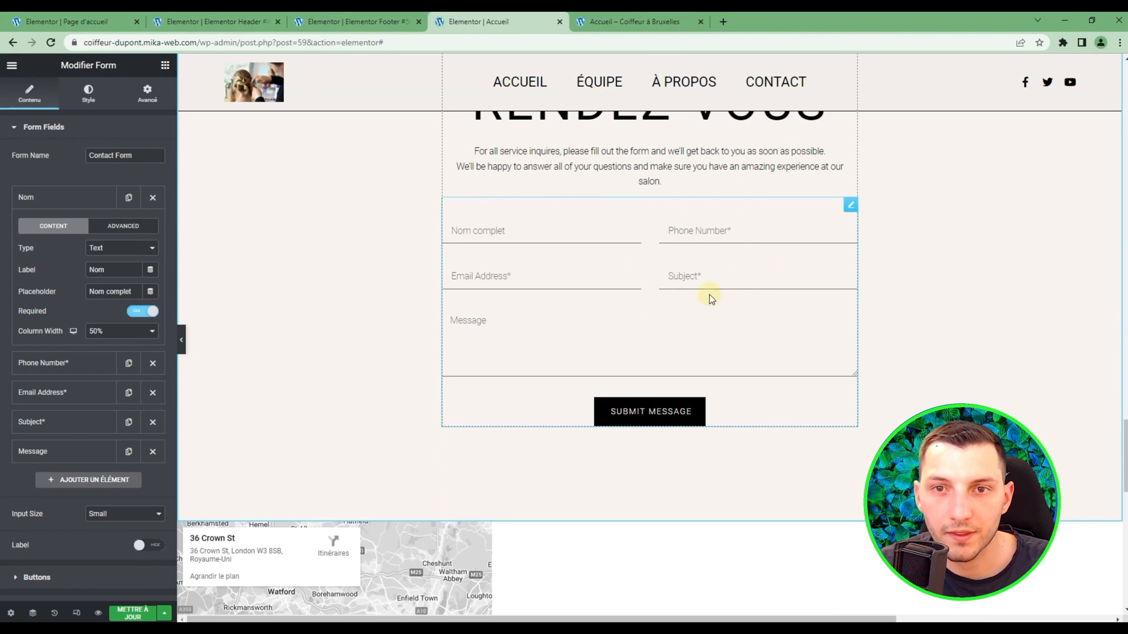
pyautogui.click(83, 366)
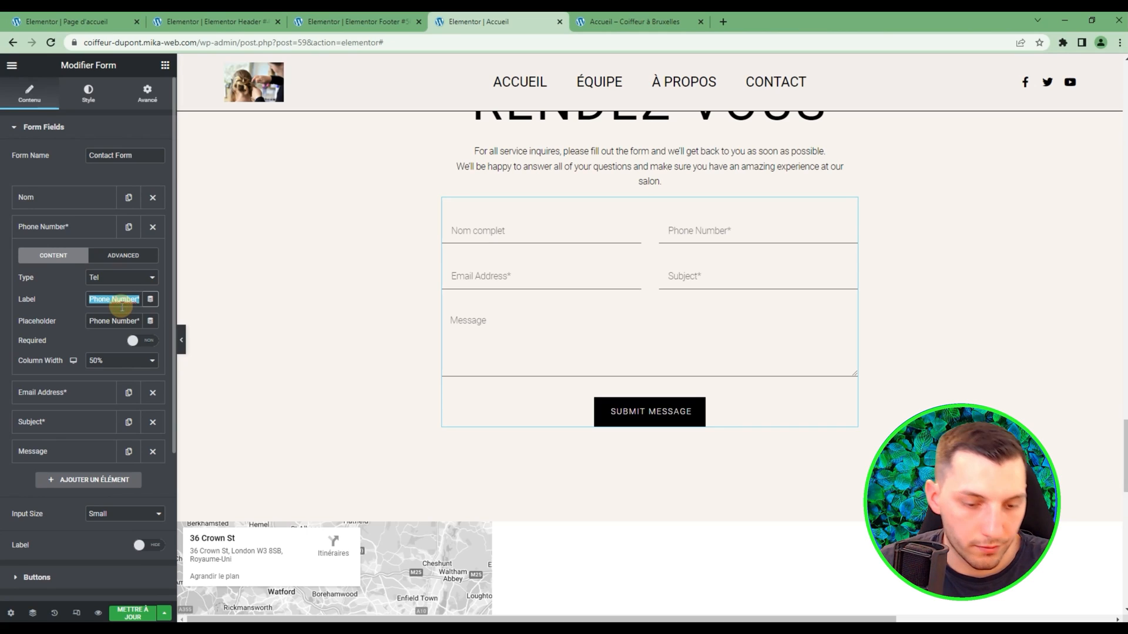
pyautogui.write('Téléphone')
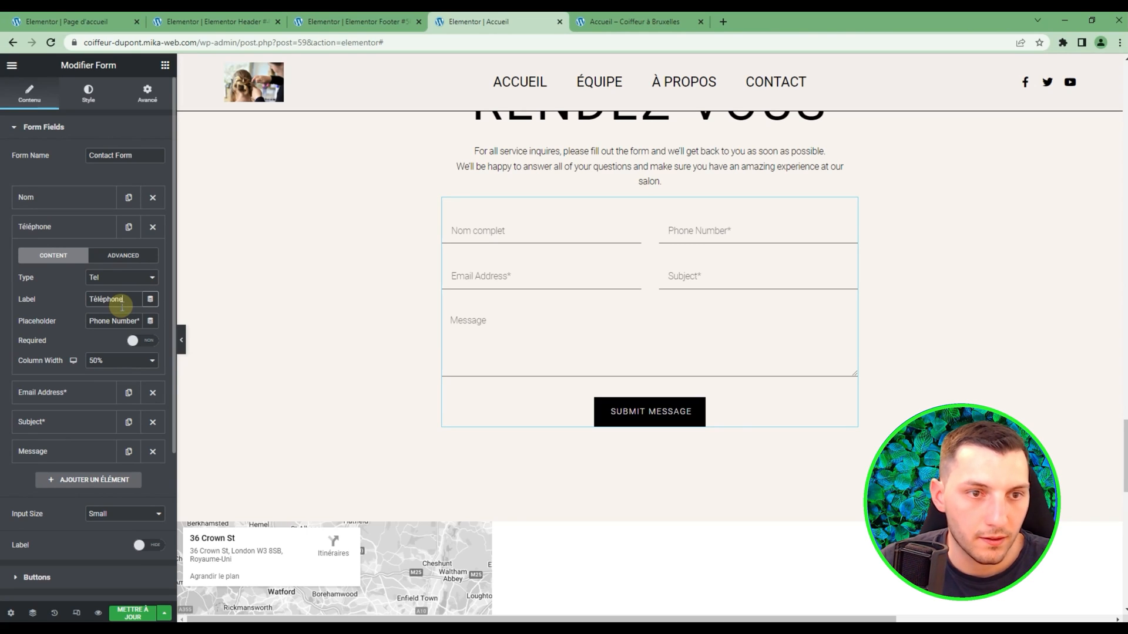
pyautogui.write('Numéro de téléphone')
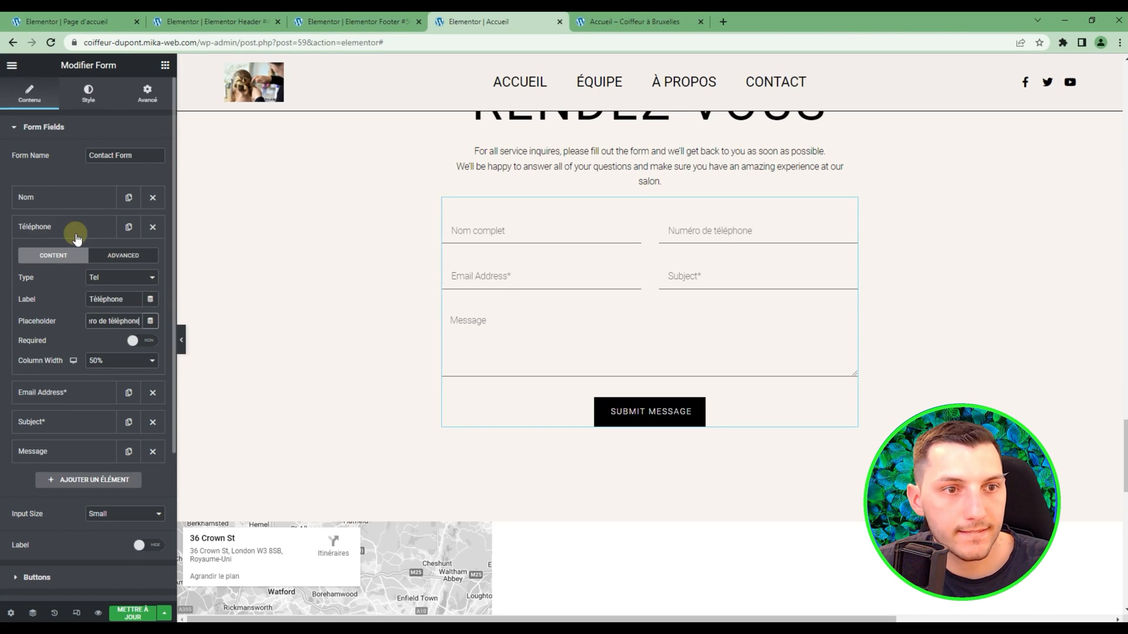
pyautogui.click(77, 235)
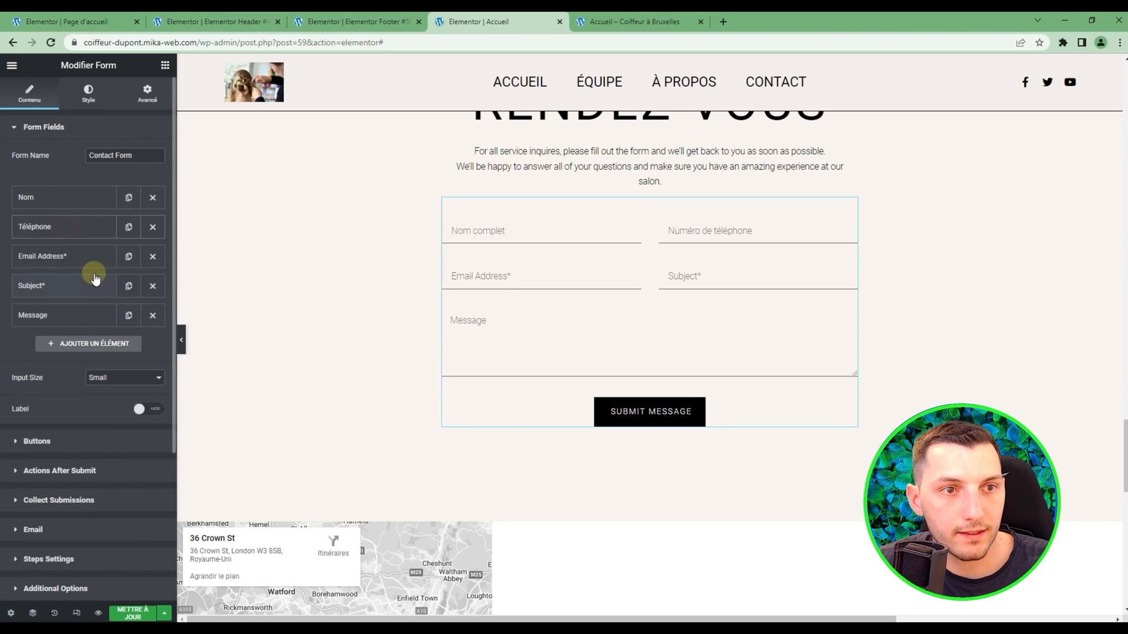
# Set the email field's label and placeholder both to 'Email'
pyautogui.click(70, 256)
pyautogui.tripleClick(130, 329)
pyautogui.write('Email')
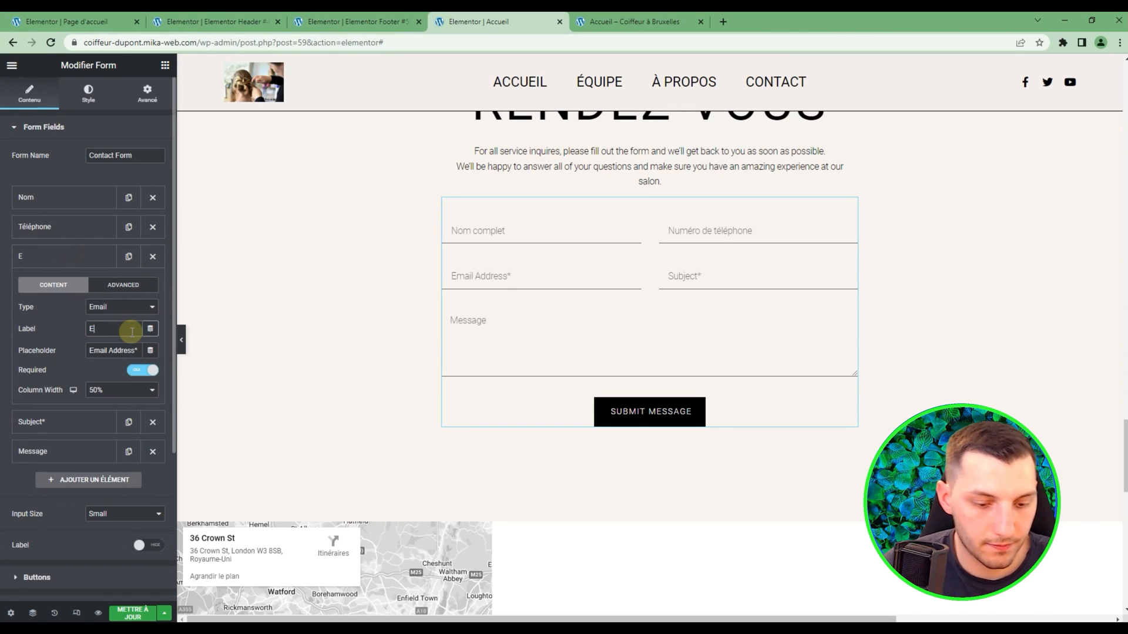
pyautogui.click(134, 350)
pyautogui.tripleClick(134, 351)
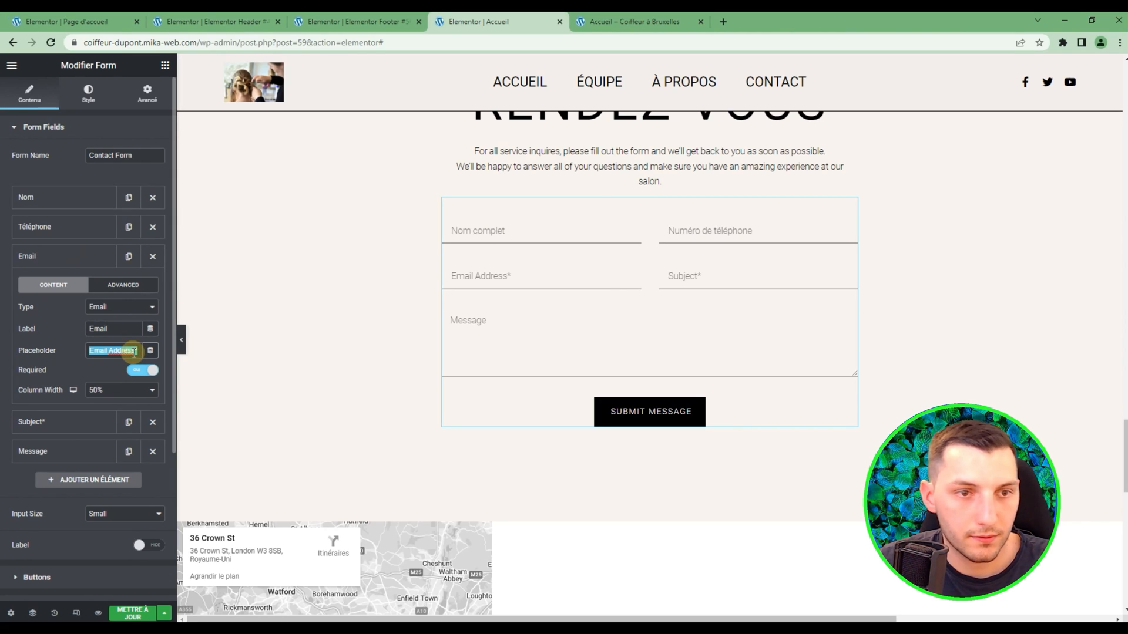
pyautogui.write('Email')
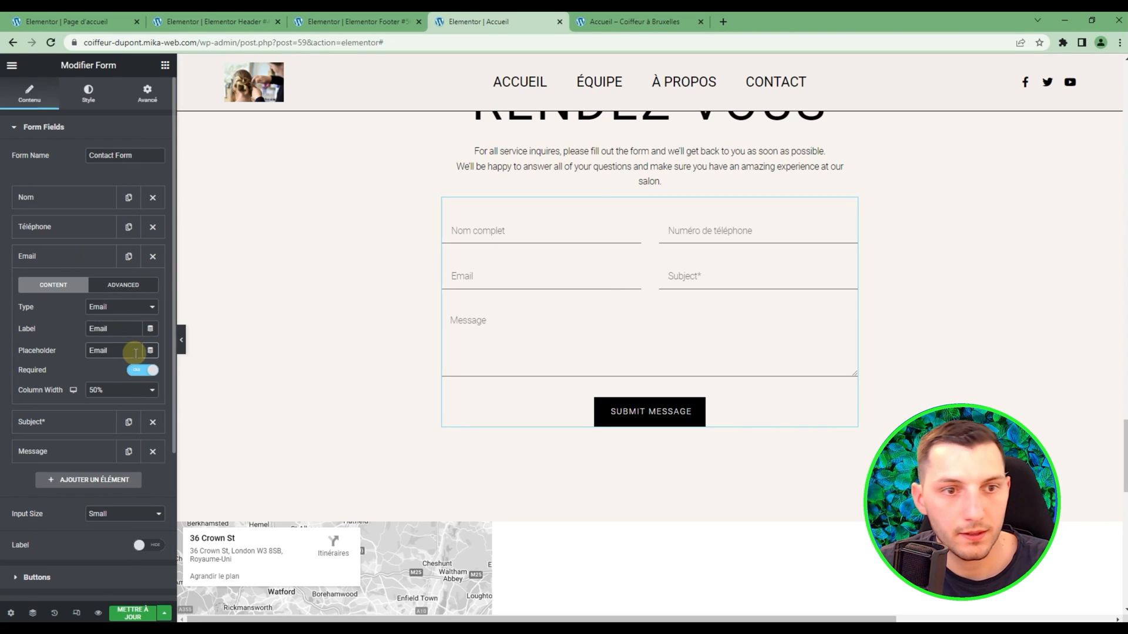
pyautogui.click(88, 255)
pyautogui.click(81, 286)
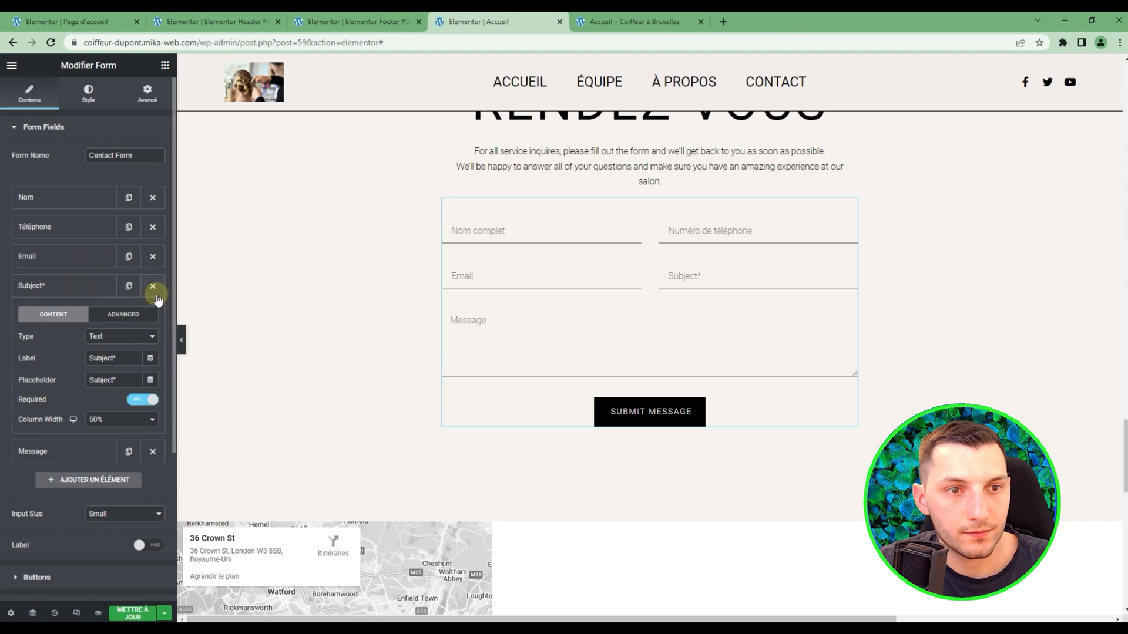
# Delete the Subject field and relabel Message 'Rendez-vous' with placeholder 'Quand êtes-vous disponible ?'
pyautogui.click(152, 286)
pyautogui.click(88, 285)
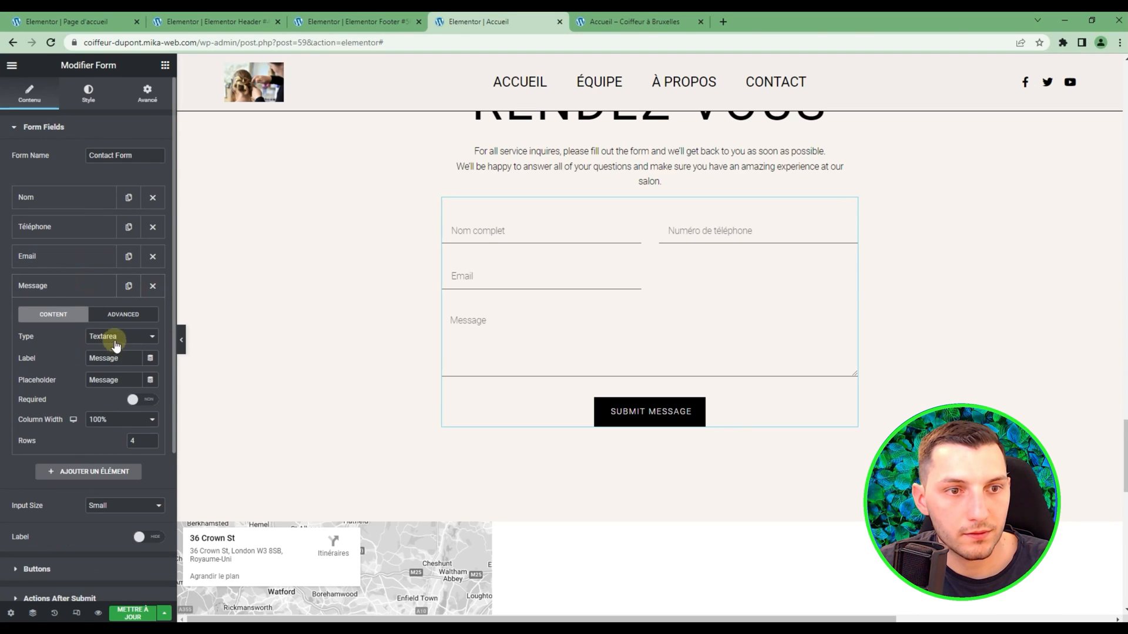
pyautogui.doubleClick(115, 360)
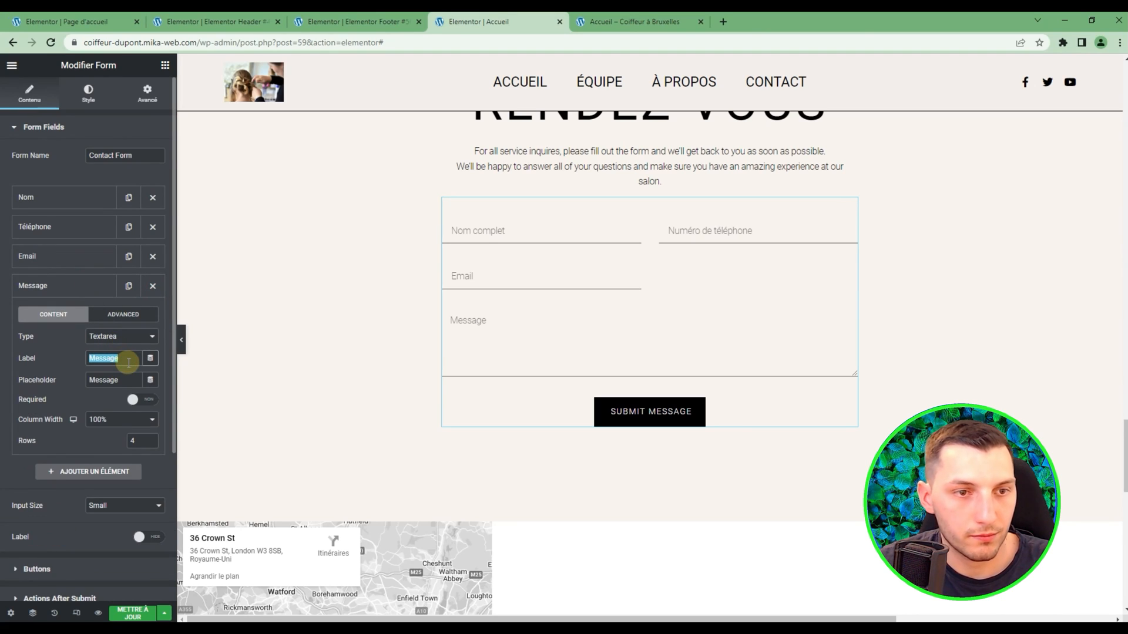
pyautogui.write('Rendez-)')
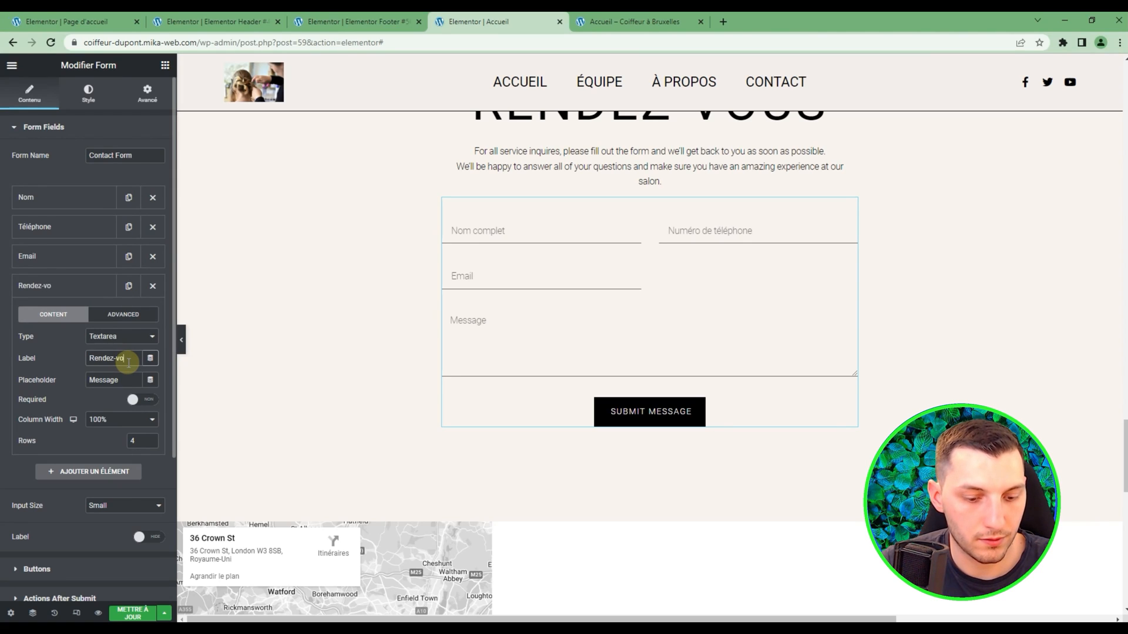
pyautogui.doubleClick(116, 380)
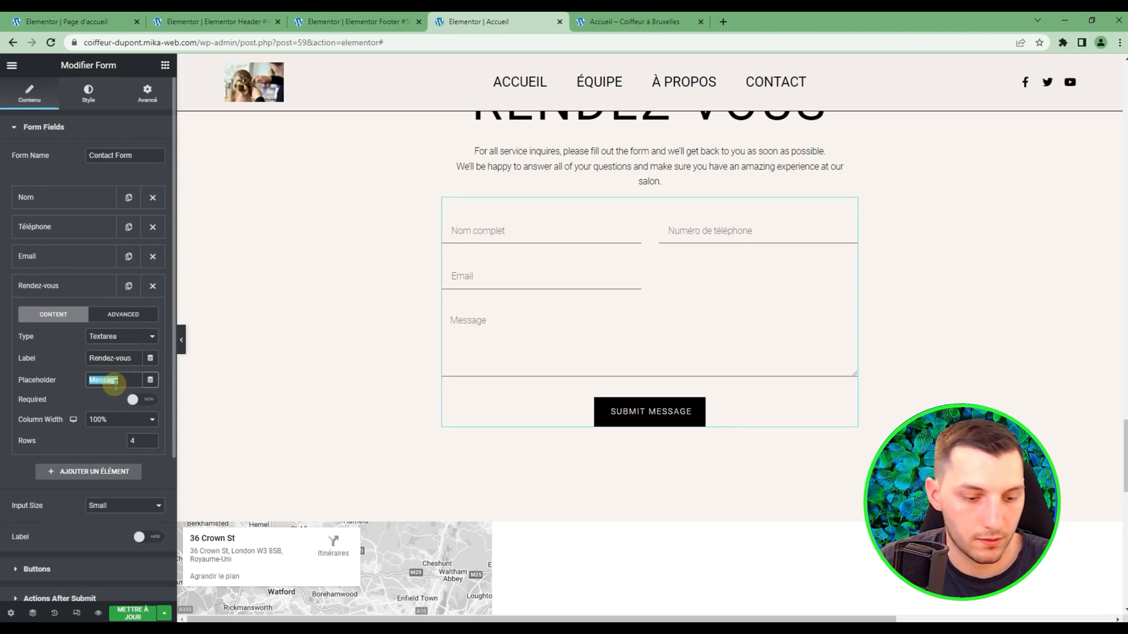
pyautogui.write('Quand ')
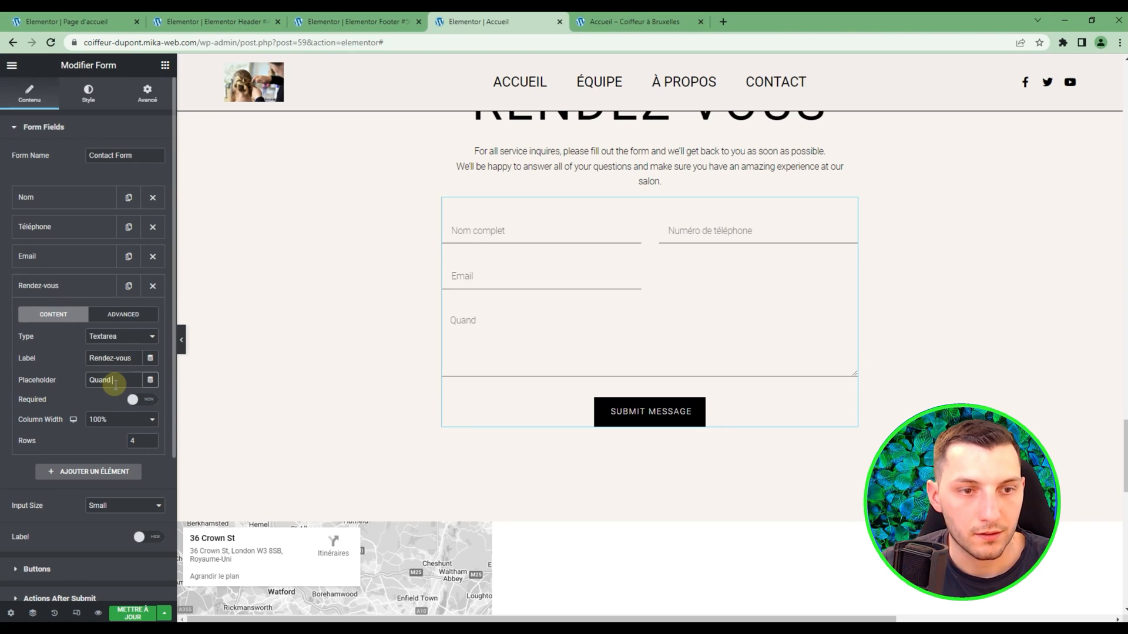
pyautogui.write('êtes-vous dispob')
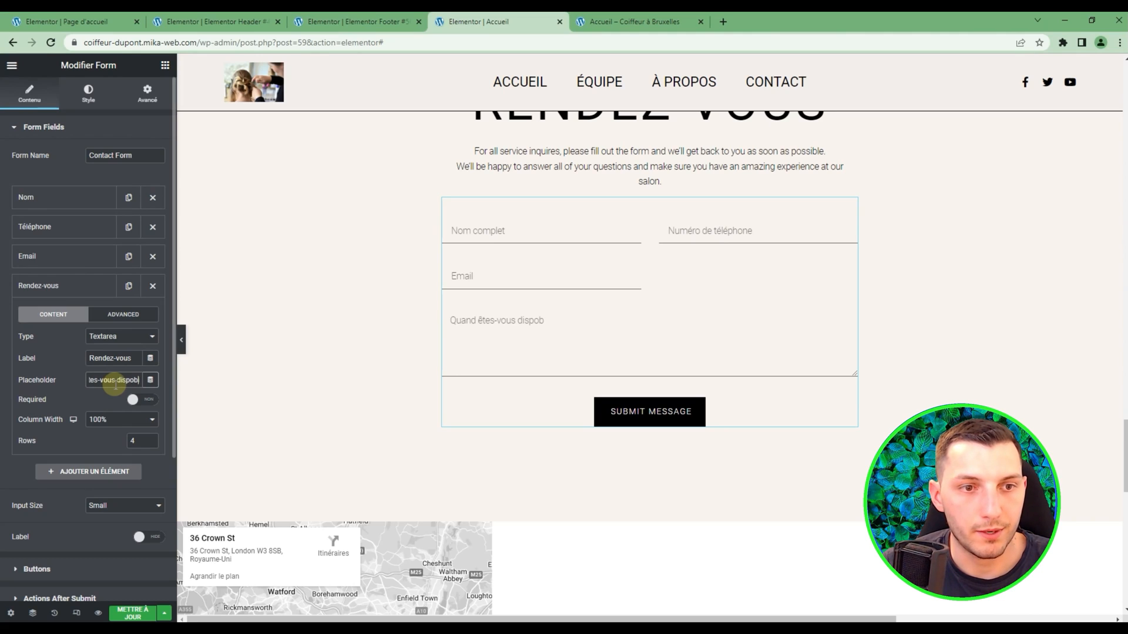
pyautogui.press('BackSpace')
pyautogui.write('nible ?')
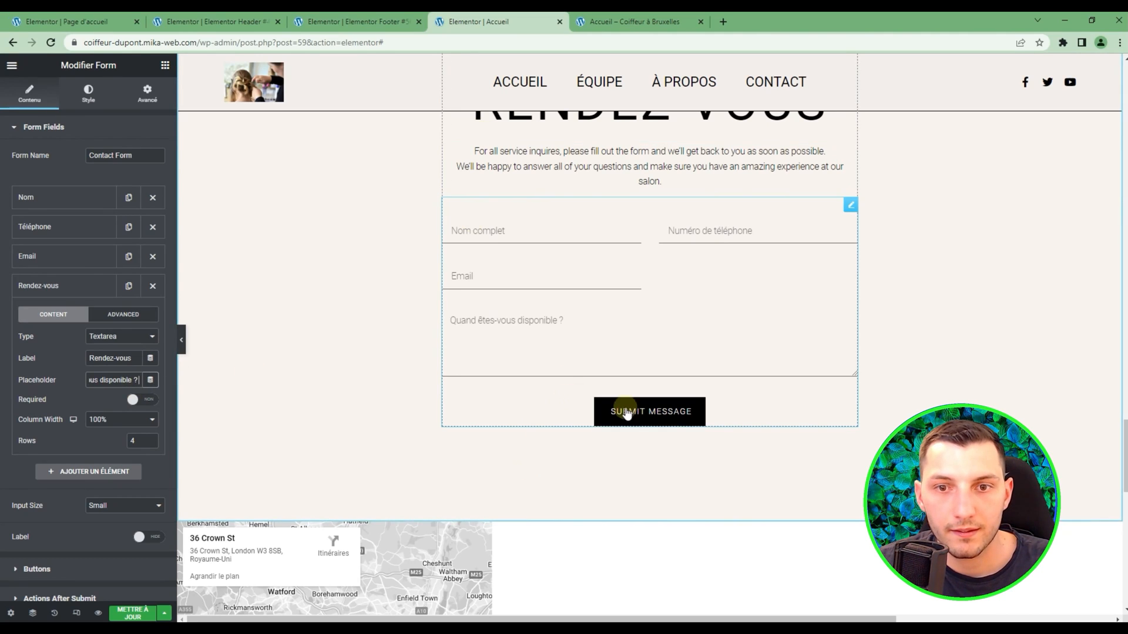
pyautogui.scroll(-3, 86, 496)
# Set the submit button text to 'Prendre RDV', with Justified alignment and Large size
pyautogui.click(60, 397)
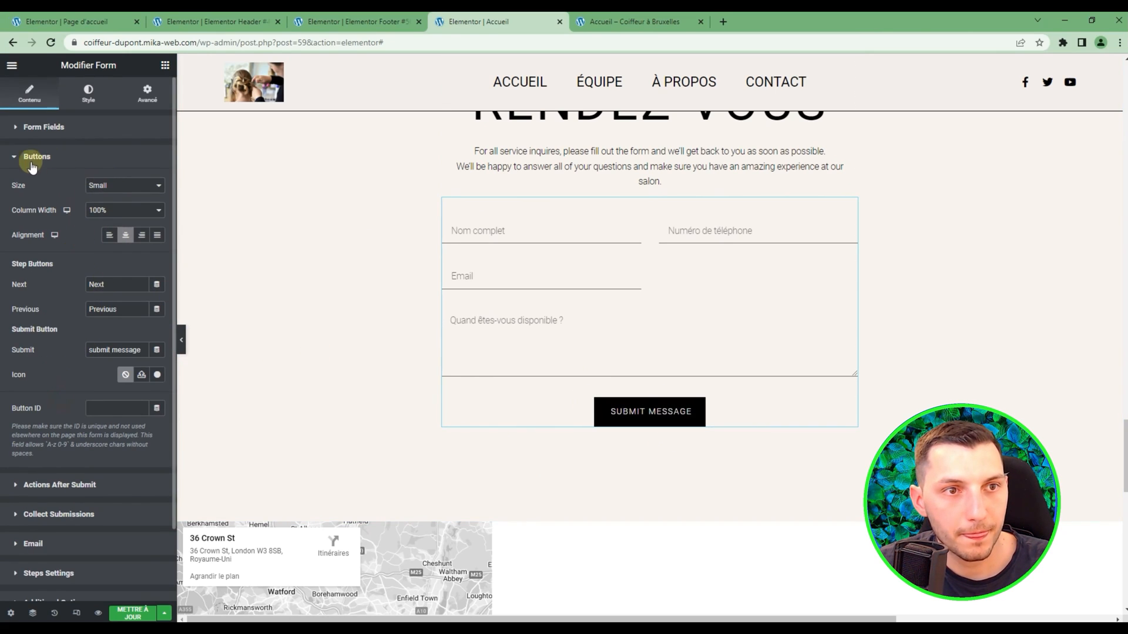
pyautogui.tripleClick(131, 350)
pyautogui.write('Prendre')
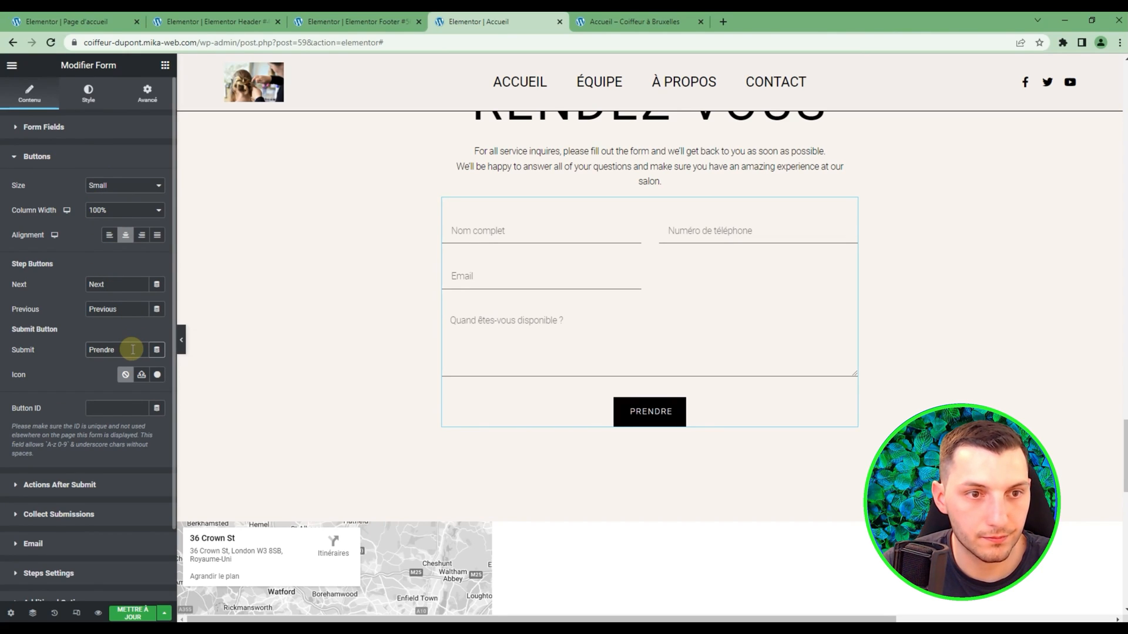
pyautogui.write(' RDV')
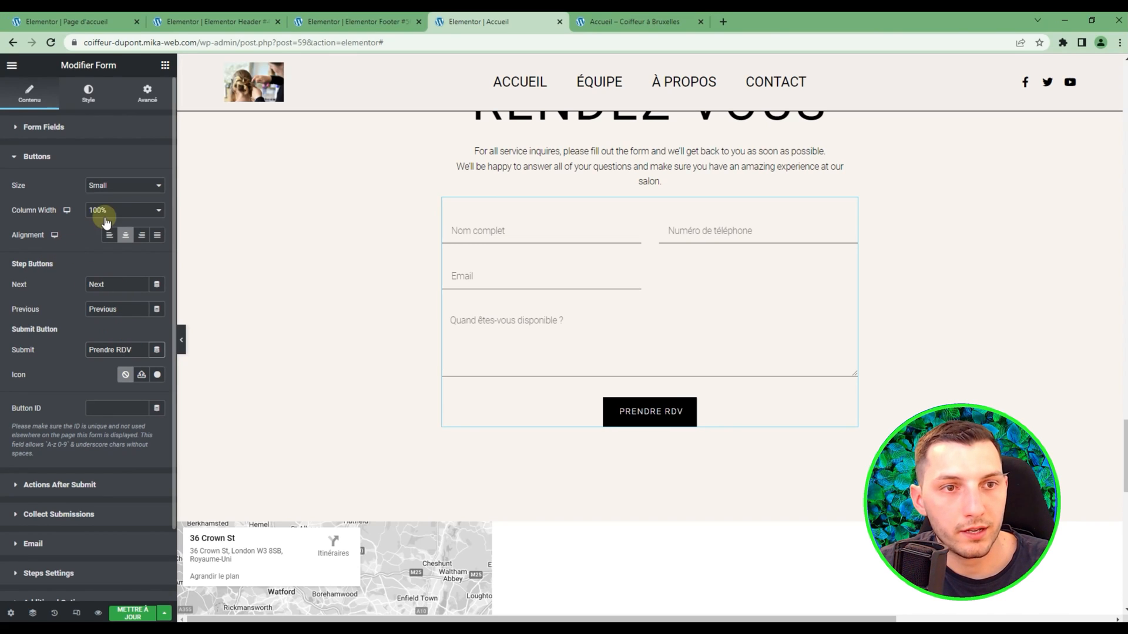
pyautogui.click(157, 235)
pyautogui.click(142, 235)
pyautogui.click(157, 238)
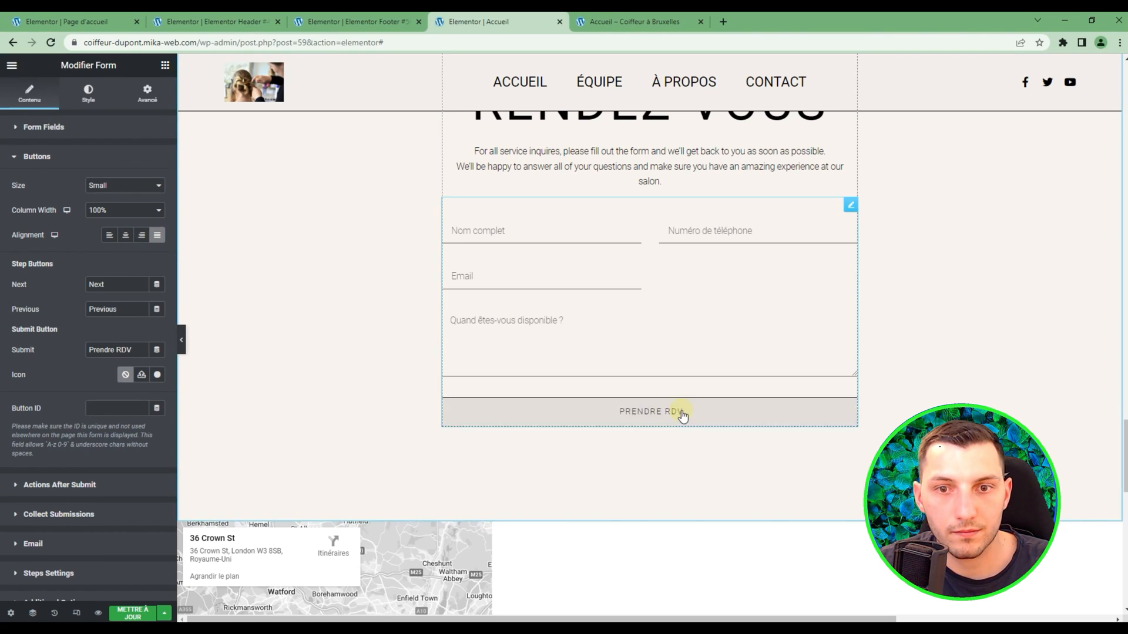
pyautogui.click(126, 185)
pyautogui.click(112, 226)
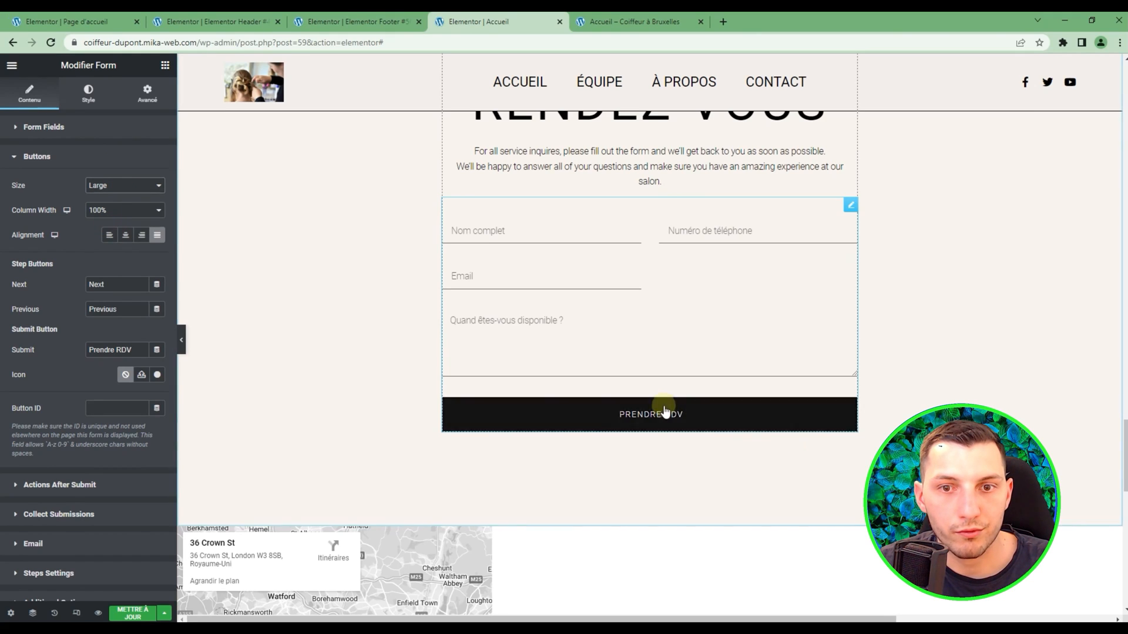
pyautogui.scroll(-3, 126, 352)
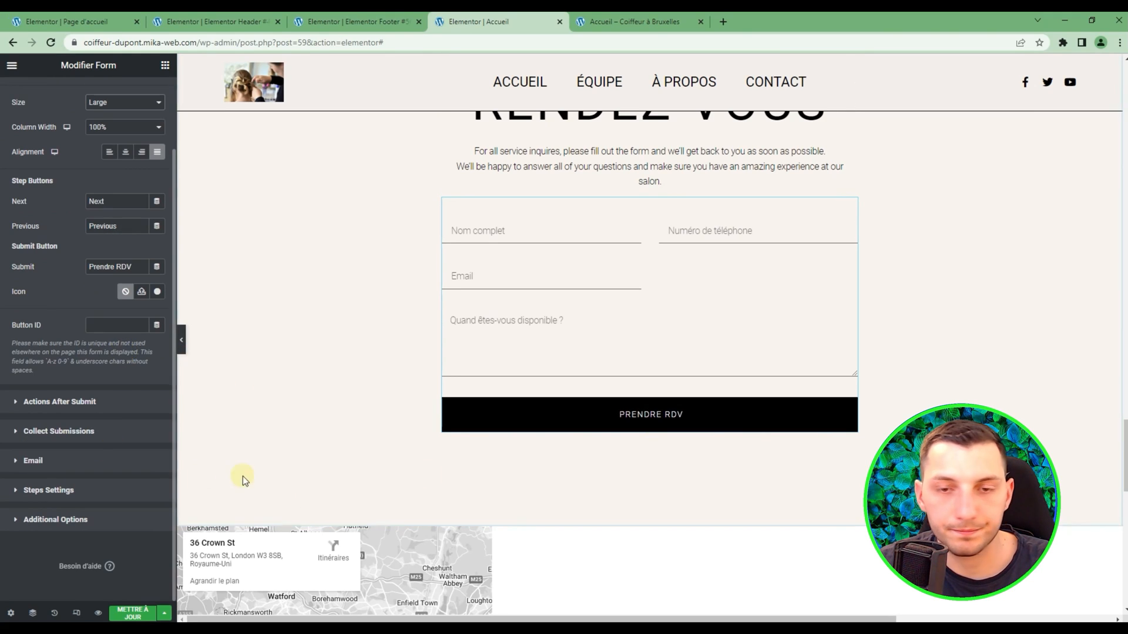
pyautogui.scroll(2, 69, 348)
pyautogui.scroll(-2, 68, 348)
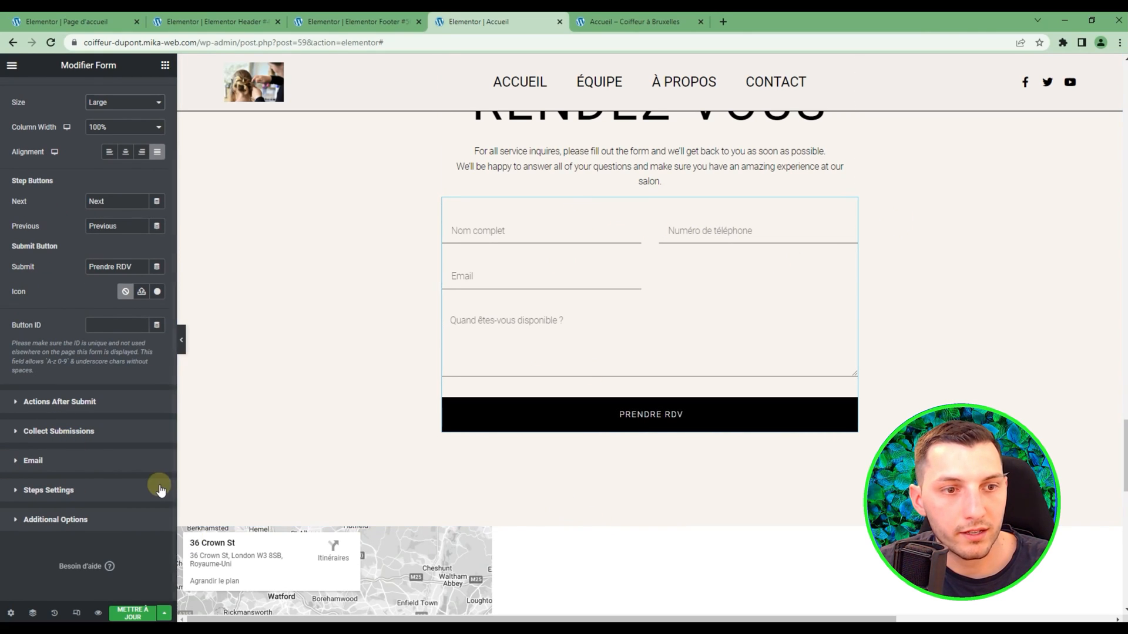
# Replace the e-mail notification recipient with the salon's own address
pyautogui.click(34, 462)
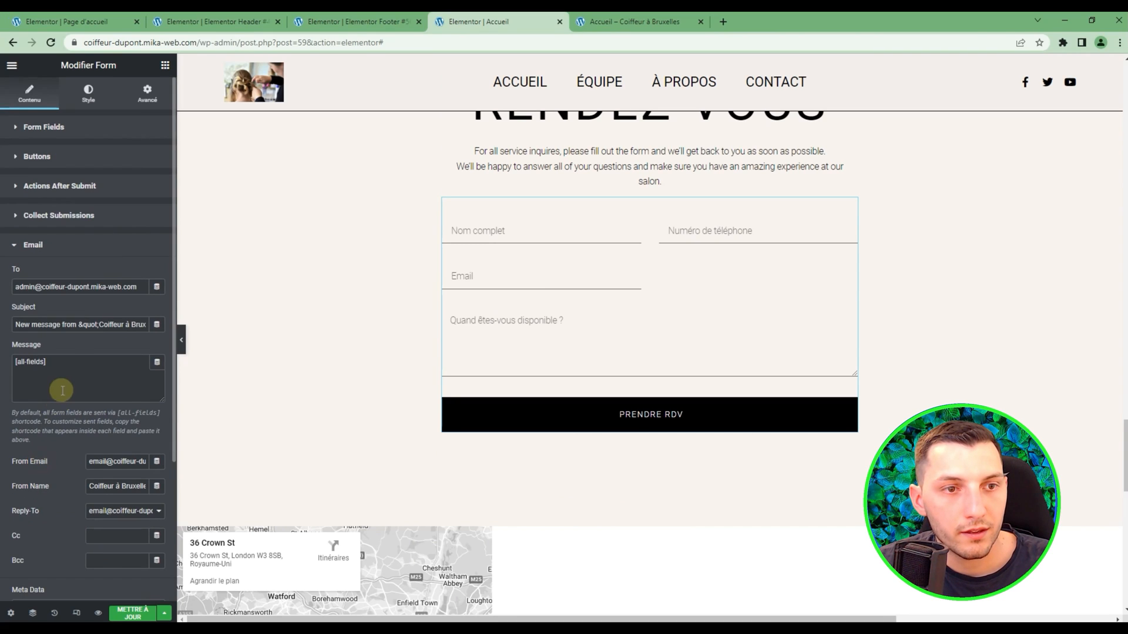
pyautogui.click(32, 186)
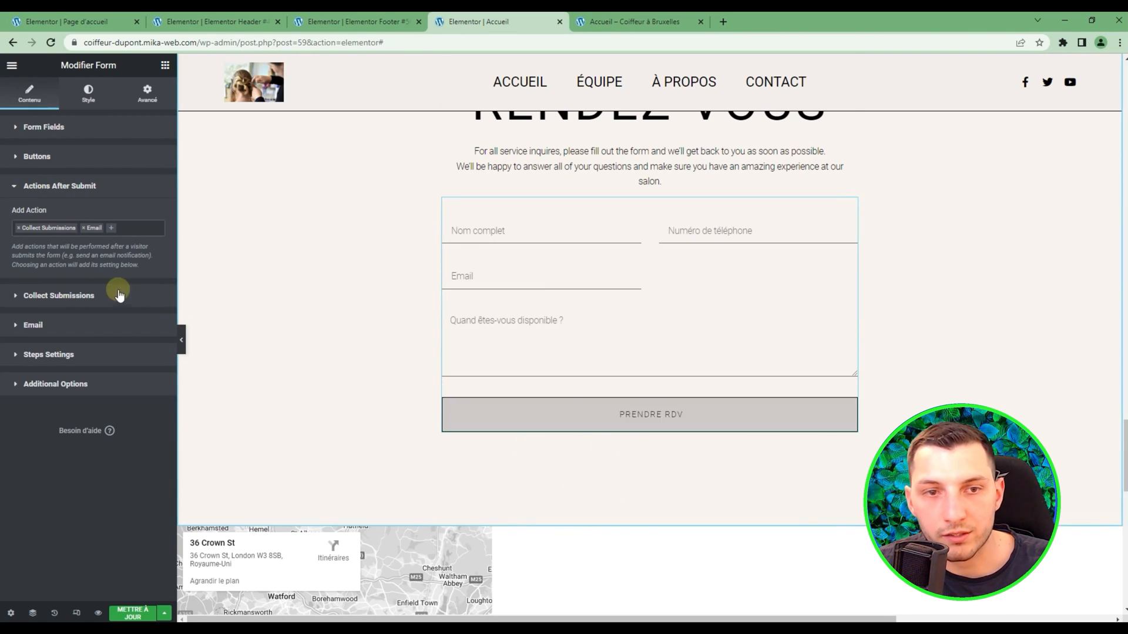
pyautogui.click(34, 325)
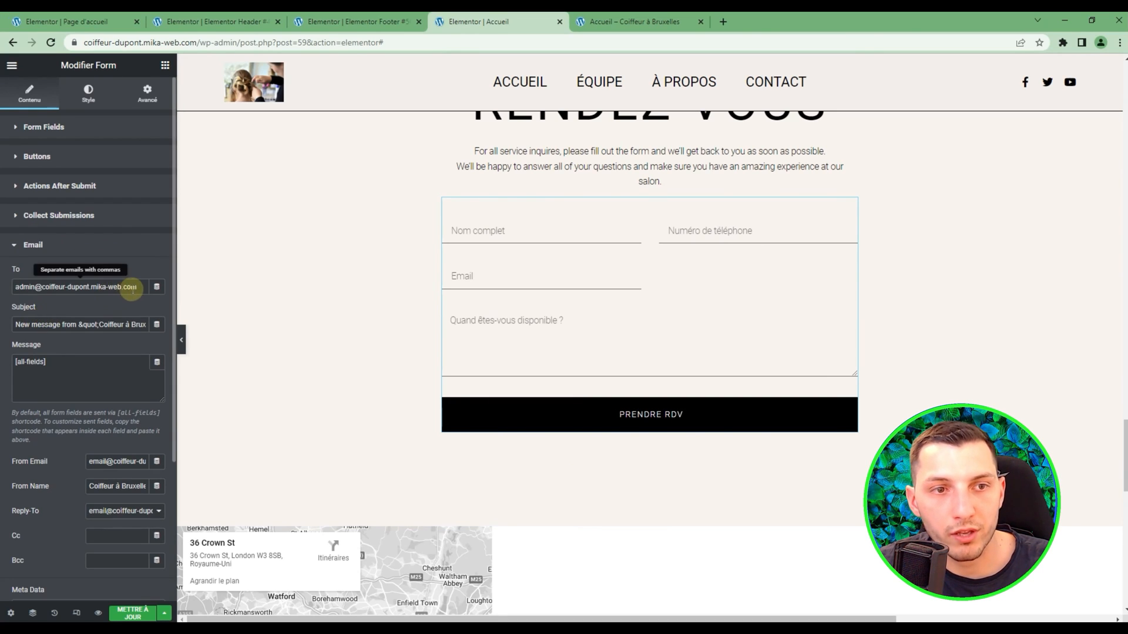
pyautogui.tripleClick(106, 291)
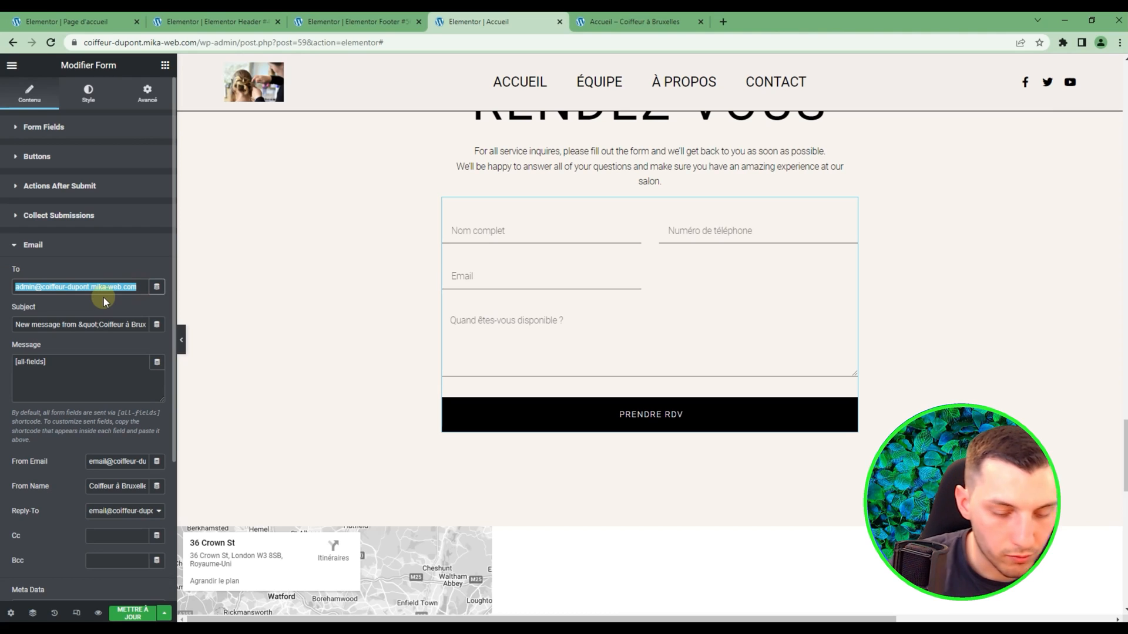
pyautogui.press('BackSpace')
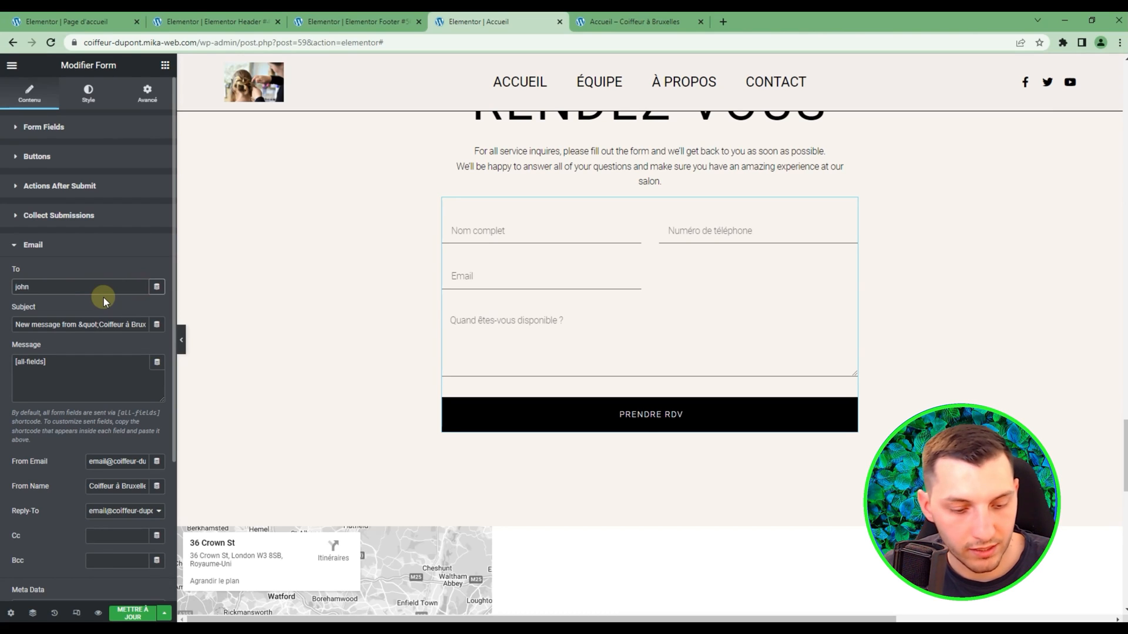
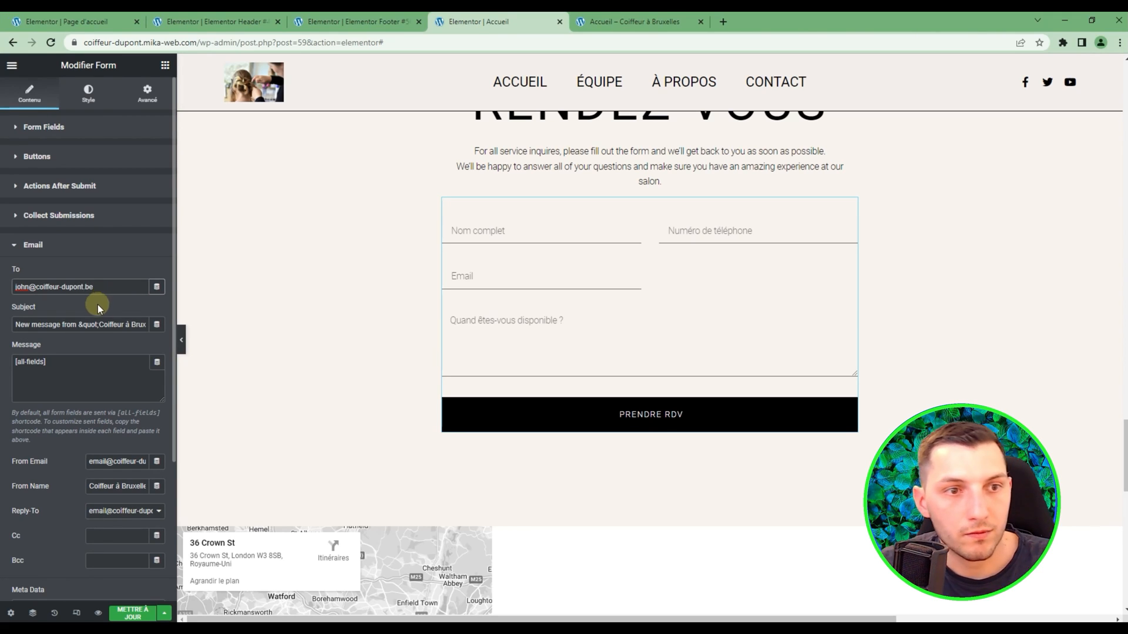
# Set the e-mail subject to '[Site Dupont]', keeping the [all-fields] message template
pyautogui.tripleClick(99, 322)
pyautogui.write('[')
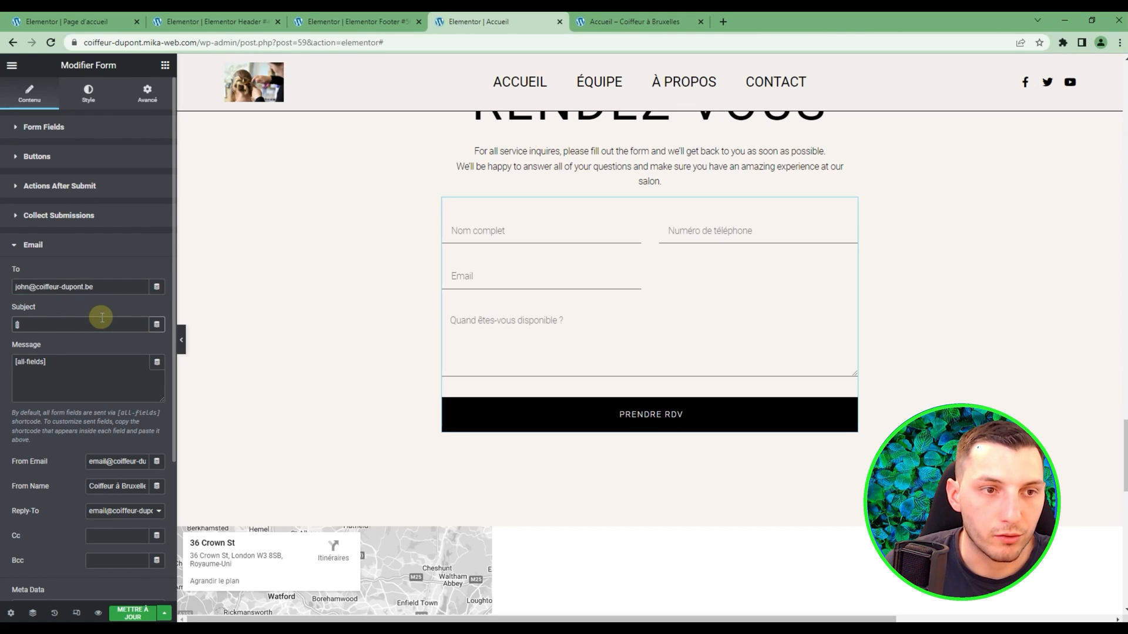
pyautogui.write('Site')
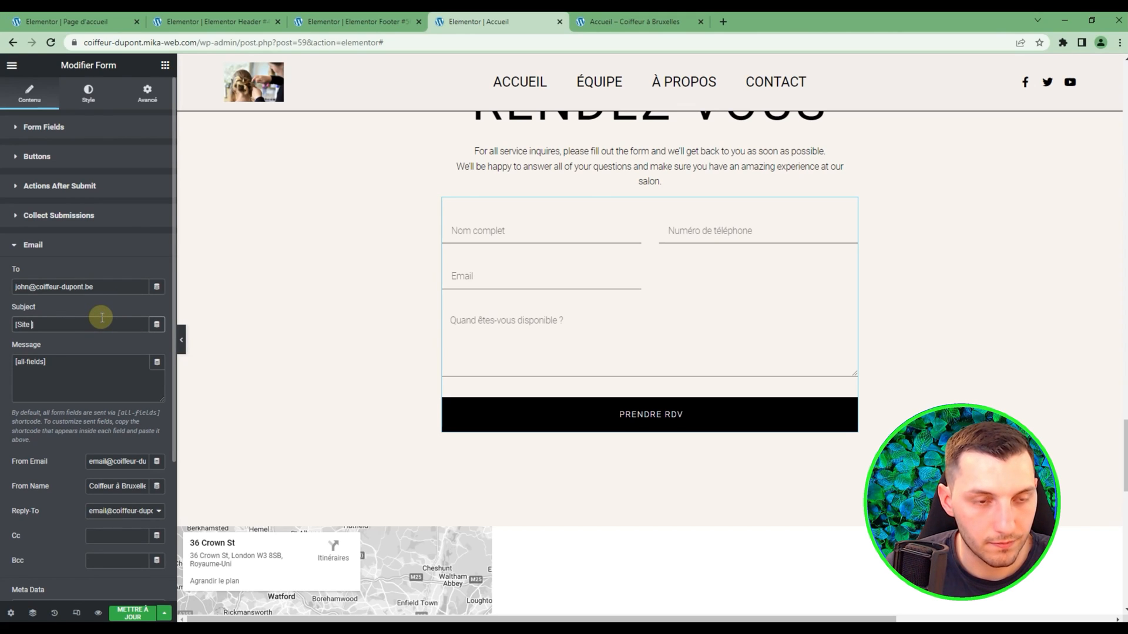
pyautogui.write(' Du')
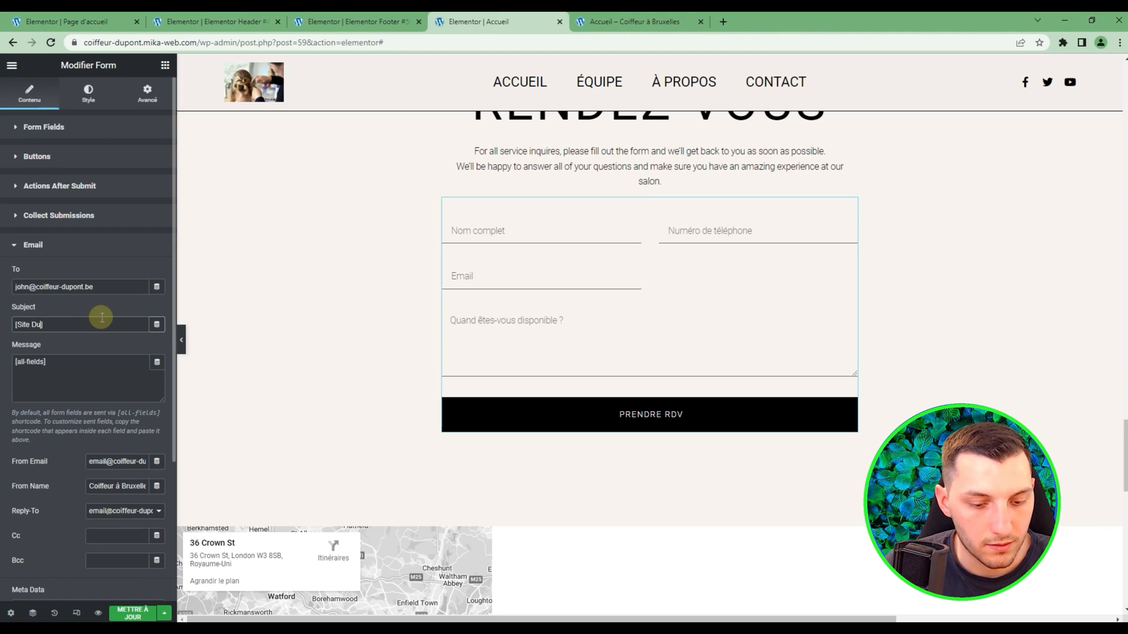
pyautogui.write('pont]')
pyautogui.click(66, 375)
pyautogui.click(71, 362)
pyautogui.moveTo(72, 363); pyautogui.dragTo(7, 345)
pyautogui.click(47, 363)
pyautogui.click(52, 362)
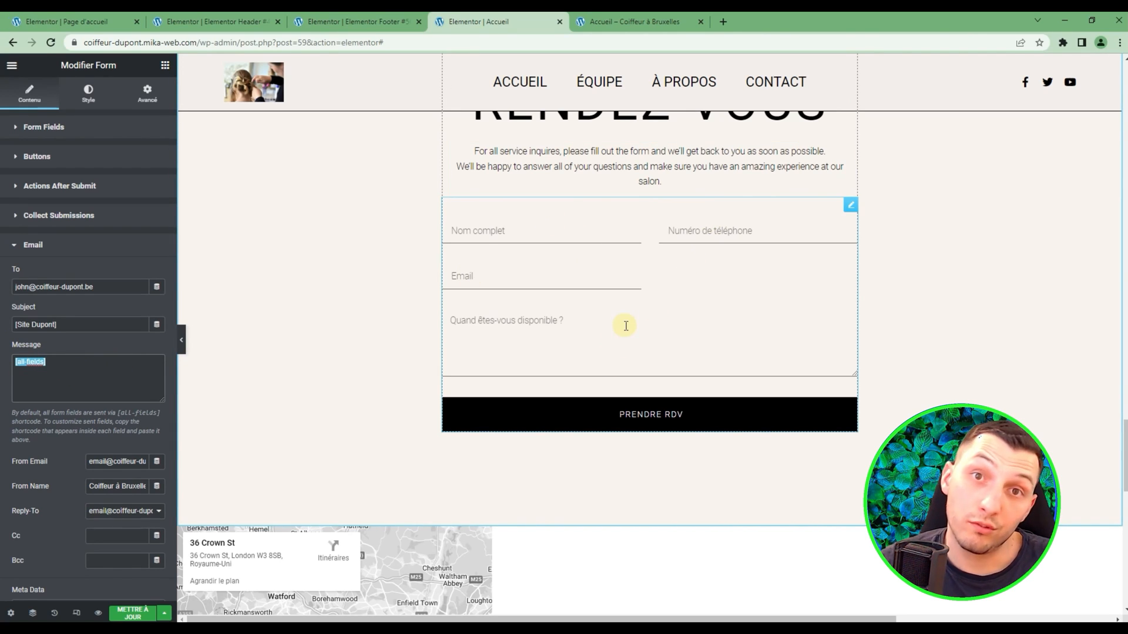
pyautogui.click(90, 382)
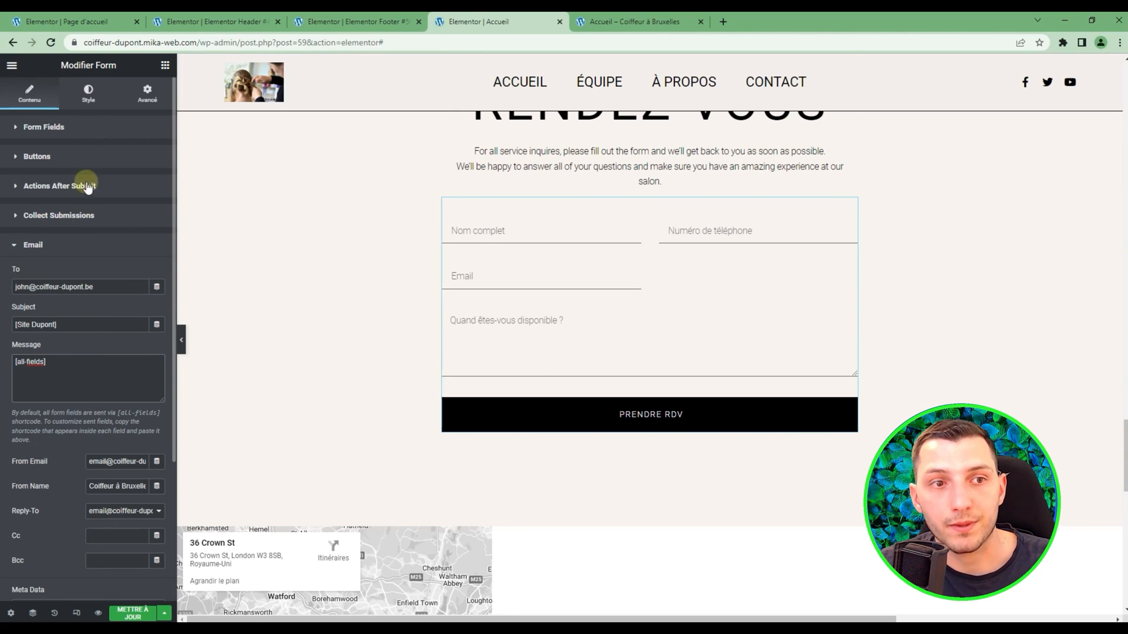
pyautogui.click(88, 125)
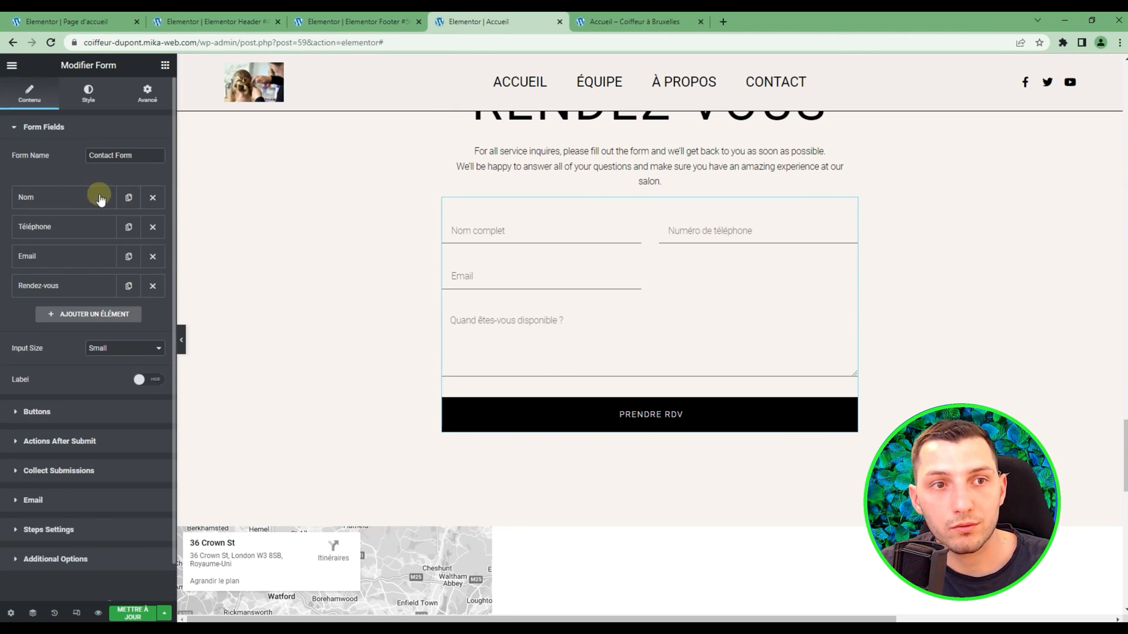
pyautogui.click(73, 128)
pyautogui.click(64, 244)
pyautogui.click(94, 360)
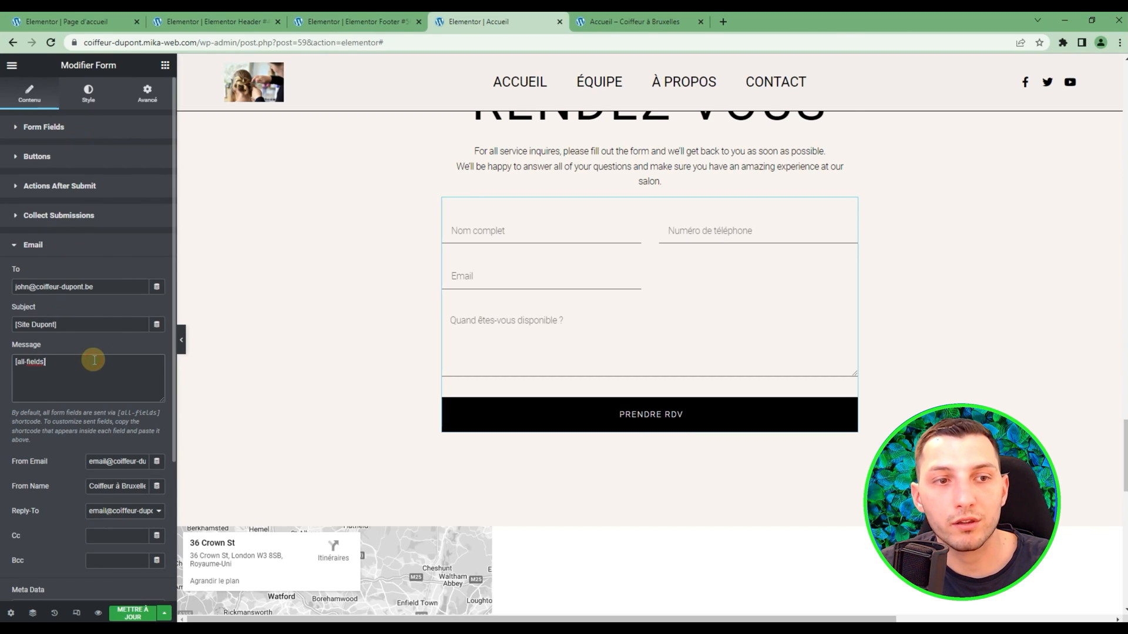
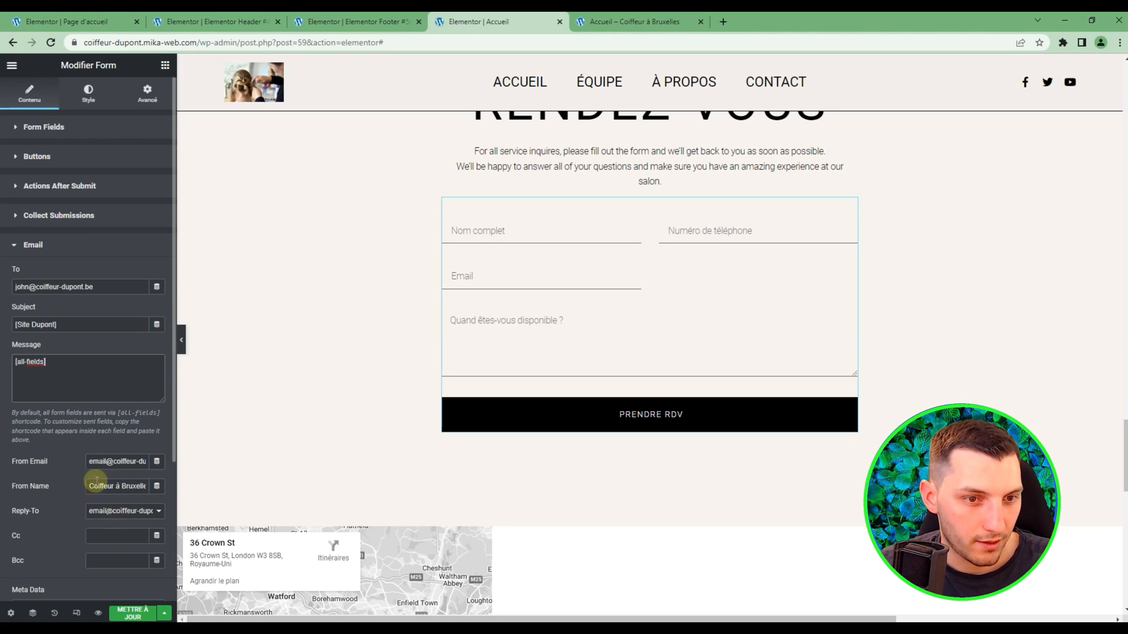
# Replace the form's From Name 'Coiffeur à Bruxelles' with 'Site coiffure'
pyautogui.click(127, 487)
pyautogui.moveTo(107, 487); pyautogui.dragTo(177, 490)
pyautogui.click(105, 486)
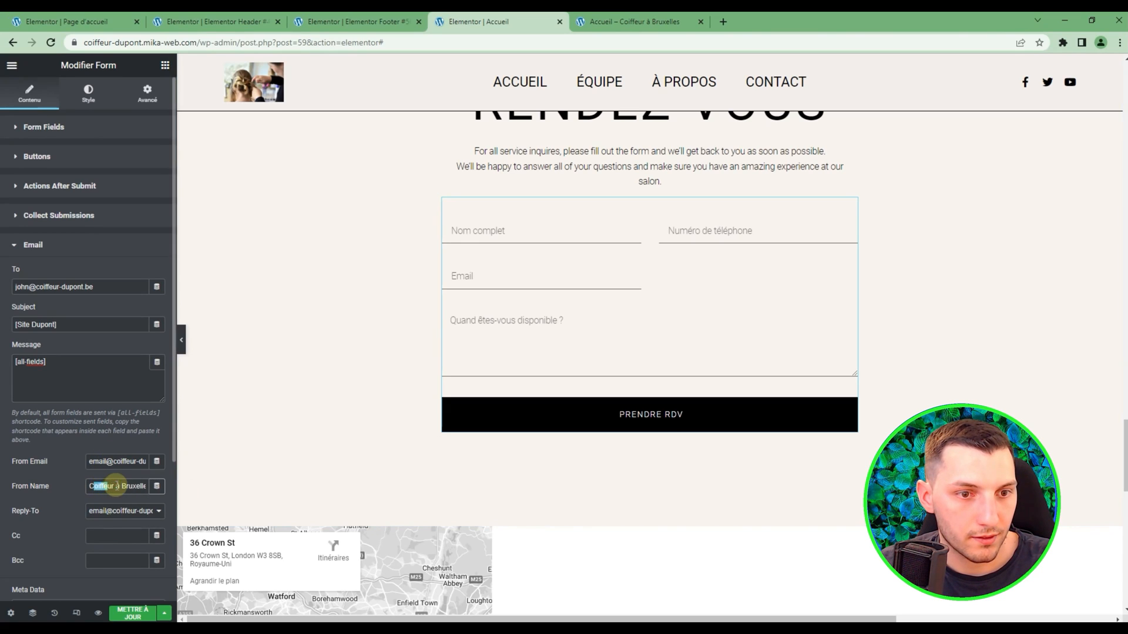
pyautogui.tripleClick(122, 486)
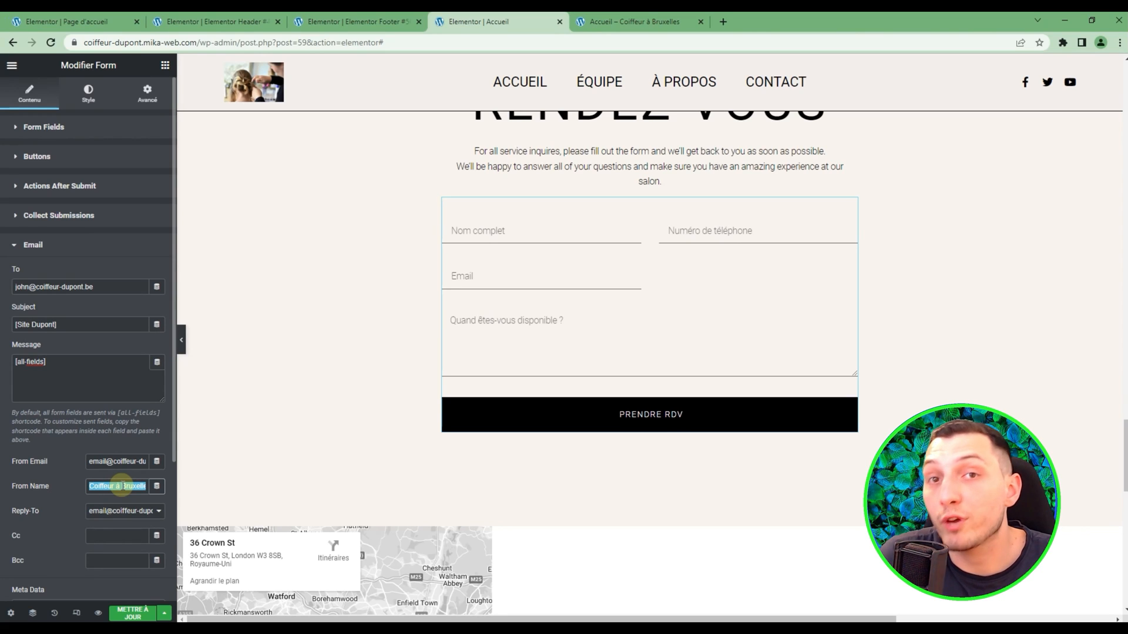
pyautogui.write('S')
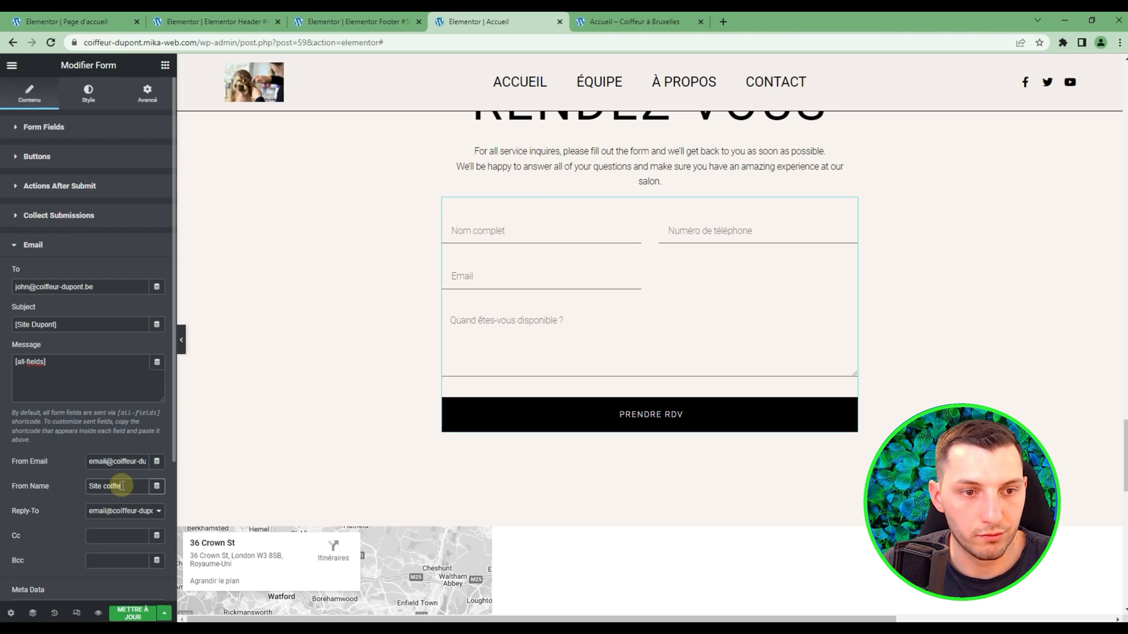
pyautogui.write('ite coiffur')
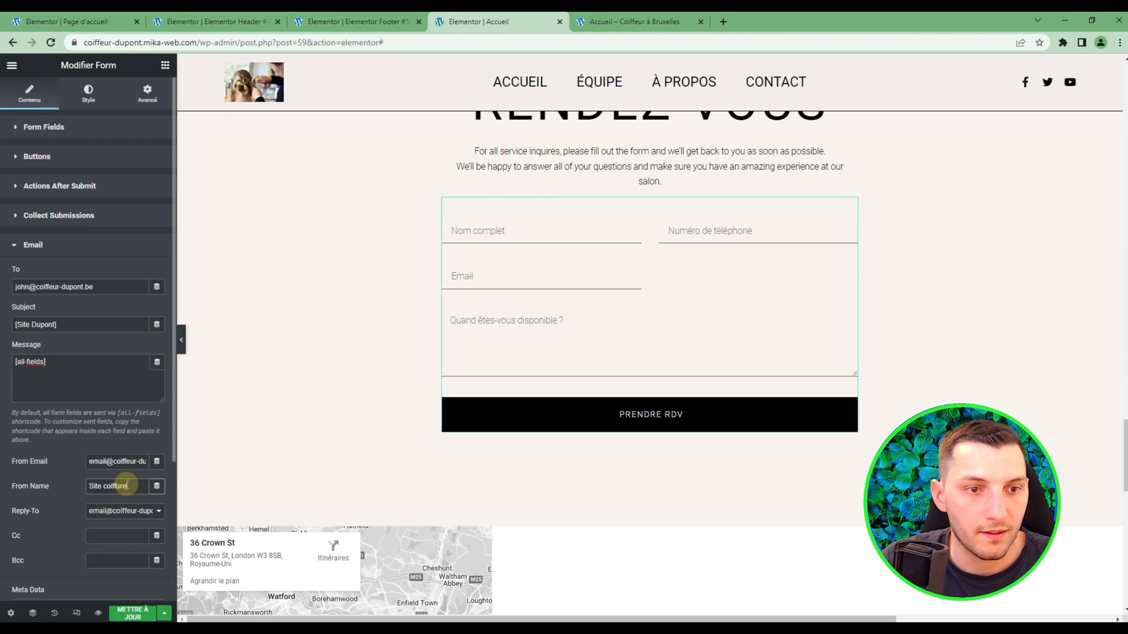
pyautogui.write('e')
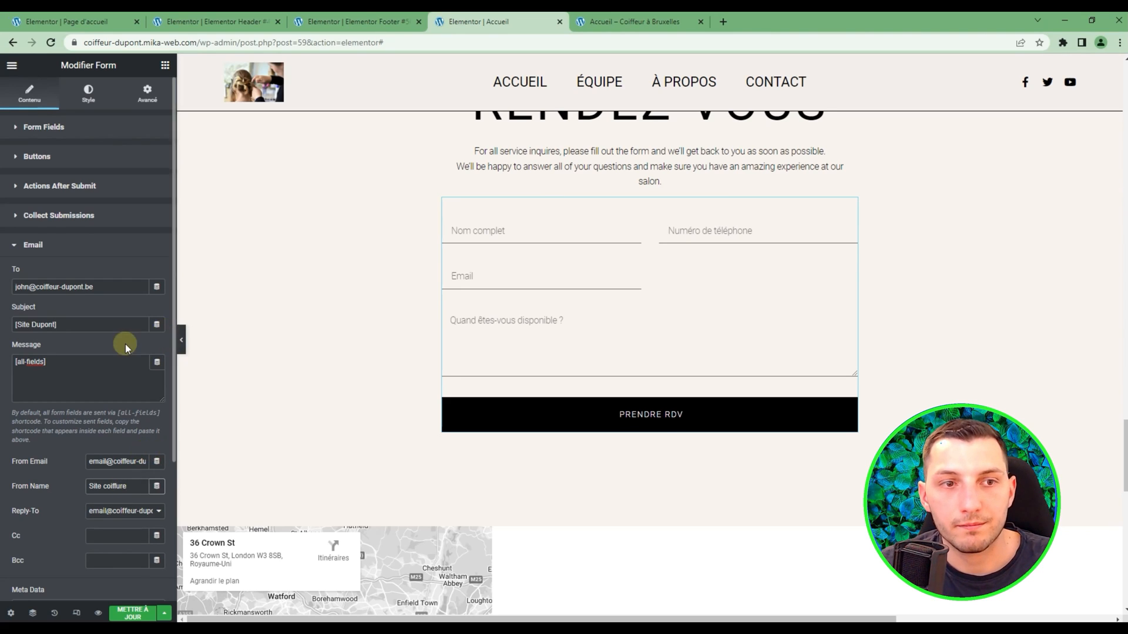
# Remove the Date, Time, Page URL, User Agent, Remote IP and Credit meta-data tags
pyautogui.scroll(-3, 125, 344)
pyautogui.click(19, 418)
pyautogui.click(18, 418)
pyautogui.click(18, 419)
pyautogui.click(19, 430)
pyautogui.click(19, 431)
pyautogui.click(19, 431)
pyautogui.click(64, 411)
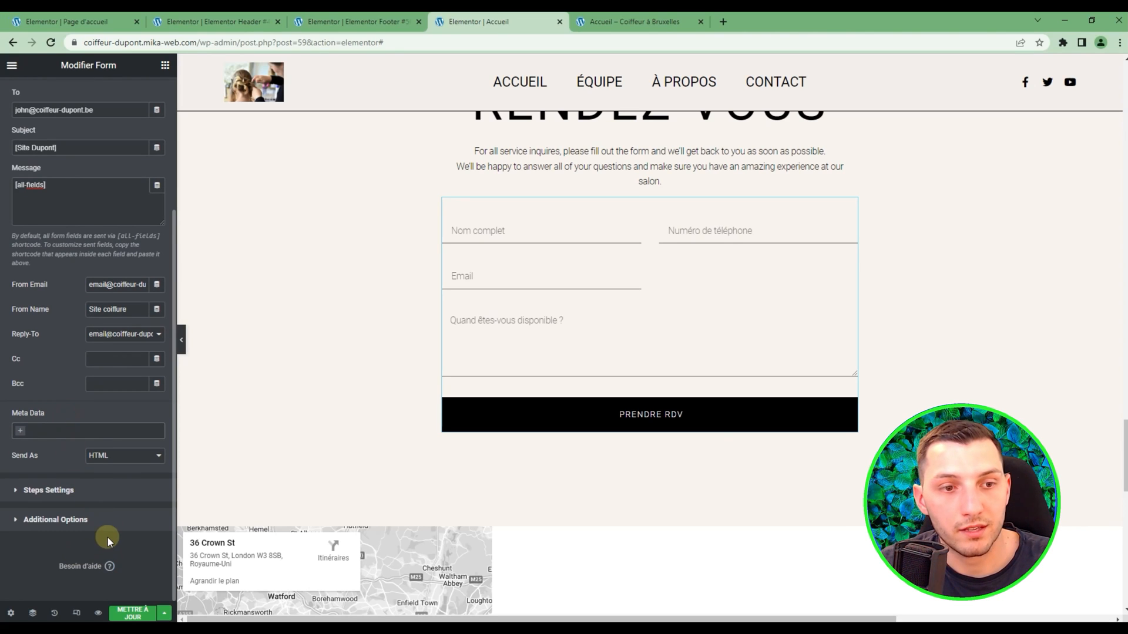
# Enable Custom Messages and set French success 'Super, nous avons bien reçu votre RDV' and error messages
pyautogui.click(19, 520)
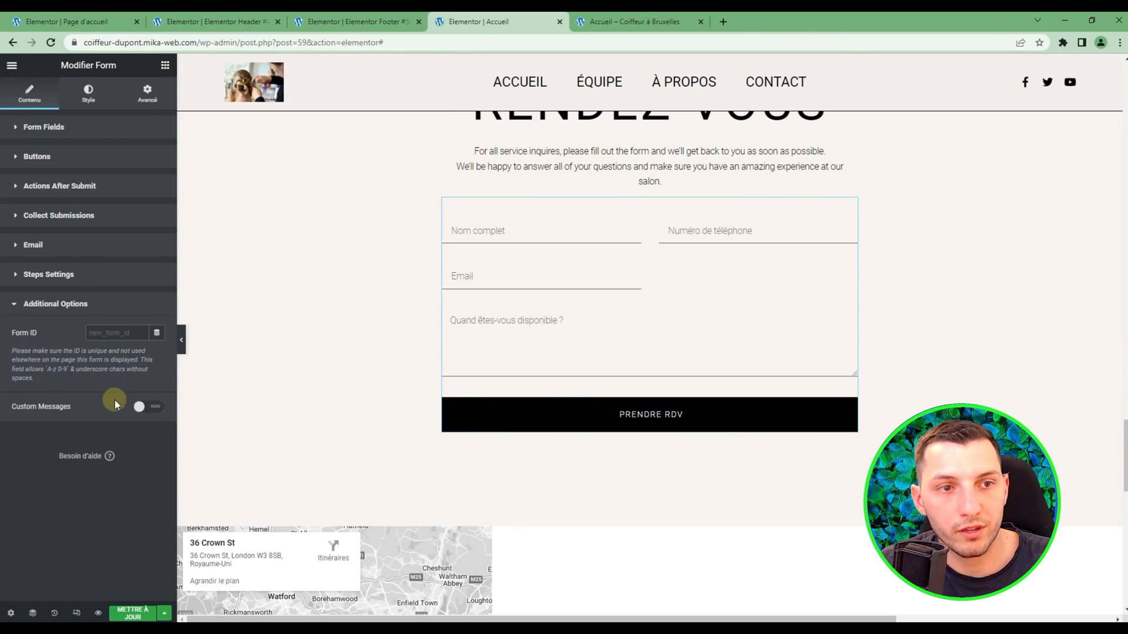
pyautogui.click(140, 407)
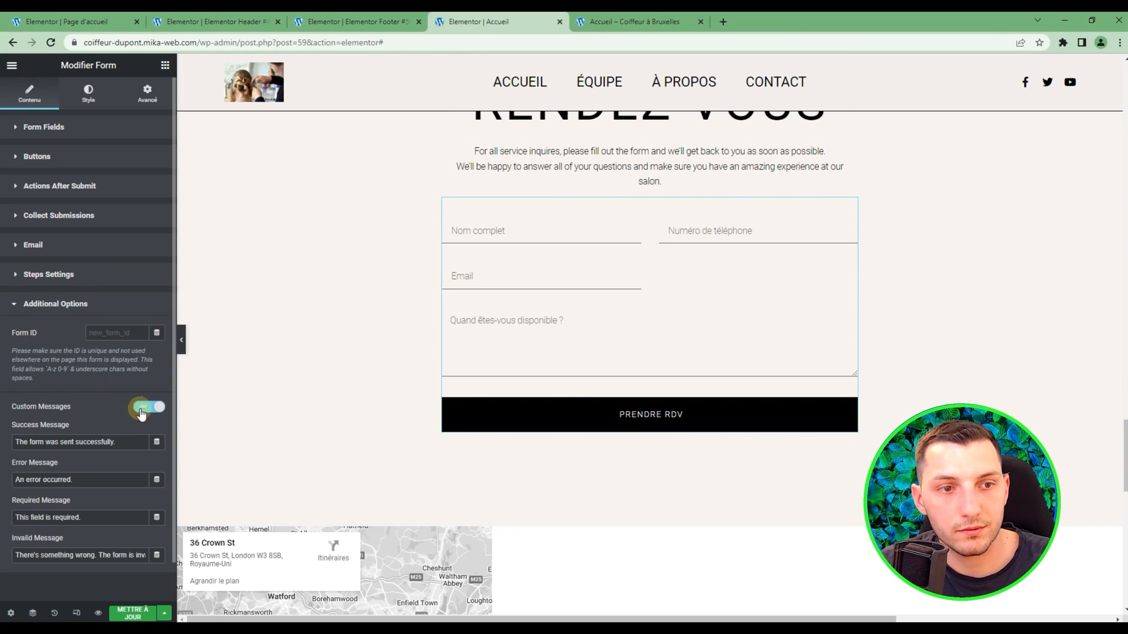
pyautogui.tripleClick(125, 443)
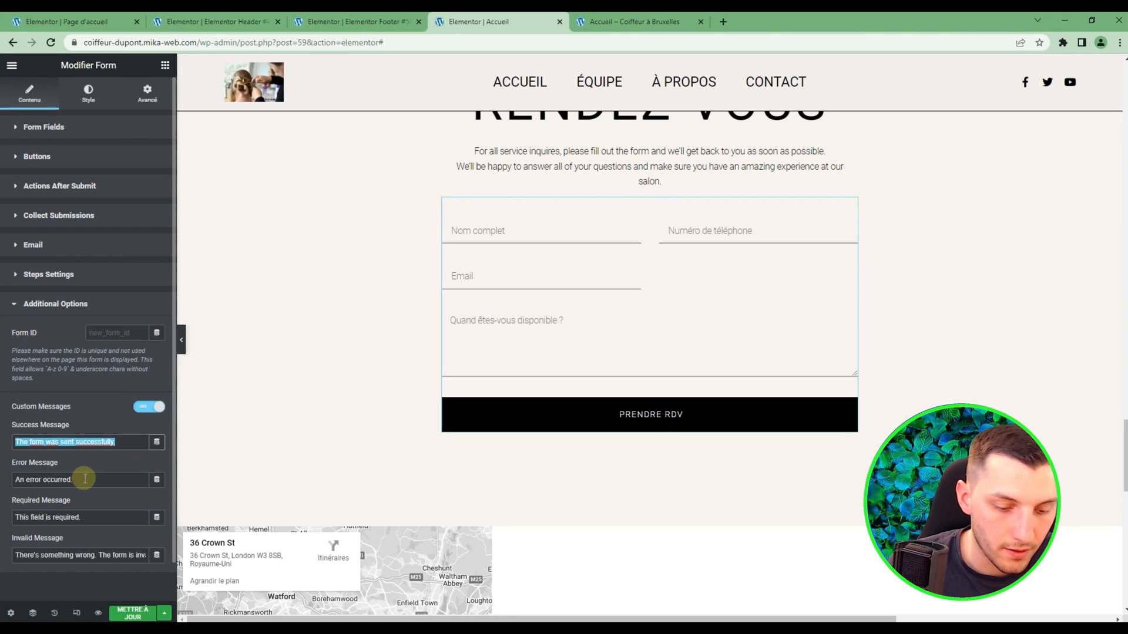
pyautogui.write('Super, ')
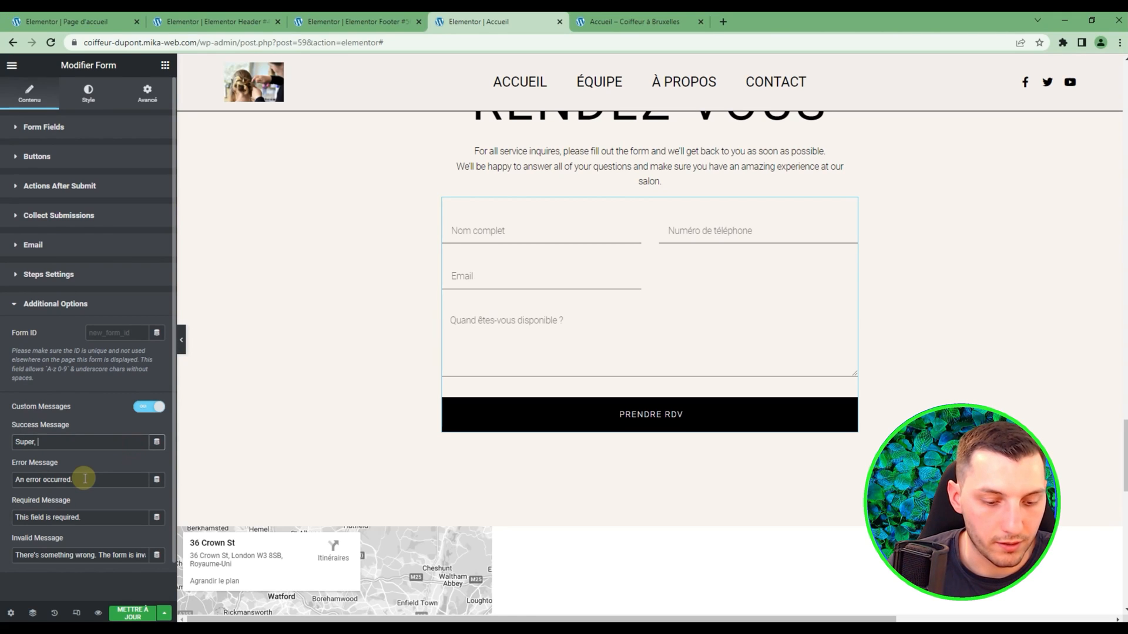
pyautogui.write('nous')
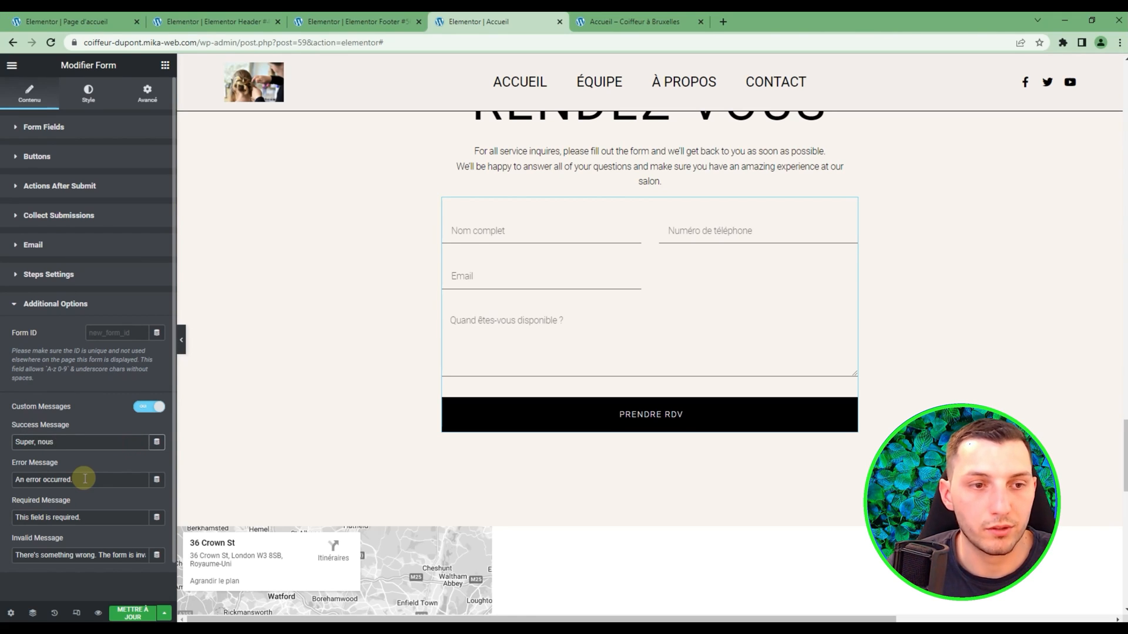
pyautogui.write(' avons bien')
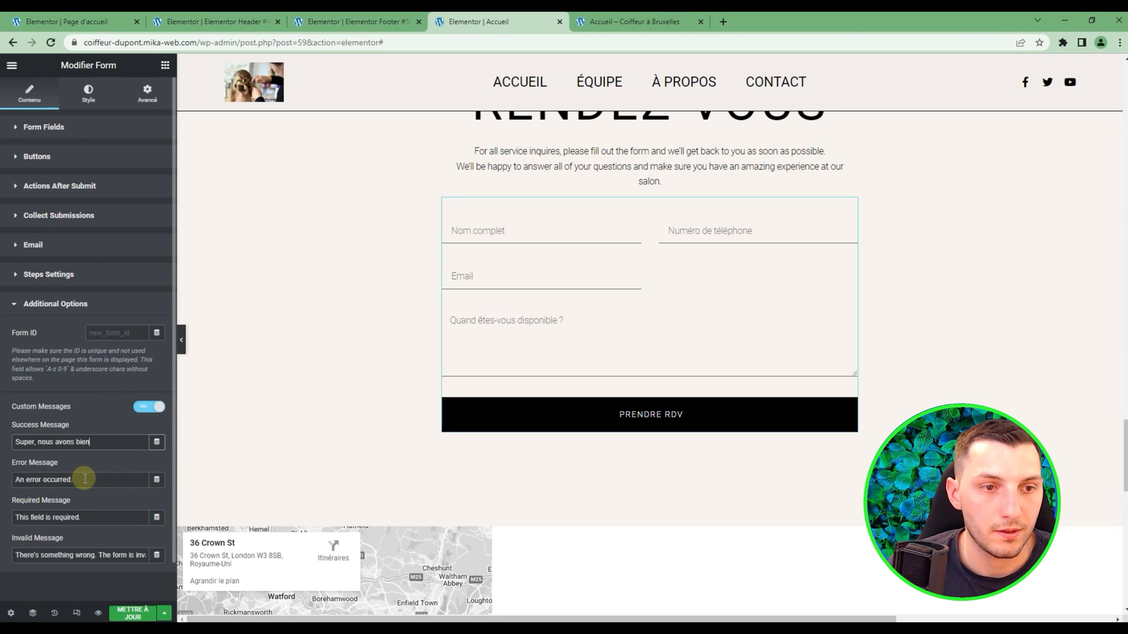
pyautogui.write(' reçu votre RDV !')
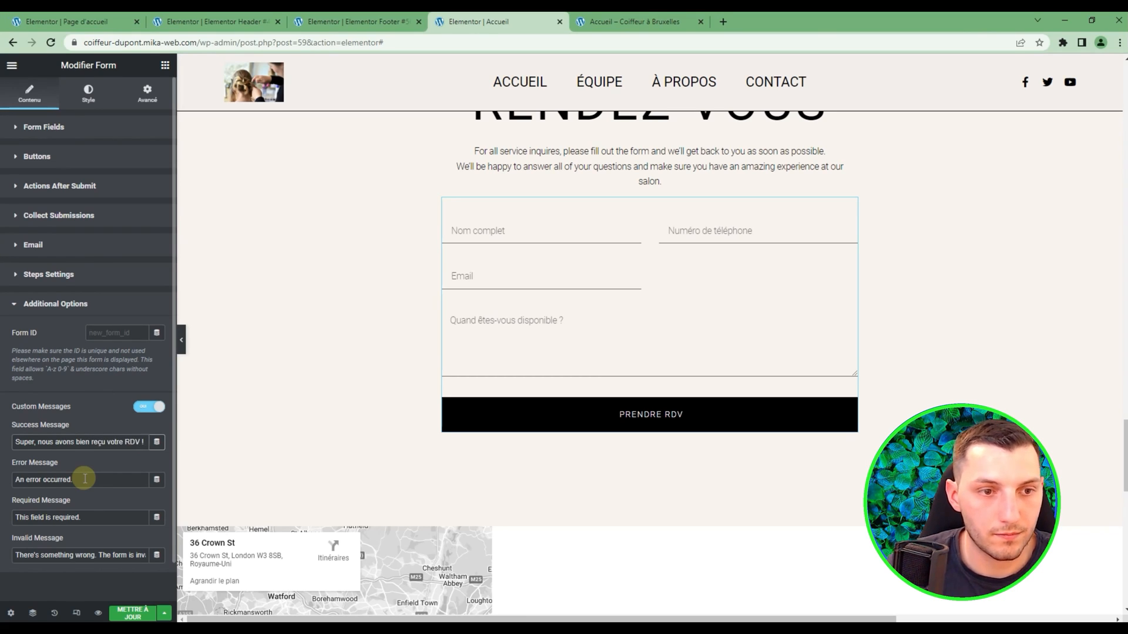
pyautogui.moveTo(85, 479); pyautogui.dragTo(15, 470)
pyautogui.write('Une')
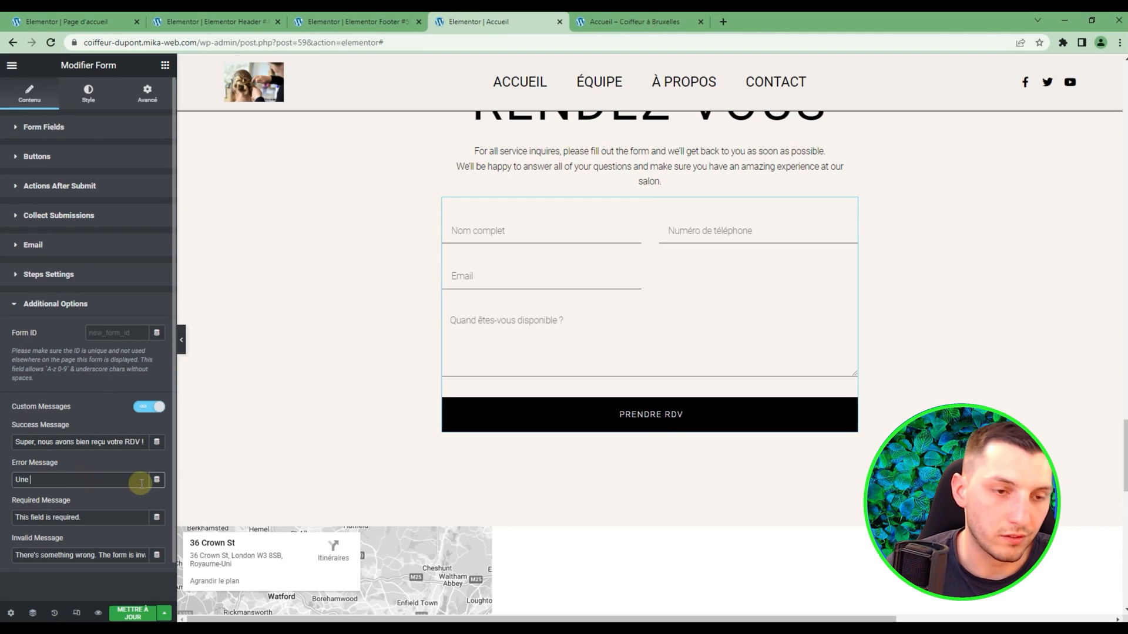
pyautogui.write(" erreur s'e")
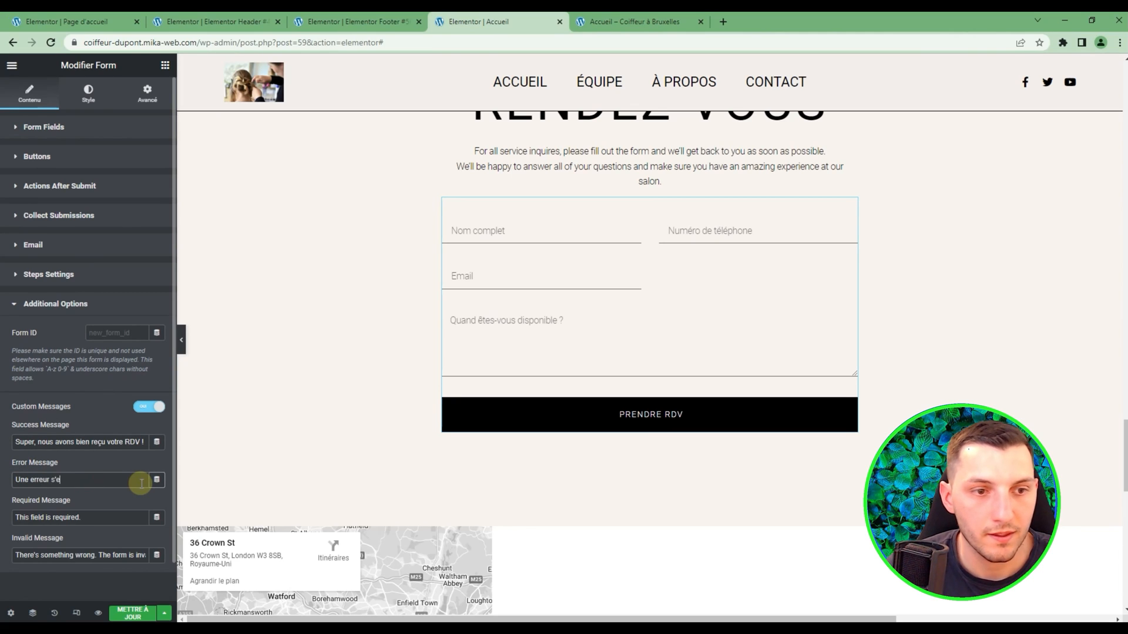
pyautogui.write('st produite.')
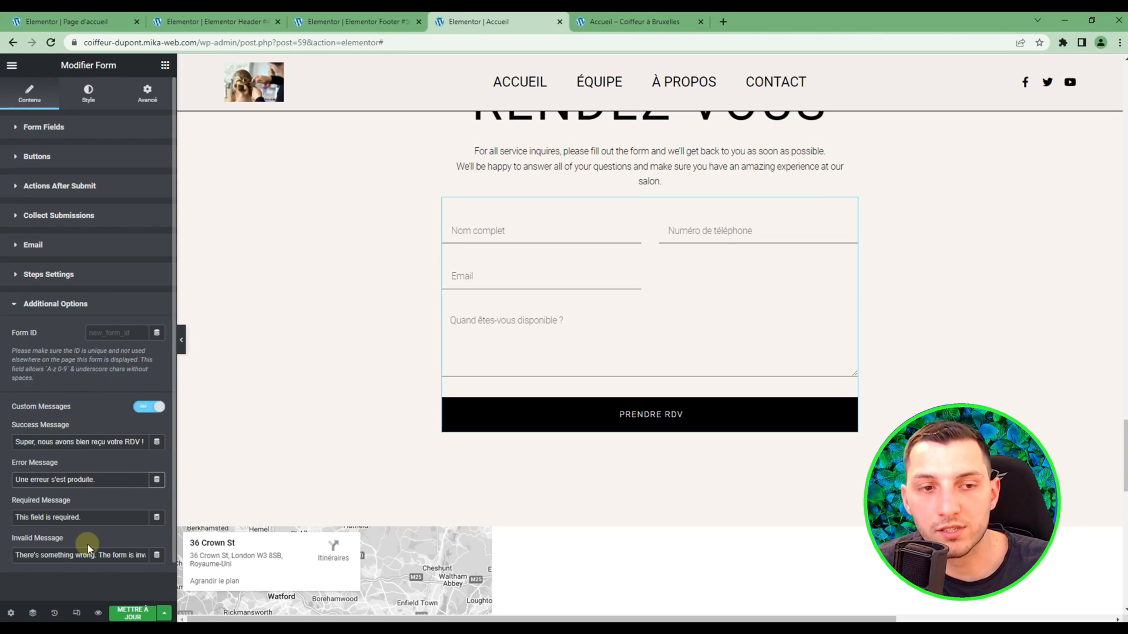
# Set the required-field message to 'Champs requis.' and the invalid message to 'Erreur', then save the page
pyautogui.moveTo(91, 517); pyautogui.dragTo(109, 500)
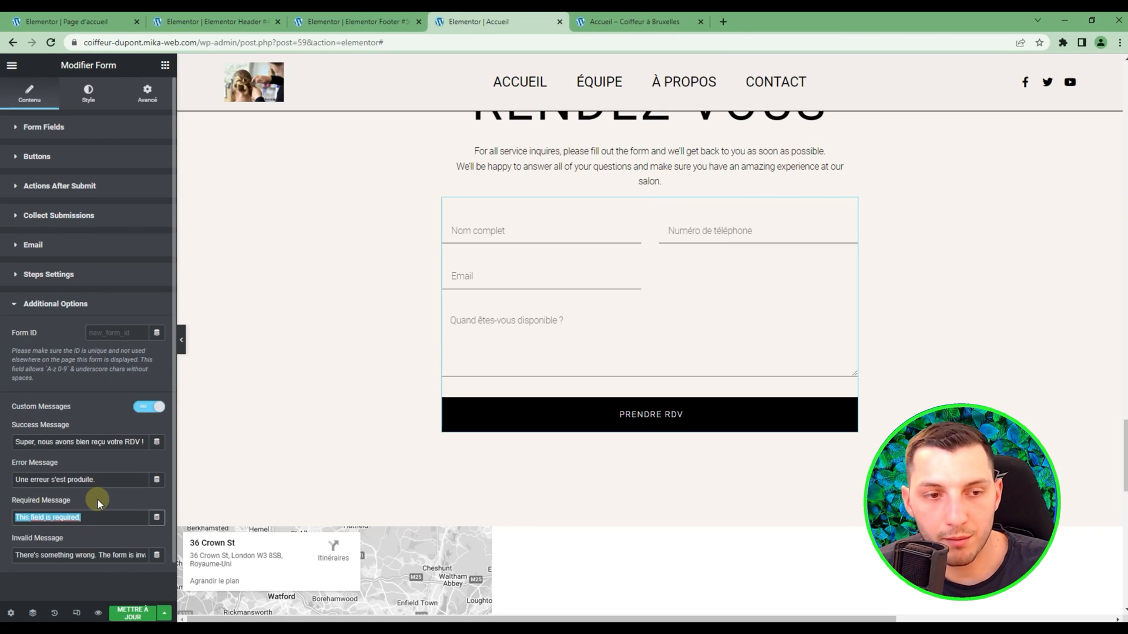
pyautogui.write('Chamlps requ')
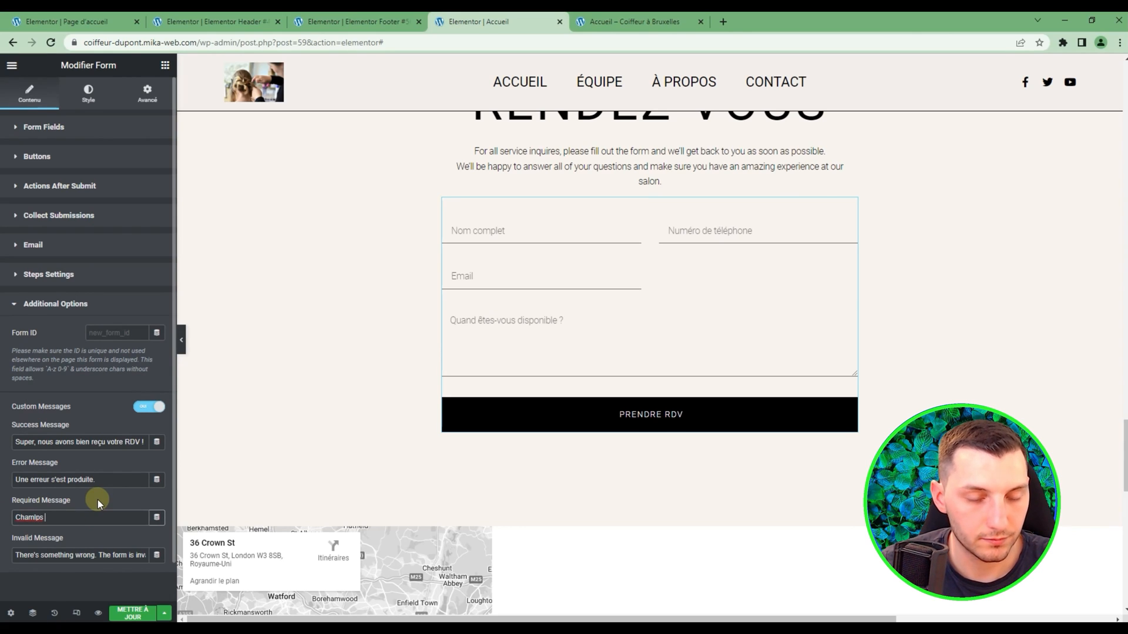
pyautogui.press('BackSpace')
pyautogui.press('BackSpace')
pyautogui.press('BackSpace')
pyautogui.press('BackSpace')
pyautogui.press('BackSpace')
pyautogui.press('BackSpace')
pyautogui.press('BackSpace')
pyautogui.press('BackSpace')
pyautogui.write('ps re')
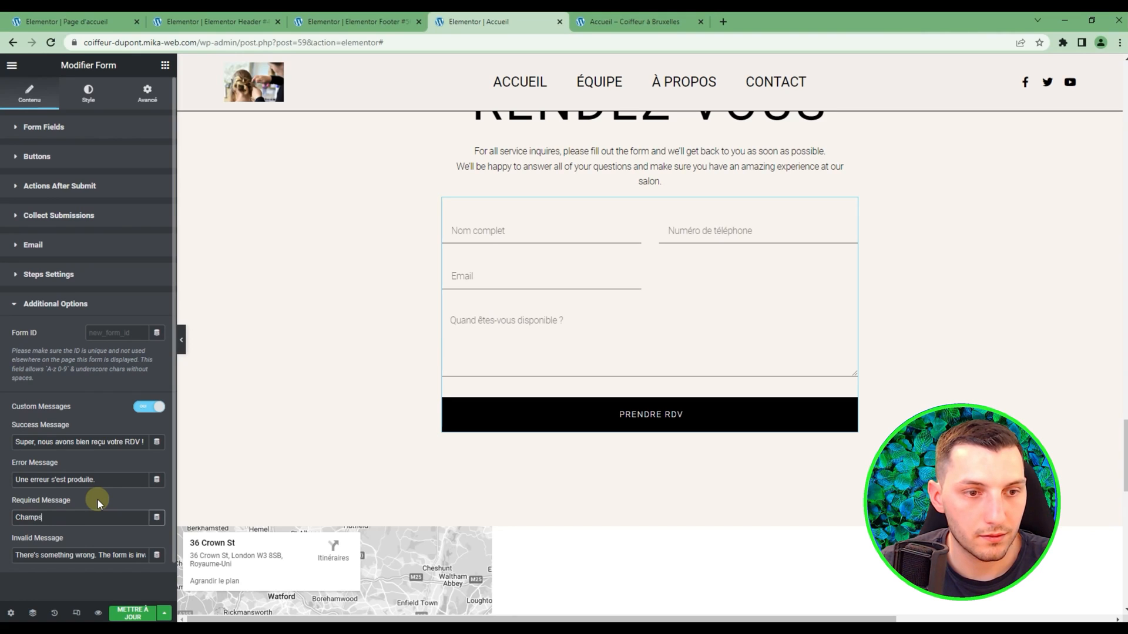
pyautogui.write('quis')
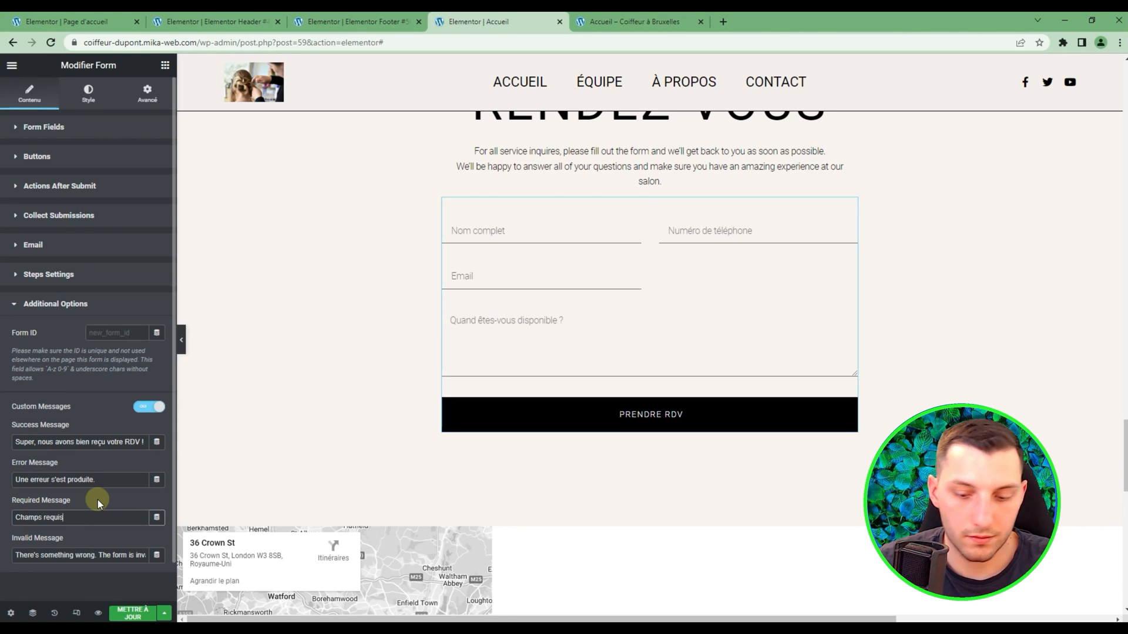
pyautogui.write('.')
pyautogui.tripleClick(70, 555)
pyautogui.write('Erreur')
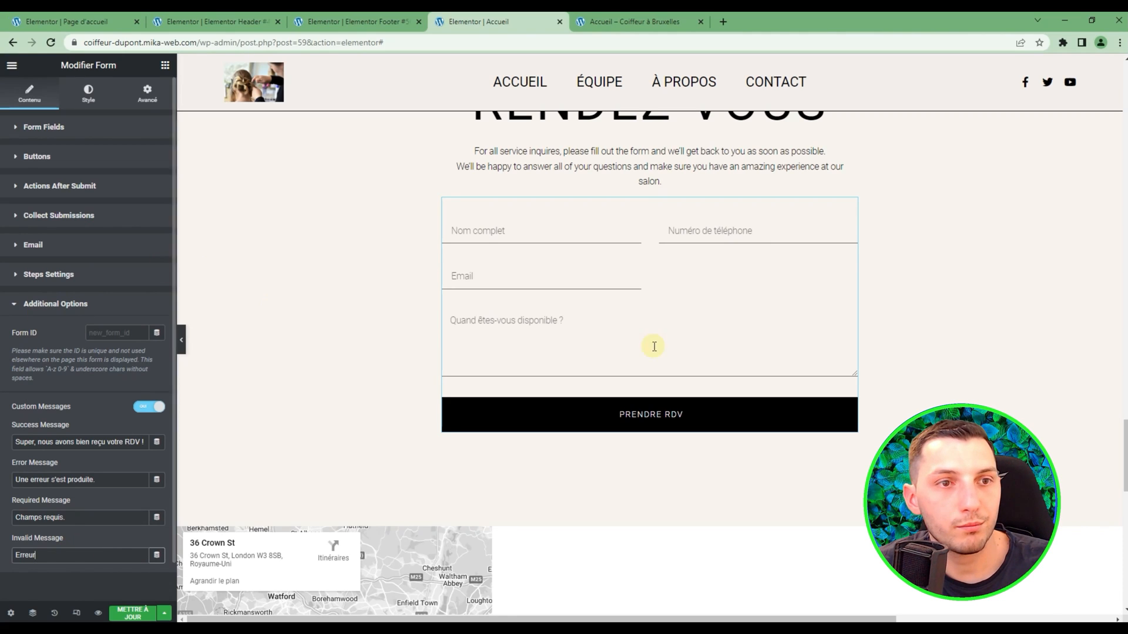
pyautogui.click(132, 614)
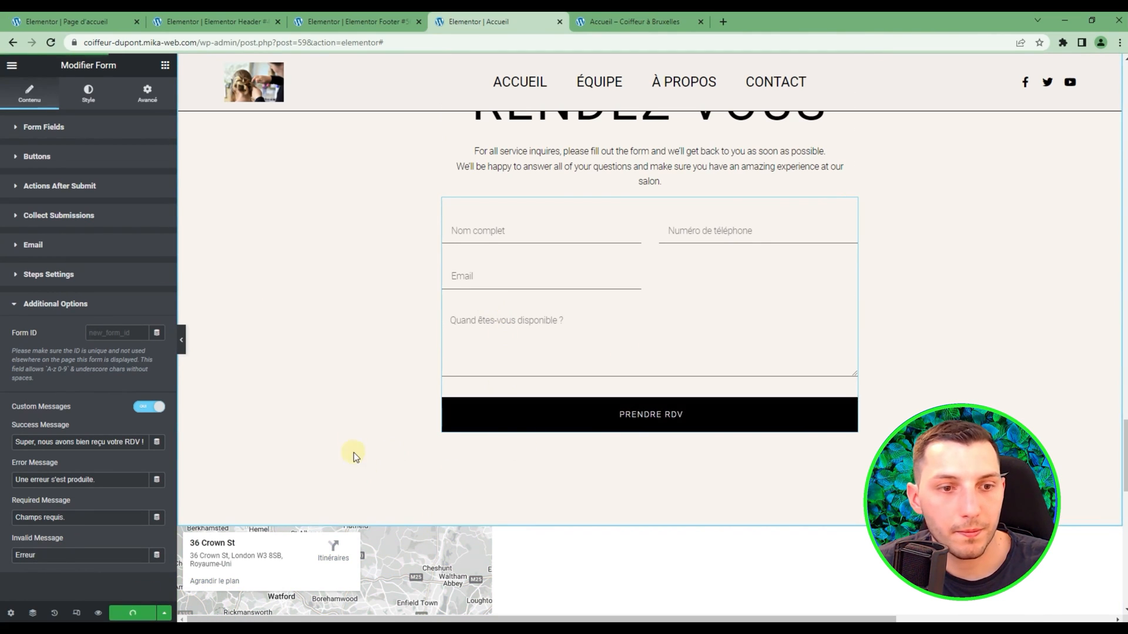
pyautogui.scroll(-8, 355, 459)
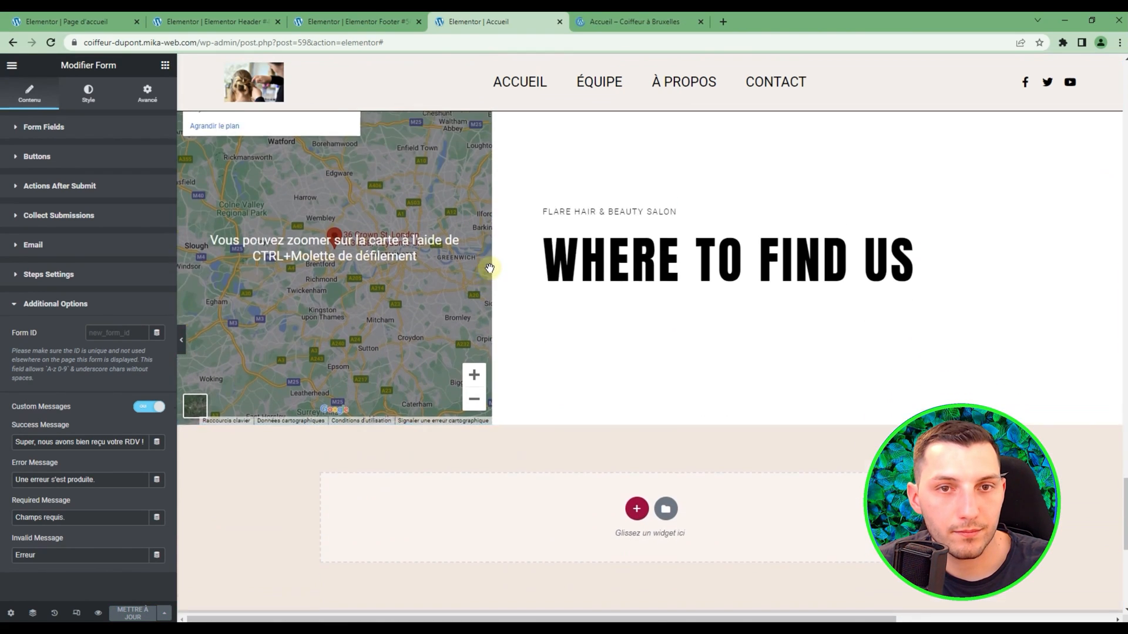
pyautogui.scroll(4, 490, 268)
pyautogui.click(461, 314)
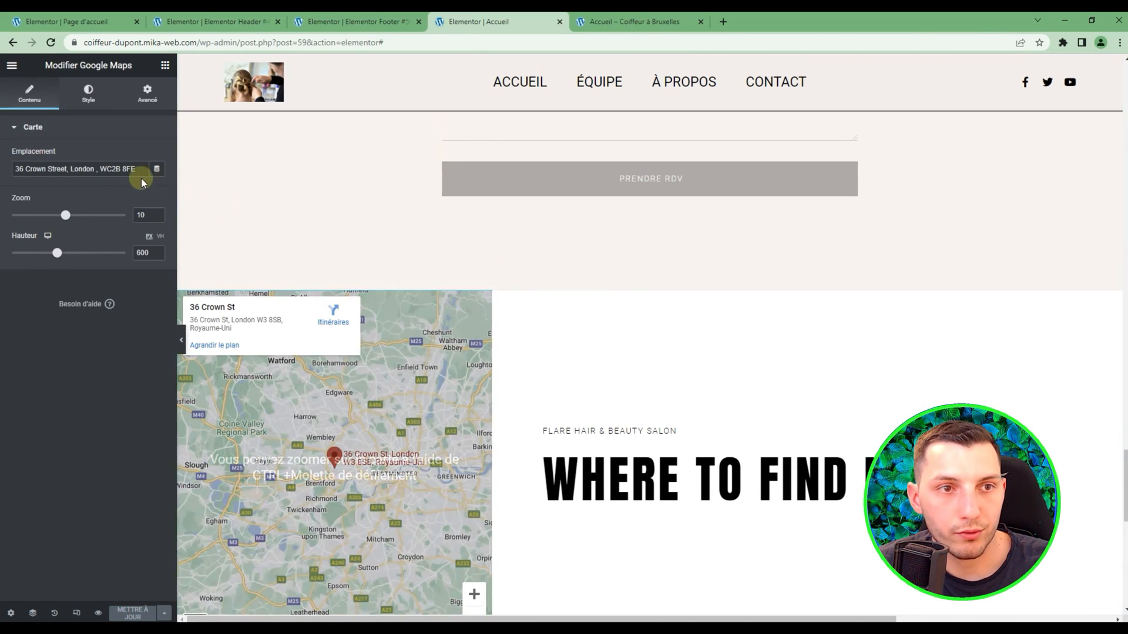
pyautogui.click(116, 170)
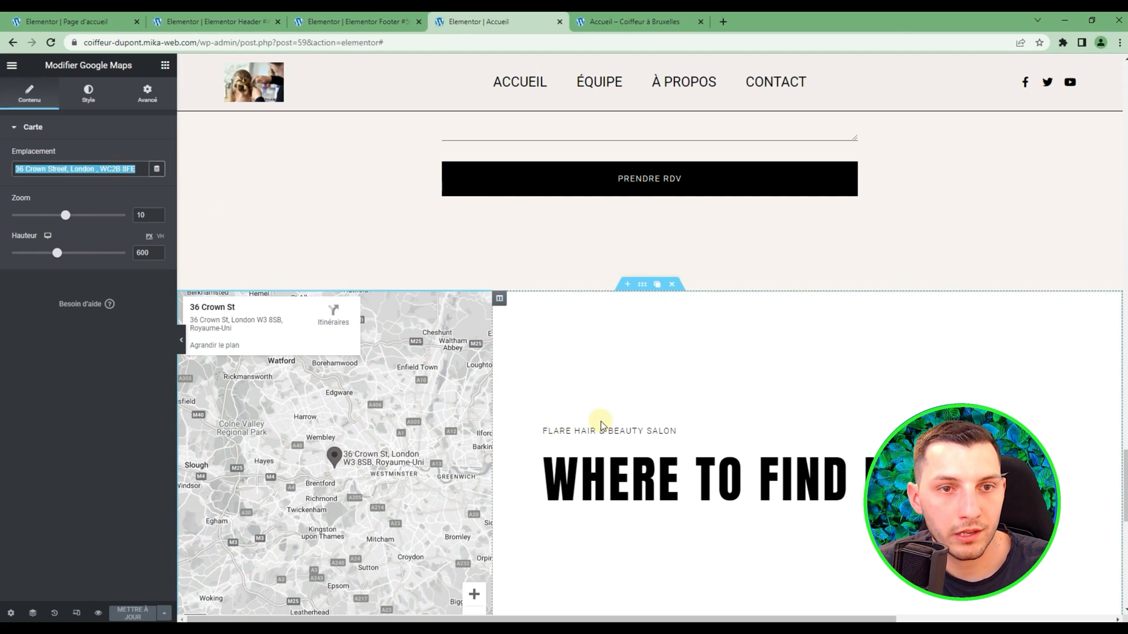
pyautogui.scroll(-1, 278, 351)
pyautogui.tripleClick(65, 171)
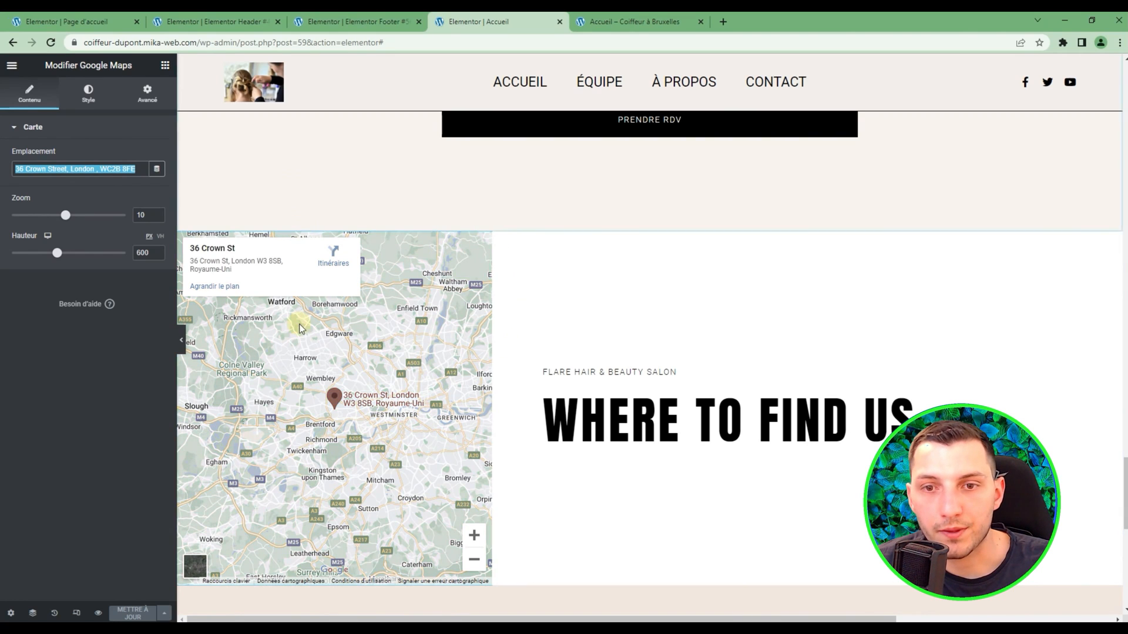
pyautogui.click(474, 535)
pyautogui.click(474, 535)
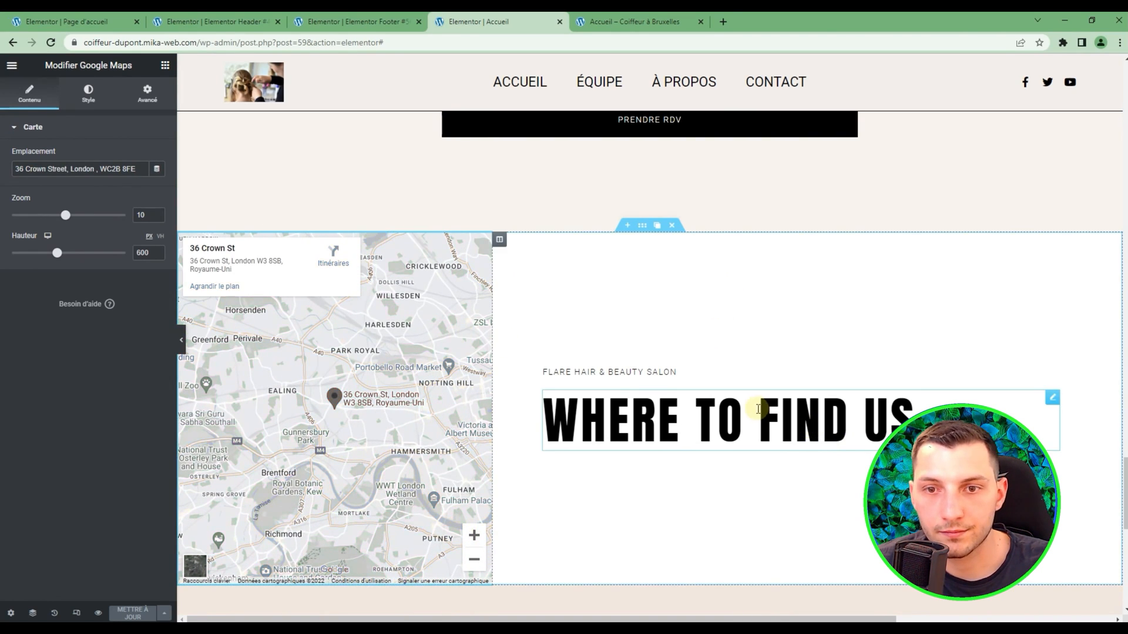
pyautogui.scroll(-10, 632, 424)
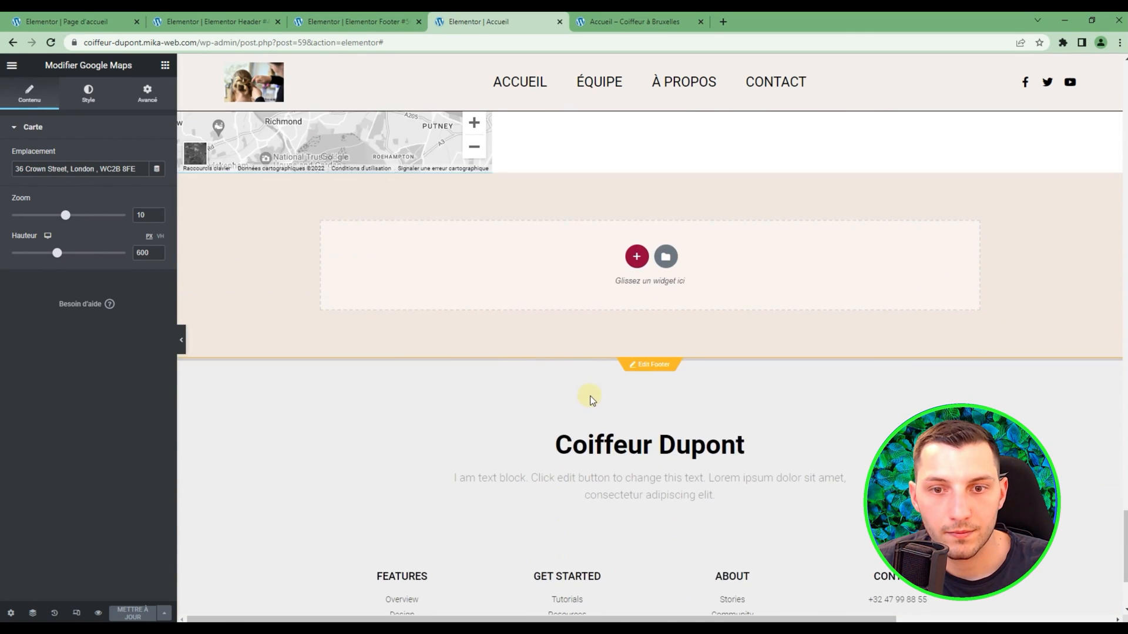
pyautogui.scroll(10, 596, 396)
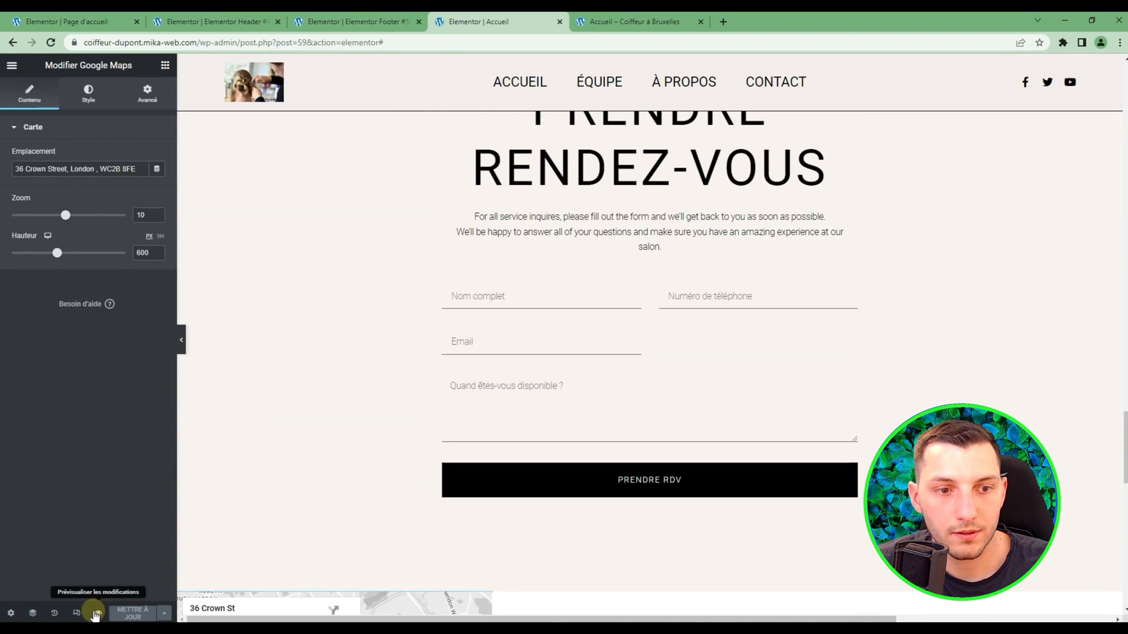
# Preview the Accueil page and scroll through its hero, map section and footer
pyautogui.click(99, 614)
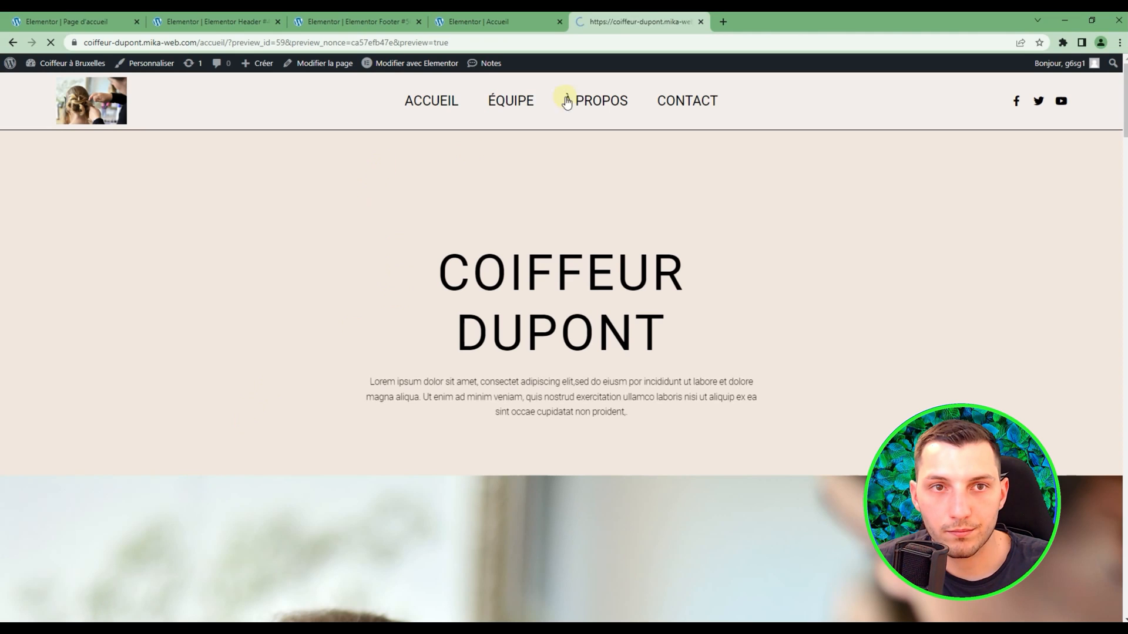
pyautogui.scroll(-8, 612, 222)
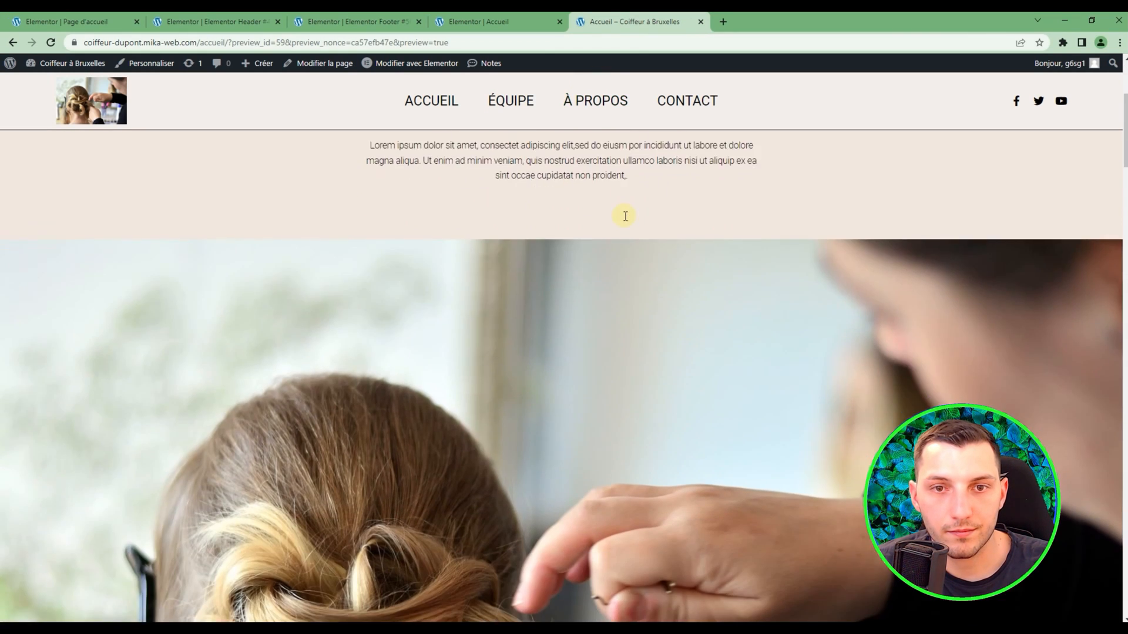
pyautogui.scroll(-10, 625, 217)
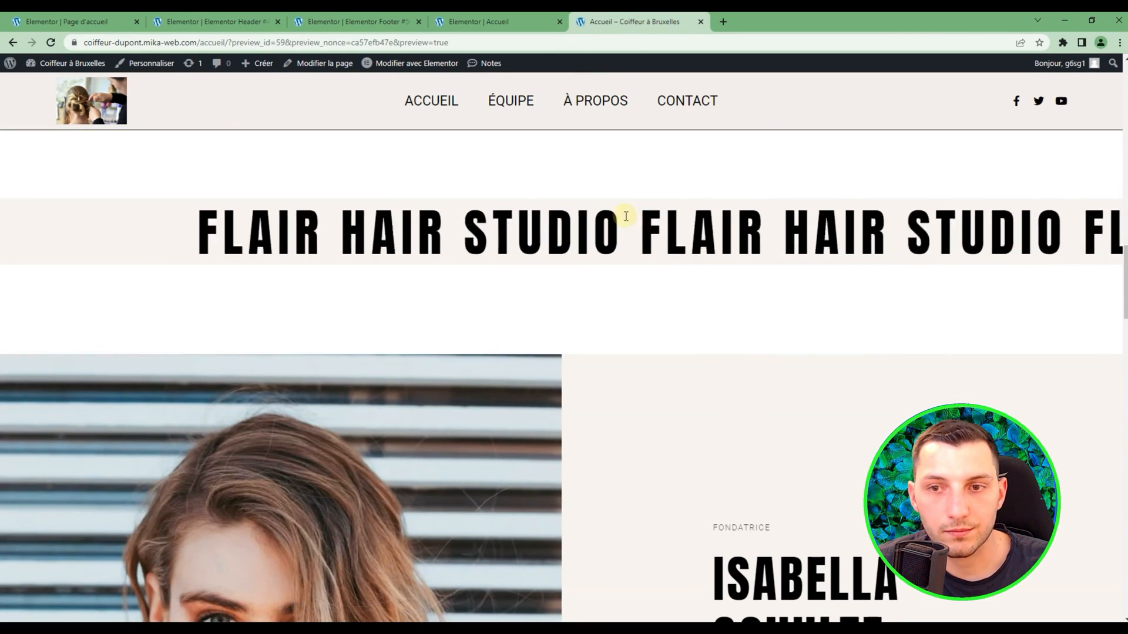
pyautogui.scroll(-10, 625, 216)
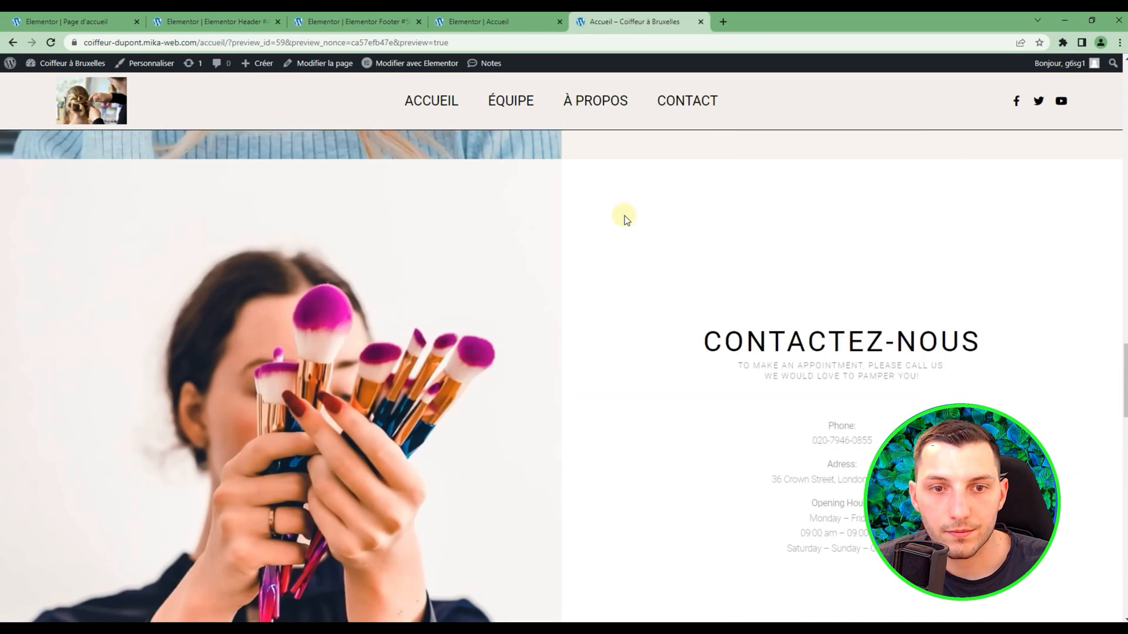
pyautogui.scroll(-10, 625, 216)
pyautogui.scroll(4, 625, 216)
pyautogui.scroll(-4, 624, 216)
pyautogui.scroll(-10, 624, 216)
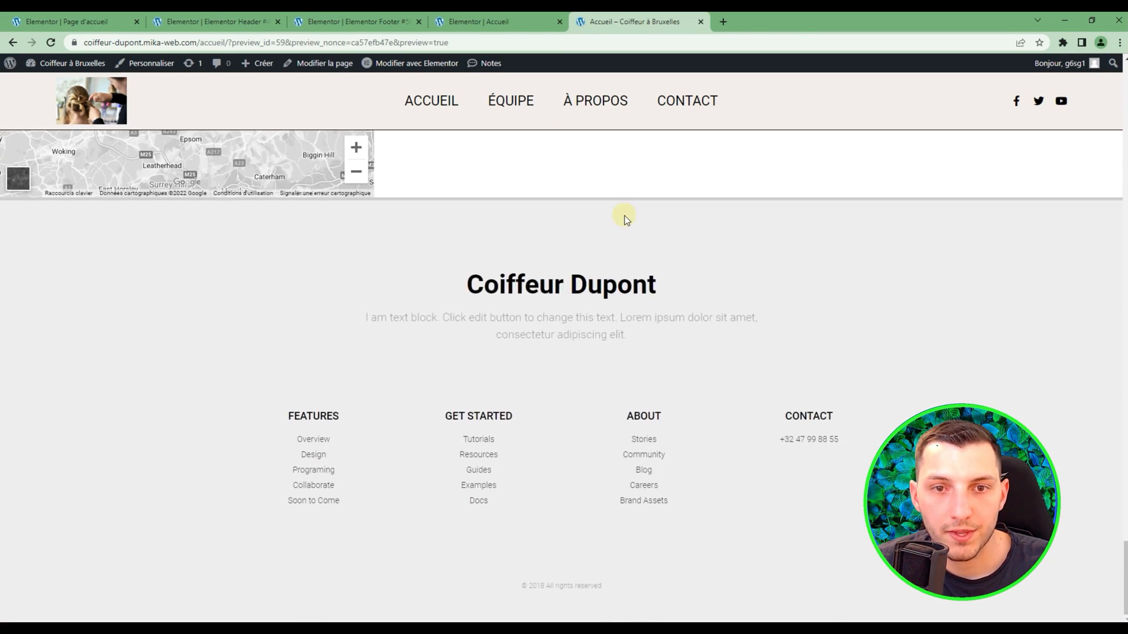
pyautogui.scroll(-1, 623, 215)
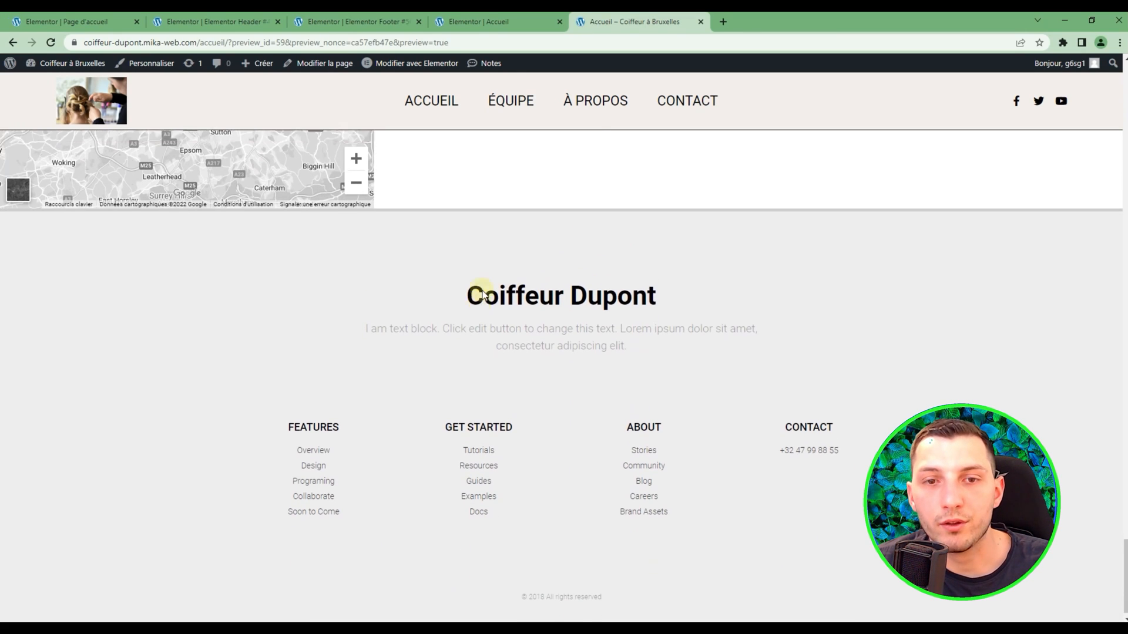
pyautogui.scroll(9, 483, 292)
pyautogui.scroll(20, 503, 290)
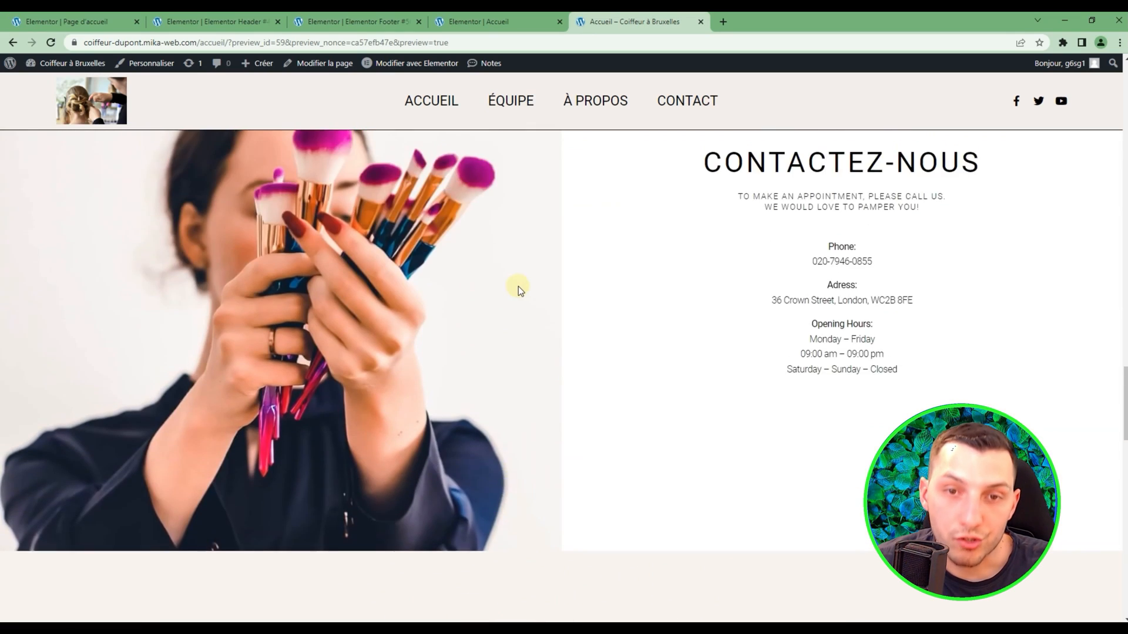
pyautogui.scroll(7, 724, 327)
pyautogui.scroll(-15, 723, 324)
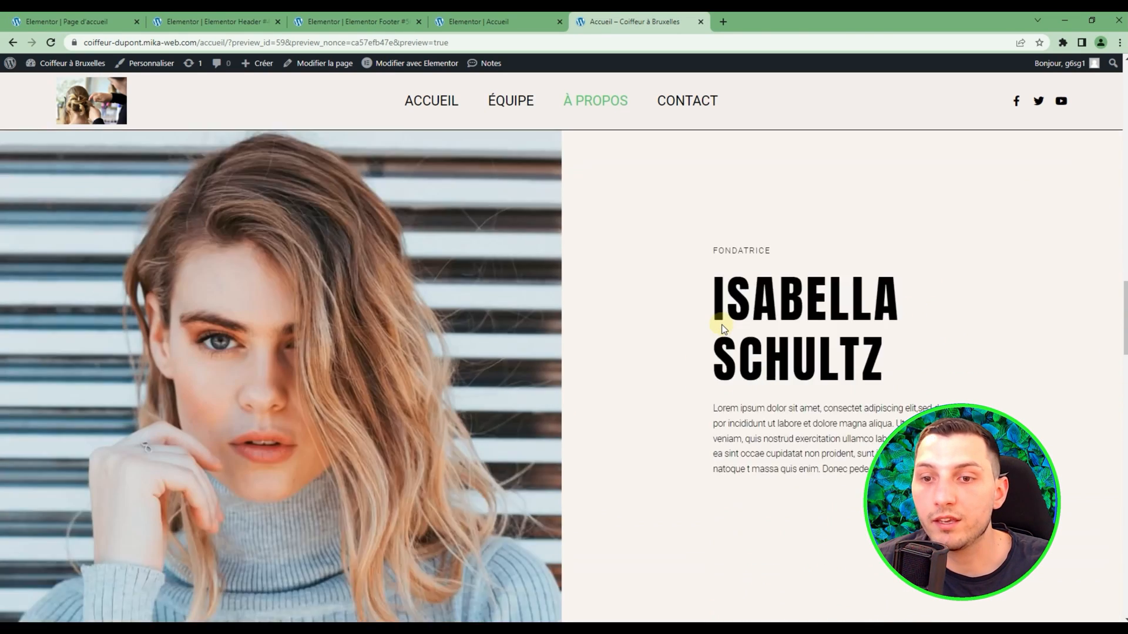
pyautogui.scroll(-4, 724, 327)
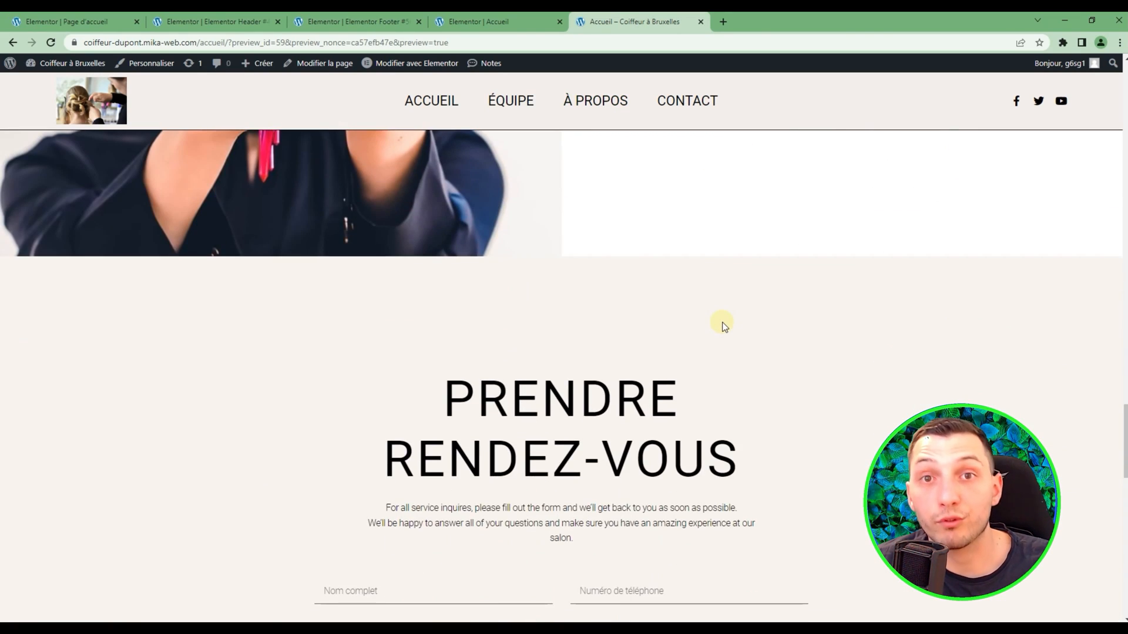
pyautogui.scroll(-15, 724, 326)
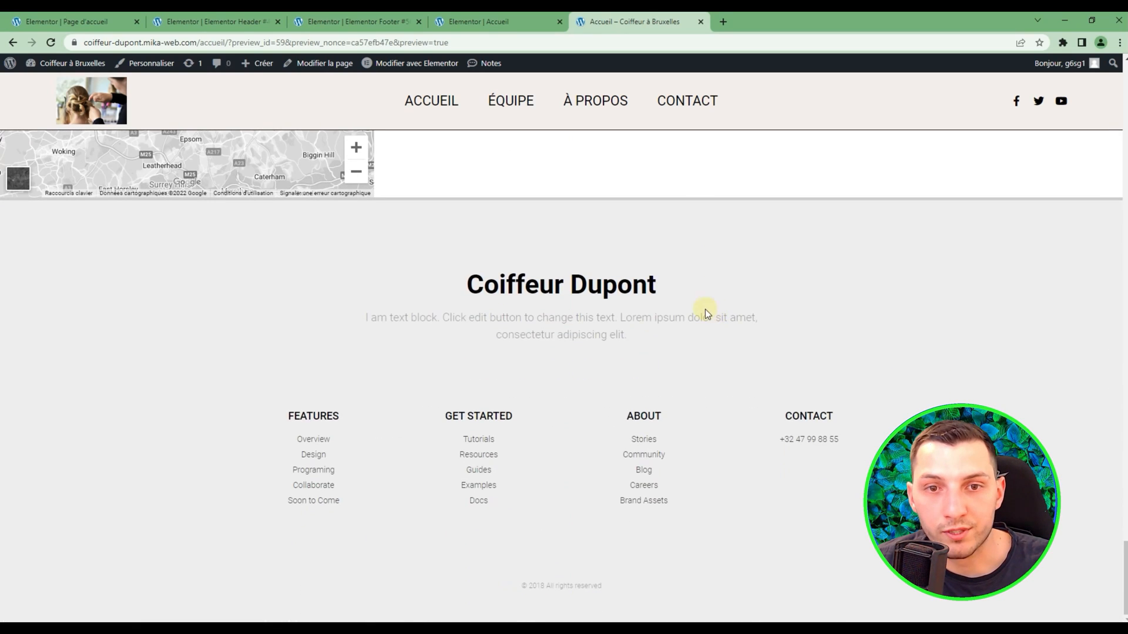
pyautogui.scroll(20, 641, 294)
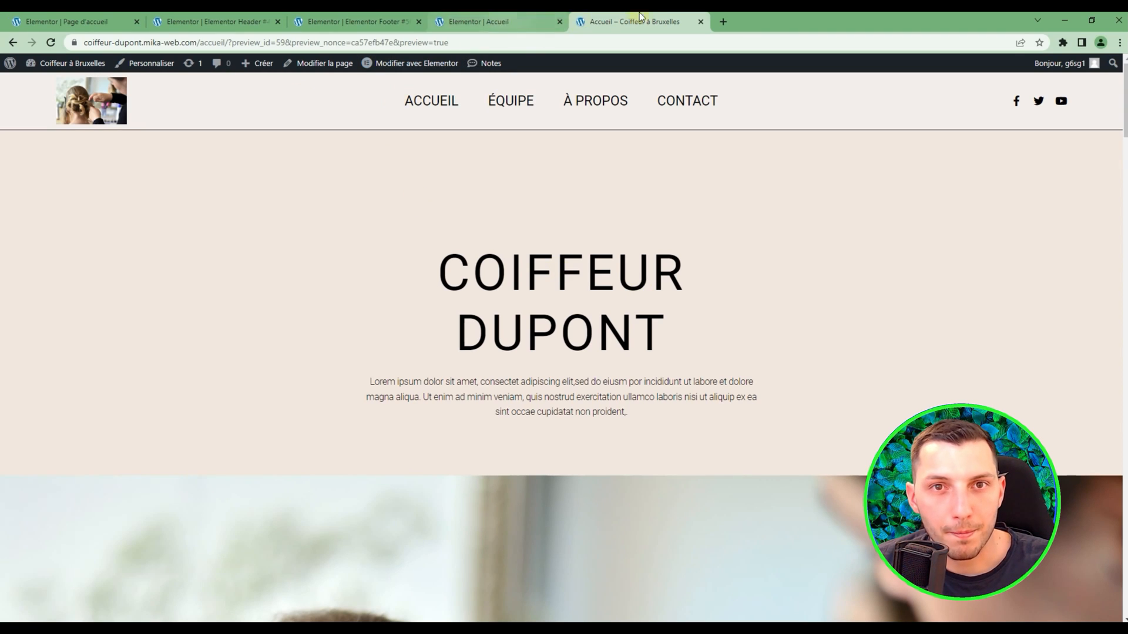
# Load the Coiffeur Dupont site address in a new browser tab to check it
pyautogui.click(721, 22)
pyautogui.write('coif')
pyautogui.press('Return')
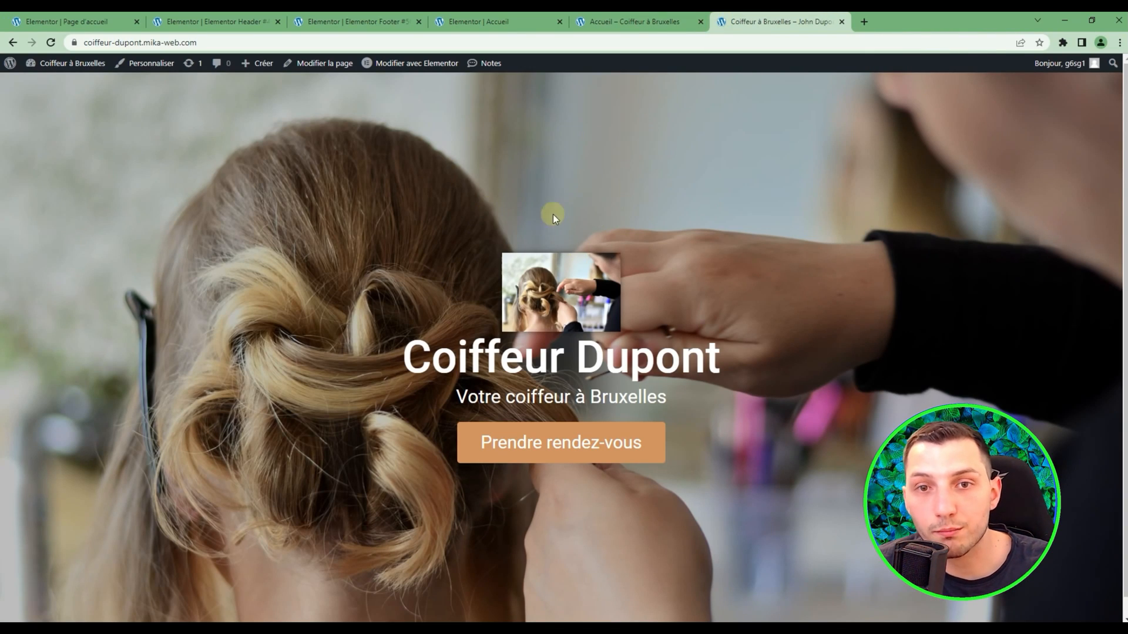
pyautogui.click(650, 18)
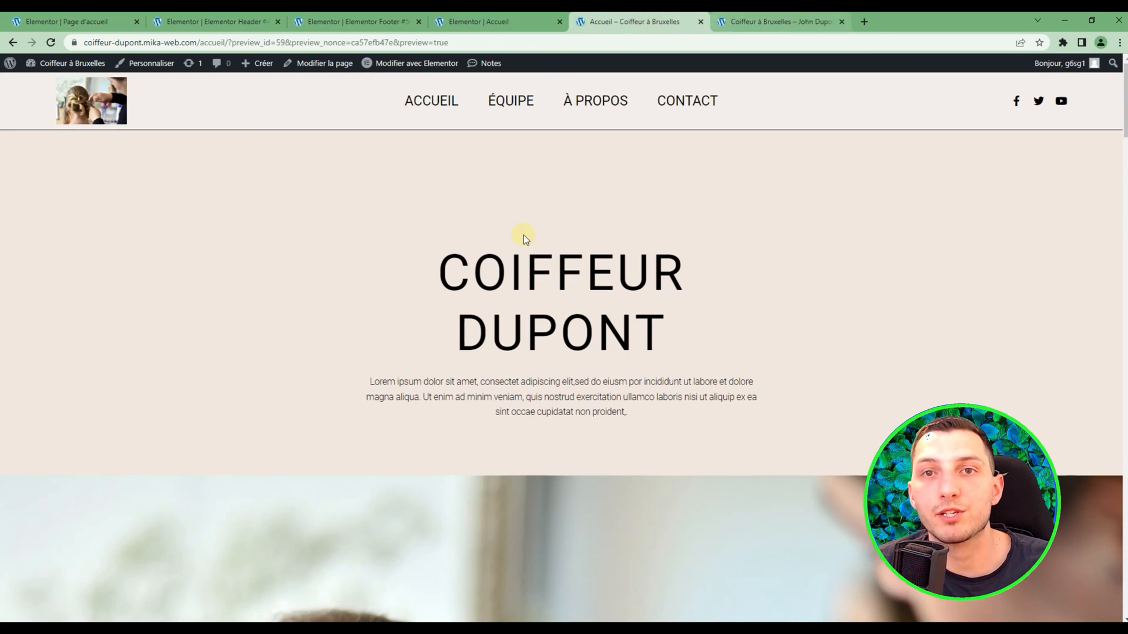
pyautogui.click(750, 17)
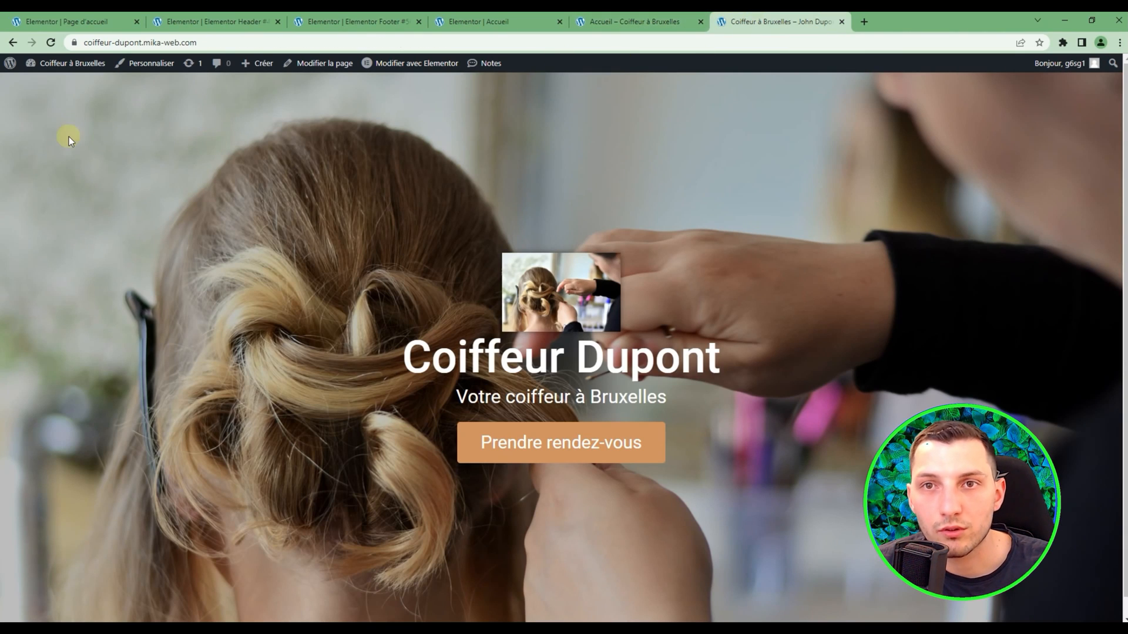
# Set Page d'accueil to Accueil in Réglages > Lecture, save, and reload the site in a new tab
pyautogui.moveTo(78, 67)
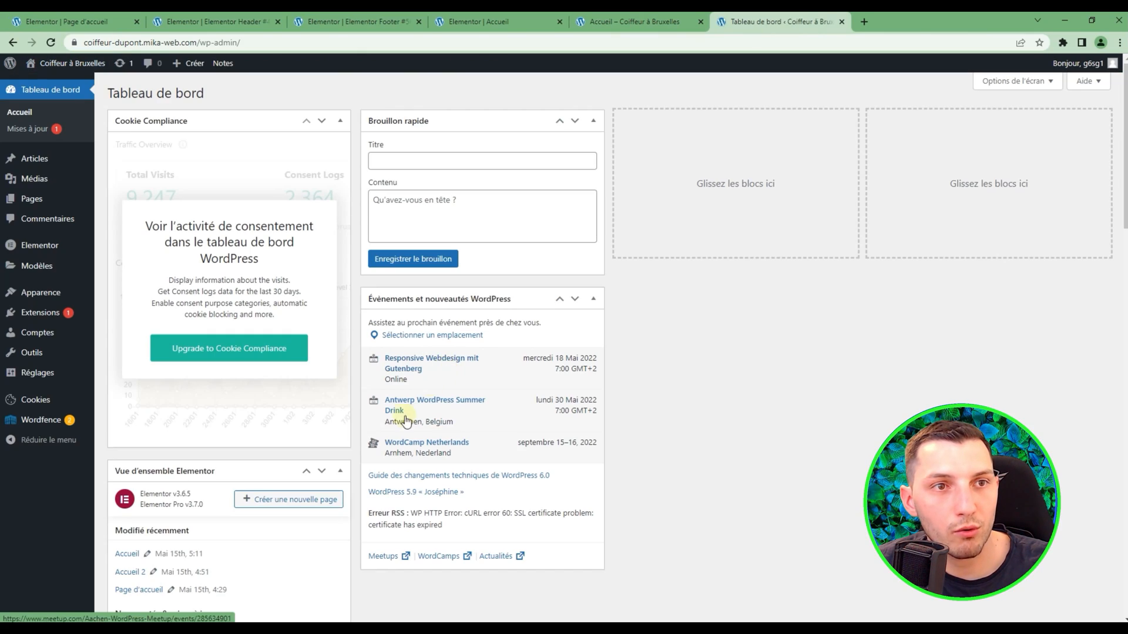
pyautogui.moveTo(47, 377)
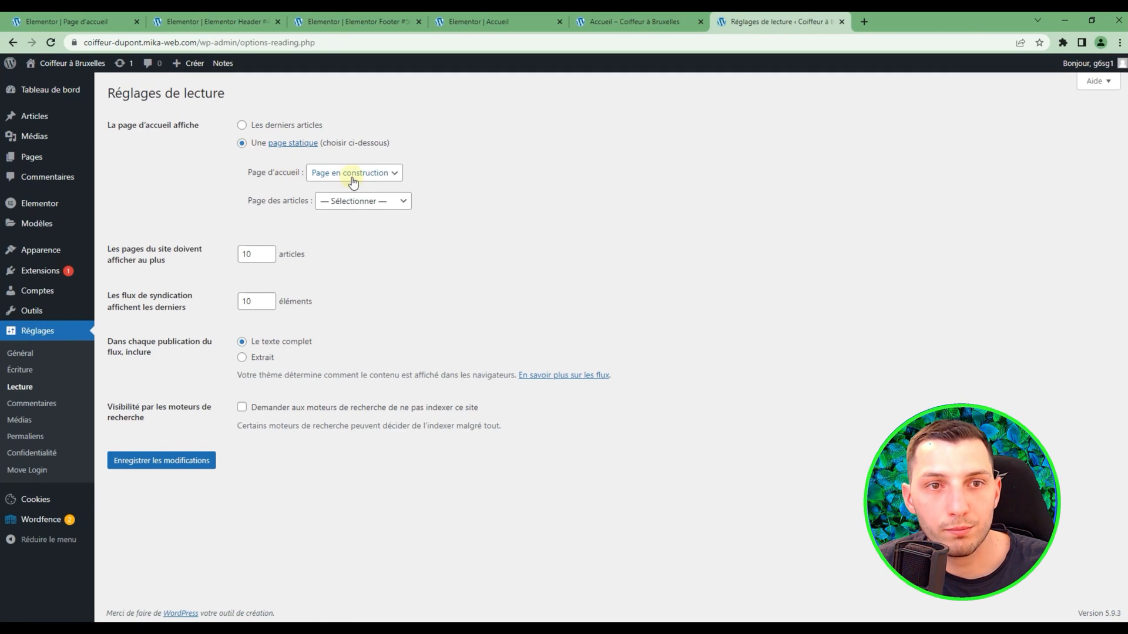
pyautogui.click(353, 174)
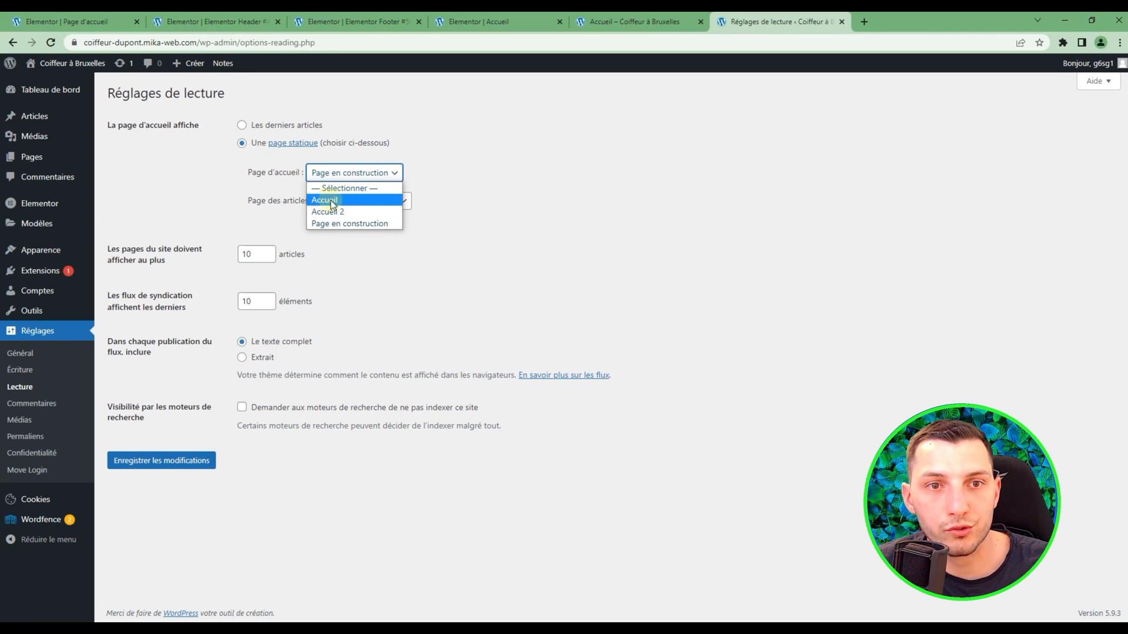
pyautogui.click(342, 201)
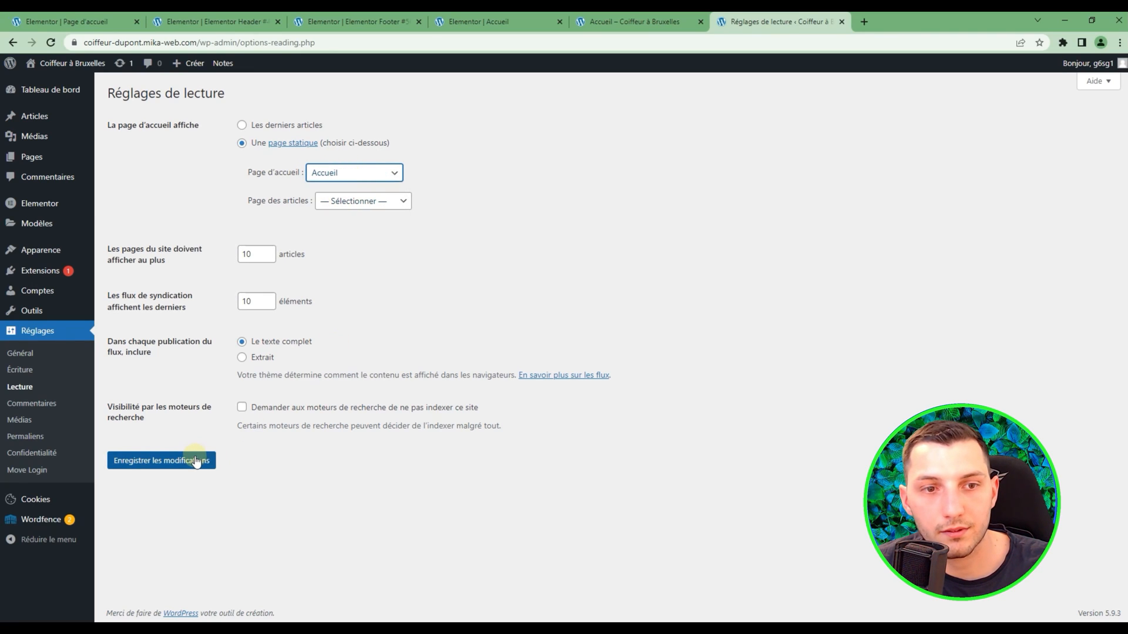
pyautogui.click(196, 461)
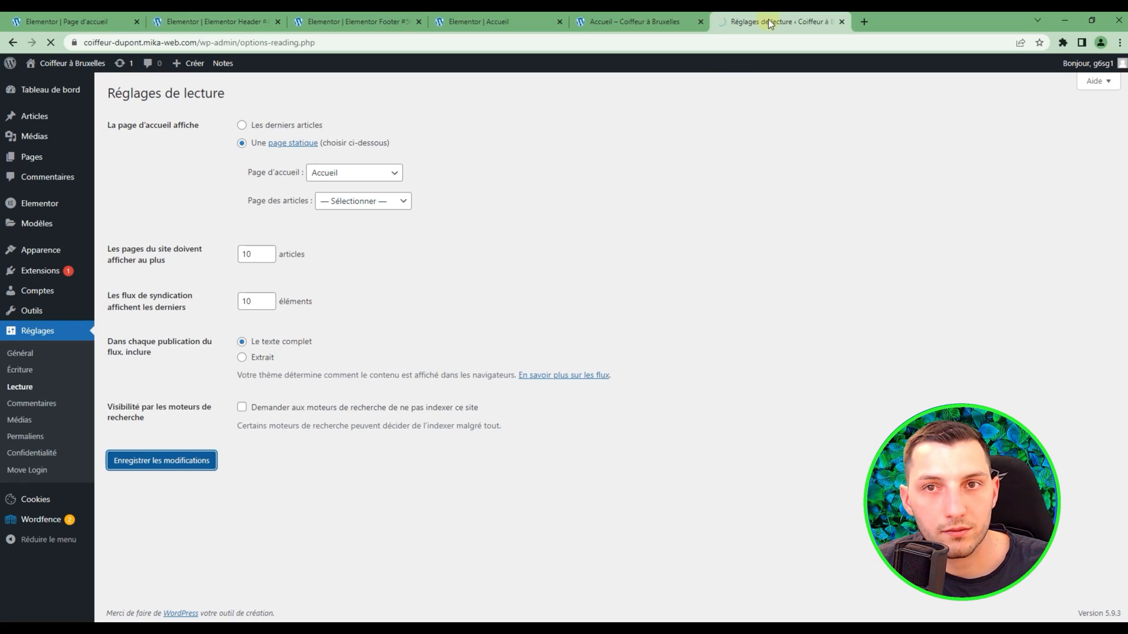
pyautogui.click(866, 21)
pyautogui.write('coi')
pyautogui.press('Return')
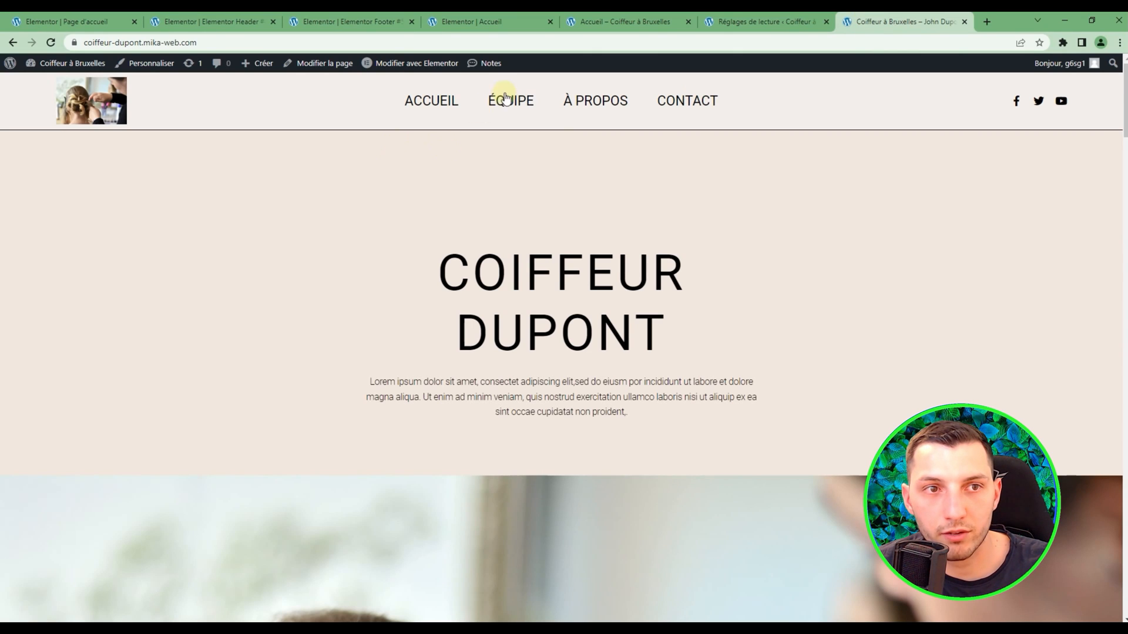
# Scroll through the live site to confirm the Coiffeur Dupont homepage now appears
pyautogui.scroll(-10, 586, 187)
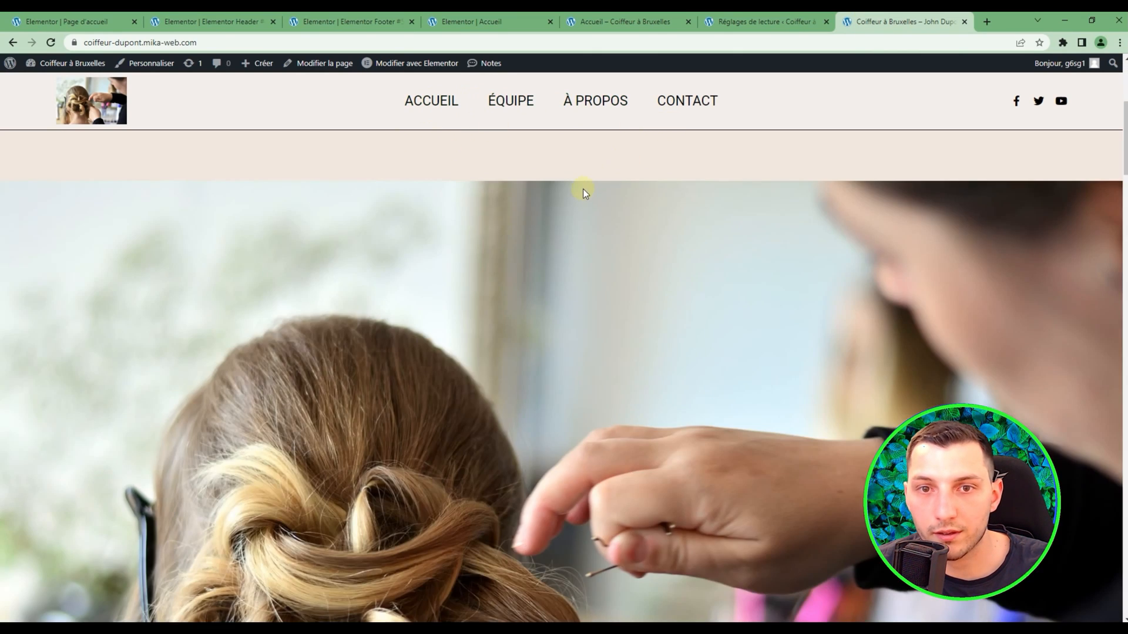
pyautogui.scroll(-15, 590, 191)
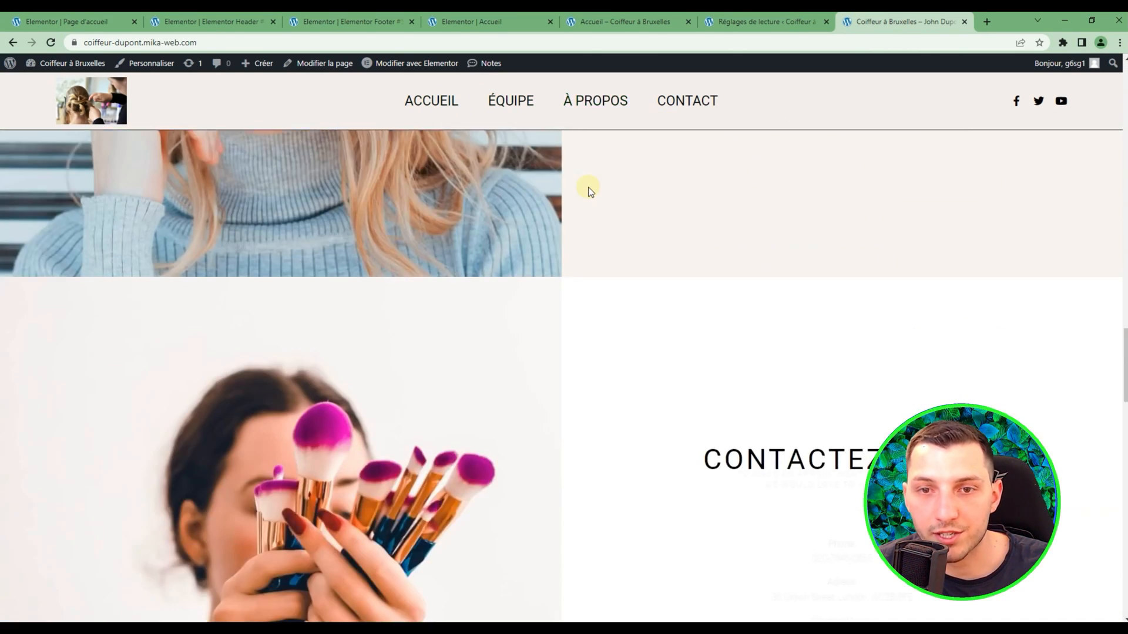
pyautogui.scroll(-5, 590, 191)
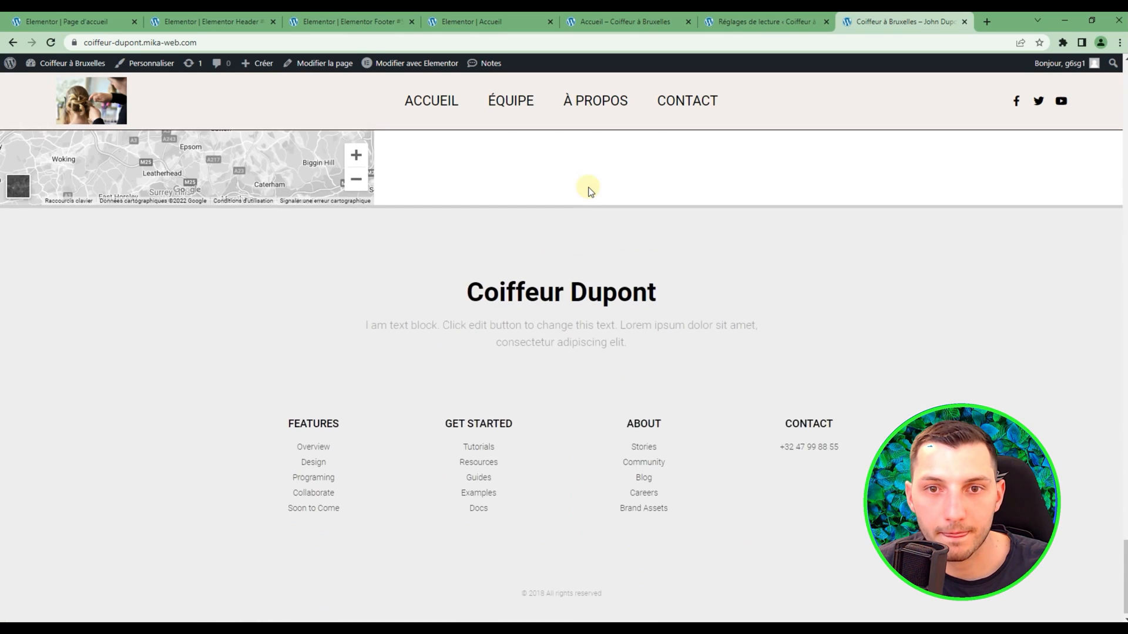
pyautogui.scroll(20, 590, 191)
pyautogui.scroll(10, 591, 190)
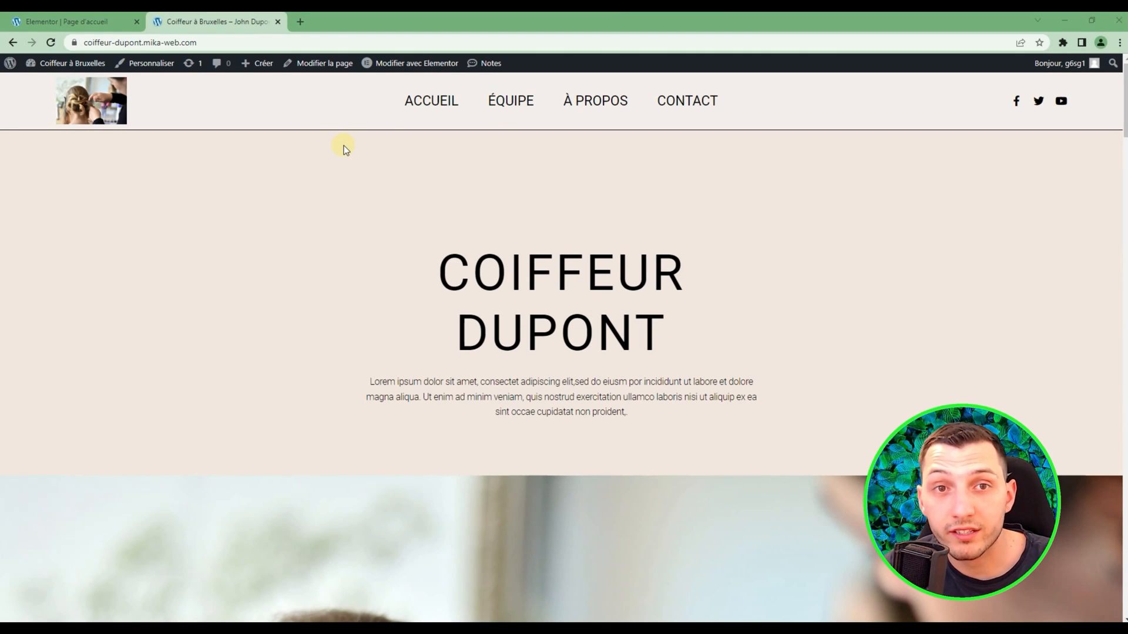
# Create a new Error 404 template from the Elementor Theme Builder
pyautogui.moveTo(406, 63)
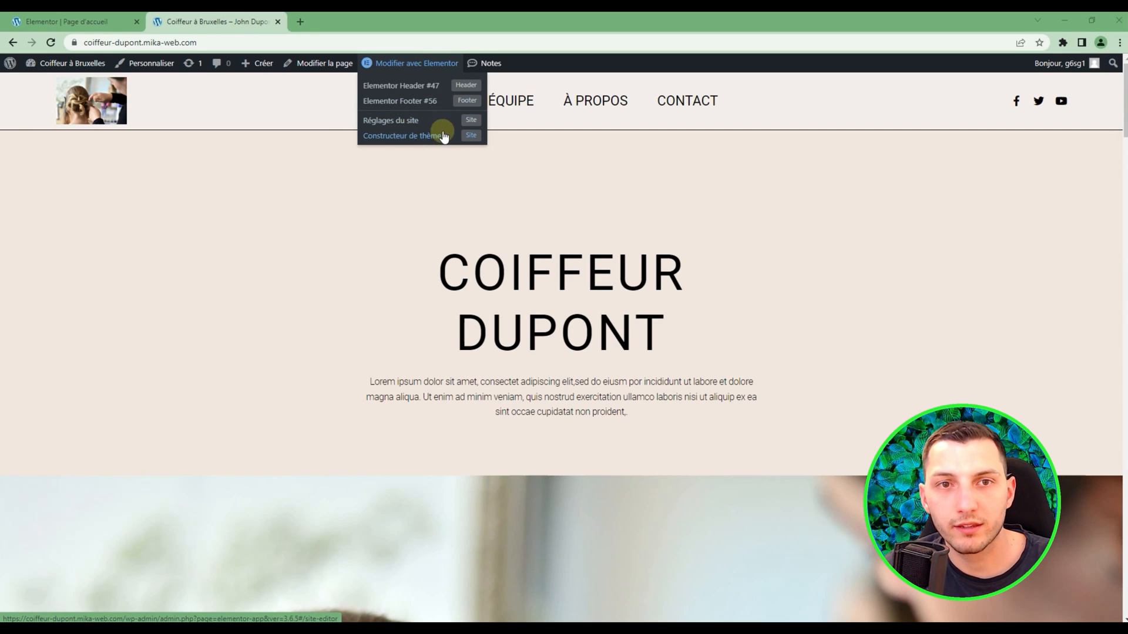
pyautogui.click(411, 136)
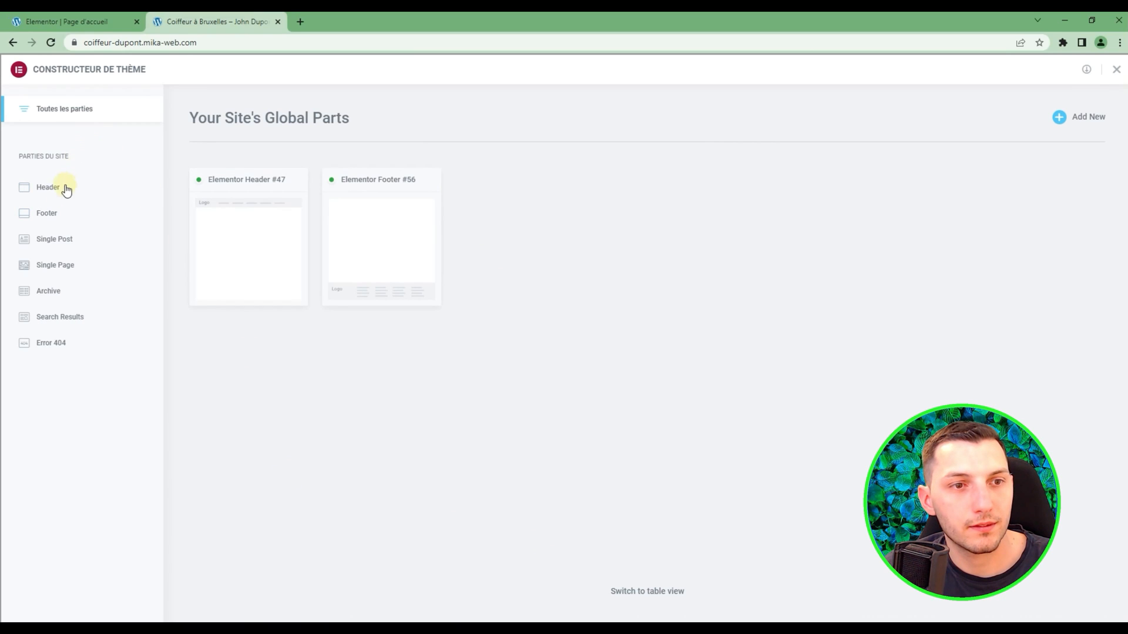
pyautogui.click(76, 350)
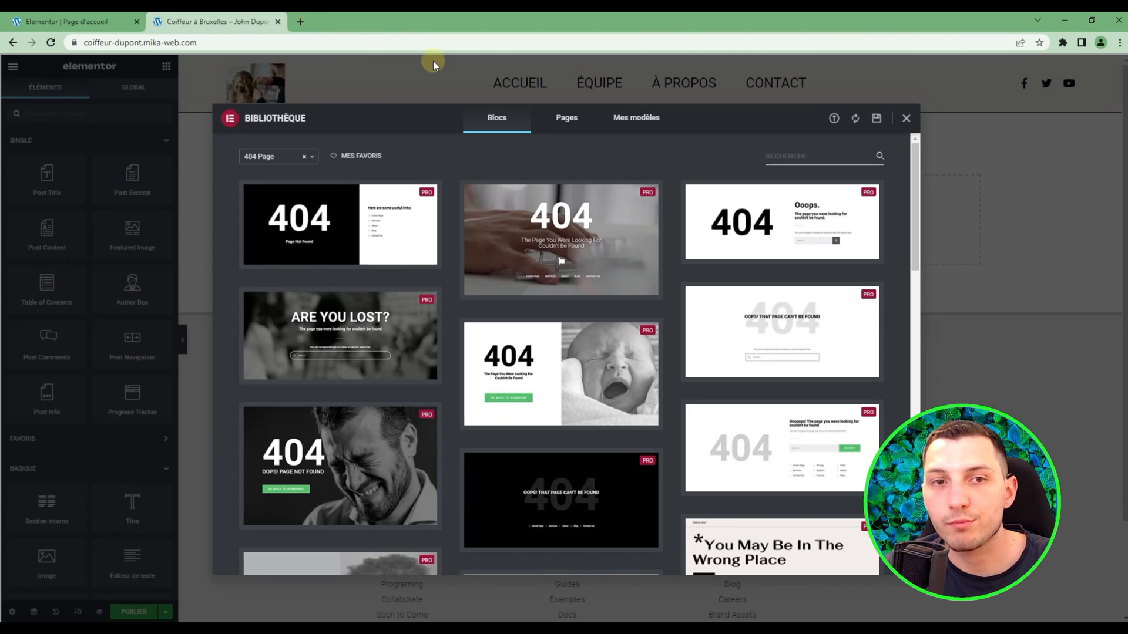
# Insert the dark 'Oops! That page can't be found' 404 block from the library
pyautogui.moveTo(366, 201)
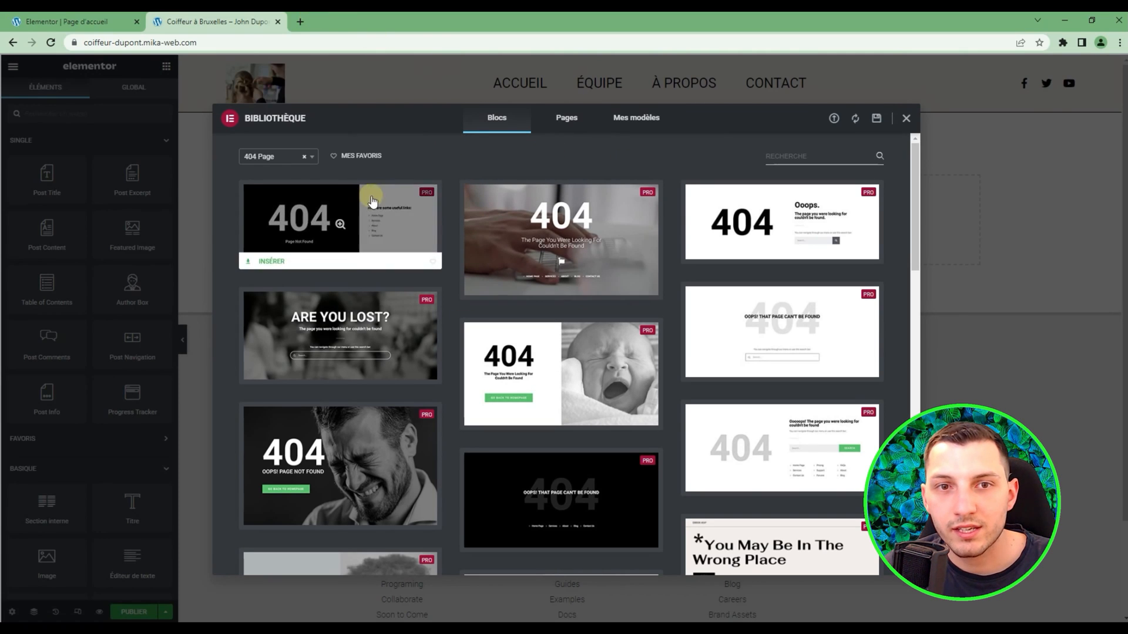
pyautogui.scroll(-3, 696, 346)
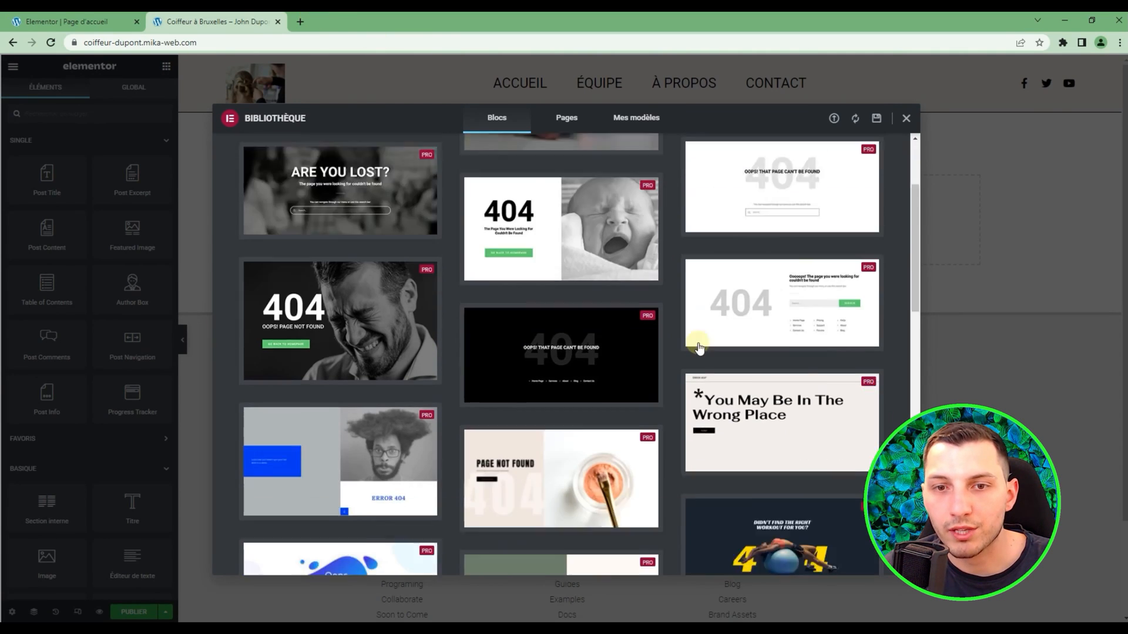
pyautogui.scroll(-10, 696, 347)
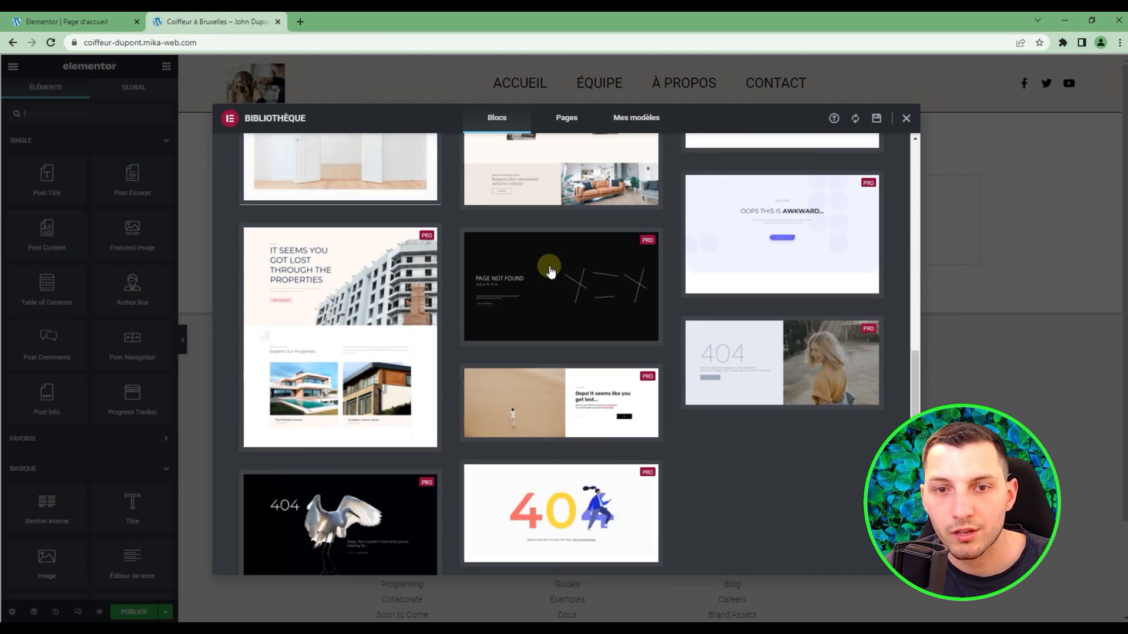
pyautogui.scroll(12, 533, 272)
pyautogui.scroll(-6, 561, 262)
pyautogui.scroll(6, 562, 261)
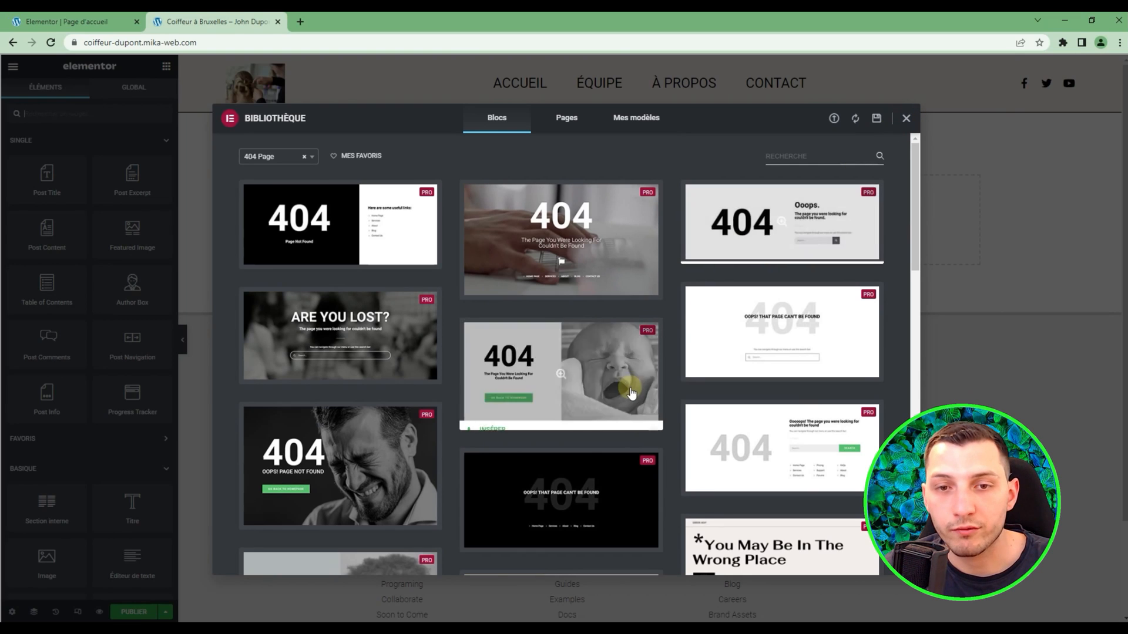
pyautogui.scroll(-2, 556, 365)
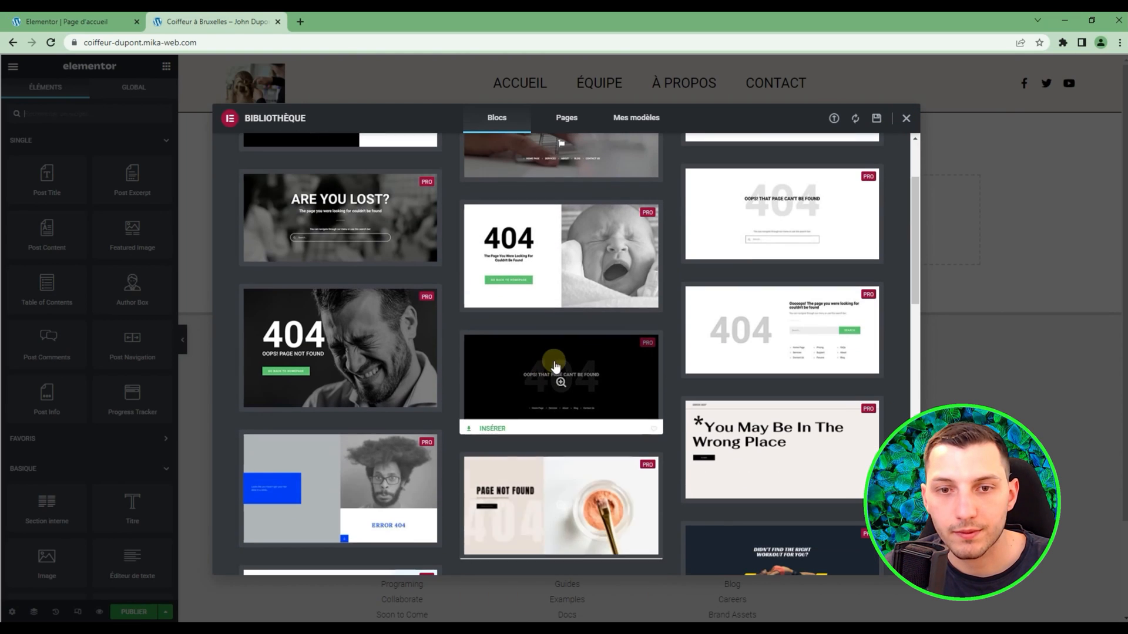
pyautogui.click(492, 425)
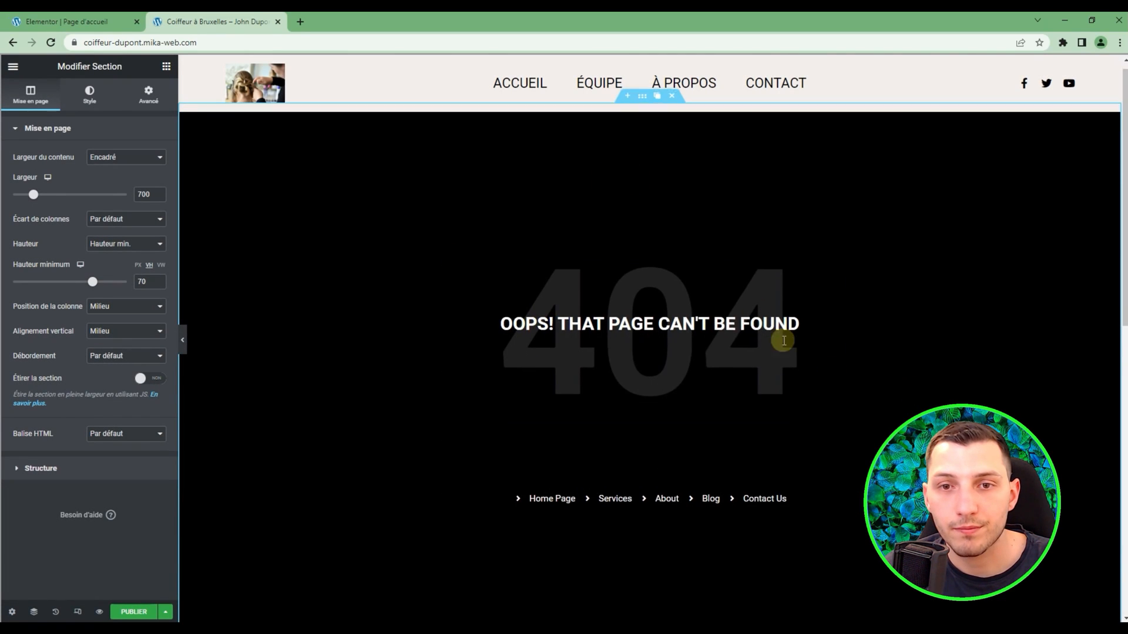
# Change the heading to 'OUPS ! CETTE PAGE N'EXISTE PAS !' and delete the nav menu below it
pyautogui.click(702, 247)
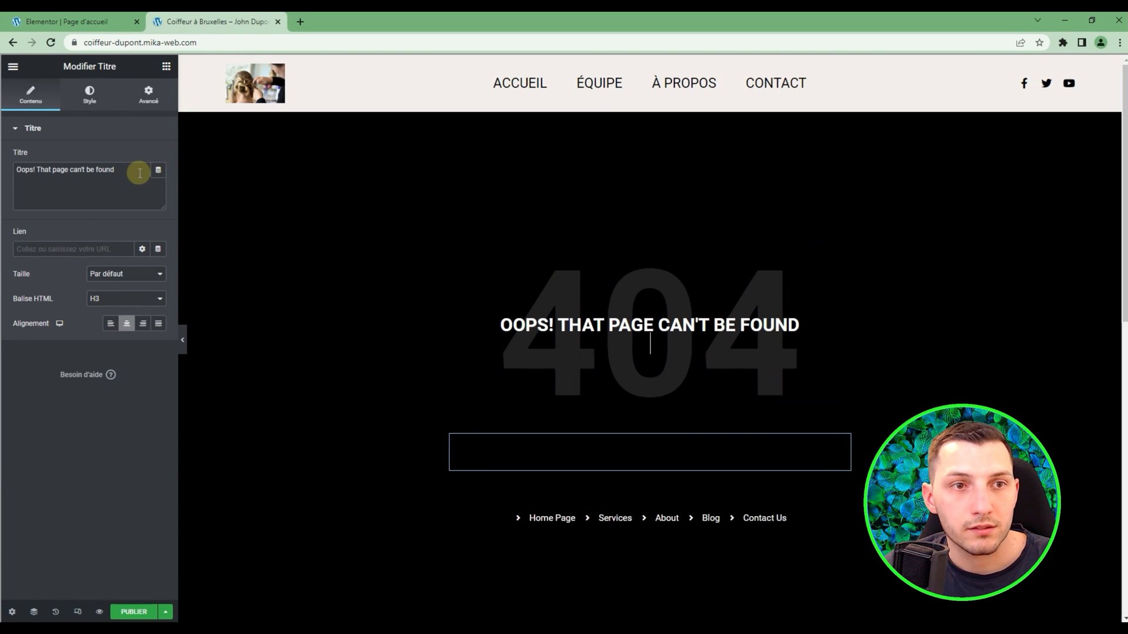
pyautogui.tripleClick(140, 171)
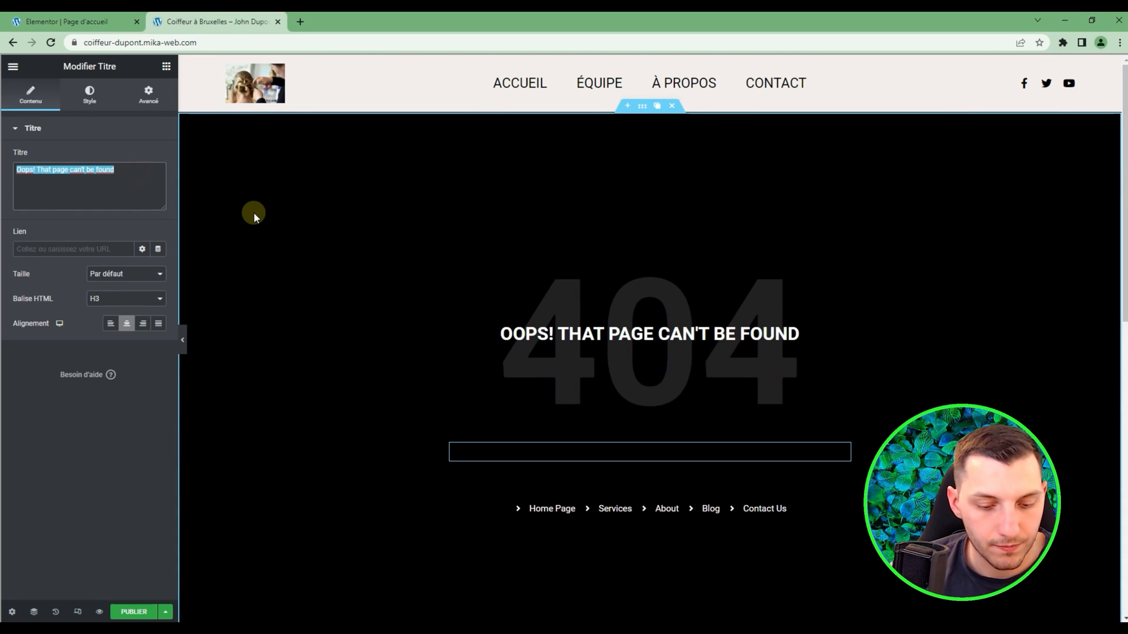
pyautogui.write("Oups ! Cette page n'existe pas !")
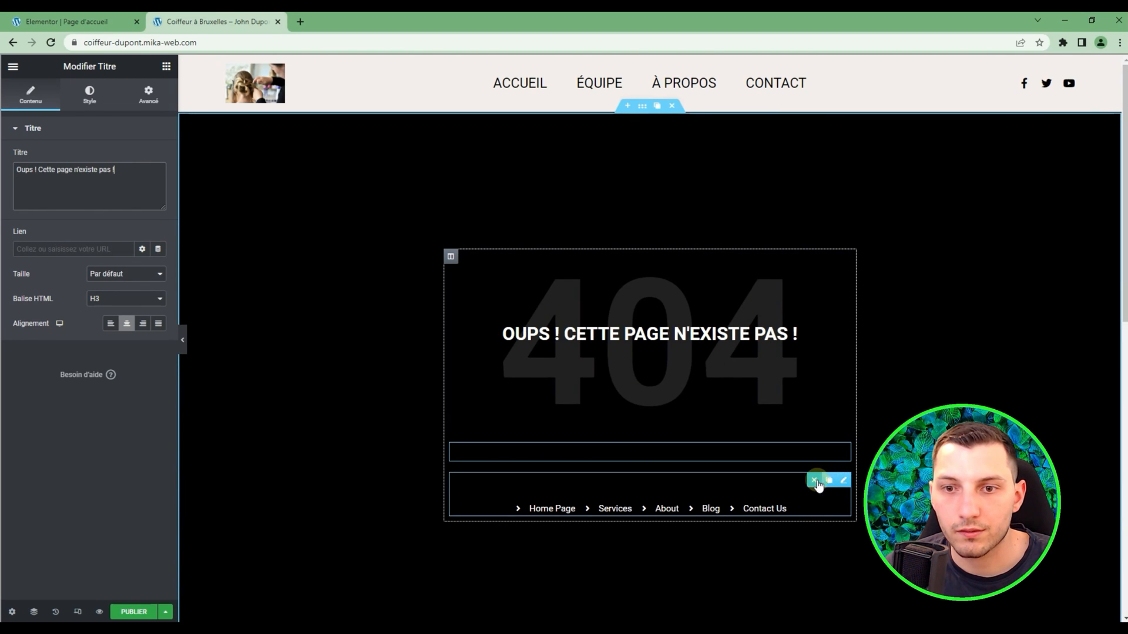
pyautogui.click(845, 482)
# Add a centred button widget labelled 'Accueil' under the heading
pyautogui.click(167, 66)
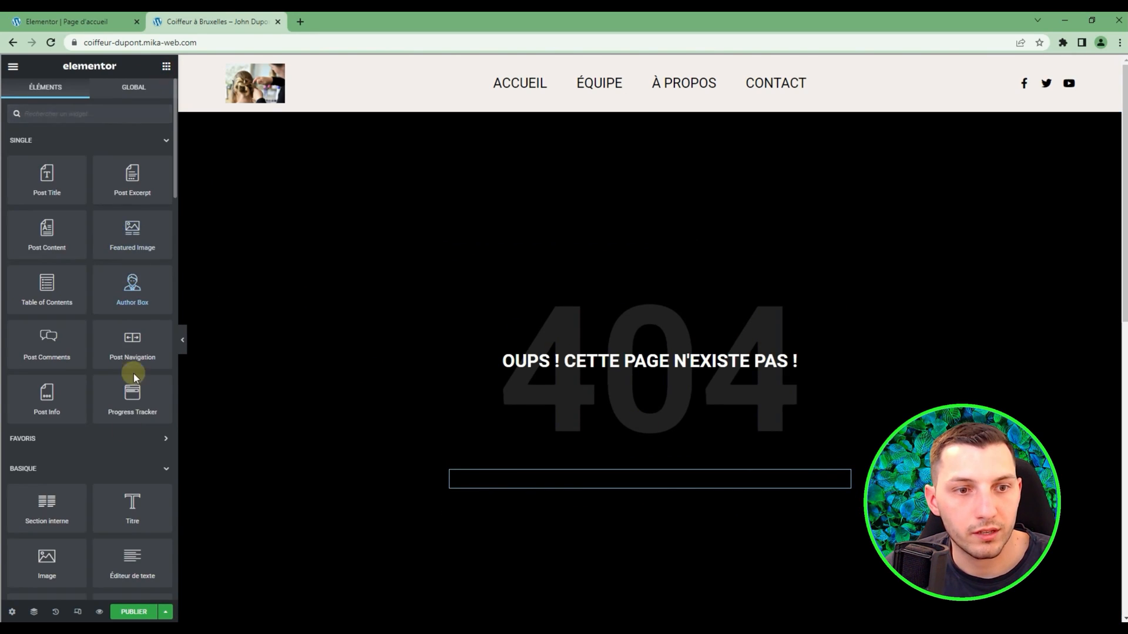
pyautogui.scroll(-2, 125, 473)
pyautogui.moveTo(132, 502); pyautogui.dragTo(653, 467)
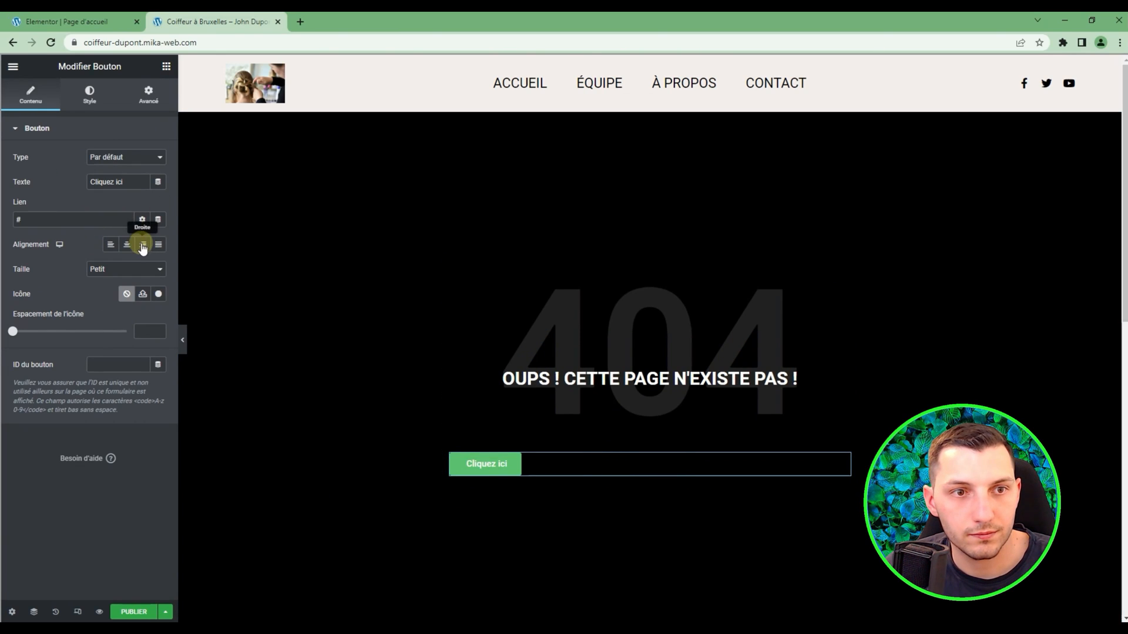
pyautogui.click(128, 245)
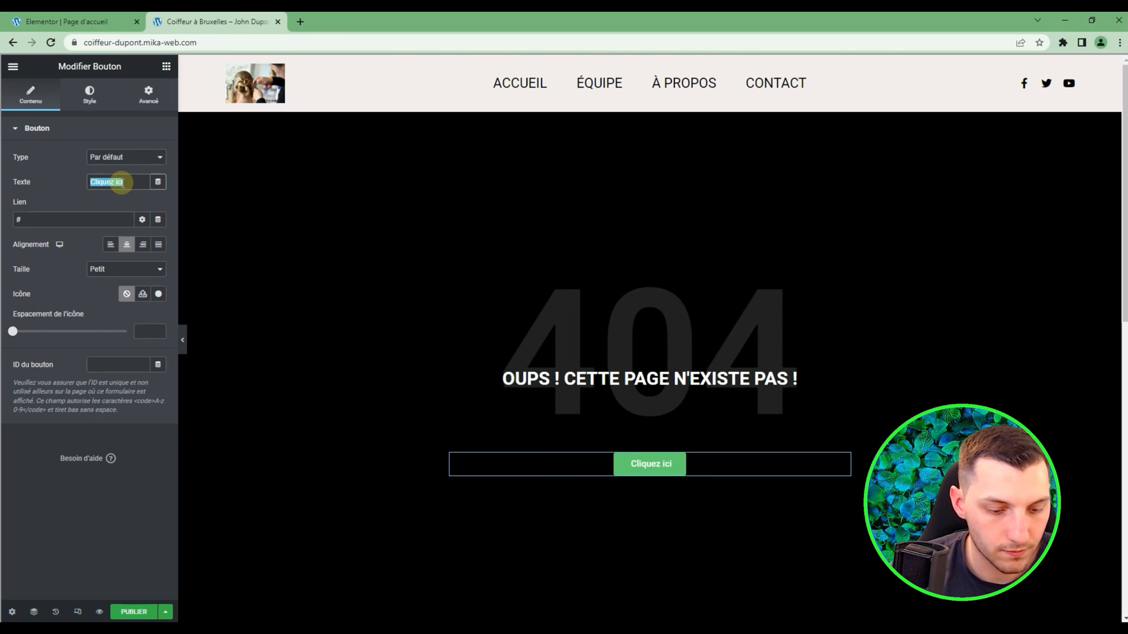
pyautogui.write('Accueil')
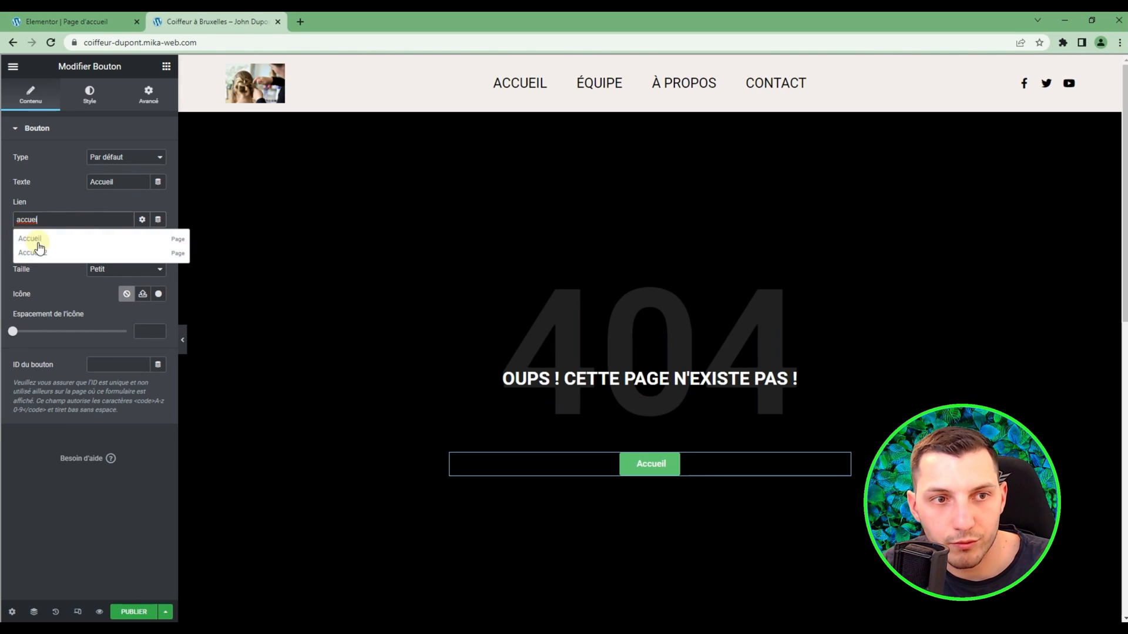
# Link the Accueil button to the home page and set its size to medium
pyautogui.click(42, 241)
pyautogui.moveTo(111, 220); pyautogui.dragTo(212, 223)
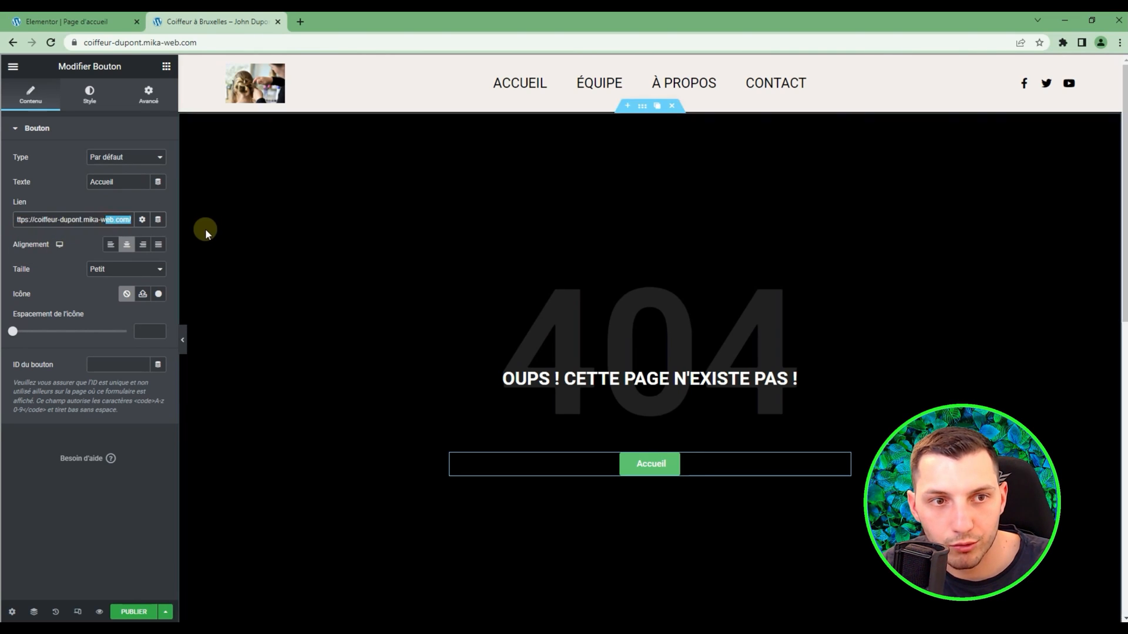
pyautogui.click(116, 272)
pyautogui.click(108, 319)
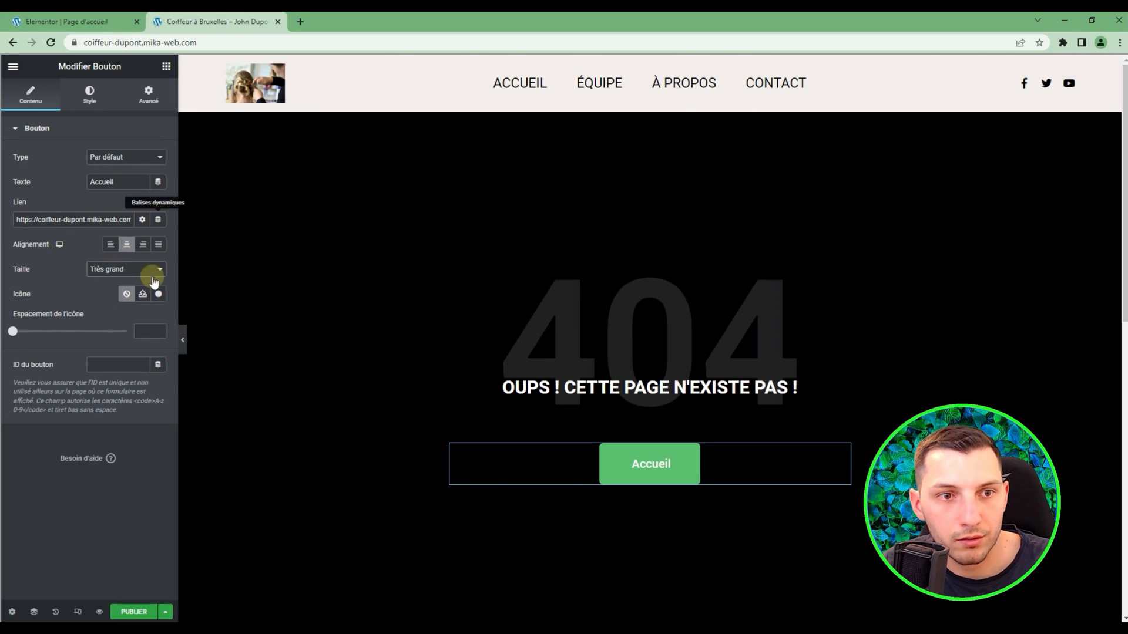
pyautogui.click(107, 269)
pyautogui.click(100, 310)
pyautogui.click(89, 94)
# Set the Accueil button's label text size to 36
pyautogui.click(156, 158)
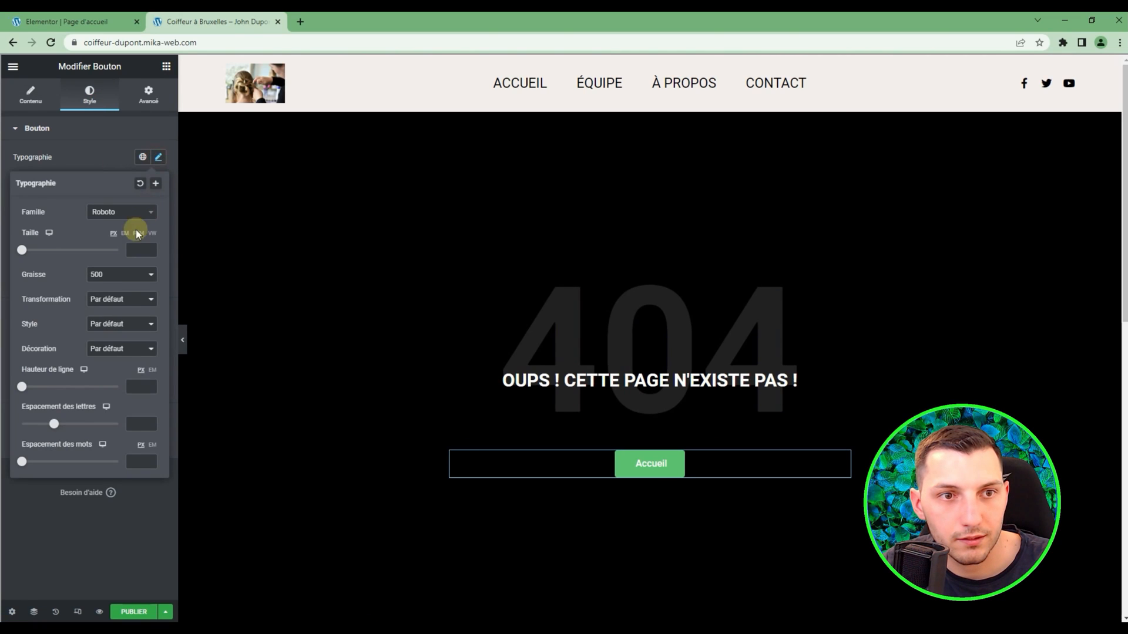
pyautogui.click(137, 248)
pyautogui.write('50')
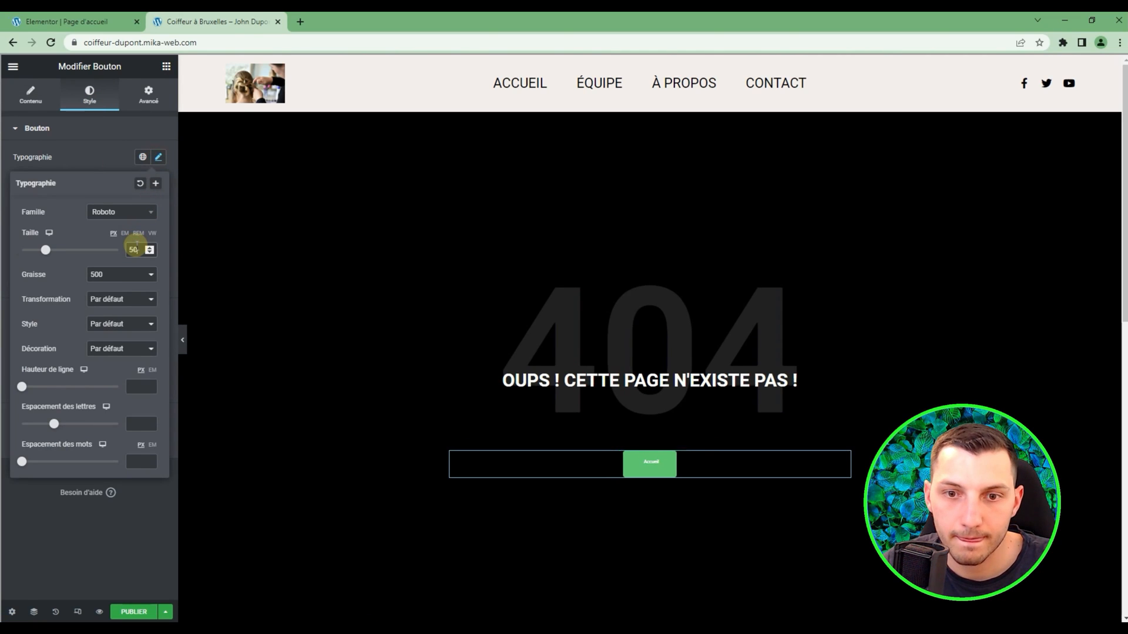
pyautogui.press('Down')
pyautogui.press('Down')
pyautogui.press('Down')
pyautogui.press('Down')
pyautogui.press('Down')
pyautogui.press('Down')
pyautogui.press('Down')
pyautogui.press('Down')
pyautogui.press('Down')
pyautogui.press('Down')
pyautogui.press('Down')
pyautogui.press('Down')
pyautogui.press('Down')
pyautogui.press('Down')
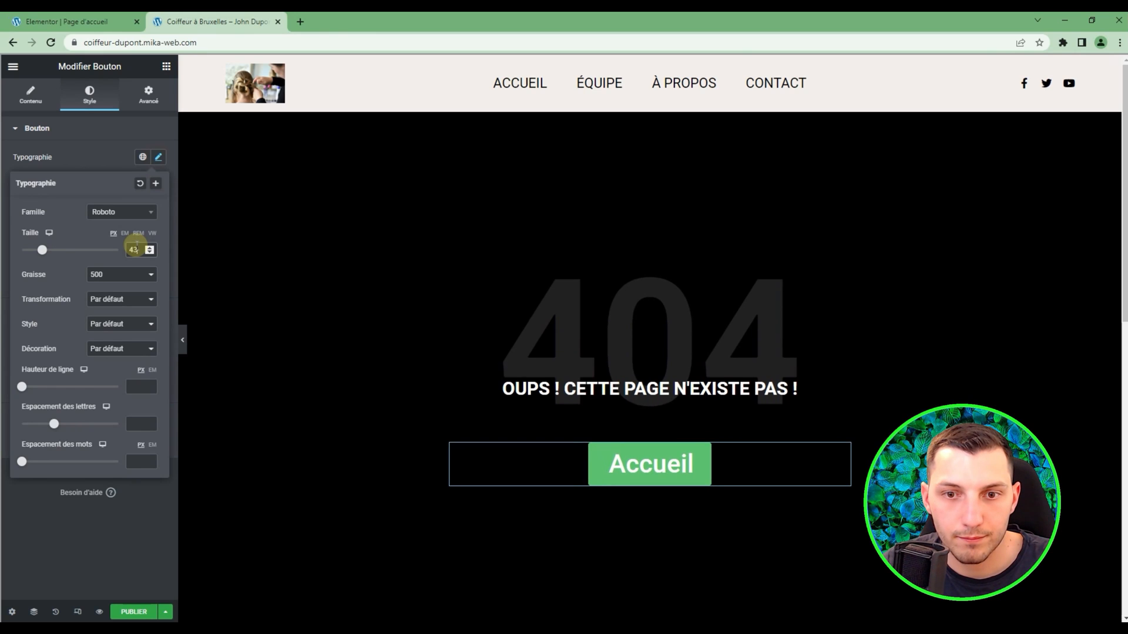
pyautogui.click(94, 153)
# Give the button a Menu fond background, Secondaire text colour and Shrink hover animation
pyautogui.click(142, 281)
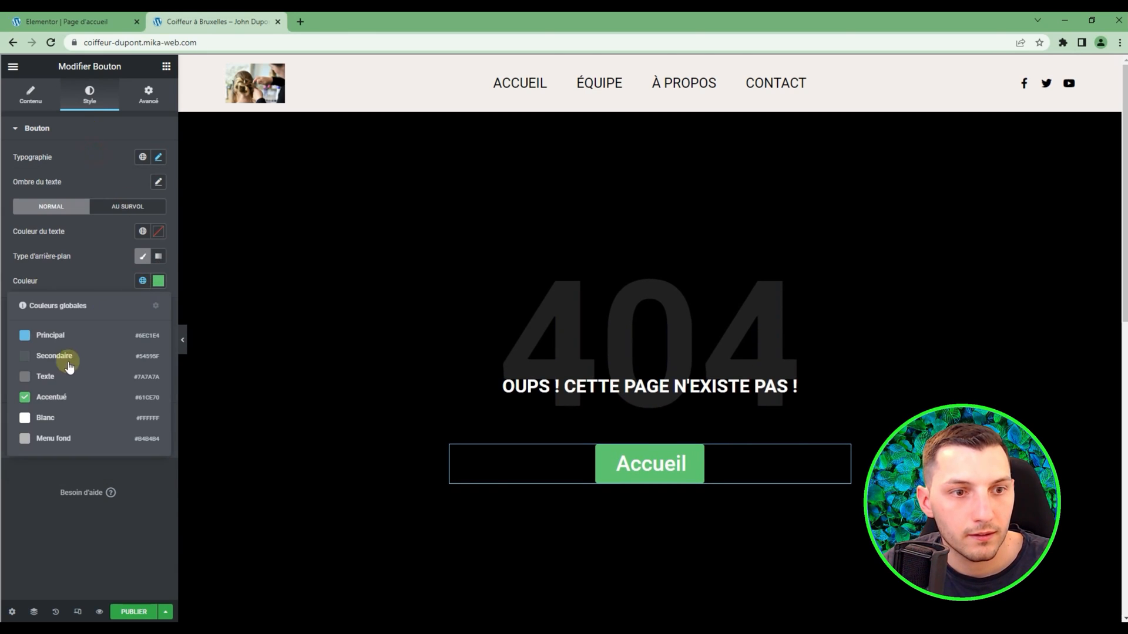
pyautogui.click(53, 439)
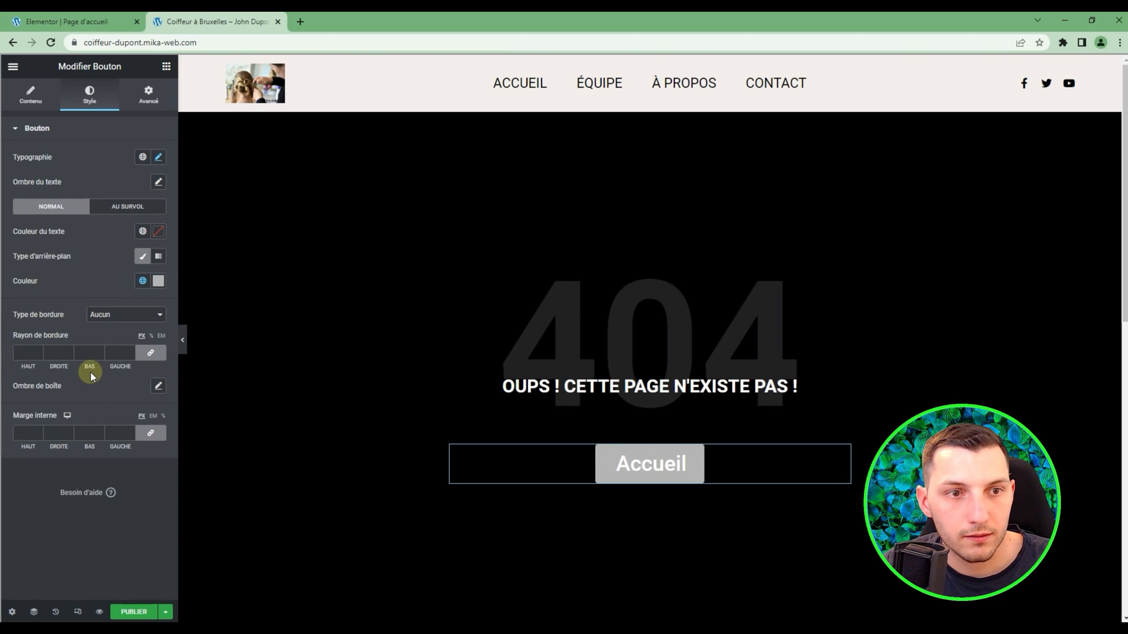
pyautogui.click(142, 231)
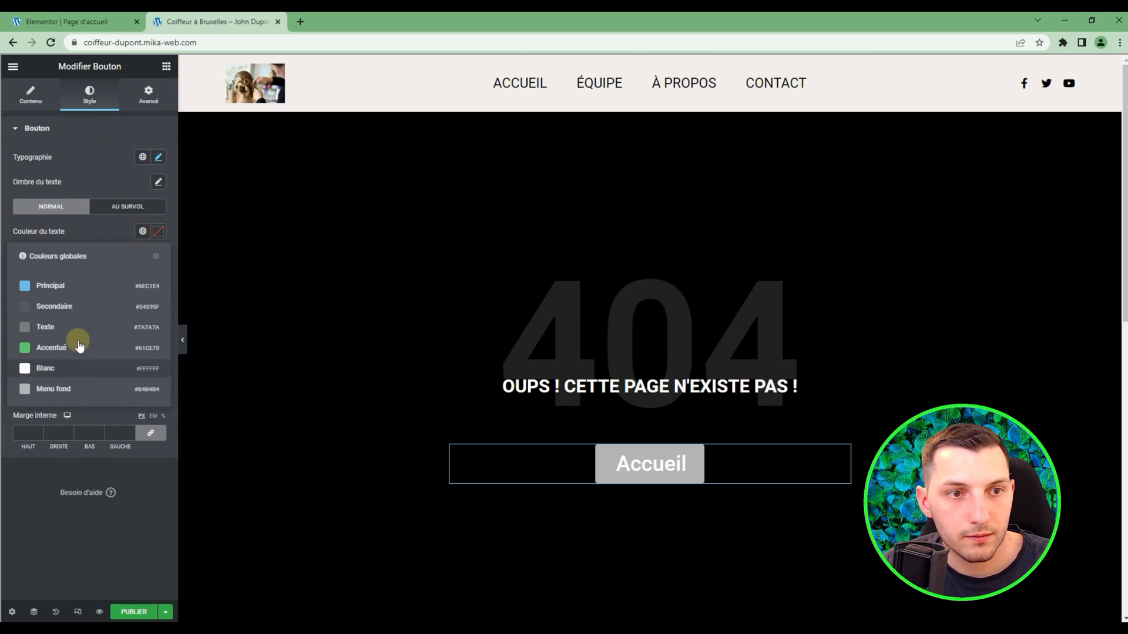
pyautogui.click(76, 306)
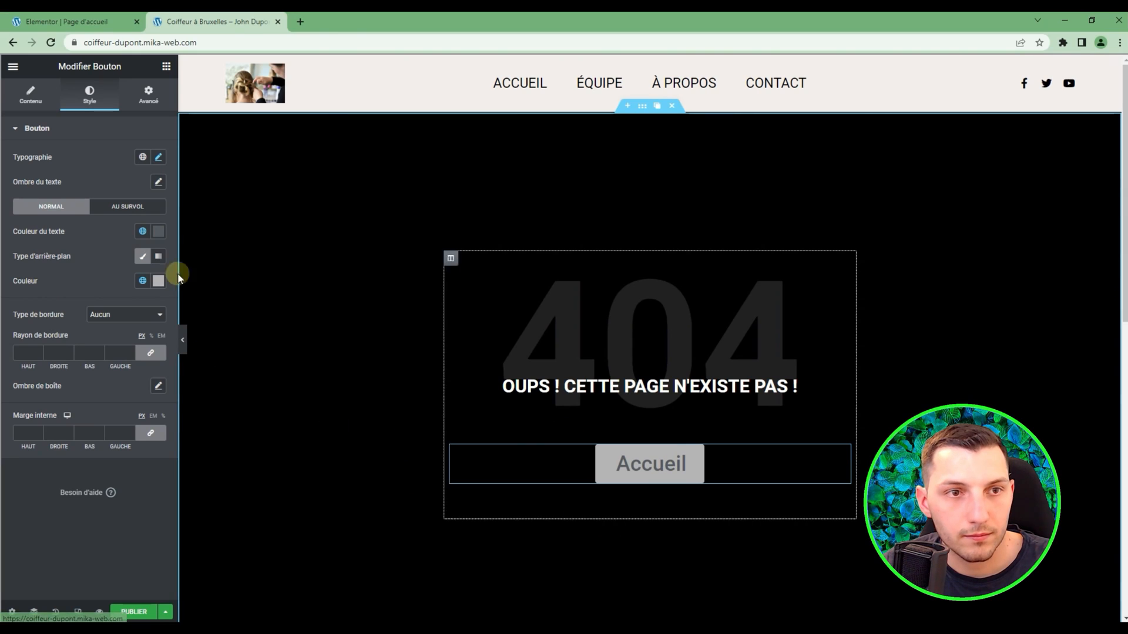
pyautogui.click(102, 210)
pyautogui.click(76, 347)
pyautogui.click(57, 392)
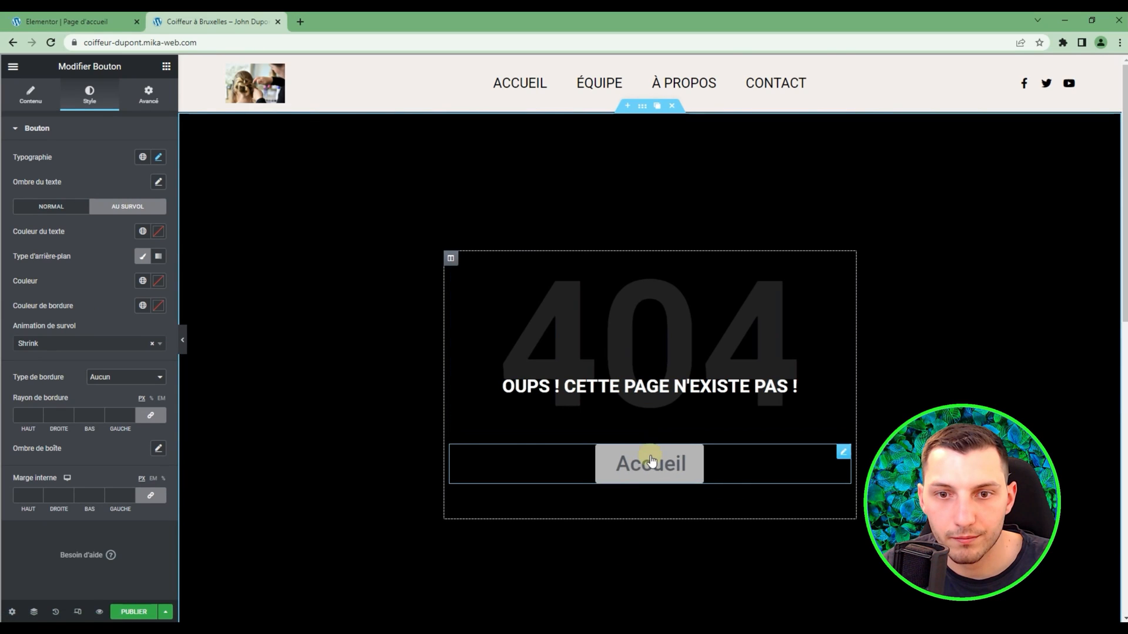
# Publish the 404 template for the 404 Page, set mobile button text to 25, and republish
pyautogui.click(134, 612)
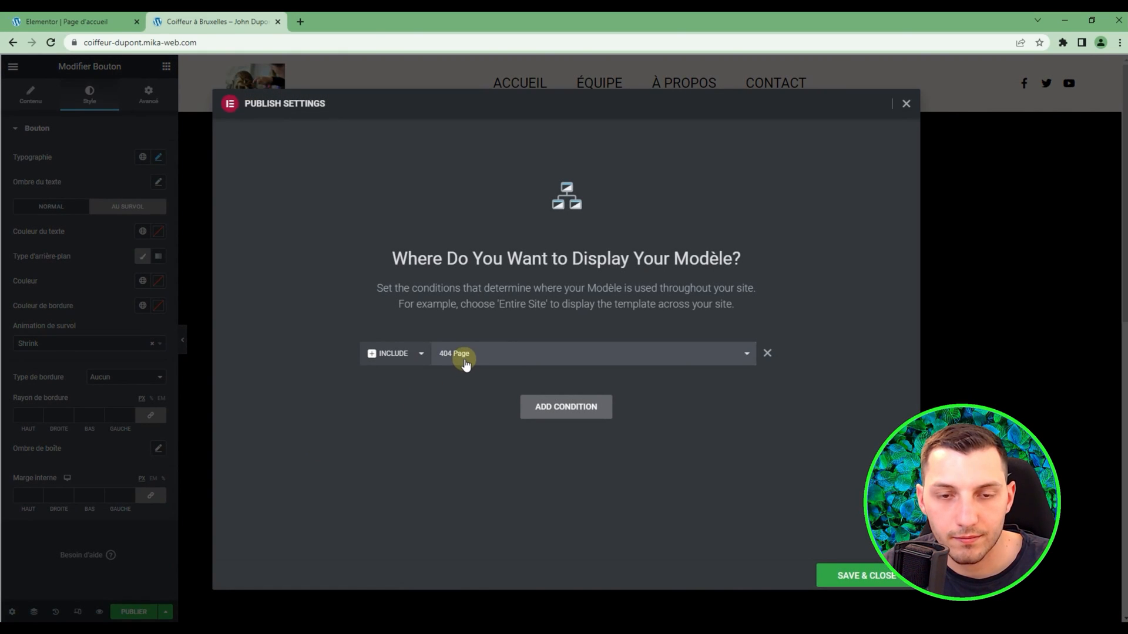
pyautogui.click(906, 105)
pyautogui.click(77, 612)
pyautogui.click(621, 66)
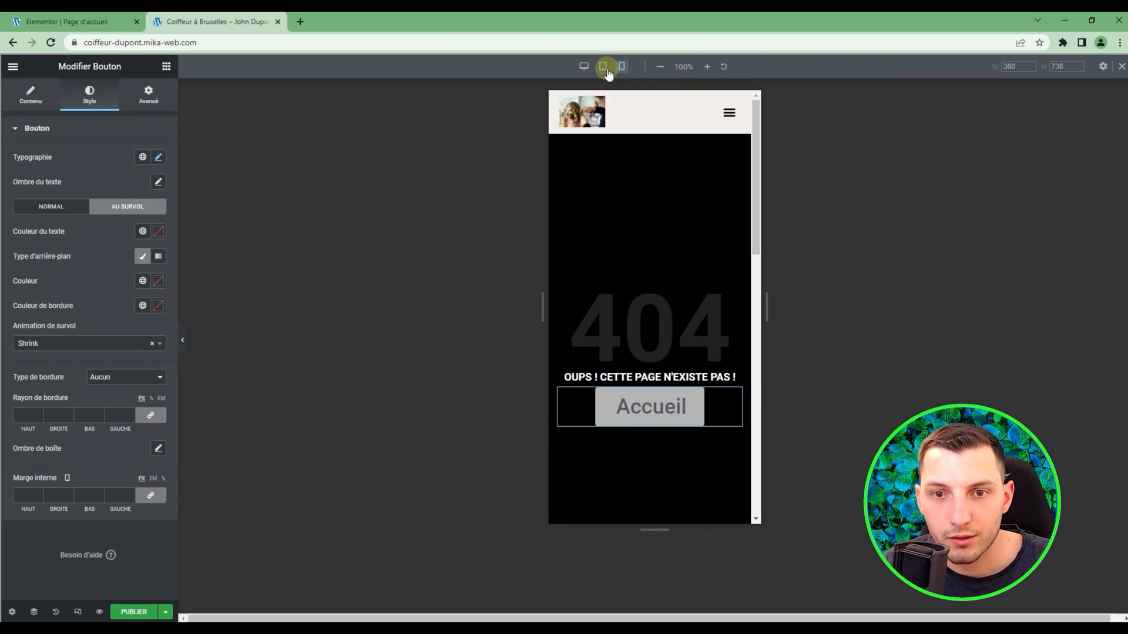
pyautogui.click(158, 157)
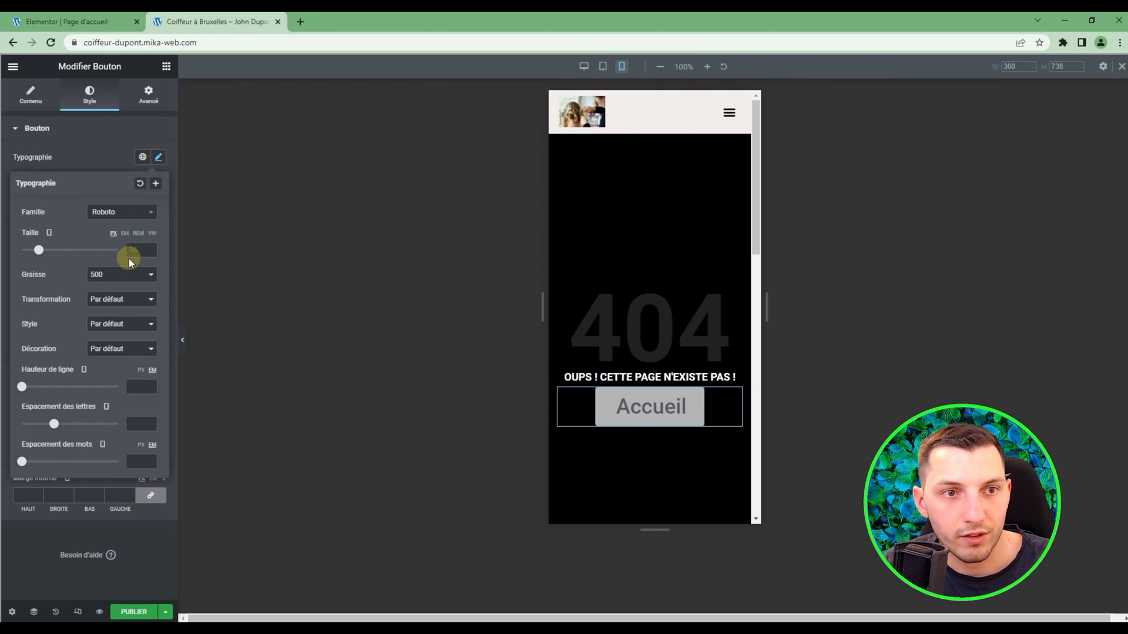
pyautogui.click(137, 253)
pyautogui.write('25')
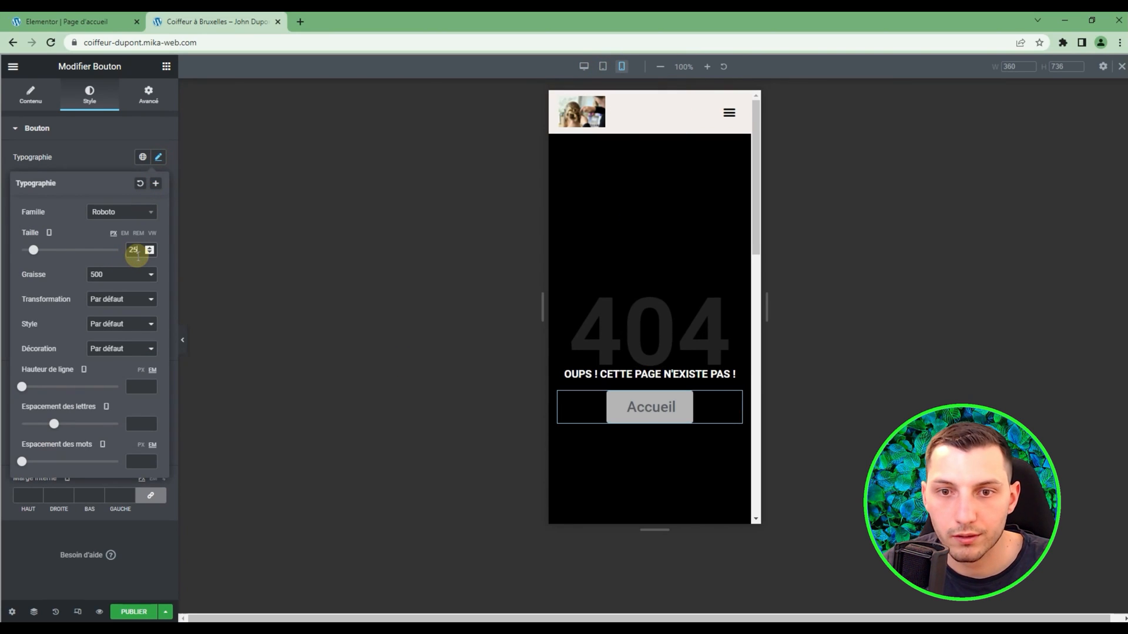
pyautogui.click(584, 67)
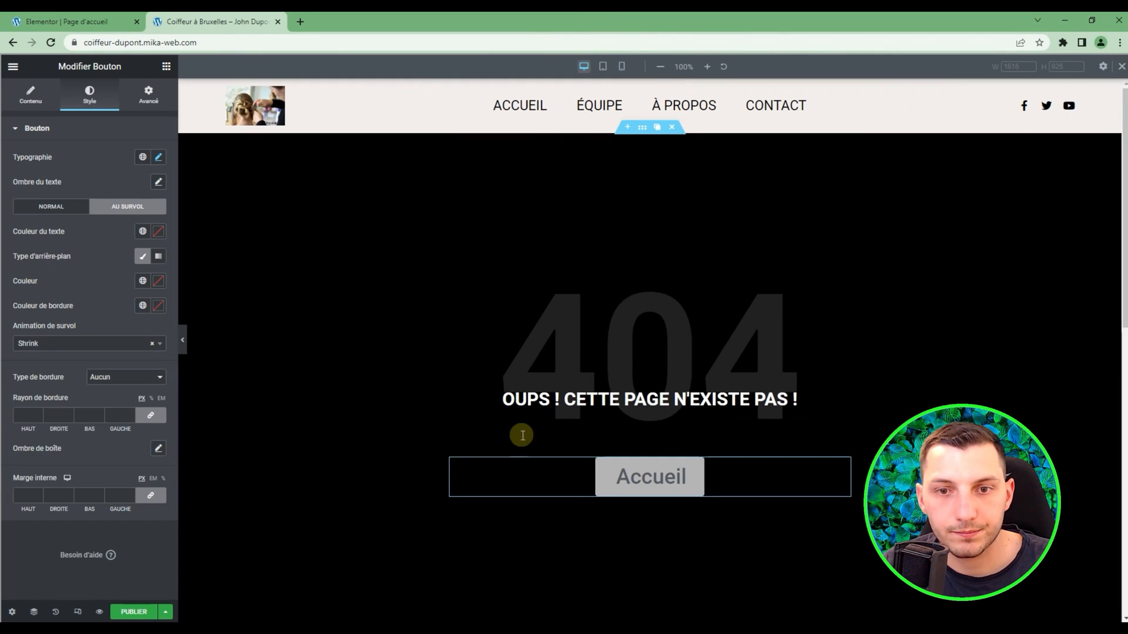
pyautogui.click(129, 612)
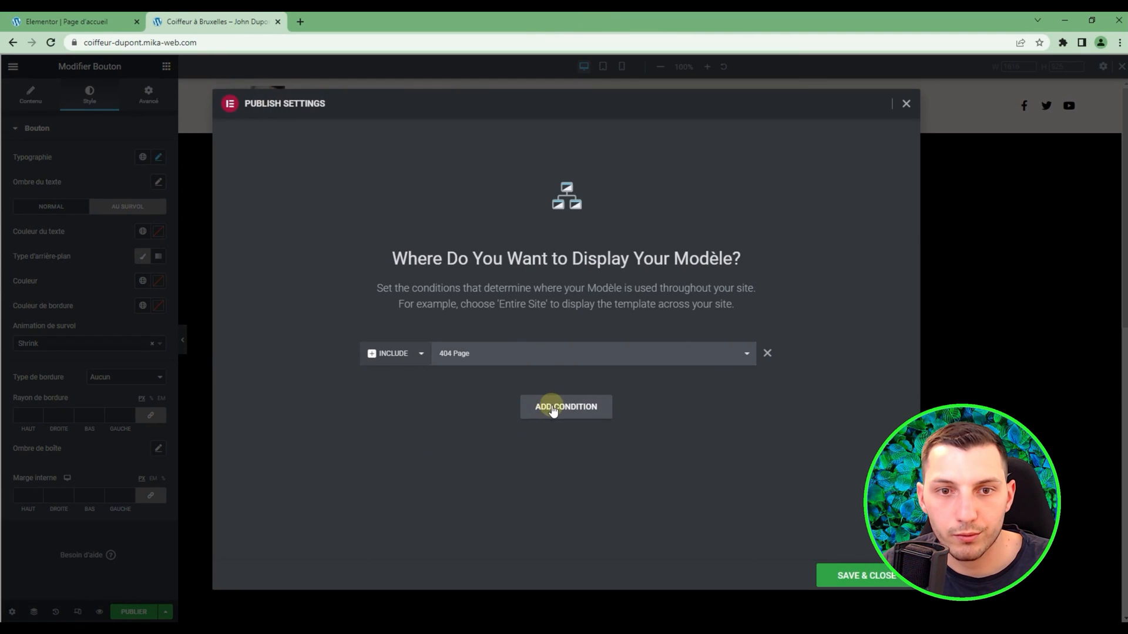
pyautogui.click(868, 581)
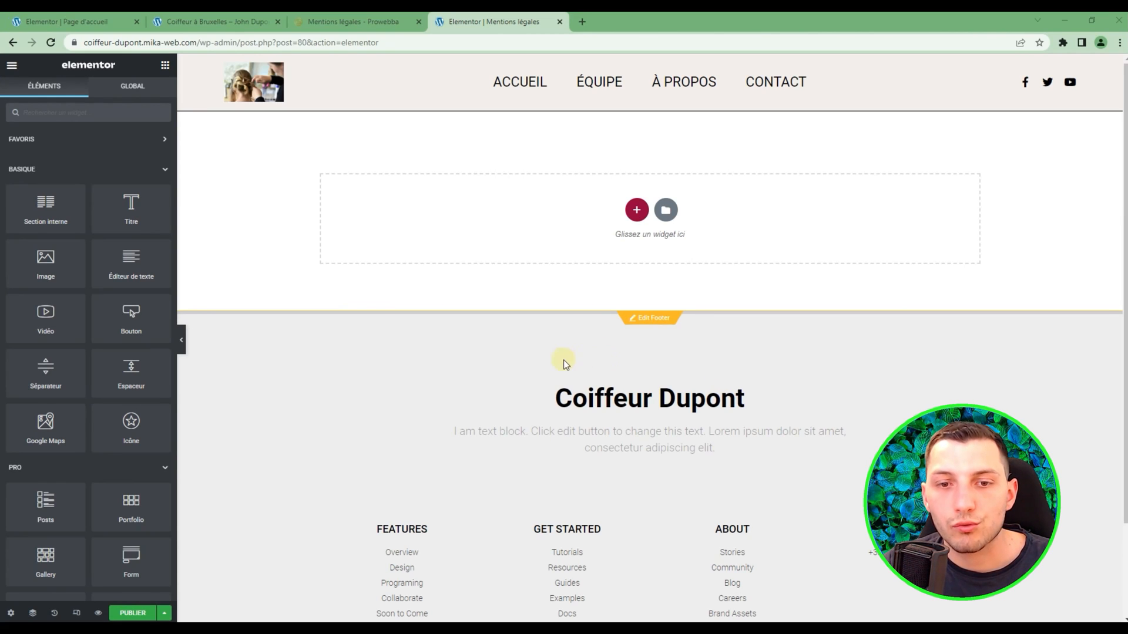
# Insert a one-column section into the empty Mentions légales page
pyautogui.scroll(-2, 577, 370)
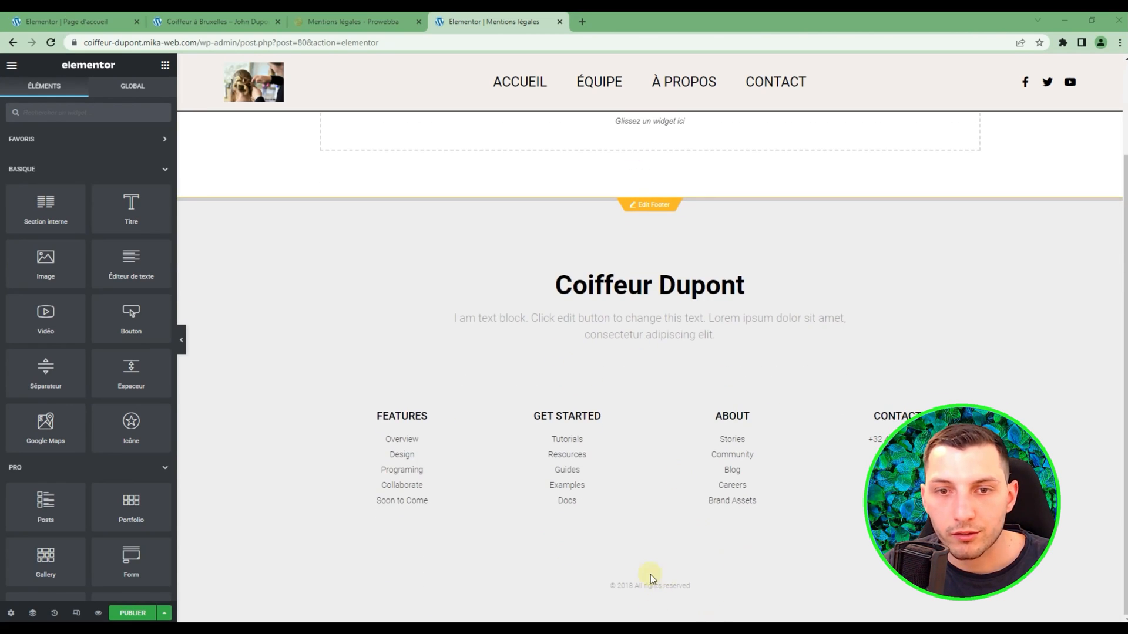
pyautogui.scroll(2, 567, 406)
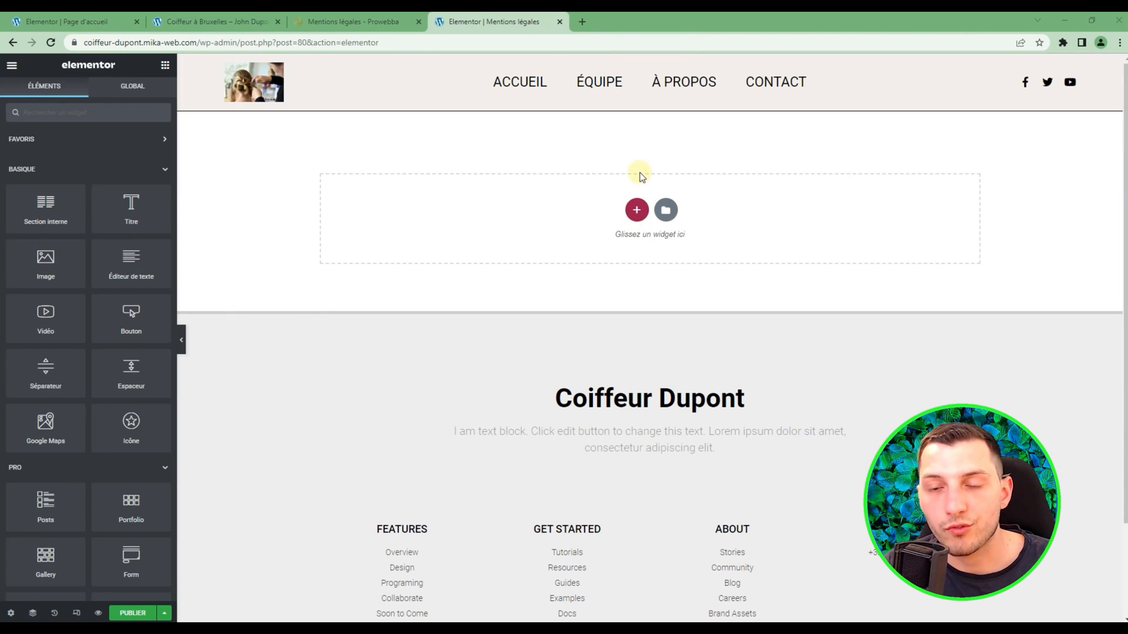
pyautogui.scroll(-1, 741, 272)
pyautogui.scroll(-2, 743, 272)
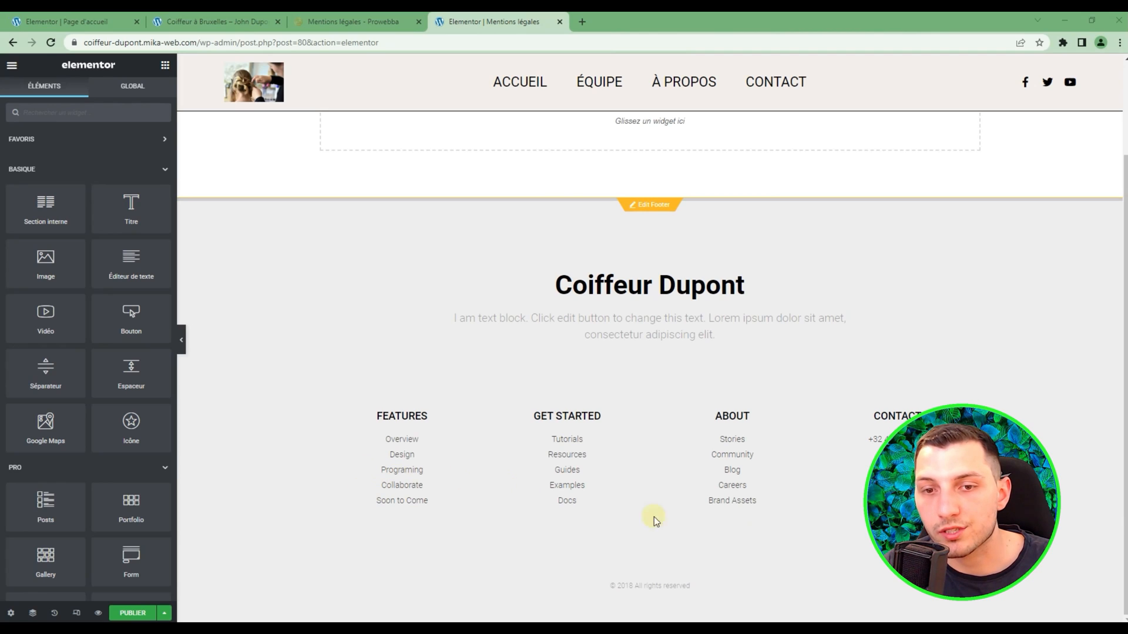
pyautogui.scroll(2, 642, 252)
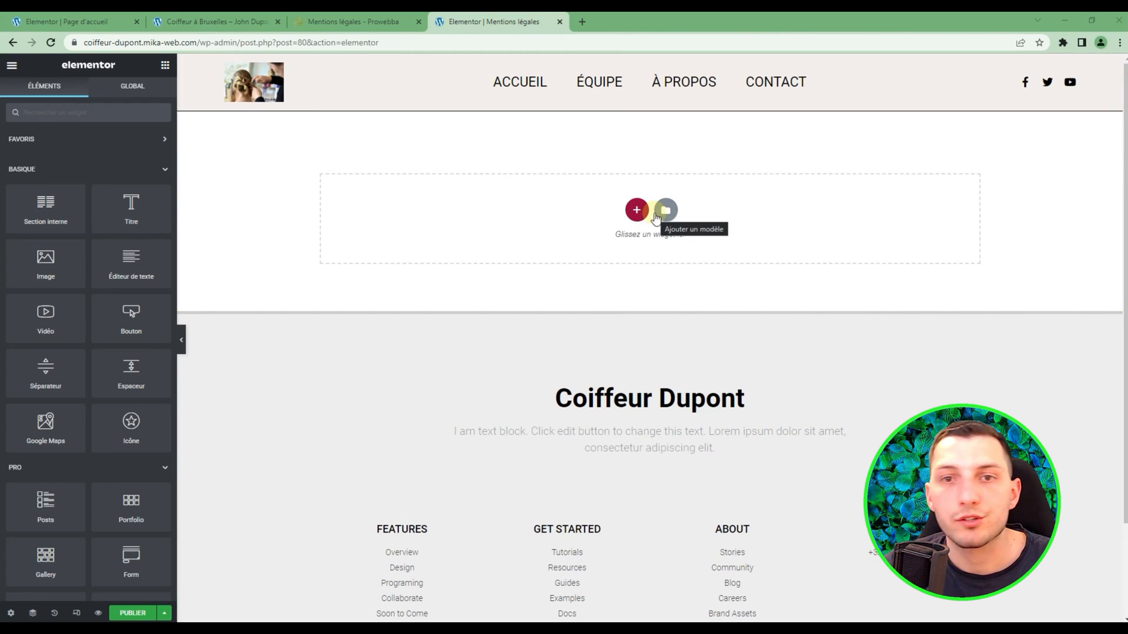
pyautogui.click(632, 216)
pyautogui.click(491, 241)
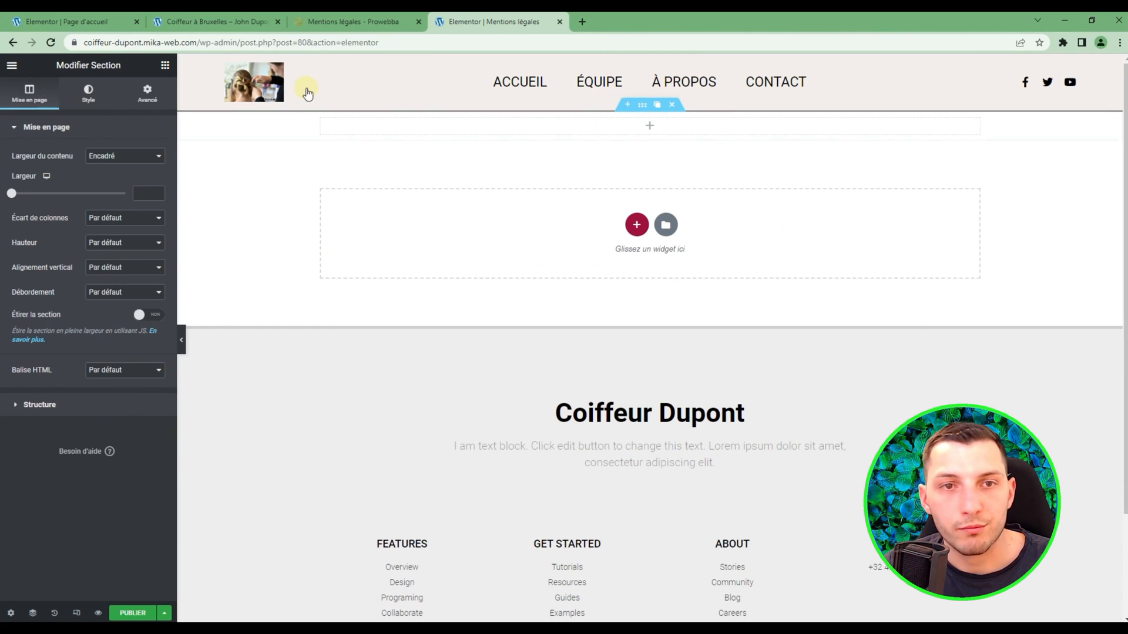
pyautogui.click(165, 65)
# Add a heading widget to the new section reading 'Mentions légales'
pyautogui.moveTo(129, 214); pyautogui.dragTo(351, 138)
pyautogui.click(121, 184)
pyautogui.hotkey('ctrl', 'a')
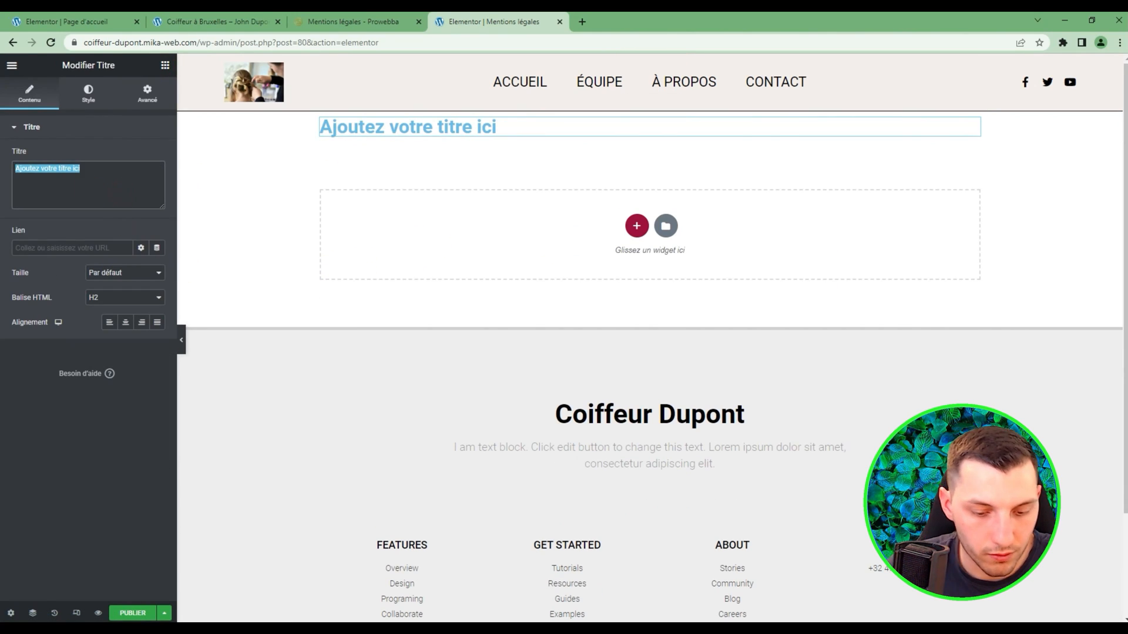
pyautogui.write('Mentions légales')
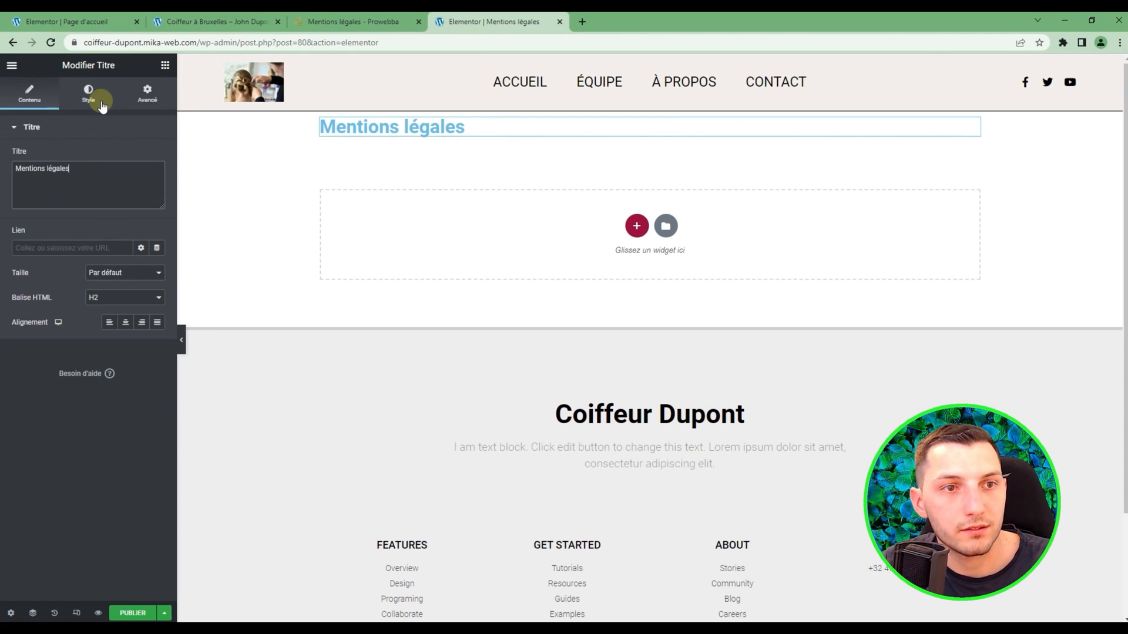
# Give the heading the Secondaire global colour and make it an H1
pyautogui.click(101, 103)
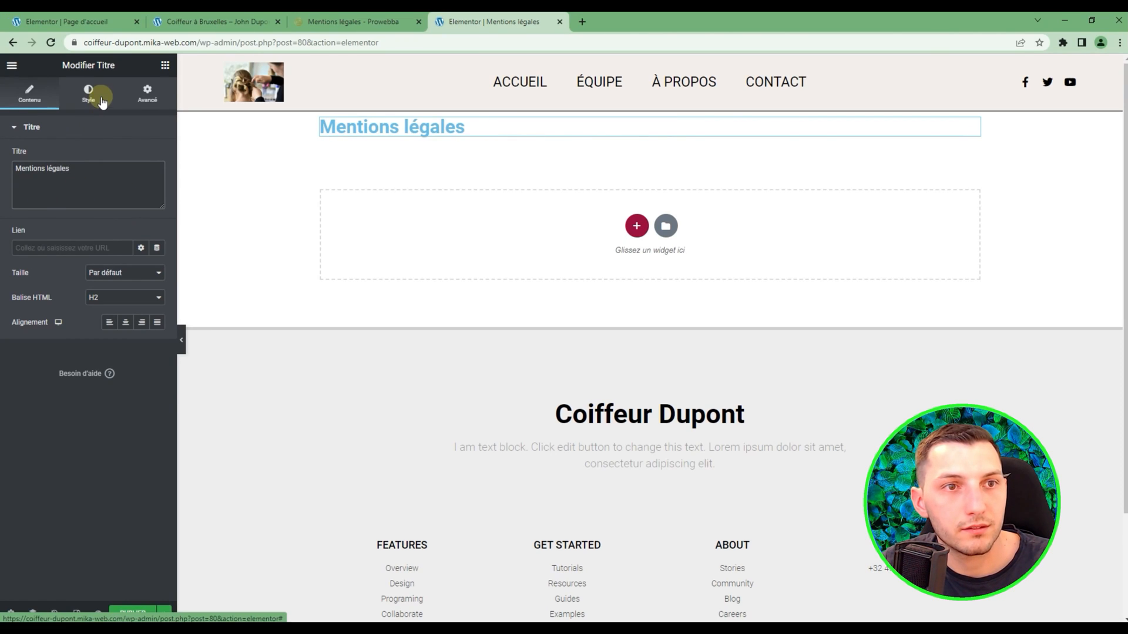
pyautogui.click(141, 155)
pyautogui.click(87, 238)
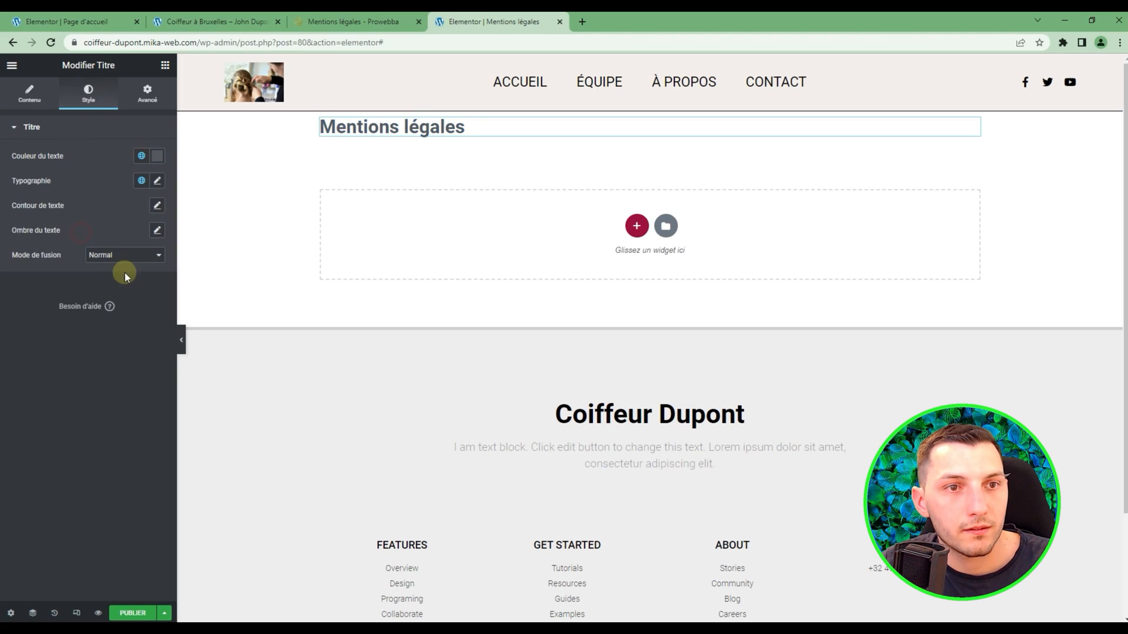
pyautogui.click(56, 97)
pyautogui.click(139, 305)
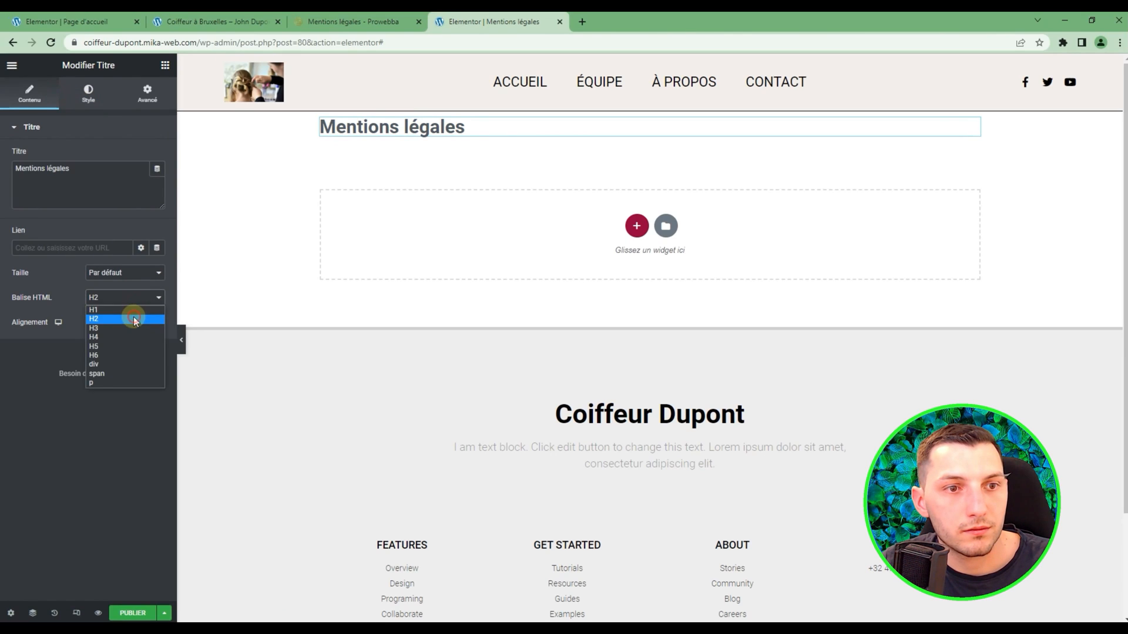
pyautogui.click(93, 306)
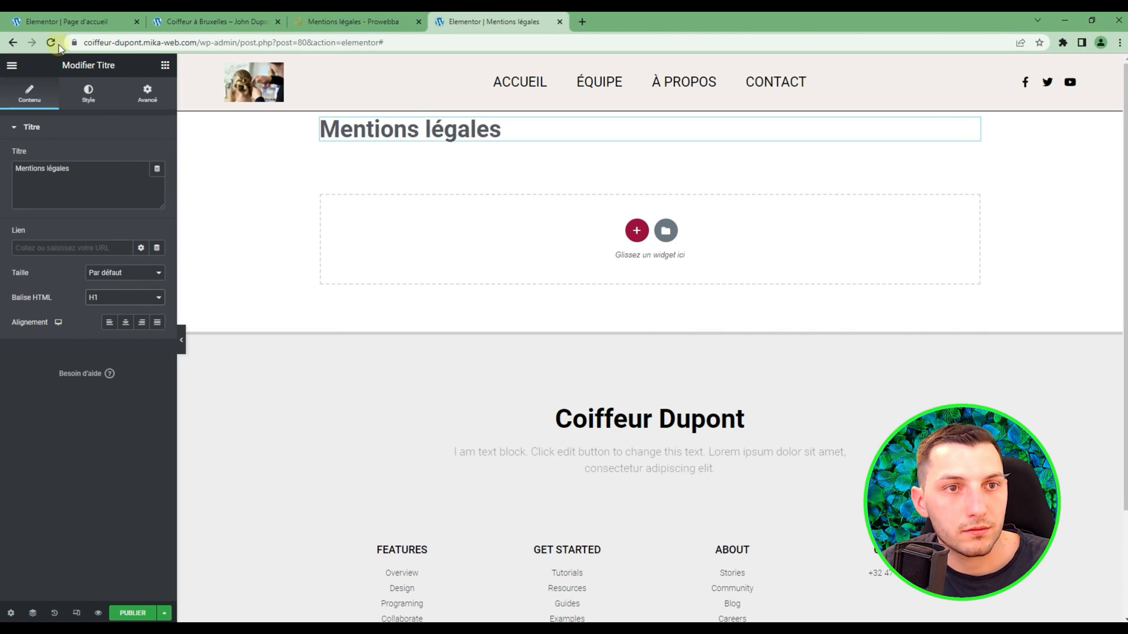
pyautogui.click(102, 114)
pyautogui.click(141, 156)
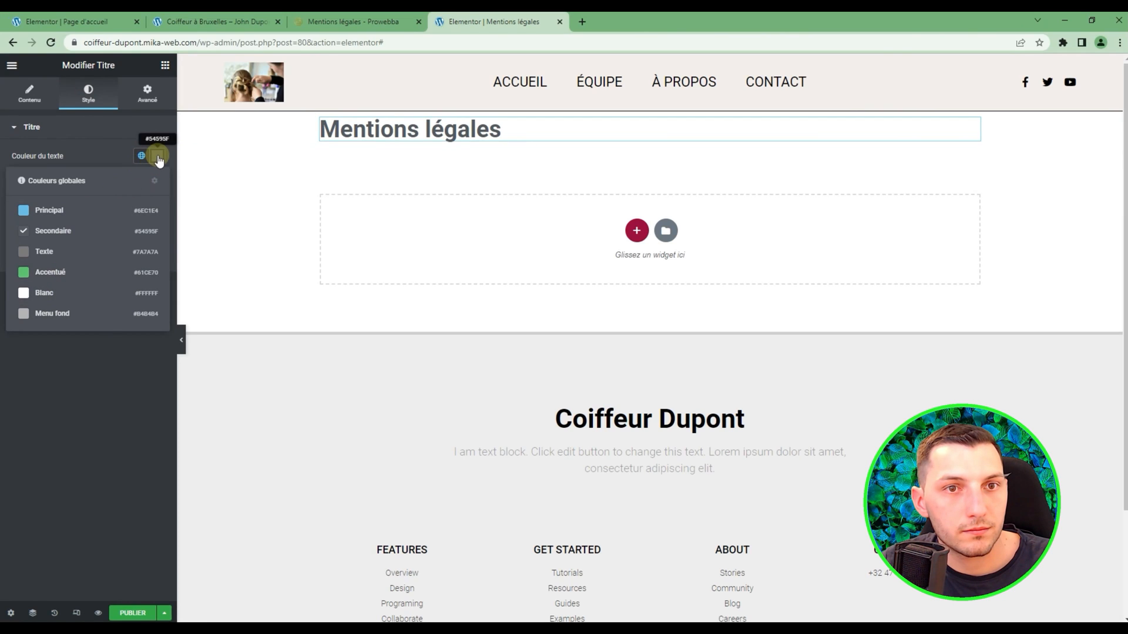
pyautogui.click(112, 149)
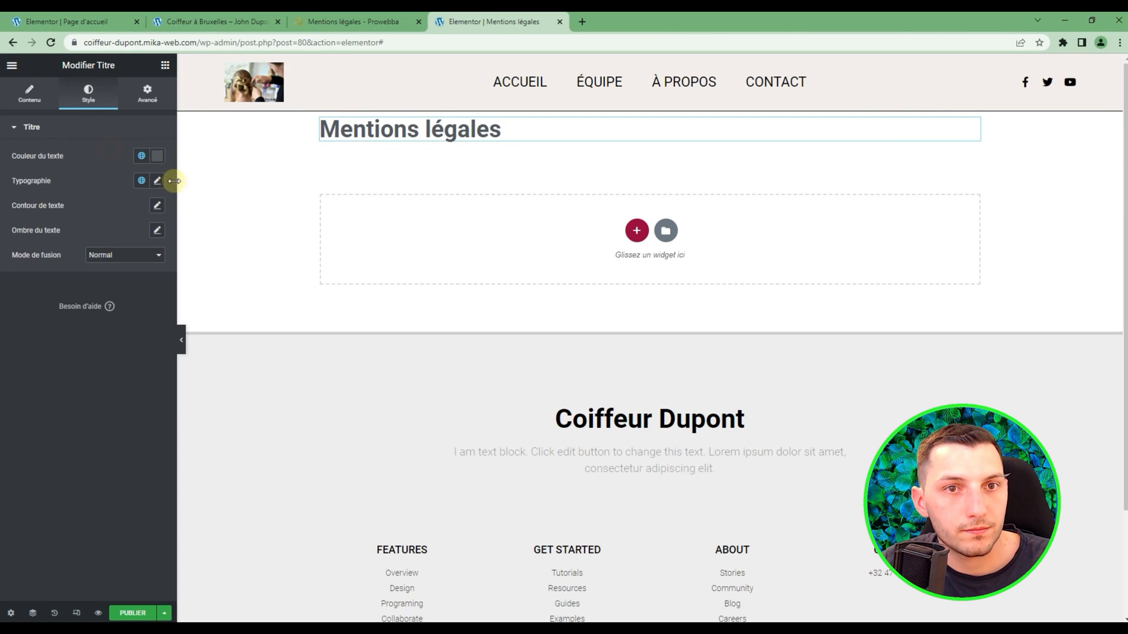
pyautogui.click(166, 67)
# Add a text block under the heading with the pasted legal lines, filling in Coiffeur Dupont, Entreprise individuelle and the head-office address
pyautogui.moveTo(139, 277); pyautogui.dragTo(396, 141)
pyautogui.moveTo(138, 269); pyautogui.dragTo(3, 217)
pyautogui.write("Nom de l'entreprise : Forme juridique : Siège social : Téléphone : E-mail : TVA :")
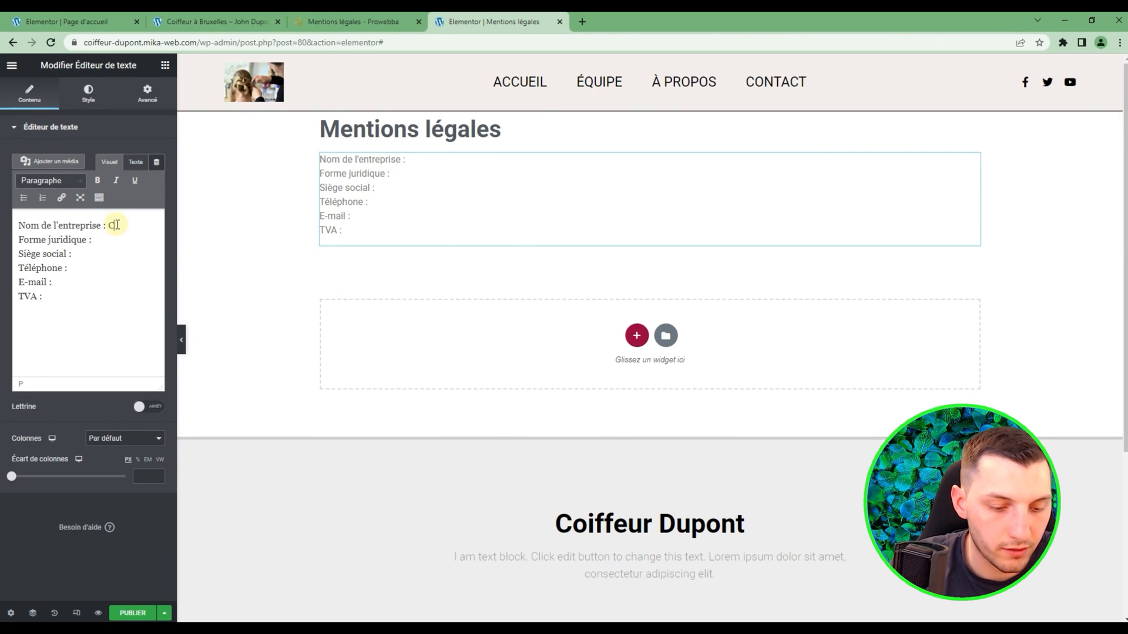
pyautogui.write('pont')
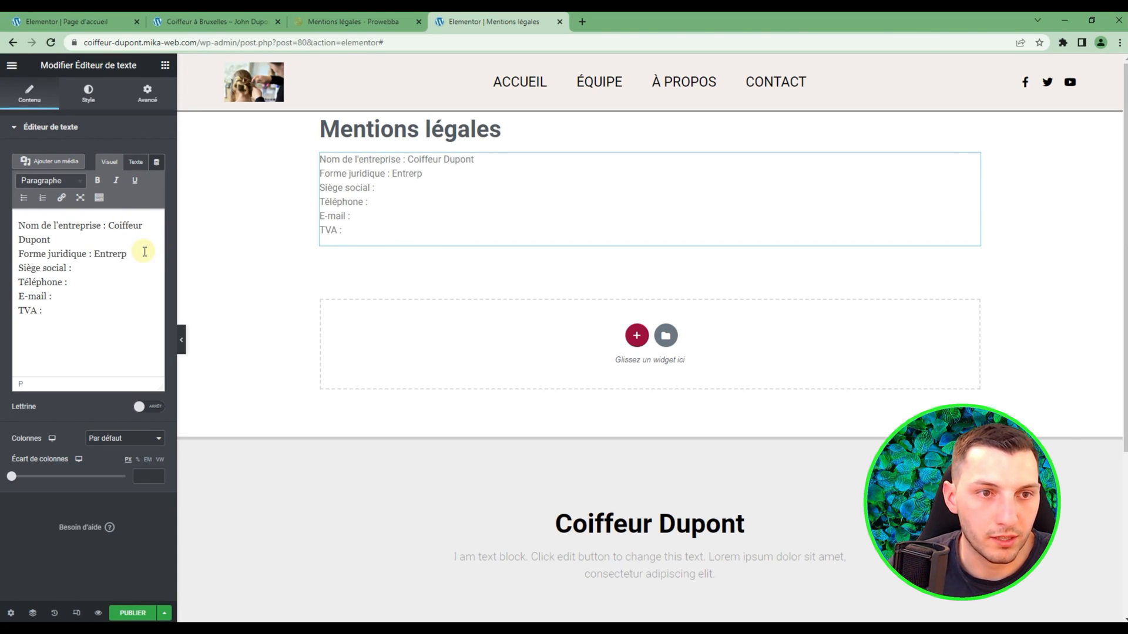
pyautogui.write('viduelle')
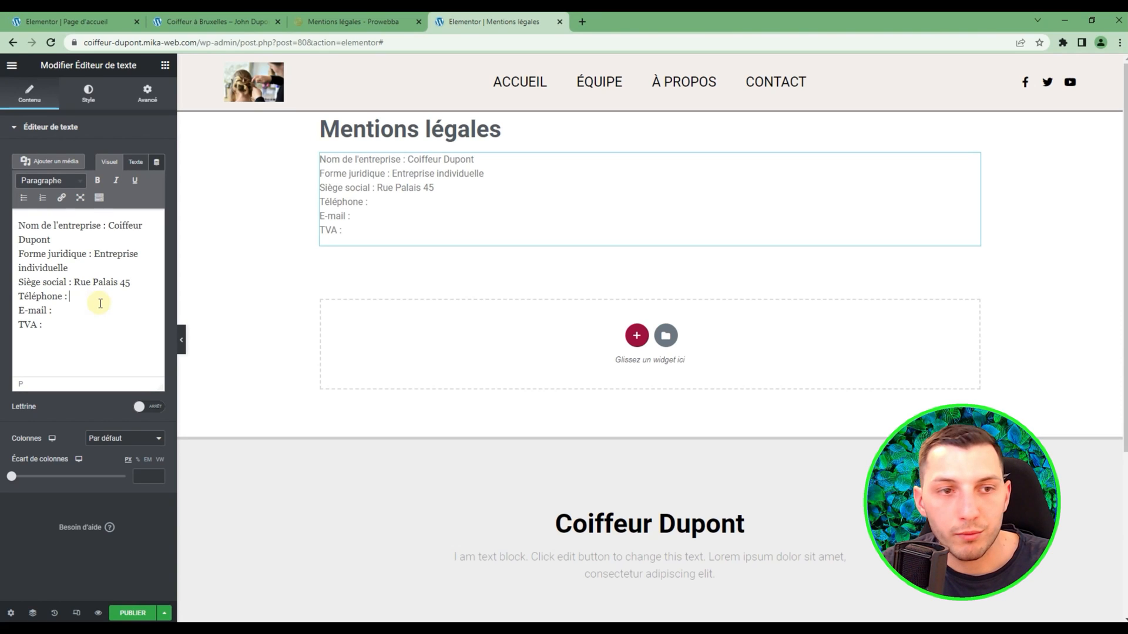
pyautogui.click(101, 303)
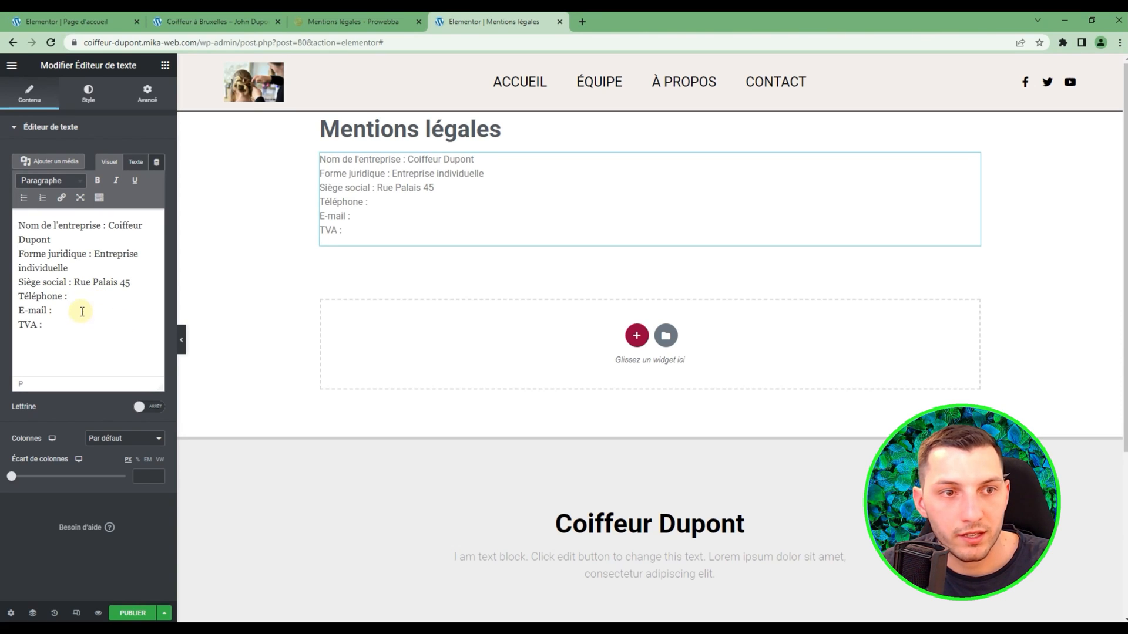
pyautogui.moveTo(52, 324); pyautogui.dragTo(13, 329)
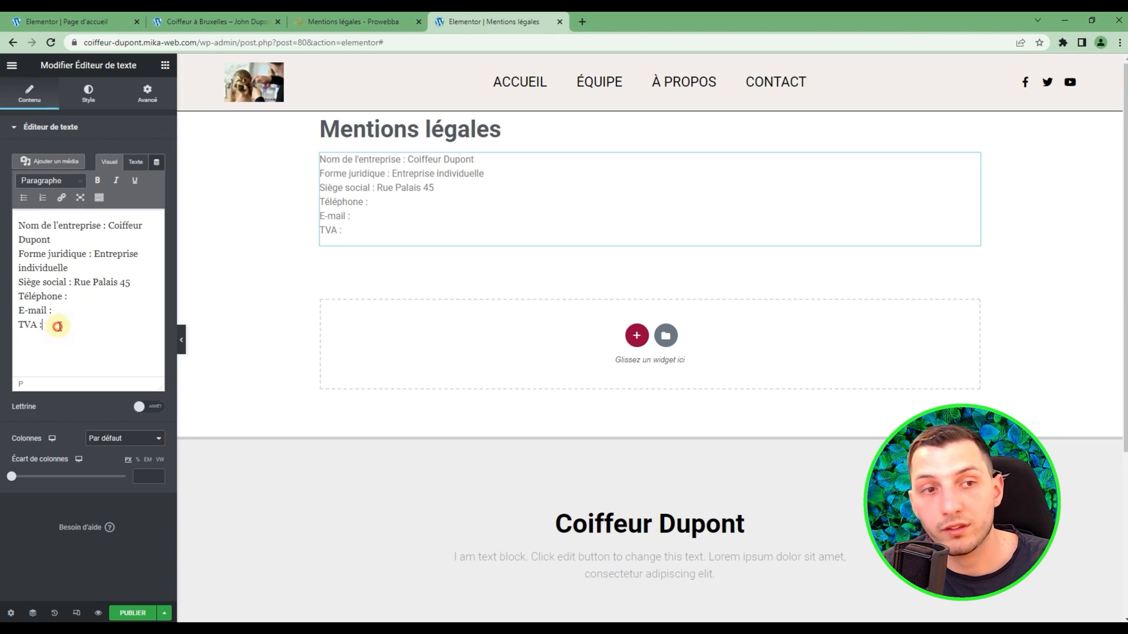
pyautogui.moveTo(101, 323); pyautogui.dragTo(94, 310)
pyautogui.click(93, 300)
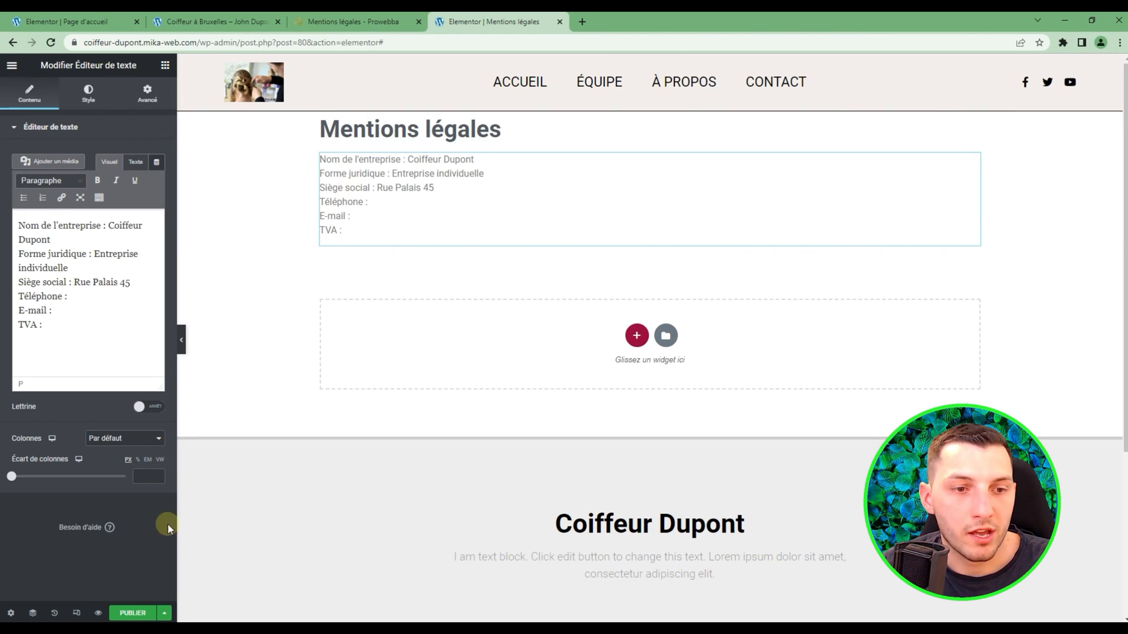
pyautogui.scroll(-4, 645, 460)
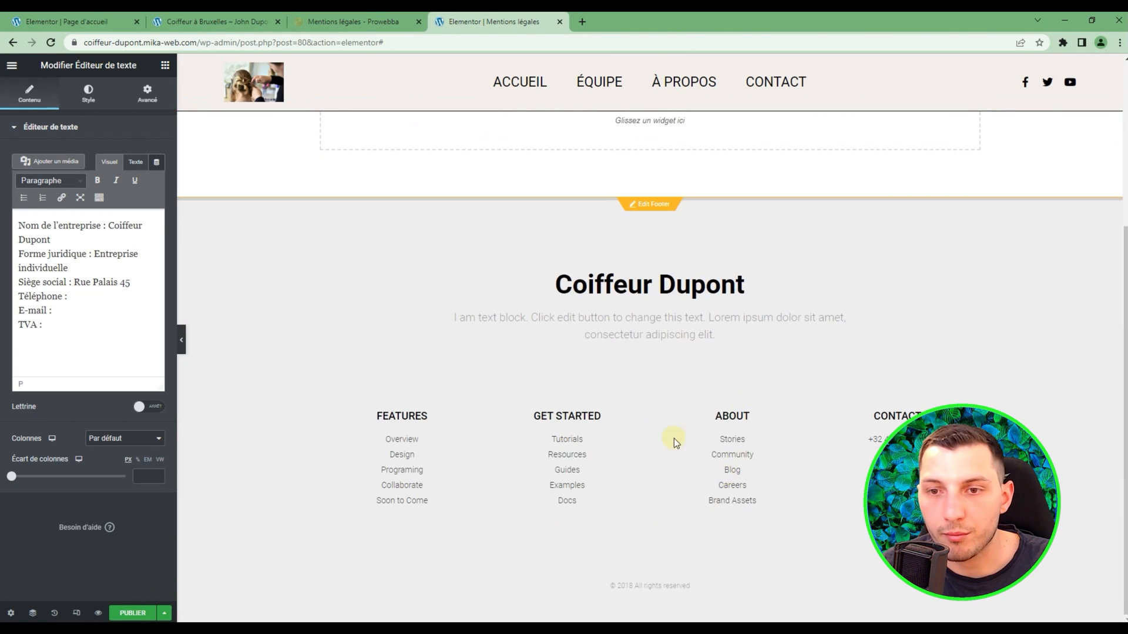